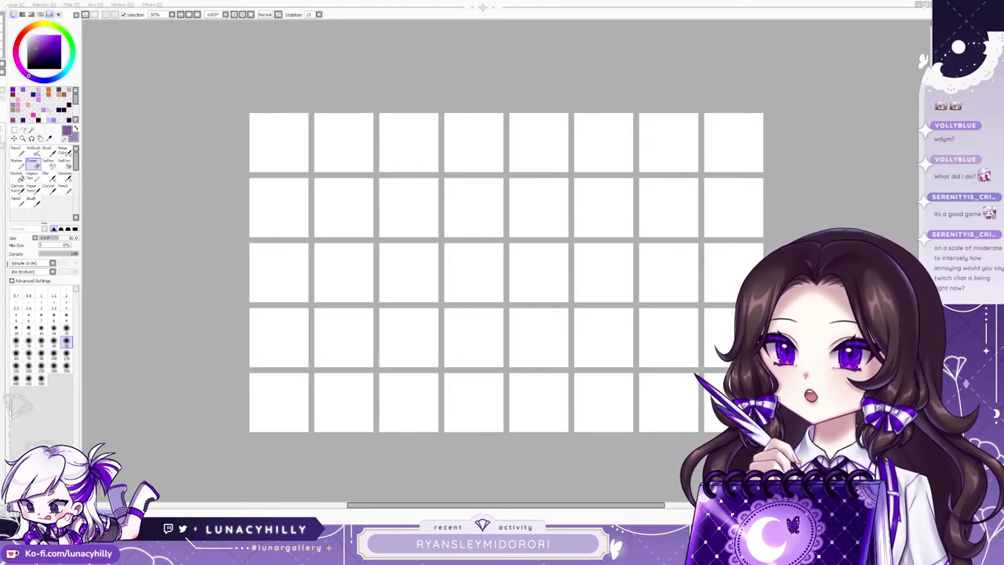
Copy the emote with hands on the cheeks into the grid sheet and position it in the first cell of the top row.
key("ctrl+Tab")
key("ctrl+Tab")
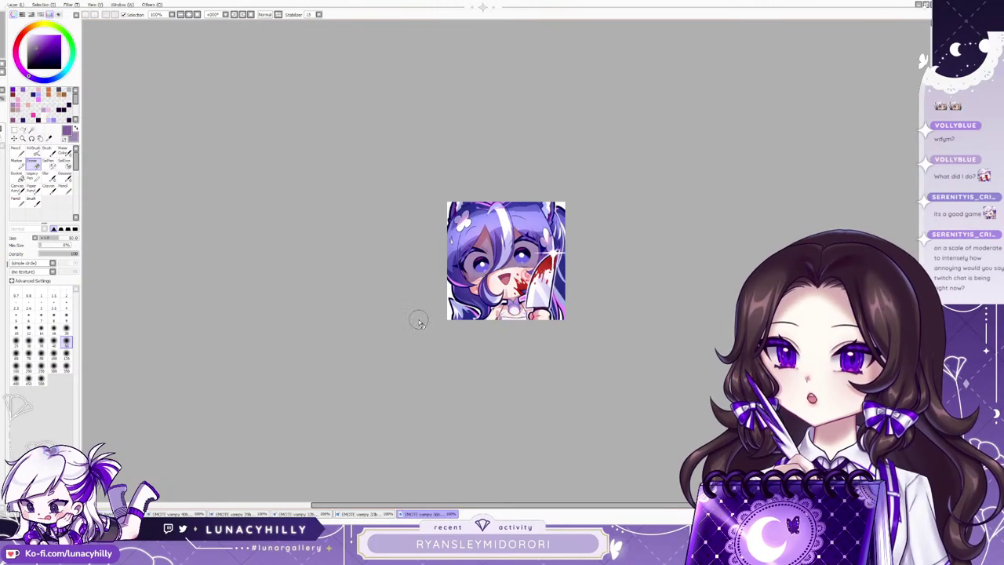
left_click(178, 515)
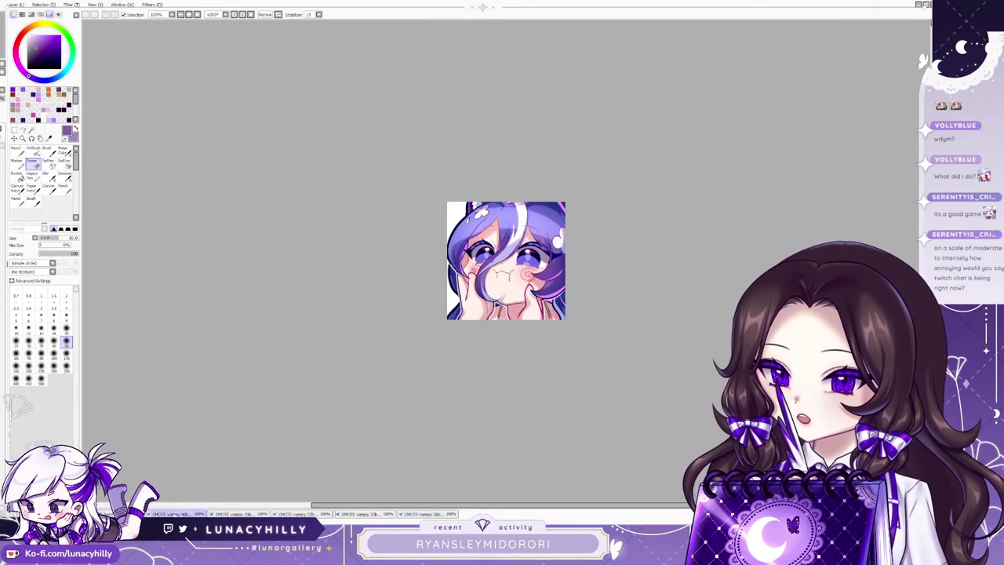
left_click(115, 514)
key("ctrl+v")
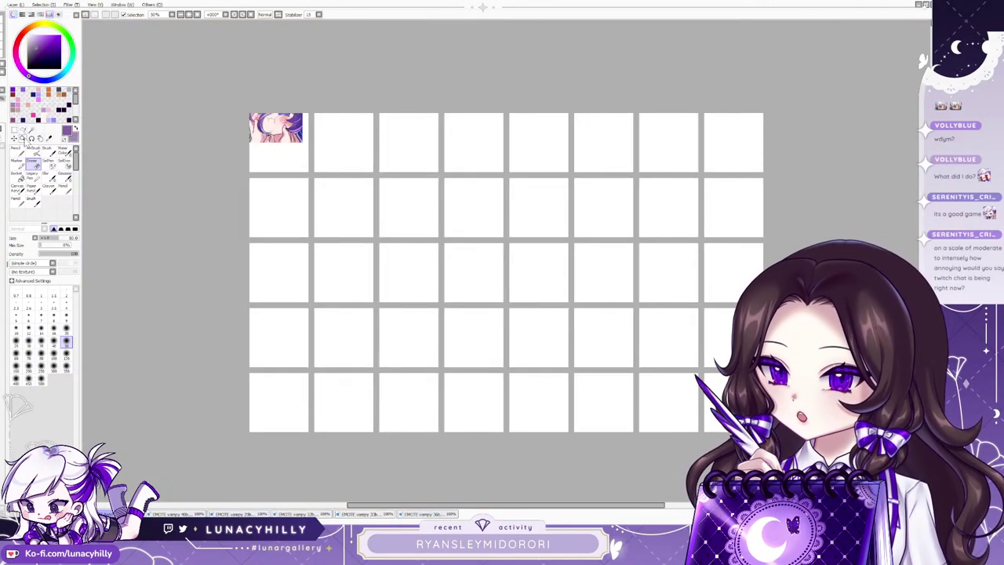
left_click(14, 139)
left_click_drag(245, 192, 251, 224)
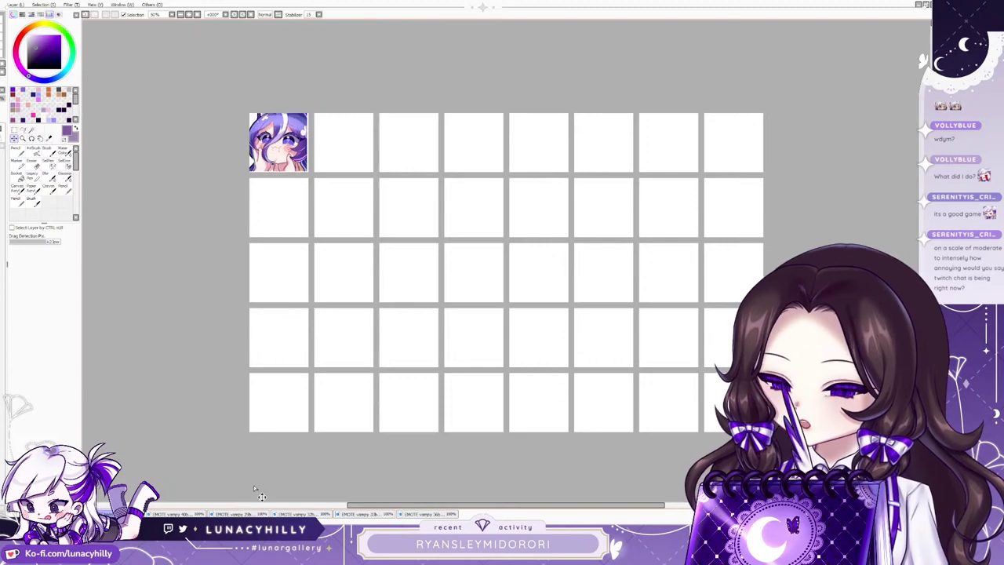
Copy the wide-eyed sideways-glance emote into the grid sheet and place it in the second cell of the top row.
left_click(253, 515)
key("ctrl+a")
key("ctrl+Tab")
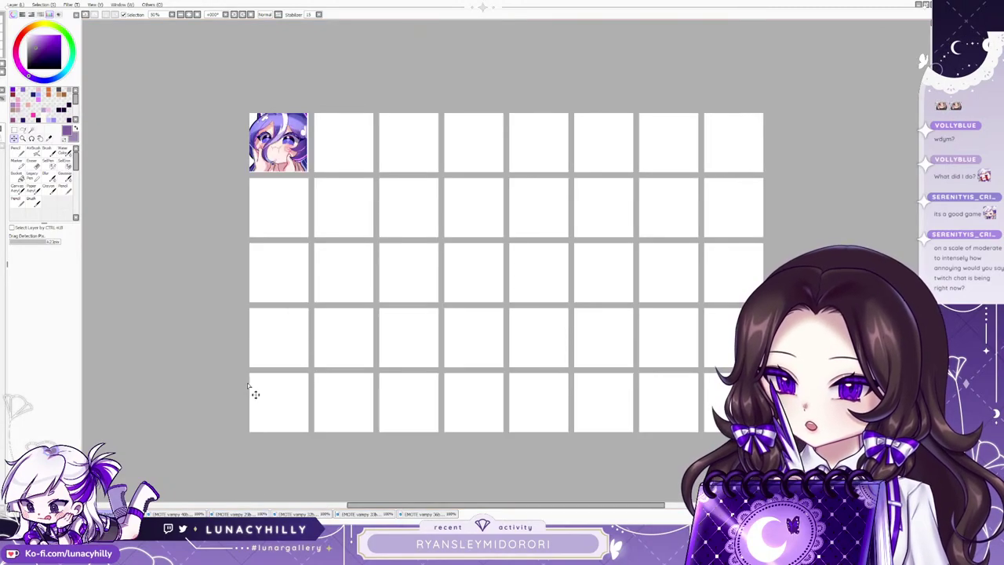
key("ctrl+v")
left_click_drag(304, 270, 363, 270)
Copy the closed-eye profile emote into the grid sheet and place it in the third cell of the top row.
left_click(303, 514)
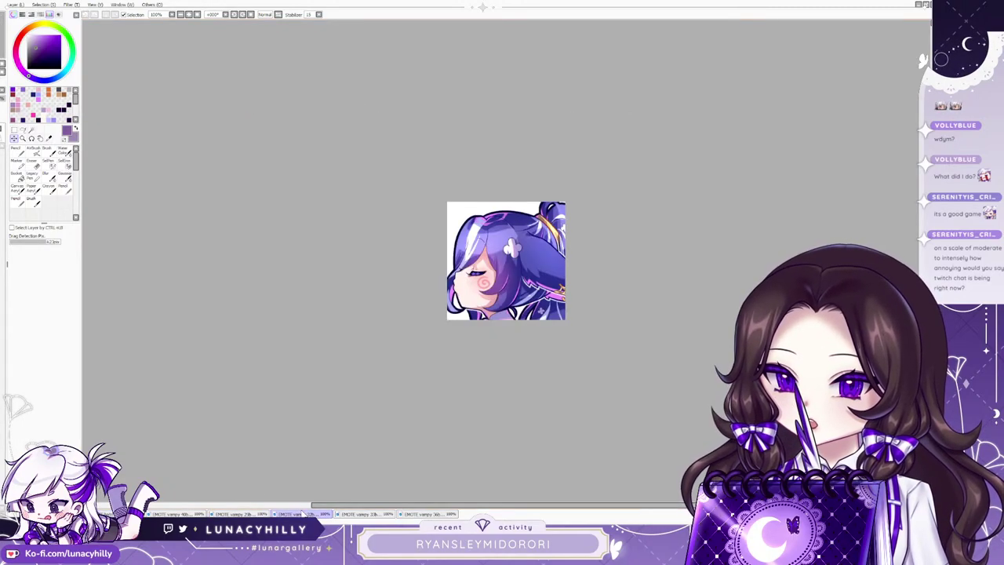
key("ctrl+c")
key("ctrl+Tab")
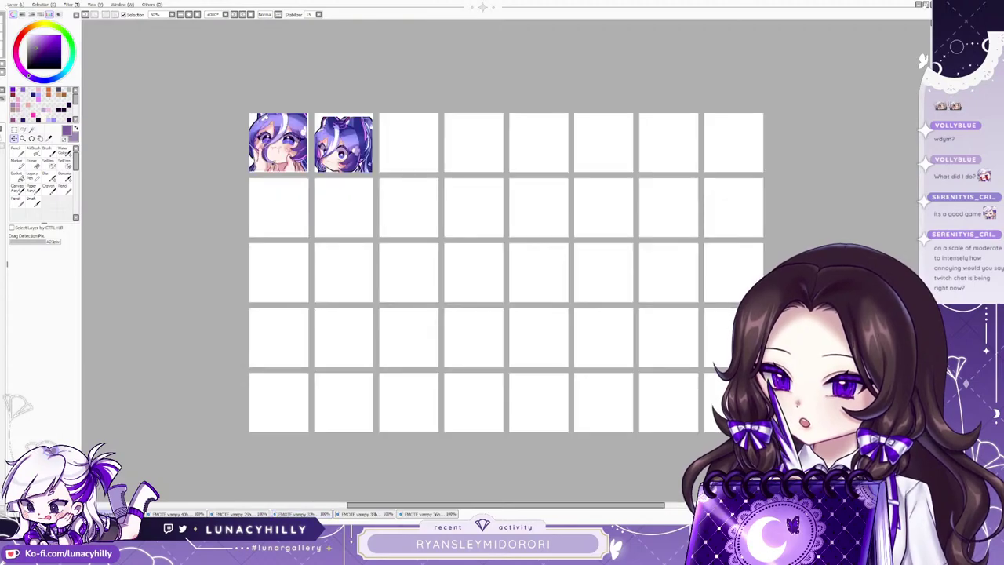
key("ctrl+v")
left_click_drag(350, 290, 465, 301)
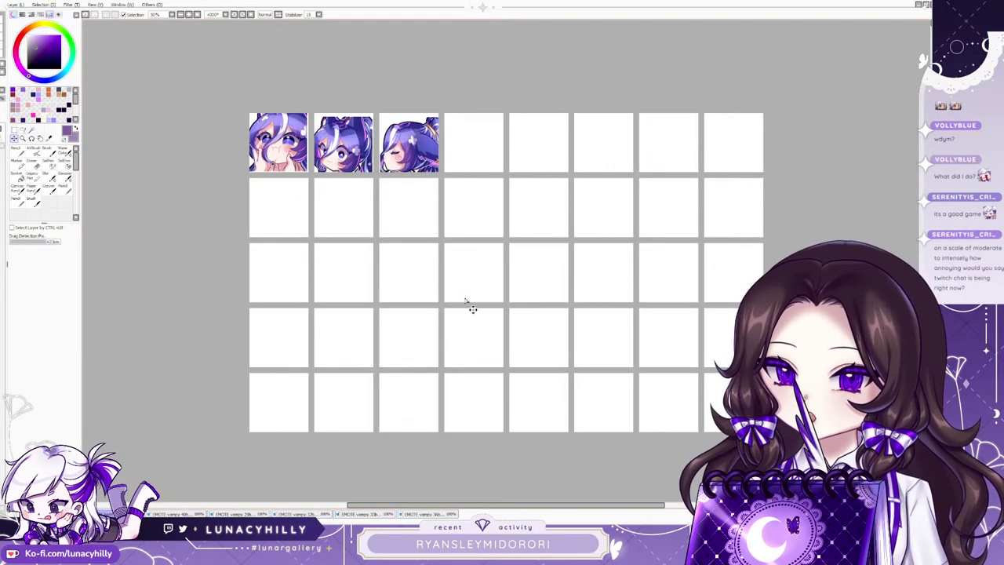
Copy the emote with touching fingertips into the grid sheet and place it in the fourth cell of the top row.
left_click(378, 513)
left_click(115, 513)
key("ctrl+v")
left_click_drag(432, 293, 621, 298)
Copy the entire bloody-knife emote into the grid sheet and place it in the fifth cell of the top row.
left_click(429, 513)
key("ctrl+a")
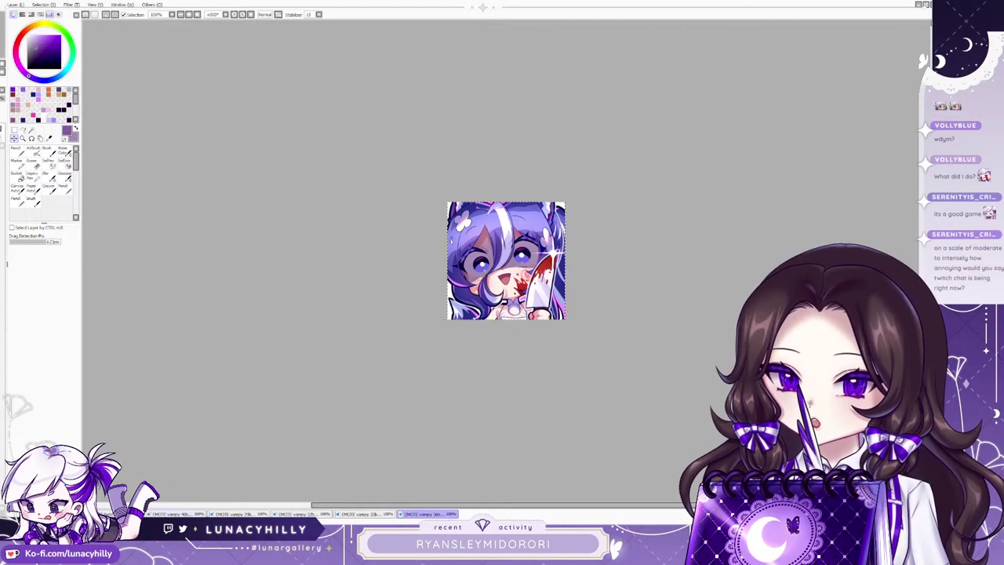
left_click(116, 506)
left_click(115, 514)
key("ctrl+v")
left_click_drag(401, 227, 636, 222)
Nudge the bloody-knife emote so its edges line up with the fifth cell.
scroll(609, 193, "down", 3)
scroll(587, 170, "up", 8)
key("Up")
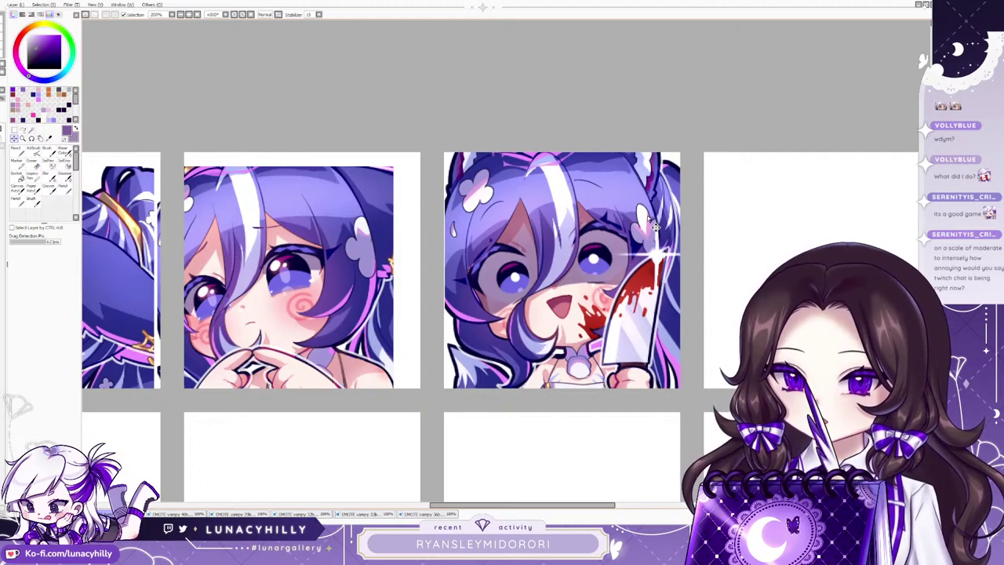
key("Left")
key("Left")
key("Right")
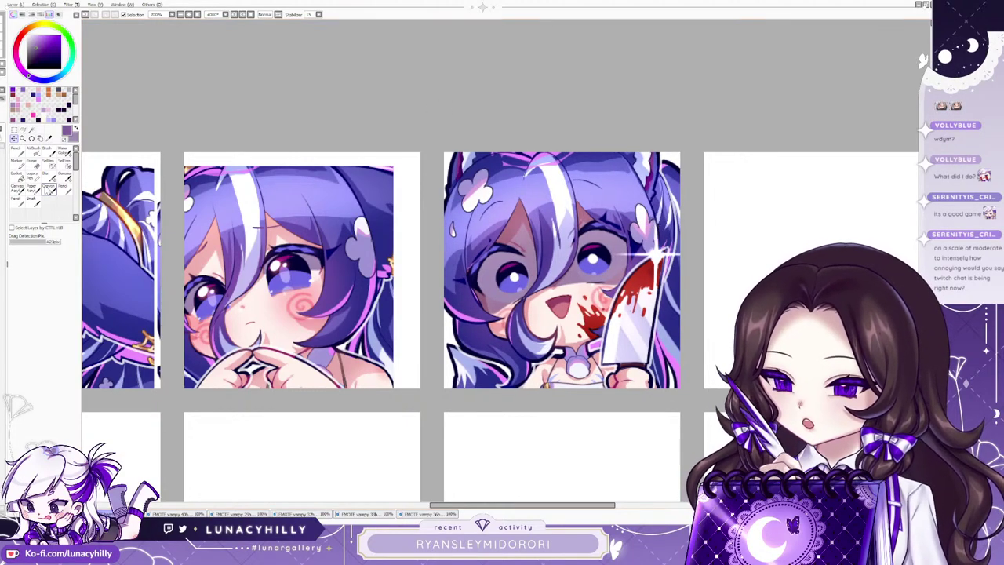
Nudge the touching-fingertips emote right and up until it fills the fourth cell exactly.
key("Right")
key("Right")
key("Right")
key("Right")
key("Right")
key("Right")
key("Right")
key("Right")
key("Right")
key("Right")
key("Right")
key("Right")
key("Right")
key("Right")
key("Right")
key("Right")
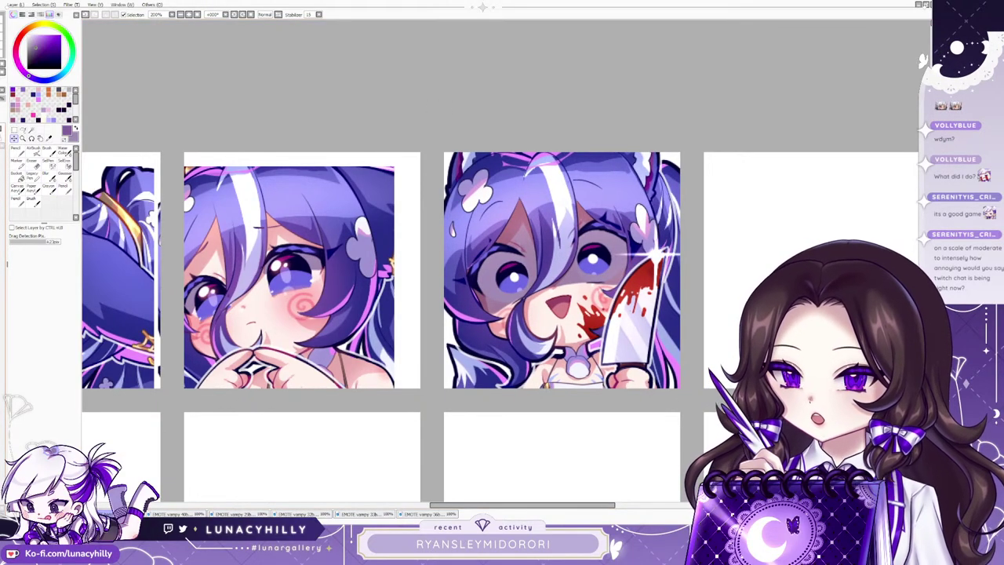
key("Right")
key("Right")
key("Right")
key("Right")
key("Right")
key("Right")
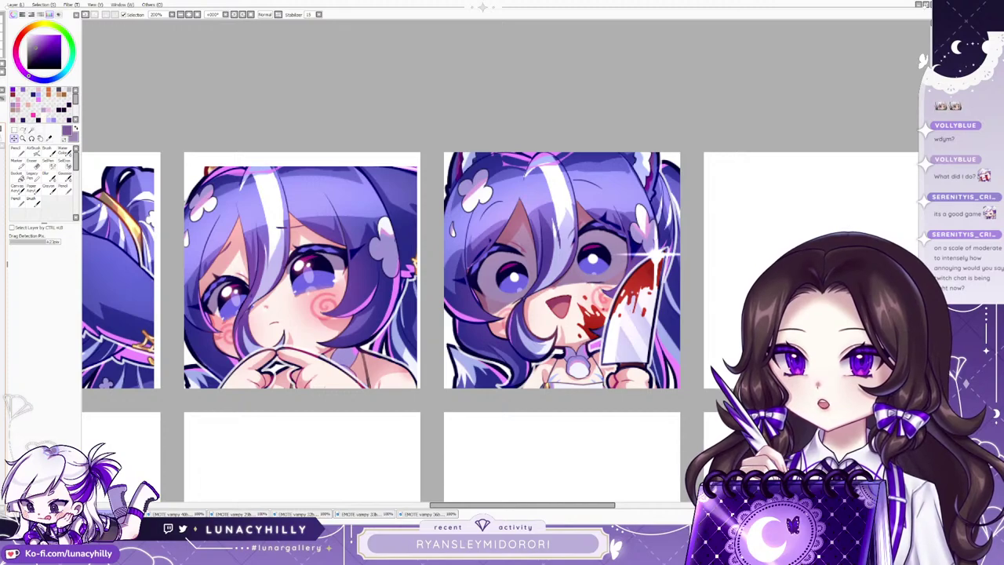
key("Right")
key("Right")
key("Right")
key("Right")
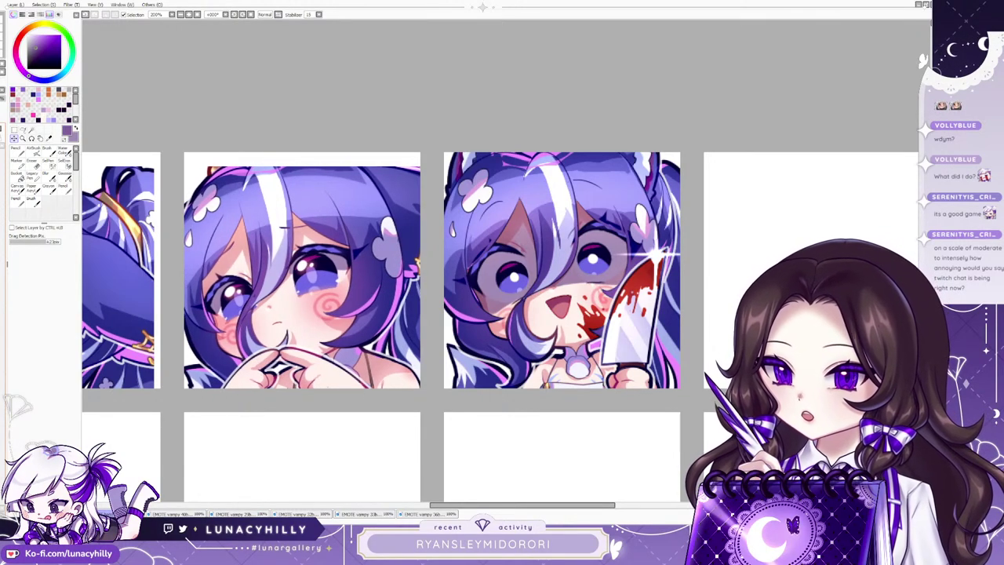
key("Up")
key("Up")
key("Up")
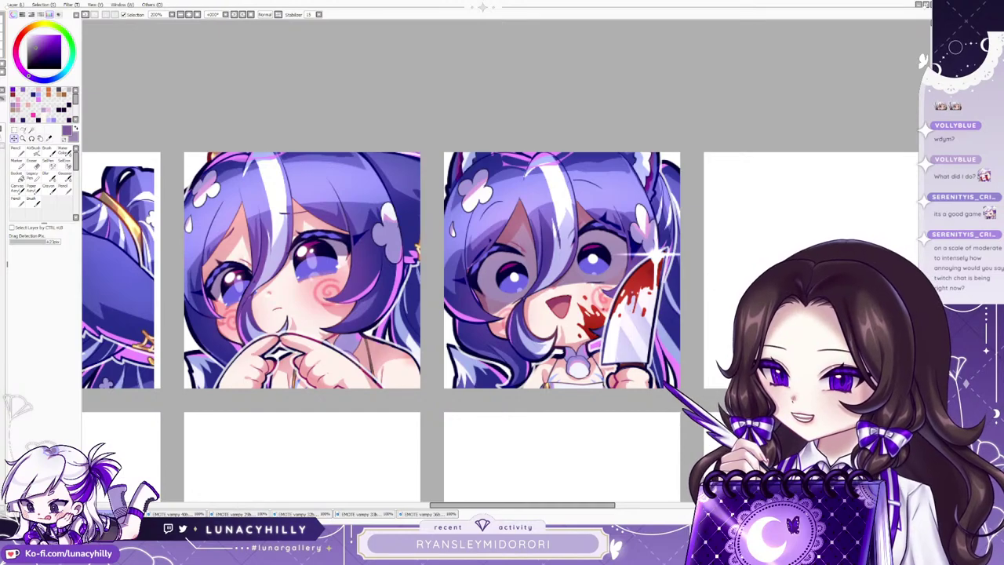
Align the third, second and first emotes so each one sits flush with its cell in the top row.
left_click_drag(329, 282, 664, 270)
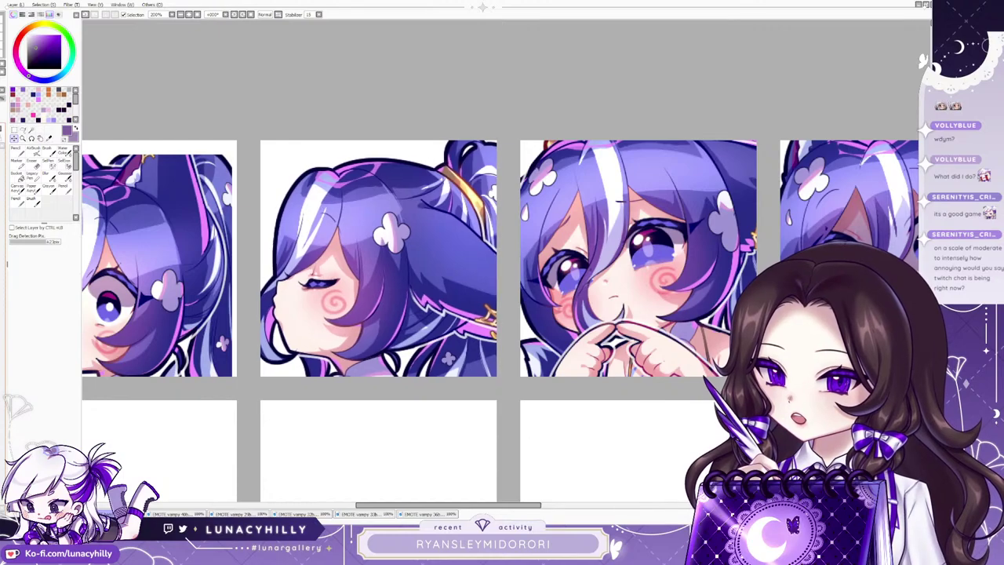
scroll(502, 258, "left", 4)
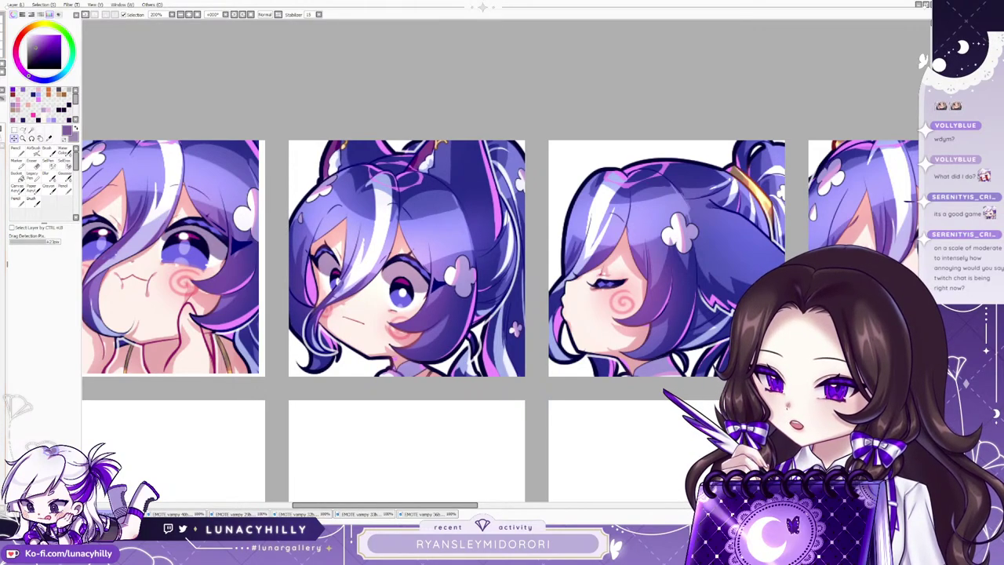
scroll(502, 259, "left", 4)
scroll(501, 259, "down", 1)
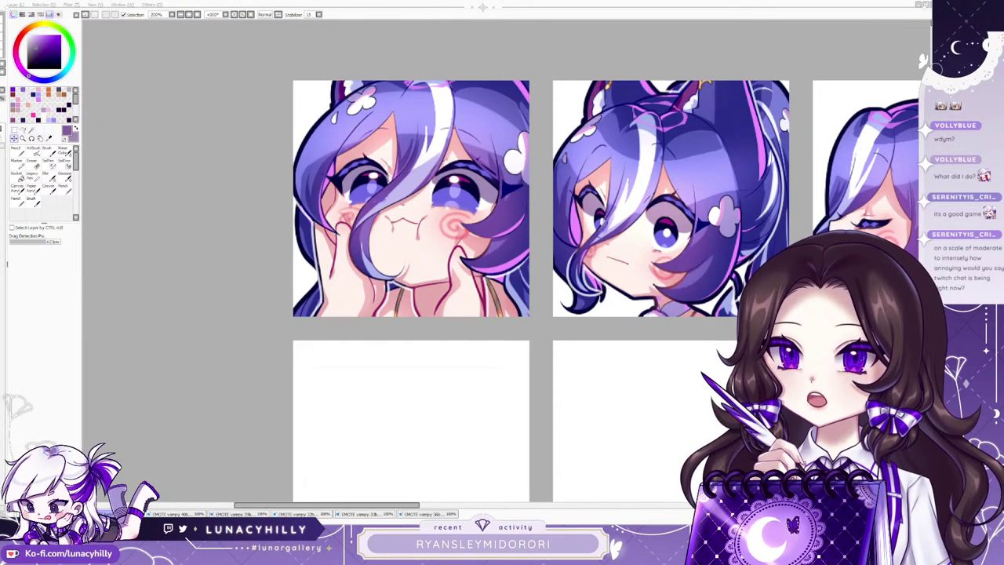
Look over the row of five placed emotes and the empty cells below it.
scroll(435, 350, "down", 3)
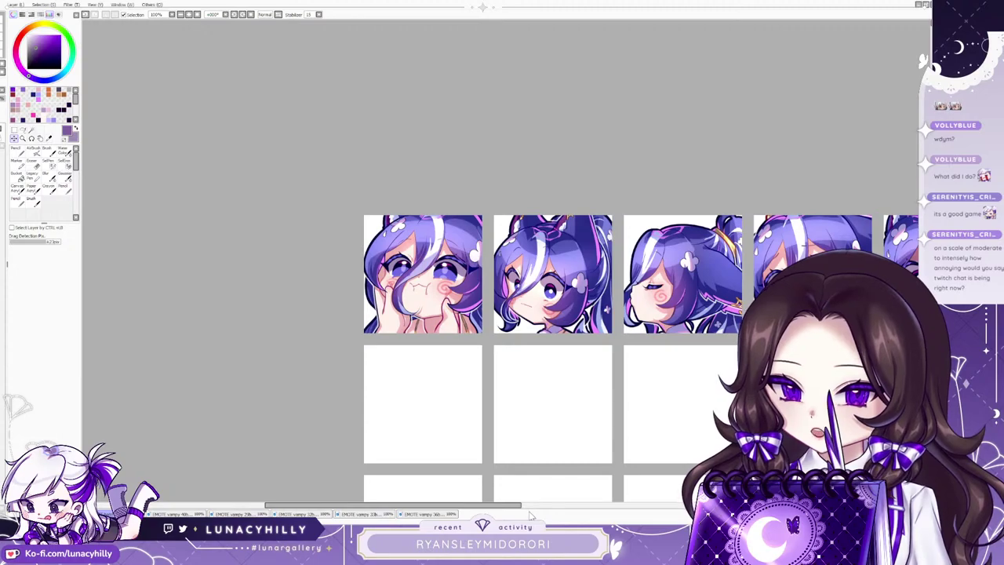
left_click_drag(519, 511, 552, 509)
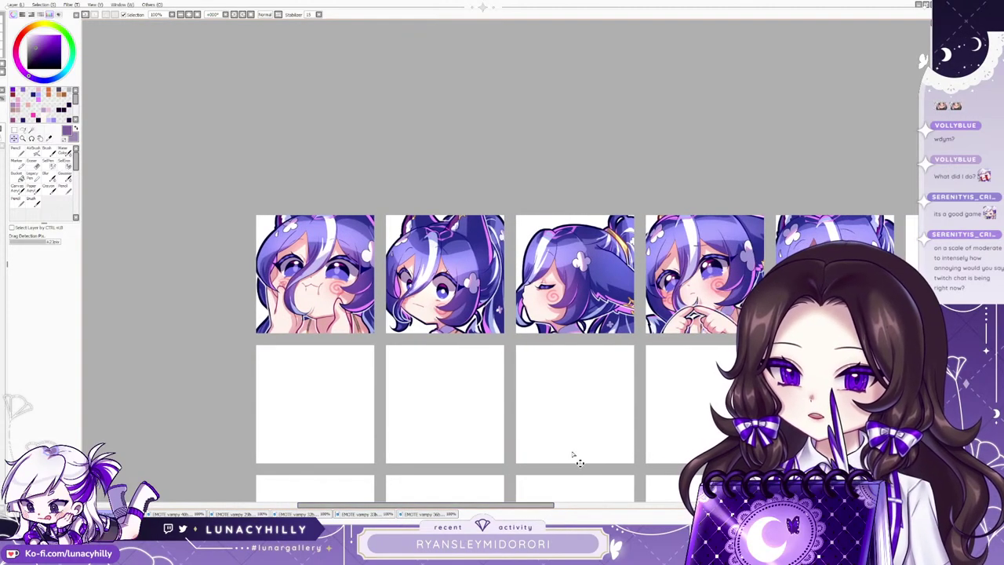
scroll(581, 470, "down", 2)
scroll(574, 498, "up", 2)
scroll(571, 494, "up", 2)
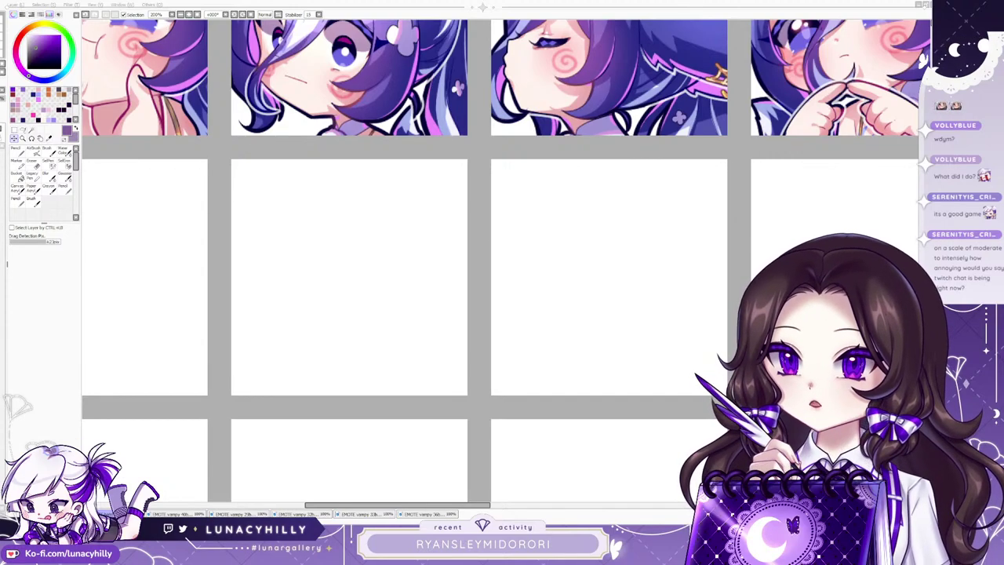
scroll(550, 263, "down", 1)
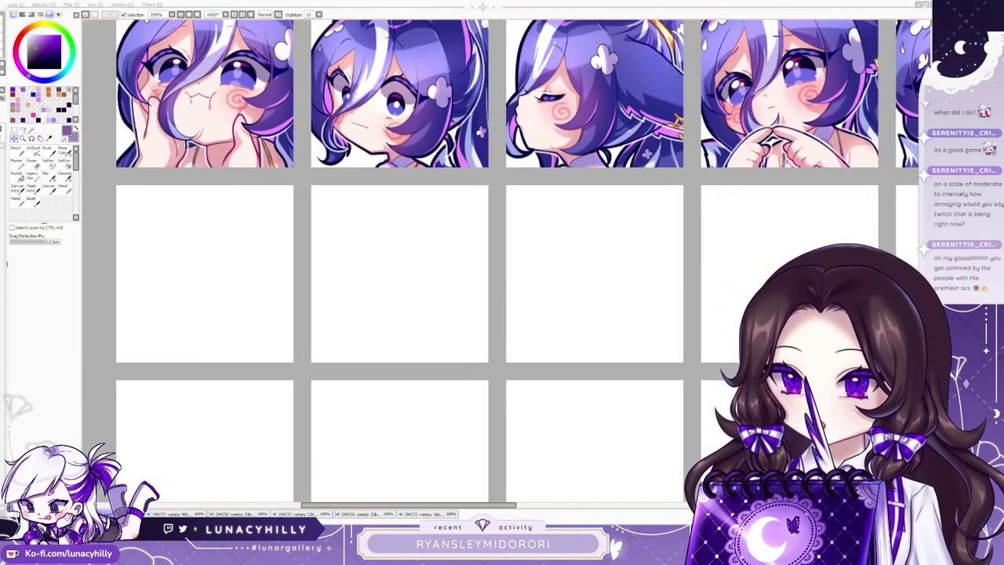
scroll(441, 314, "down", 1)
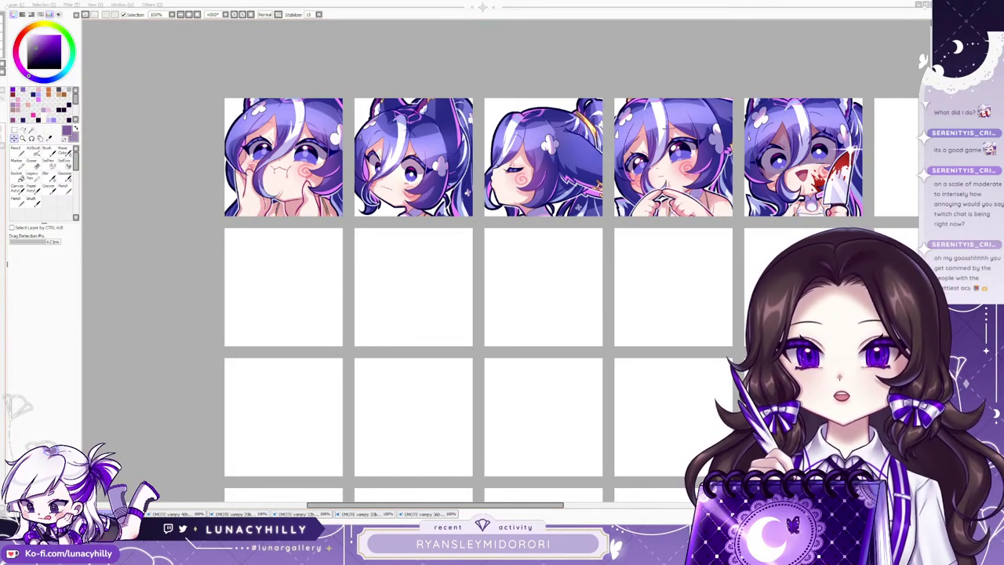
scroll(471, 151, "up", 1)
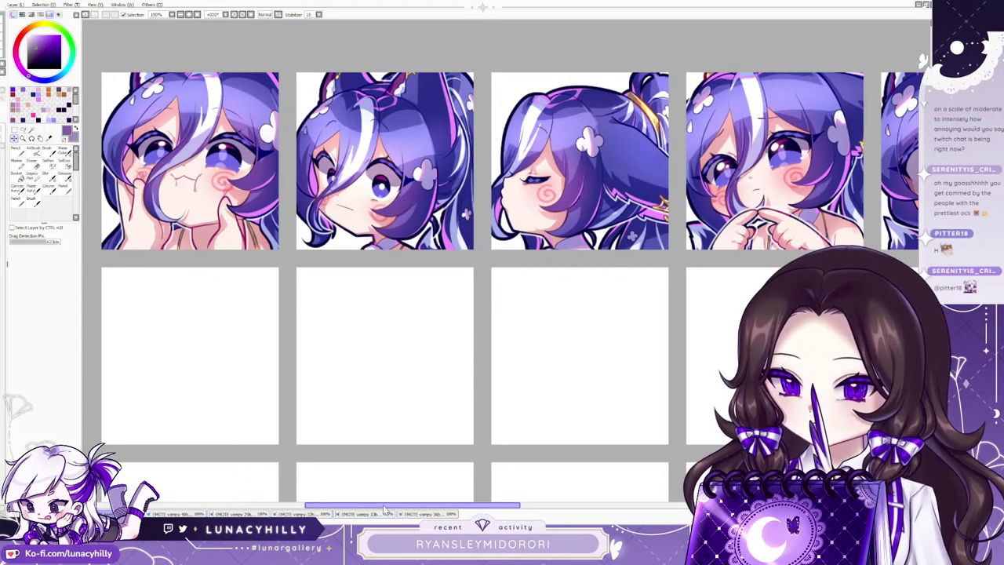
left_click_drag(392, 511, 368, 505)
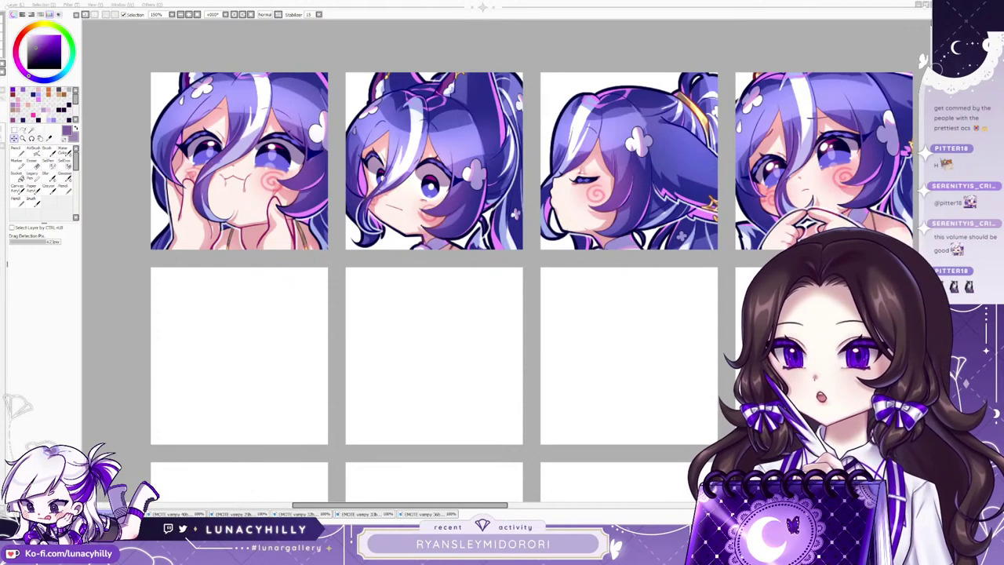
Set the Pencil to black, size 20 with the hard-edged tip, and mirror the canvas view horizontally around the second row.
left_click(18, 152)
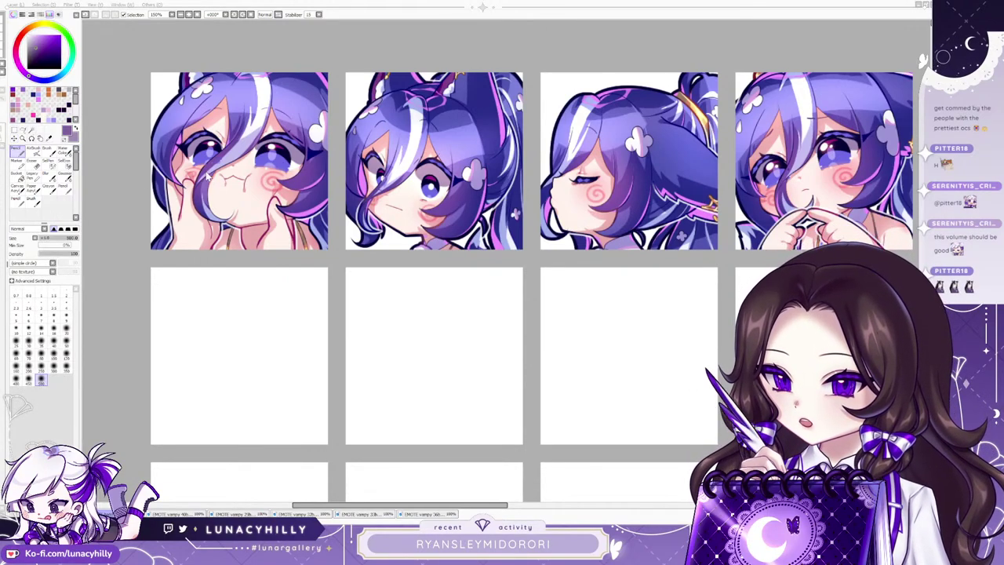
left_click_drag(44, 53, 28, 71)
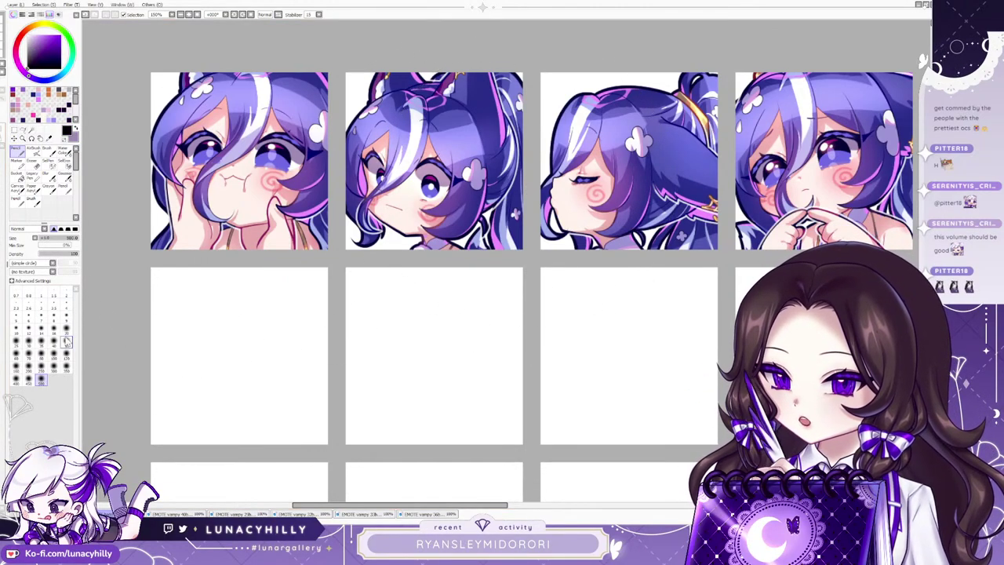
left_click(66, 327)
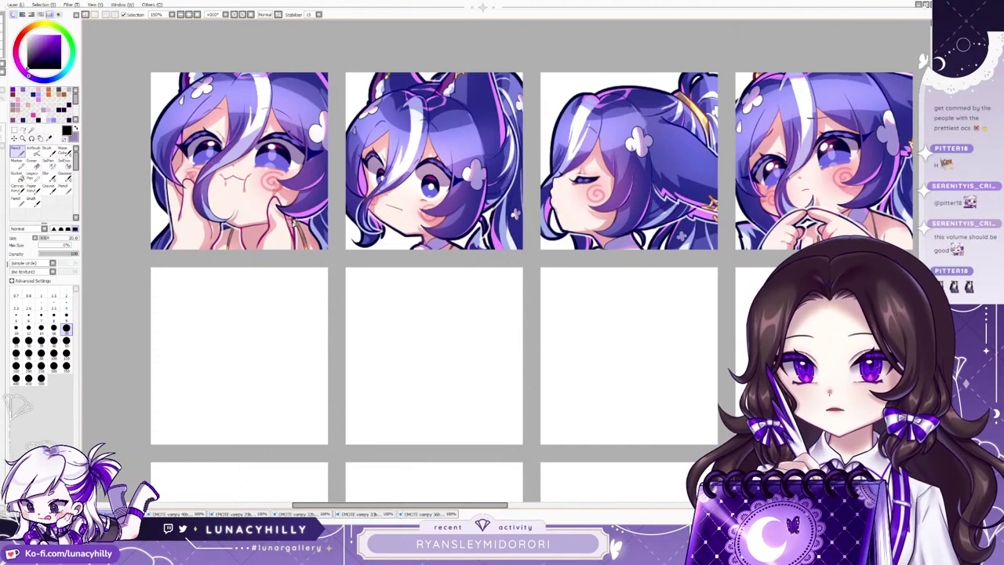
scroll(532, 259, "down", 3)
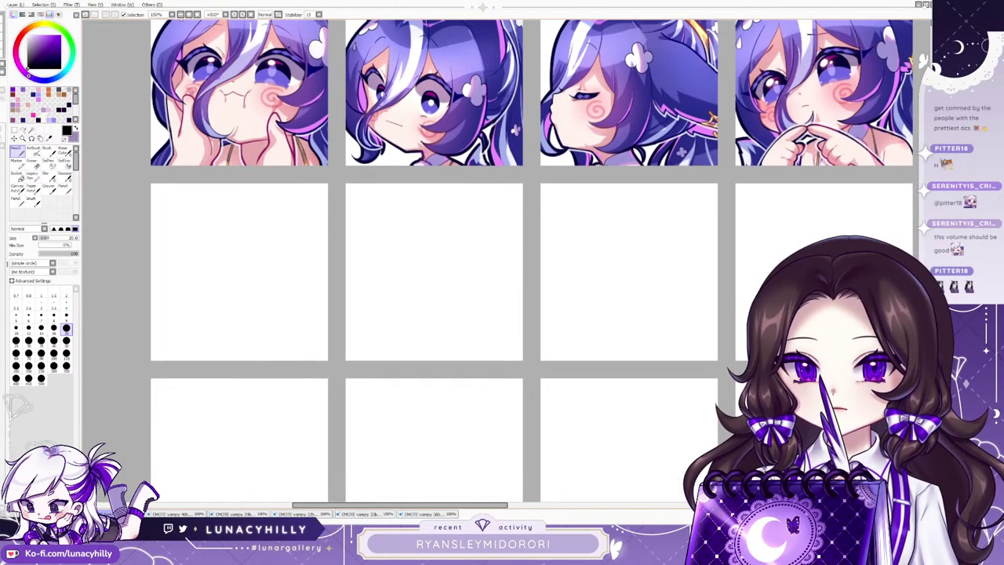
key("h")
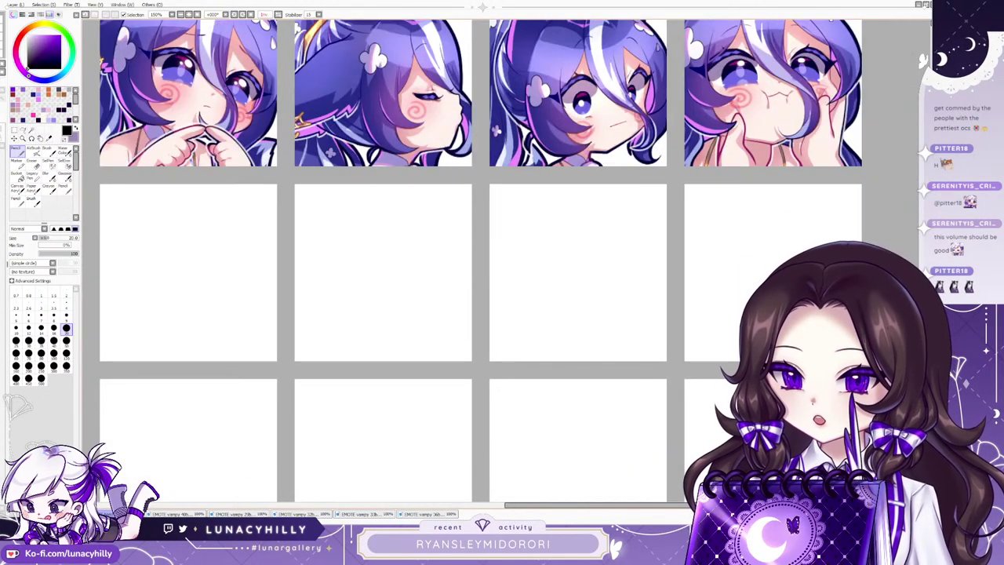
scroll(855, 307, "down", 1)
scroll(866, 302, "up", 3)
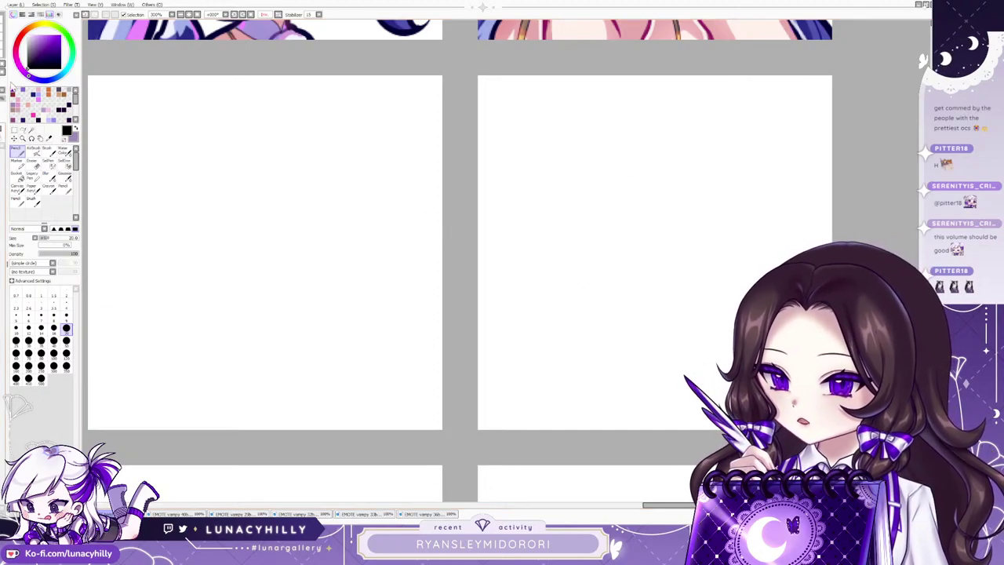
mouse_move(631, 95)
left_mouse_down()
mouse_move(565, 196)
mouse_move(575, 343)
mouse_move(564, 397)
mouse_move(652, 401)
left_mouse_up()
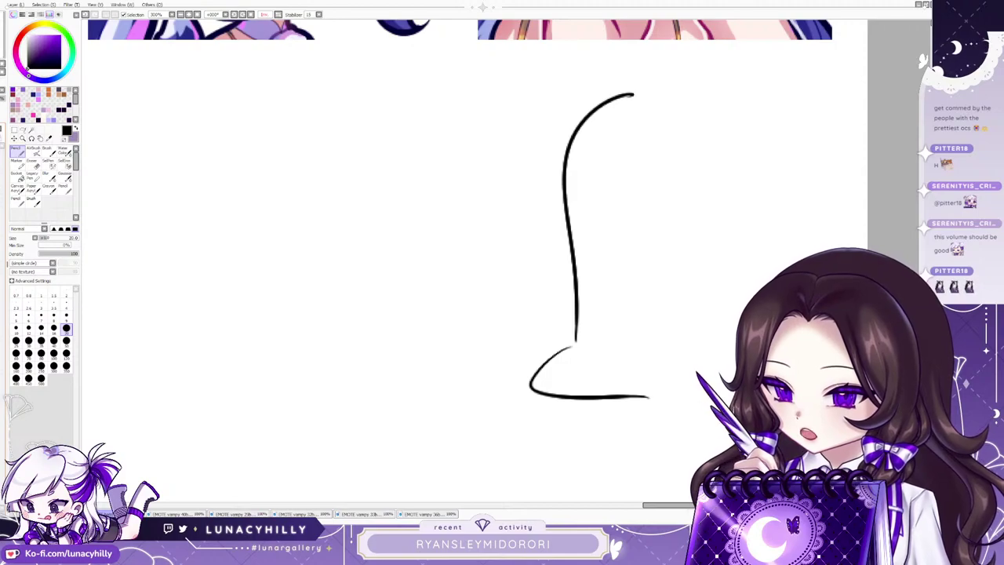
key("ctrl+z")
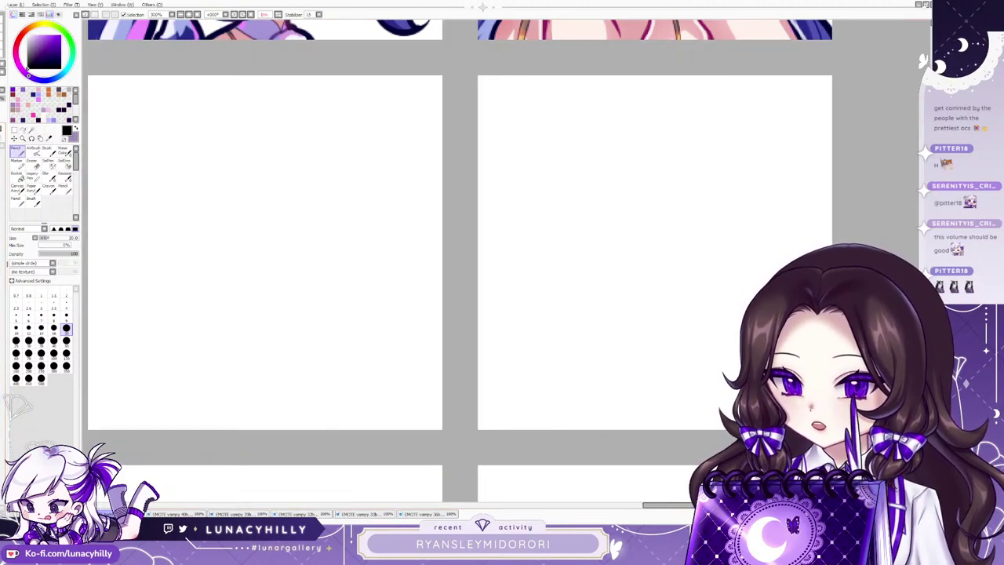
left_click_drag(729, 505, 773, 505)
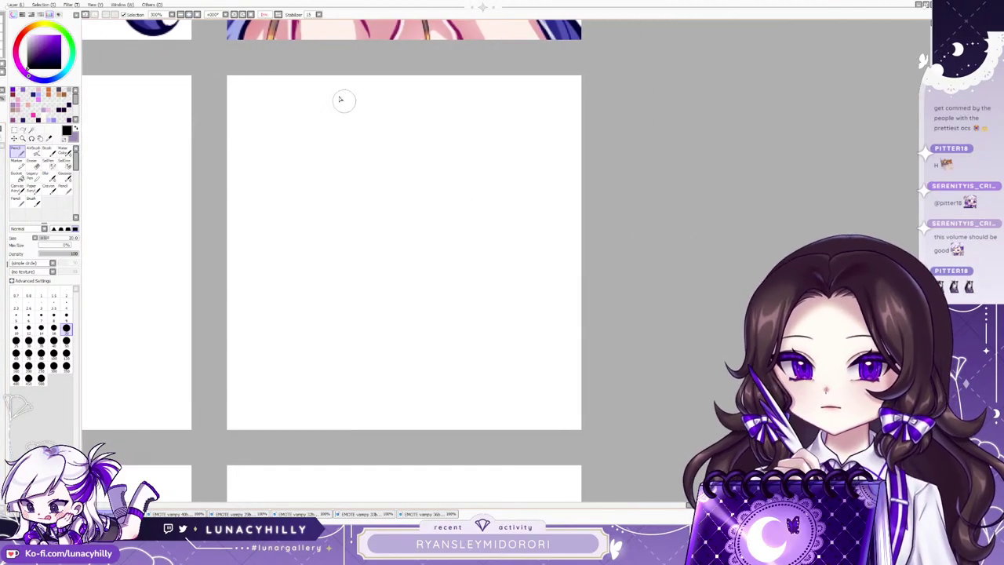
mouse_move(332, 130)
left_mouse_down()
mouse_move(316, 200)
mouse_move(447, 120)
left_mouse_up()
mouse_move(321, 222)
left_mouse_down()
mouse_move(354, 257)
mouse_move(305, 190)
left_mouse_up()
key("ctrl+z")
key("ctrl+z")
Sketch a loose rounded head outline in the empty second-row cell with the Pencil at size 50.
left_click(67, 342)
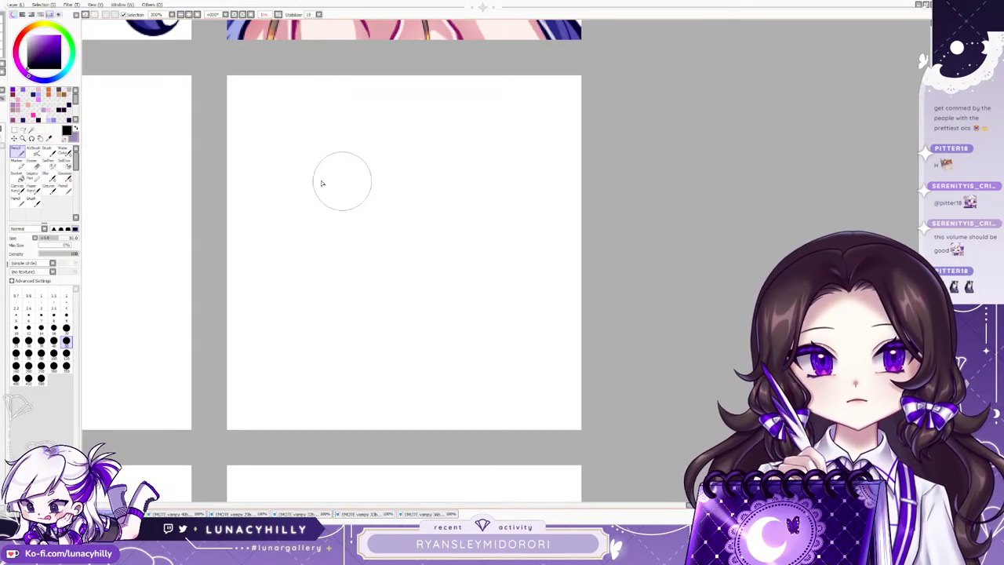
left_click_drag(357, 125, 388, 287)
left_click_drag(314, 270, 435, 300)
mouse_move(345, 133)
left_mouse_down()
mouse_move(459, 110)
mouse_move(318, 282)
mouse_move(501, 290)
left_mouse_up()
mouse_move(490, 134)
left_mouse_down()
mouse_move(527, 171)
mouse_move(535, 206)
left_mouse_up()
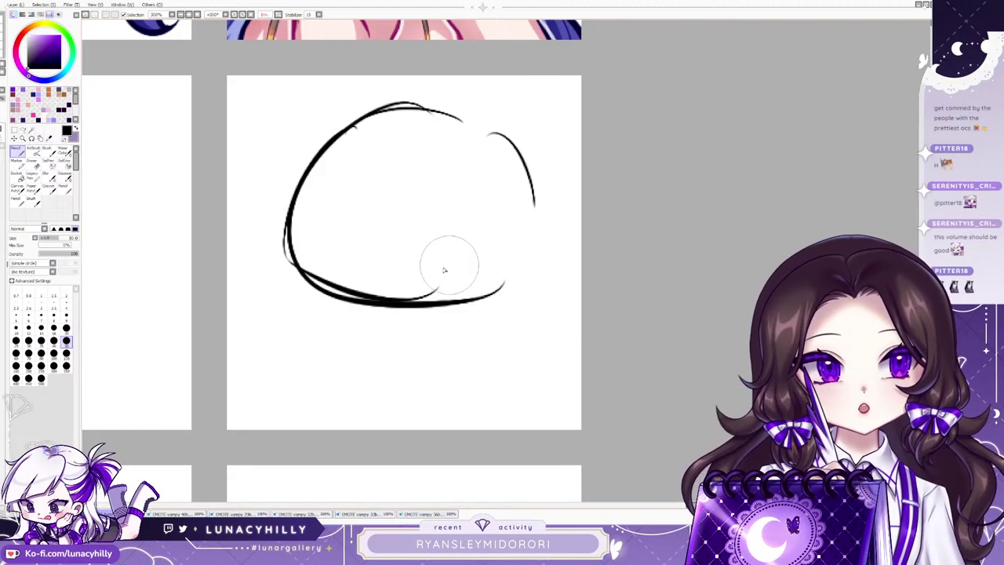
Sketch the body's two sloping sides below the head and rounded feet along the cell's lower edge.
mouse_move(366, 308)
left_mouse_down()
mouse_move(356, 405)
mouse_move(372, 403)
left_mouse_up()
left_click_drag(488, 296, 508, 383)
mouse_move(323, 392)
left_mouse_down()
mouse_move(289, 415)
mouse_move(370, 414)
left_mouse_up()
mouse_move(426, 396)
left_mouse_down()
mouse_move(403, 403)
mouse_move(490, 427)
left_mouse_up()
left_click_drag(495, 298, 518, 423)
Erase the chin line and lower left curve of the head with a large hard-edged eraser.
left_click(31, 163)
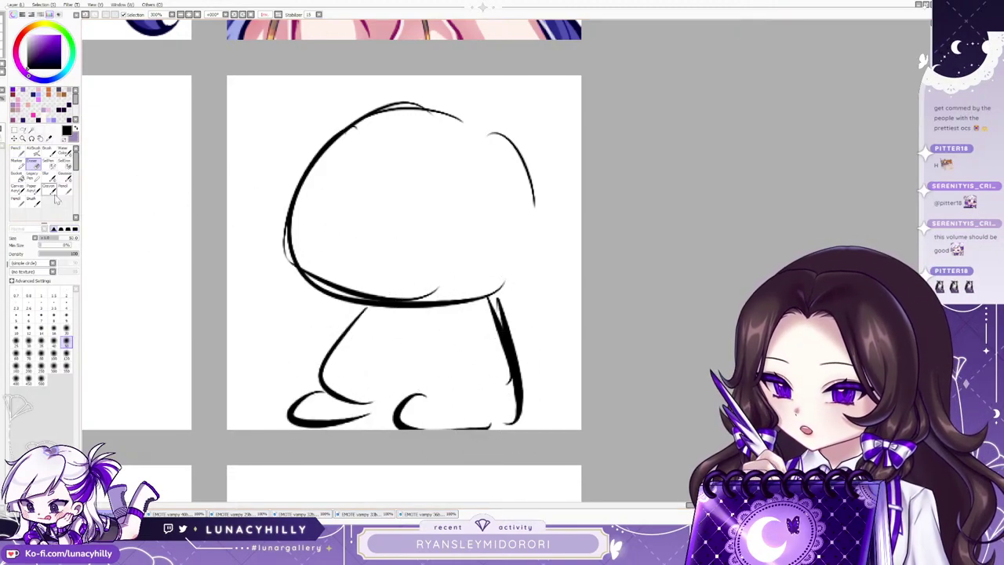
left_click(67, 364)
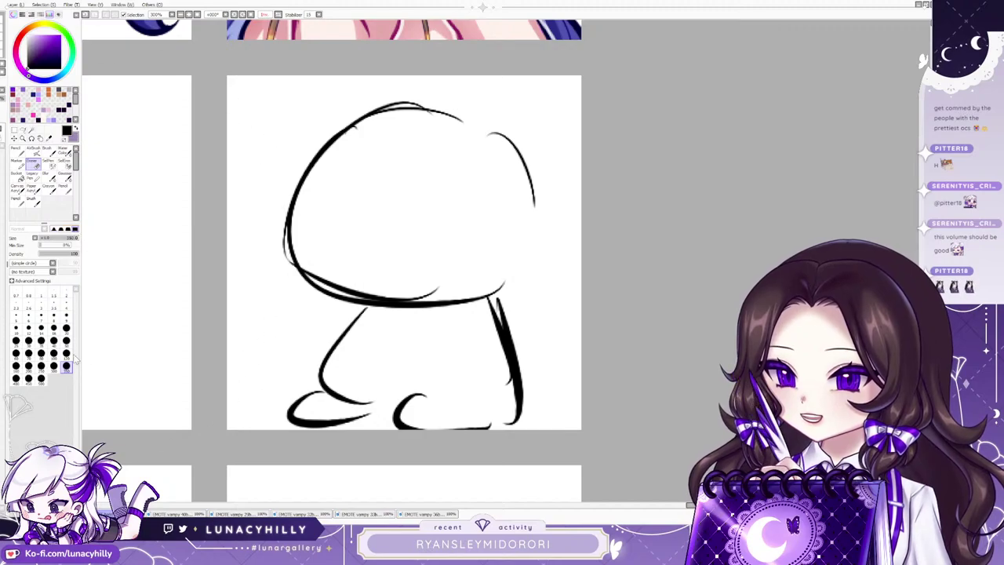
mouse_move(423, 292)
left_mouse_down()
mouse_move(361, 270)
mouse_move(369, 212)
mouse_move(314, 259)
left_mouse_up()
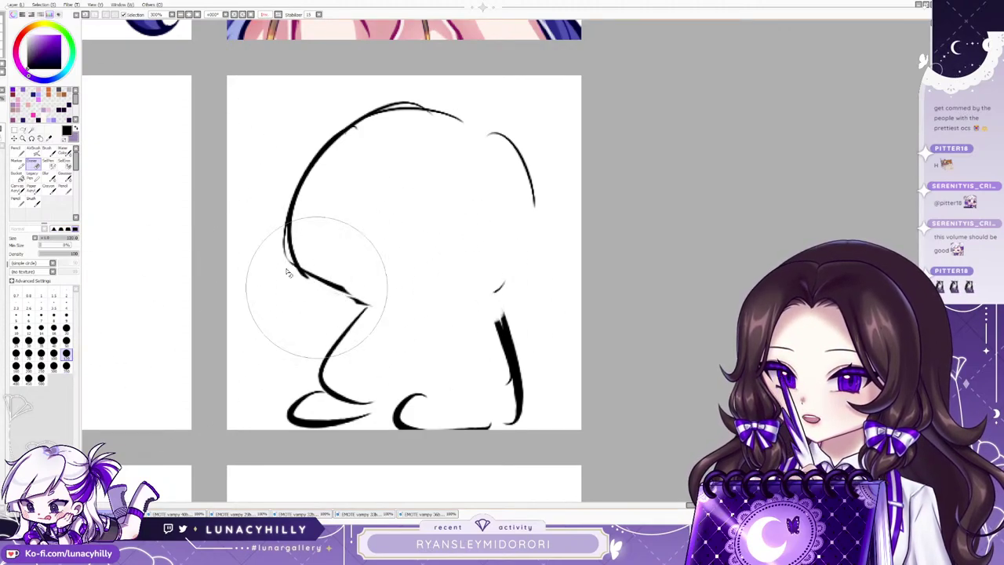
Redraw the head with thicker, bumpy cheeks using the Pencil and add two large black oval eyes.
left_click(17, 153)
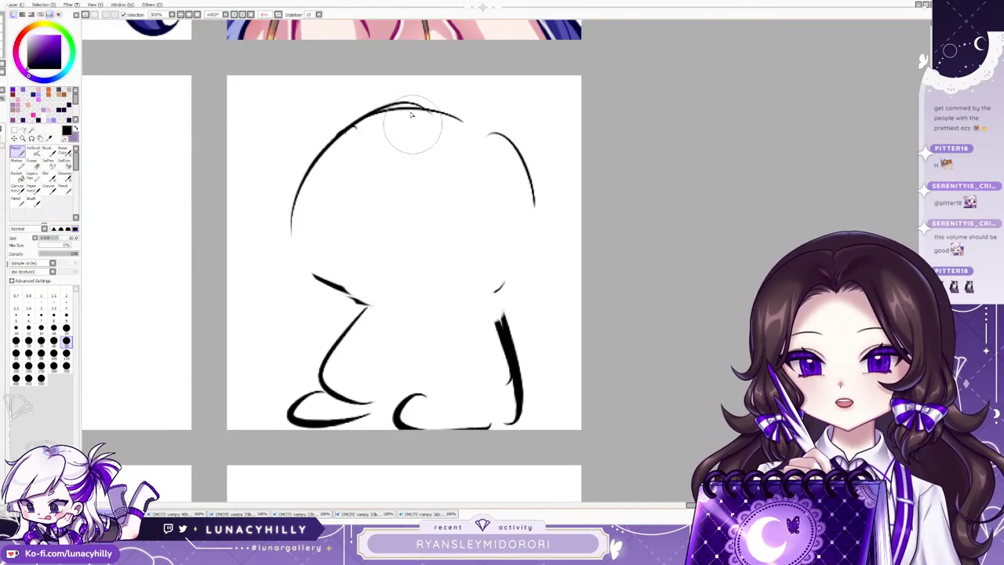
mouse_move(411, 109)
left_mouse_down()
mouse_move(296, 237)
mouse_move(336, 280)
mouse_move(385, 296)
left_mouse_up()
mouse_move(460, 299)
left_mouse_down()
mouse_move(525, 276)
mouse_move(526, 195)
left_mouse_up()
mouse_move(349, 179)
left_mouse_down()
mouse_move(323, 229)
mouse_move(355, 213)
mouse_move(333, 205)
left_mouse_up()
left_click_drag(448, 188, 447, 231)
Erase small highlight spots into the pupils of both eyes with the Eraser at size 20.
left_click(32, 163)
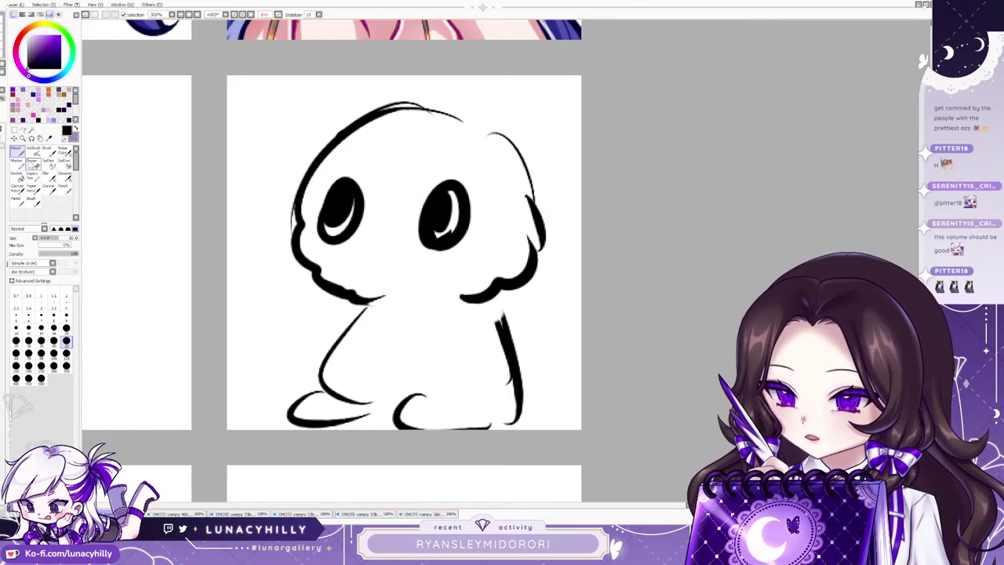
left_click(66, 328)
left_click_drag(337, 202, 342, 194)
left_click(341, 206)
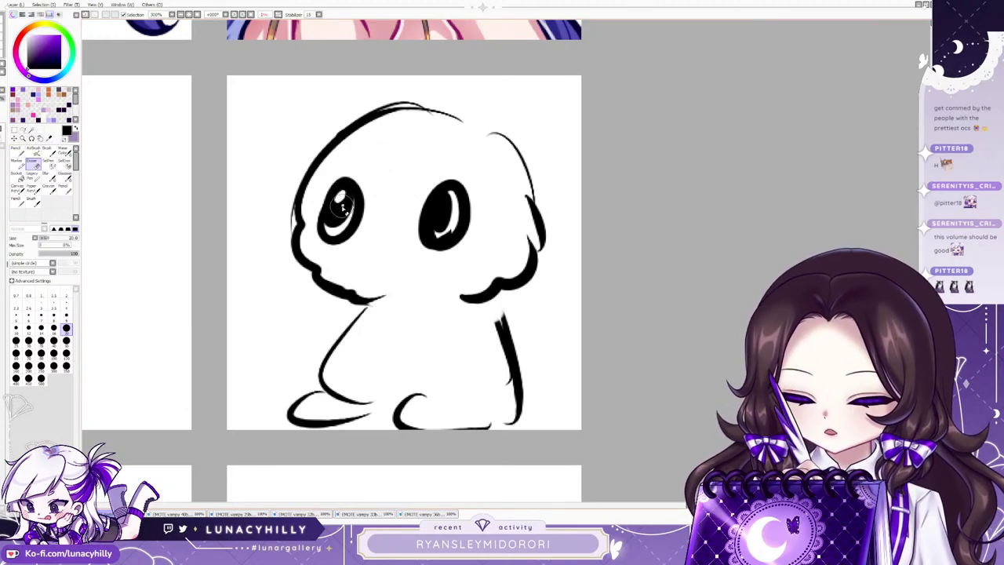
left_click_drag(437, 200, 442, 197)
left_click(443, 208)
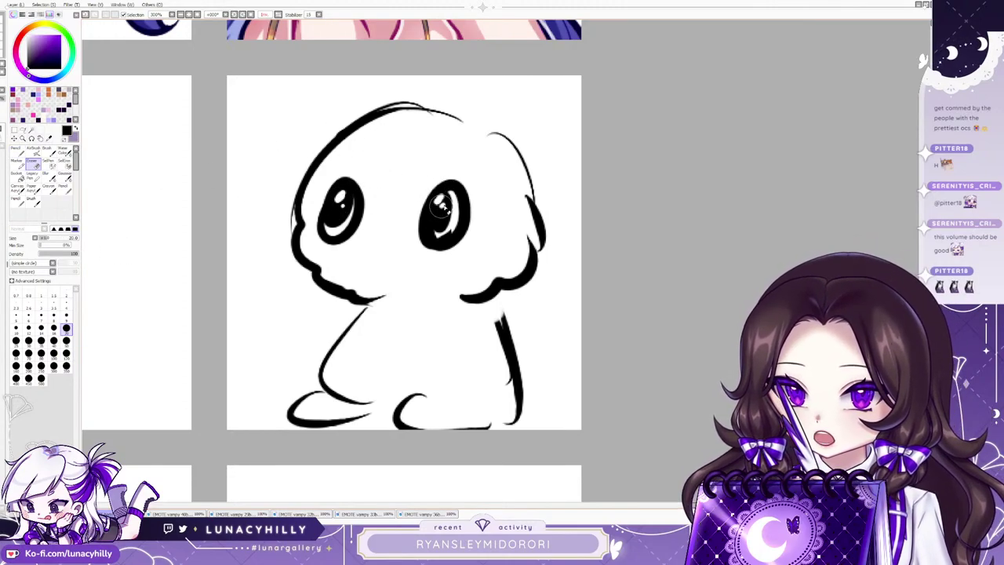
Add a dot eyebrow above each eye and a round cheek circle below the right eye with the Pencil.
left_click(16, 150)
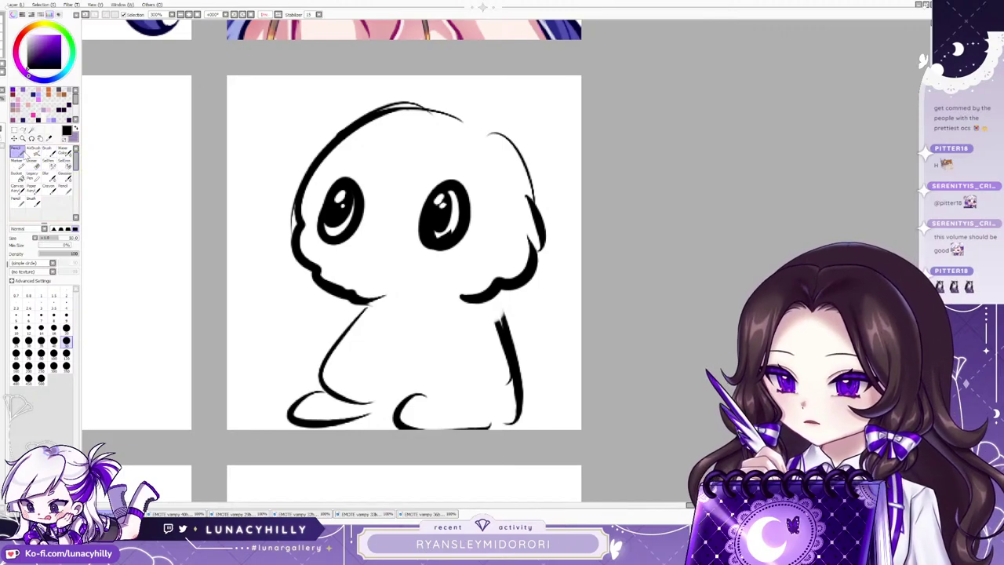
left_click(361, 161)
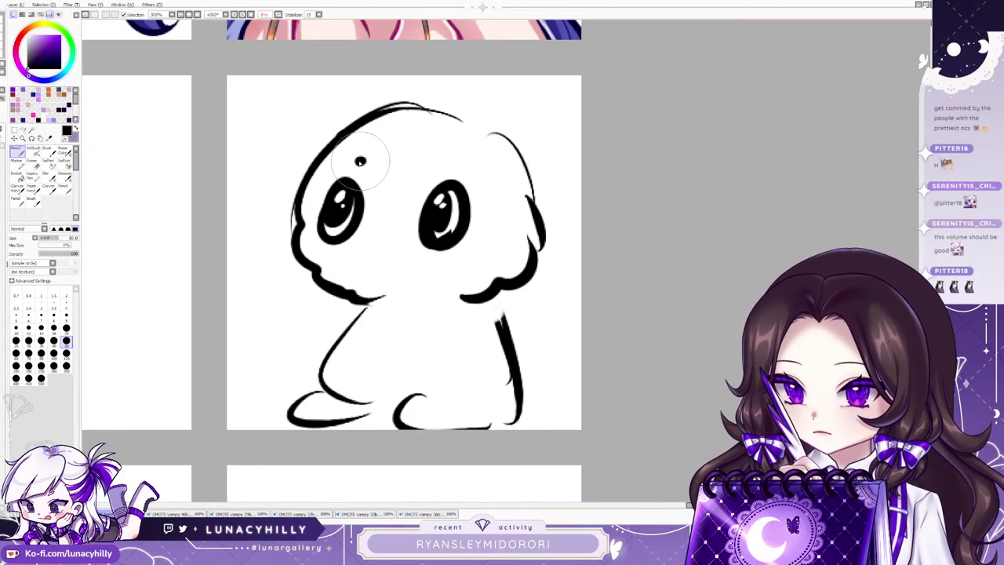
left_click(426, 161)
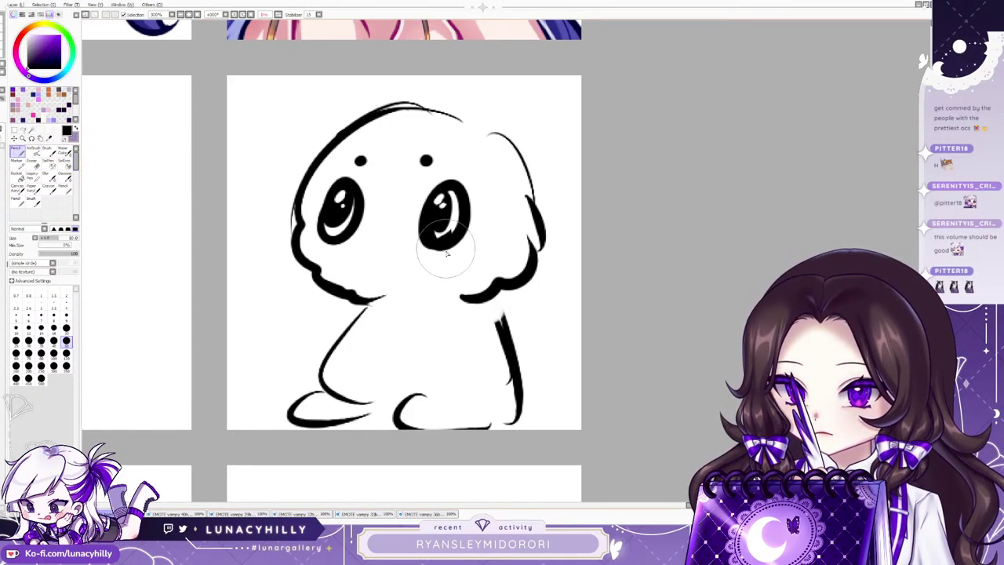
mouse_move(443, 251)
left_mouse_down()
mouse_move(437, 272)
mouse_move(468, 276)
left_mouse_up()
mouse_move(463, 238)
left_mouse_down()
mouse_move(487, 255)
mouse_move(473, 276)
left_mouse_up()
Add the left cheek circle and redraw the body sides as bumpy contours, erasing the old straight sides and feet.
mouse_move(328, 241)
left_mouse_down()
mouse_move(323, 278)
mouse_move(332, 280)
mouse_move(306, 359)
mouse_move(385, 407)
left_mouse_up()
mouse_move(493, 314)
left_mouse_down()
mouse_move(516, 361)
mouse_move(477, 412)
left_mouse_up()
key("e")
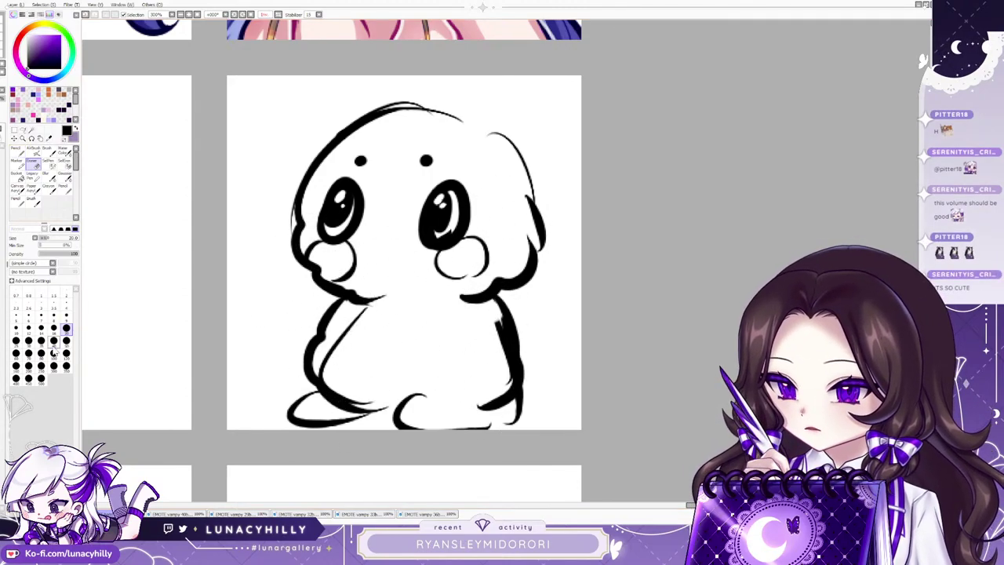
mouse_move(318, 294)
left_mouse_down()
mouse_move(313, 359)
mouse_move(320, 319)
mouse_move(336, 385)
mouse_move(398, 424)
mouse_move(405, 377)
mouse_move(522, 414)
mouse_move(507, 347)
mouse_move(473, 298)
left_mouse_up()
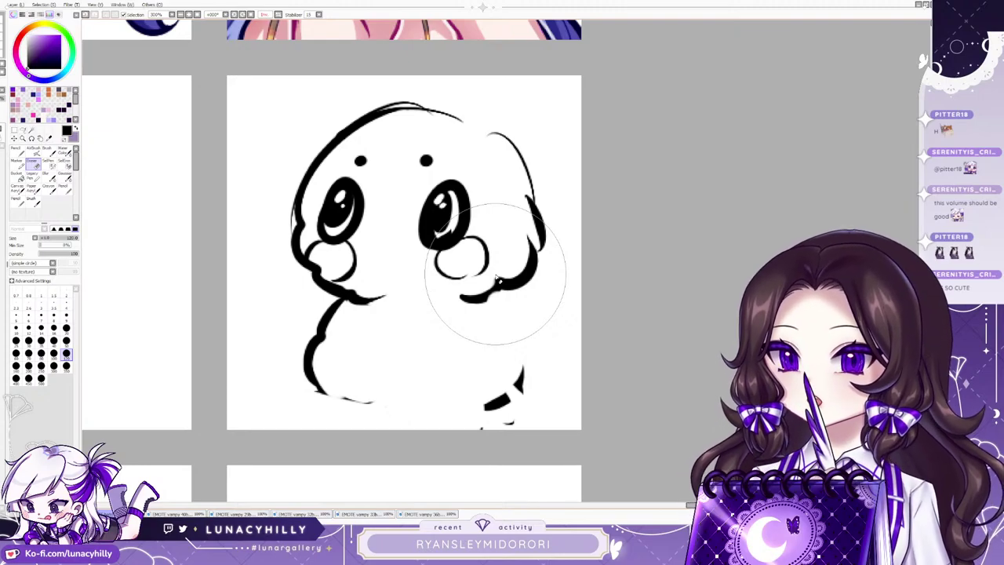
left_click(16, 150)
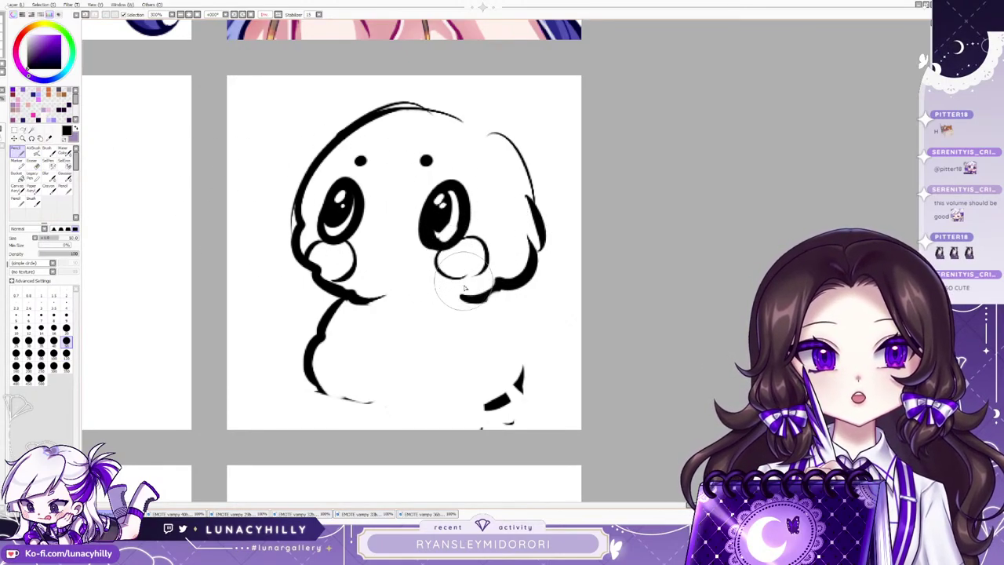
left_click_drag(495, 300, 519, 386)
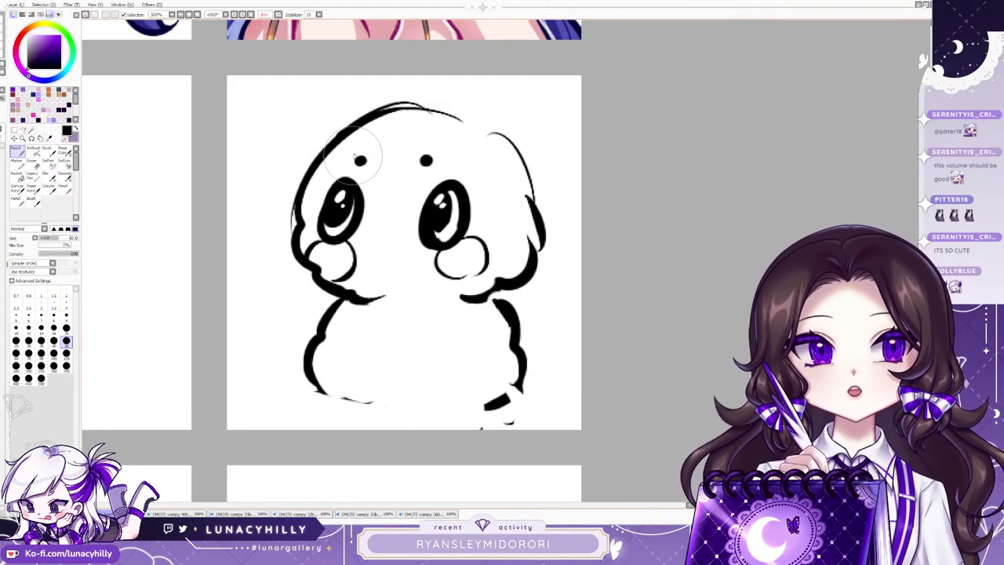
Draw a parted fringe line across the forehead and two stubby legs at the base, cleaning up where they meet the body.
mouse_move(339, 141)
left_mouse_down()
mouse_move(411, 118)
mouse_move(488, 135)
left_mouse_up()
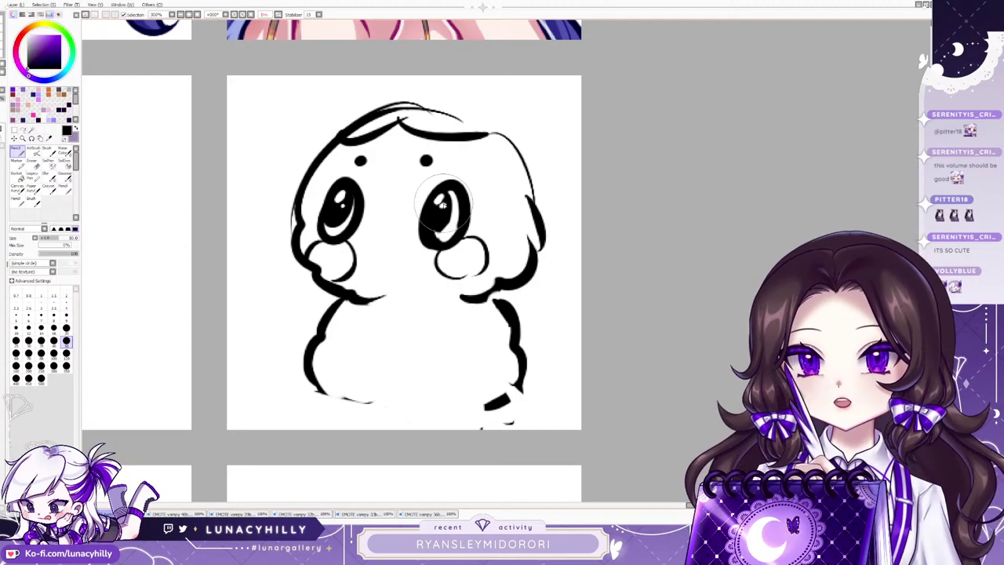
mouse_move(306, 376)
left_mouse_down()
mouse_move(285, 421)
mouse_move(386, 421)
mouse_move(387, 397)
mouse_move(369, 430)
mouse_move(483, 418)
left_mouse_up()
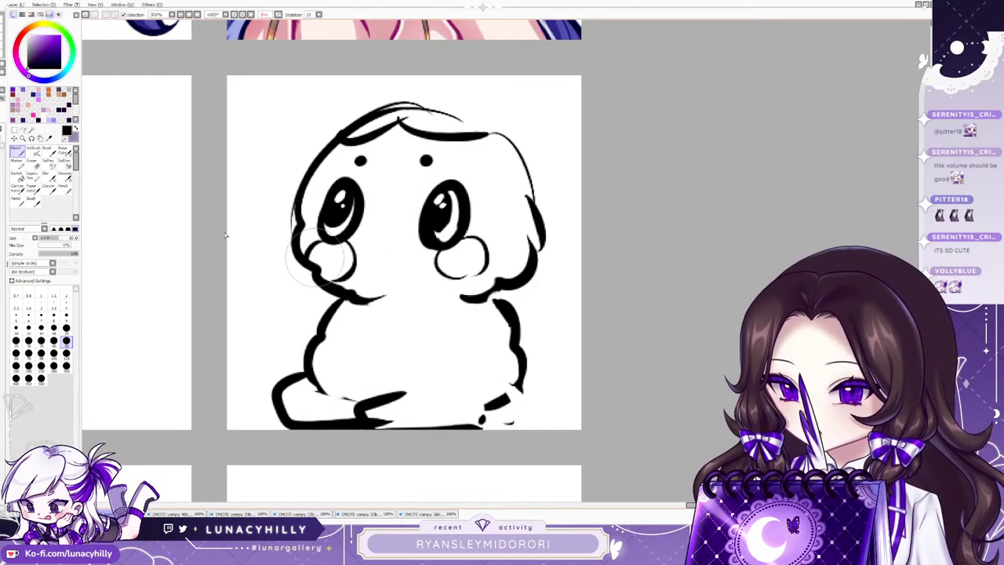
left_click(33, 163)
left_click_drag(378, 417, 391, 425)
left_click_drag(329, 381, 321, 396)
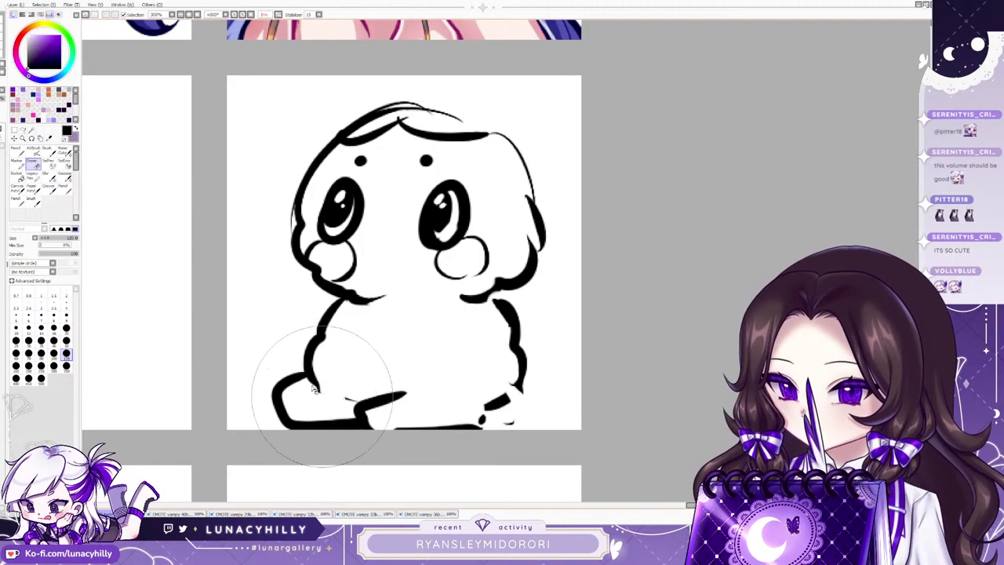
key("n")
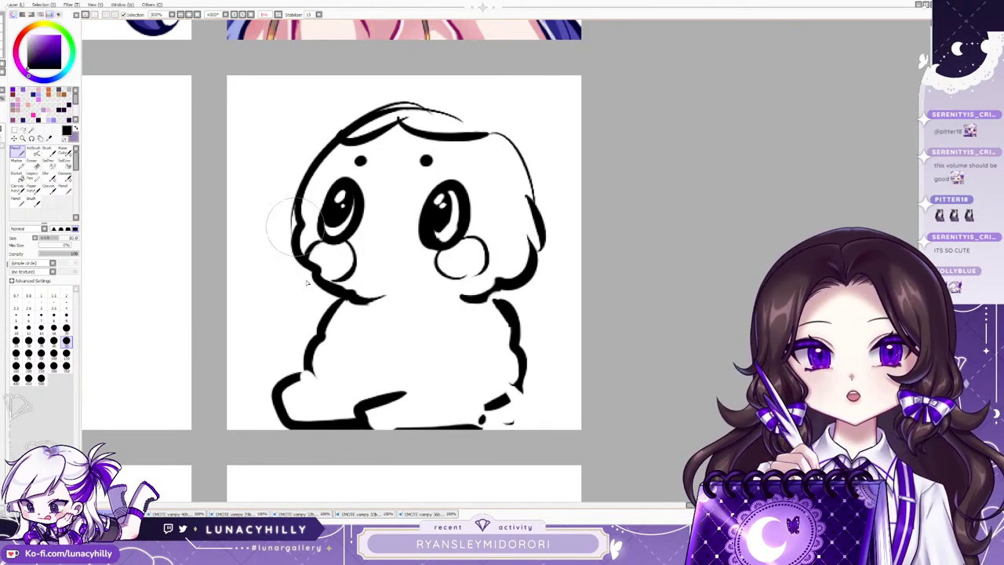
mouse_move(312, 362)
left_mouse_down()
mouse_move(321, 382)
mouse_move(315, 372)
left_mouse_up()
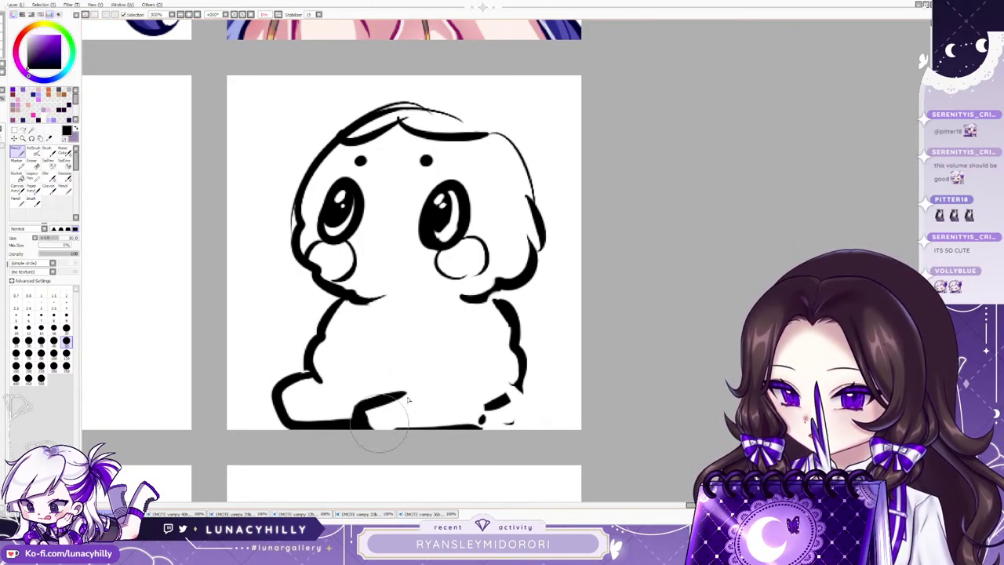
Complete the body's right contour down to the base, and trim the thick lines at the right cheek and chin.
mouse_move(502, 302)
left_mouse_down()
mouse_move(515, 388)
mouse_move(489, 418)
mouse_move(498, 369)
left_mouse_up()
left_click(31, 165)
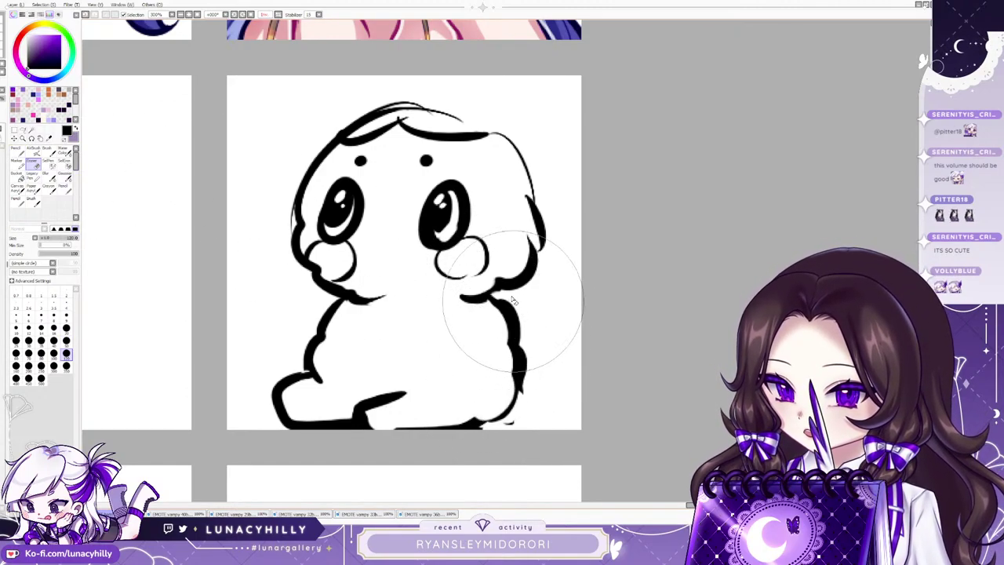
left_click_drag(513, 301, 525, 335)
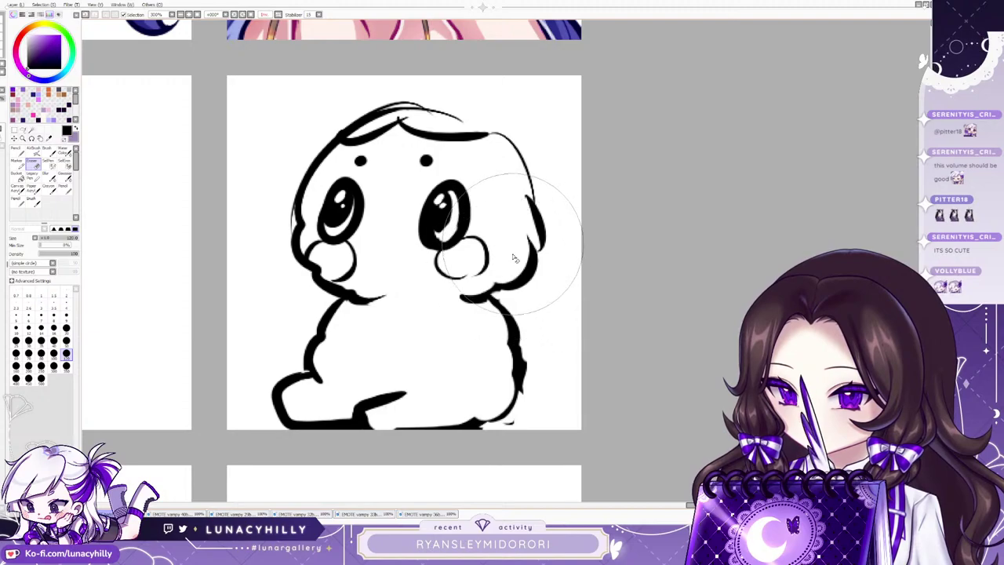
left_click_drag(508, 273, 529, 238)
left_click_drag(372, 294, 389, 291)
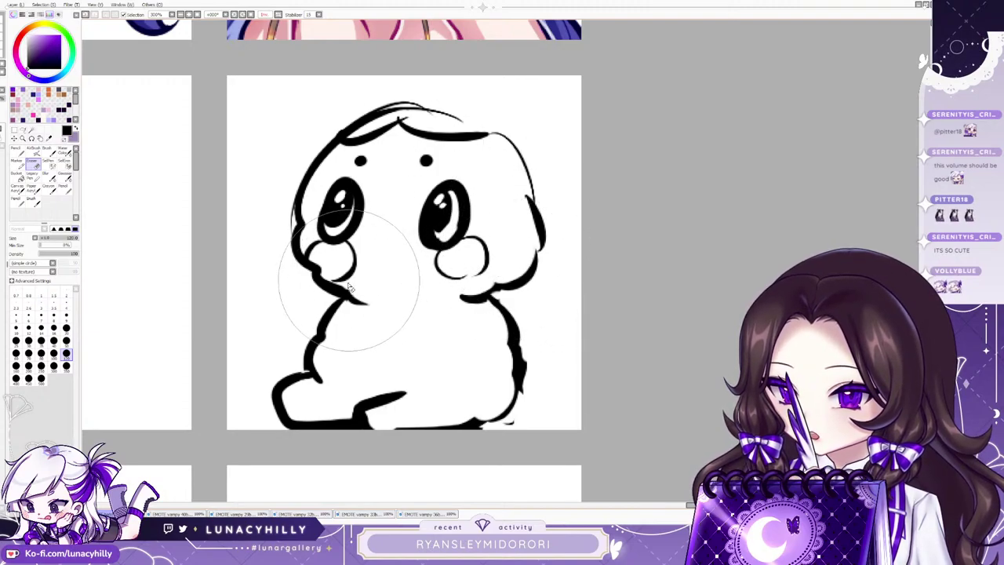
Touch up the left cheek line and erase both round cheek circles below the eyes.
left_click(18, 153)
mouse_move(318, 279)
left_mouse_down()
mouse_move(349, 295)
mouse_move(336, 280)
mouse_move(359, 268)
left_mouse_up()
left_click(33, 178)
mouse_move(292, 173)
left_mouse_down()
mouse_move(302, 267)
mouse_move(322, 247)
left_mouse_up()
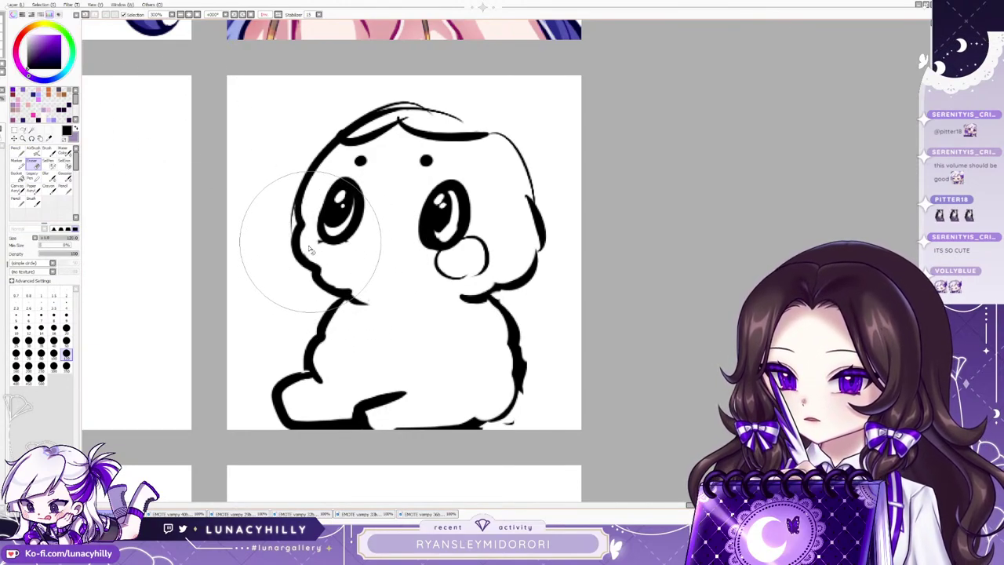
mouse_move(502, 227)
left_mouse_down()
mouse_move(486, 253)
mouse_move(477, 240)
left_mouse_up()
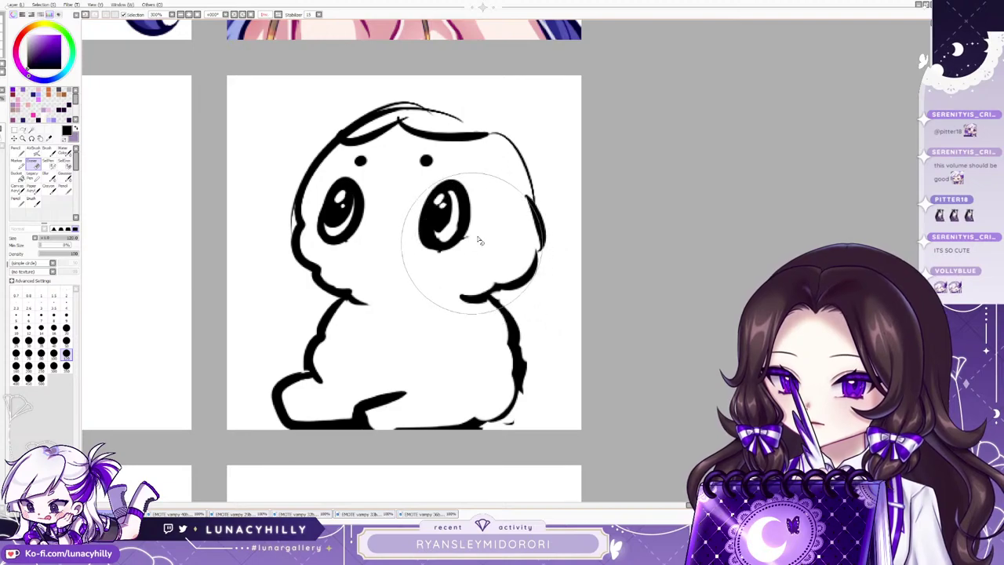
Erase the head outline above the fringe and scale the whole sketch down slightly within the cell.
mouse_move(487, 63)
left_mouse_down()
mouse_move(415, 78)
mouse_move(506, 109)
mouse_move(538, 126)
mouse_move(531, 134)
left_mouse_up()
key("ctrl+t")
left_click_drag(470, 235, 464, 233)
key("Return")
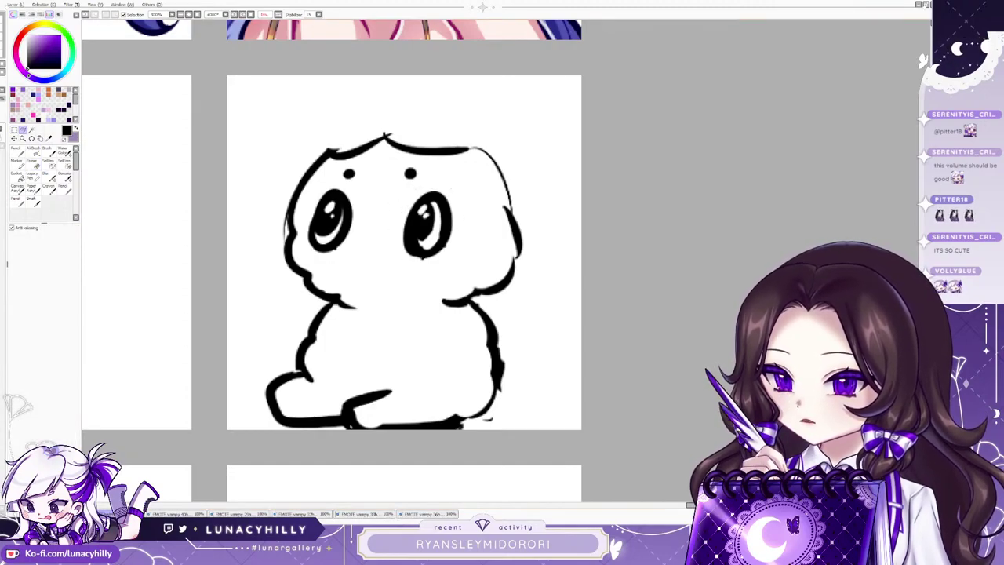
key("ctrl+t")
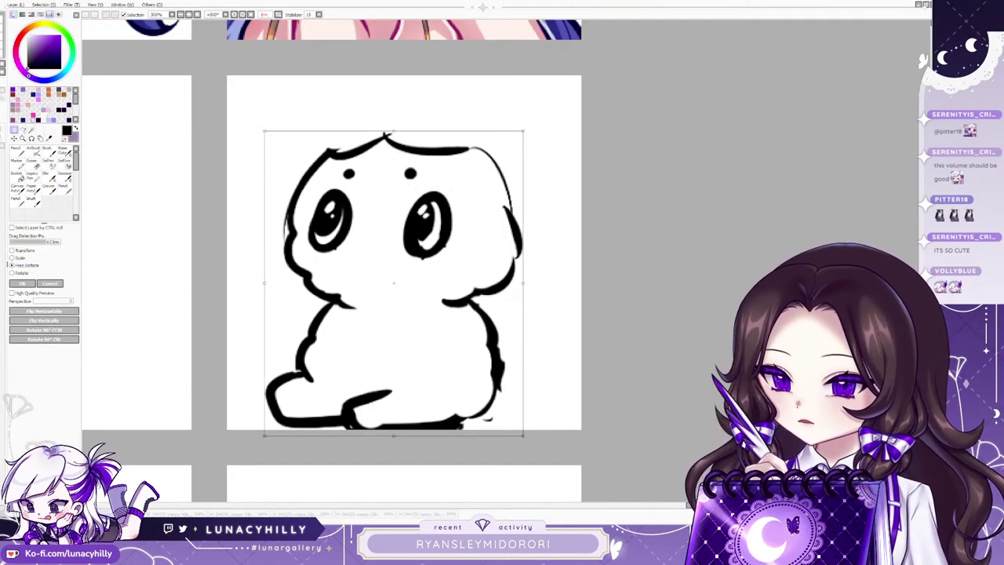
key("Return")
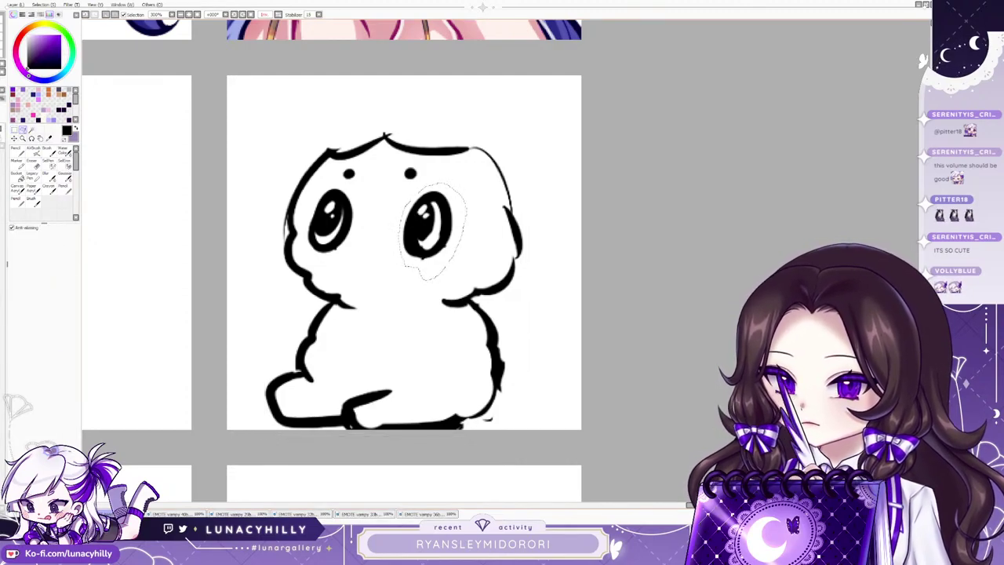
Stretch the lassoed right eye slightly taller with a free transform and clear the selection.
key("ctrl+t")
left_click_drag(428, 262, 427, 264)
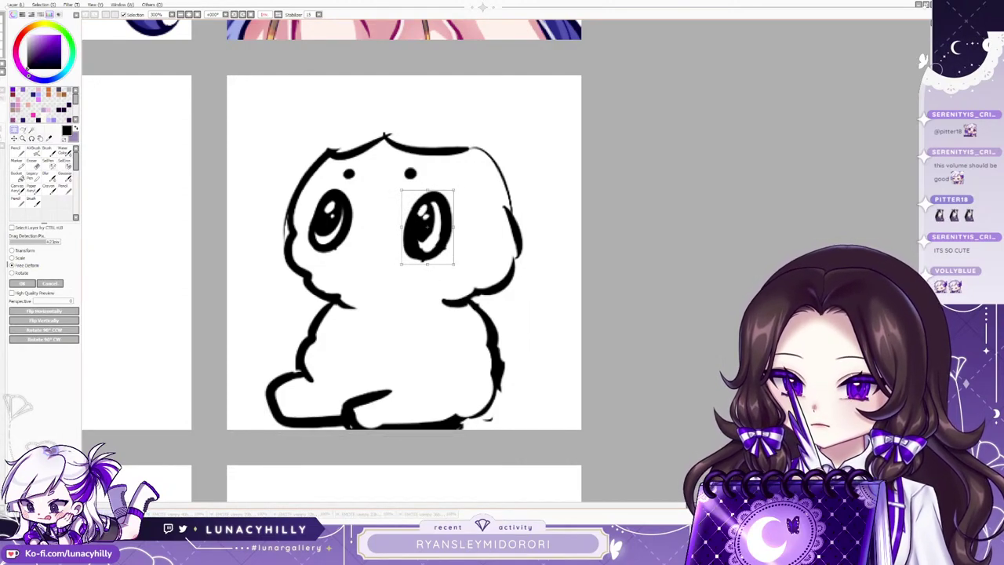
left_click_drag(427, 190, 427, 188)
key("Return")
key("ctrl+d")
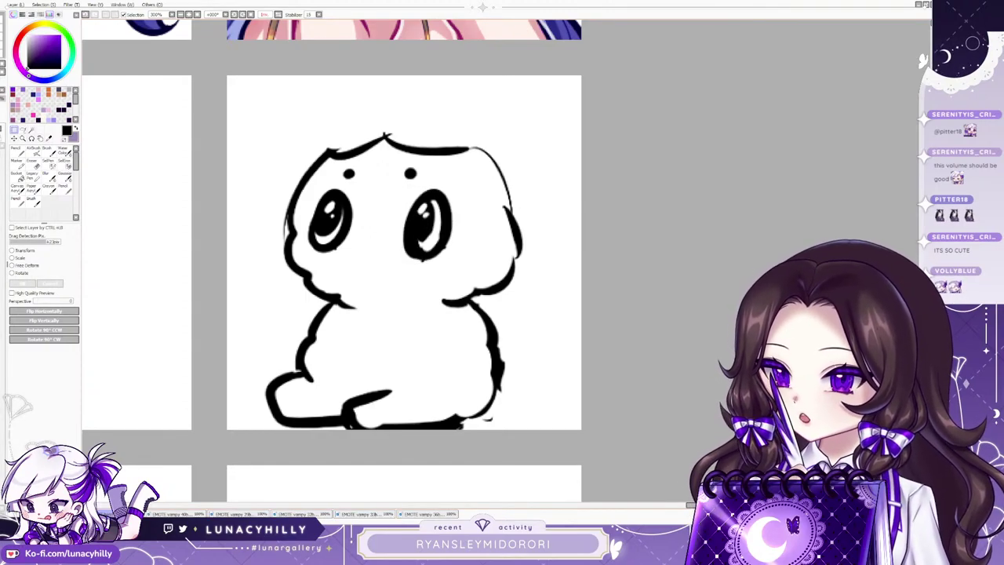
Draw a long drooping ear down each side of the head with the Pencil.
key("n")
mouse_move(296, 179)
left_mouse_down()
mouse_move(264, 314)
mouse_move(269, 364)
left_mouse_up()
mouse_move(478, 213)
left_mouse_down()
mouse_move(471, 302)
mouse_move(508, 398)
left_mouse_up()
left_click_drag(508, 169, 526, 400)
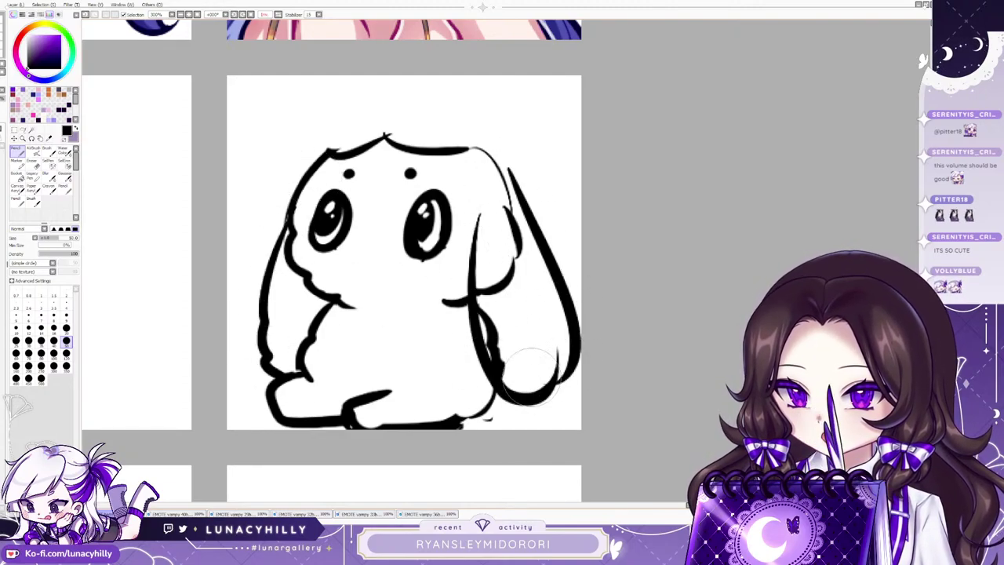
Erase the head and body lines showing through the right ear and rework the left ear's outline.
left_click(33, 164)
mouse_move(495, 312)
left_mouse_down()
mouse_move(515, 370)
mouse_move(495, 341)
mouse_move(526, 314)
mouse_move(515, 244)
mouse_move(531, 311)
left_mouse_up()
mouse_move(293, 188)
left_mouse_down()
mouse_move(311, 153)
mouse_move(272, 259)
mouse_move(290, 374)
left_mouse_up()
Draw a small five-petal flower under the left side of the chin and a two-line collar running to the right ear.
left_click(19, 152)
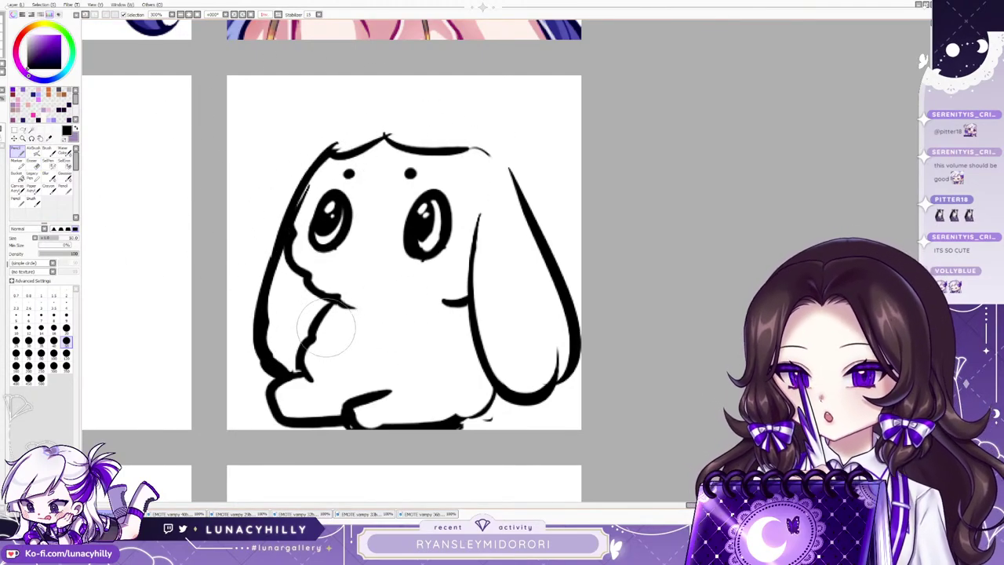
mouse_move(332, 306)
left_mouse_down()
mouse_move(332, 346)
mouse_move(347, 334)
mouse_move(332, 319)
mouse_move(316, 339)
mouse_move(311, 333)
mouse_move(321, 346)
mouse_move(334, 338)
mouse_move(326, 316)
mouse_move(324, 307)
left_mouse_up()
left_click(33, 177)
left_click(33, 164)
key("n")
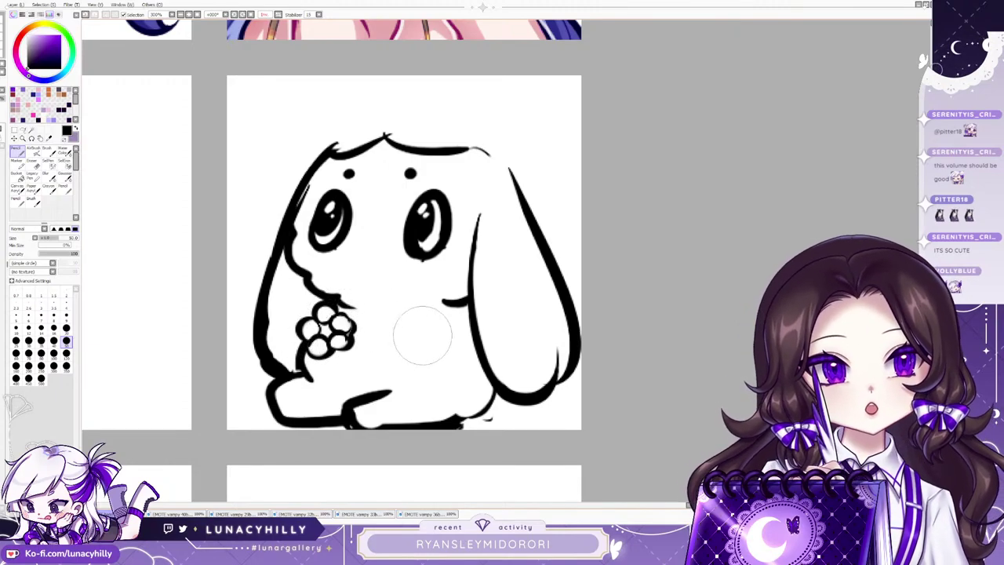
left_click_drag(357, 329, 459, 320)
left_click_drag(354, 342, 470, 323)
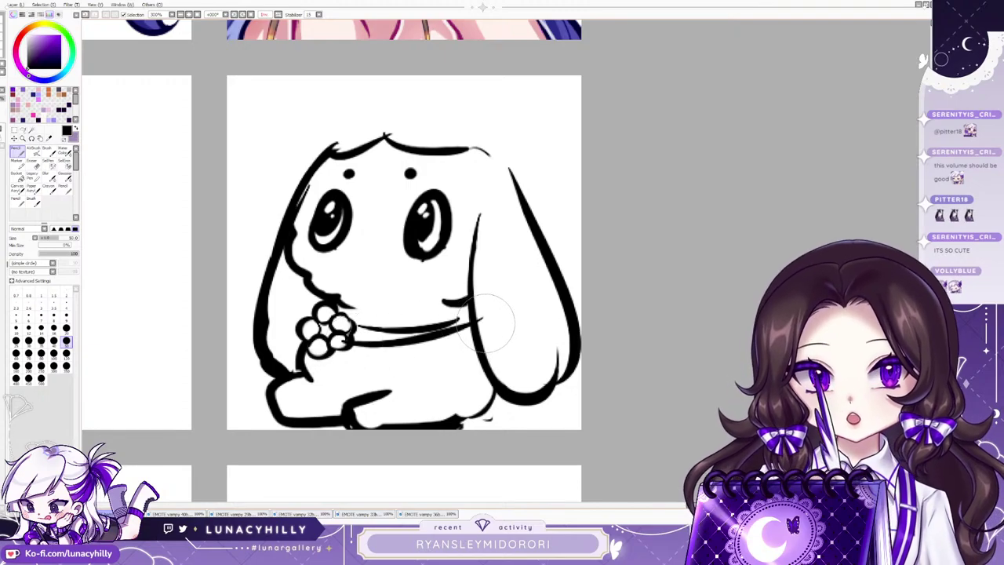
Undo the two collar lines and redraw the collar as draped bands fanning from the flower to the right ear.
key("ctrl+z")
key("ctrl+z")
mouse_move(350, 323)
left_mouse_down()
mouse_move(453, 331)
mouse_move(472, 345)
mouse_move(396, 374)
mouse_move(494, 395)
left_mouse_up()
mouse_move(357, 337)
left_mouse_down()
mouse_move(374, 350)
mouse_move(487, 377)
left_mouse_up()
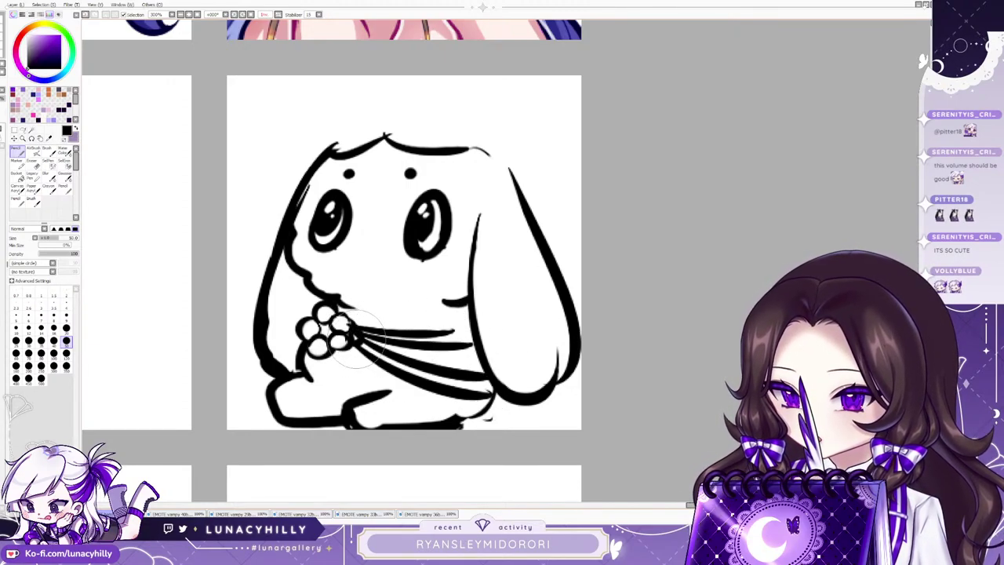
Erase the chest line below the flower and redraw it with the Pencil, slanting from the flower to the front paw.
left_click(33, 163)
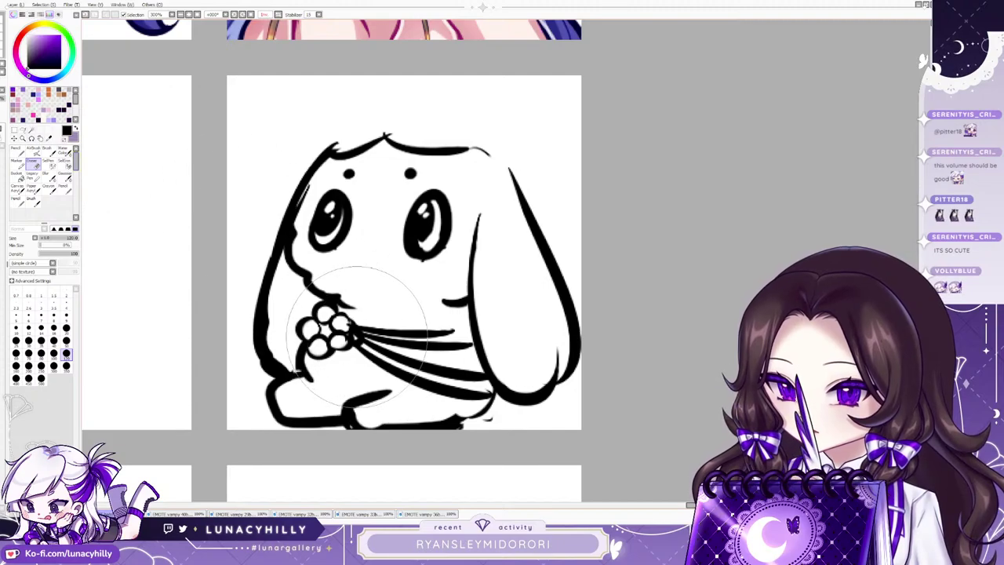
left_click_drag(298, 376, 314, 384)
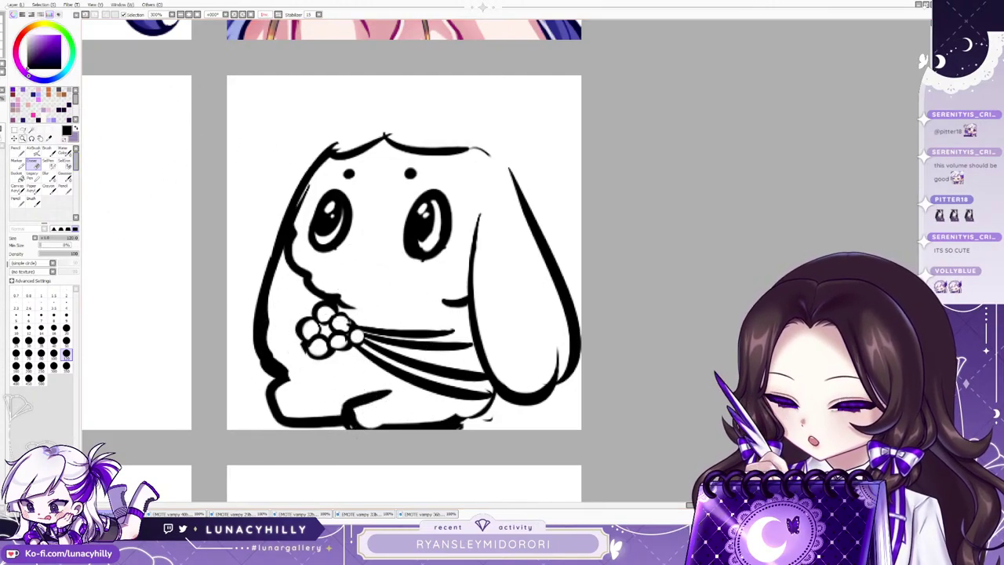
left_click(16, 151)
left_click(66, 340)
left_click_drag(314, 349, 278, 383)
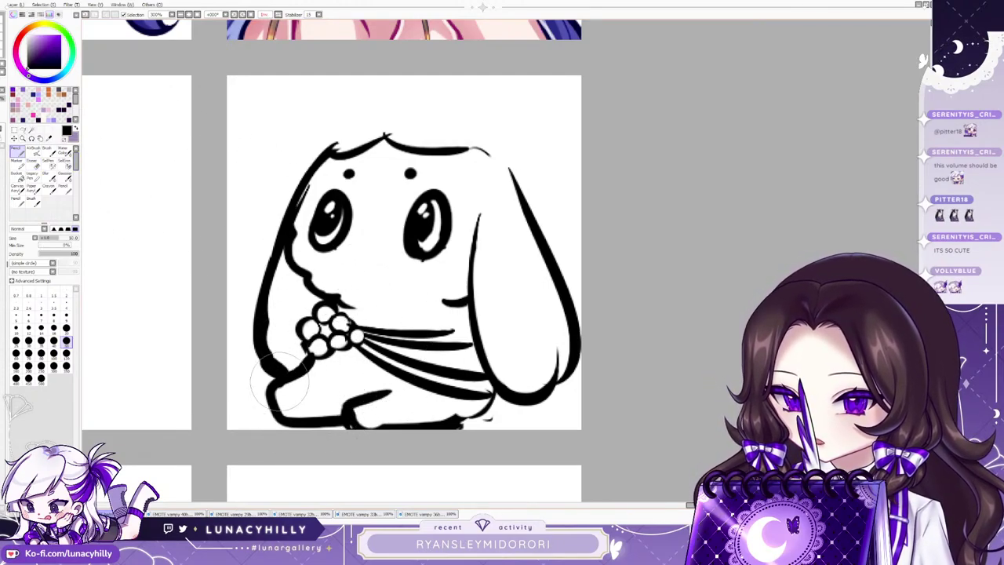
Redraw the near leg's outline further left, erase its old thick lines at the base, and check the sketch mirrored.
left_click_drag(387, 390, 332, 420)
left_click(33, 163)
left_click(66, 353)
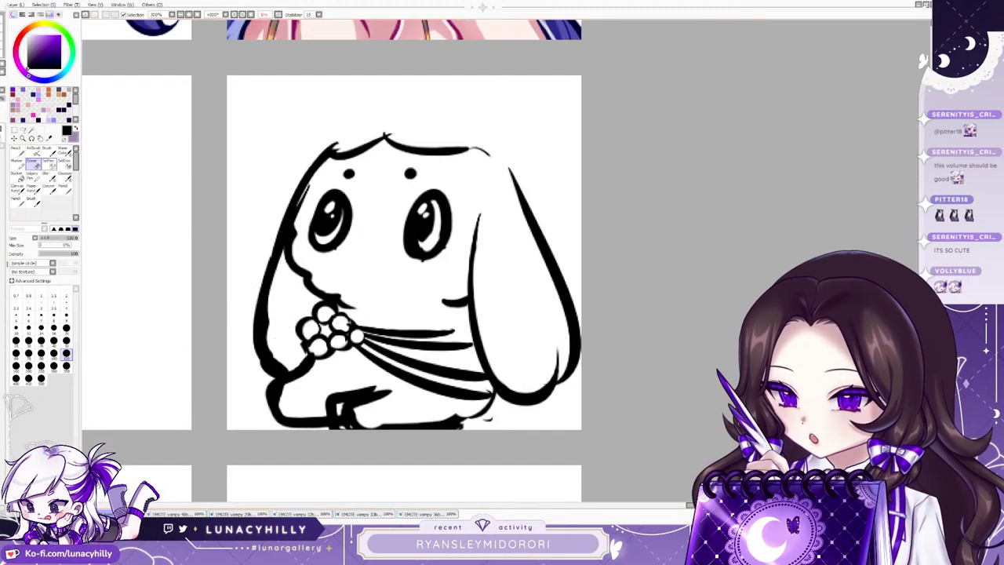
left_click_drag(329, 471, 374, 422)
key("h")
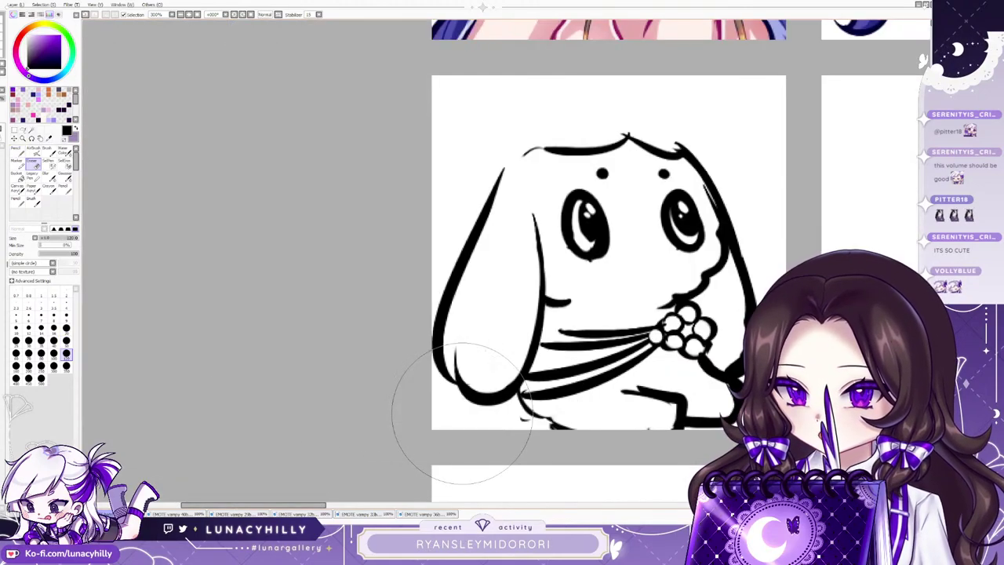
key("h")
key("h")
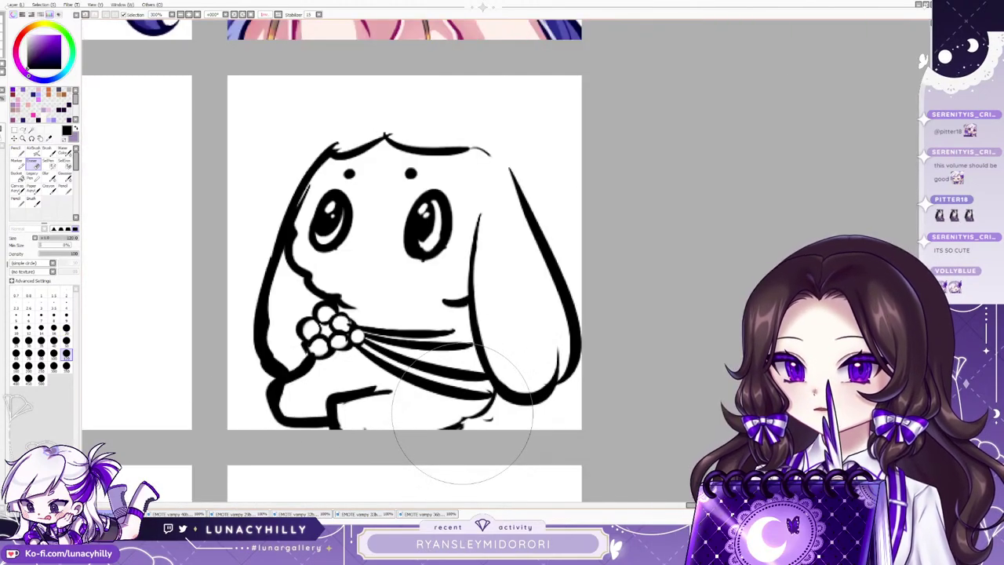
Clear the sketch and try a new rounded body with a domed head, stretched paws and two oval eyes.
key("d")
left_click(18, 152)
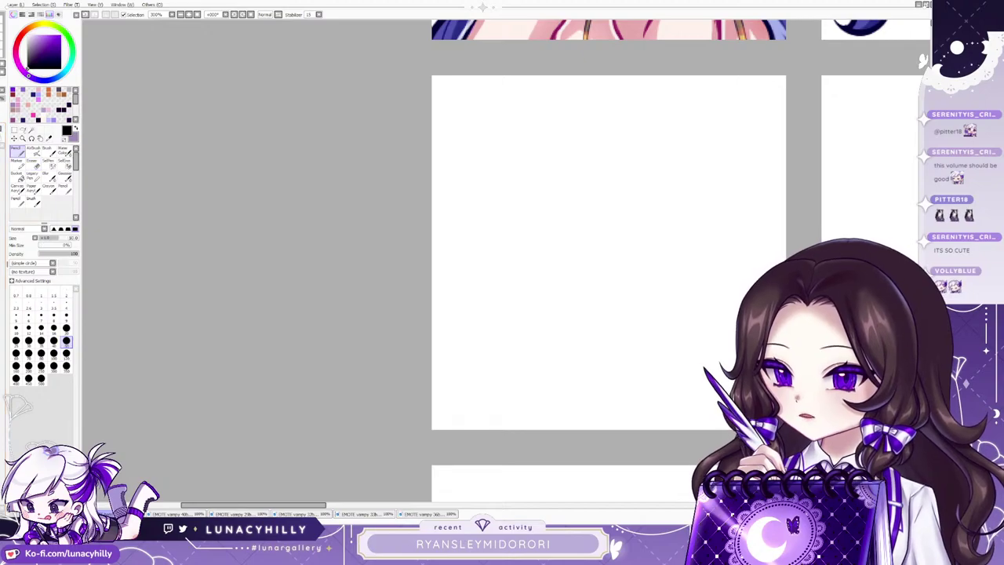
key("h")
mouse_move(423, 117)
left_mouse_down()
mouse_move(320, 164)
mouse_move(316, 344)
mouse_move(357, 406)
mouse_move(502, 416)
left_mouse_up()
left_click_drag(493, 179, 502, 400)
mouse_move(332, 265)
left_mouse_down()
mouse_move(321, 224)
mouse_move(533, 179)
mouse_move(502, 409)
left_mouse_up()
mouse_move(390, 371)
left_mouse_down()
mouse_move(353, 413)
mouse_move(434, 415)
left_mouse_up()
mouse_move(315, 345)
left_mouse_down()
mouse_move(273, 397)
mouse_move(382, 403)
left_mouse_up()
mouse_move(335, 223)
left_mouse_down()
mouse_move(340, 258)
mouse_move(345, 251)
left_mouse_up()
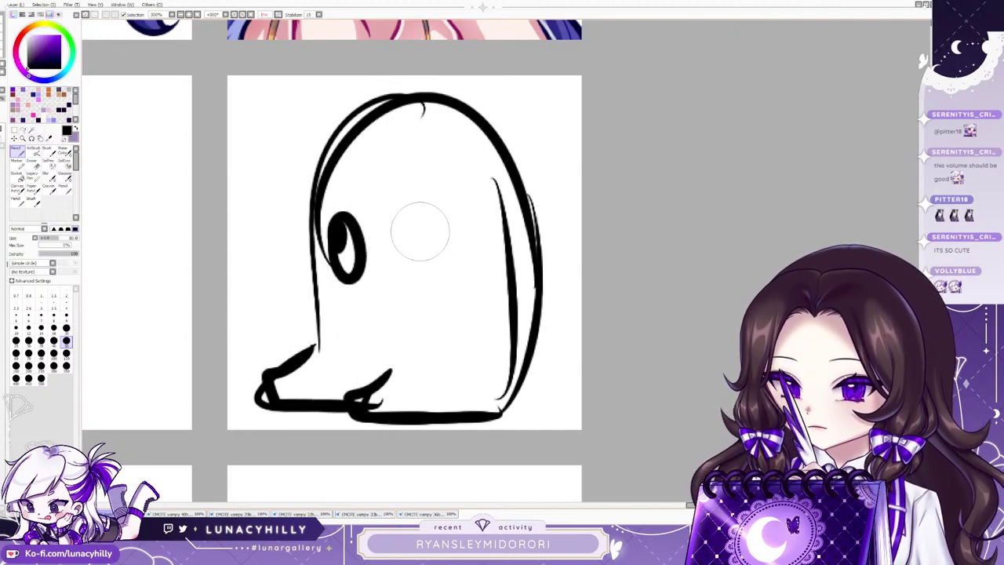
left_click_drag(420, 200, 432, 274)
left_click_drag(423, 220, 427, 251)
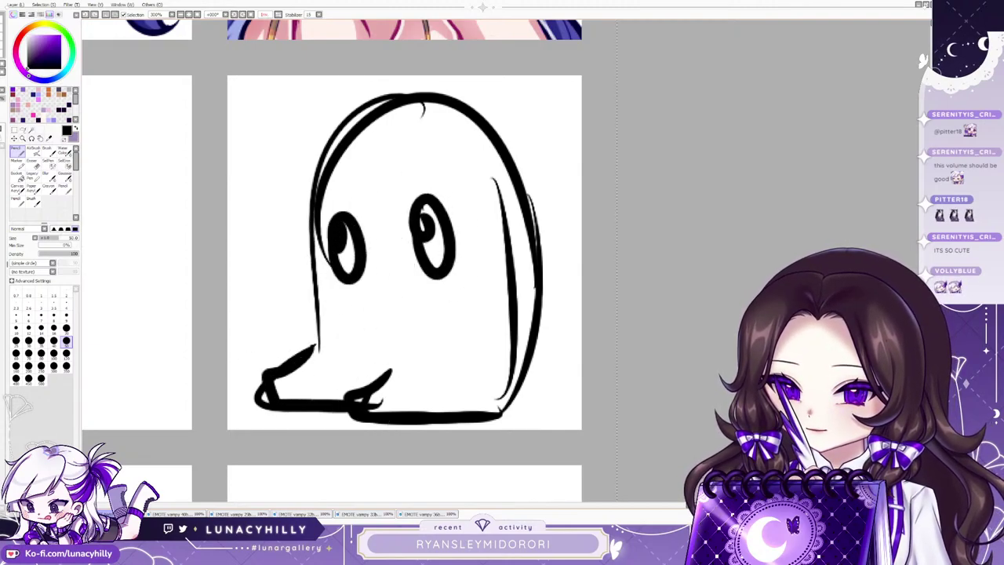
Undo the domed-head attempt and the clearing to bring back the floppy-eared sketch.
key("ctrl+z")
key("ctrl+z")
key("ctrl+z")
key("ctrl+z")
key("ctrl+z")
key("ctrl+z")
key("ctrl+z")
key("ctrl+z")
key("ctrl+z")
key("ctrl+z")
key("ctrl+z")
key("ctrl+z")
key("ctrl+z")
key("ctrl+z")
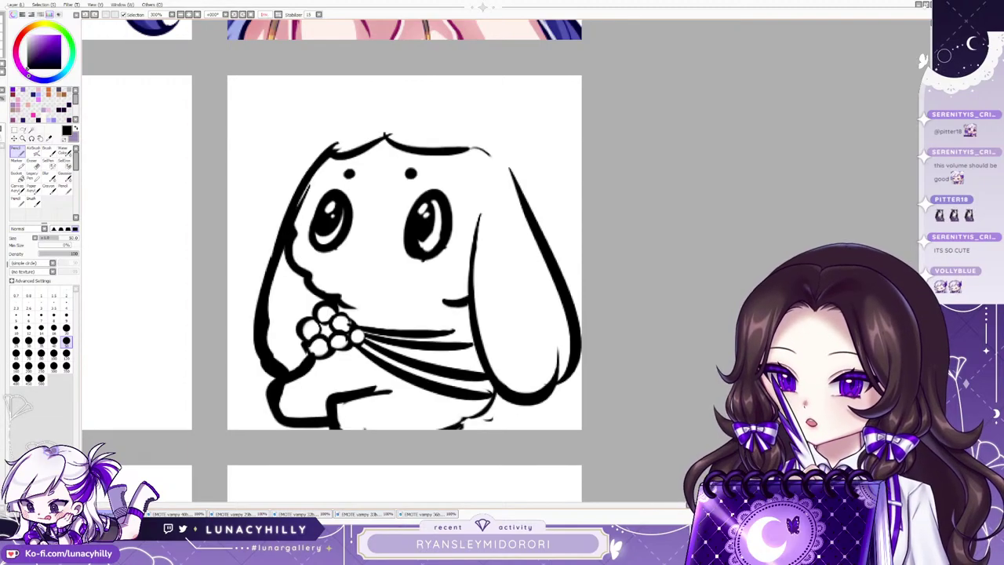
key("ctrl+z")
key("ctrl+y")
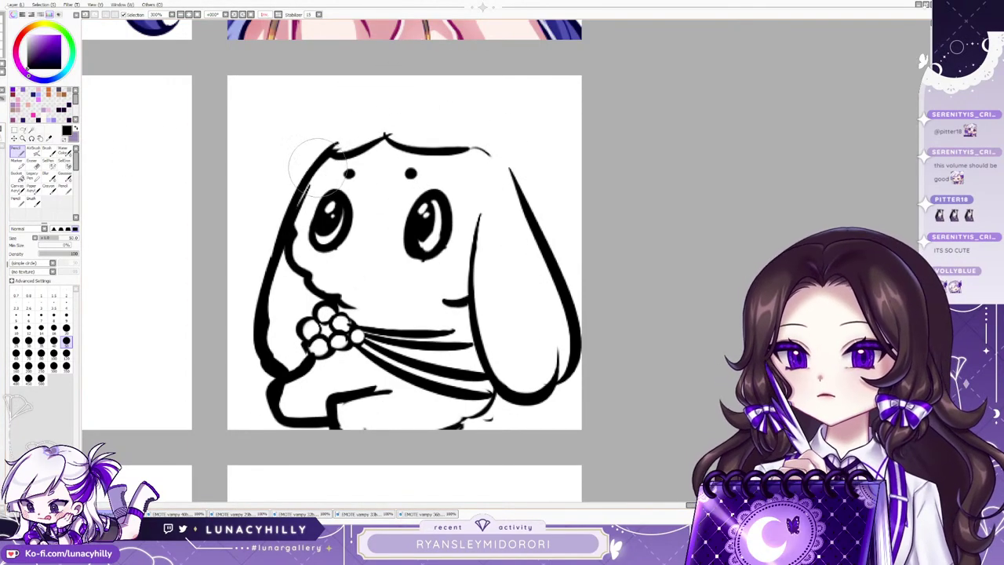
Free deform the whole sketch slightly smaller by lowering its upper corners, and fit it inside the cell.
key("ctrl+t")
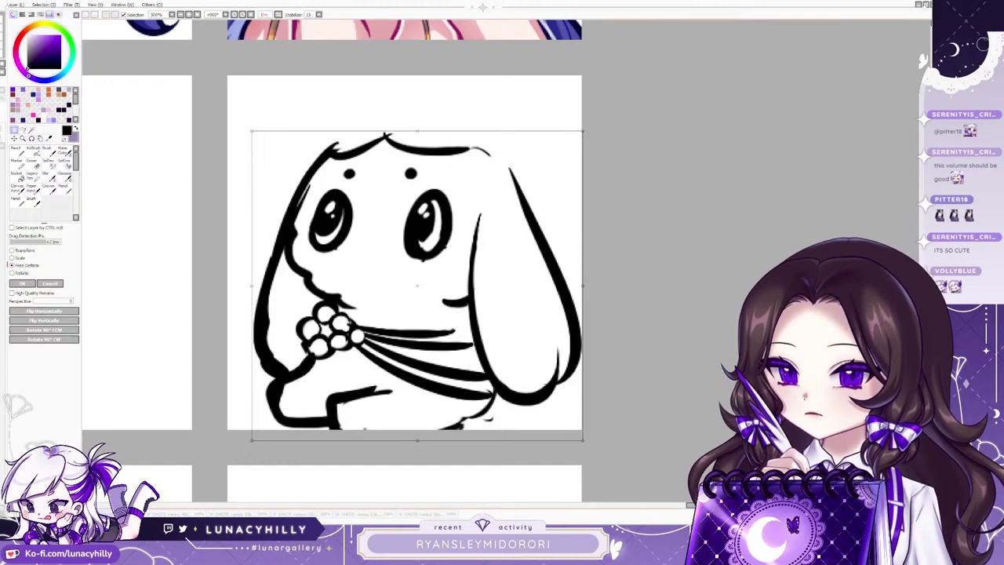
left_click_drag(252, 130, 260, 145)
left_click_drag(582, 131, 575, 167)
left_click_drag(502, 259, 495, 250)
left_click(22, 283)
Redraw the near leg as a short rounded curve and reshape the front paw with a squared outline.
left_click(33, 163)
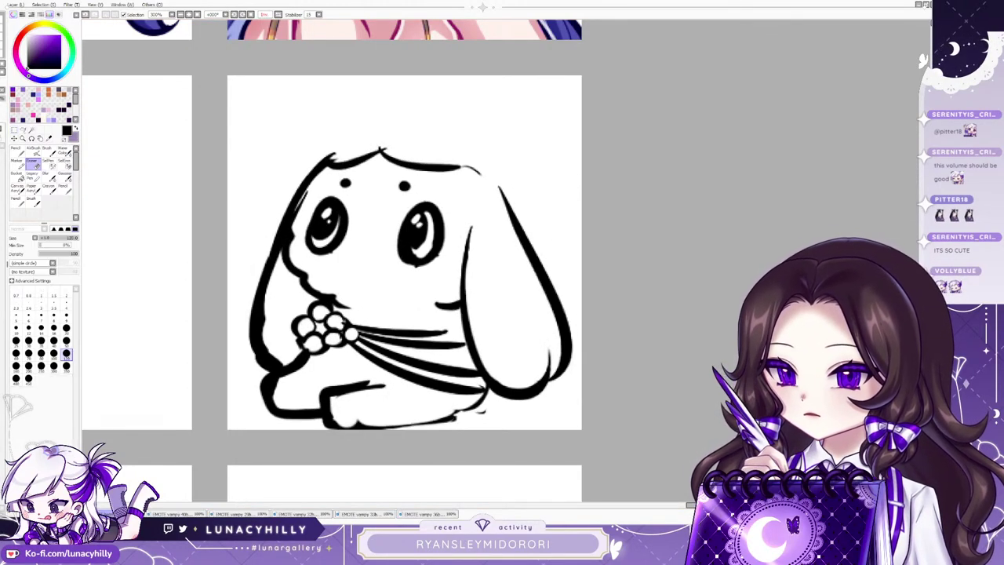
mouse_move(334, 392)
left_mouse_down()
mouse_move(333, 403)
mouse_move(354, 382)
mouse_move(321, 397)
mouse_move(325, 422)
left_mouse_up()
key("n")
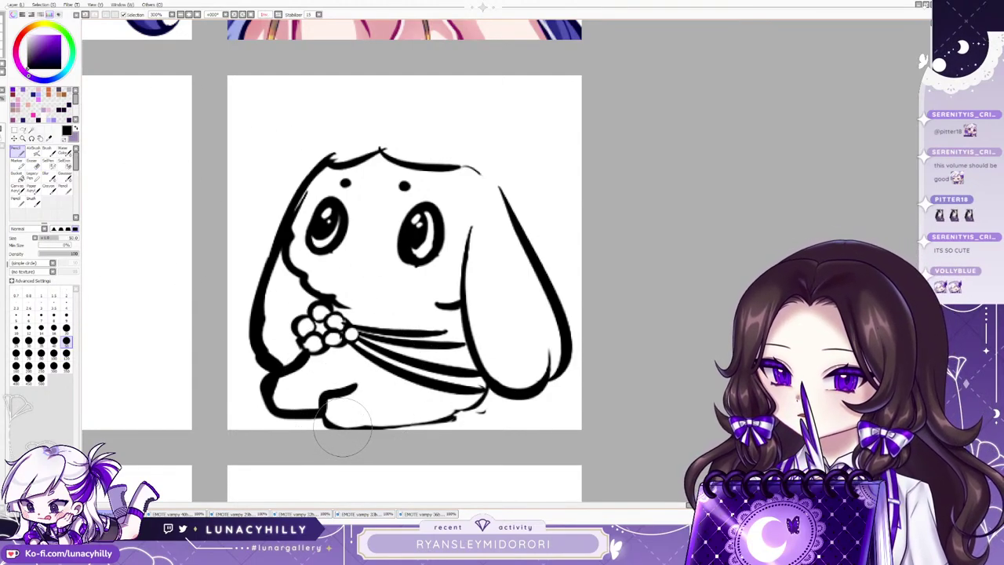
mouse_move(305, 357)
left_mouse_down()
mouse_move(315, 382)
mouse_move(315, 360)
mouse_move(276, 381)
mouse_move(308, 381)
mouse_move(304, 354)
mouse_move(312, 378)
mouse_move(276, 408)
mouse_move(280, 435)
left_mouse_up()
left_click(33, 164)
left_click(17, 152)
left_click(33, 163)
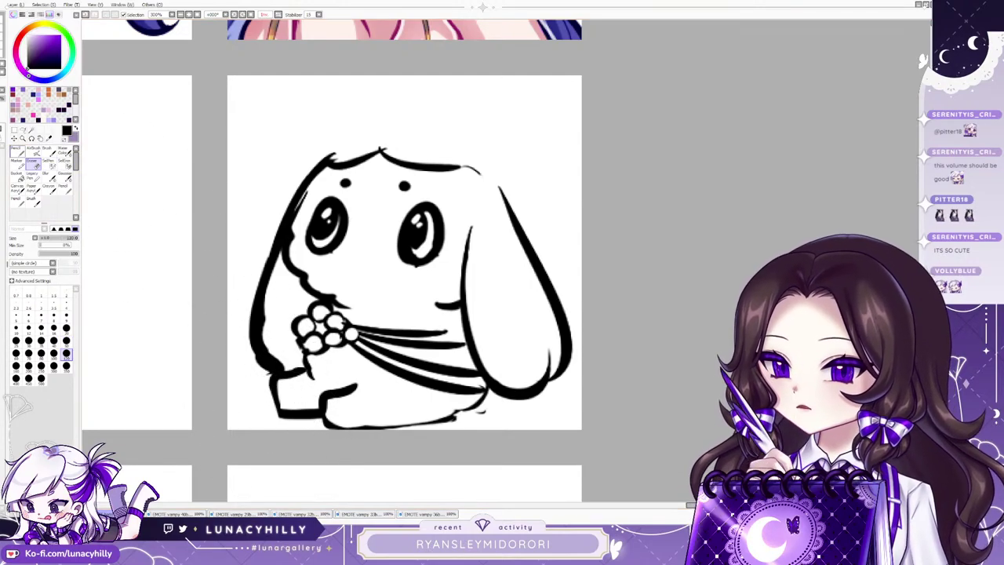
key("n")
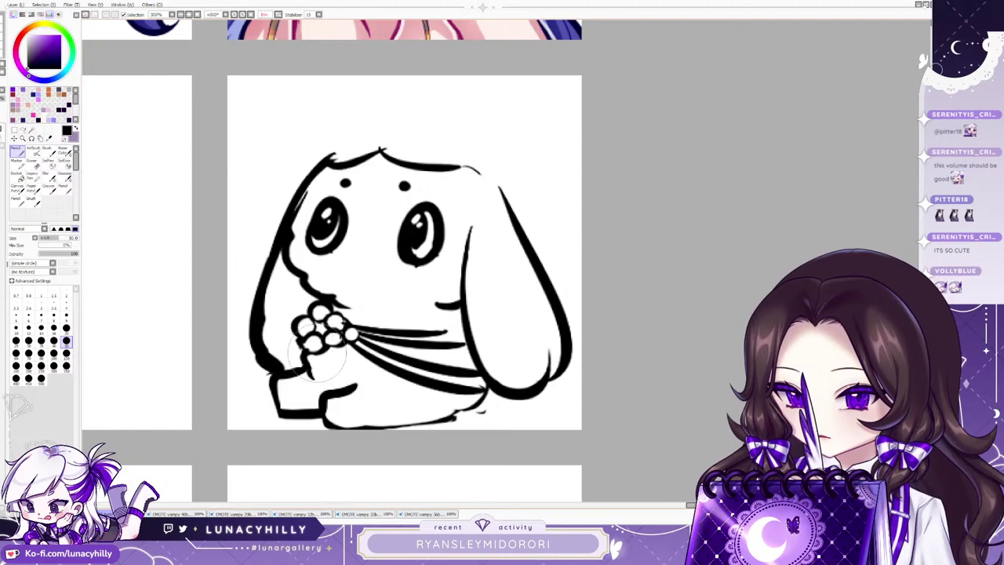
Extend the right cheek line up to the ear and thicken the body's rear and bottom outline with the Pencil.
left_click_drag(432, 306, 459, 290)
left_click_drag(466, 384, 460, 415)
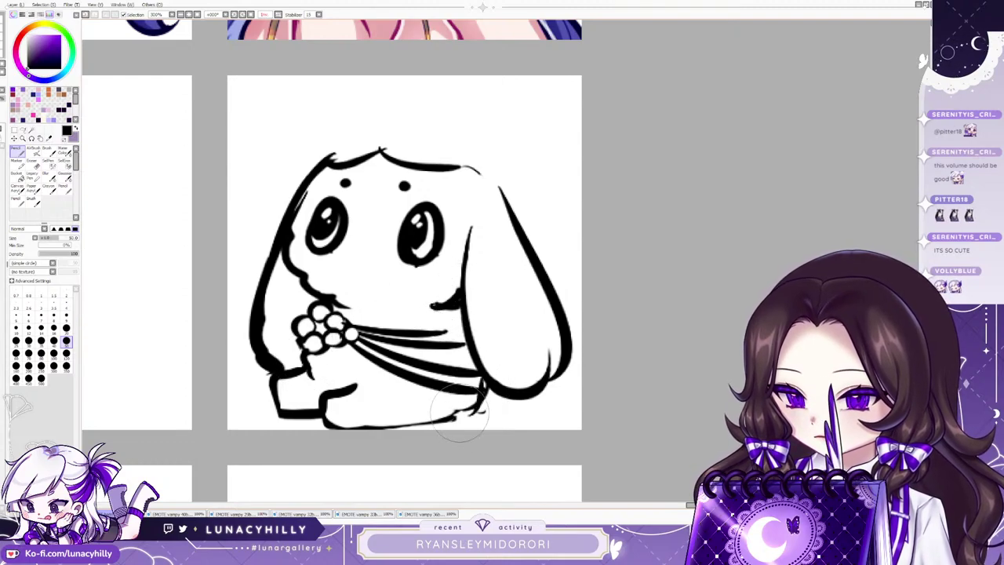
mouse_move(337, 425)
left_mouse_down()
mouse_move(475, 409)
mouse_move(475, 393)
left_mouse_up()
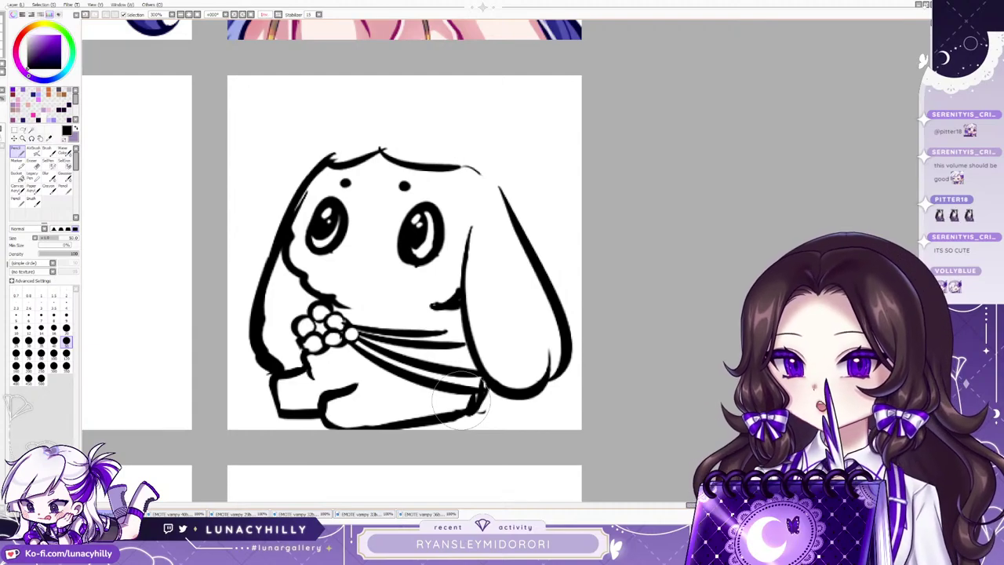
Widen the right eye, refill both eyes with large black pupils, and erase one round highlight in each using size 100.
left_click_drag(415, 207, 408, 264)
left_click(33, 163)
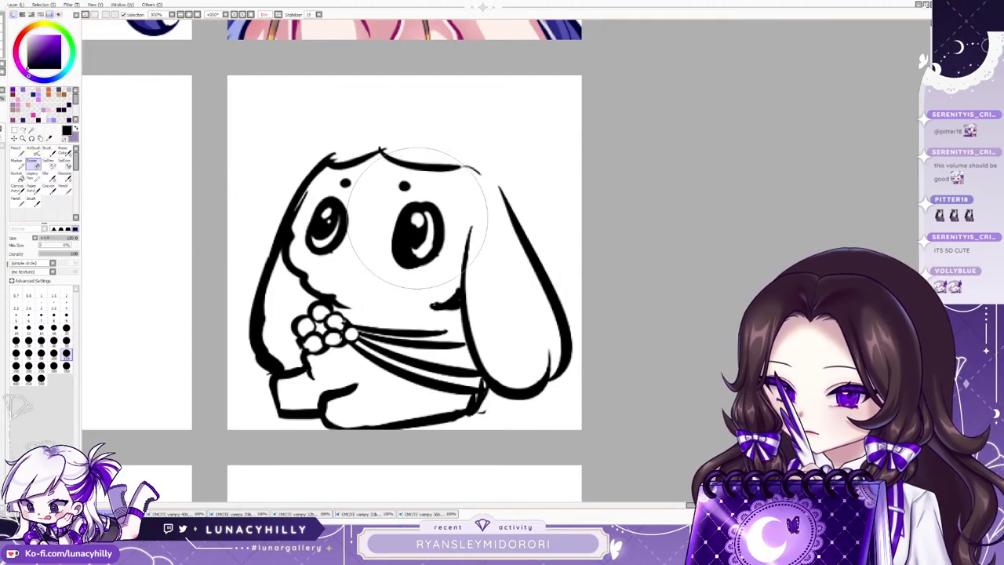
mouse_move(416, 219)
left_mouse_down()
mouse_move(418, 246)
mouse_move(327, 219)
mouse_move(354, 178)
mouse_move(321, 253)
mouse_move(360, 186)
mouse_move(317, 234)
left_mouse_up()
key("n")
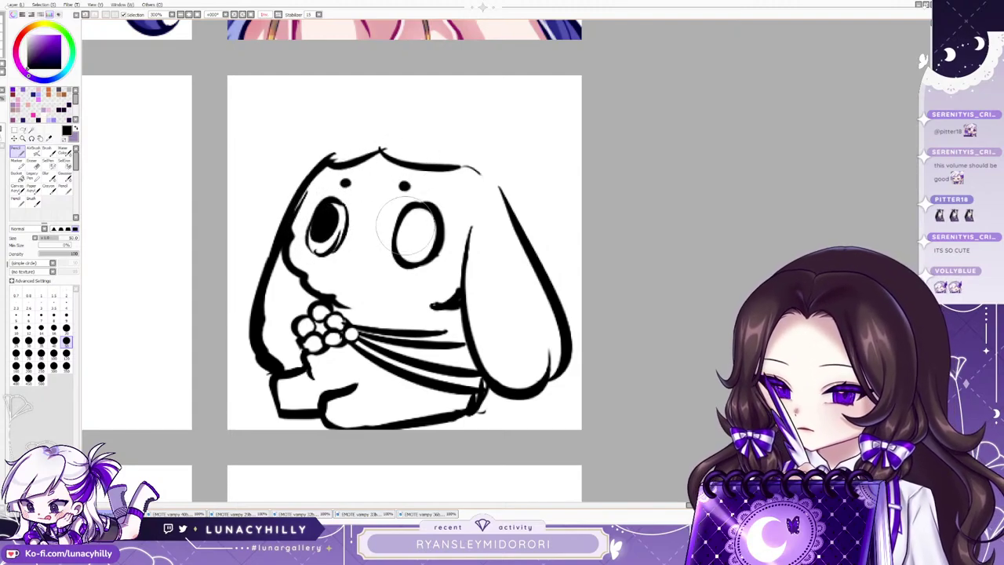
left_click_drag(416, 207, 402, 251)
left_click(33, 164)
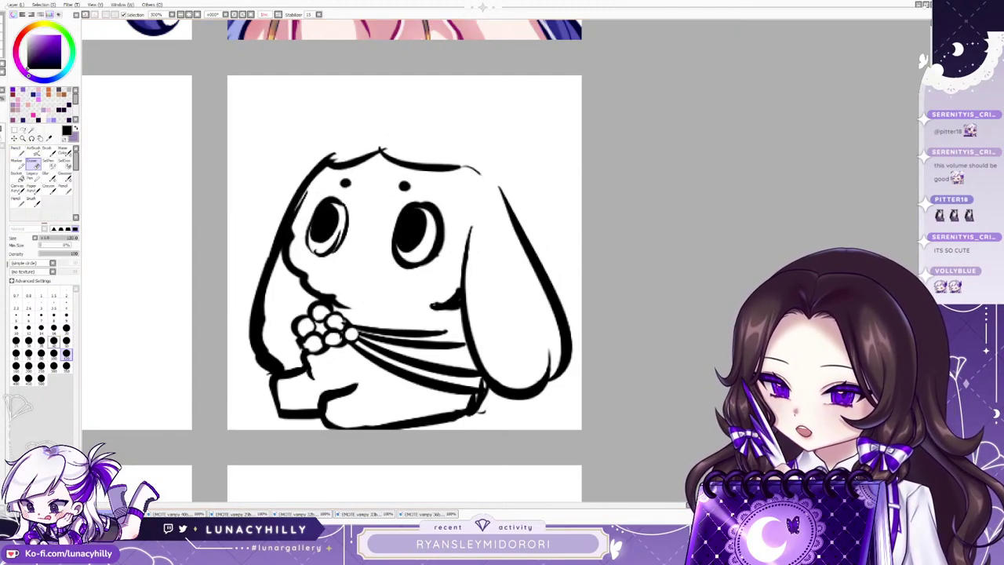
left_click(53, 355)
left_click(325, 217)
left_click(408, 222)
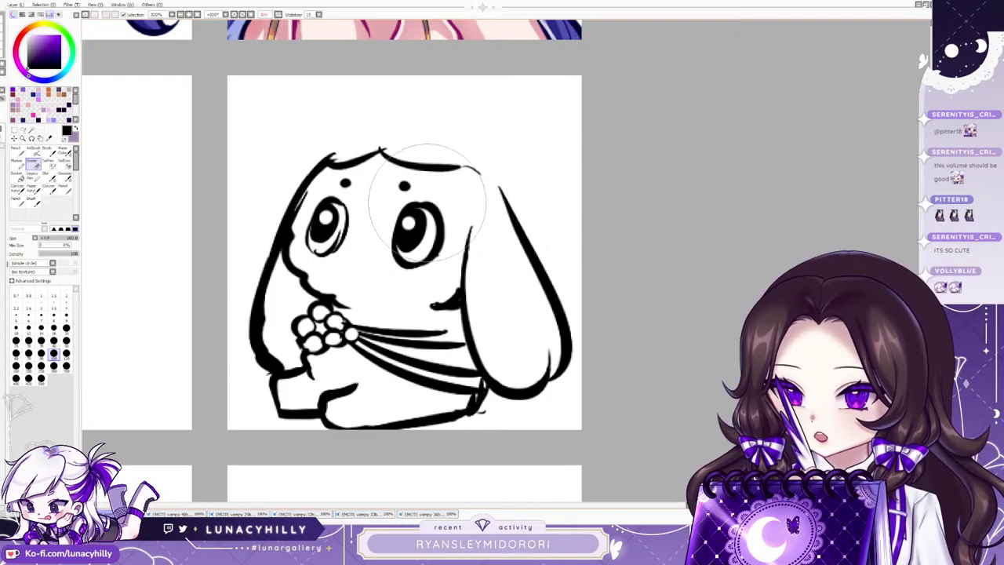
Draw a spiral blush mark under each eye with the Pencil.
left_click(18, 152)
left_click_drag(298, 262, 310, 269)
mouse_move(423, 255)
left_mouse_down()
mouse_move(435, 282)
mouse_move(423, 276)
left_mouse_up()
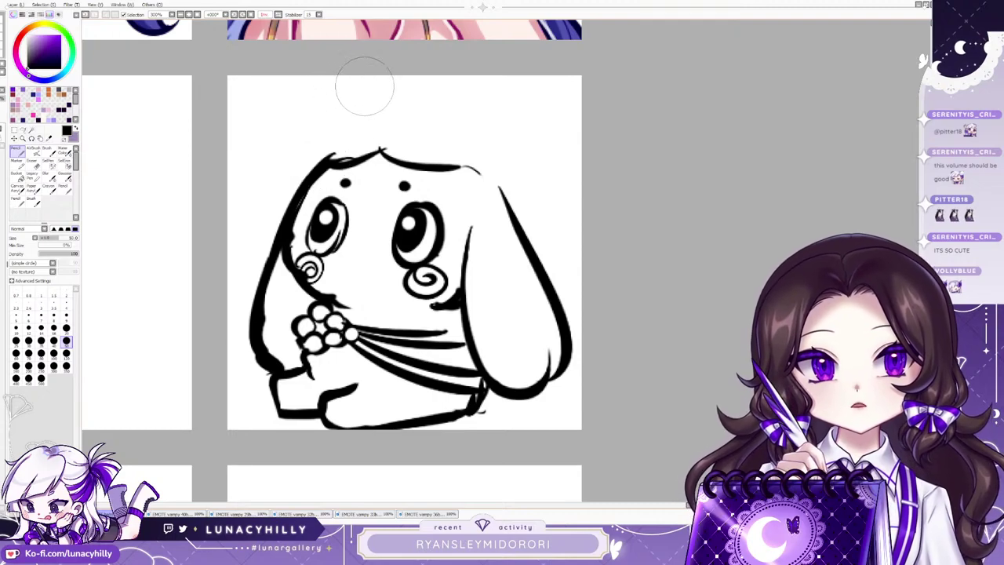
Draw a thick curved band across the forehead, a domed outline above it, and long outer locks down both sides.
mouse_move(312, 166)
left_mouse_down()
mouse_move(416, 101)
mouse_move(443, 164)
left_mouse_up()
mouse_move(365, 158)
left_mouse_down()
mouse_move(479, 171)
mouse_move(510, 204)
left_mouse_up()
left_click_drag(425, 91, 311, 158)
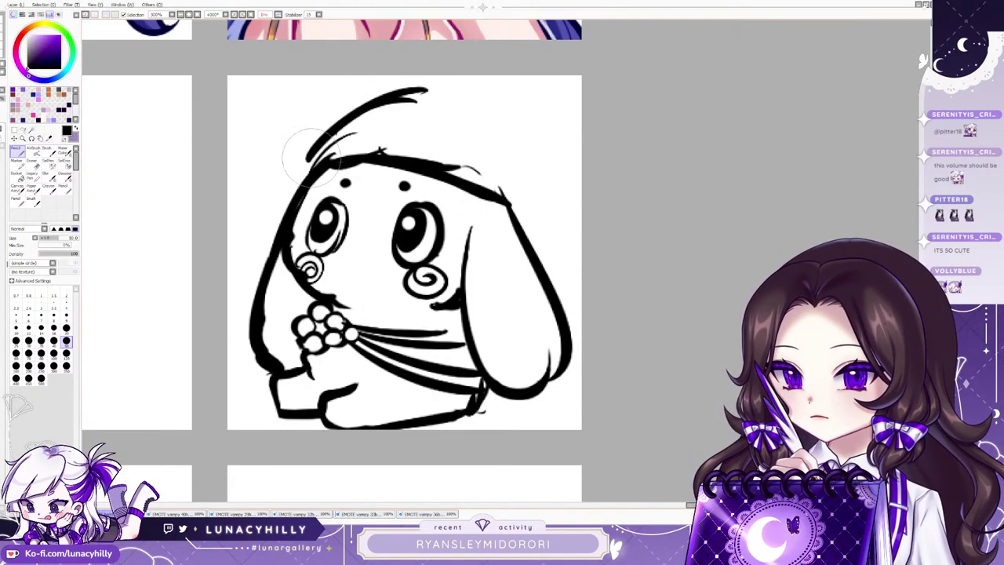
mouse_move(378, 97)
left_mouse_down()
mouse_move(303, 160)
mouse_move(249, 296)
mouse_move(299, 157)
mouse_move(455, 96)
mouse_move(549, 168)
mouse_move(549, 228)
left_mouse_up()
mouse_move(535, 182)
left_mouse_down()
mouse_move(581, 274)
mouse_move(565, 337)
left_mouse_up()
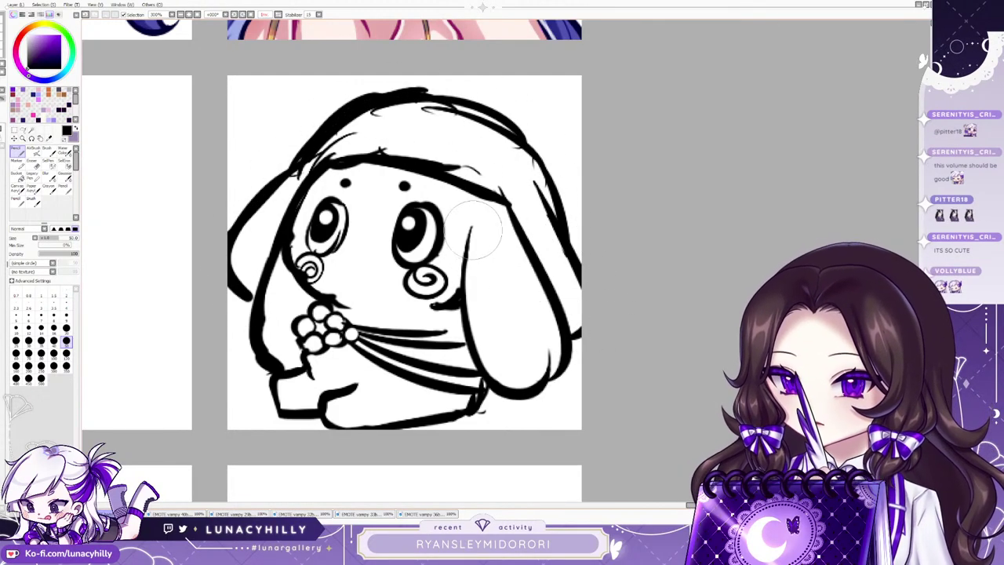
Redraw the right cheek as a fuller curve over the ear, erase the overlapping lines, and thicken the ear's outline.
left_click_drag(457, 301, 477, 247)
left_click(33, 163)
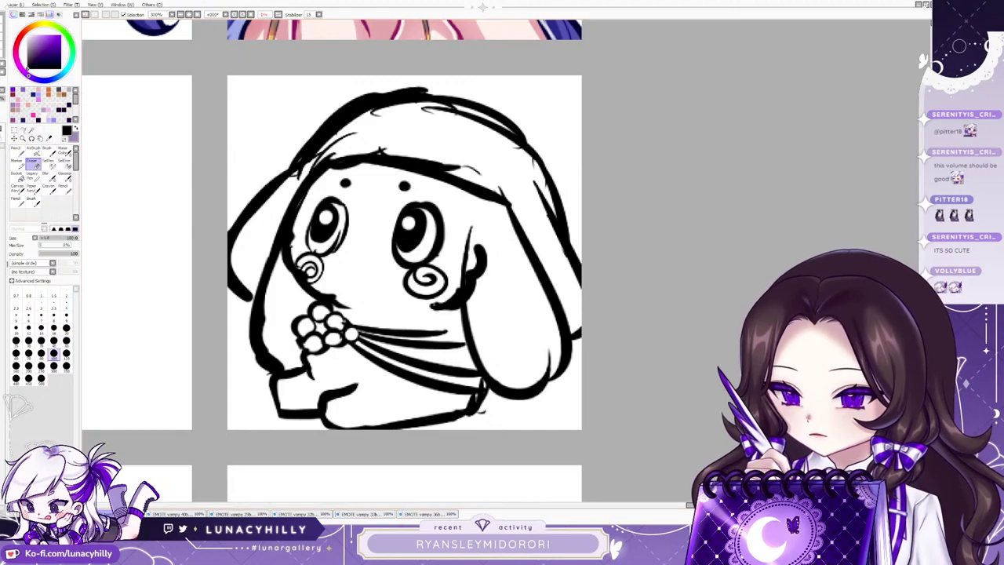
left_click_drag(458, 285, 471, 220)
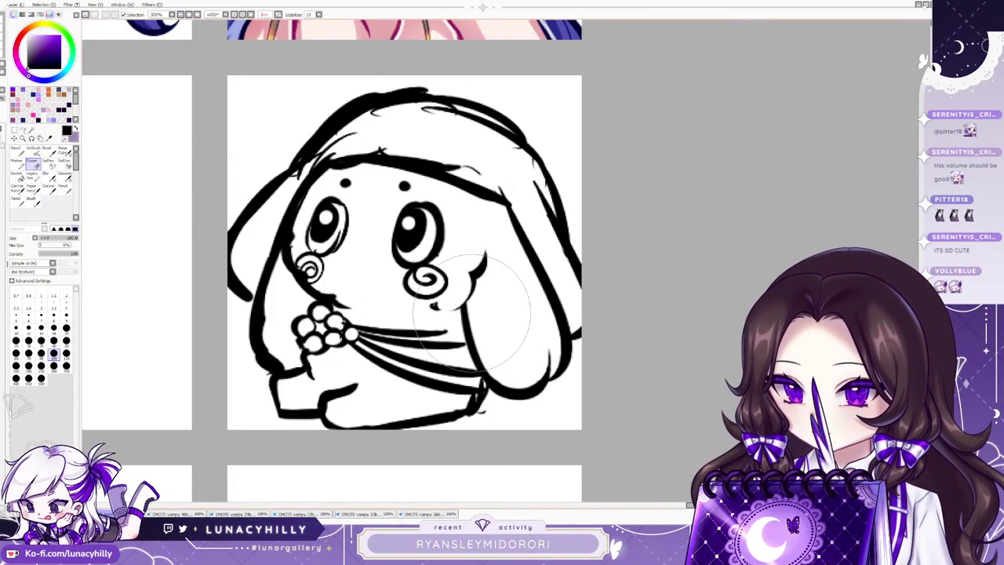
left_click(17, 153)
mouse_move(431, 307)
left_mouse_down()
mouse_move(470, 286)
mouse_move(493, 236)
left_mouse_up()
left_click_drag(476, 281, 480, 359)
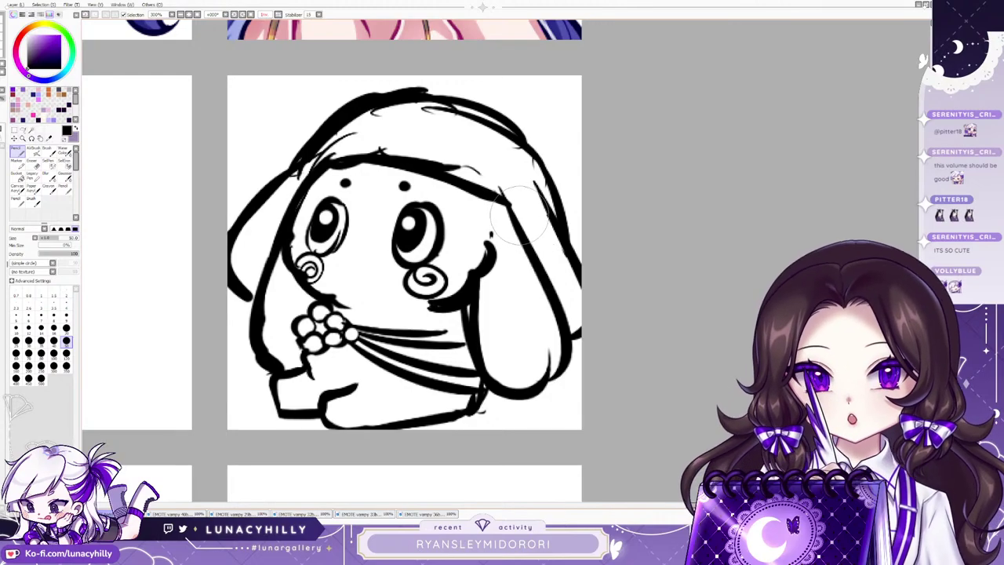
mouse_move(552, 303)
left_mouse_down()
mouse_move(567, 361)
mouse_move(538, 390)
left_mouse_up()
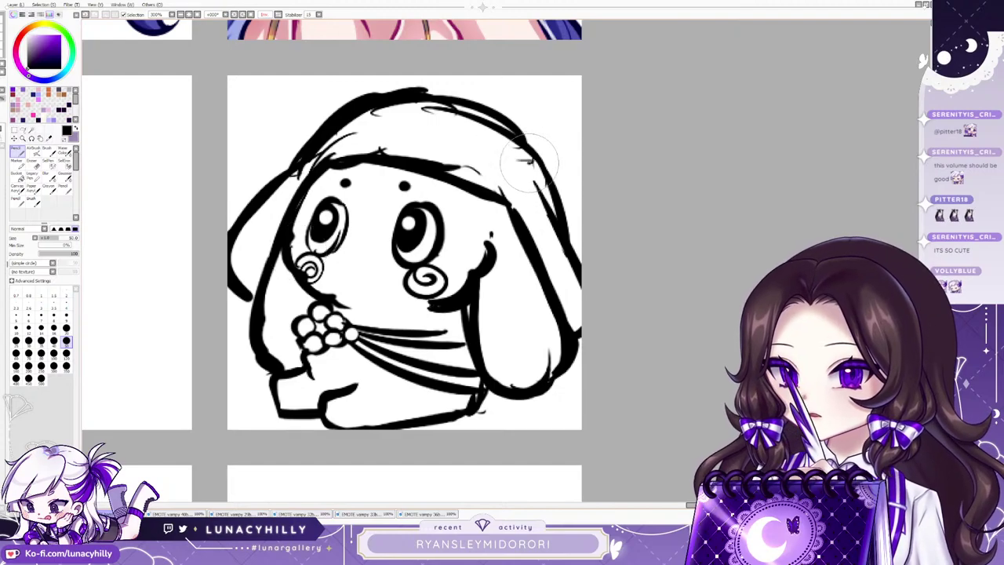
Add a round ornament with ribbon loops at each side of the head and thicken the line under the flower.
mouse_move(524, 147)
left_mouse_down()
mouse_move(551, 182)
mouse_move(572, 178)
mouse_move(568, 235)
left_mouse_up()
left_click_drag(567, 184, 580, 209)
mouse_move(313, 126)
left_mouse_down()
mouse_move(283, 149)
mouse_move(255, 196)
left_mouse_up()
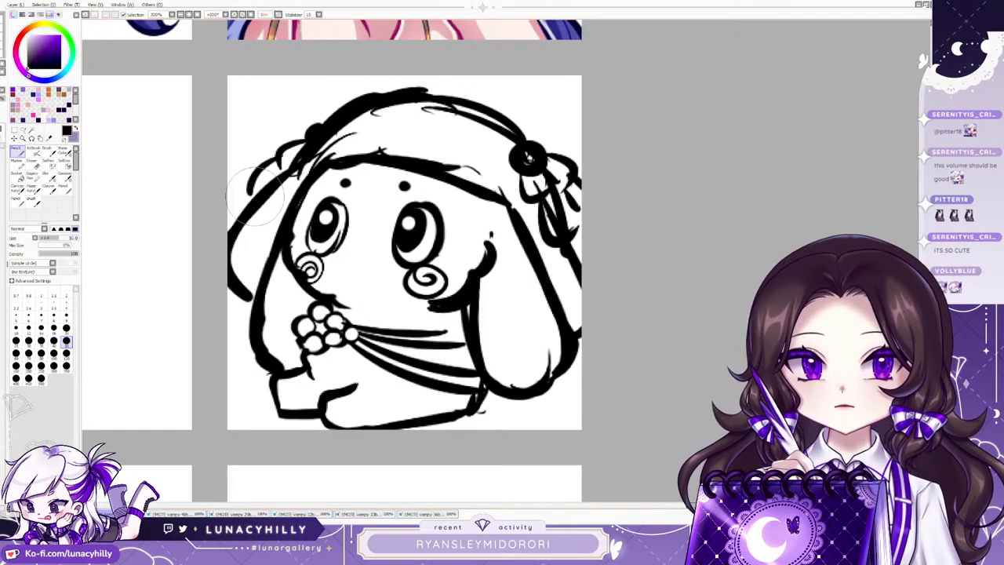
key("h")
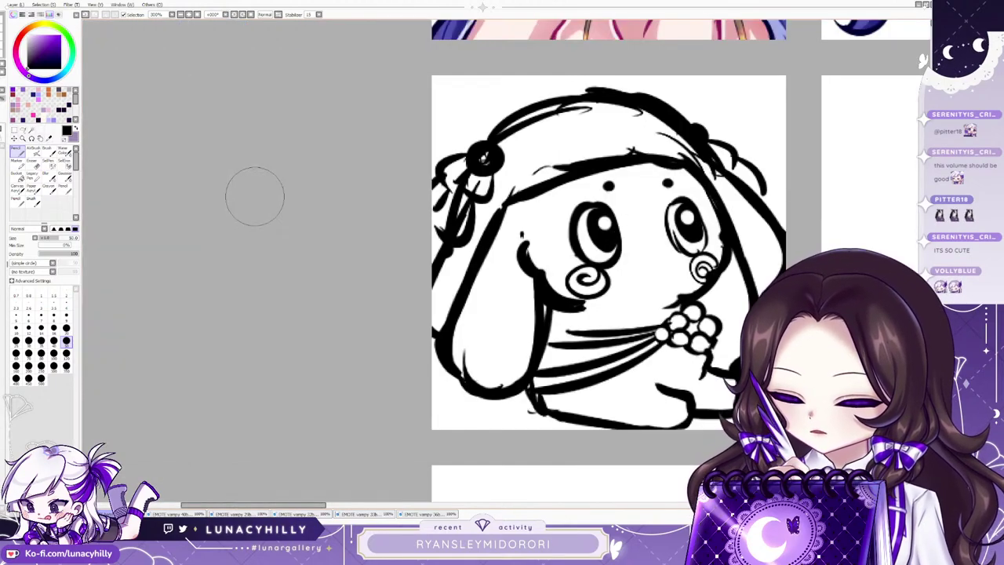
key("h")
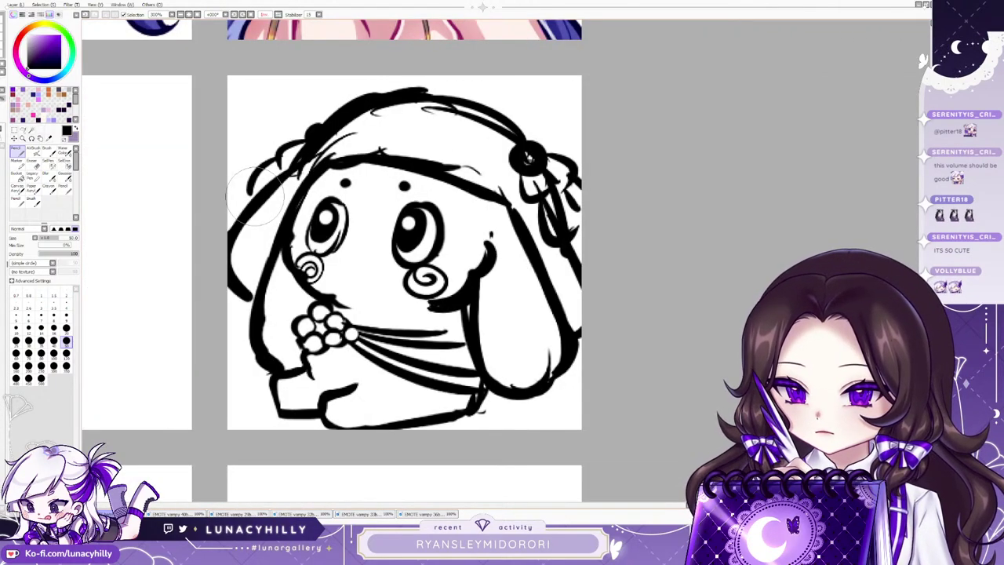
left_click_drag(313, 355, 316, 381)
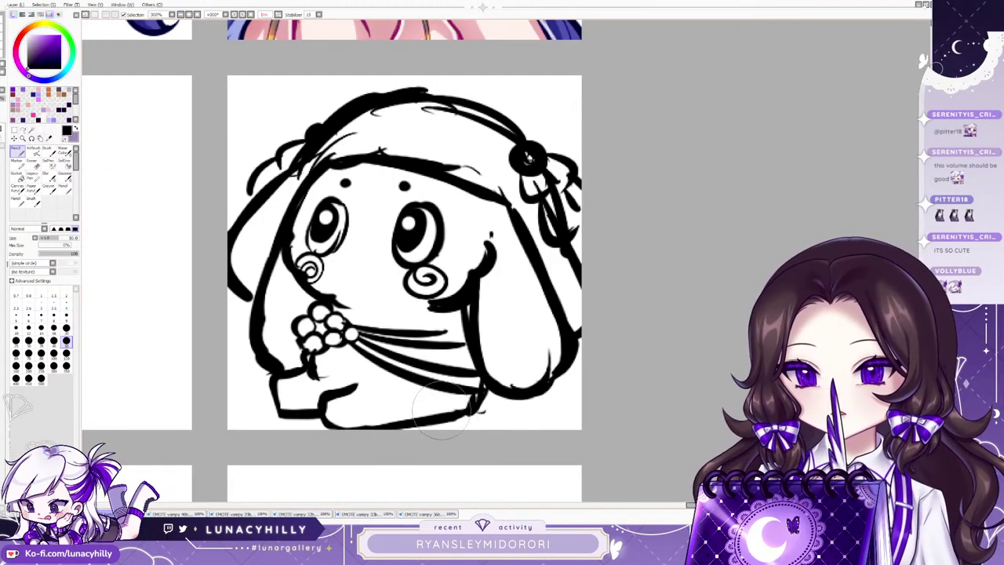
key("h")
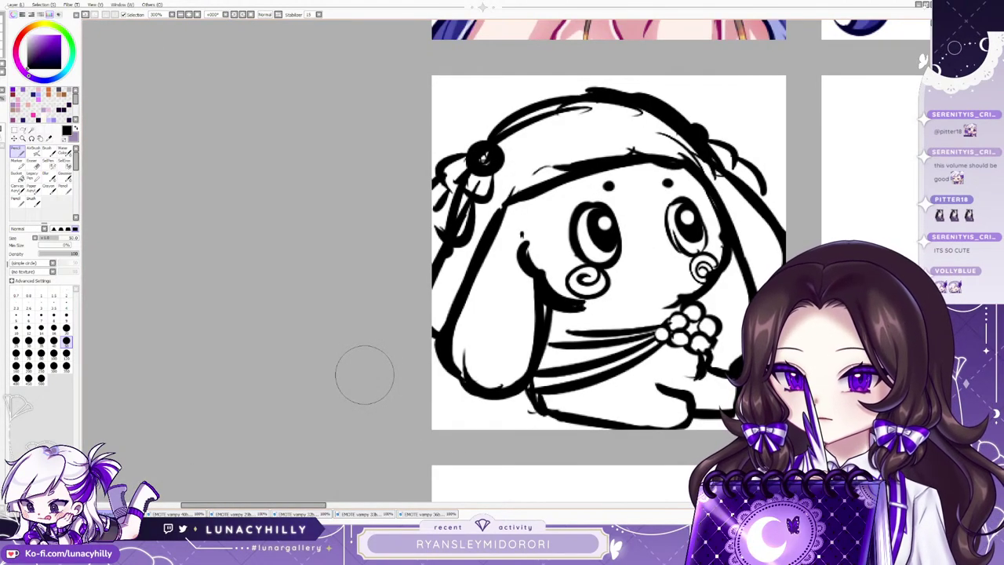
Scale down, slightly rotate and reposition the whole animal sketch with Transform so it fits inside its grid cell.
scroll(666, 431, "down", 2)
scroll(767, 436, "up", 2)
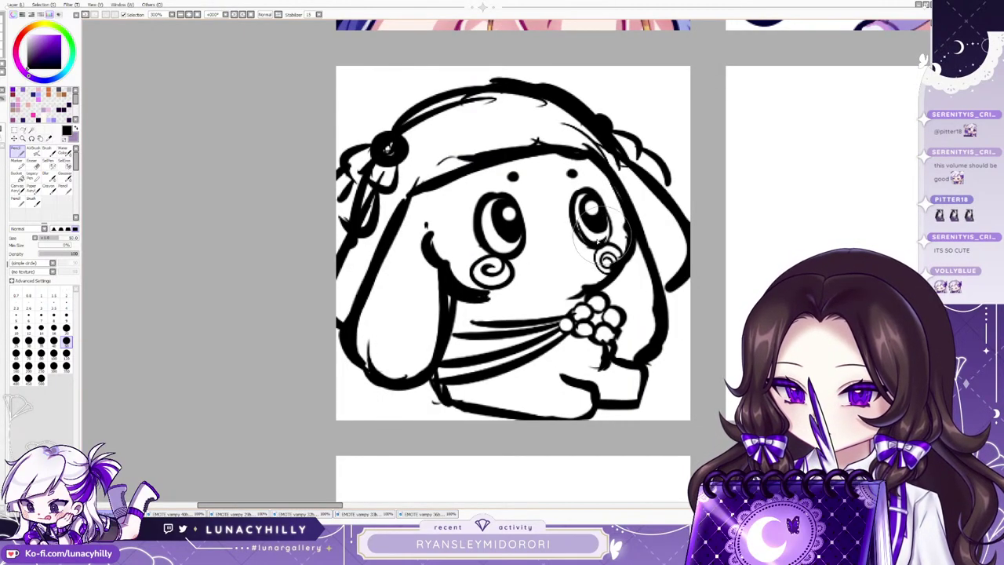
key("ctrl+t")
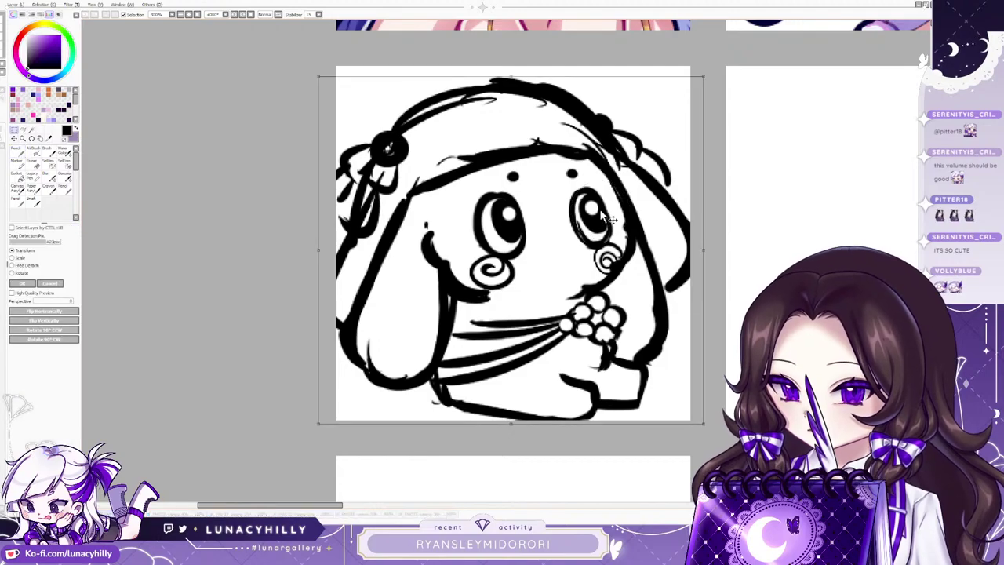
left_click_drag(703, 76, 690, 89)
left_click_drag(710, 98, 704, 90)
left_click_drag(509, 259, 523, 258)
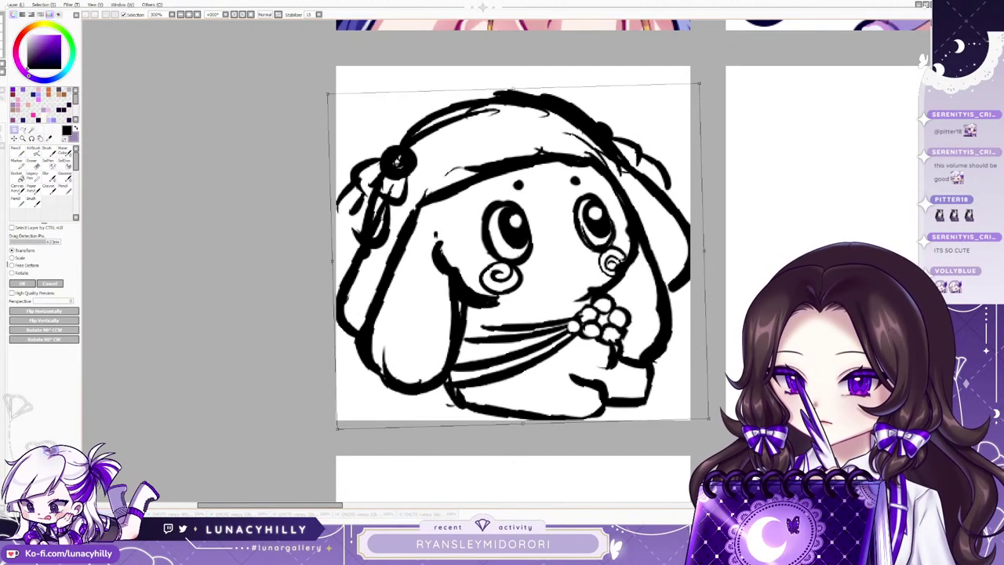
left_click_drag(700, 84, 690, 93)
left_click_drag(517, 259, 522, 259)
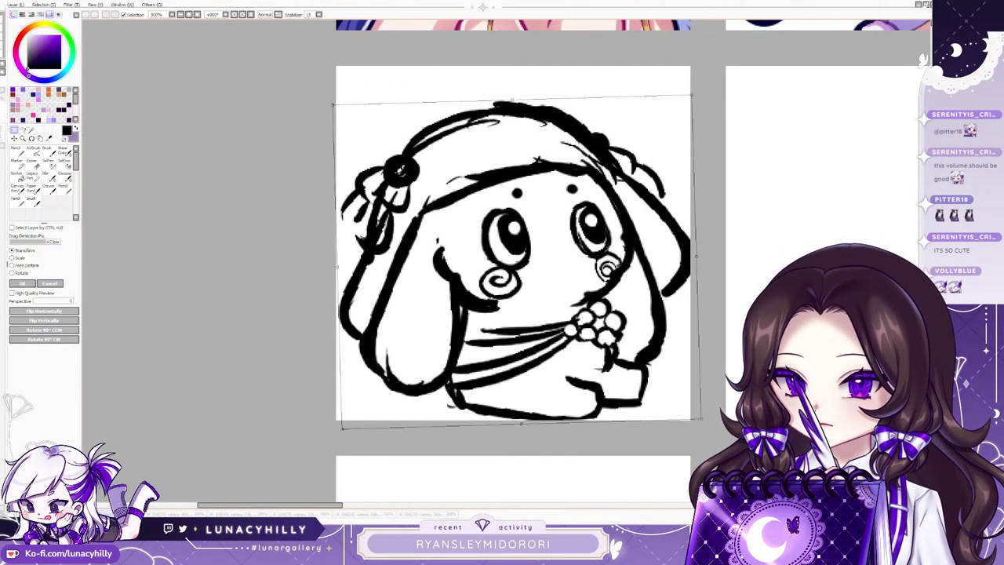
left_click_drag(694, 92, 686, 100)
key("Return")
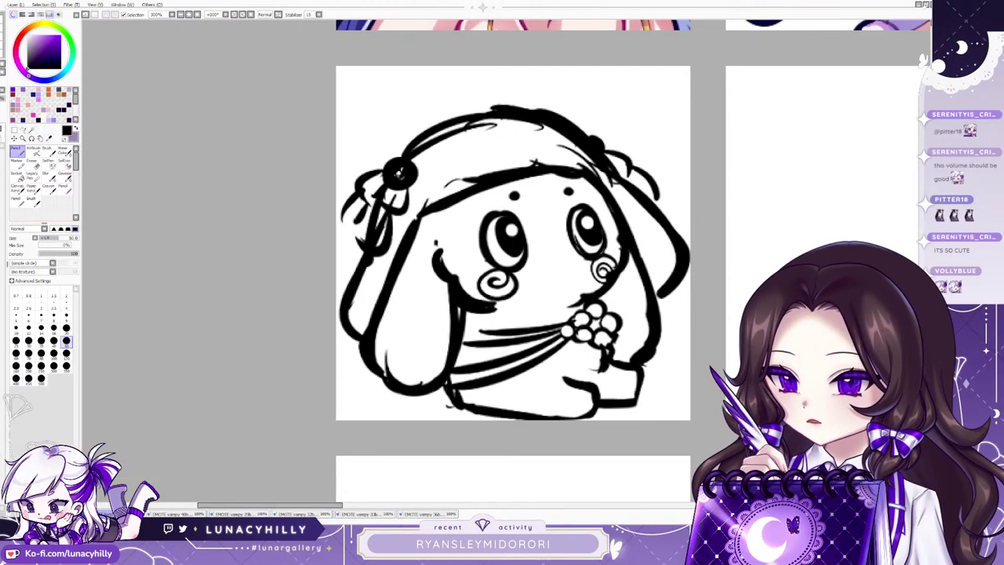
Outline the ribbon loops on both sides of the head, and erase the overlapping headpiece lines and the round ornaments' black fill.
mouse_move(398, 171)
left_mouse_down()
mouse_move(369, 189)
mouse_move(380, 208)
mouse_move(353, 200)
mouse_move(362, 220)
left_mouse_up()
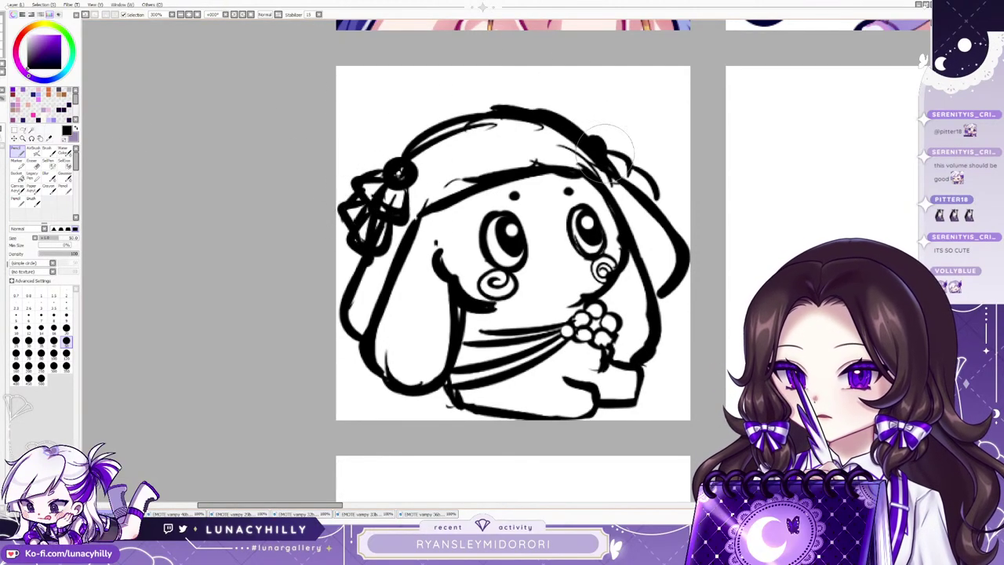
mouse_move(608, 143)
left_mouse_down()
mouse_move(643, 171)
mouse_move(664, 289)
left_mouse_up()
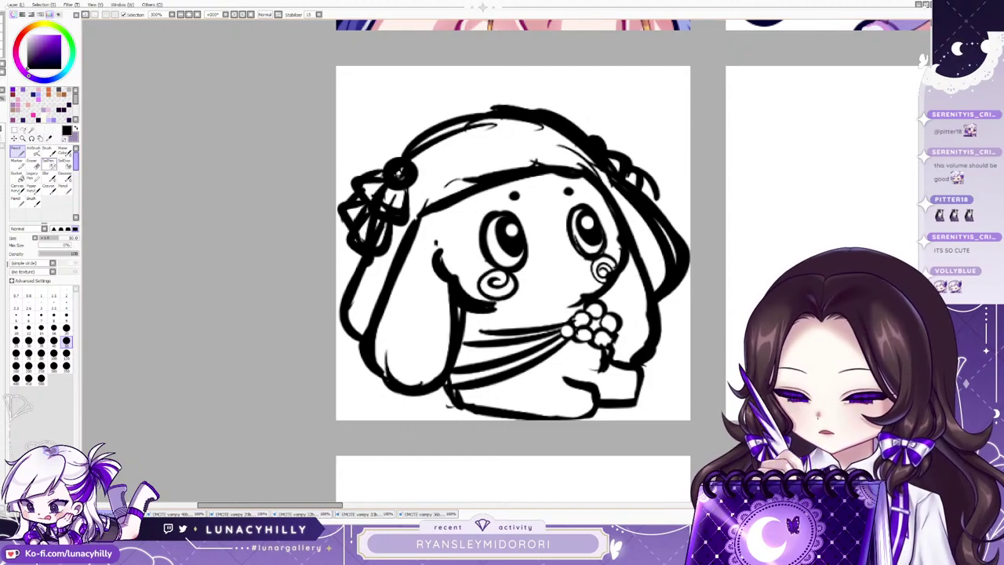
left_click(33, 164)
mouse_move(665, 229)
left_mouse_down()
mouse_move(638, 157)
mouse_move(650, 179)
mouse_move(605, 113)
mouse_move(586, 149)
left_mouse_up()
mouse_move(448, 183)
left_mouse_down()
mouse_move(532, 153)
mouse_move(526, 129)
mouse_move(422, 151)
mouse_move(520, 155)
mouse_move(407, 165)
left_mouse_up()
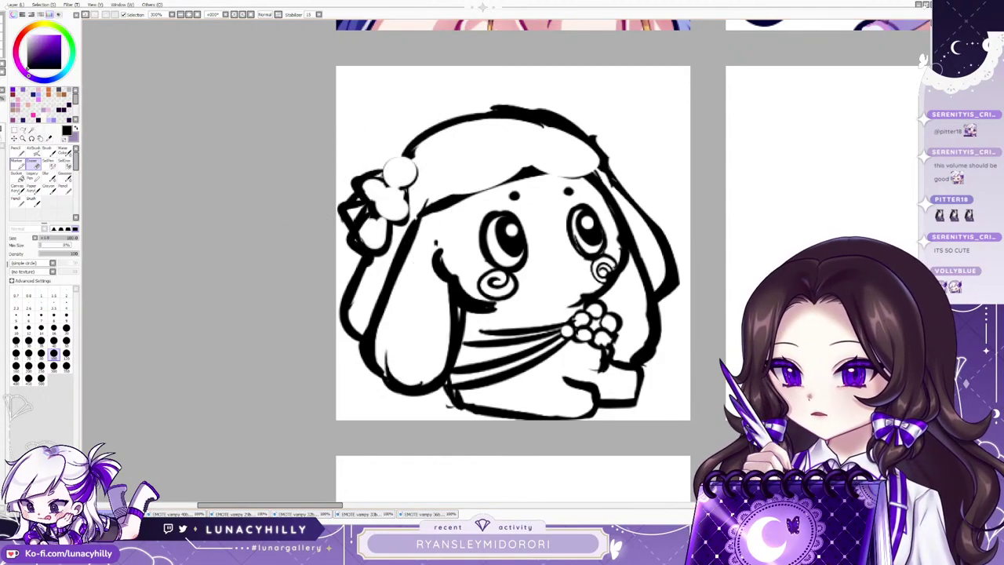
Draw a small petaled flower in place of the near-side round ornament and rework the bow loops under it.
left_click(17, 164)
left_click_drag(410, 161, 403, 158)
key("n")
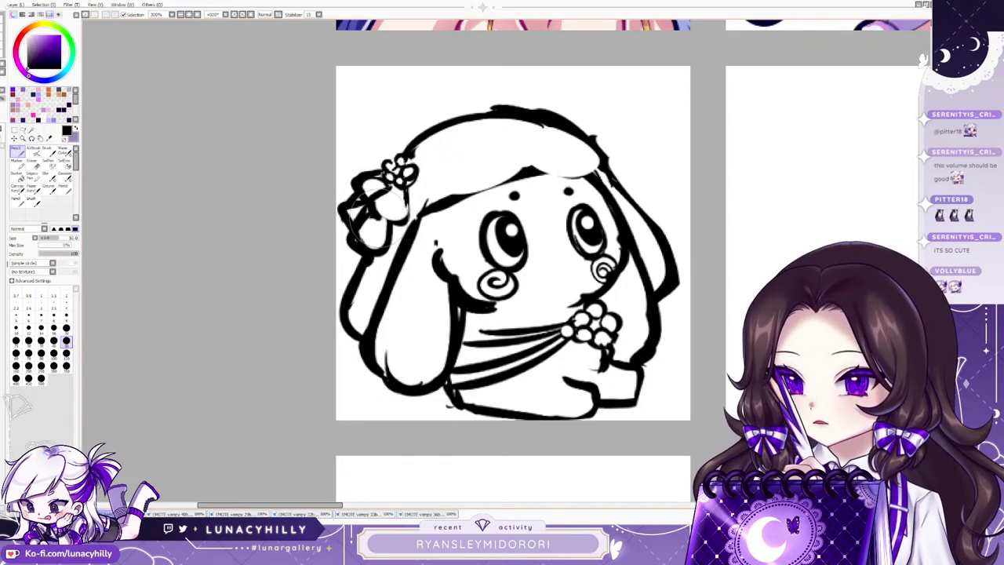
key("ctrl+z")
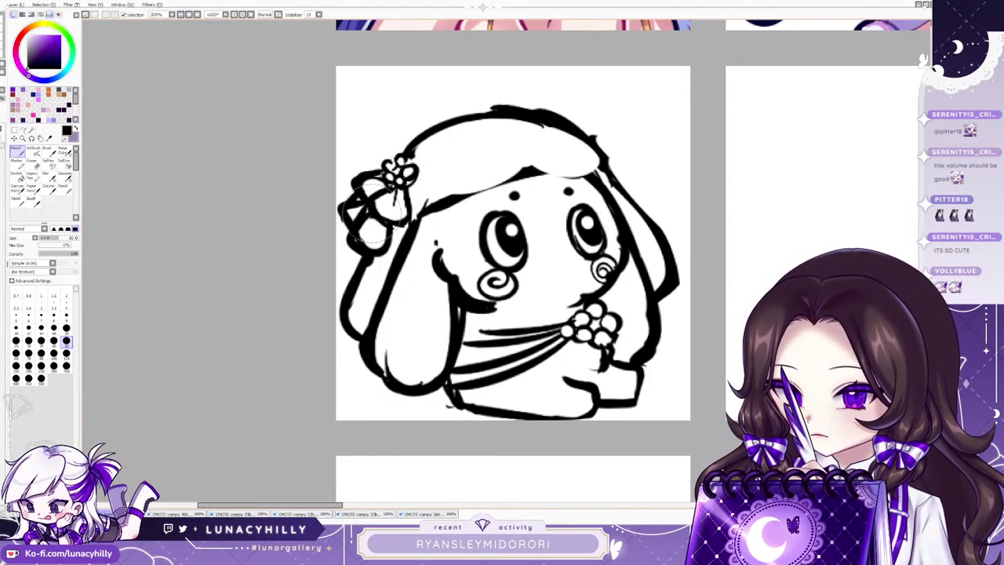
left_click_drag(385, 224, 390, 255)
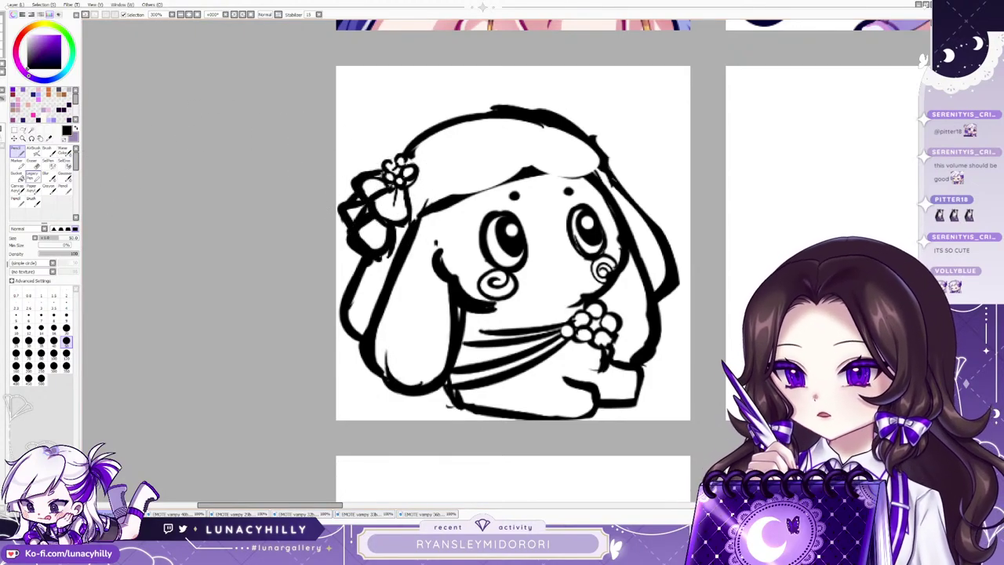
Erase the near-side bow's lower loops, draw wide hanging ribbon tails there, and clean up the lines inside them.
mouse_move(345, 207)
left_mouse_down()
mouse_move(319, 233)
mouse_move(399, 267)
mouse_move(414, 259)
left_mouse_up()
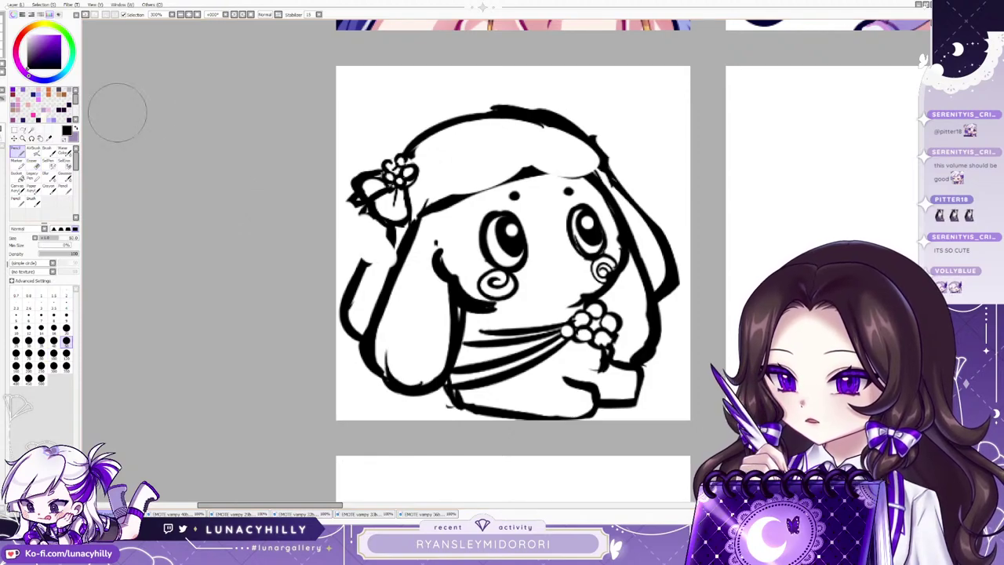
mouse_move(359, 204)
left_mouse_down()
mouse_move(338, 236)
mouse_move(344, 246)
left_mouse_up()
left_click_drag(341, 249, 377, 268)
left_click_drag(392, 228, 384, 271)
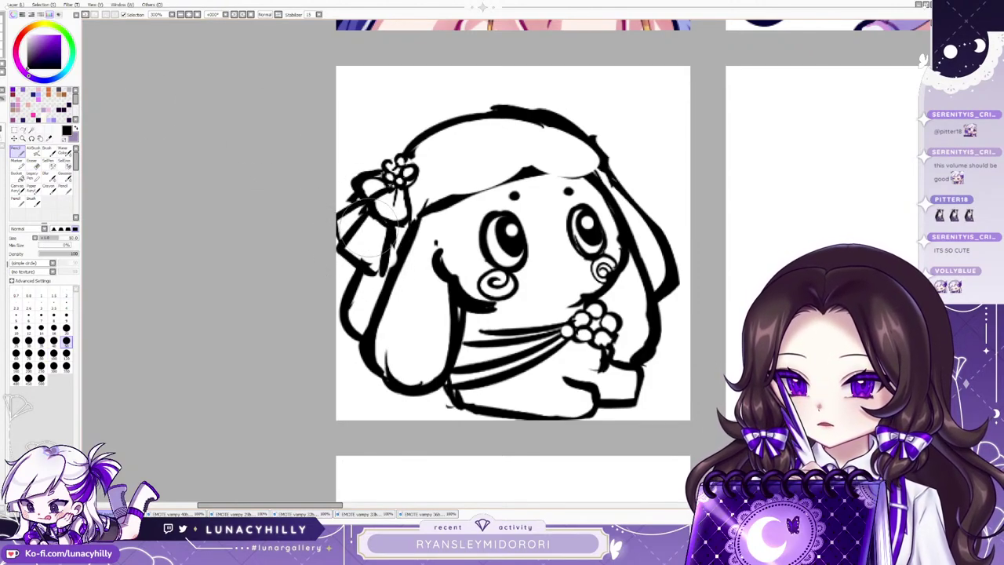
left_click_drag(362, 229, 384, 253)
key("e")
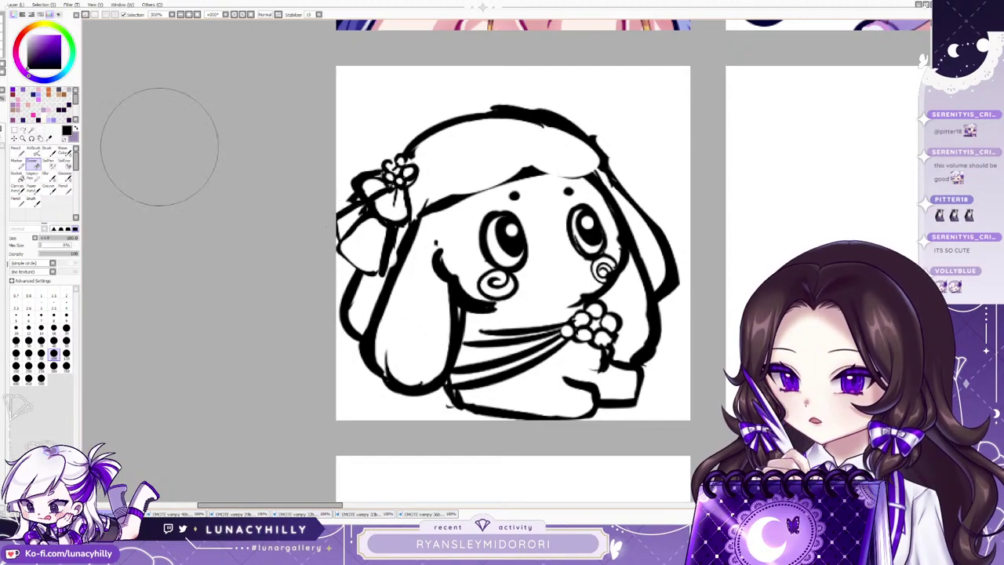
Redraw the headpiece's upper outline and forehead edge as thick, wavy, fluffy contours with the Pencil.
key("n")
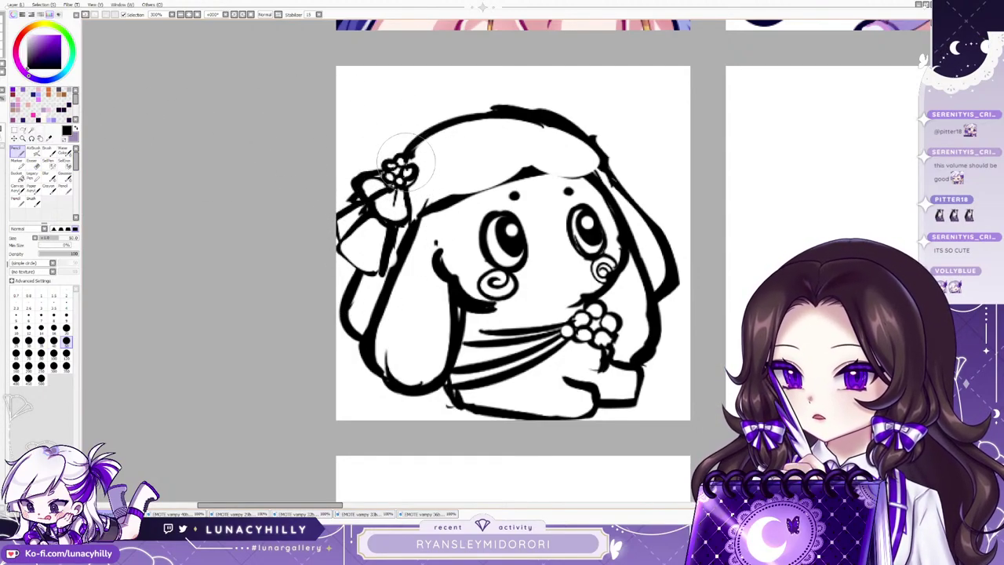
mouse_move(414, 149)
left_mouse_down()
mouse_move(476, 115)
mouse_move(542, 122)
left_mouse_up()
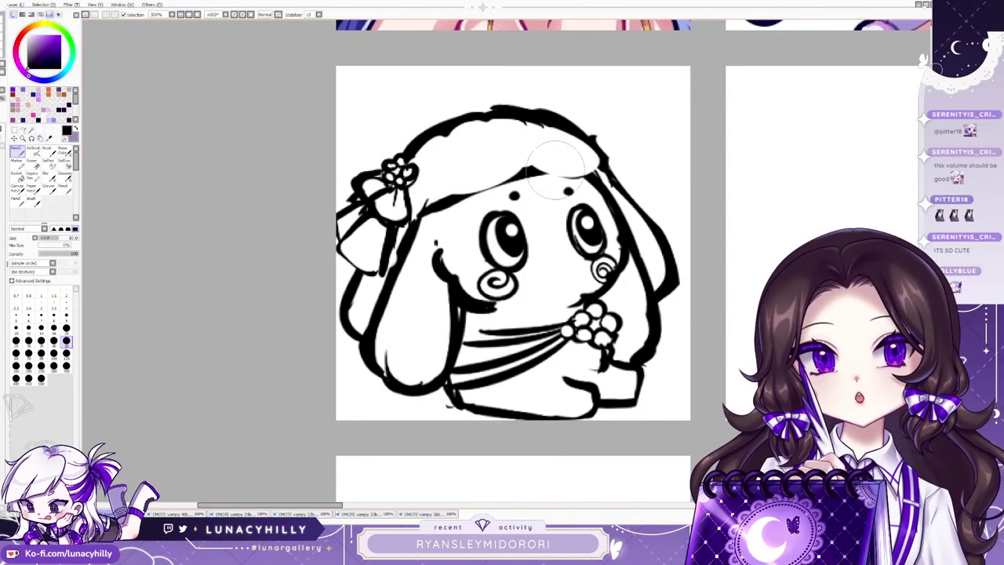
mouse_move(494, 182)
left_mouse_down()
mouse_move(534, 167)
mouse_move(574, 170)
left_mouse_up()
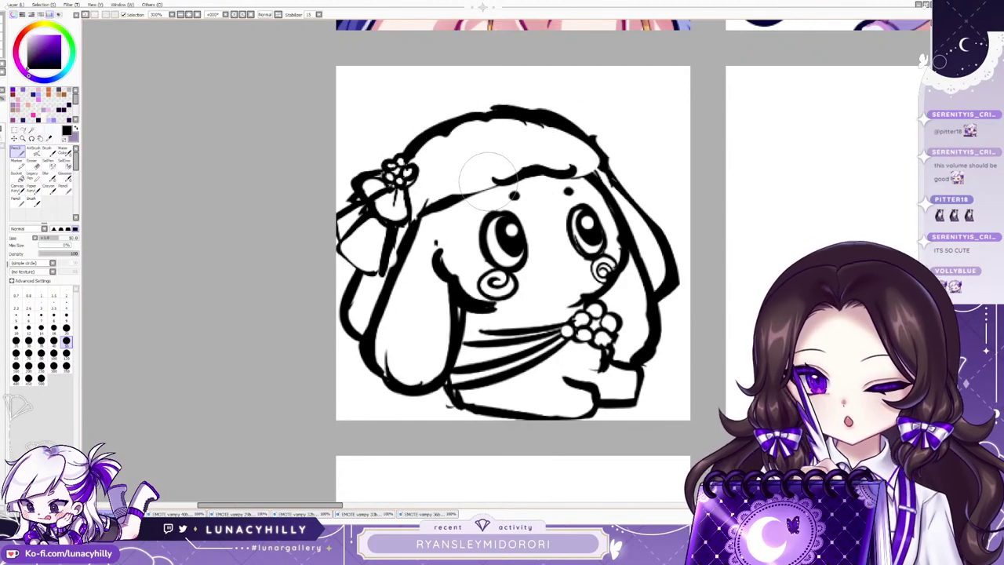
left_click_drag(493, 181, 427, 208)
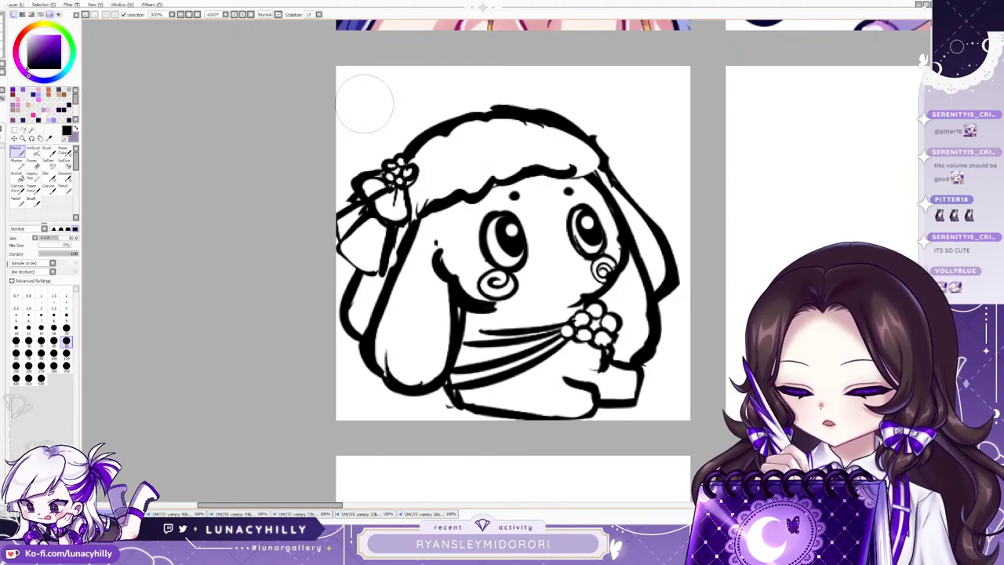
left_click_drag(575, 170, 600, 174)
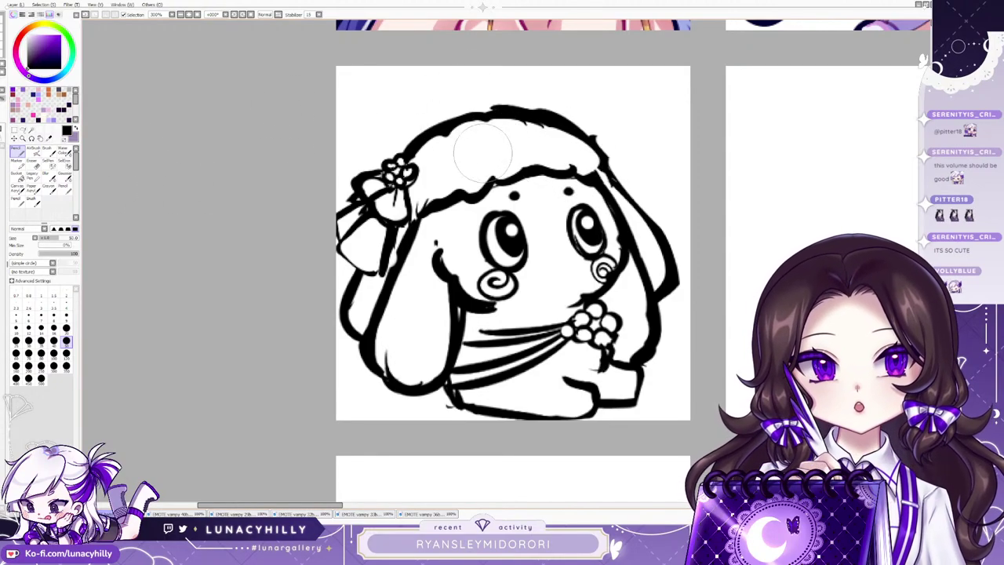
Add two short dashes on the headpiece, draw the far-side ribbon over the ear, and extend the near cheek line.
left_click_drag(470, 163, 495, 154)
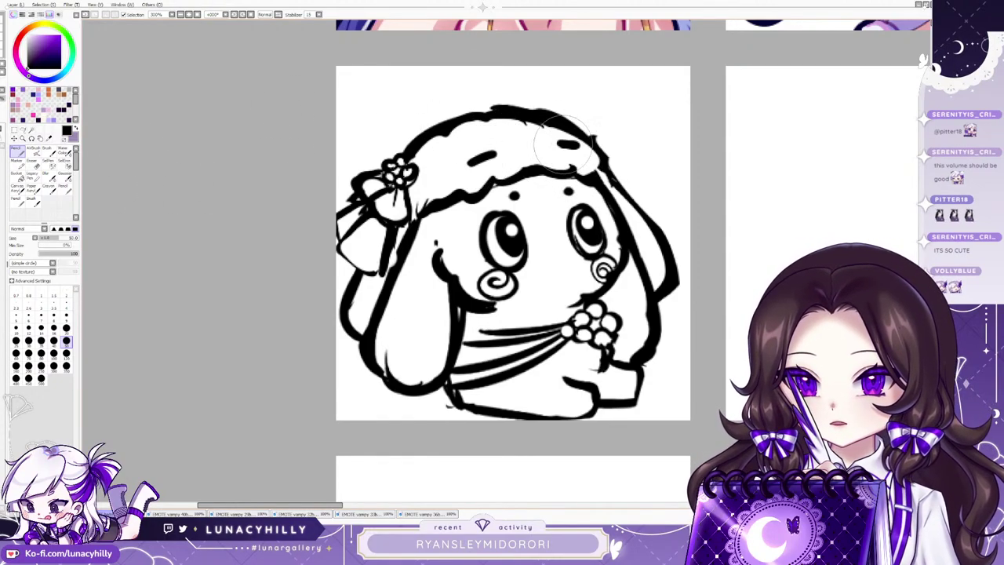
mouse_move(555, 146)
left_mouse_down()
mouse_move(593, 141)
mouse_move(623, 183)
mouse_move(631, 174)
mouse_move(636, 196)
mouse_move(607, 157)
mouse_move(652, 206)
mouse_move(622, 193)
mouse_move(667, 254)
mouse_move(671, 281)
left_mouse_up()
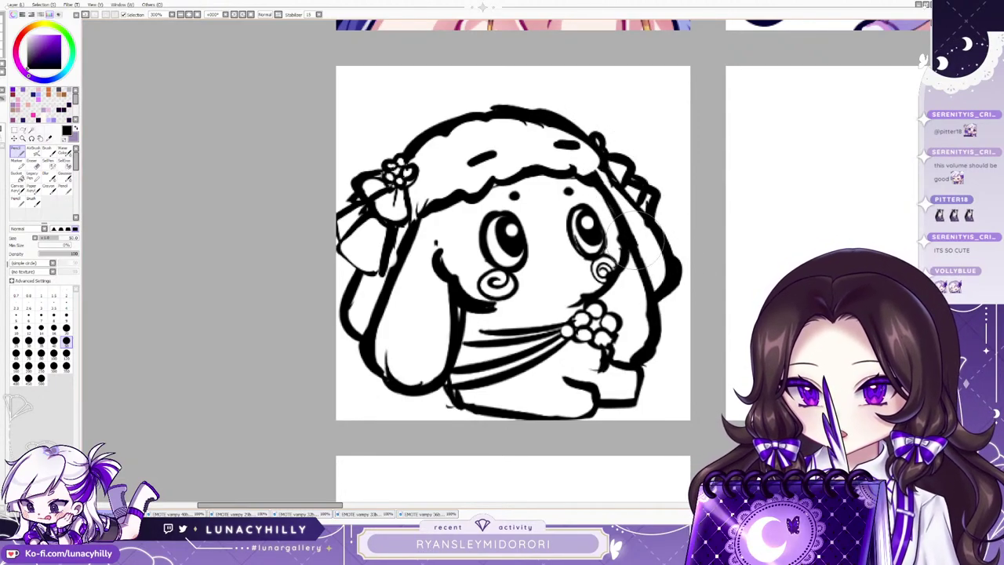
left_click_drag(437, 240, 440, 264)
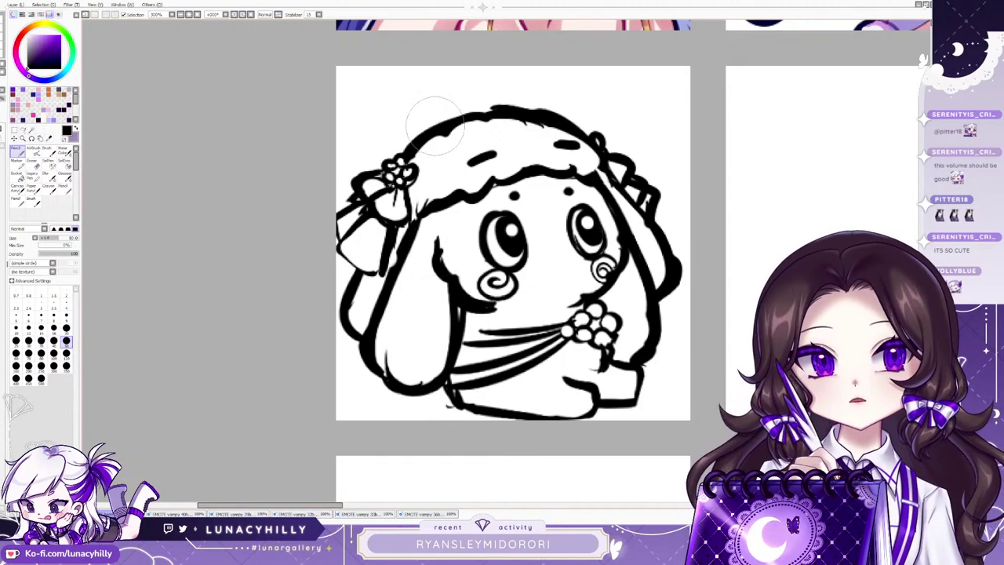
Erase the near ear's heavy inner lines and redraw it with a wider, rounder tip meeting the collar.
left_click(32, 163)
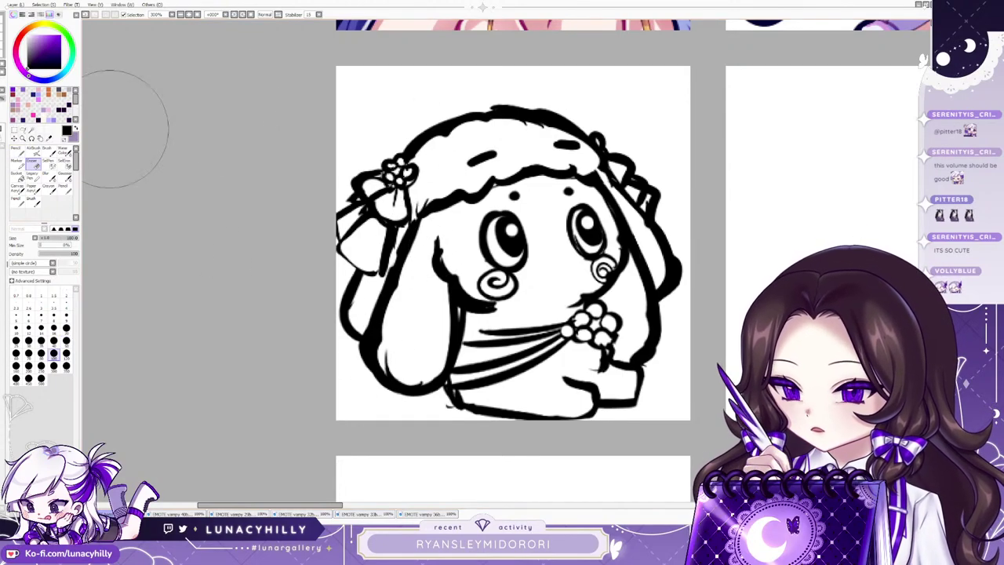
mouse_move(416, 249)
left_mouse_down()
mouse_move(389, 337)
mouse_move(399, 377)
mouse_move(440, 374)
mouse_move(454, 285)
left_mouse_up()
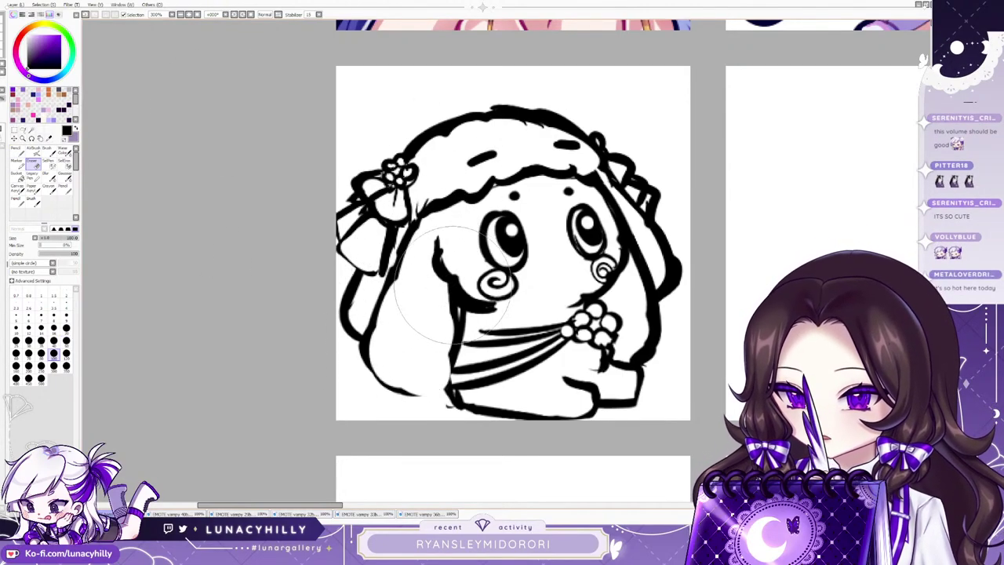
left_click(17, 151)
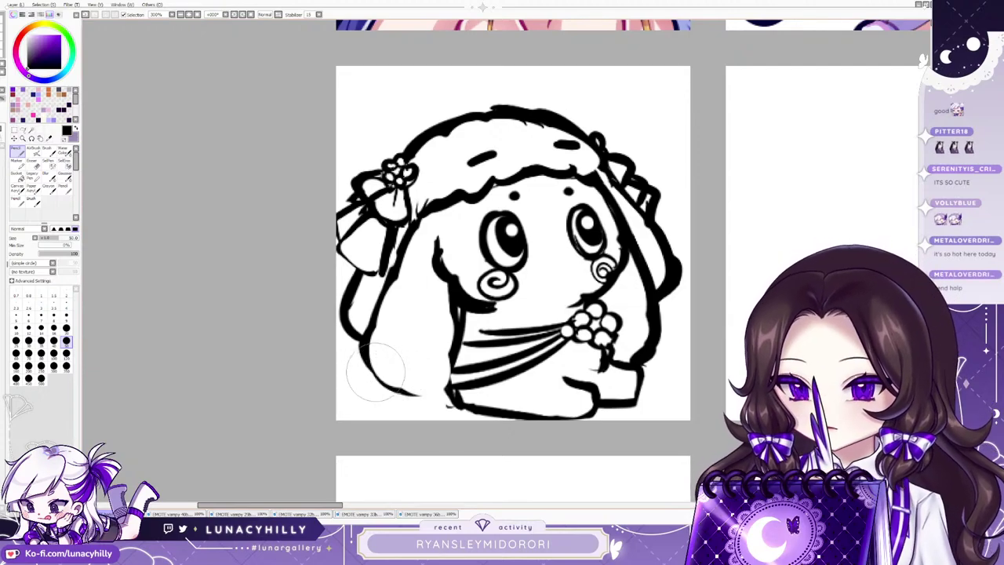
mouse_move(376, 369)
left_mouse_down()
mouse_move(422, 390)
mouse_move(458, 360)
mouse_move(461, 309)
mouse_move(443, 372)
left_mouse_up()
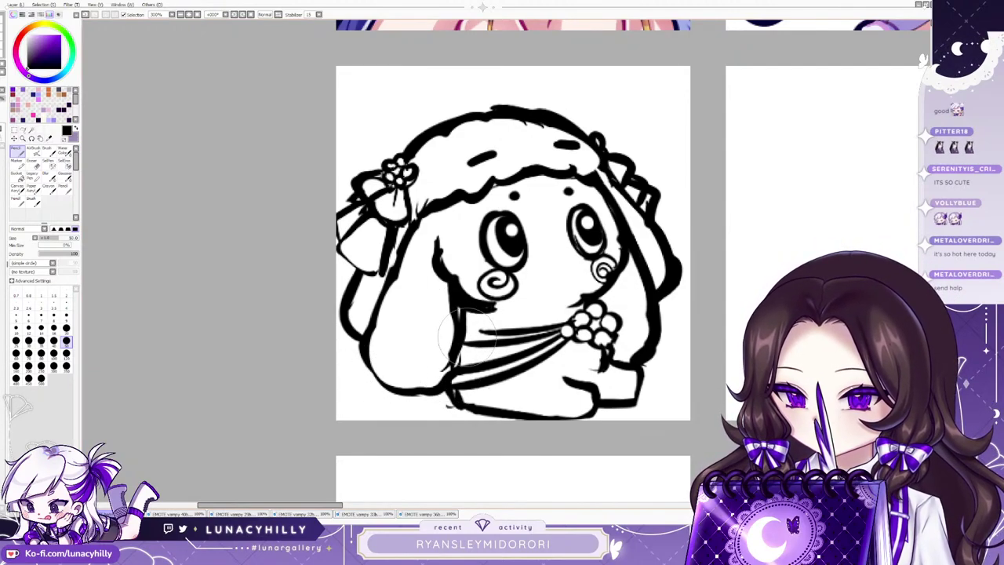
mouse_move(467, 333)
left_mouse_down()
mouse_move(502, 330)
mouse_move(452, 360)
left_mouse_up()
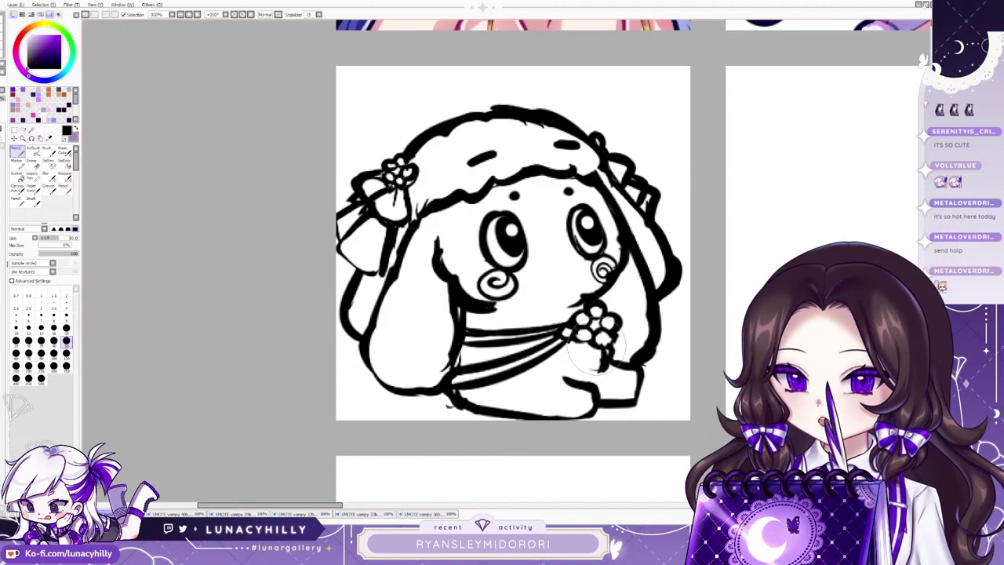
key("e")
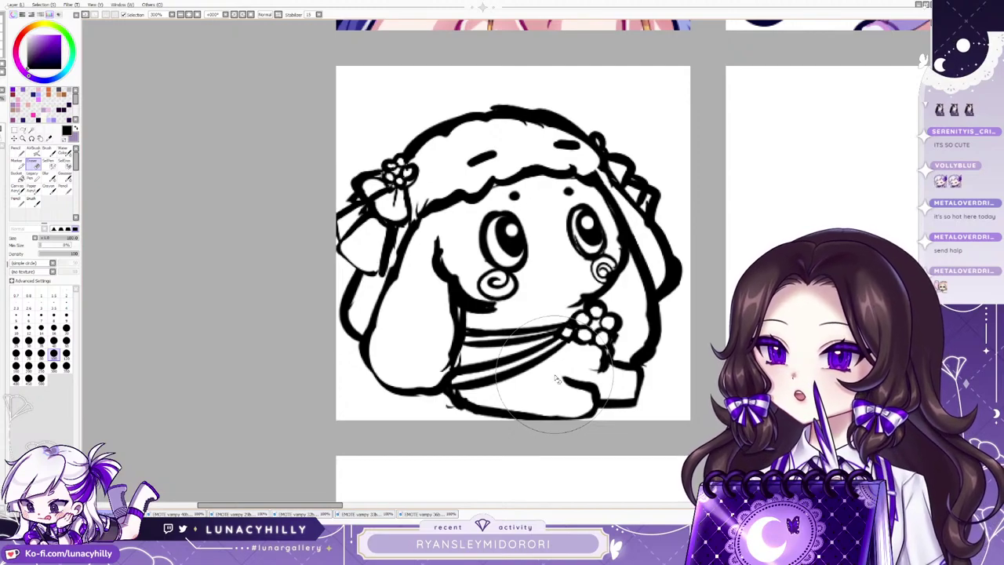
left_click_drag(622, 241, 472, 239)
left_click_drag(451, 250, 447, 270)
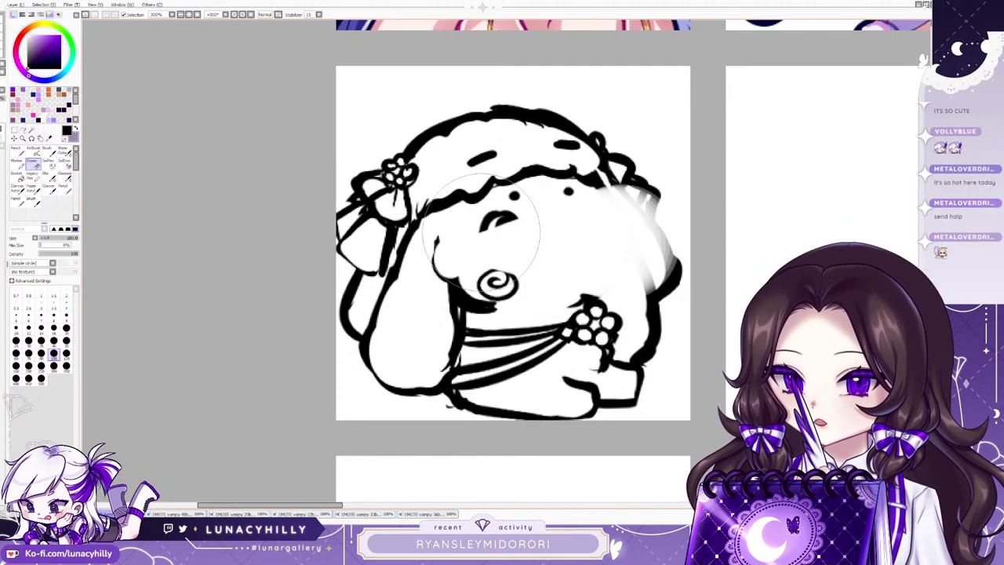
key("ctrl+z")
key("ctrl+z")
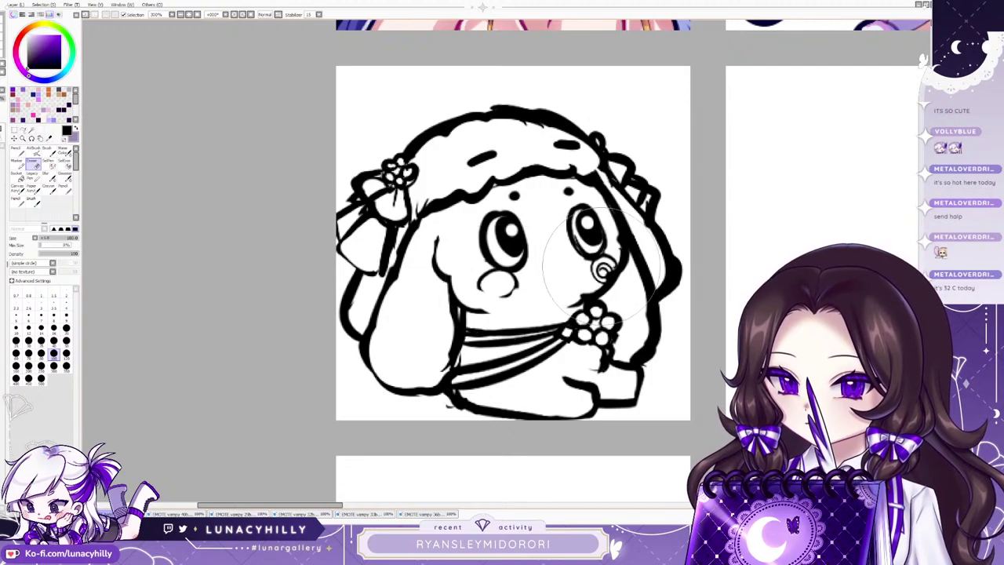
Thicken the near cheek line, fill both blush marks with slanted hatching instead of swirls, and erase stray marks beside the far cheek.
left_click(18, 152)
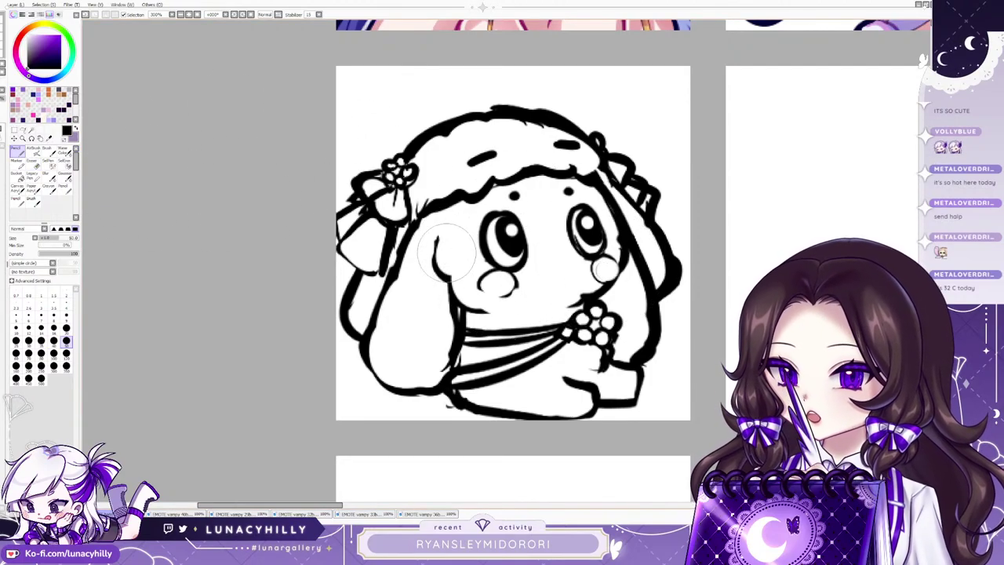
mouse_move(440, 268)
left_mouse_down()
mouse_move(465, 304)
mouse_move(487, 315)
left_mouse_up()
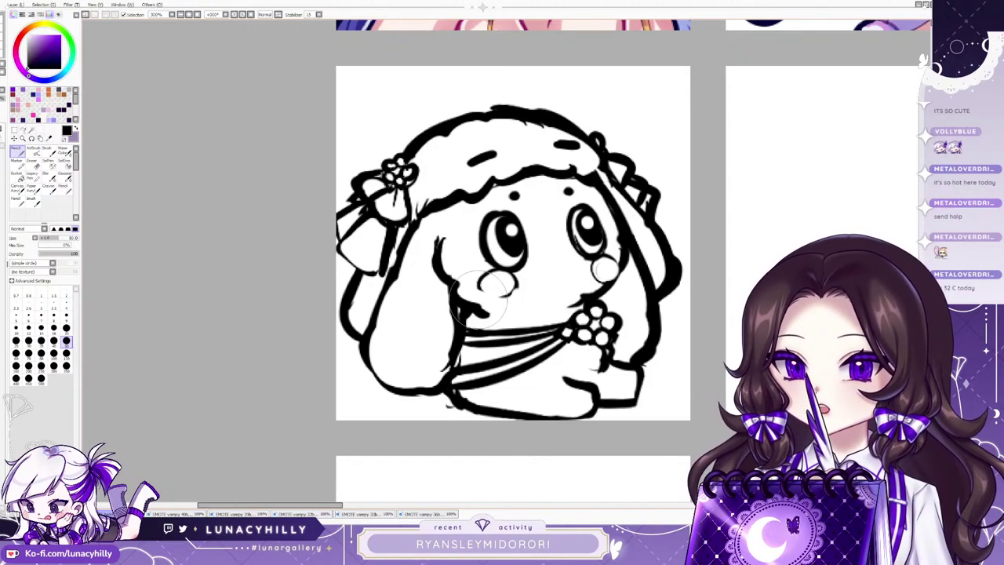
mouse_move(493, 271)
left_mouse_down()
mouse_move(483, 287)
mouse_move(514, 289)
left_mouse_up()
left_click_drag(596, 265, 611, 279)
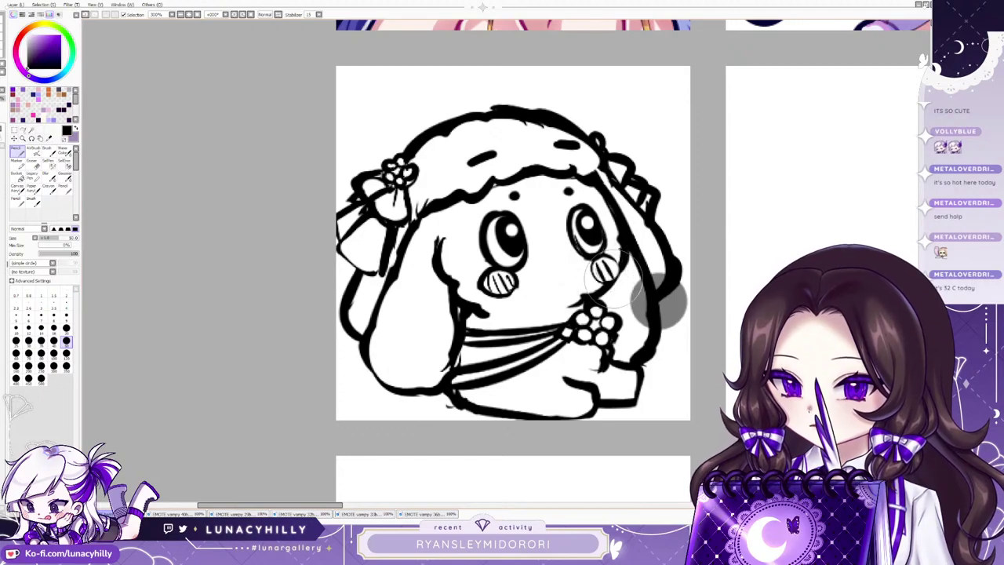
key("e")
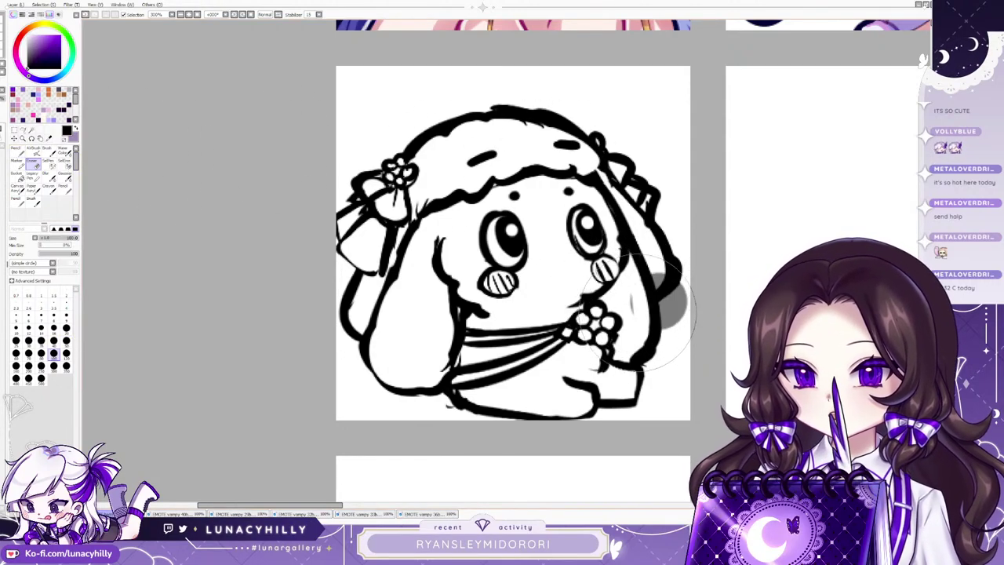
mouse_move(649, 312)
left_mouse_down()
mouse_move(682, 297)
mouse_move(669, 269)
mouse_move(659, 278)
mouse_move(678, 291)
mouse_move(682, 319)
mouse_move(657, 268)
mouse_move(641, 301)
mouse_move(635, 278)
mouse_move(625, 313)
left_mouse_up()
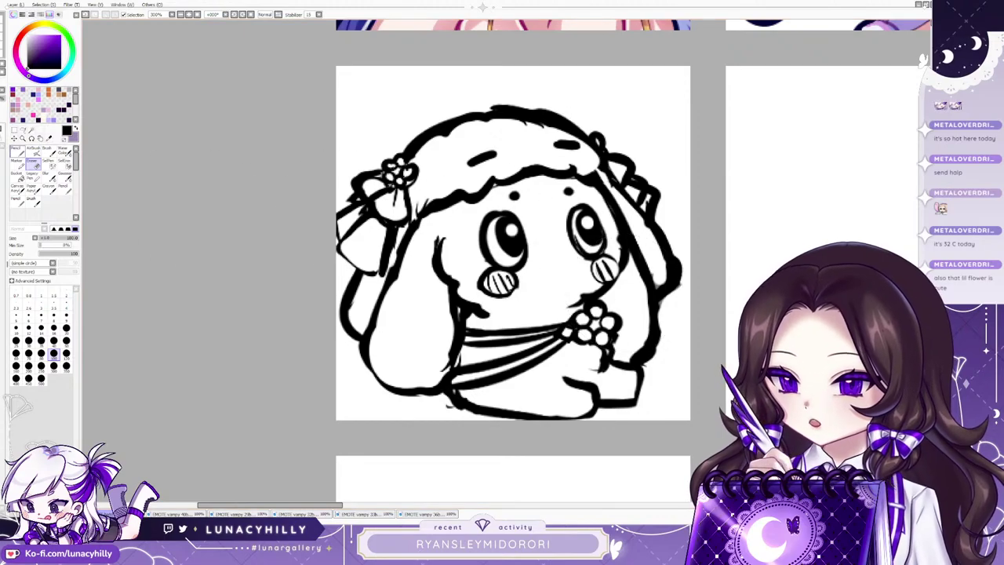
Clean up the headpiece's near-side flower with the Pencil and Eraser, giving it rounder, open petals around a small center.
key("n")
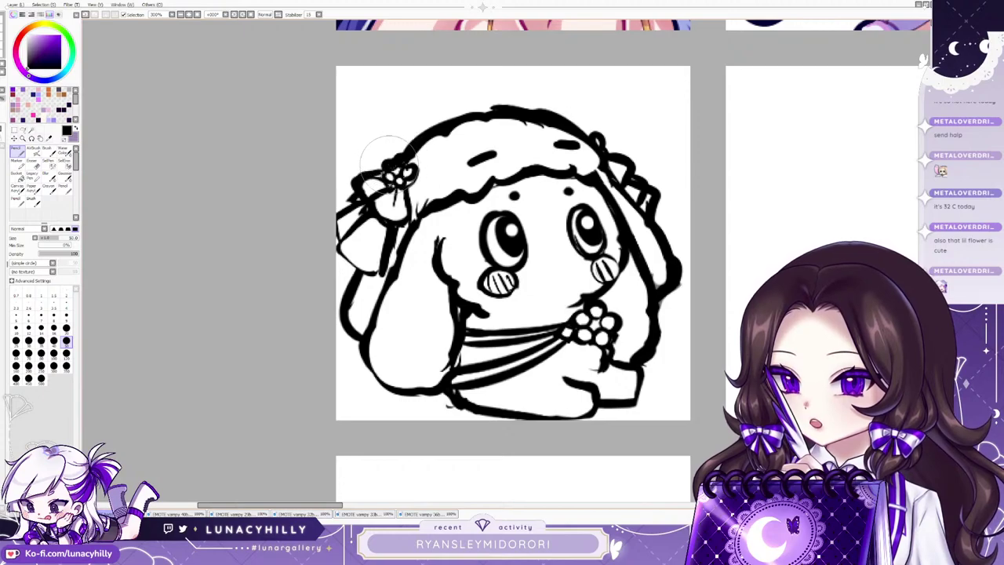
key("e")
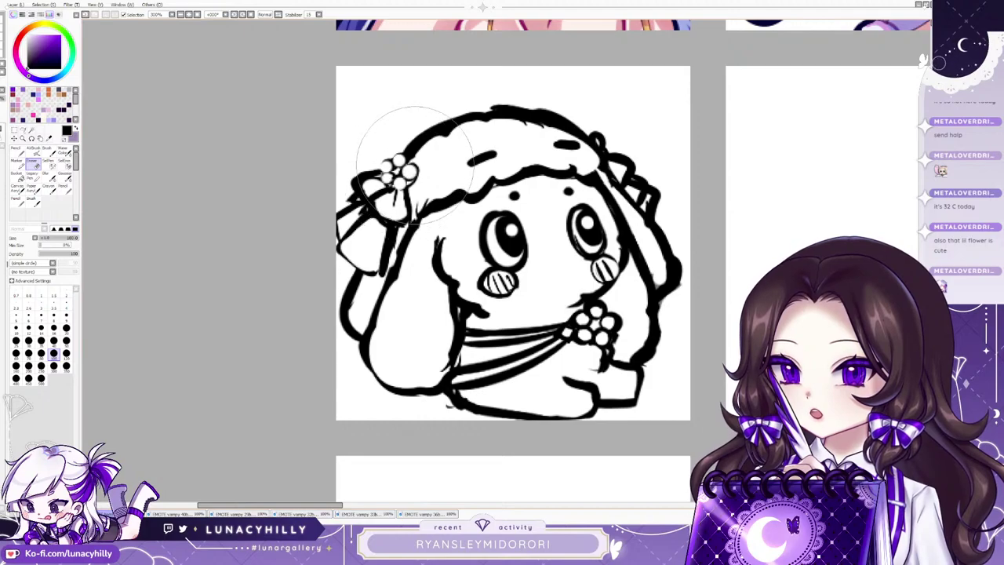
left_click(16, 154)
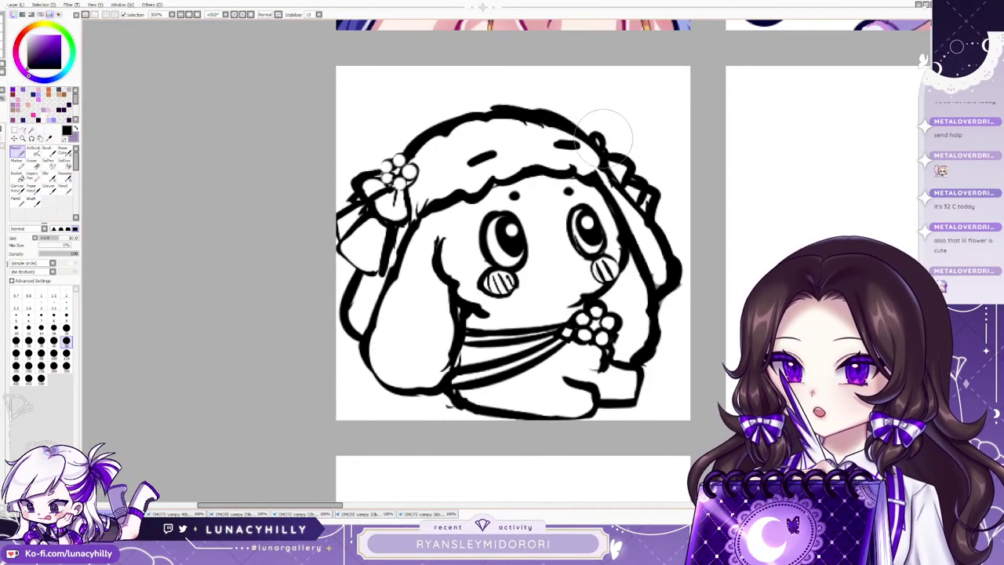
mouse_move(400, 149)
left_mouse_down()
mouse_move(379, 176)
mouse_move(395, 188)
mouse_move(414, 166)
left_mouse_up()
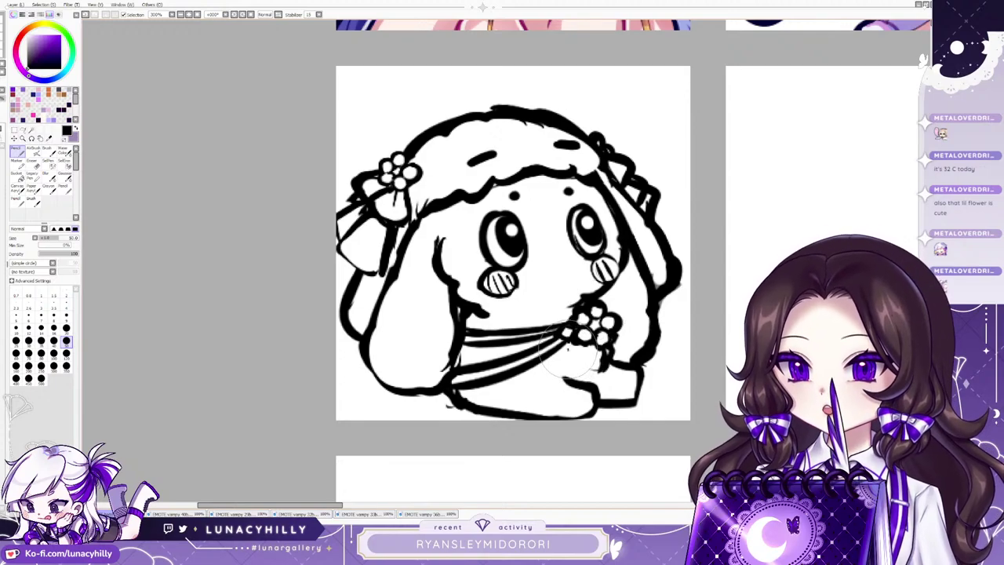
Draw a small round charm below the collar flower and clean up the lines between the near ear and chin.
left_click_drag(569, 350, 569, 350)
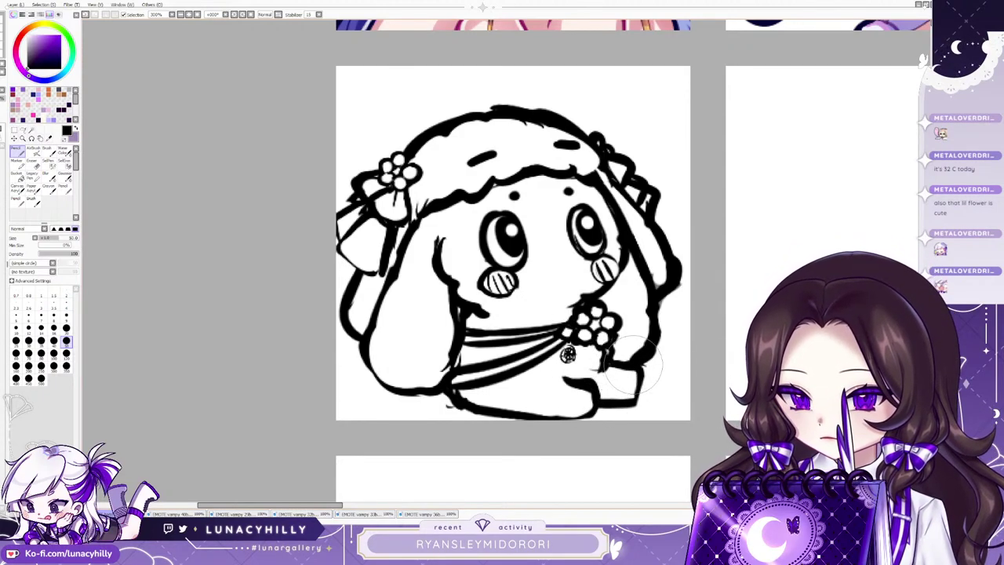
key("e")
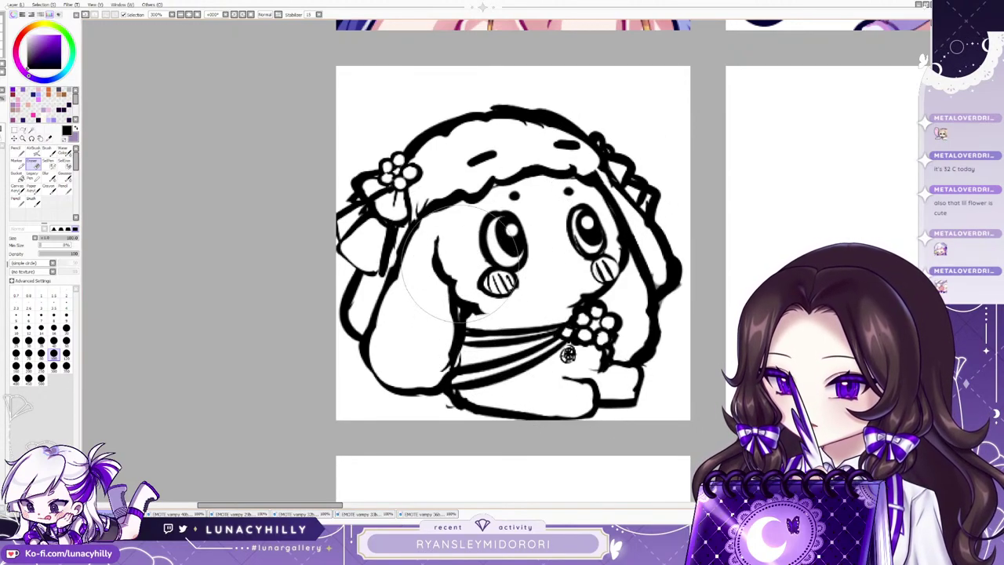
key("n")
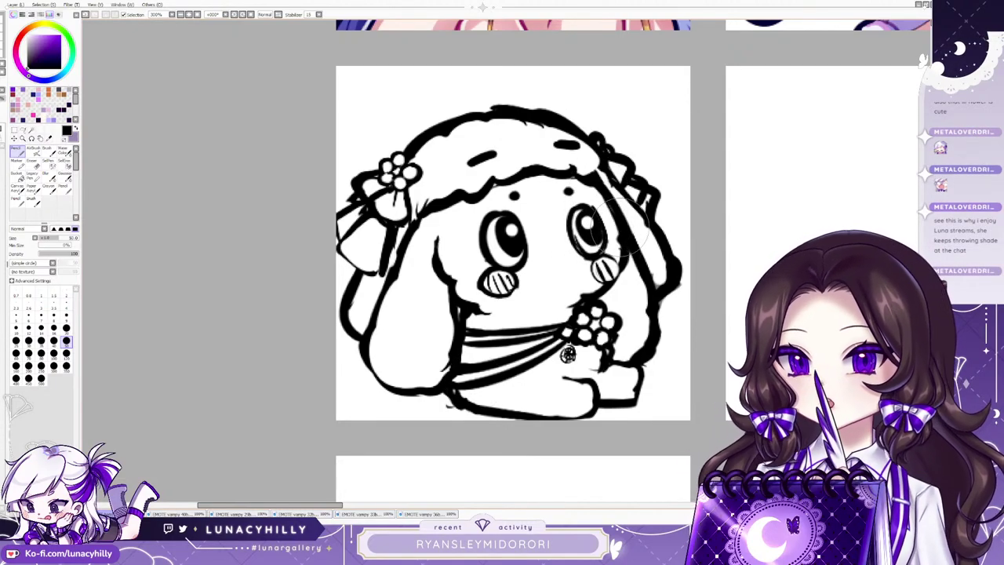
Erase the heavy top of the headpiece's upper outline and redraw it as a thinner, smoother curve toward the far side.
key("e")
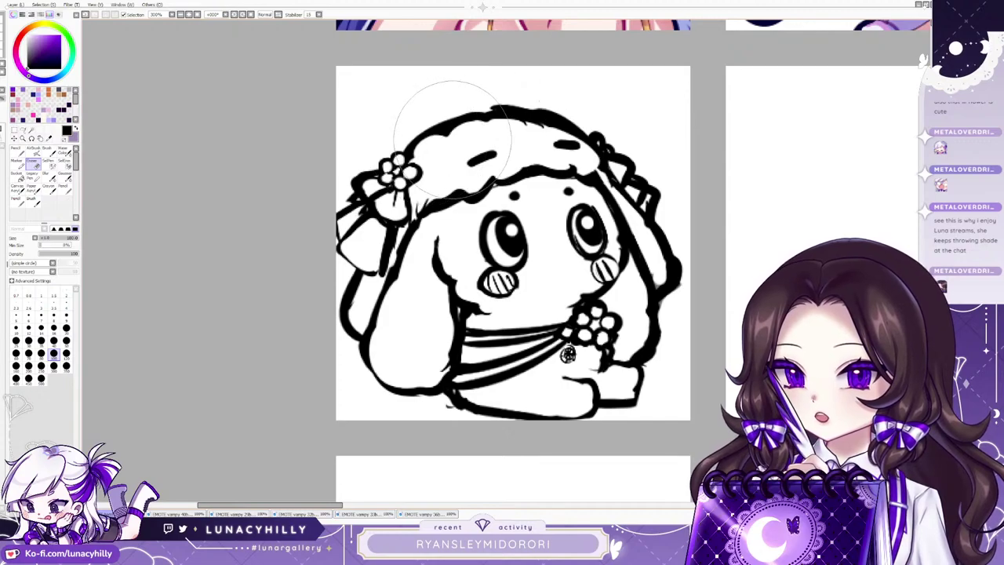
mouse_move(512, 126)
left_mouse_down()
mouse_move(554, 120)
mouse_move(576, 140)
left_mouse_up()
left_click_drag(494, 101, 529, 100)
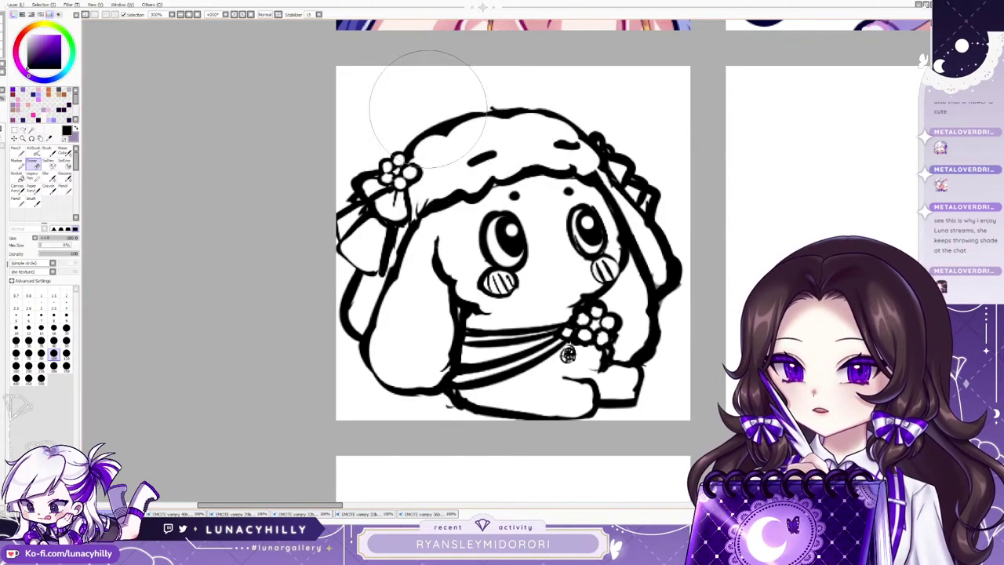
left_click(17, 152)
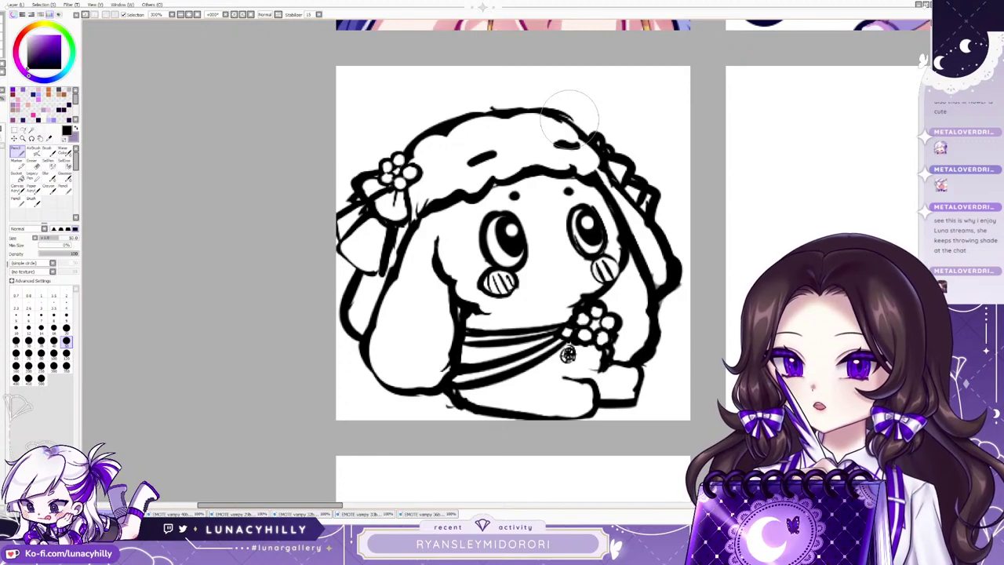
left_click_drag(569, 119, 578, 125)
left_click(33, 164)
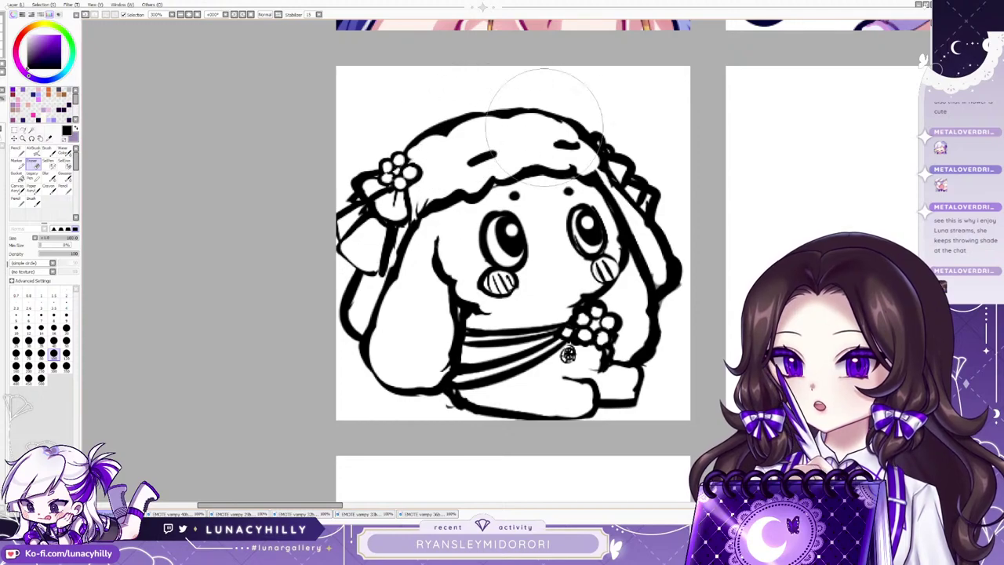
key("n")
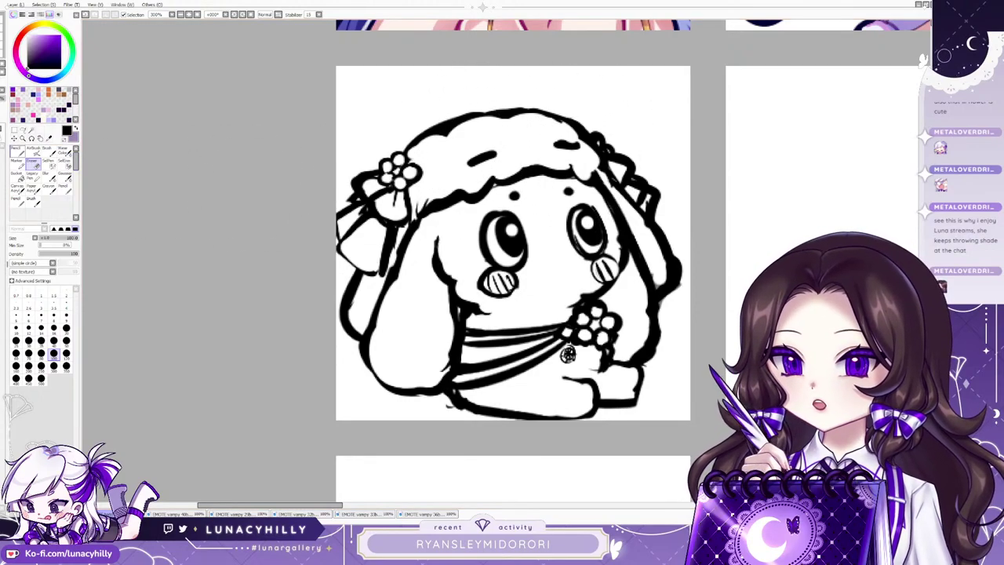
Refine the far end of the headpiece's forehead edge where it meets the ribbon, and thicken the far-side dash.
left_click(17, 152)
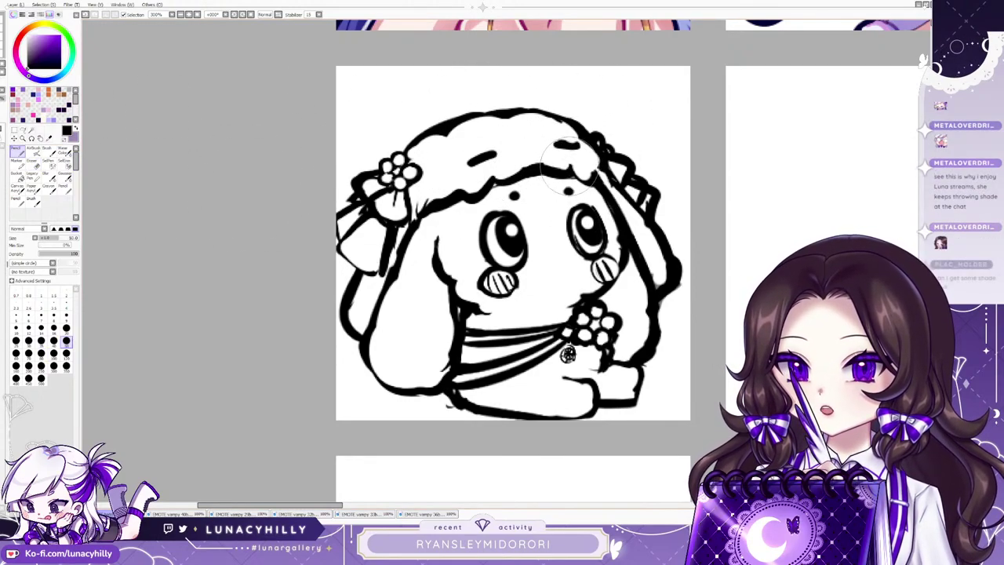
left_click_drag(568, 188, 610, 167)
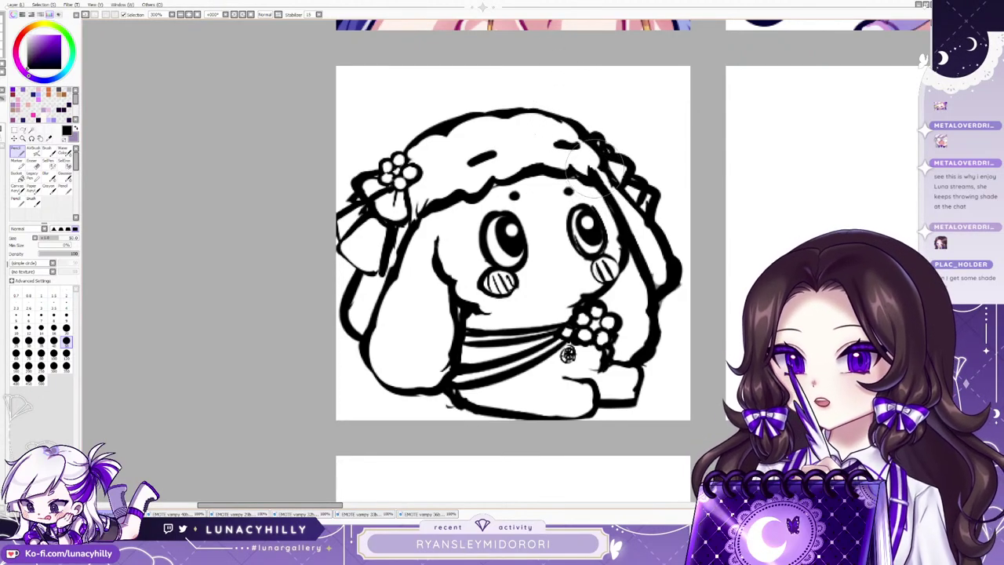
key("e")
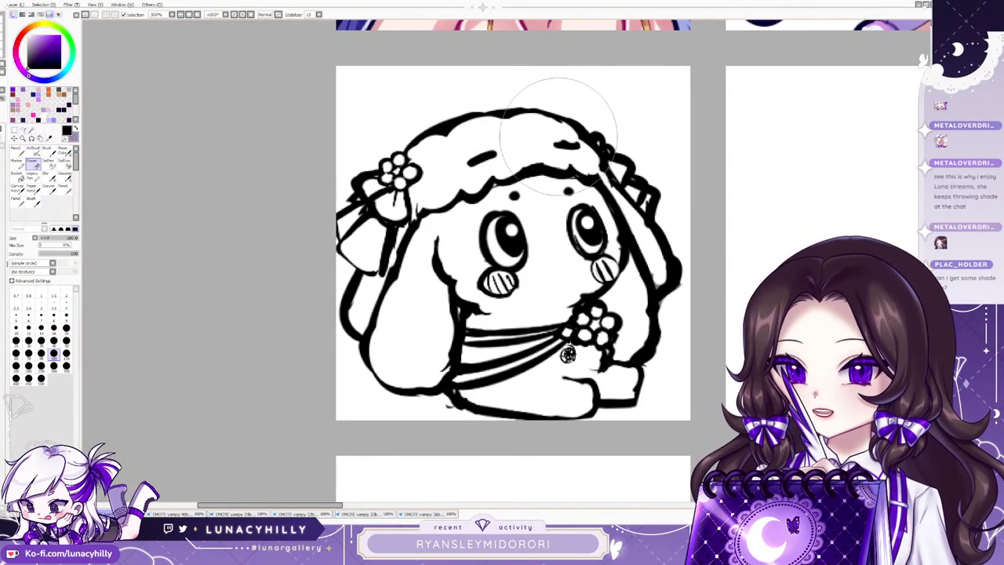
key("n")
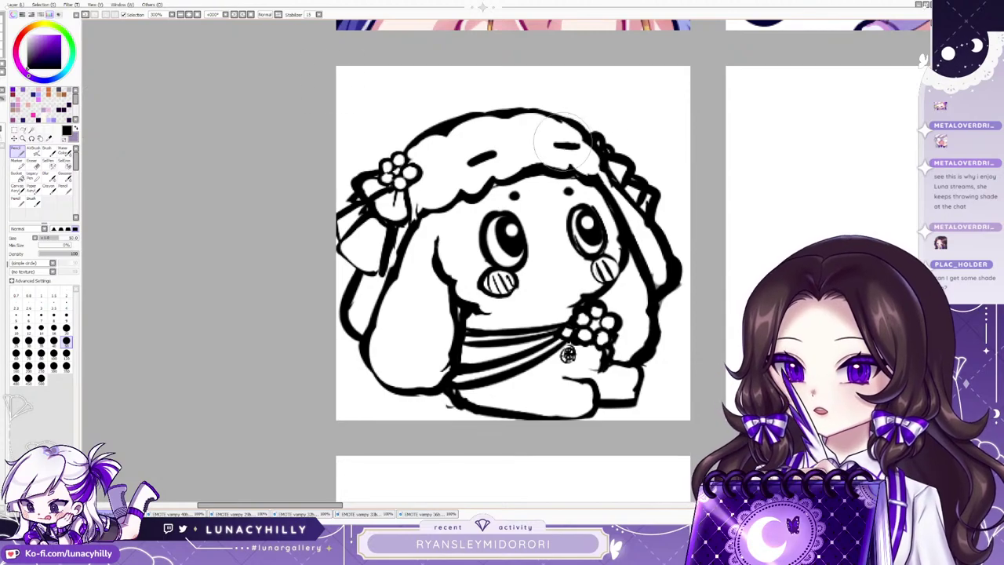
left_click_drag(556, 142, 577, 142)
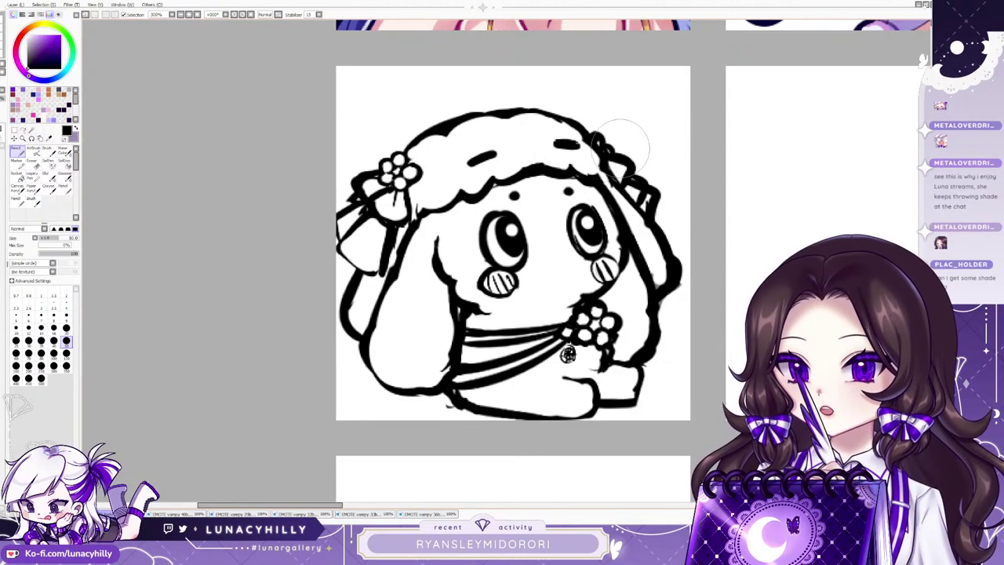
Nudge the whole animal sketch slightly right and up so it fits better within its grid cell.
scroll(619, 149, "down", 2)
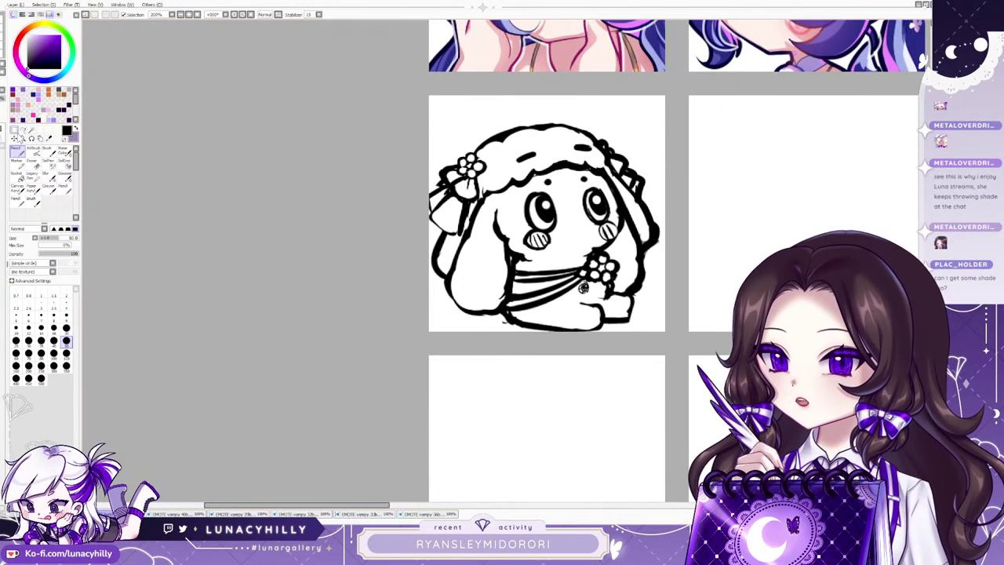
left_click(14, 138)
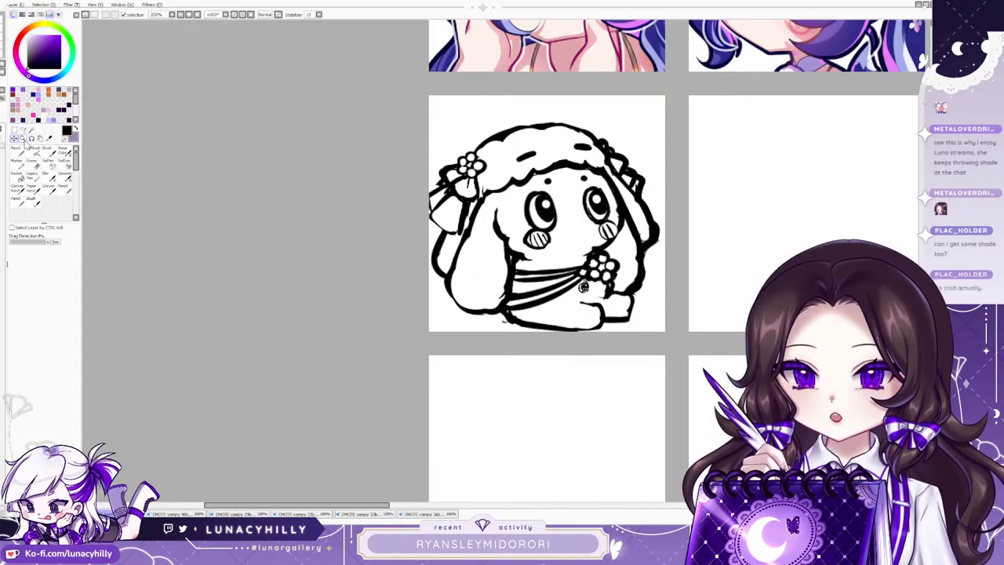
key("Right")
key("Right")
key("Right")
key("Up")
key("Up")
key("Right")
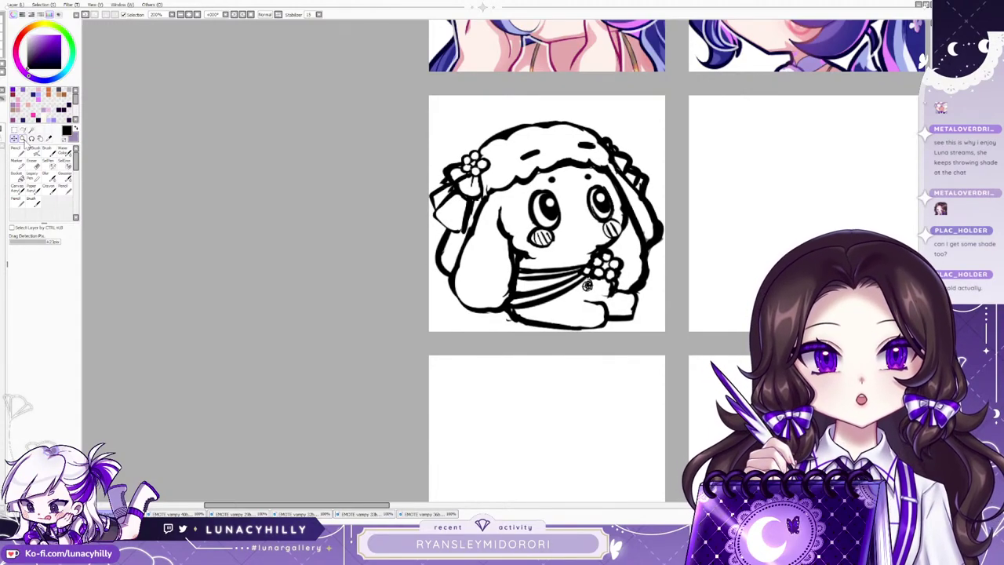
Redraw the rounded outline behind the near ear below the ribbon, and erase the black fill inside it.
left_click(16, 151)
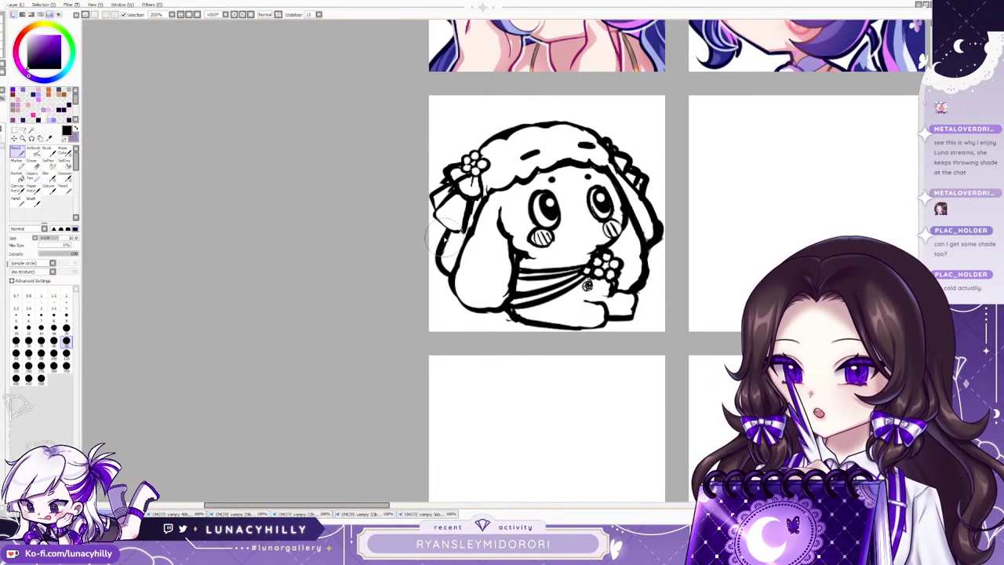
left_click_drag(445, 230, 434, 253)
left_click(34, 177)
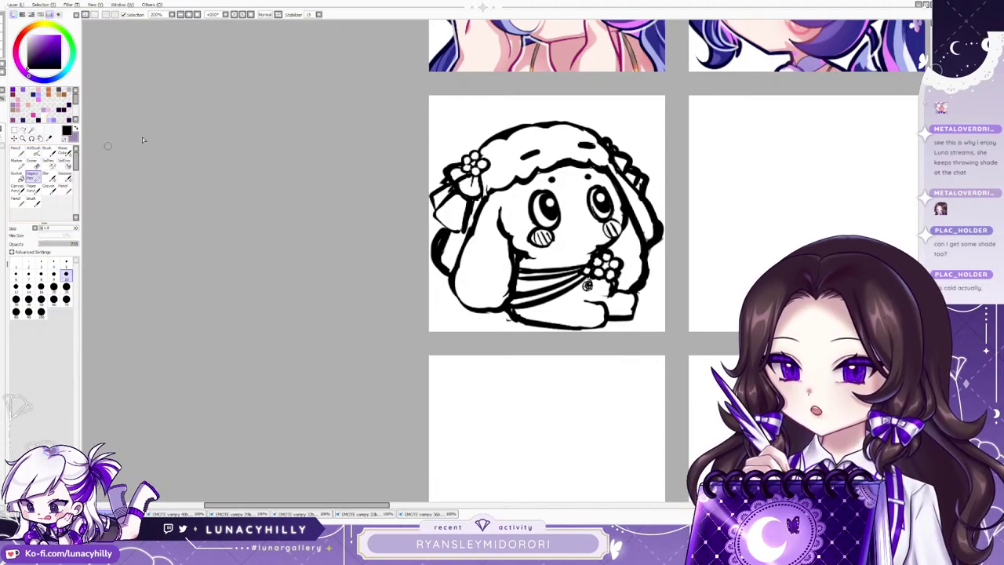
left_click(34, 165)
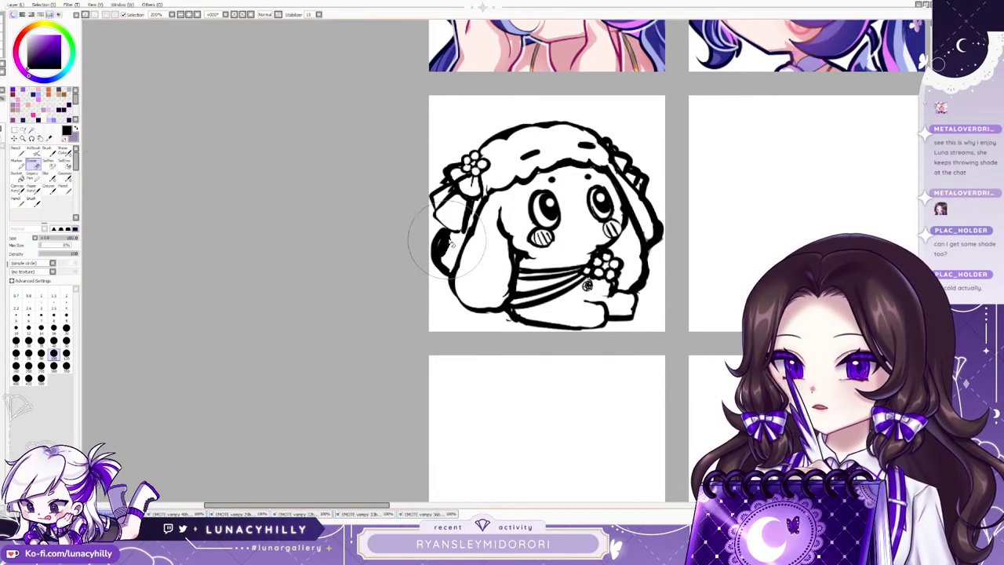
left_click_drag(447, 243, 444, 256)
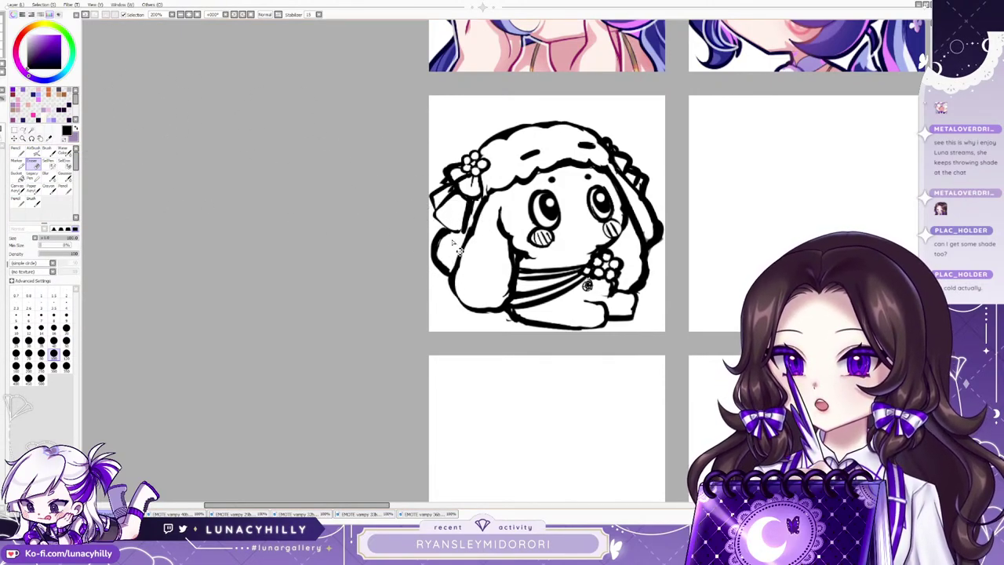
key("n")
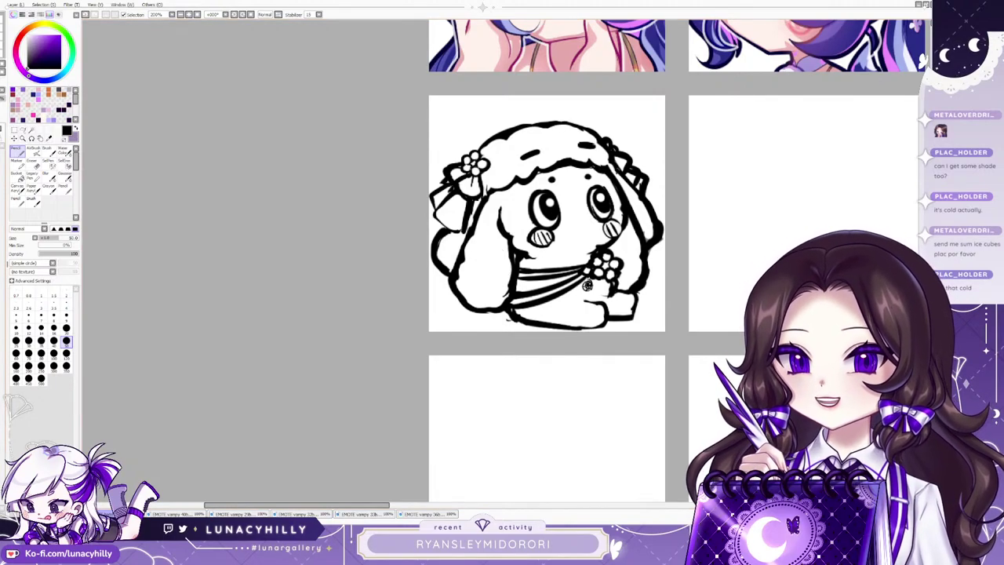
left_click_drag(425, 499, 592, 457)
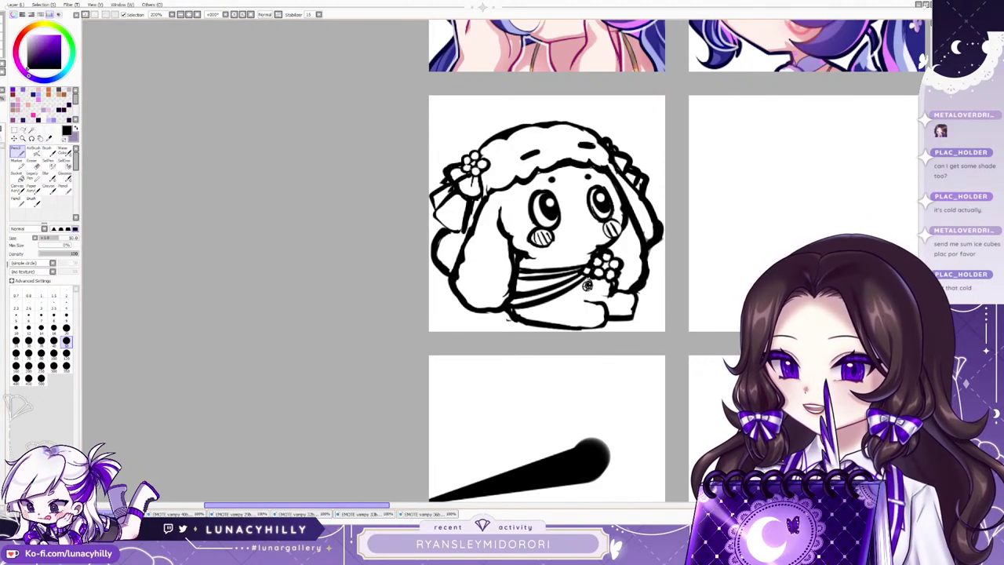
left_click_drag(296, 505, 343, 505)
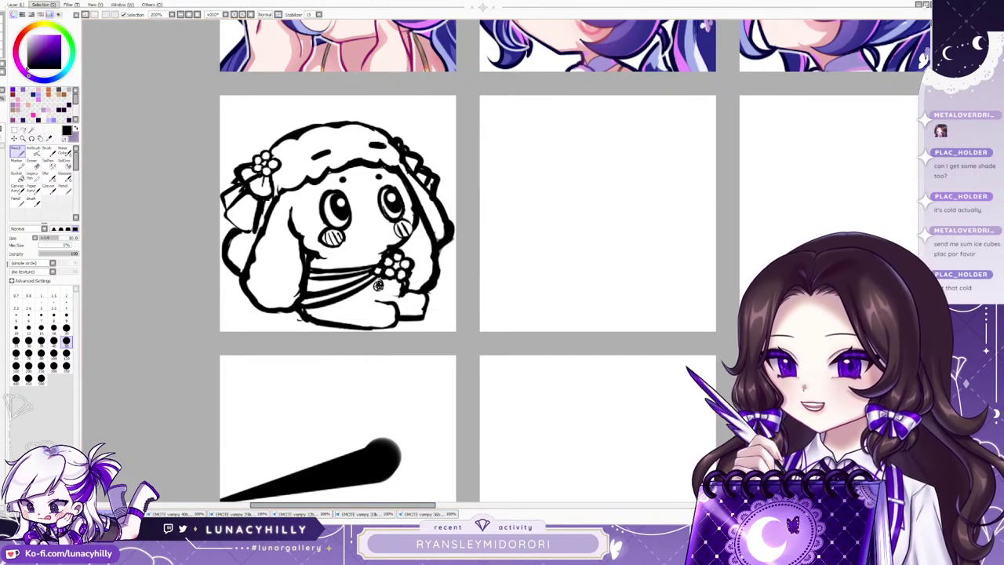
key("ctrl+z")
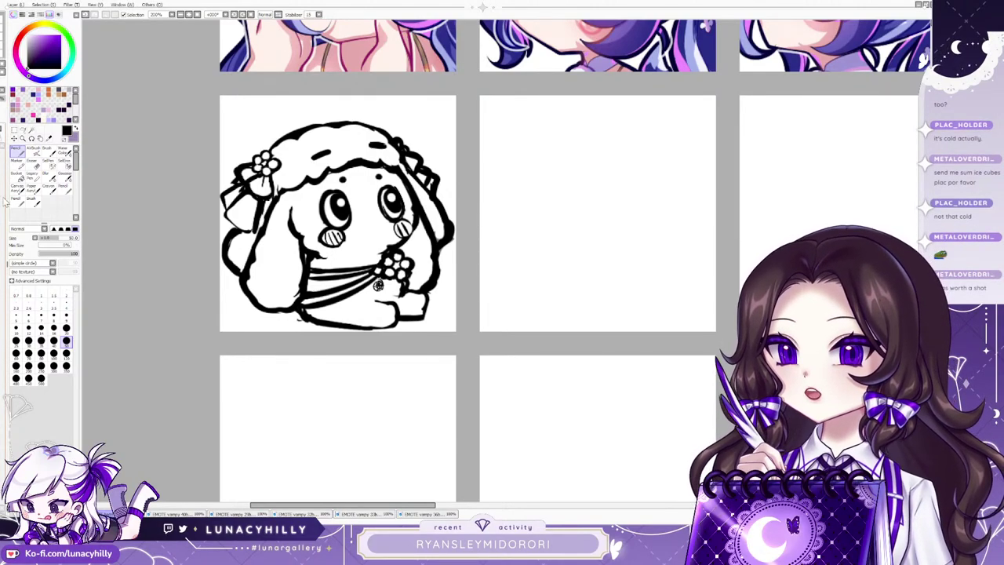
Sketch a new face's cheek and chin contour in the adjacent empty cell, and draw the left eye with a slanted worried brow.
left_click_drag(431, 503, 452, 511)
mouse_move(470, 88)
left_mouse_down()
mouse_move(407, 168)
mouse_move(404, 255)
mouse_move(429, 303)
mouse_move(492, 324)
mouse_move(565, 312)
left_mouse_up()
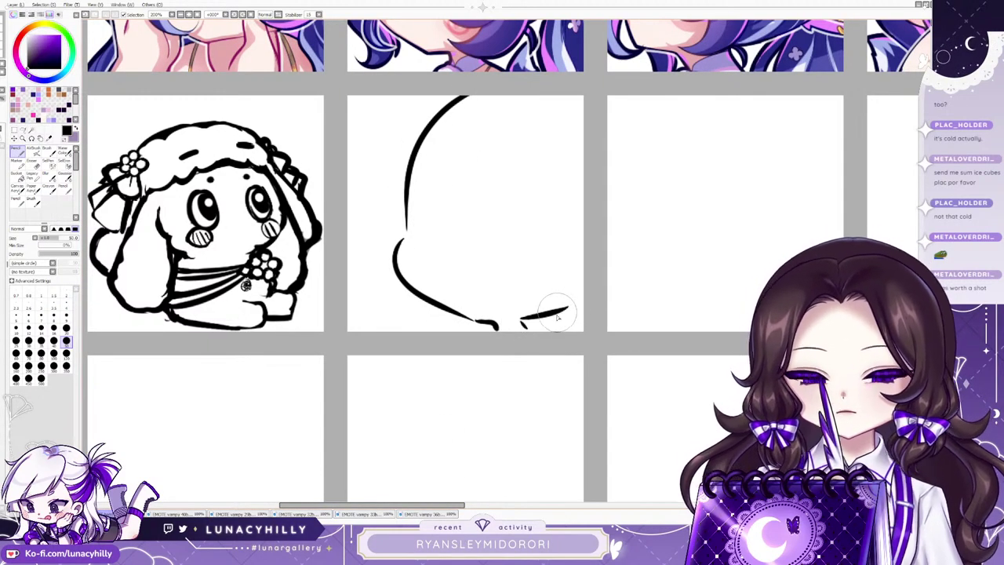
left_click_drag(424, 173, 463, 161)
left_click_drag(417, 202, 451, 198)
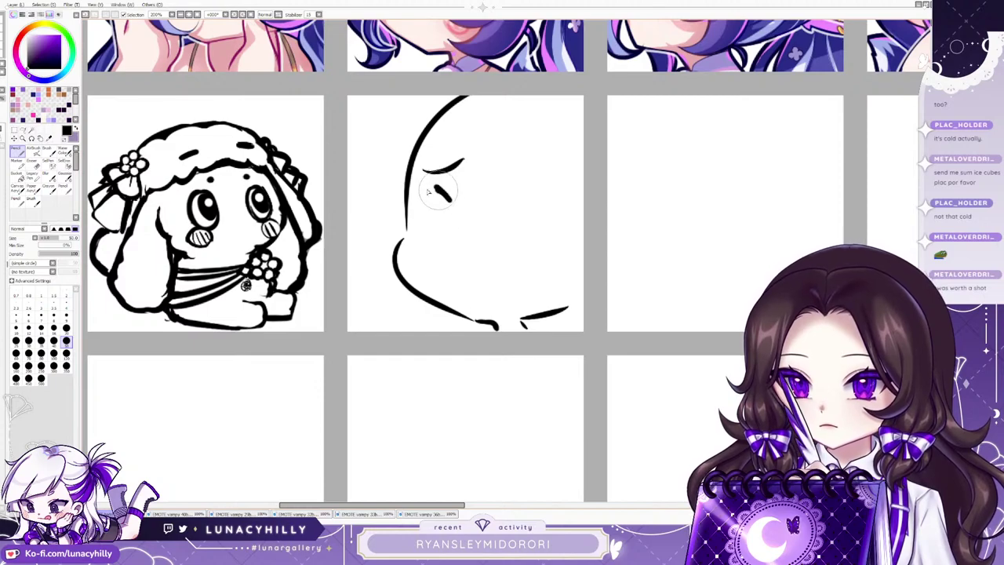
mouse_move(424, 235)
left_mouse_down()
mouse_move(433, 205)
mouse_move(455, 221)
mouse_move(438, 218)
left_mouse_up()
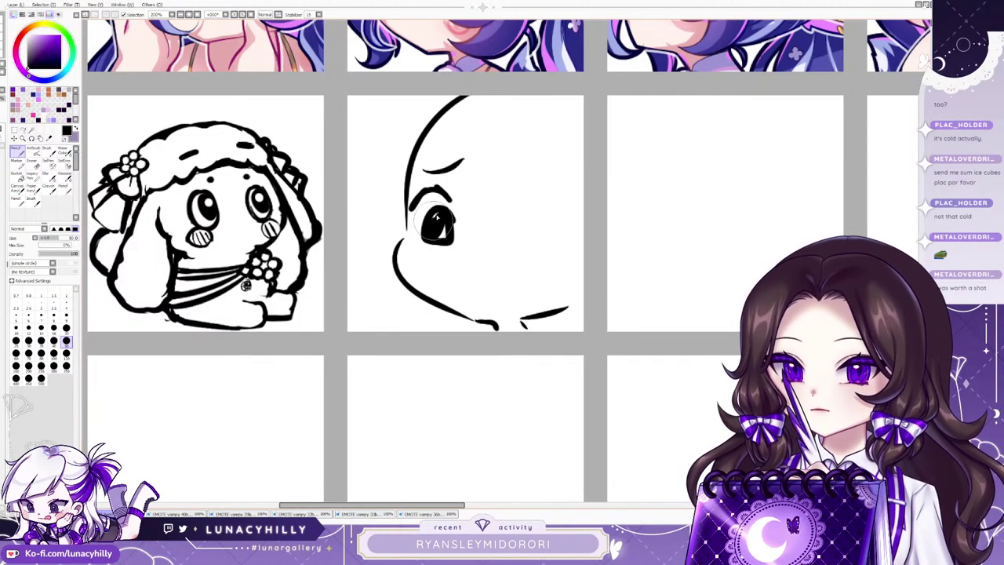
Draw the right eye with a slanted worried brow, arched upper lash and dark pupil, and extend the left lash to the face contour.
left_click_drag(521, 160, 559, 182)
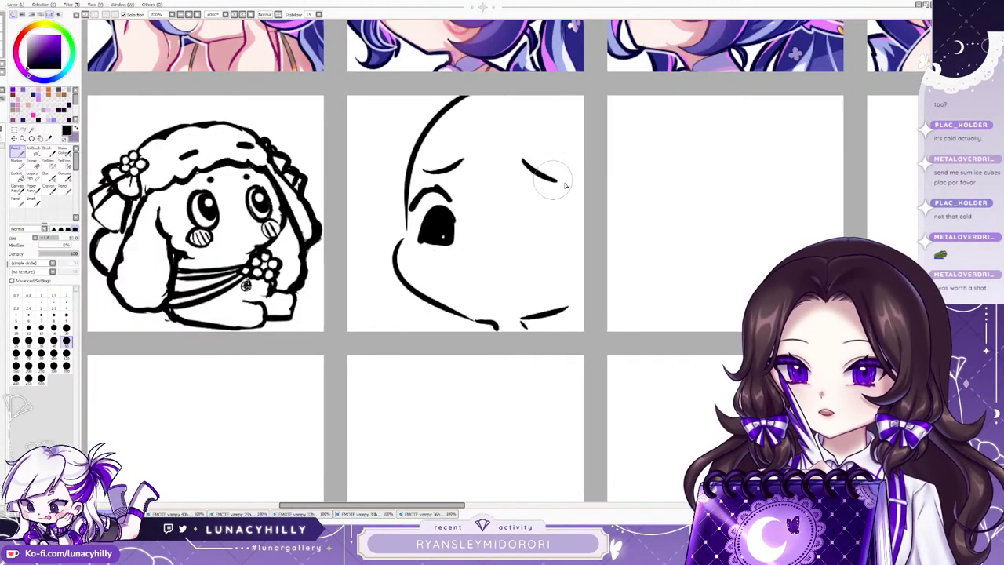
mouse_move(515, 207)
left_mouse_down()
mouse_move(561, 206)
mouse_move(536, 206)
mouse_move(579, 238)
left_mouse_up()
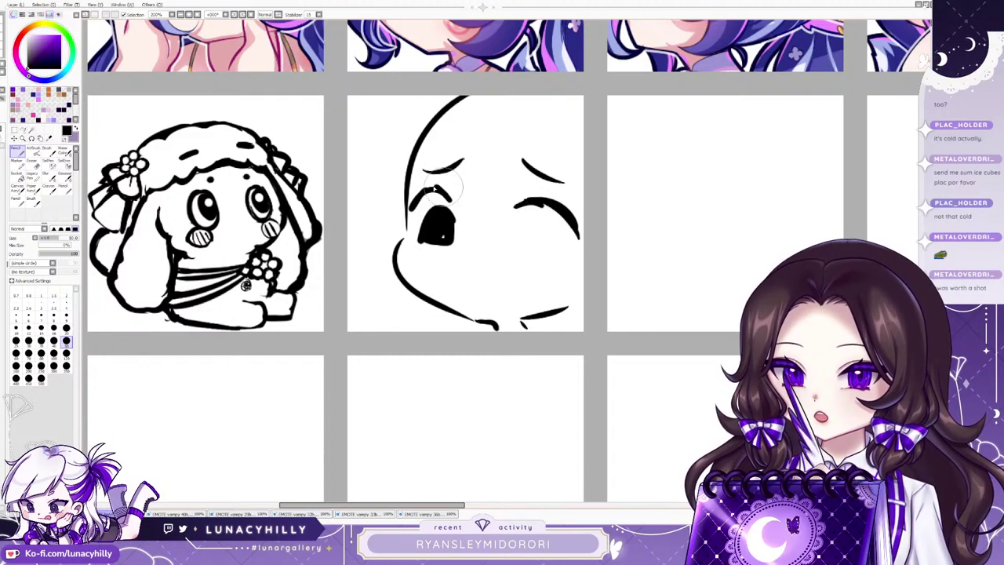
left_click_drag(441, 189, 405, 203)
left_click_drag(515, 205, 583, 239)
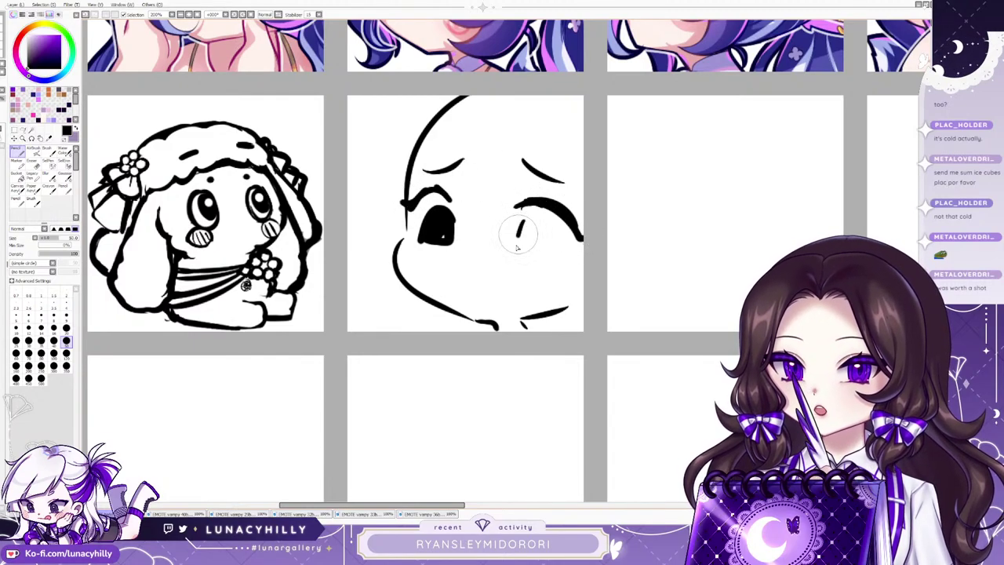
mouse_move(521, 223)
left_mouse_down()
mouse_move(547, 235)
mouse_move(539, 255)
mouse_move(530, 244)
left_mouse_up()
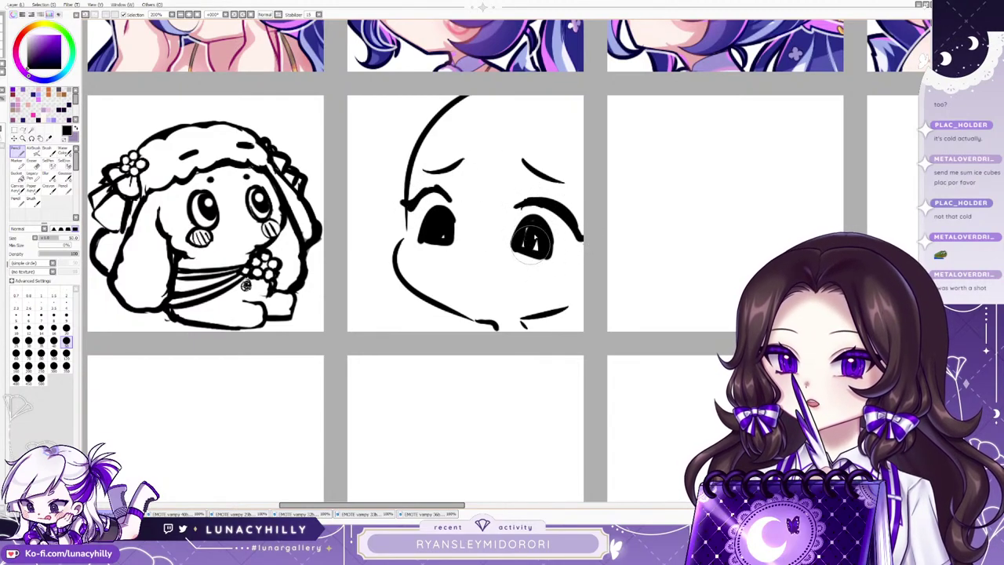
Try erasing small white highlights into the pupils of both eyes.
left_click(31, 166)
left_click_drag(434, 219, 438, 222)
left_click(444, 232)
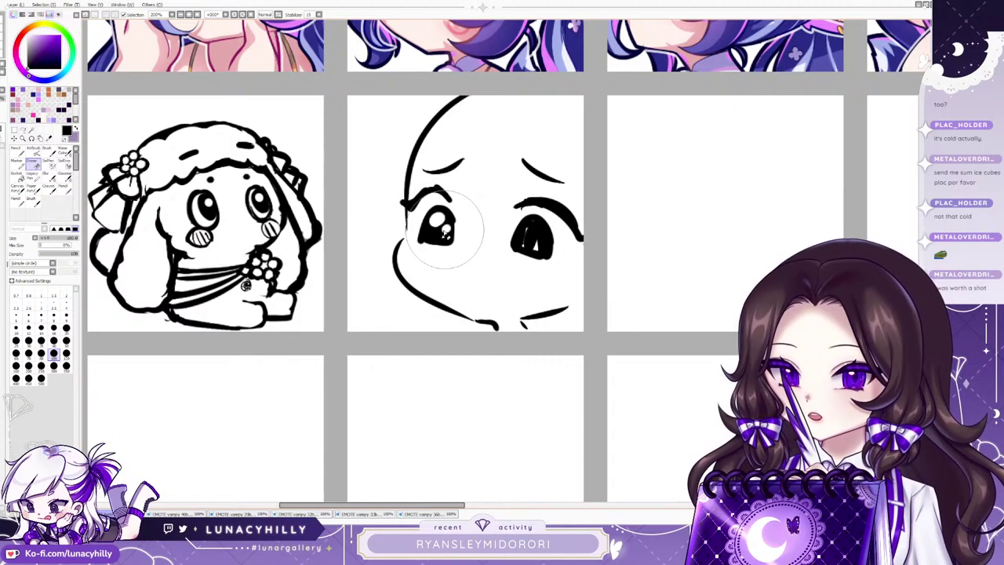
left_click_drag(529, 228, 533, 230)
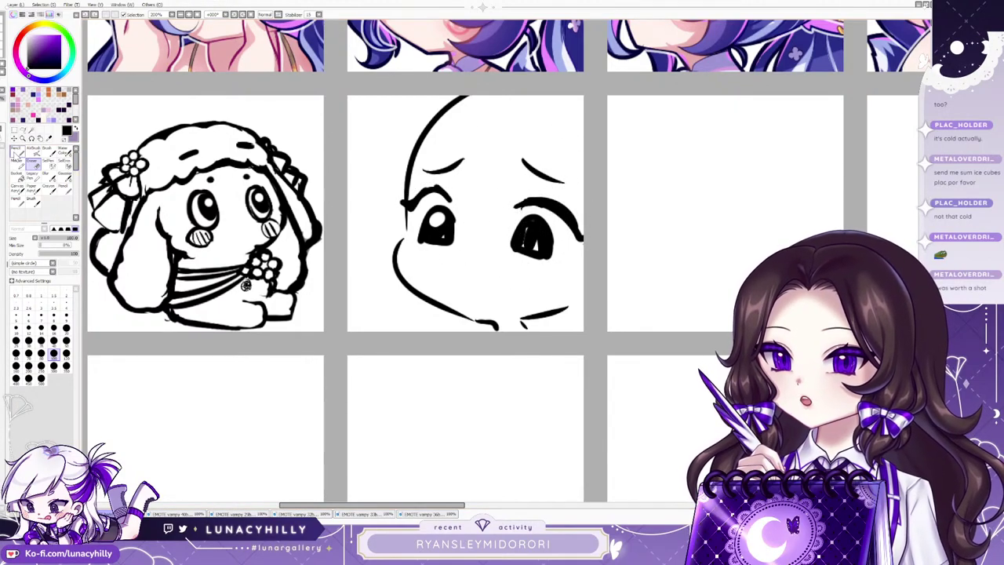
Fill the right pupil solid black, add a small outer lash to the left eye, and draw eyelid creases above both eyes.
left_click(15, 154)
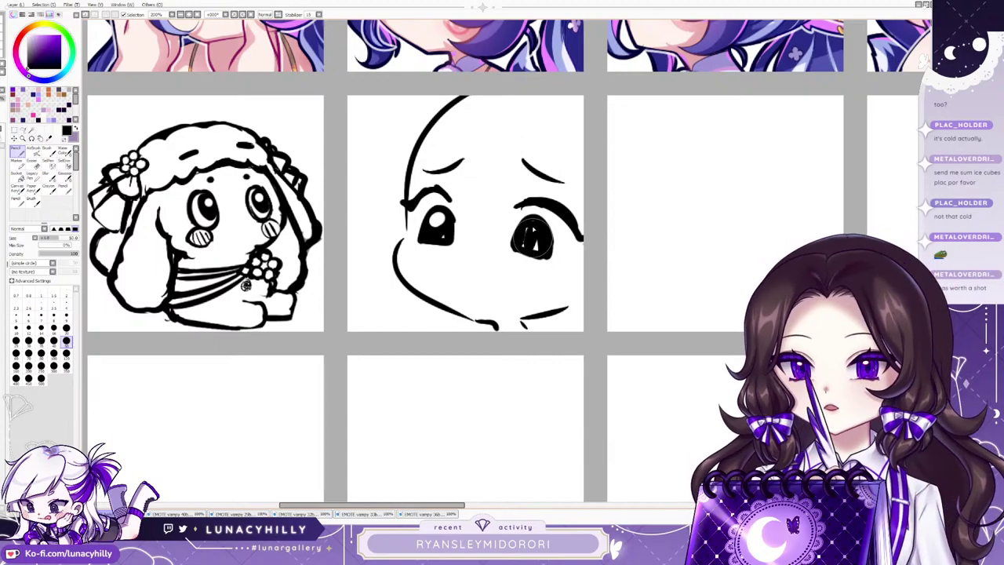
left_click_drag(533, 235, 518, 249)
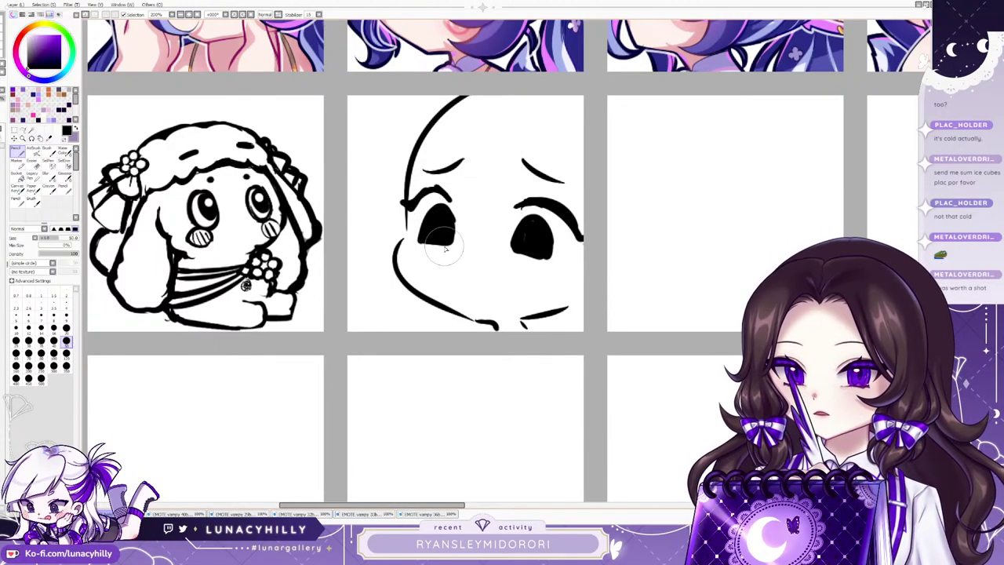
scroll(445, 248, "down", 4)
scroll(477, 269, "up", 5)
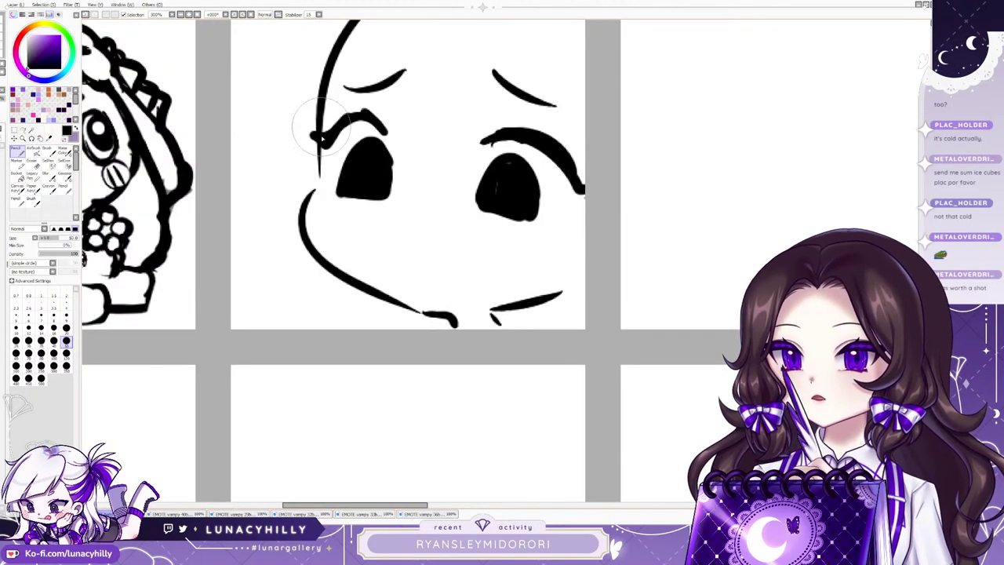
left_click_drag(321, 142, 329, 157)
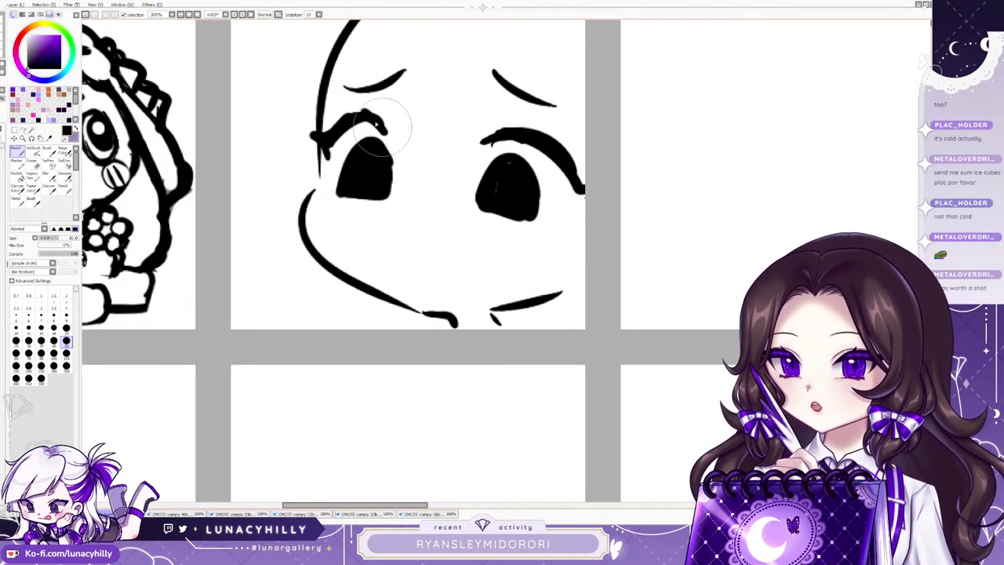
mouse_move(383, 127)
left_mouse_down()
mouse_move(392, 139)
mouse_move(404, 122)
left_mouse_up()
mouse_move(496, 141)
left_mouse_down()
mouse_move(478, 149)
mouse_move(514, 118)
left_mouse_up()
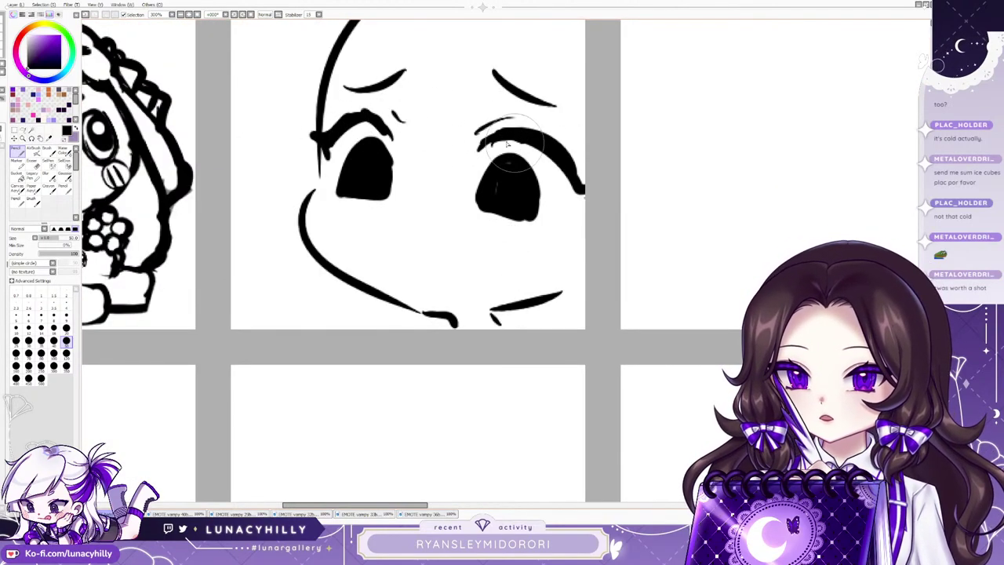
Thicken the outer end of the right upper lash and sharpen the right pupil's top and lower edges.
left_click_drag(561, 148, 571, 197)
mouse_move(493, 179)
left_mouse_down()
mouse_move(476, 205)
mouse_move(498, 157)
mouse_move(474, 209)
mouse_move(501, 177)
left_mouse_up()
left_click_drag(482, 208, 517, 216)
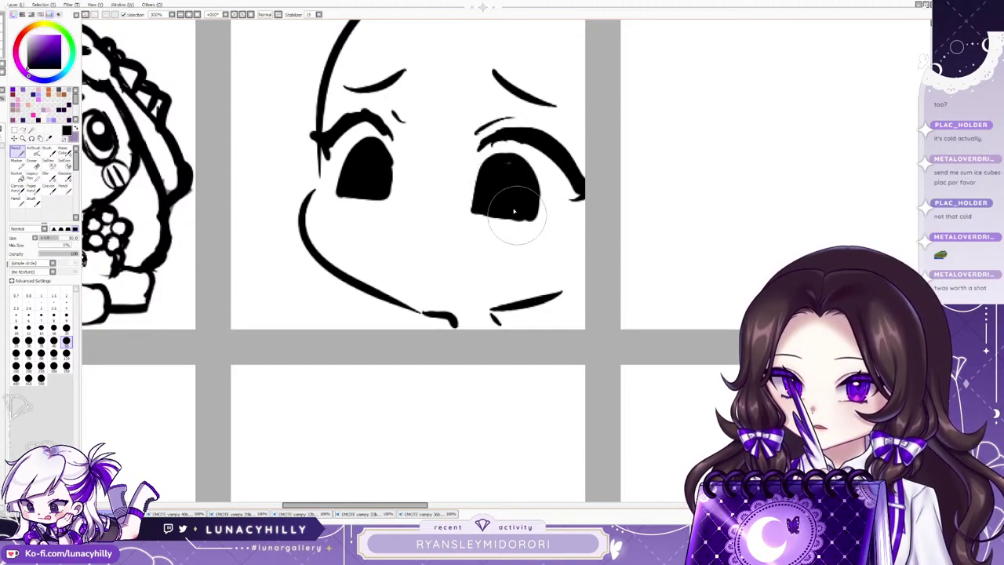
Erase one large and one small round highlight into each pupil.
left_click(32, 163)
left_click(54, 352)
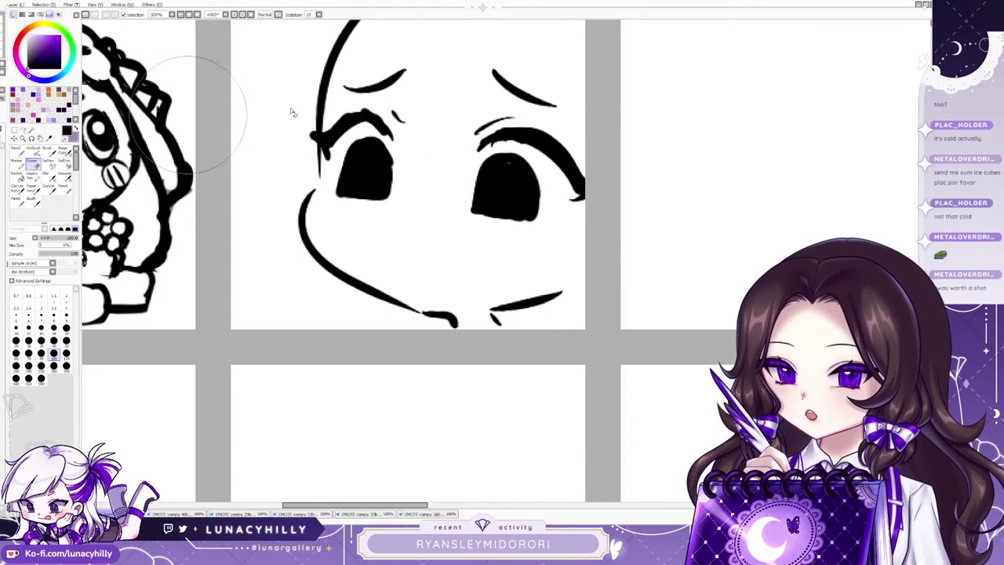
left_click_drag(363, 155, 370, 168)
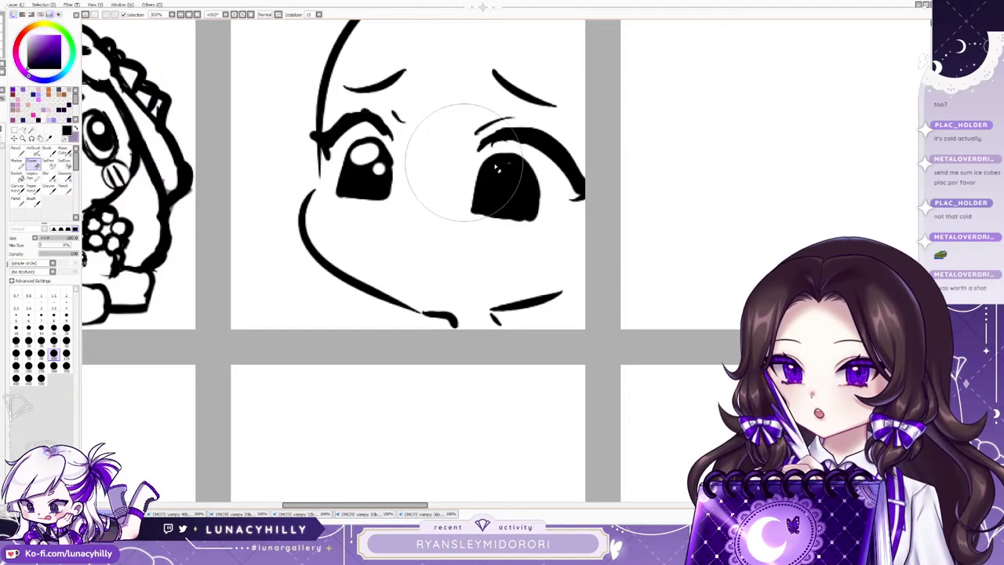
left_click_drag(494, 166, 514, 184)
Draw a round outline below the outer corner of each eye, and add a tiny nose mark and a wavy frowning mouth.
left_click(17, 153)
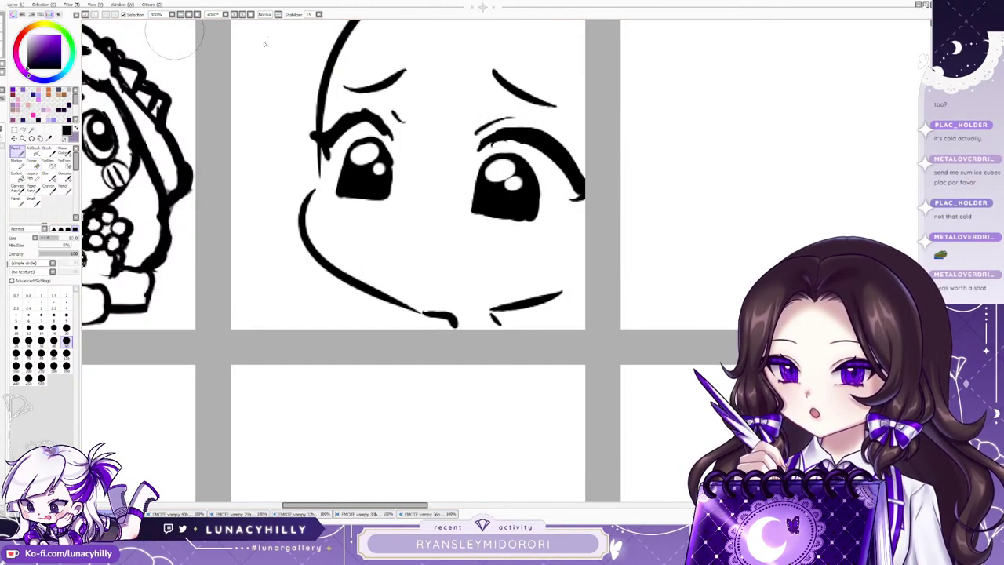
left_click_drag(345, 179, 345, 202)
left_click_drag(541, 201, 496, 227)
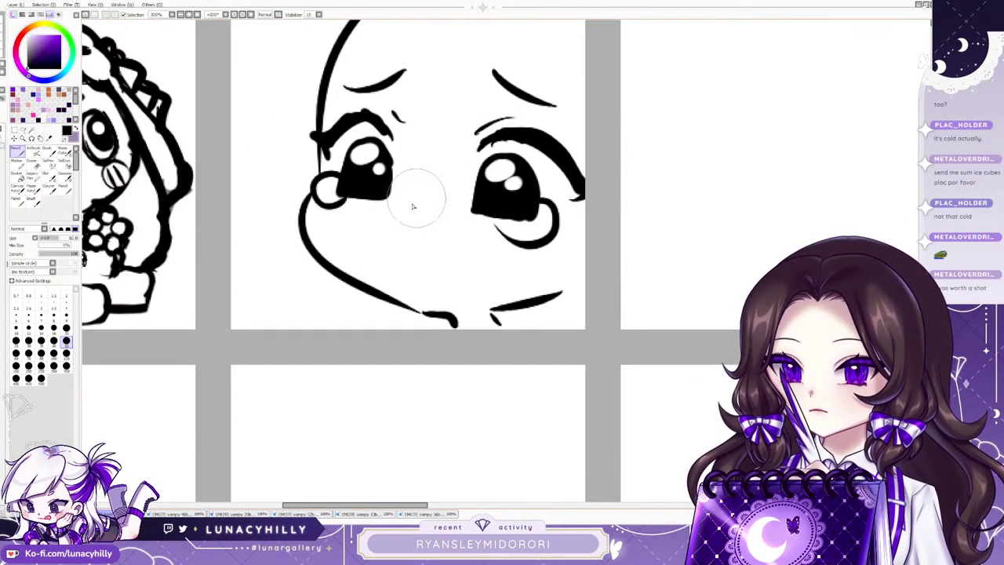
mouse_move(404, 201)
left_mouse_down()
mouse_move(416, 224)
mouse_move(456, 239)
left_mouse_up()
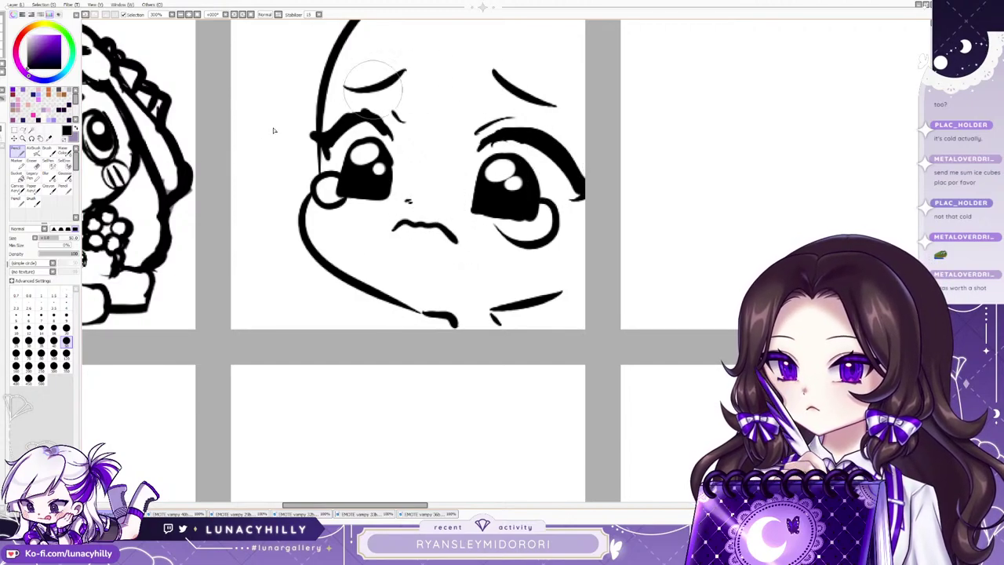
Erase the right brow and redraw it slanting closer to the middle of the forehead.
left_click(33, 164)
mouse_move(537, 88)
left_mouse_down()
mouse_move(493, 58)
mouse_move(509, 47)
mouse_move(510, 62)
mouse_move(554, 98)
left_mouse_up()
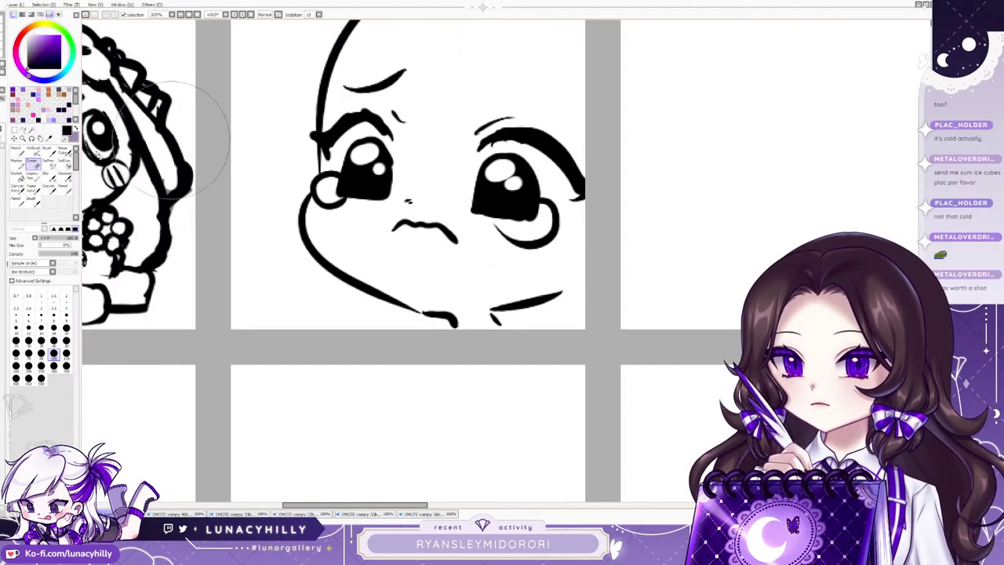
left_click(17, 153)
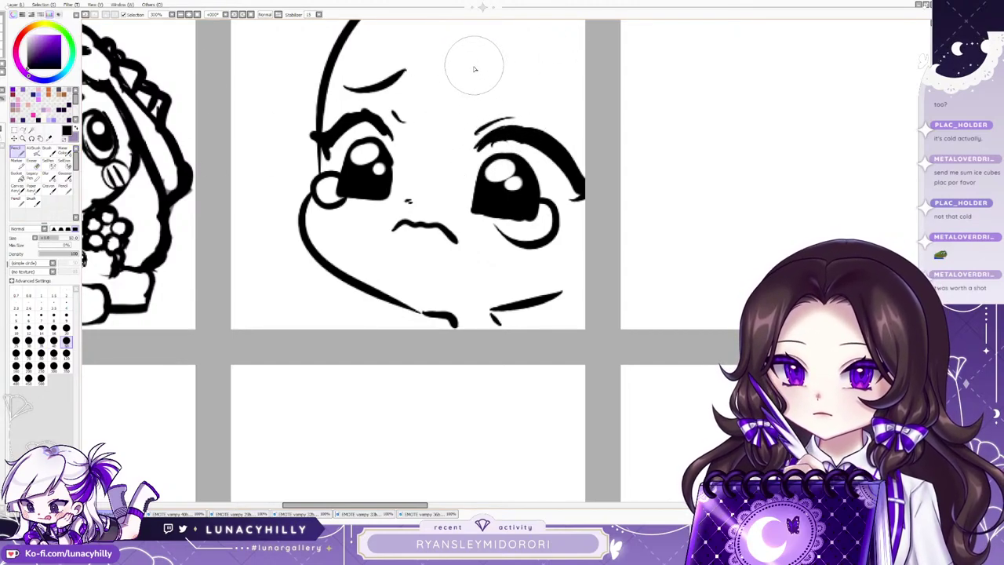
left_click_drag(473, 66, 533, 94)
Add an upper lash spike, reshape both pupils into dark ovals, and erase the round outlines below the eyes.
left_click_drag(364, 115, 358, 99)
mouse_move(361, 144)
left_mouse_down()
mouse_move(381, 144)
mouse_move(381, 173)
mouse_move(357, 169)
mouse_move(386, 163)
mouse_move(359, 154)
mouse_move(387, 166)
left_mouse_up()
mouse_move(487, 172)
left_mouse_down()
mouse_move(520, 156)
mouse_move(507, 152)
mouse_move(508, 174)
left_mouse_up()
left_click(33, 164)
mouse_move(335, 182)
left_mouse_down()
mouse_move(328, 175)
mouse_move(382, 200)
mouse_move(395, 190)
left_mouse_up()
mouse_move(476, 159)
left_mouse_down()
mouse_move(511, 227)
mouse_move(513, 220)
mouse_move(506, 239)
mouse_move(527, 253)
mouse_move(502, 236)
mouse_move(558, 222)
left_mouse_up()
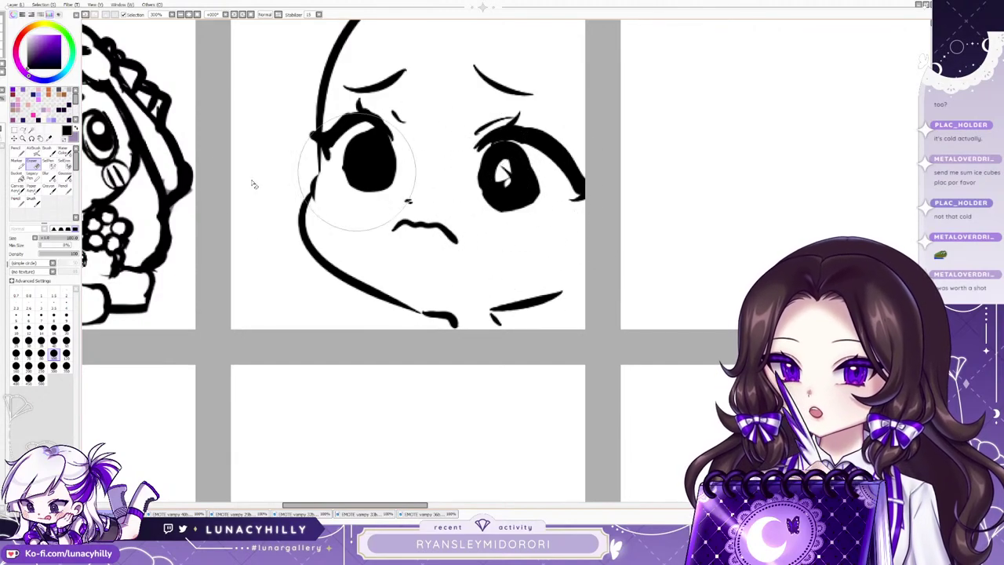
Fill the remaining white gap in the right pupil so it forms a solid black oval reaching the upper lash.
key("n")
mouse_move(506, 190)
left_mouse_down()
mouse_move(517, 177)
mouse_move(510, 196)
mouse_move(501, 169)
mouse_move(525, 157)
left_mouse_up()
key("ctrl+z")
key("ctrl+z")
key("ctrl+z")
key("ctrl+z")
key("ctrl+z")
key("ctrl+z")
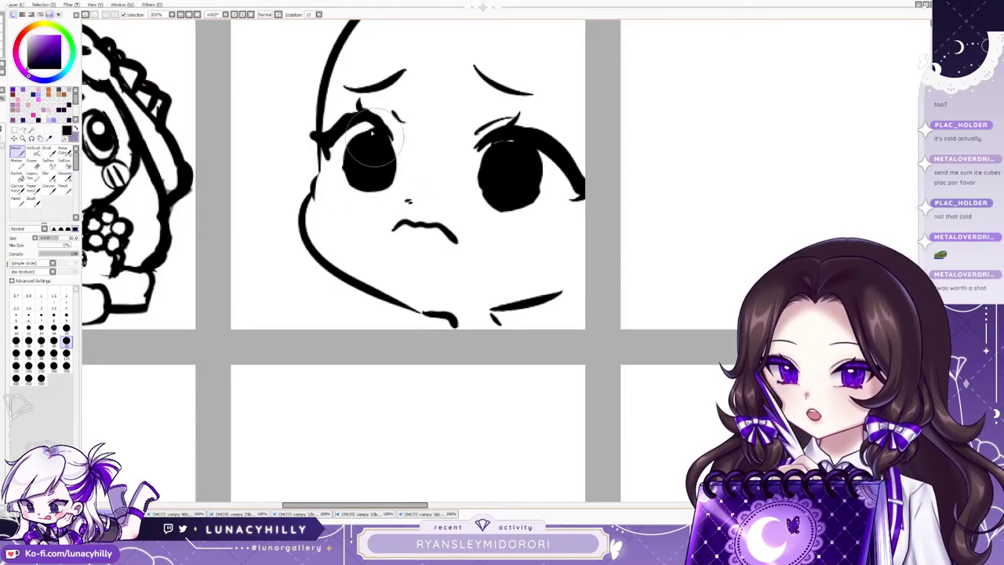
Add a short lower lash stroke under each eye and redraw a round outline below each outer corner.
key("e")
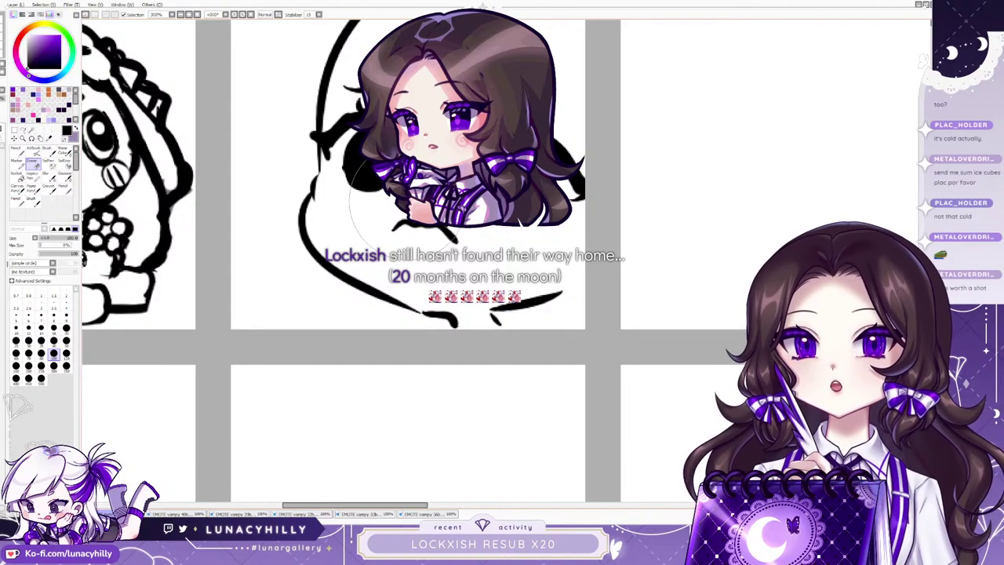
left_click(16, 154)
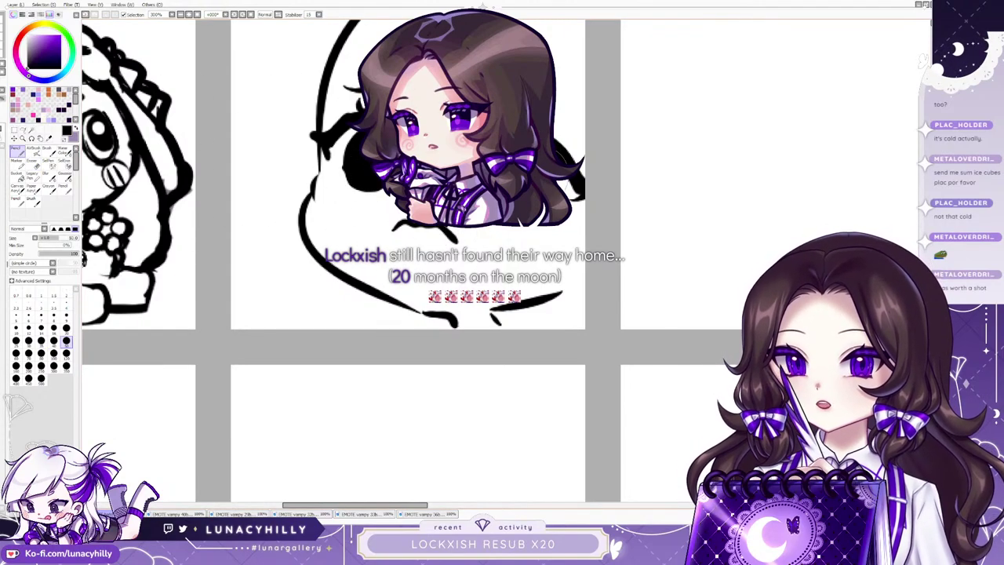
left_click_drag(342, 197, 359, 199)
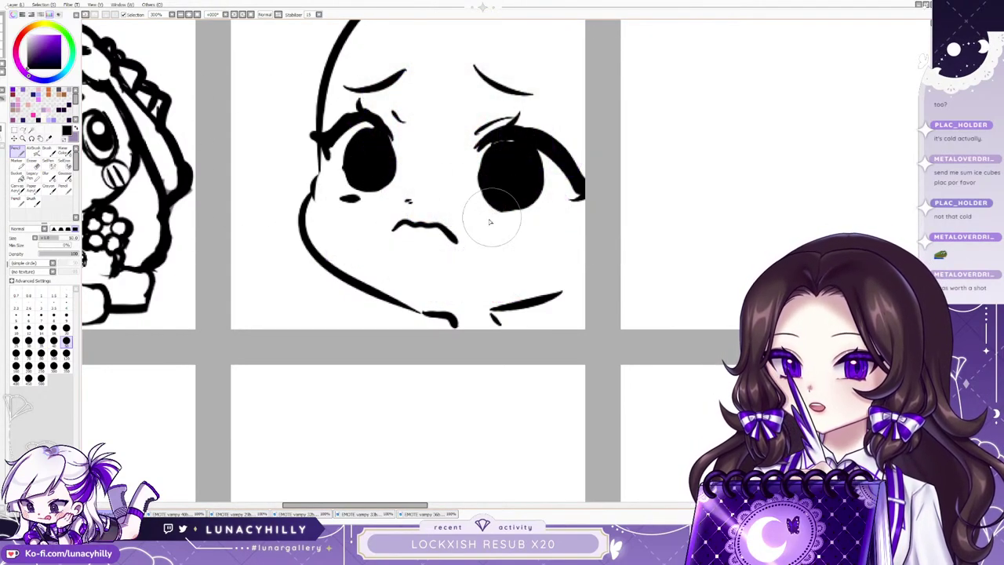
left_click_drag(489, 218, 507, 221)
mouse_move(352, 195)
left_mouse_down()
mouse_move(327, 183)
mouse_move(343, 211)
mouse_move(353, 181)
mouse_move(309, 189)
mouse_move(353, 196)
left_mouse_up()
key("ctrl+z")
mouse_move(510, 211)
left_mouse_down()
mouse_move(545, 212)
mouse_move(500, 217)
mouse_move(553, 230)
mouse_move(502, 219)
mouse_move(526, 222)
left_mouse_up()
key("ctrl+z")
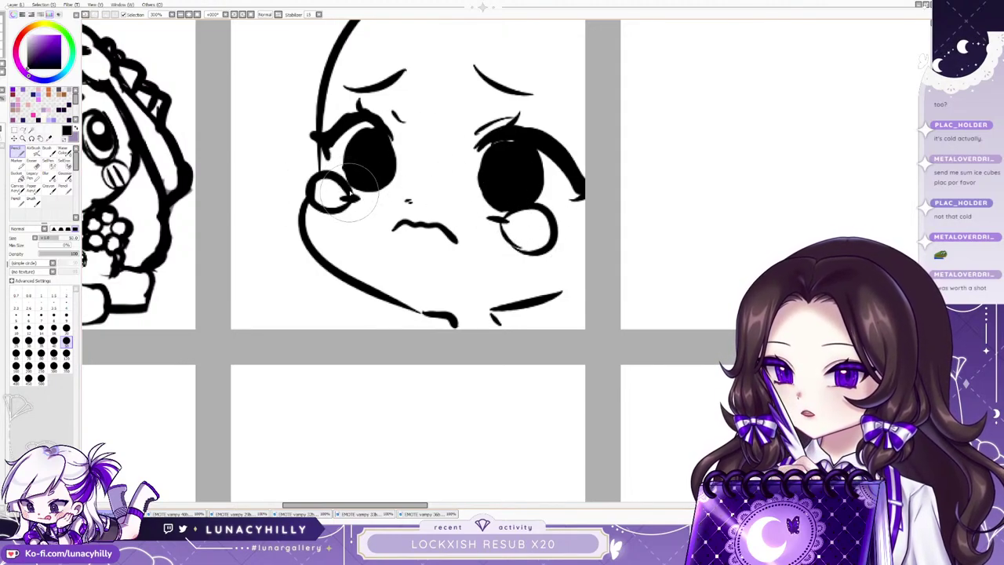
left_click_drag(350, 197, 330, 203)
Clean up the inside of the left circle and redraw the lower lash stroke joining its edge.
left_click(34, 165)
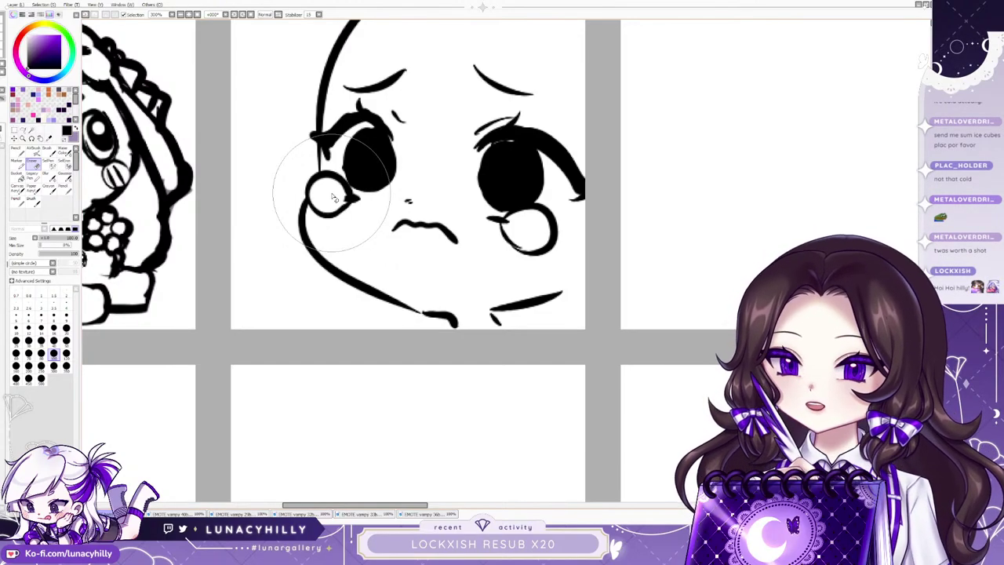
left_click(17, 152)
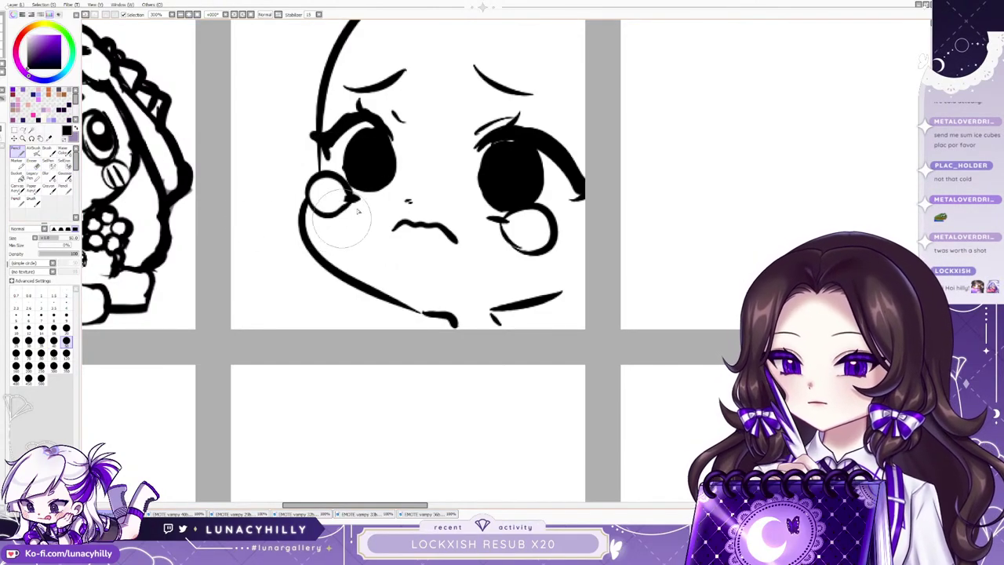
left_click_drag(348, 201, 367, 203)
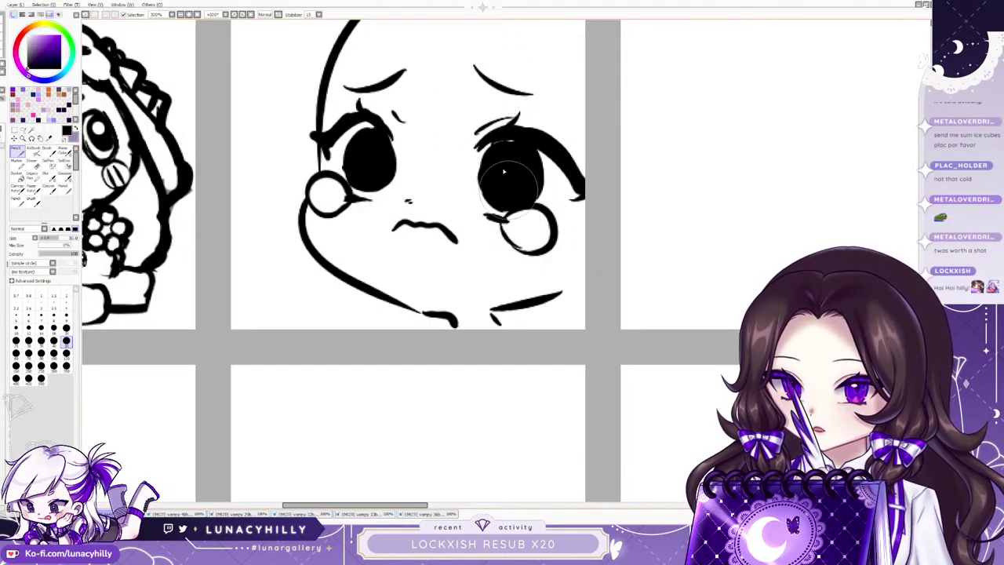
Thicken and sharpen the upper lashes of both eyes, extending the left eye's outer spike past the face contour.
left_click_drag(304, 130, 332, 167)
left_click_drag(356, 121, 397, 135)
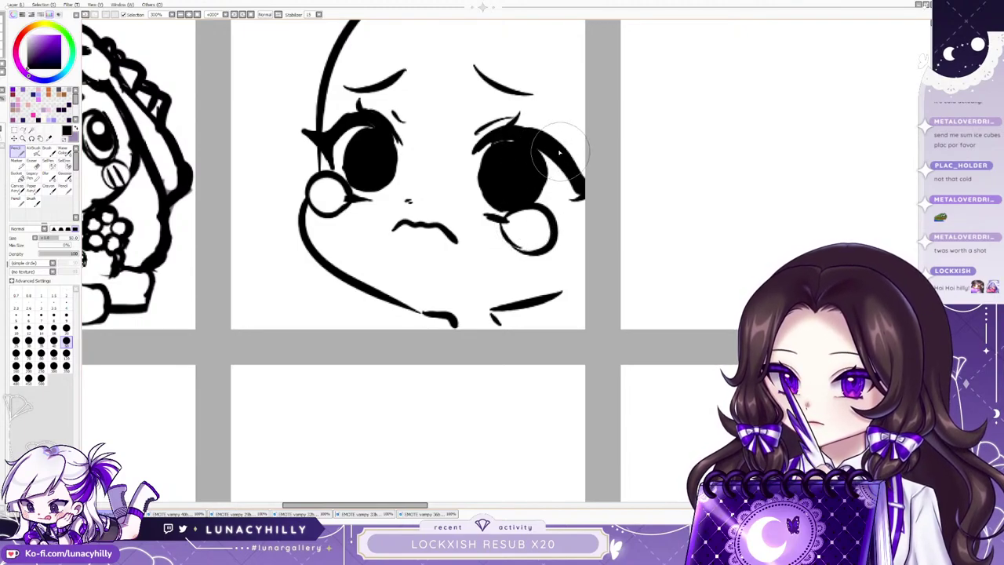
left_click(34, 165)
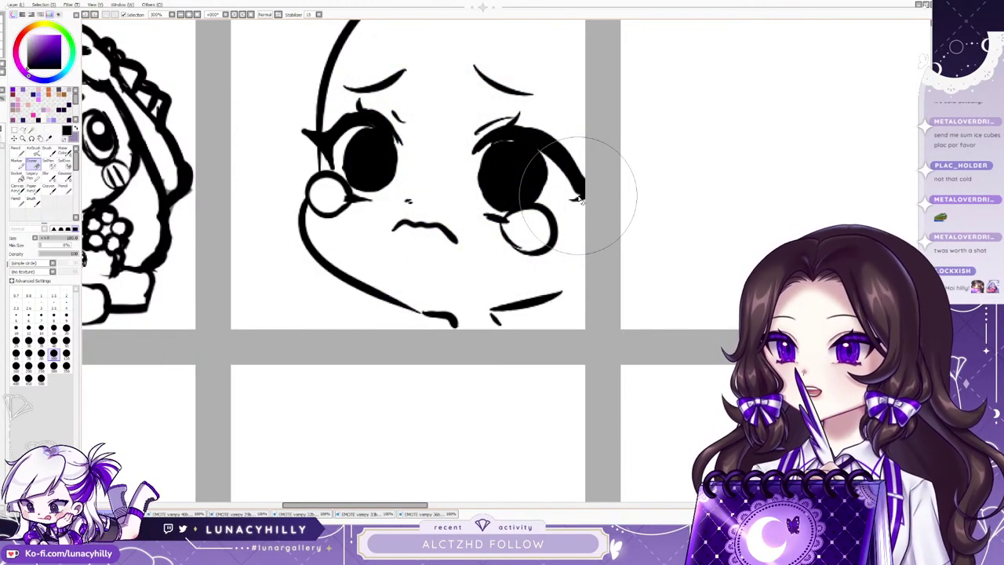
Lasso the circle under the right eye, free-deform it slightly flatter and higher, and mirror the canvas view to check the face.
left_click(22, 131)
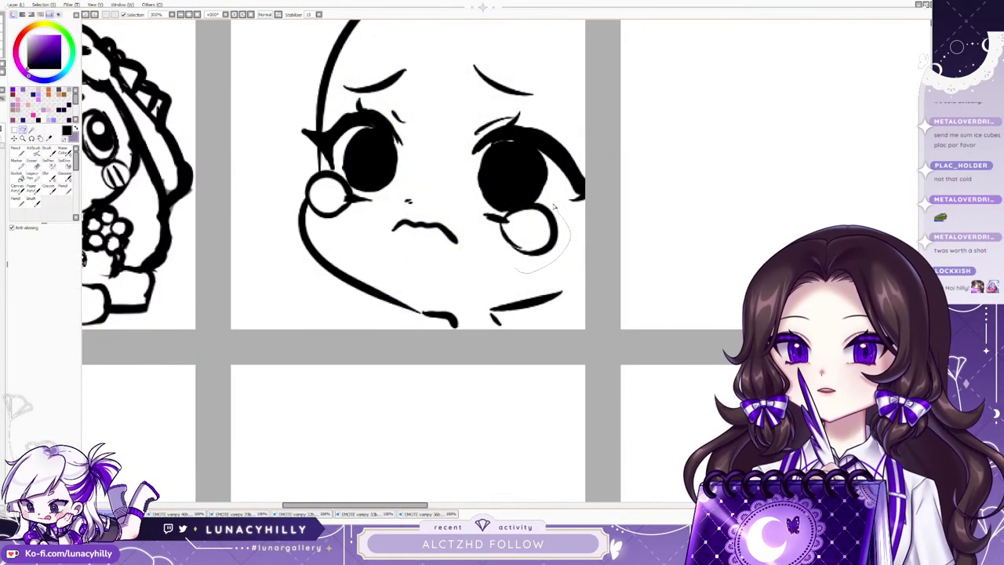
left_click_drag(513, 268, 508, 209)
key("ctrl+t")
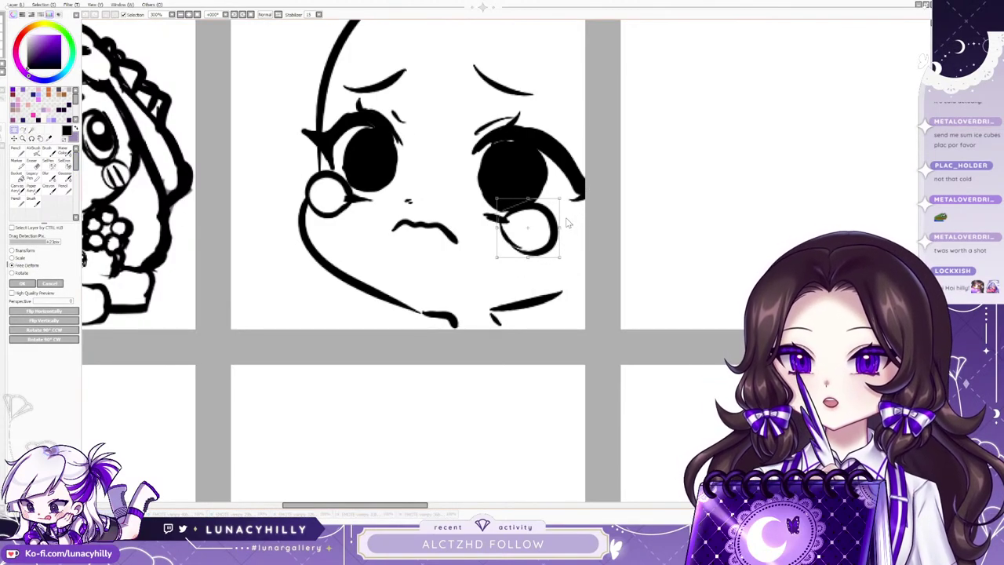
left_click_drag(559, 198, 560, 190)
left_click_drag(559, 257, 560, 252)
left_click_drag(560, 190, 549, 213)
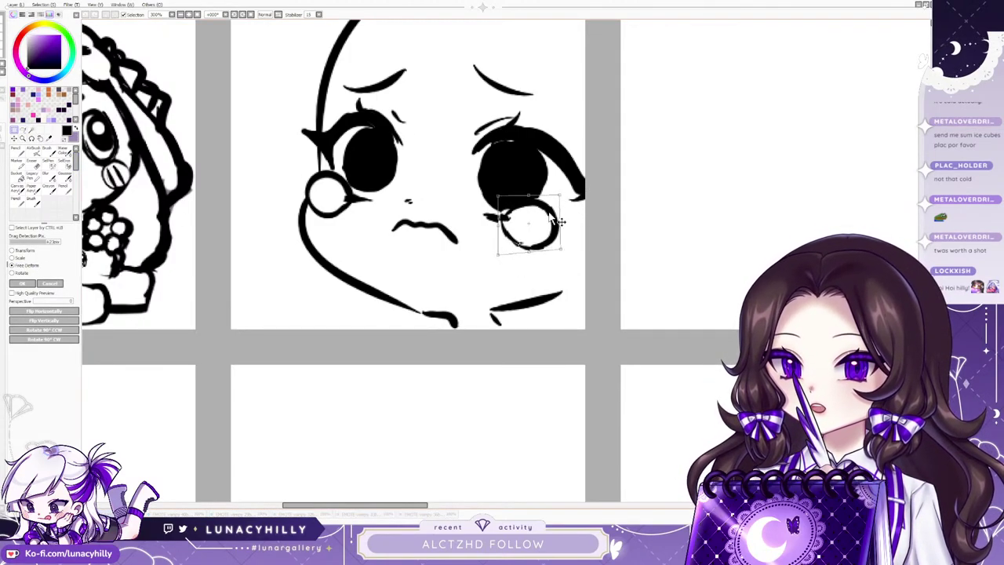
key("Return")
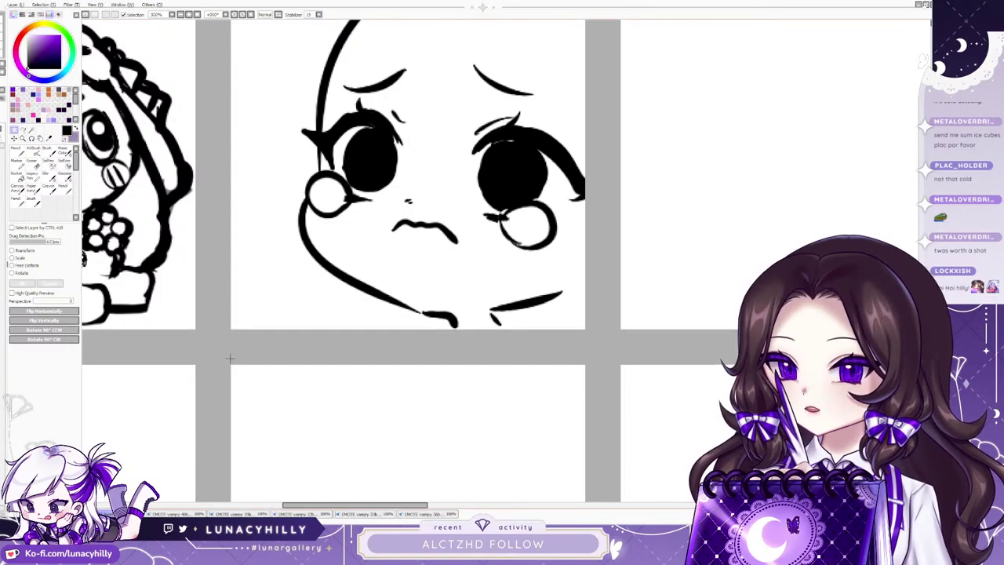
key("h")
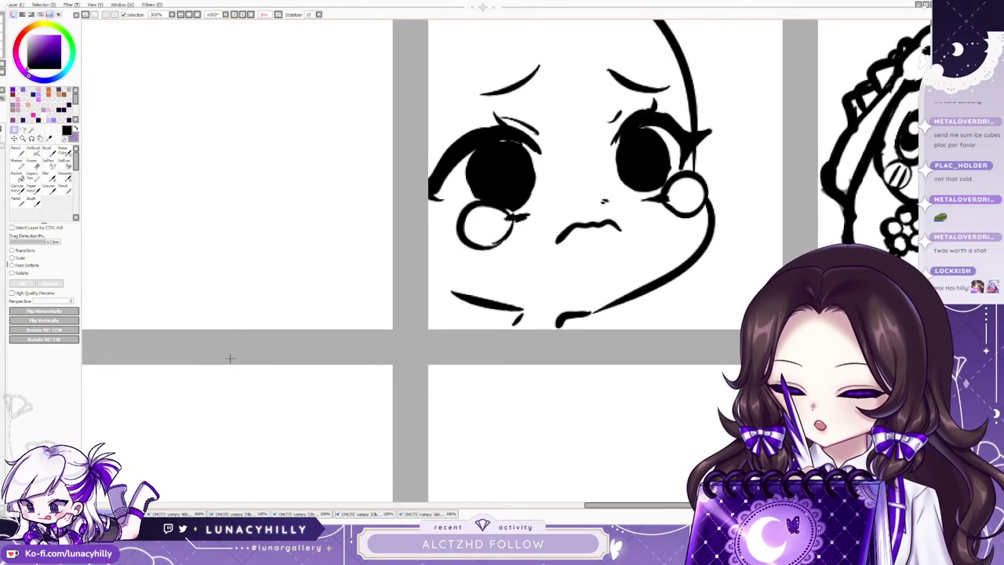
Fill in and thicken the upper lash and outer corner of the large eye at the cell's edge.
key("n")
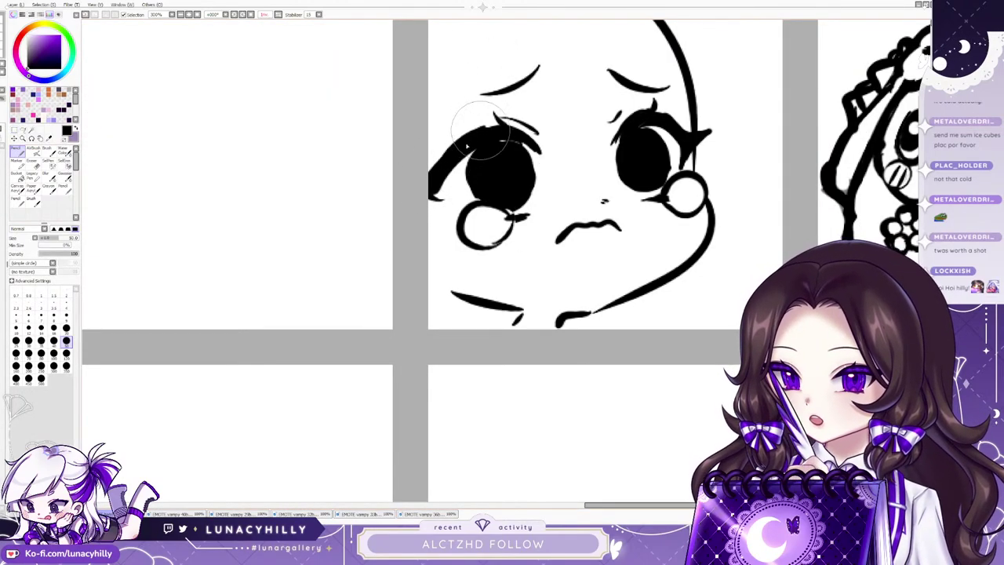
left_click_drag(476, 139, 503, 125)
mouse_move(428, 173)
left_mouse_down()
mouse_move(433, 194)
mouse_move(450, 204)
mouse_move(432, 174)
left_mouse_up()
key("e")
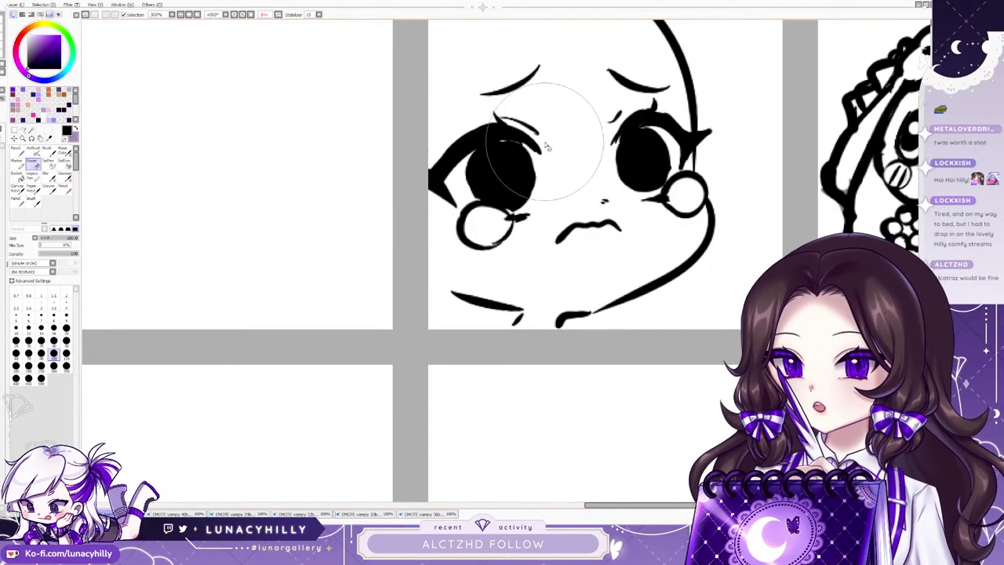
Flip the canvas view back and erase the face's wavy mouth.
key("h")
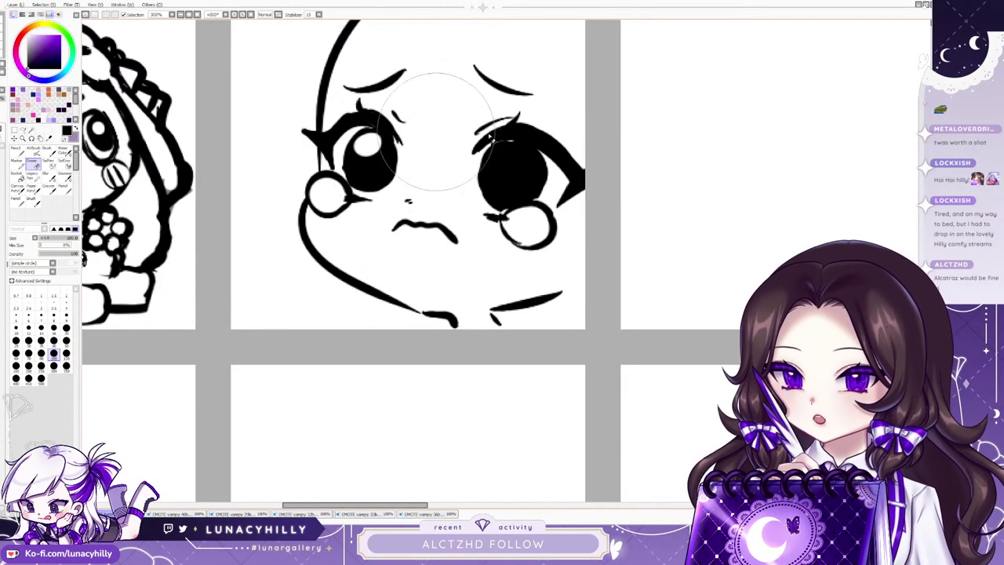
left_click_drag(408, 234, 456, 240)
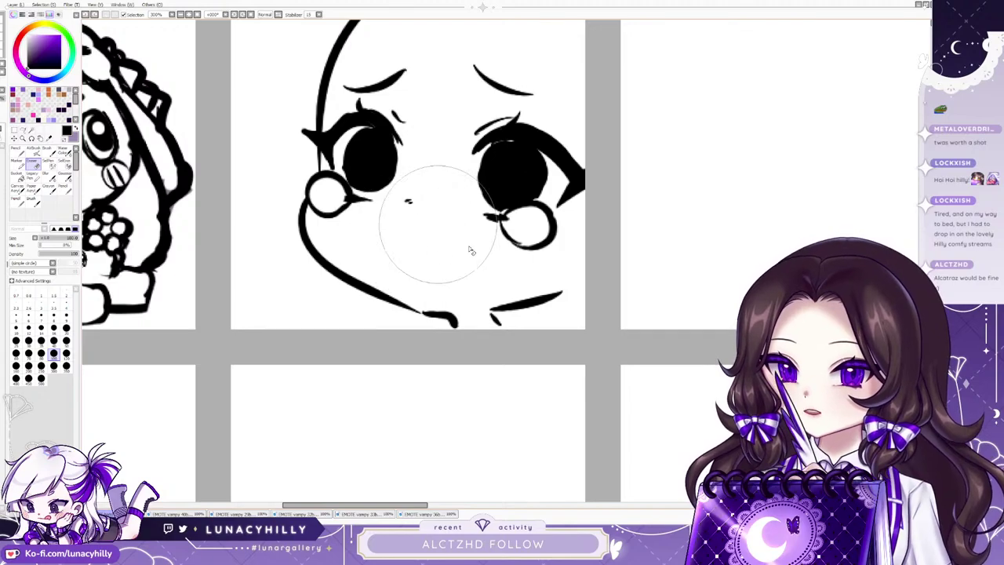
scroll(454, 289, "down", 1)
scroll(457, 293, "down", 2)
scroll(458, 292, "up", 3)
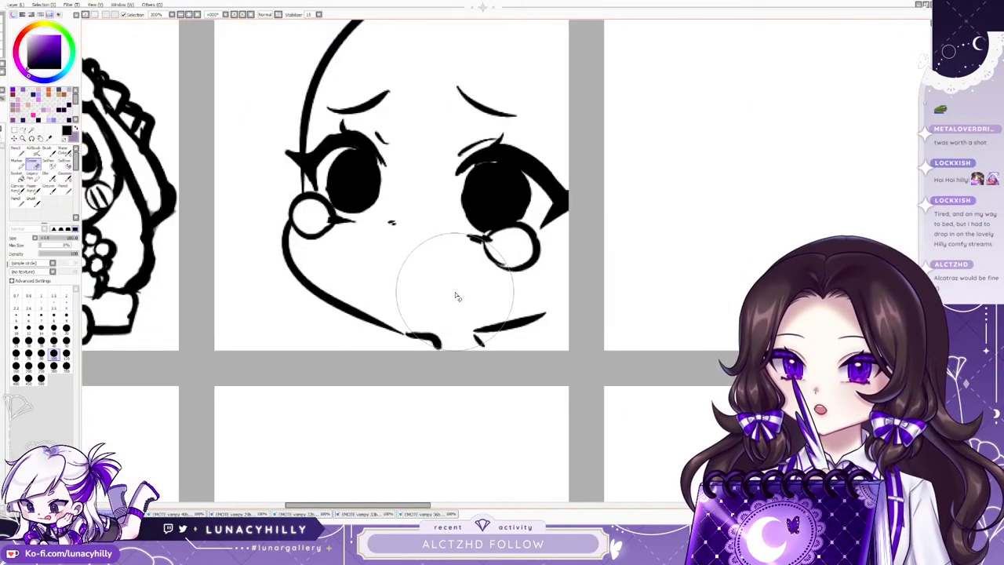
scroll(460, 291, "down", 2)
scroll(470, 274, "up", 2)
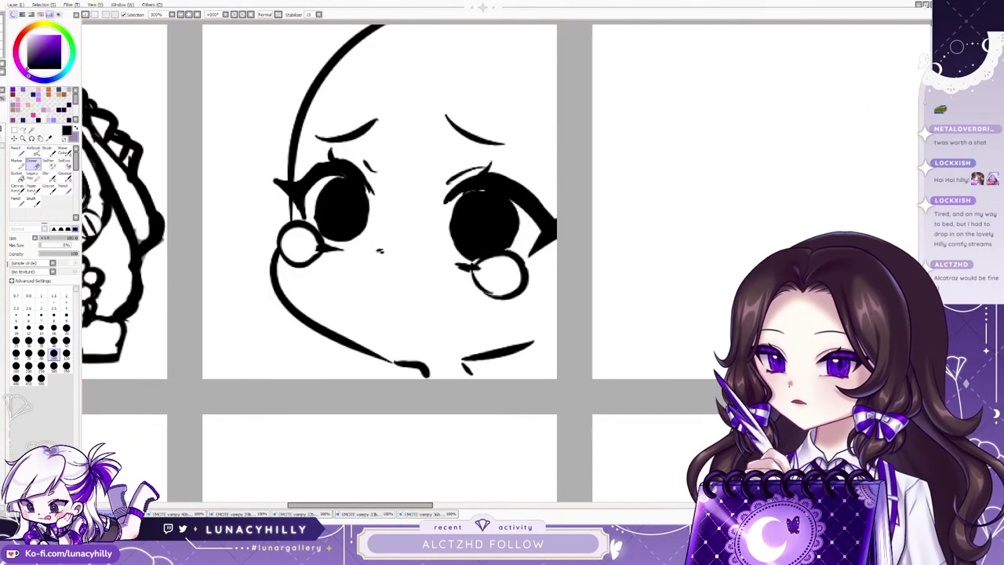
Clear the whole worried face from the cell and start a smaller contour with a forehead curve and cheek line.
key("Delete")
left_click(18, 152)
left_click_drag(385, 34, 292, 196)
mouse_move(292, 144)
left_mouse_down()
mouse_move(291, 228)
mouse_move(358, 324)
left_mouse_up()
key("ctrl+z")
left_click_drag(292, 235, 371, 317)
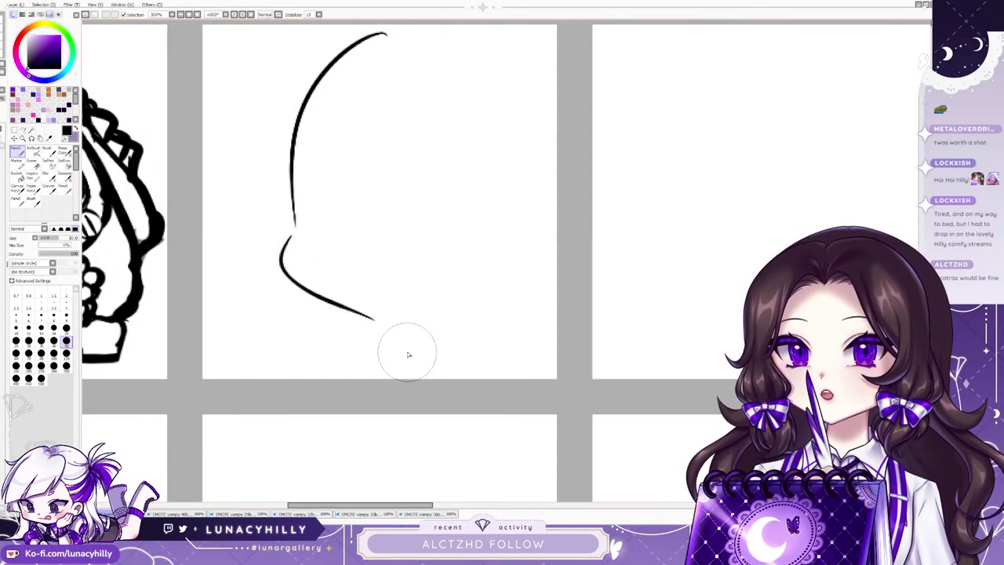
Undo the first neck strokes and cheek line, and redraw the cheek with short neck strokes and a shoulder line.
mouse_move(379, 321)
left_mouse_down()
mouse_move(394, 336)
mouse_move(395, 321)
mouse_move(431, 325)
left_mouse_up()
key("ctrl+z")
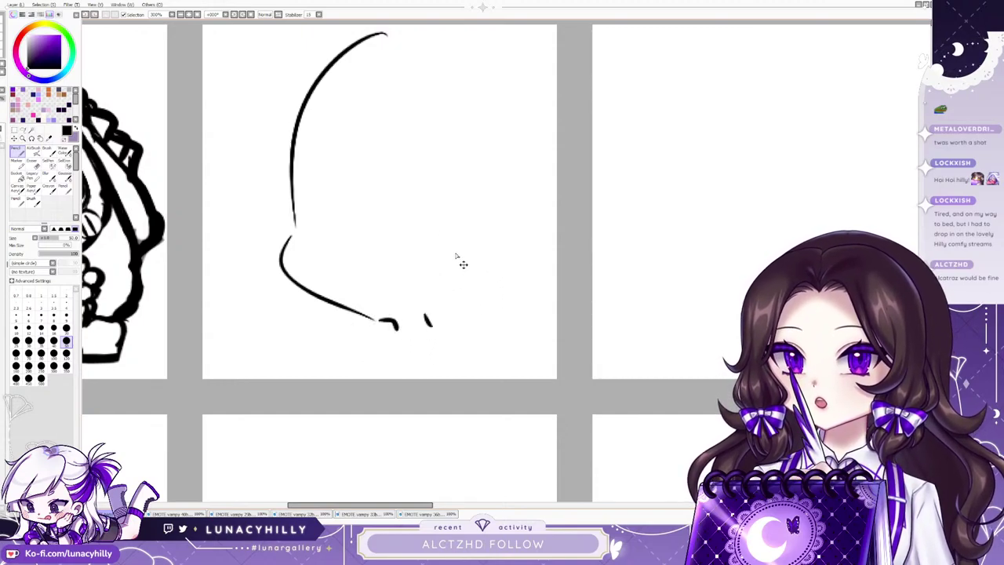
key("ctrl+z")
key("ctrl+z")
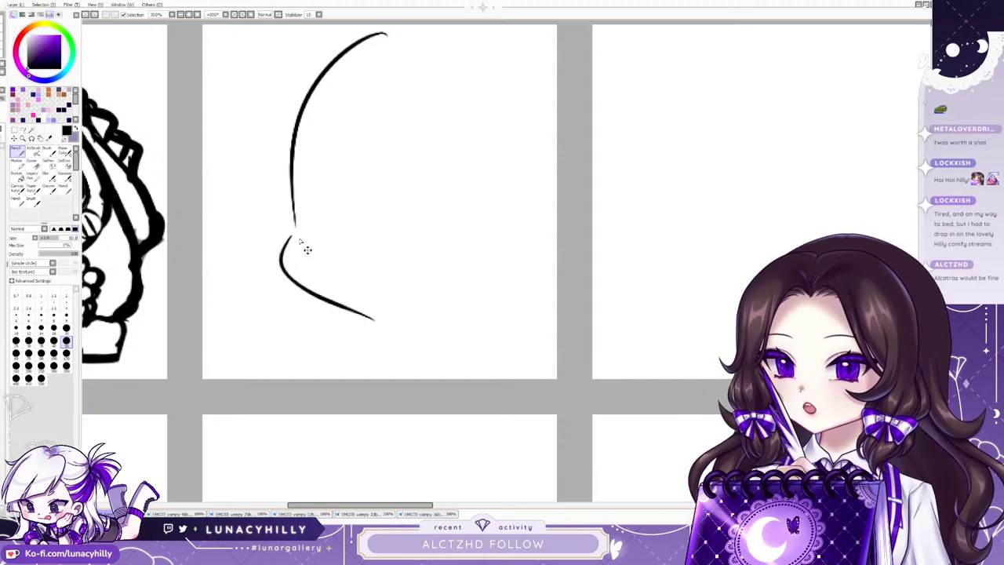
key("ctrl+z")
mouse_move(289, 235)
left_mouse_down()
mouse_move(354, 309)
mouse_move(380, 312)
mouse_move(379, 327)
mouse_move(418, 311)
mouse_move(432, 318)
mouse_move(460, 297)
left_mouse_up()
Draw a slanted worried brow and a lashed eye with a dark iris and highlights beside the contour.
left_click_drag(304, 152, 338, 136)
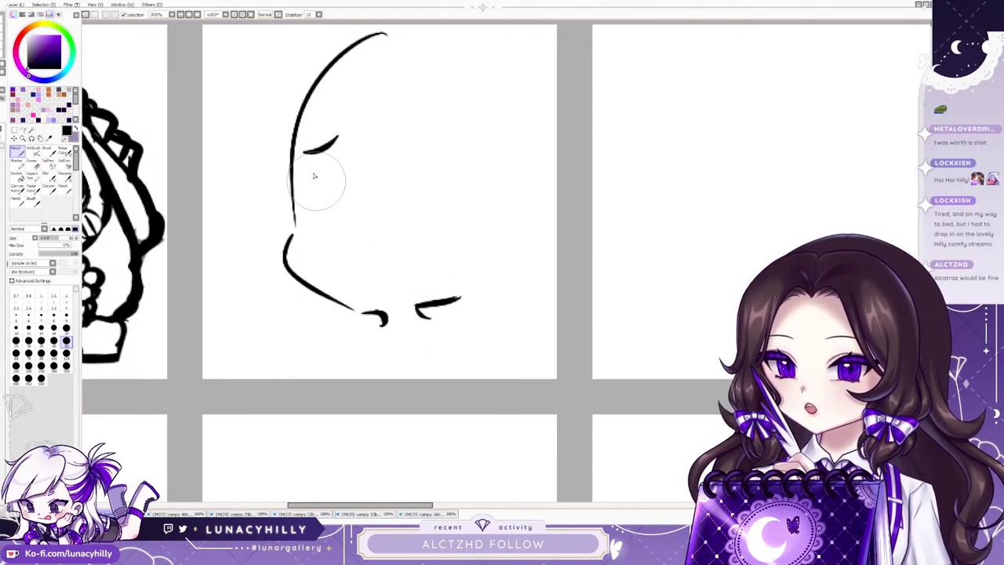
mouse_move(312, 173)
left_mouse_down()
mouse_move(330, 188)
mouse_move(312, 179)
mouse_move(283, 190)
mouse_move(297, 209)
mouse_move(316, 175)
left_mouse_up()
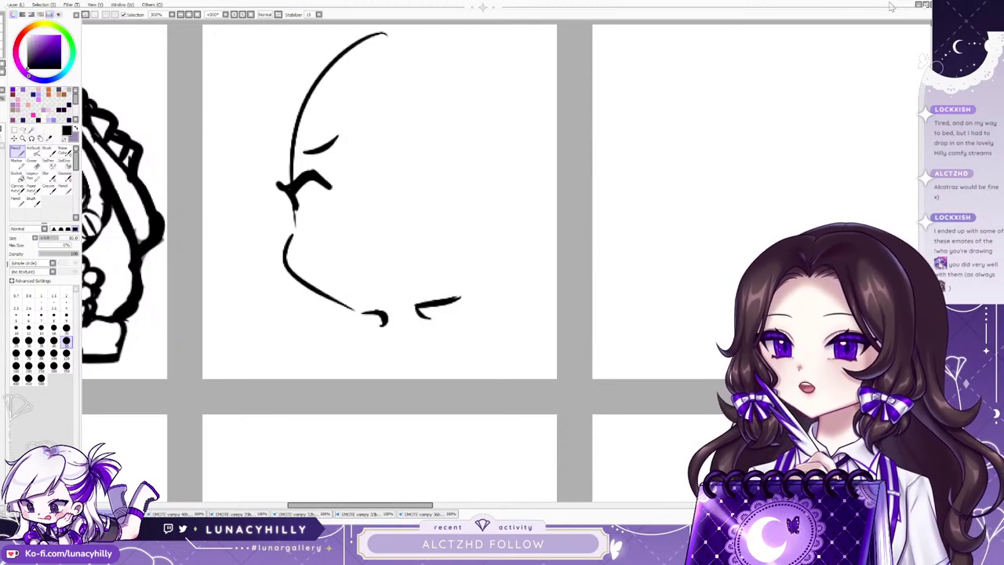
mouse_move(313, 163)
left_mouse_down()
mouse_move(336, 189)
mouse_move(316, 213)
mouse_move(317, 202)
mouse_move(323, 190)
mouse_move(324, 226)
mouse_move(322, 200)
left_mouse_up()
key("e")
left_click(323, 210)
Add a short lower lash stroke, a dot nose and a small frowning mouth to the smaller face.
left_click(18, 154)
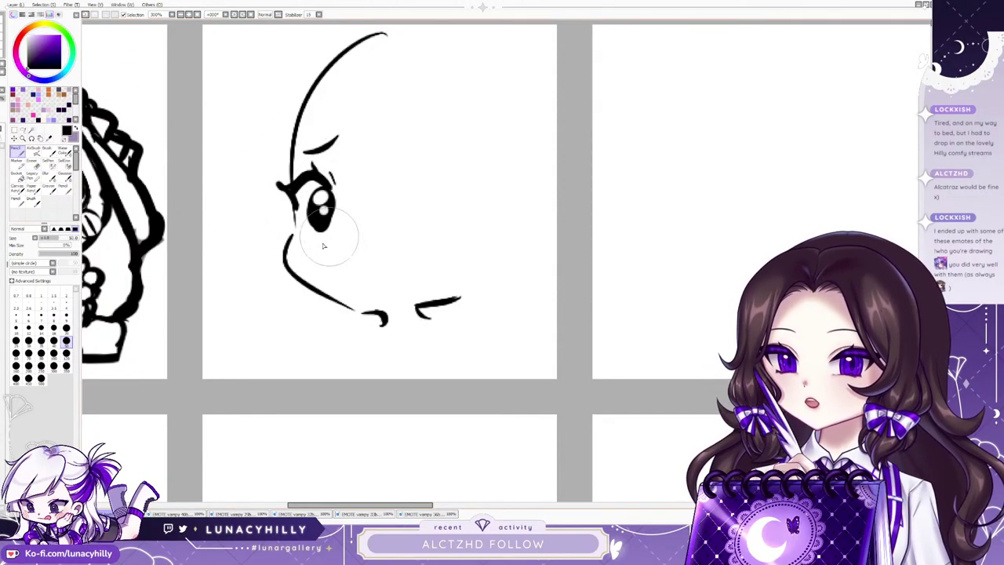
mouse_move(311, 237)
left_mouse_down()
mouse_move(343, 233)
mouse_move(339, 253)
mouse_move(362, 260)
left_mouse_up()
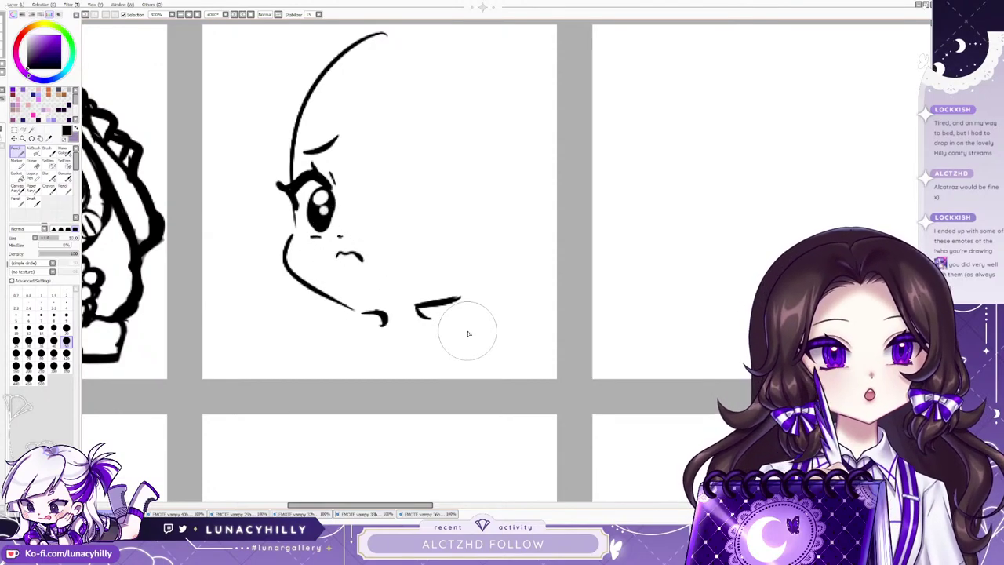
scroll(468, 333, "down", 2)
scroll(426, 336, "up", 1)
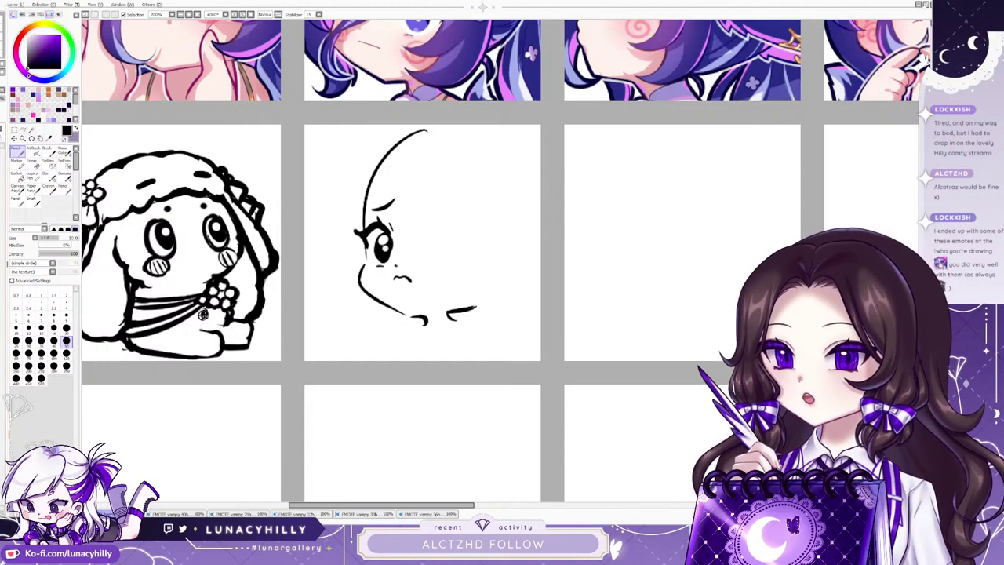
Clear the smaller face from the cell beside the floppy-eared animal.
key("Delete")
mouse_move(402, 146)
left_mouse_down()
mouse_move(367, 166)
mouse_move(362, 198)
mouse_move(378, 221)
mouse_move(356, 237)
mouse_move(444, 234)
left_mouse_up()
key("Delete")
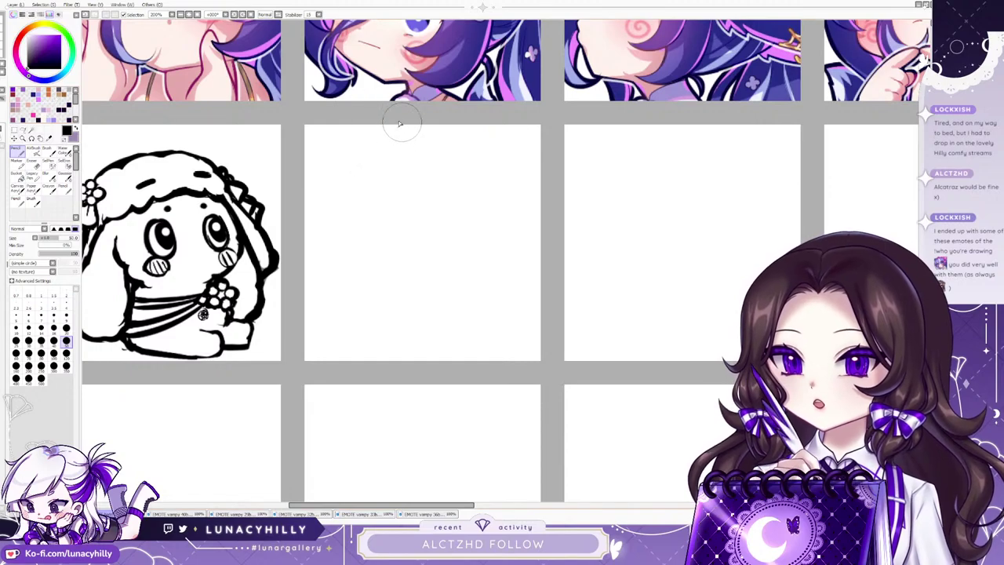
Draw a larger face contour from the cell's top edge down to the cheek, with a chin line below.
mouse_move(399, 123)
left_mouse_down()
mouse_move(341, 283)
mouse_move(407, 359)
left_mouse_up()
key("ctrl+z")
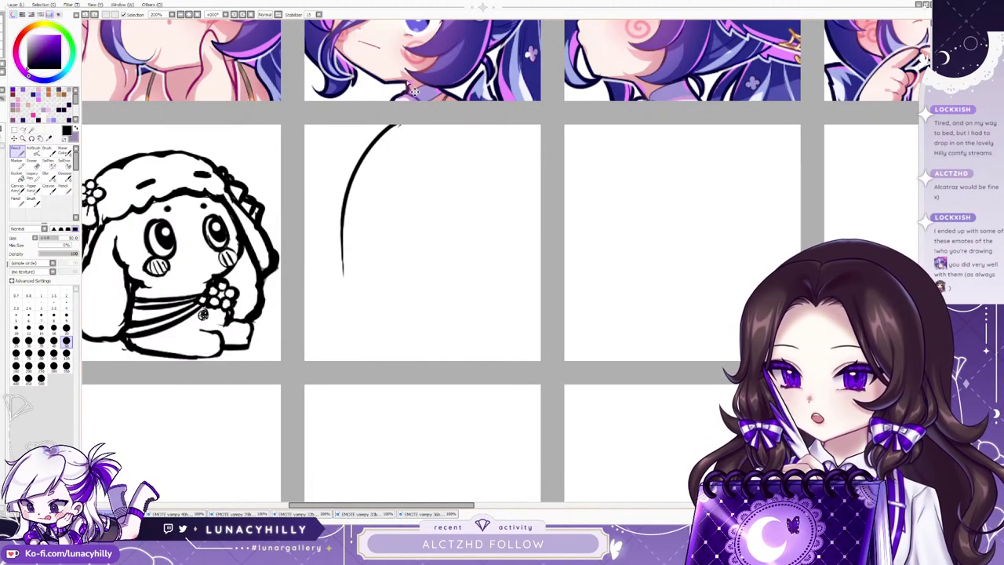
key("ctrl+z")
mouse_move(392, 125)
left_mouse_down()
mouse_move(341, 283)
mouse_move(341, 272)
mouse_move(403, 332)
left_mouse_up()
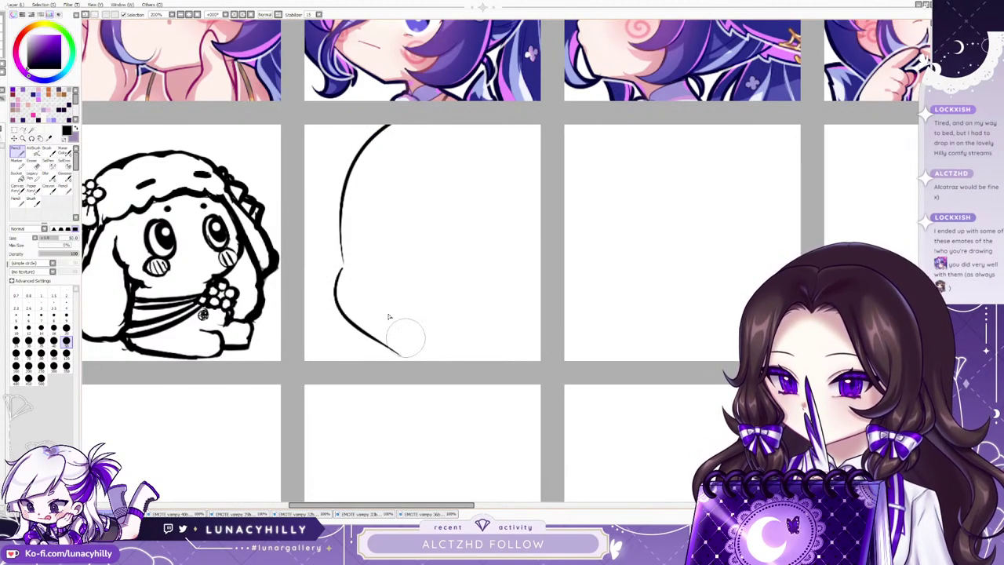
key("ctrl+z")
mouse_move(339, 269)
left_mouse_down()
mouse_move(354, 319)
mouse_move(425, 352)
mouse_move(502, 340)
left_mouse_up()
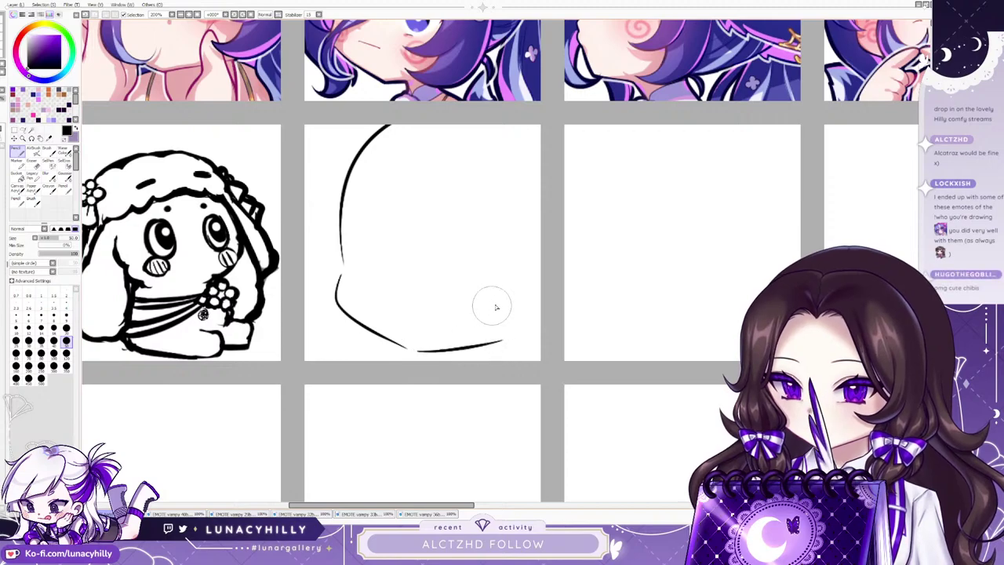
Redraw the face contour with a rounded cheek and a wide chin curve running to the cell's lower right corner.
scroll(485, 340, "down", 2)
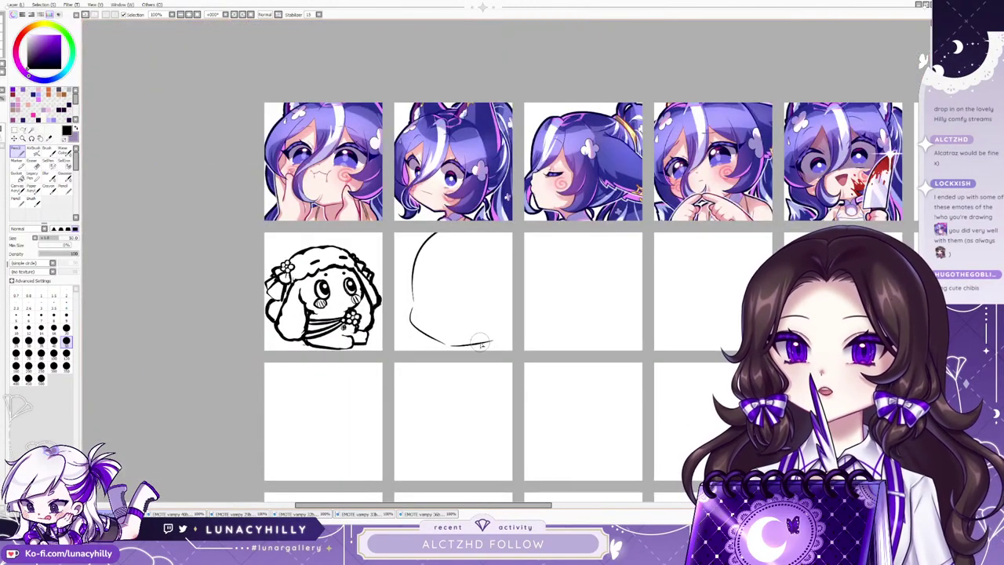
scroll(475, 347, "up", 2)
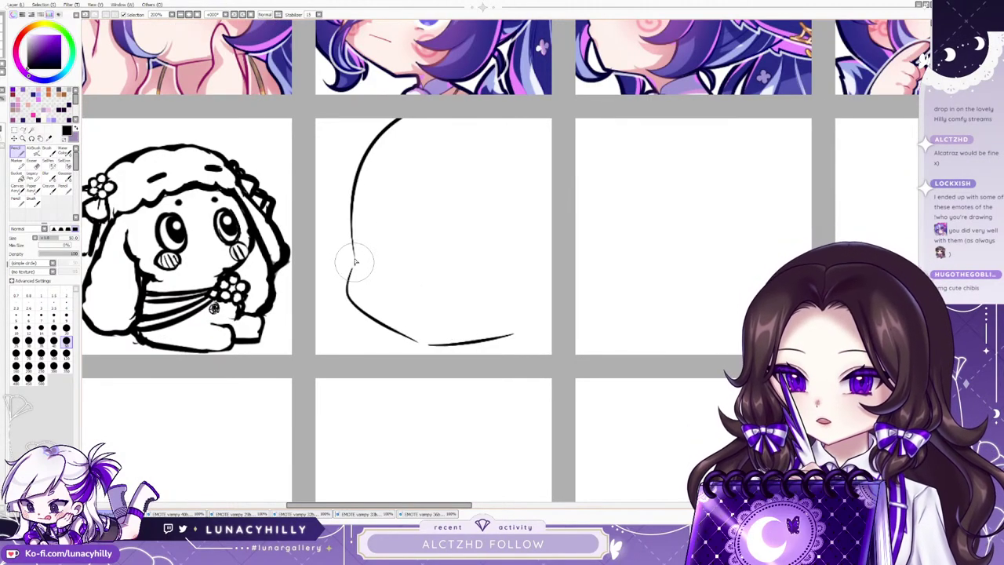
mouse_move(350, 263)
left_mouse_down()
mouse_move(405, 336)
mouse_move(511, 337)
left_mouse_up()
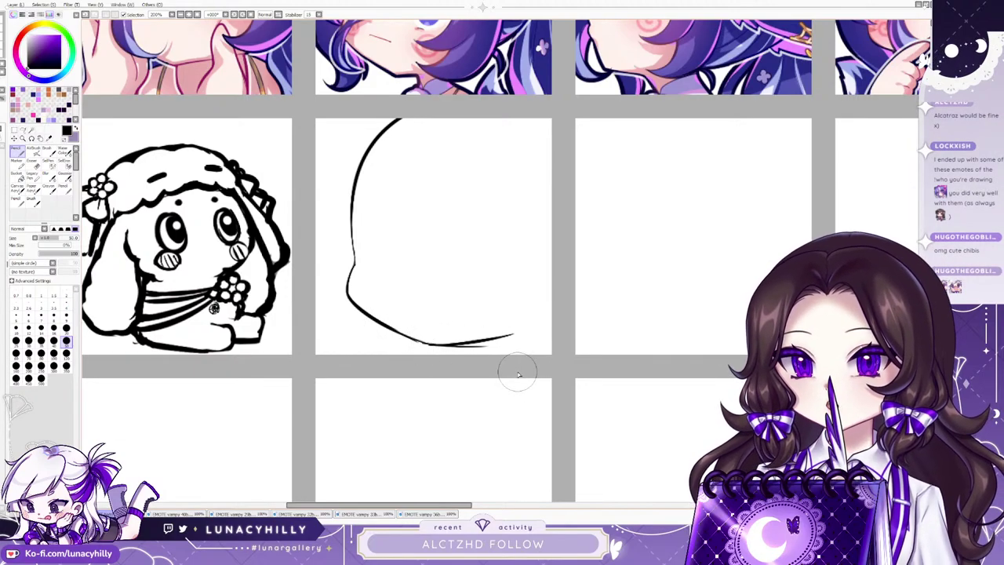
key("ctrl+z")
mouse_move(410, 110)
left_mouse_down()
mouse_move(365, 284)
mouse_move(360, 275)
mouse_move(355, 284)
mouse_move(443, 353)
mouse_move(449, 344)
mouse_move(443, 352)
mouse_move(500, 345)
mouse_move(541, 333)
left_mouse_up()
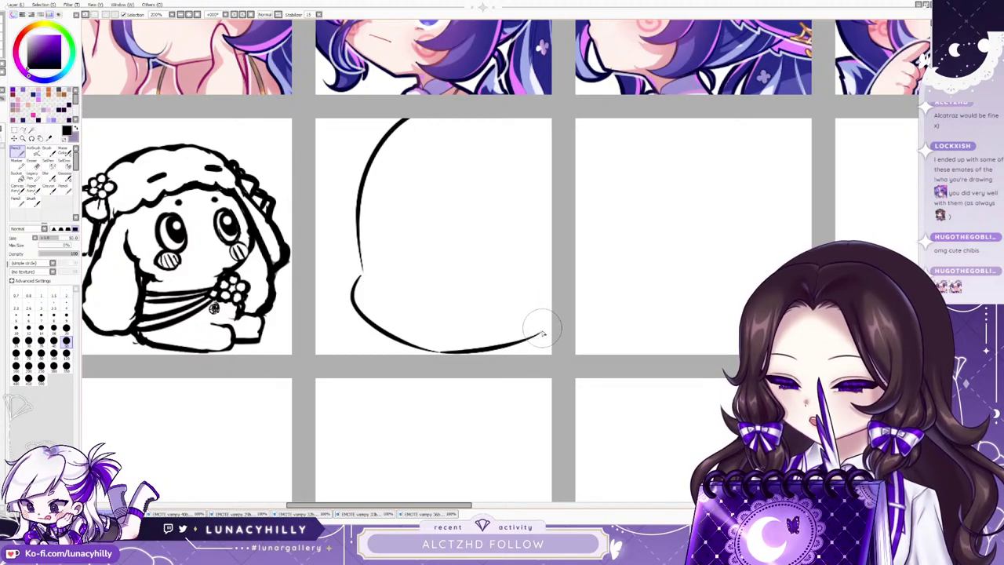
key("ctrl+z")
left_click_drag(432, 347, 549, 325)
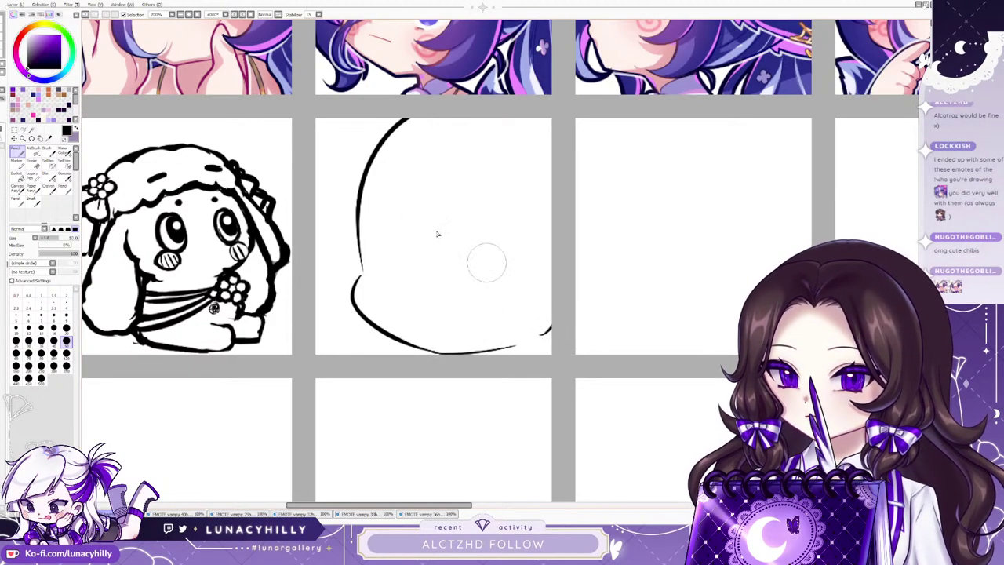
Draw the left worried brow, the upper lash with an outer spike, and a solid dark iris beneath it.
left_click_drag(372, 196, 412, 180)
mouse_move(385, 214)
left_mouse_down()
mouse_move(356, 233)
mouse_move(368, 254)
mouse_move(362, 247)
mouse_move(402, 224)
mouse_move(380, 252)
mouse_move(398, 242)
mouse_move(403, 255)
mouse_move(392, 239)
mouse_move(400, 275)
left_mouse_up()
key("ctrl+z")
mouse_move(392, 235)
left_mouse_down()
mouse_move(380, 271)
mouse_move(400, 265)
mouse_move(384, 251)
mouse_move(407, 265)
left_mouse_up()
Draw the right slanted brow and a thick upper lash reaching the cell's edge, and fill a solid dark iris.
left_click_drag(475, 177, 532, 201)
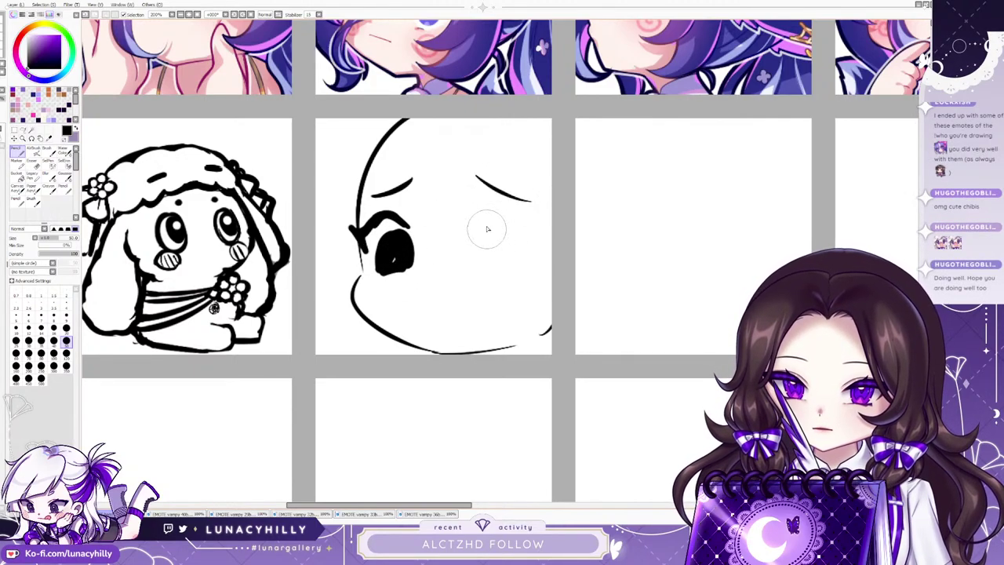
mouse_move(475, 229)
left_mouse_down()
mouse_move(522, 243)
mouse_move(526, 232)
mouse_move(499, 222)
mouse_move(549, 253)
left_mouse_up()
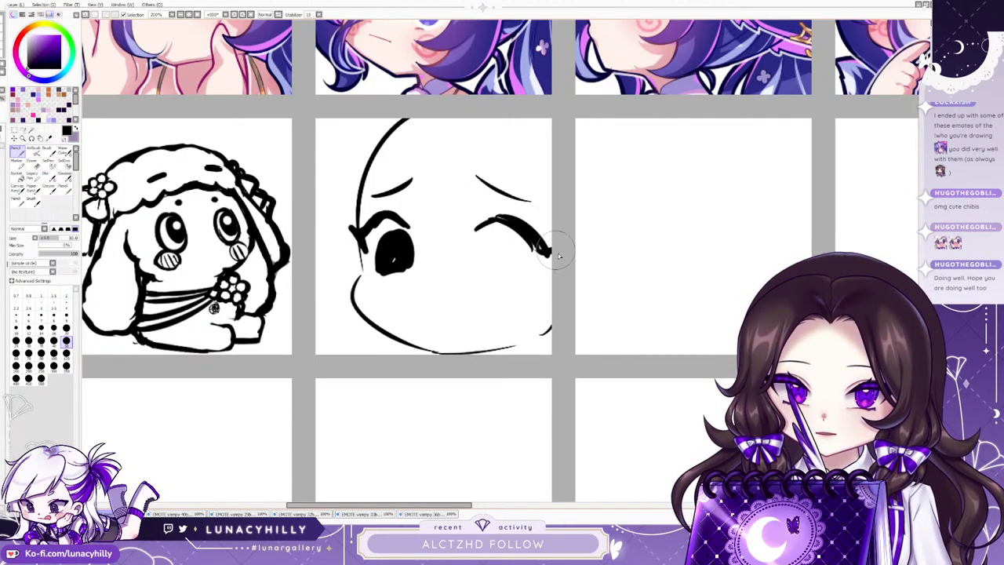
mouse_move(477, 247)
left_mouse_down()
mouse_move(505, 246)
mouse_move(483, 247)
mouse_move(490, 243)
mouse_move(482, 274)
mouse_move(481, 252)
mouse_move(510, 272)
left_mouse_up()
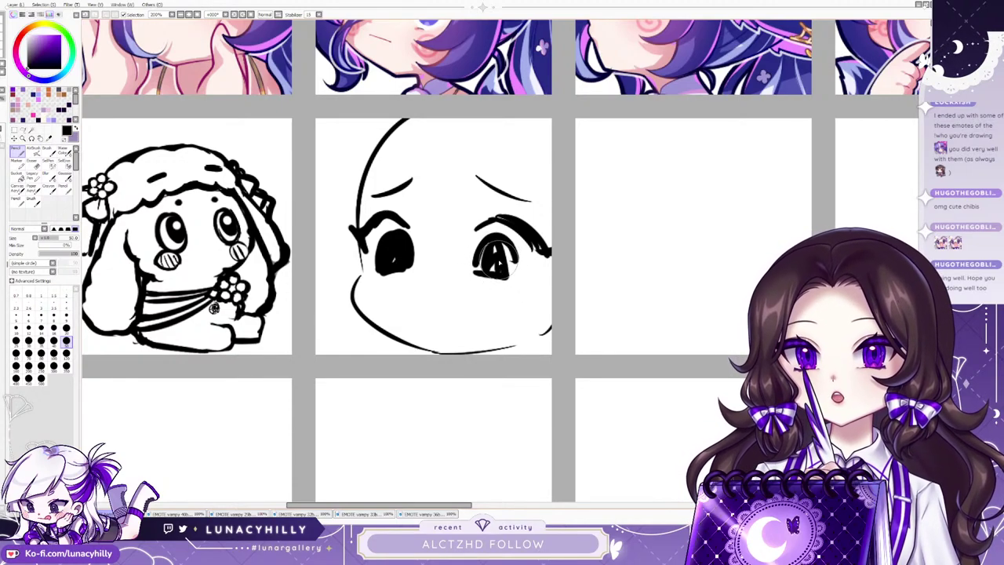
mouse_move(470, 235)
left_mouse_down()
mouse_move(493, 264)
mouse_move(480, 248)
mouse_move(518, 267)
mouse_move(479, 256)
mouse_move(476, 266)
mouse_move(504, 255)
mouse_move(505, 239)
mouse_move(510, 271)
left_mouse_up()
Add lash spikes and short inner strokes to the upper lids and extend the right eye's outer lash.
left_click_drag(400, 212, 410, 220)
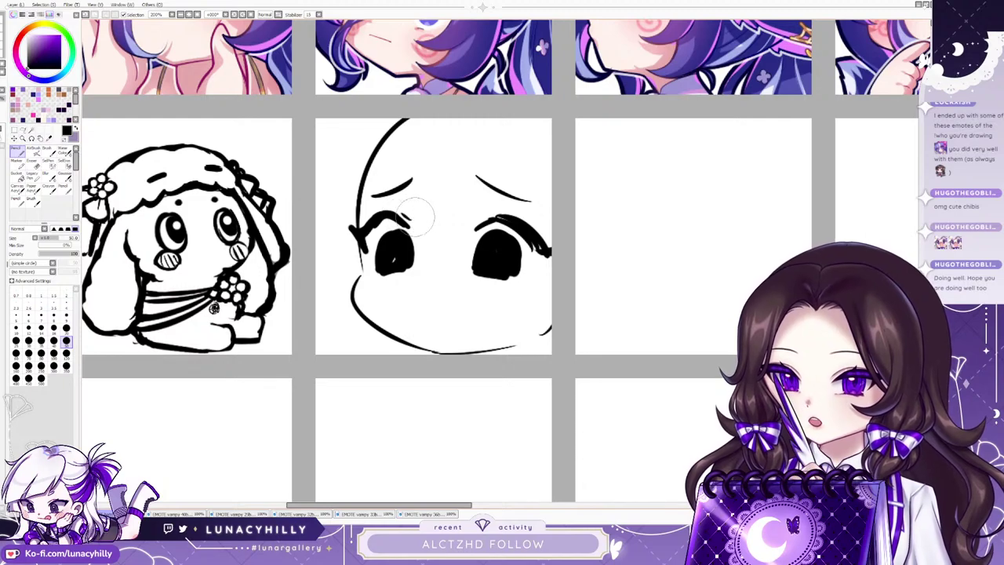
left_click_drag(473, 225, 502, 212)
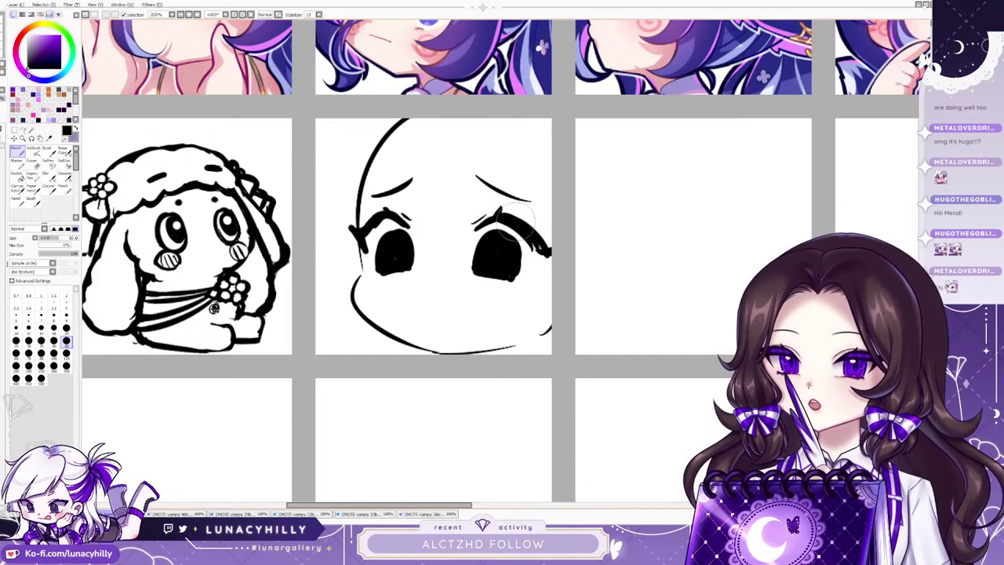
left_click_drag(551, 254, 541, 257)
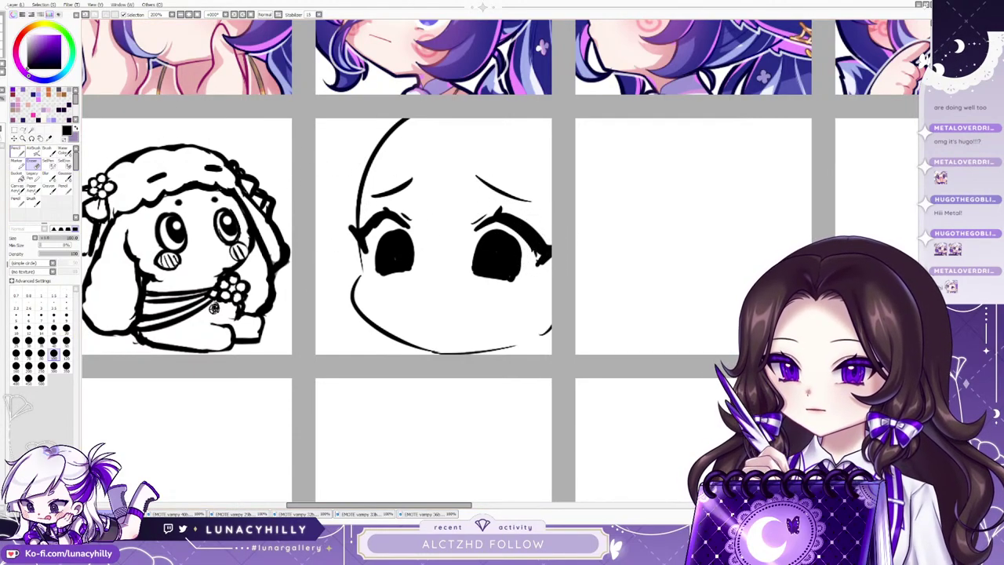
Draw a round outline under each eye's outer corner, a dot nose and a small wavy mouth.
left_click(16, 150)
left_click(66, 340)
mouse_move(374, 264)
left_mouse_down()
mouse_move(354, 276)
mouse_move(376, 267)
left_mouse_up()
mouse_move(496, 282)
left_mouse_down()
mouse_move(530, 290)
mouse_move(521, 269)
left_mouse_up()
left_click_drag(426, 269, 454, 285)
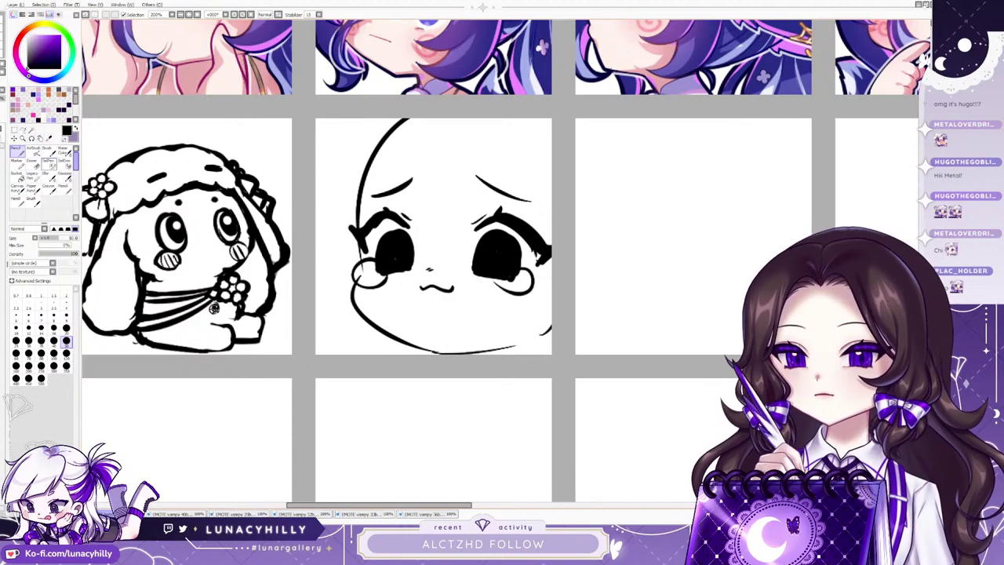
Erase the right brow, redraw it slightly higher and closer to the face's centre, and trim its edges.
left_click(33, 163)
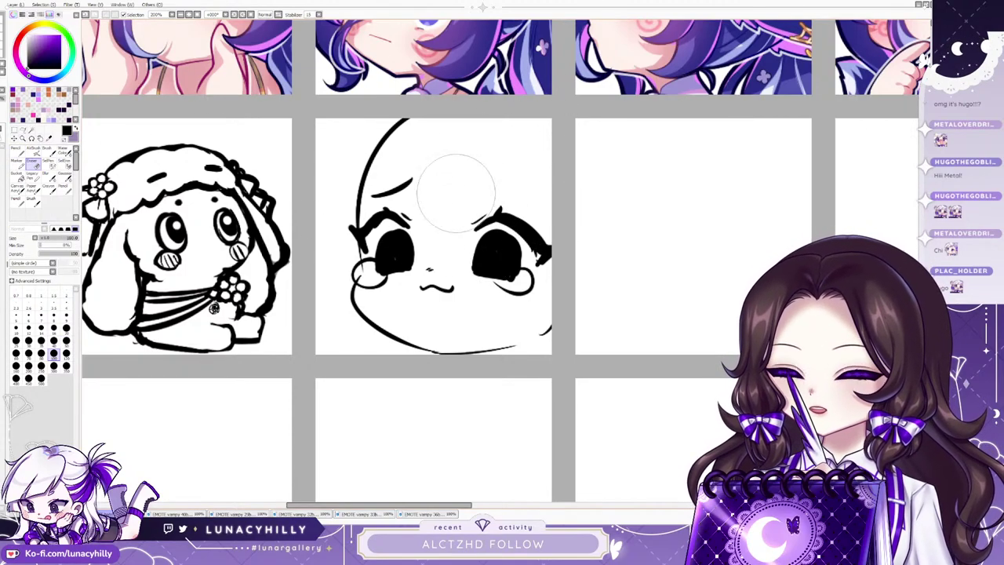
left_click(16, 153)
left_click_drag(468, 170, 519, 195)
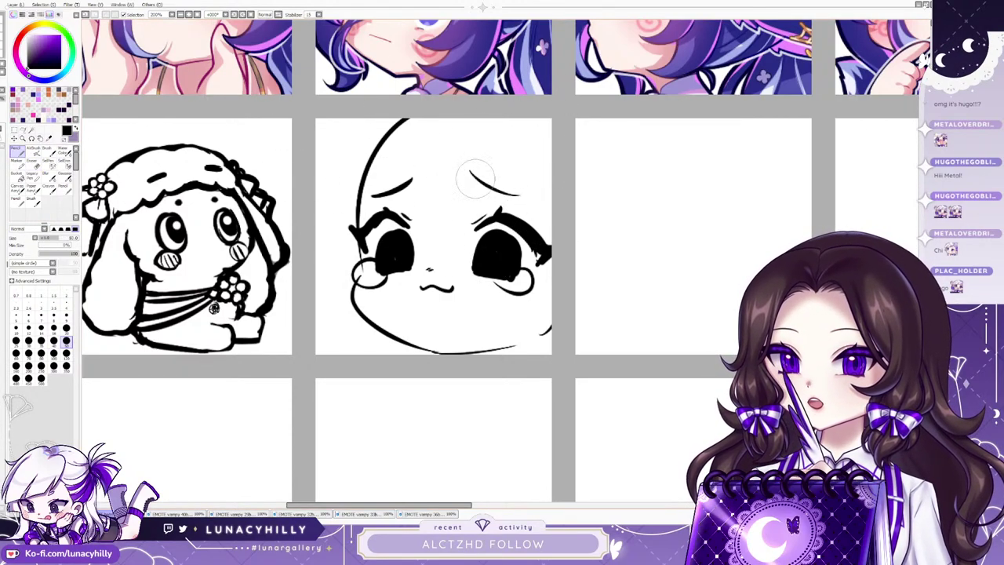
left_click(33, 164)
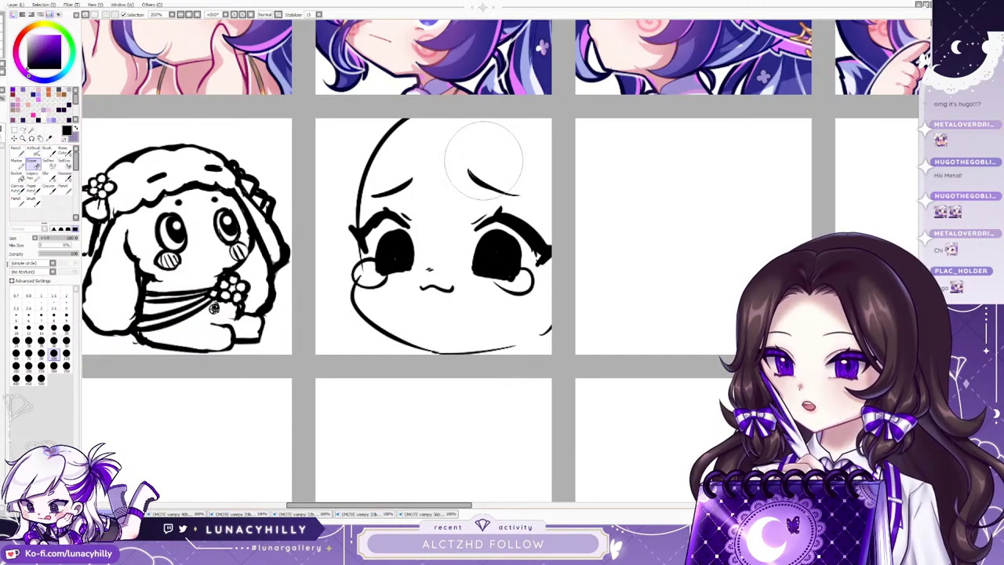
left_click_drag(484, 161, 521, 196)
left_click(15, 154)
Erase the wavy mouth and complete the round outline under each eye.
left_click(34, 165)
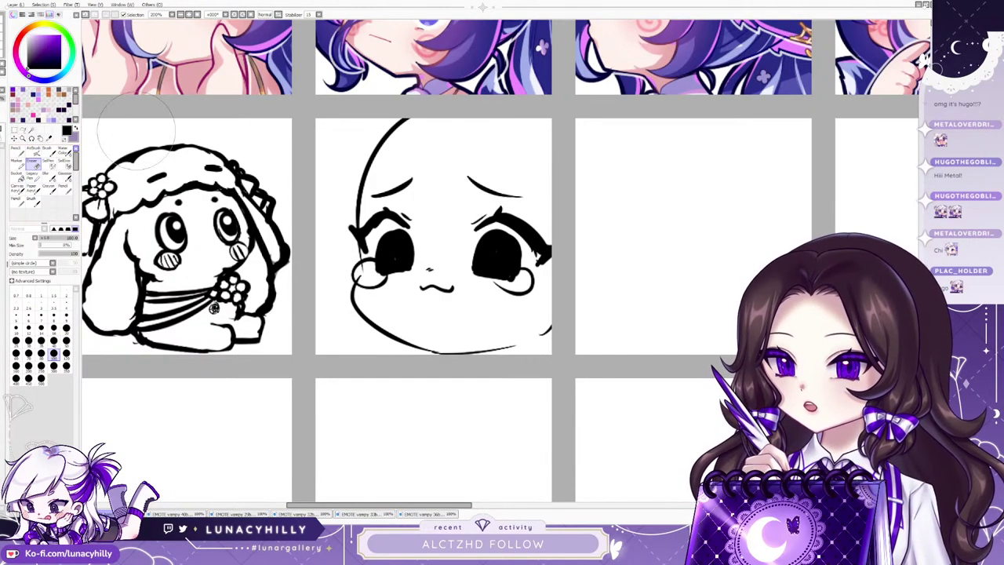
mouse_move(429, 287)
left_mouse_down()
mouse_move(421, 290)
mouse_move(452, 298)
left_mouse_up()
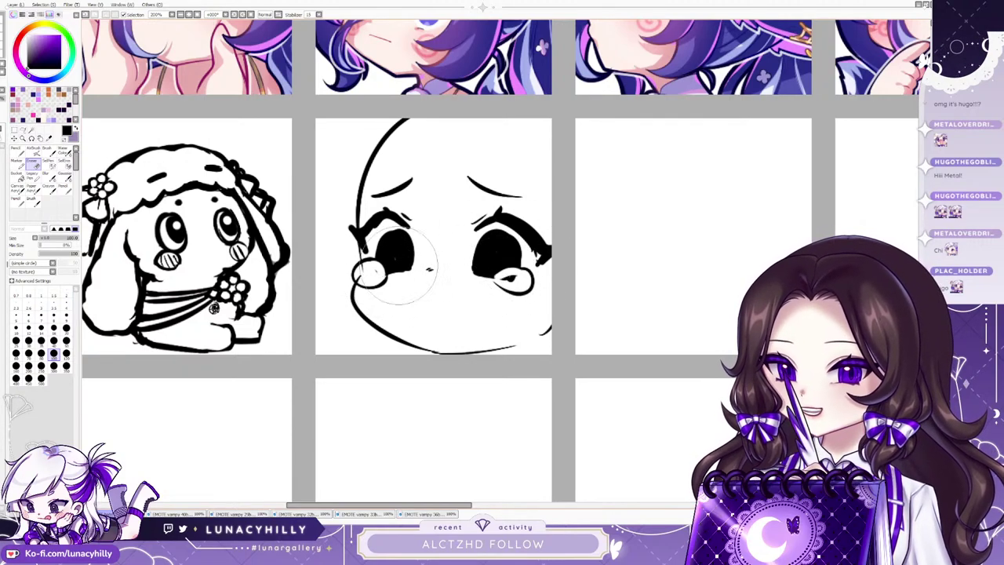
Thicken the upper lid line of the right eye around its inner lash strokes.
left_click(17, 152)
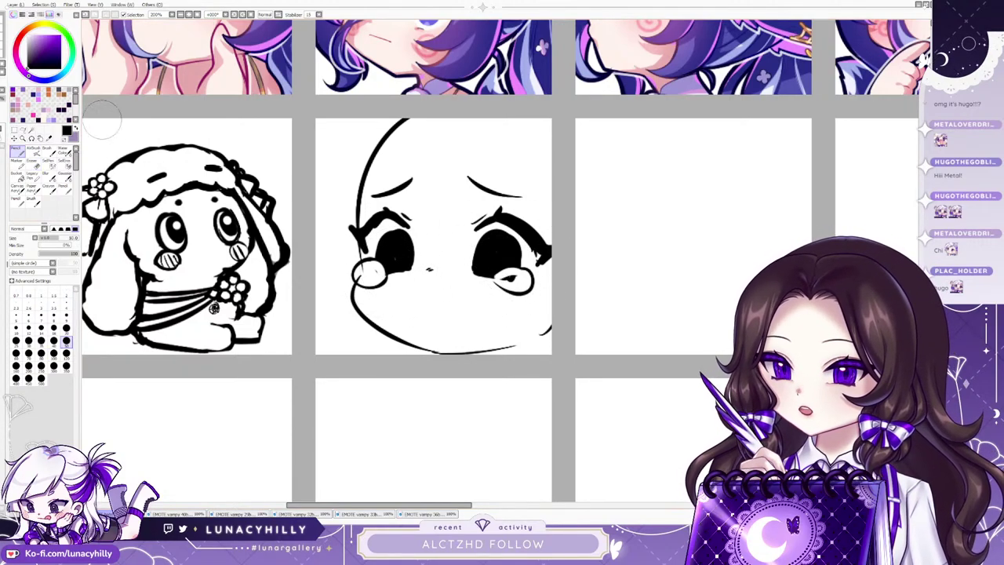
left_click_drag(474, 230, 503, 212)
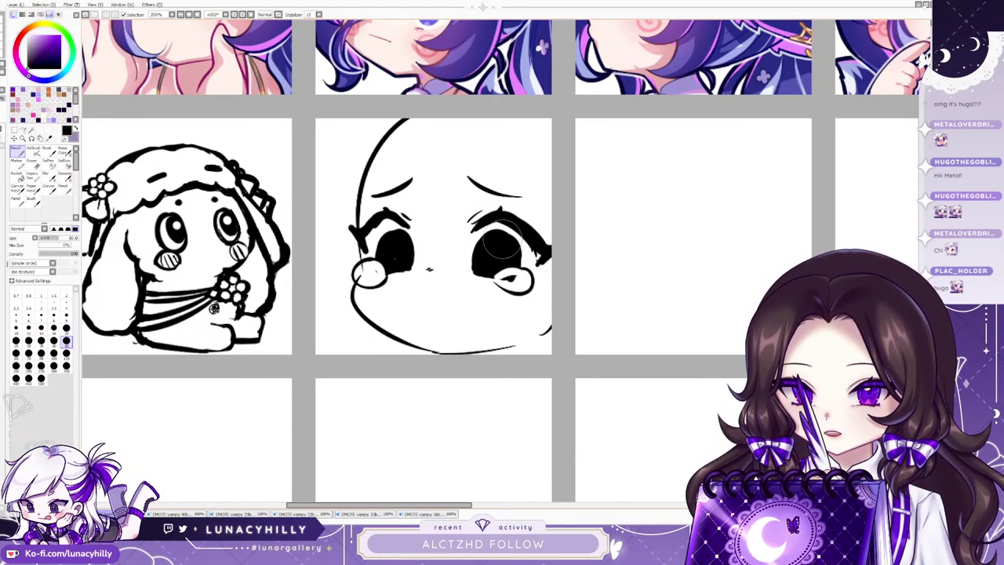
Try erasing a round highlight into the upper part of each dark iris, and undo both highlights.
key("e")
left_click(396, 244)
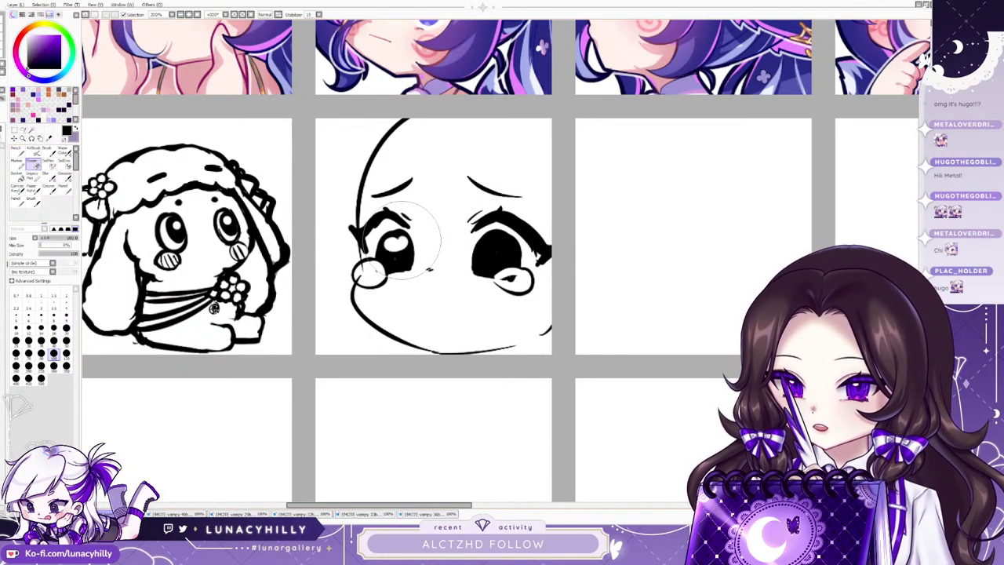
left_click(496, 246)
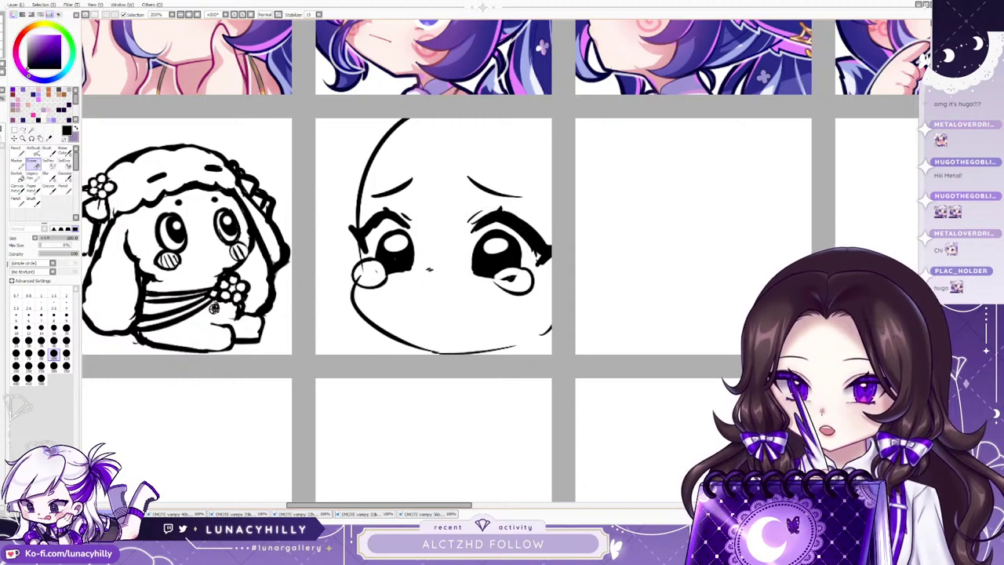
key("ctrl+z")
key("ctrl+z")
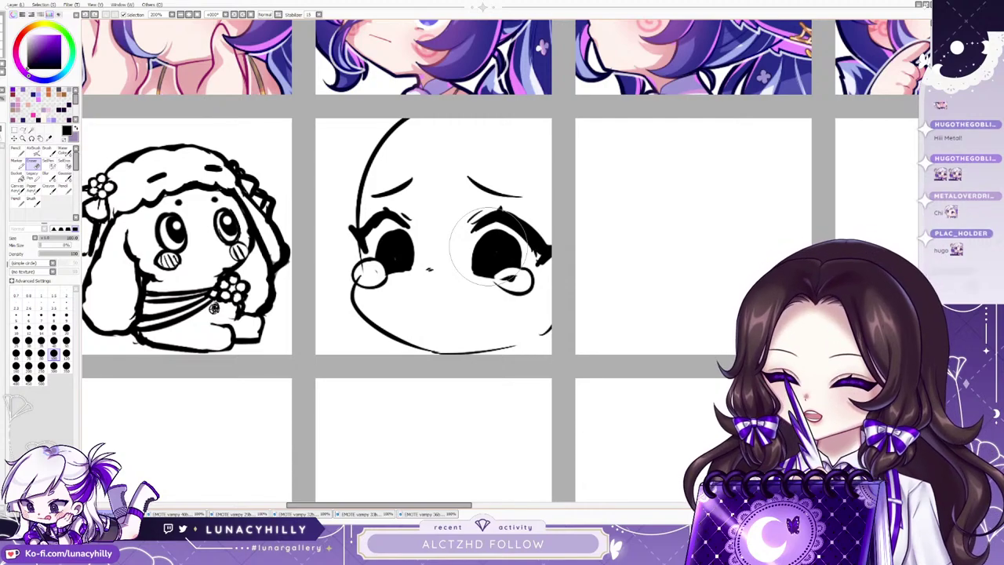
Lasso the right eye's upper lid and lashes, rotate them slightly, nudge them into place and deselect.
key("h")
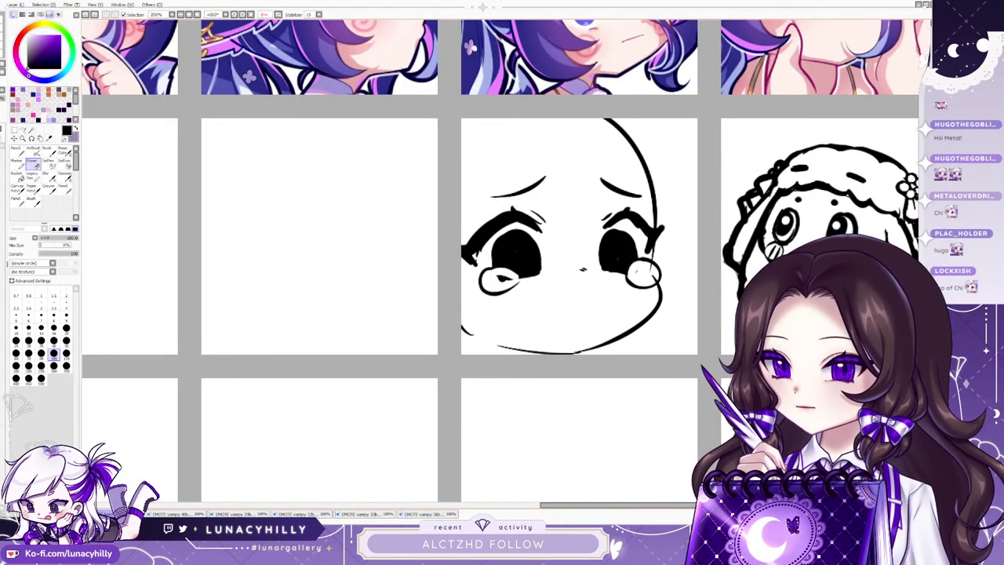
left_click(22, 130)
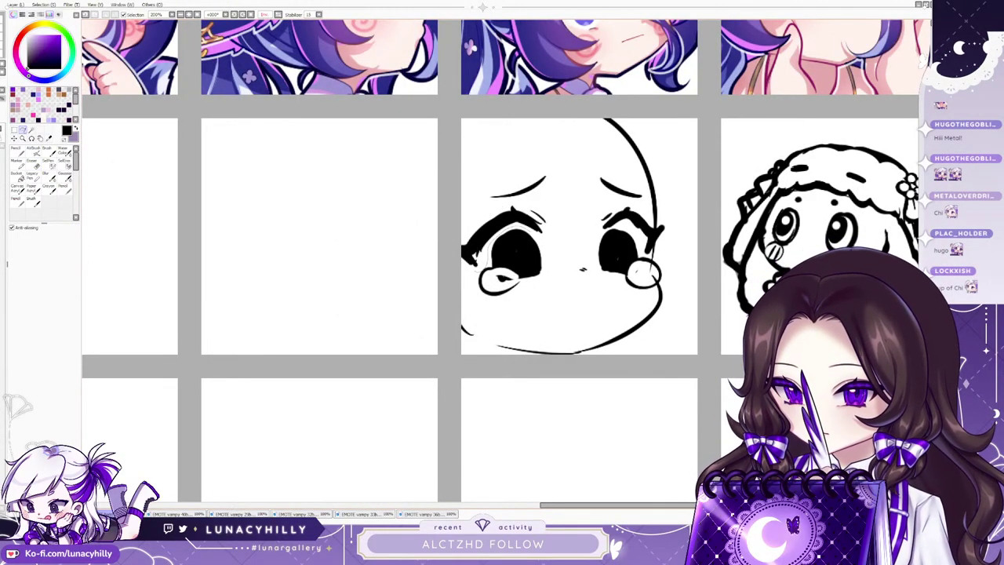
key("h")
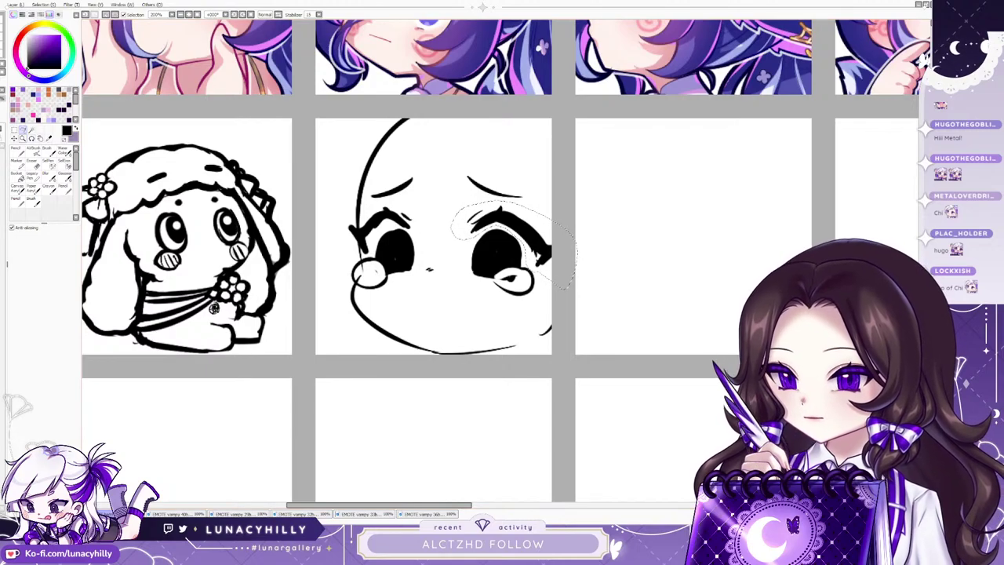
key("ctrl+t")
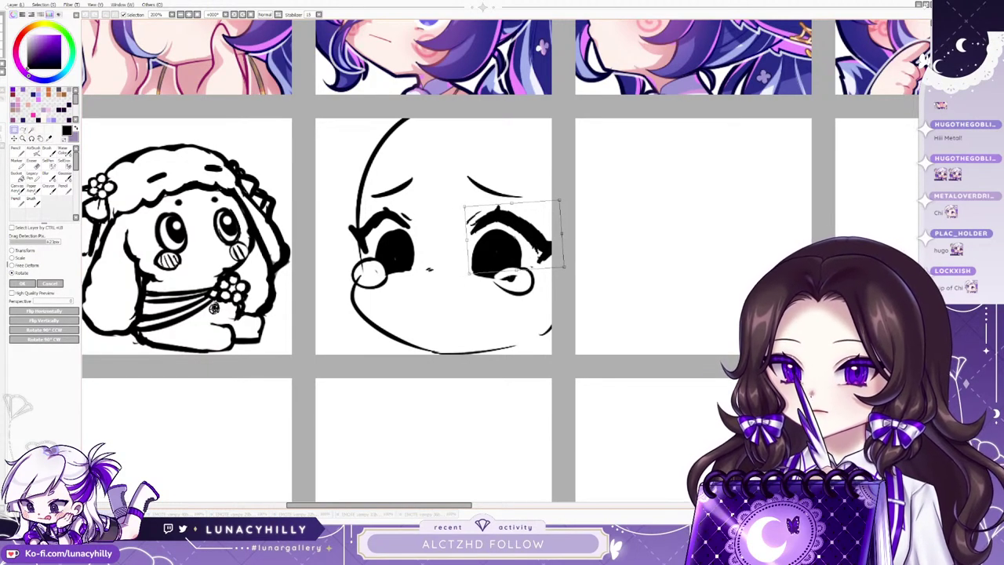
key("Up")
key("Return")
key("ctrl+d")
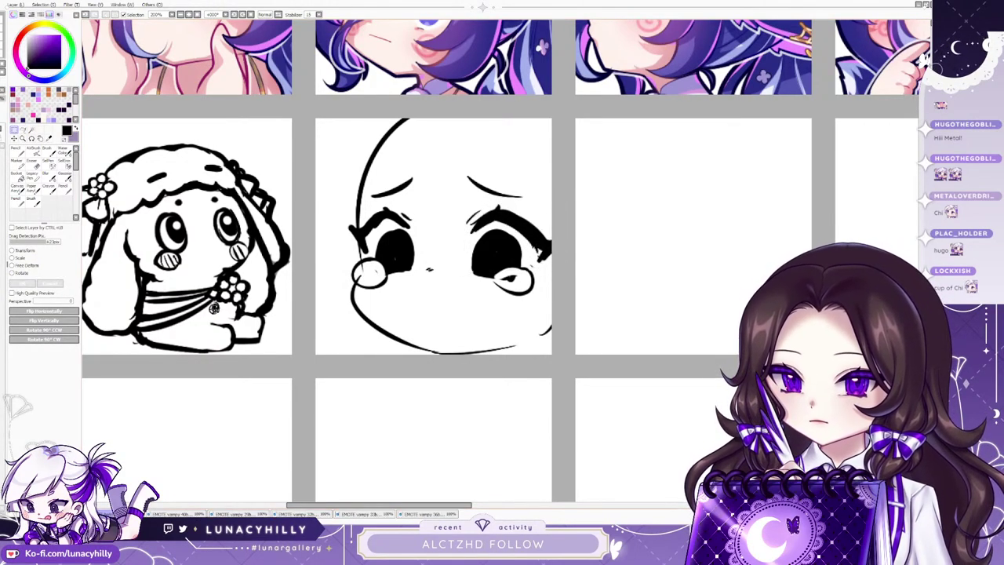
Draw a small wavy mouth below the dot nose and fill out the right iris's inner edge.
key("n")
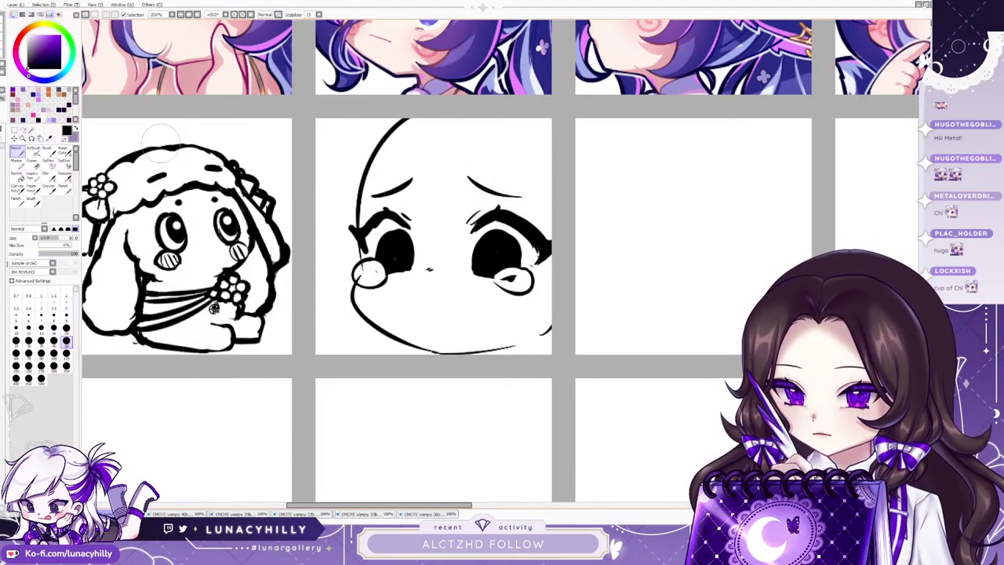
left_click(429, 269)
left_click_drag(422, 288, 452, 287)
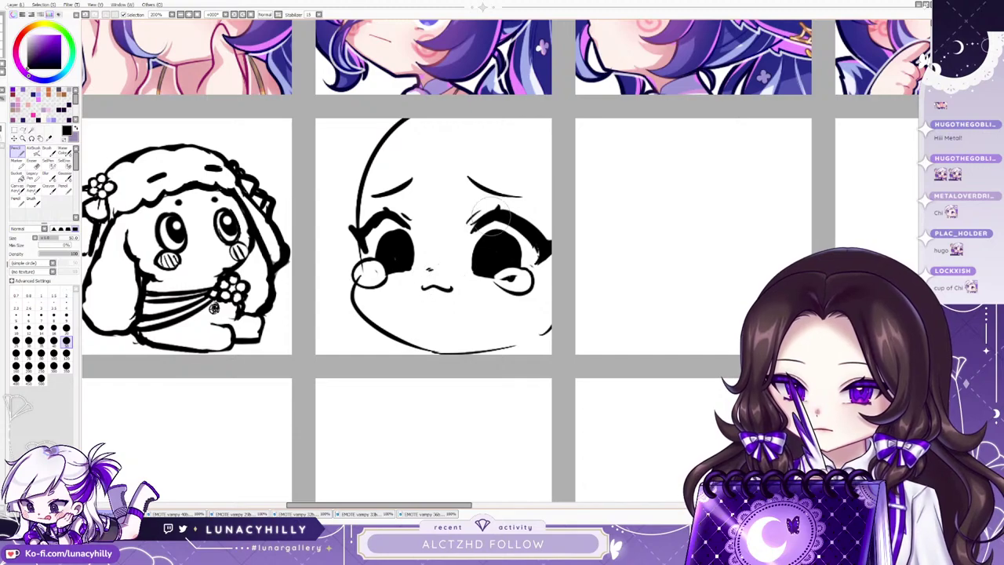
left_click_drag(490, 247, 494, 263)
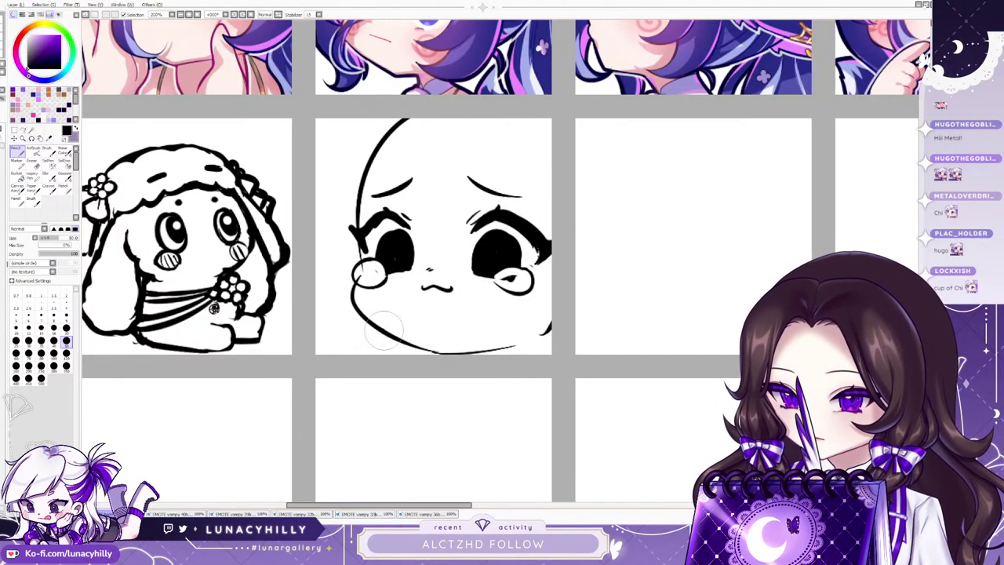
Thicken the jaw line from the left cheek along the chin, undoing the stray strokes.
mouse_move(376, 325)
left_mouse_down()
mouse_move(457, 355)
mouse_move(435, 351)
mouse_move(501, 342)
left_mouse_up()
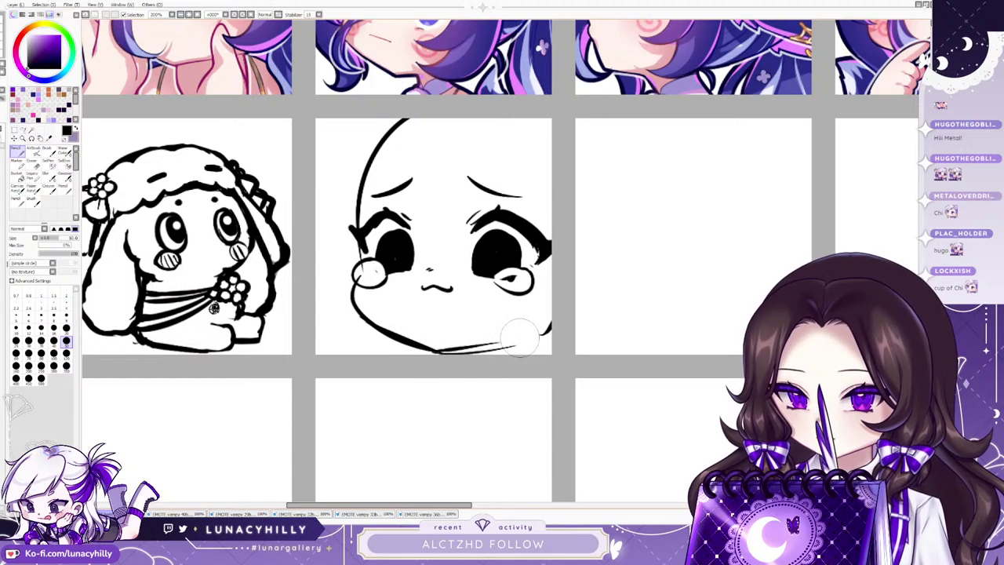
key("ctrl+z")
mouse_move(436, 352)
left_mouse_down()
mouse_move(567, 329)
mouse_move(536, 337)
mouse_move(558, 320)
left_mouse_up()
key("ctrl+z")
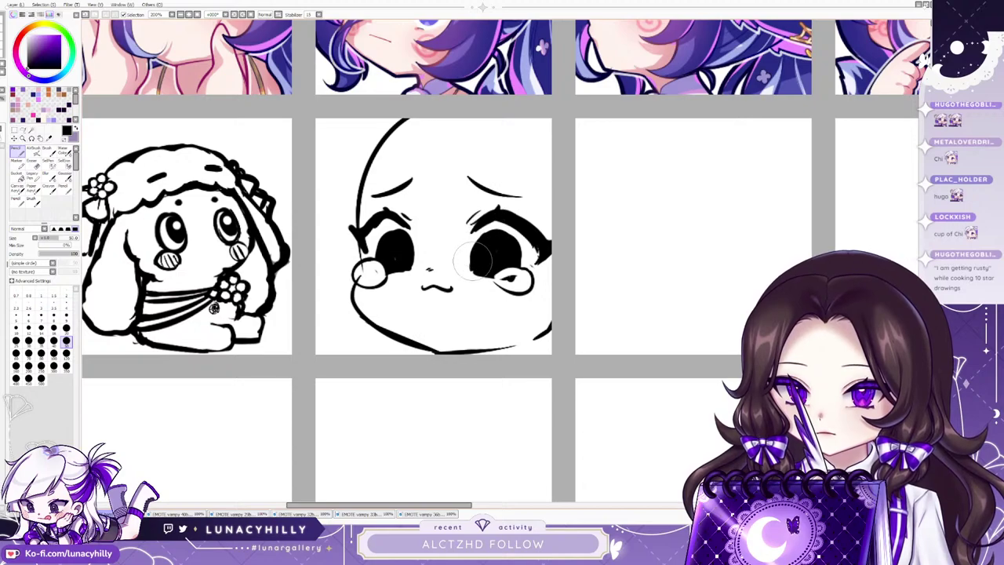
Touch up the left eye by extending its upper lid and filling the iris's inner edge.
left_click(33, 162)
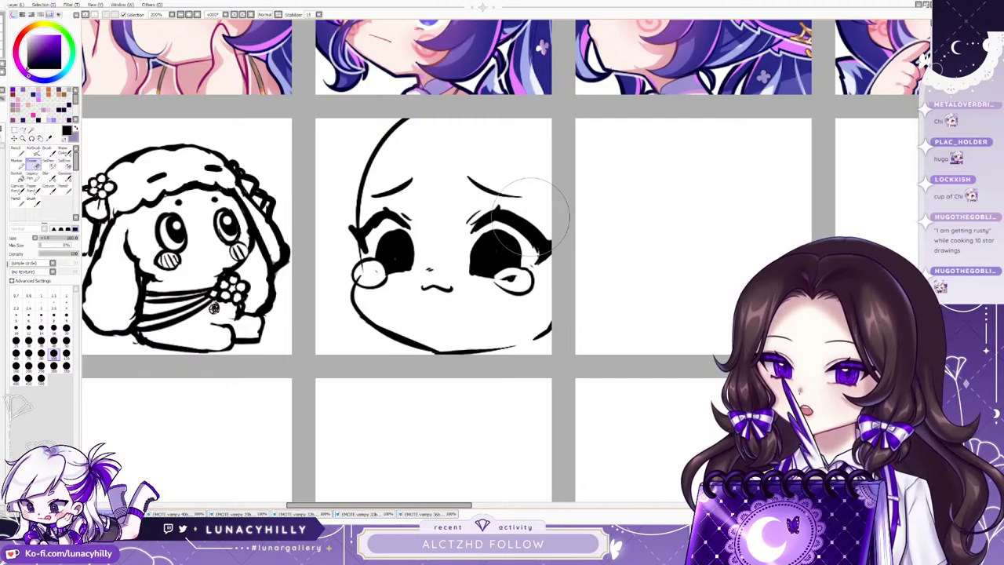
left_click(19, 152)
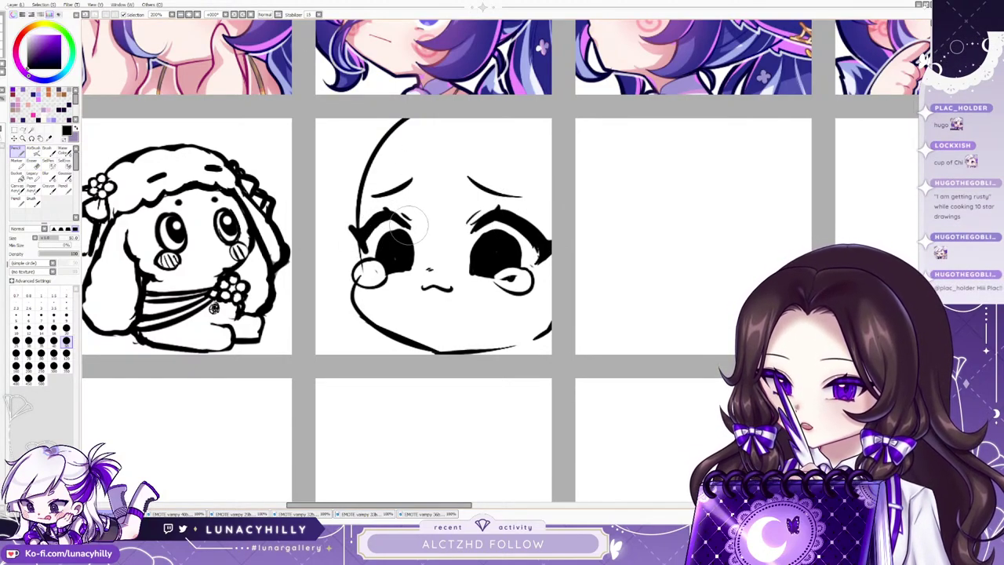
left_click_drag(392, 210, 409, 226)
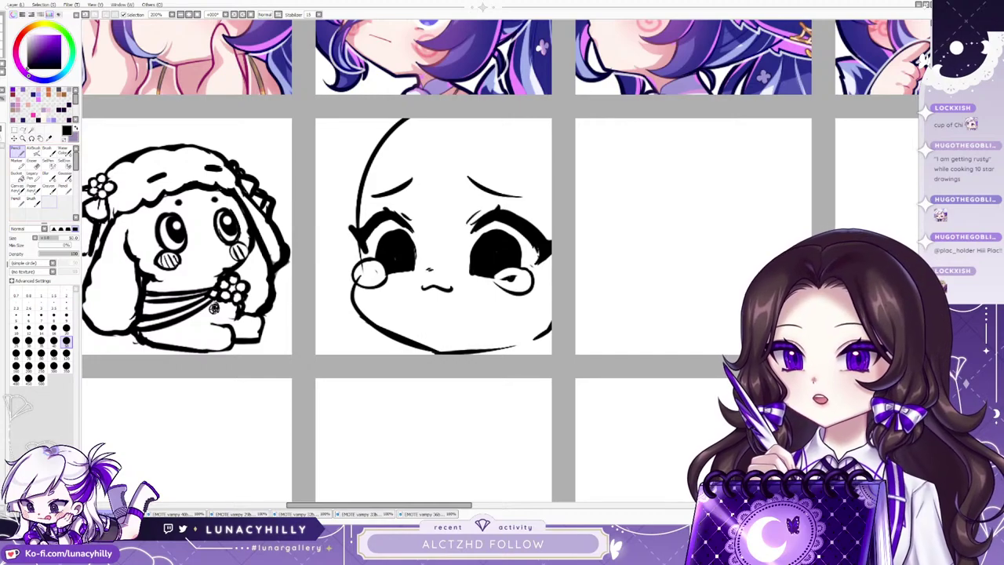
Thicken the head outline at the upper forehead and draw short neck and shoulder lines below the jaw.
left_click_drag(364, 174, 472, 112)
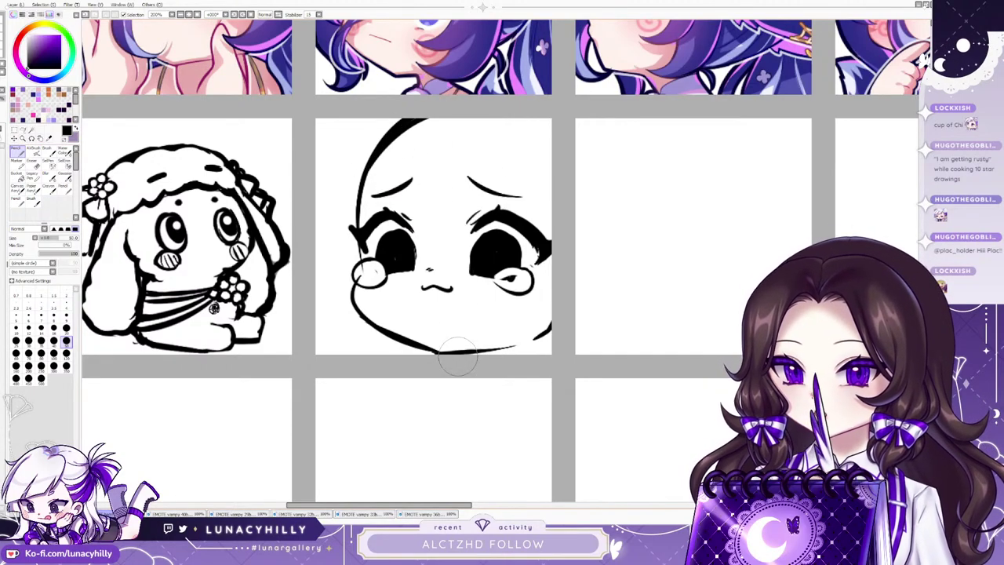
left_click_drag(507, 352, 537, 360)
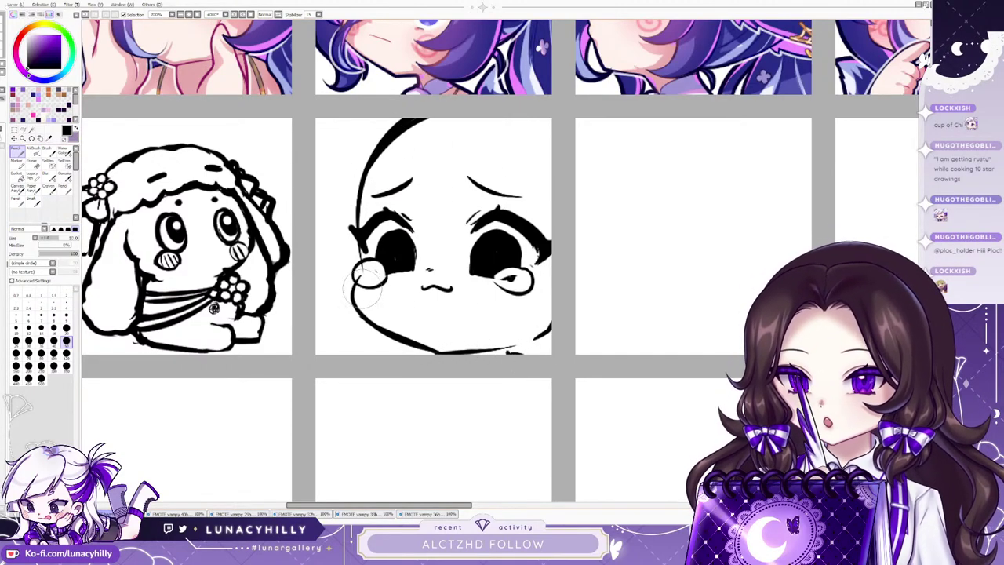
key("h")
key("h")
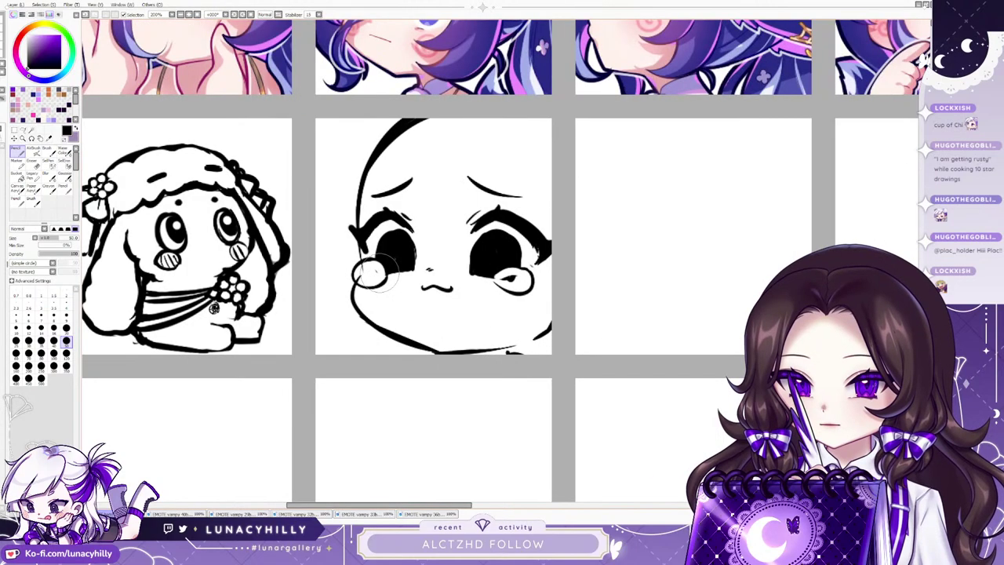
mouse_move(392, 338)
left_mouse_down()
mouse_move(385, 363)
mouse_move(417, 384)
left_mouse_up()
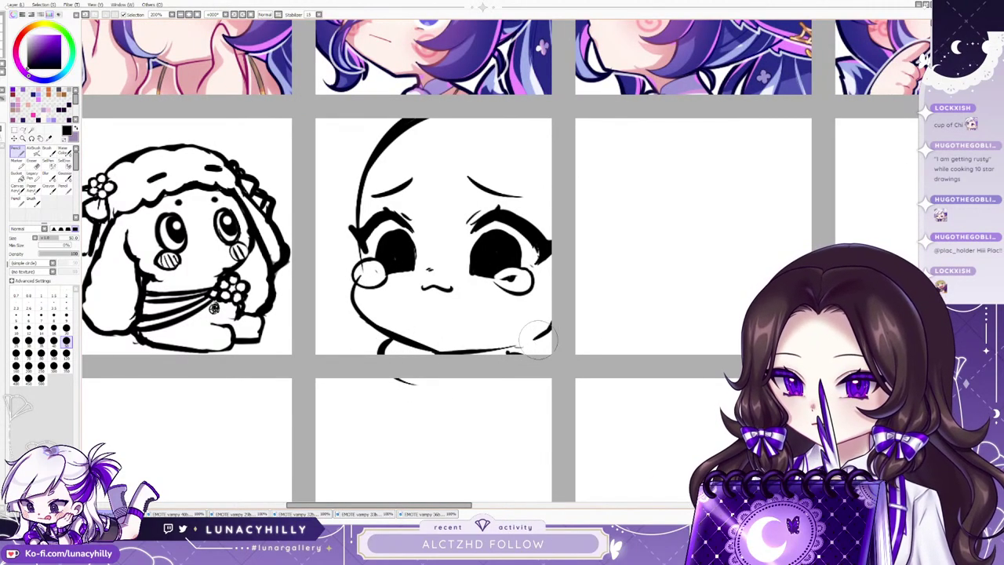
left_click_drag(543, 334, 571, 359)
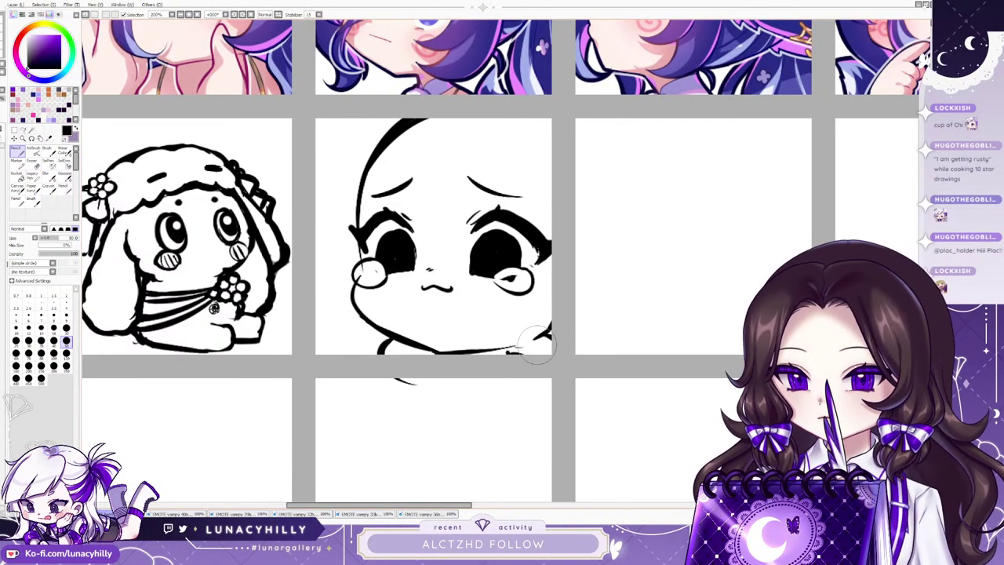
Transform the whole face sketch, tilting it slightly counterclockwise and shifting it toward the cell's left edge.
key("h")
key("h")
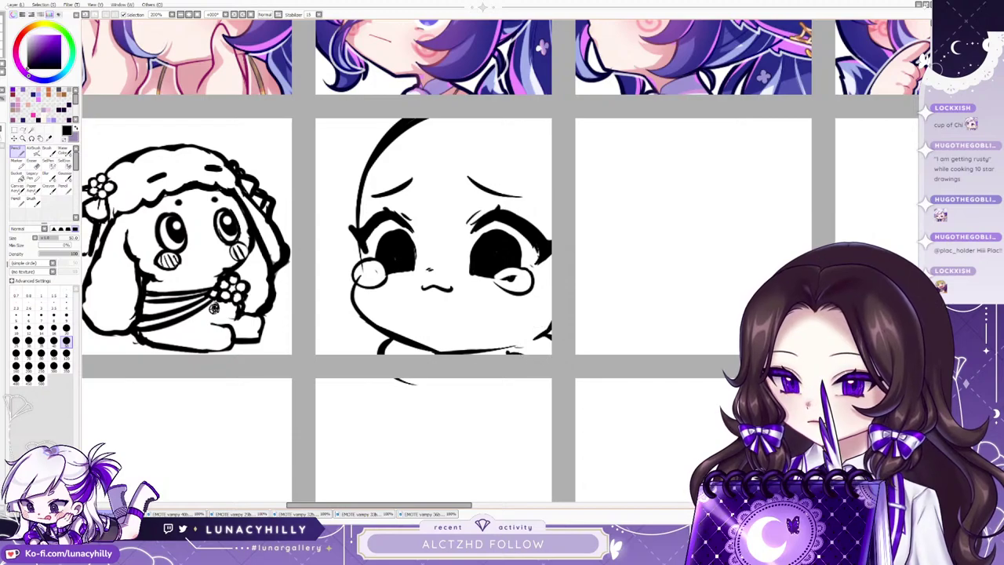
key("ctrl+t")
left_click_drag(463, 243, 440, 246)
left_click_drag(584, 251, 583, 242)
left_click_drag(443, 245, 439, 249)
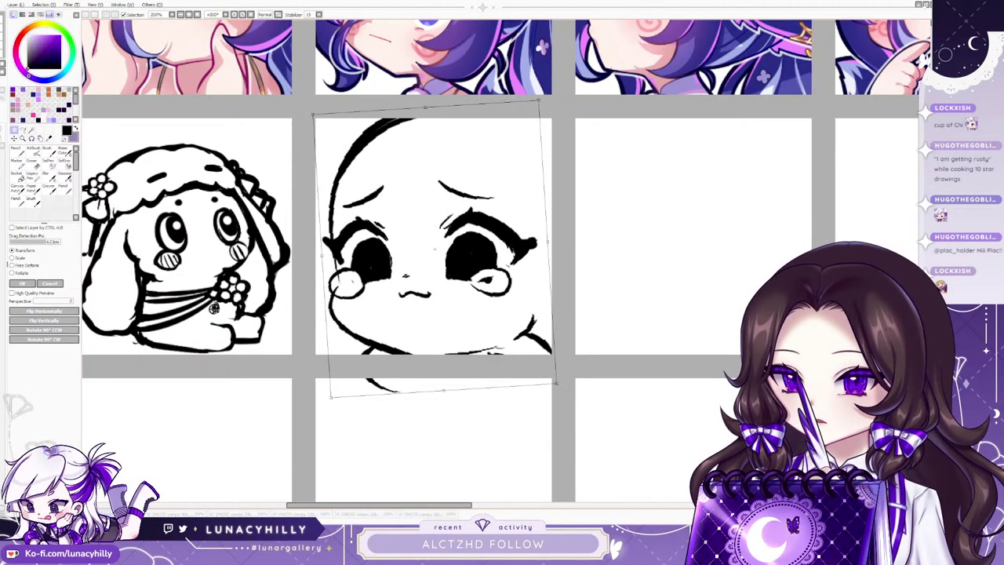
key("Escape")
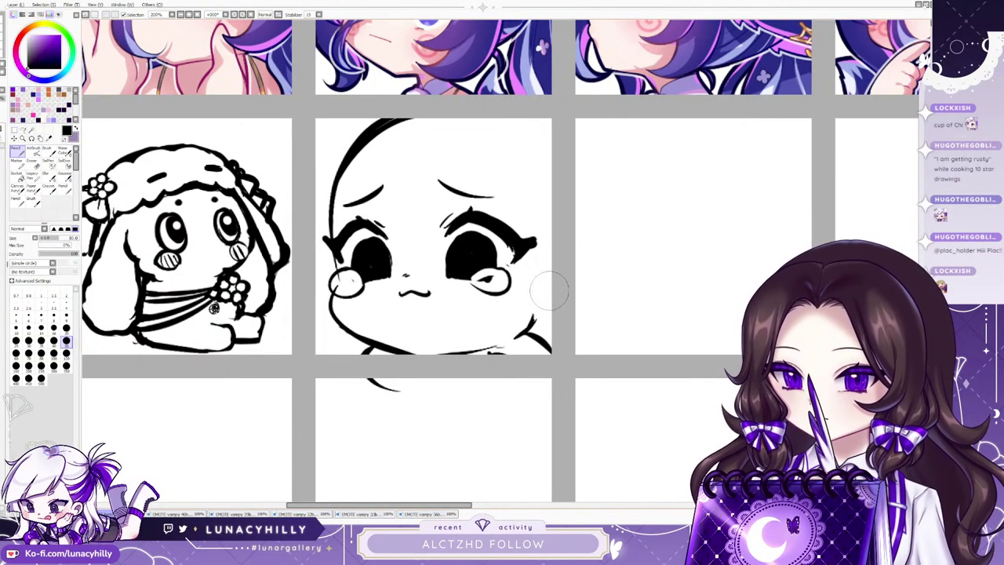
Try erasing round highlights into the tilted face's irises, undo them, and briefly remove and restore the whole sketch.
key("e")
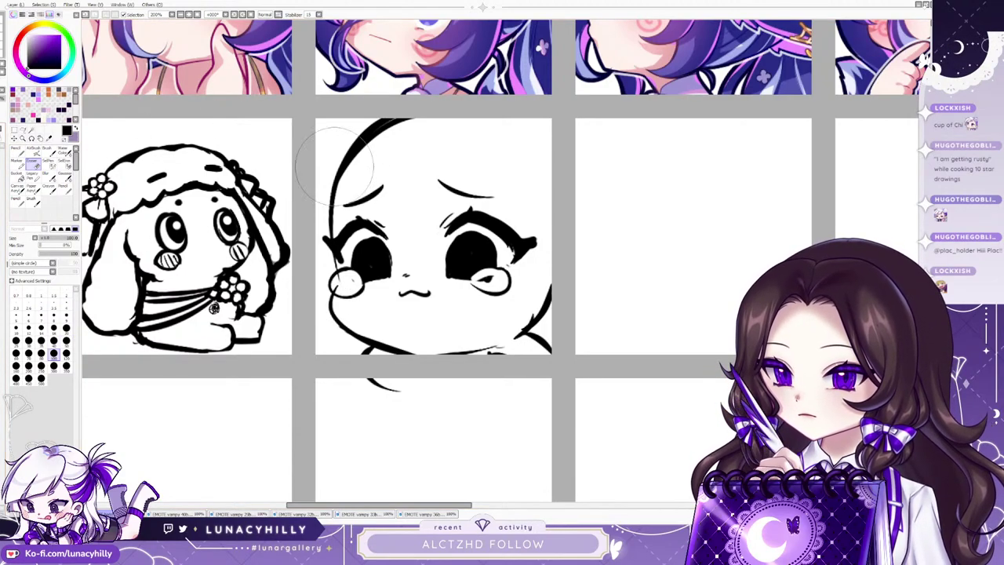
left_click(370, 250)
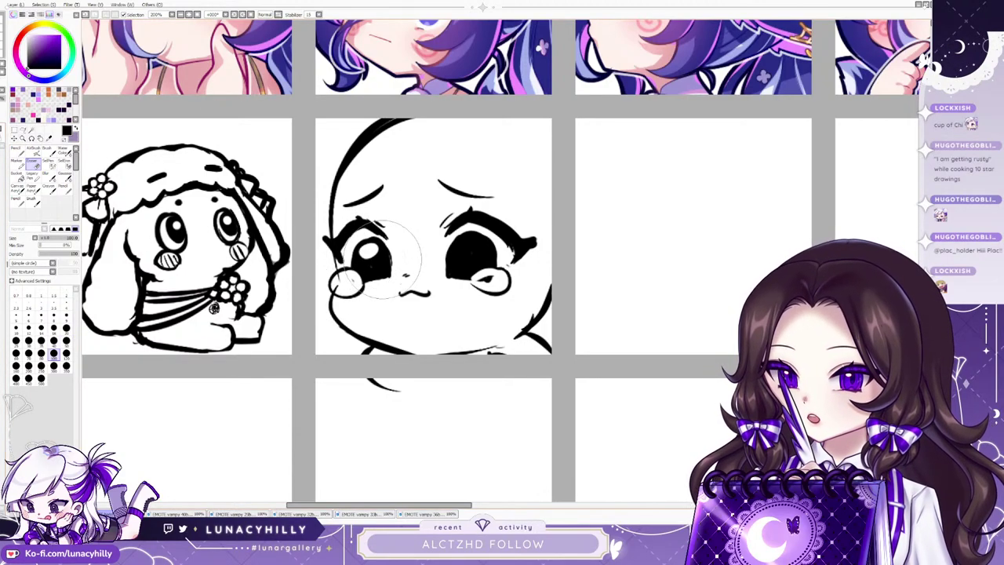
left_click(471, 251)
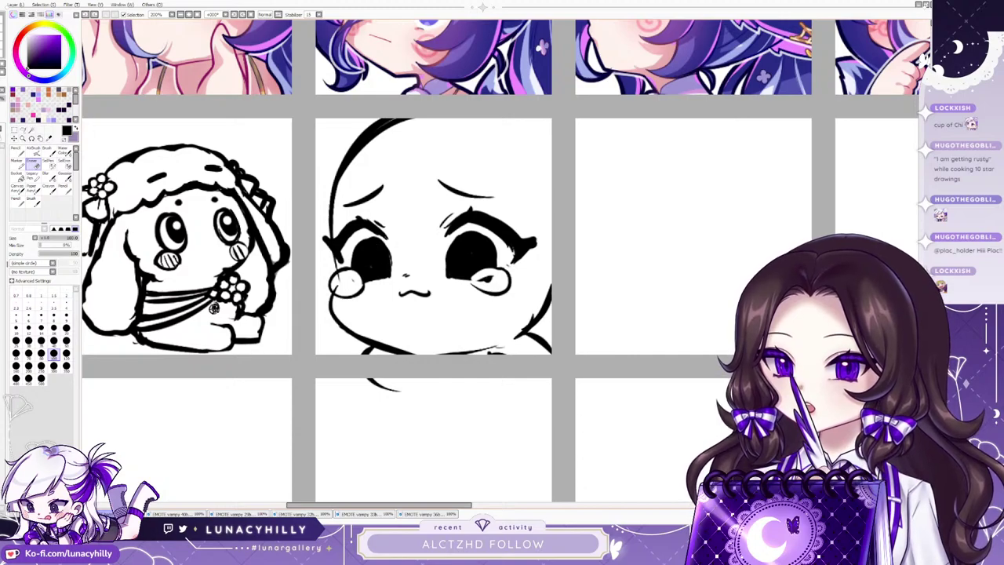
key("n")
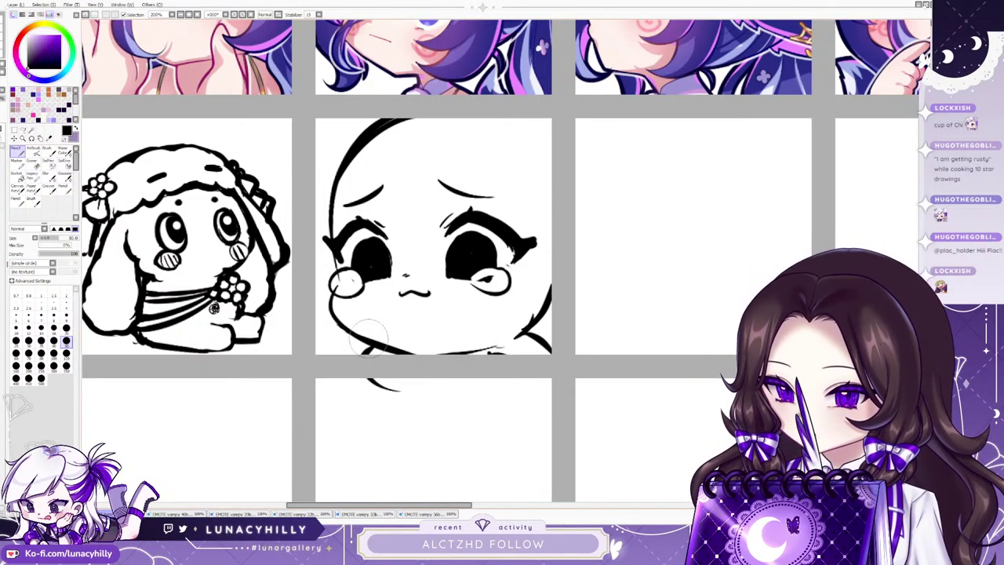
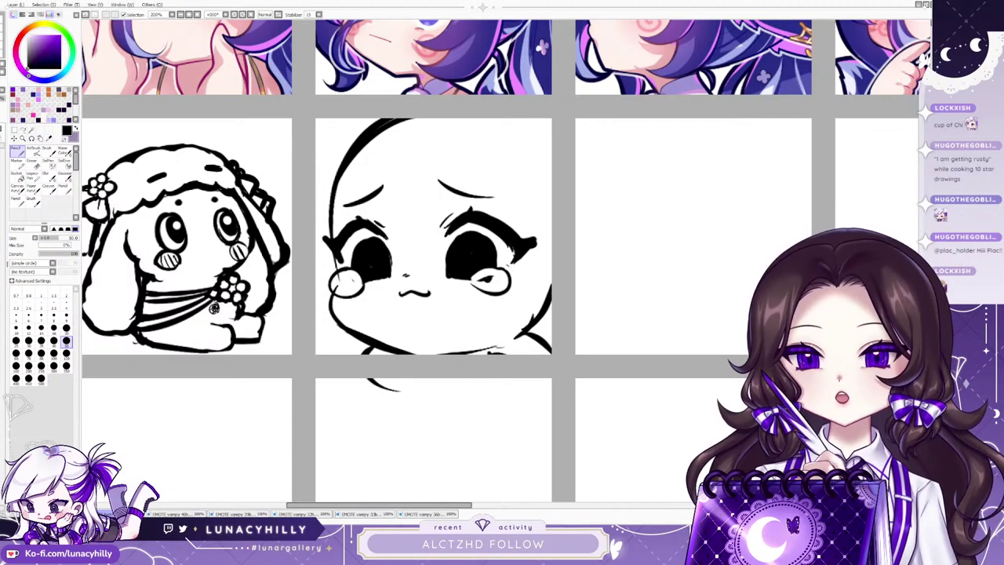
key("ctrl+z")
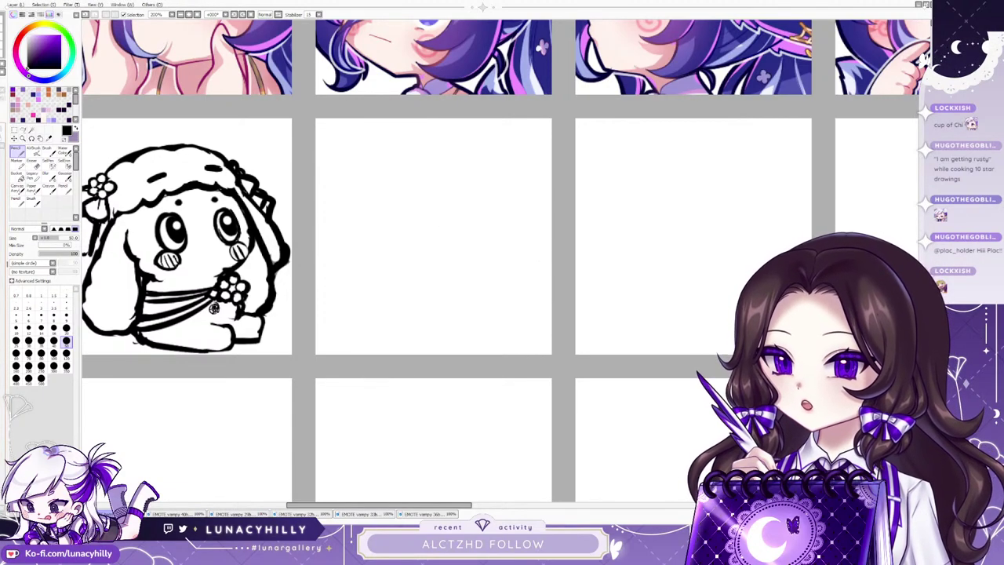
key("ctrl+y")
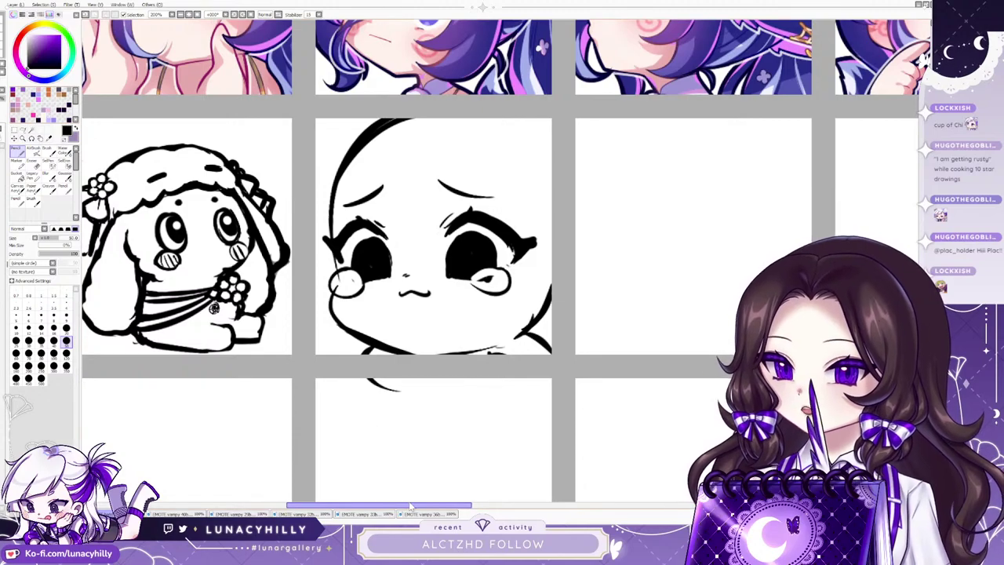
left_click_drag(409, 505, 453, 505)
mouse_move(484, 133)
left_mouse_down()
mouse_move(427, 265)
mouse_move(480, 299)
left_mouse_up()
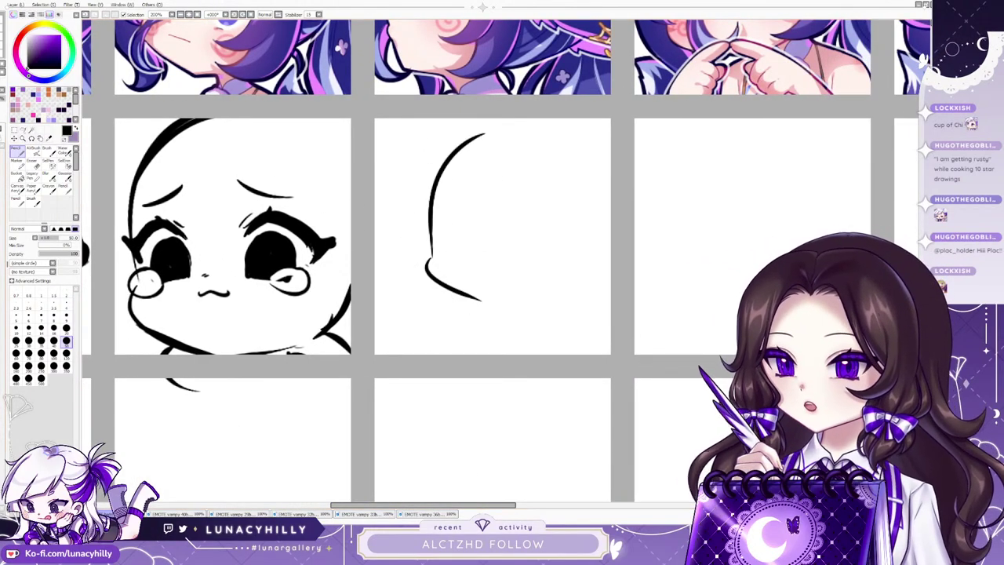
key("ctrl+z")
Mirror the canvas view and draw a head outline with cheek, jaw and short neck lines in the empty cell beside the worried face.
key("h")
mouse_move(515, 122)
left_mouse_down()
mouse_move(452, 222)
mouse_move(454, 259)
mouse_move(504, 325)
mouse_move(546, 338)
left_mouse_up()
left_click(2, 130)
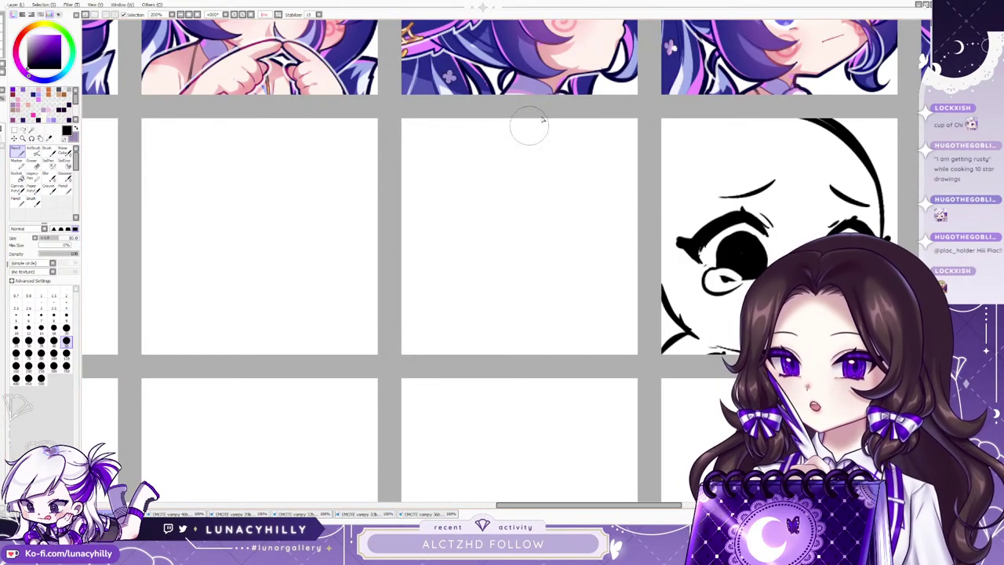
mouse_move(539, 120)
left_mouse_down()
mouse_move(456, 182)
mouse_move(443, 259)
mouse_move(480, 315)
mouse_move(516, 341)
mouse_move(572, 324)
left_mouse_up()
Draw both eyes with dark irises, upper lids and outer lashes, plus short curved eyebrows above them.
mouse_move(487, 202)
left_mouse_down()
mouse_move(450, 207)
mouse_move(466, 229)
mouse_move(486, 218)
mouse_move(468, 242)
mouse_move(471, 229)
mouse_move(467, 242)
mouse_move(483, 233)
mouse_move(487, 197)
mouse_move(453, 222)
left_mouse_up()
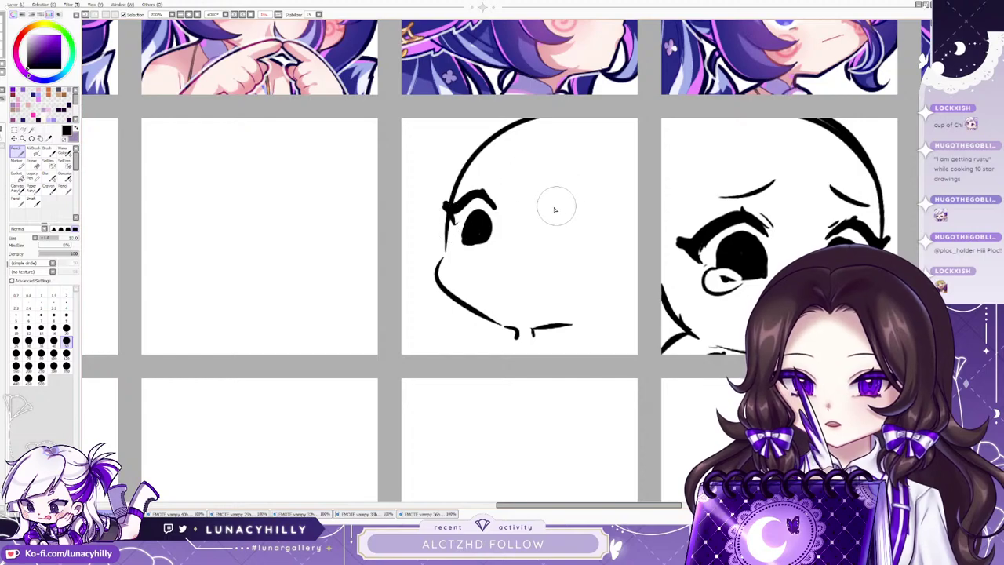
mouse_move(551, 208)
left_mouse_down()
mouse_move(562, 201)
mouse_move(617, 230)
left_mouse_up()
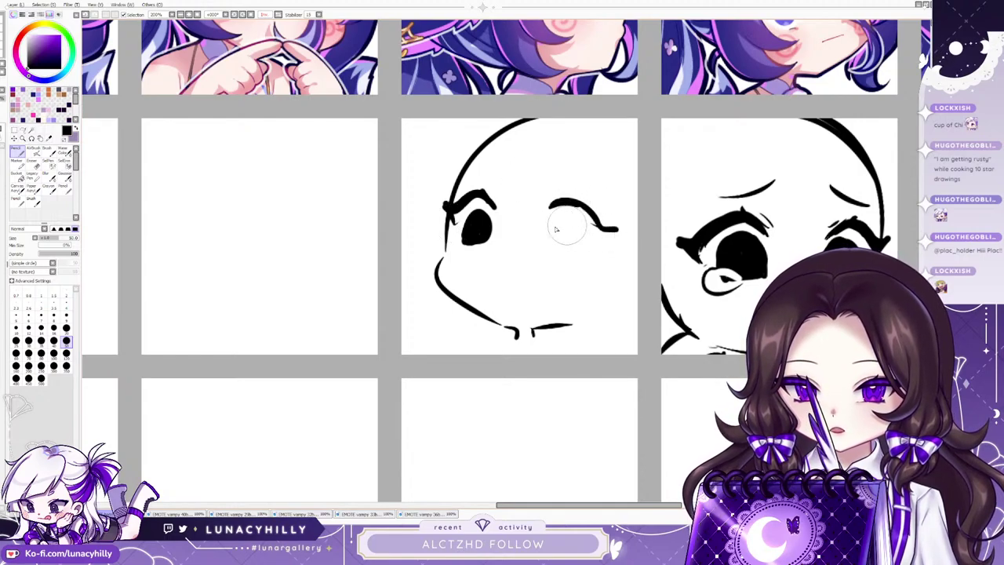
mouse_move(555, 229)
left_mouse_down()
mouse_move(578, 242)
mouse_move(555, 236)
mouse_move(571, 246)
mouse_move(606, 229)
left_mouse_up()
mouse_move(495, 194)
left_mouse_down()
mouse_move(544, 203)
mouse_move(486, 175)
mouse_move(552, 165)
left_mouse_up()
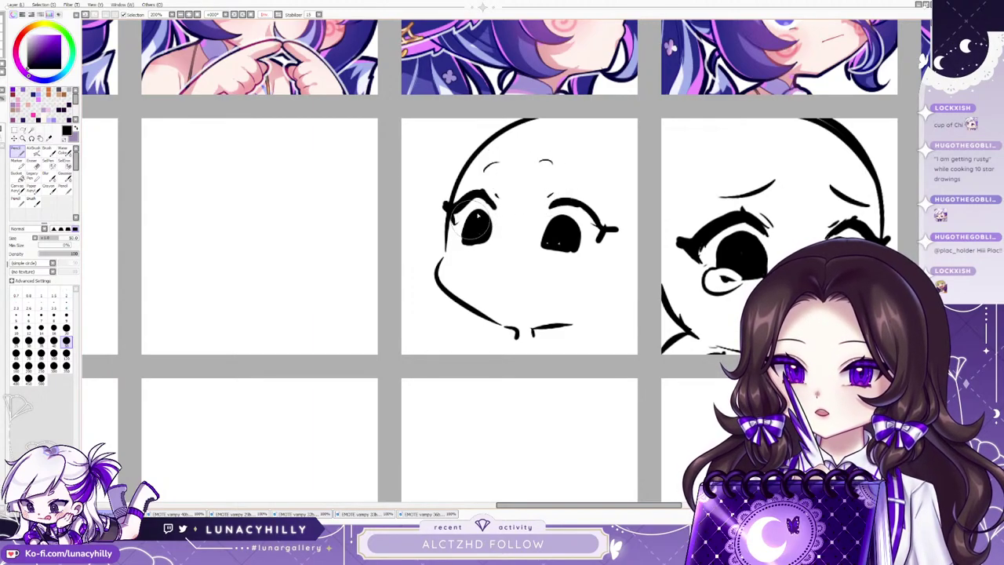
Add a tiny nose and a tall, narrow open mouth, and thicken the cheek and jaw line.
left_click(32, 163)
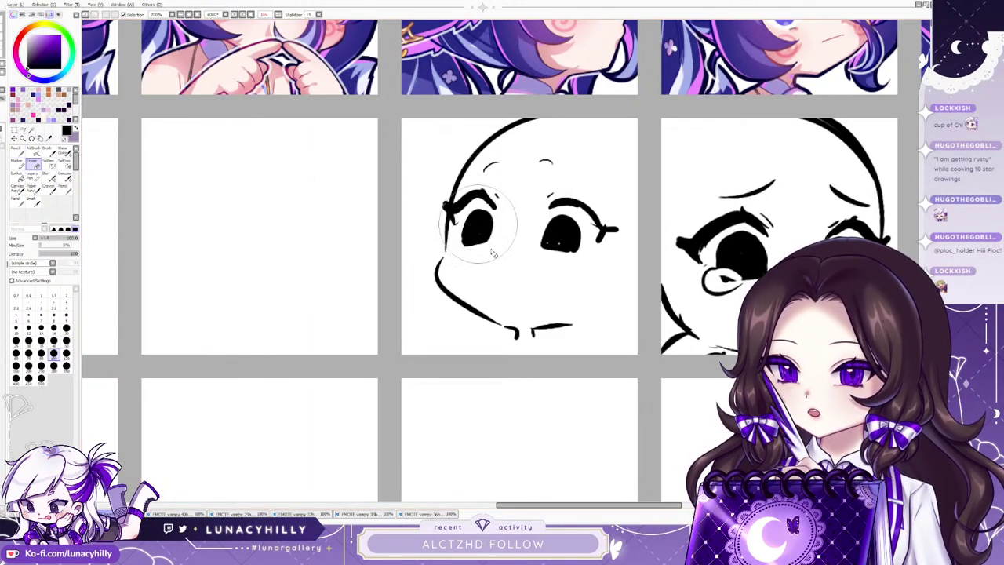
left_click(17, 153)
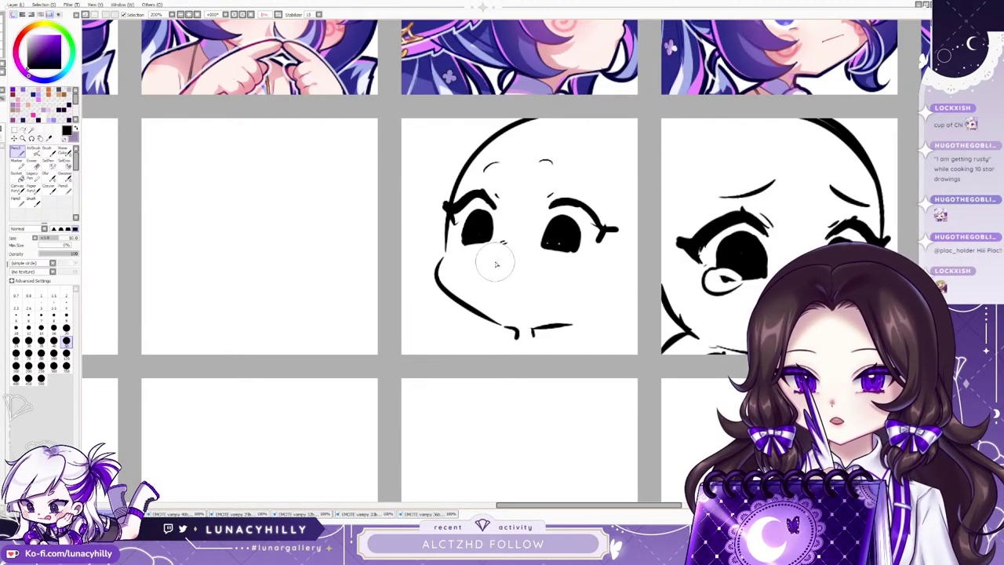
mouse_move(498, 269)
left_mouse_down()
mouse_move(496, 291)
mouse_move(518, 255)
mouse_move(523, 280)
left_mouse_up()
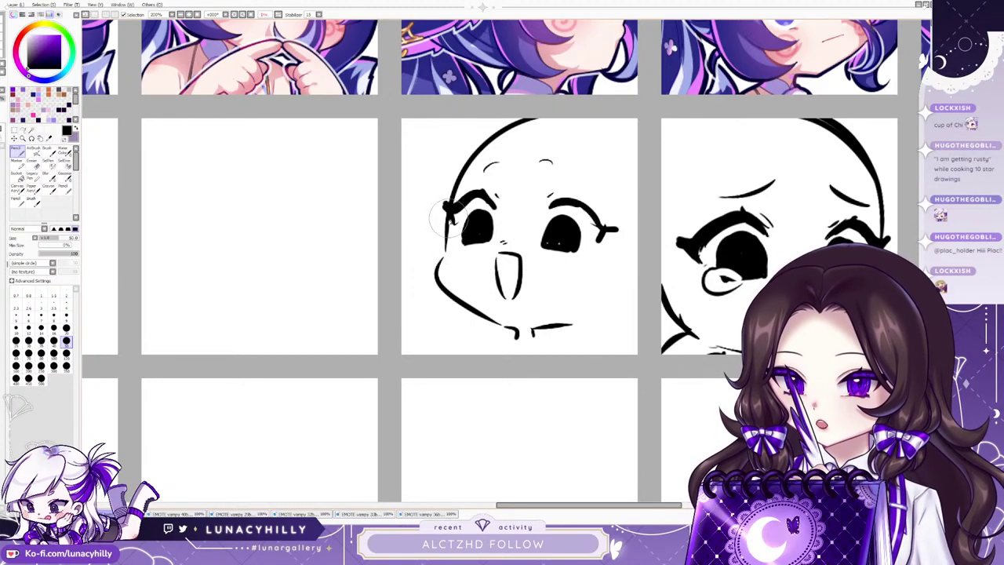
mouse_move(441, 252)
left_mouse_down()
mouse_move(445, 287)
mouse_move(440, 268)
mouse_move(486, 319)
left_mouse_up()
Lasso the right eye and transform it slightly inward toward the nose.
left_click(19, 164)
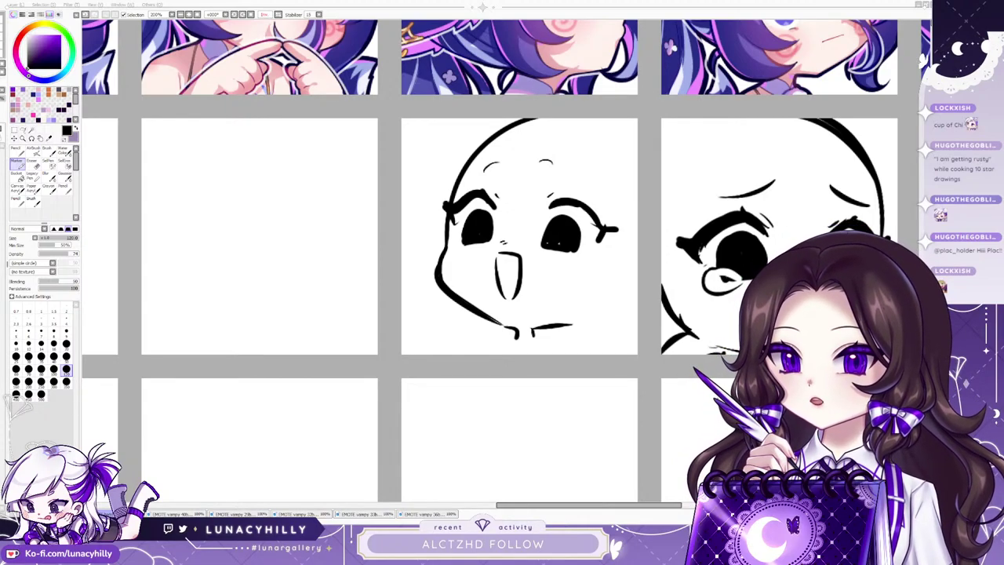
left_click(24, 131)
left_click_drag(580, 295, 640, 242)
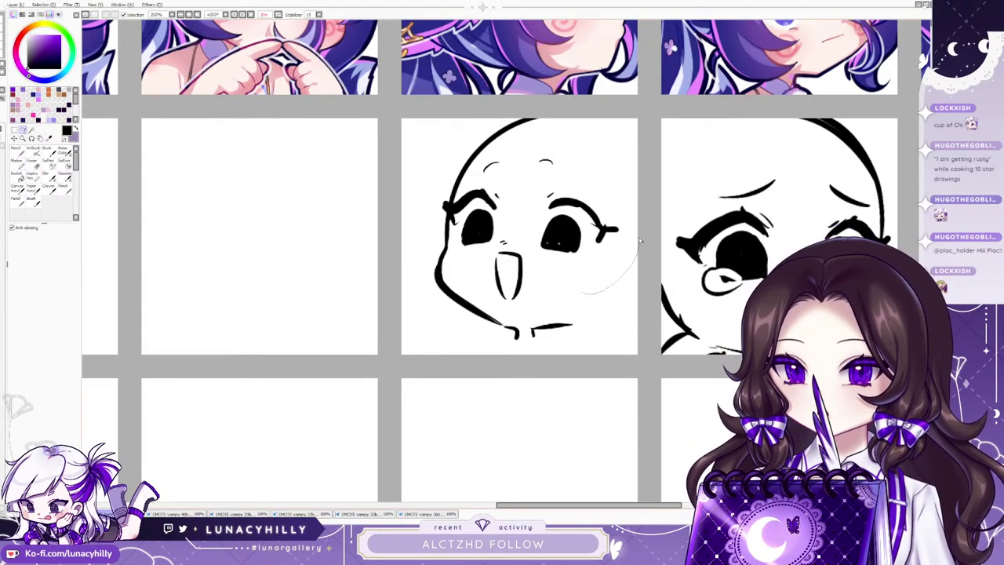
left_click_drag(537, 263, 548, 287)
key("ctrl+t")
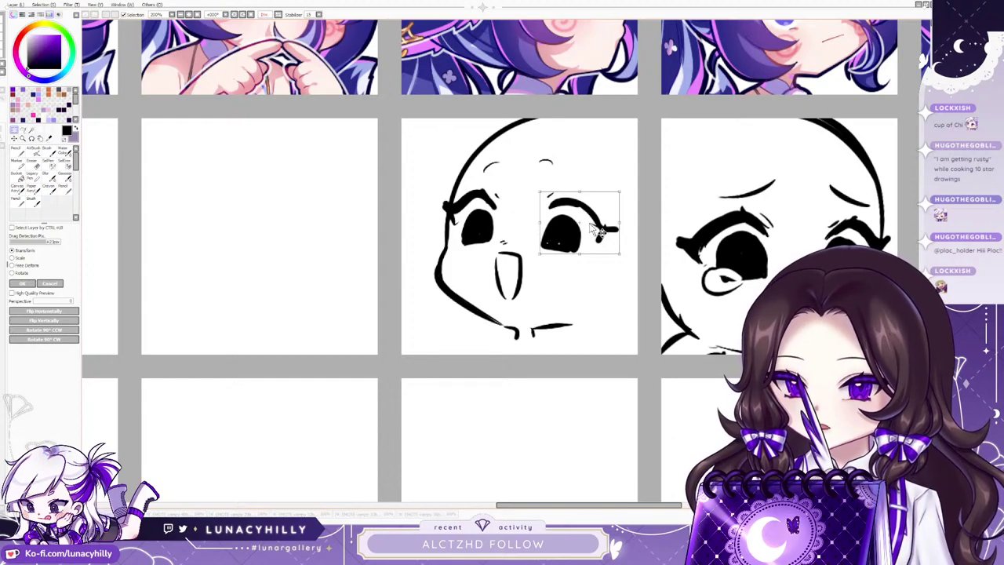
left_click_drag(600, 231, 596, 231)
left_click(26, 284)
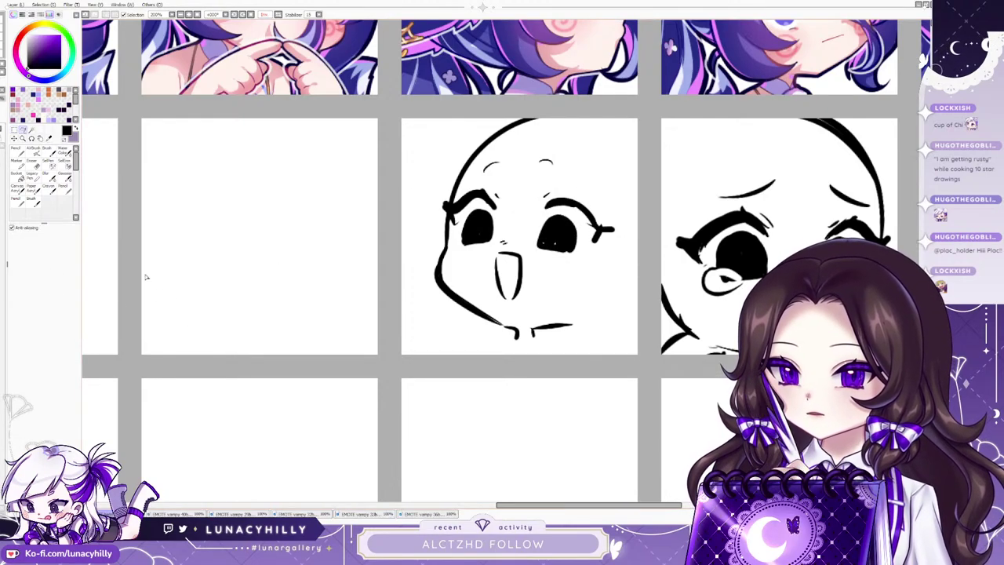
Erase the mouth and round highlights in both irises, and redraw the mouth longer and narrower.
left_click(35, 166)
left_click_drag(502, 252, 514, 303)
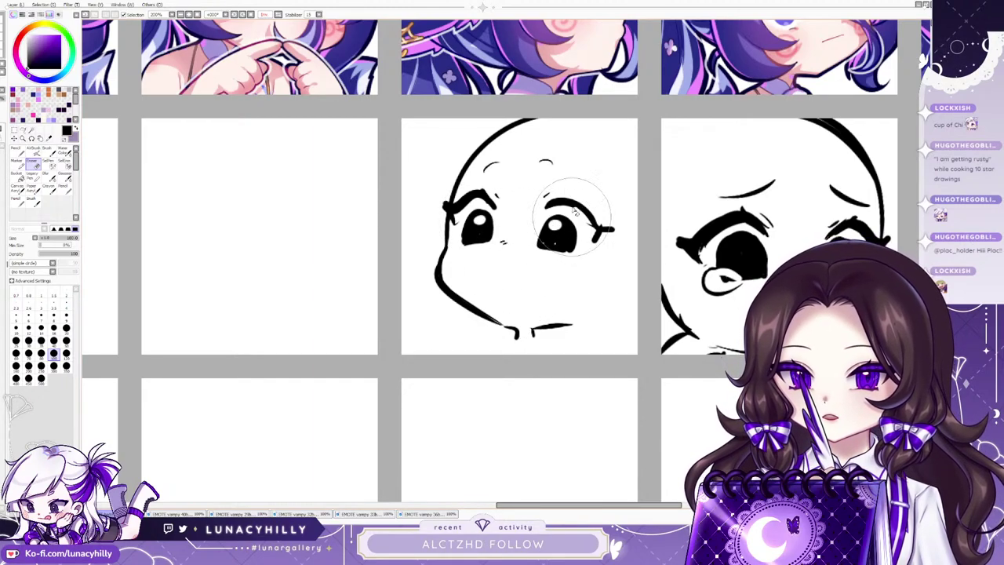
key("n")
left_click_drag(500, 253, 508, 306)
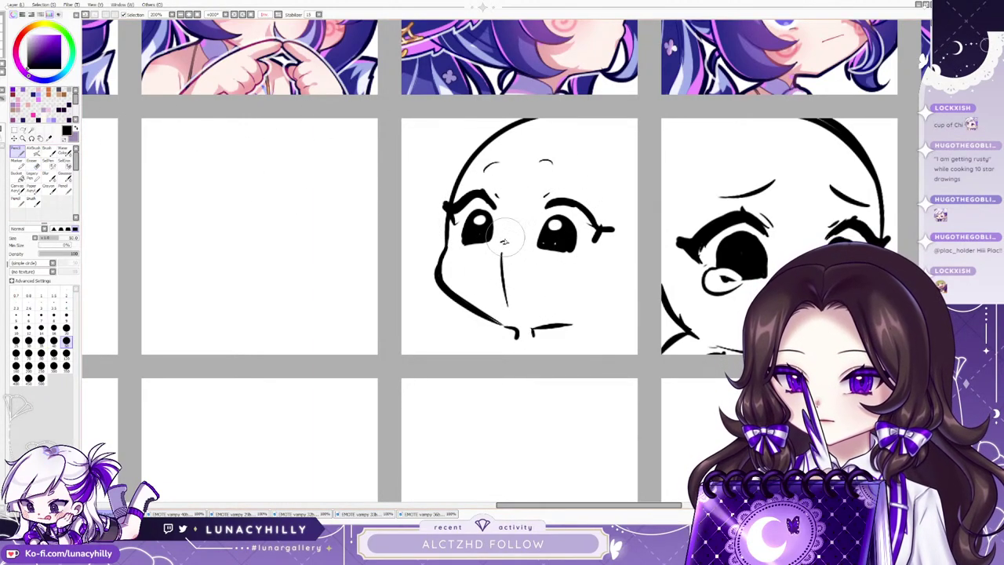
key("ctrl+z")
mouse_move(497, 252)
left_mouse_down()
mouse_move(502, 305)
mouse_move(516, 252)
mouse_move(510, 317)
left_mouse_up()
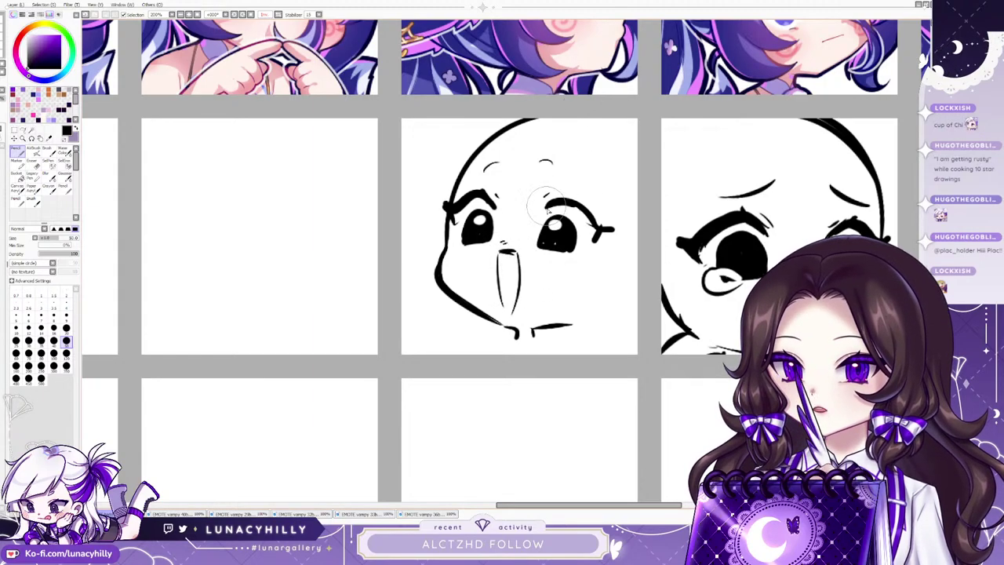
Thicken the right eye's upper lid into a pointed outer lash wing and add small lash ticks atop both lids.
scroll(668, 241, "down", 3)
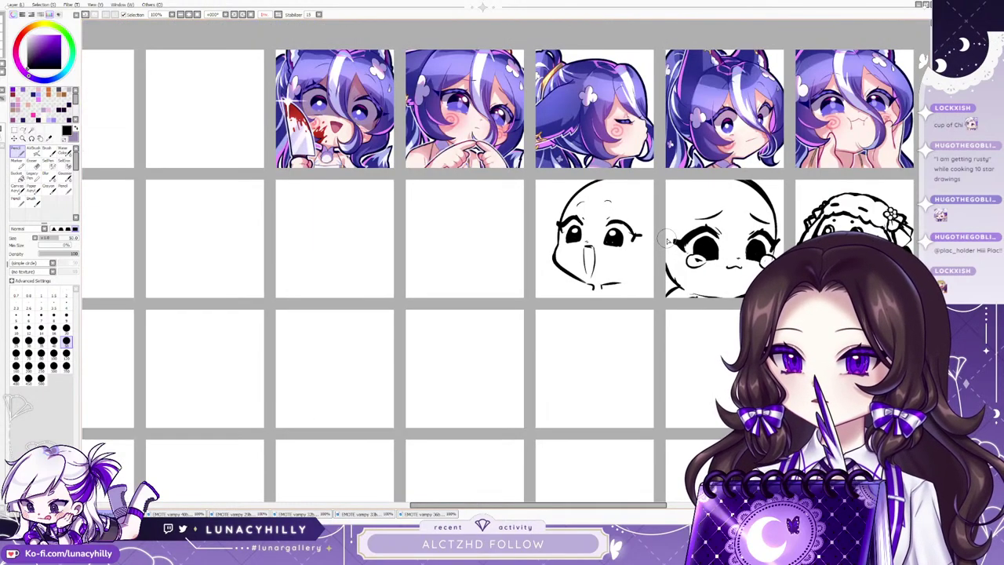
scroll(666, 244, "up", 3)
scroll(645, 250, "up", 2)
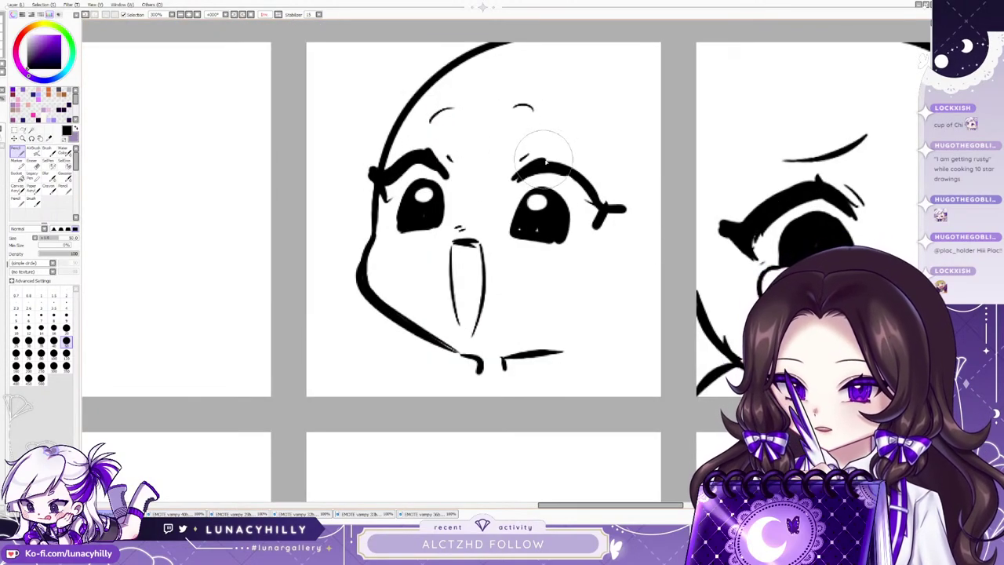
mouse_move(554, 166)
left_mouse_down()
mouse_move(601, 205)
mouse_move(573, 167)
mouse_move(564, 174)
mouse_move(602, 206)
mouse_move(586, 173)
mouse_move(536, 160)
mouse_move(572, 167)
mouse_move(564, 161)
mouse_move(636, 205)
left_mouse_up()
left_click_drag(634, 207, 596, 228)
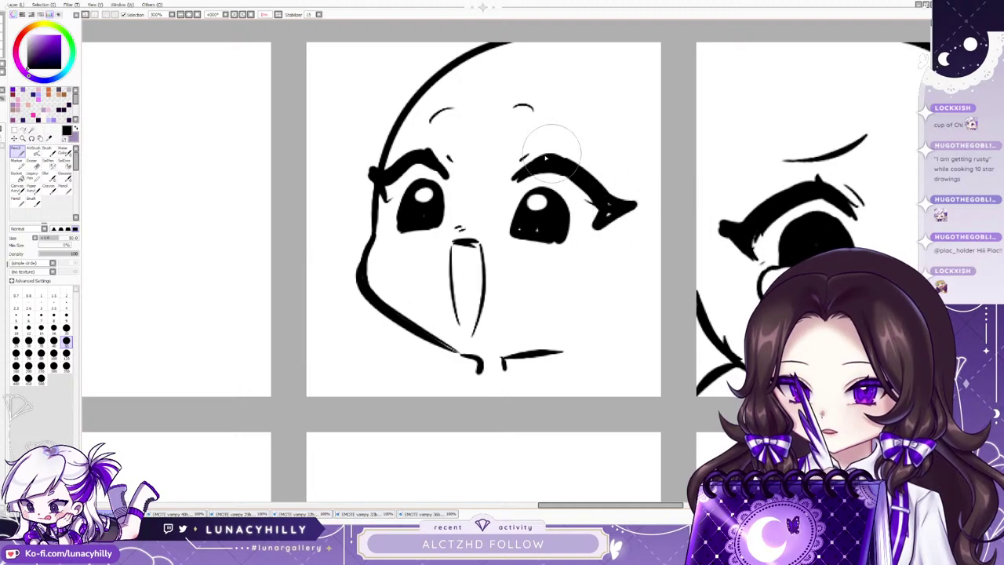
left_click_drag(554, 159, 561, 149)
left_click_drag(424, 158, 419, 147)
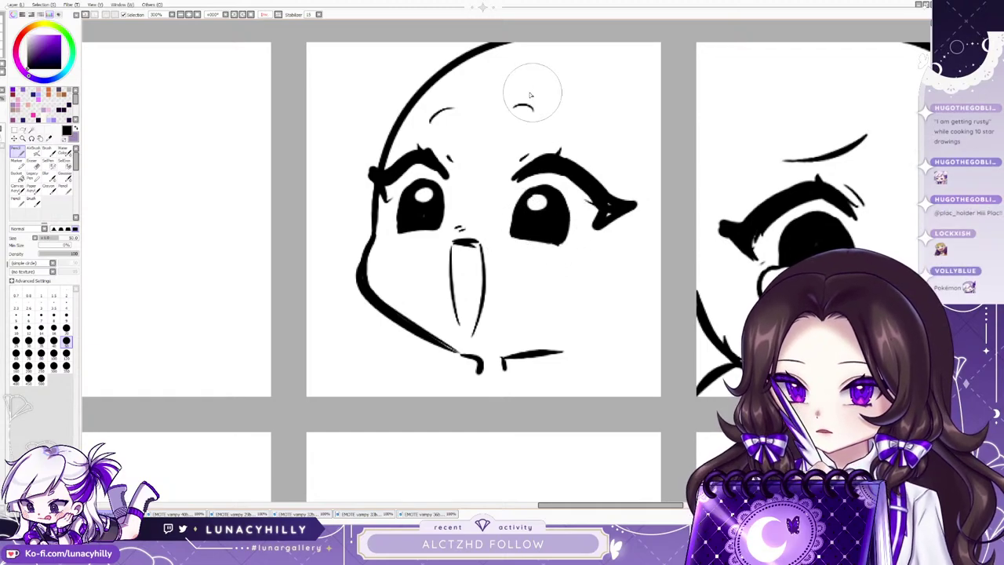
Clean up the mouth's top line and sharpen the lower corners of the right iris, checking the face mirrored.
key("e")
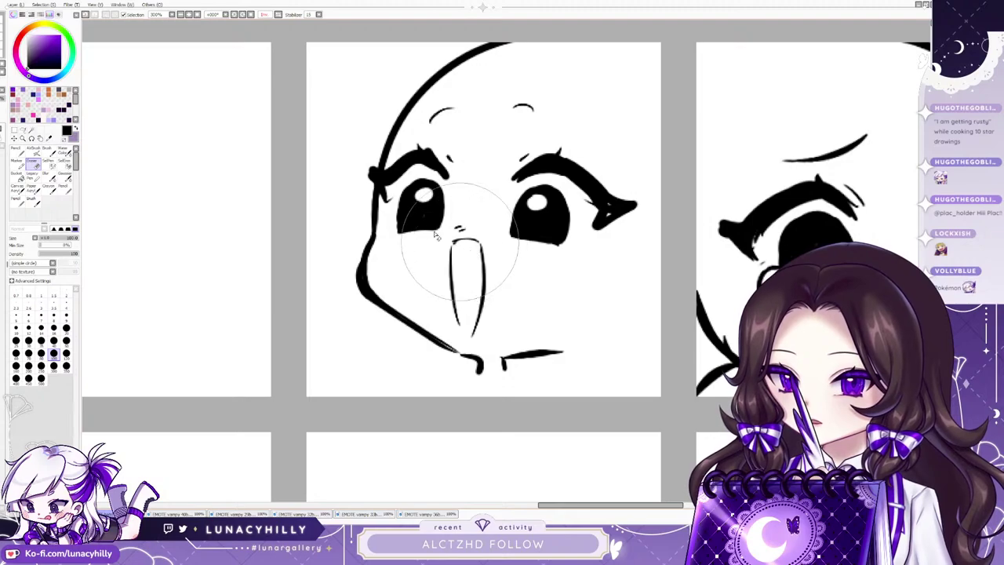
left_click(18, 151)
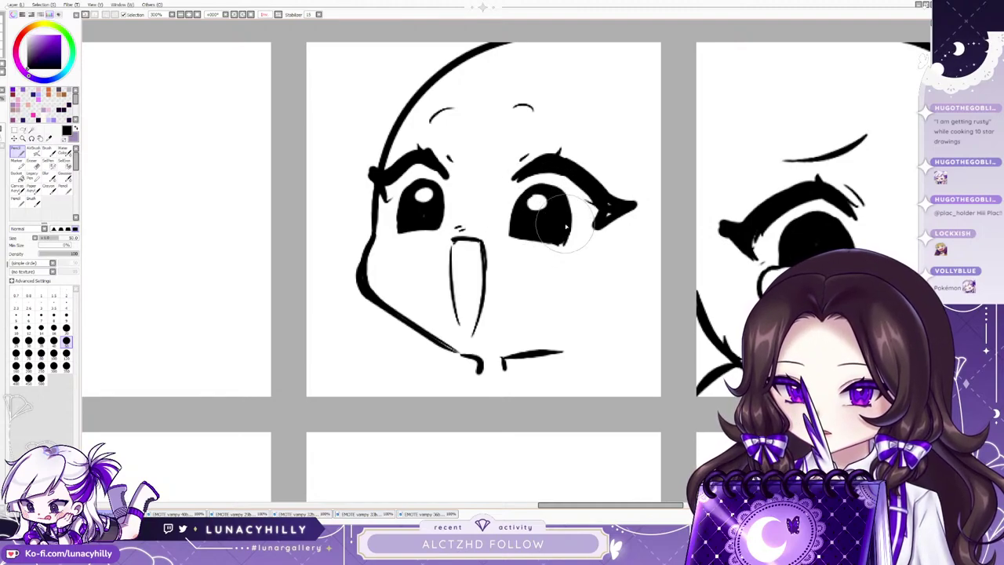
key("h")
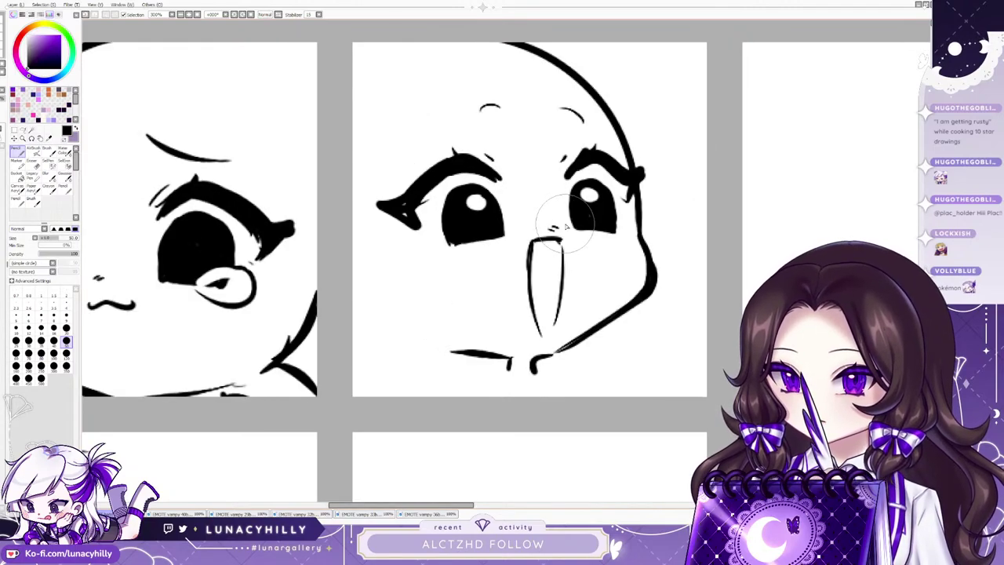
key("h")
Extend the left eye's outer lash past the head outline and thicken its upper lid, mirroring the view to check balance.
key("e")
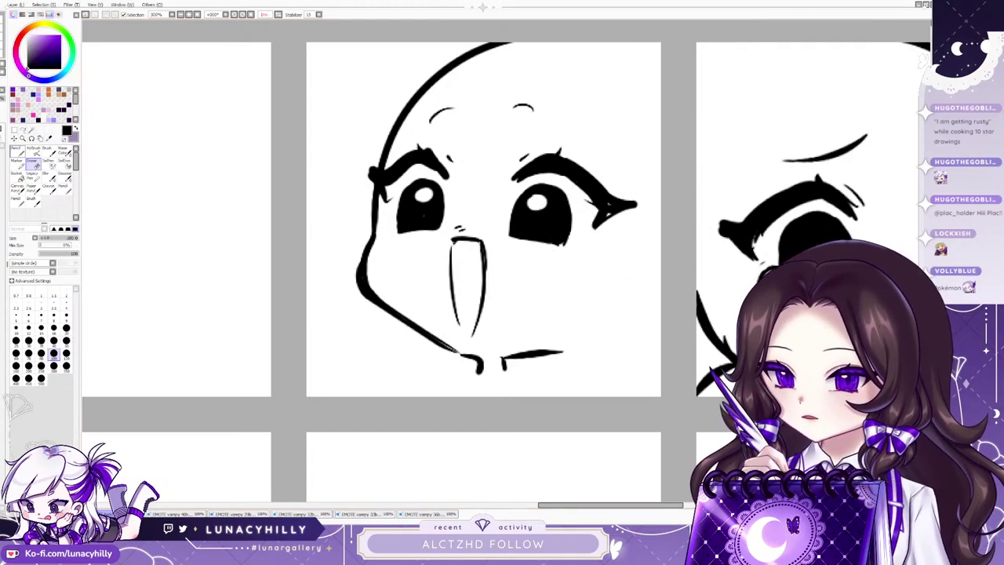
left_click(17, 150)
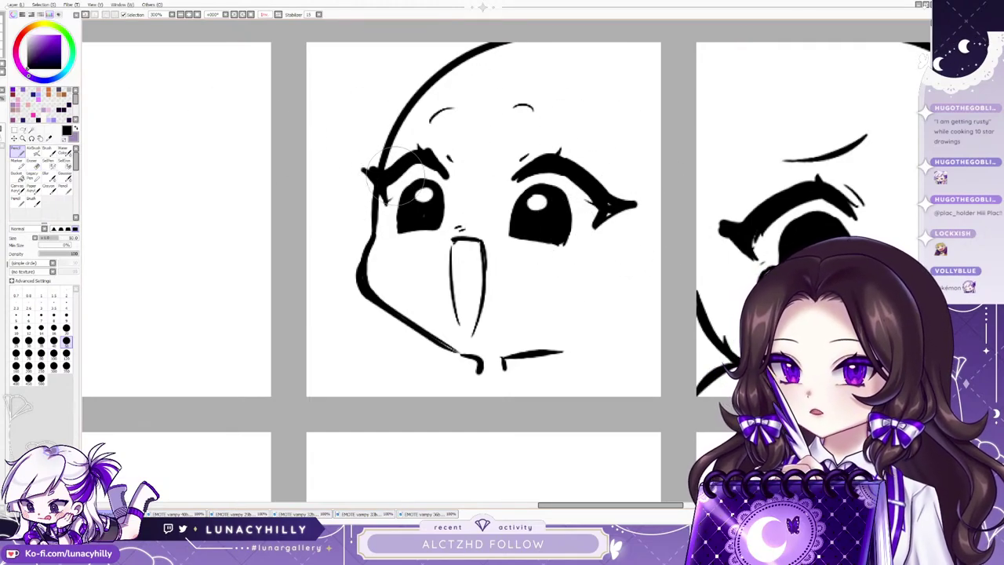
key("h")
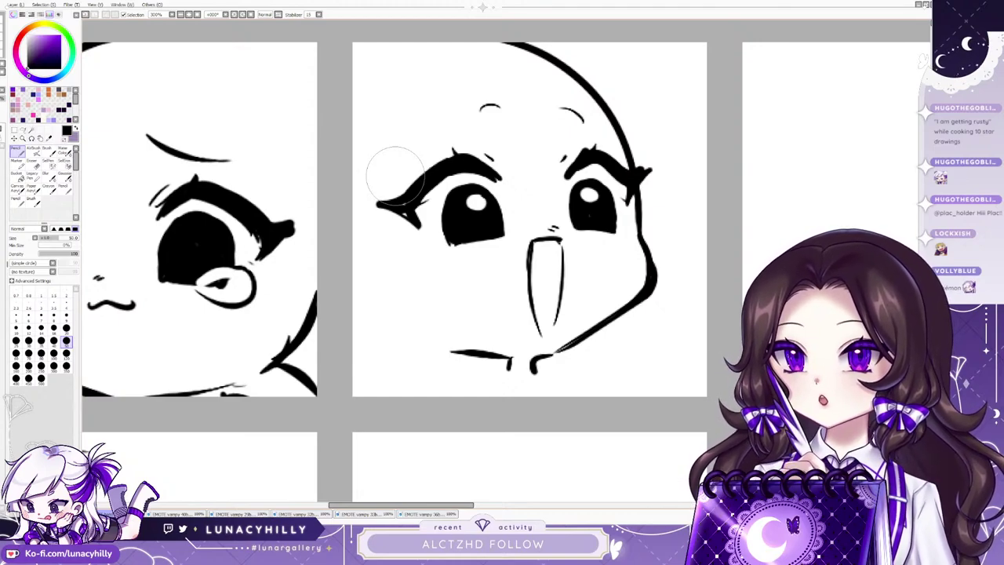
key("e")
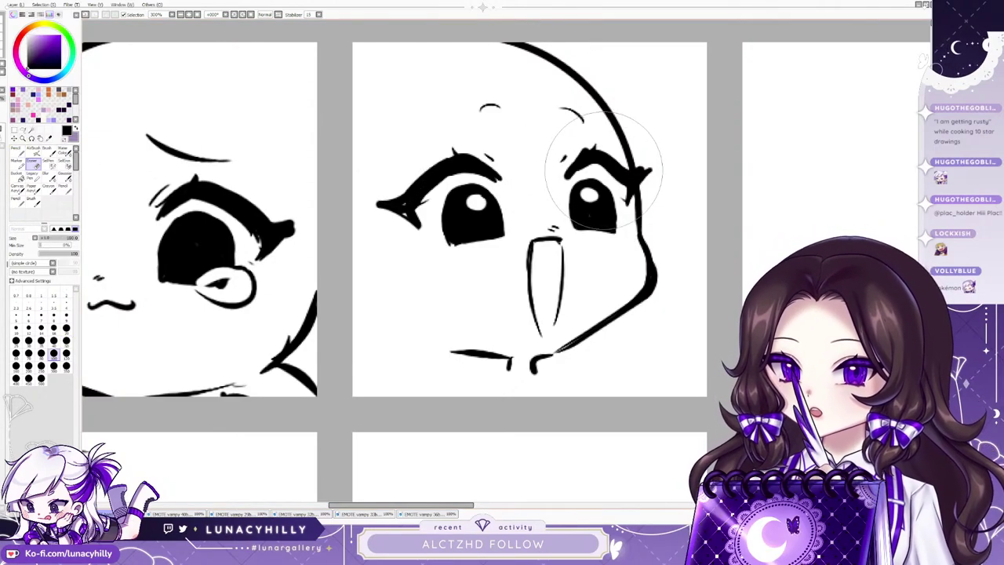
key("n")
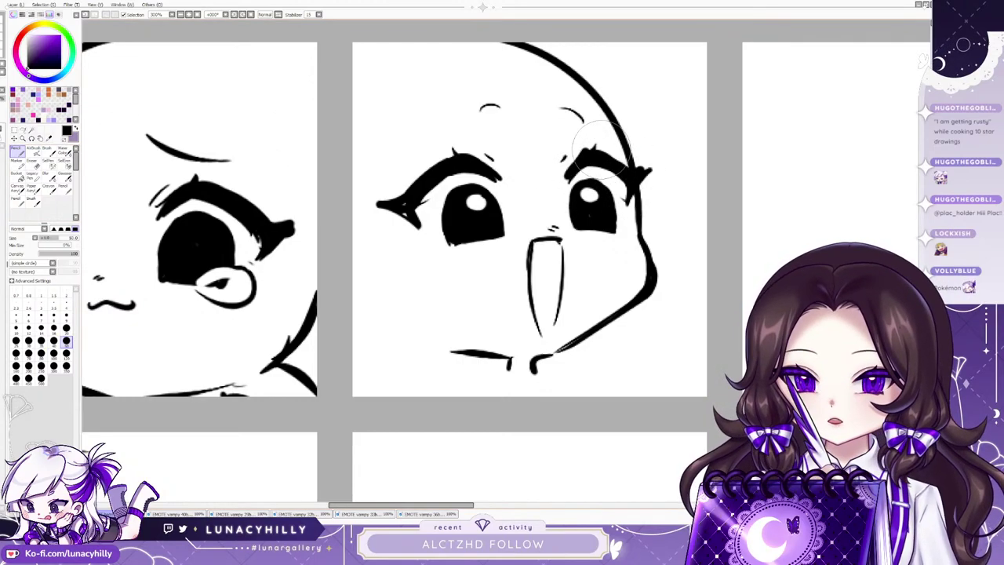
Redraw the crown lower inside the cell and extend the jaw line up into the far cheek at the cell's edge.
scroll(650, 324, "down", 3)
scroll(694, 380, "up", 1)
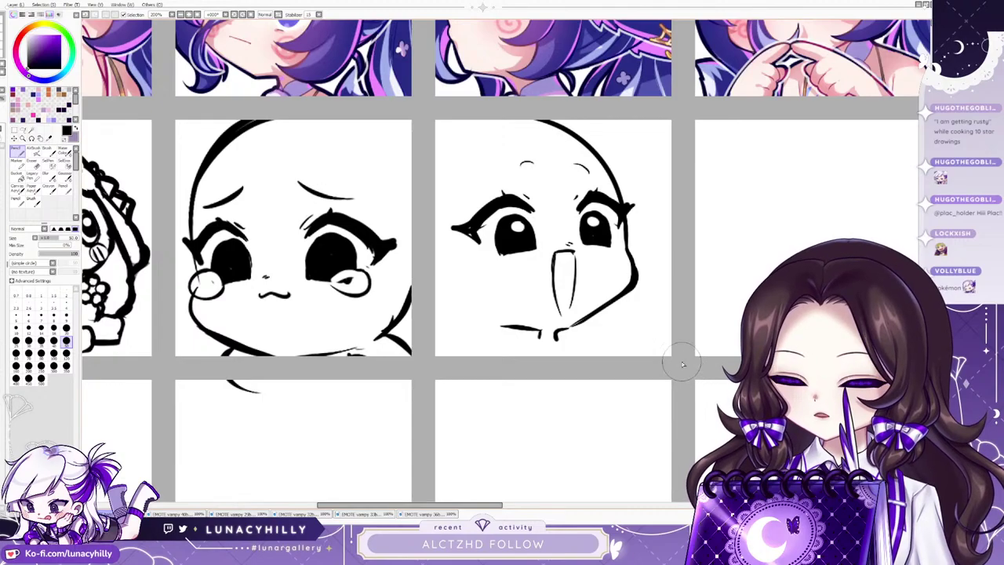
scroll(579, 339, "down", 2)
scroll(593, 333, "up", 2)
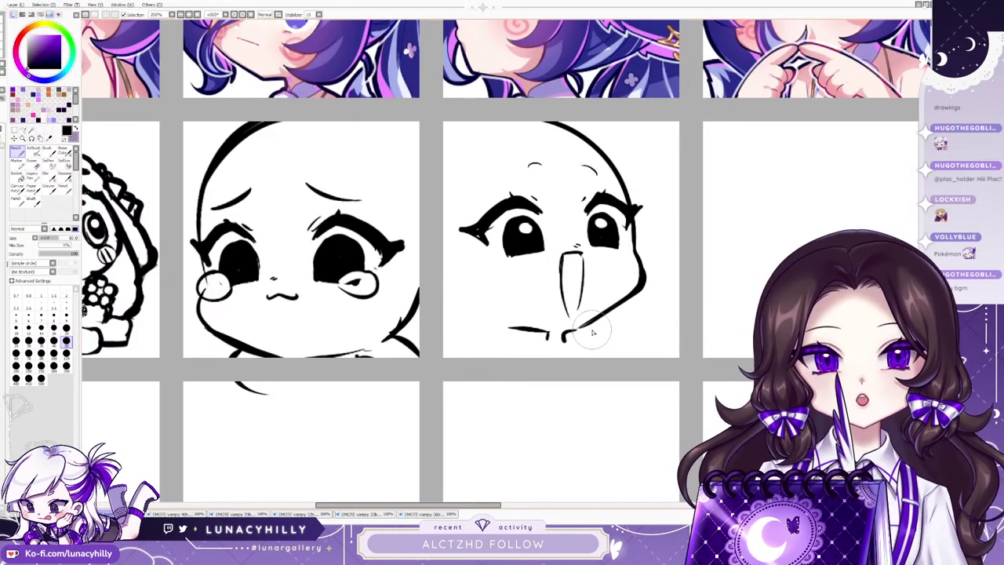
scroll(639, 366, "down", 2)
scroll(684, 332, "up", 2)
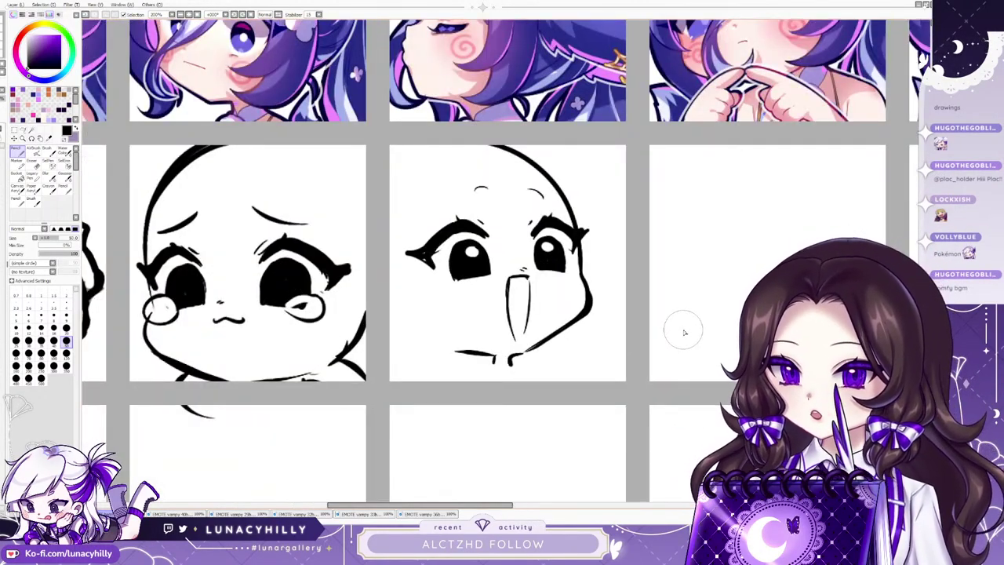
key("h")
left_click_drag(460, 187, 579, 166)
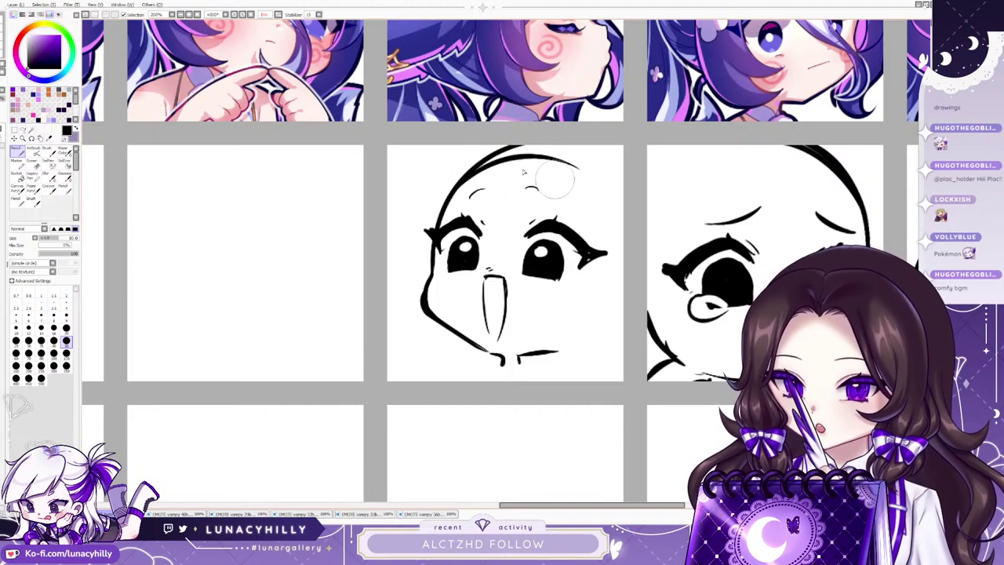
mouse_move(472, 170)
left_mouse_down()
mouse_move(599, 173)
mouse_move(617, 193)
left_mouse_up()
left_click_drag(522, 356, 603, 334)
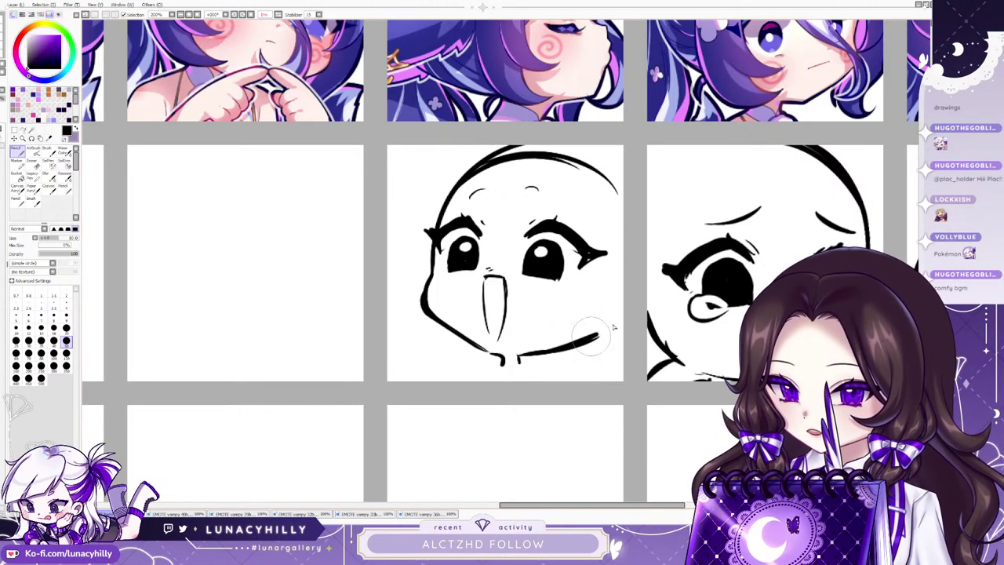
left_click_drag(628, 267, 596, 331)
Erase the old crown line above the new one and the short neck stubs below the chin.
left_click(36, 177)
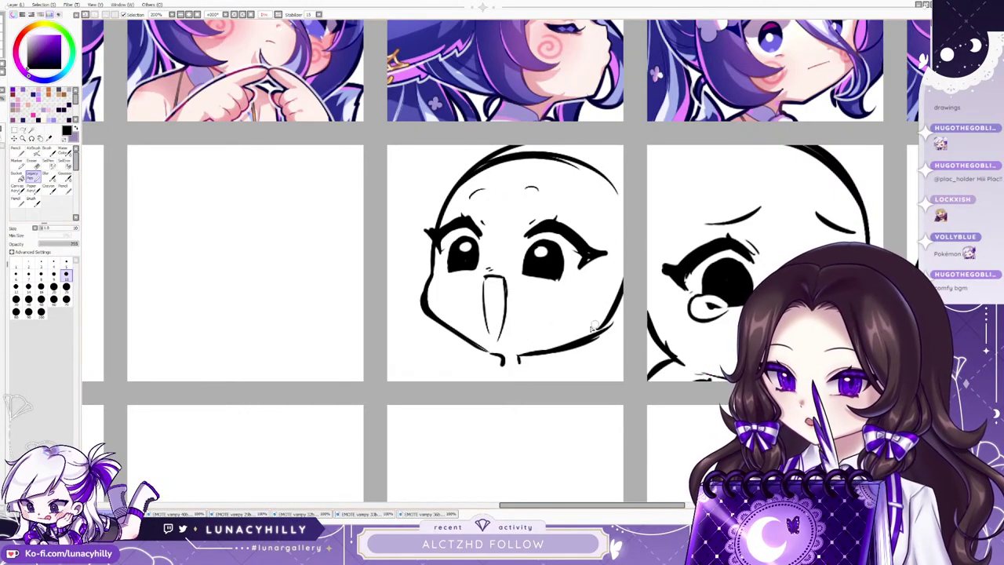
key("e")
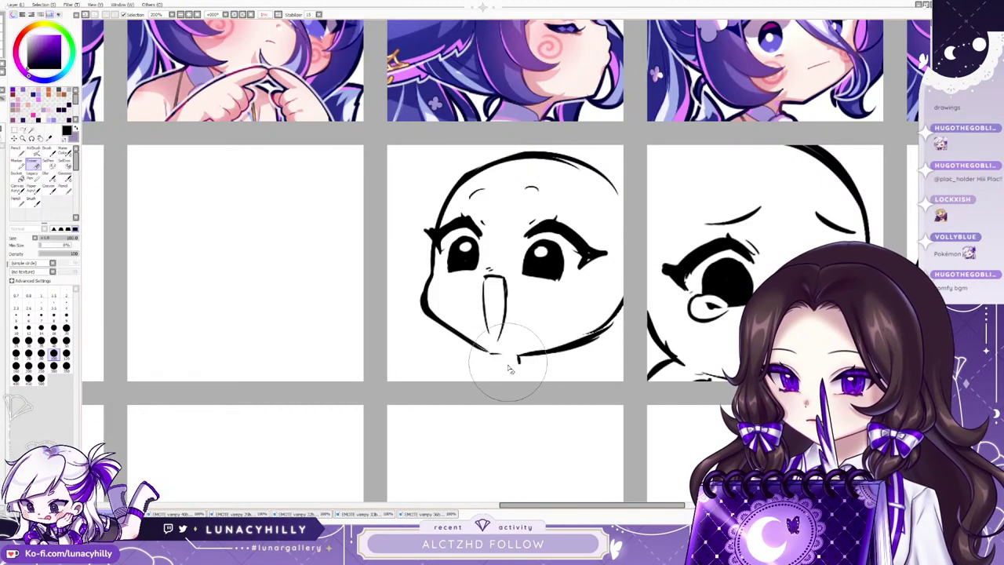
key("n")
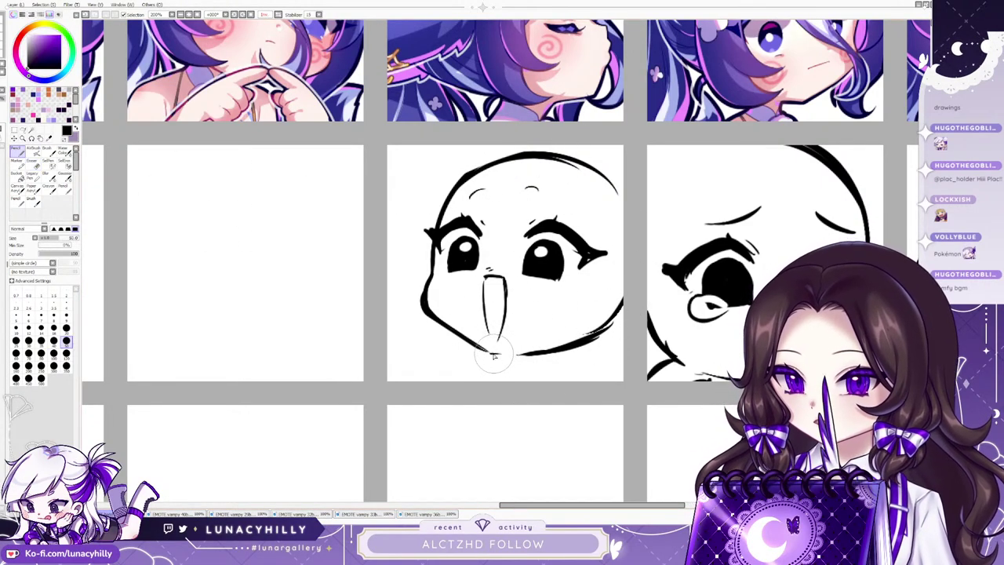
Add short neck strokes under the chin and erase the eyes, brows, nose and mouth from inside the head outline.
left_click_drag(493, 355, 562, 348)
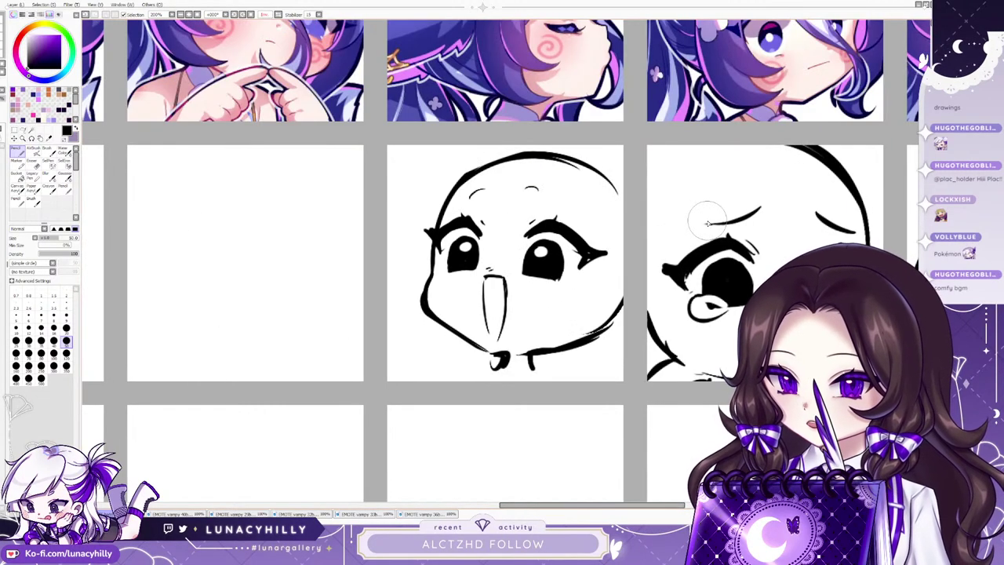
key("e")
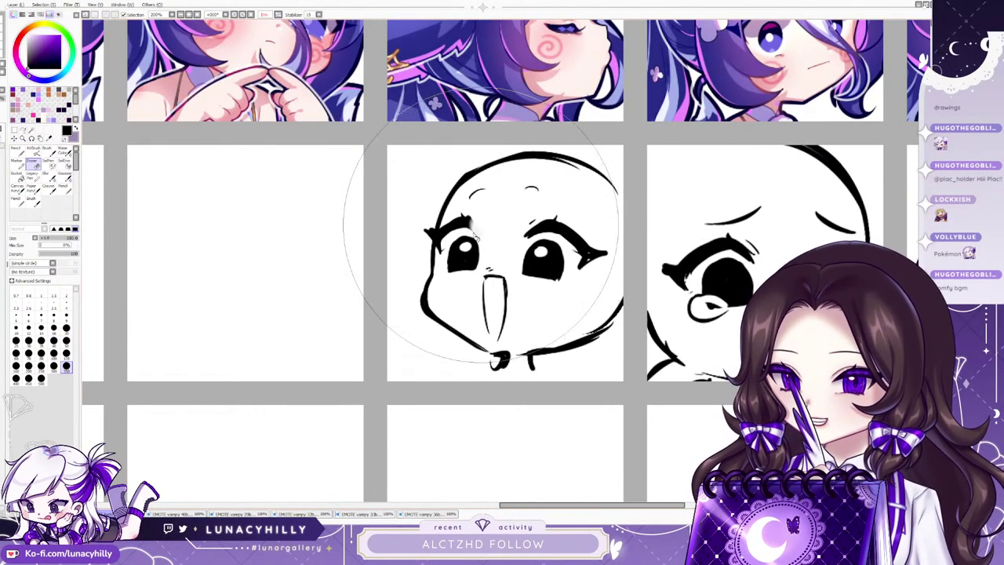
mouse_move(447, 246)
left_mouse_down()
mouse_move(437, 269)
mouse_move(441, 337)
mouse_move(475, 238)
mouse_move(486, 259)
mouse_move(439, 259)
mouse_move(446, 251)
mouse_move(437, 174)
left_mouse_up()
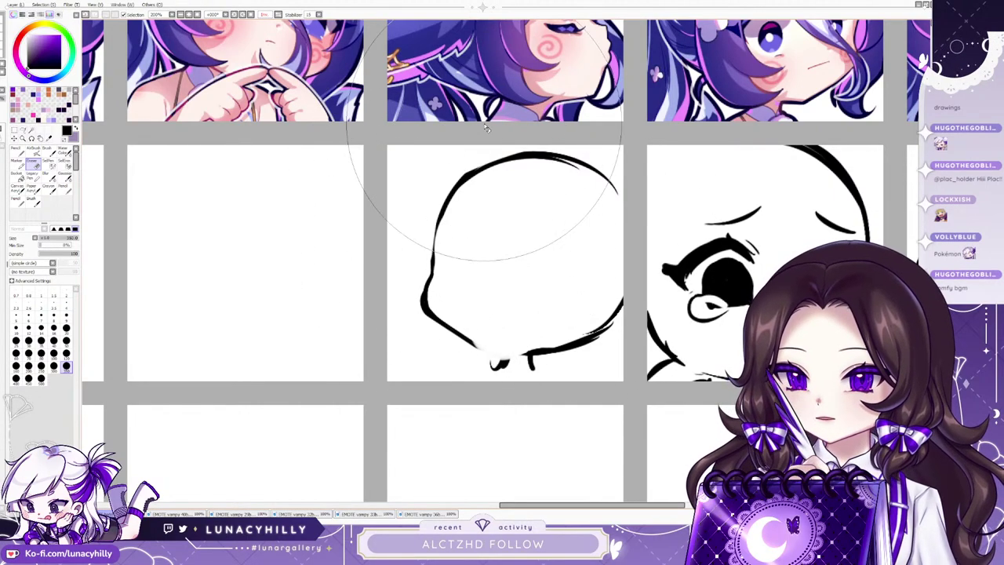
key("h")
key("h")
Redraw the near cheek and jaw line down to the chin and trim the old outer edge, checking the outline mirrored.
key("n")
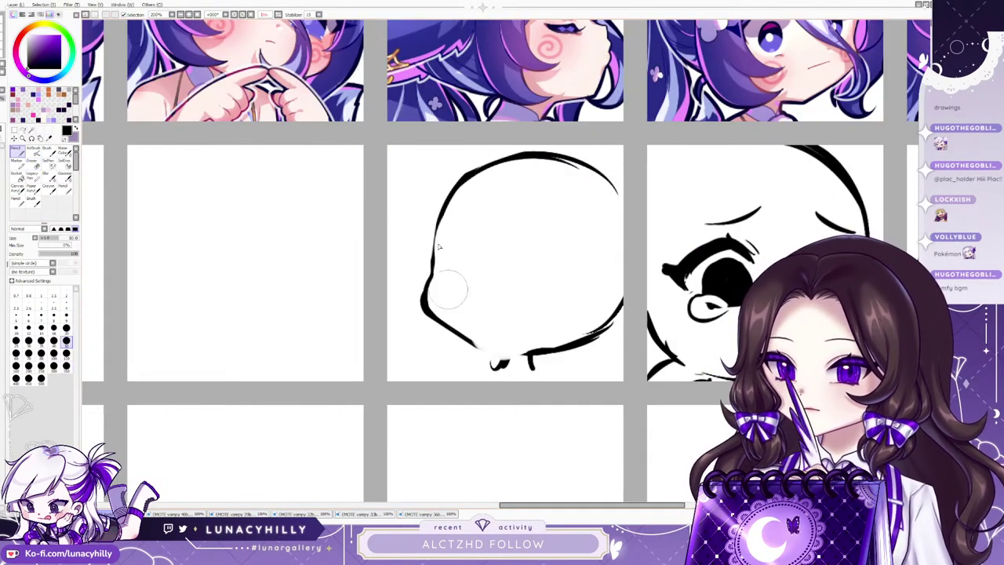
mouse_move(437, 229)
left_mouse_down()
mouse_move(431, 302)
mouse_move(435, 281)
mouse_move(479, 347)
mouse_move(444, 317)
mouse_move(504, 353)
mouse_move(478, 345)
mouse_move(503, 362)
left_mouse_up()
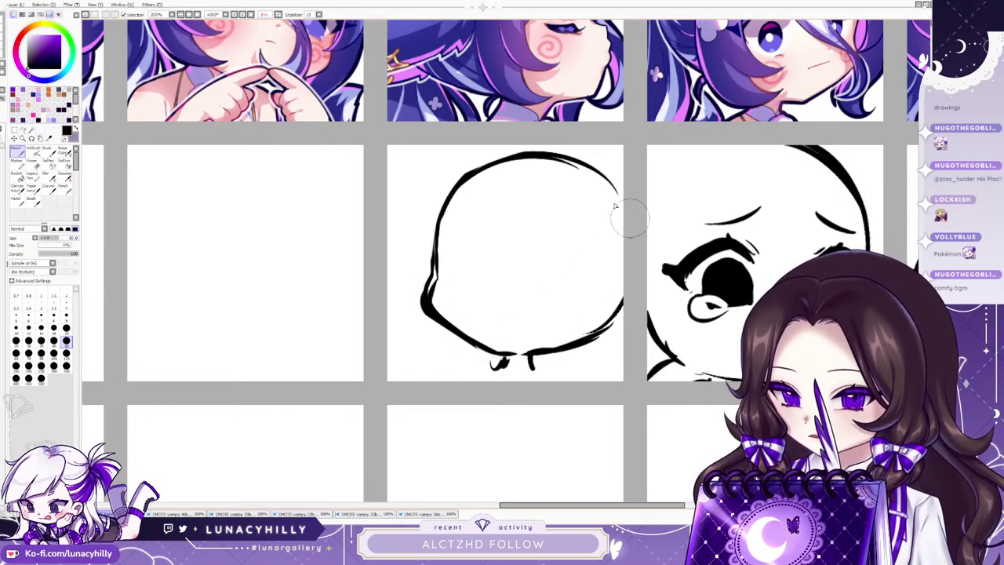
key("e")
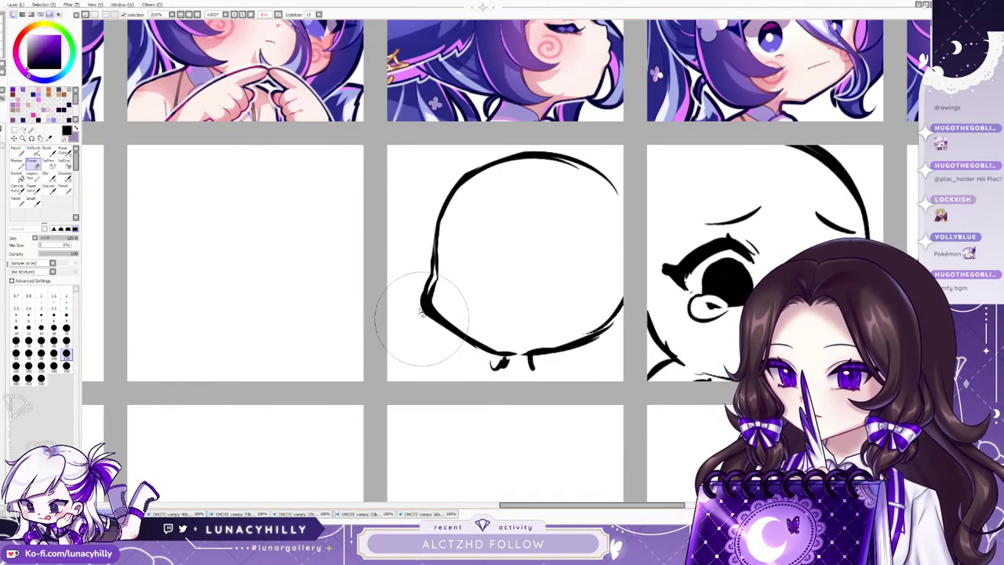
mouse_move(426, 302)
left_mouse_down()
mouse_move(428, 220)
mouse_move(429, 322)
mouse_move(456, 350)
mouse_move(426, 316)
mouse_move(487, 361)
left_mouse_up()
key("h")
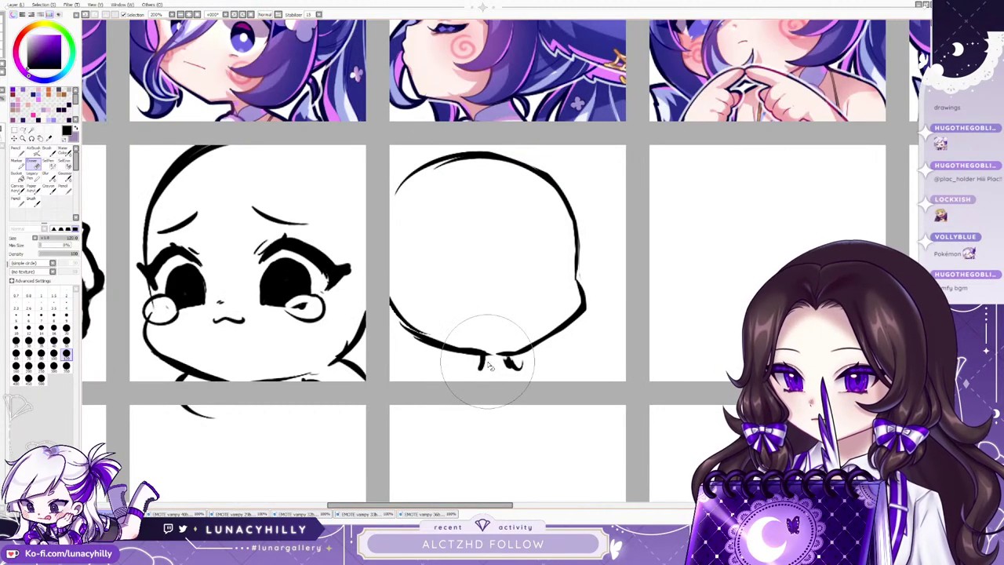
key("h")
Transform the head outline, moving it left so that its far side fits inside the cell.
key("ctrl+t")
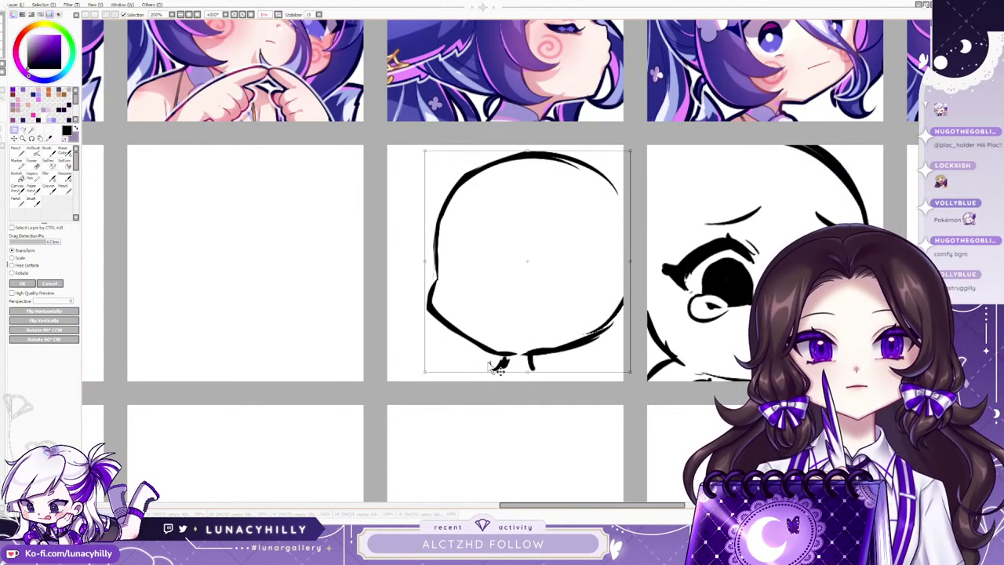
left_click_drag(549, 255, 533, 255)
left_click_drag(593, 201, 585, 203)
left_click_drag(620, 152, 616, 147)
left_click_drag(570, 208, 569, 207)
left_click(23, 283)
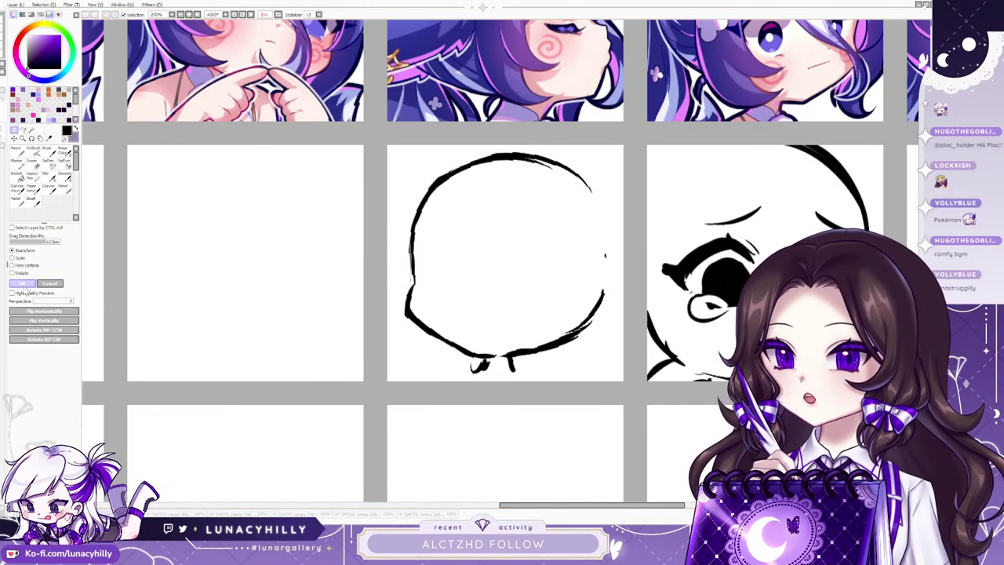
Extend the neck lines into shoulders at the cell's lower edge and close the gap along the far side of the head.
left_click(22, 154)
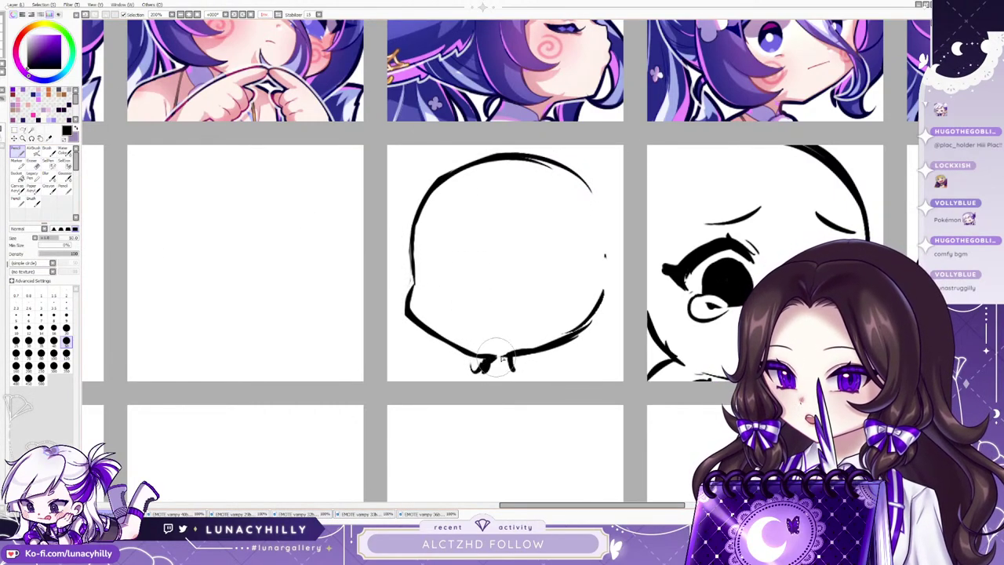
mouse_move(496, 357)
left_mouse_down()
mouse_move(522, 375)
mouse_move(451, 381)
left_mouse_up()
left_click_drag(508, 357, 537, 381)
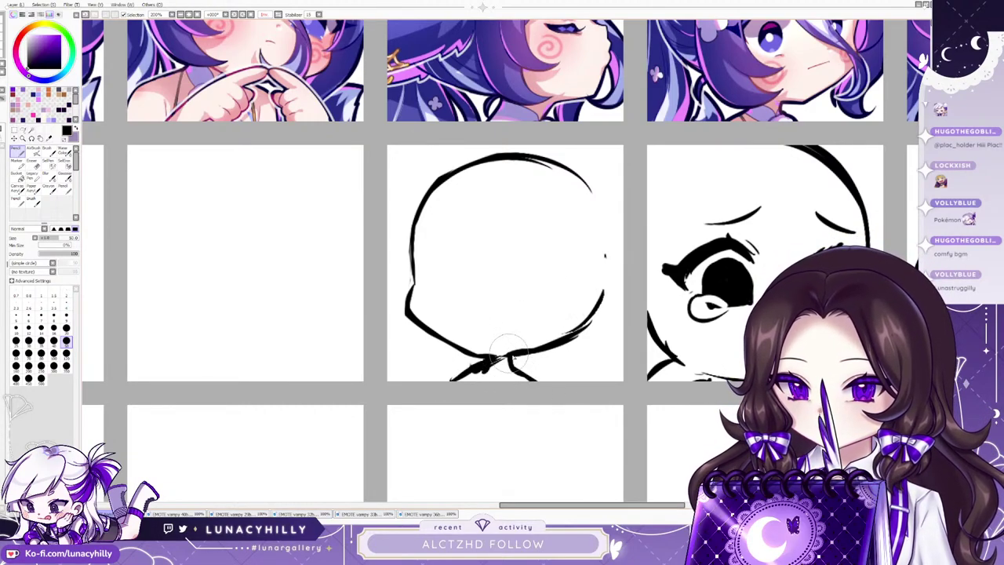
left_click_drag(580, 176, 605, 203)
left_click_drag(555, 164, 610, 248)
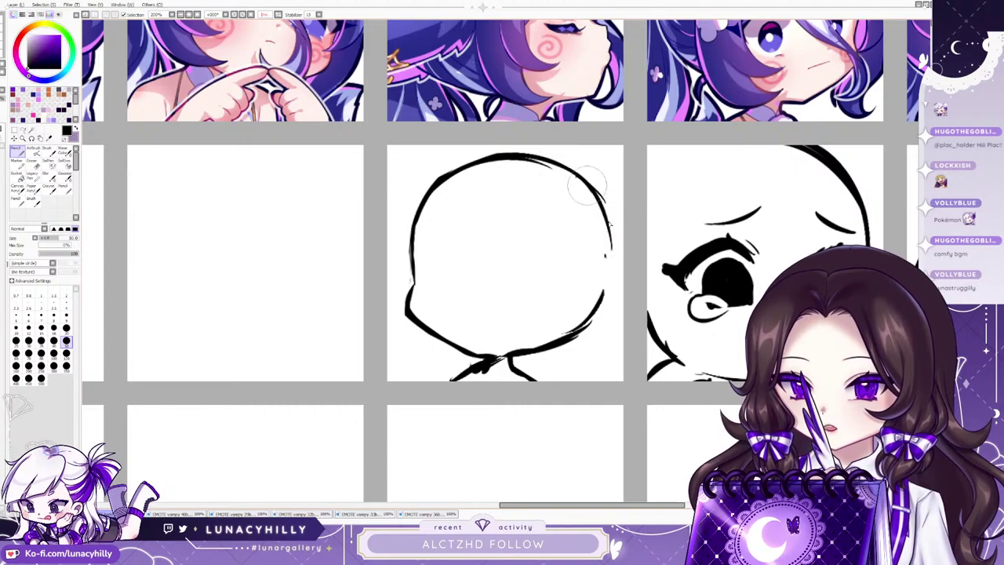
left_click_drag(586, 185, 605, 287)
left_click_drag(429, 188, 492, 163)
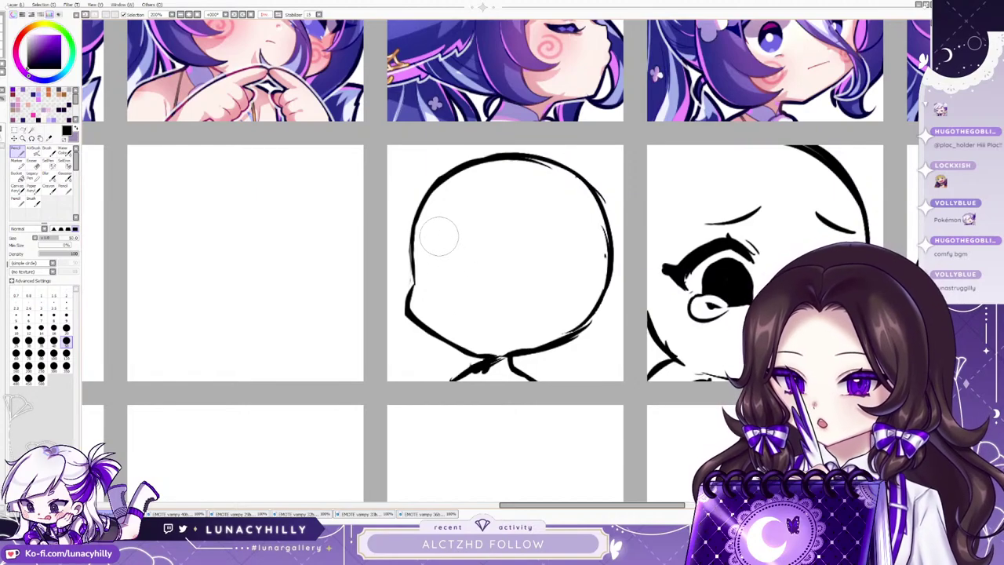
Draw both eyes anew with filled irises and thick upper lashes, sweeping the right eye's lash outward.
mouse_move(445, 240)
left_mouse_down()
mouse_move(406, 246)
mouse_move(417, 263)
mouse_move(425, 238)
mouse_move(444, 252)
mouse_move(432, 271)
mouse_move(450, 243)
left_mouse_up()
mouse_move(436, 252)
left_mouse_down()
mouse_move(431, 270)
mouse_move(449, 250)
mouse_move(431, 276)
mouse_move(453, 267)
left_mouse_up()
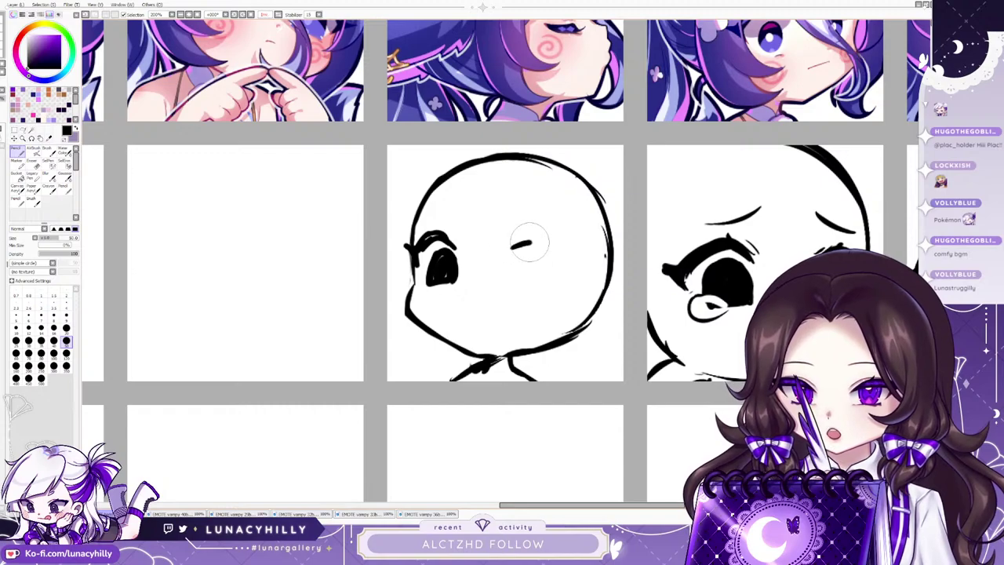
mouse_move(509, 248)
left_mouse_down()
mouse_move(541, 238)
mouse_move(575, 278)
mouse_move(587, 274)
mouse_move(508, 248)
mouse_move(510, 281)
left_mouse_up()
mouse_move(516, 259)
left_mouse_down()
mouse_move(536, 262)
mouse_move(511, 284)
left_mouse_up()
mouse_move(510, 283)
left_mouse_down()
mouse_move(536, 271)
mouse_move(535, 258)
mouse_move(527, 277)
mouse_move(508, 278)
mouse_move(522, 278)
mouse_move(519, 257)
mouse_move(537, 276)
mouse_move(527, 250)
mouse_move(539, 281)
left_mouse_up()
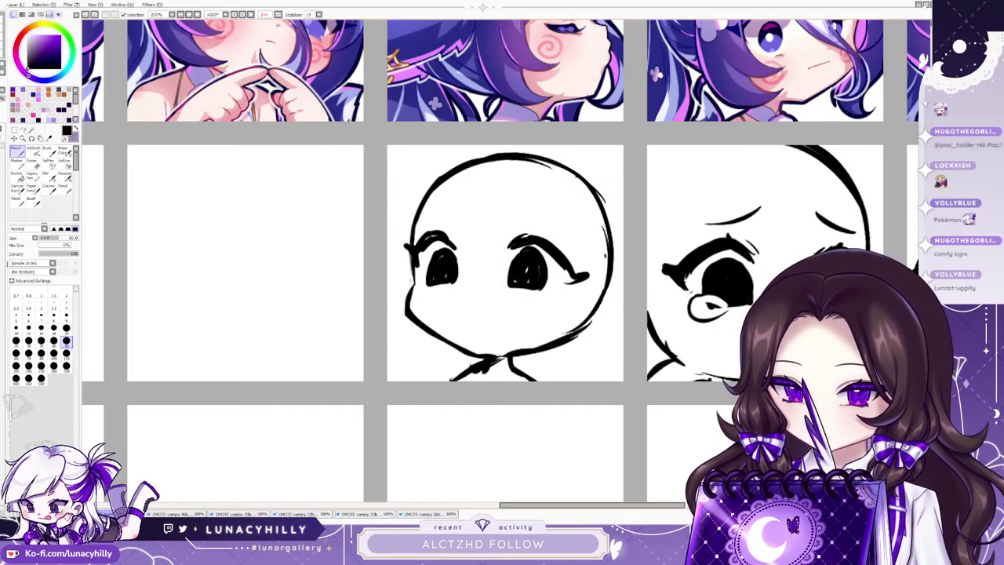
mouse_move(514, 243)
left_mouse_down()
mouse_move(549, 237)
mouse_move(593, 272)
left_mouse_up()
Add short arched brows and lid creases, refine the right eye's outer lash and clean up its iris.
left_click(33, 164)
key("n")
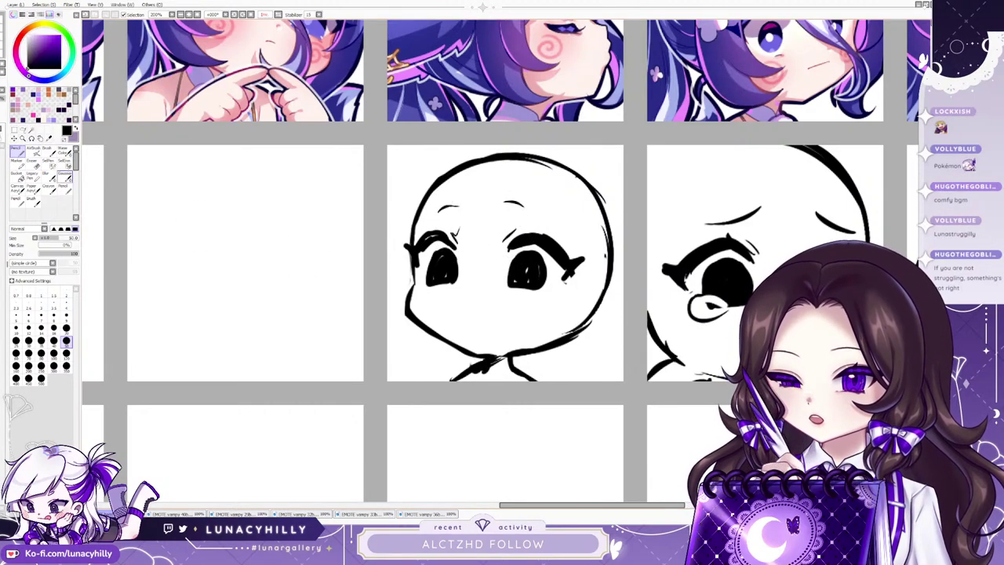
key("e")
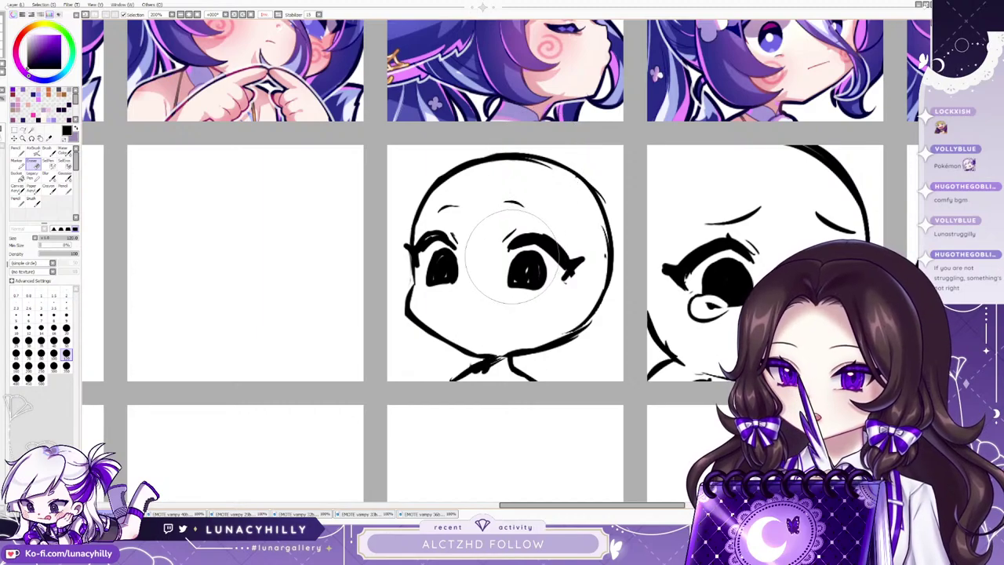
key("n")
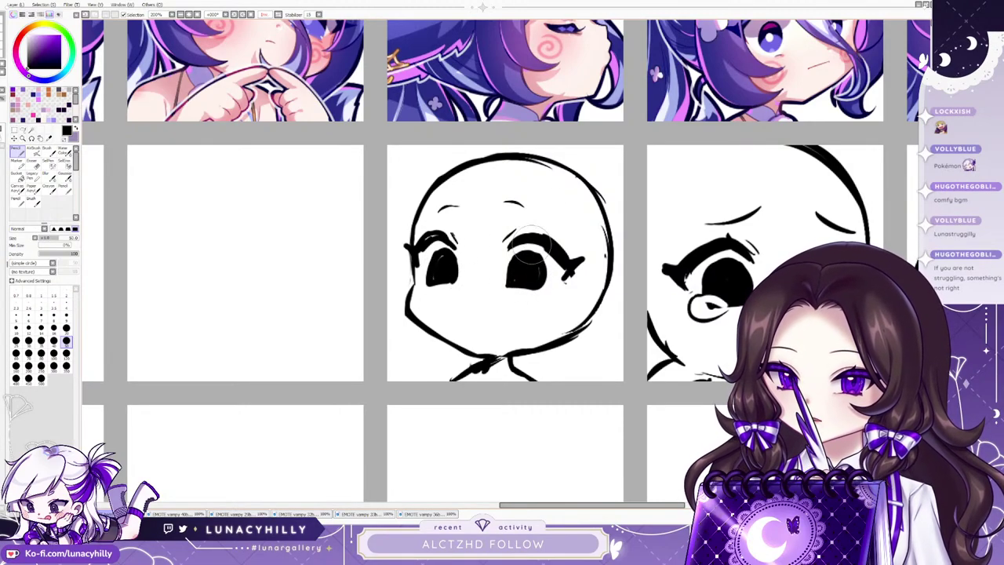
Draw a tiny nose and a tall, narrow open mouth between the eyes and chin, checking the face mirrored.
left_click_drag(467, 283, 470, 281)
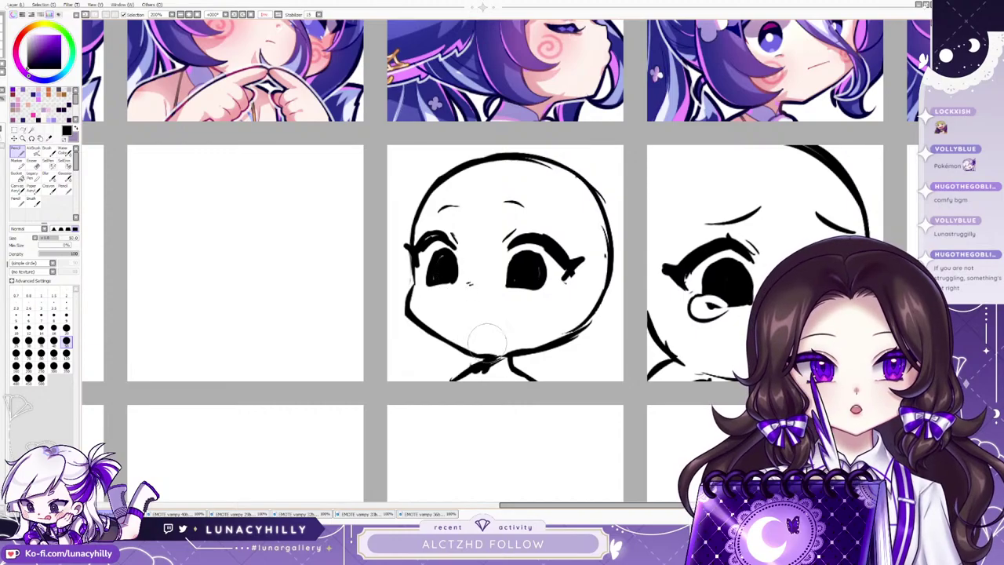
mouse_move(467, 300)
left_mouse_down()
mouse_move(475, 338)
mouse_move(484, 337)
left_mouse_up()
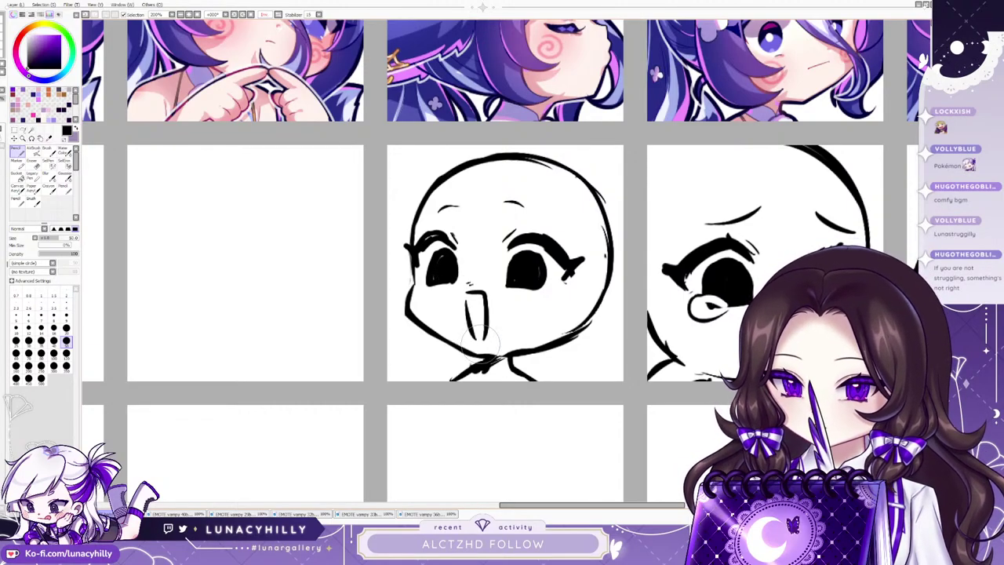
key("h")
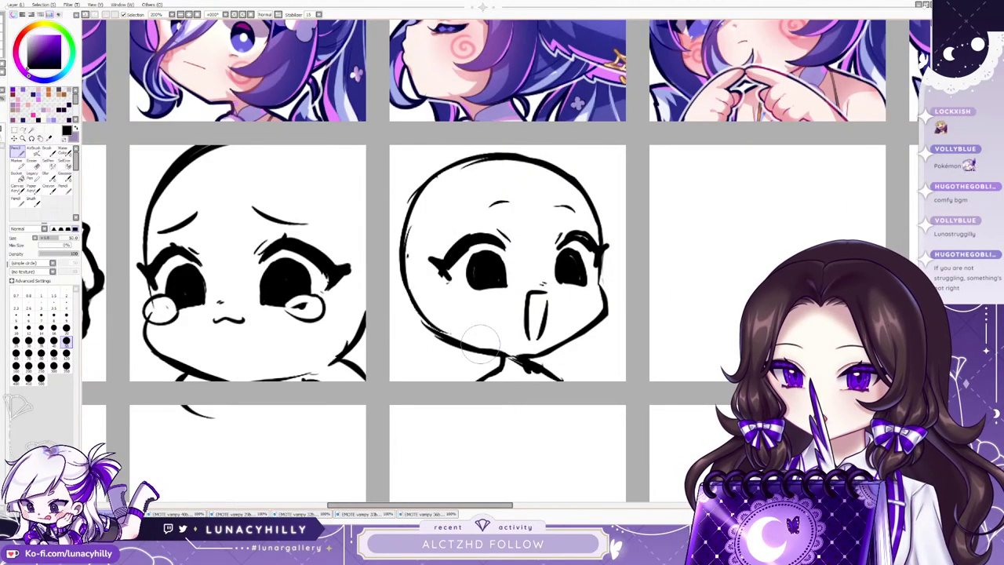
key("h")
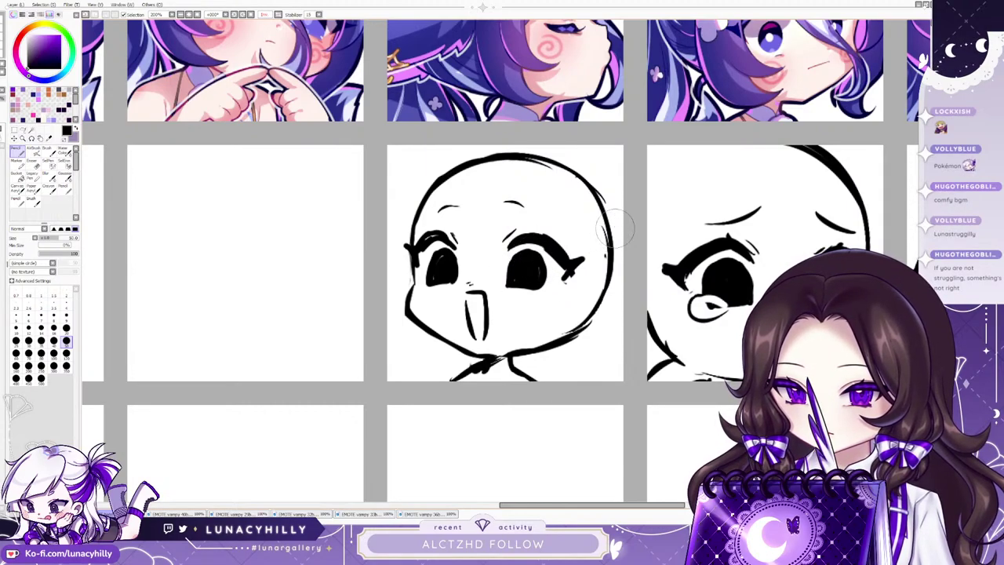
Select the whole right eye and free-deform it slightly to adjust its tilt and width, checking it mirrored.
key("h")
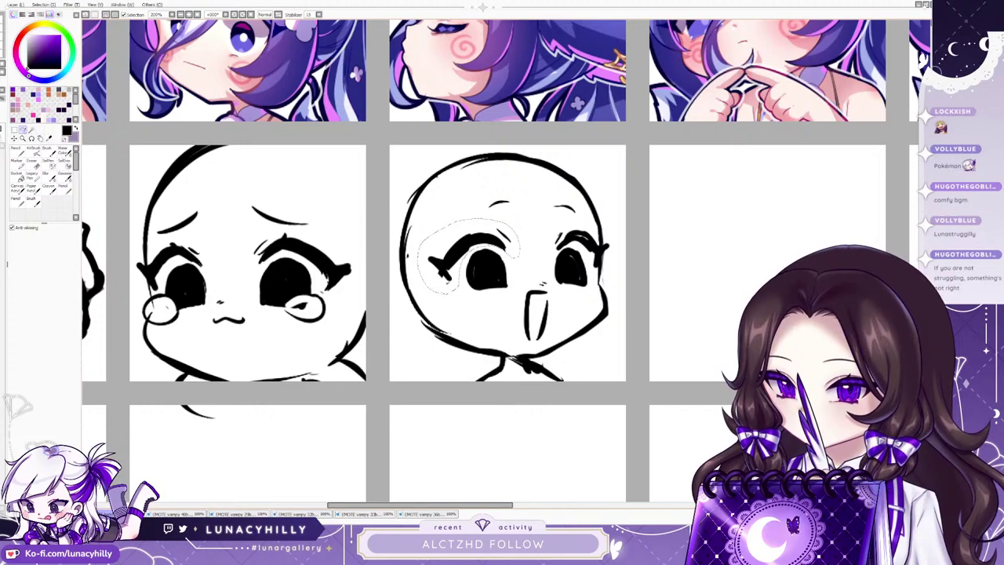
key("h")
key("ctrl+t")
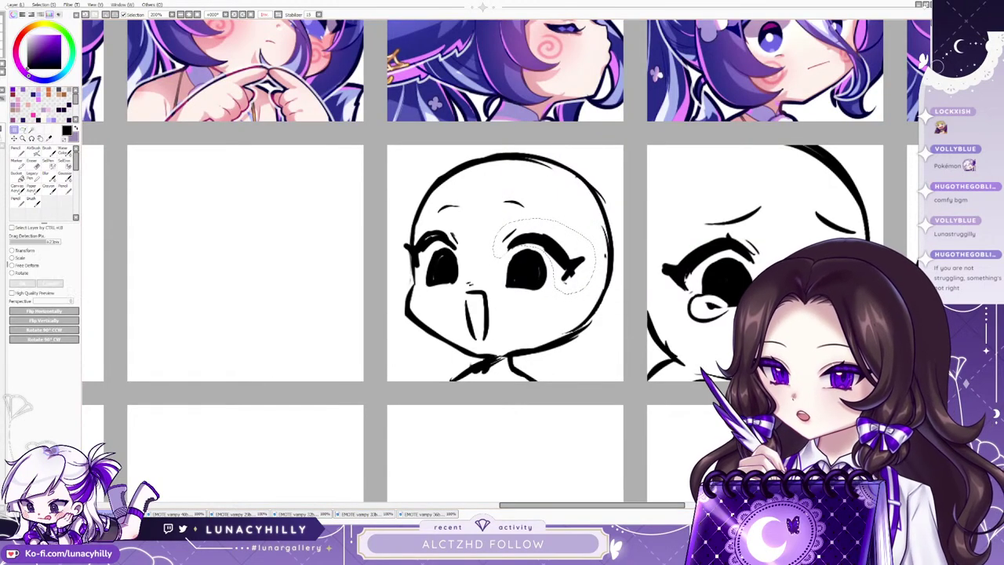
left_click_drag(586, 257, 583, 252)
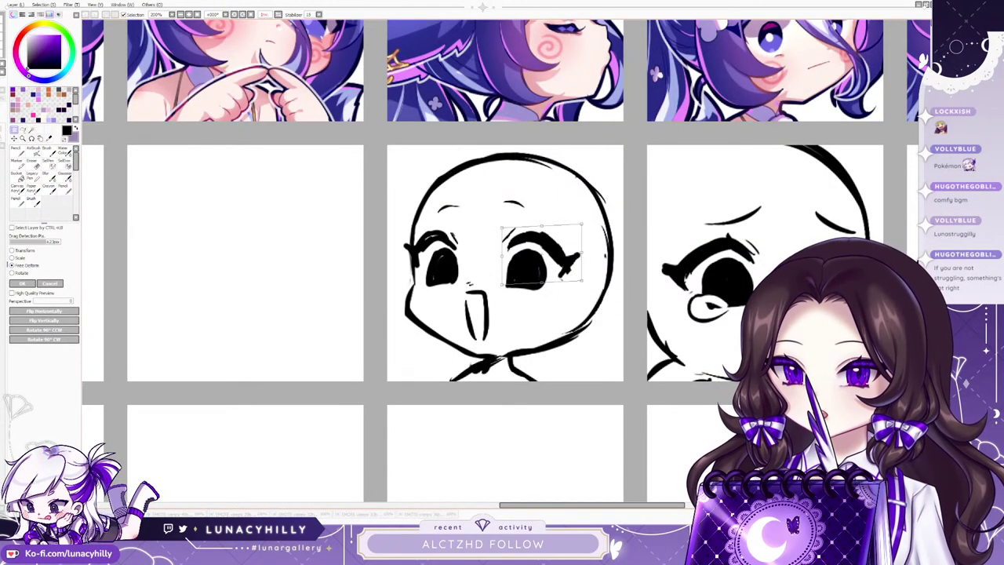
left_click_drag(502, 256, 500, 257)
left_click_drag(584, 252, 582, 252)
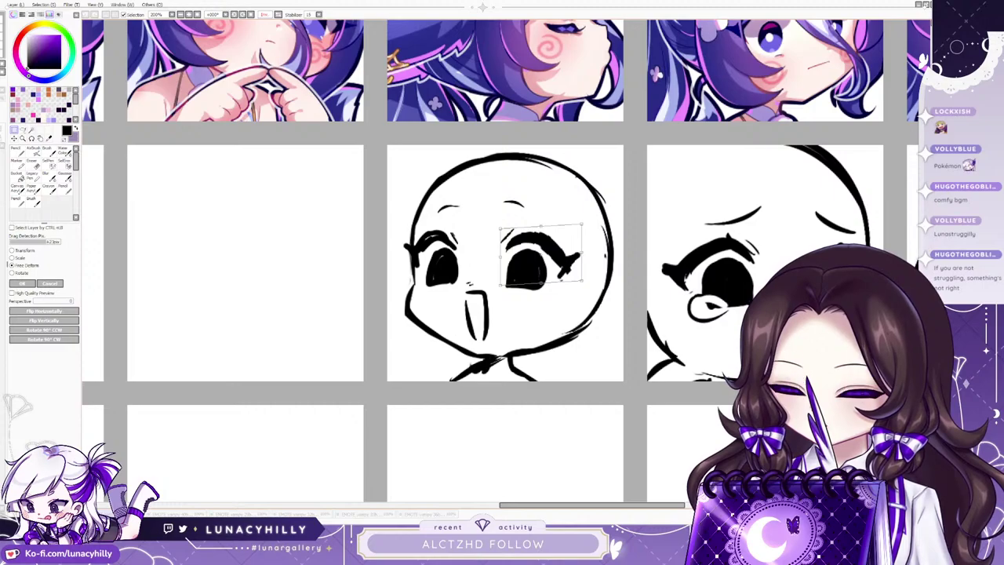
key("h")
key("Return")
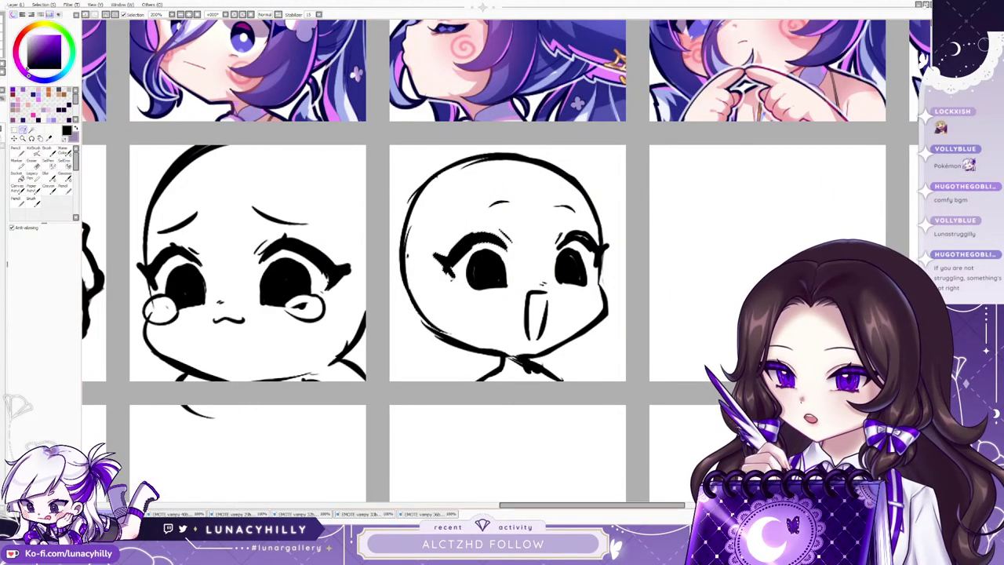
Select only the right iris, nudge it left and up, and free-deform it slightly wider toward the outer lash.
key("h")
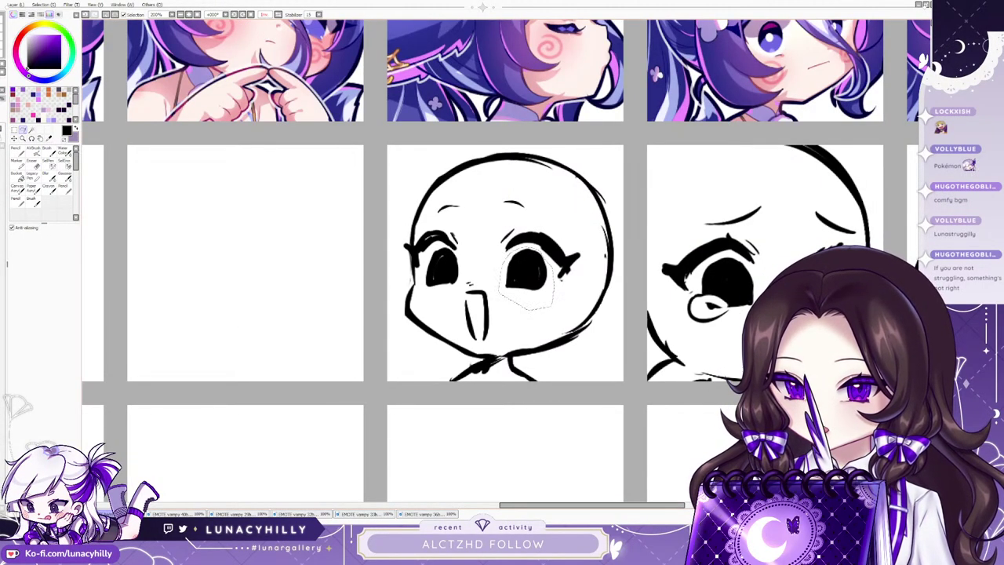
key("ctrl+Left")
key("ctrl+Left")
key("ctrl+Up")
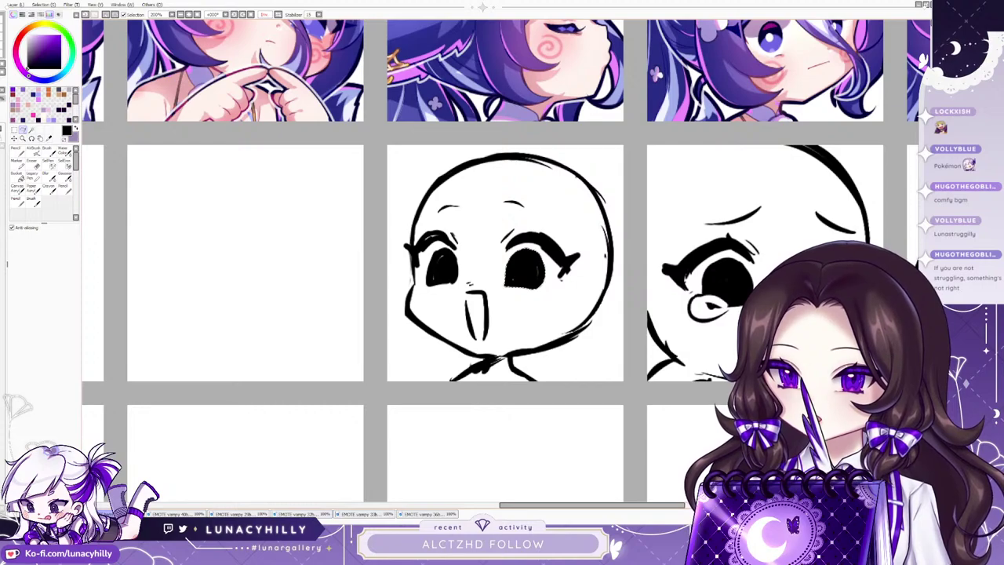
key("ctrl+t")
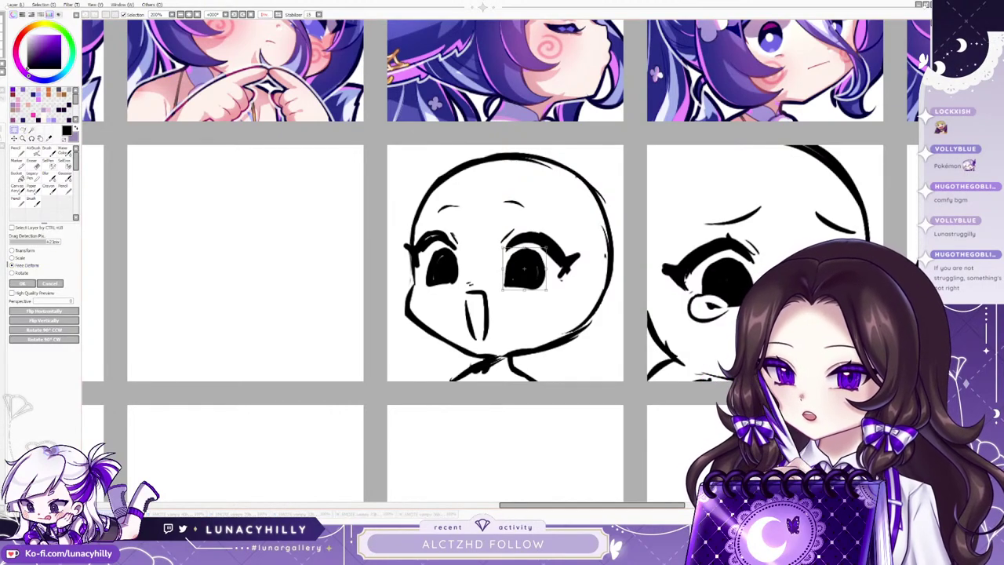
left_click_drag(523, 268, 528, 273)
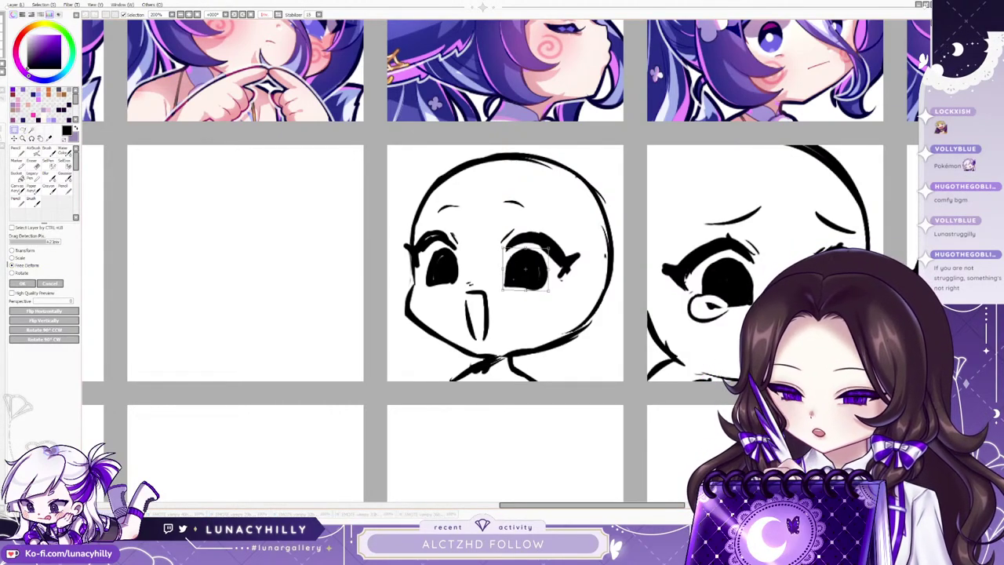
key("Return")
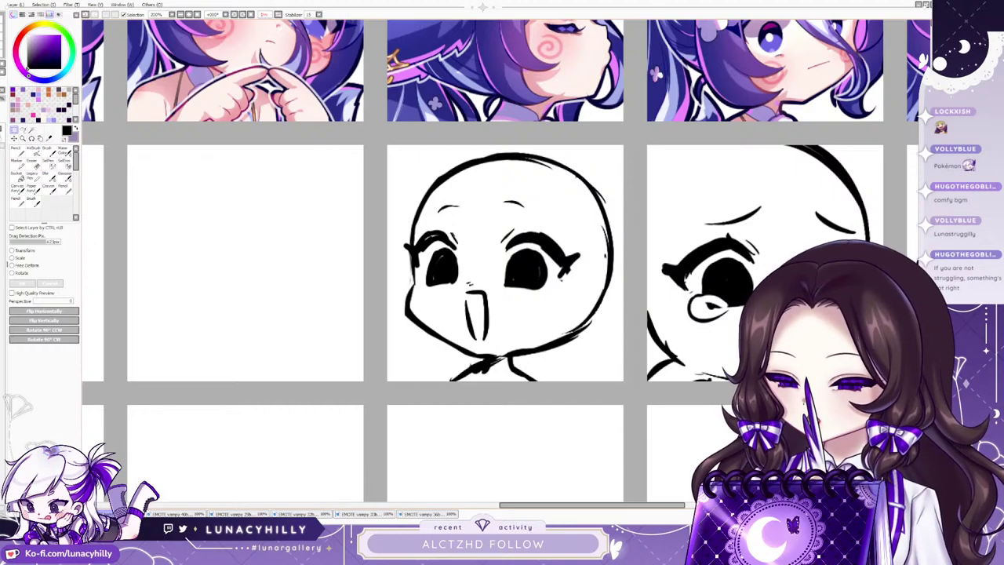
Check the face mirrored and compare it with the neighbouring emotes on the sheet.
key("e")
key("h")
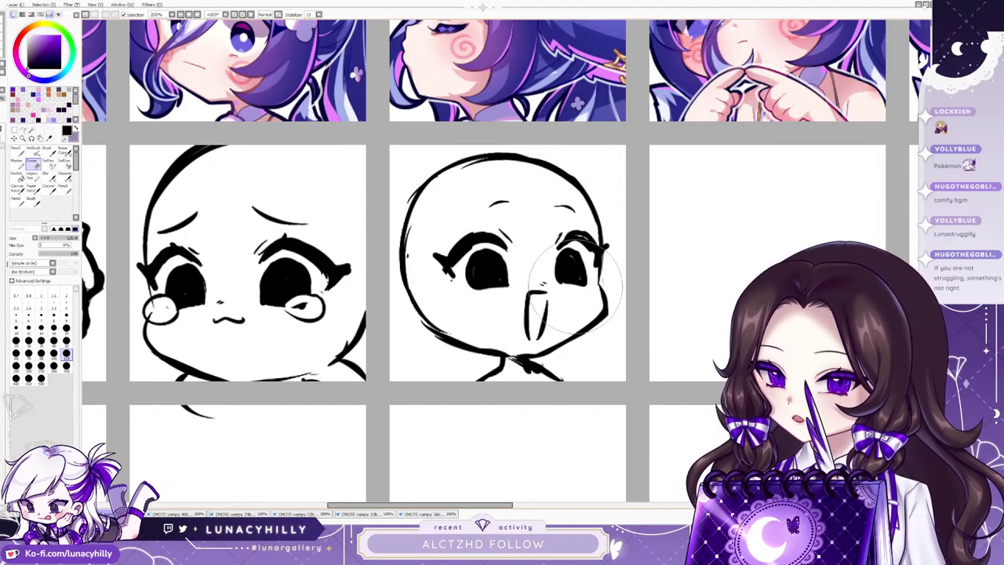
key("h")
key("h")
scroll(424, 286, "down", 3)
scroll(292, 329, "up", 1)
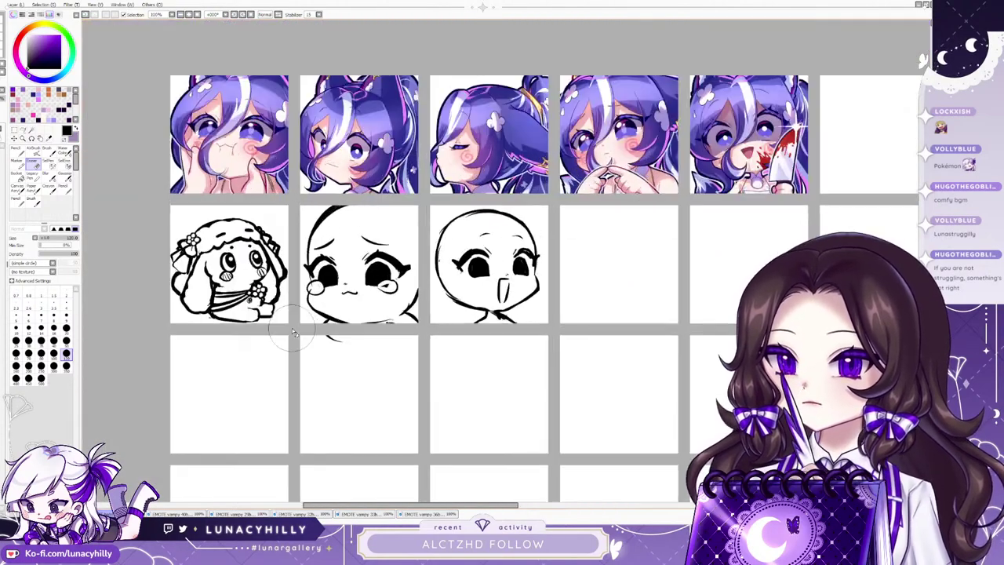
scroll(292, 333, "up", 3)
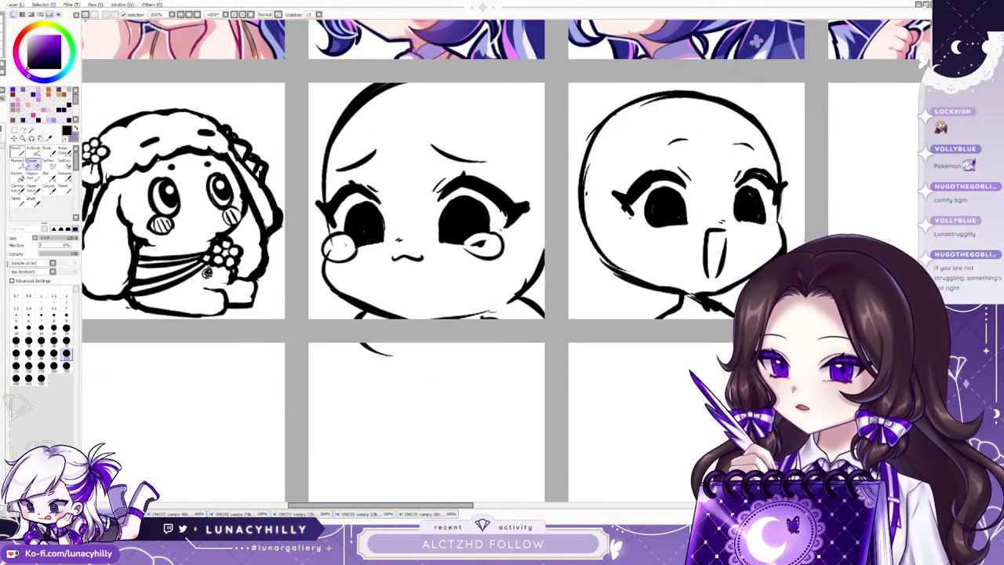
Erase the stray lines below the worried face's chin and touch up its jaw near the cell's lower right corner.
left_click_drag(399, 364, 364, 346)
left_click_drag(350, 312, 370, 319)
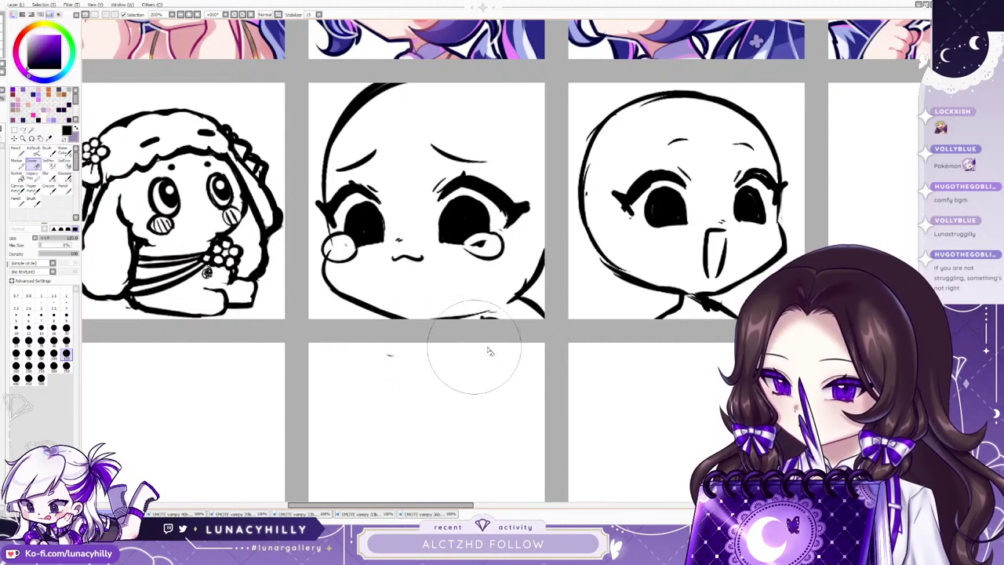
left_click(18, 154)
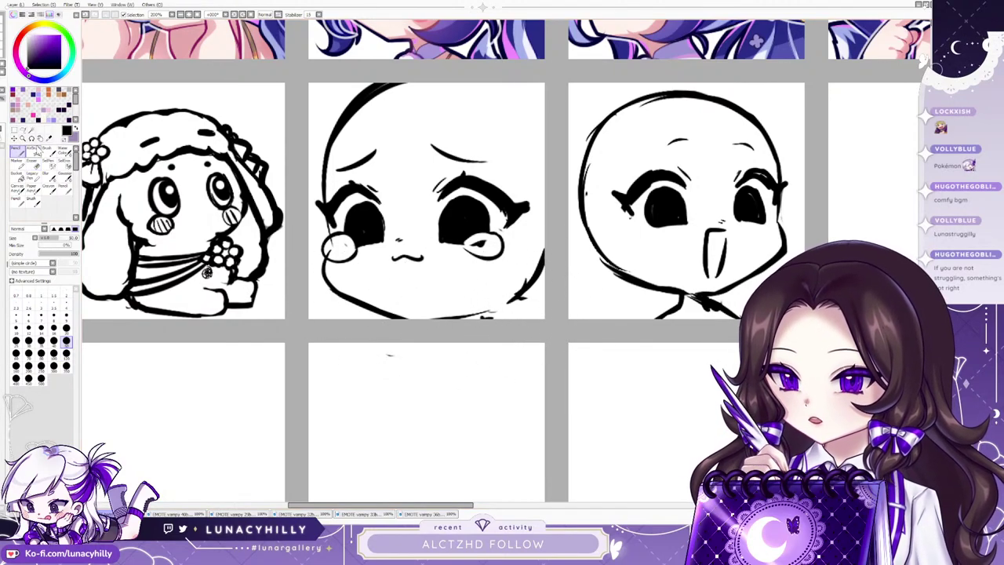
mouse_move(465, 316)
left_mouse_down()
mouse_move(536, 278)
mouse_move(552, 251)
left_mouse_up()
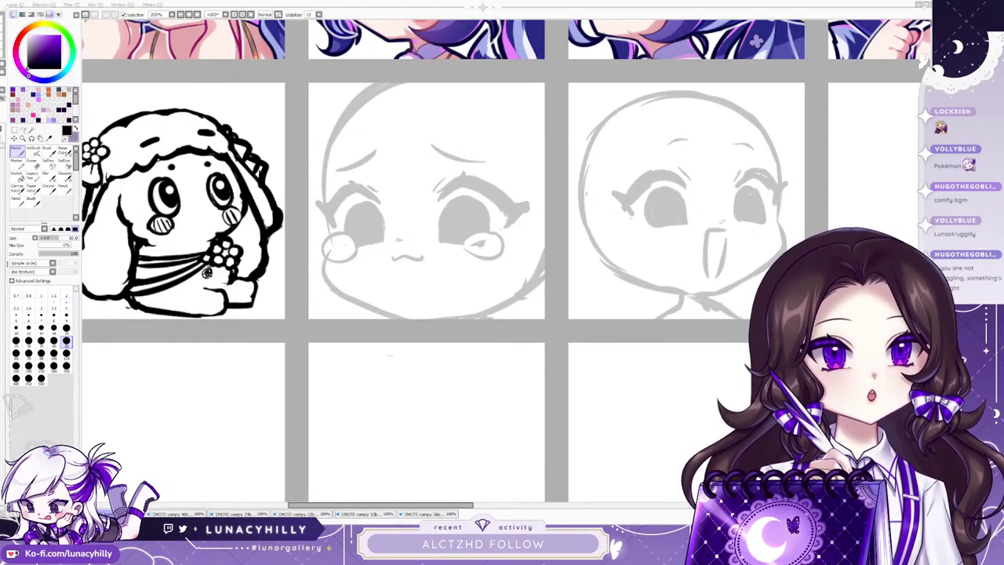
Examine the faded face sketches against the finished emotes in the row above.
scroll(345, 230, "down", 2)
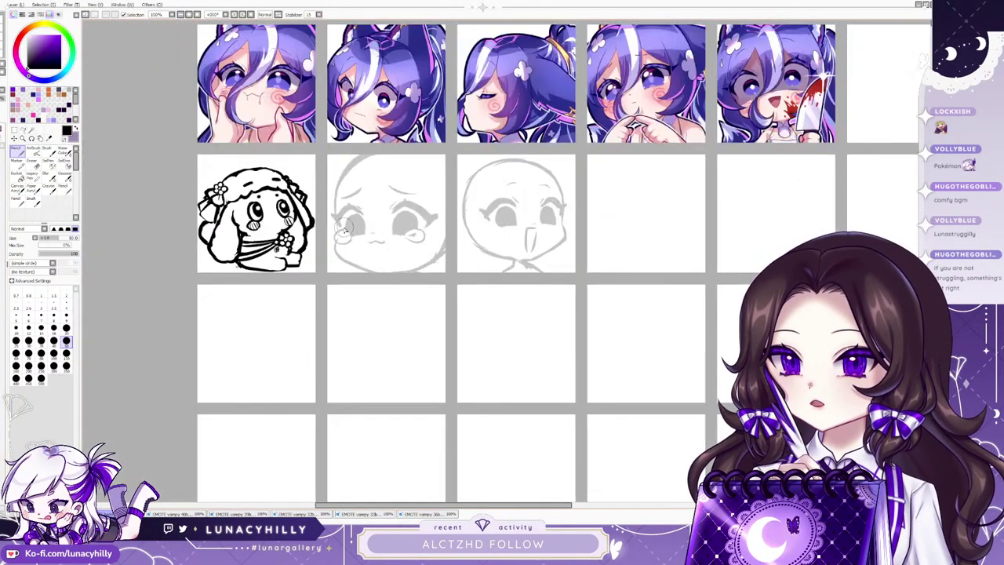
scroll(343, 230, "down", 1)
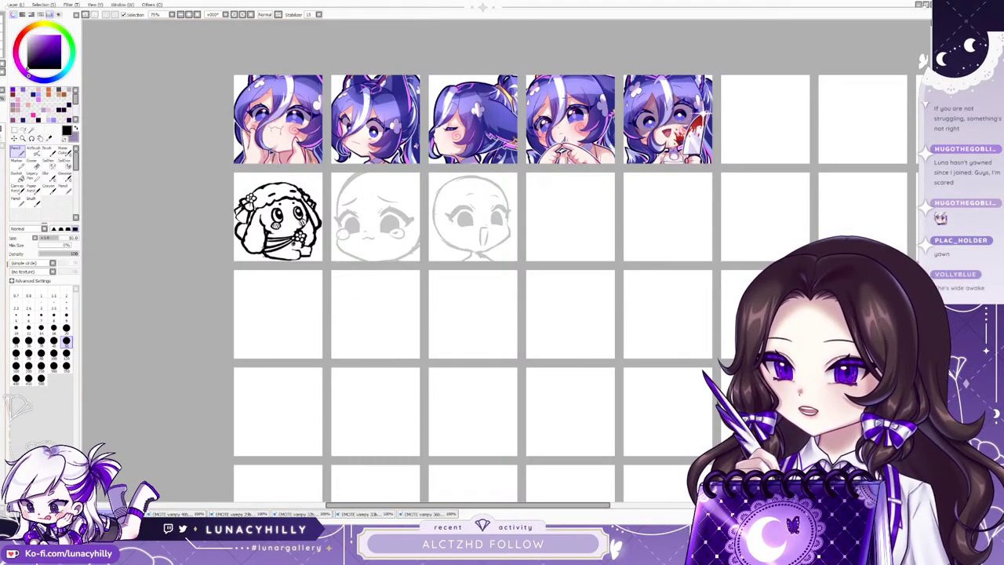
scroll(394, 225, "up", 2)
scroll(291, 179, "down", 2)
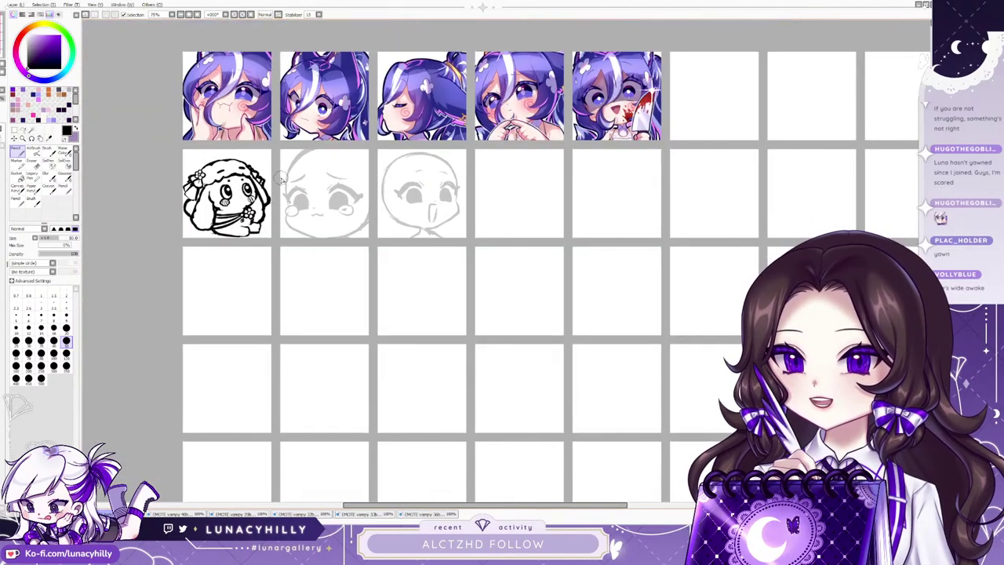
scroll(280, 177, "up", 2)
scroll(313, 179, "down", 2)
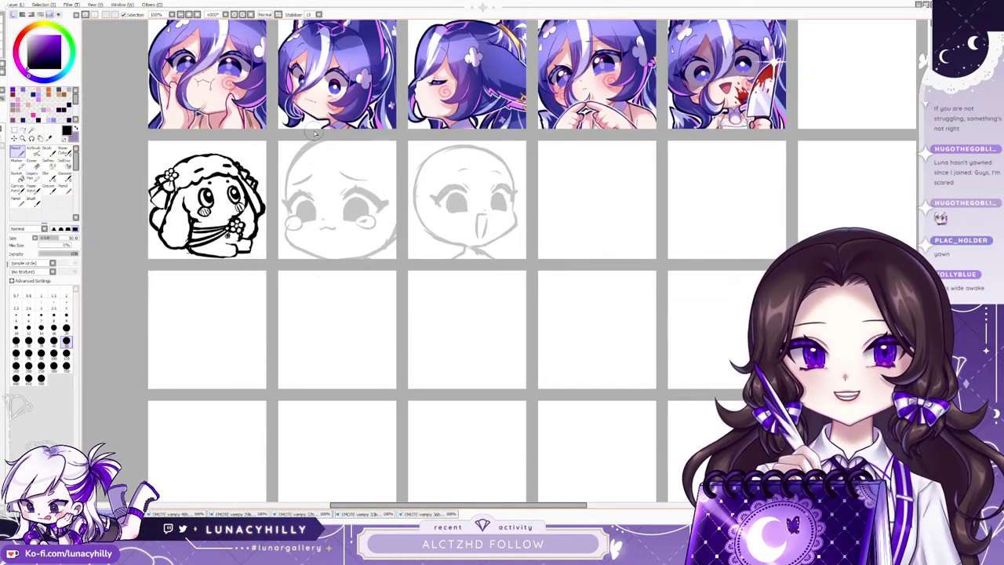
scroll(310, 130, "up", 2)
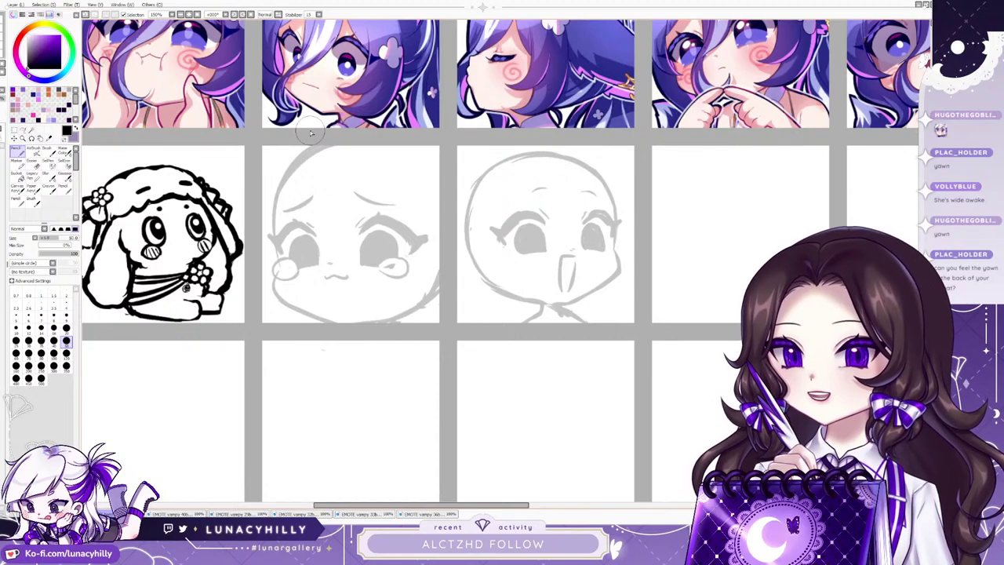
mouse_move(272, 287)
left_mouse_down()
mouse_move(301, 311)
mouse_move(285, 304)
mouse_move(292, 292)
left_mouse_up()
key("ctrl+z")
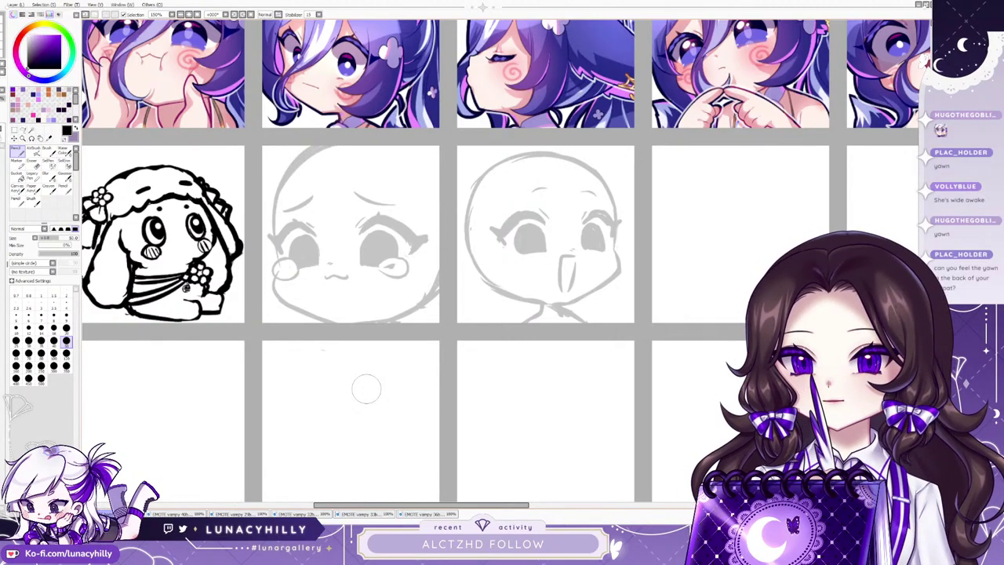
key("ctrl+minus")
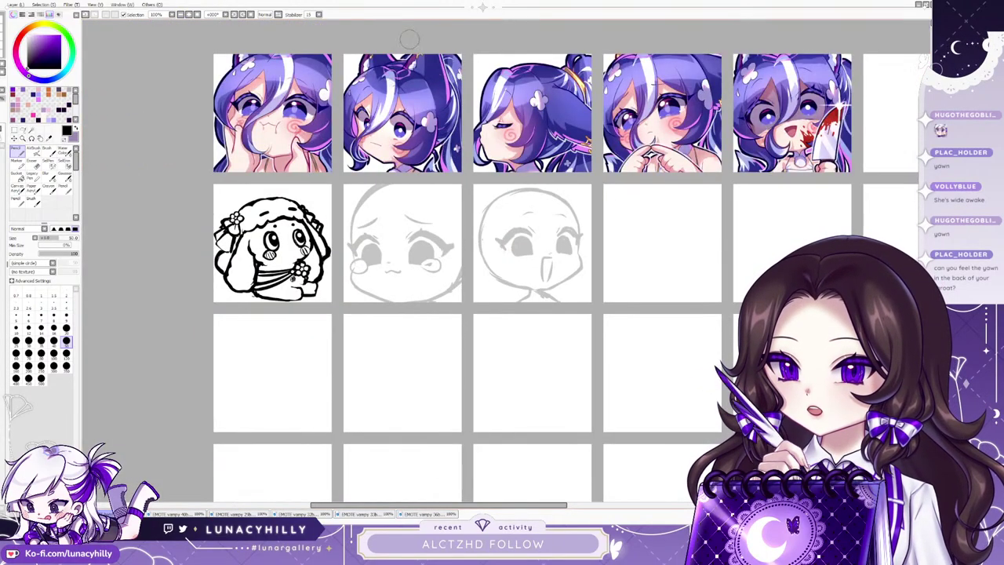
mouse_move(388, 201)
left_mouse_down()
mouse_move(382, 249)
mouse_move(388, 234)
mouse_move(368, 302)
left_mouse_up()
mouse_move(416, 203)
left_mouse_down()
mouse_move(366, 276)
mouse_move(362, 299)
left_mouse_up()
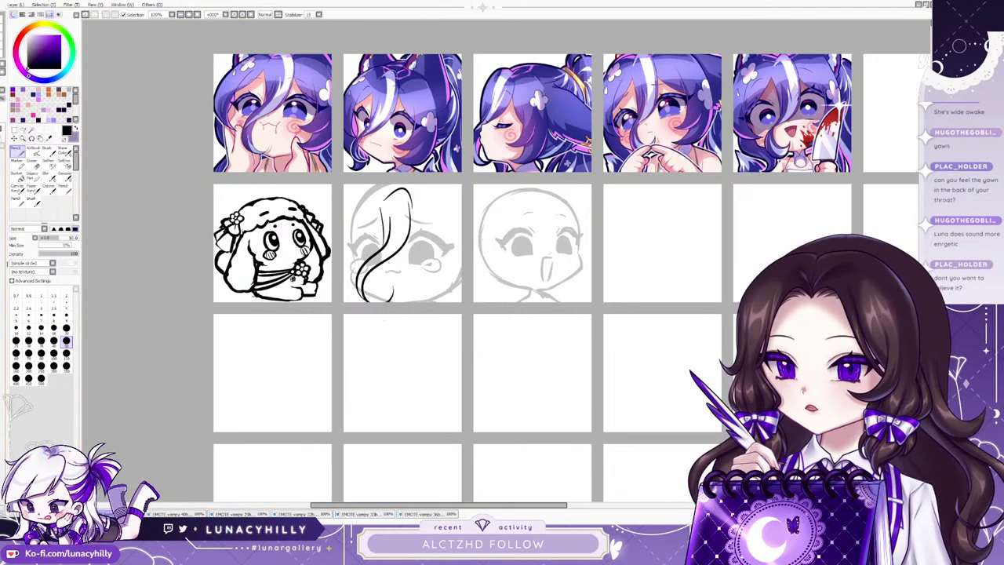
key("ctrl+z")
key("ctrl+z")
key("ctrl+z")
key("ctrl+z")
Draw a long curled forelock down the middle of the worried face and a bang sweeping over its right eye.
mouse_move(388, 202)
left_mouse_down()
mouse_move(411, 194)
mouse_move(365, 300)
left_mouse_up()
mouse_move(416, 217)
left_mouse_down()
mouse_move(368, 279)
mouse_move(367, 301)
mouse_move(390, 307)
left_mouse_up()
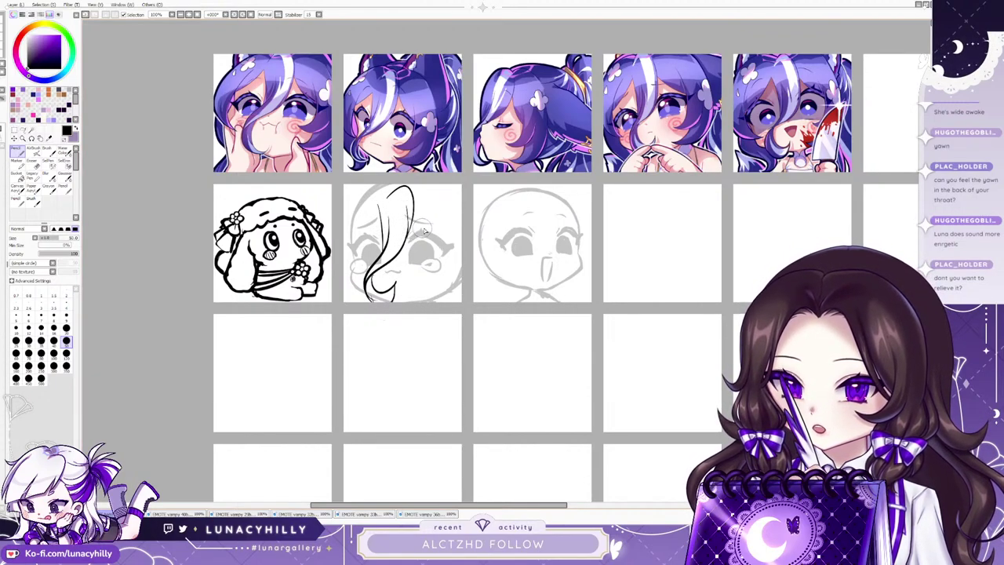
left_click_drag(413, 214, 453, 250)
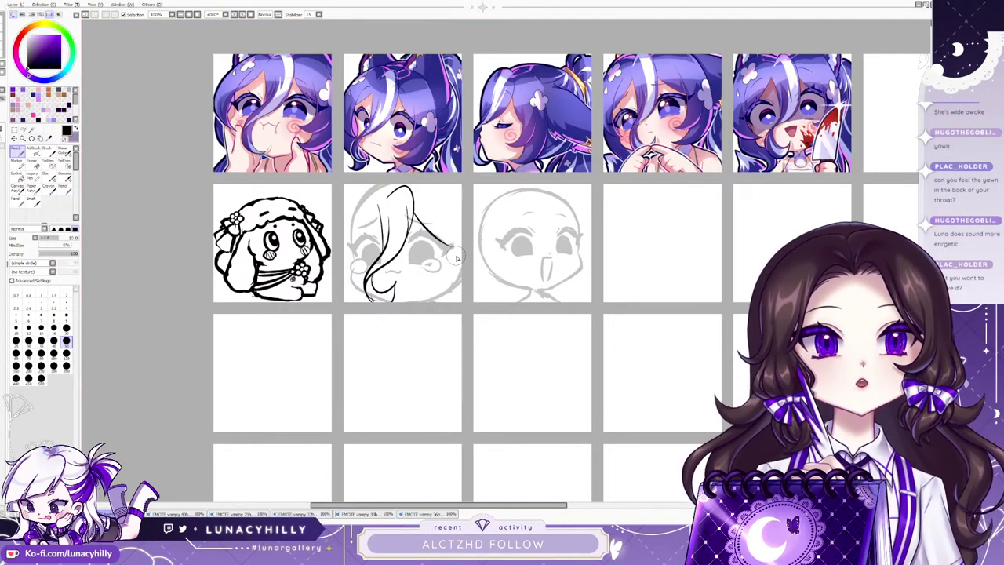
key("ctrl+z")
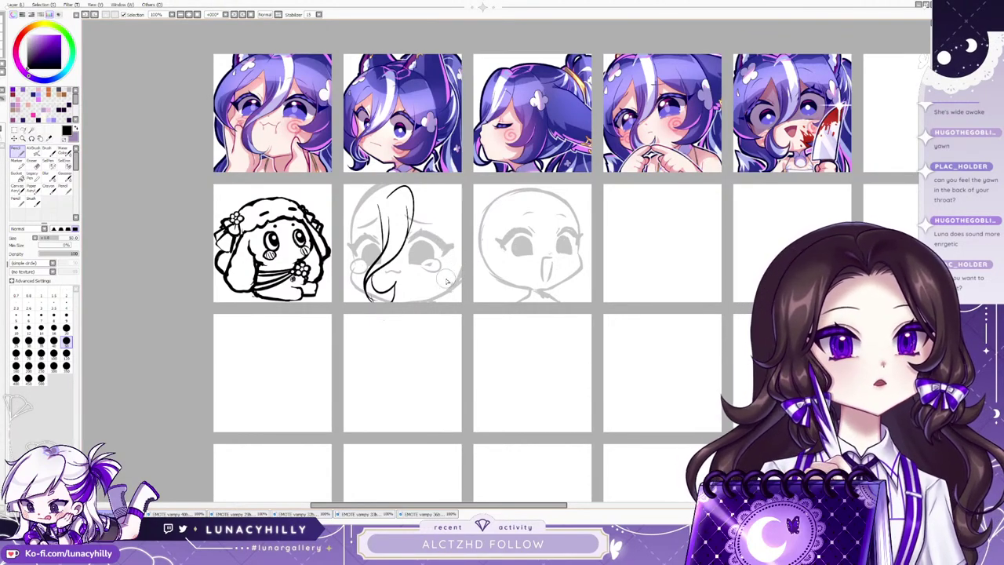
left_click_drag(415, 204, 473, 243)
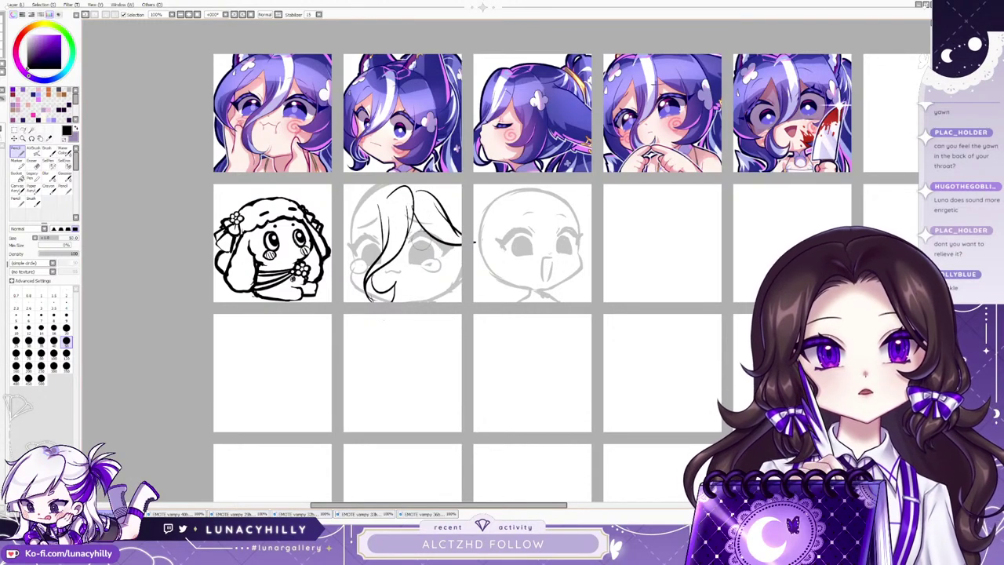
Draw a wavy side lock with flicked ends along the right cheek of the worried face.
mouse_move(450, 244)
left_mouse_down()
mouse_move(440, 274)
mouse_move(424, 285)
left_mouse_up()
mouse_move(424, 274)
left_mouse_down()
mouse_move(422, 308)
mouse_move(447, 302)
left_mouse_up()
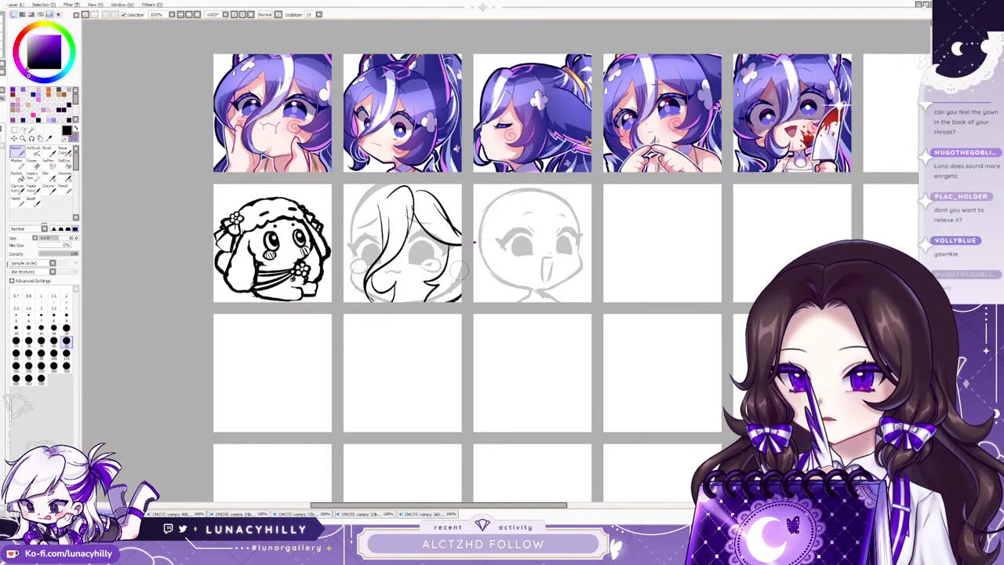
key("ctrl+z")
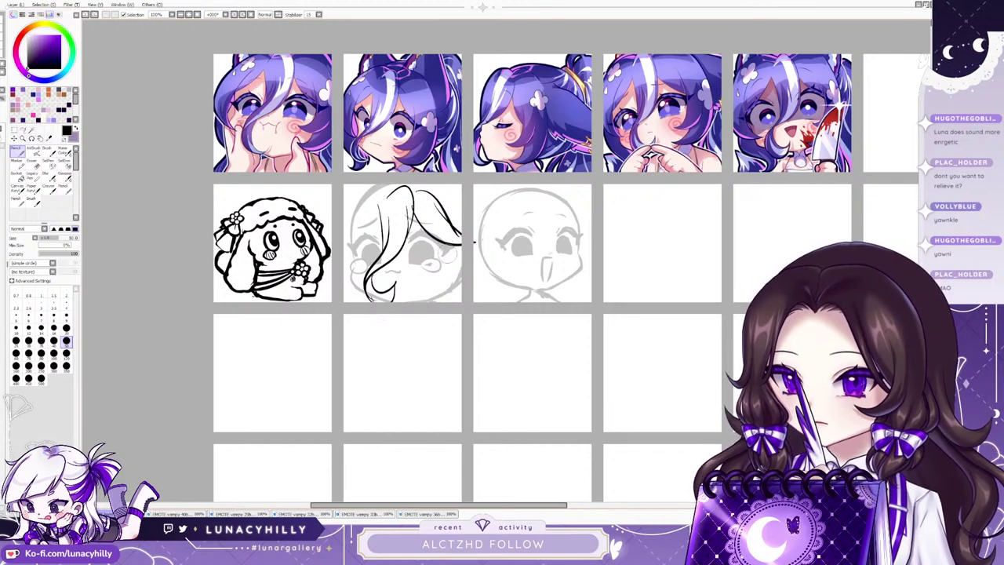
mouse_move(447, 245)
left_mouse_down()
mouse_move(426, 302)
mouse_move(461, 279)
mouse_move(449, 291)
left_mouse_up()
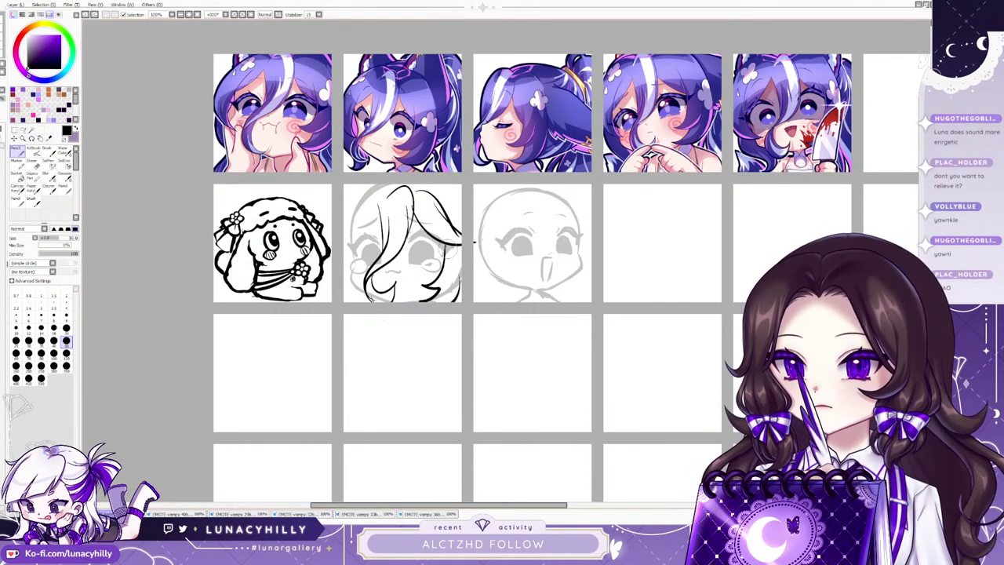
key("ctrl+z")
mouse_move(447, 244)
left_mouse_down()
mouse_move(429, 285)
mouse_move(457, 267)
left_mouse_up()
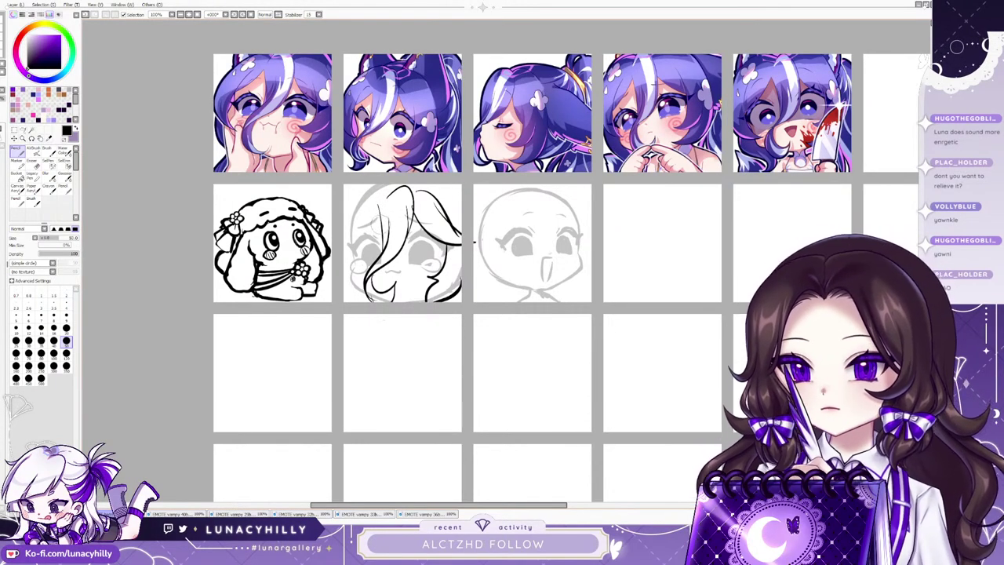
Draw the left bangs and side lock on the worried face, and sketch the ears in the cell's upper corners.
mouse_move(379, 221)
left_mouse_down()
mouse_move(347, 241)
mouse_move(367, 225)
left_mouse_up()
mouse_move(387, 188)
left_mouse_down()
mouse_move(345, 223)
mouse_move(340, 269)
mouse_move(355, 301)
left_mouse_up()
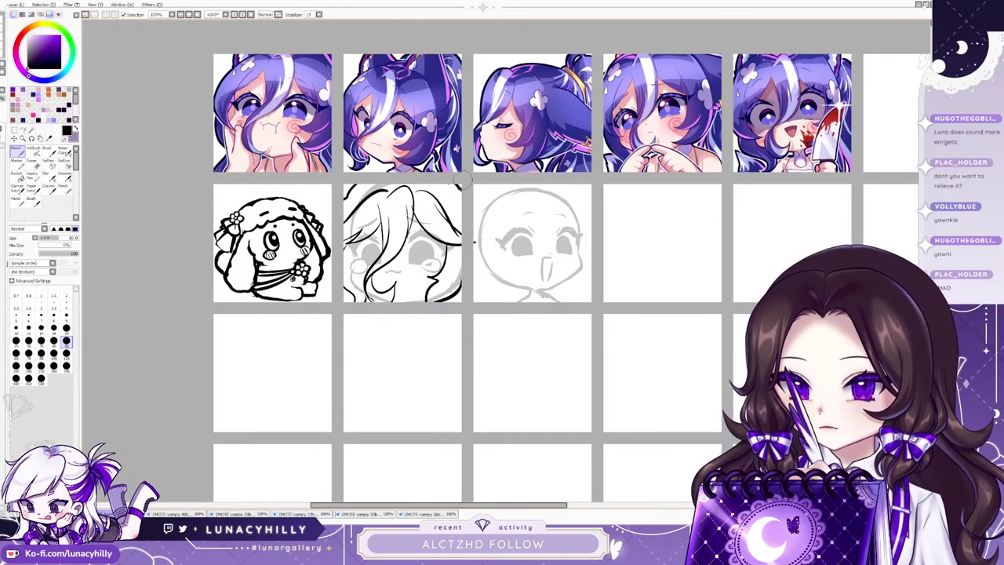
left_click_drag(445, 192, 461, 221)
left_click_drag(354, 193, 350, 209)
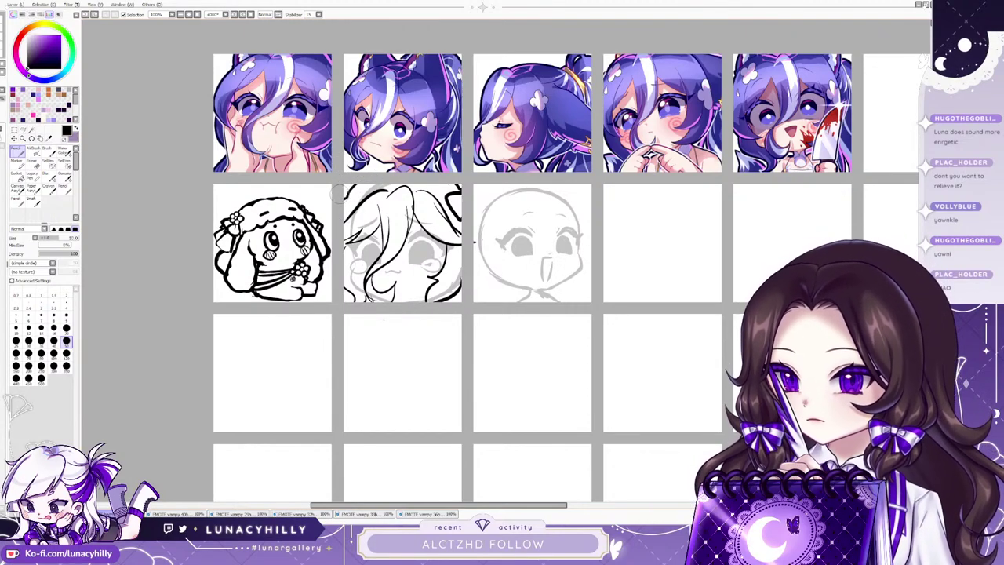
left_click(33, 162)
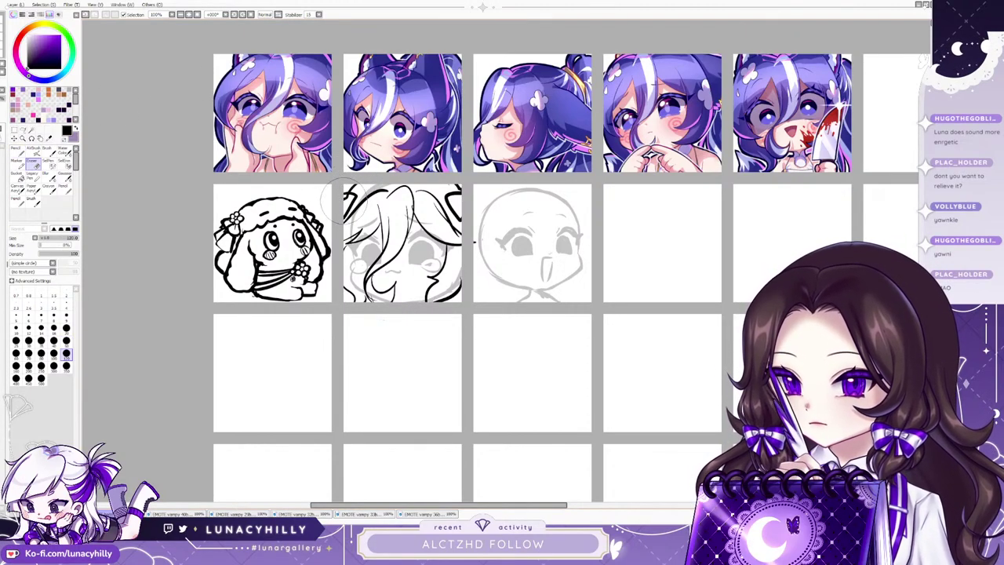
left_click(17, 151)
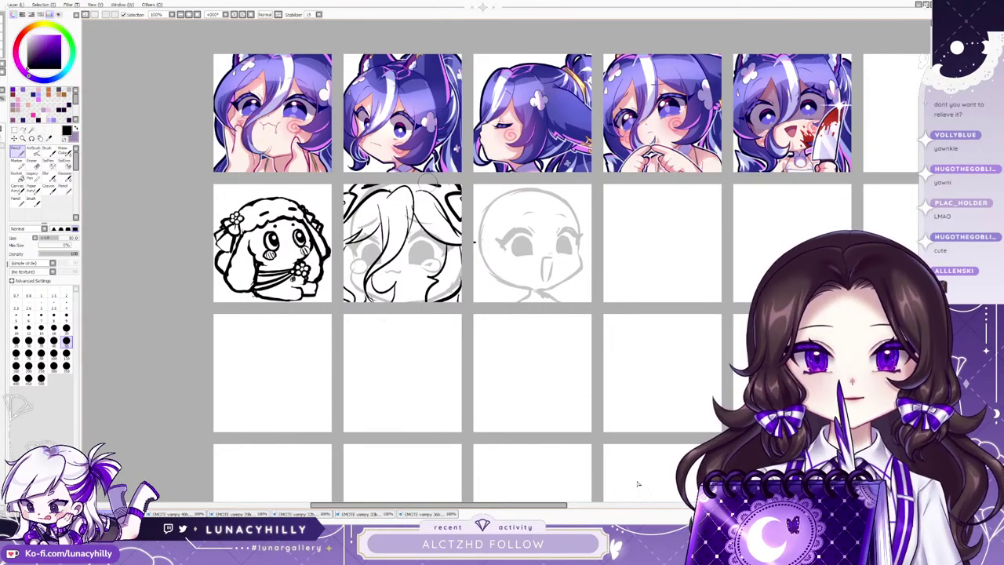
Erase the worried face's head outline behind the hair, checking the sketch at full opacity before fading it again.
scroll(434, 304, "up", 1)
scroll(474, 219, "down", 1)
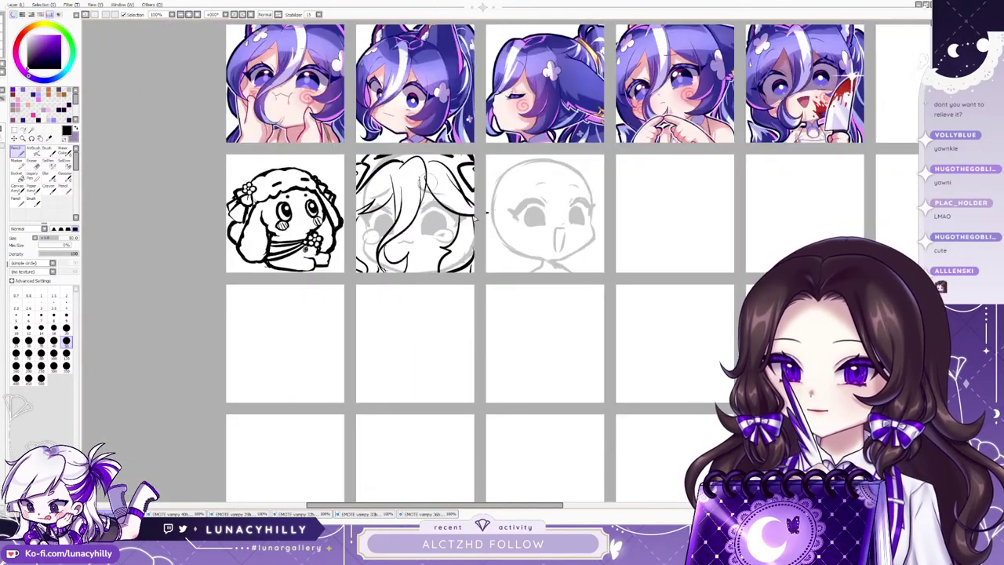
scroll(475, 219, "up", 2)
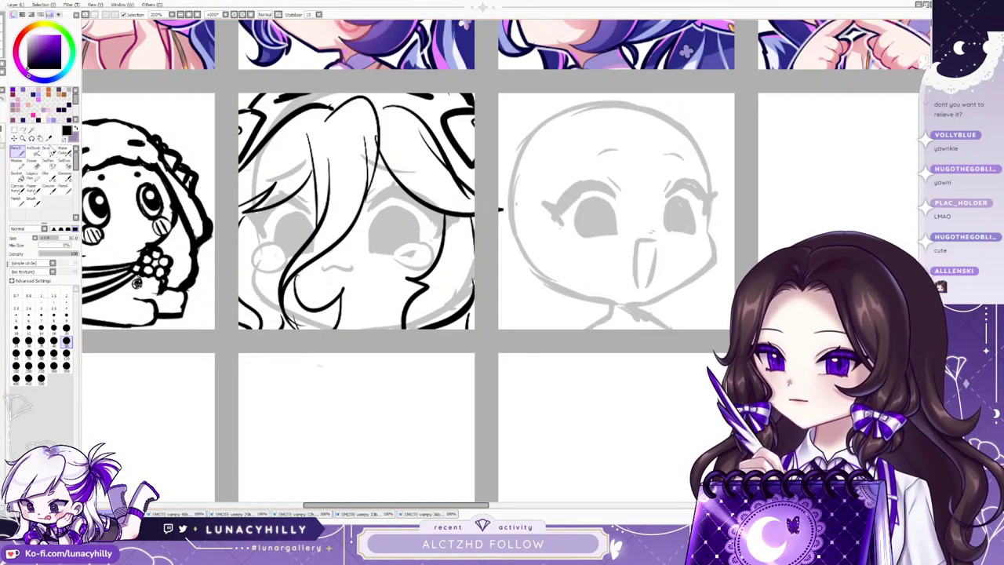
left_click(35, 164)
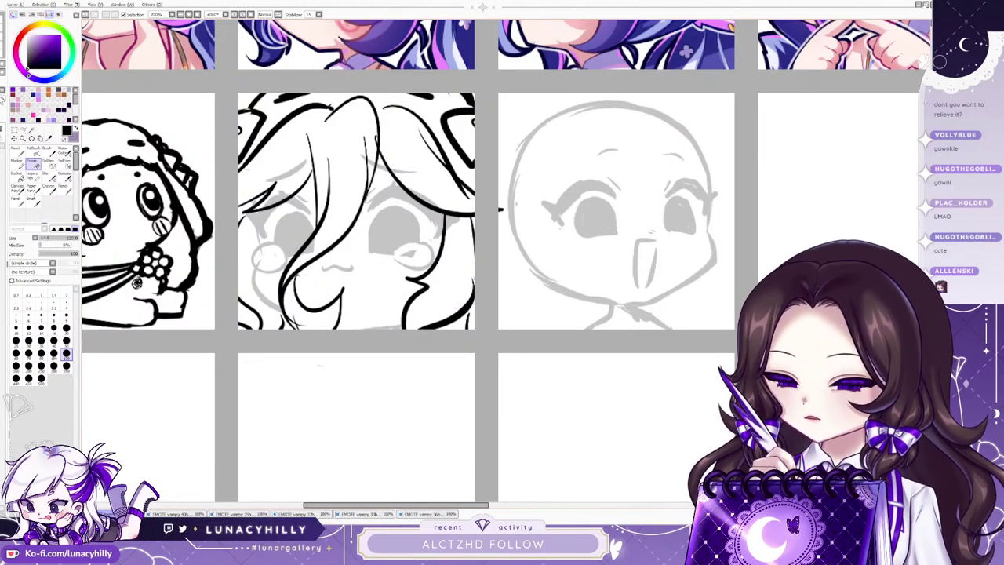
left_click_drag(1, 99, 18, 97)
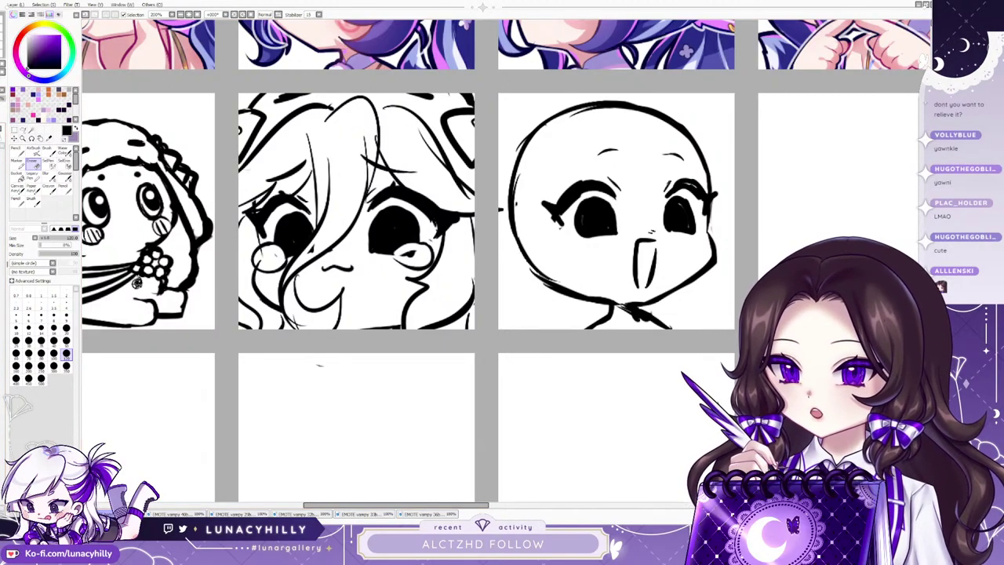
left_click(2, 99)
left_click(17, 153)
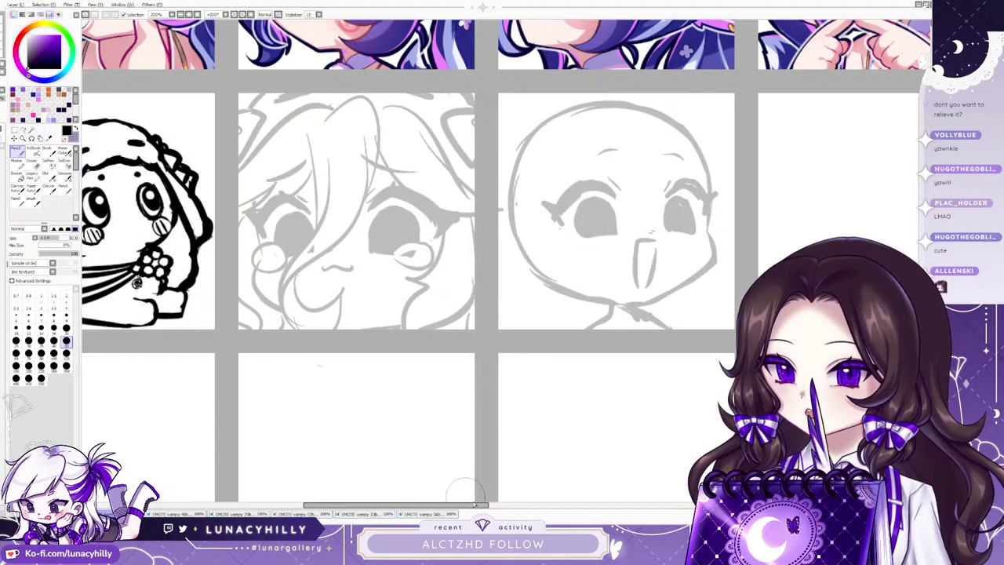
left_click_drag(463, 504, 488, 505)
mouse_move(514, 124)
left_mouse_down()
mouse_move(558, 119)
mouse_move(560, 165)
left_mouse_up()
left_click_drag(506, 135, 512, 212)
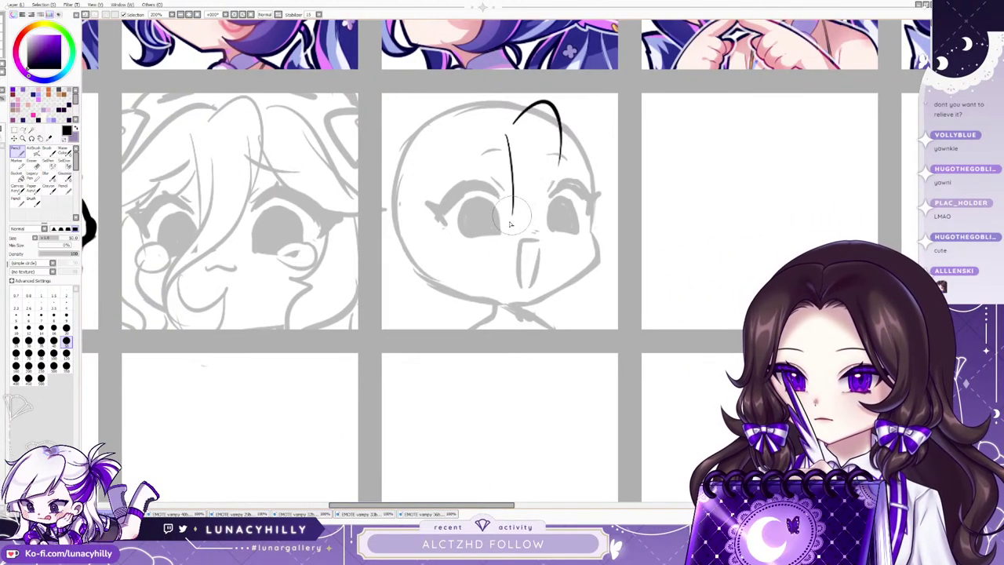
mouse_move(528, 159)
left_mouse_down()
mouse_move(476, 256)
mouse_move(516, 293)
left_mouse_up()
mouse_move(559, 151)
left_mouse_down()
mouse_move(486, 252)
mouse_move(535, 292)
left_mouse_up()
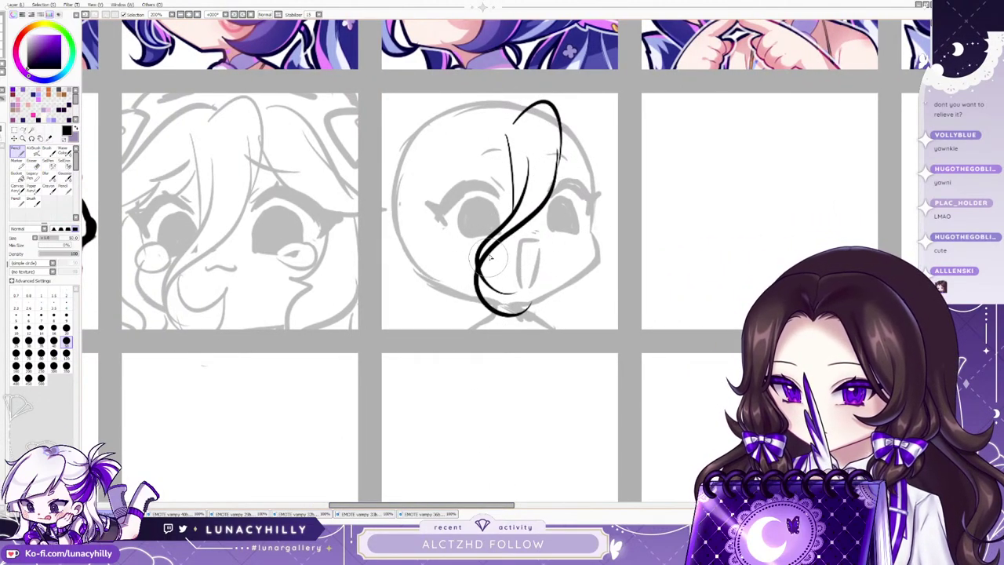
mouse_move(484, 264)
left_mouse_down()
mouse_move(538, 293)
mouse_move(523, 317)
left_mouse_up()
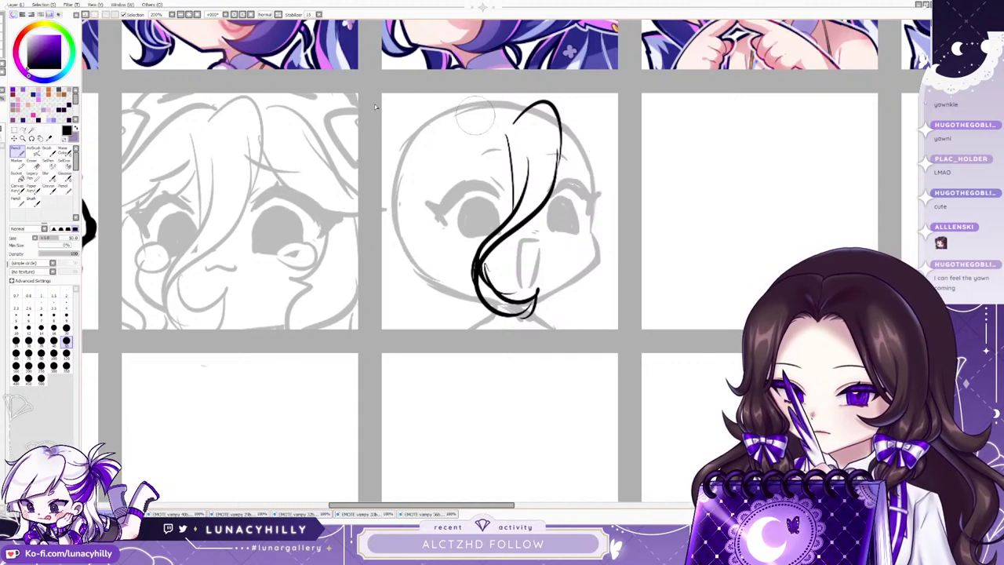
key("ctrl+z")
left_click_drag(507, 132, 551, 208)
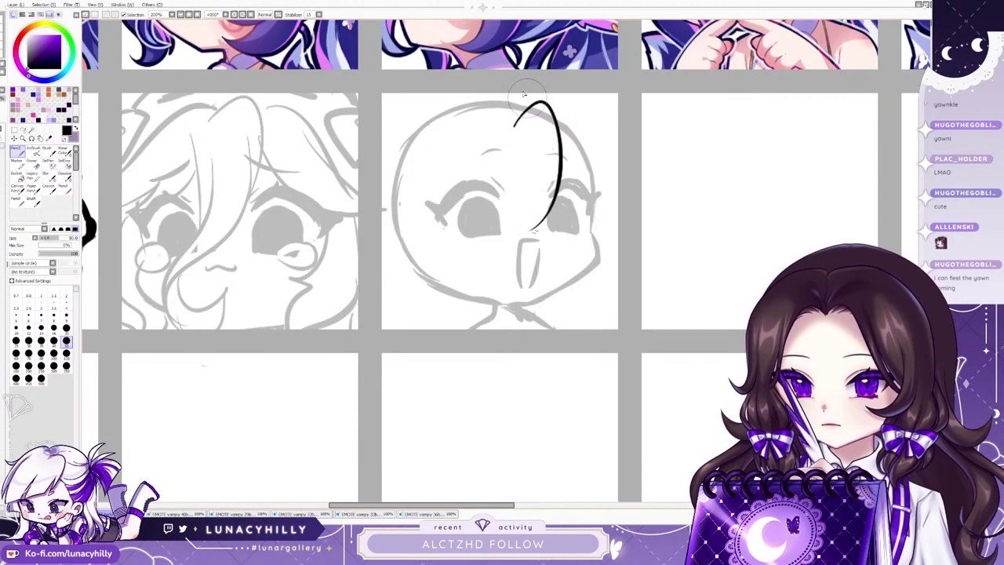
key("ctrl+z")
Draw a long looping forelock between the excited face's eyes, ending in a thick curl at the chin.
mouse_move(506, 132)
left_mouse_down()
mouse_move(550, 203)
mouse_move(492, 321)
mouse_move(505, 233)
left_mouse_up()
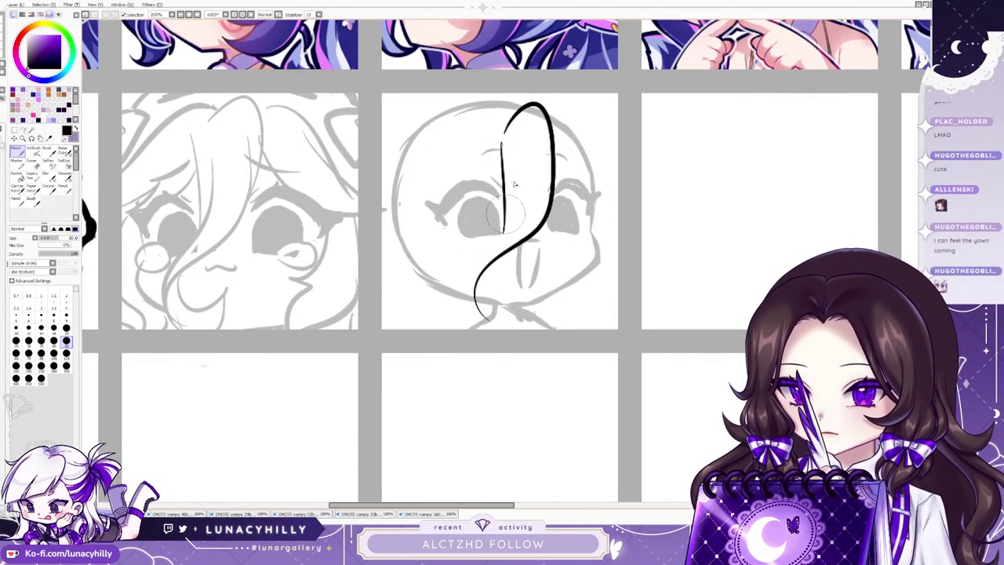
mouse_move(524, 165)
left_mouse_down()
mouse_move(474, 316)
mouse_move(509, 305)
left_mouse_up()
mouse_move(480, 275)
left_mouse_down()
mouse_move(515, 290)
mouse_move(499, 318)
mouse_move(514, 291)
left_mouse_up()
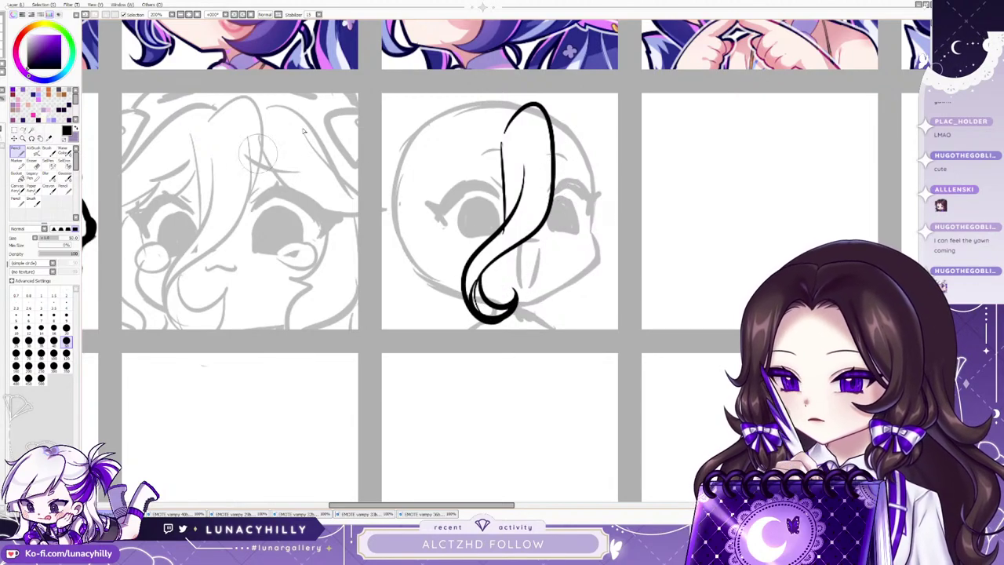
left_click_drag(469, 302, 471, 280)
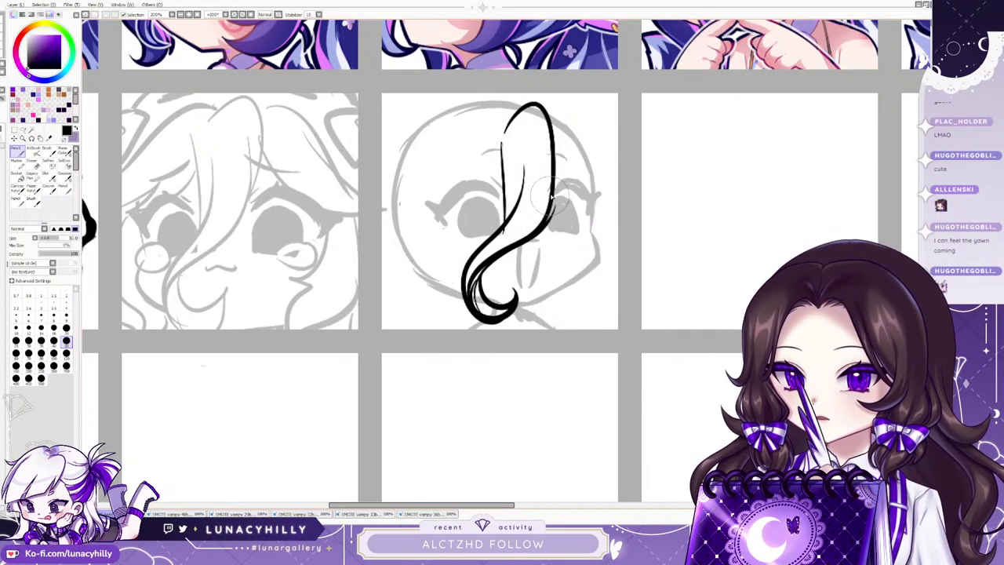
Clear the excited face's forelock and redraw it as a long S-shaped lock with thinner inner strands and an open curl at the chin.
key("Delete")
left_click_drag(514, 118, 459, 290)
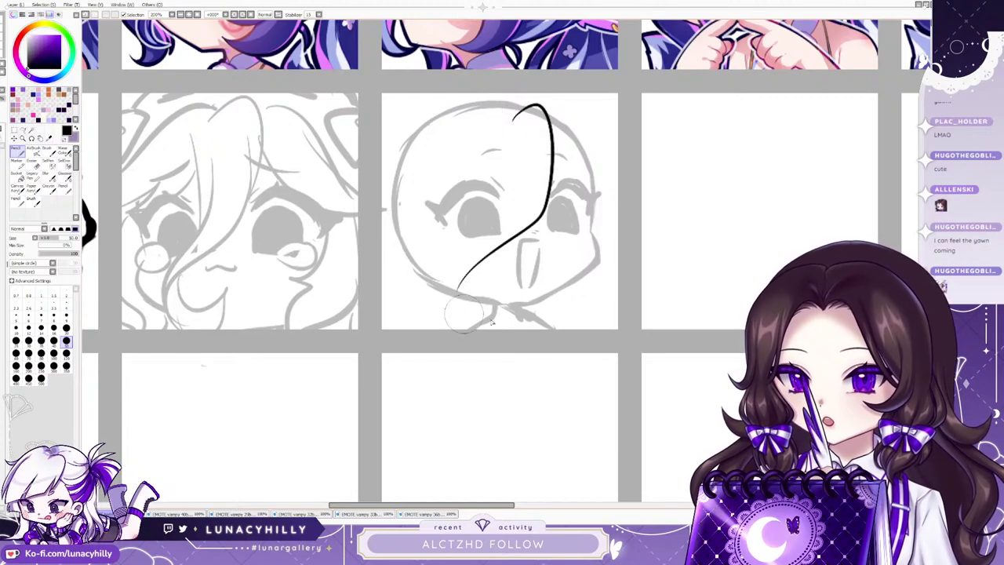
left_click_drag(498, 146, 504, 230)
mouse_move(524, 167)
left_mouse_down()
mouse_move(486, 249)
mouse_move(520, 311)
left_mouse_up()
mouse_move(504, 246)
left_mouse_down()
mouse_move(499, 297)
mouse_move(528, 294)
left_mouse_up()
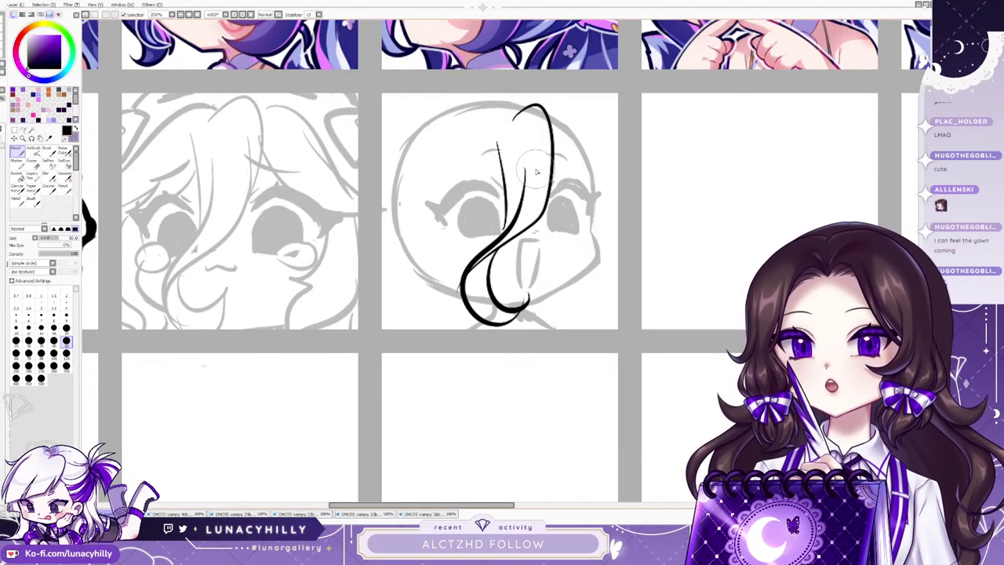
Check the forelock in mirrored view, thickening its outer edge and tidying the curl's tip before restoring the normal orientation.
key("h")
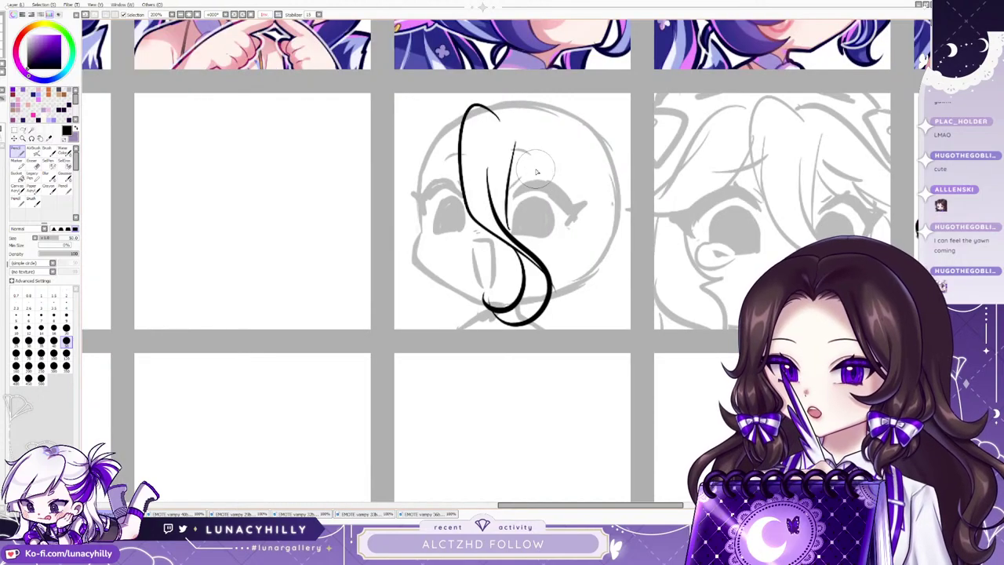
left_click(32, 163)
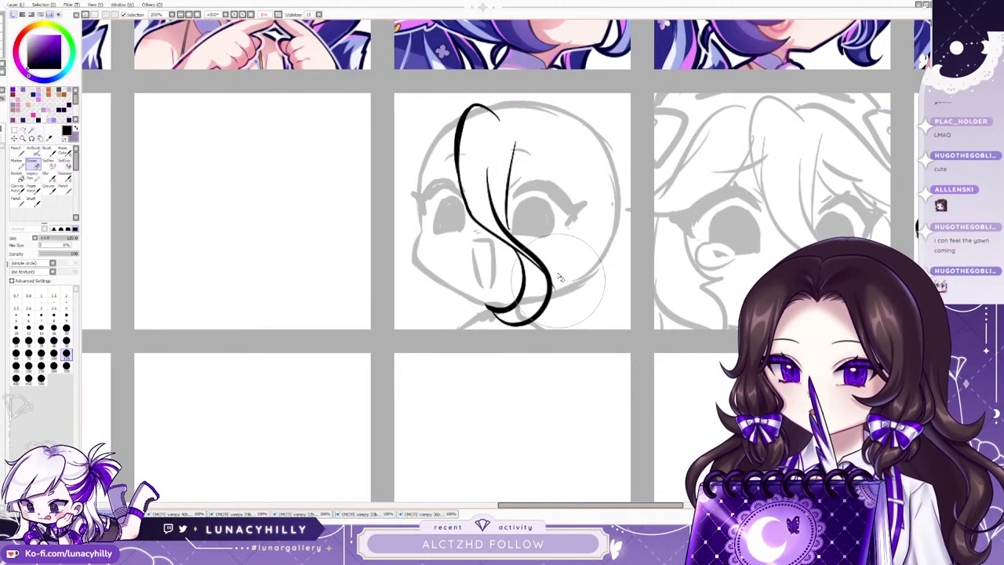
left_click(17, 152)
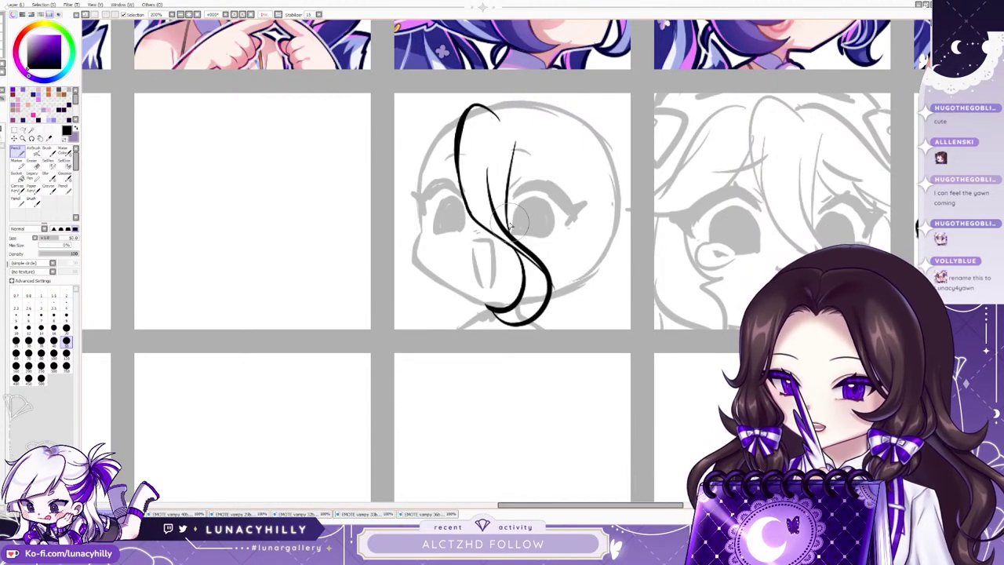
key("h")
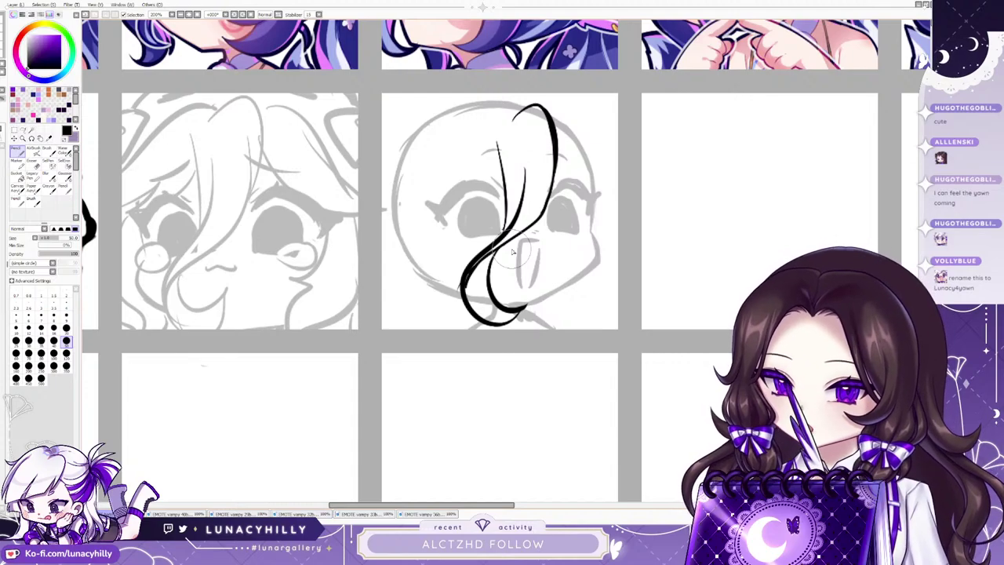
left_click(733, 189)
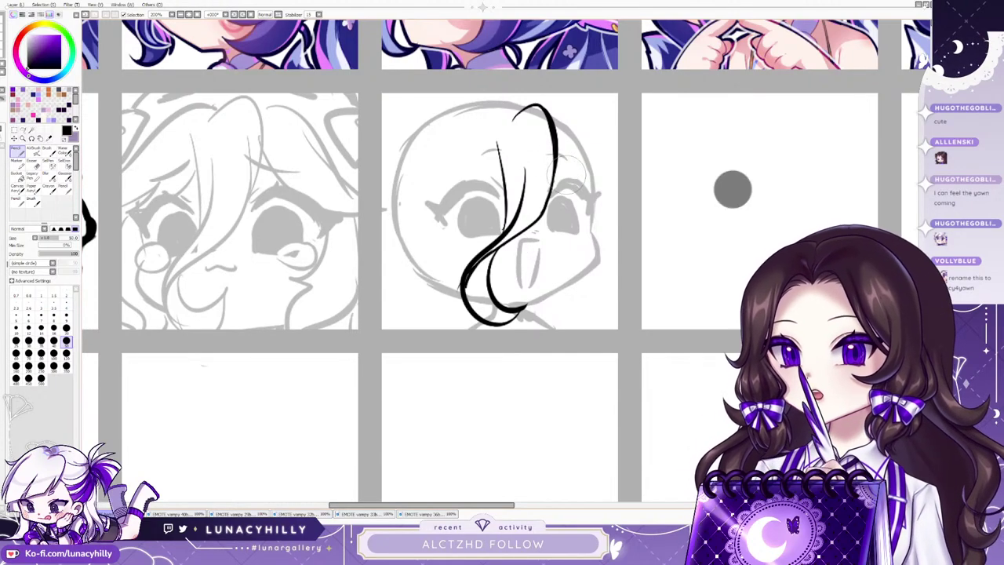
Ink the bangs framing the chibi head's central lock, with one swept strand on the right and a long sweeping bang on the left.
left_click_drag(555, 159, 618, 205)
left_click_drag(555, 120, 618, 204)
key("ctrl+z")
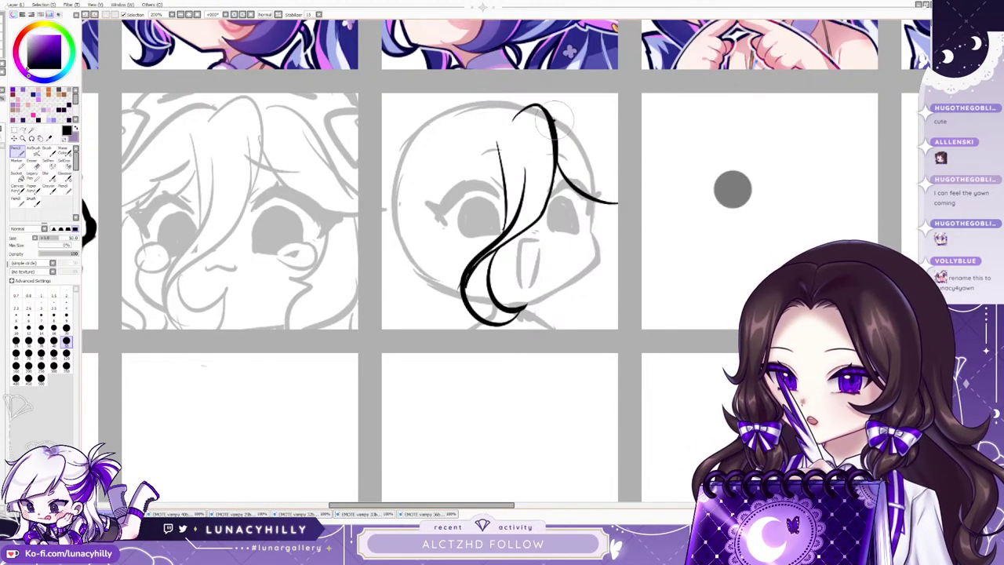
left_click_drag(555, 120, 625, 201)
key("h")
mouse_move(514, 149)
left_mouse_down()
mouse_move(572, 216)
mouse_move(615, 227)
left_mouse_up()
mouse_move(504, 108)
left_mouse_down()
mouse_move(568, 132)
mouse_move(631, 218)
left_mouse_up()
key("h")
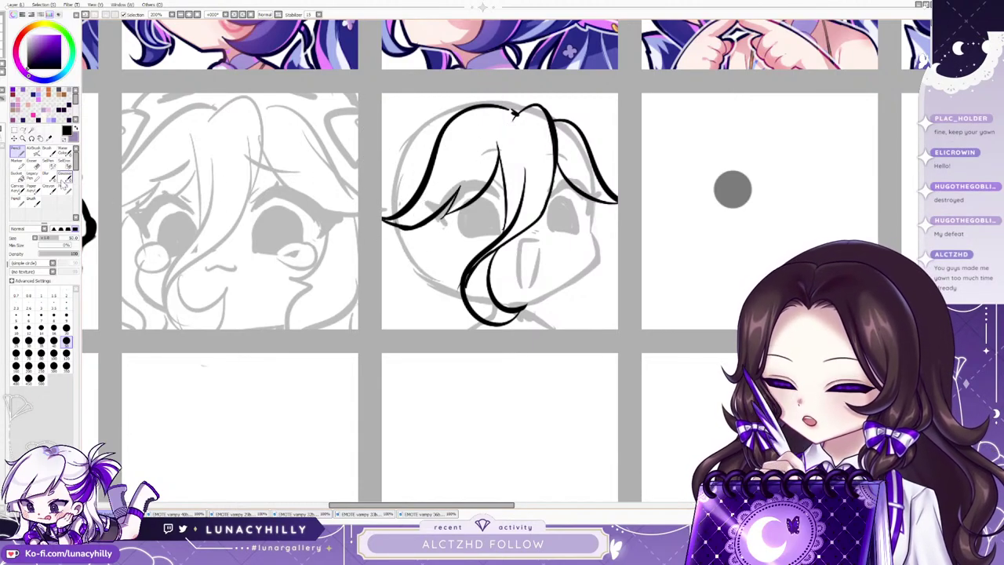
Erase the pointed tip of the left bang and redraw its lower edge with the Pencil.
left_click(32, 164)
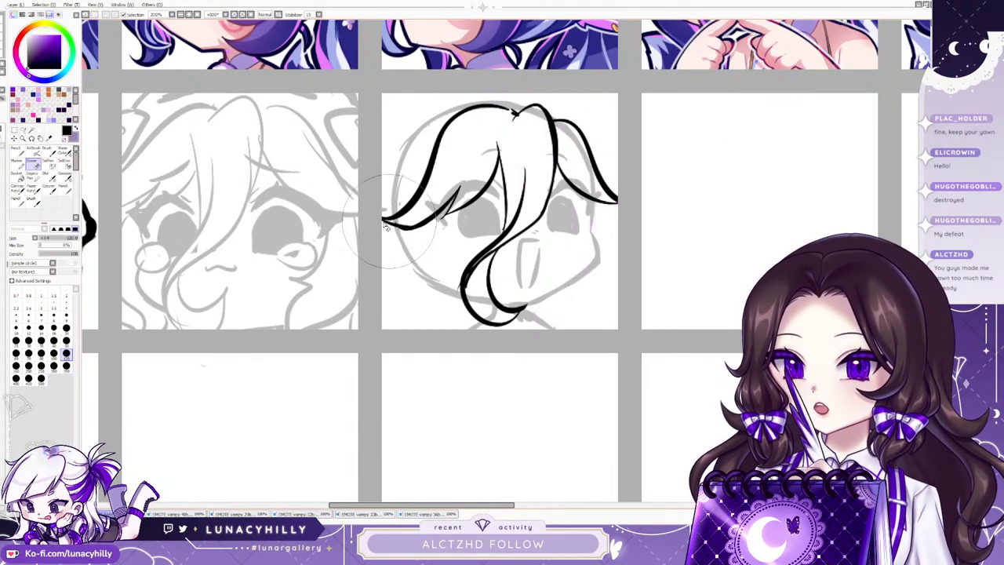
mouse_move(383, 225)
left_mouse_down()
mouse_move(438, 231)
mouse_move(224, 173)
mouse_move(427, 210)
mouse_move(397, 223)
mouse_move(441, 223)
left_mouse_up()
left_click(17, 152)
key("ctrl+z")
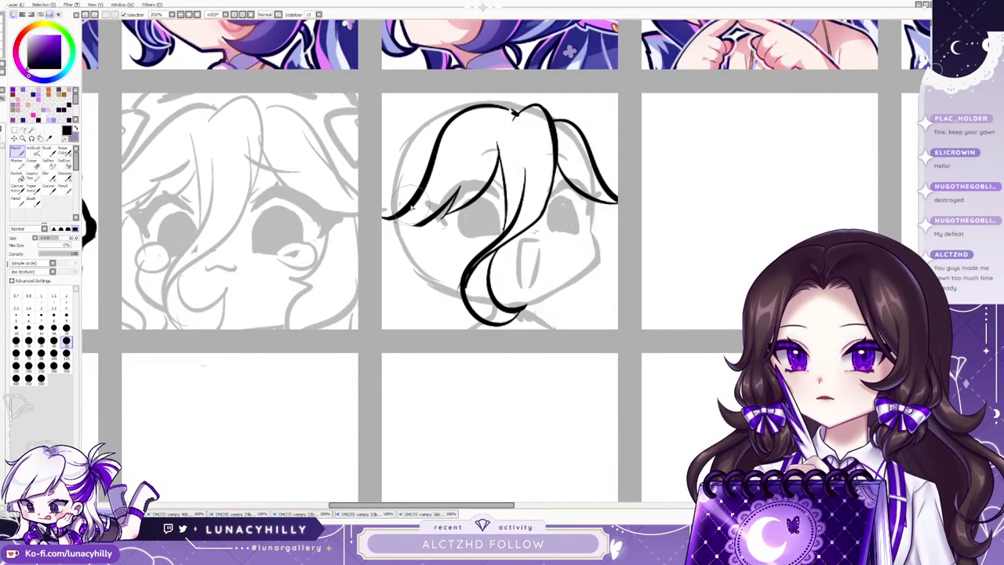
left_click_drag(383, 220, 447, 202)
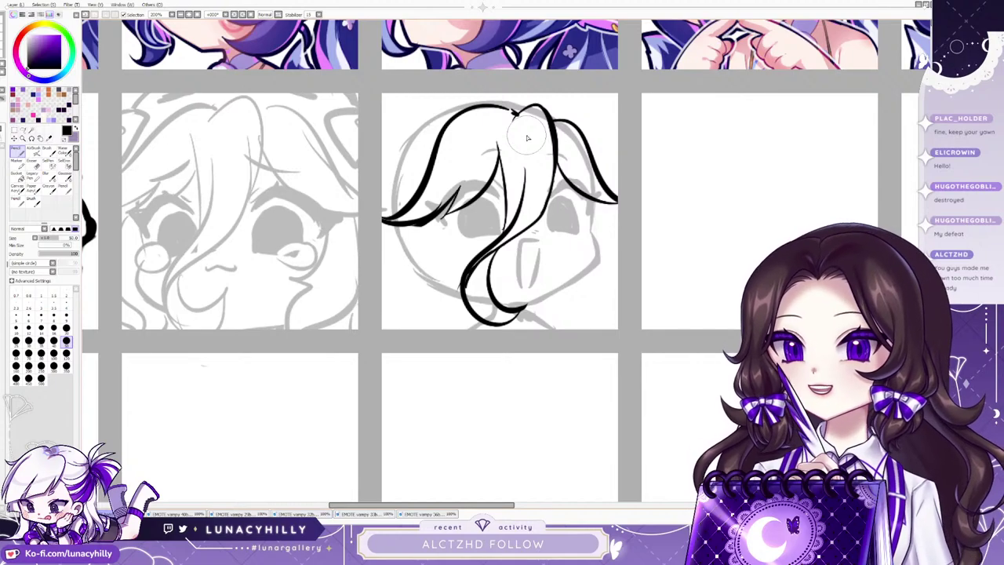
Ink the wavy side lock running down the right side of the face to a pointed end, working in the mirrored view.
key("h")
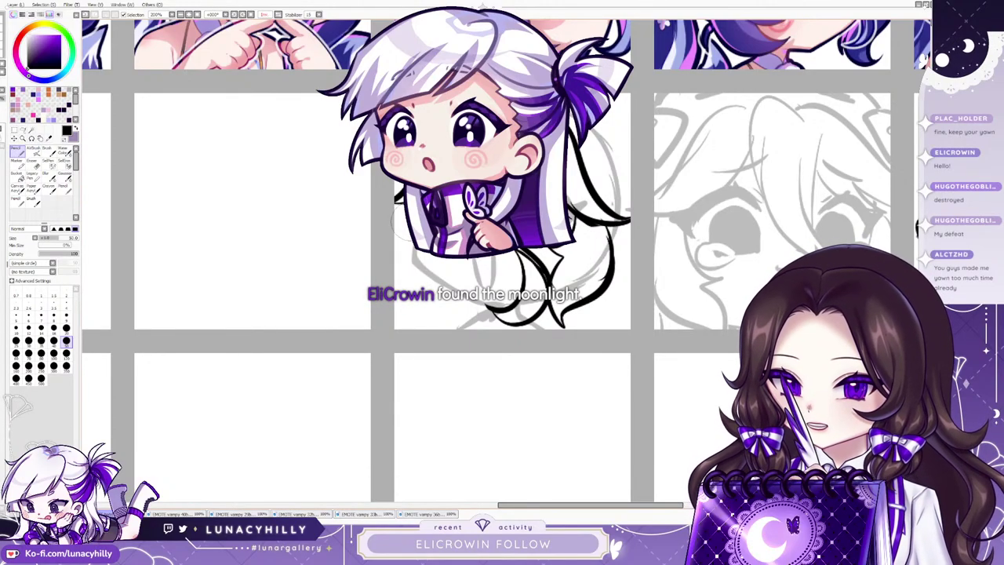
mouse_move(413, 213)
left_mouse_down()
mouse_move(427, 315)
mouse_move(454, 299)
left_mouse_up()
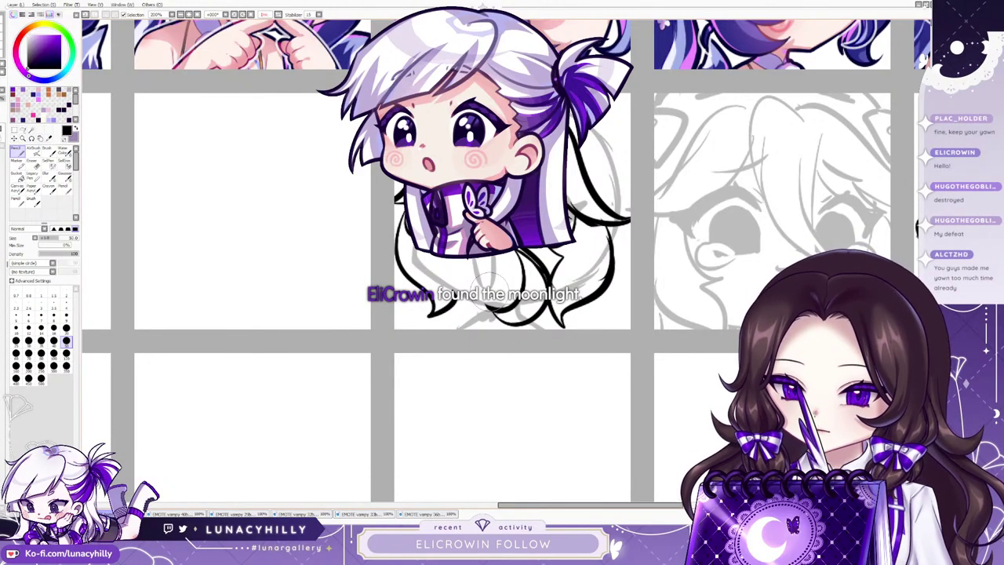
key("h")
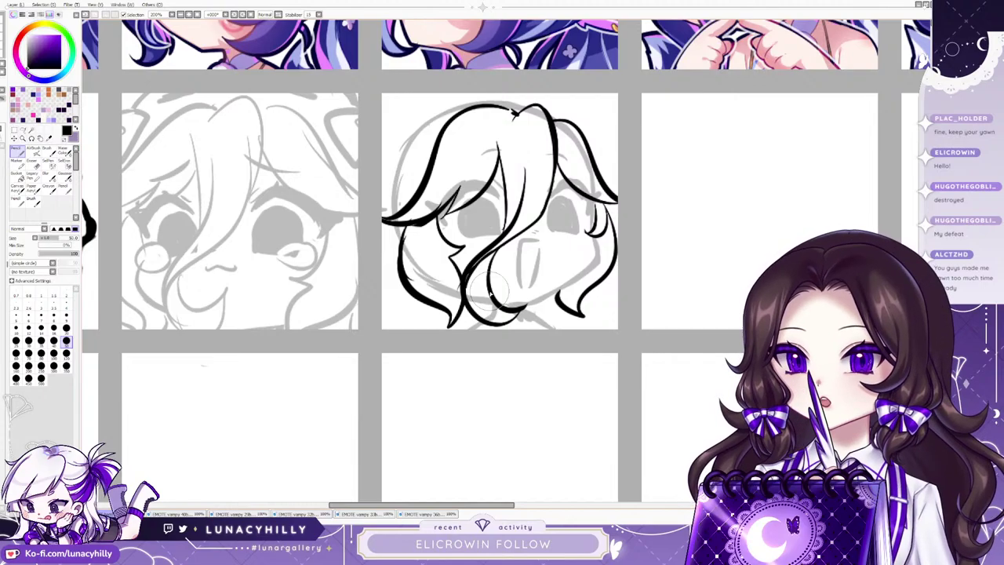
left_click_drag(403, 111, 460, 92)
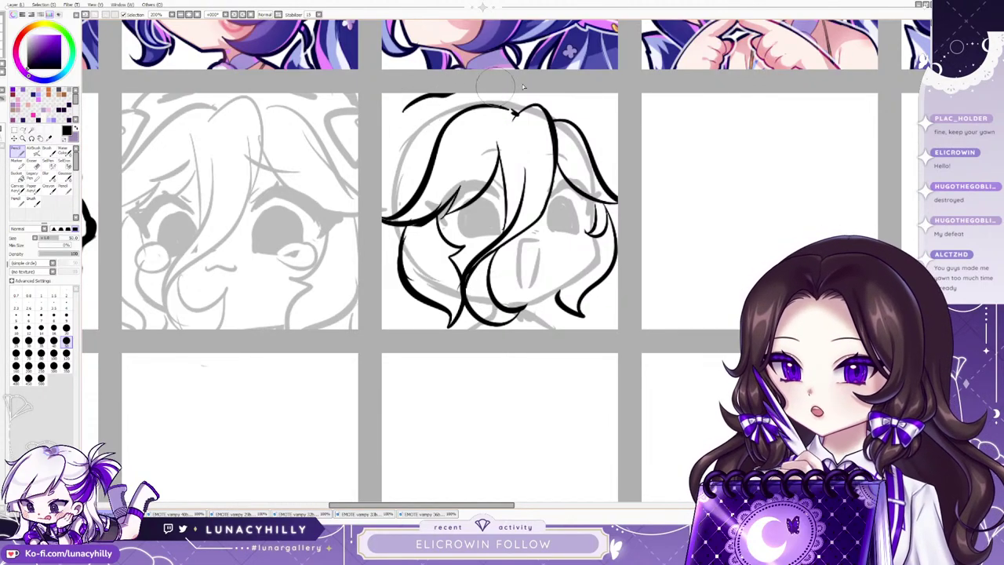
key("h")
key("ctrl+z")
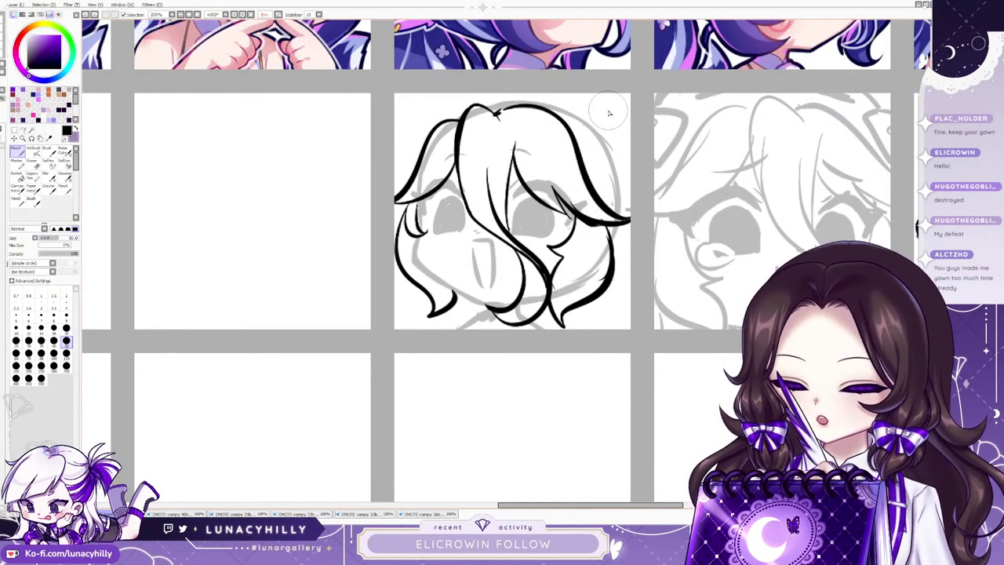
key("h")
scroll(526, 150, "down", 2)
scroll(491, 115, "down", 2)
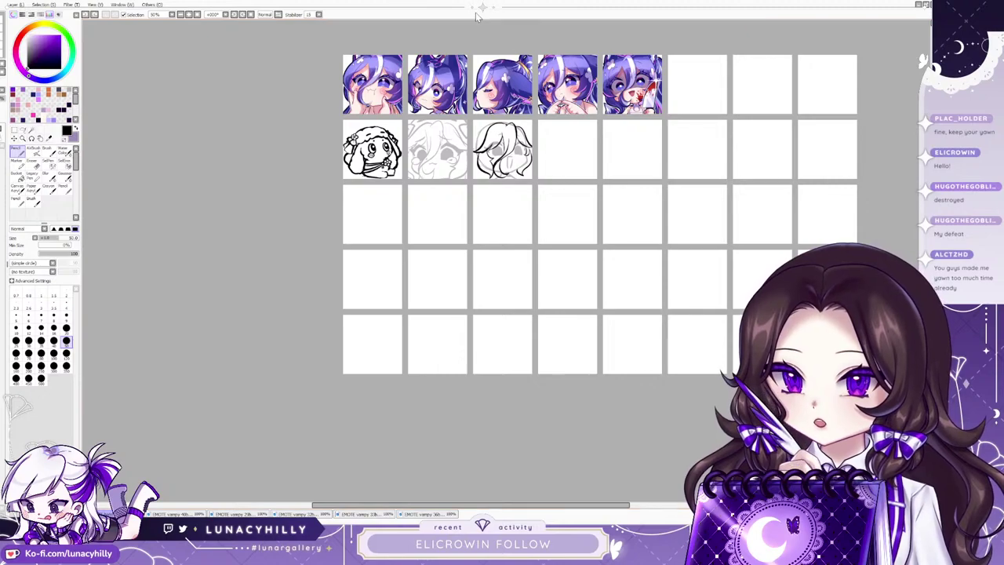
scroll(445, 43, "up", 2)
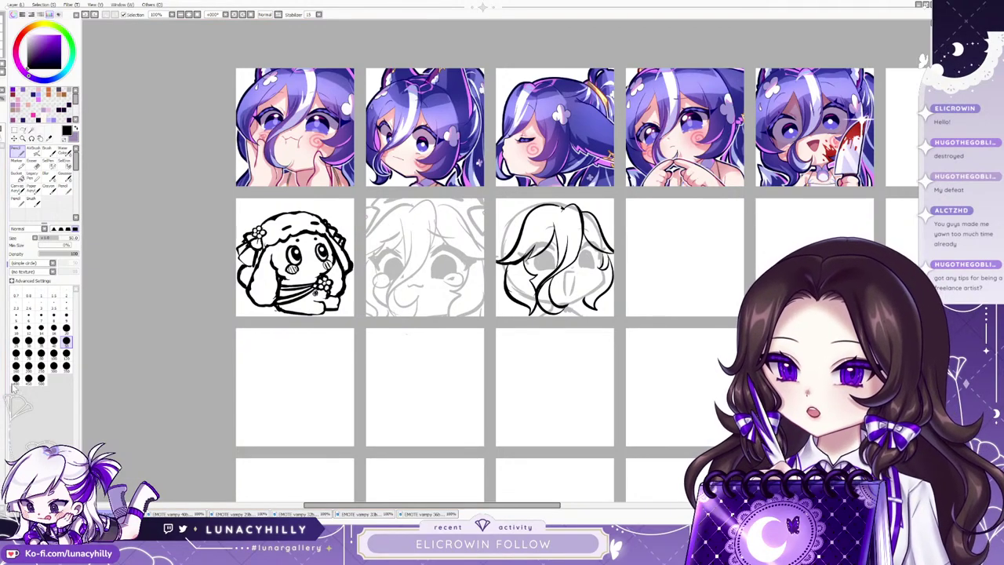
scroll(541, 313, "up", 2)
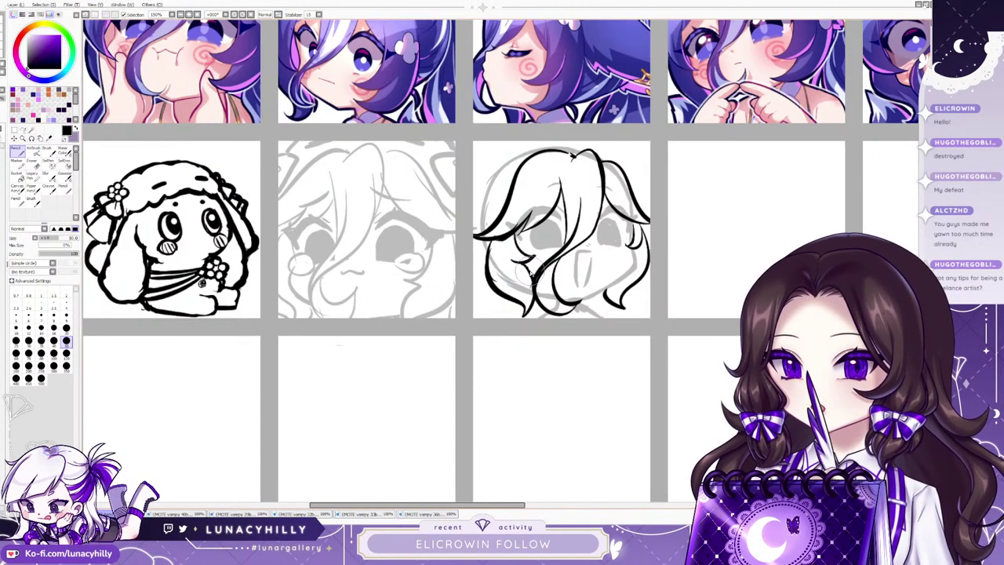
key("h")
key("h")
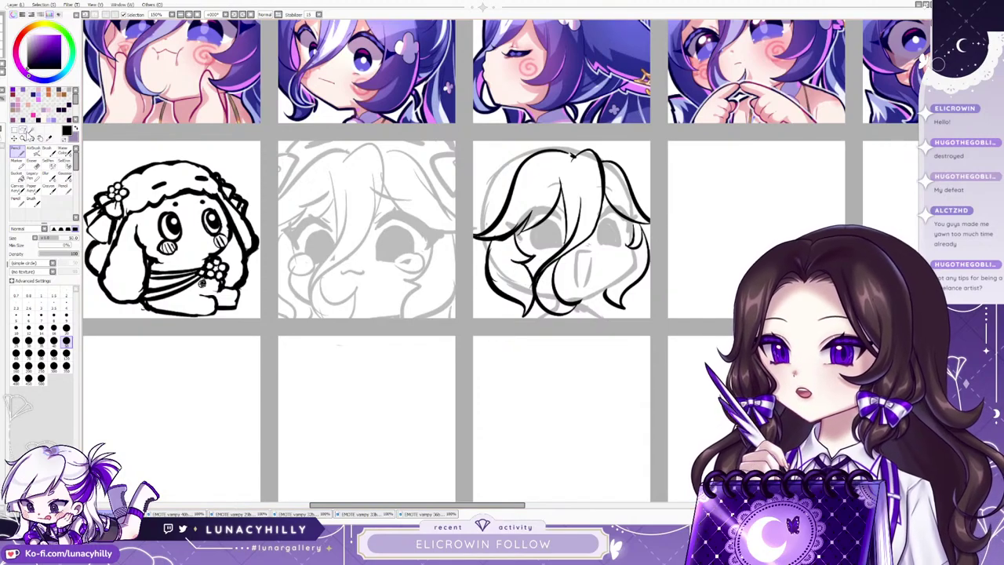
Select the left bang's line art, rotate it slightly clockwise and nudge it with Transform, apply the change and deselect.
left_click(31, 131)
left_click(24, 131)
mouse_move(558, 216)
left_mouse_down()
mouse_move(566, 141)
mouse_move(478, 191)
mouse_move(465, 232)
mouse_move(483, 245)
mouse_move(536, 232)
left_mouse_up()
key("ctrl+t")
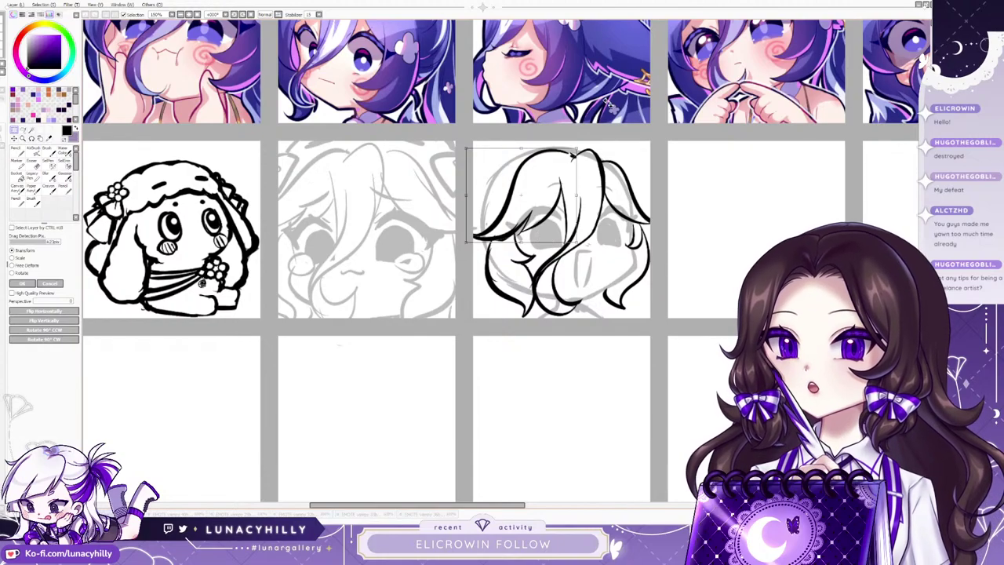
left_click_drag(605, 101, 602, 116)
left_click_drag(574, 180, 573, 172)
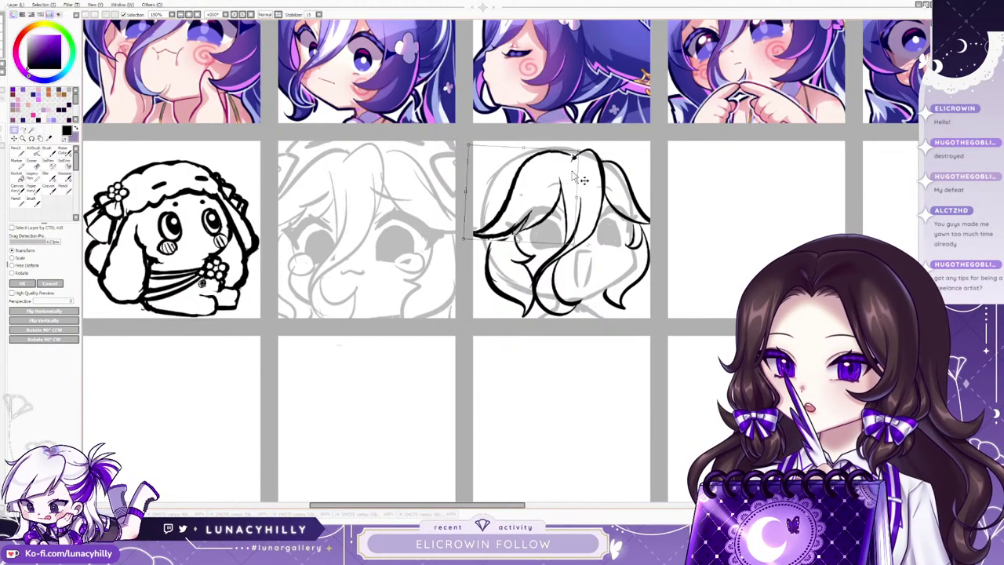
left_click(26, 284)
key("ctrl+d")
Clean up the underside of the left bang and the small strands beside the right eye with Eraser and Pencil strokes.
left_click(33, 165)
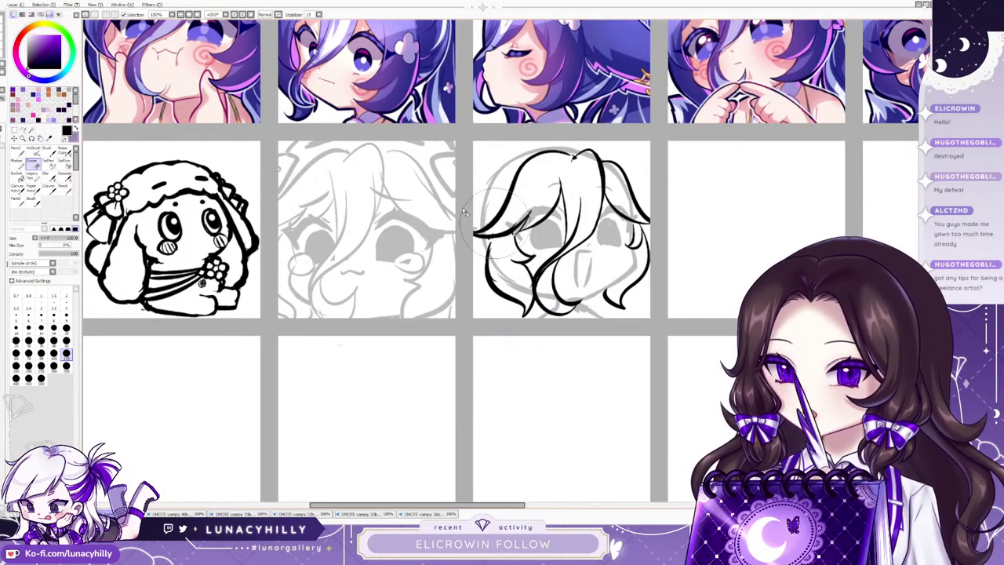
left_click(17, 152)
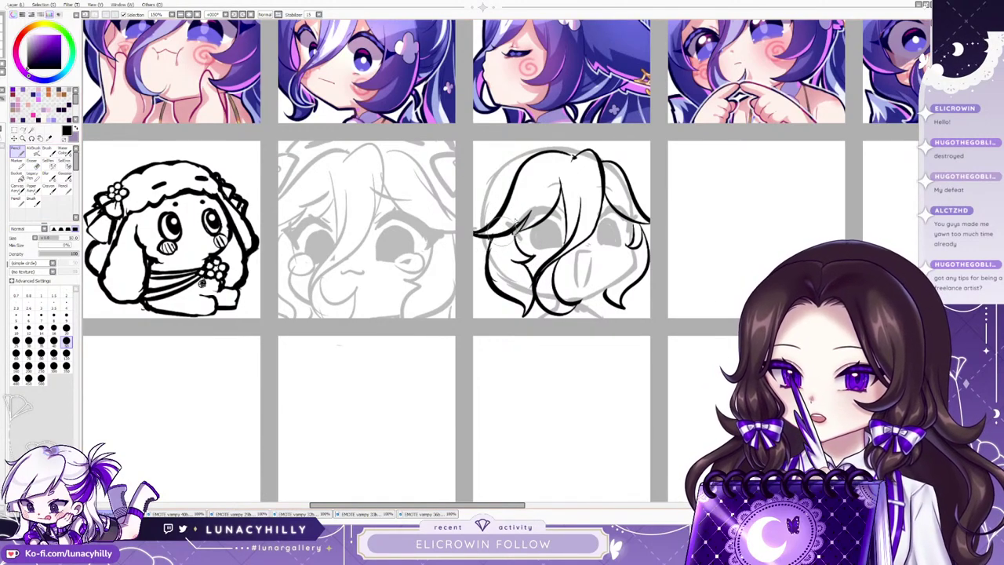
left_click_drag(502, 230, 522, 228)
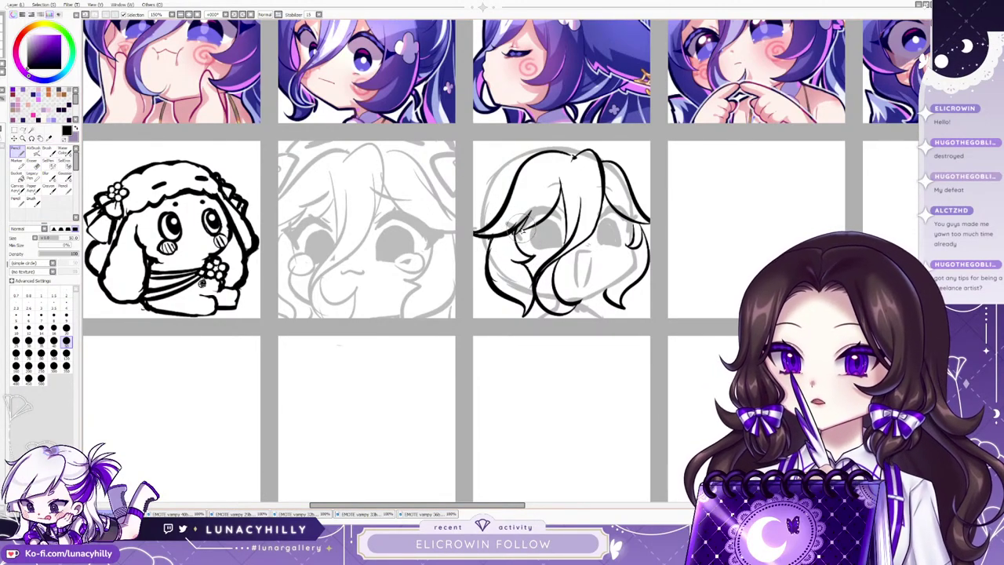
key("e")
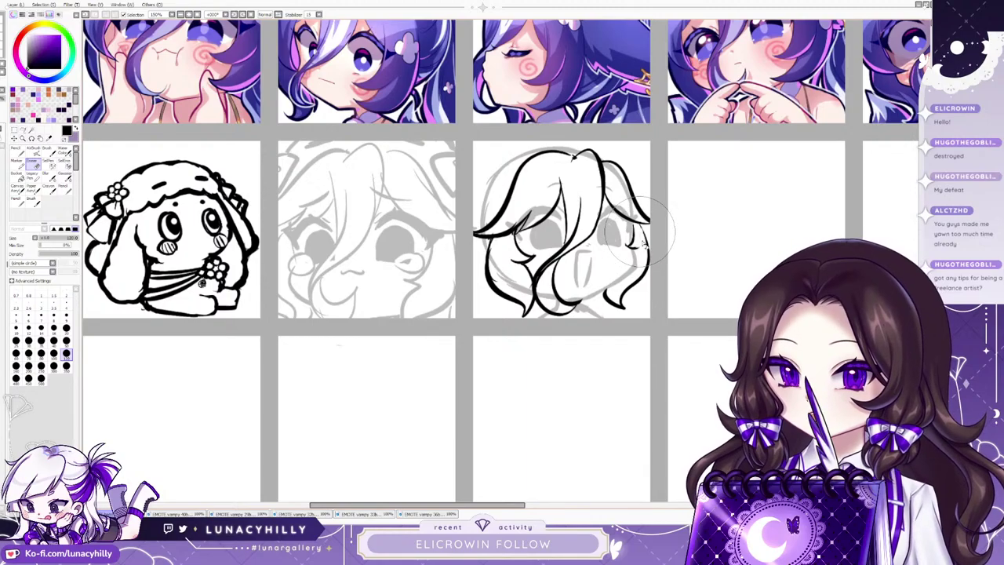
key("b")
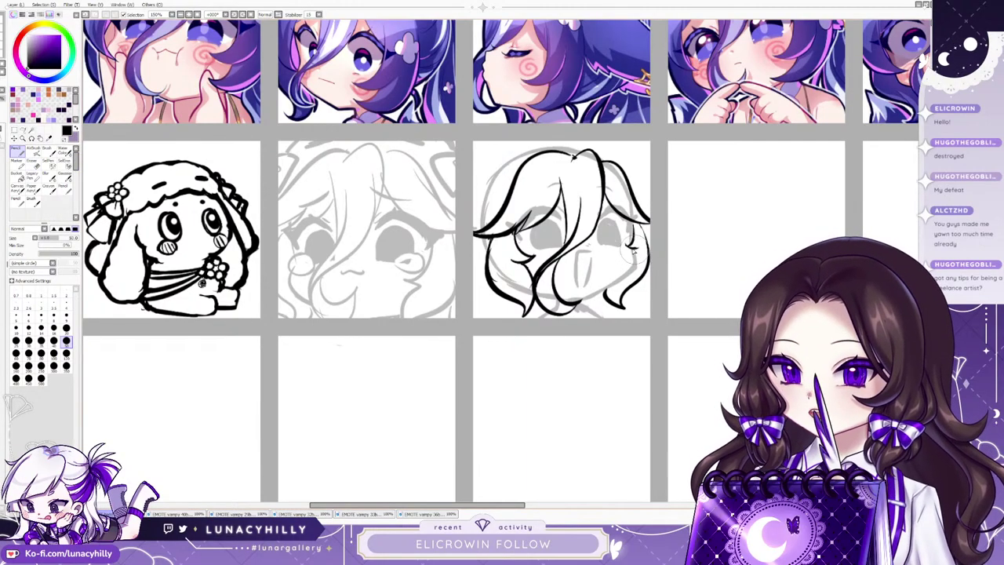
left_click_drag(643, 217, 648, 236)
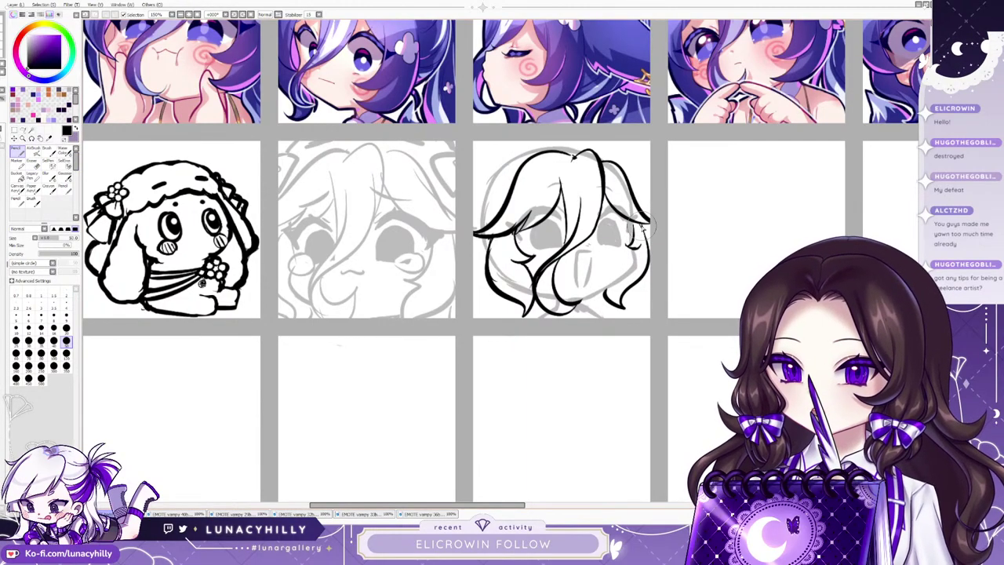
Remove the stray mark at the hair parting and redraw the join between the central lock and the left bang.
key("h")
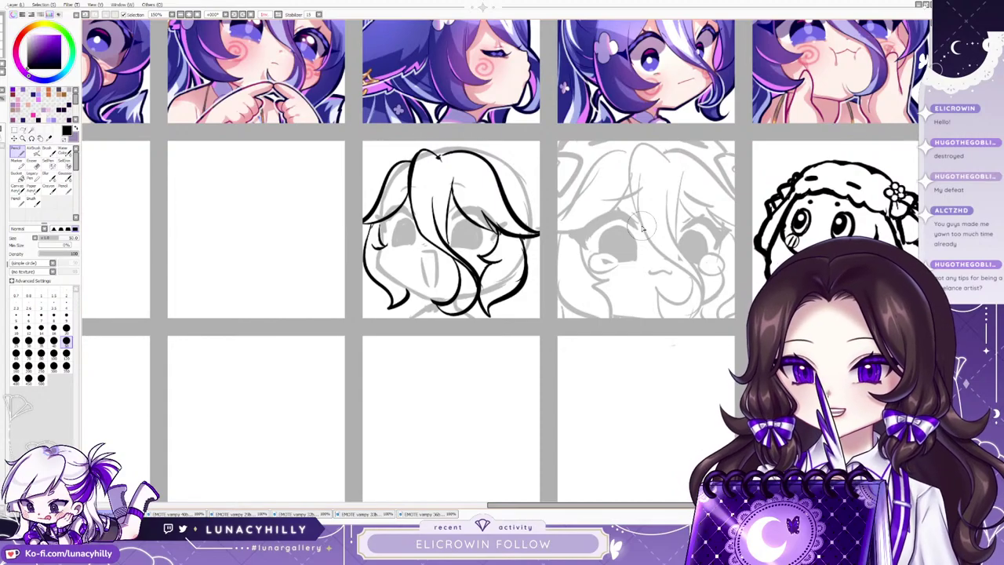
left_click(33, 164)
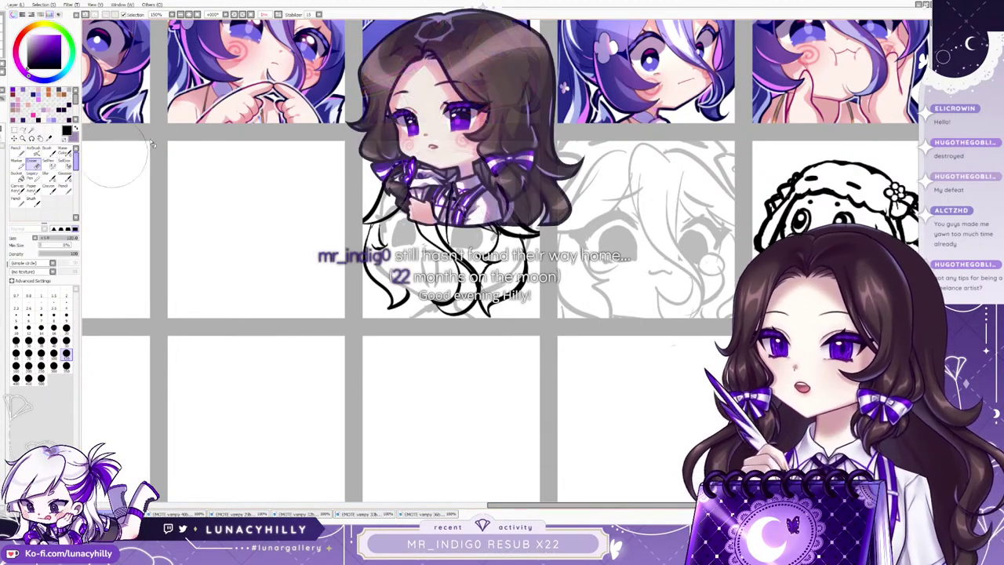
key("n")
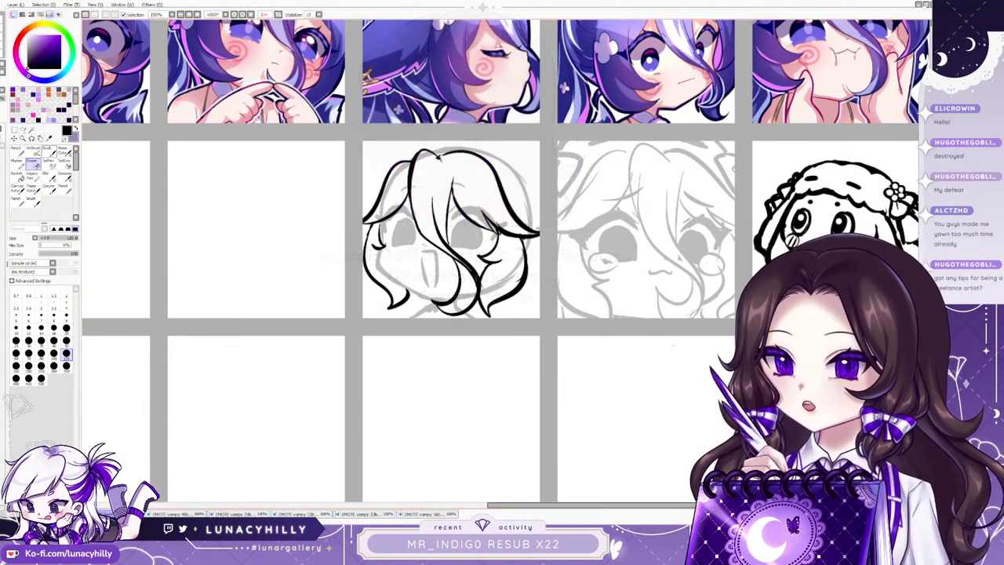
key("e")
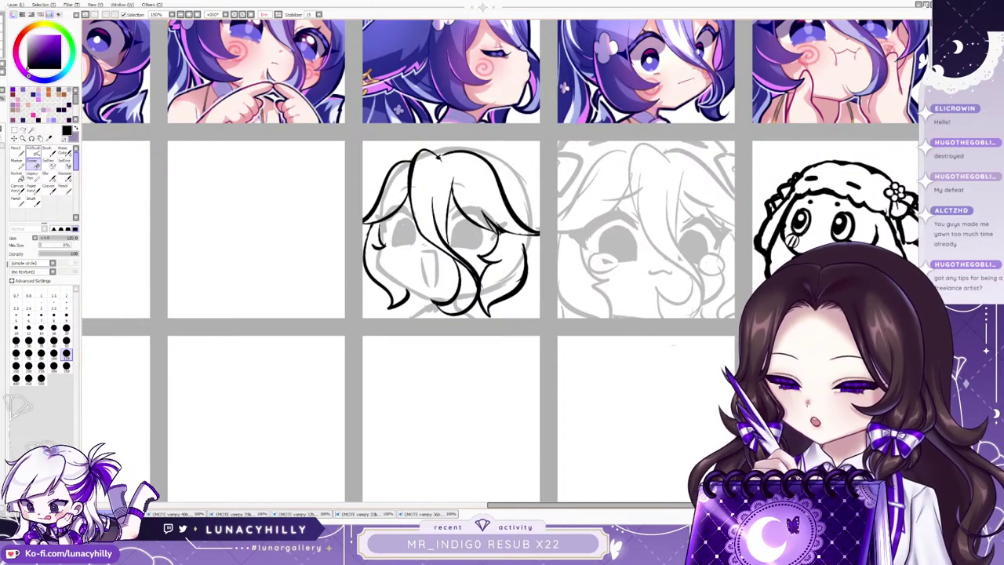
left_click(16, 149)
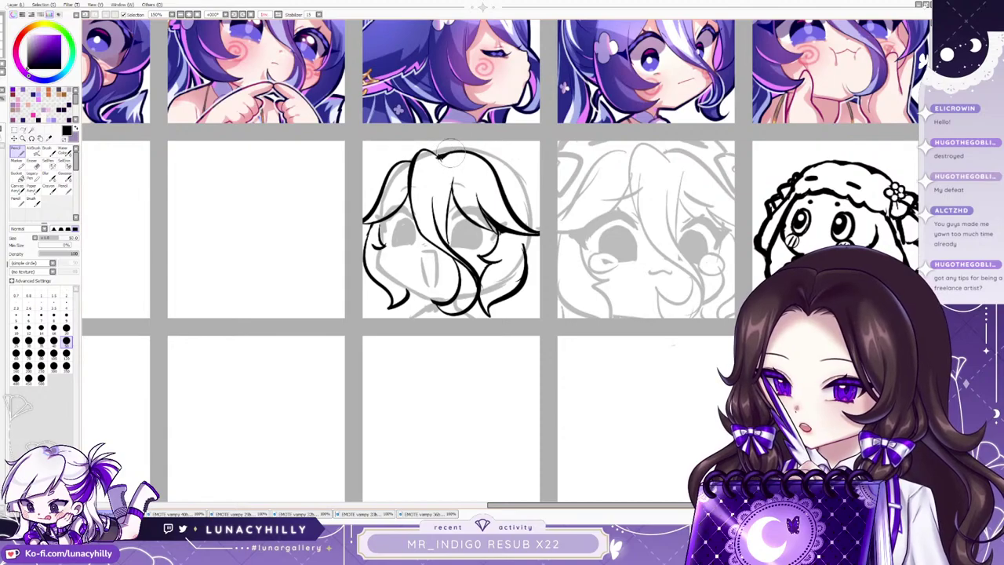
key("e")
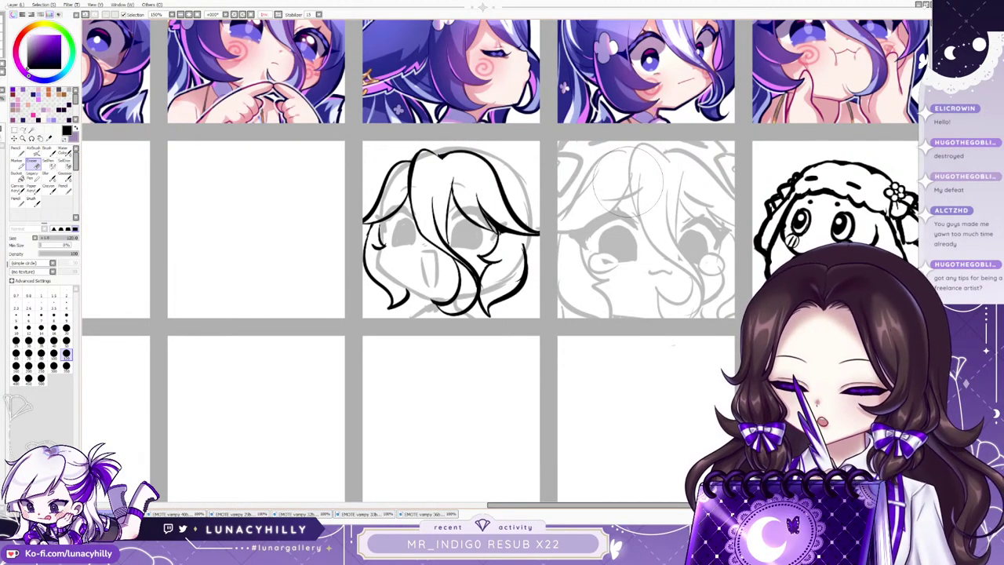
Reinforce the outer line of the right bang down to its tip with the Pencil.
key("h")
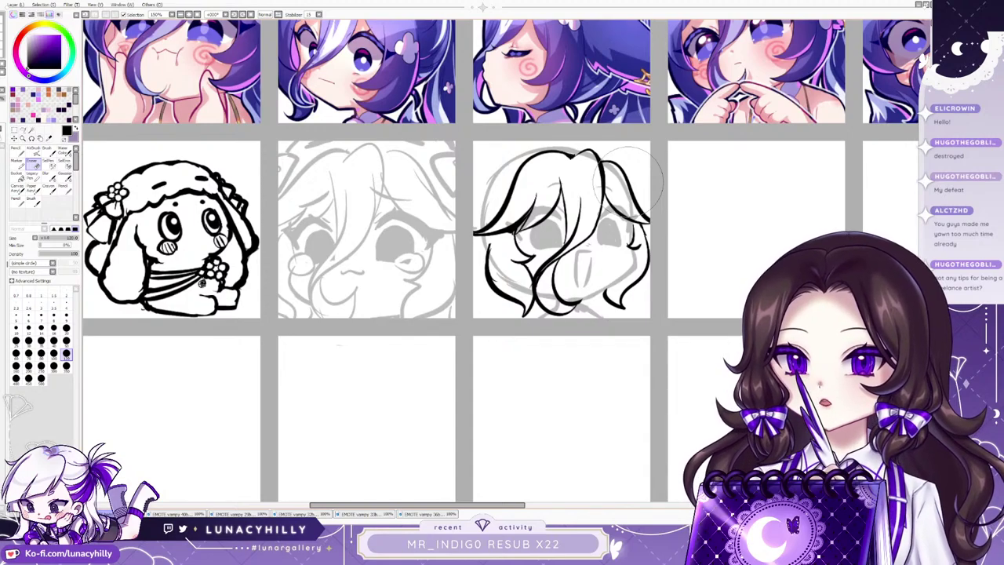
left_click(17, 152)
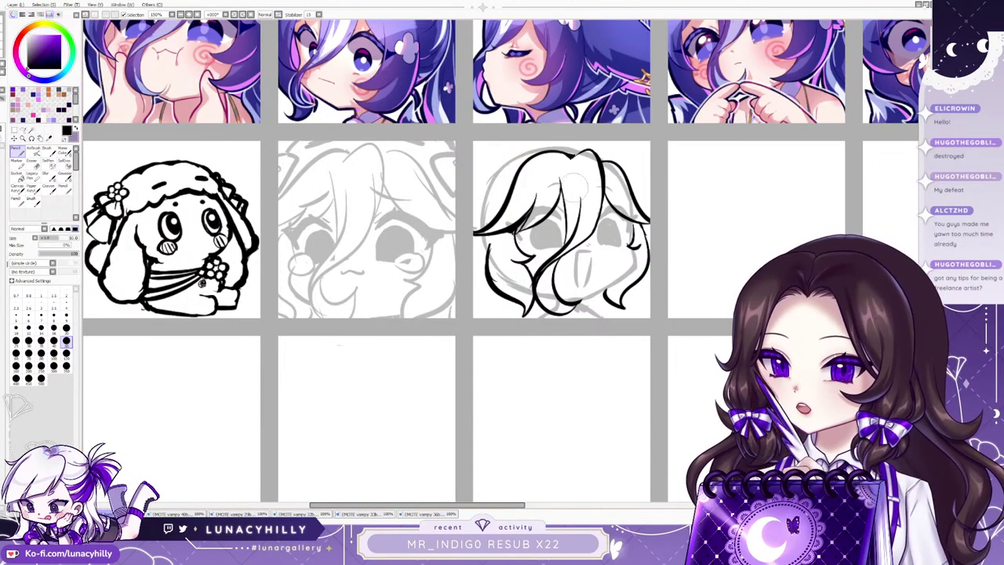
left_click_drag(625, 189, 651, 215)
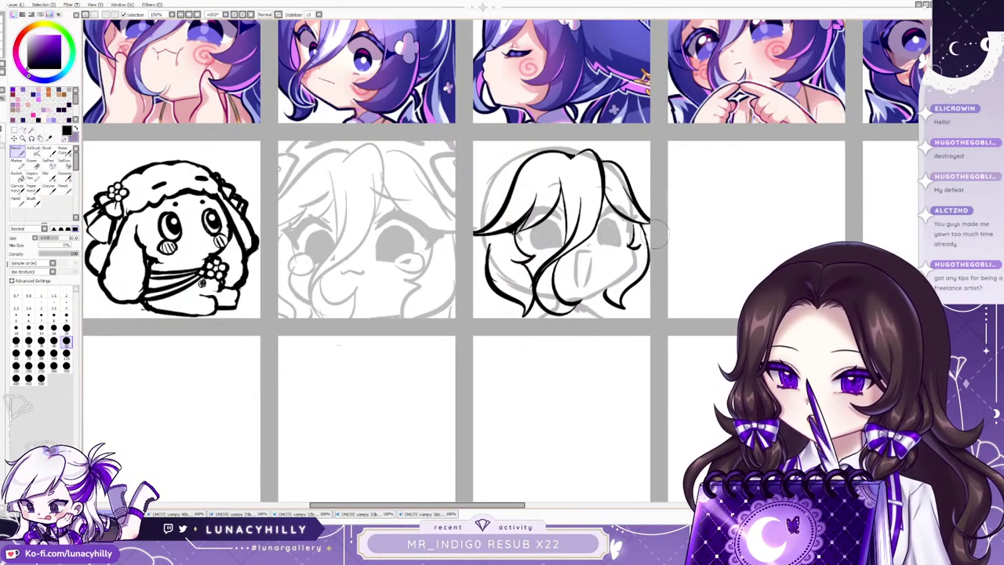
Touch up the inner strands of the left side lock and erase the stray dab beside the right side lock.
left_click(645, 291)
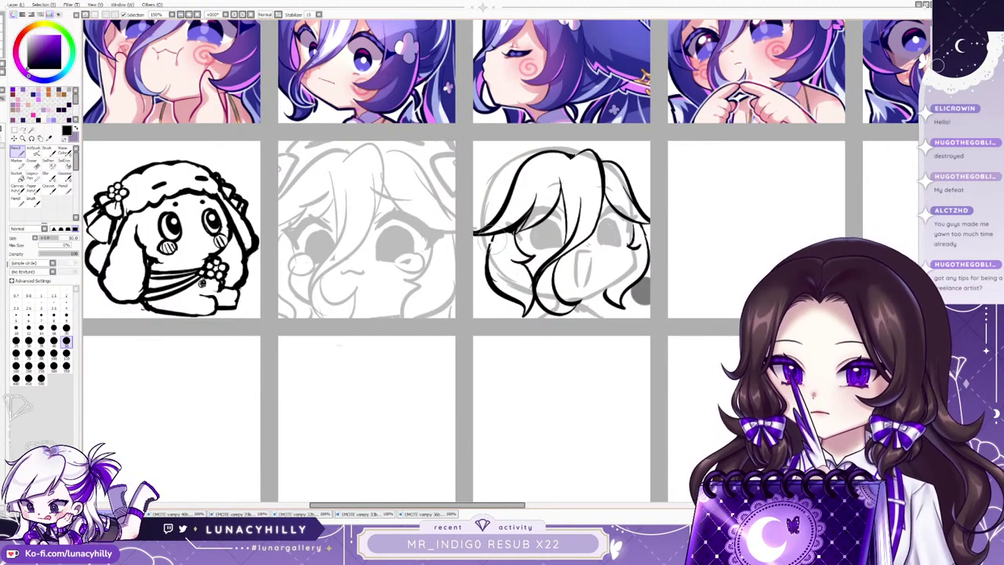
left_click(32, 166)
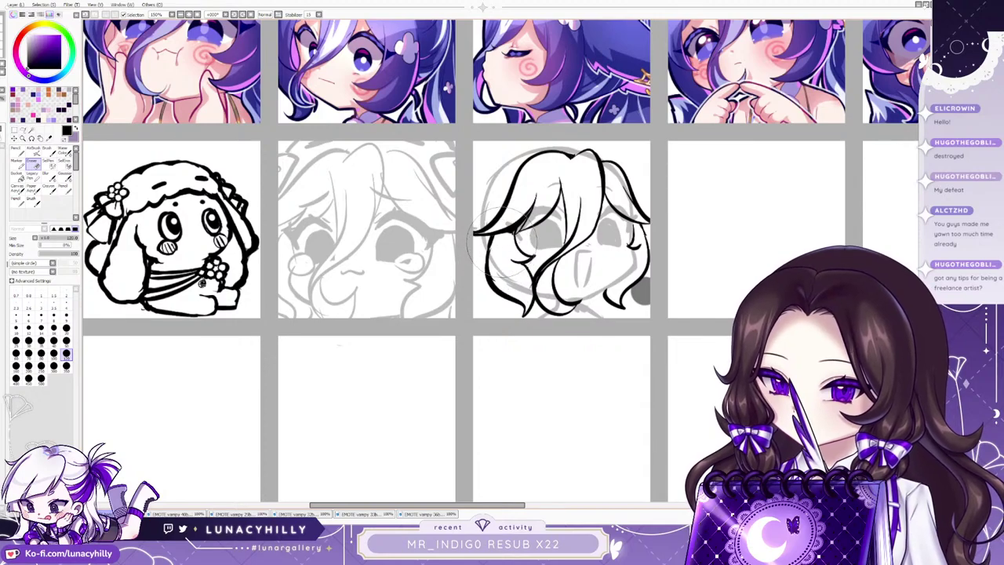
left_click(18, 152)
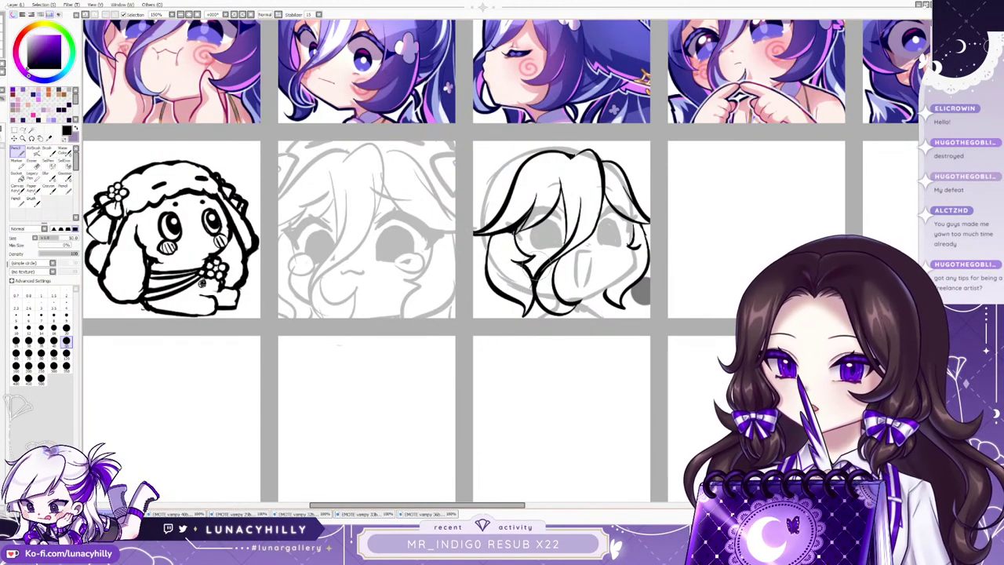
key("e")
mouse_move(651, 275)
left_mouse_down()
mouse_move(659, 302)
mouse_move(635, 300)
left_mouse_up()
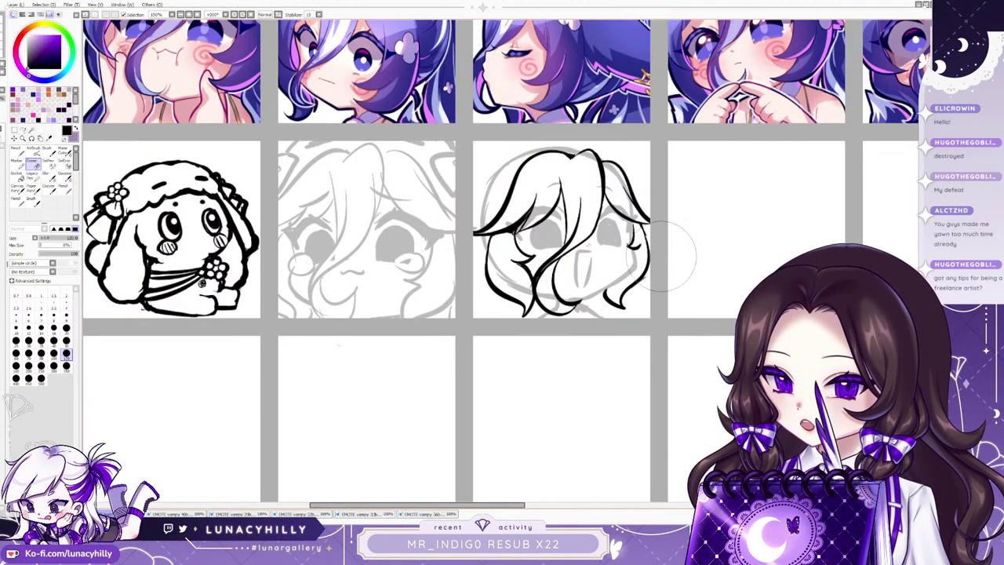
Flip the canvas view horizontally, clean up and redraw the small strand beside the right eye, and ink the inner line of the right side lock.
key("h")
mouse_move(486, 258)
left_mouse_down()
mouse_move(494, 282)
mouse_move(504, 267)
left_mouse_up()
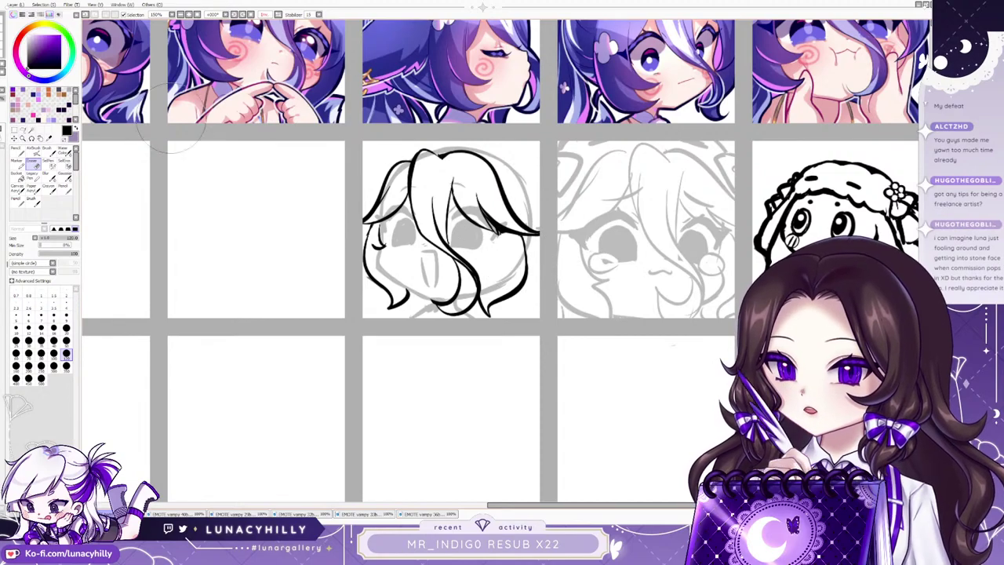
key("n")
left_click_drag(488, 234, 507, 253)
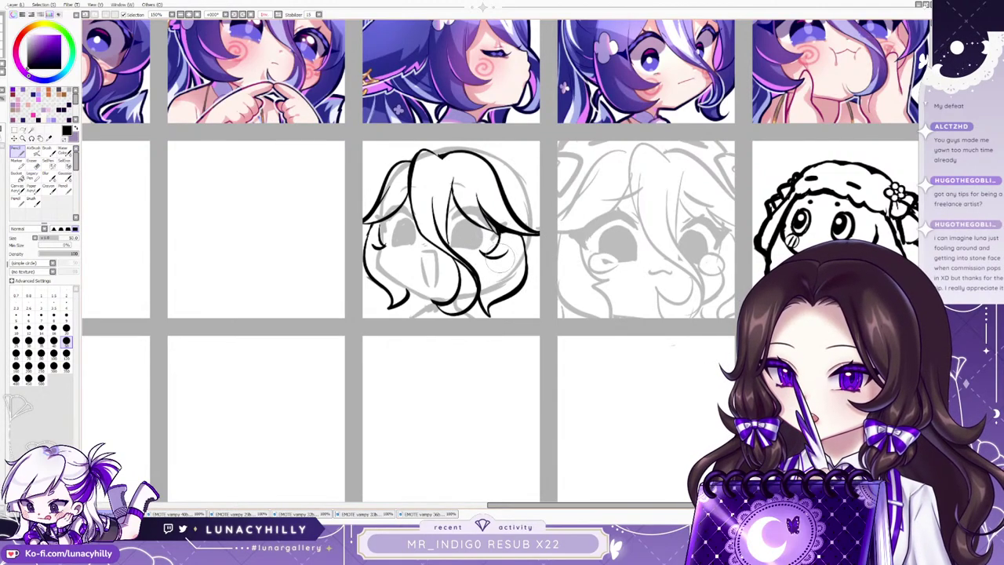
left_click_drag(476, 290, 508, 249)
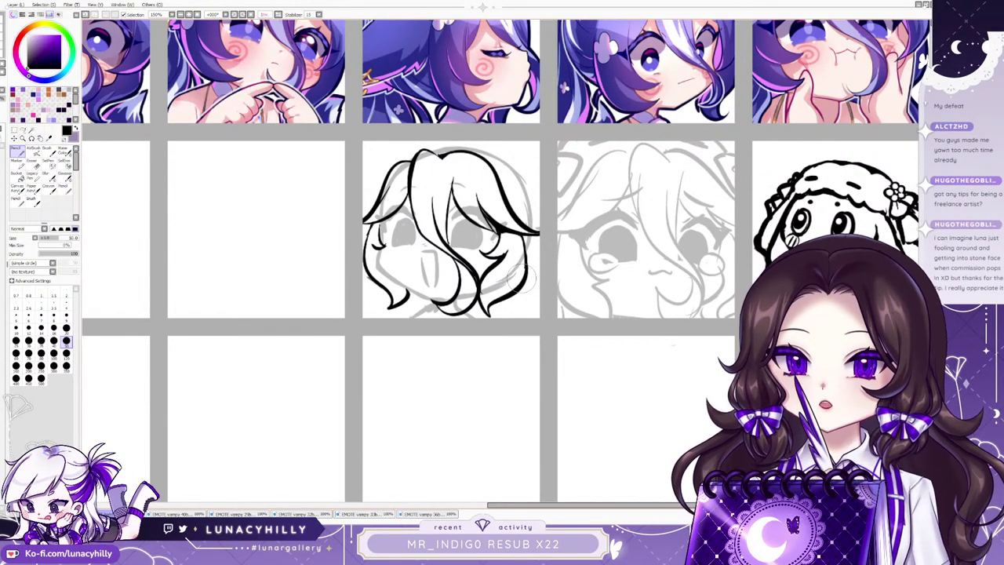
key("h")
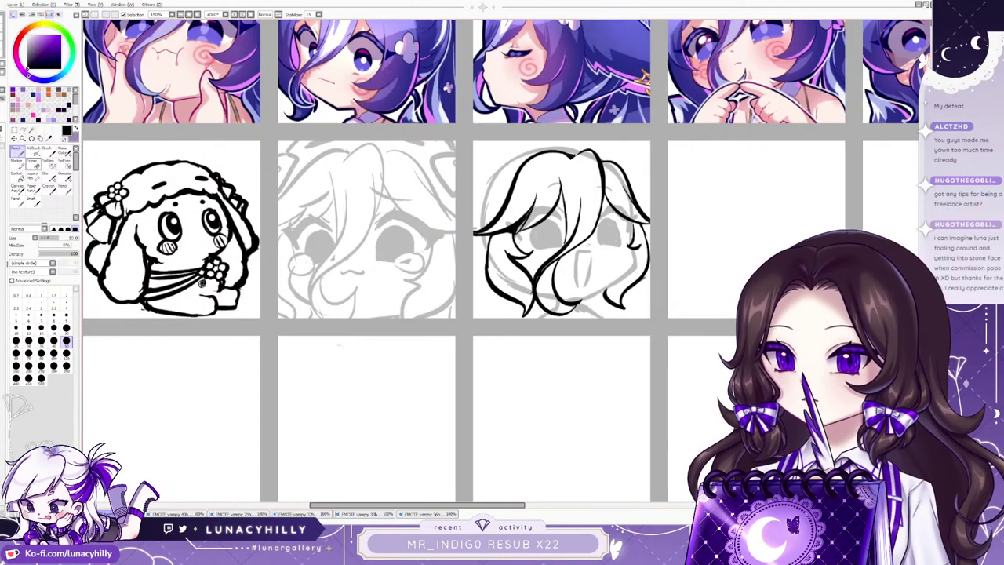
left_click(32, 163)
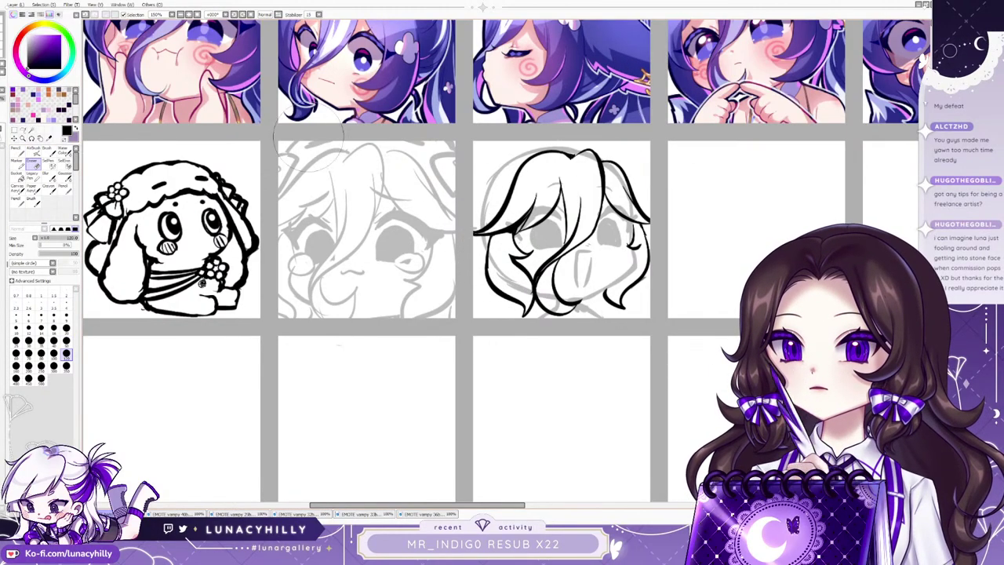
left_click(18, 152)
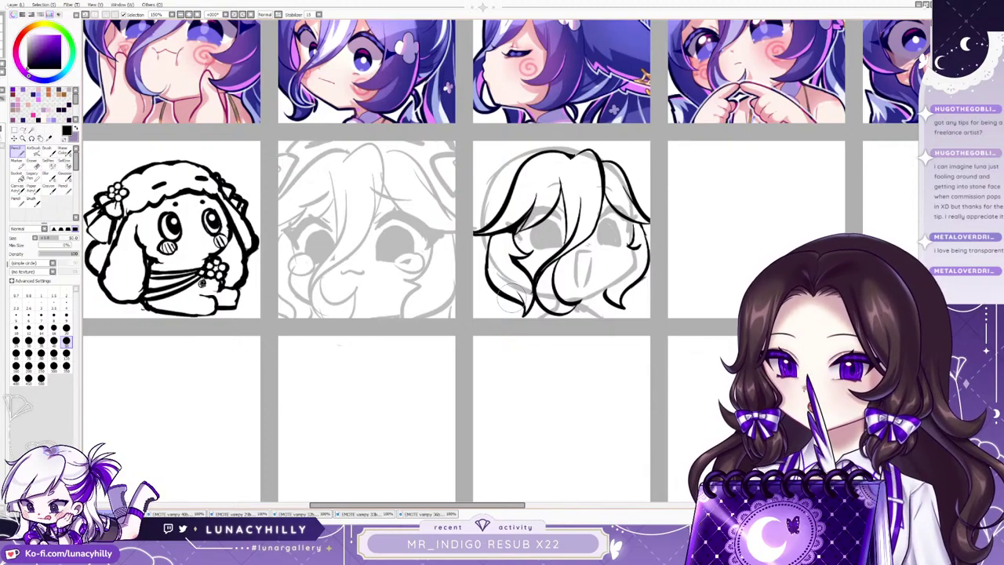
key("e")
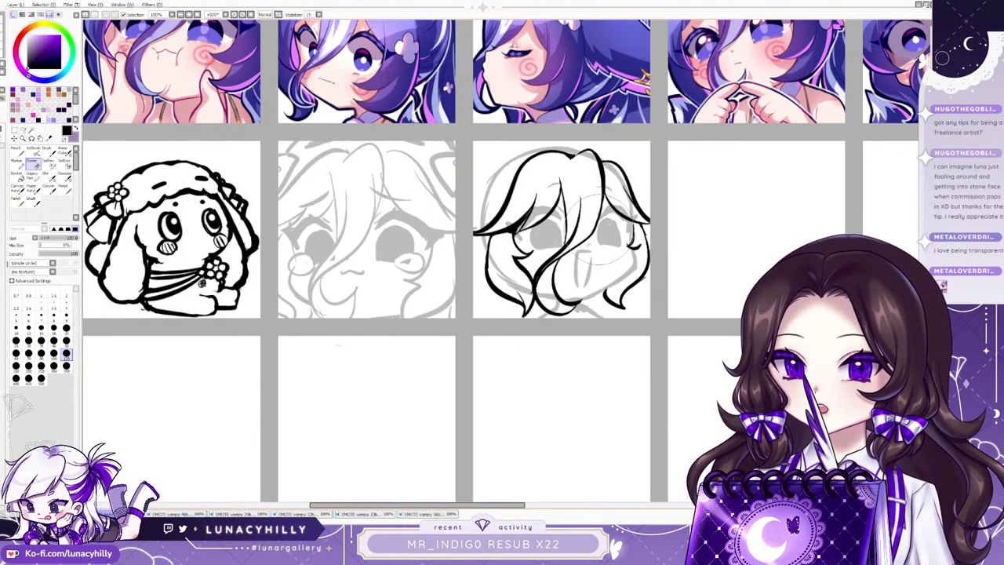
key("h")
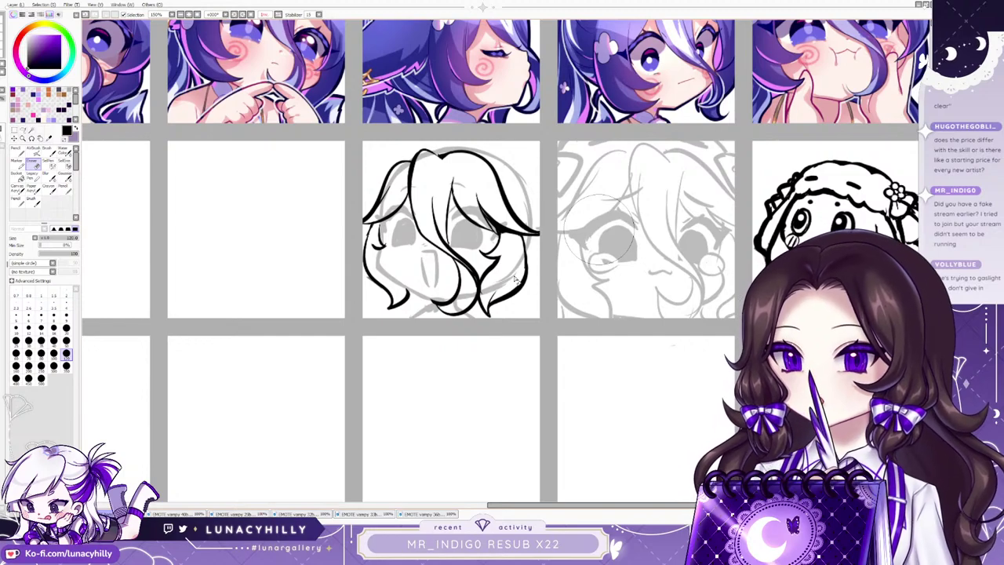
Handwrite "NO" with the Pencil in the empty cell beside the emote and undo it.
left_click(18, 152)
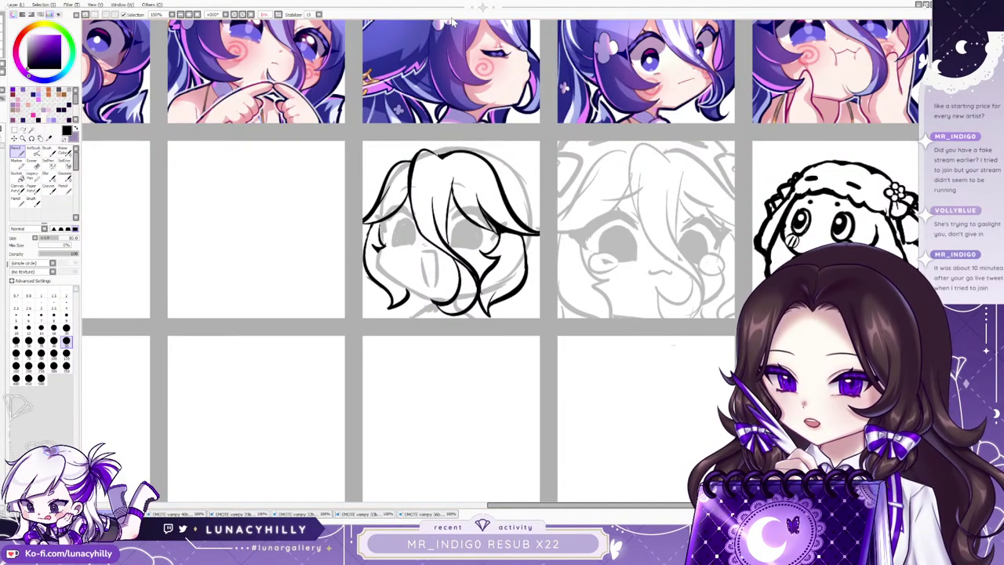
left_click_drag(197, 239, 234, 218)
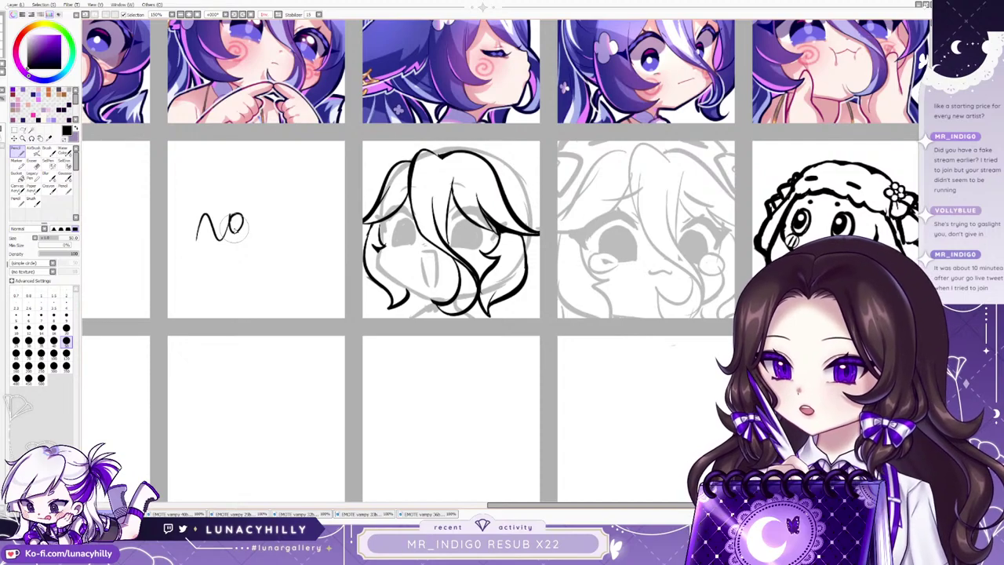
key("ctrl+z")
key("ctrl+z")
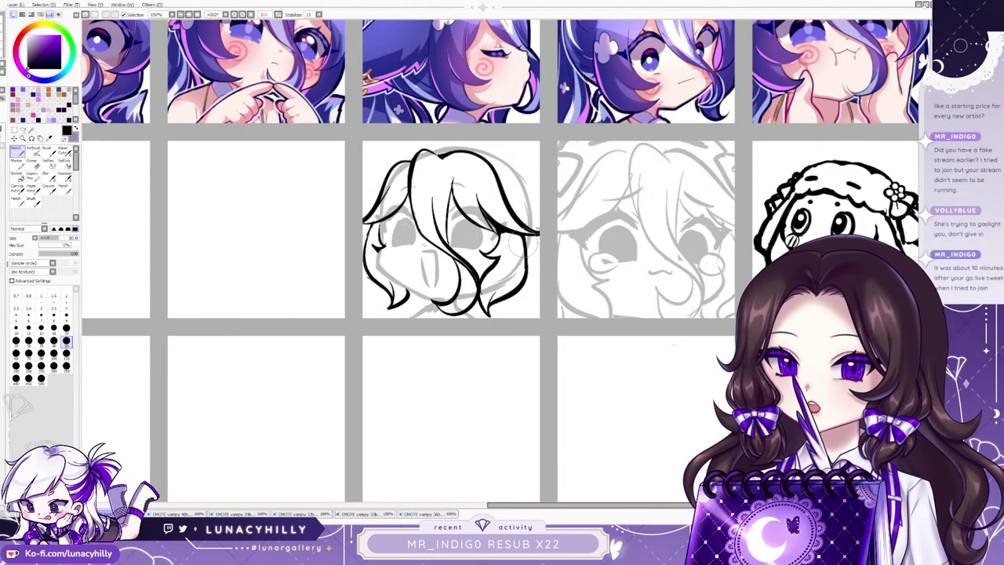
key("e")
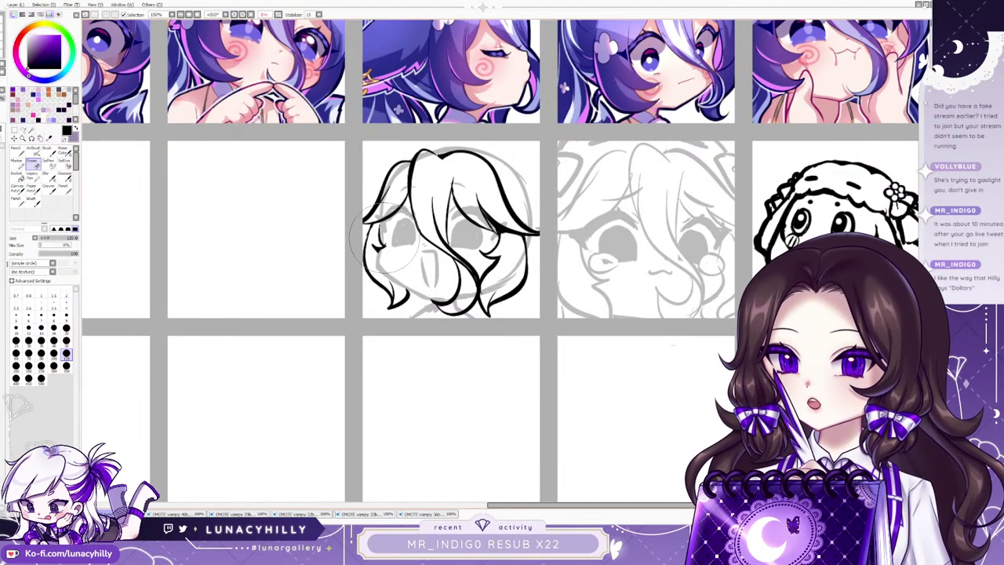
key("n")
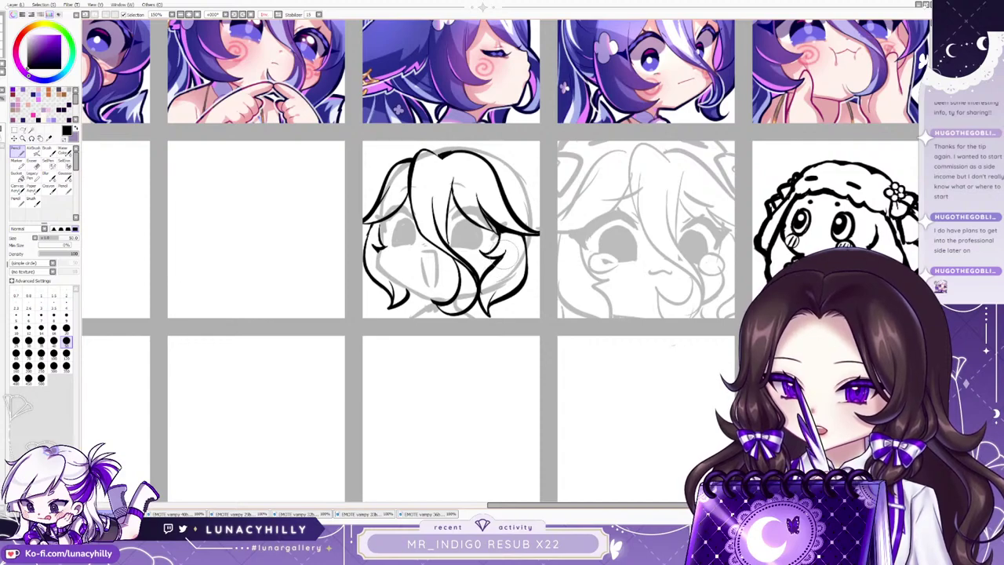
left_click(32, 162)
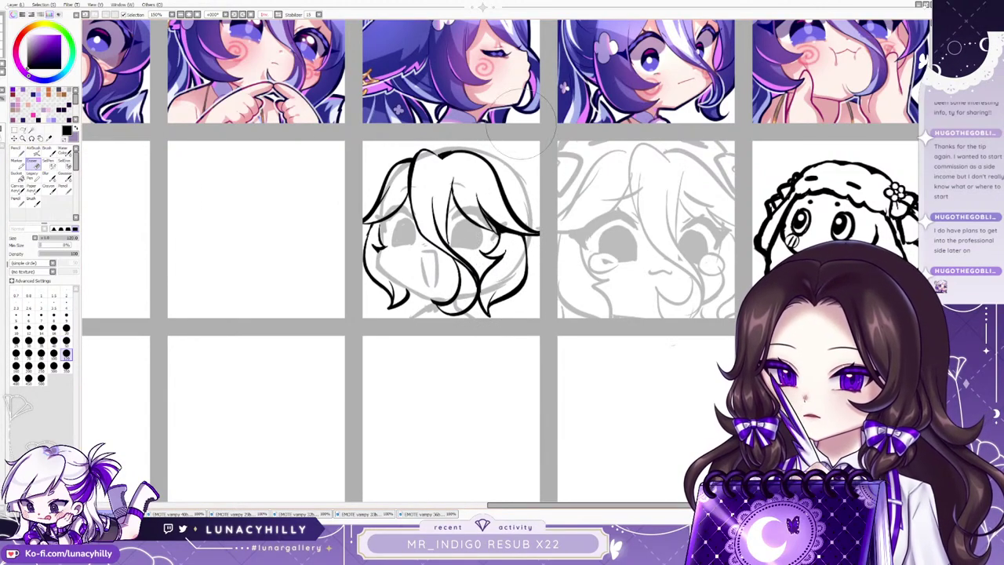
left_click(17, 151)
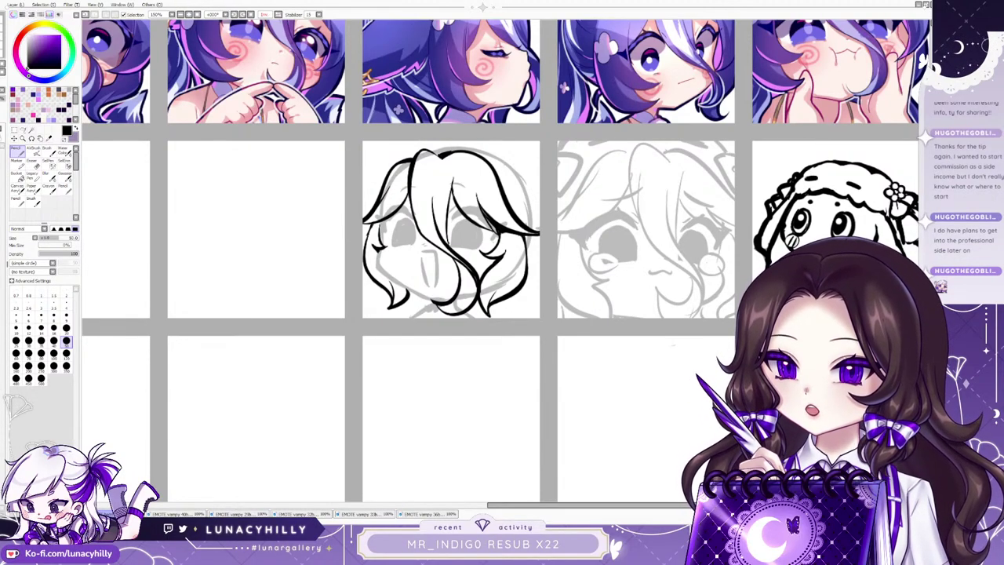
left_click(34, 164)
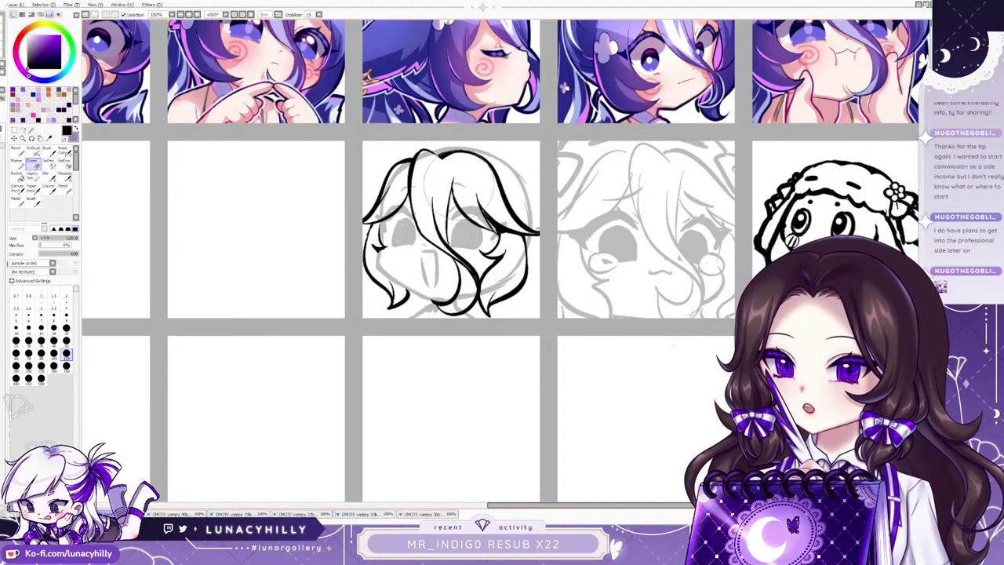
key("n")
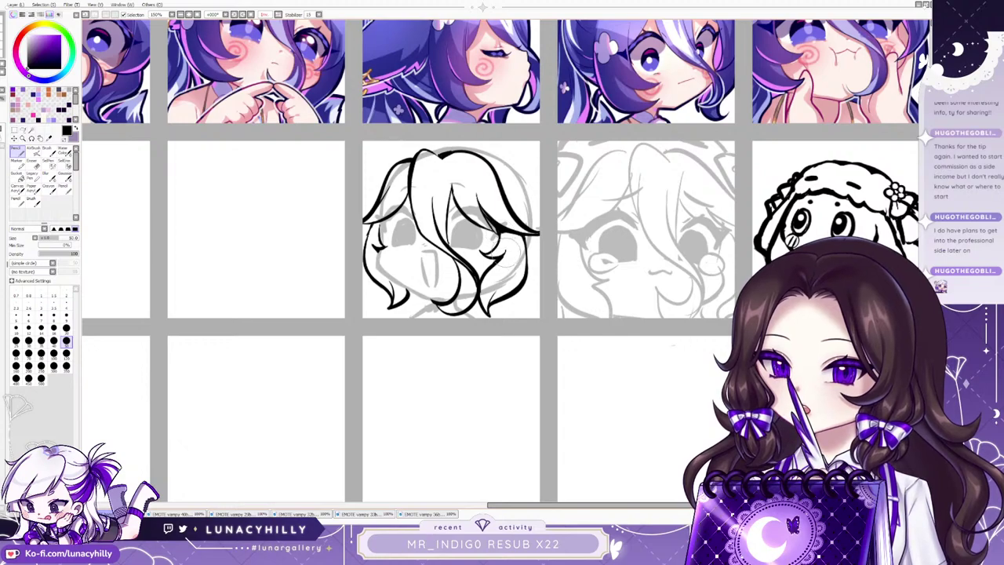
key("e")
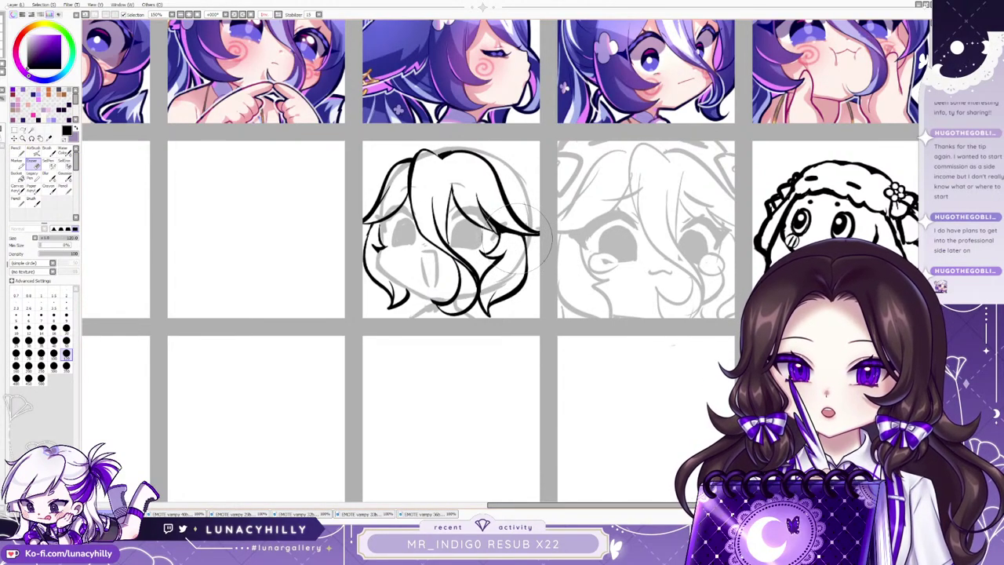
key("n")
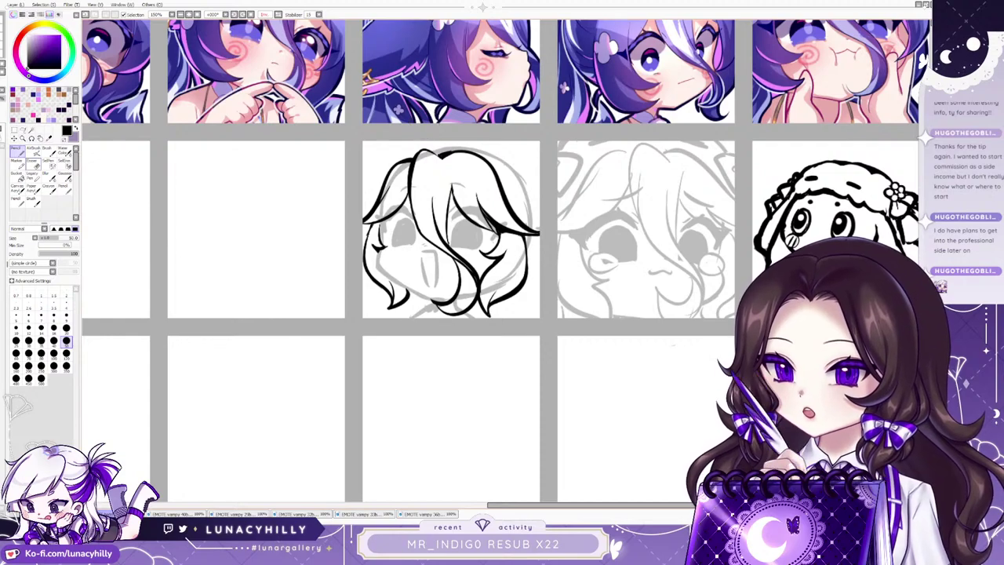
left_click(33, 163)
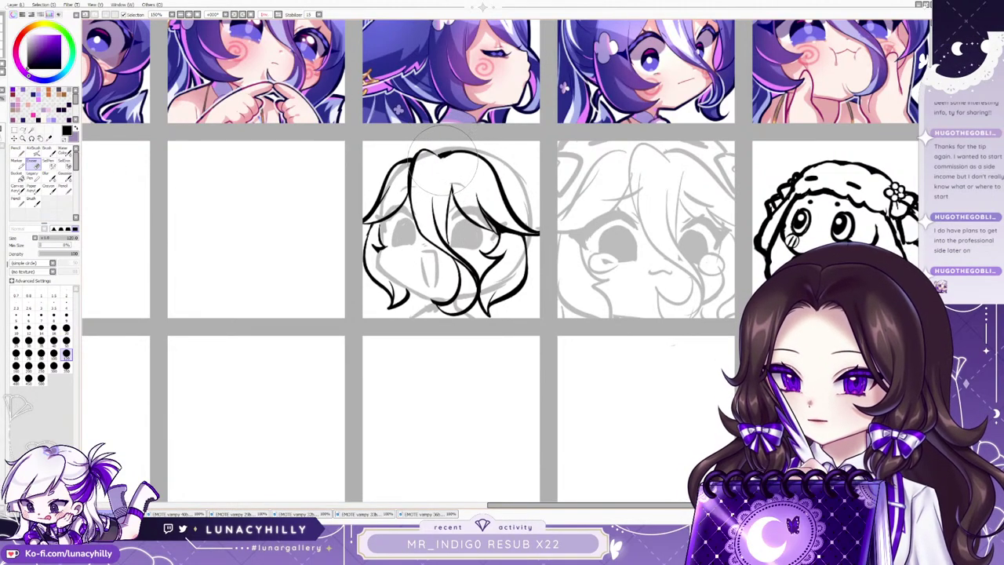
key("n")
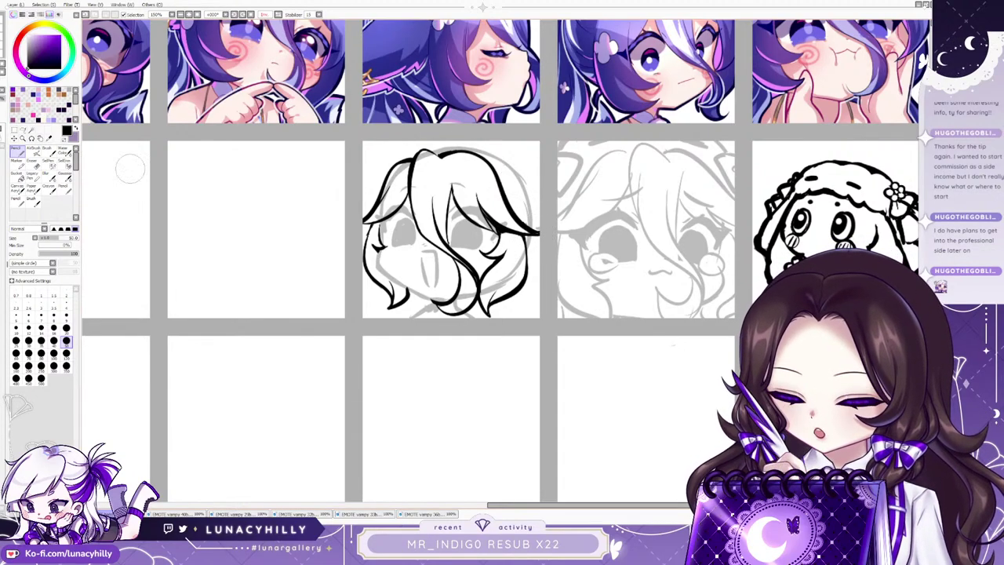
key("e")
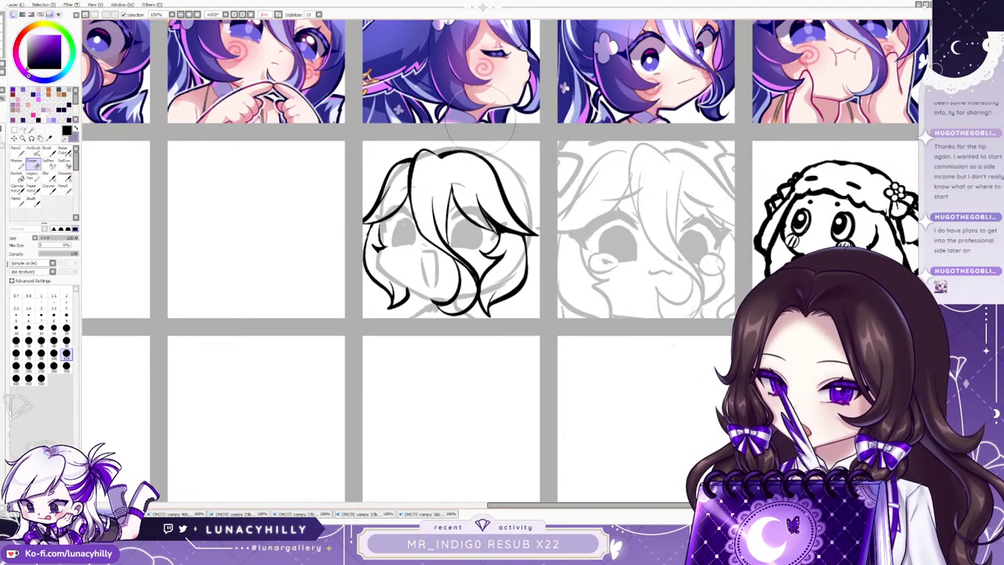
Ink the slanting outline above the left bang with the Pencil, from the cell's top edge down to its left edge.
key("n")
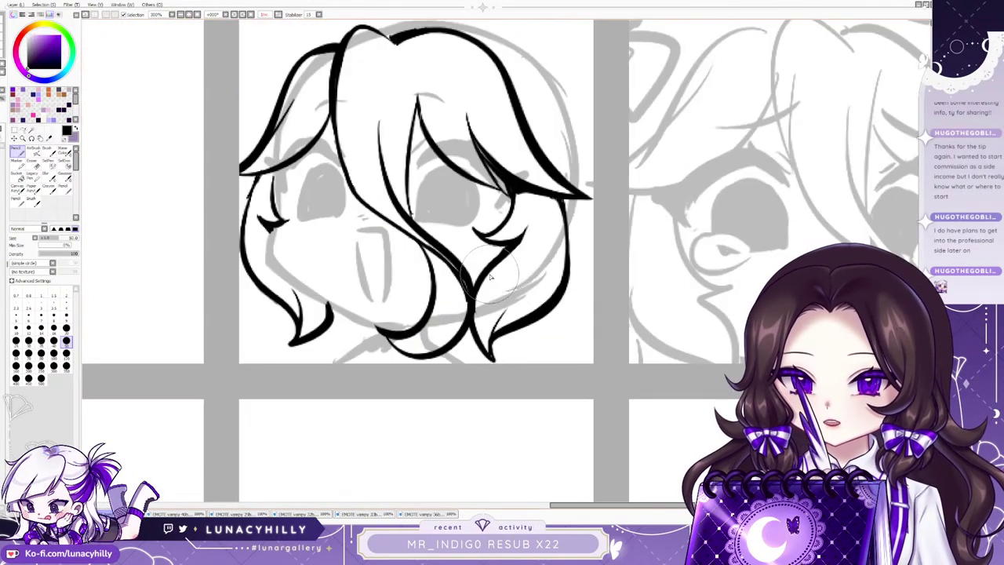
scroll(490, 266, "up", 3)
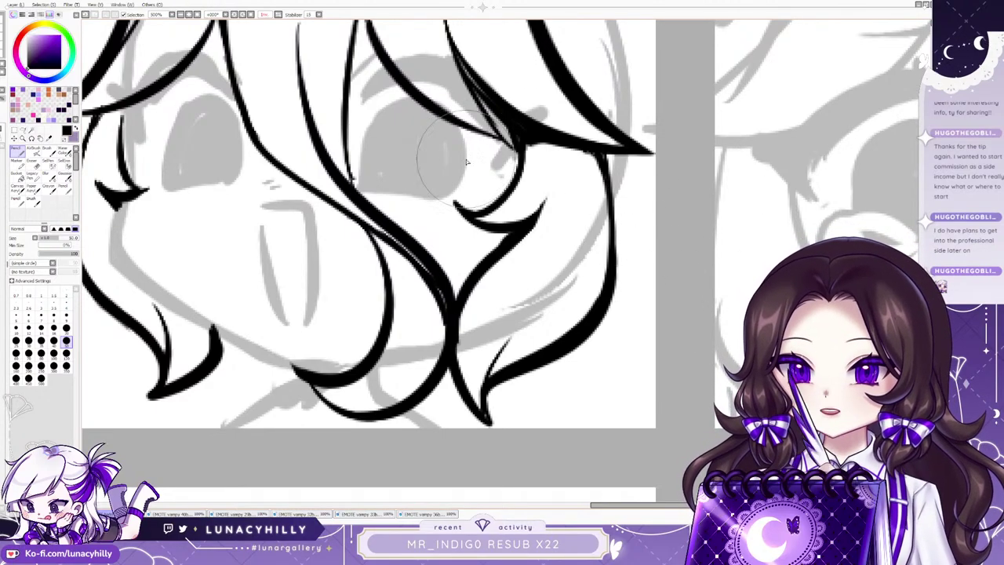
scroll(429, 220, "down", 3)
scroll(429, 221, "down", 1)
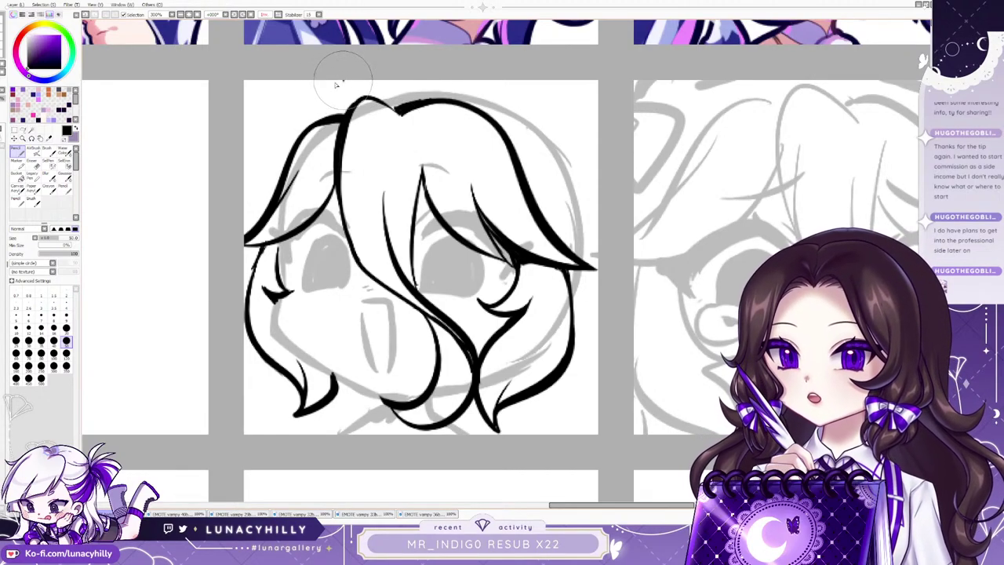
mouse_move(343, 81)
left_mouse_down()
mouse_move(280, 144)
mouse_move(245, 227)
left_mouse_up()
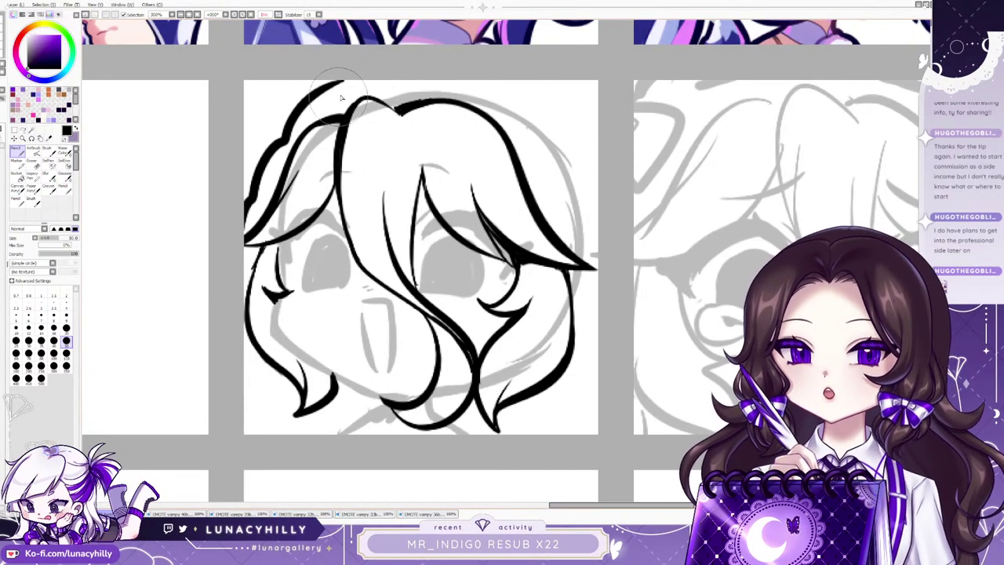
key("ctrl+z")
mouse_move(316, 88)
left_mouse_down()
mouse_move(275, 119)
mouse_move(332, 80)
mouse_move(276, 123)
mouse_move(231, 192)
mouse_move(297, 100)
left_mouse_up()
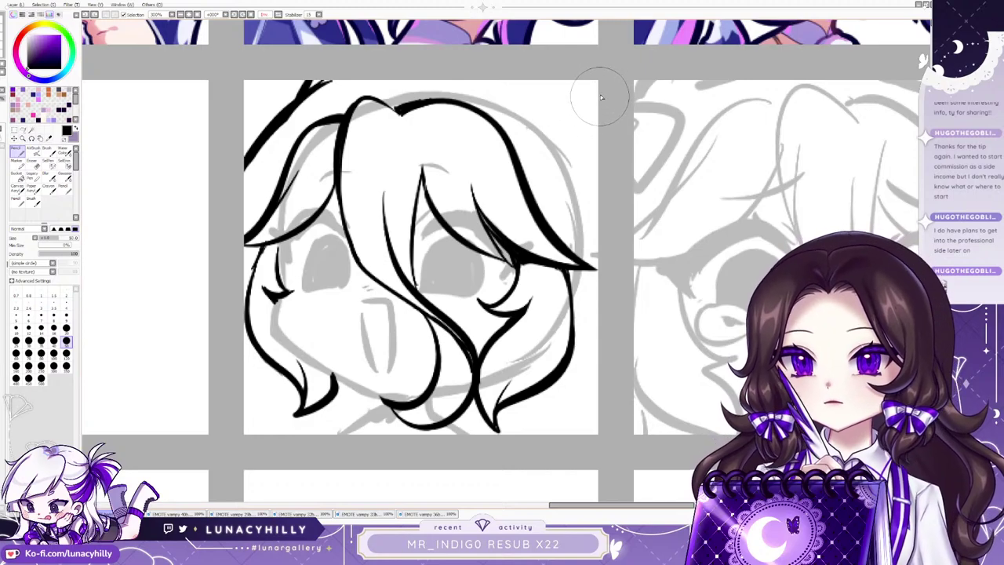
Ink the scalloped flower at the cell's upper right edge, erasing and redrawing its lower petal.
mouse_move(582, 83)
left_mouse_down()
mouse_move(558, 108)
mouse_move(572, 122)
mouse_move(550, 141)
mouse_move(561, 156)
mouse_move(587, 163)
mouse_move(595, 124)
left_mouse_up()
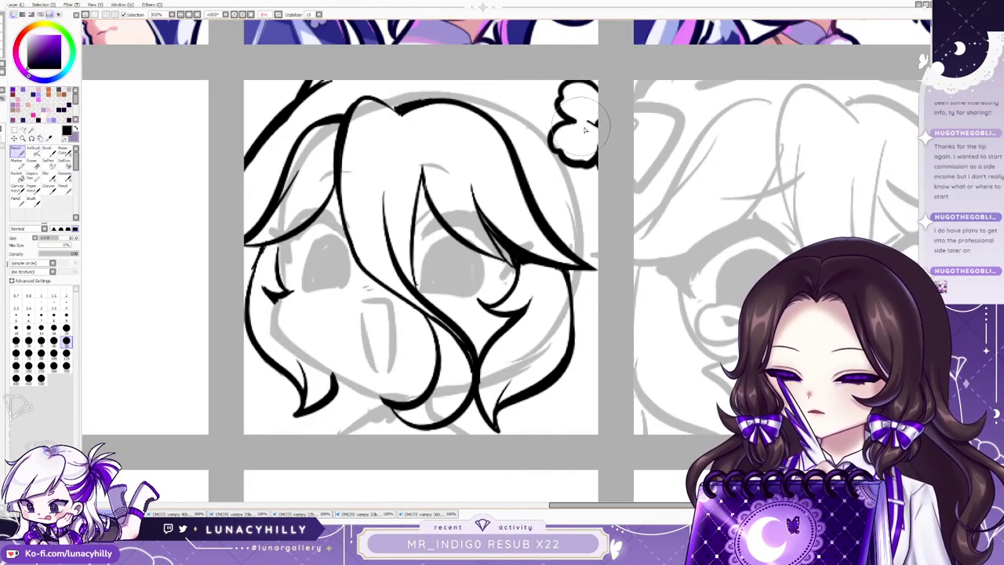
left_click(32, 164)
left_click(66, 353)
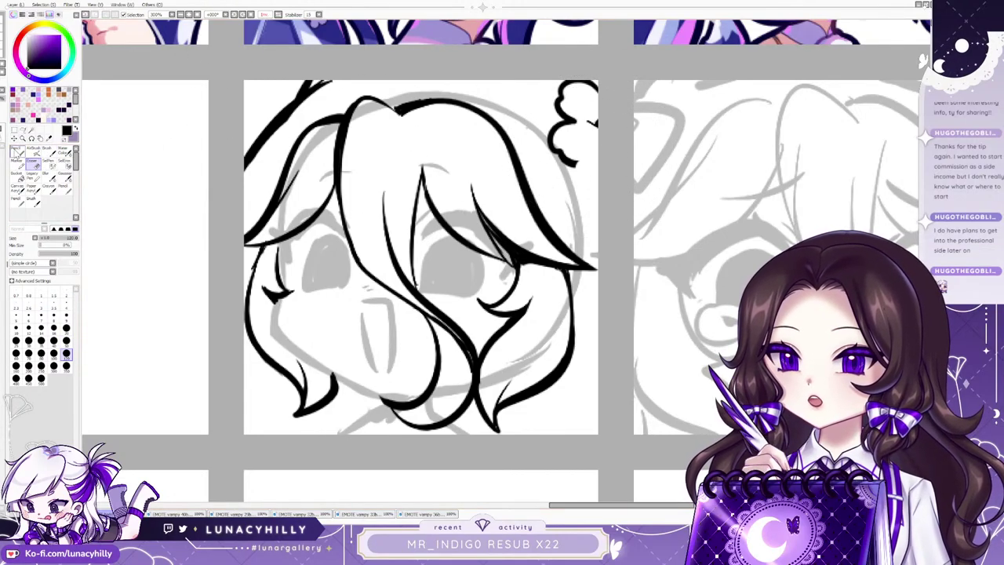
left_click(19, 152)
mouse_move(575, 163)
left_mouse_down()
mouse_move(600, 139)
mouse_move(599, 184)
left_mouse_up()
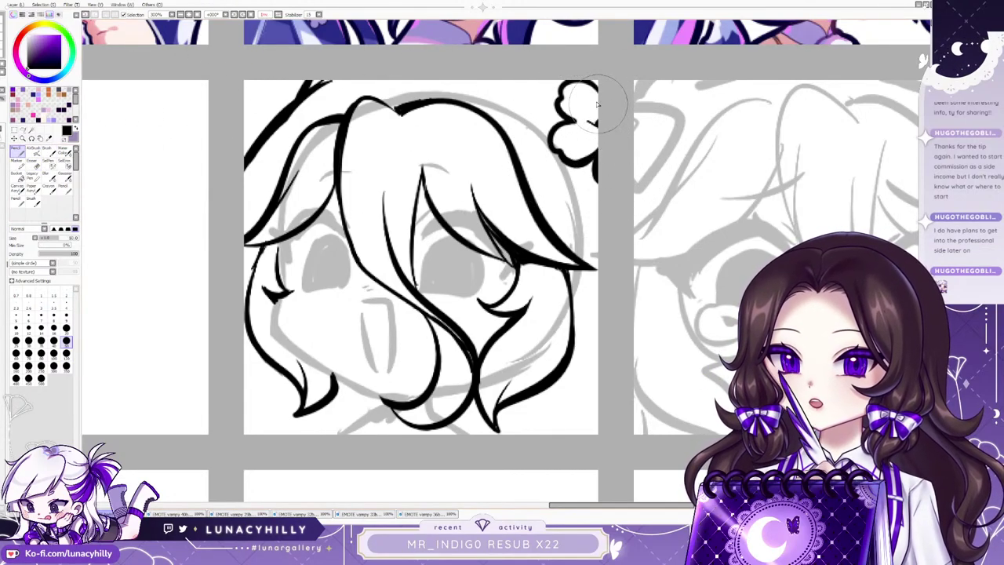
left_click_drag(591, 122, 601, 120)
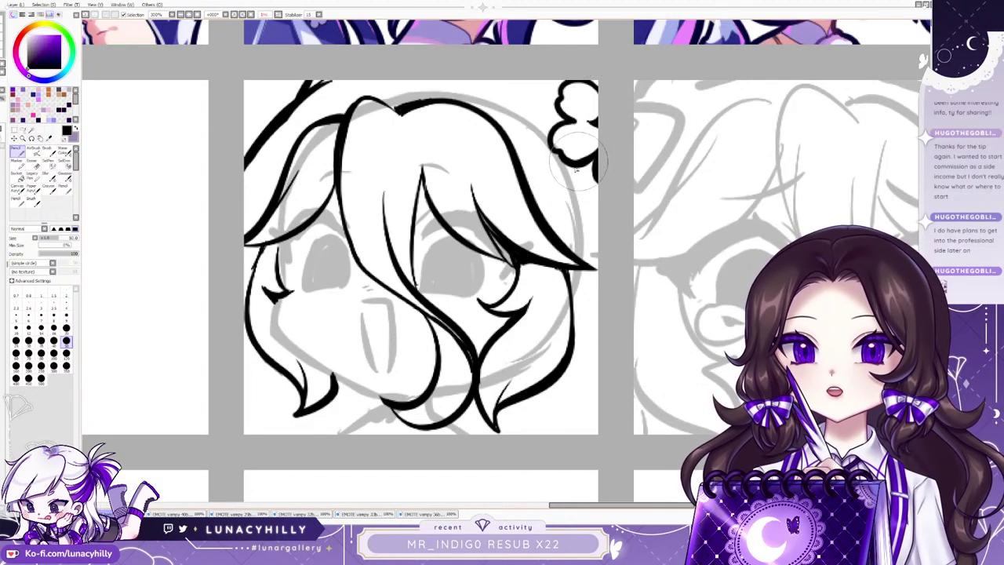
Ink the ribbon and its hanging tail below the flower, and add scalloped detail and thicker line to the outline in the upper left corner.
left_click_drag(576, 164, 599, 217)
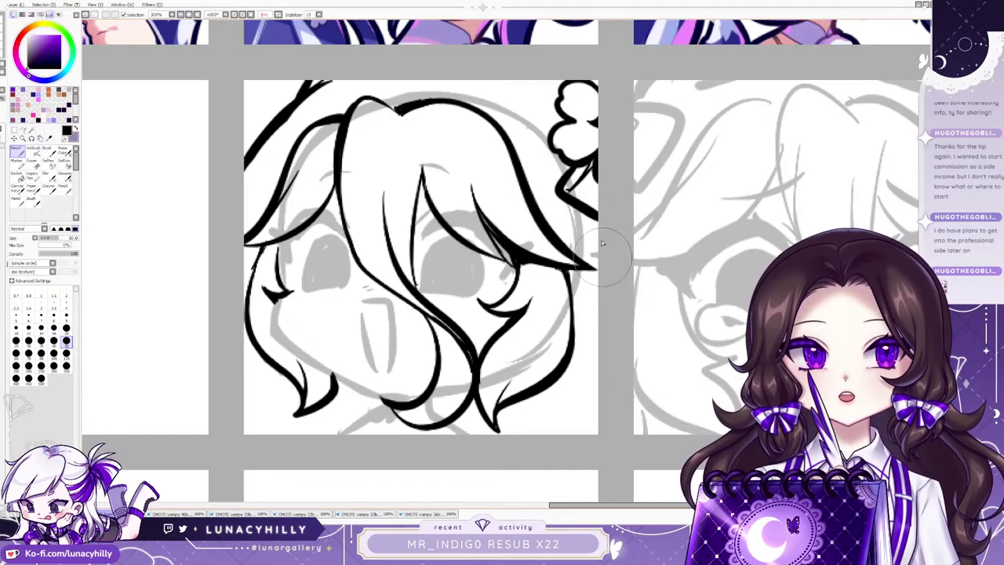
left_click_drag(597, 220, 592, 333)
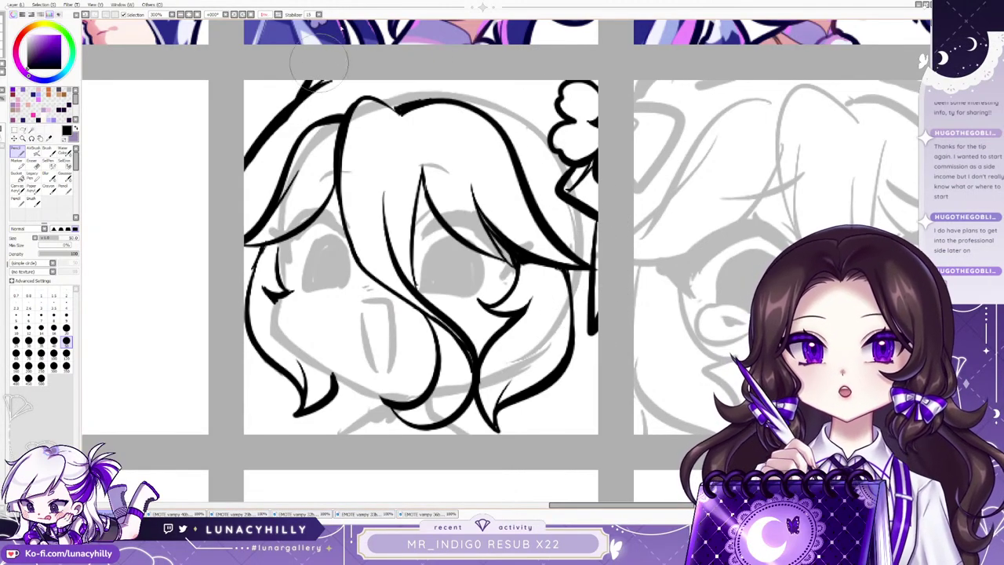
mouse_move(299, 88)
left_mouse_down()
mouse_move(280, 111)
mouse_move(245, 115)
left_mouse_up()
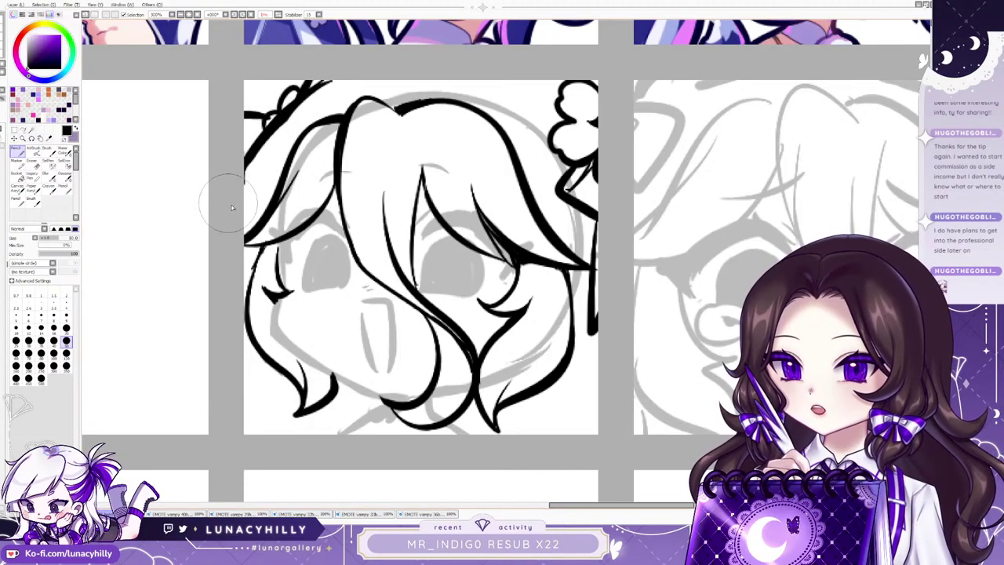
left_click_drag(238, 190, 272, 132)
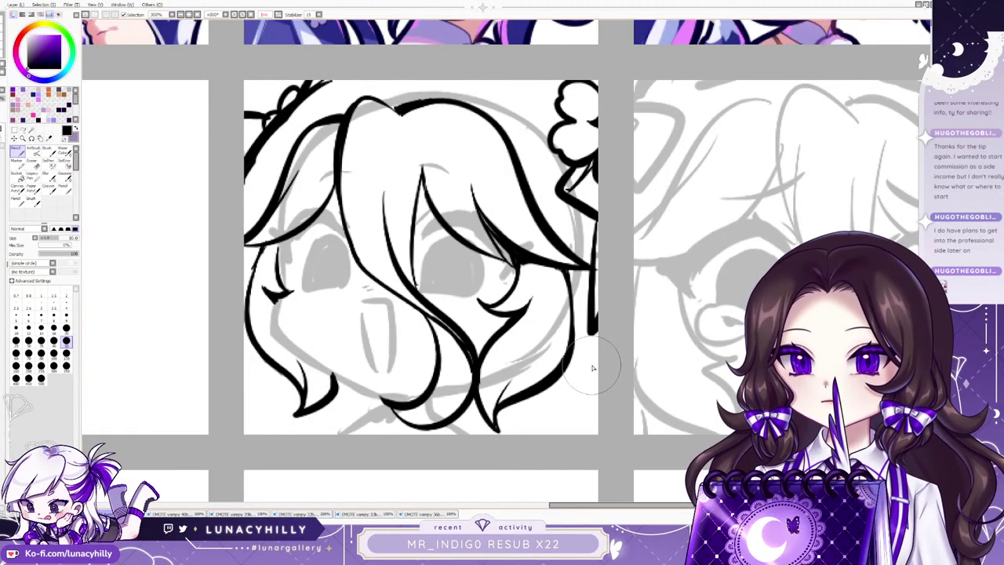
Ink the outer hair strand below the right side lock to the cell's lower edge and close the ribbon tail beside it.
mouse_move(569, 325)
left_mouse_down()
mouse_move(570, 367)
mouse_move(546, 440)
left_mouse_up()
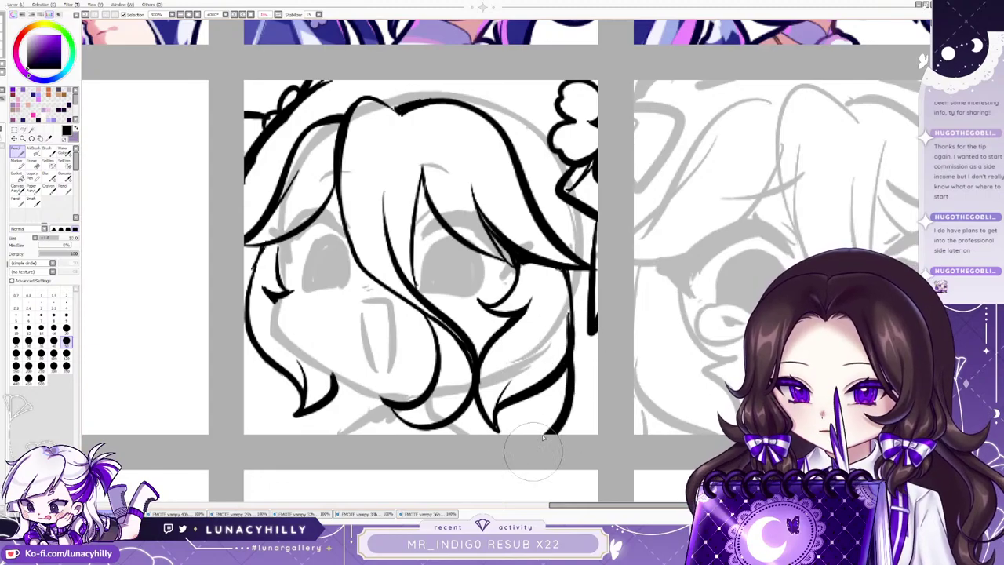
left_click_drag(517, 392, 501, 433)
left_click_drag(574, 299, 599, 307)
left_click_drag(576, 346, 598, 335)
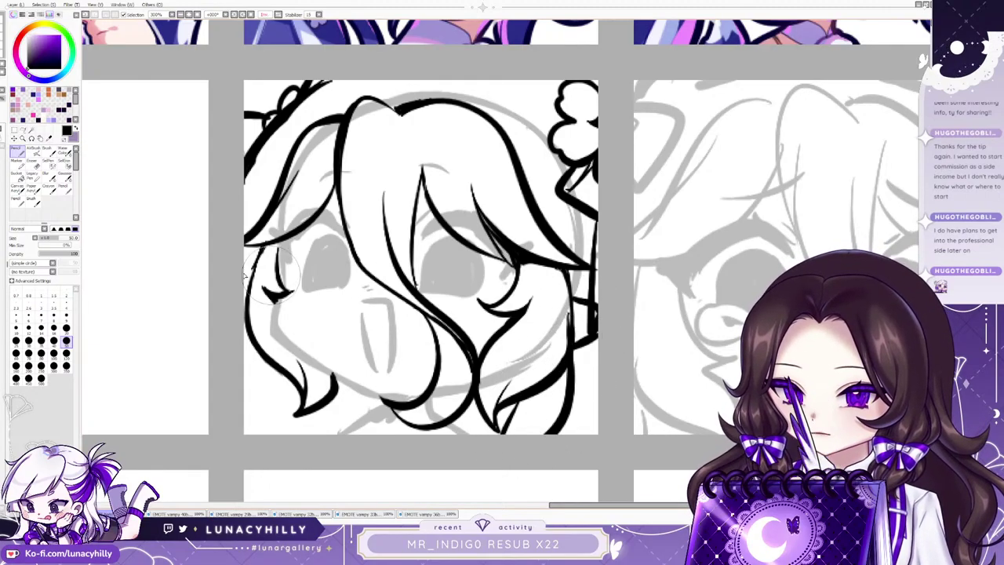
Ink the loose hair strands in both lower corners of the cell and a short curved stroke below the chin.
left_click_drag(278, 381, 290, 431)
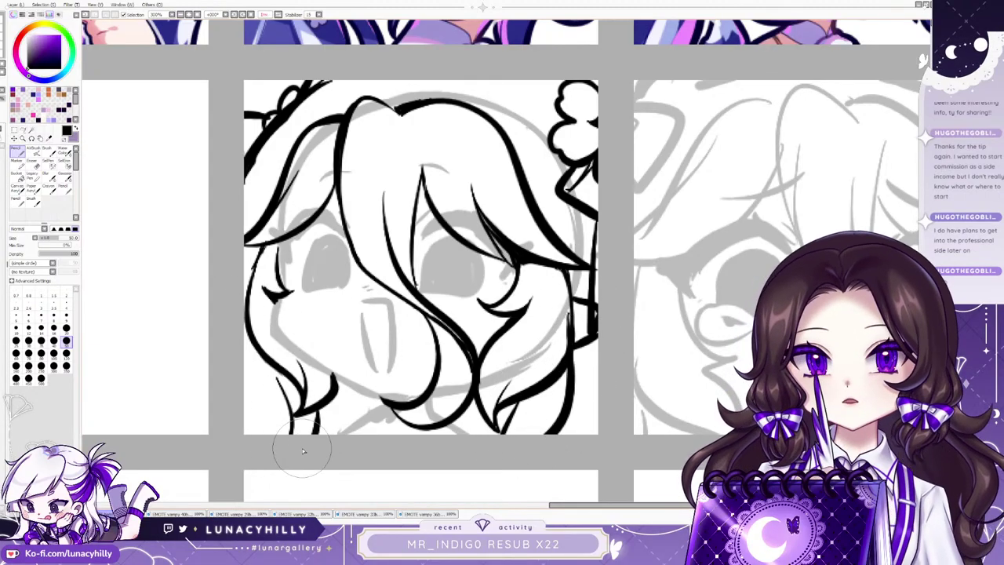
scroll(355, 435, "down", 2)
scroll(337, 463, "up", 2)
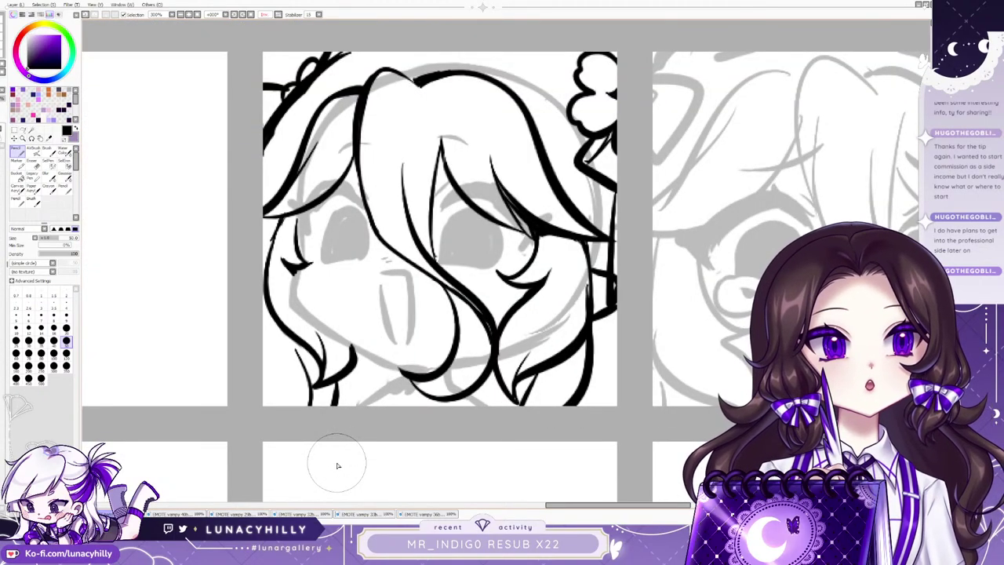
left_click_drag(263, 370, 303, 403)
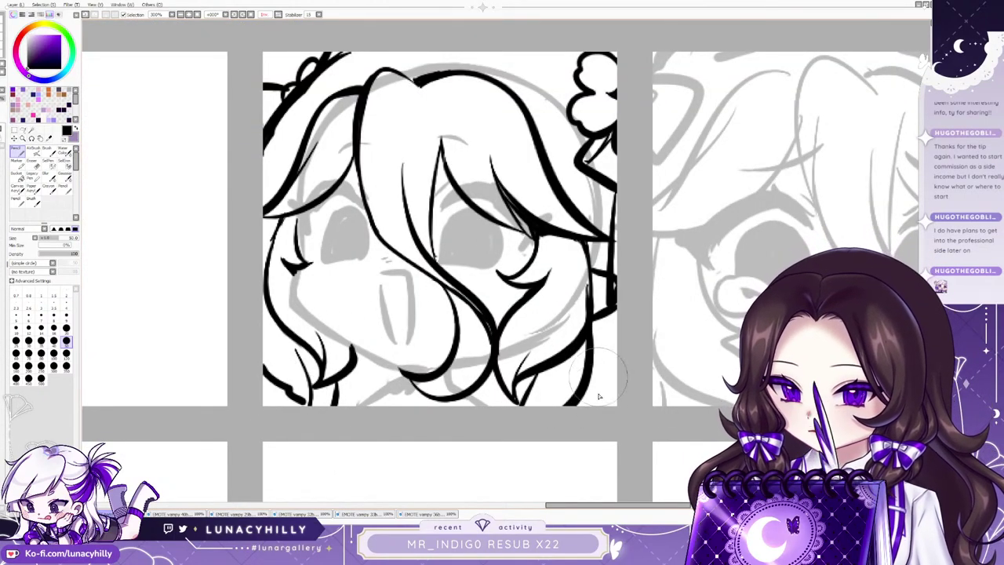
left_click_drag(578, 402, 619, 386)
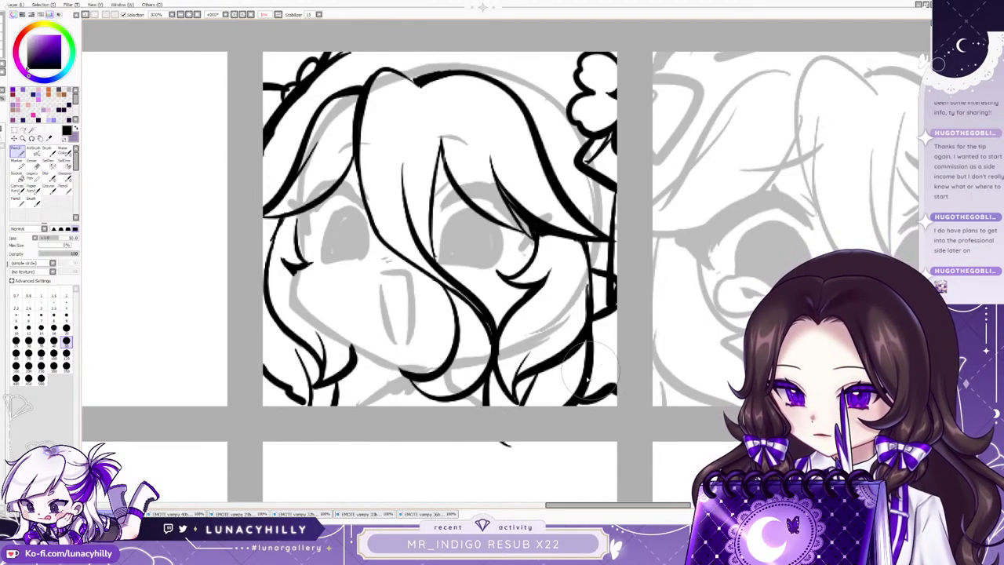
left_click_drag(373, 367, 376, 396)
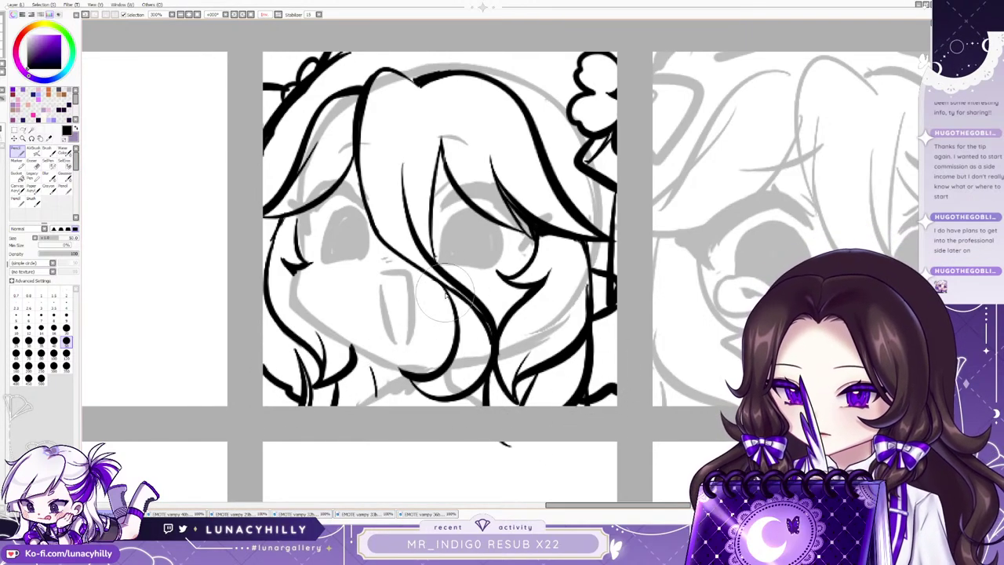
mouse_move(259, 356)
left_mouse_down()
mouse_move(297, 388)
mouse_move(271, 379)
left_mouse_up()
Thicken the outer edge of the right bang with the Pencil, from its upper curve down to the tip by the ribbon.
left_click(32, 165)
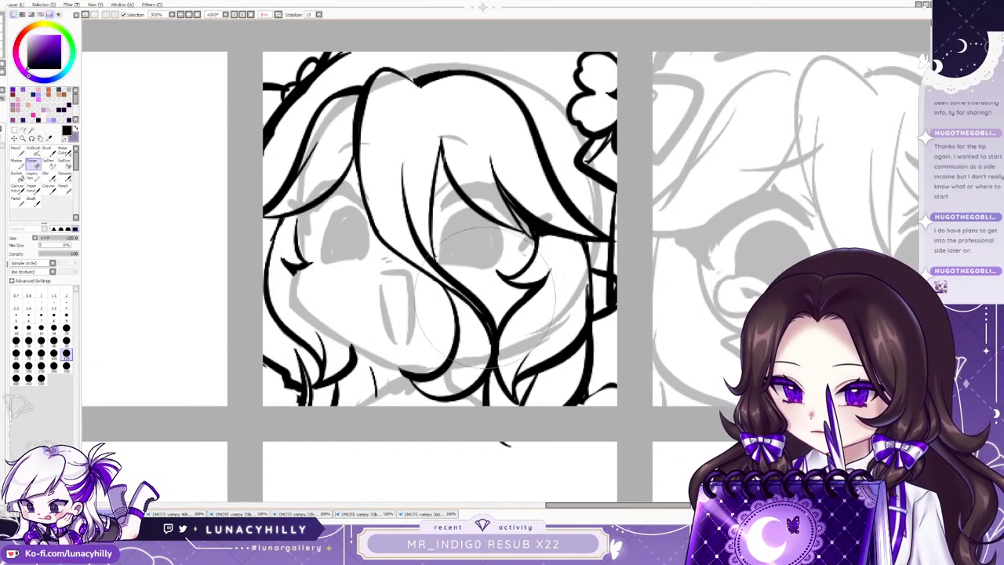
key("n")
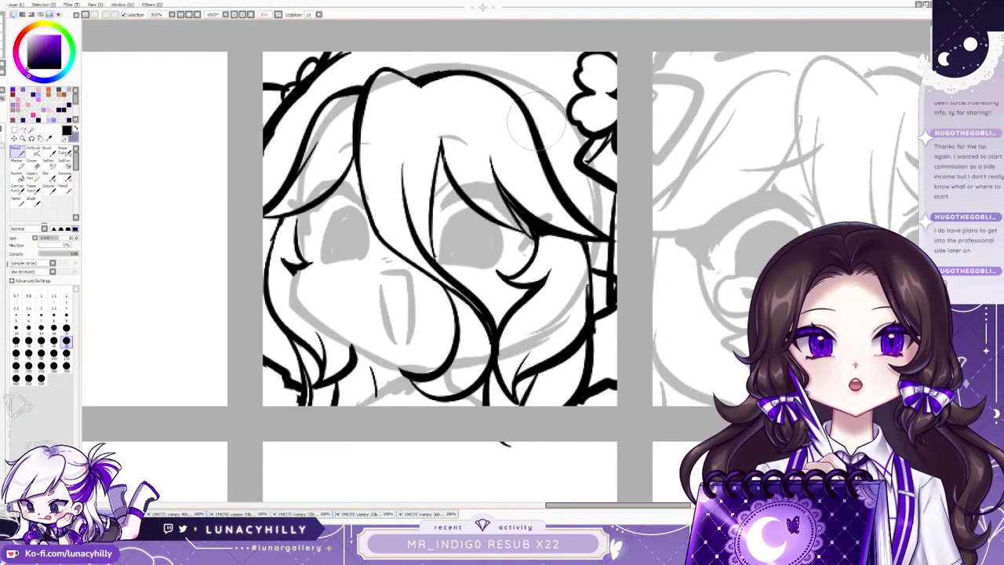
left_click_drag(542, 150, 593, 271)
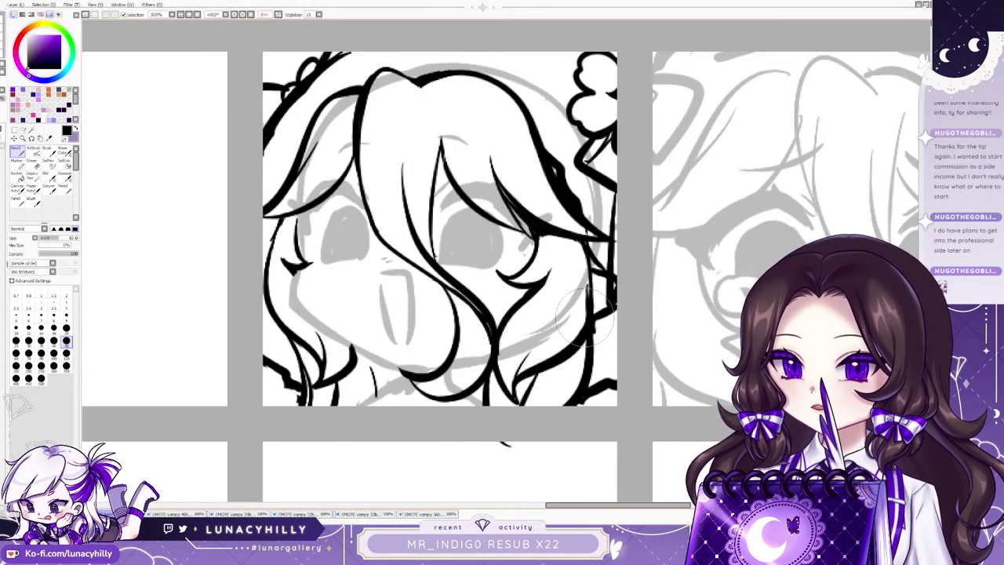
Reduce the Eraser size and trim the slanting outline beside the scalloped ornament in the cell's upper left corner.
key("e")
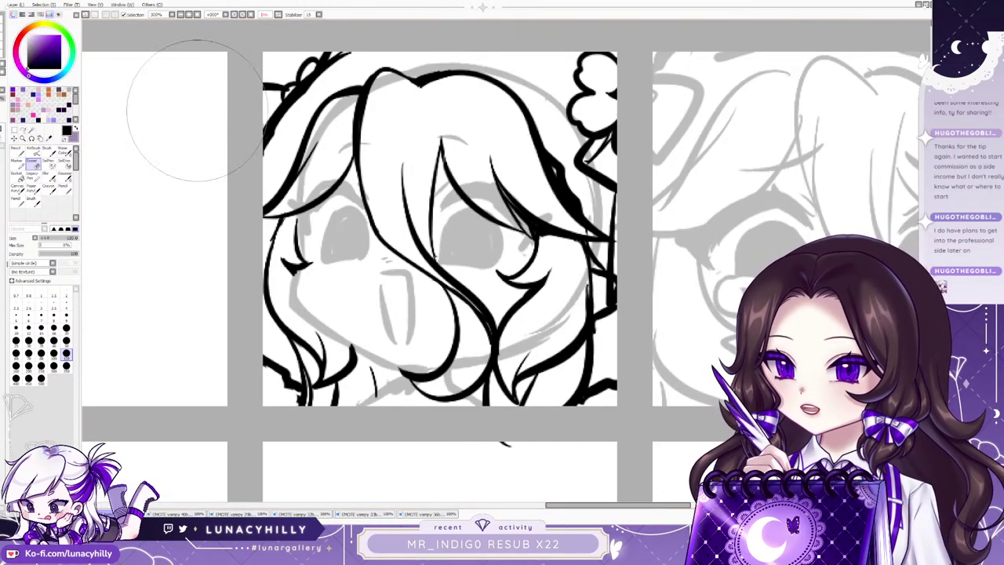
left_click(66, 343)
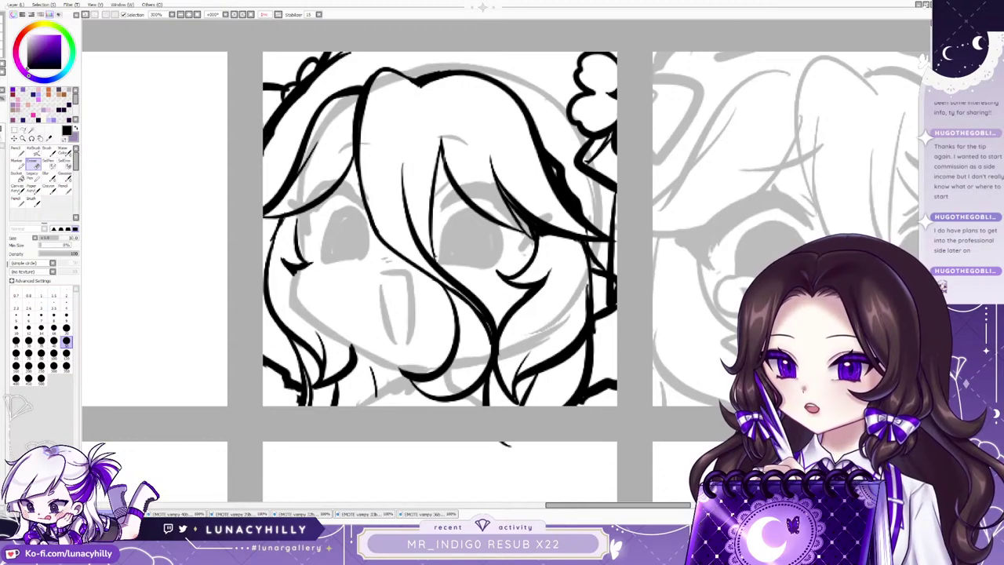
left_click_drag(281, 132, 312, 95)
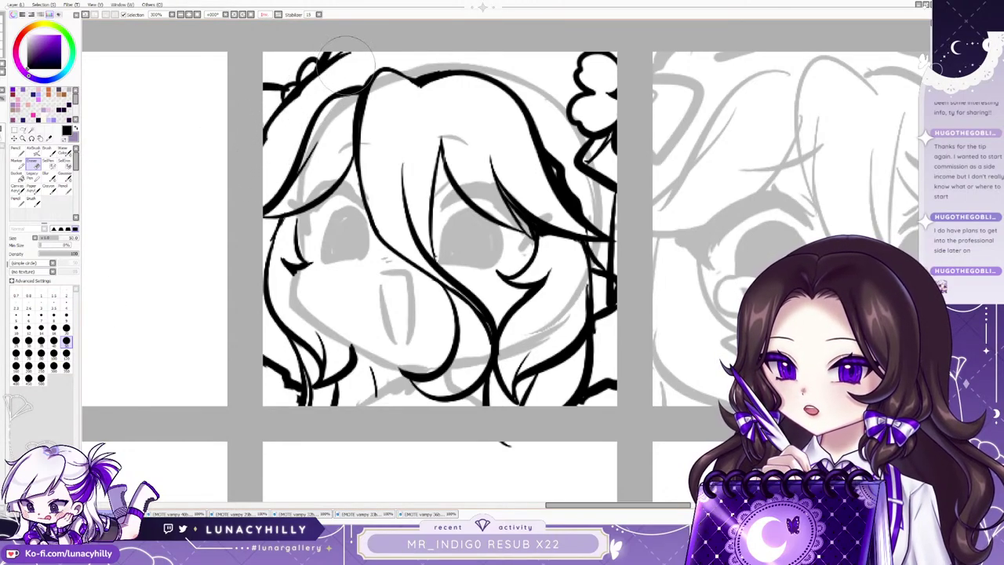
left_click(16, 151)
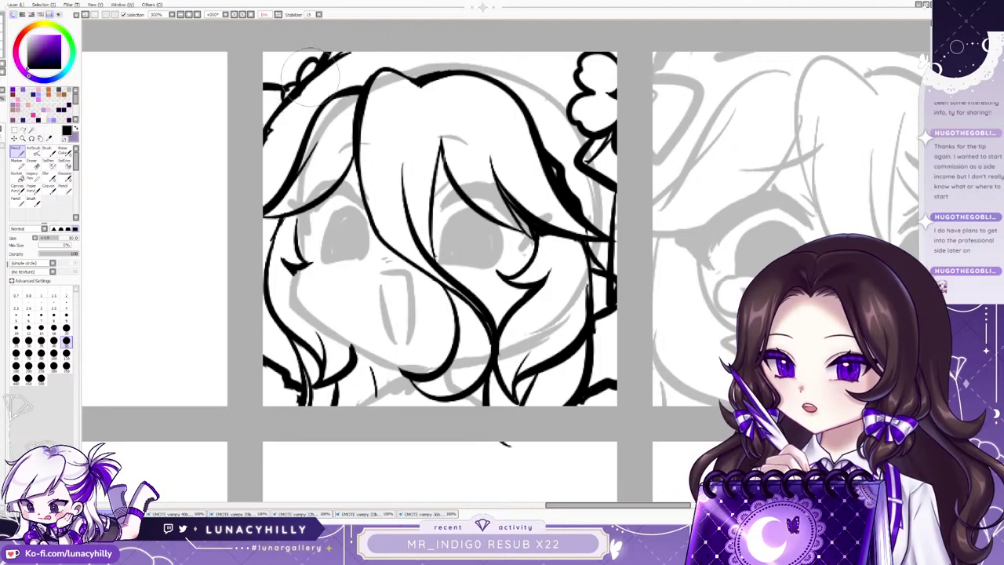
left_click(33, 163)
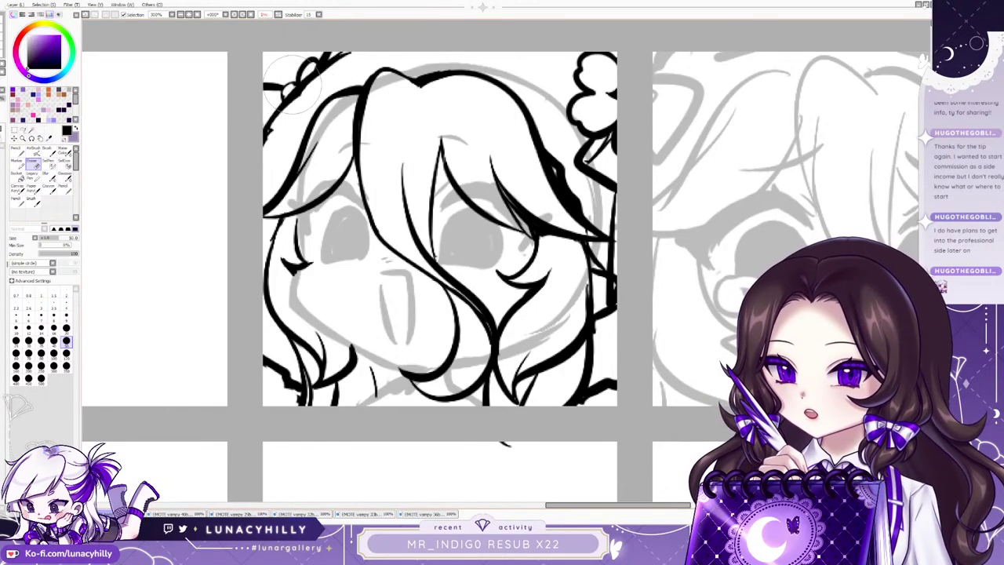
Reshape the scalloped ornament in the upper left corner into cleaner lobes, alternating Pencil and Eraser.
left_click(17, 151)
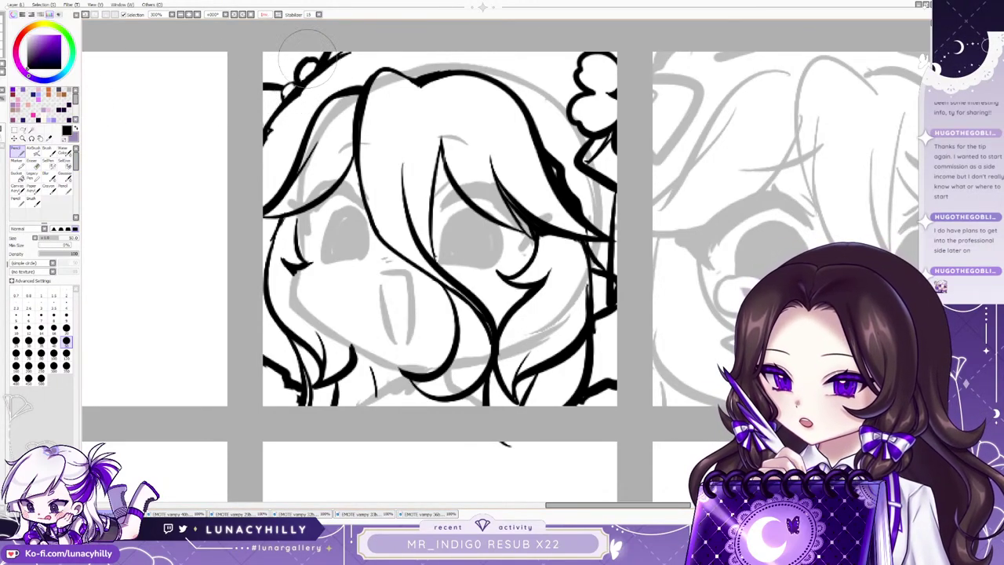
left_click(32, 163)
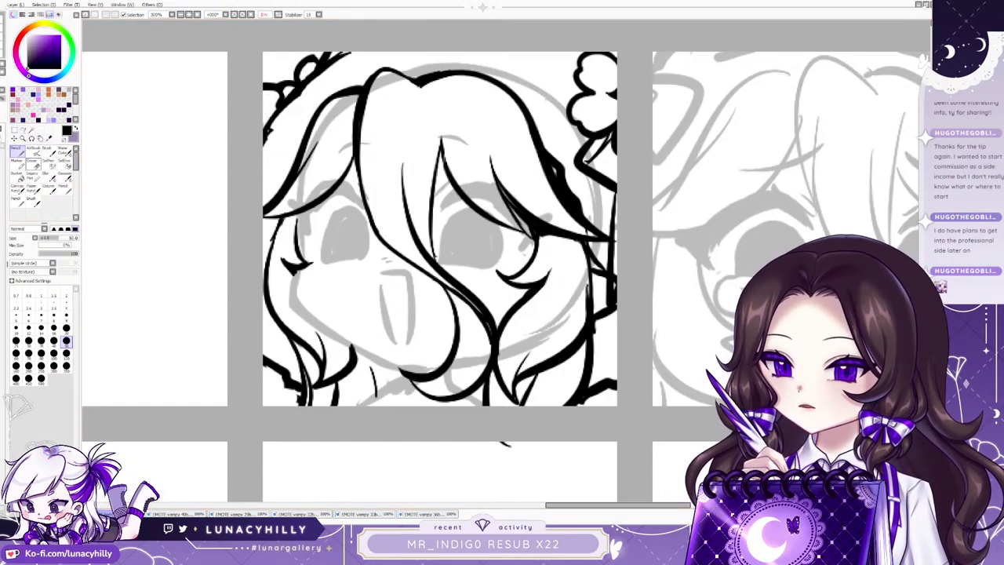
left_click(18, 152)
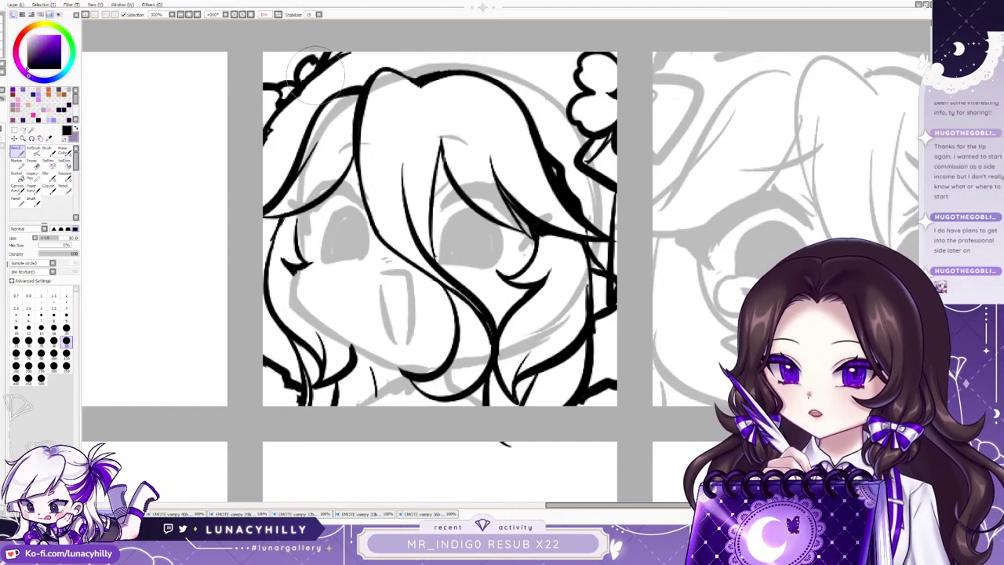
key("e")
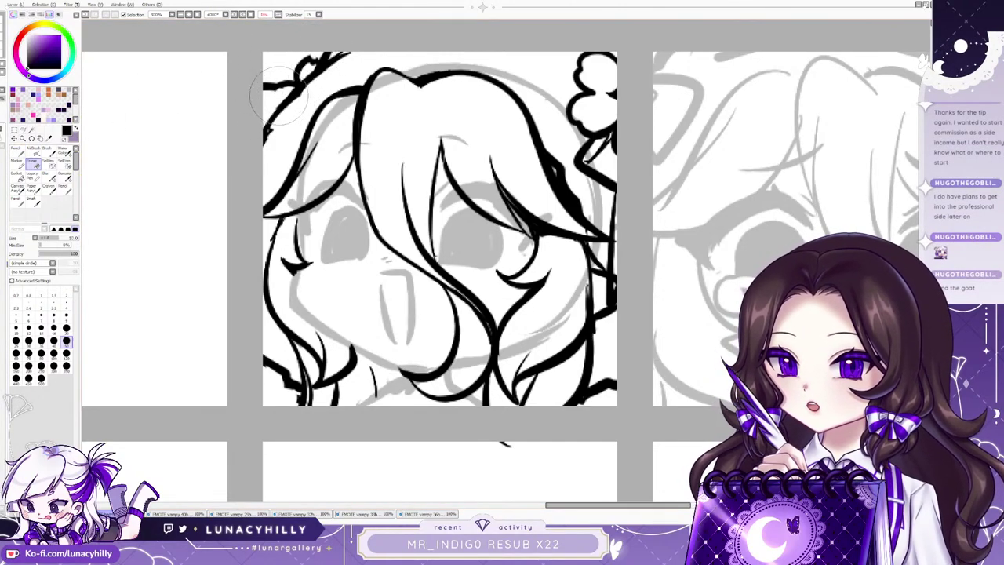
key("n")
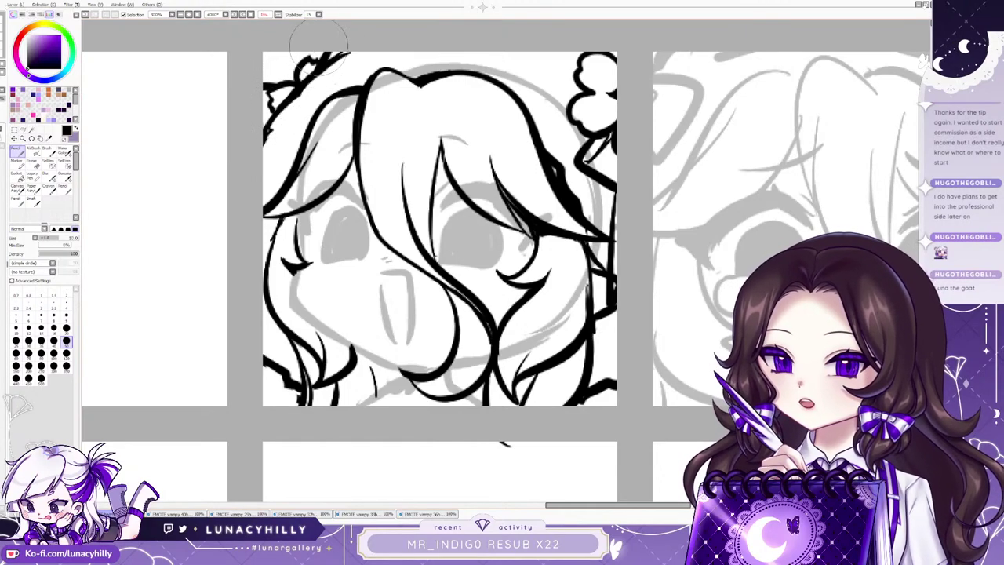
key("e")
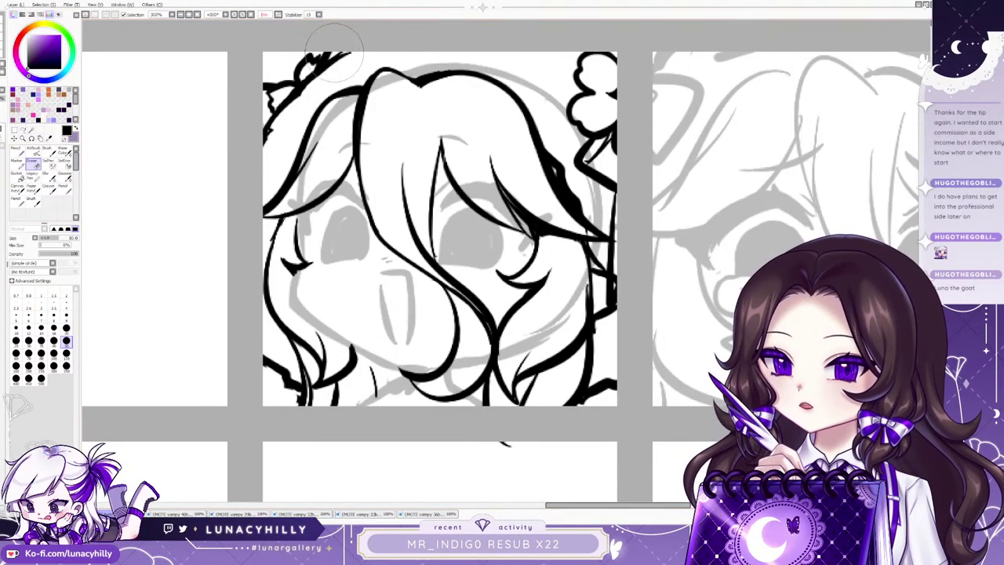
left_click(17, 152)
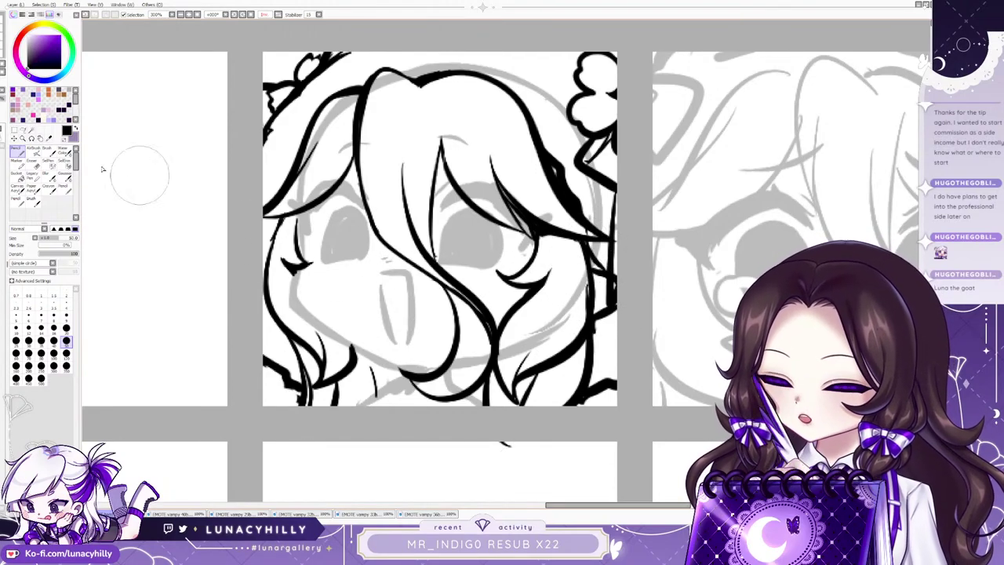
Smooth the right side lock's outer line with the Eraser and refine the bumpy edge of the slanting outline near the left bang.
left_click(32, 162)
left_click_drag(585, 267, 575, 320)
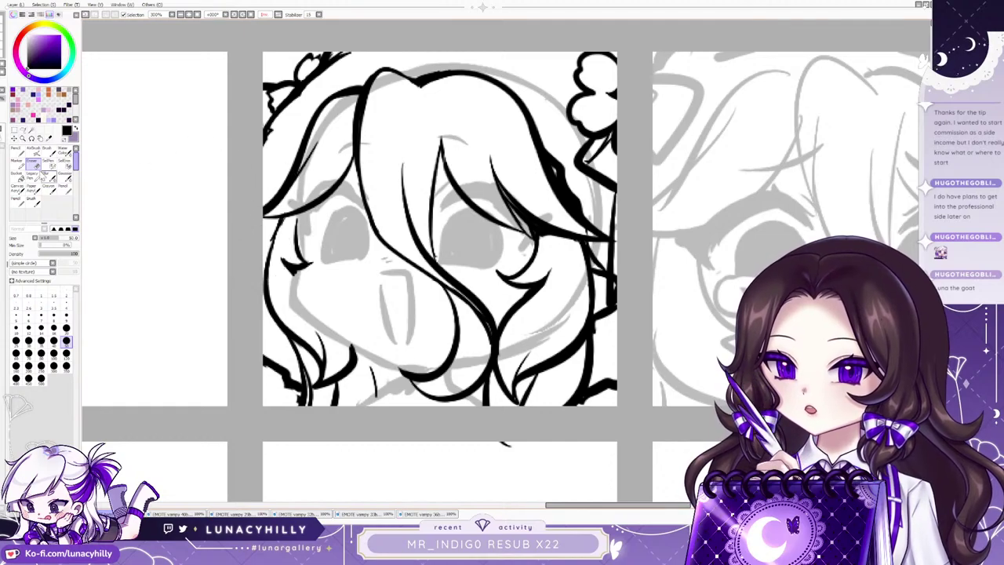
left_click(17, 150)
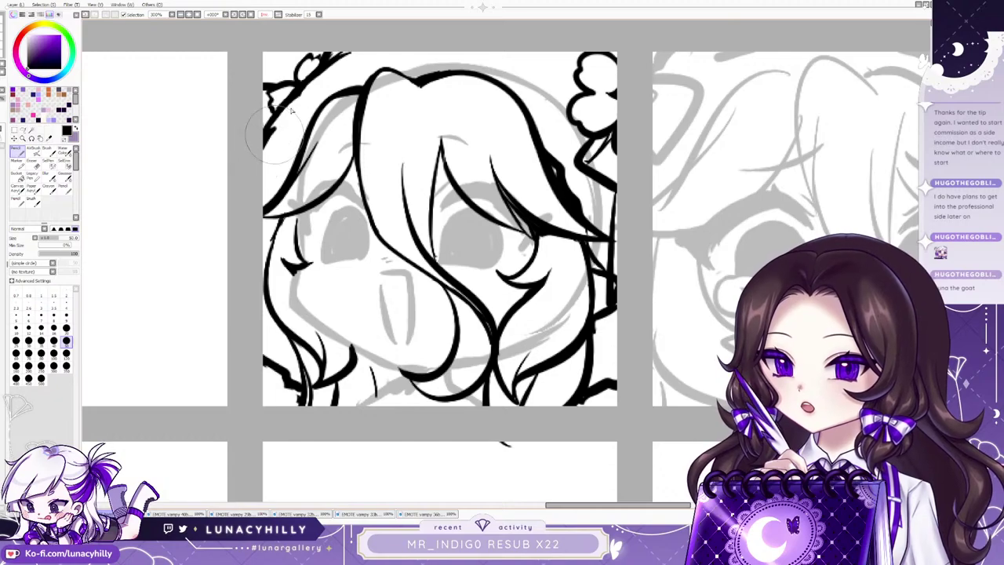
left_click(33, 164)
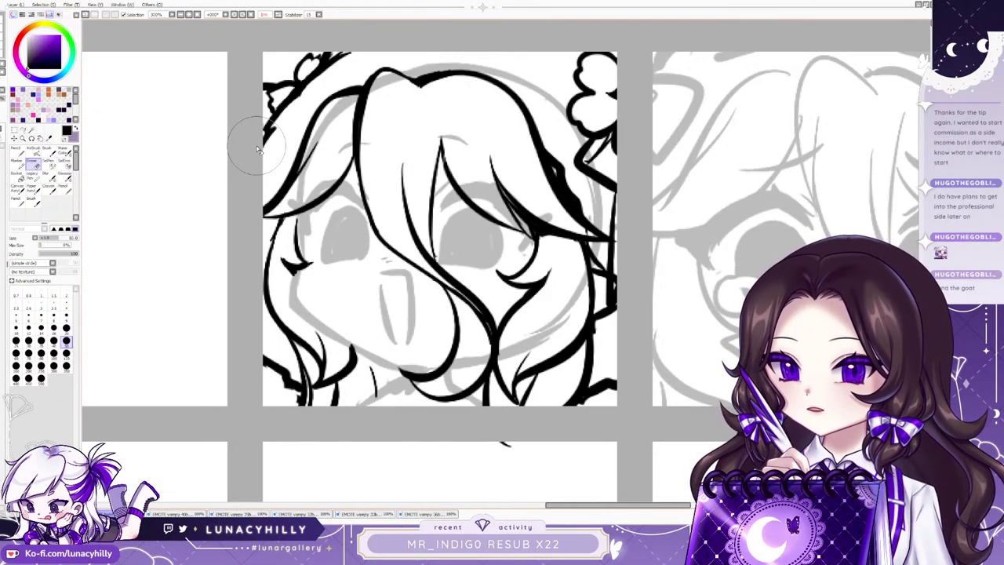
Ink short, thick black shapes along the cell's upper edge above the hair with the Pencil.
left_click(18, 151)
left_click_drag(492, 52, 541, 64)
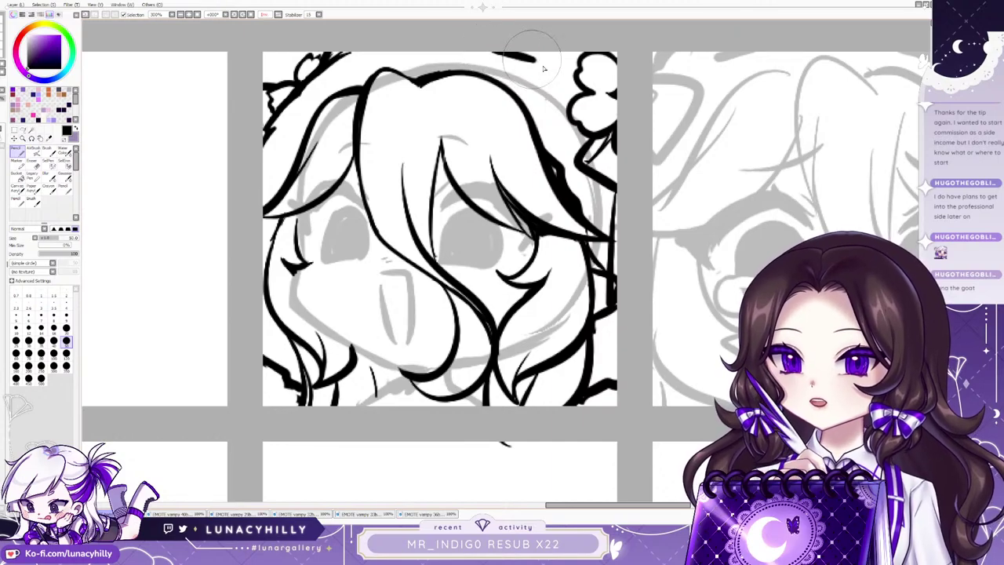
left_click_drag(350, 57, 386, 52)
left_click_drag(516, 52, 541, 60)
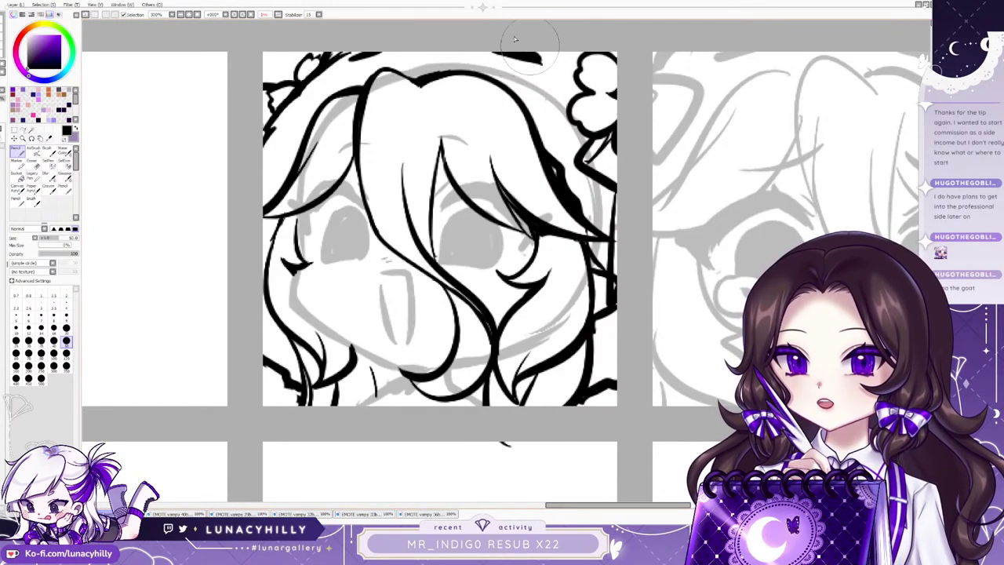
left_click_drag(348, 61, 416, 57)
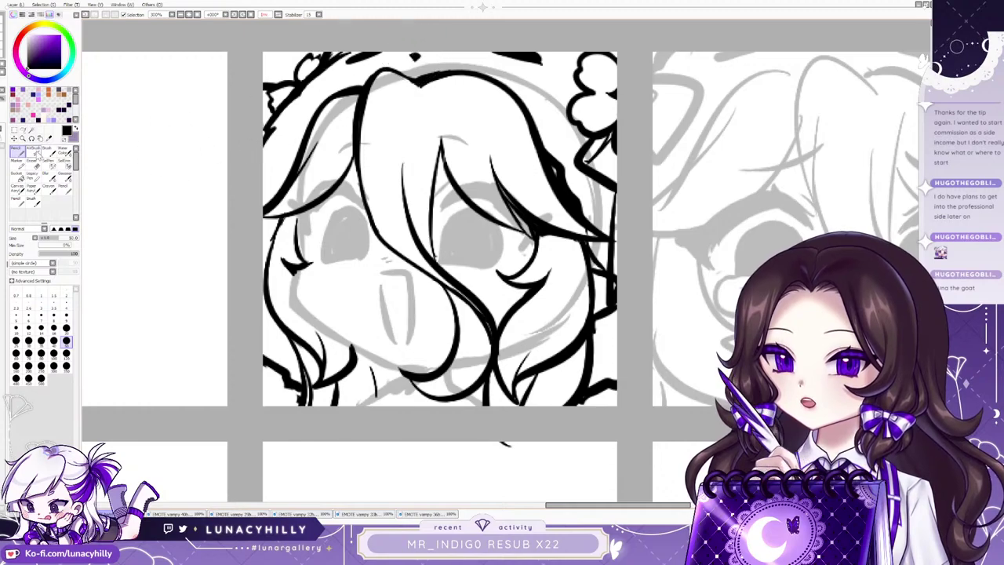
Refine the thick black shapes along the cell's upper edge above the hair, alternating Eraser and Pencil.
key("e")
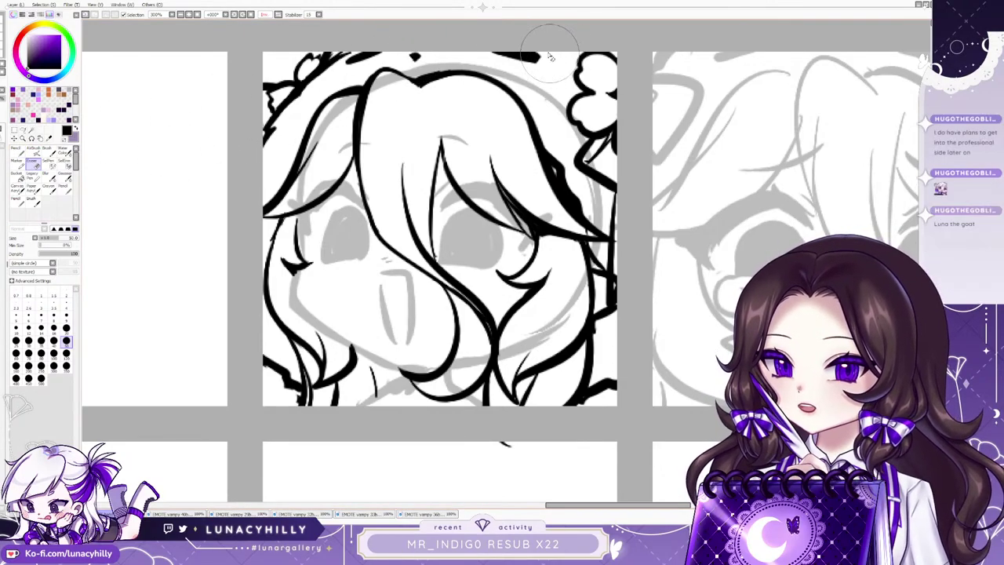
key("n")
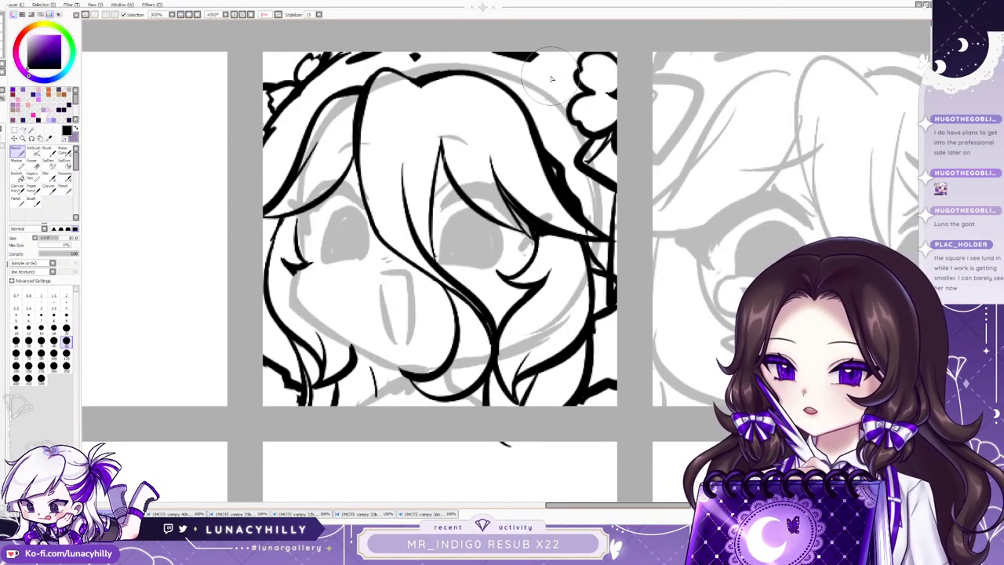
key("e")
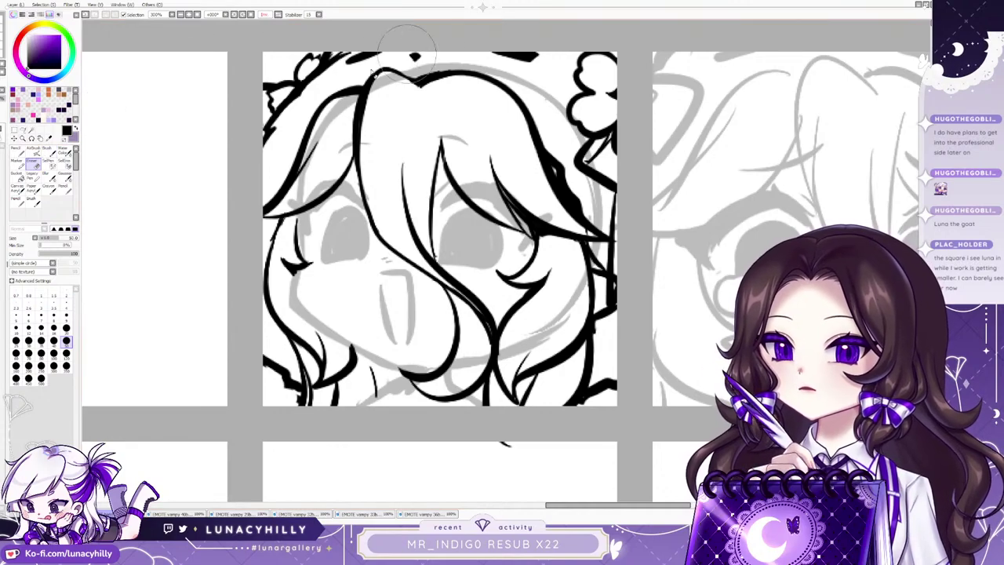
key("n")
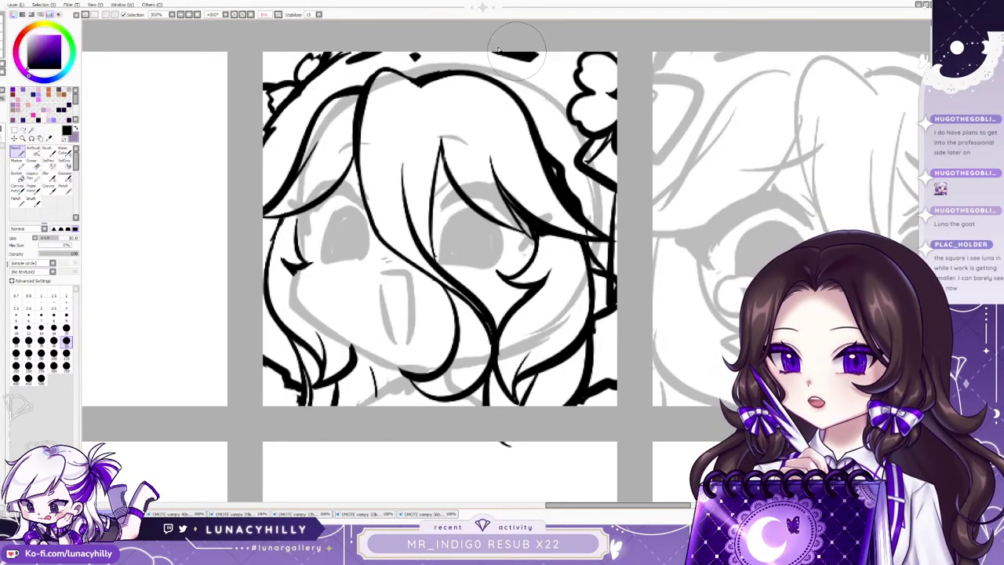
key("e")
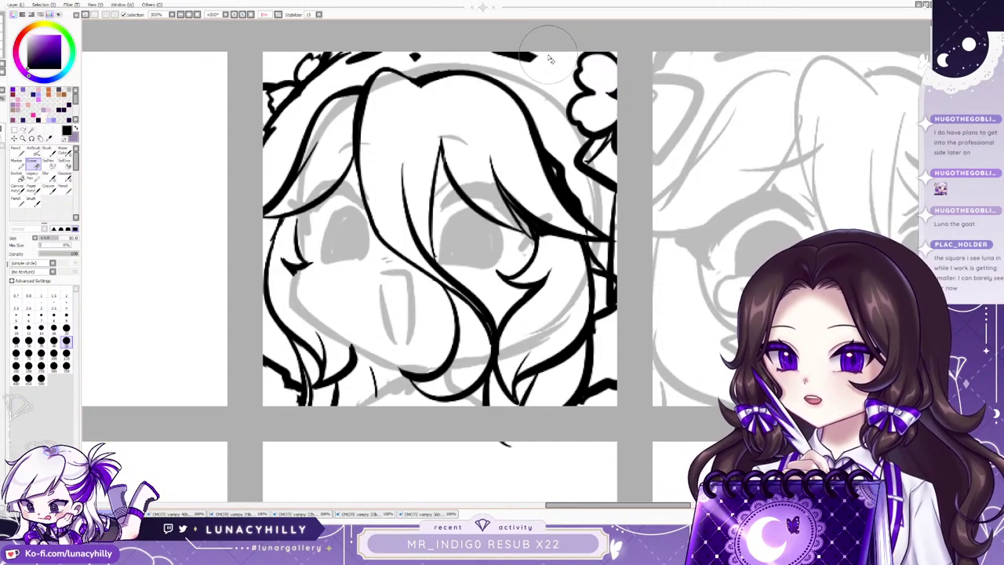
key("n")
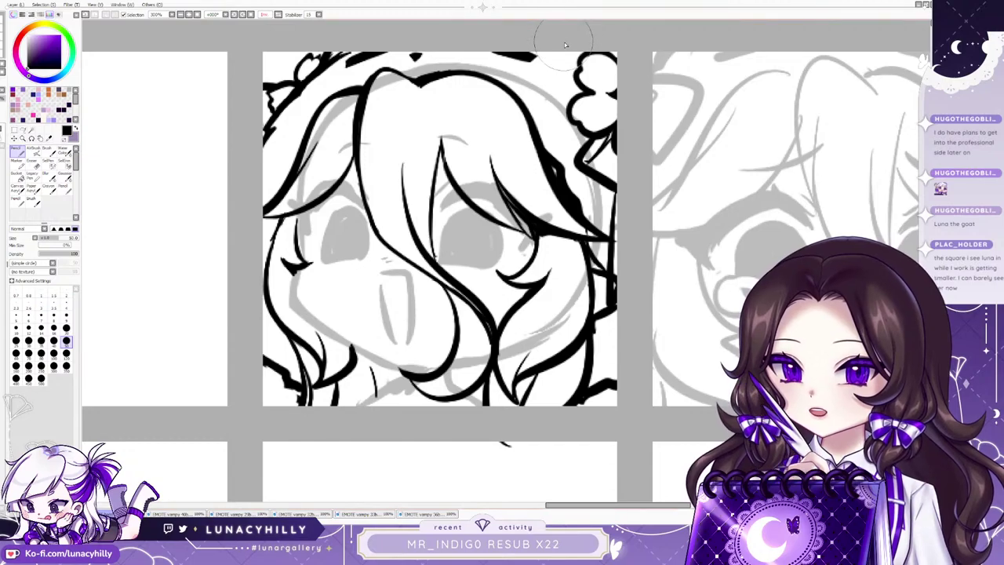
Mirror the canvas view to check the drawing and touch up the black shapes above the hair.
left_click(38, 151)
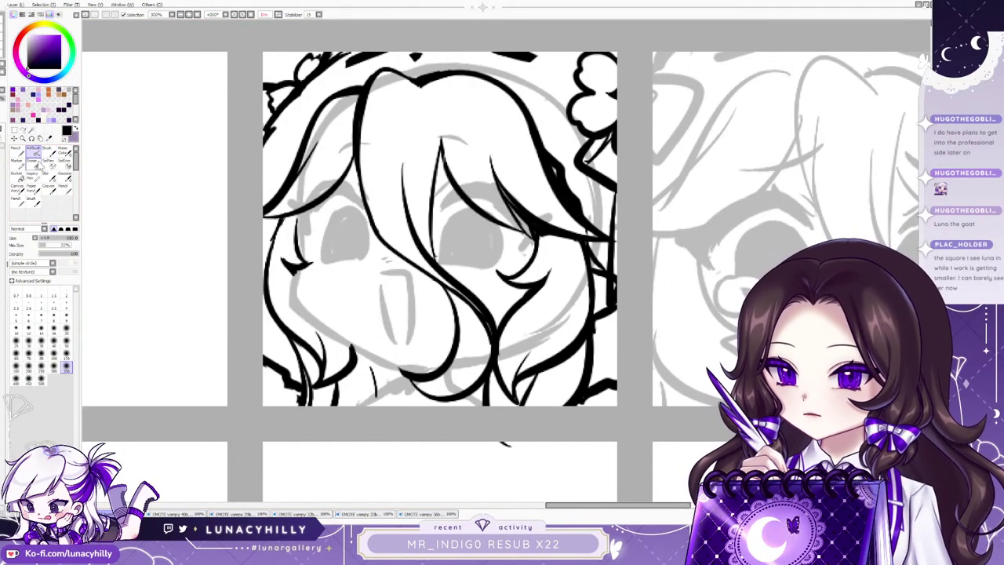
left_click(33, 162)
key("h")
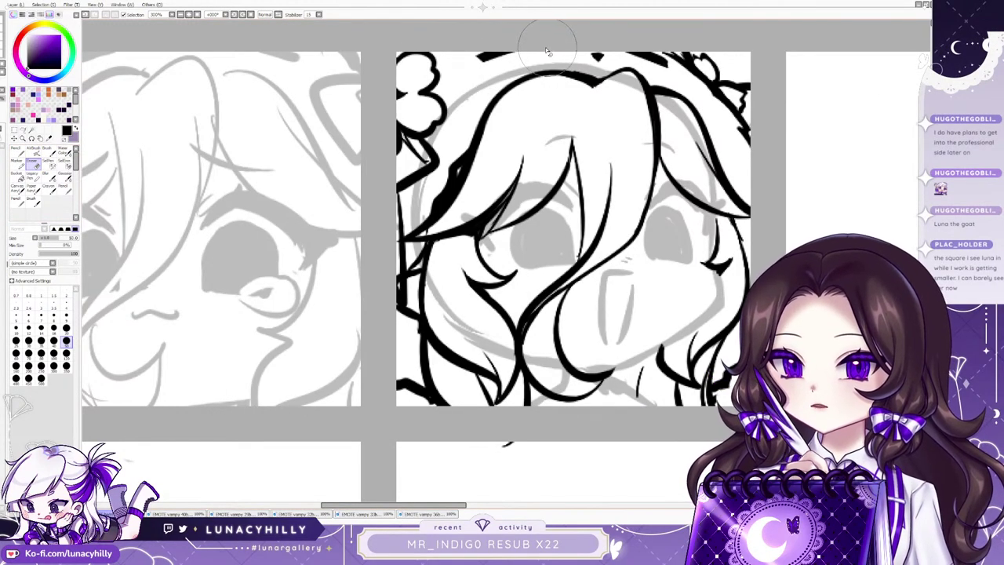
left_click(18, 152)
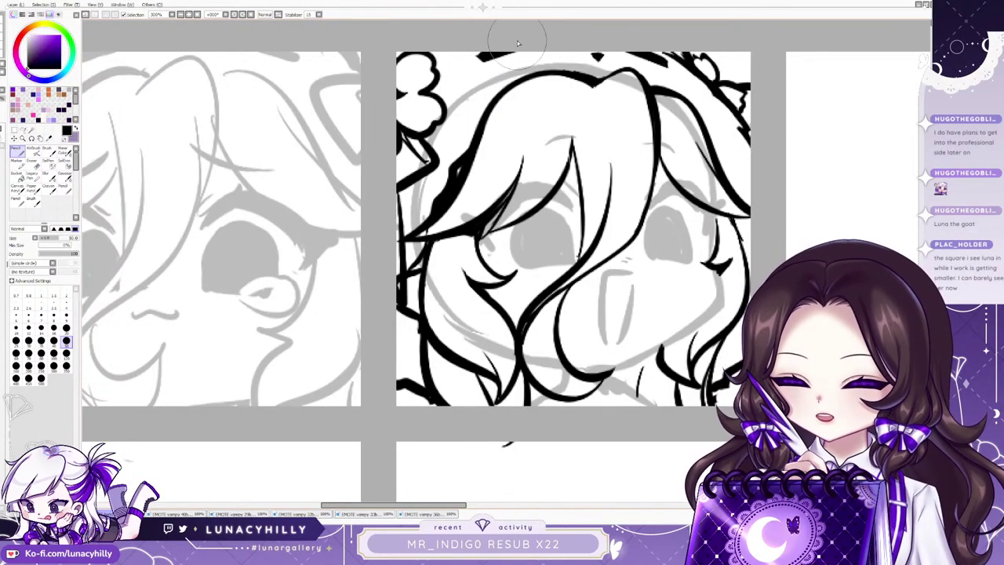
key("h")
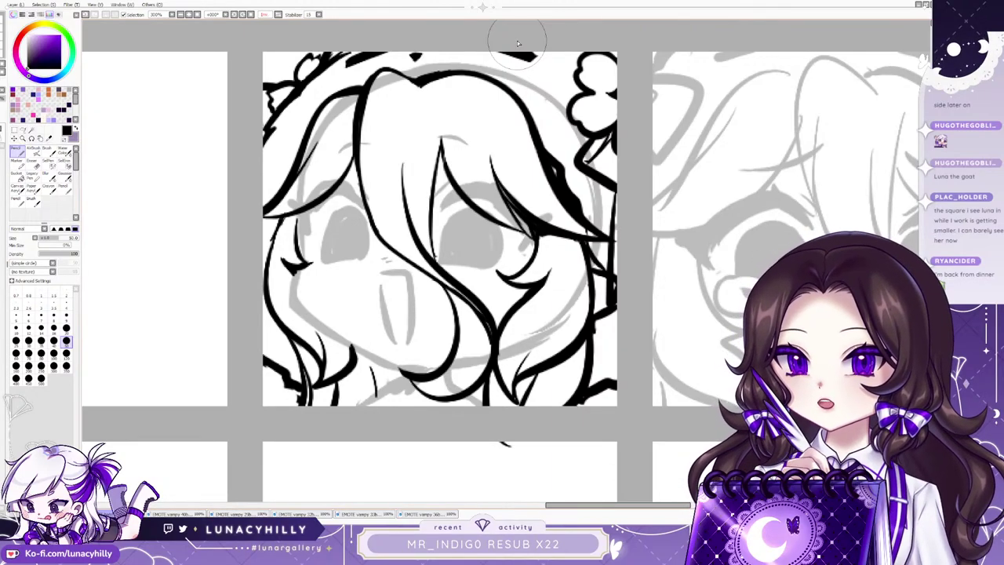
Erase the leftover guide lines around the head in the grey sketch at Eraser size 100 and pencil strokes beneath the chin.
scroll(517, 60, "down", 1)
scroll(560, 258, "down", 1)
scroll(586, 195, "up", 1)
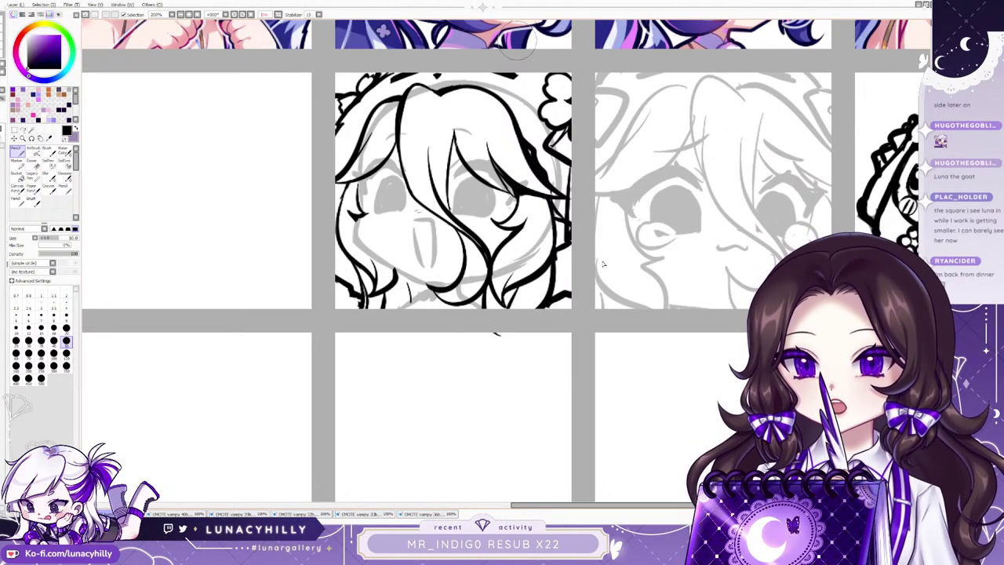
left_click(32, 163)
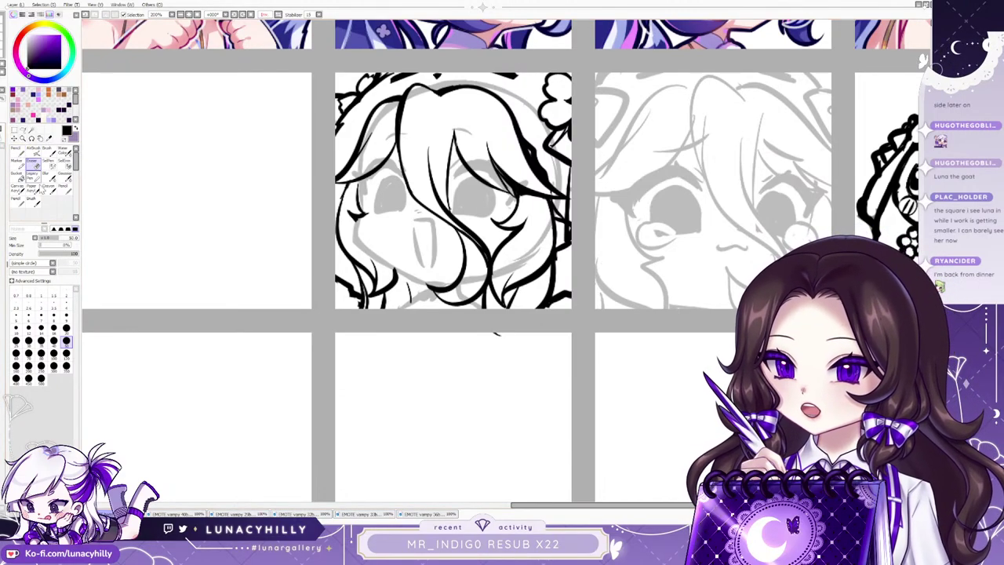
left_click(53, 353)
mouse_move(373, 157)
left_mouse_down()
mouse_move(400, 84)
mouse_move(369, 133)
mouse_move(425, 91)
mouse_move(511, 100)
mouse_move(458, 79)
mouse_move(487, 83)
mouse_move(563, 153)
mouse_move(550, 221)
mouse_move(505, 275)
mouse_move(536, 252)
mouse_move(562, 187)
mouse_move(555, 237)
mouse_move(565, 198)
mouse_move(565, 238)
mouse_move(552, 228)
mouse_move(497, 287)
mouse_move(449, 295)
mouse_move(499, 283)
left_mouse_up()
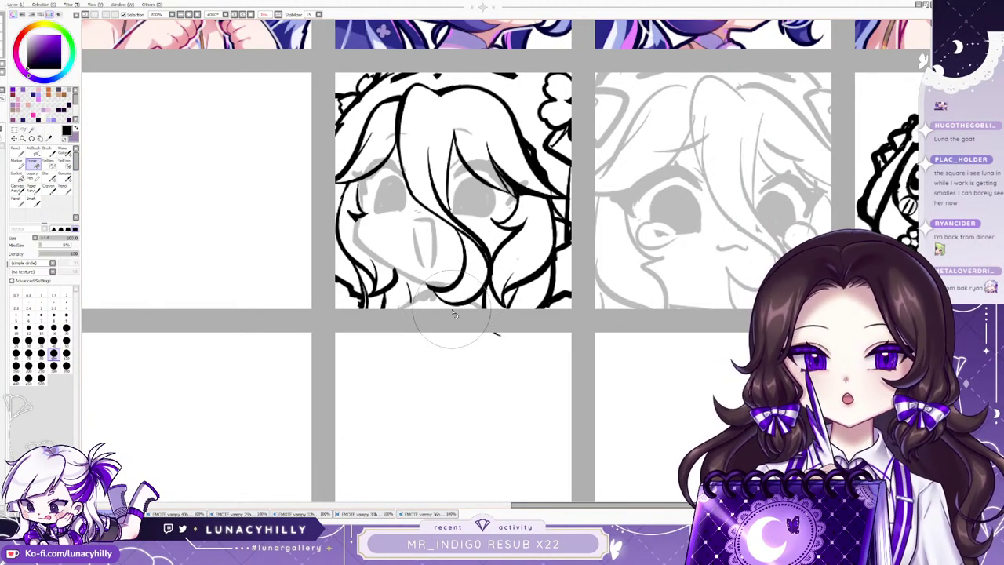
key("n")
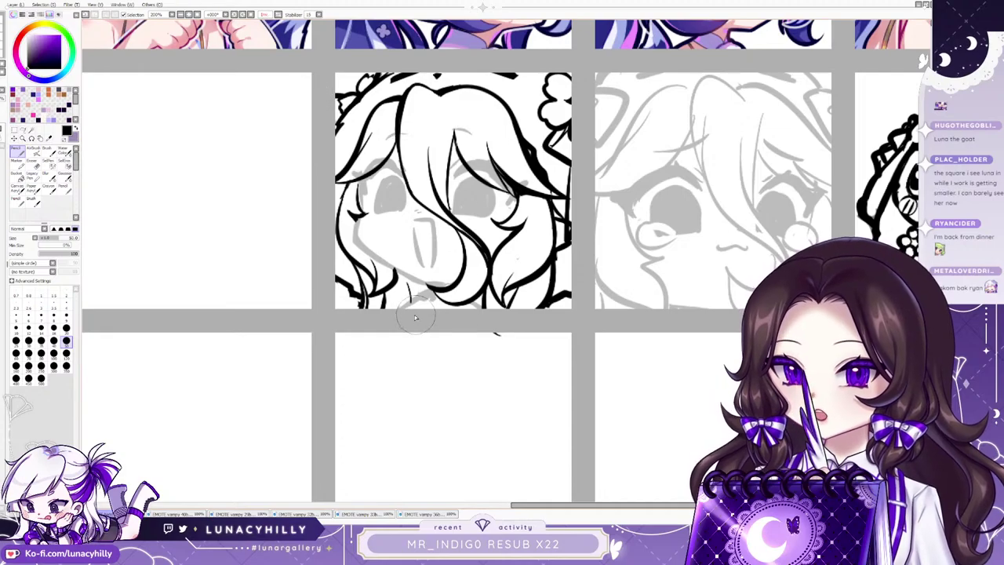
left_click_drag(459, 282, 438, 301)
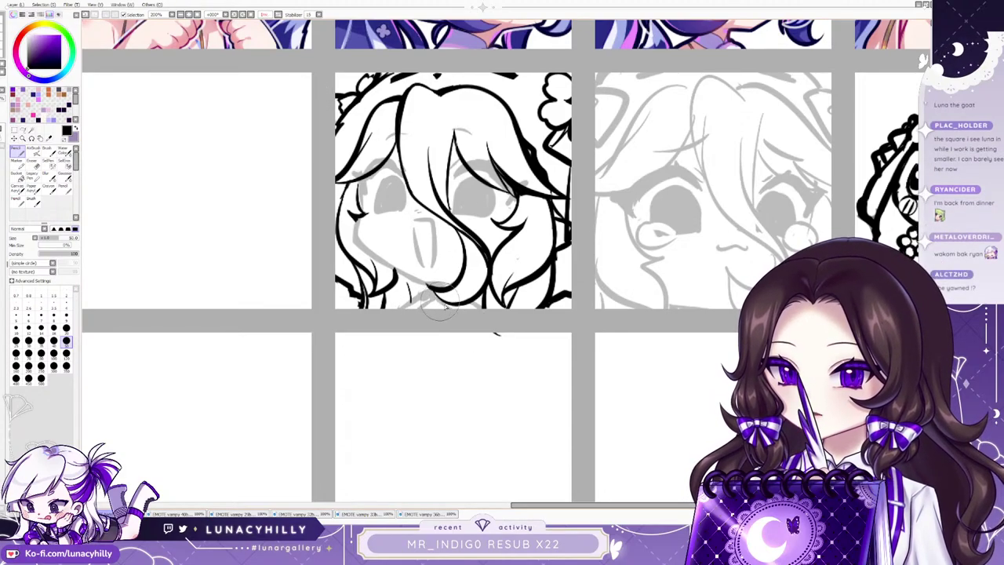
Raise the layer opacity so the sketches of both chibi characters show as solid black.
left_click_drag(2, 90, 31, 88)
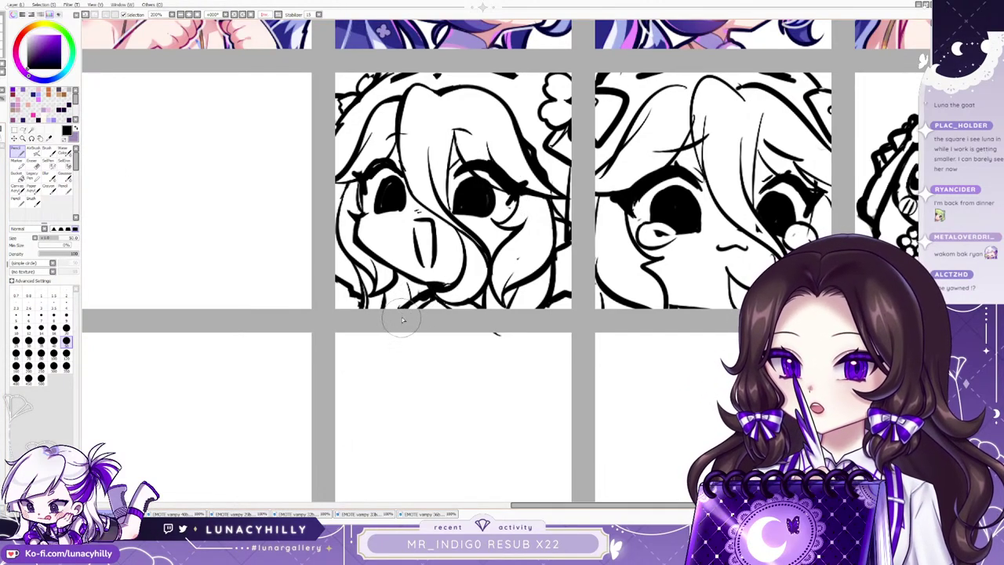
left_click(1, 134)
key("ctrl+y")
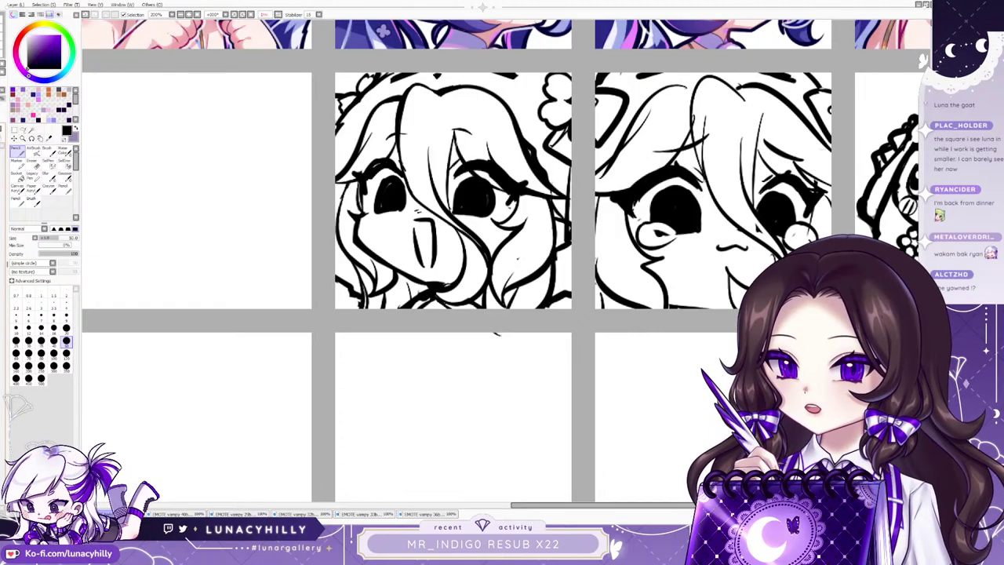
Reshape the open-mouthed character's pupil and mouth with Pencil and Eraser, checking the face in mirrored view.
key("h")
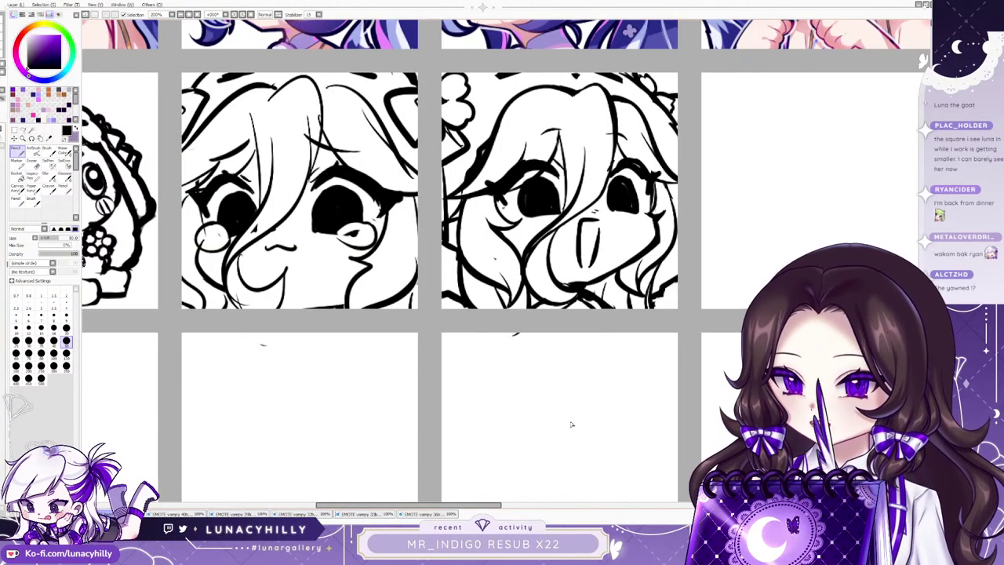
scroll(450, 364, "down", 2)
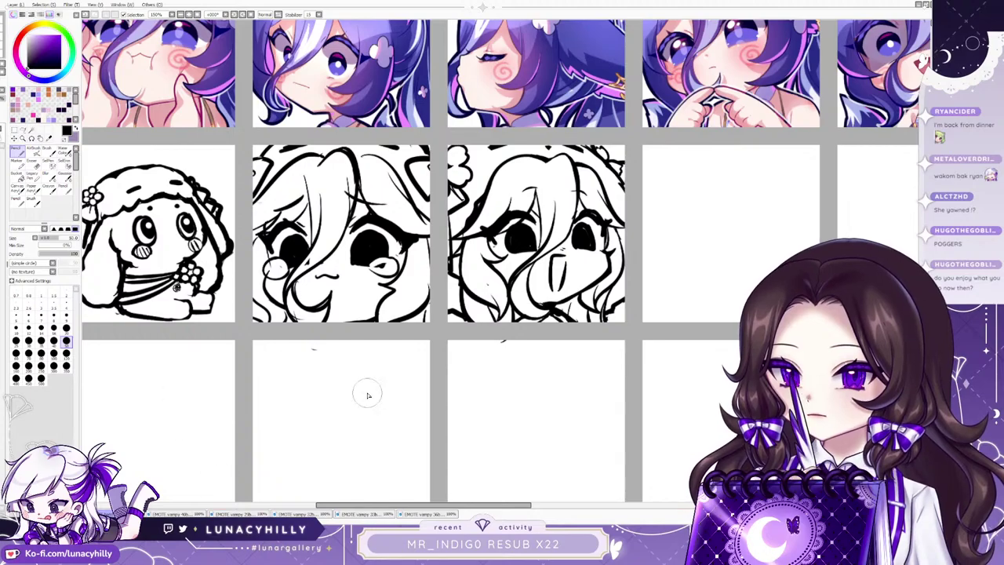
scroll(619, 299, "down", 2)
scroll(661, 284, "up", 2)
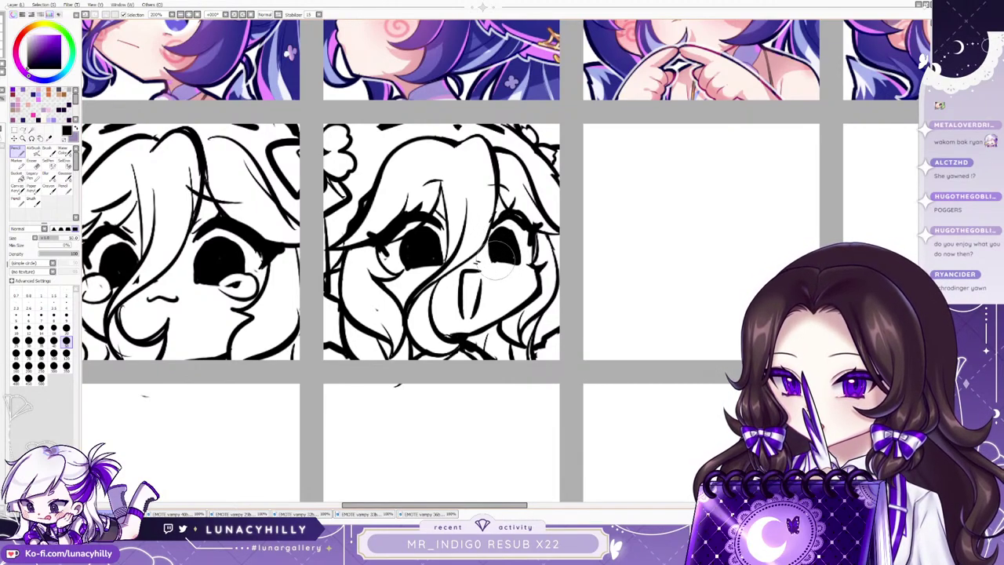
left_click_drag(493, 261, 513, 268)
key("e")
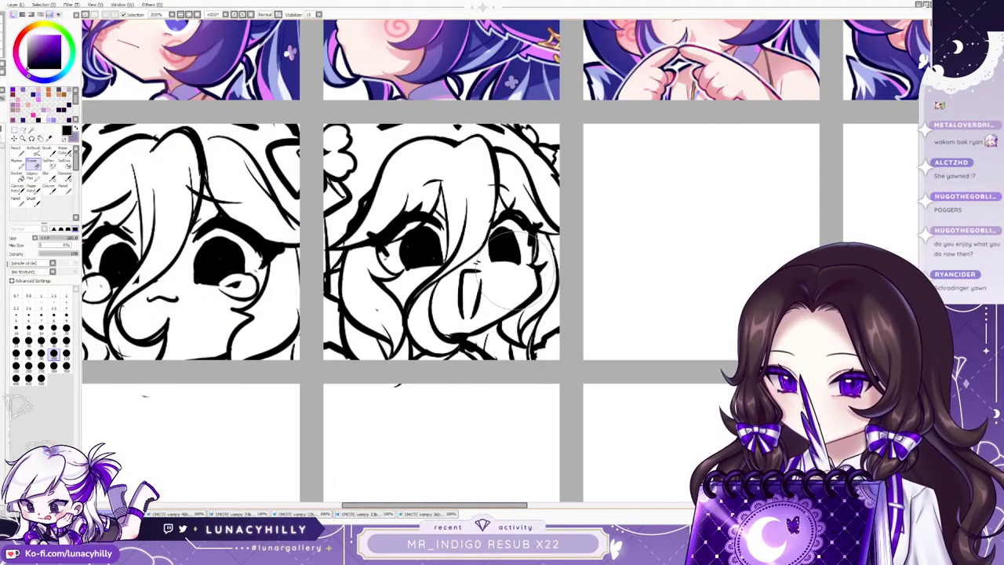
key("n")
key("h")
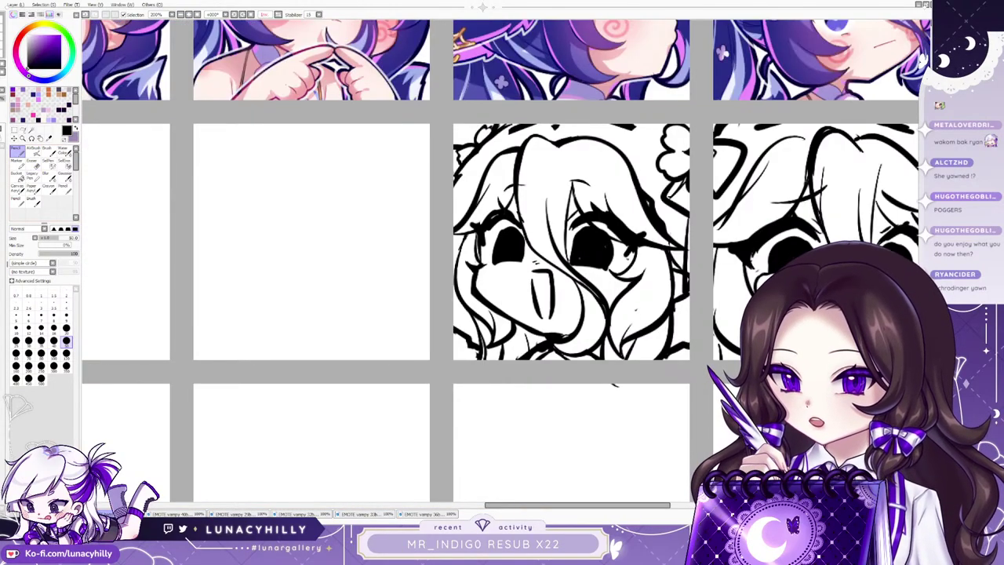
key("e")
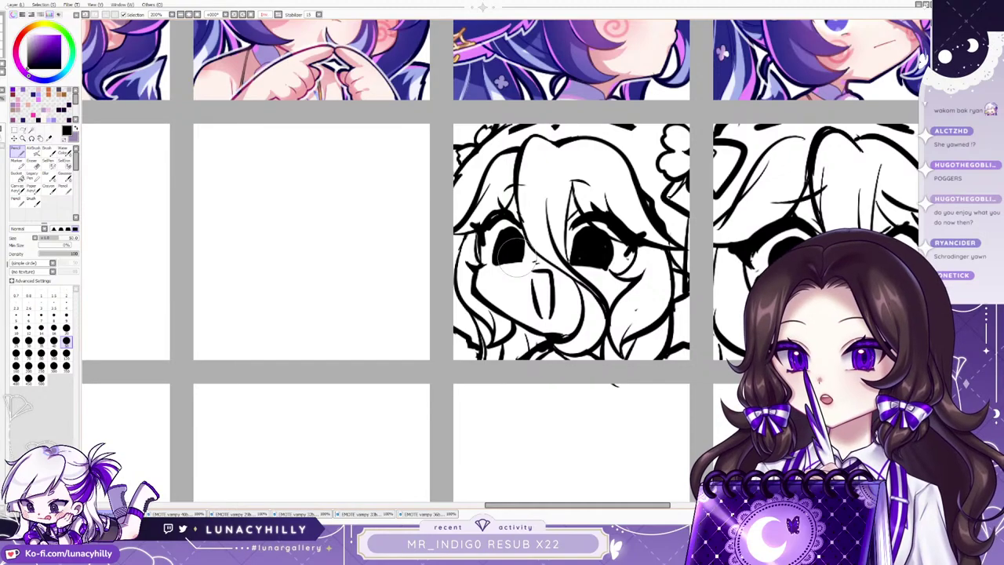
key("h")
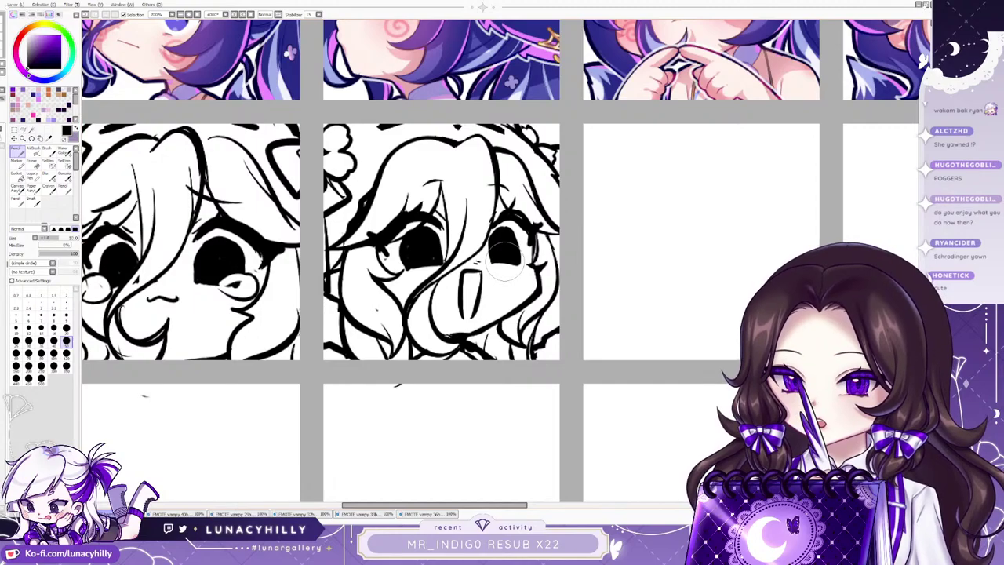
Fade both characters' line work back to light grey and draw white highlights in the teary-eyed character's pupils.
left_click(2, 114)
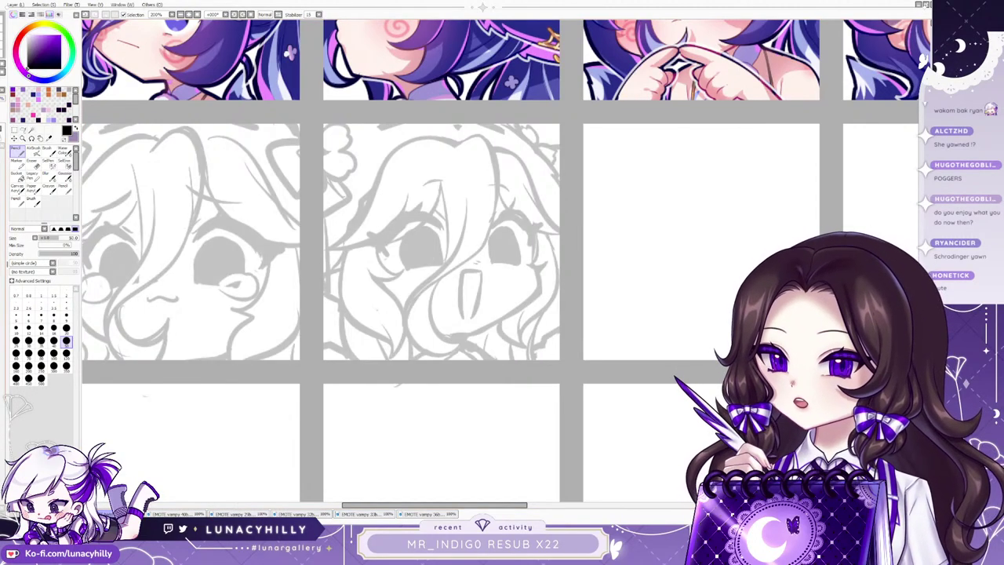
key("n")
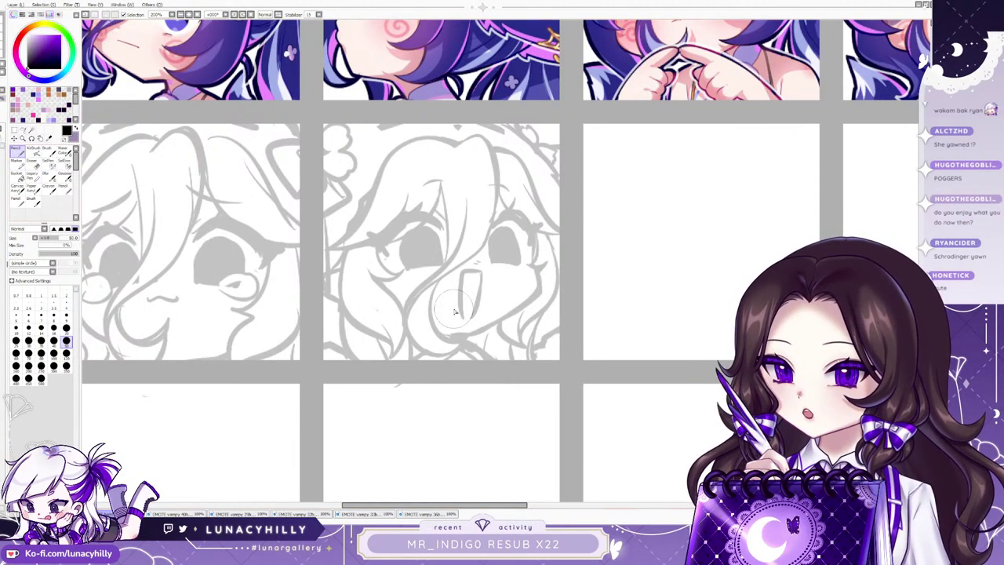
scroll(527, 333, "down", 5)
scroll(523, 351, "up", 3)
scroll(392, 323, "up", 2)
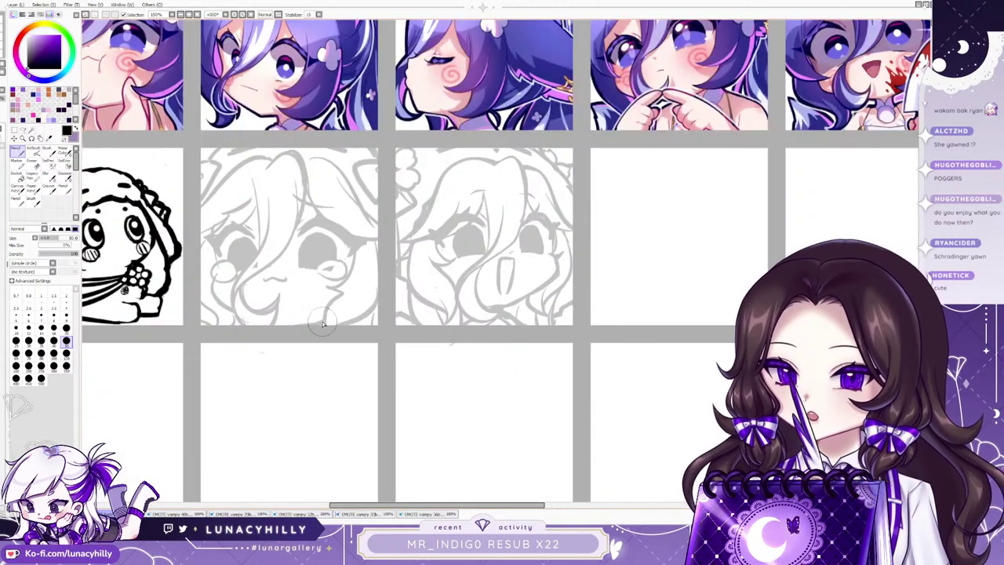
scroll(323, 322, "down", 2)
scroll(329, 306, "up", 4)
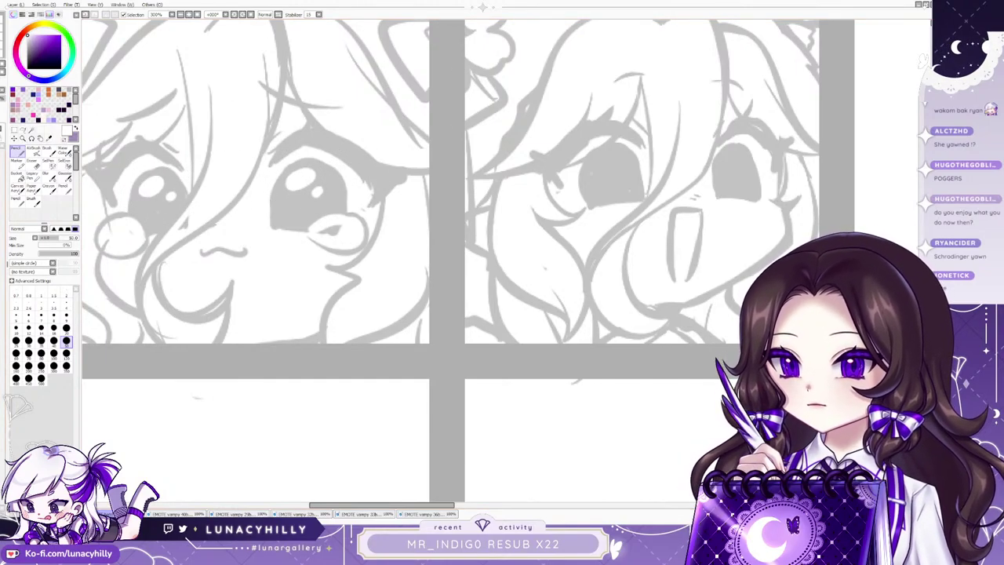
Undo the pupil highlights and try a version with a small upper dot and a larger lower oval.
key("ctrl+z")
key("ctrl+z")
key("ctrl+z")
key("ctrl+z")
key("ctrl+y")
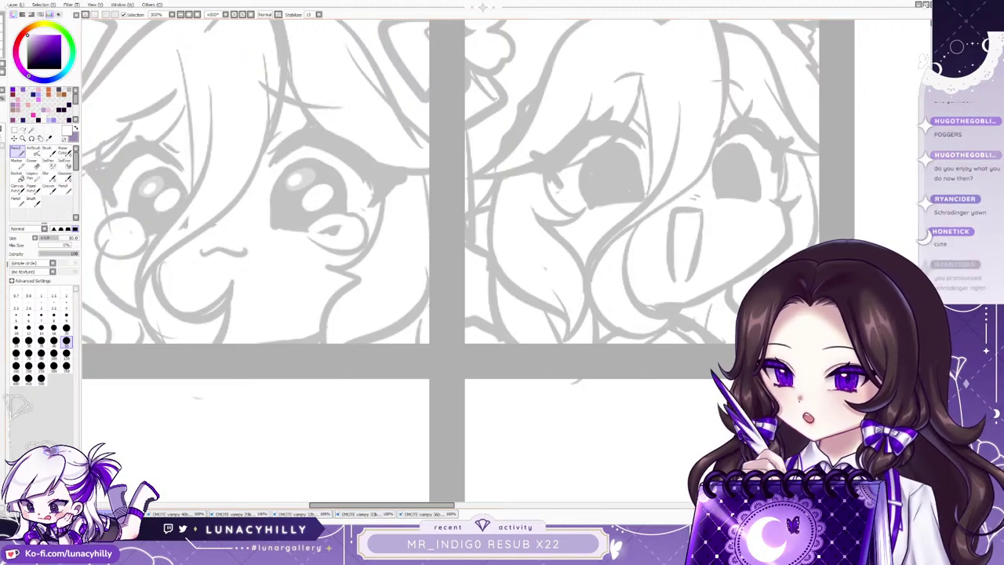
key("ctrl+z")
key("ctrl+z")
key("ctrl+z")
key("ctrl+z")
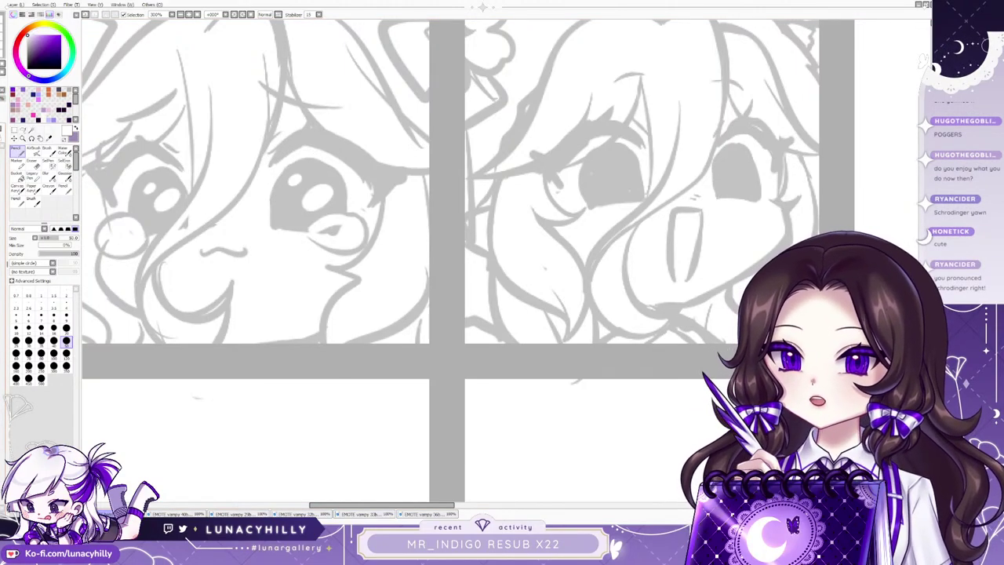
Redo the teary-eyed character's highlights as a large upper oval and a small lower dot in each pupil.
scroll(207, 315, "down", 2)
scroll(163, 306, "up", 3)
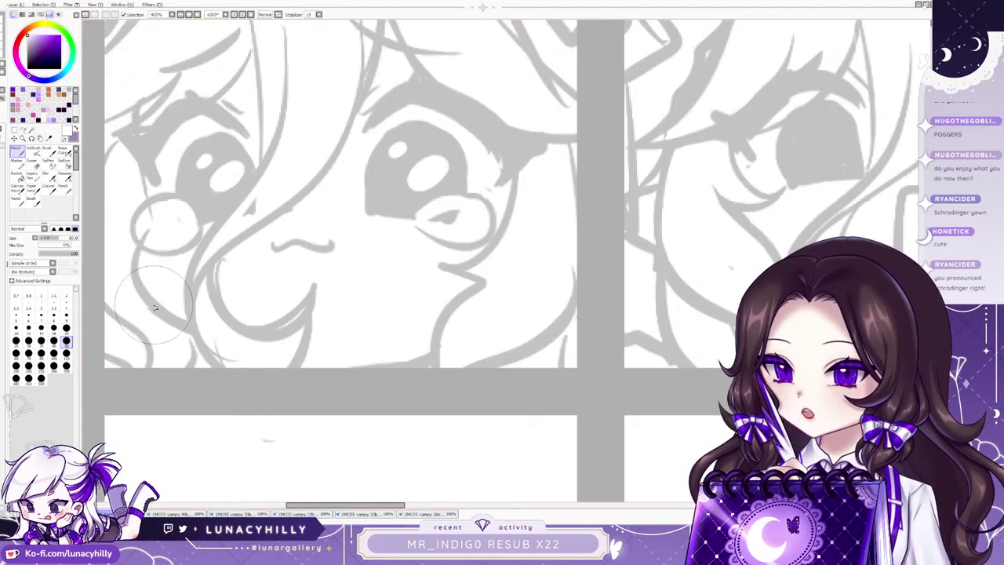
left_click_drag(232, 335, 213, 351)
key("ctrl+z")
key("ctrl+z")
key("ctrl+z")
key("ctrl+z")
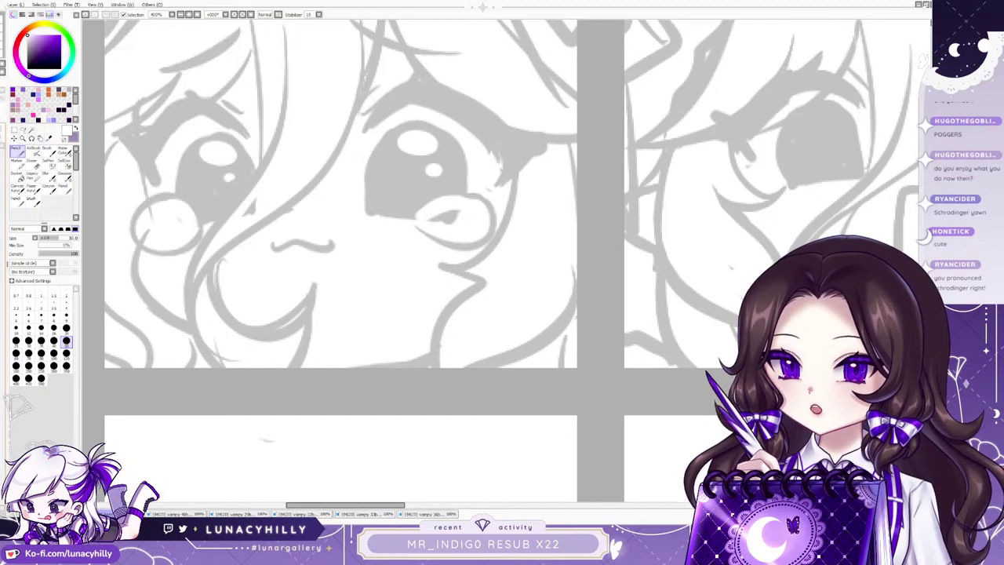
scroll(367, 216, "down", 1)
scroll(296, 214, "up", 2)
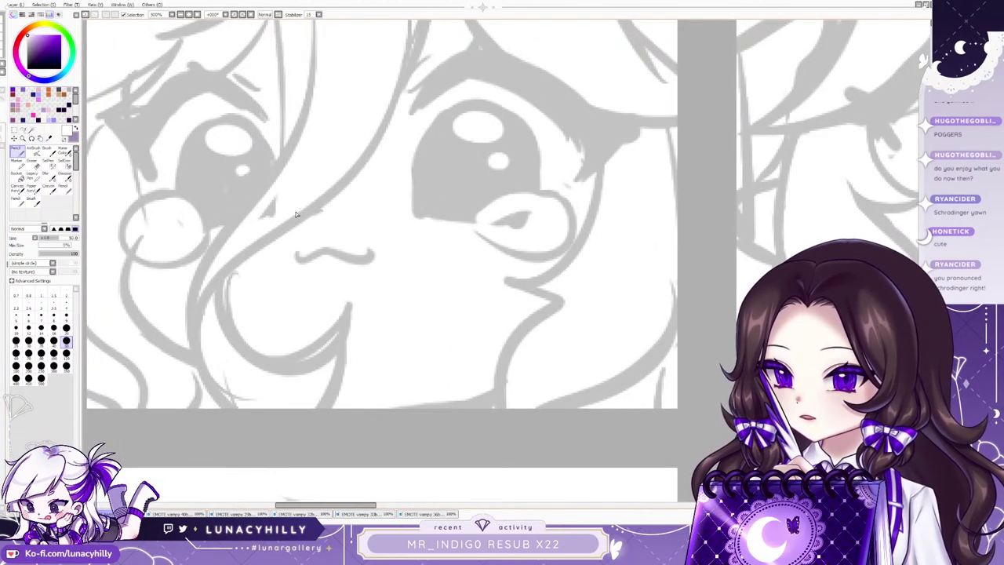
Select the teary-eyed character's eye highlights and remove them from the pupils.
left_click(14, 138)
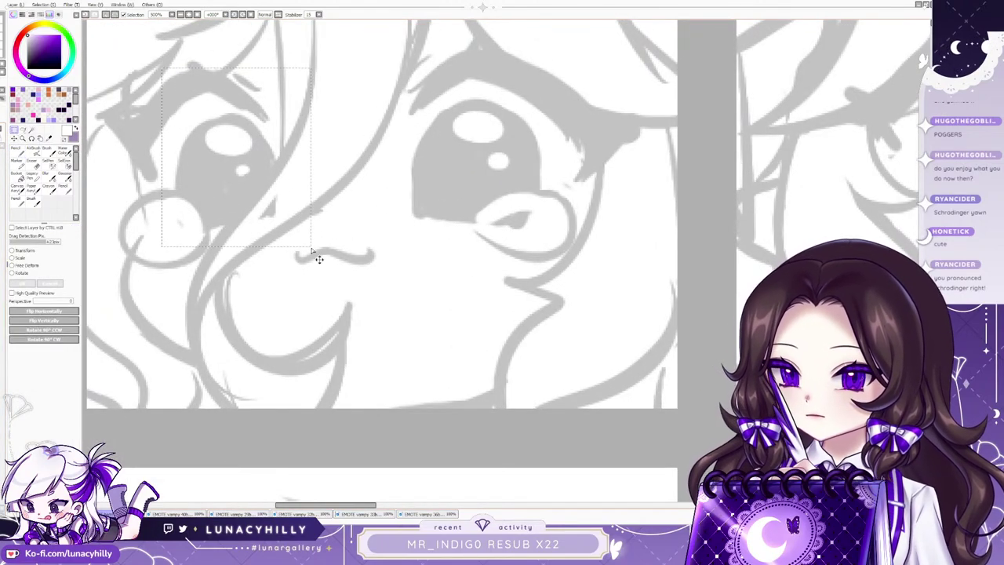
scroll(318, 260, "down", 2)
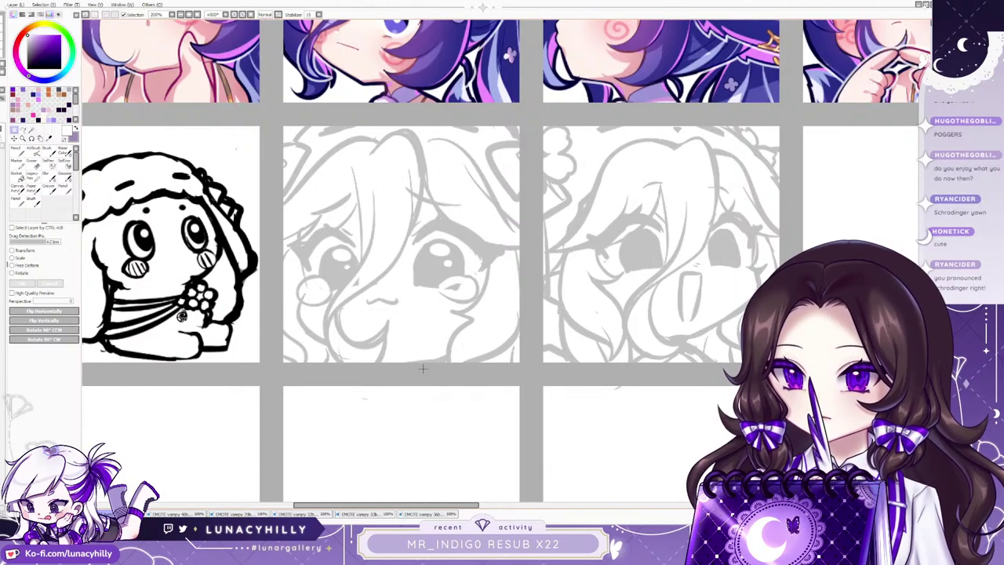
left_click_drag(300, 227, 375, 320)
key("ctrl+x")
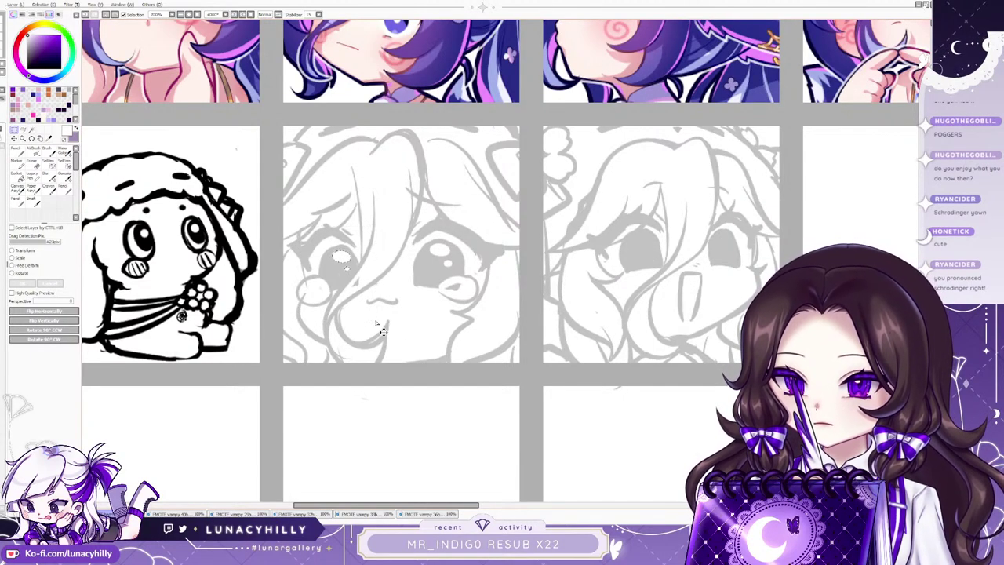
key("ctrl+v")
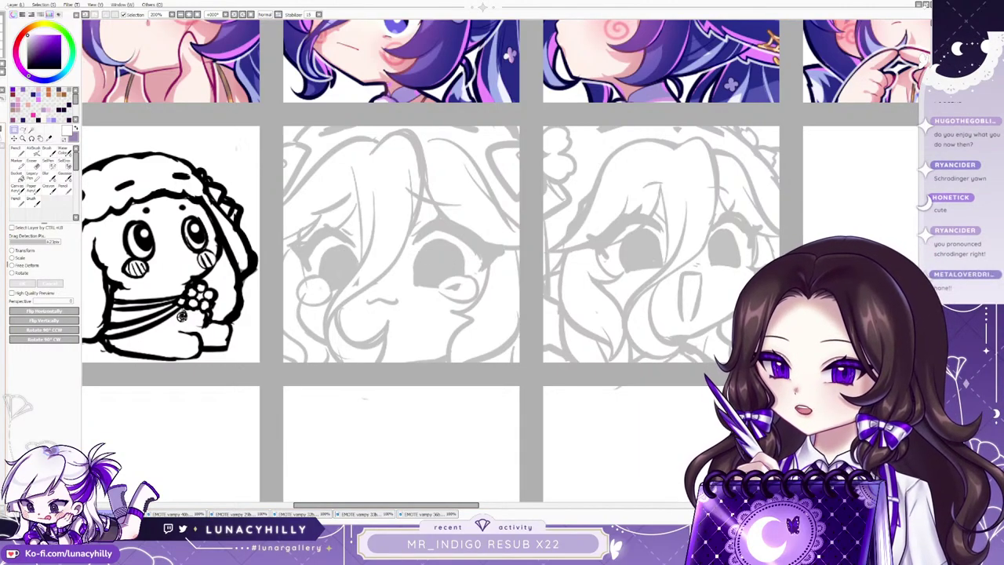
Erase a small round highlight near the top of each of the open-mouthed character's pupils.
left_click(28, 68)
left_click_drag(596, 298, 379, 250)
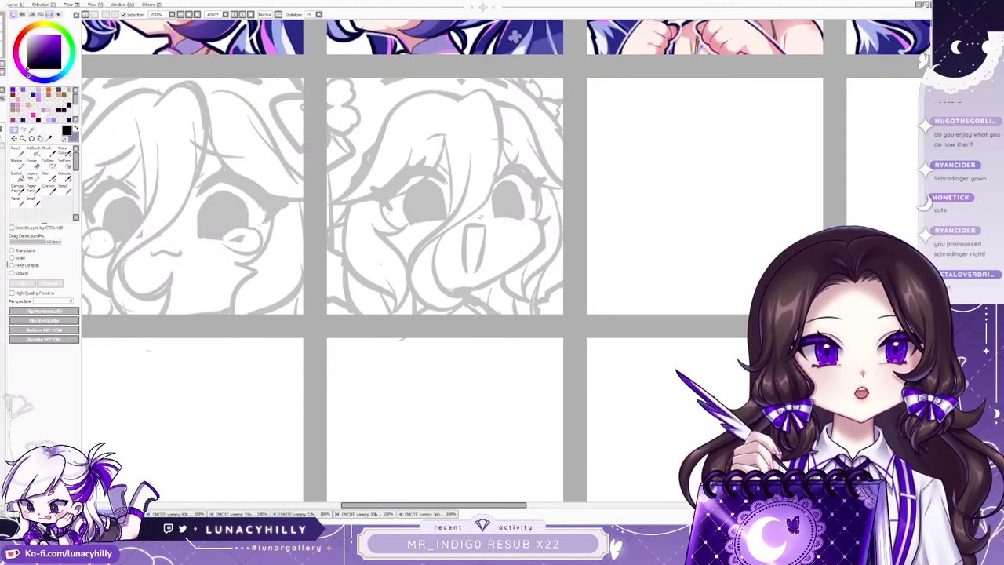
scroll(492, 296, "down", 1)
scroll(475, 255, "up", 3)
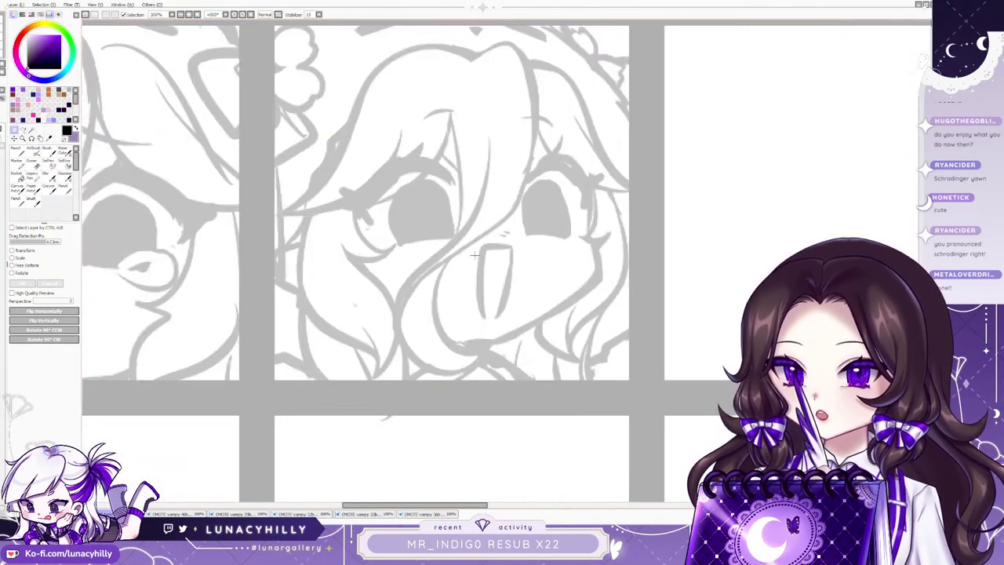
scroll(513, 265, "up", 2)
scroll(512, 265, "down", 2)
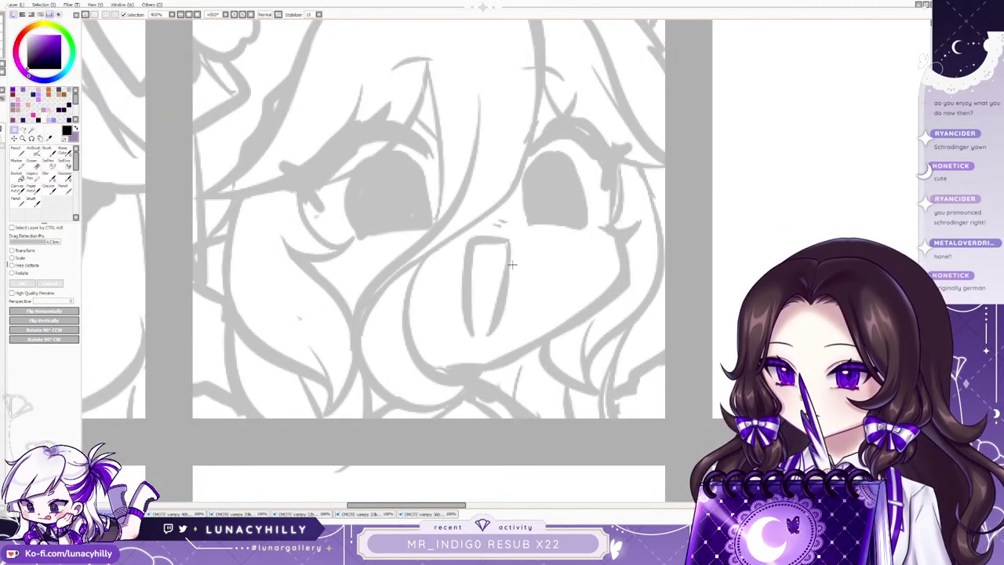
left_click(32, 163)
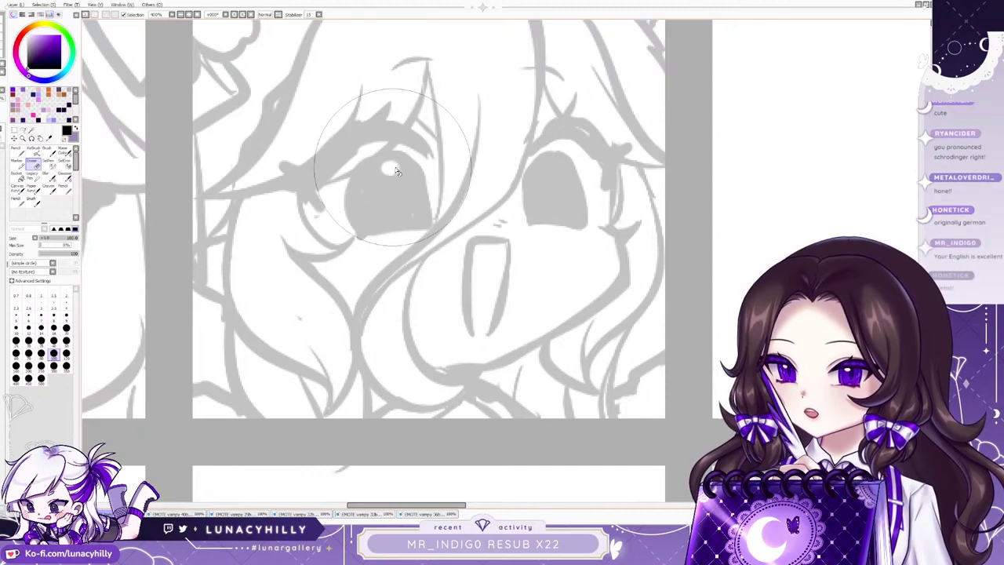
left_click(550, 165)
left_click(395, 167)
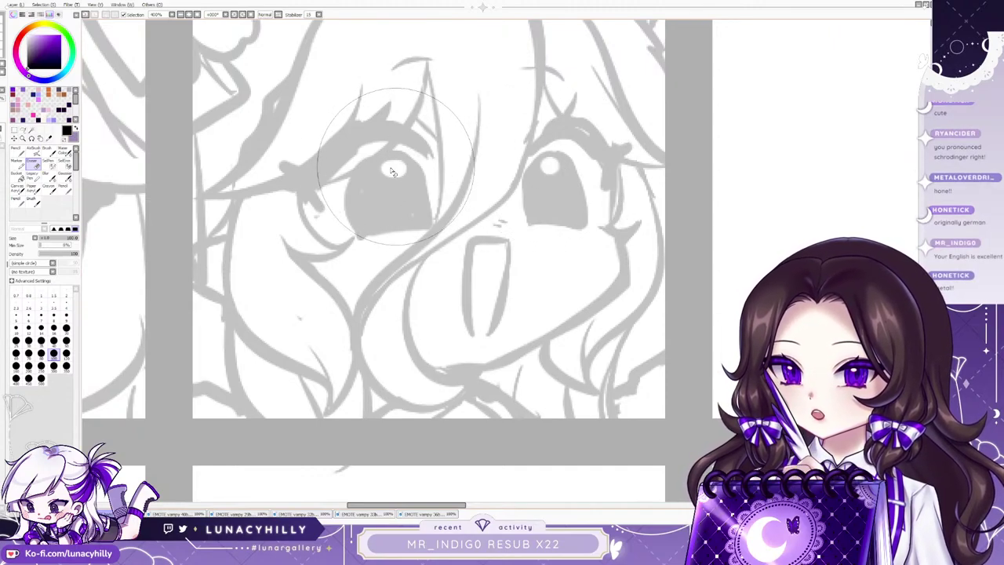
Try a black Pencil sketch of a forearm and hand raised in front of the open-mouthed character's mouth, working partly in mirrored view.
left_click(18, 152)
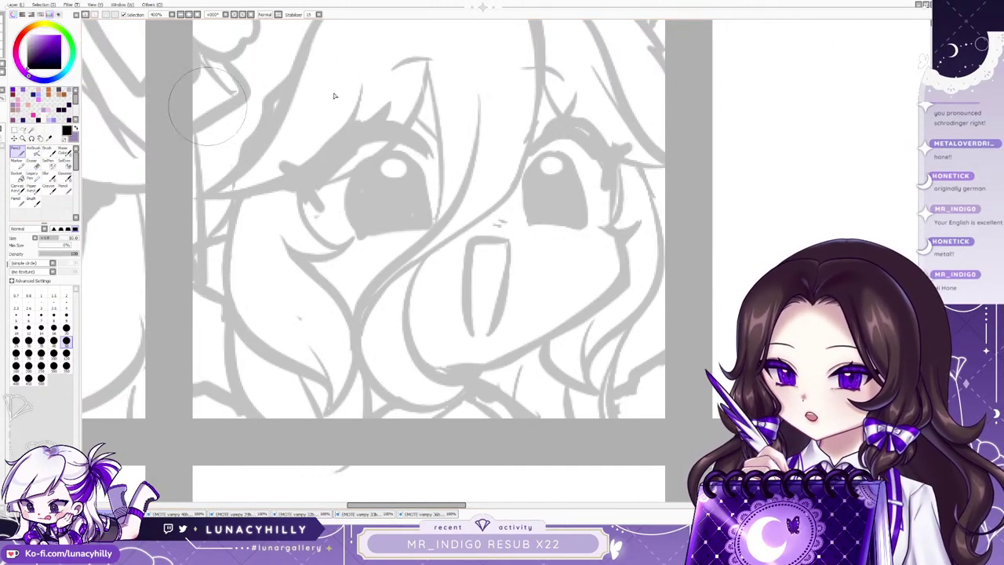
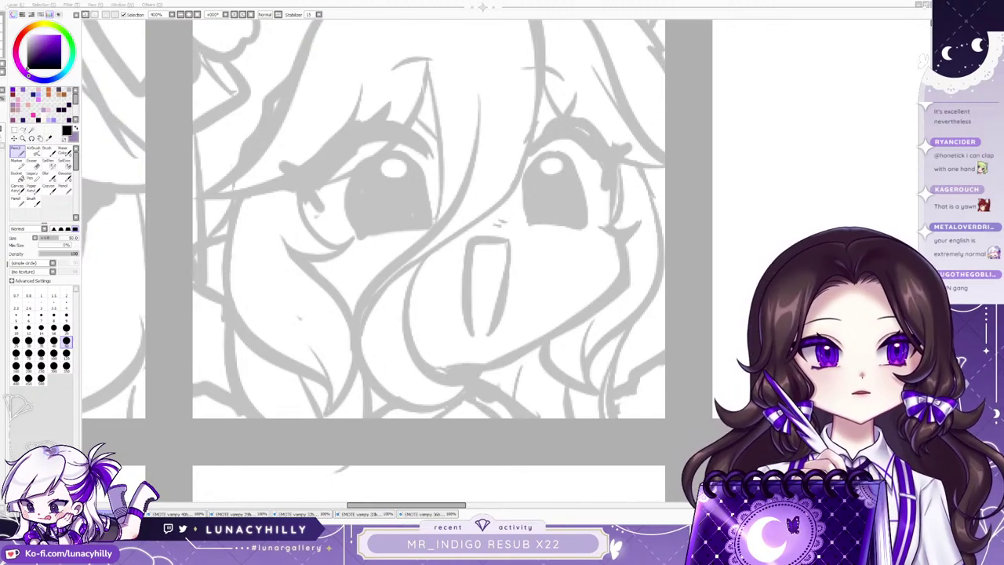
scroll(542, 364, "down", 3)
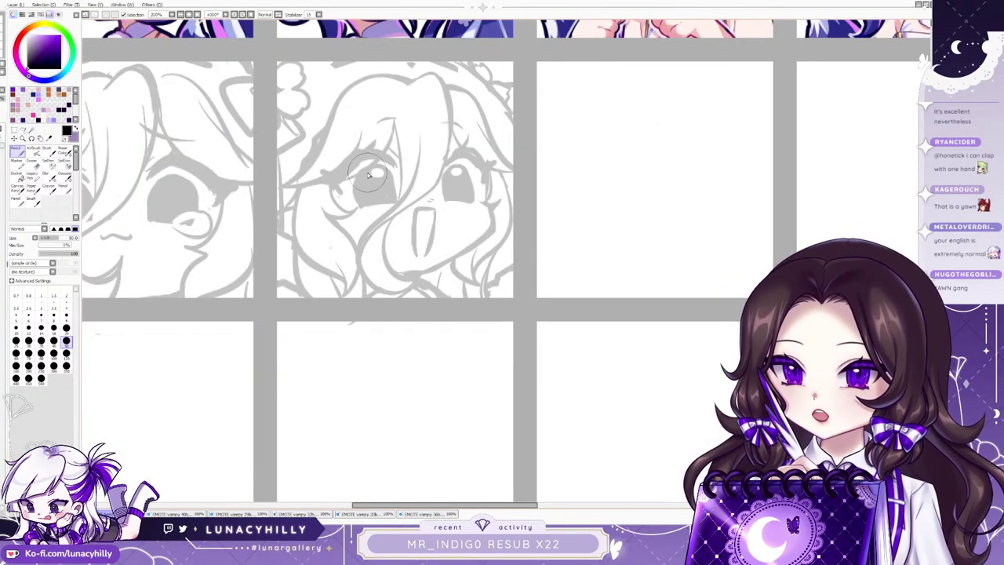
scroll(542, 364, "up", 2)
scroll(432, 274, "down", 3)
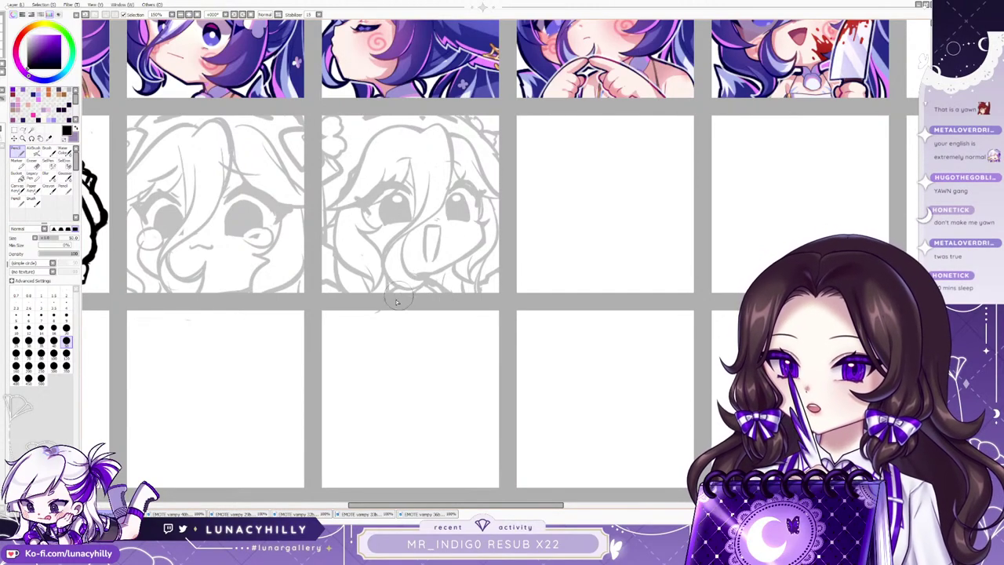
mouse_move(398, 291)
left_mouse_down()
mouse_move(427, 246)
mouse_move(473, 320)
left_mouse_up()
key("ctrl+z")
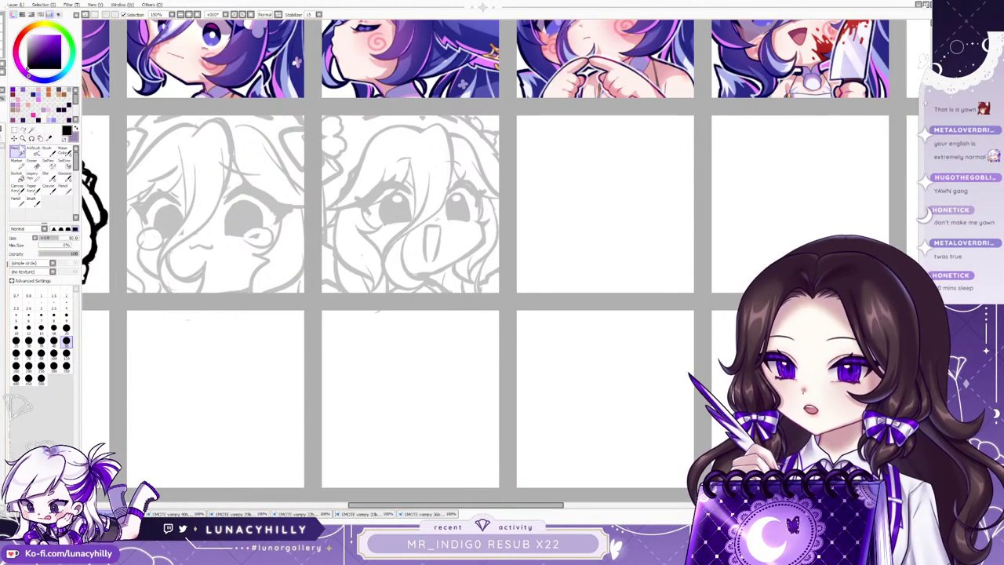
key("h")
left_click_drag(588, 251, 633, 317)
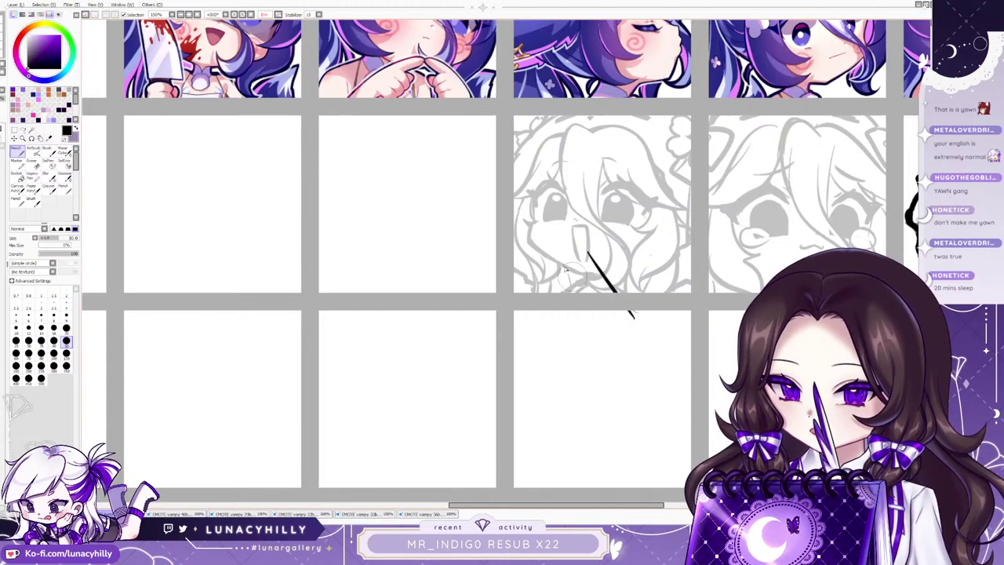
left_click_drag(567, 271, 595, 324)
mouse_move(588, 251)
left_mouse_down()
mouse_move(560, 223)
mouse_move(569, 270)
left_mouse_up()
mouse_move(549, 224)
left_mouse_down()
mouse_move(573, 273)
mouse_move(581, 249)
mouse_move(602, 290)
left_mouse_up()
key("h")
left_click_drag(463, 224, 460, 239)
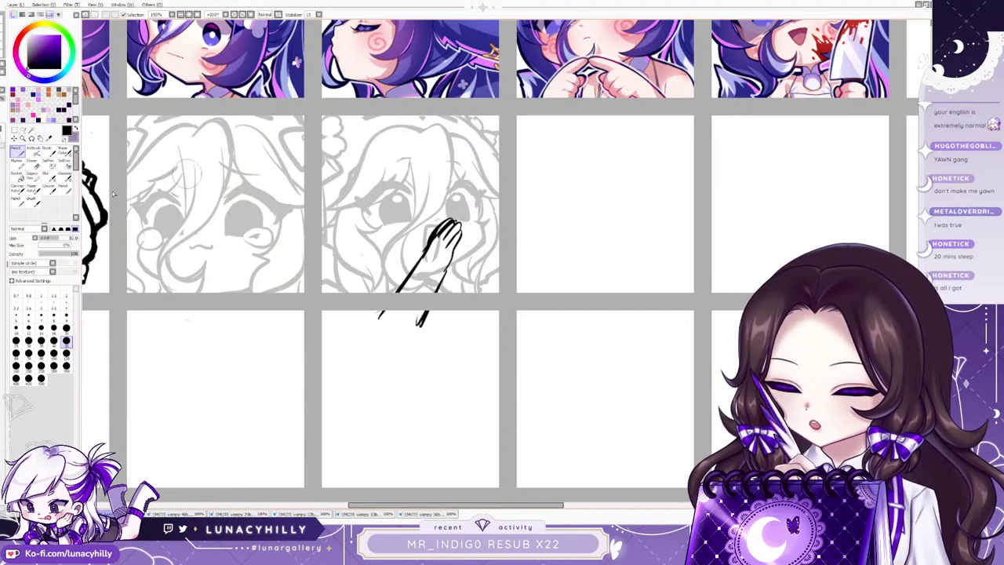
Replace the hand sketch with a pose variant showing pointed arm outlines at both lower corners of the open-mouthed character's frame, and hide it.
left_click(2, 94)
mouse_move(394, 288)
left_mouse_down()
mouse_move(343, 245)
mouse_move(333, 318)
left_mouse_up()
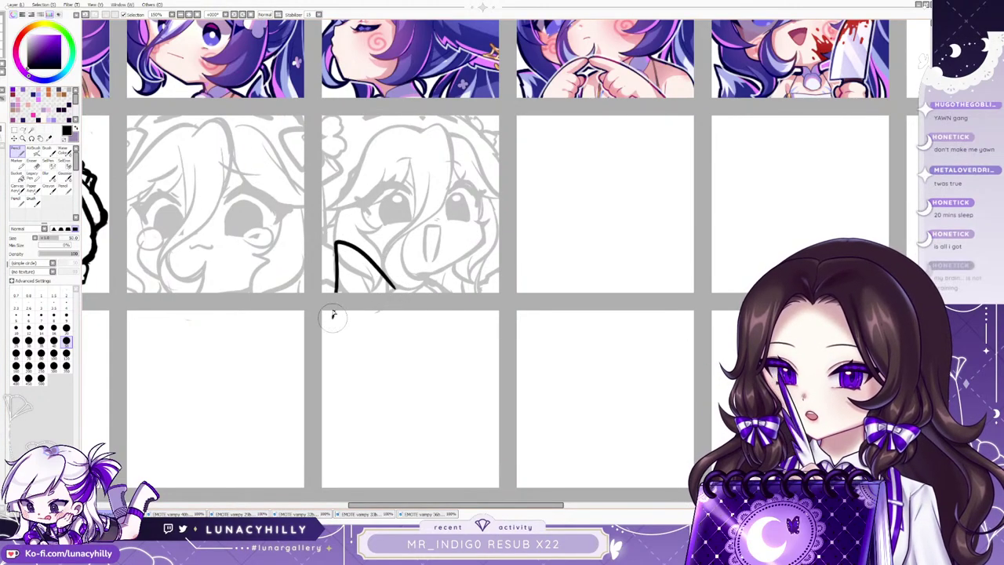
left_click_drag(333, 245, 324, 260)
mouse_move(495, 259)
left_mouse_down()
mouse_move(451, 289)
mouse_move(495, 292)
left_mouse_up()
left_click_drag(494, 311, 494, 316)
key("Delete")
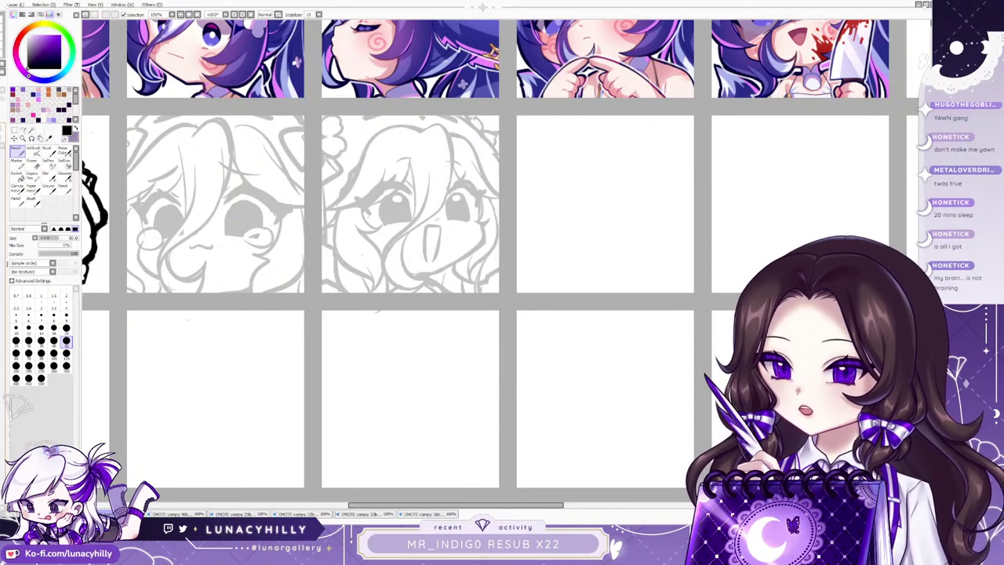
Try a second pose variant with an arched arm and fingers below the mouth, and compare it with the corner-arms sketch.
left_click_drag(372, 292, 441, 250)
left_click_drag(419, 311, 419, 320)
mouse_move(424, 246)
left_mouse_down()
mouse_move(422, 290)
mouse_move(433, 282)
mouse_move(486, 339)
left_mouse_up()
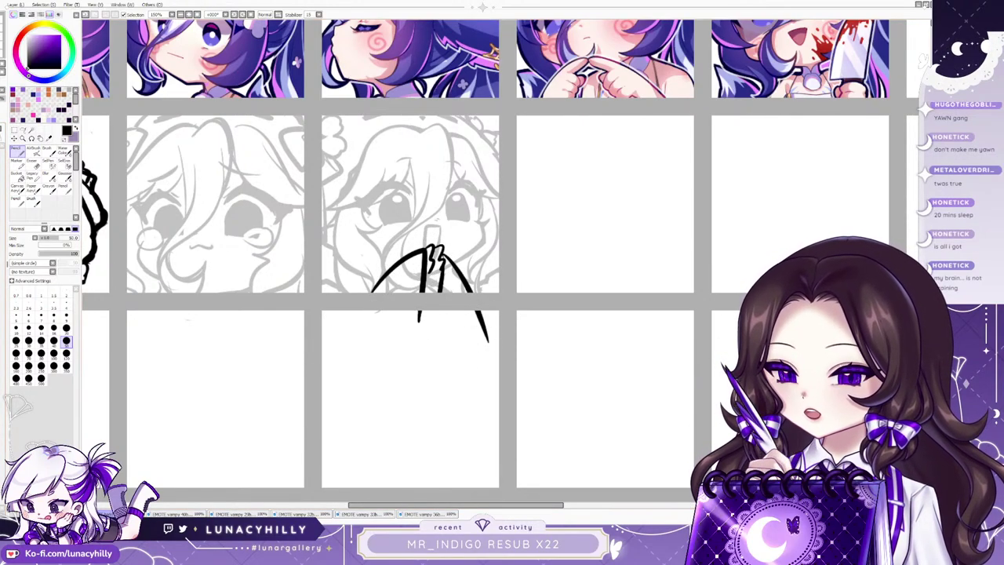
key("ctrl+y")
key("ctrl+z")
key("ctrl+y")
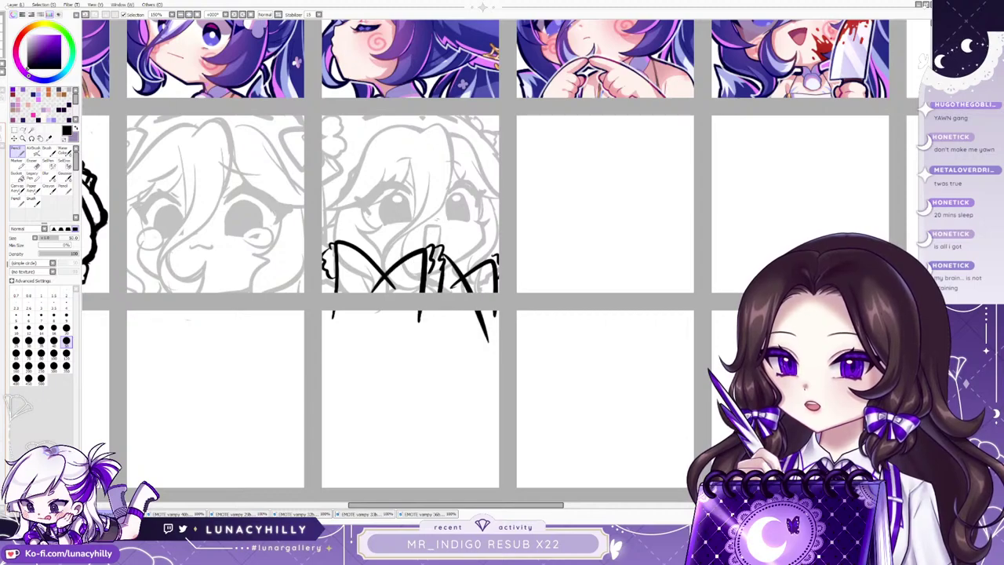
key("ctrl+z")
key("ctrl+z")
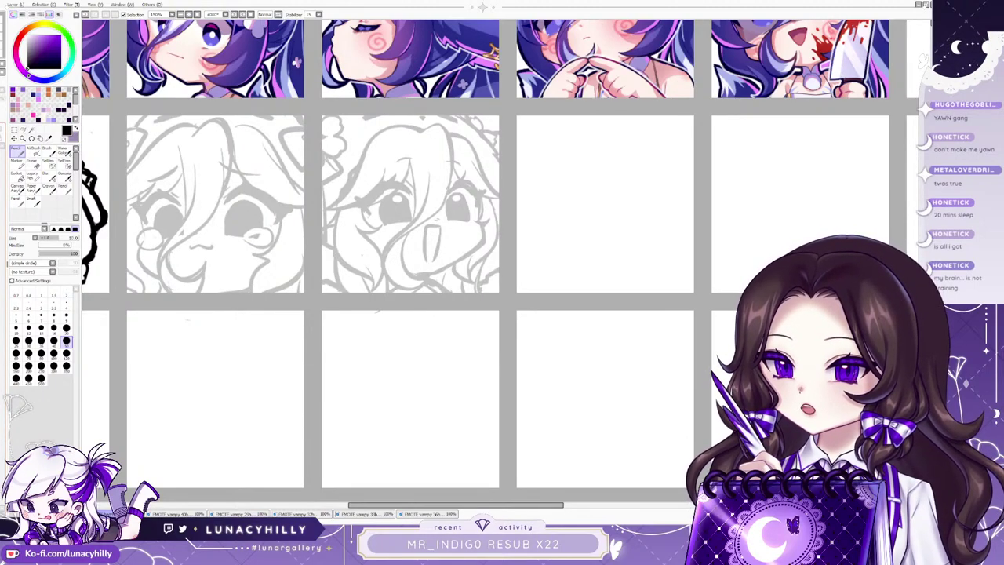
Transform the open-mouthed character's line work so it sits slightly higher in its frame, and clear the selection.
key("ctrl+t")
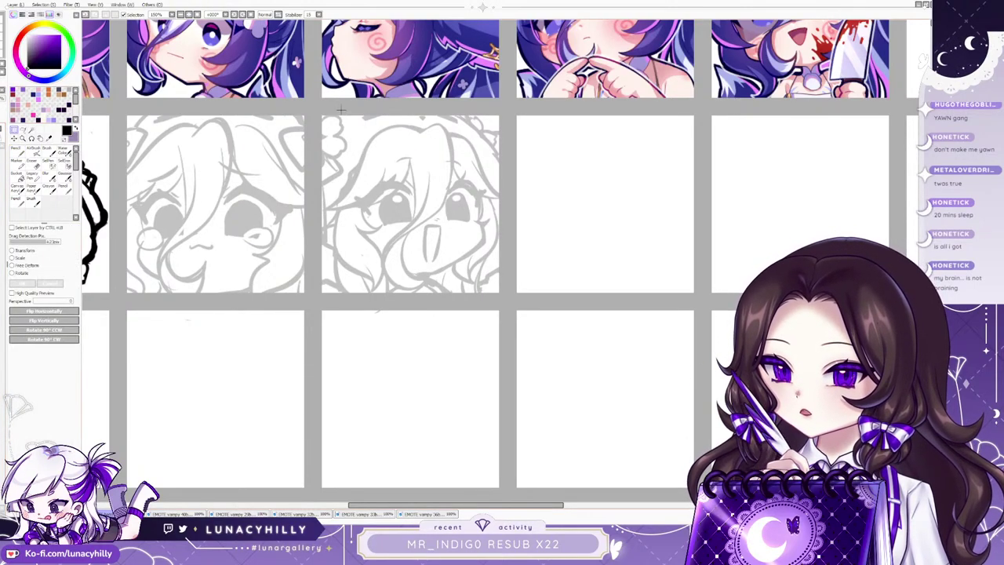
key("Return")
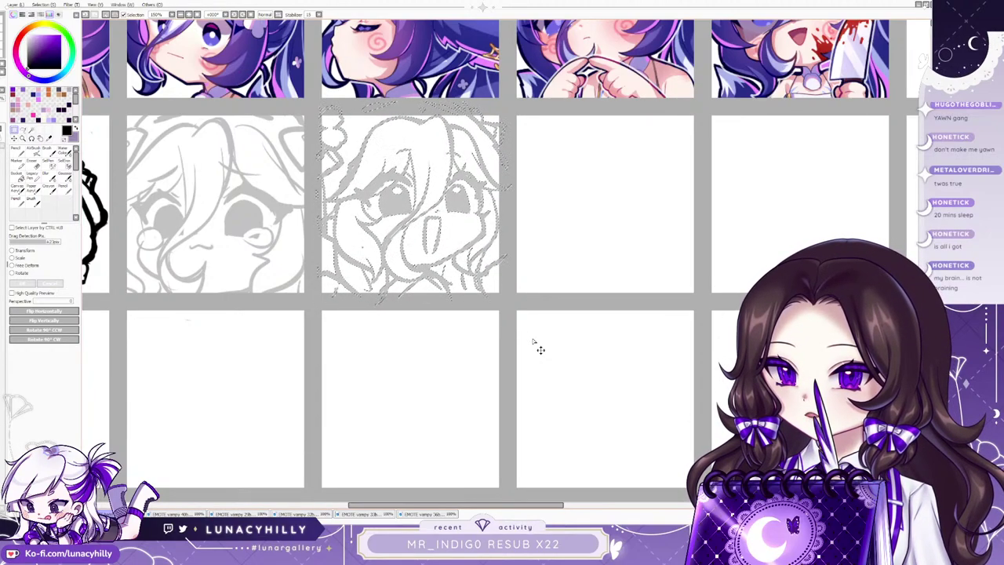
key("ctrl+d")
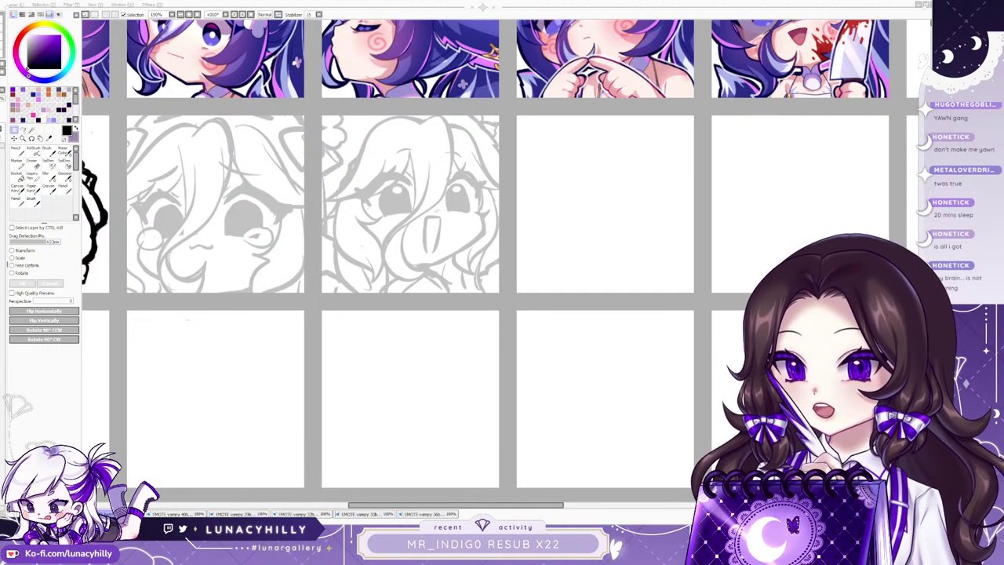
Compare the corner-arms sketch with the arched-arm sketch on the open-mouthed character by showing them alternately.
left_click(18, 152)
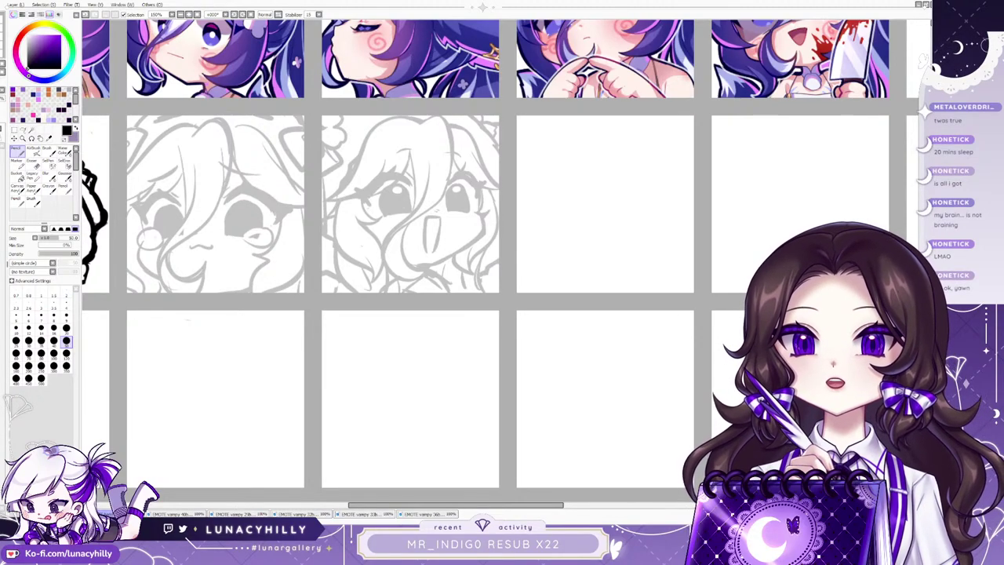
left_click_drag(334, 318, 394, 289)
left_click_drag(450, 286, 494, 318)
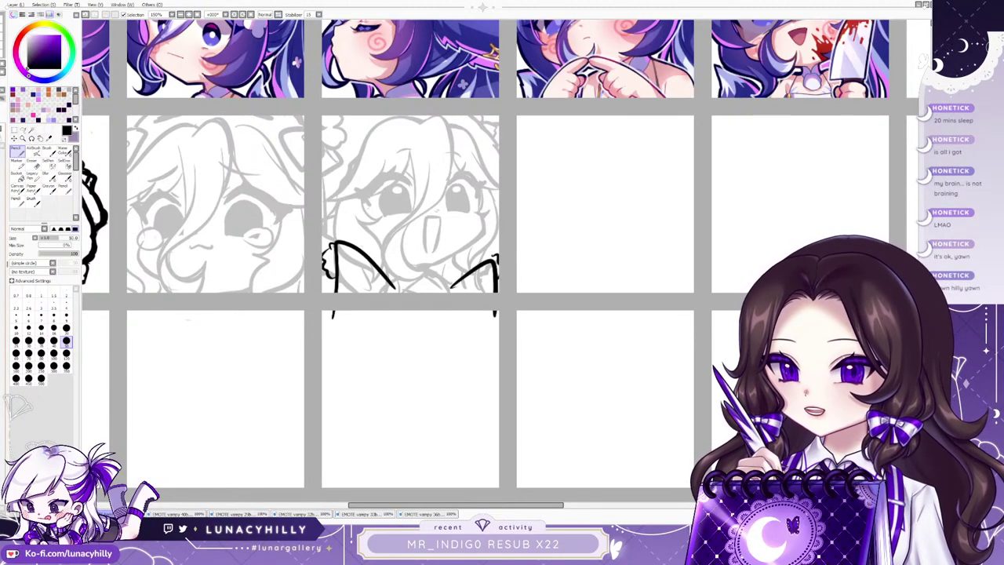
key("ctrl+z")
key("ctrl+z")
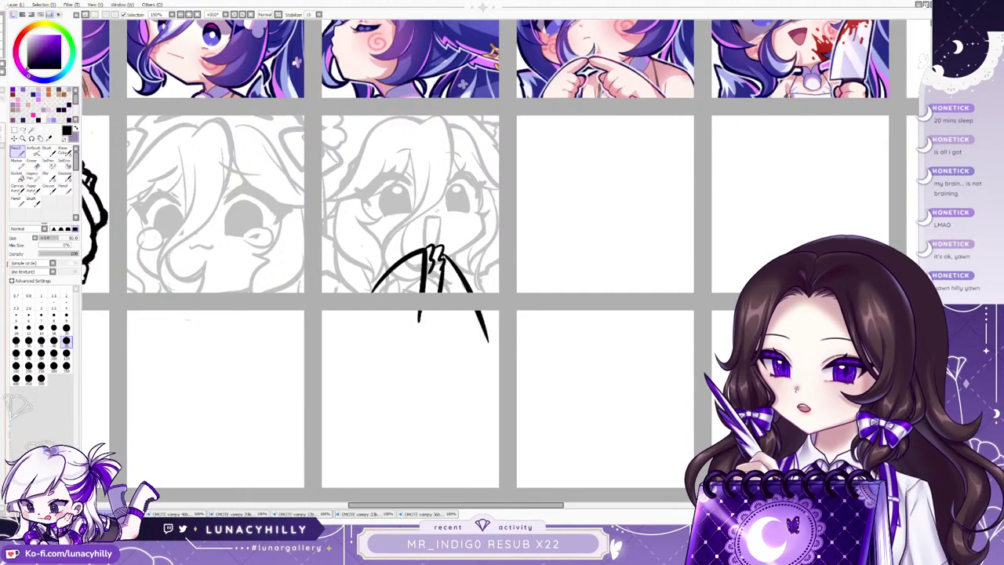
key("ctrl+y")
key("ctrl+y")
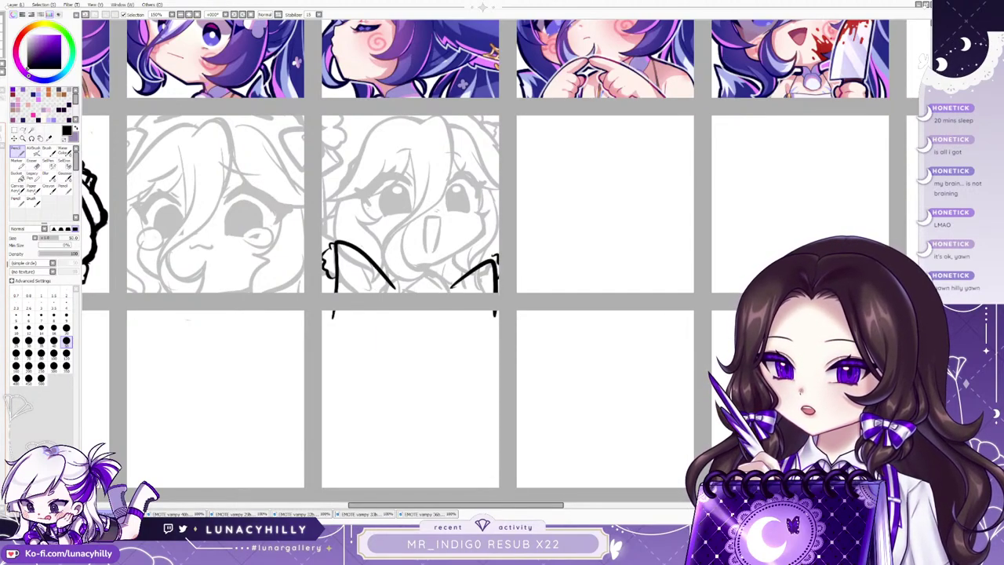
key("ctrl+z")
key("ctrl+z")
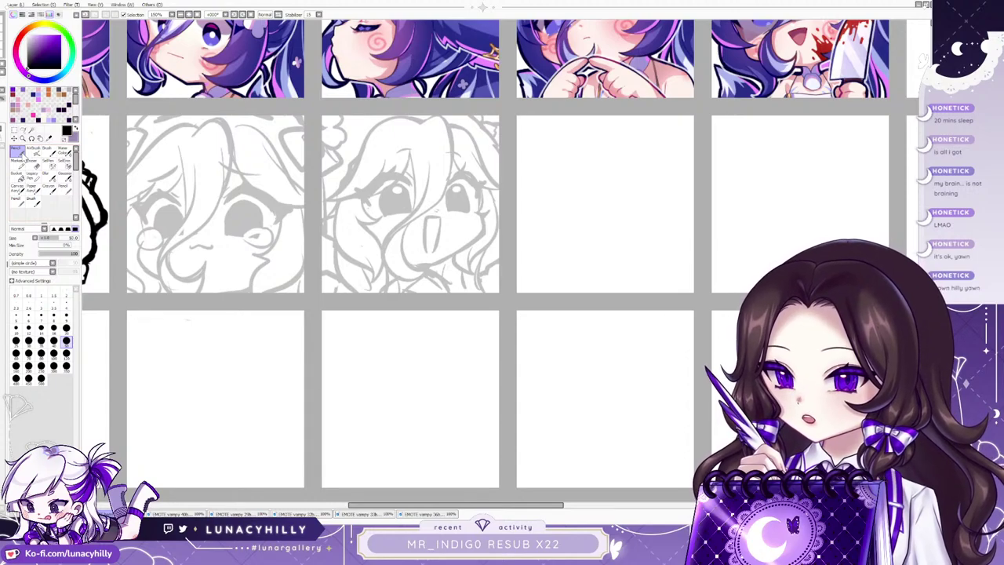
Show the corner-arms sketch faded to grey and draw the two main black lines of the arm beneath the flower-side hair over it.
key("n")
key("ctrl+z")
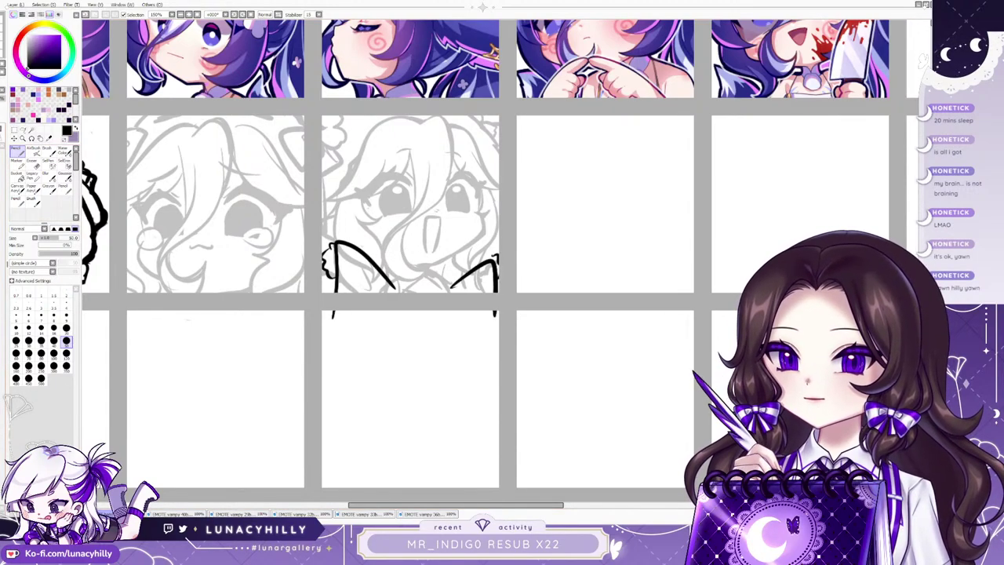
key("ctrl+z")
left_click_drag(339, 239, 406, 290)
left_click_drag(338, 239, 335, 290)
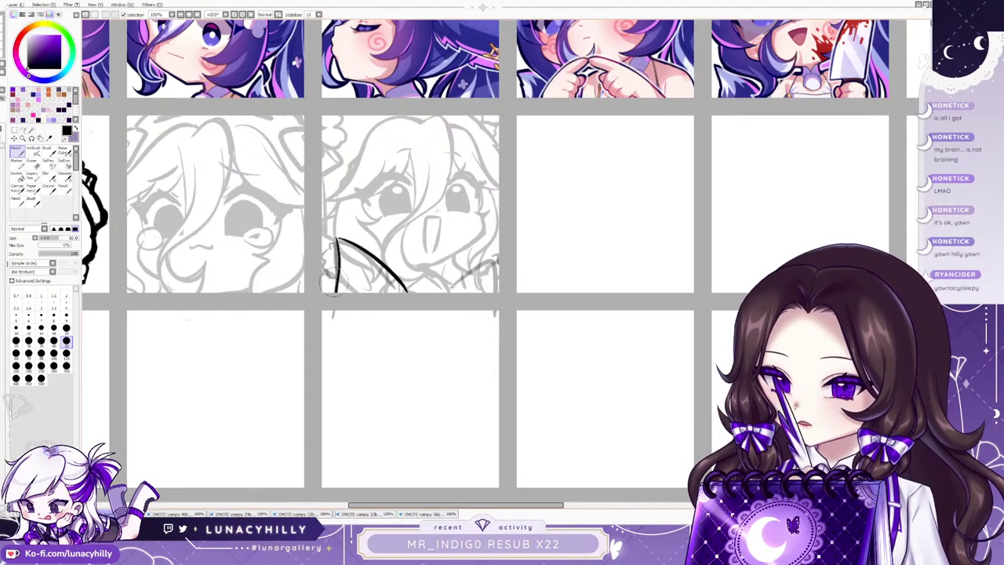
Draw the ruffled edge at the arm outline's tip in a mirrored, rotated view, and restore the view to the whole emote sheet.
key("h")
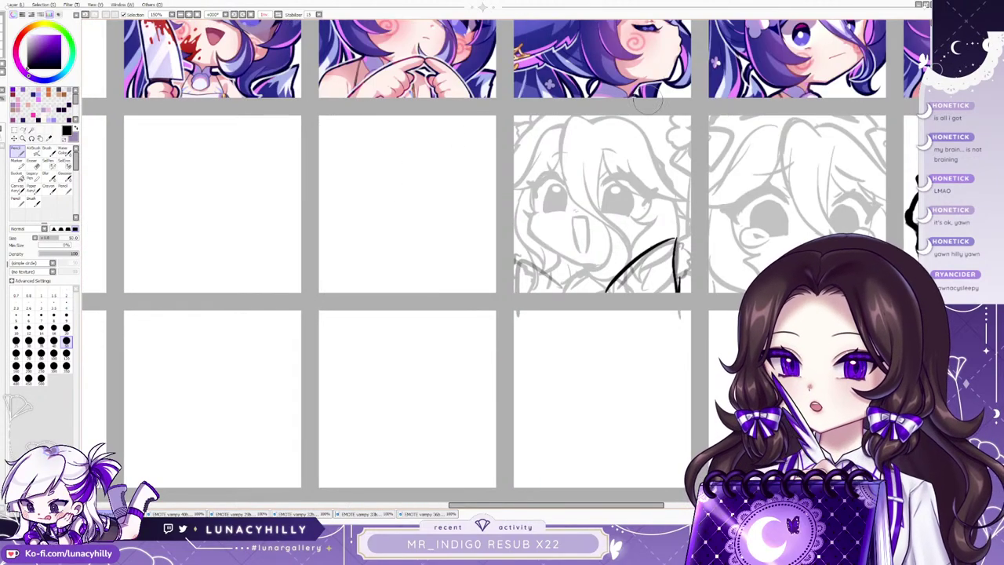
key("Delete")
key("Delete")
key("Delete")
key("Delete")
key("Delete")
key("Delete")
key("Delete")
key("Delete")
key("Delete")
key("Delete")
key("Delete")
key("Delete")
key("Delete")
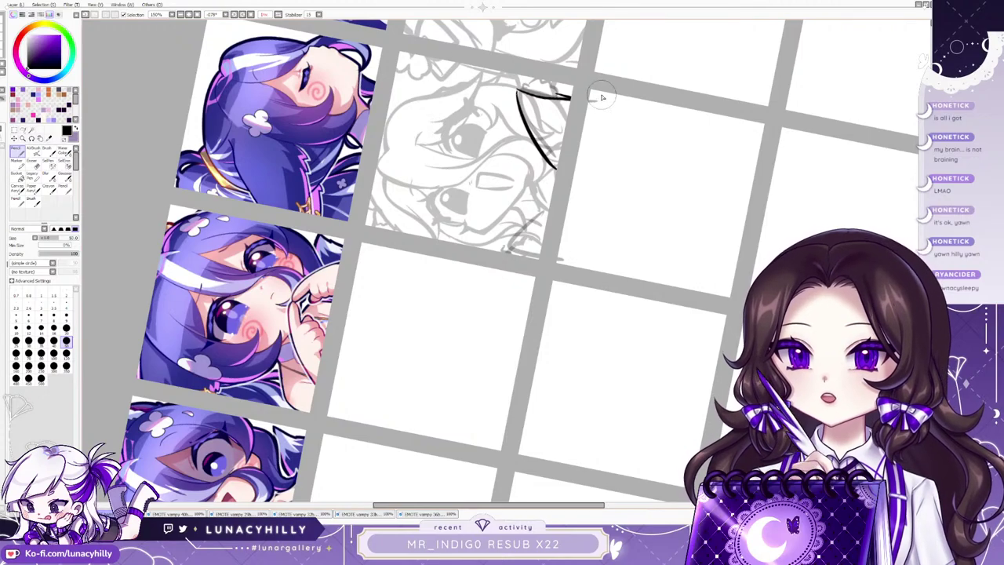
scroll(604, 70, "up", 1)
scroll(605, 67, "up", 1)
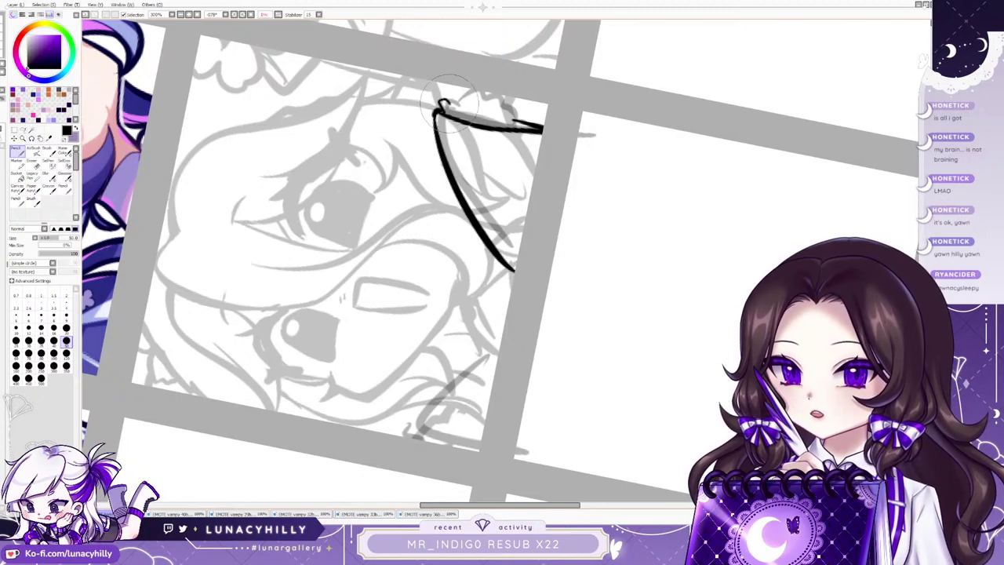
mouse_move(451, 104)
left_mouse_down()
mouse_move(470, 79)
mouse_move(474, 93)
mouse_move(495, 91)
mouse_move(488, 98)
mouse_move(510, 80)
mouse_move(519, 117)
left_mouse_up()
left_click(197, 14)
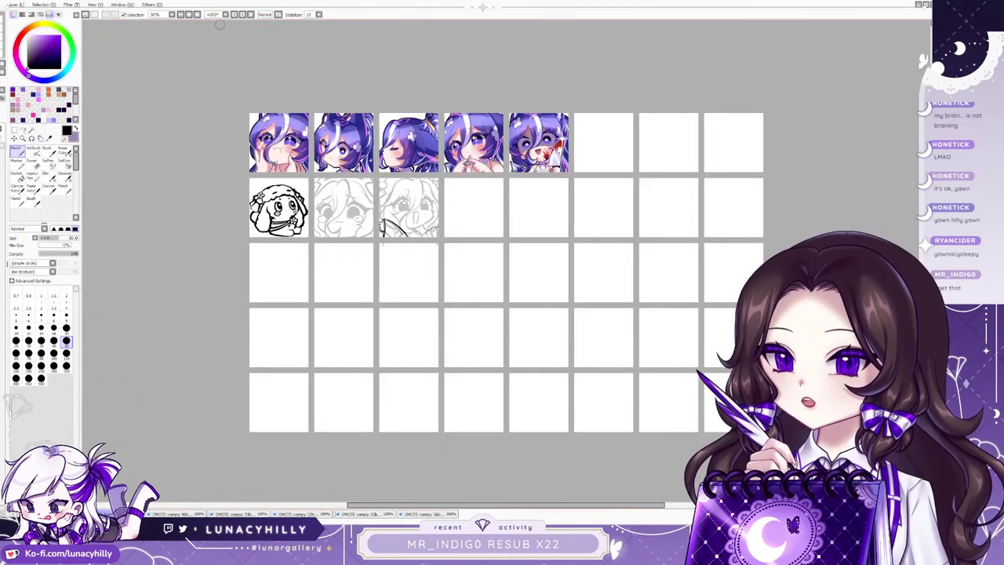
Undo the black arm outline beneath the flower-side hair of the open-mouthed character.
scroll(402, 247, "up", 4)
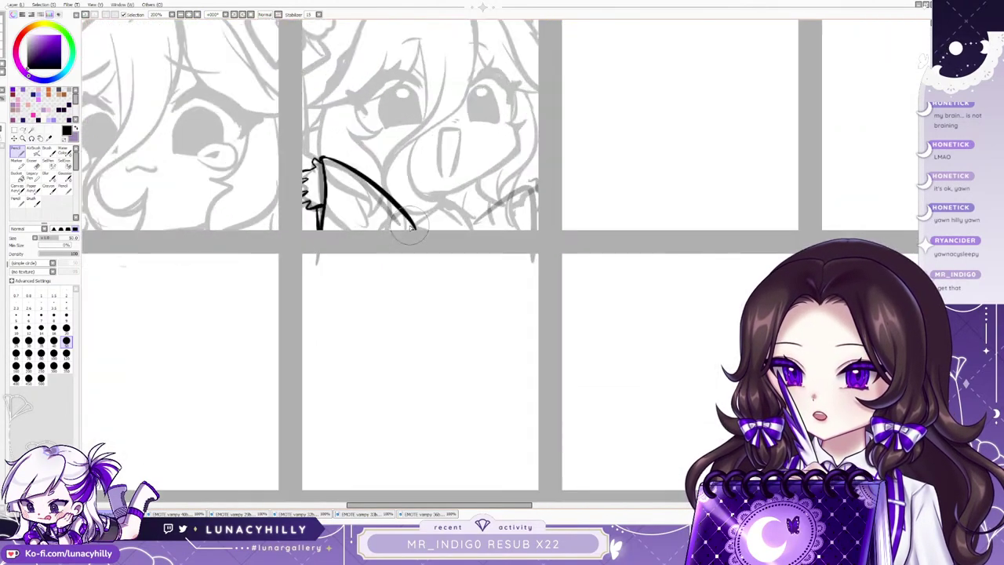
scroll(438, 220, "down", 2)
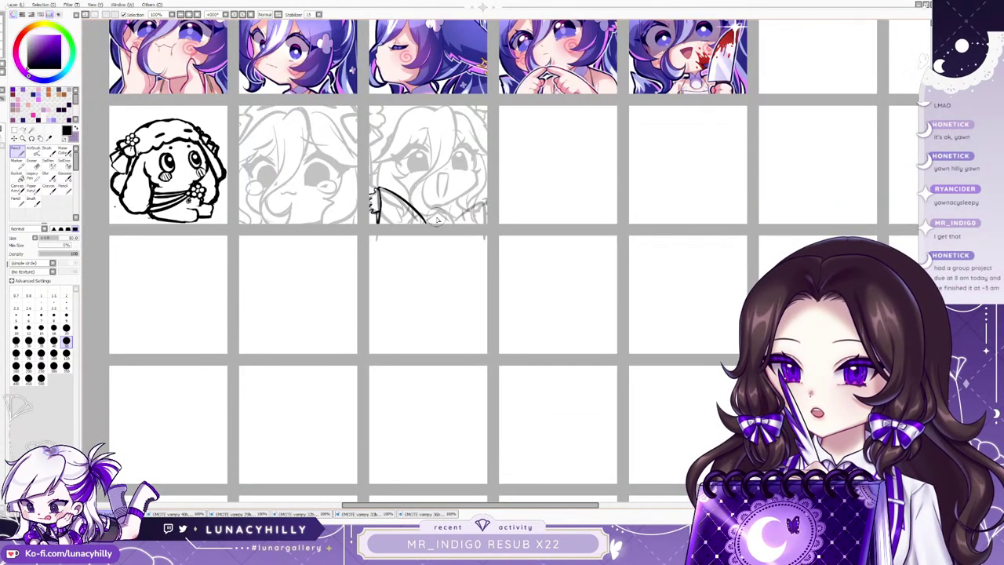
scroll(439, 206, "up", 3)
scroll(439, 199, "down", 2)
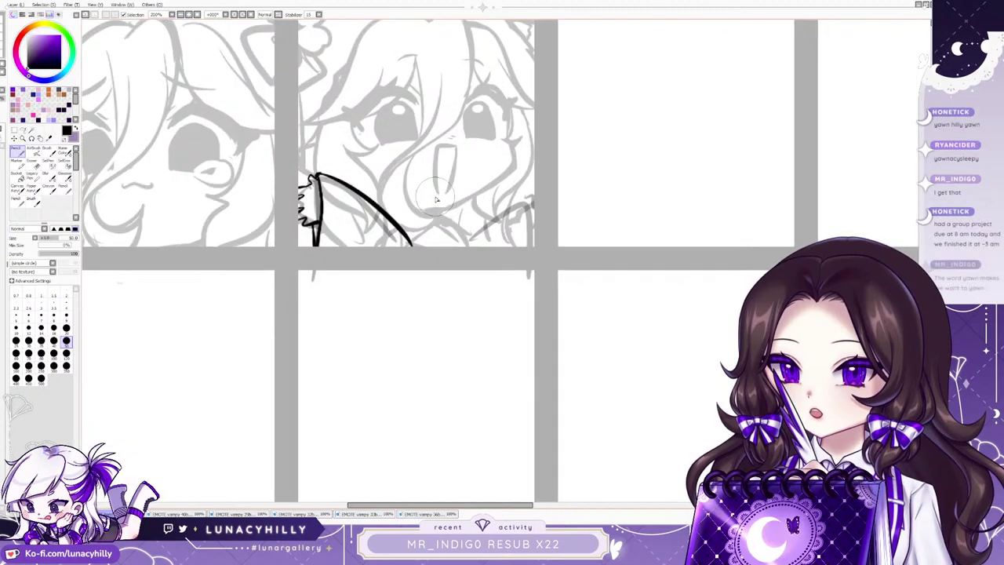
scroll(438, 202, "up", 1)
key("ctrl+z")
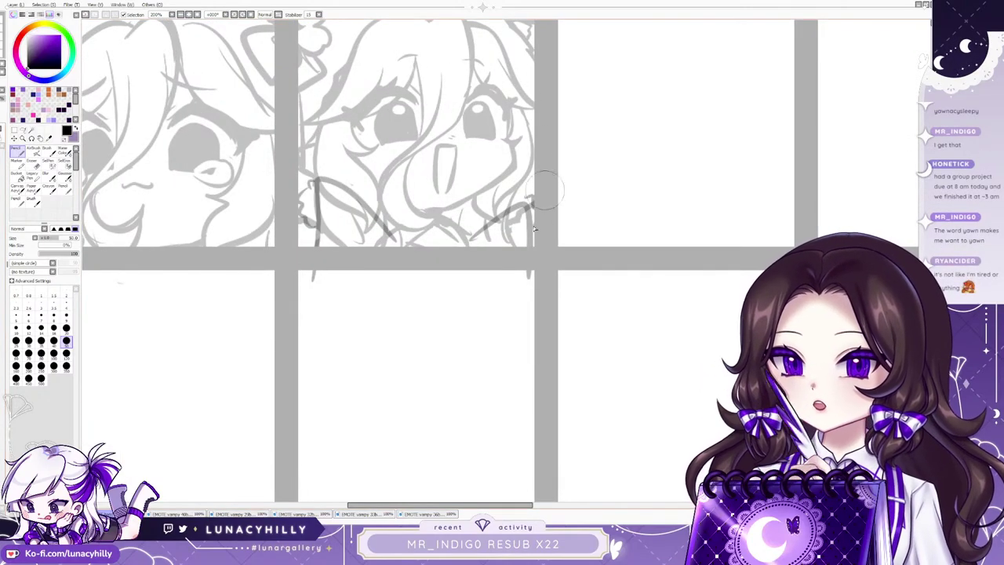
mouse_move(461, 232)
left_mouse_down()
mouse_move(535, 208)
mouse_move(524, 209)
mouse_move(529, 302)
left_mouse_up()
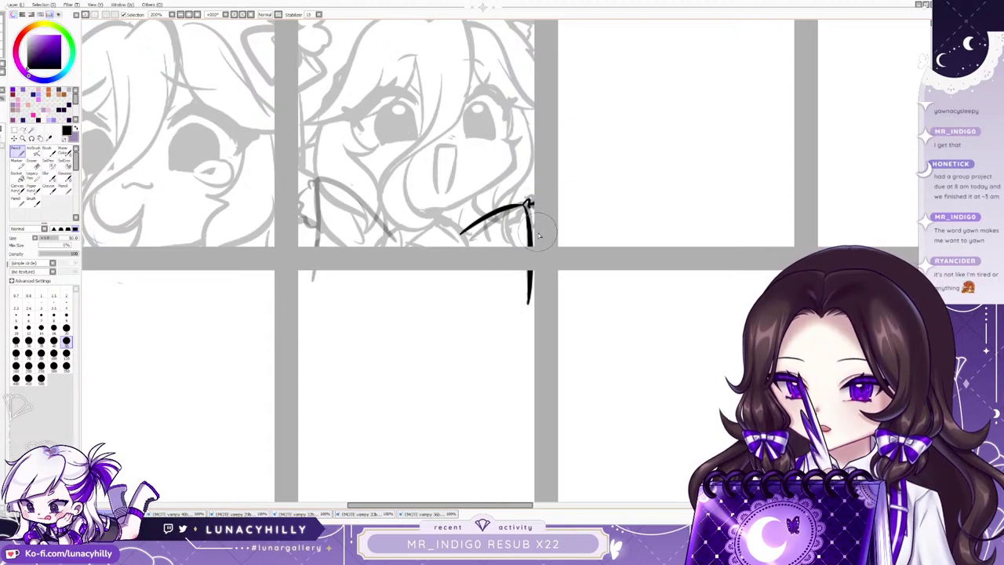
key("ctrl+z")
key("ctrl+z")
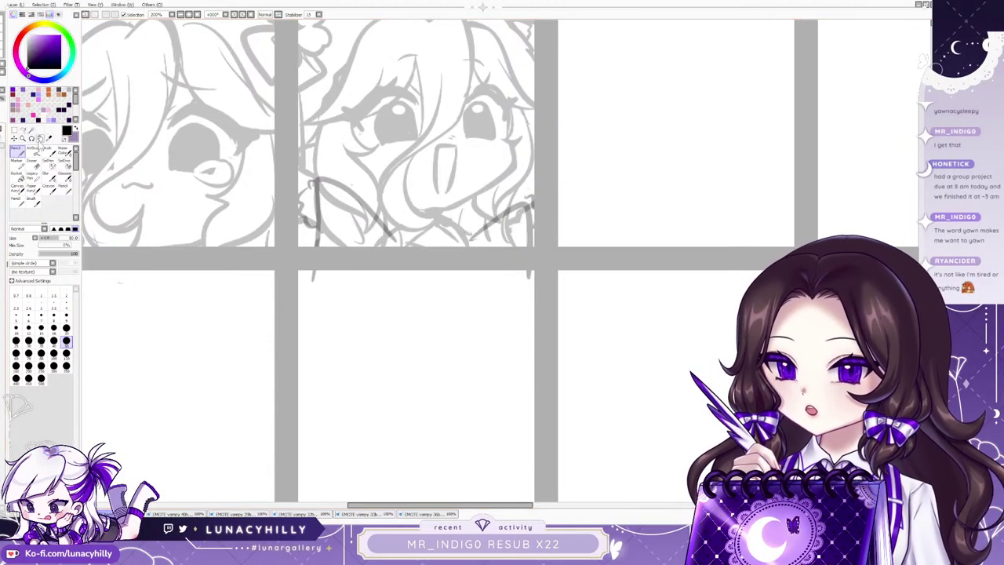
Draw both arms in bold black lines with ruffled tips over the corner-arms sketch of the open-mouthed character.
left_click_drag(466, 256, 522, 201)
left_click_drag(523, 201, 531, 301)
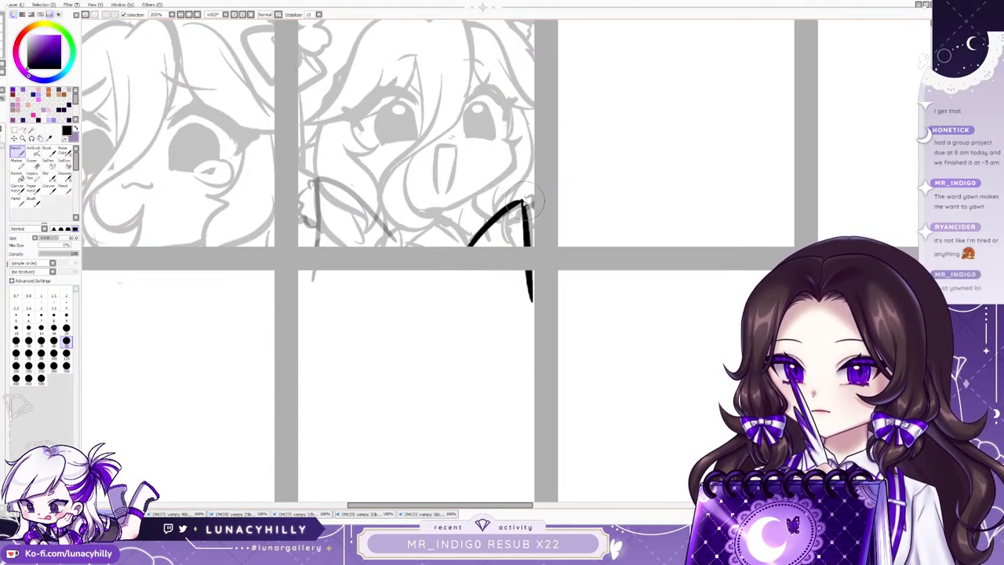
left_click_drag(525, 201, 535, 211)
mouse_move(322, 179)
left_mouse_down()
mouse_move(416, 287)
mouse_move(315, 296)
left_mouse_up()
mouse_move(323, 179)
left_mouse_down()
mouse_move(339, 179)
mouse_move(308, 178)
mouse_move(294, 211)
mouse_move(306, 207)
mouse_move(316, 228)
left_mouse_up()
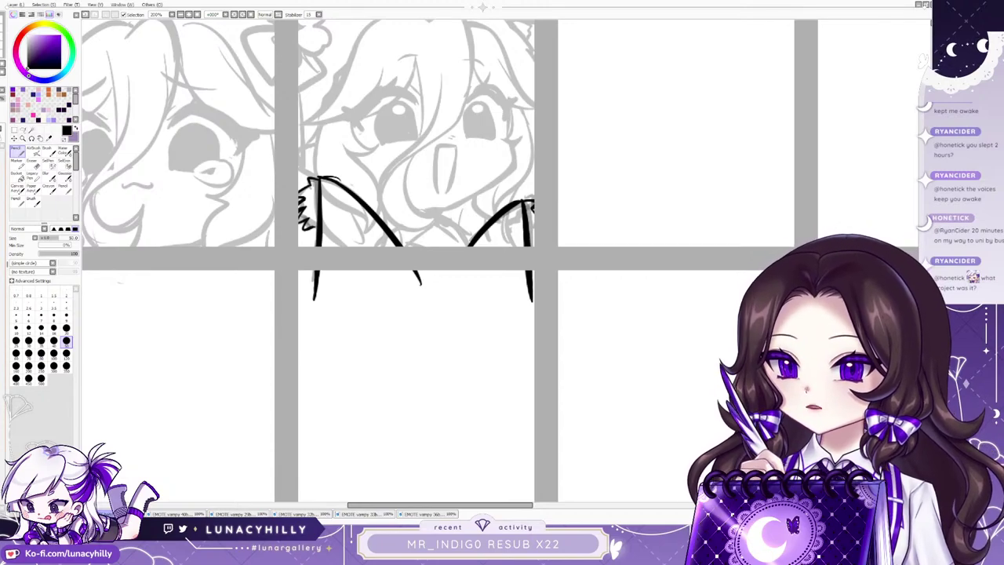
Hide the black corner arms and their grey sketch, and show the arched-arm sketch on the open-mouthed character.
key("ctrl+z")
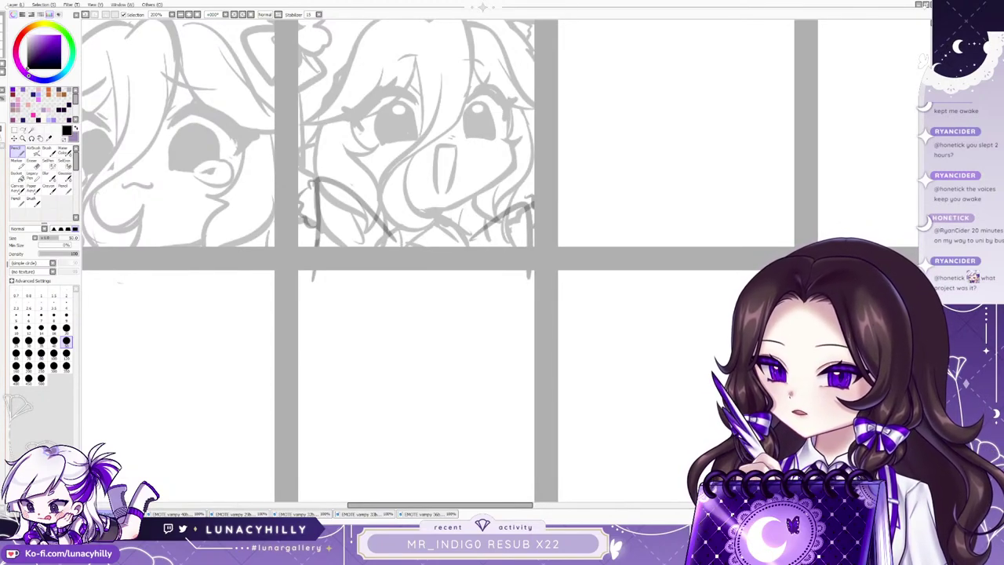
left_click(2, 161)
left_click(3, 152)
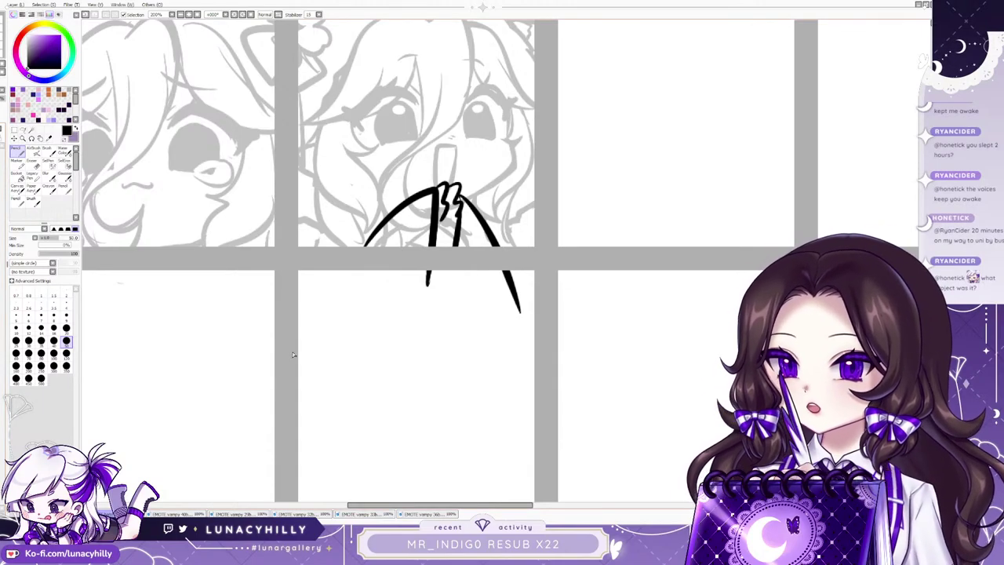
Sketch overlapping fingers where the arched arms meet, and erase part of them in a rotated view.
scroll(417, 200, "up", 2)
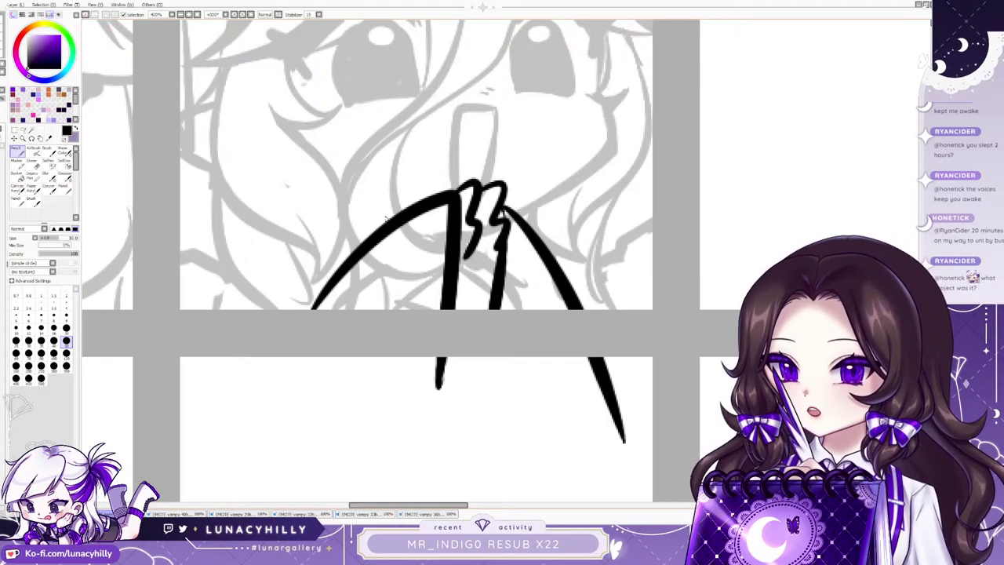
mouse_move(467, 207)
left_mouse_down()
mouse_move(503, 188)
mouse_move(466, 230)
mouse_move(503, 235)
mouse_move(471, 243)
mouse_move(489, 255)
mouse_move(464, 262)
left_mouse_up()
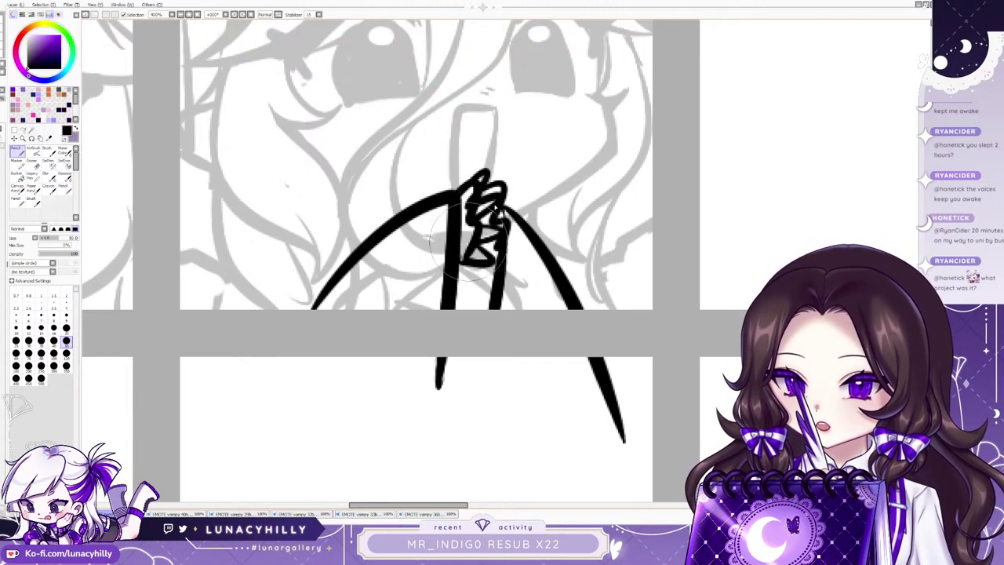
left_click(34, 163)
left_click(234, 15)
left_click(234, 15)
left_click(234, 15)
left_click(233, 15)
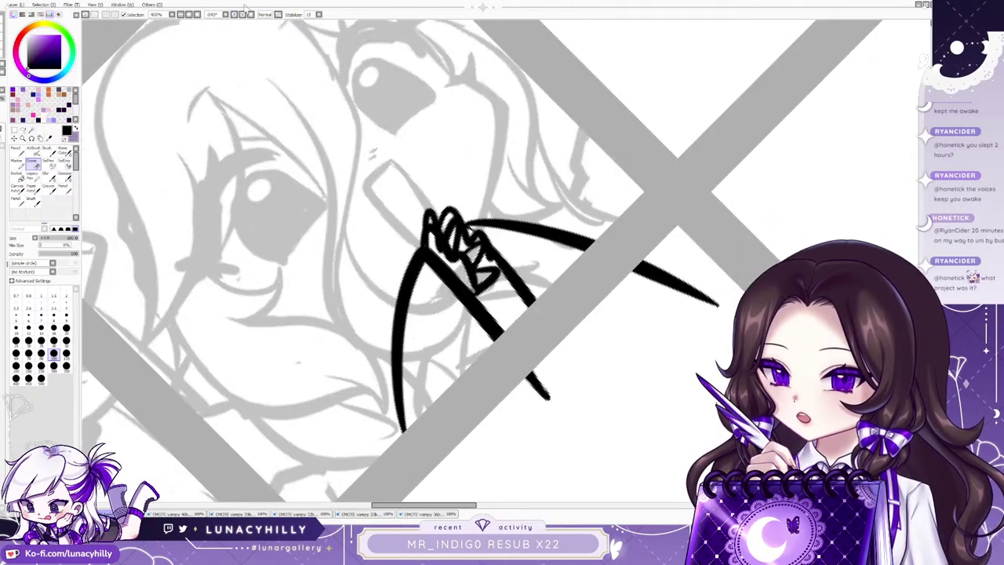
mouse_move(429, 213)
left_mouse_down()
mouse_move(431, 243)
mouse_move(455, 232)
mouse_move(473, 251)
mouse_move(474, 288)
left_mouse_up()
Redraw the front hand as a rounded black outline and erase the scribbled lines inside and around it.
left_click(18, 153)
left_click_drag(424, 248, 431, 212)
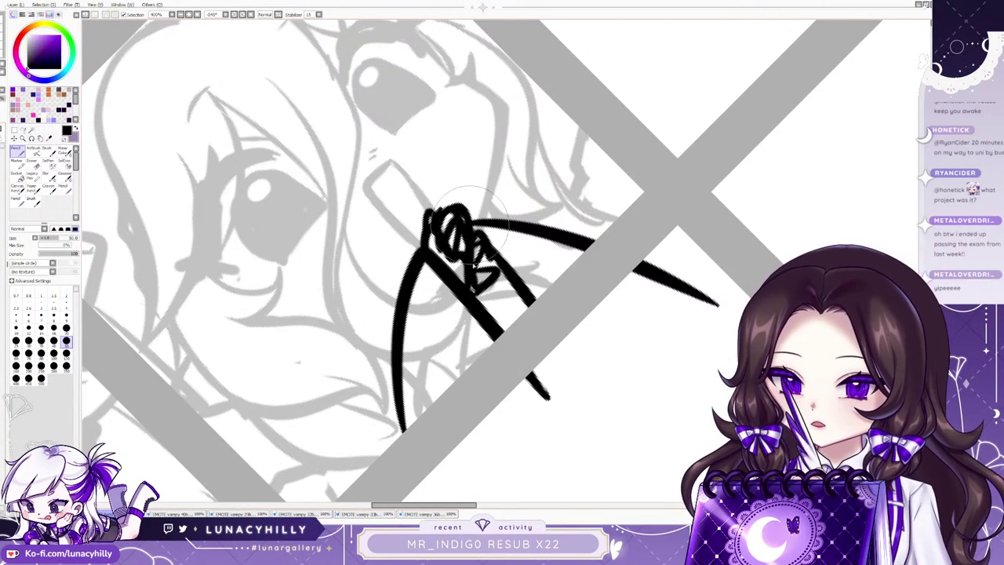
key("e")
mouse_move(447, 219)
left_mouse_down()
mouse_move(456, 244)
mouse_move(444, 232)
mouse_move(457, 221)
mouse_move(471, 259)
mouse_move(479, 250)
mouse_move(504, 323)
left_mouse_up()
left_click_drag(413, 227, 447, 194)
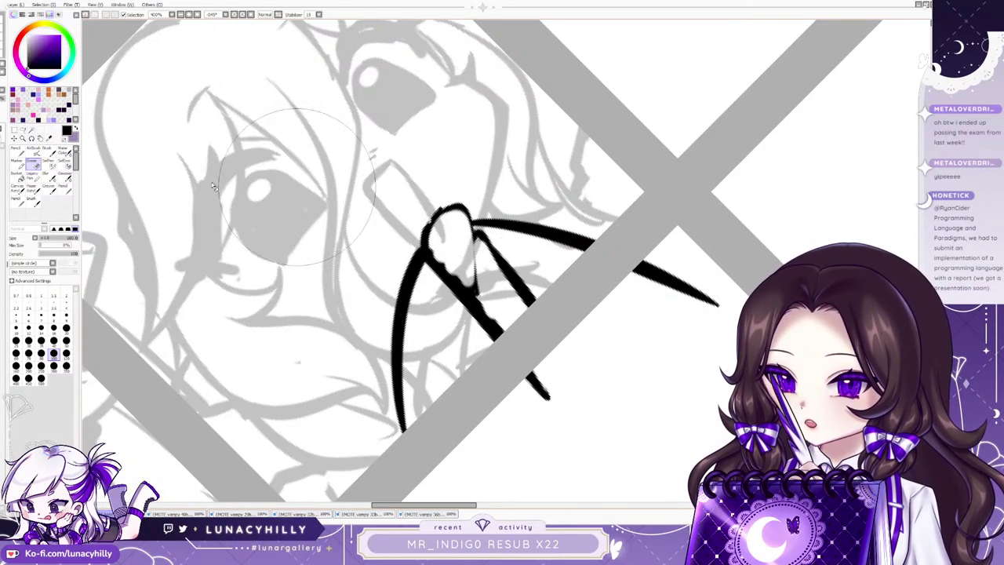
Refine the front hand's knuckle contour and wrist edge, and draw the lines separating its fingers.
left_click(19, 151)
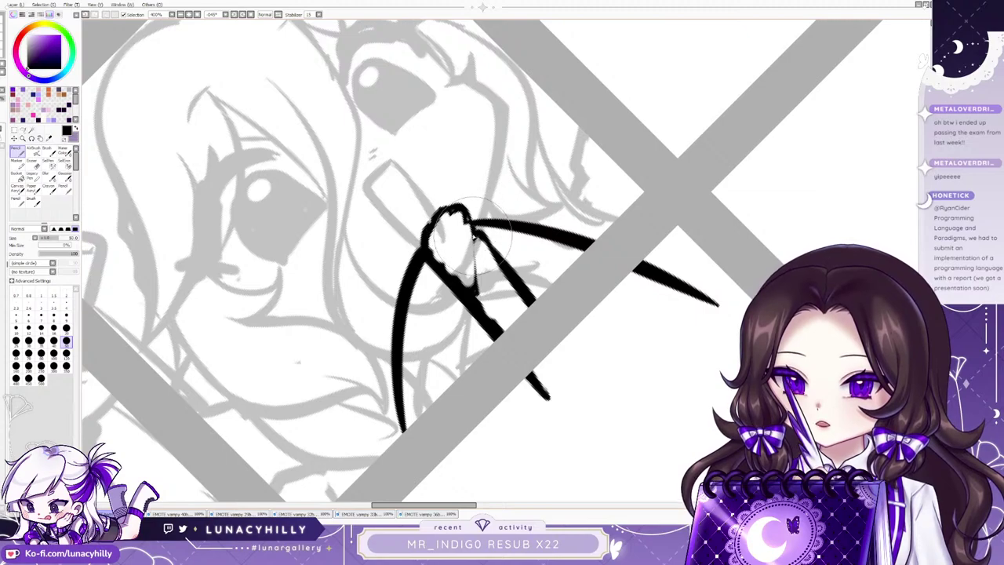
key("e")
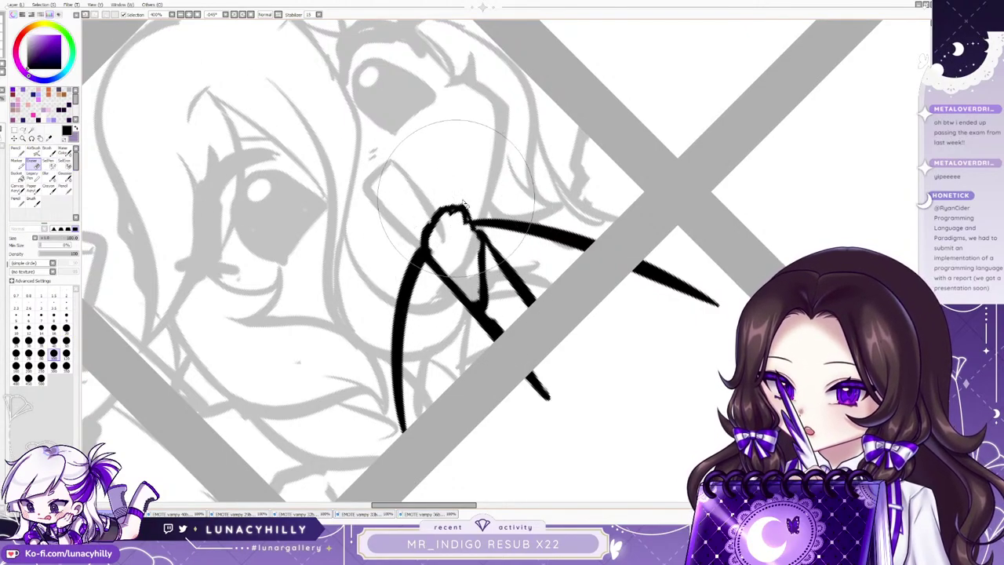
key("n")
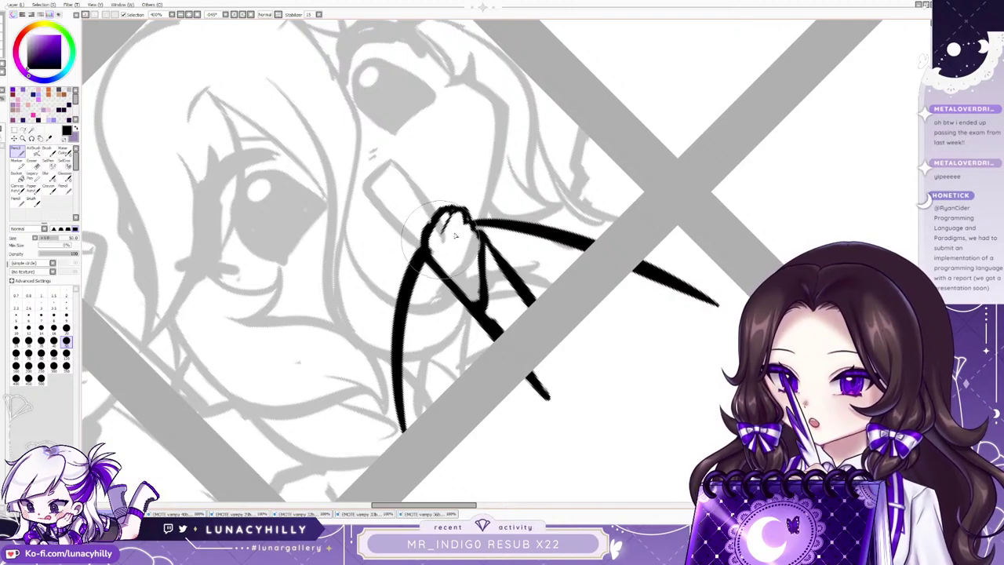
mouse_move(447, 218)
left_mouse_down()
mouse_move(439, 242)
mouse_move(468, 221)
mouse_move(445, 255)
mouse_move(478, 231)
mouse_move(457, 261)
left_mouse_up()
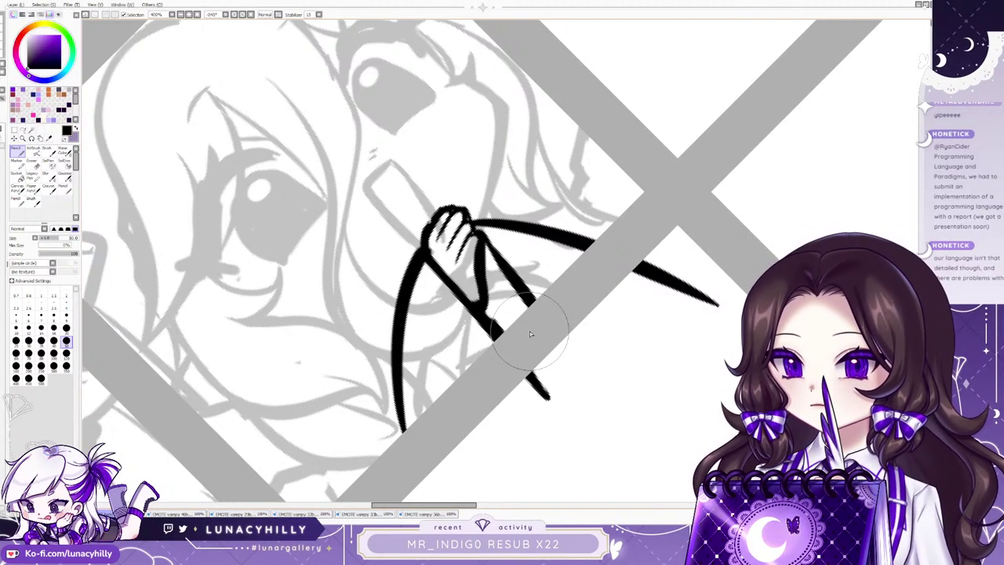
Redraw the outer line of the flower-side arm straighter and trim it to a thin stroke with the Eraser.
left_click_drag(419, 253, 394, 439)
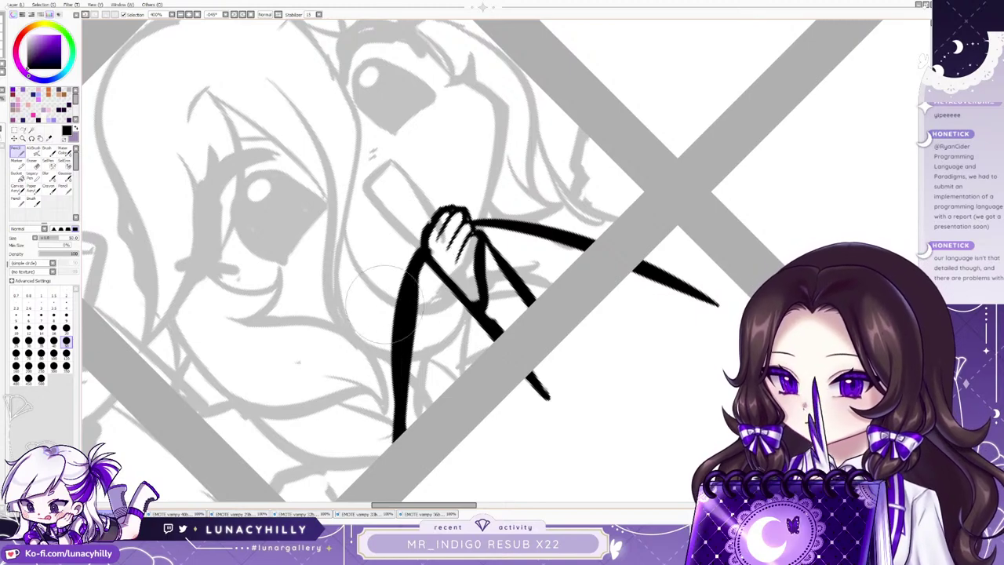
key("e")
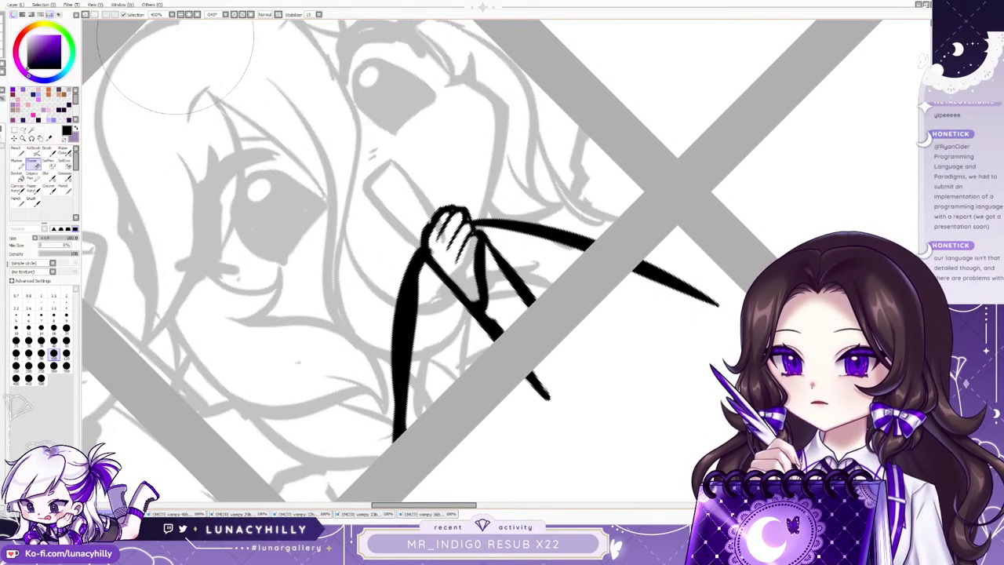
scroll(360, 252, "down", 1)
left_click_drag(415, 256, 414, 366)
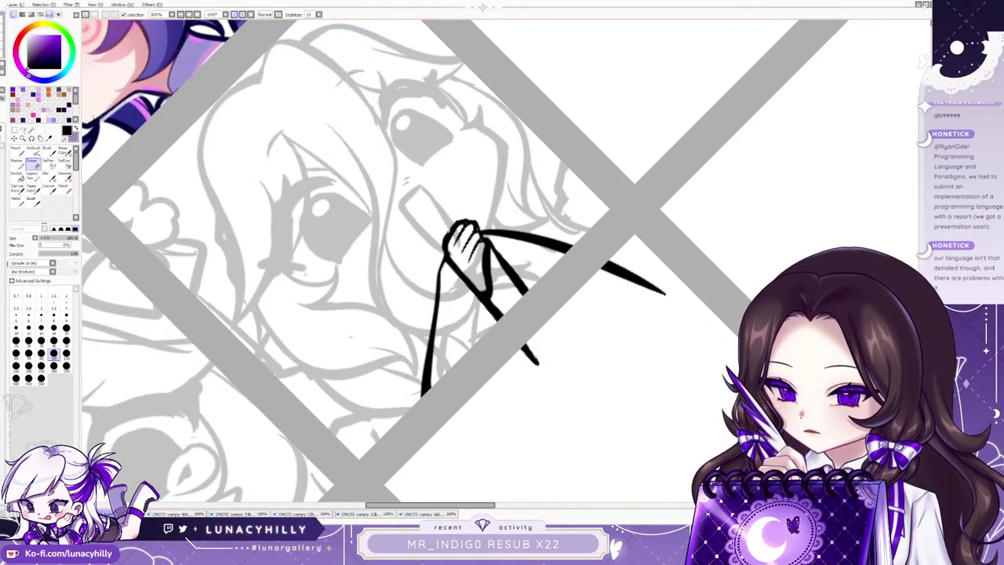
left_click_drag(407, 141, 491, 107)
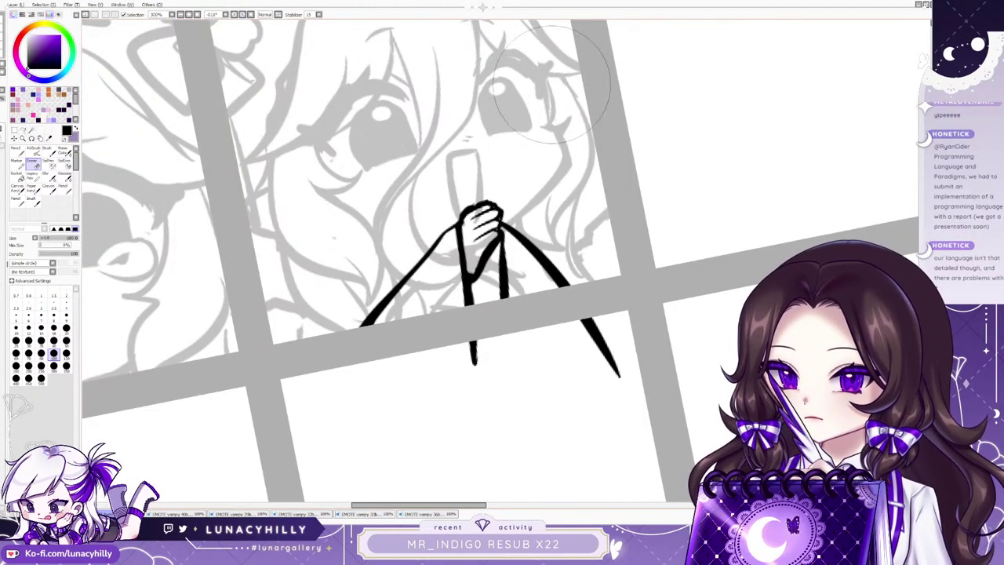
Draw the second hand's fingers behind the front hand and its inner arm line in a mirrored view.
key("n")
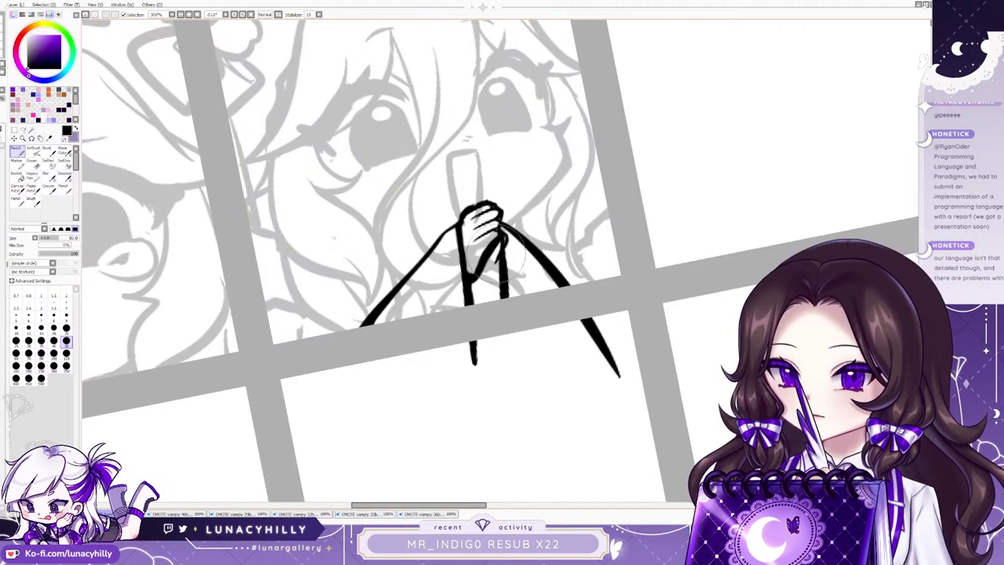
key("h")
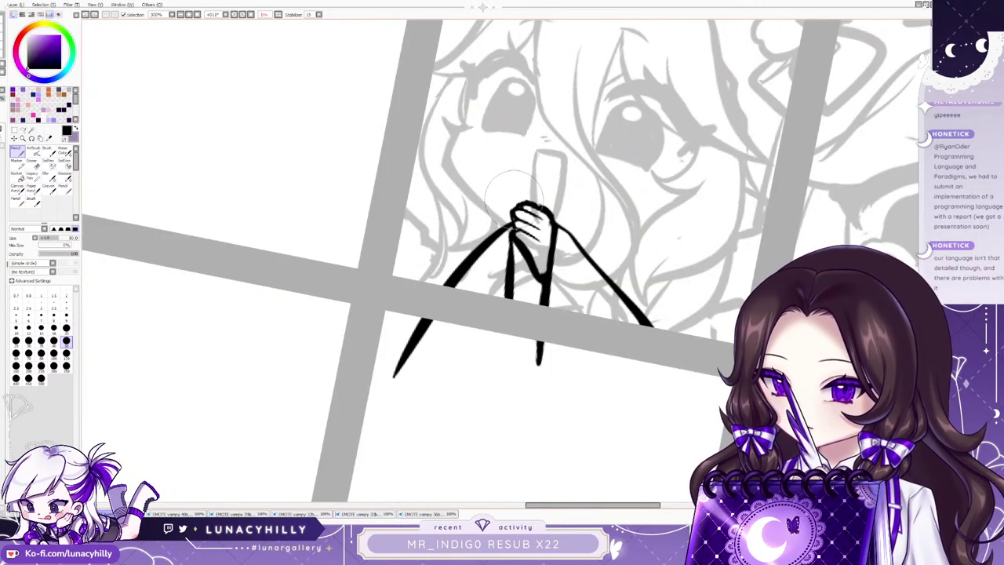
mouse_move(517, 201)
left_mouse_down()
mouse_move(504, 233)
mouse_move(532, 272)
mouse_move(529, 292)
left_mouse_up()
key("h")
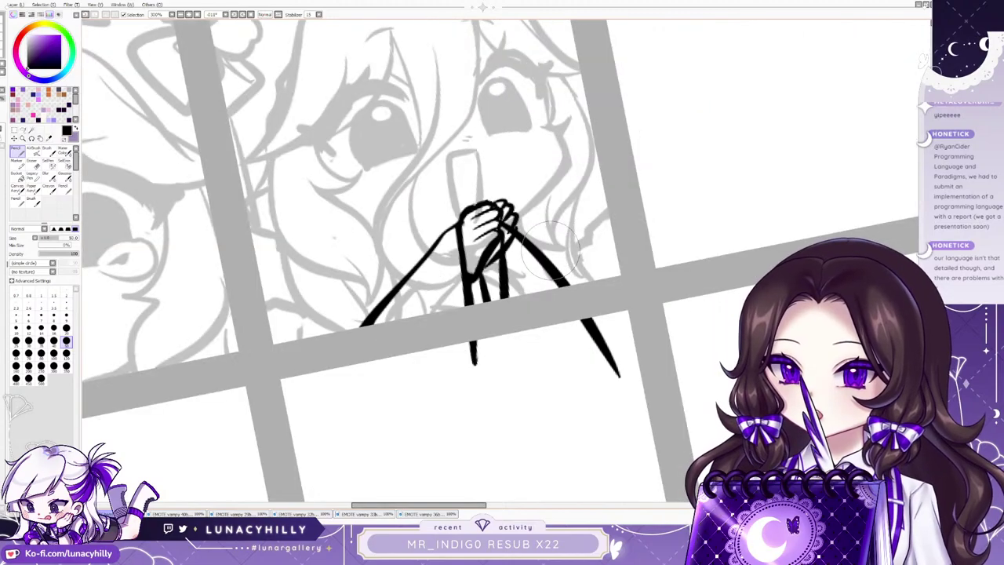
Hide the clasped-hands arm sketch and reset the canvas rotation to show the emote sheet upright.
scroll(457, 235, "down", 4)
scroll(454, 289, "up", 4)
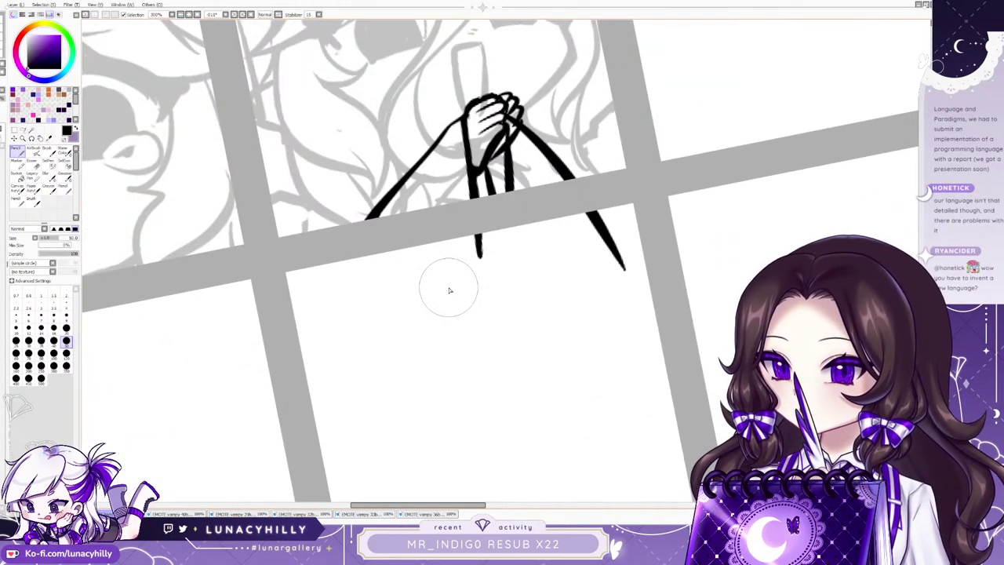
left_click(1, 143)
left_click(242, 14)
left_click(242, 14)
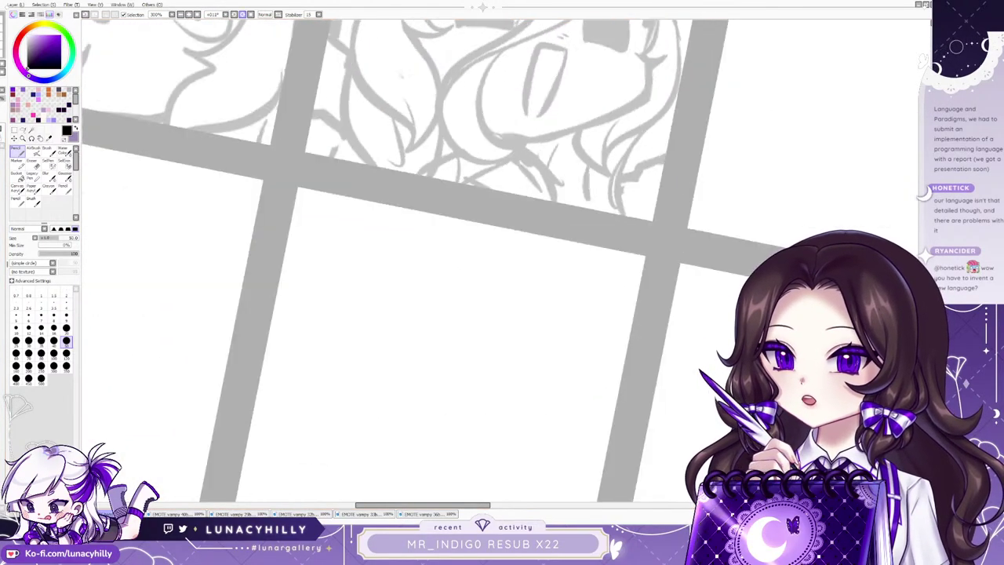
left_click(234, 15)
scroll(337, 127, "down", 4)
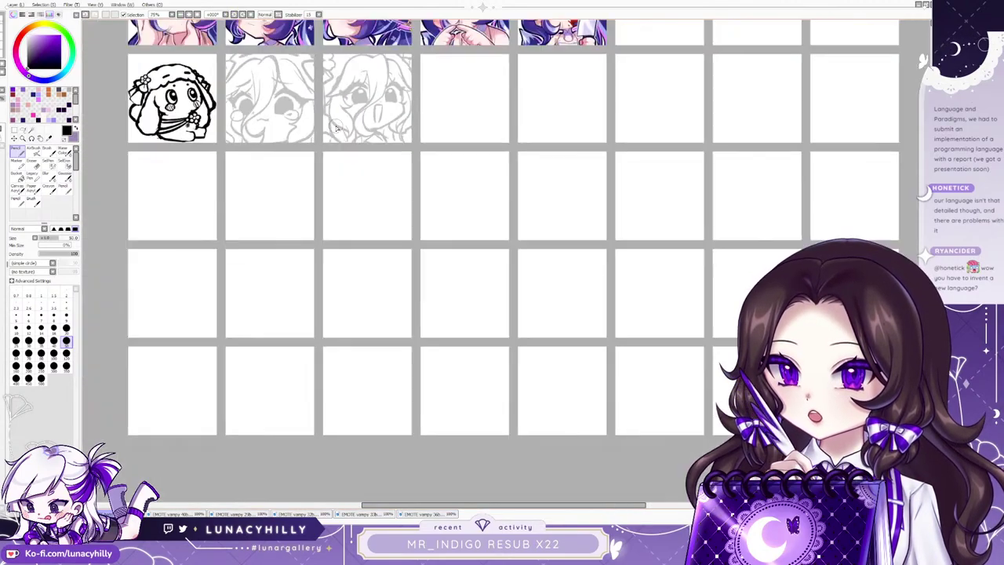
scroll(287, 104, "up", 3)
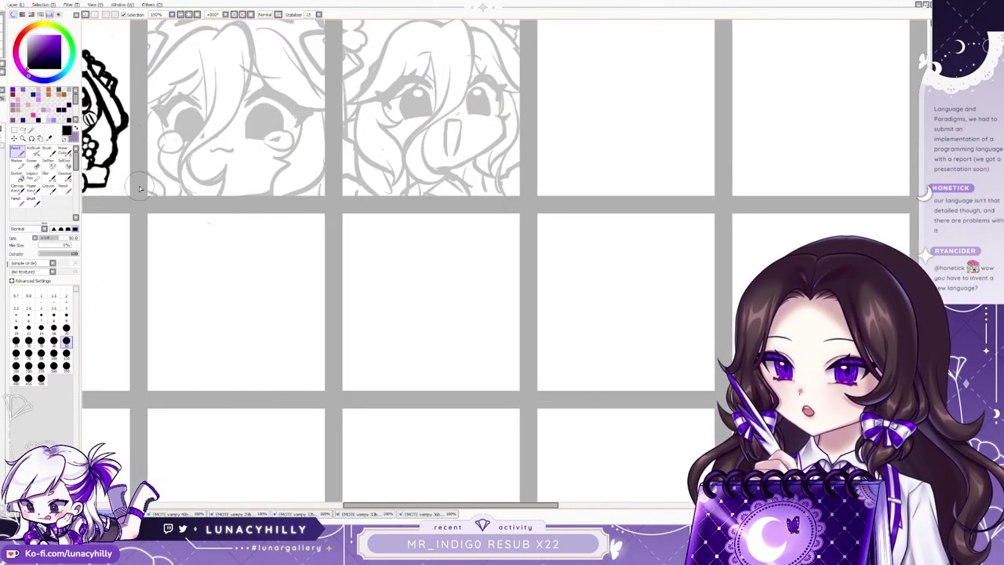
Erase the stray black mark above the bunny character with the Eraser.
key("ctrl+z")
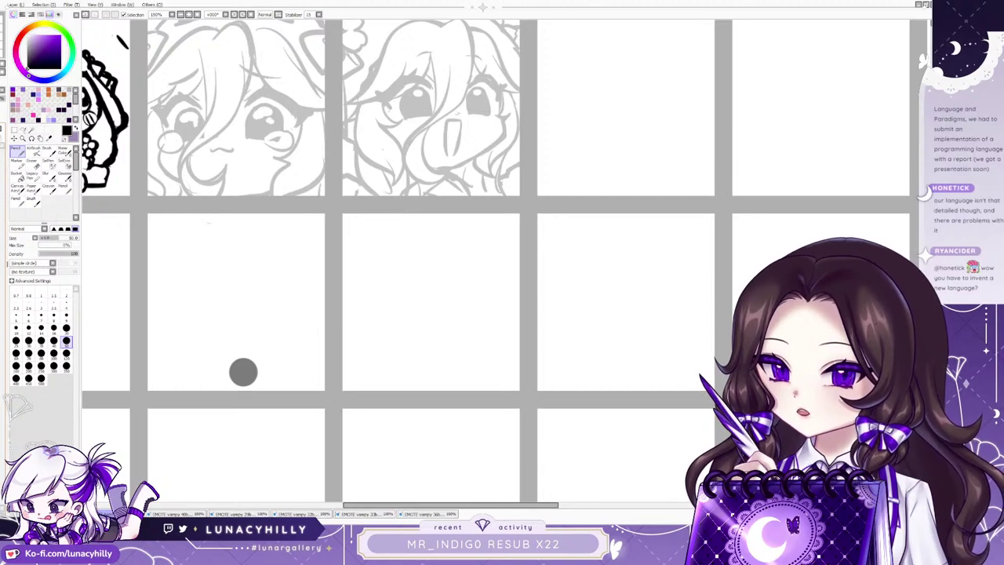
left_click(33, 163)
left_click_drag(117, 31, 127, 38)
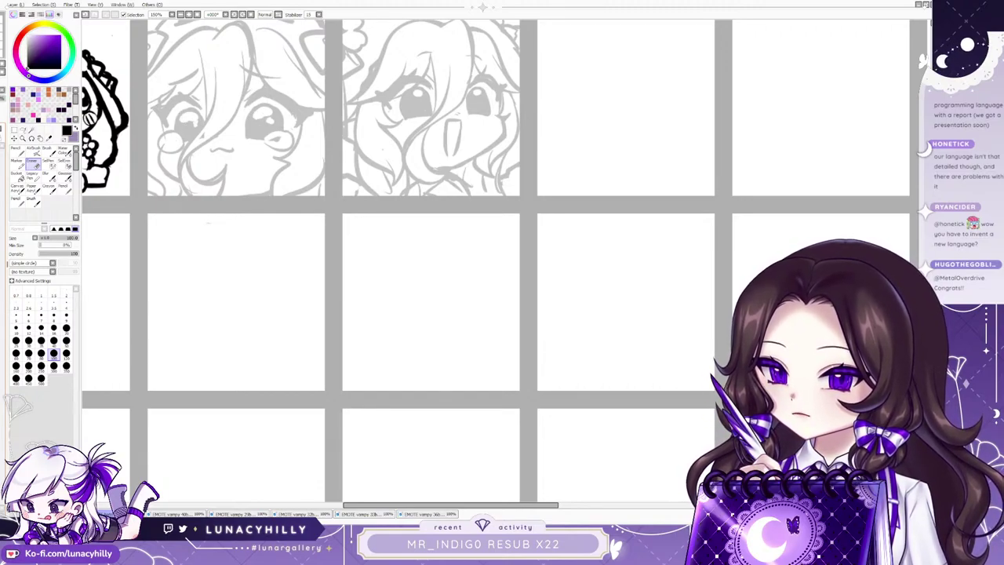
Show the rough arched-arm sketch on the open-mouthed character again briefly and hide it.
key("ctrl+t")
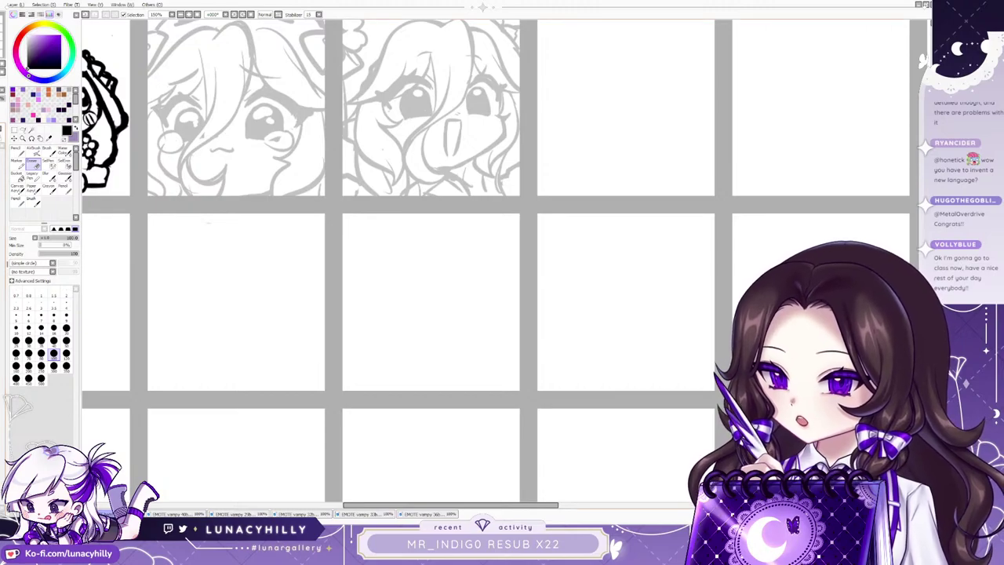
left_click_drag(392, 195, 505, 243)
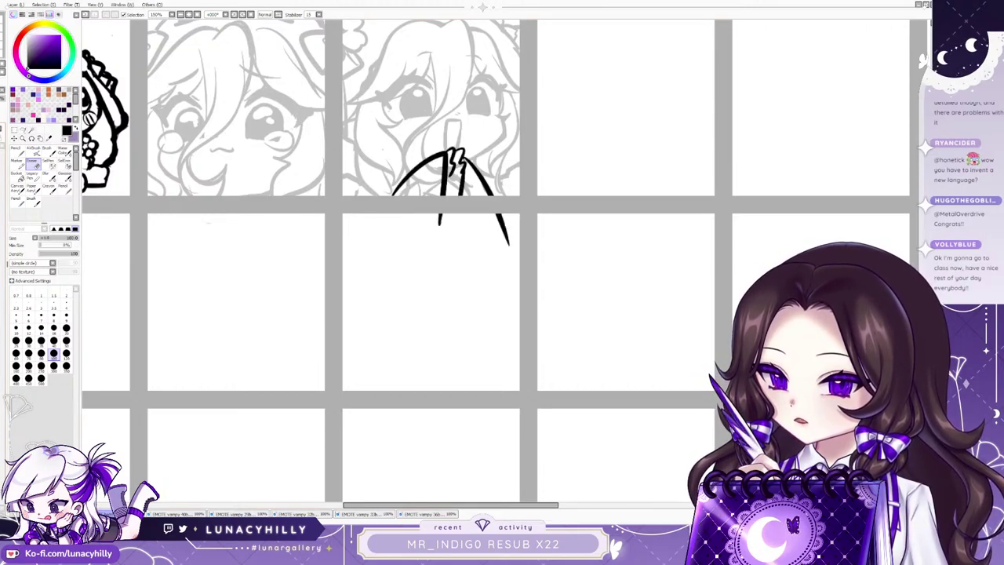
key("ctrl+z")
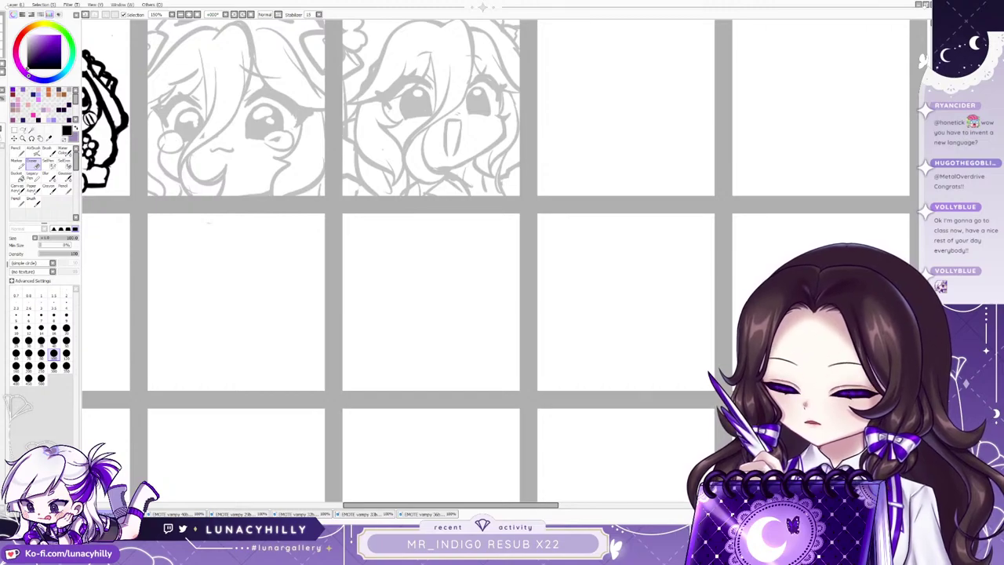
Try sketching clasped hands with long arm lines below the open-mouthed character's mouth, and clear the attempt.
key("ctrl+z")
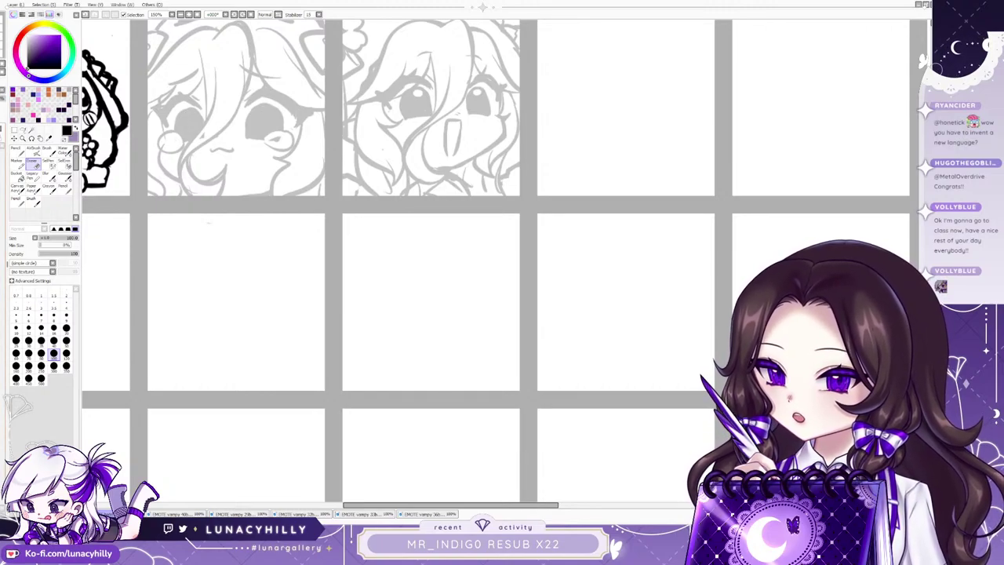
key("n")
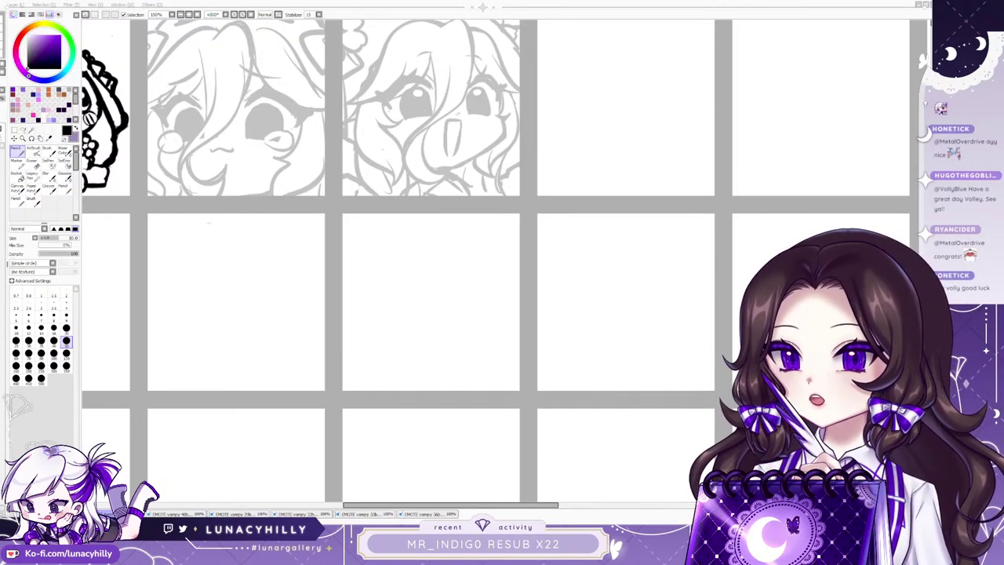
mouse_move(449, 167)
left_mouse_down()
mouse_move(474, 155)
mouse_move(451, 174)
mouse_move(465, 182)
mouse_move(433, 149)
mouse_move(410, 188)
mouse_move(493, 247)
mouse_move(454, 152)
mouse_move(476, 148)
mouse_move(494, 248)
left_mouse_up()
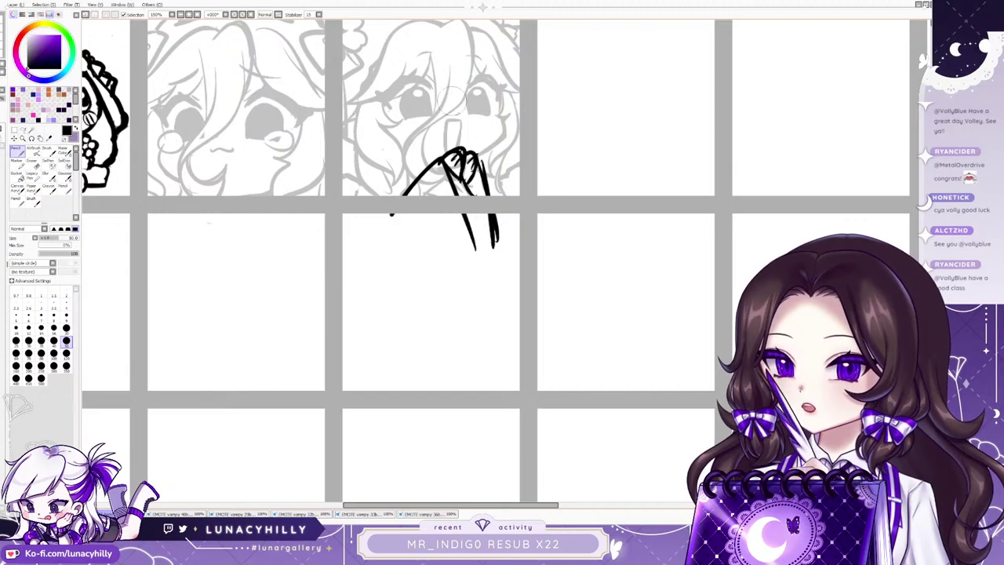
key("Delete")
mouse_move(436, 175)
left_mouse_down()
mouse_move(466, 187)
mouse_move(466, 248)
mouse_move(394, 220)
left_mouse_up()
key("Delete")
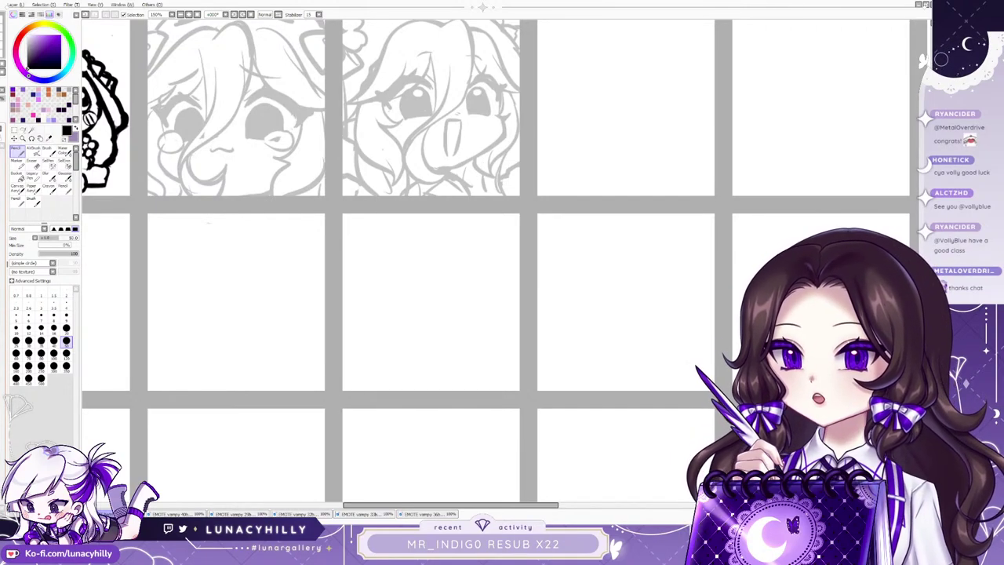
Sketch a smaller pair of clasped hands below the mouth, adding the fingers and forearm lines partly in a mirrored view.
mouse_move(625, 248)
left_mouse_down()
mouse_move(459, 178)
mouse_move(470, 176)
left_mouse_up()
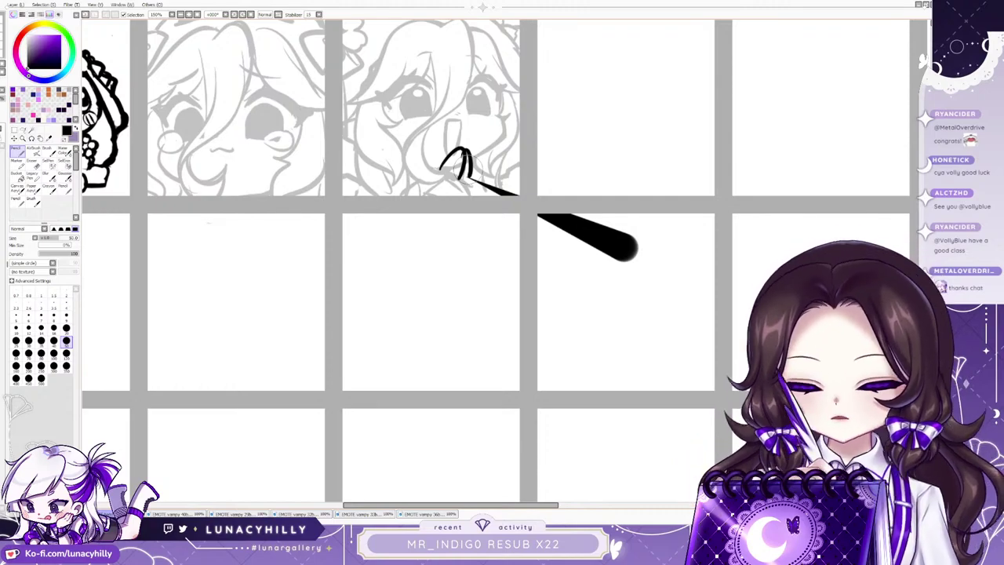
key("h")
left_click_drag(561, 153, 571, 269)
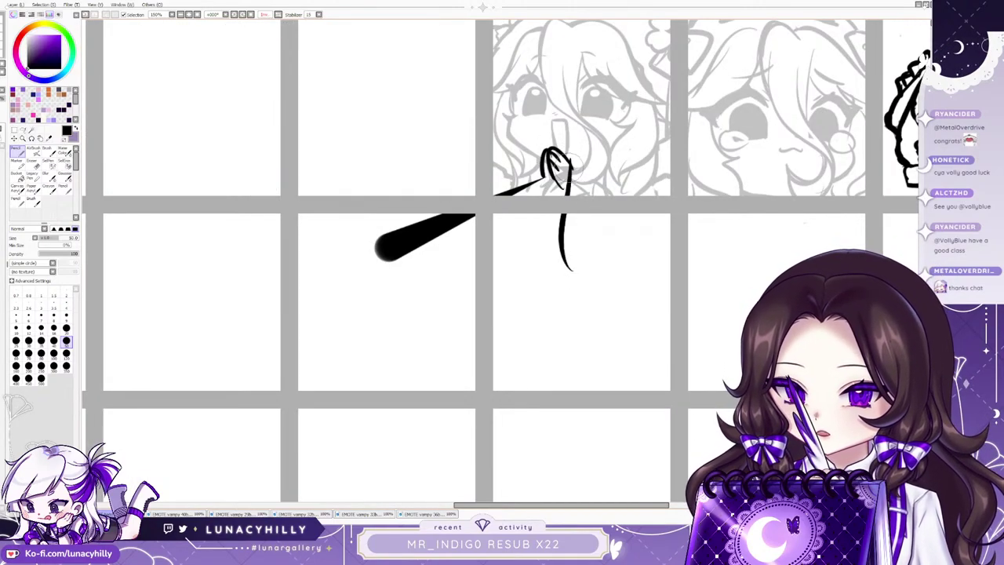
left_click_drag(558, 155, 653, 237)
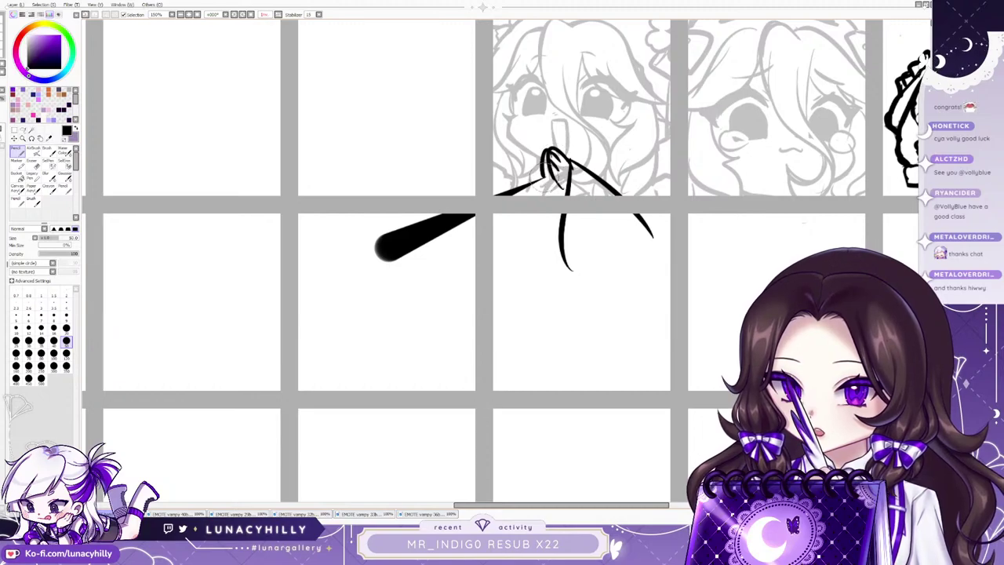
left_click_drag(543, 179, 547, 230)
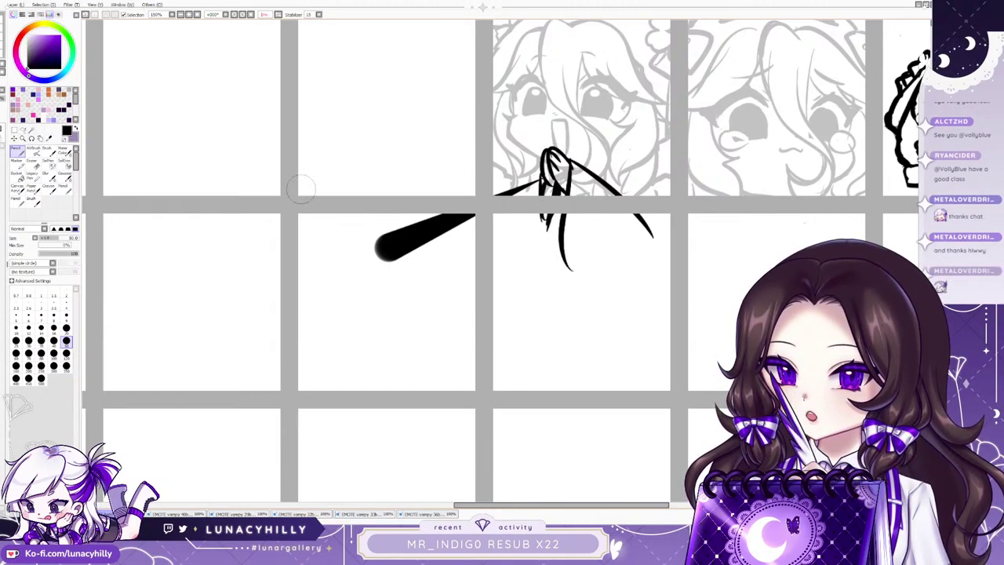
Erase the thick stray black stroke beside the clasped hands and restore the unmirrored view.
key("e")
mouse_move(369, 199)
left_mouse_down()
mouse_move(381, 262)
mouse_move(406, 272)
mouse_move(412, 227)
mouse_move(435, 220)
mouse_move(478, 234)
mouse_move(534, 169)
mouse_move(466, 208)
mouse_move(496, 209)
left_mouse_up()
left_click(17, 151)
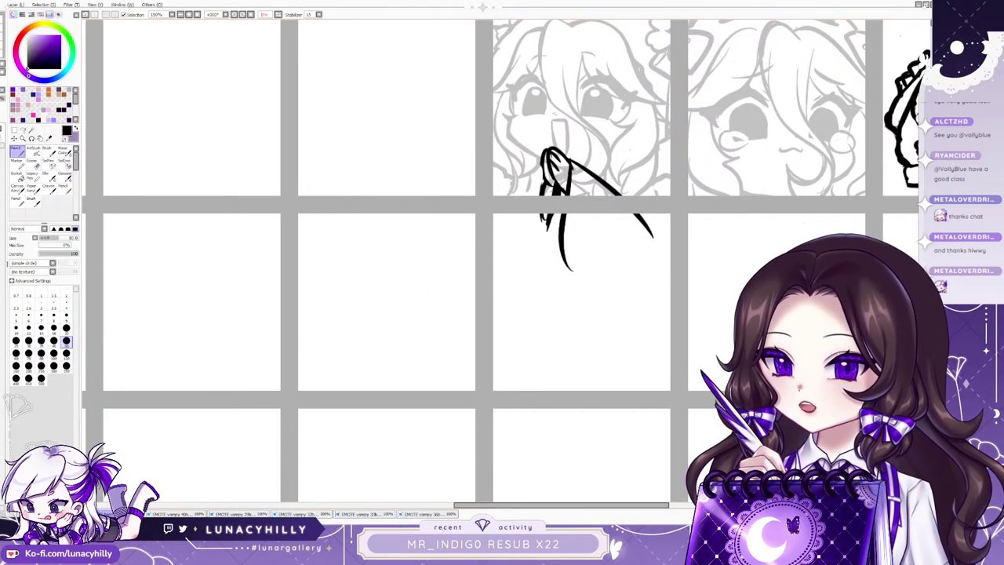
key("h")
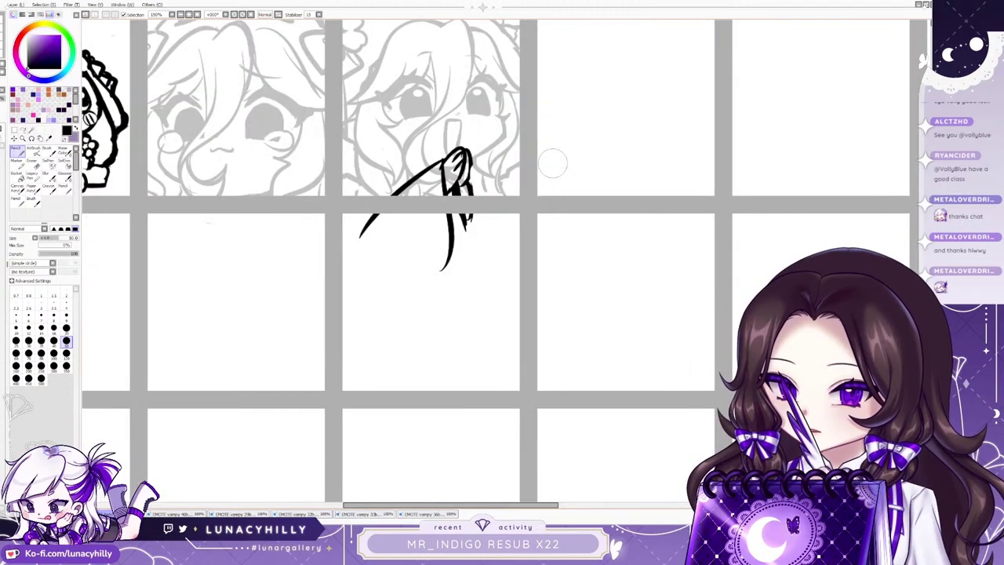
scroll(552, 166, "down", 3)
scroll(538, 173, "up", 3)
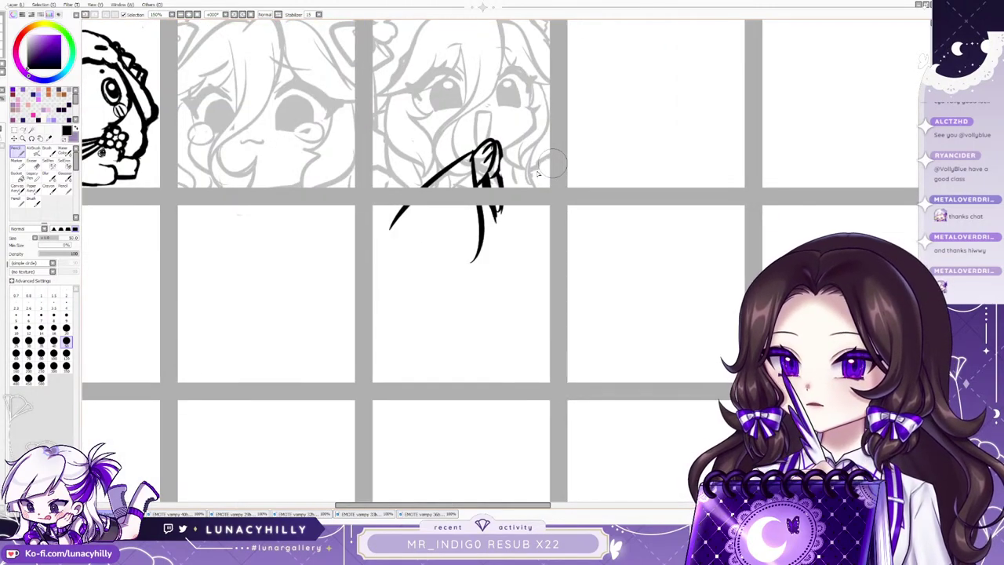
Rotate the clasped-hands sketch slightly counterclockwise, and erase the arm lines that extend below the emote's square.
key("ctrl+t")
key("Return")
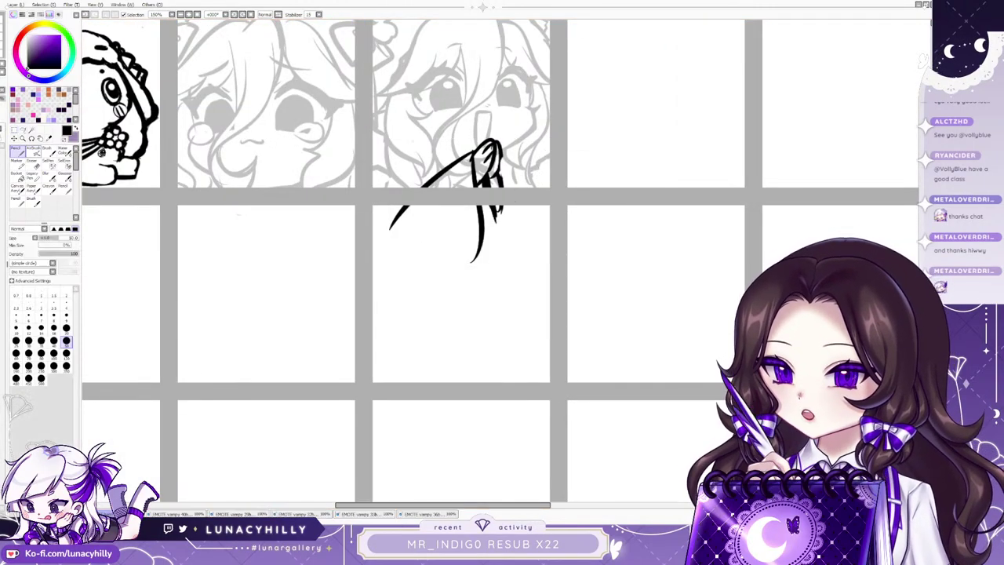
key("ctrl+t")
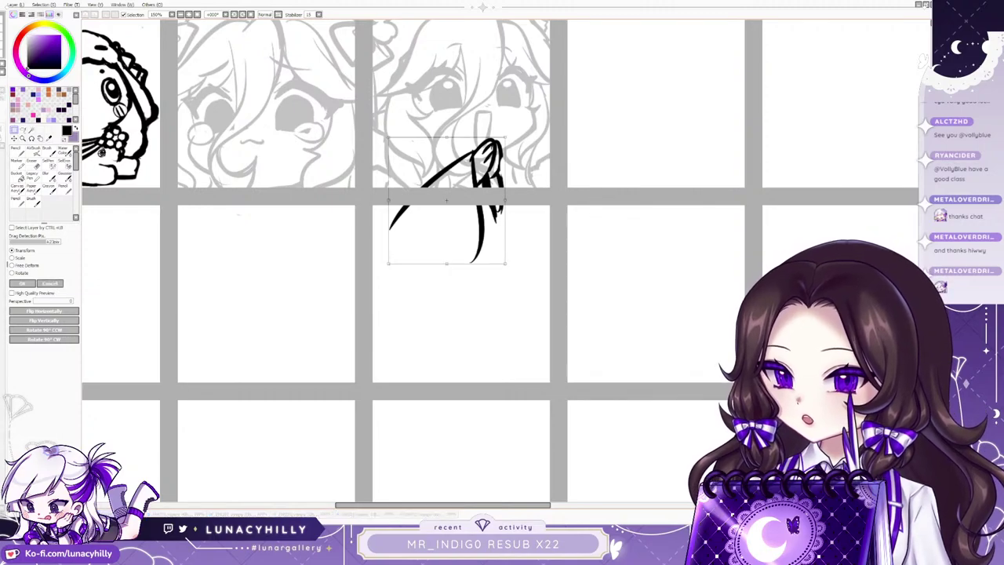
left_click_drag(530, 235, 531, 229)
left_click_drag(470, 219, 479, 223)
left_click_drag(541, 235, 543, 231)
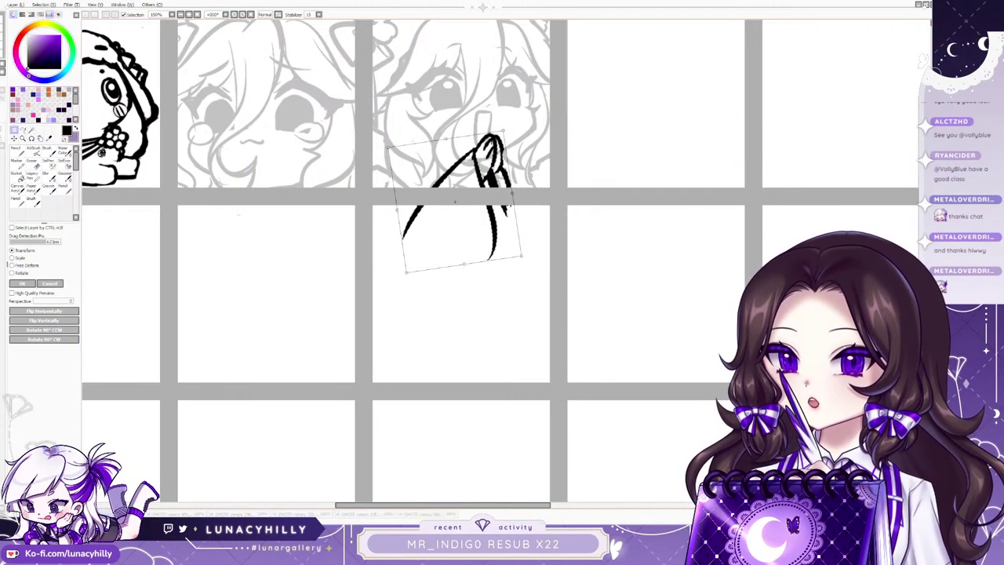
key("Return")
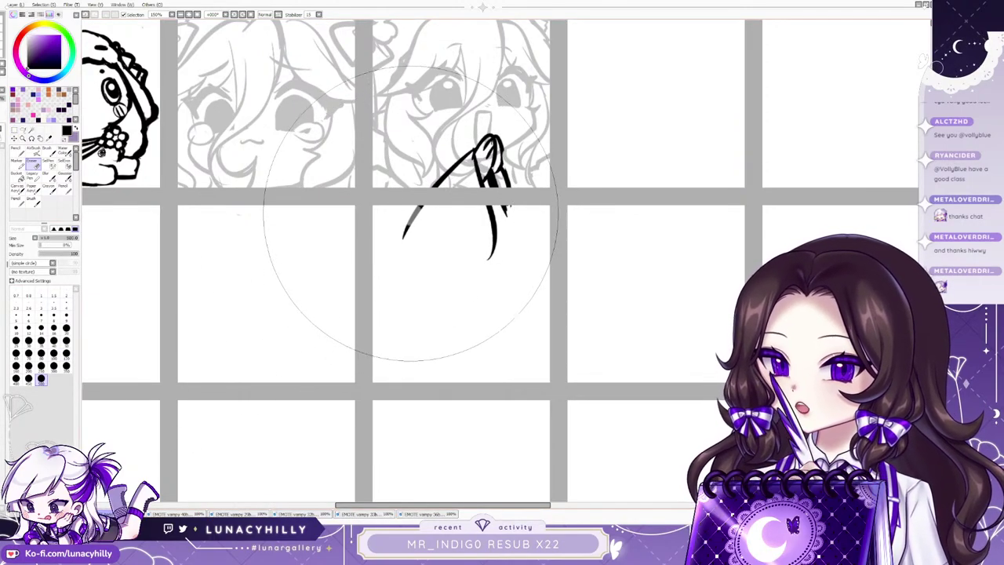
mouse_move(408, 216)
left_mouse_down()
mouse_move(493, 261)
mouse_move(499, 228)
left_mouse_up()
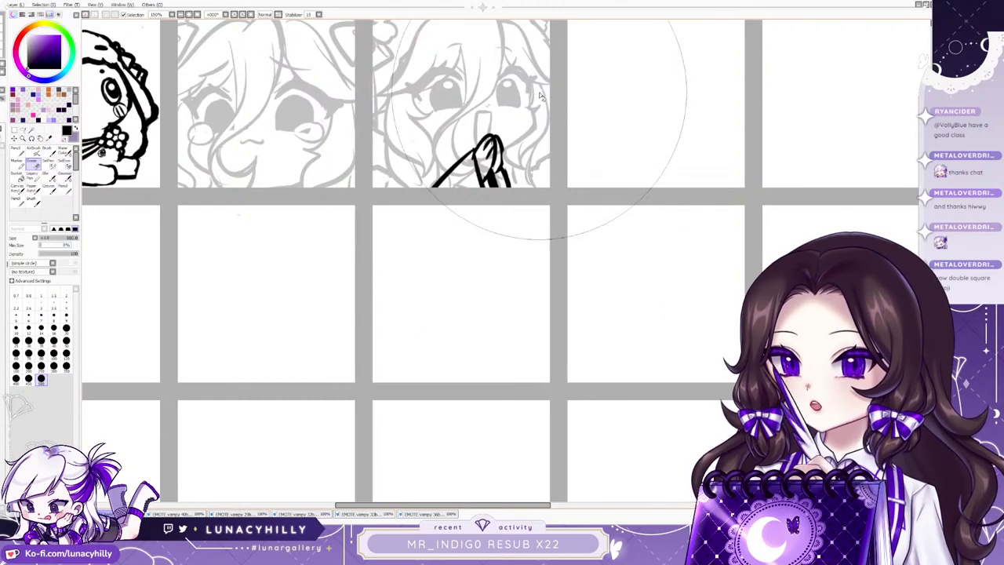
Darken the front hand's outline and forearm line with the Pencil, and redraw its inner finger lines.
scroll(442, 231, "up", 2)
scroll(487, 140, "down", 2)
scroll(501, 90, "up", 1)
scroll(501, 92, "up", 1)
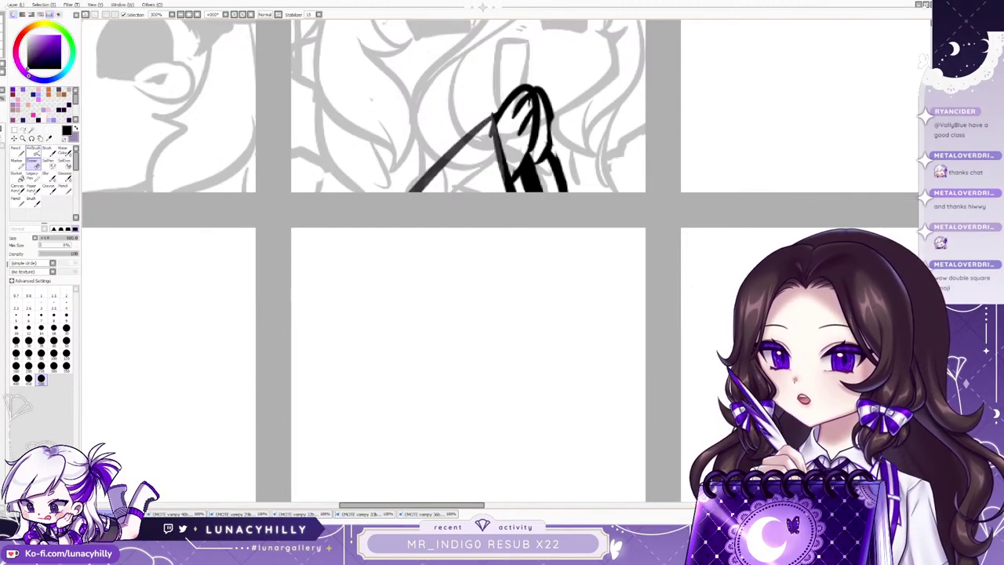
key("n")
left_click_drag(494, 117, 511, 196)
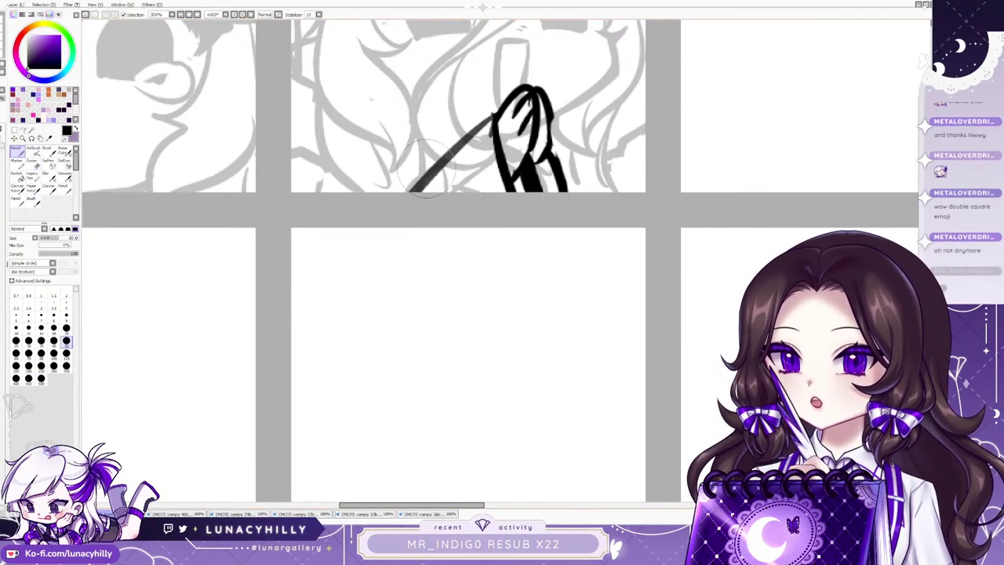
mouse_move(412, 187)
left_mouse_down()
mouse_move(542, 90)
mouse_move(518, 98)
mouse_move(521, 142)
mouse_move(528, 105)
left_mouse_up()
key("e")
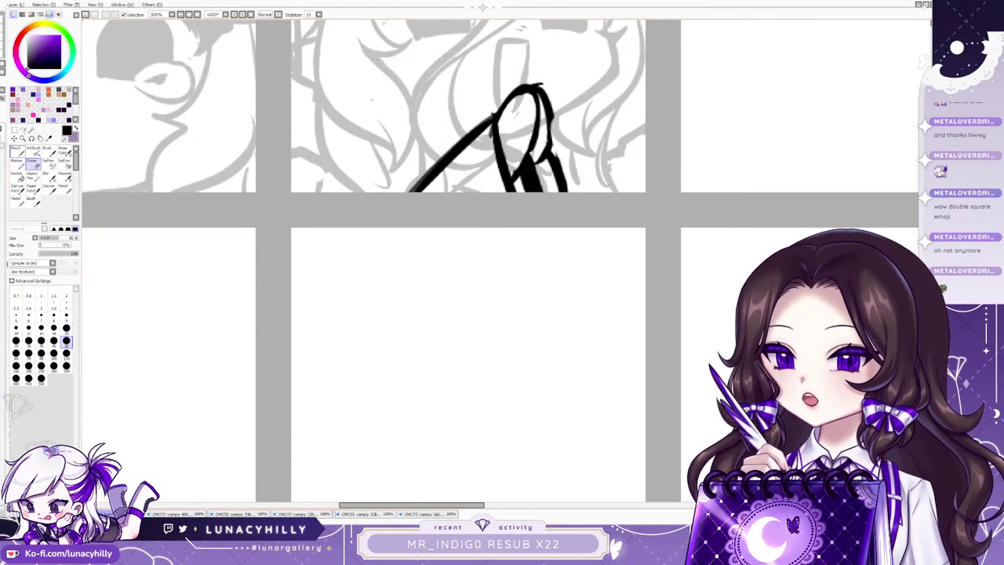
key("n")
mouse_move(501, 118)
left_mouse_down()
mouse_move(532, 102)
mouse_move(518, 106)
mouse_move(535, 110)
mouse_move(525, 127)
mouse_move(552, 117)
mouse_move(536, 98)
mouse_move(546, 95)
mouse_move(556, 128)
mouse_move(536, 172)
mouse_move(544, 145)
mouse_move(534, 143)
mouse_move(562, 189)
left_mouse_up()
scroll(548, 195, "down", 3)
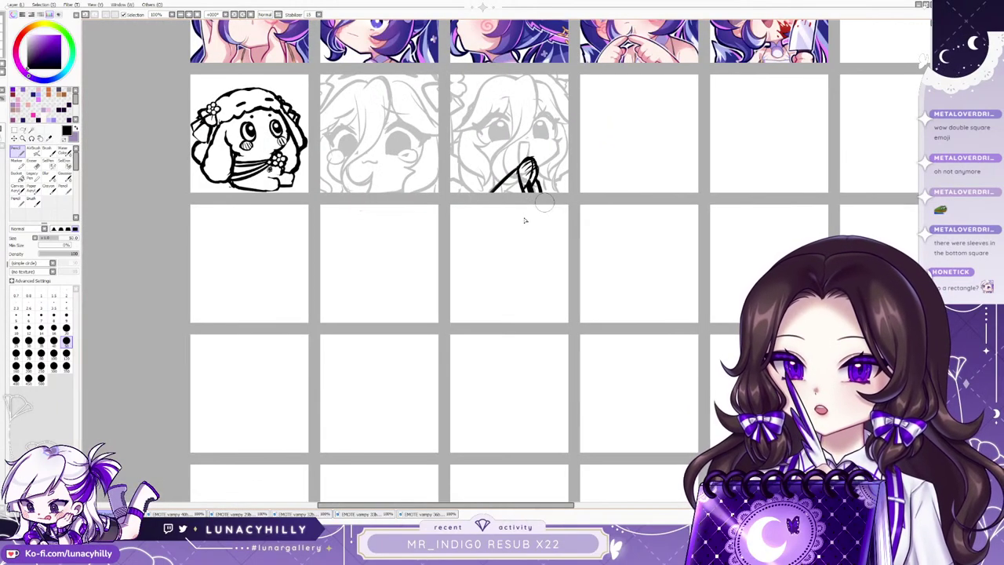
Rework the outer forearm line of the clasped hands and erase the excess ink around it and below the square.
scroll(545, 203, "up", 3)
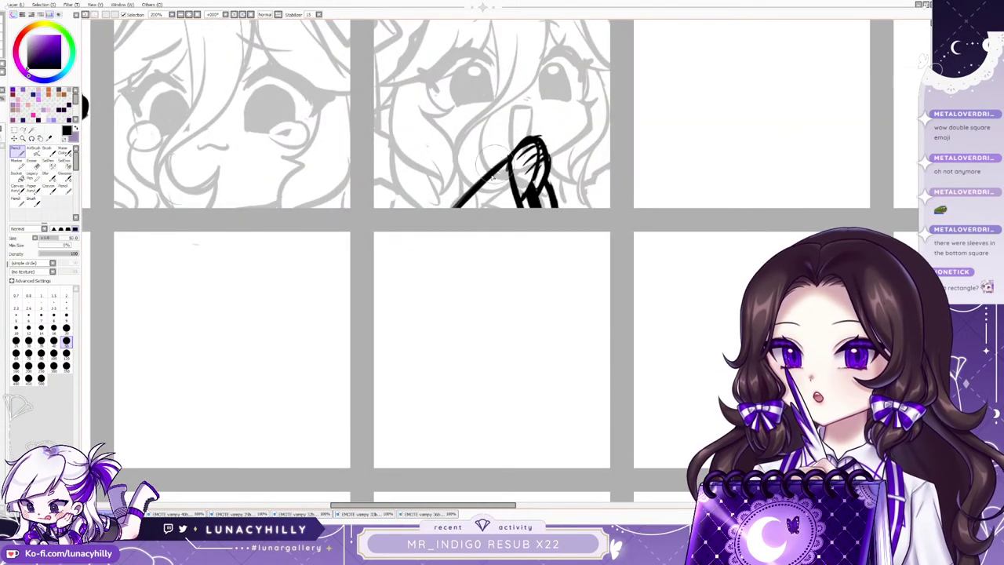
left_click_drag(448, 240, 450, 232)
left_click(32, 164)
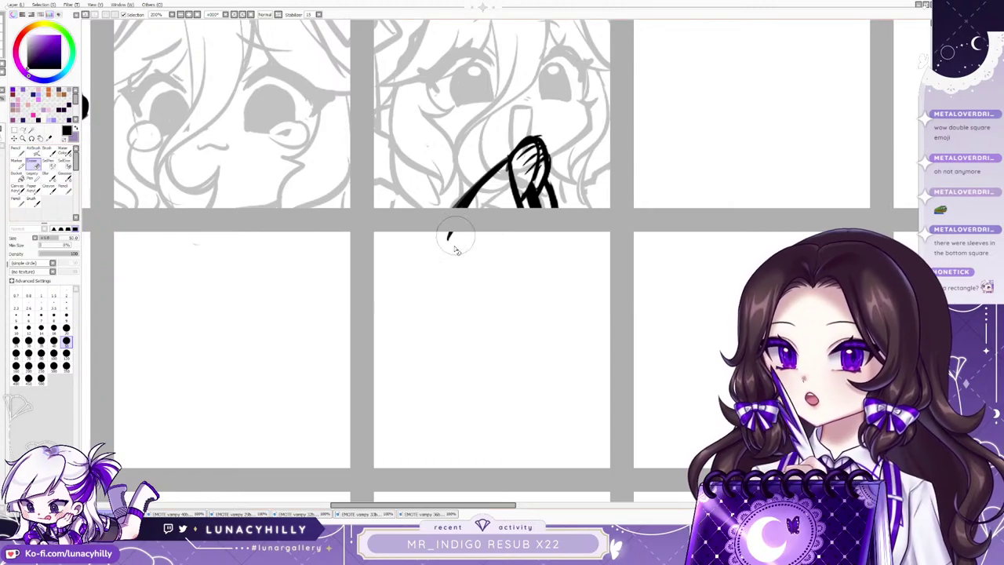
mouse_move(453, 237)
left_mouse_down()
mouse_move(473, 182)
mouse_move(445, 213)
mouse_move(491, 185)
left_mouse_up()
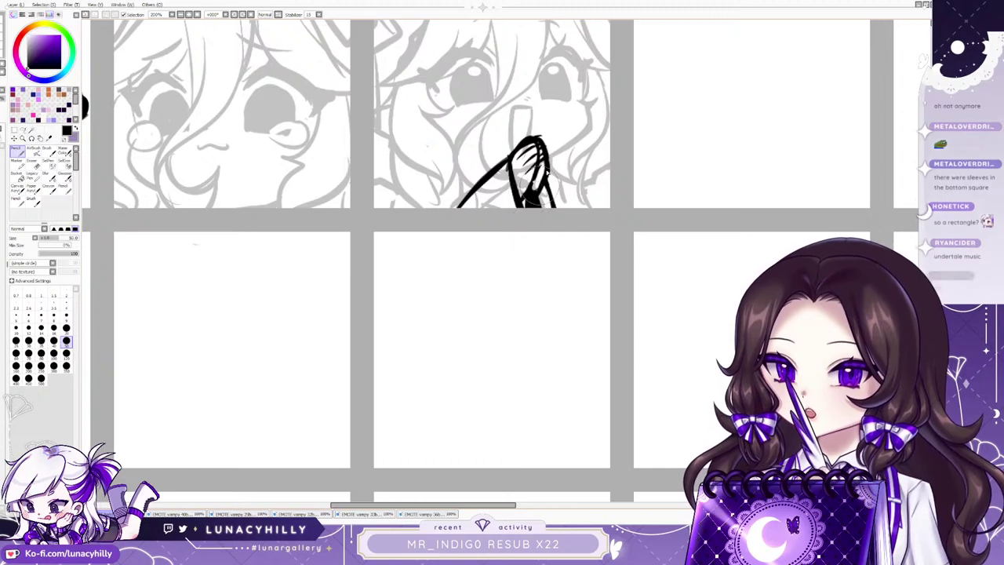
Redraw the back hand's wrist and arm lines, and clean up the edge of the front hand with the Eraser.
key("e")
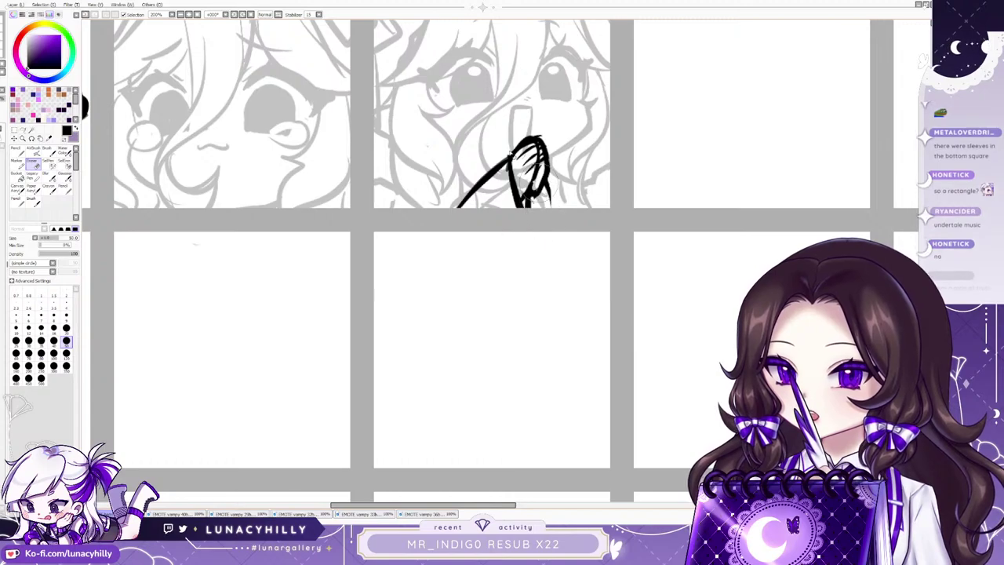
key("n")
left_click_drag(547, 183, 545, 234)
left_click_drag(537, 190, 537, 210)
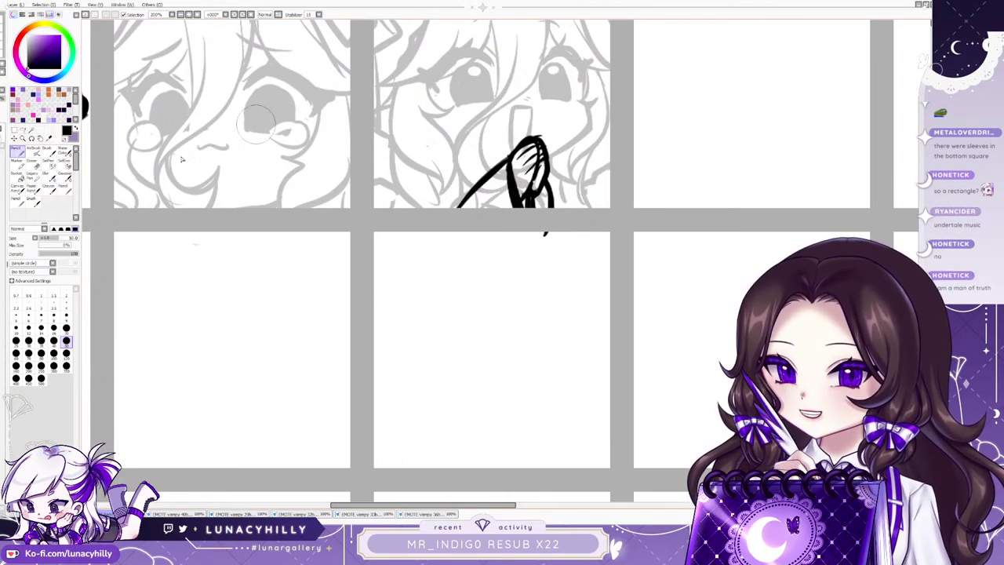
key("e")
mouse_move(503, 175)
left_mouse_down()
mouse_move(504, 193)
mouse_move(515, 194)
left_mouse_up()
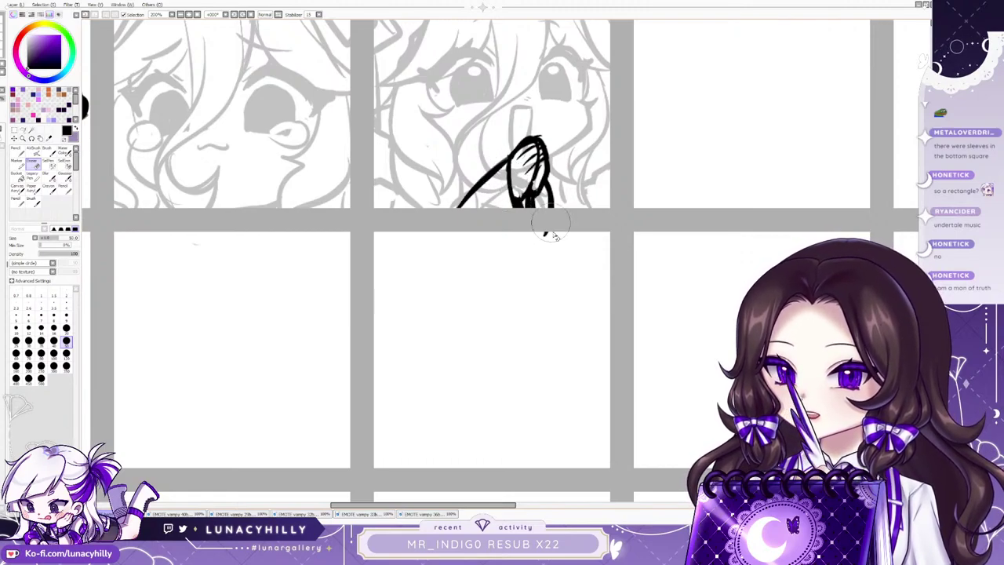
Redraw the outer forearm line from the wrist past the square's lower edge, and erase the overflow with a larger Eraser.
scroll(588, 224, "down", 3)
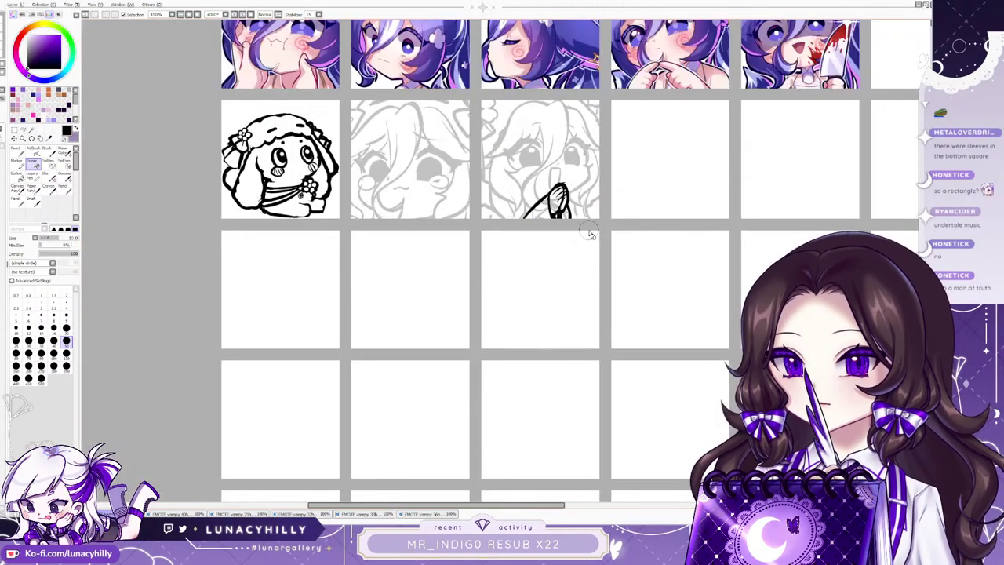
scroll(584, 224, "up", 2)
scroll(581, 224, "down", 2)
scroll(576, 224, "up", 2)
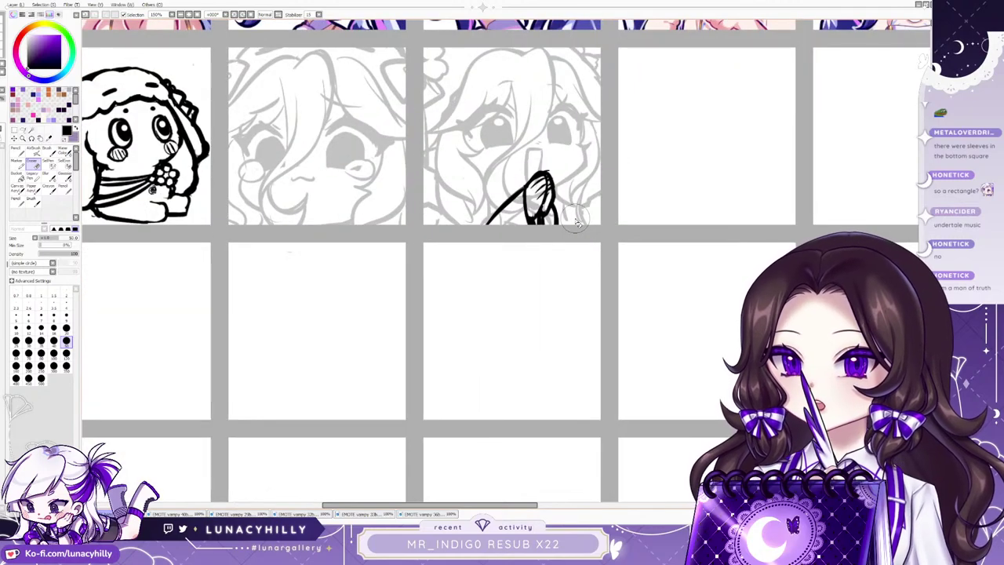
left_click(18, 152)
mouse_move(527, 190)
left_mouse_down()
mouse_move(470, 250)
mouse_move(477, 265)
left_mouse_up()
left_click(33, 167)
left_click(66, 366)
left_click(66, 353)
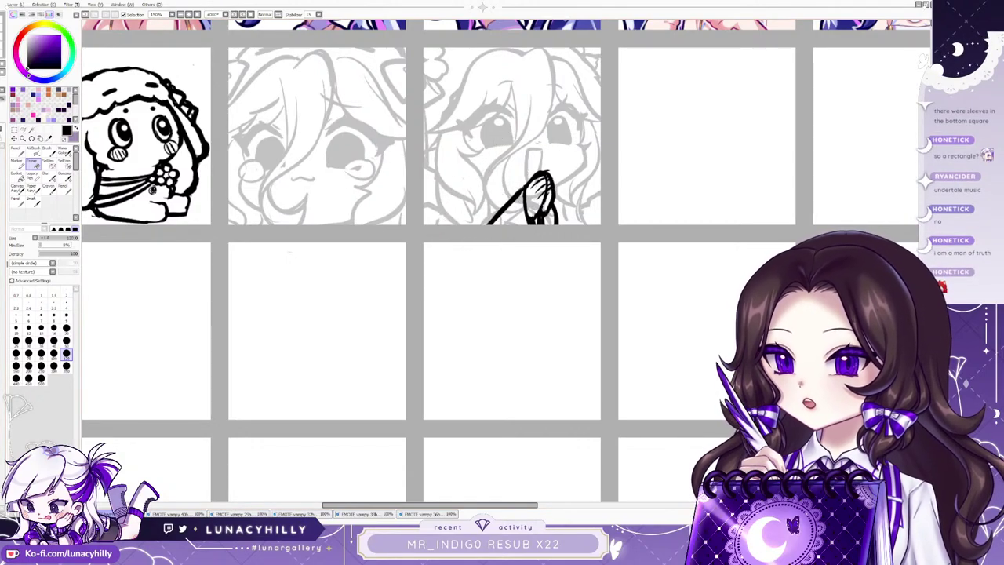
Compare the new clasped-hands sketch with the earlier arched-arm sketch by switching their layer visibility.
left_click(2, 94)
left_click(2, 102)
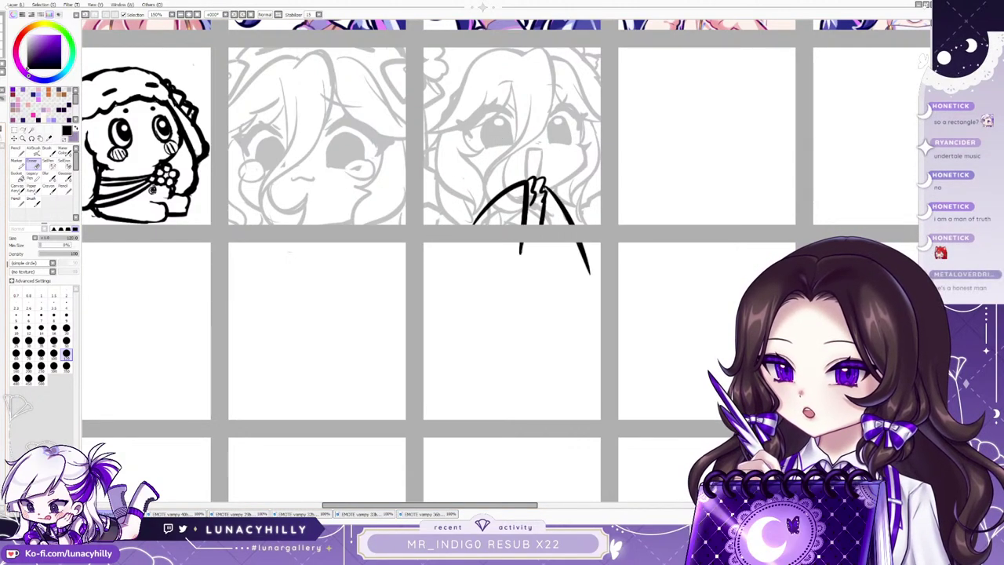
left_click(3, 102)
left_click(2, 94)
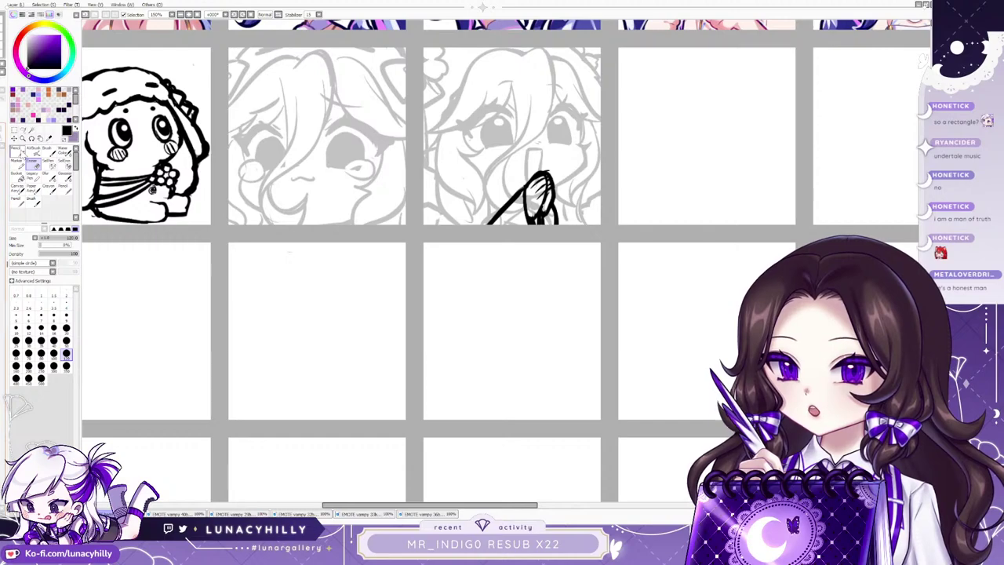
left_click(182, 17)
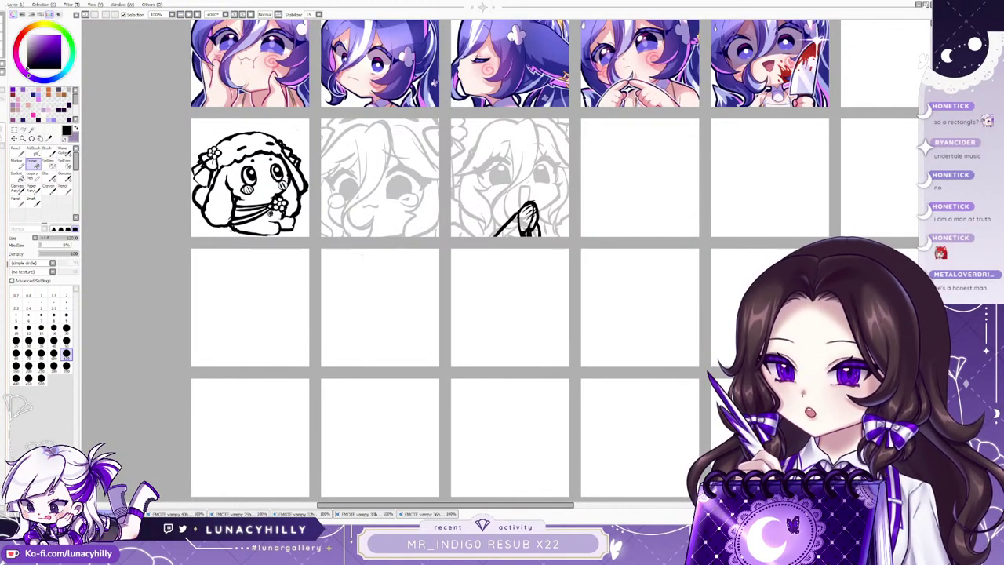
Hide the clasped-hands sketch, show the corner-arms sketch on the open-mouthed character, and ready the Pencil.
left_click(3, 94)
left_click(3, 110)
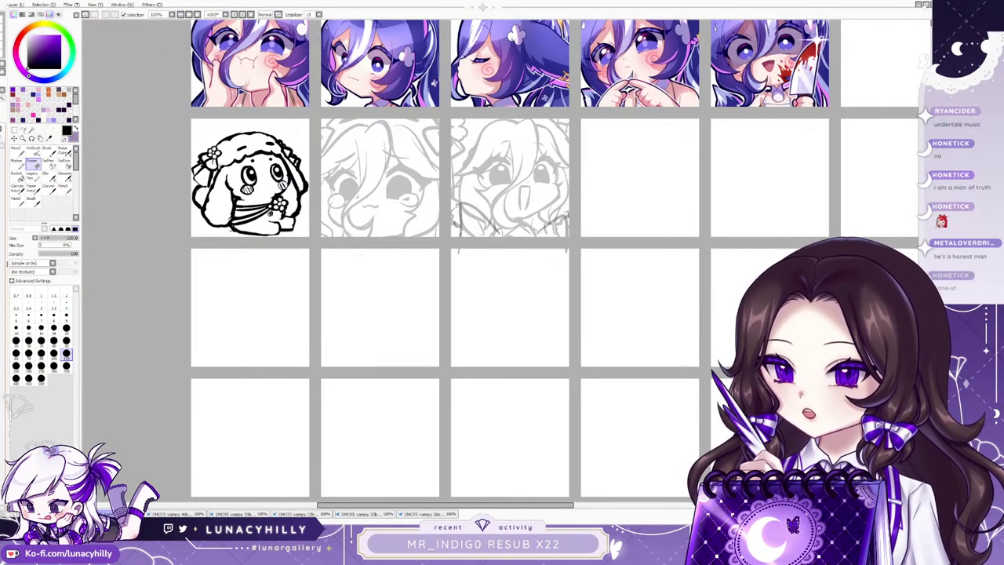
left_click(21, 155)
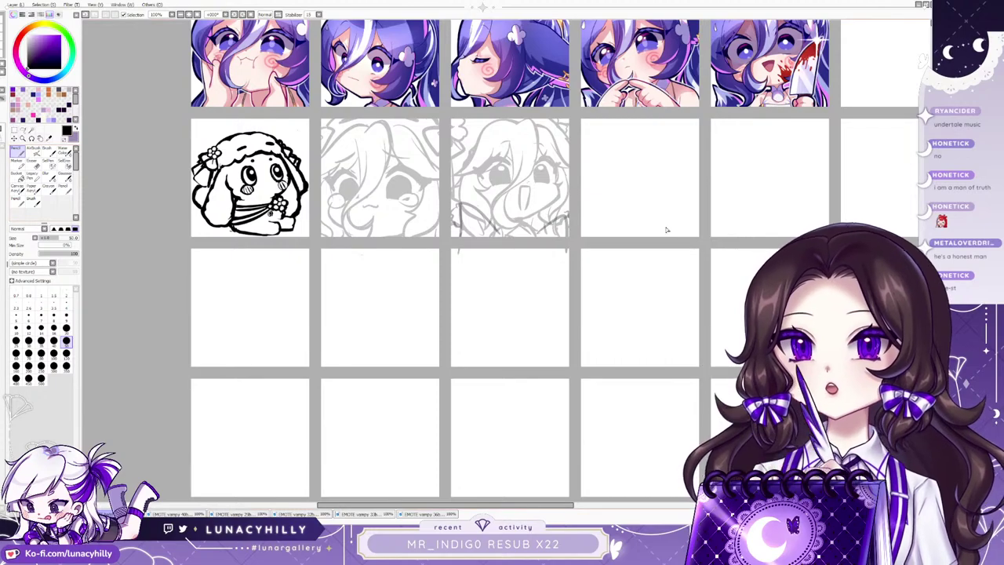
scroll(521, 246, "up", 2)
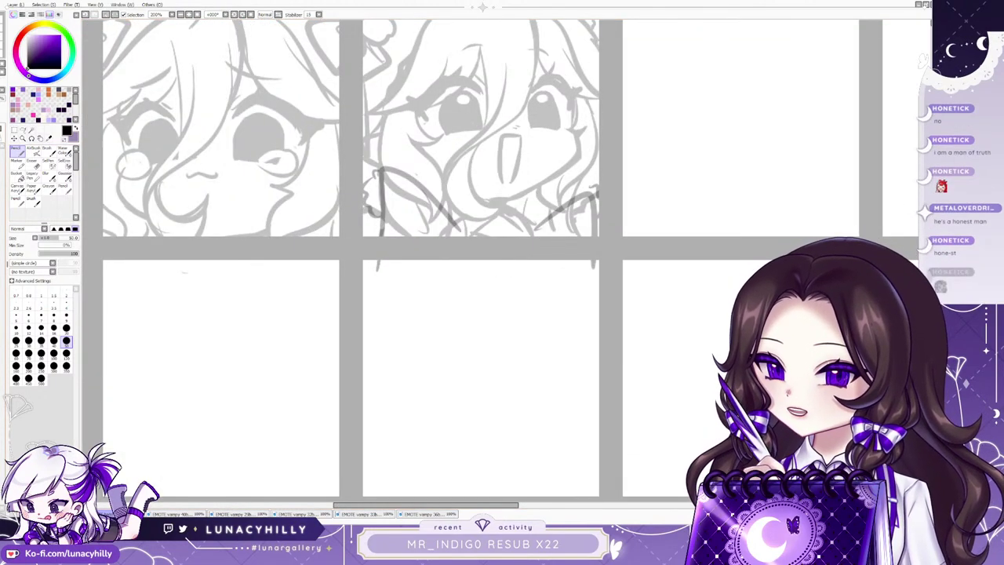
Undo the last change to the corner-arms sketch and go over the scalloped cuff's edge with the Eraser.
key("ctrl+z")
left_click(33, 164)
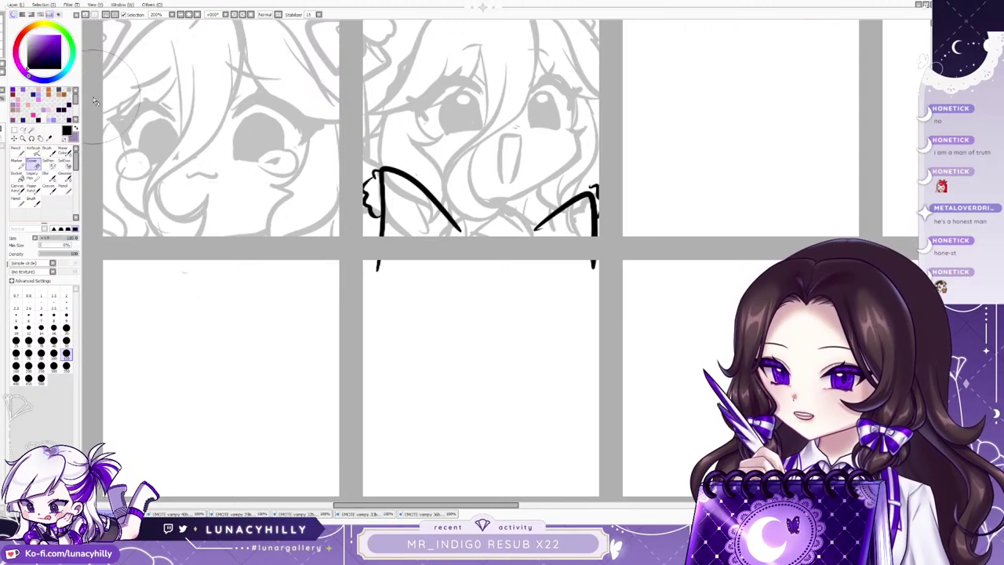
left_click_drag(363, 166, 382, 138)
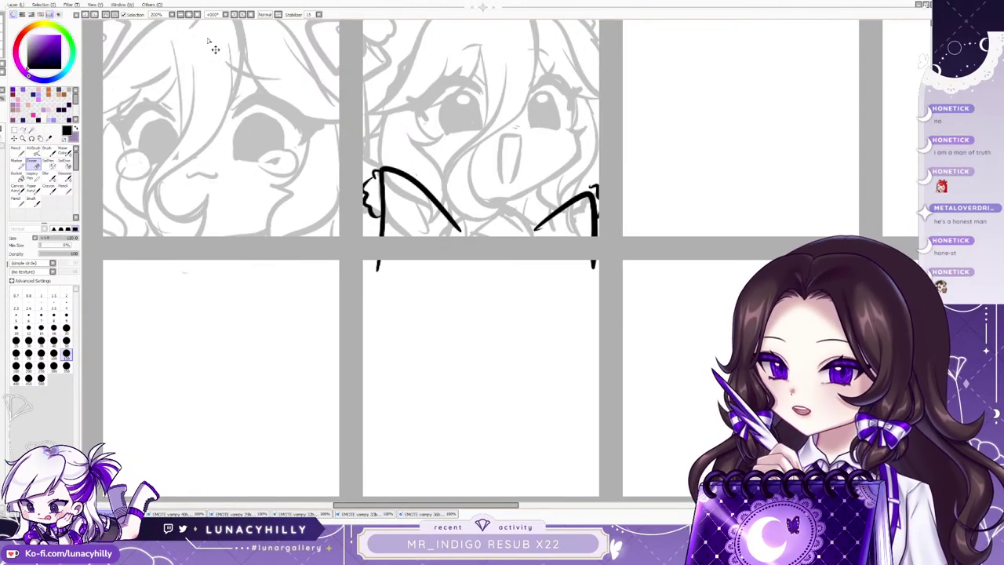
Draw jagged, fluffy Pencil strokes over the scalloped cuff of the left corner arm on the open-mouthed character.
left_click(188, 15)
left_click(243, 14)
left_click(242, 14)
left_click(242, 14)
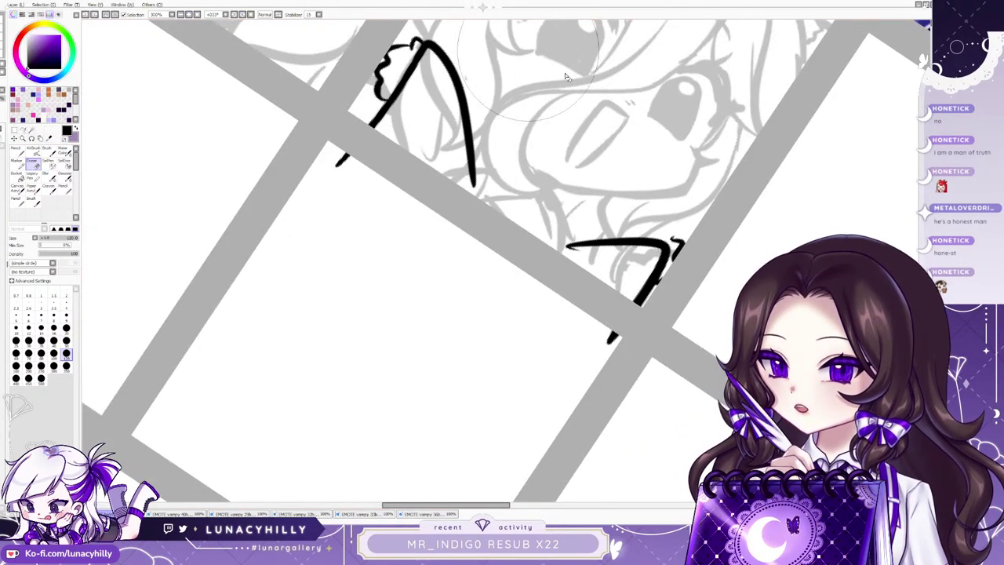
key("h")
left_click(234, 14)
left_click(234, 14)
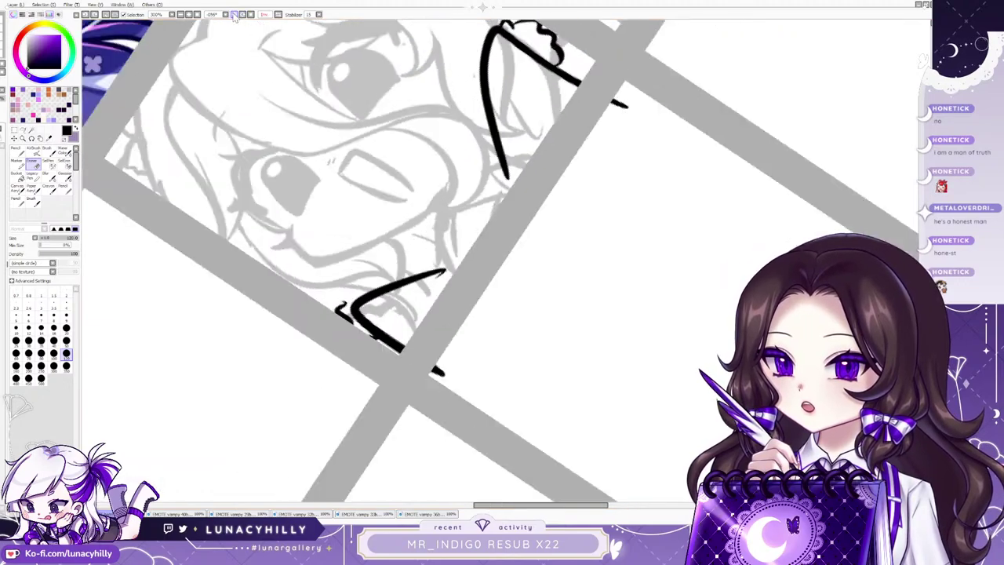
left_click(234, 14)
left_click(234, 14)
left_click(233, 14)
left_click(234, 14)
left_click(18, 153)
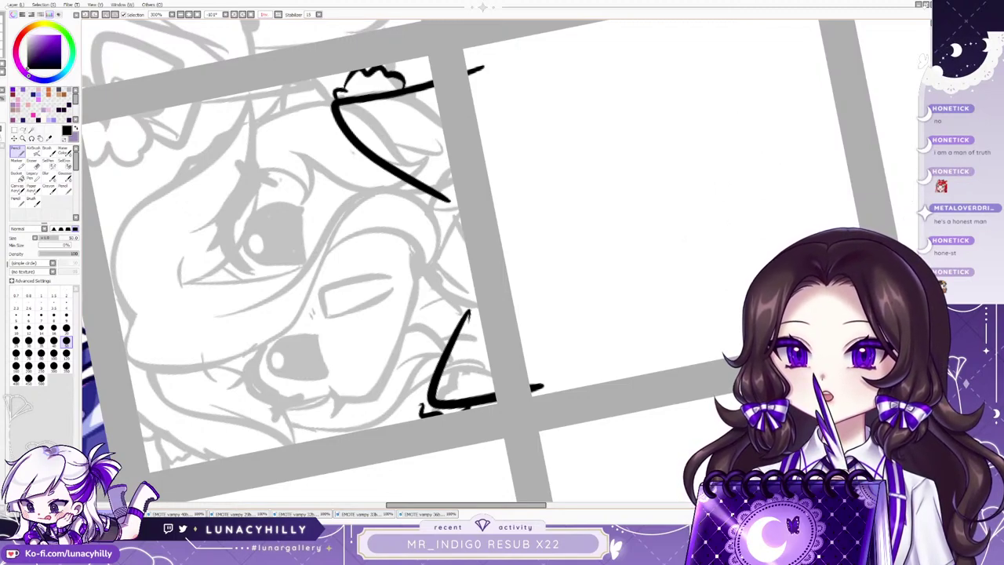
left_click_drag(929, 202, 929, 196)
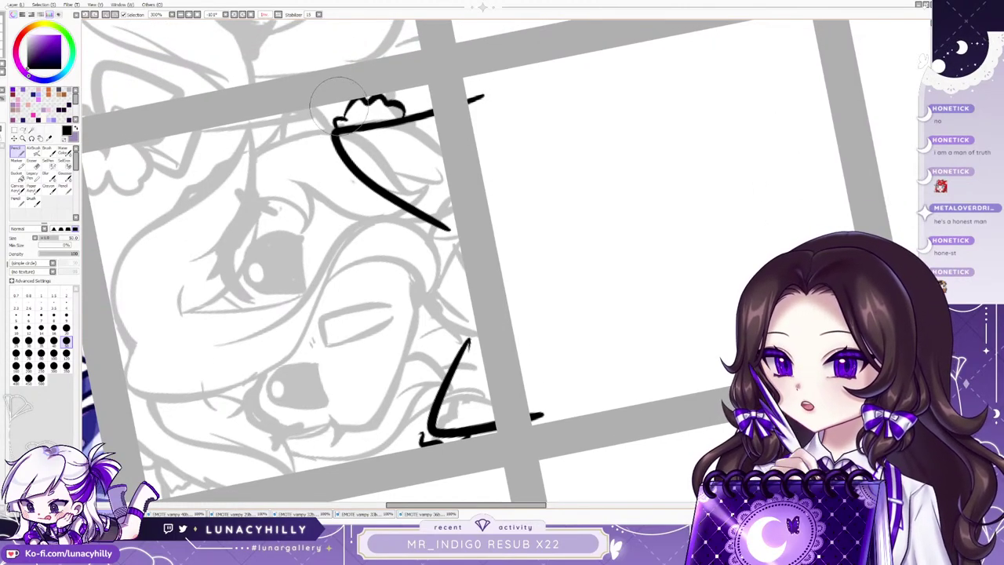
mouse_move(339, 118)
left_mouse_down()
mouse_move(371, 84)
mouse_move(376, 98)
mouse_move(389, 91)
mouse_move(396, 125)
left_mouse_up()
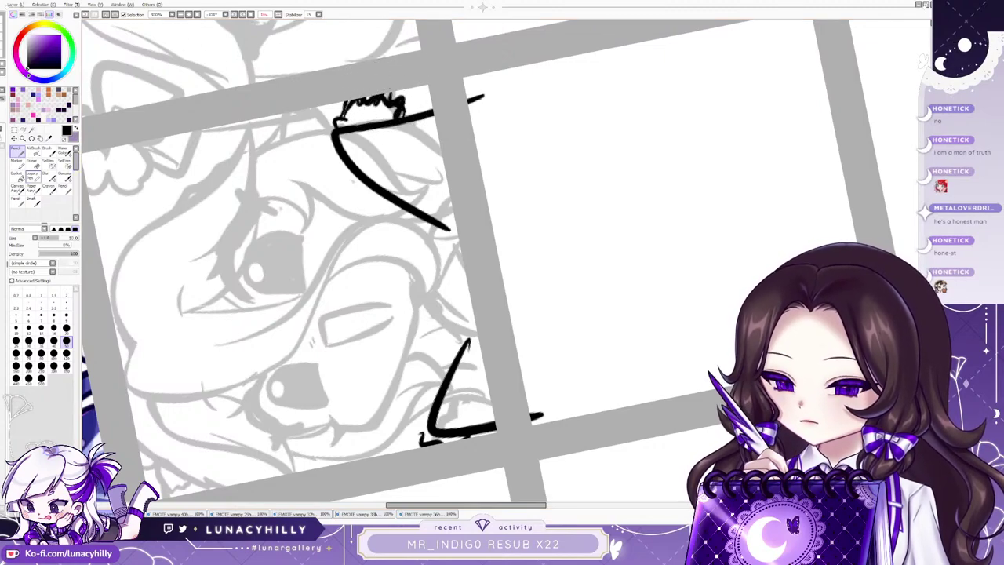
Erase part of the jagged cuff strokes and redraw the fluffy cuff edge with the Pencil.
left_click(32, 165)
mouse_move(361, 97)
left_mouse_down()
mouse_move(398, 105)
mouse_move(402, 121)
left_mouse_up()
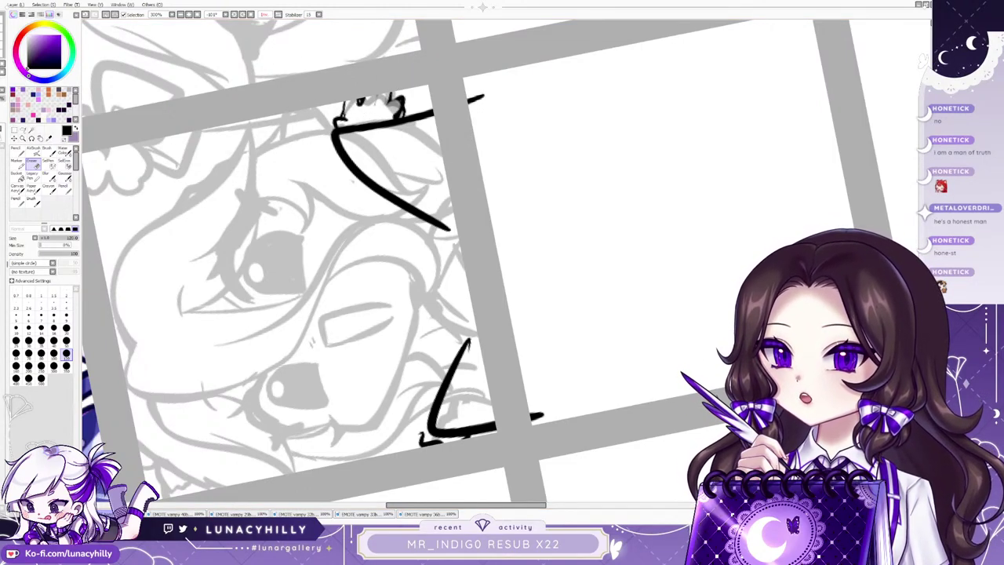
left_click(17, 152)
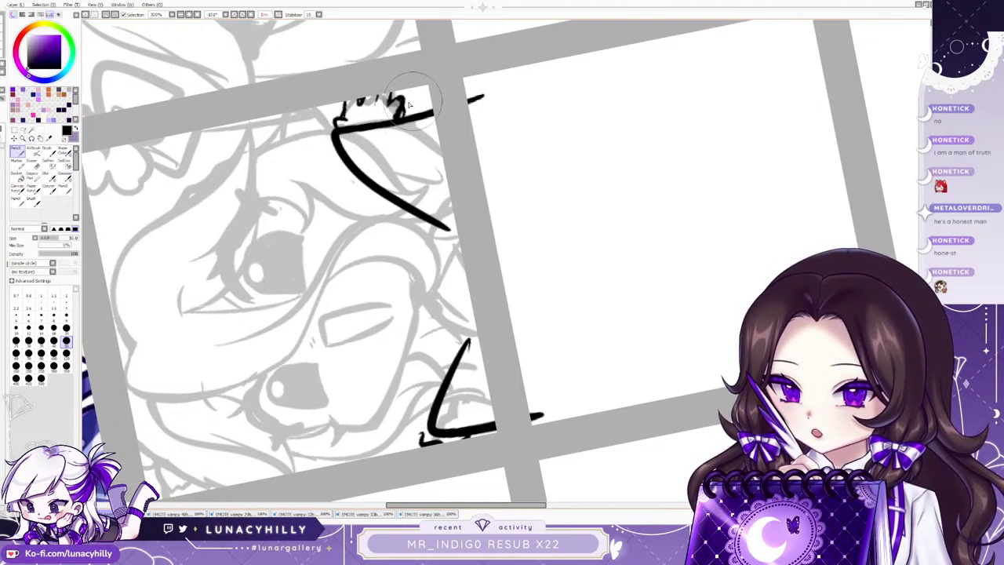
mouse_move(406, 105)
left_mouse_down()
mouse_move(341, 123)
mouse_move(412, 90)
mouse_move(401, 109)
mouse_move(434, 110)
mouse_move(333, 132)
left_mouse_up()
Thin the left arm's sloping inner line with the Eraser and redraw it from the wrist corner with a rounder curve.
left_click(197, 15)
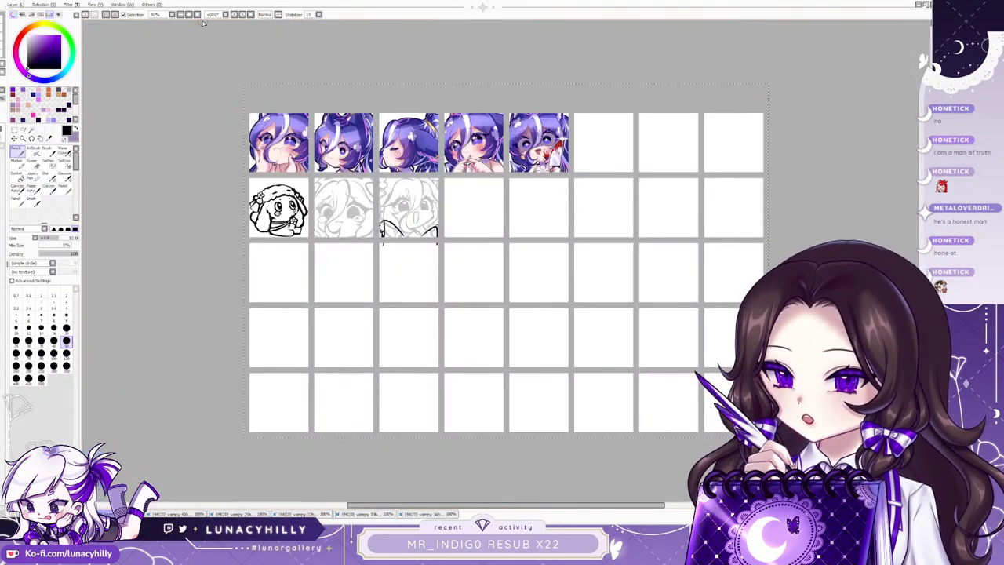
scroll(392, 259, "up", 5)
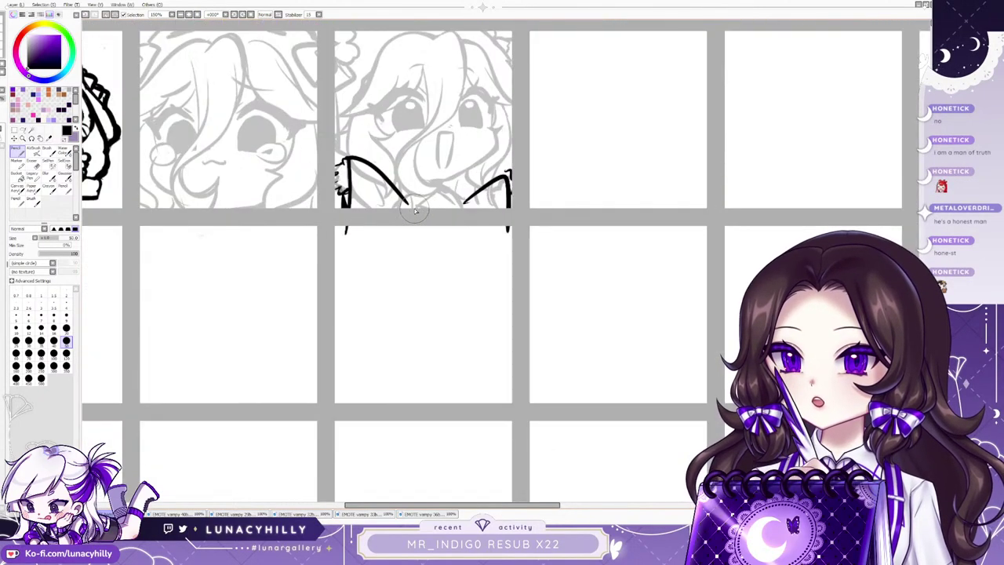
scroll(408, 205, "up", 1)
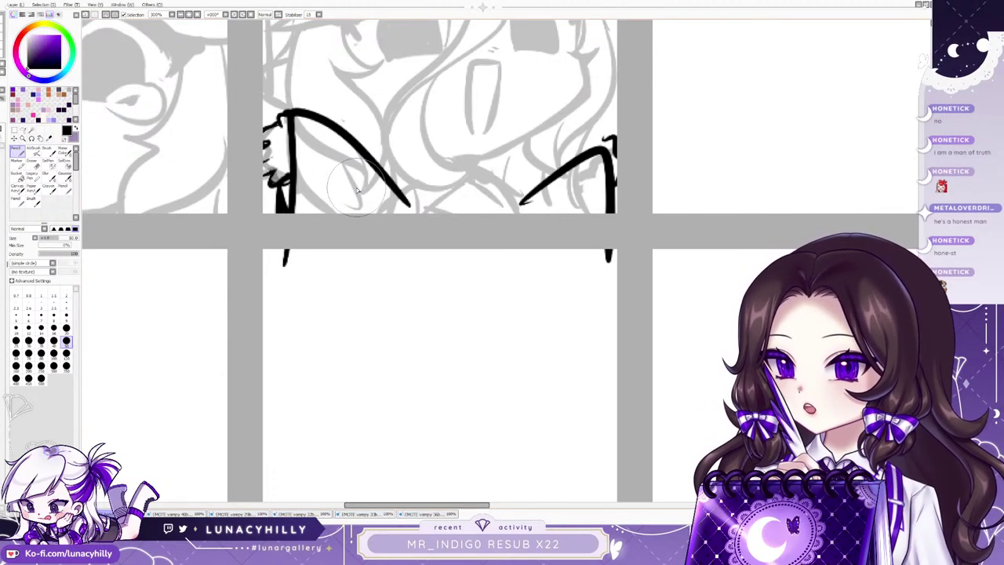
key("e")
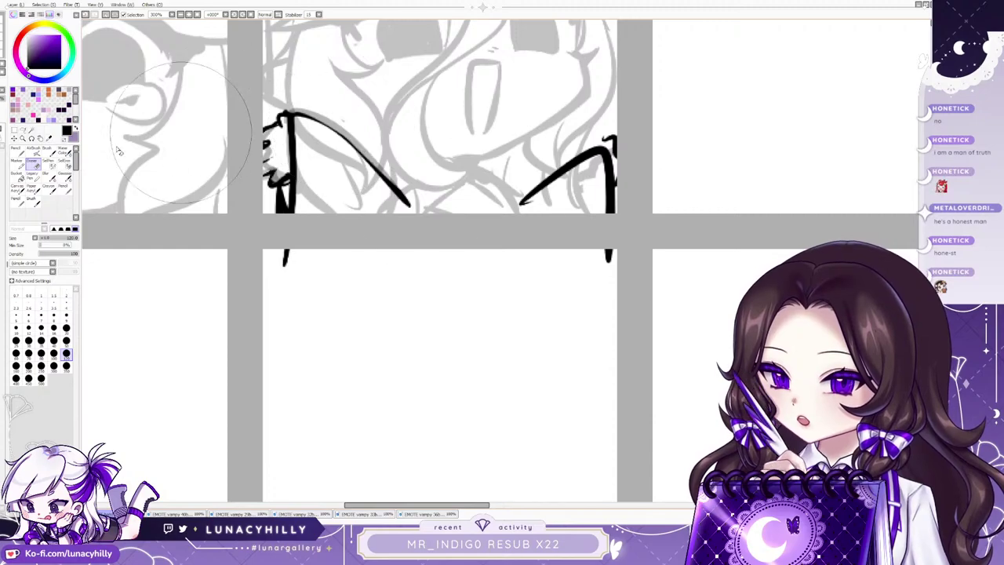
key("n")
left_click_drag(292, 110, 406, 203)
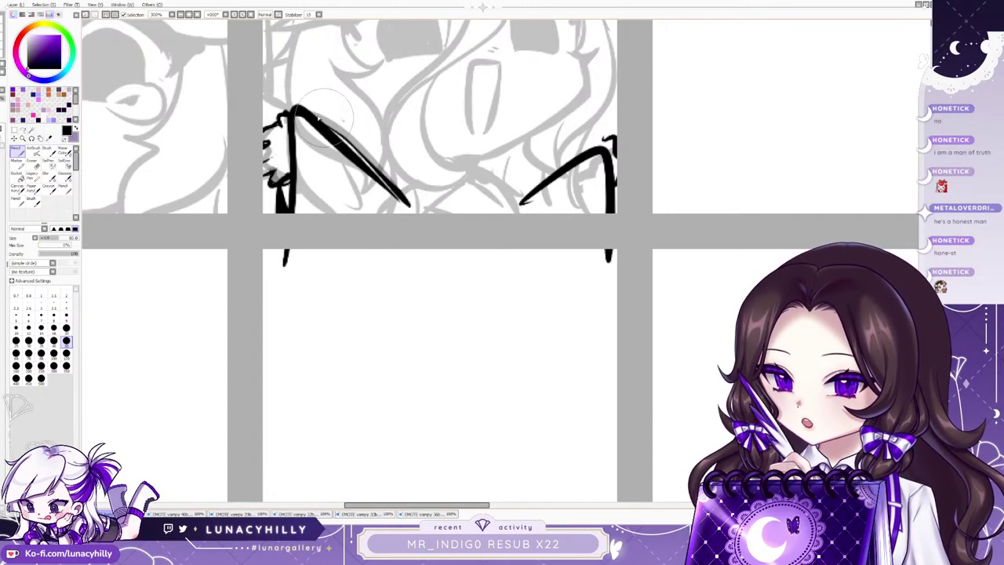
key("ctrl+z")
left_click_drag(292, 110, 406, 202)
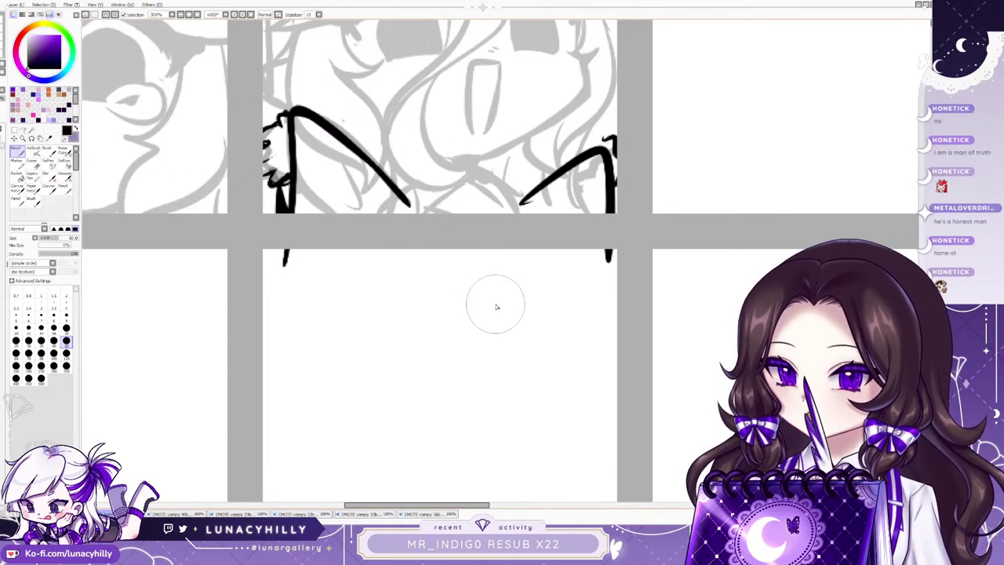
Extend the inner lines of both arms to the square's lower edge with the Pencil.
scroll(473, 345, "down", 1)
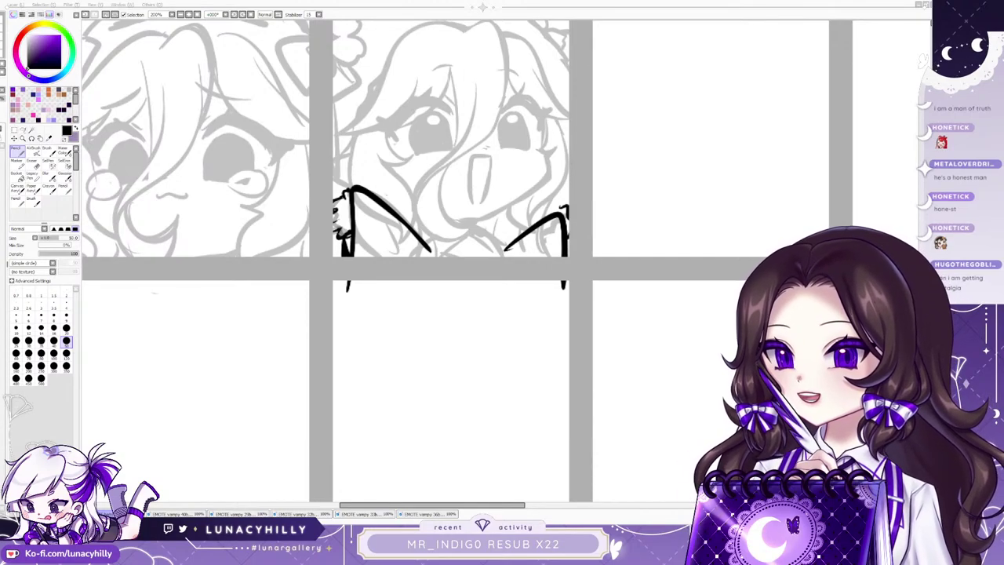
left_click_drag(421, 243, 436, 256)
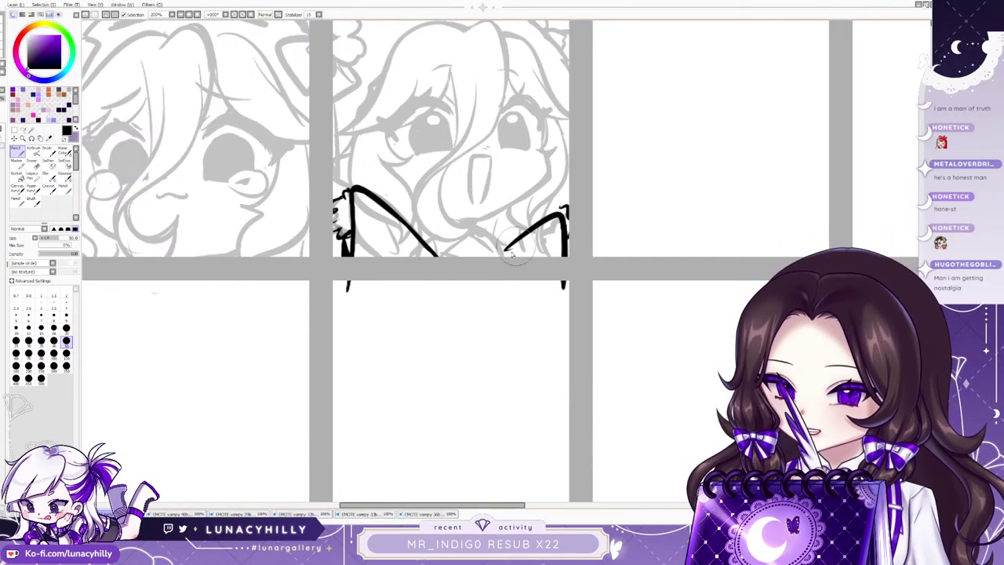
left_click_drag(502, 254, 562, 210)
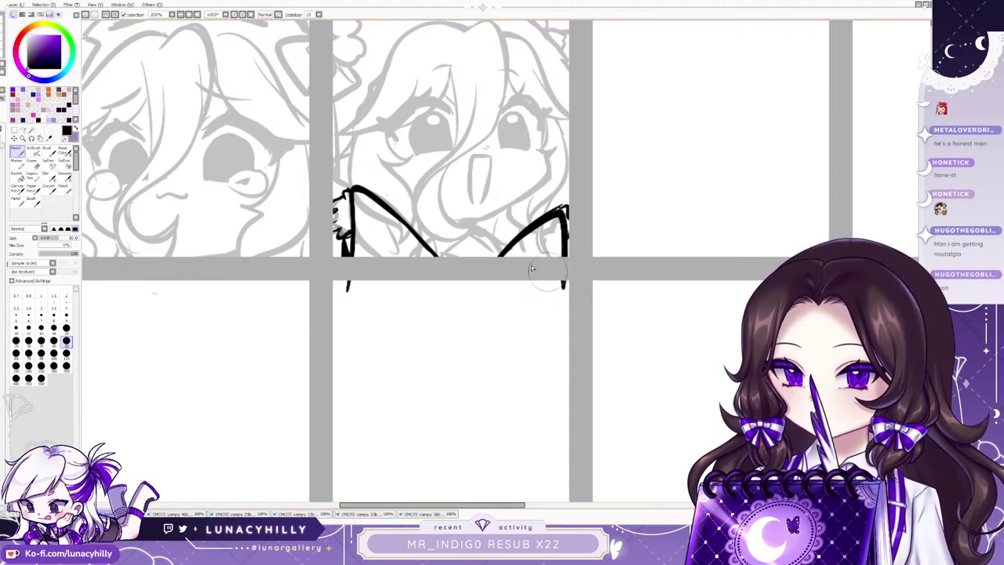
Erase the excess strokes at the right arm's upper corner and touch up its outer edge.
key("e")
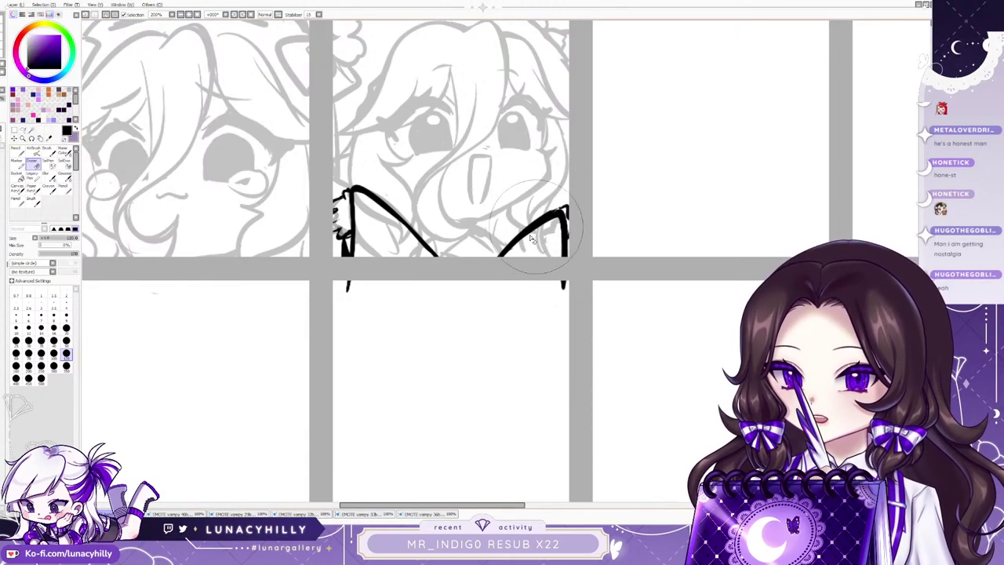
left_click_drag(566, 204, 576, 206)
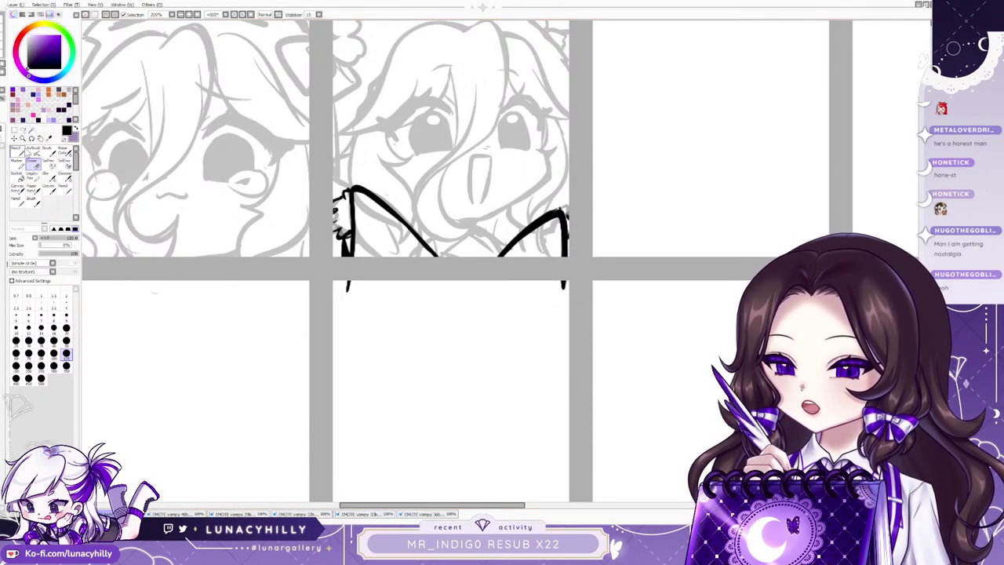
left_click(17, 149)
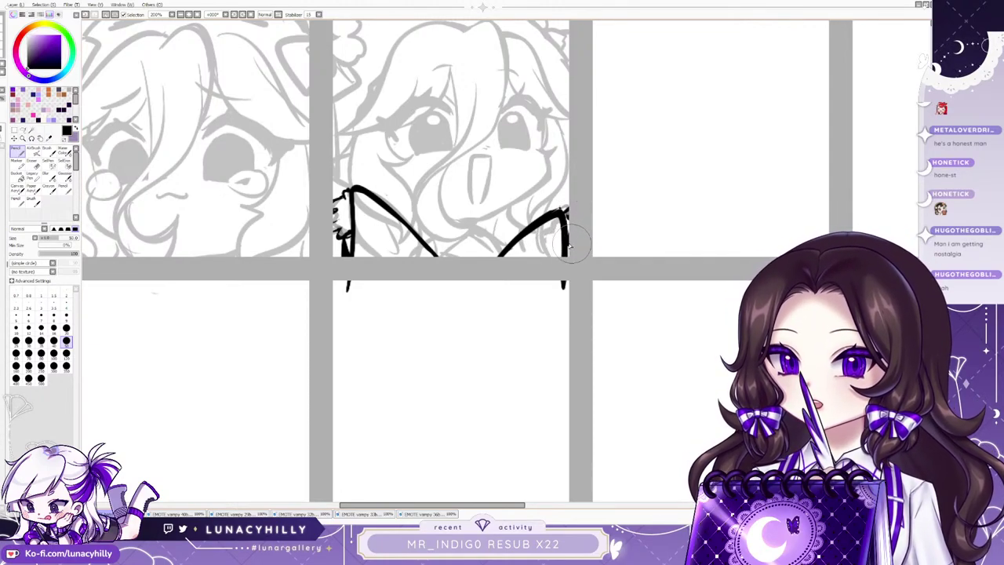
left_click(32, 163)
left_click(66, 340)
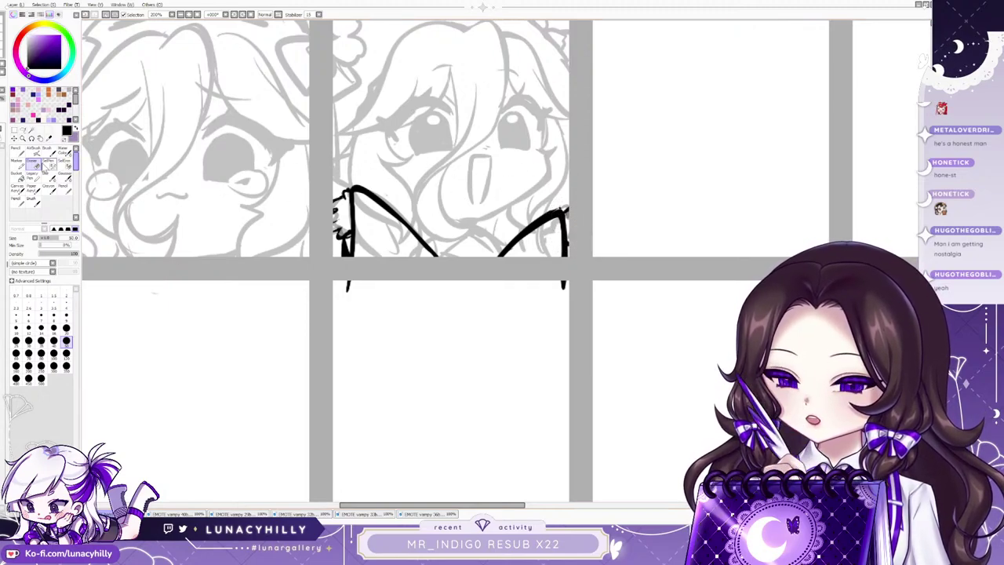
left_click(16, 148)
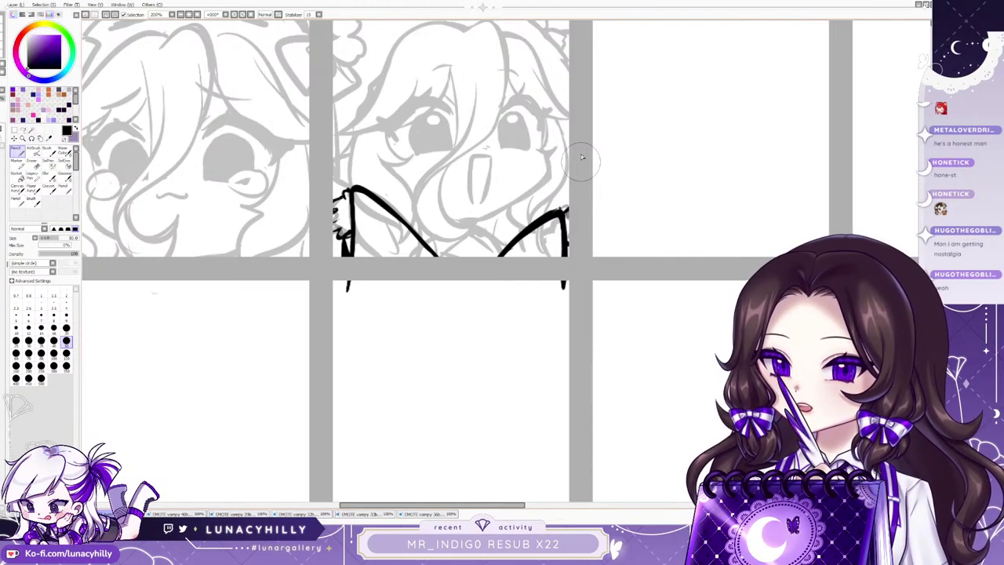
Thin the left arm's inner line with the Eraser and retrace it down to the square's lower edge.
left_click(32, 164)
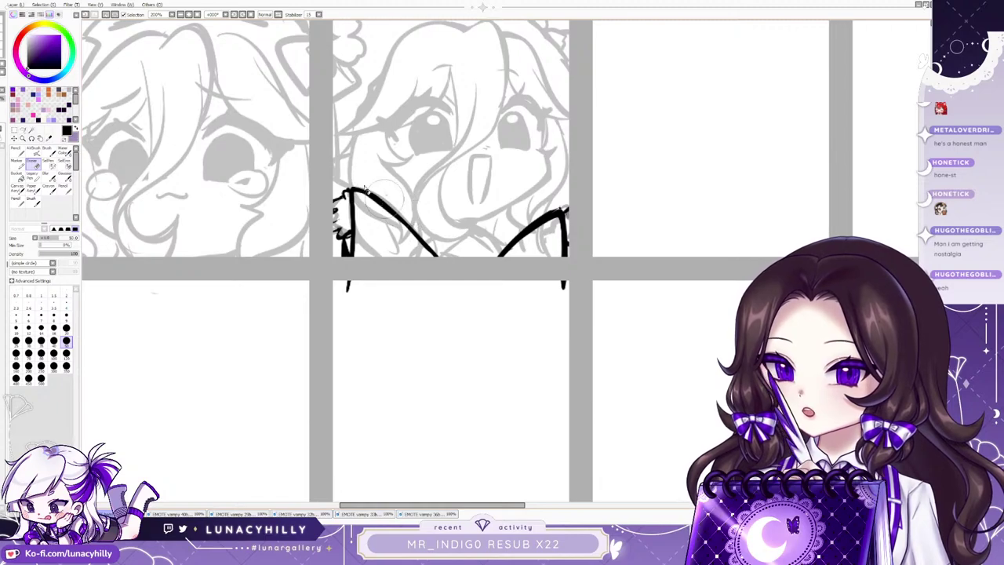
mouse_move(352, 178)
left_mouse_down()
mouse_move(393, 210)
mouse_move(375, 196)
mouse_move(381, 212)
mouse_move(370, 206)
mouse_move(421, 253)
left_mouse_up()
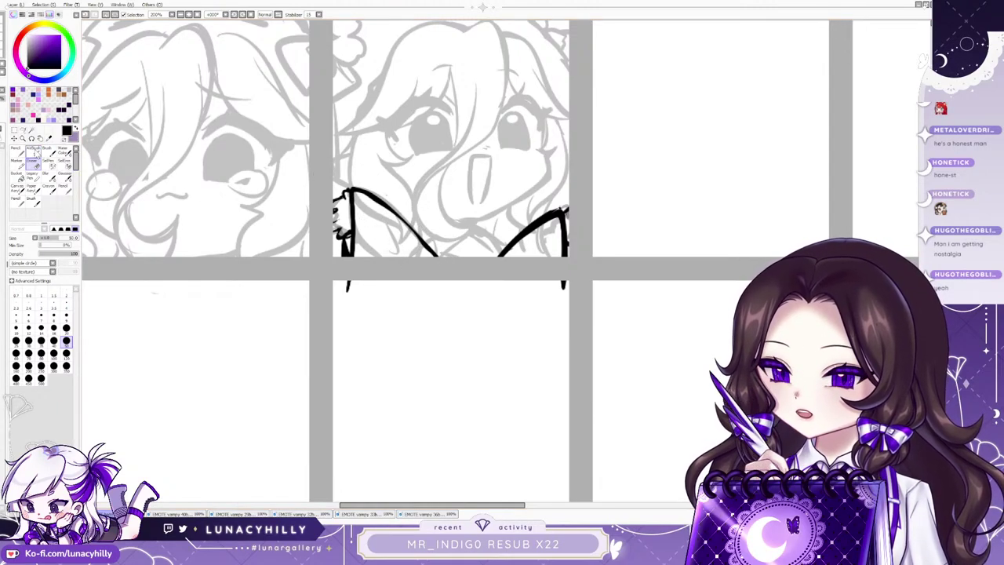
left_click(17, 152)
left_click_drag(353, 189, 445, 265)
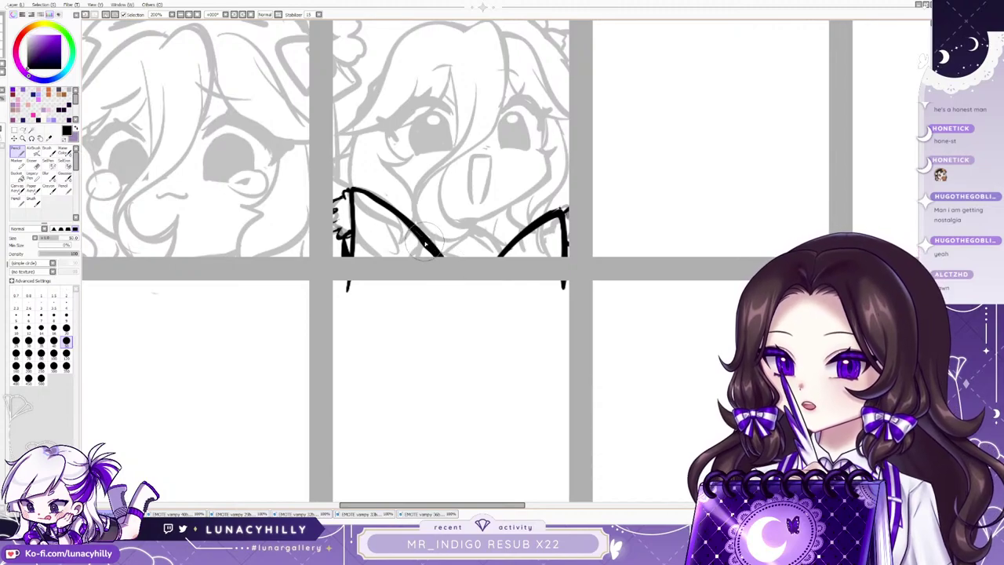
Trim the thickened left arm line with the Eraser, and enlarge the Eraser to clean the line ends below the square.
left_click(33, 165)
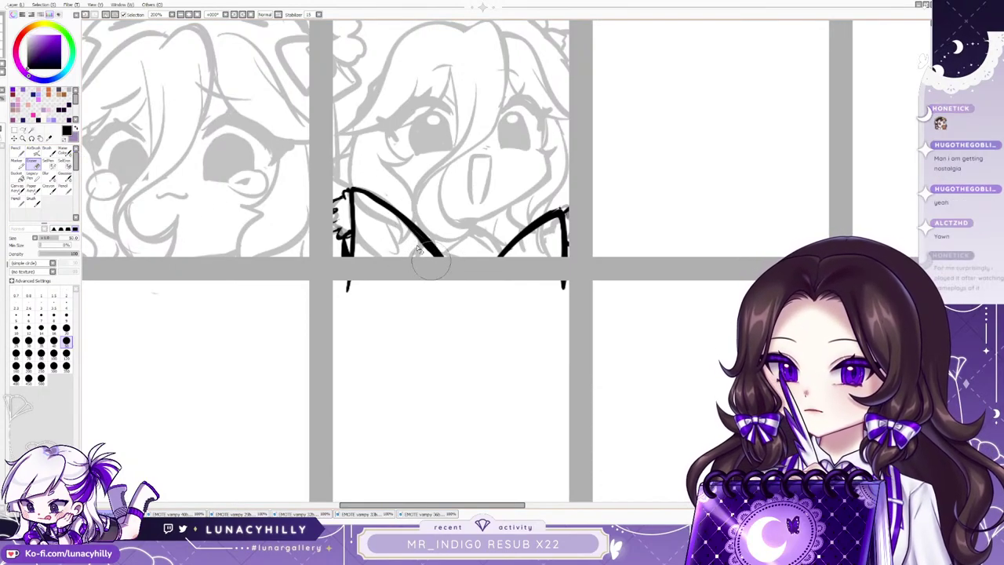
mouse_move(371, 207)
left_mouse_down()
mouse_move(424, 247)
mouse_move(418, 222)
mouse_move(451, 261)
left_mouse_up()
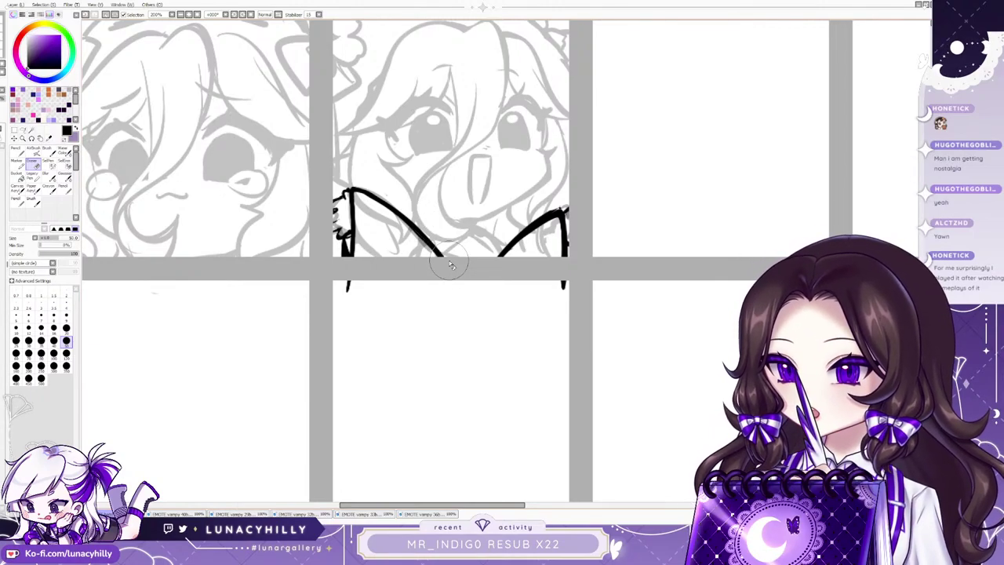
left_click(66, 353)
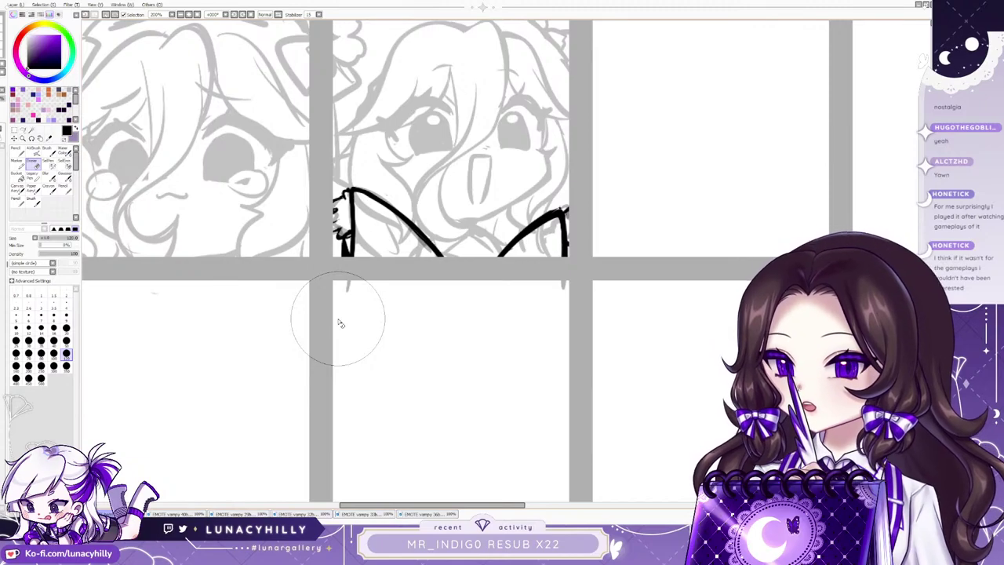
Select the left arm with its fluffy cuff, tilt it slightly and reposition it higher in the square with a transform.
left_click(15, 131)
left_click(197, 16)
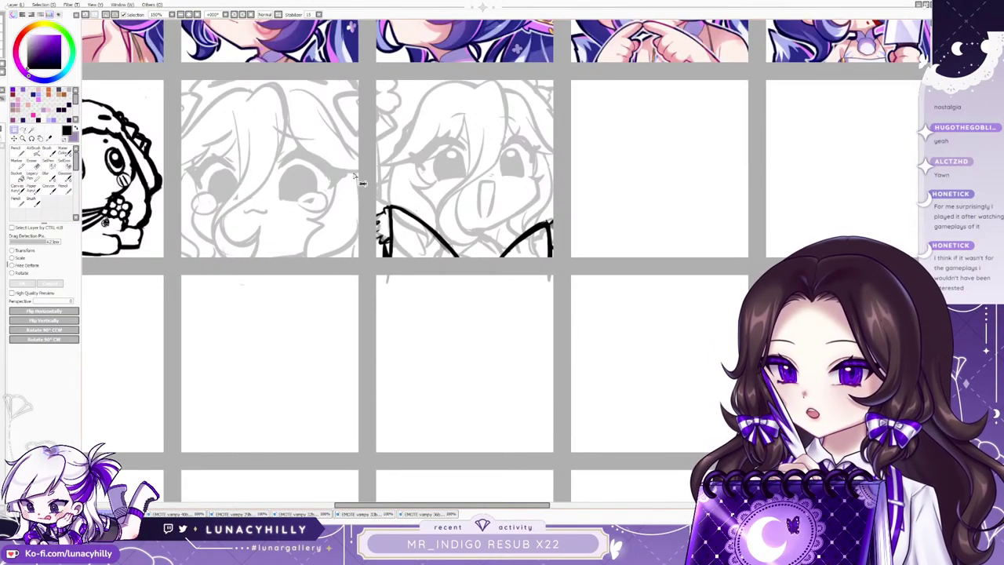
left_click_drag(348, 175, 476, 337)
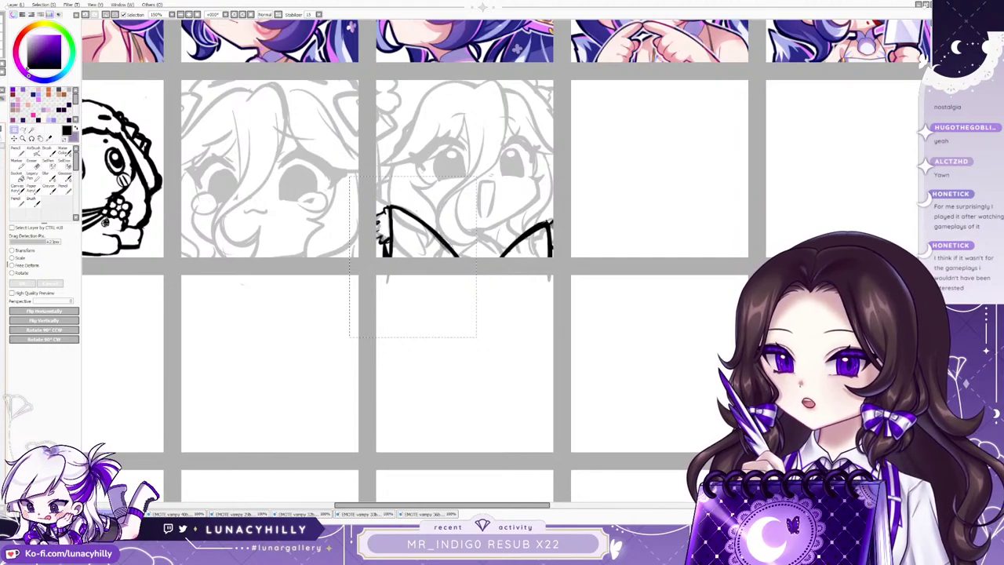
key("ctrl+t")
left_click_drag(513, 116, 510, 125)
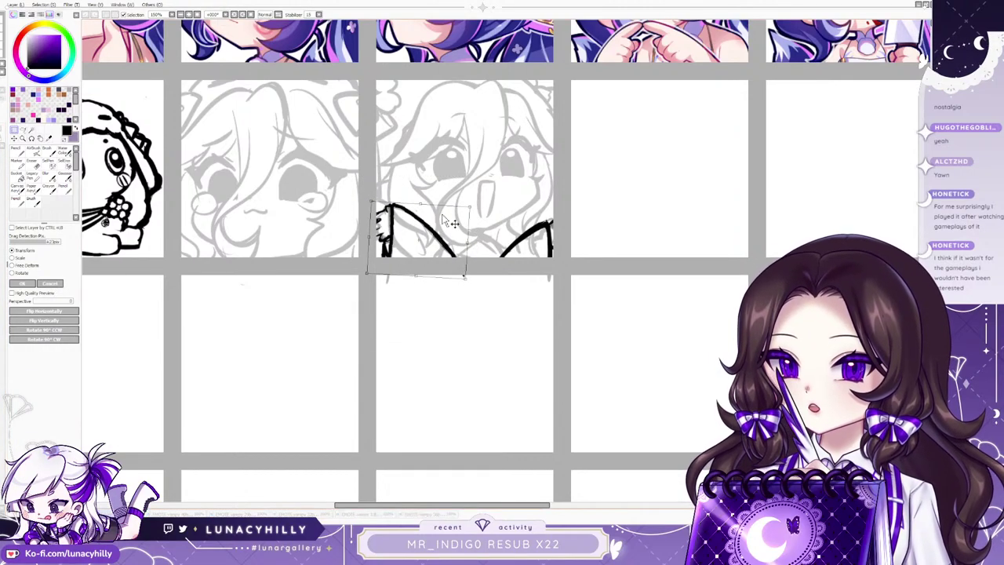
mouse_move(450, 214)
left_mouse_down()
mouse_move(464, 228)
mouse_move(439, 214)
left_mouse_up()
left_click(22, 283)
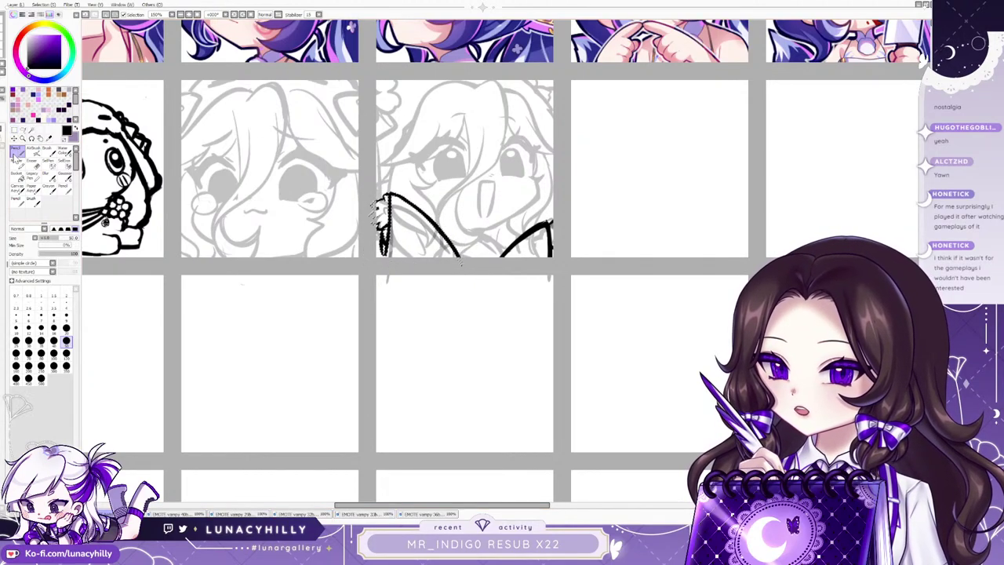
Draw a small dark ornament at the left arm's lower end and move the right arm higher in the square with a transform.
left_click_drag(384, 245, 391, 252)
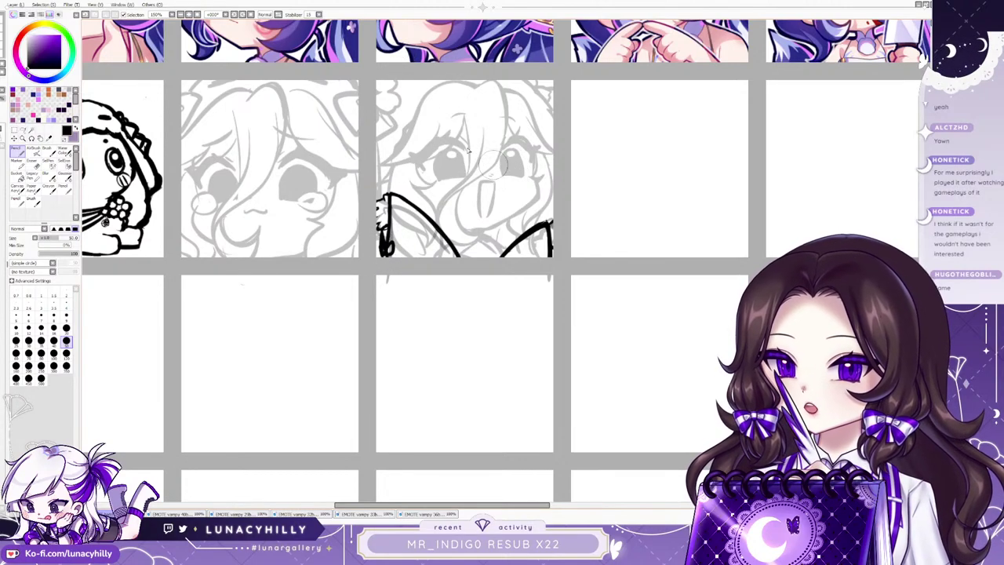
key("e")
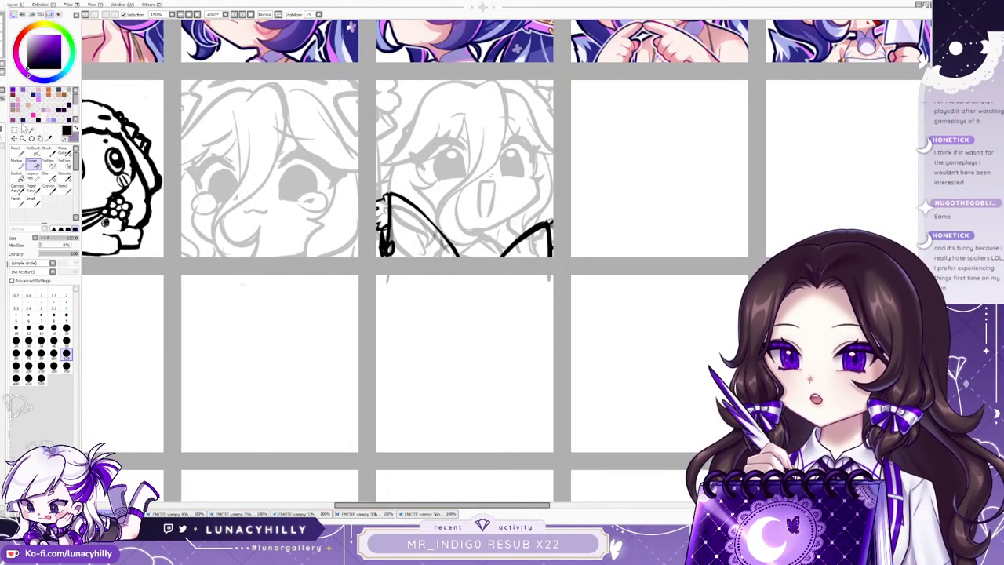
key("ctrl+t")
left_click_drag(524, 219, 632, 380)
left_click_drag(582, 272, 582, 250)
key("Return")
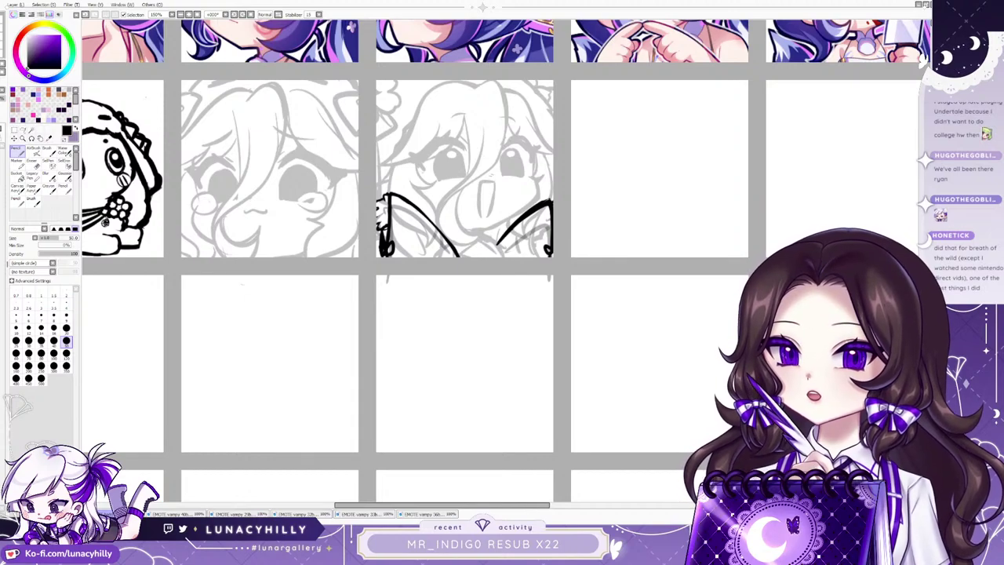
Refine the small ornament below the left cuff, alternating between Eraser and Pencil.
key("e")
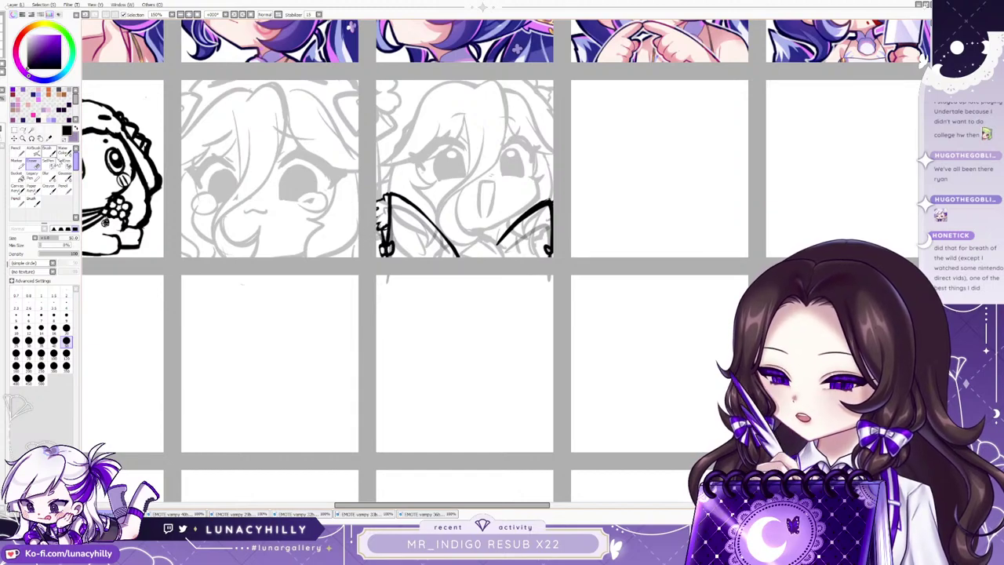
left_click(19, 154)
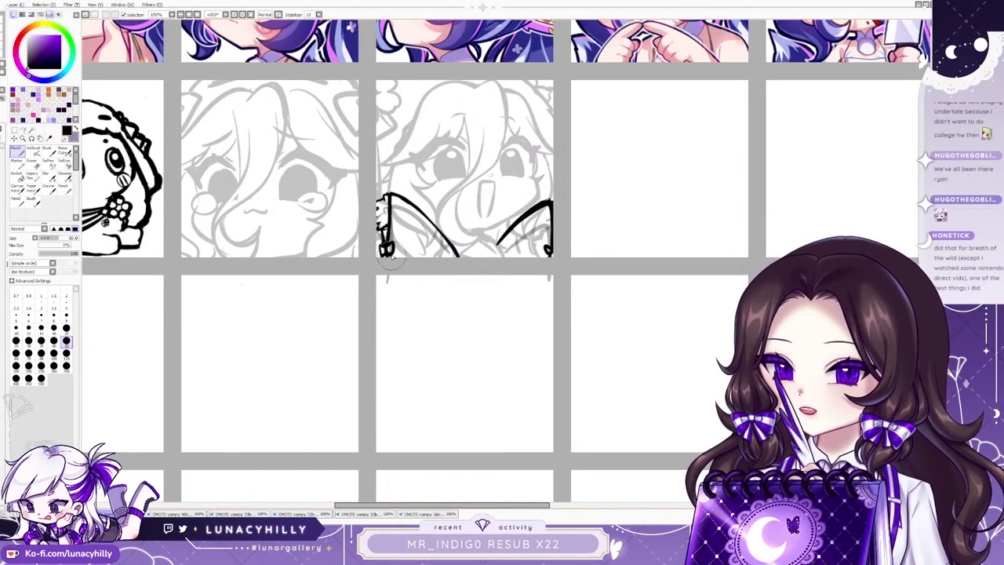
key("e")
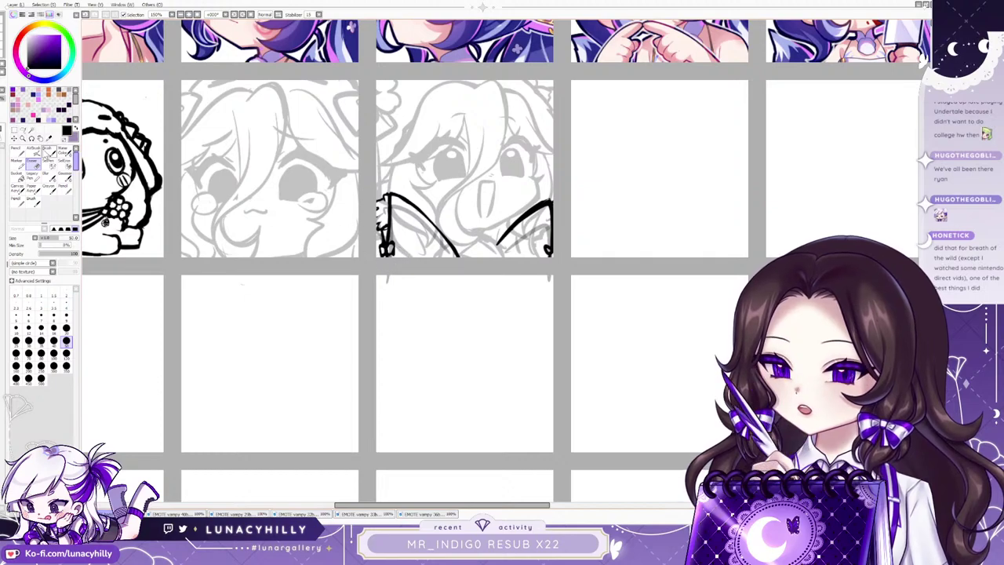
key("p")
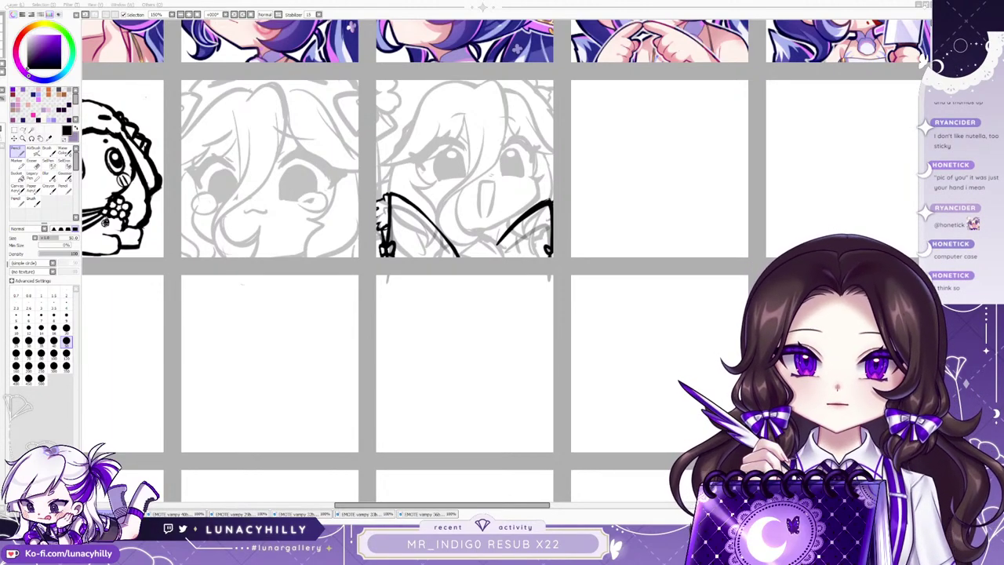
left_click(35, 164)
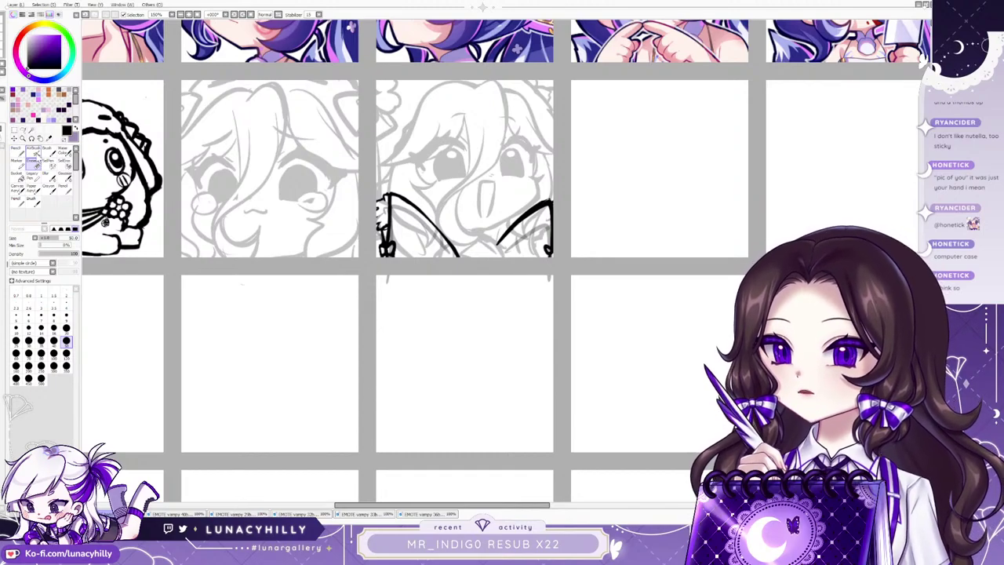
key("d")
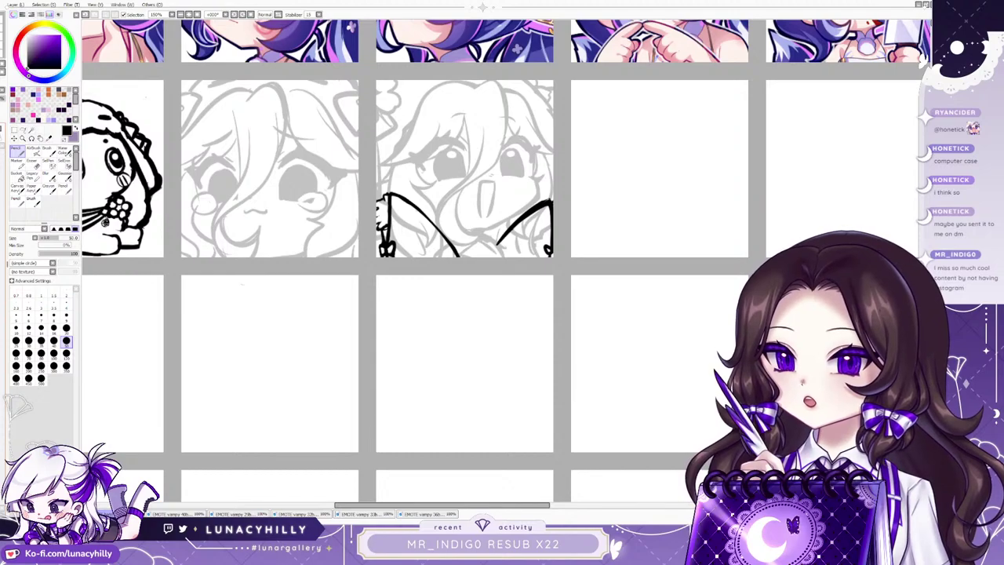
Draw an inner line down the right arm and erase the part that overshoots the square's lower edge.
left_click(2, 168)
left_click(1, 168)
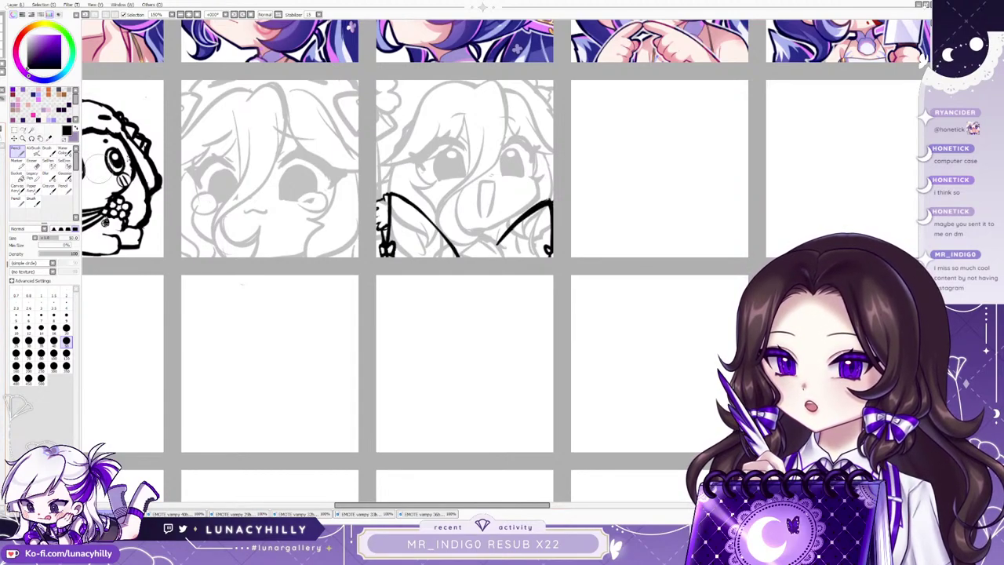
left_click_drag(501, 234, 508, 285)
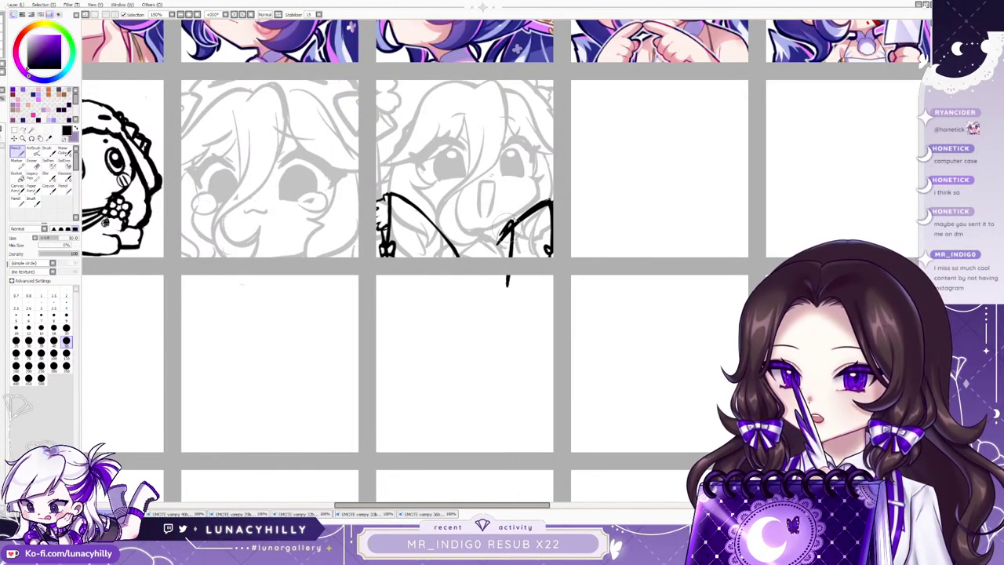
left_click(31, 163)
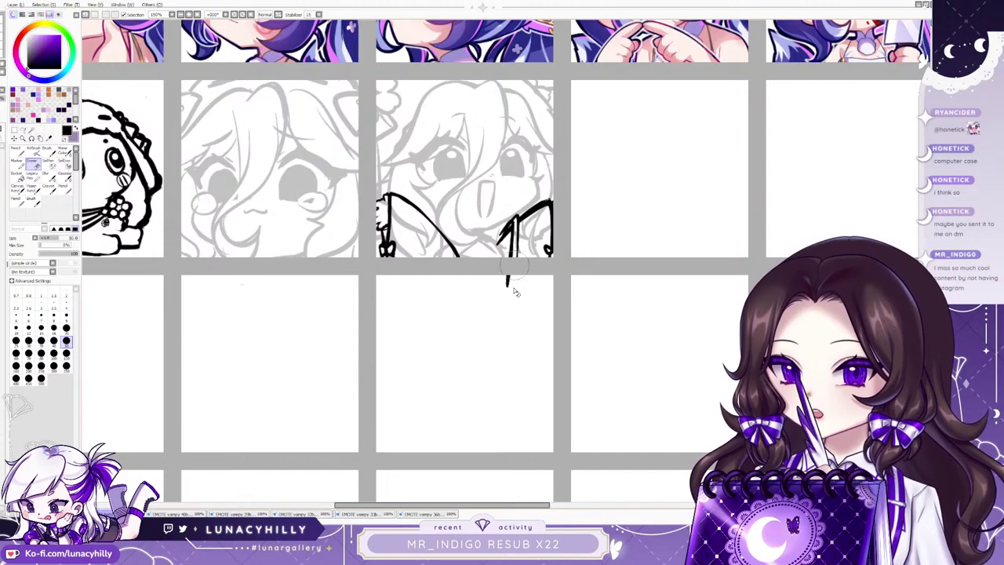
left_click_drag(503, 234, 506, 278)
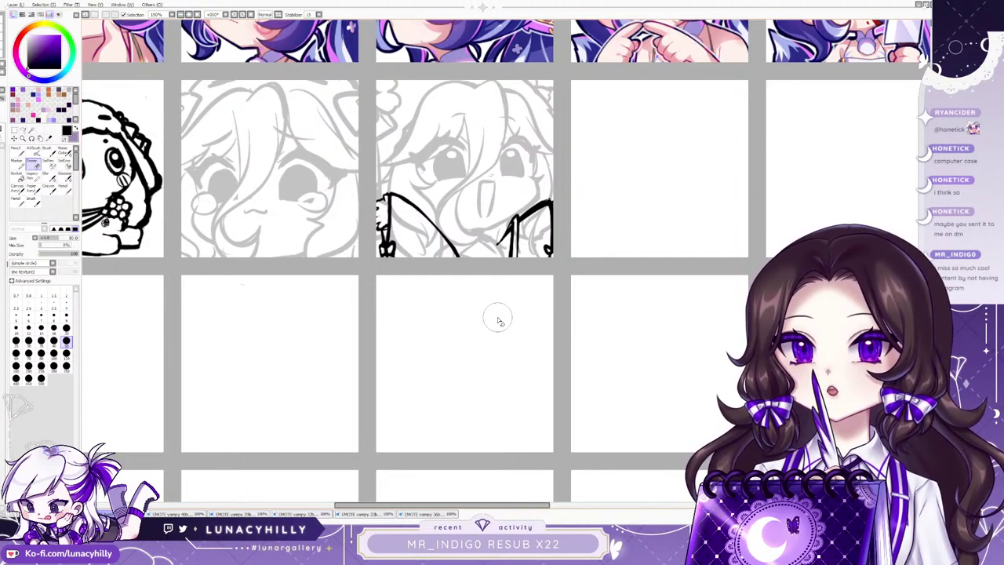
Add a short branching stroke beside the right arm and redraw its inner line at a slant toward the square's lower edge.
key("n")
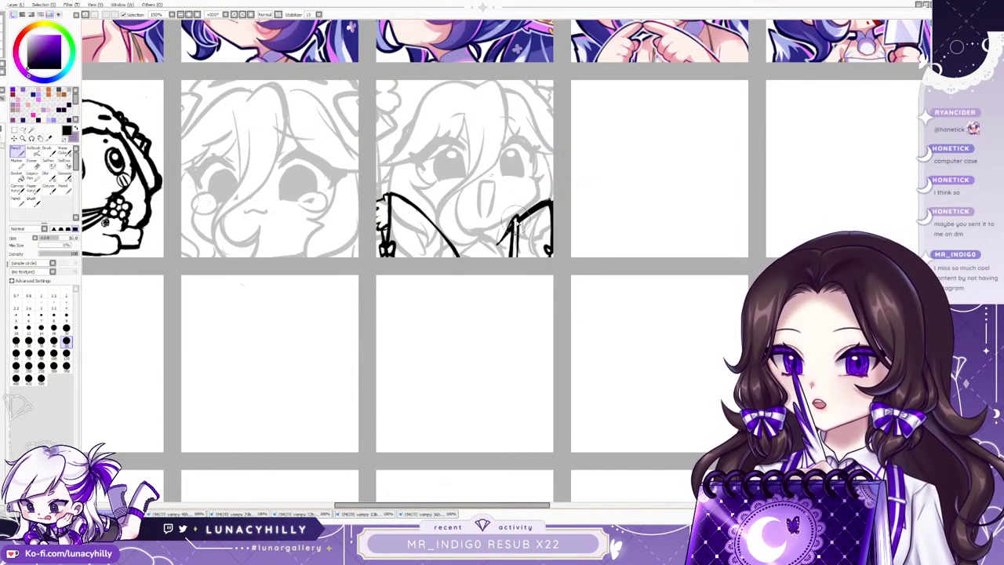
left_click_drag(512, 223, 496, 245)
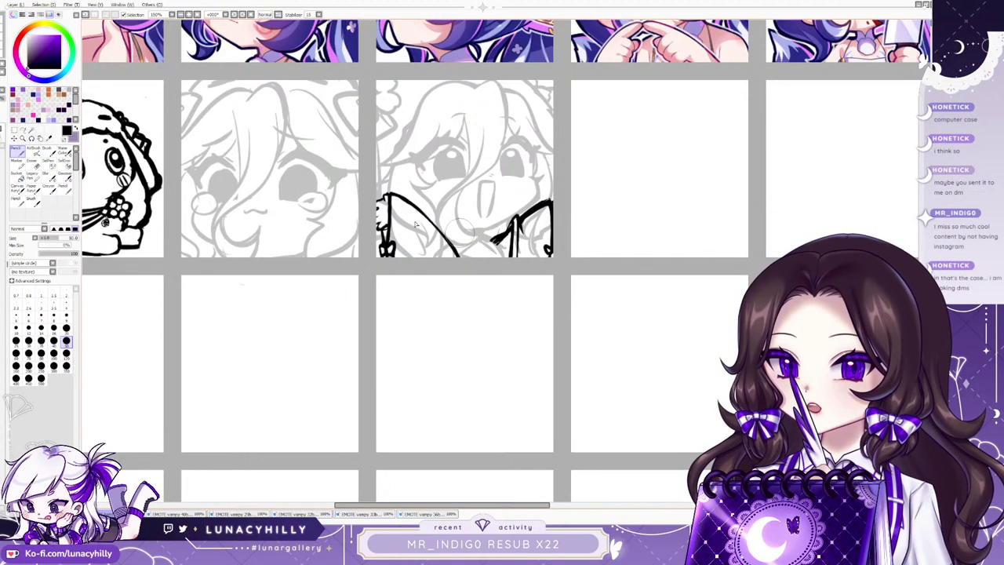
left_click(33, 163)
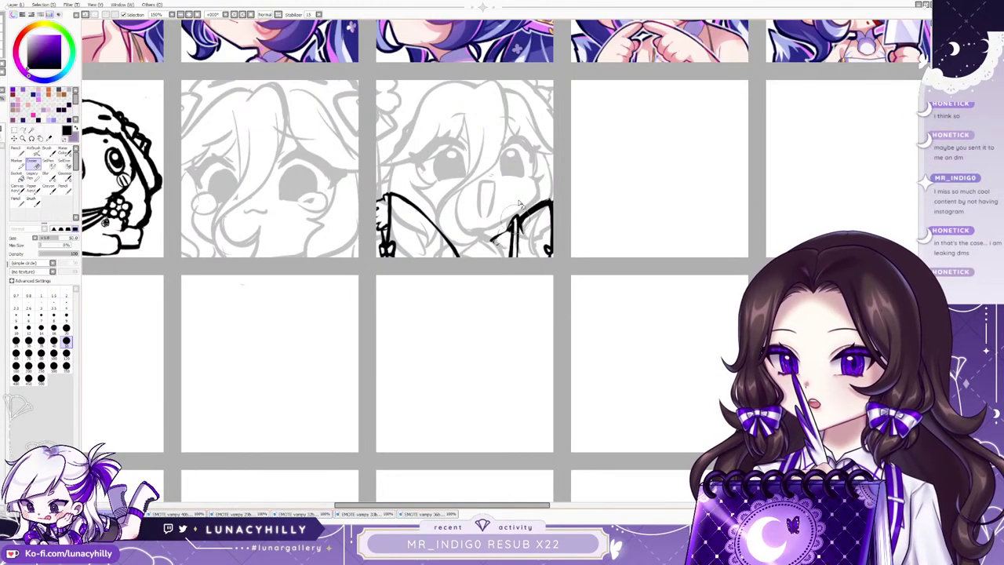
left_click(17, 152)
mouse_move(493, 240)
left_mouse_down()
mouse_move(508, 226)
mouse_move(509, 267)
left_mouse_up()
mouse_move(513, 220)
left_mouse_down()
mouse_move(511, 267)
mouse_move(502, 258)
left_mouse_up()
left_click(32, 164)
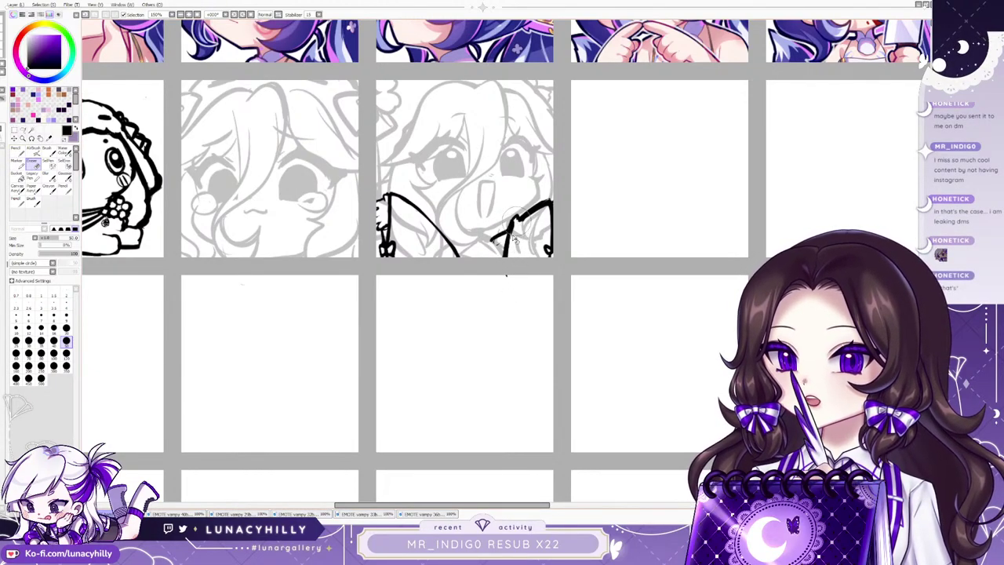
Thicken the right arm's slanted inner line with another Pencil stroke and trim its edge with the Eraser.
left_click(18, 152)
left_click_drag(517, 218, 505, 287)
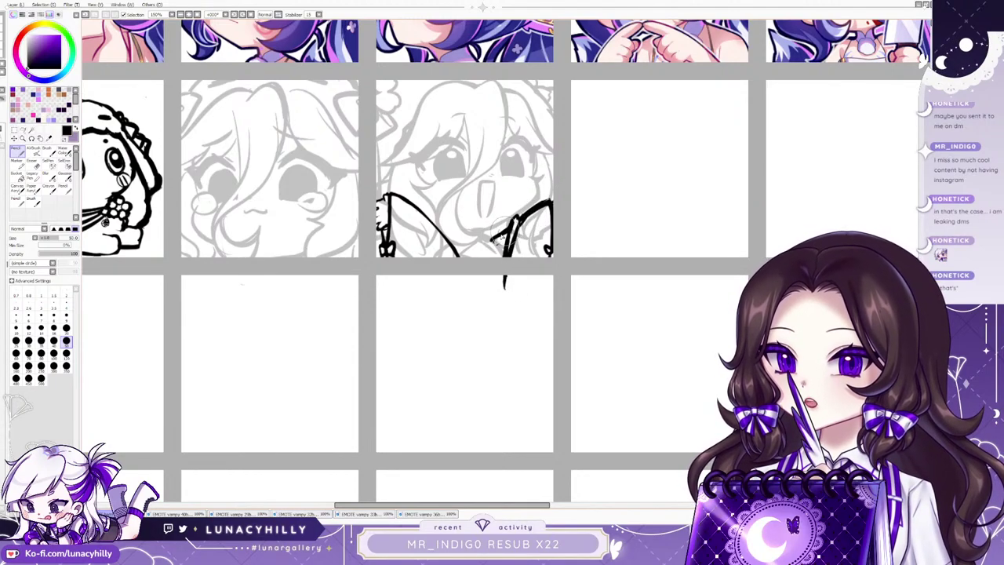
key("e")
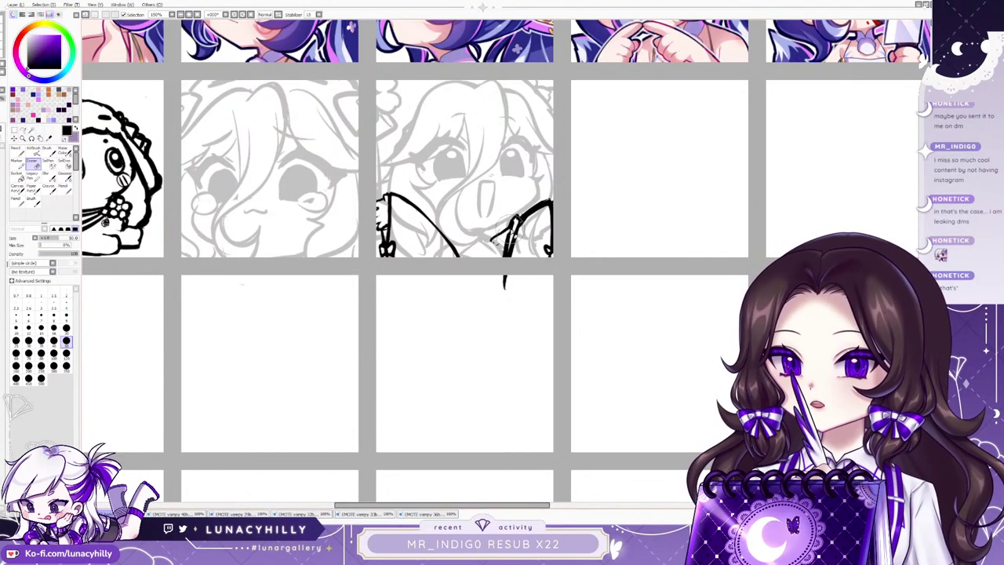
key("n")
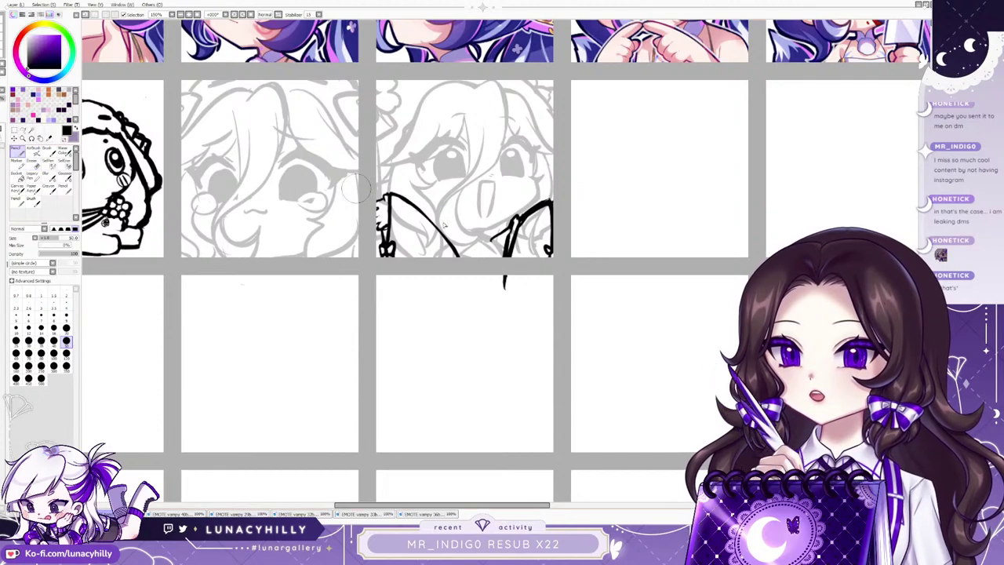
Enlarge the Eraser to 120 and erase the upper lines of both arms, keeping the outer cuffs and lower inner strokes.
left_click(32, 164)
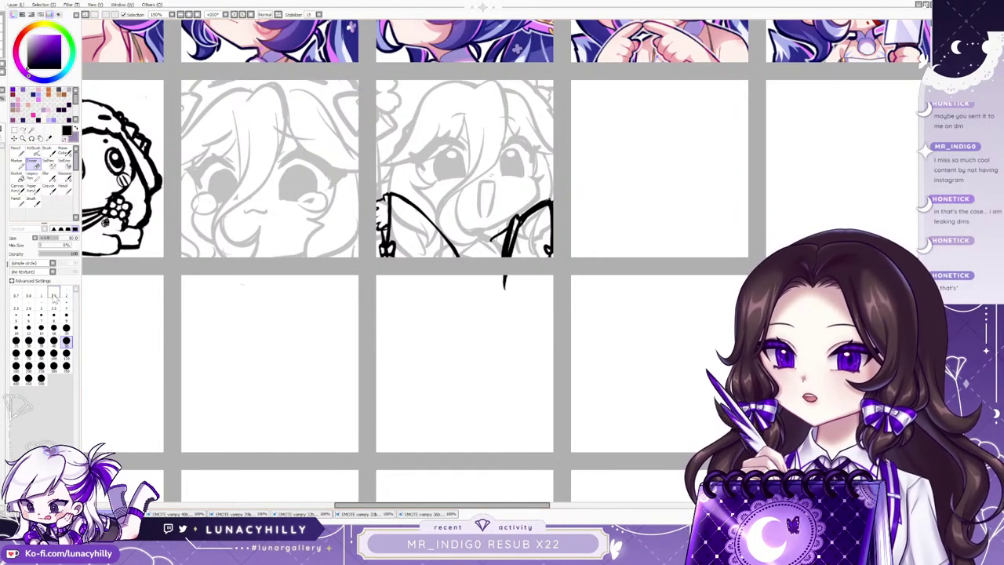
left_click(66, 353)
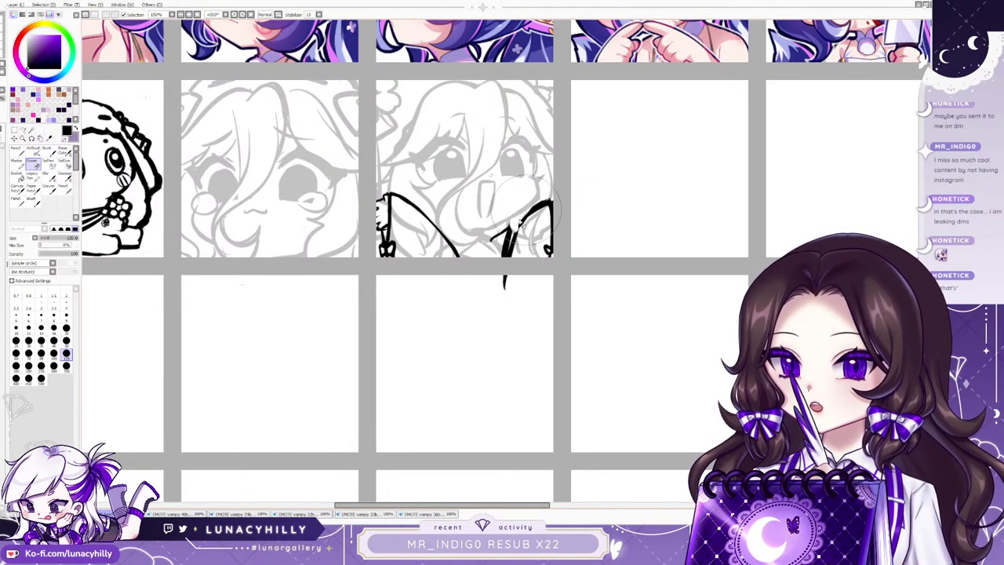
mouse_move(522, 218)
left_mouse_down()
mouse_move(542, 195)
mouse_move(515, 229)
mouse_move(504, 269)
mouse_move(518, 288)
mouse_move(499, 255)
left_mouse_up()
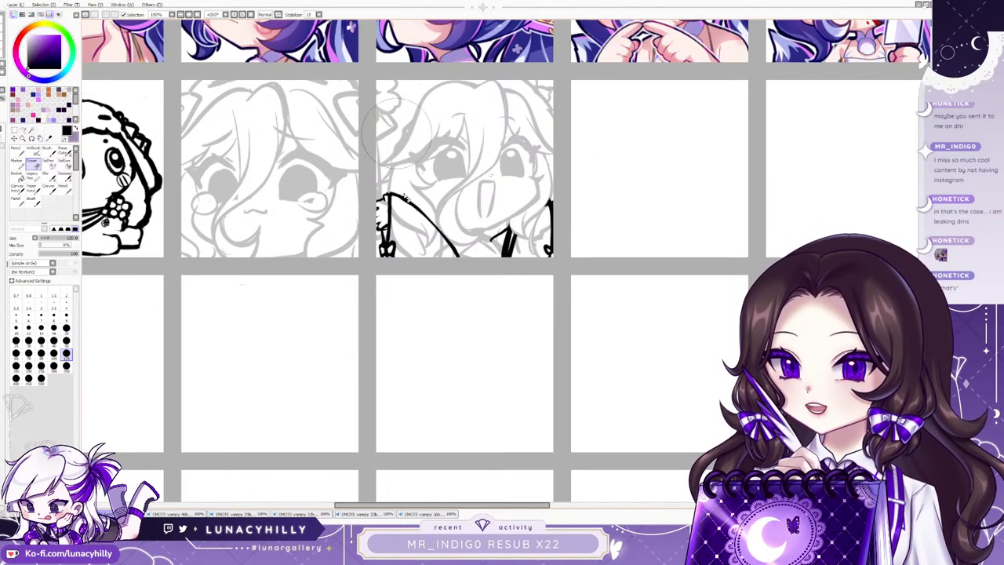
mouse_move(397, 129)
left_mouse_down()
mouse_move(392, 208)
mouse_move(413, 212)
left_mouse_up()
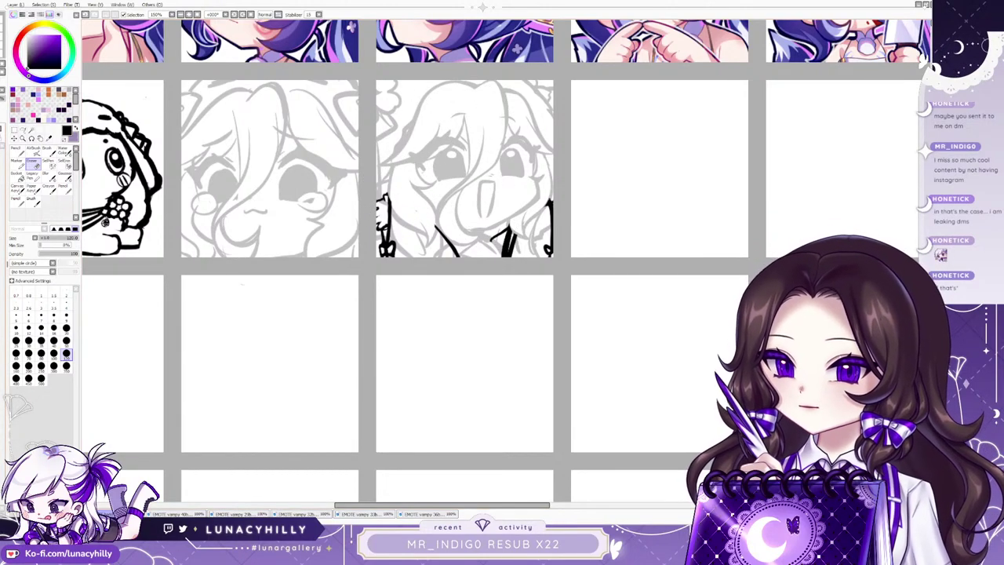
key("Delete")
key("ctrl+y")
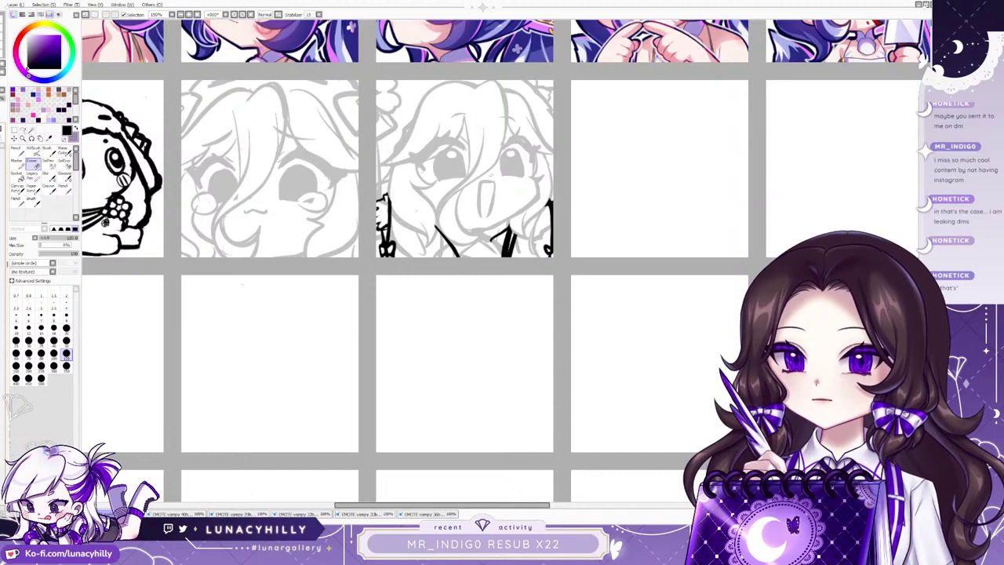
Try a raised hand pose with both arms meeting below the open mouth, and undo its strokes.
left_click(15, 148)
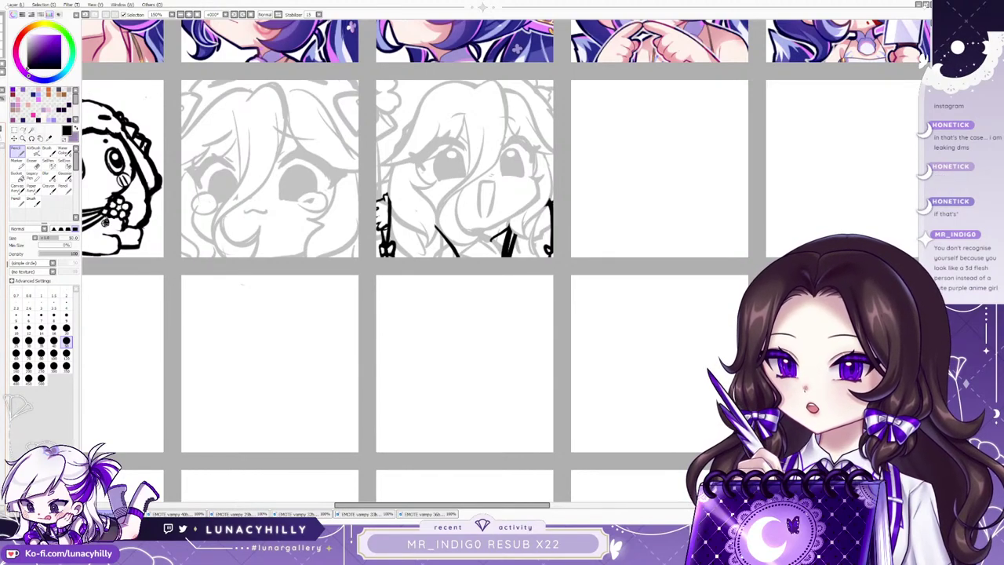
key("ctrl+z")
key("ctrl+z")
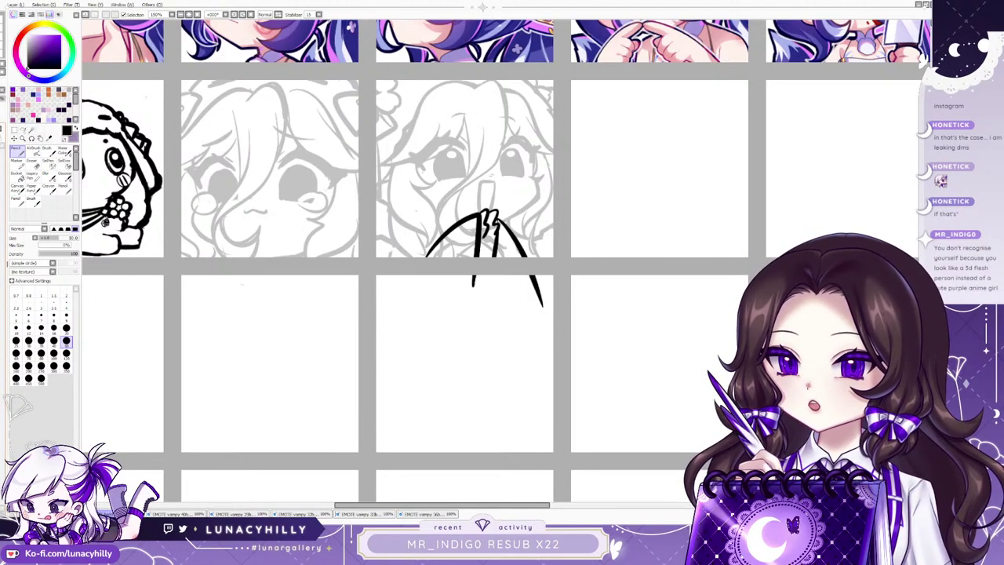
key("ctrl+z")
key("ctrl+z")
key("ctrl+z")
key("ctrl+z")
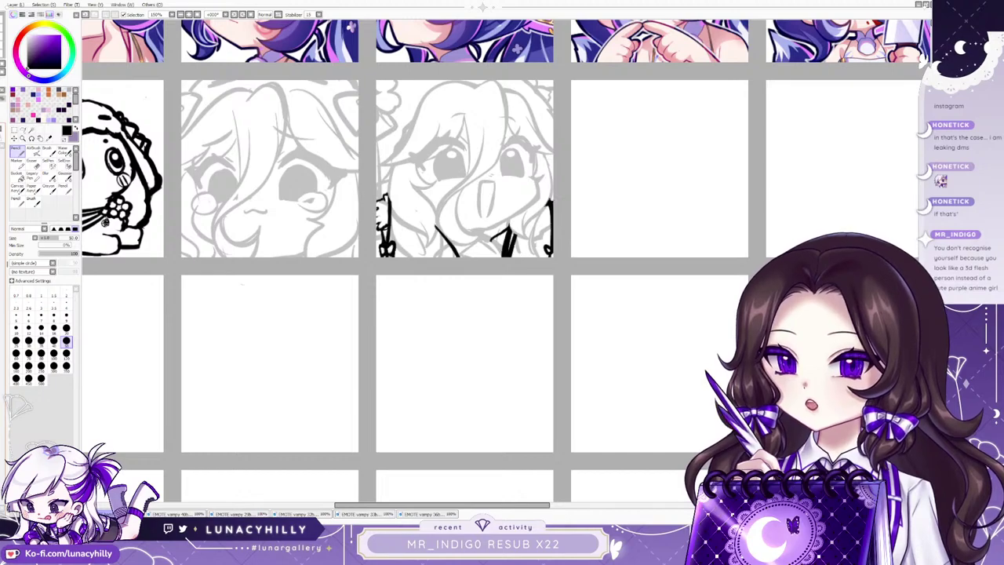
key("ctrl+z")
key("ctrl+z")
Try a raised forearm and hand below the open mouth, compare the emote with and without it on the whole sheet, and undo it.
left_click_drag(441, 256, 506, 255)
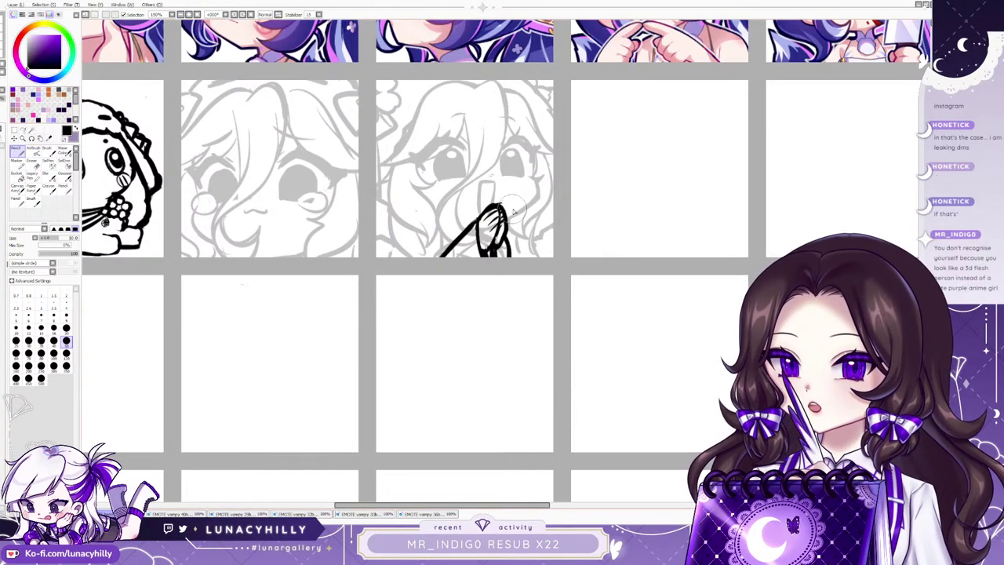
left_click(189, 15)
left_click(189, 15)
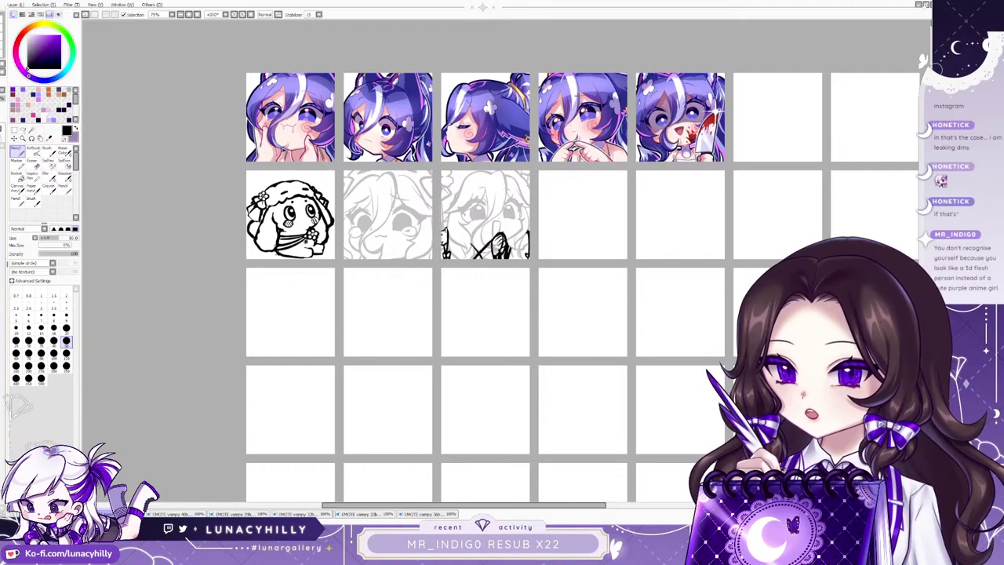
key("ctrl+z")
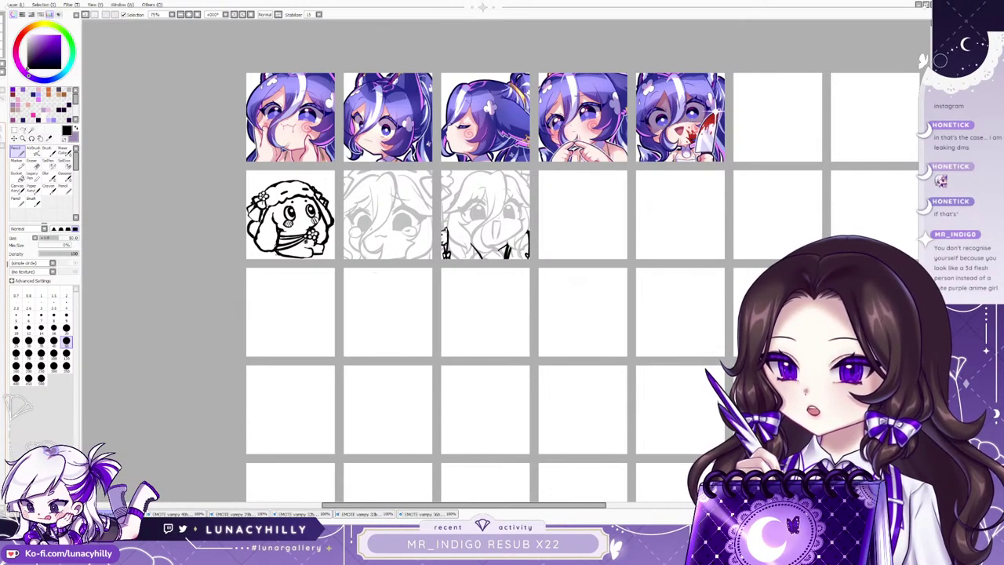
key("ctrl+y")
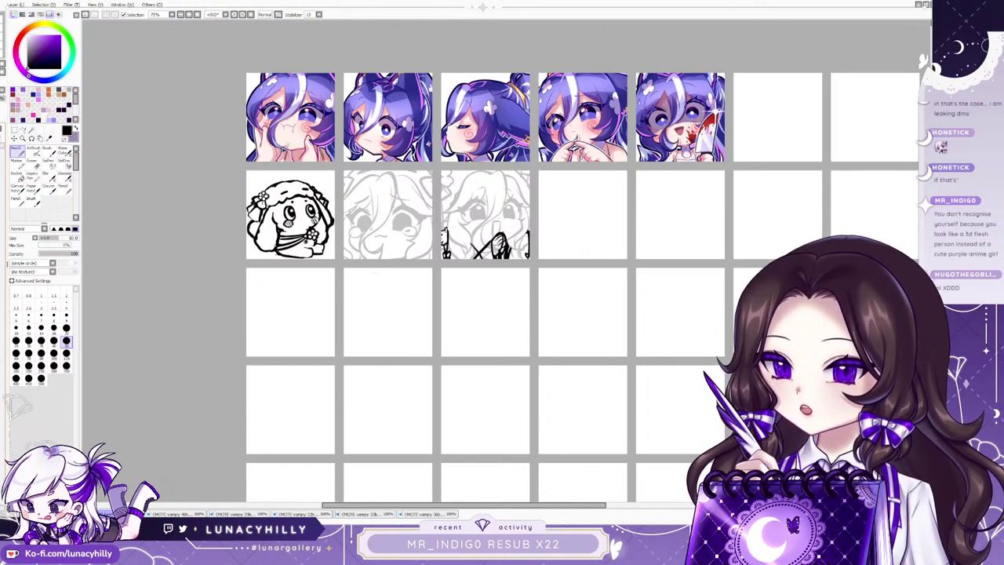
key("ctrl+z")
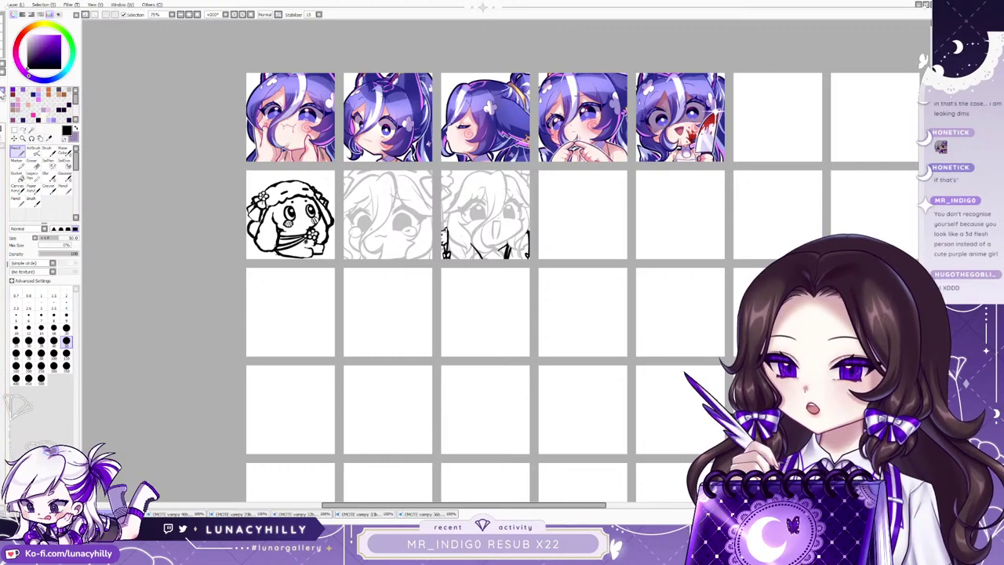
Raise the opacity of the faded line art on the two chibi girl emotes to full black.
left_click_drag(1, 99, 44, 102)
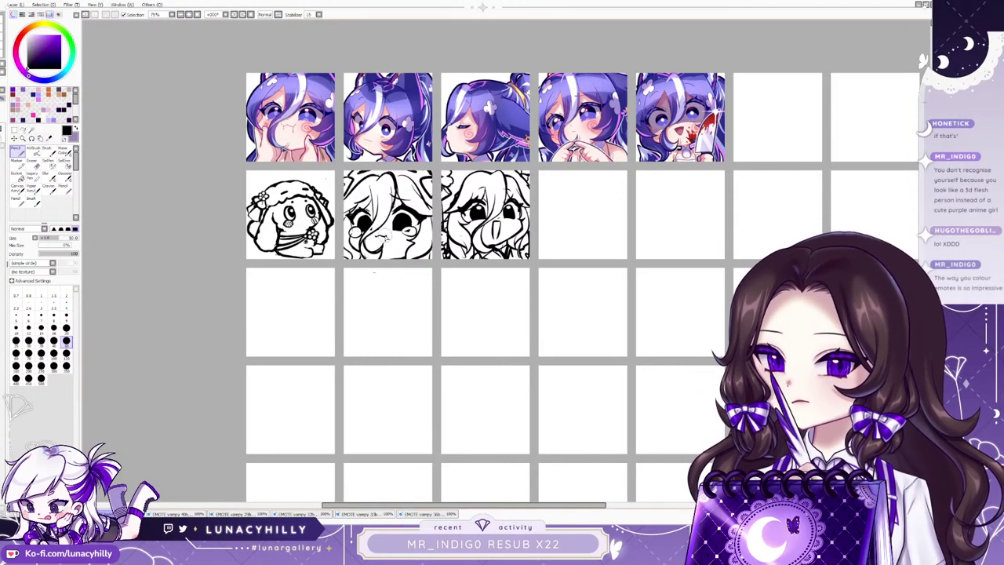
scroll(394, 232, "up", 1)
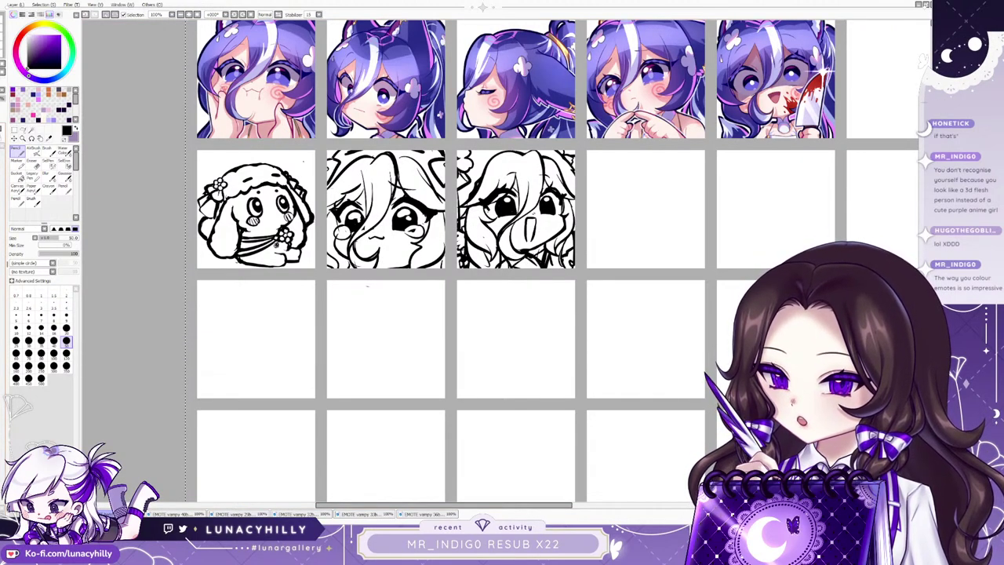
Compare the open-mouthed emote with and without the raised hand below the mouth, and restore the raised-hand version.
key("ctrl+d")
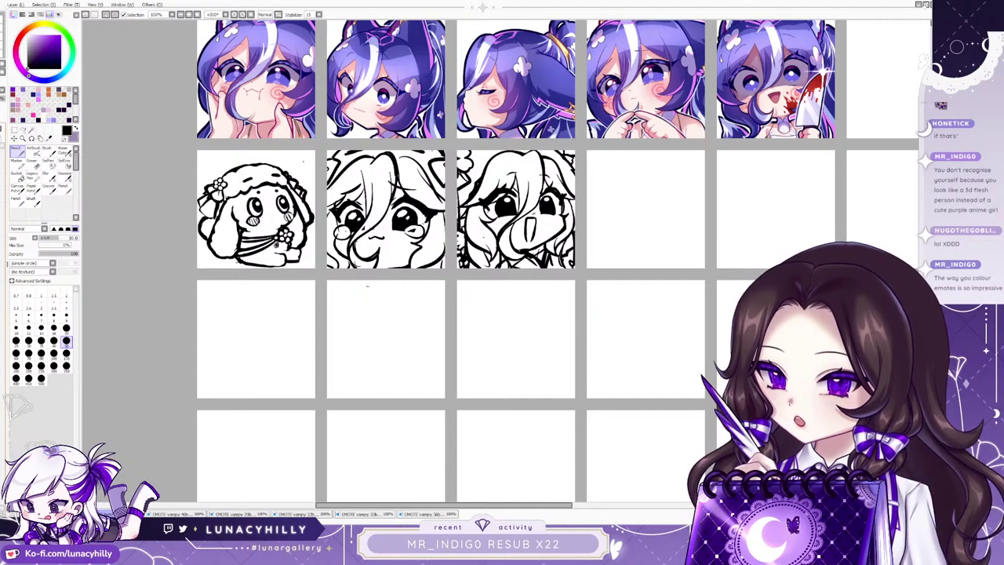
key("ctrl+z")
key("ctrl+d")
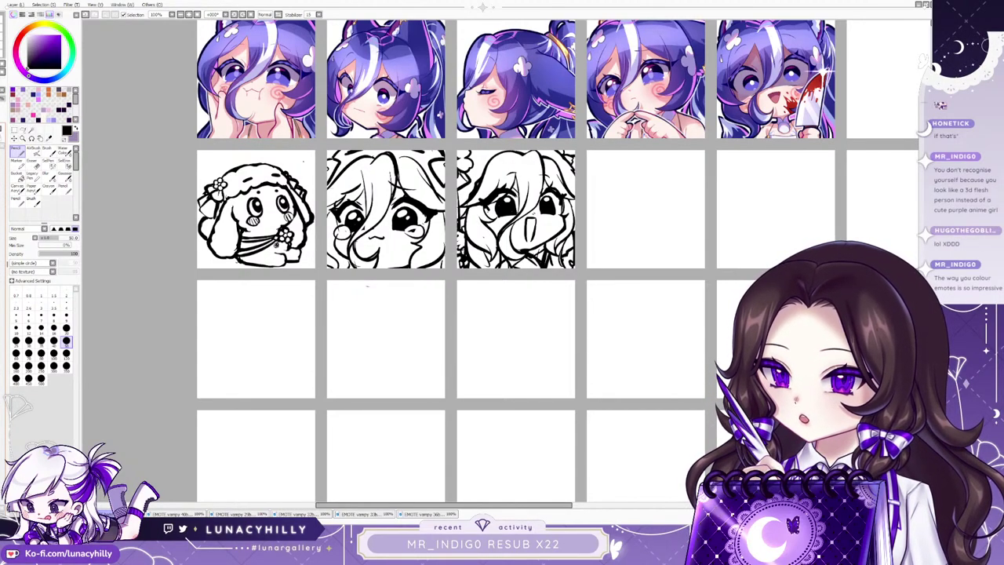
key("ctrl+z")
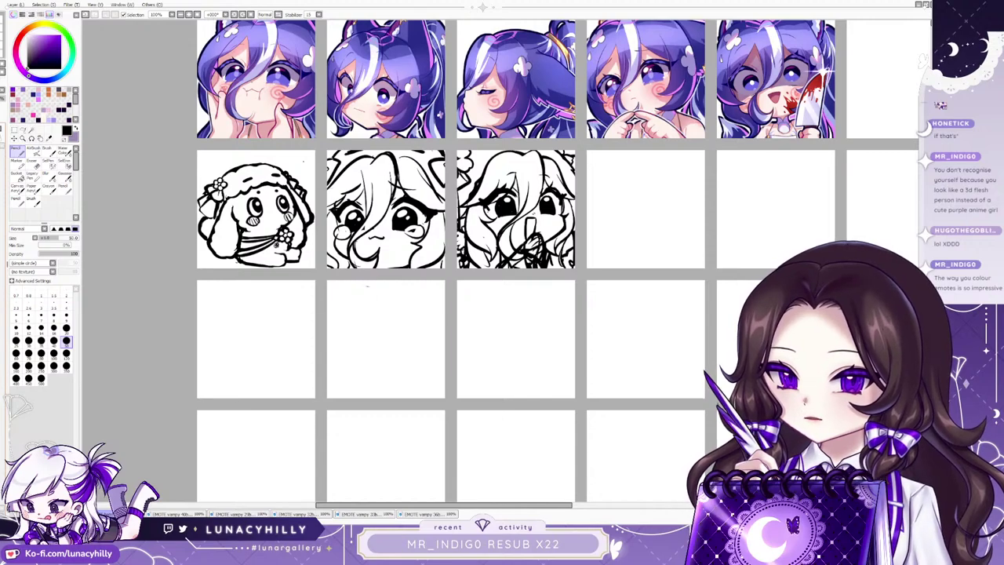
key("ctrl+y")
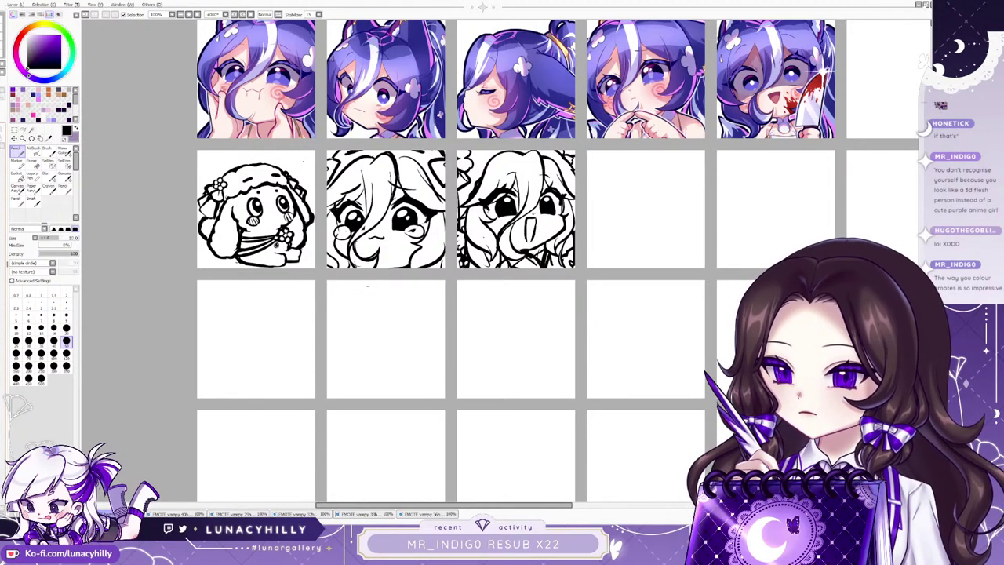
key("ctrl+z")
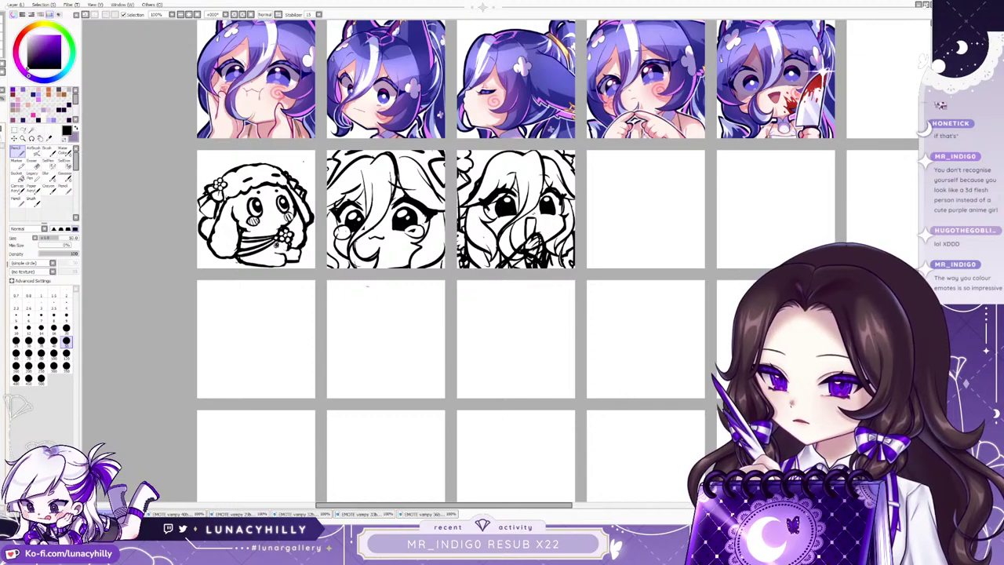
key("ctrl+z")
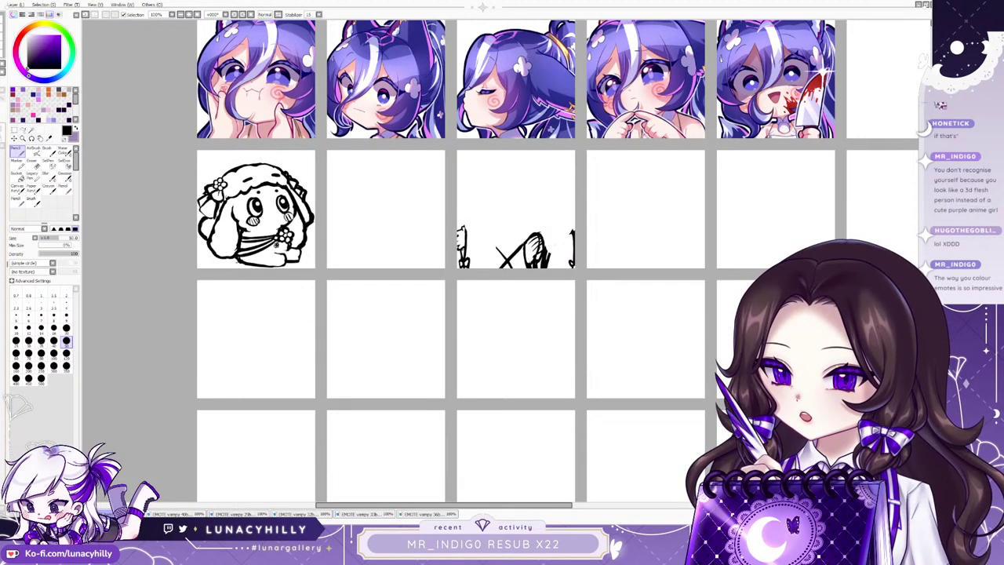
key("ctrl+z")
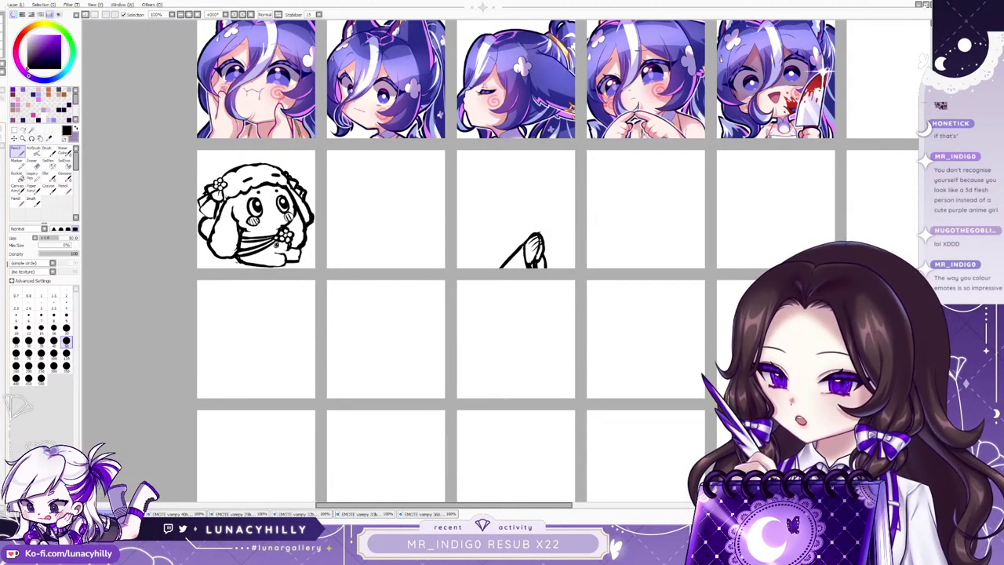
key("ctrl+y")
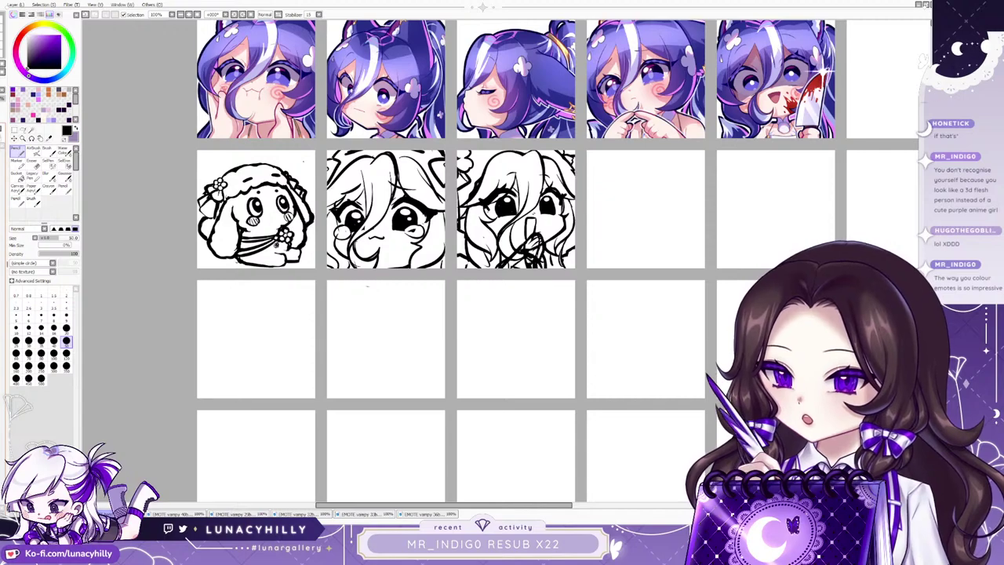
Erase the face and collar lines overlapping the raised hand, checking against the faded line art before restoring it to full black.
key("e")
left_click(33, 166)
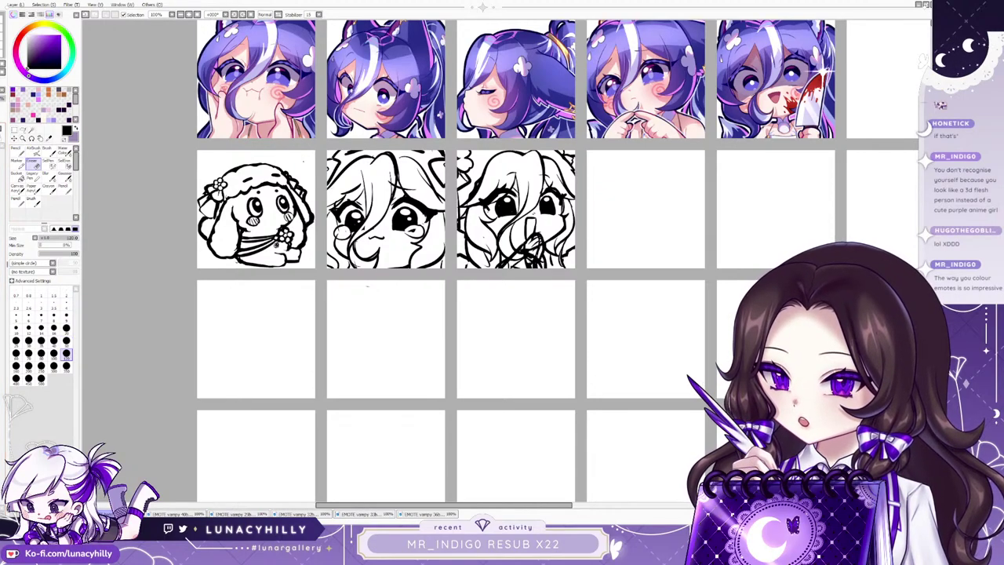
left_click_drag(531, 242, 531, 261)
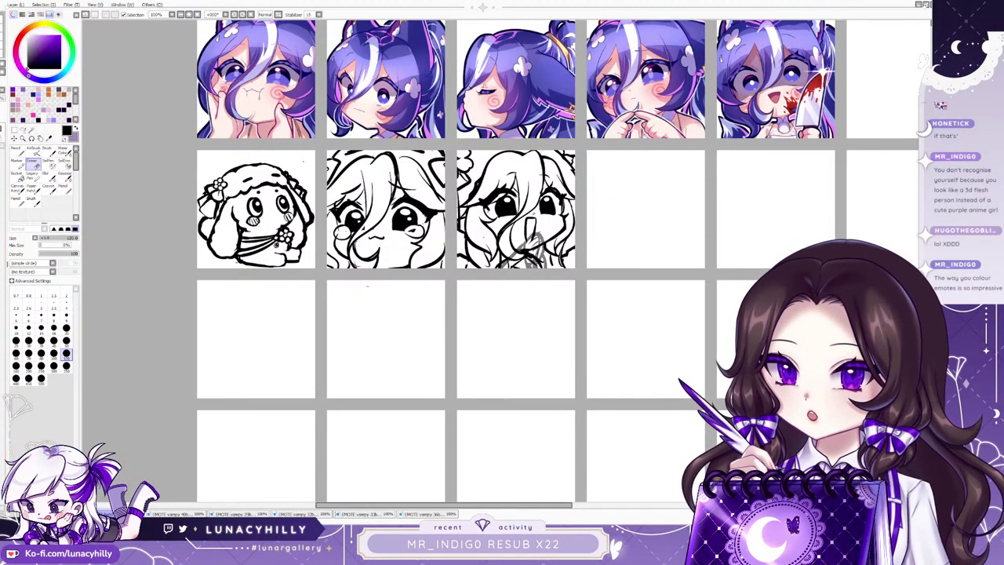
left_click(2, 106)
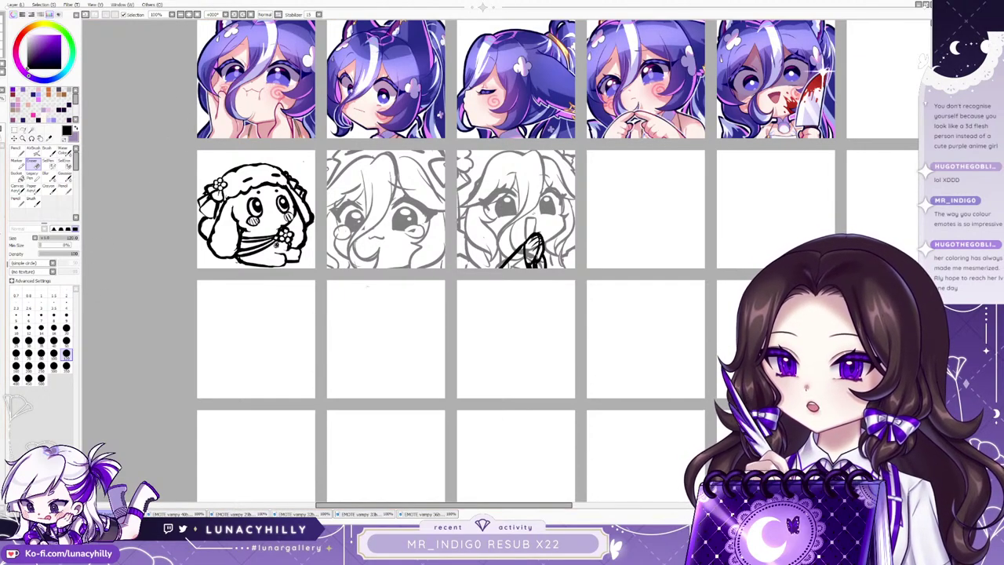
scroll(558, 240, "up", 2)
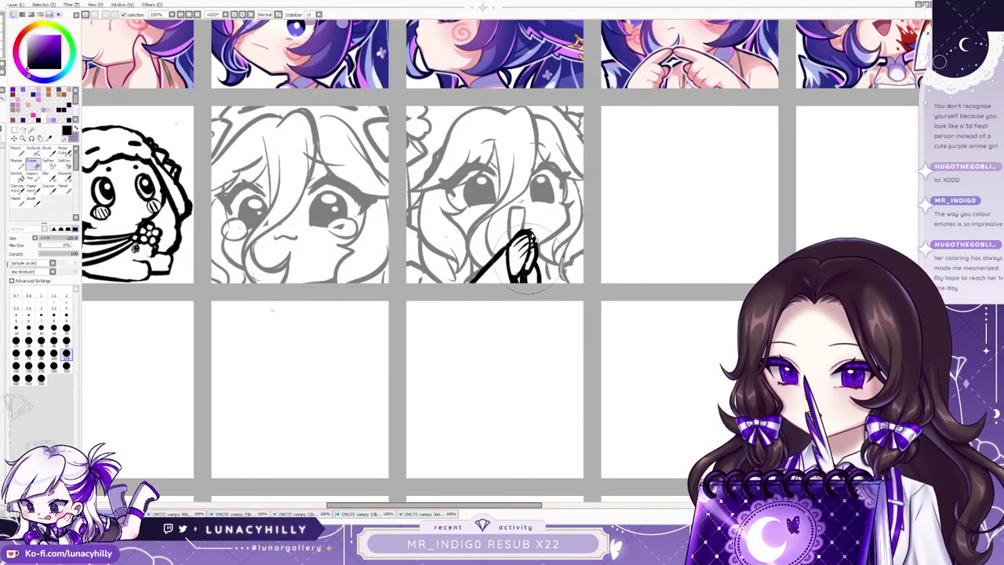
left_click(3, 99)
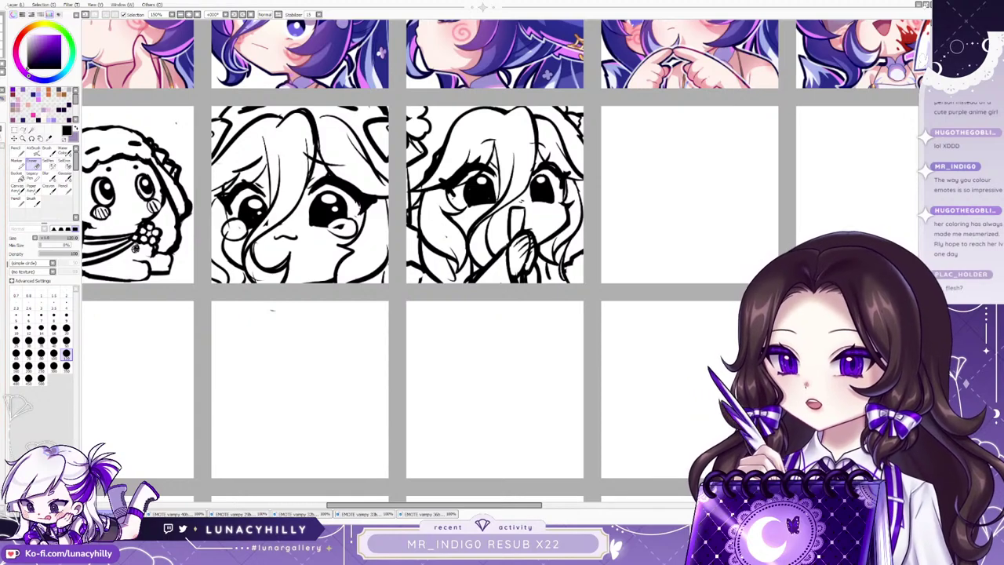
Switch the open-mouthed emote to the version without the raised hand, checking its arm and collar lines against faded line art.
left_click(3, 99)
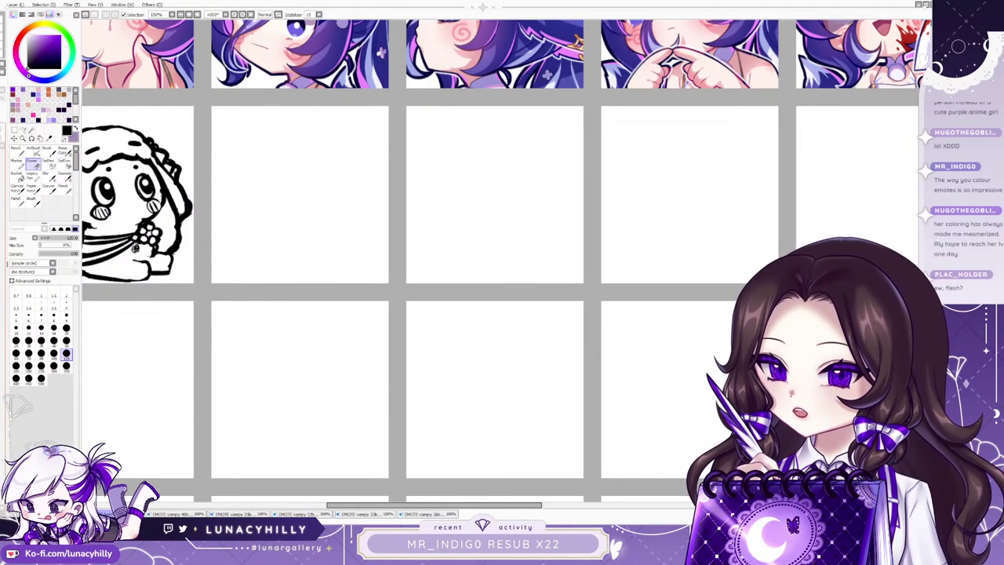
left_click(3, 100)
left_click(3, 132)
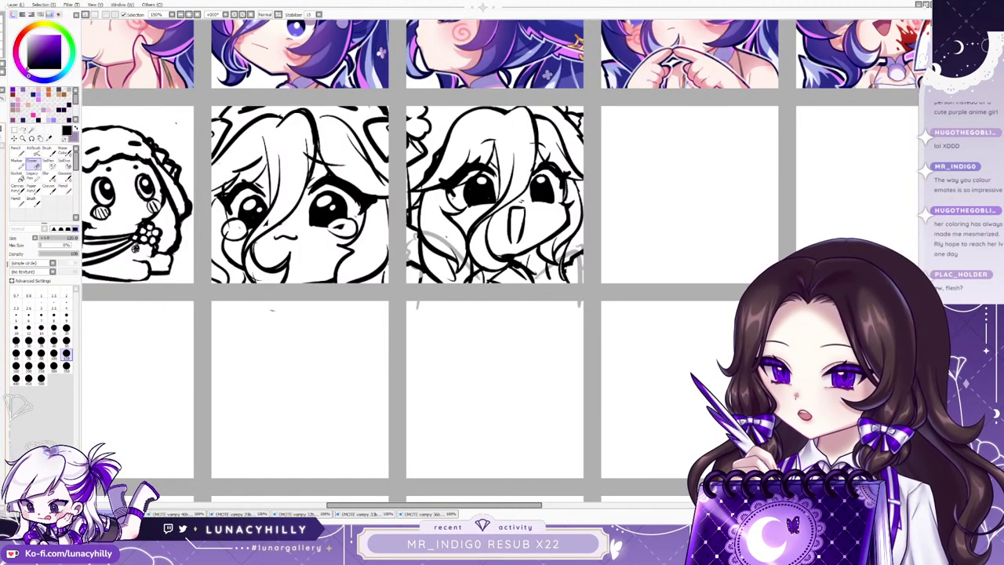
left_click(3, 132)
left_click(3, 100)
key("ctrl+z")
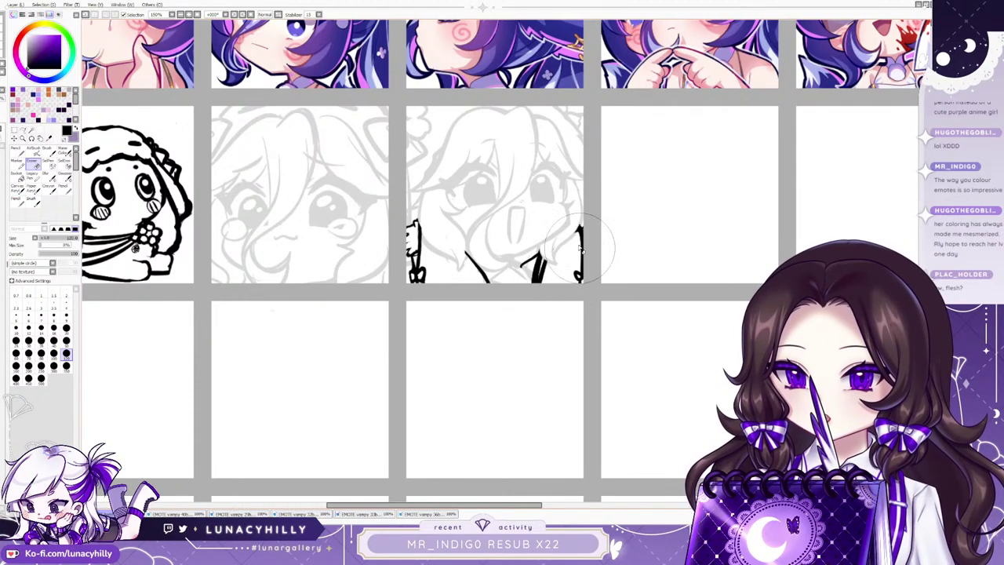
left_click(1, 143)
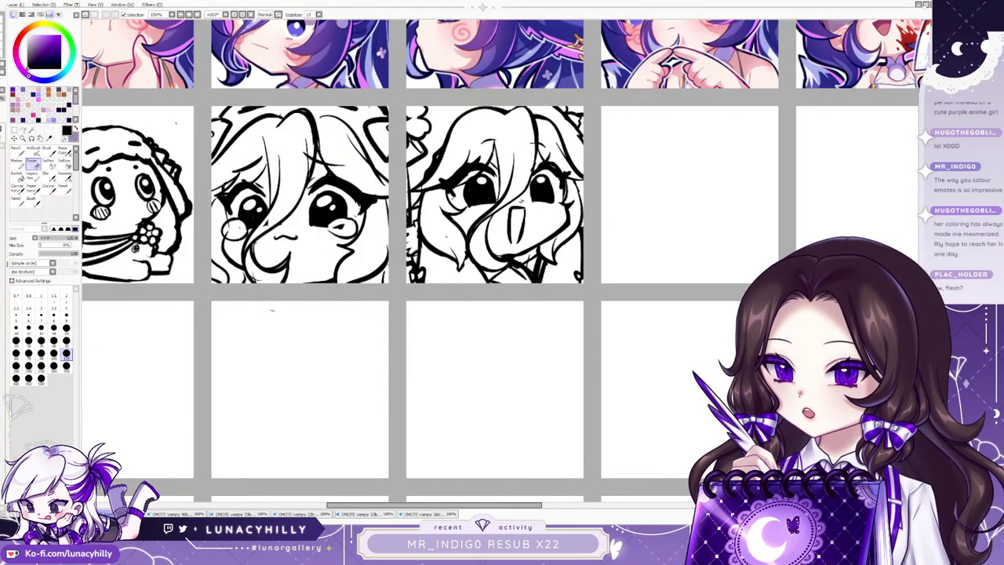
Compare the emote with and without the raised hand on the whole sheet, and show the raised-hand version.
left_click(179, 15)
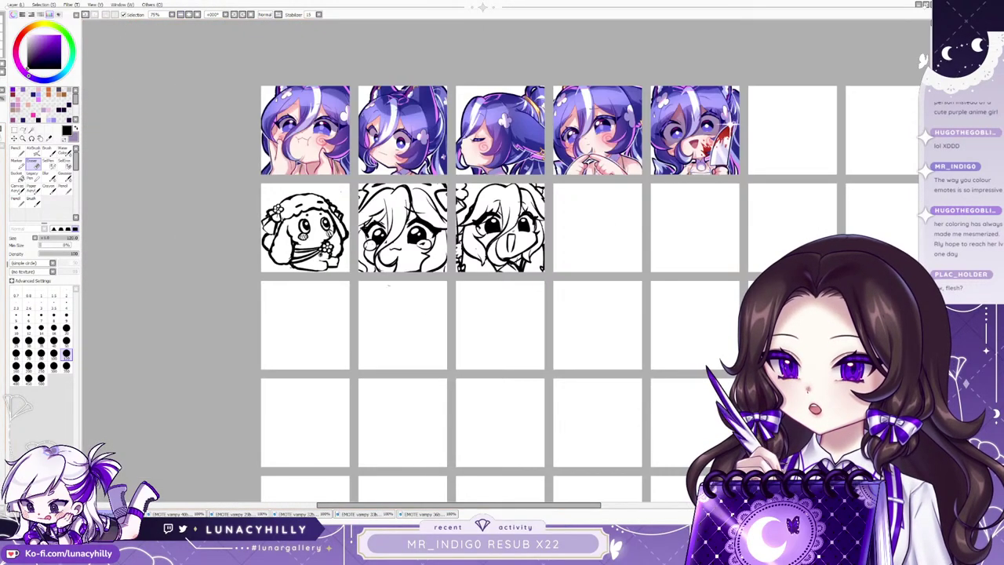
left_click(2, 94)
left_click(3, 94)
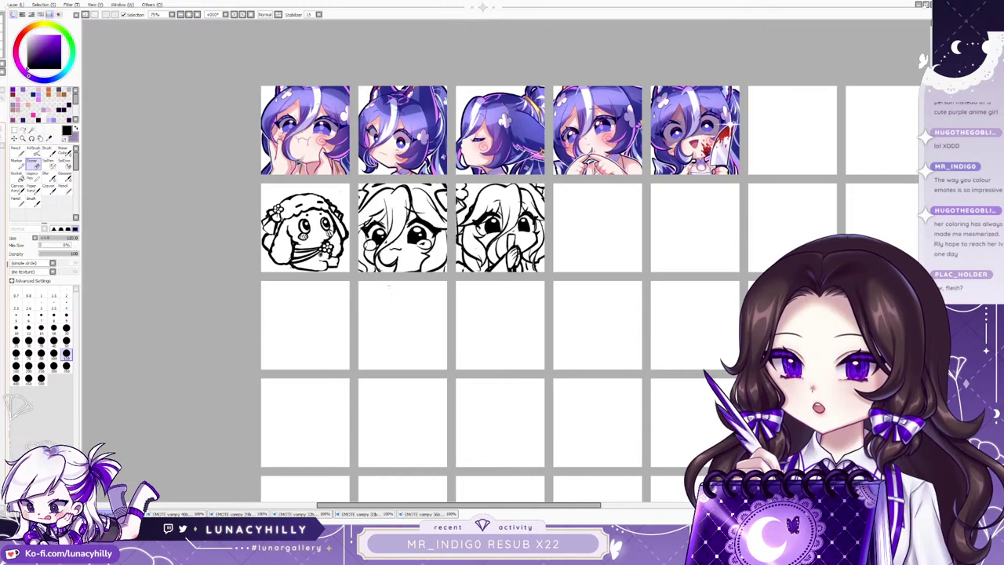
left_click(3, 94)
left_click(2, 94)
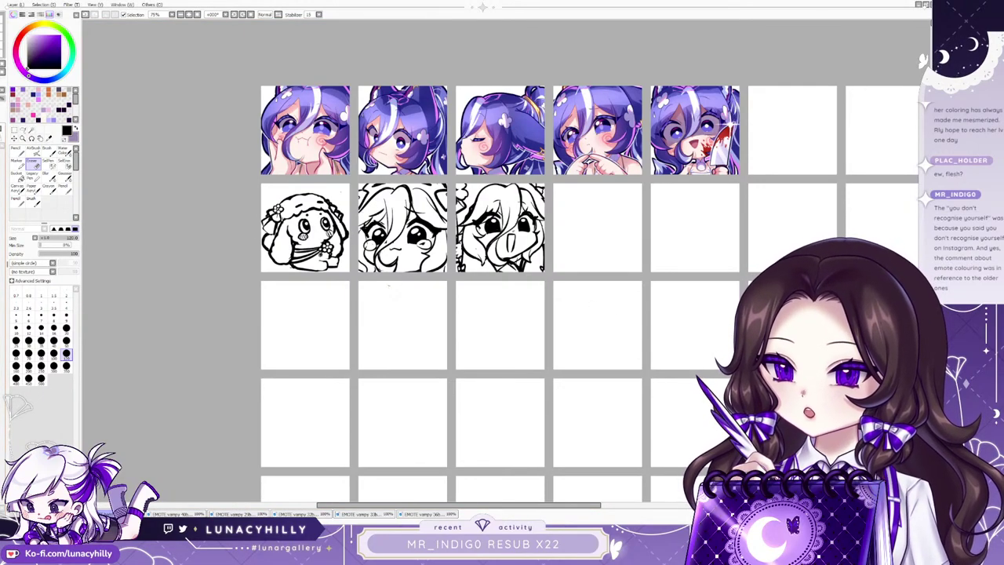
key("d")
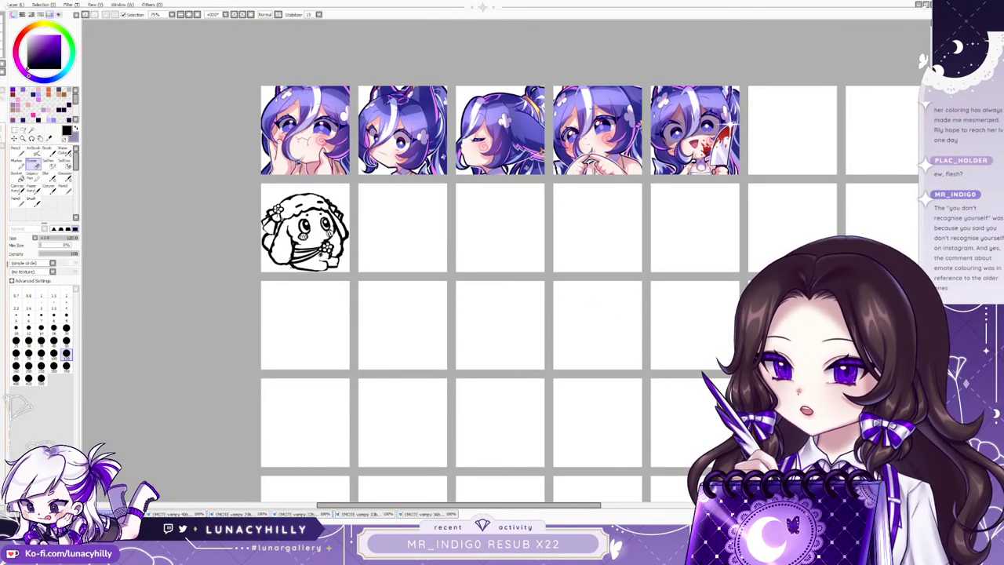
key("ctrl+z")
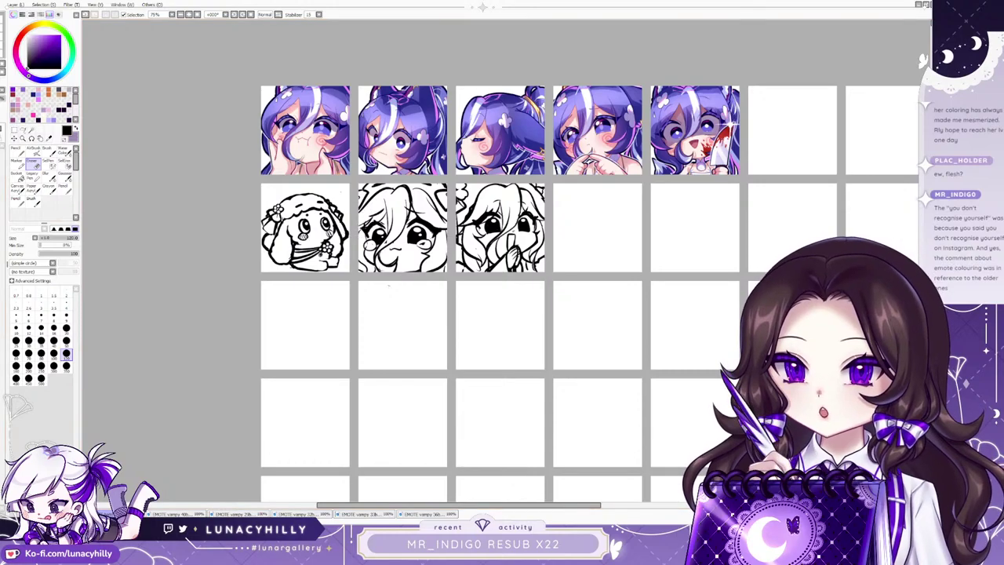
scroll(339, 256, "up", 1)
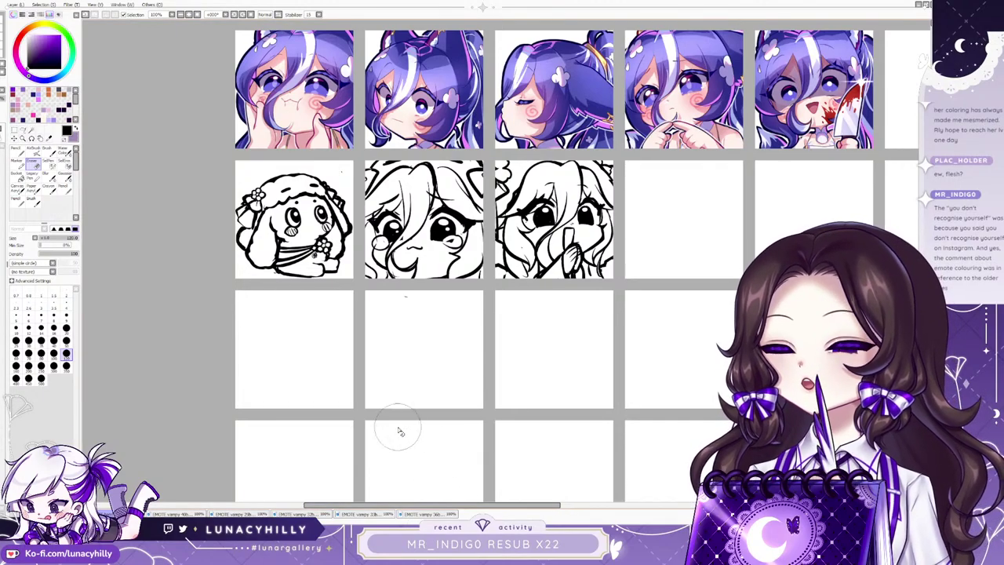
Create a new blank square canvas, and return to the emote sheet.
key("ctrl+n")
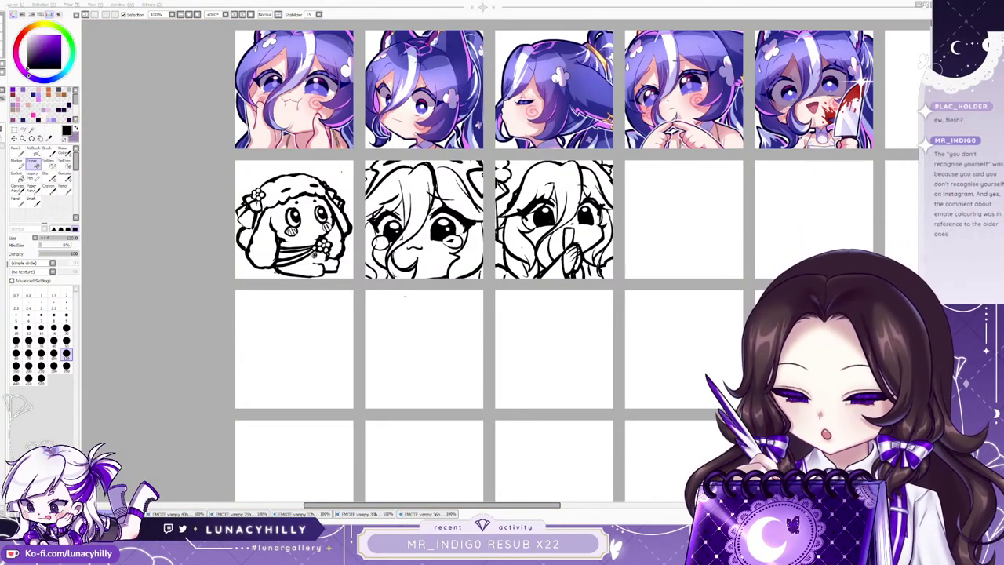
key("Return")
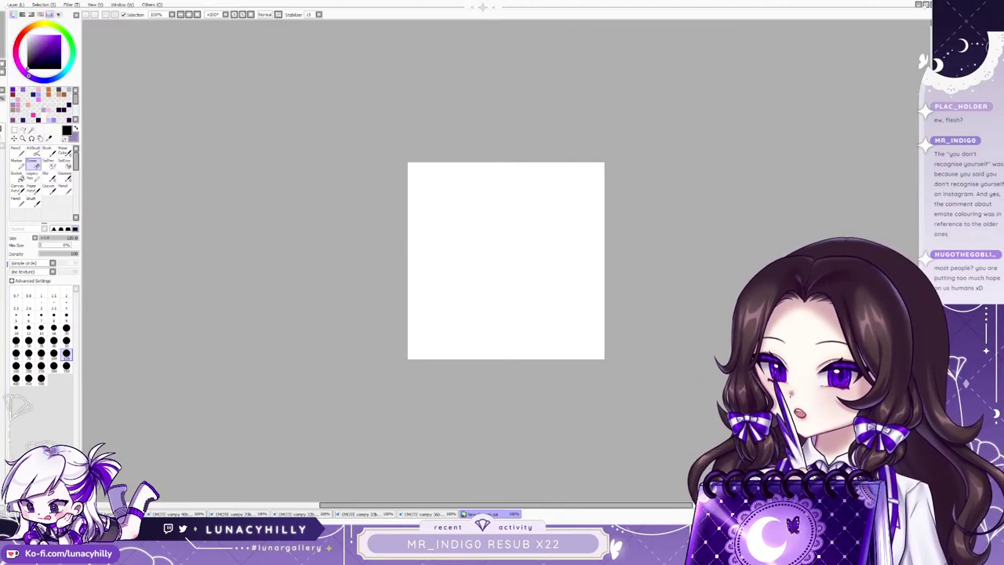
left_click(106, 514)
scroll(290, 152, "down", 2)
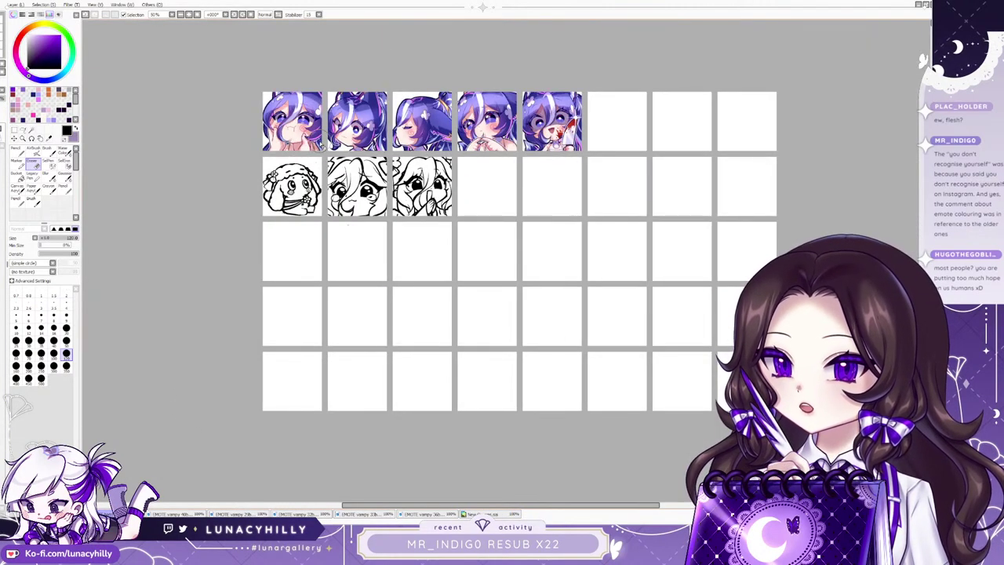
scroll(318, 139, "up", 2)
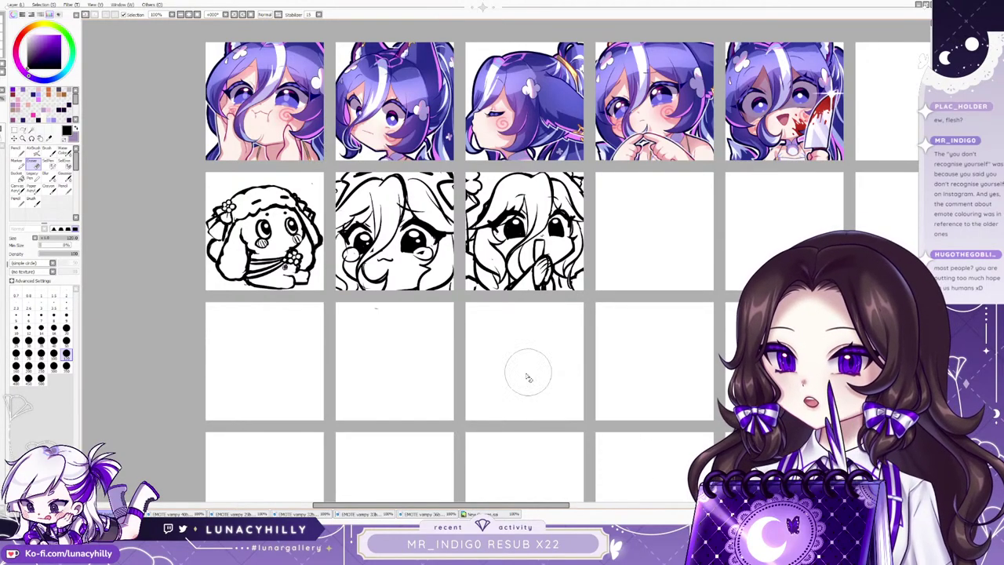
Paint light purple shadows with the size 120 Pencil under the crying emote's fringe, side locks and chin.
scroll(384, 220, "up", 2)
scroll(392, 218, "up", 2)
scroll(392, 219, "down", 1)
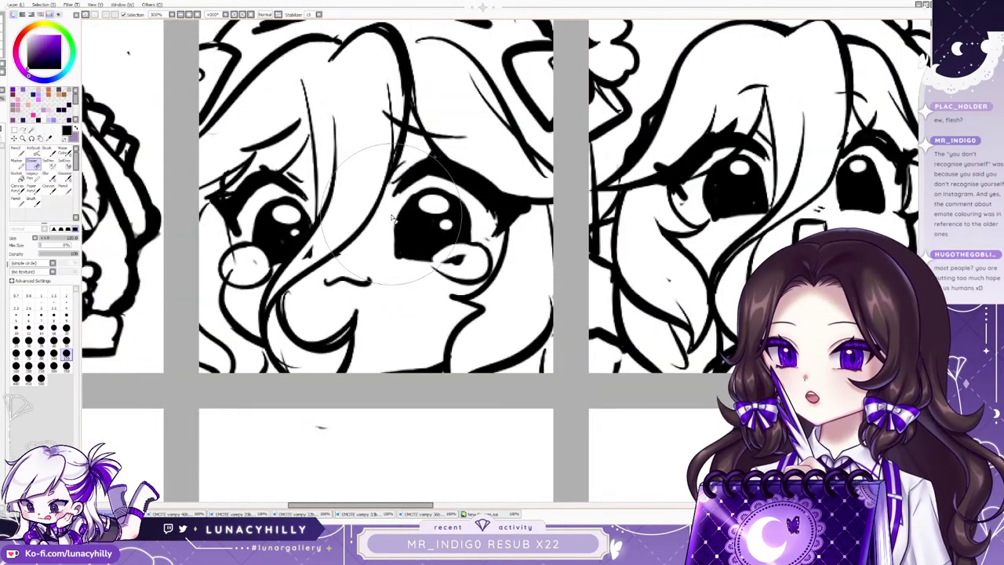
left_click(43, 37)
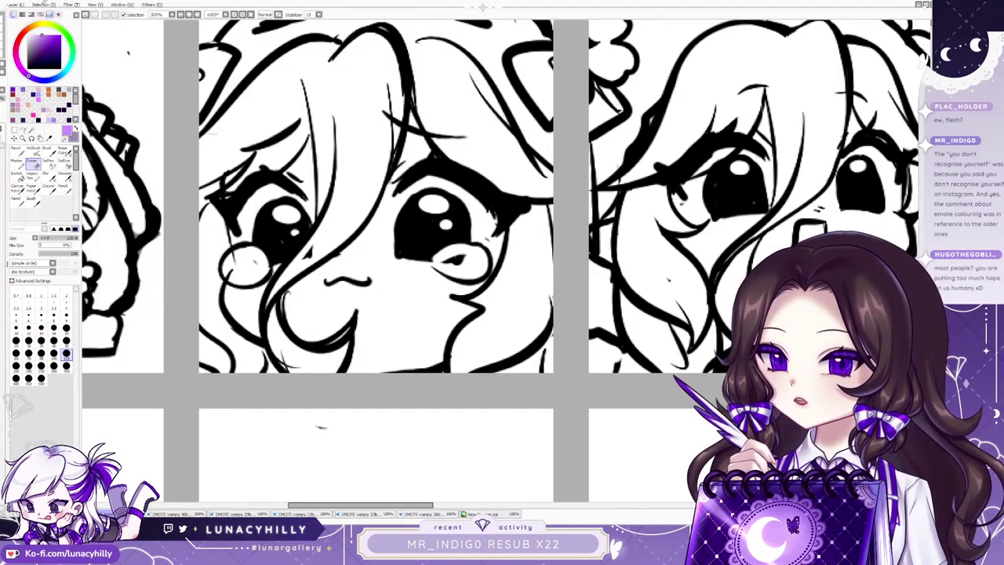
left_click(17, 150)
left_click(66, 353)
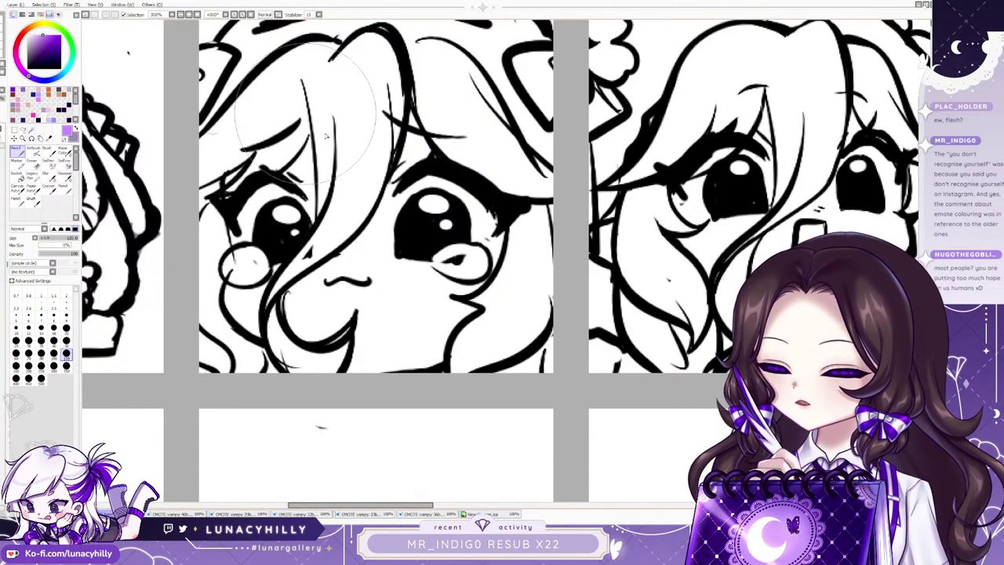
left_click_drag(291, 178, 317, 118)
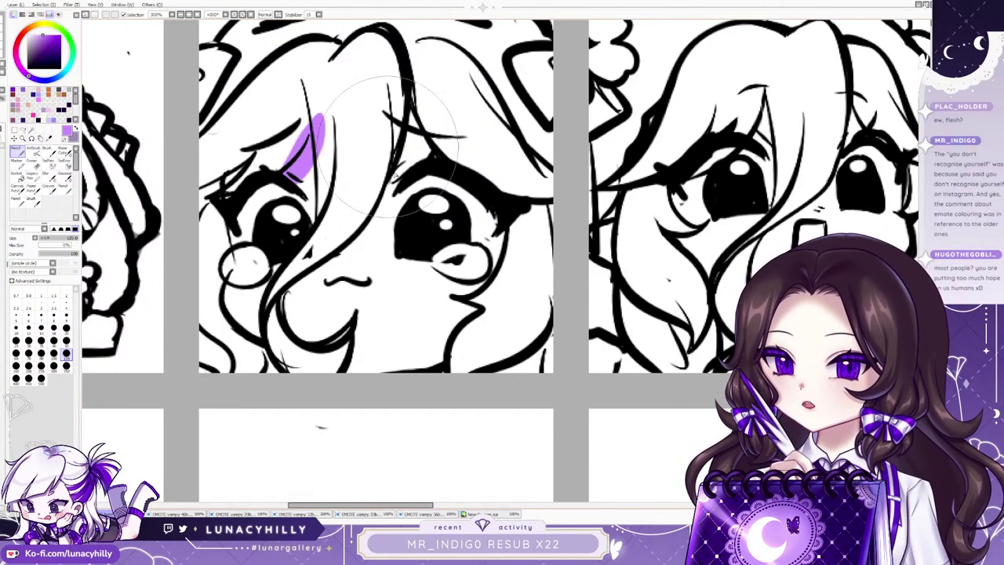
mouse_move(414, 105)
left_mouse_down()
mouse_move(346, 317)
mouse_move(388, 200)
left_mouse_up()
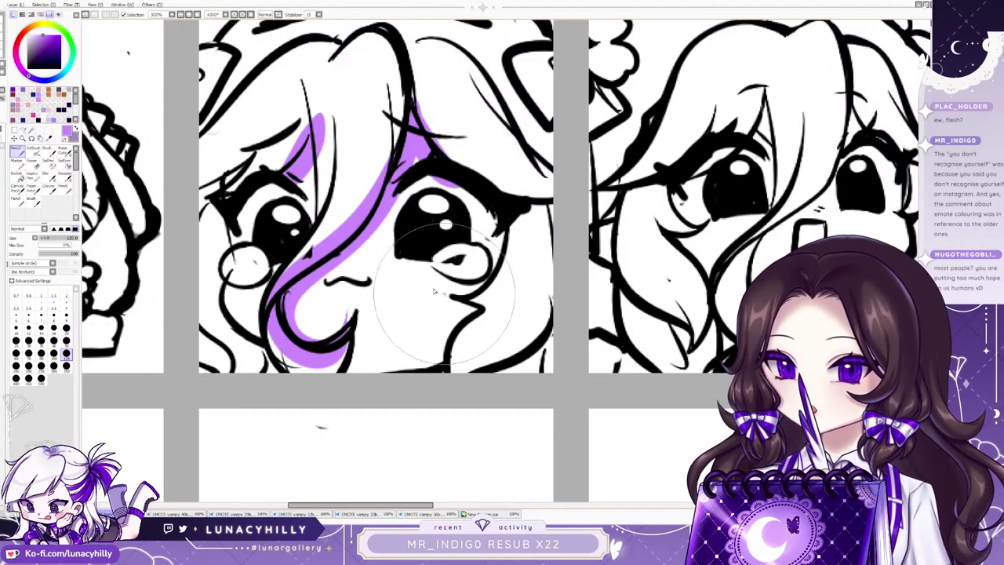
left_click_drag(435, 294, 446, 416)
left_click_drag(235, 274, 266, 356)
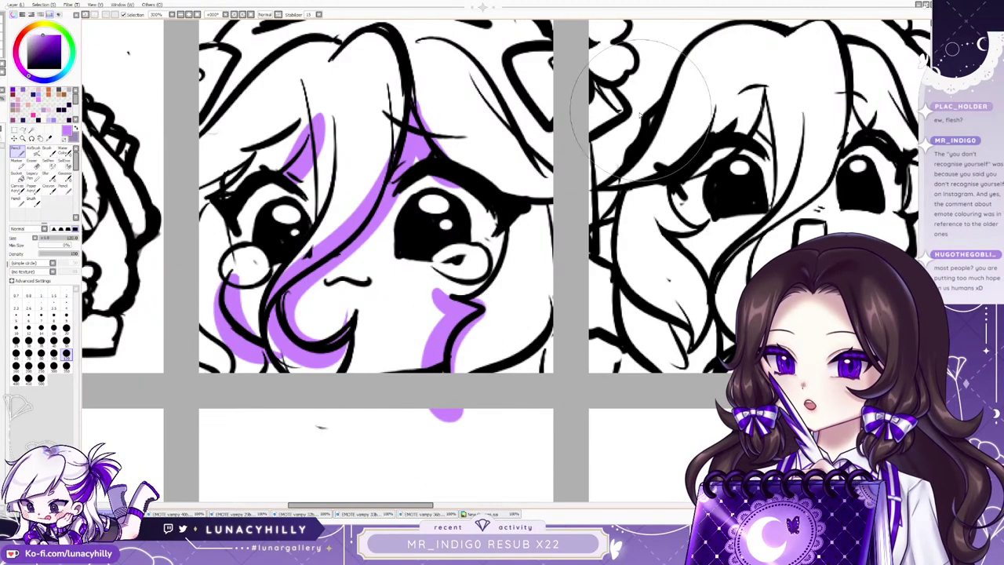
Airbrush a lighter purple at size 120 over the crying emote's shadows, confined to their selected shape, and deselect.
left_click(3, 282, "ctrl")
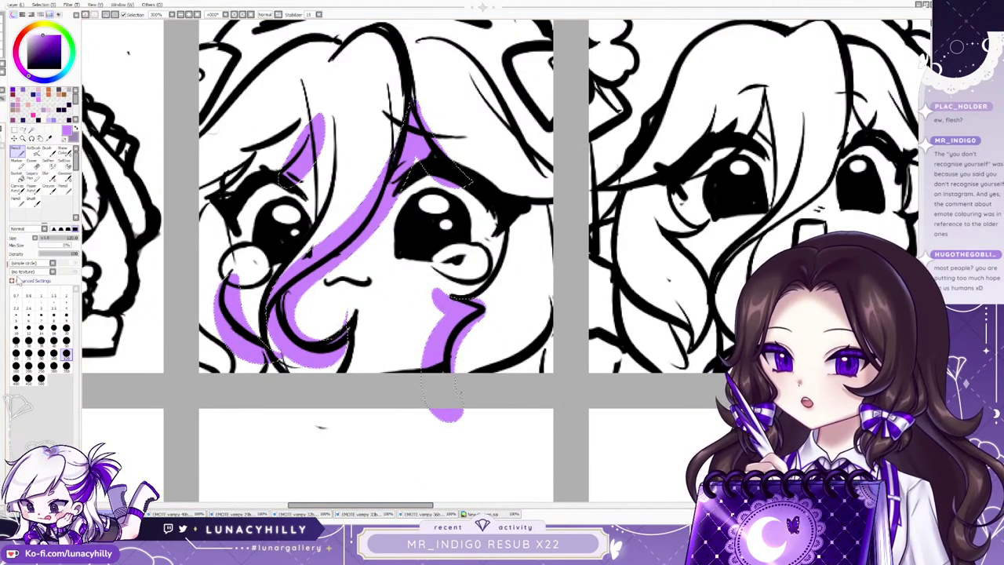
left_click(40, 35)
left_click(35, 150)
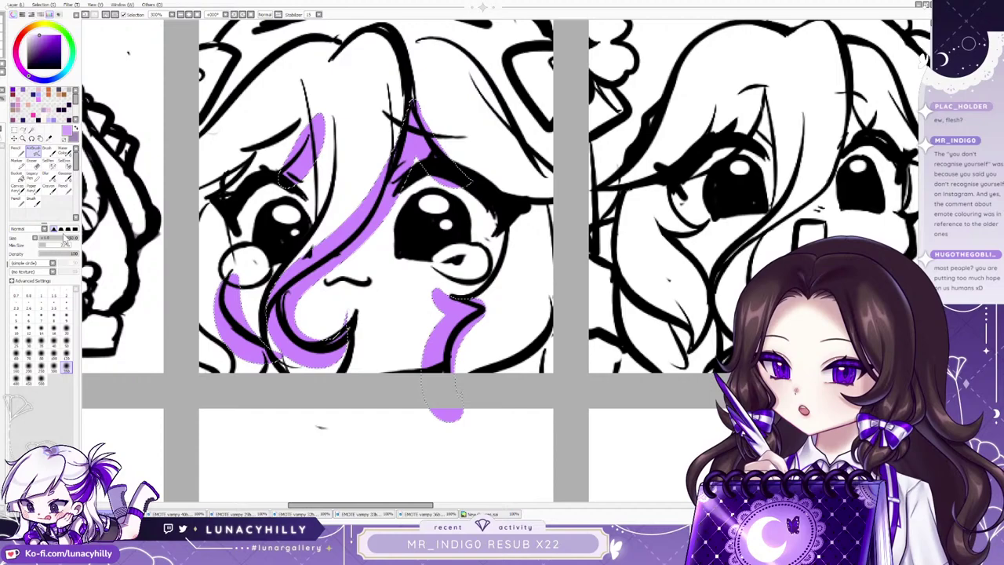
left_click(66, 356)
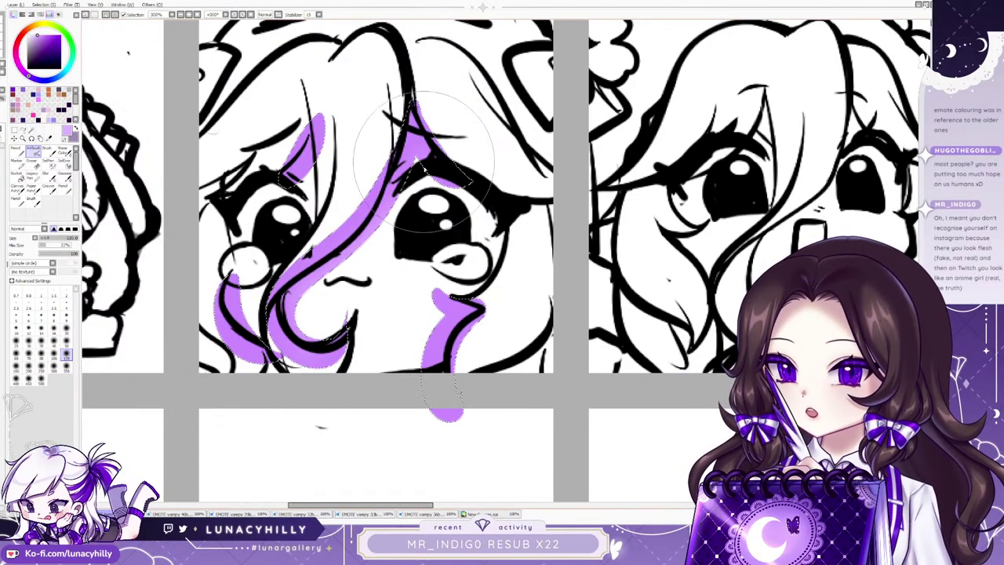
key("ctrl+d")
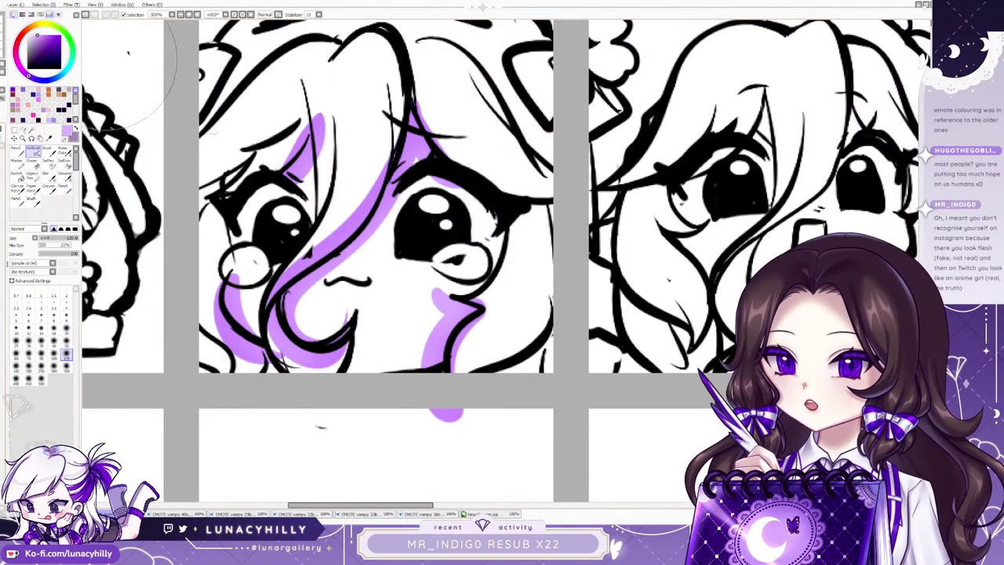
Undo all the purple shading on the crying emote.
left_click(180, 14)
left_click(181, 14)
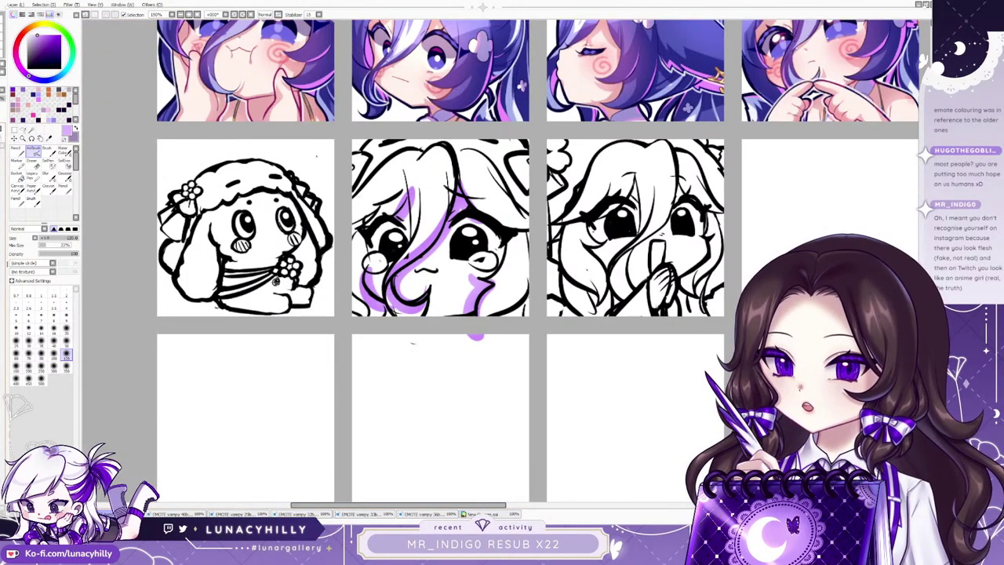
key("ctrl+z")
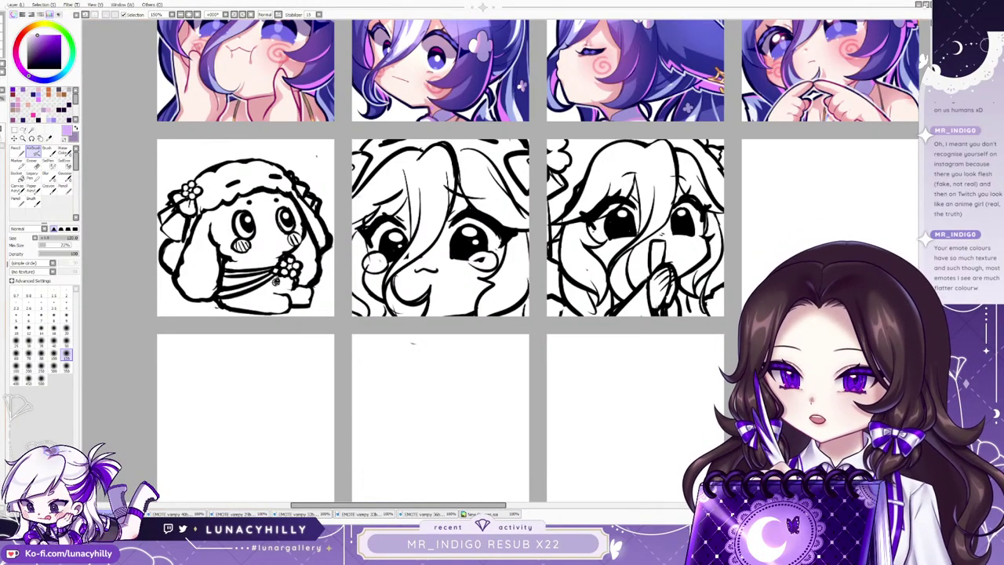
left_click_drag(487, 172, 414, 344)
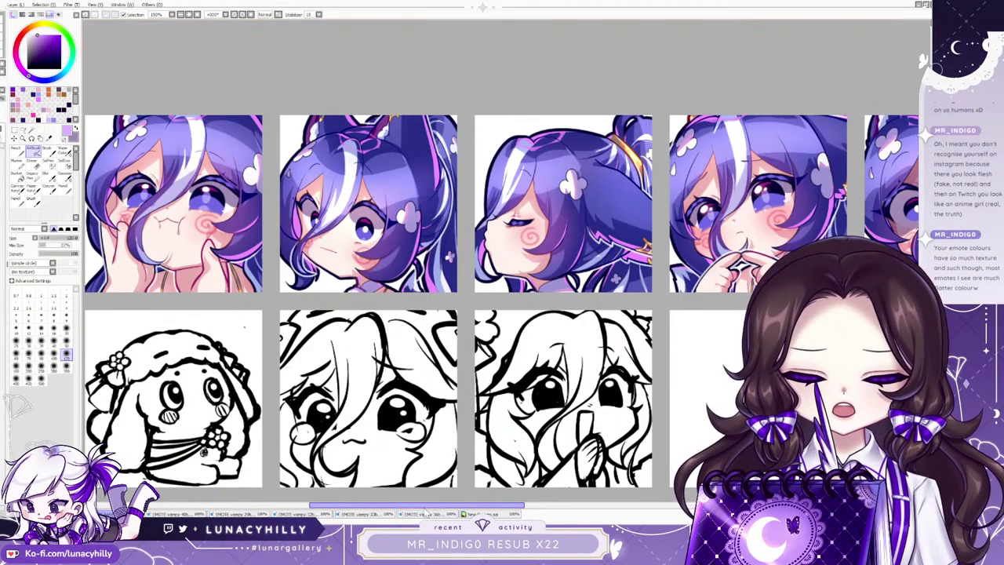
On the blank square canvas, draw a face outline, neck lines and closed upper eyelids with the size 120 Pencil in black.
left_click(488, 514)
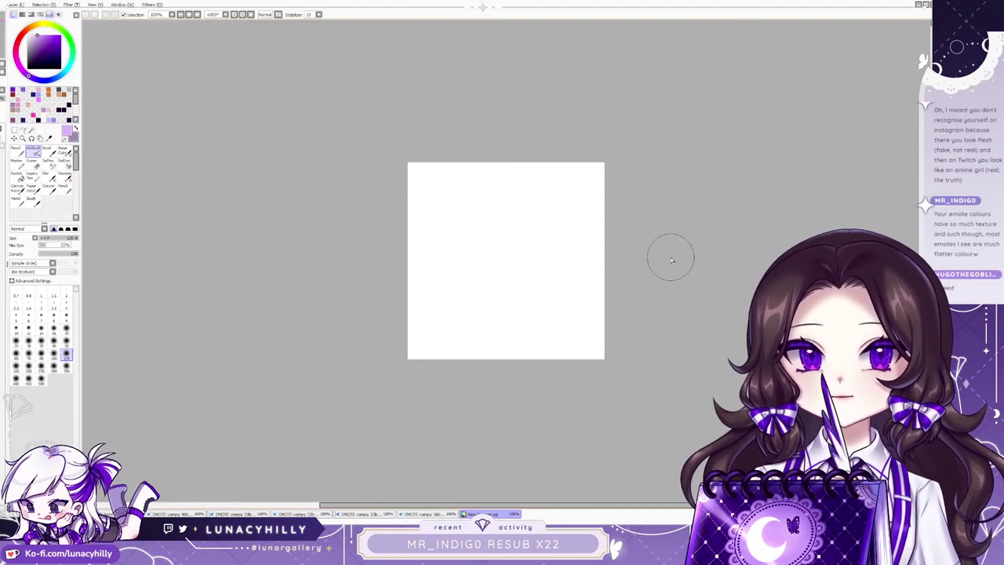
scroll(643, 261, "up", 2)
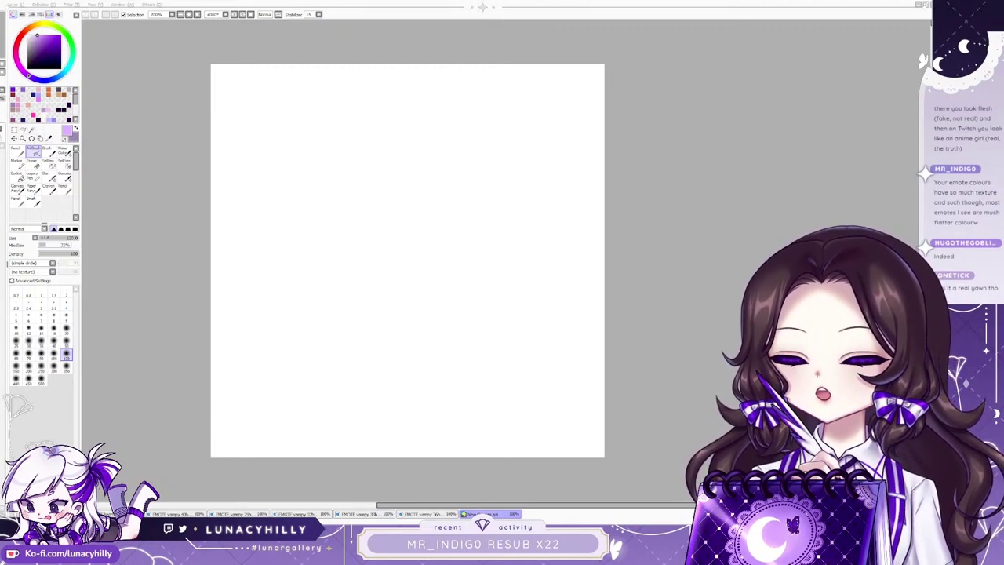
left_click(18, 152)
left_click(28, 68)
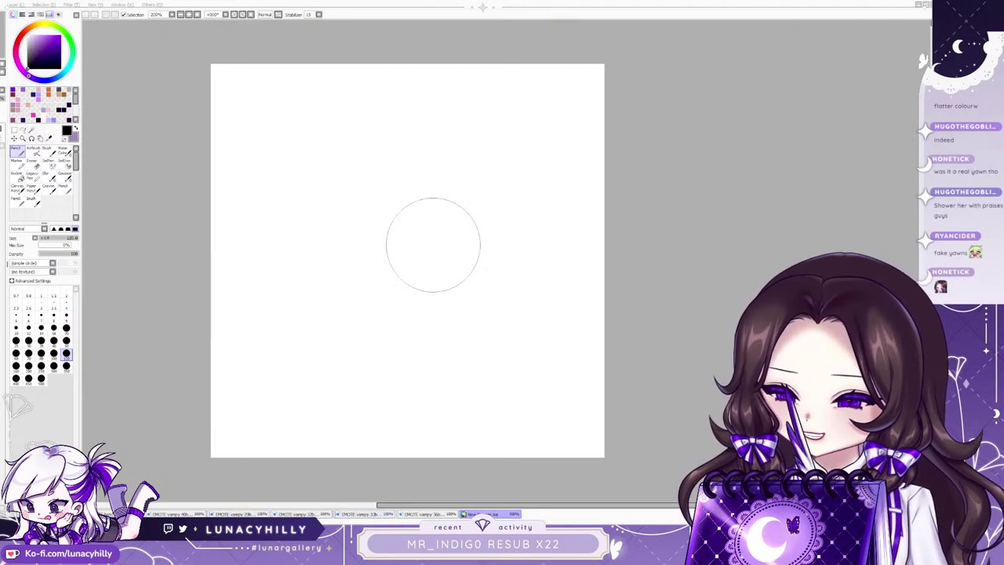
mouse_move(438, 87)
left_mouse_down()
mouse_move(309, 231)
mouse_move(302, 278)
mouse_move(372, 370)
mouse_move(380, 360)
mouse_move(403, 386)
mouse_move(427, 389)
mouse_move(478, 372)
left_mouse_up()
mouse_move(333, 255)
left_mouse_down()
mouse_move(351, 271)
mouse_move(310, 265)
mouse_move(436, 268)
left_mouse_up()
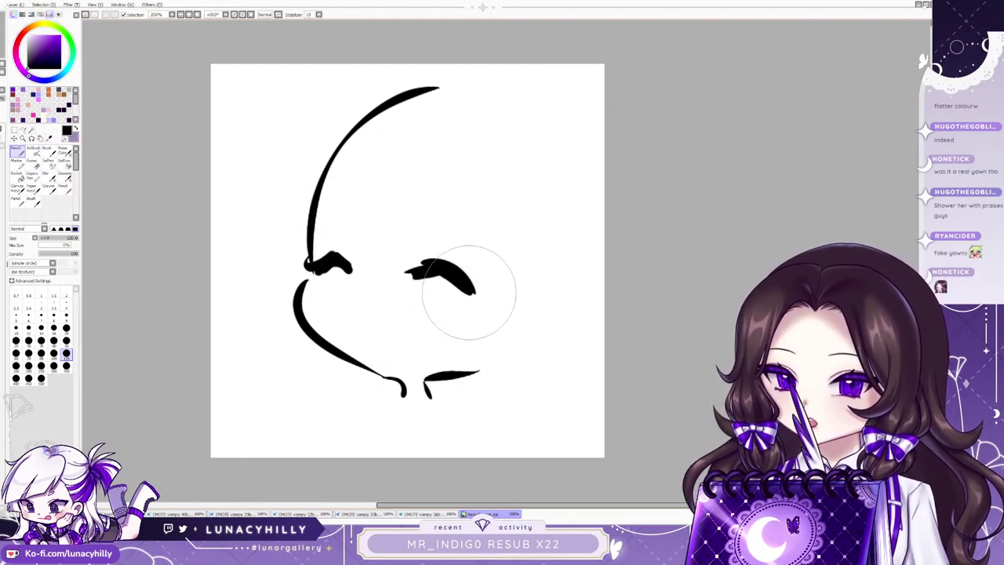
Add lash flicks and eyelid creases, two curved eyebrows, a small nose and a tall open mouth to the face.
left_click_drag(470, 272, 487, 289)
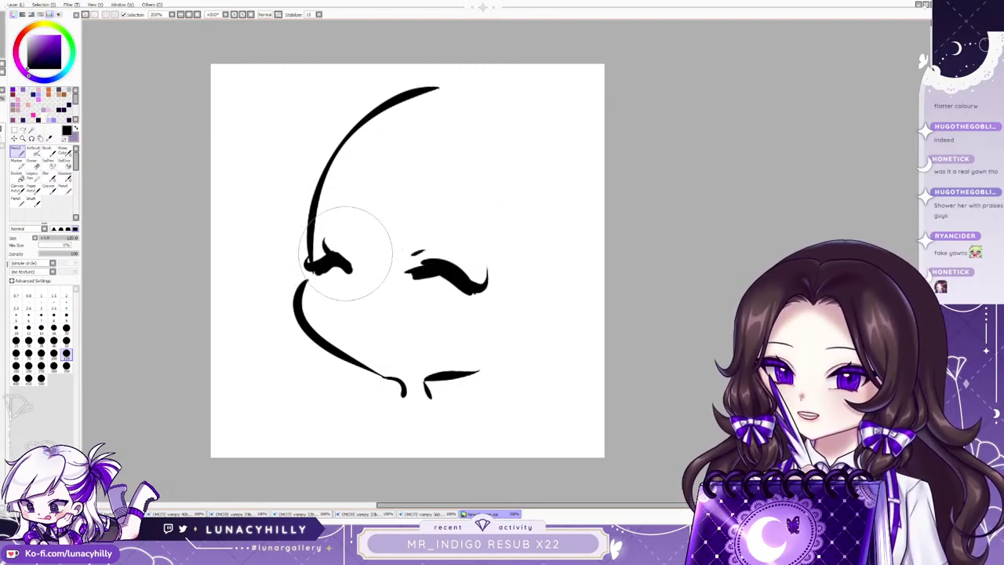
mouse_move(333, 208)
left_mouse_down()
mouse_move(361, 200)
mouse_move(429, 212)
left_mouse_up()
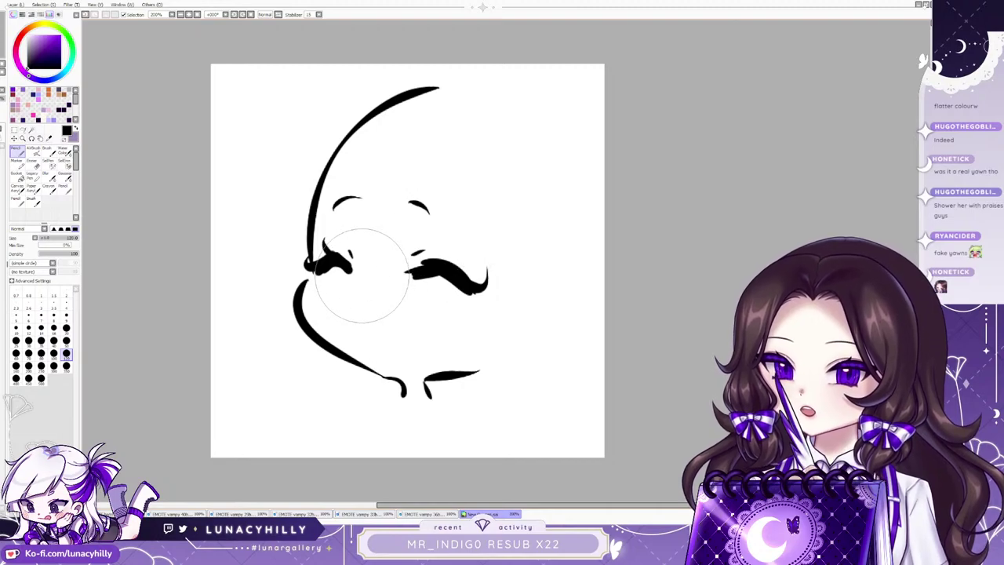
mouse_move(379, 369)
left_mouse_down()
mouse_move(361, 298)
mouse_move(391, 359)
left_mouse_up()
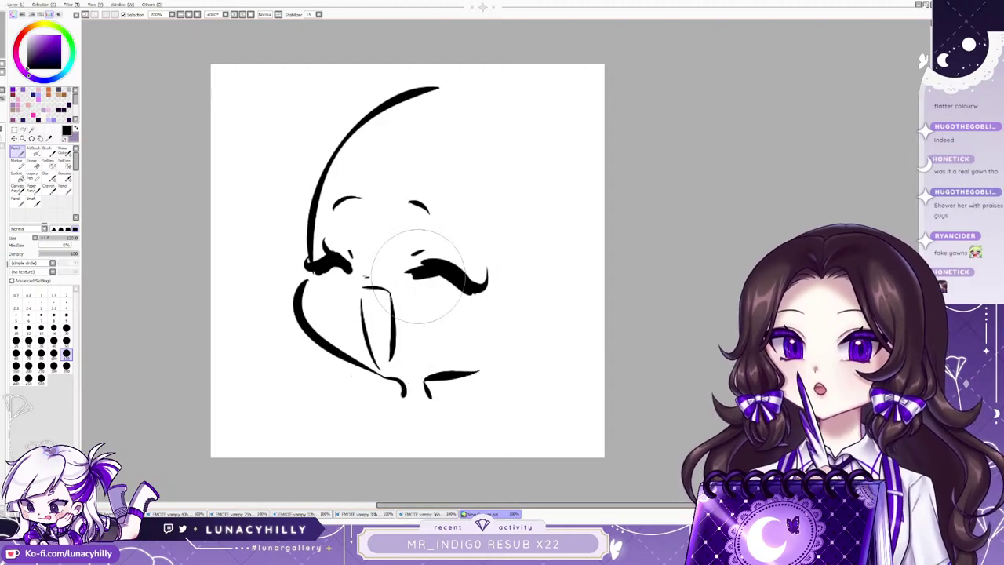
mouse_move(389, 120)
left_mouse_down()
mouse_move(551, 406)
mouse_move(286, 213)
left_mouse_up()
mouse_move(387, 72)
left_mouse_down()
mouse_move(233, 321)
mouse_move(325, 384)
left_mouse_up()
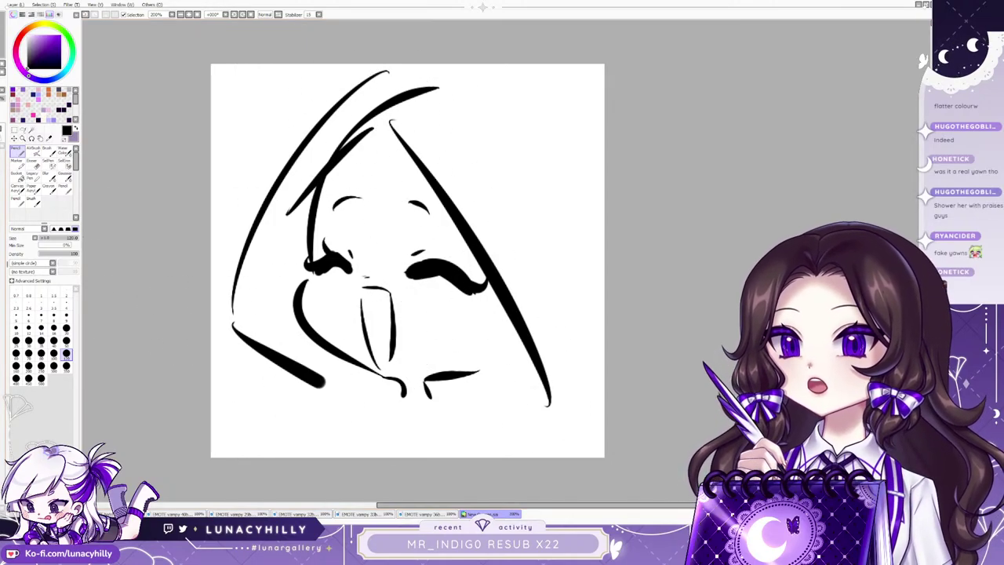
key("ctrl+z")
key("ctrl+z")
key("ctrl+z")
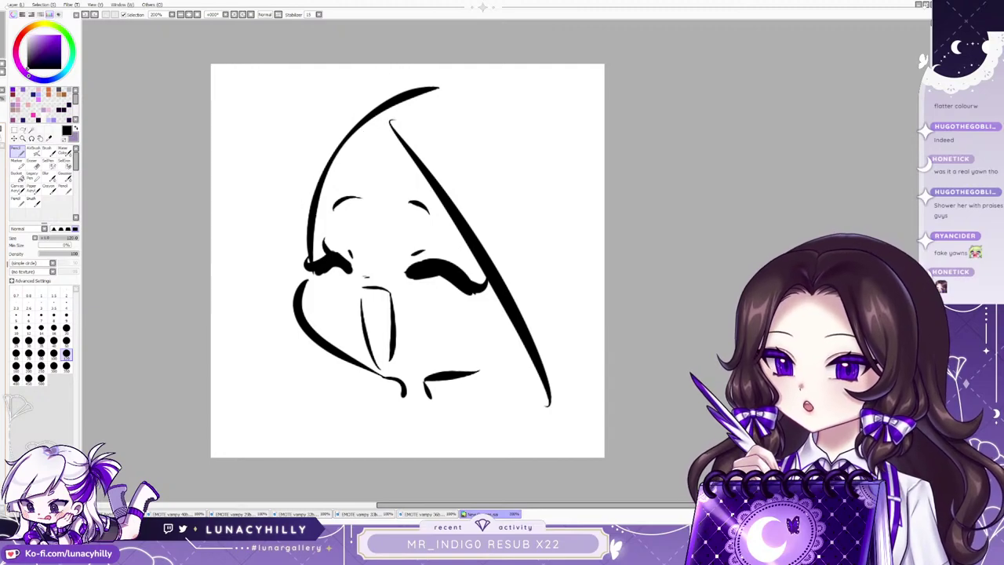
key("ctrl+z")
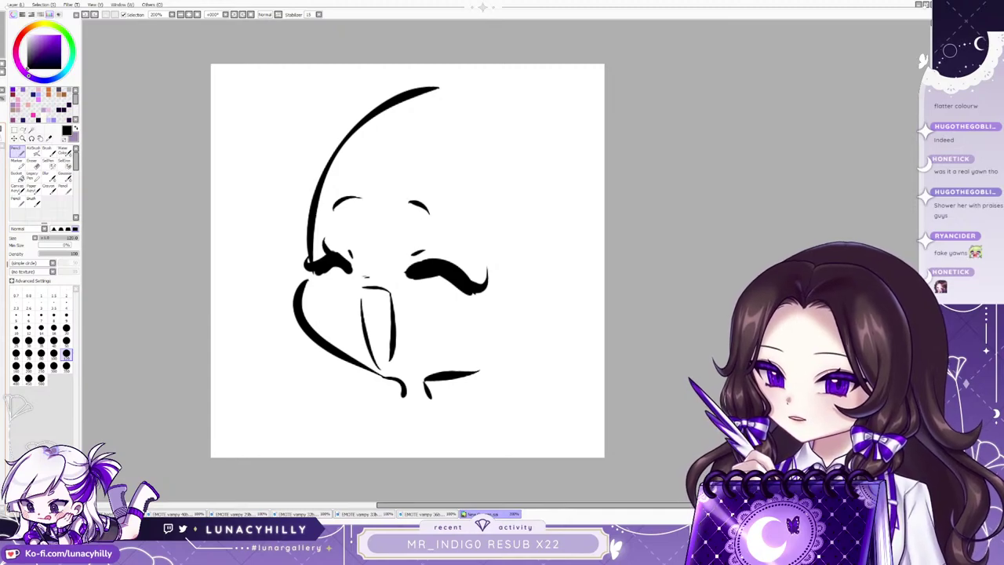
Fill out both closed eyelids with the size 50 Pencil, and erase the nose and mouth with the size 350 Eraser.
left_click(66, 341)
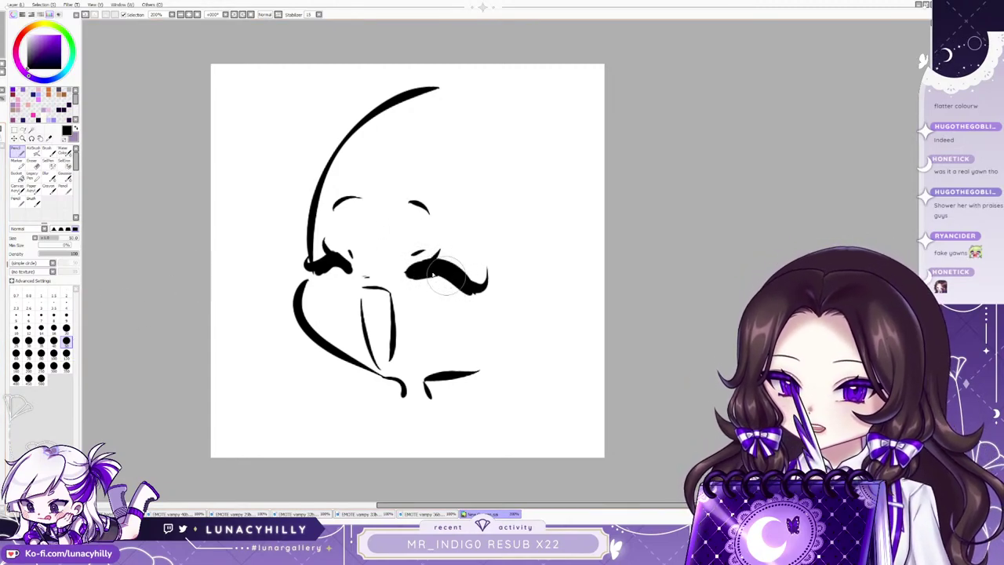
left_click_drag(436, 272, 473, 284)
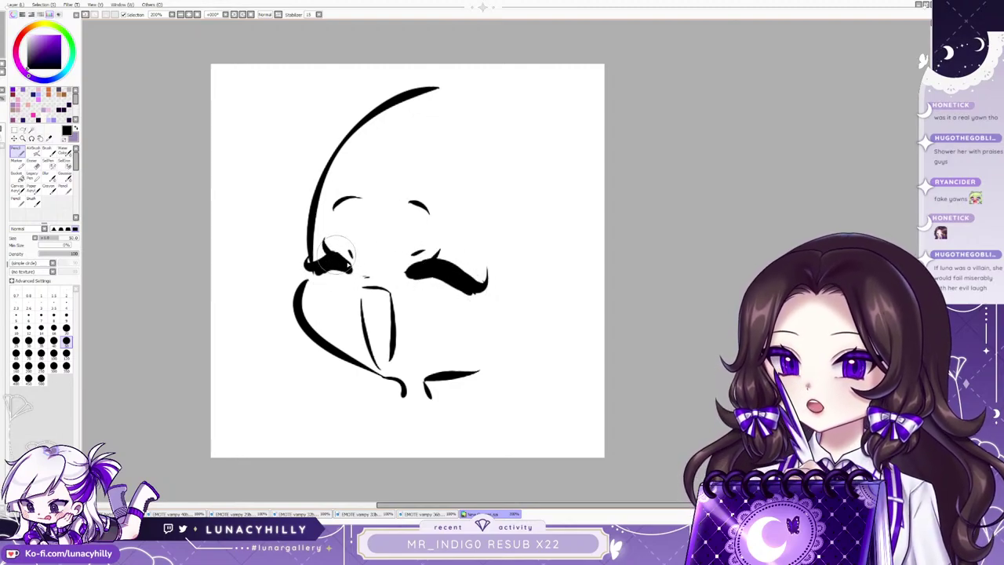
left_click(33, 166)
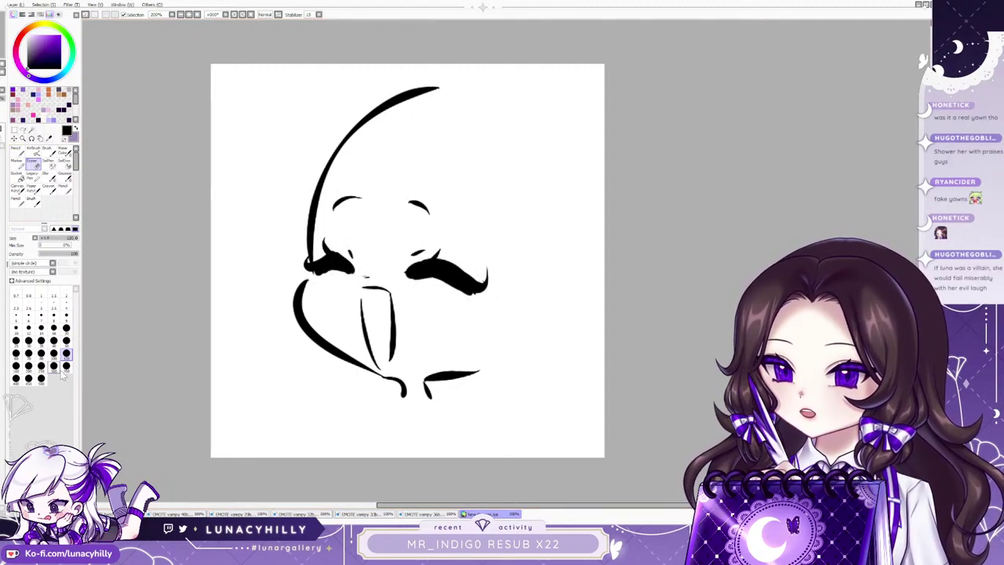
mouse_move(373, 292)
left_mouse_down()
mouse_move(383, 345)
mouse_move(369, 273)
left_mouse_up()
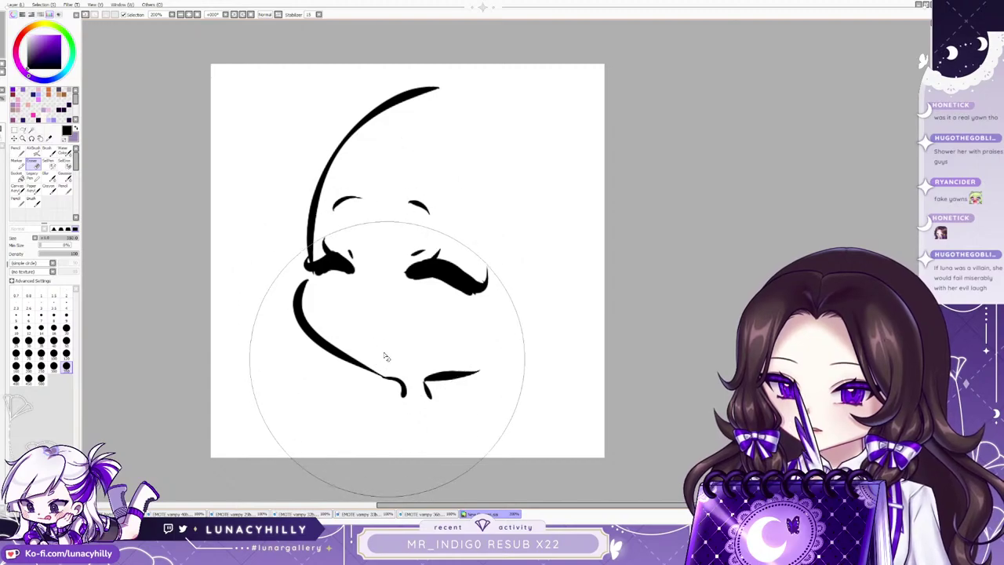
Trim the larger eye's lash with the size 120 Eraser, and redraw the nose and tall open mouth with the size 50 Pencil.
left_click(66, 353)
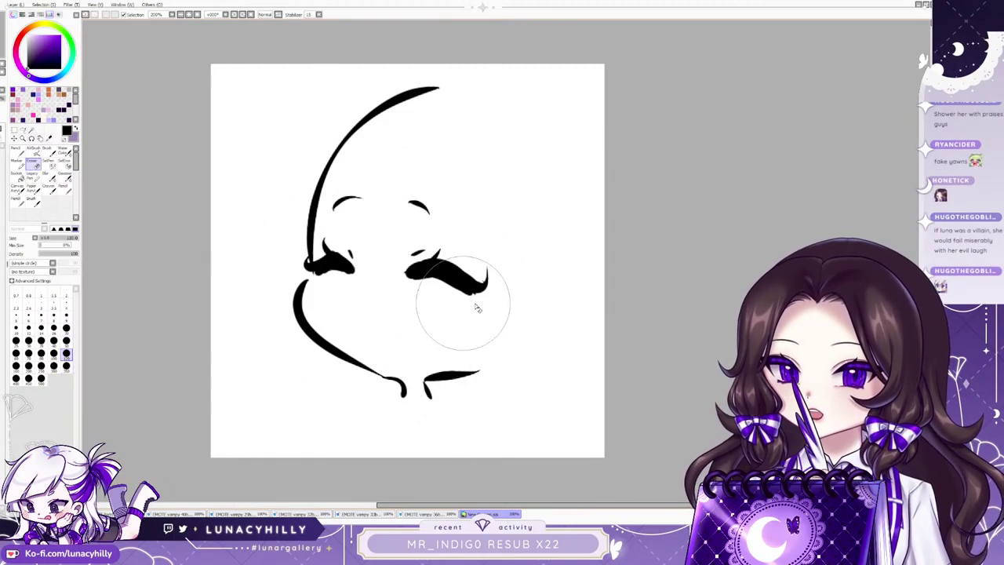
left_click(19, 153)
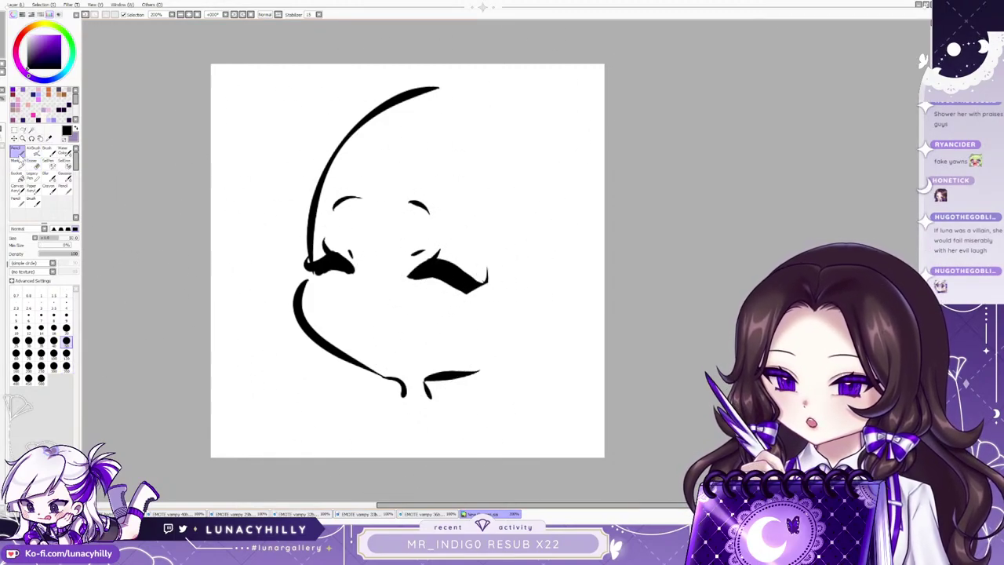
left_click_drag(363, 279, 369, 274)
left_click_drag(366, 279, 382, 367)
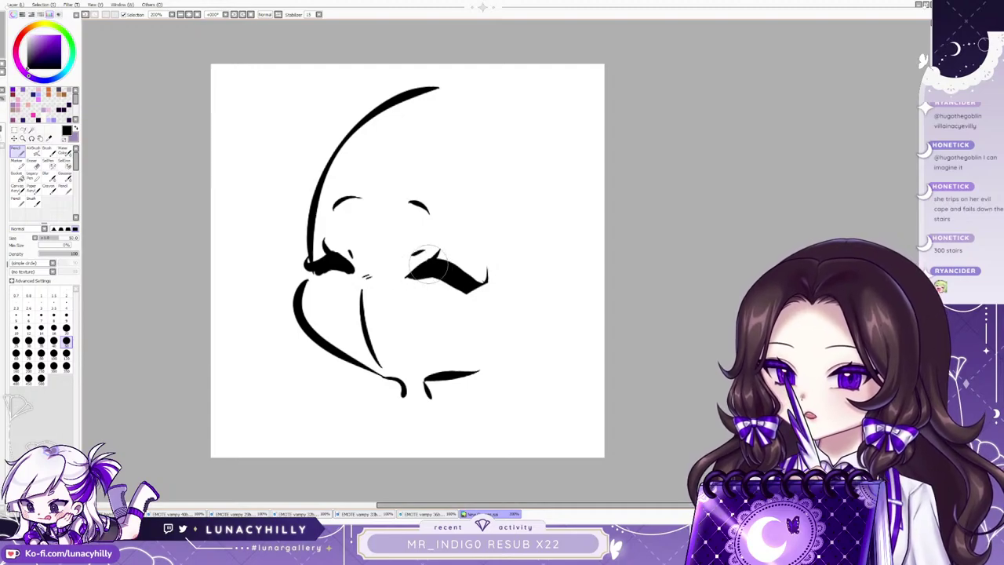
mouse_move(364, 286)
left_mouse_down()
mouse_move(384, 288)
mouse_move(393, 365)
mouse_move(386, 287)
left_mouse_up()
Clean up the mouth outline with the size 50 Eraser, and return to the Pencil.
left_click(34, 164)
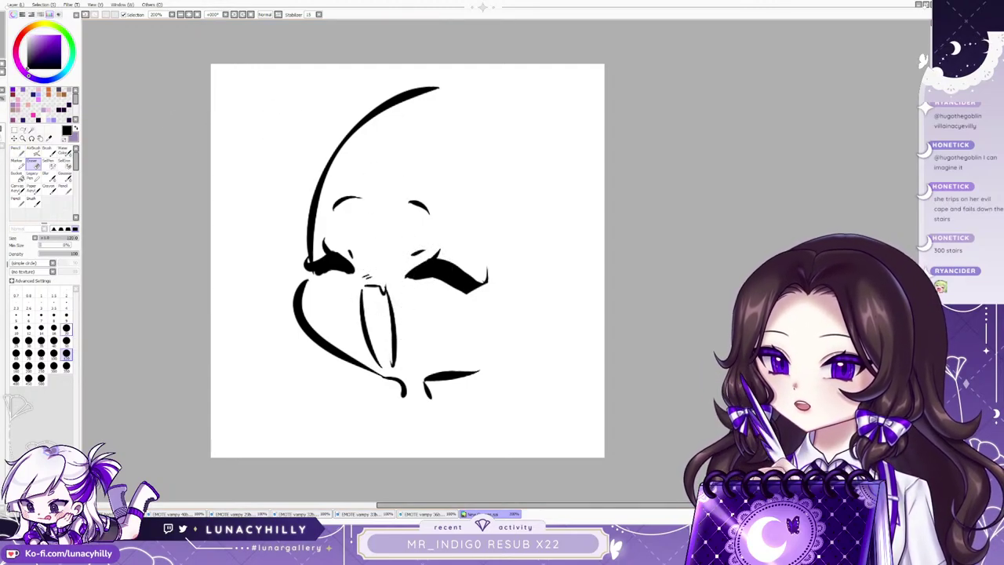
left_click(67, 342)
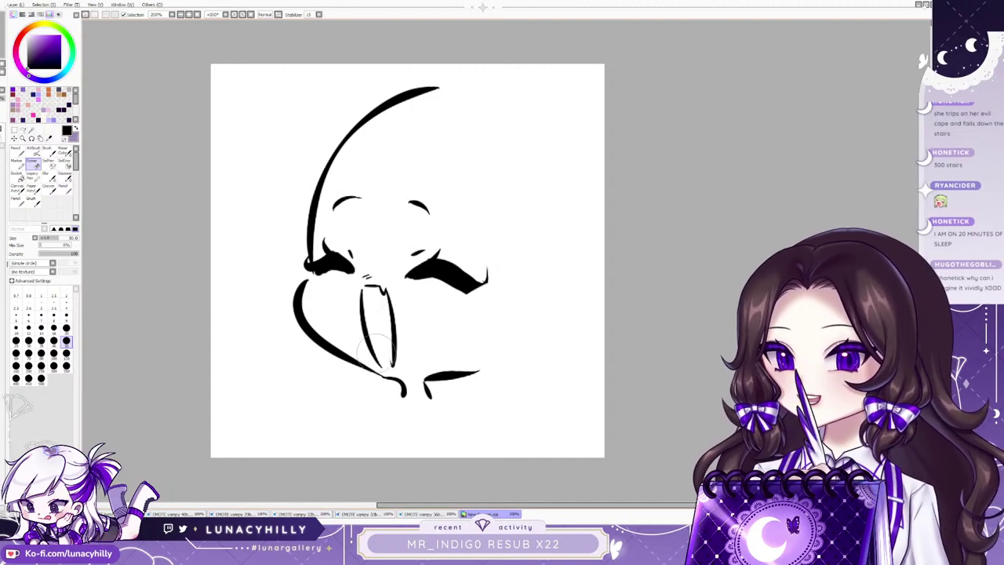
left_click(17, 152)
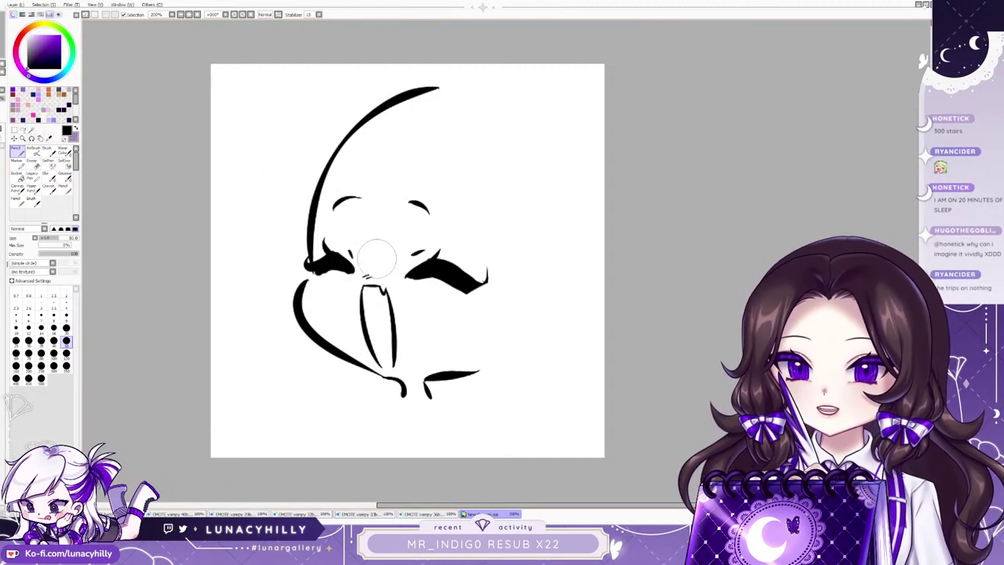
Lasso the larger closed eye and move it slightly closer to the nose.
left_click(22, 131)
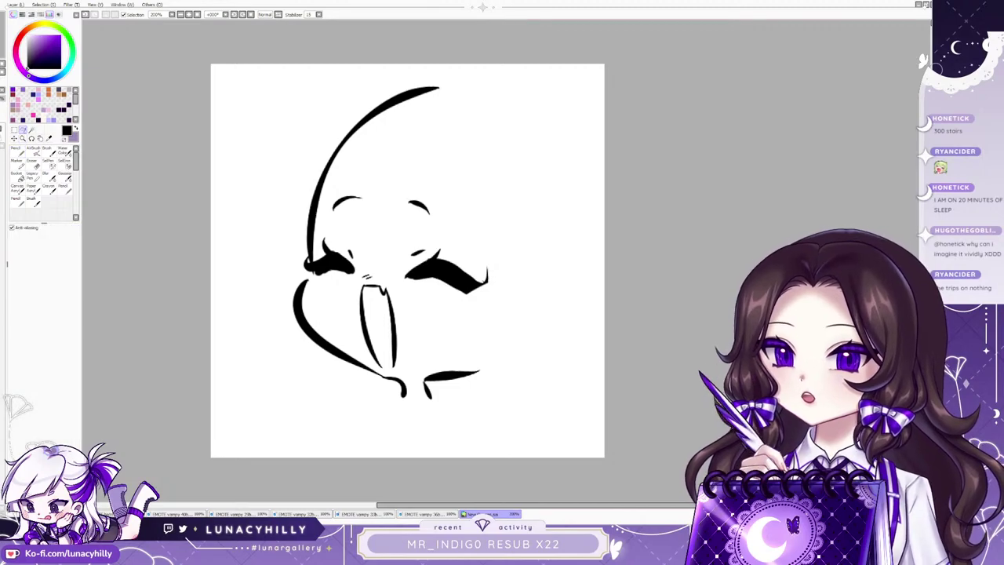
mouse_move(468, 316)
left_mouse_down()
mouse_move(444, 234)
mouse_move(402, 272)
mouse_move(469, 315)
left_mouse_up()
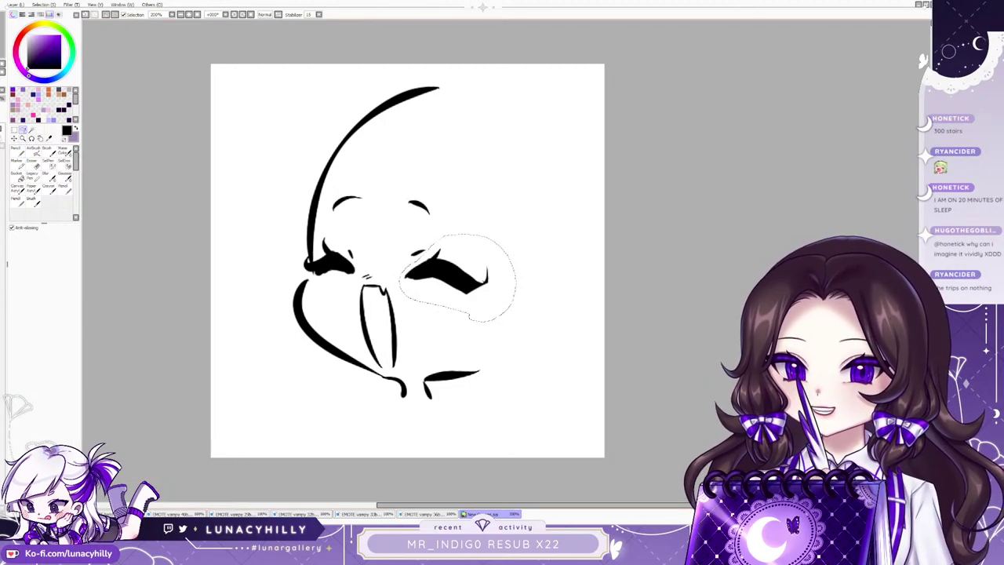
left_click_drag(449, 274, 447, 275)
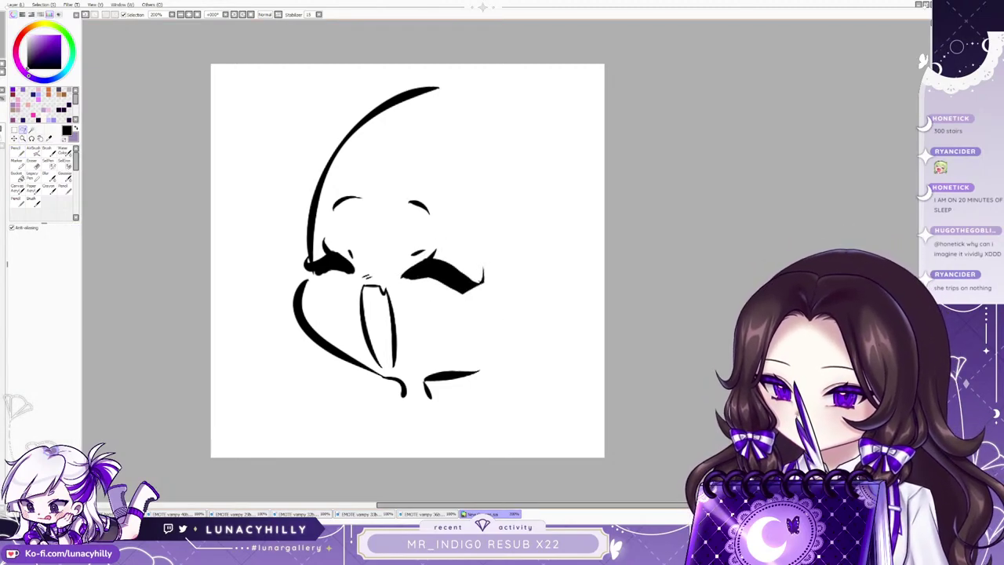
key("h")
key("h")
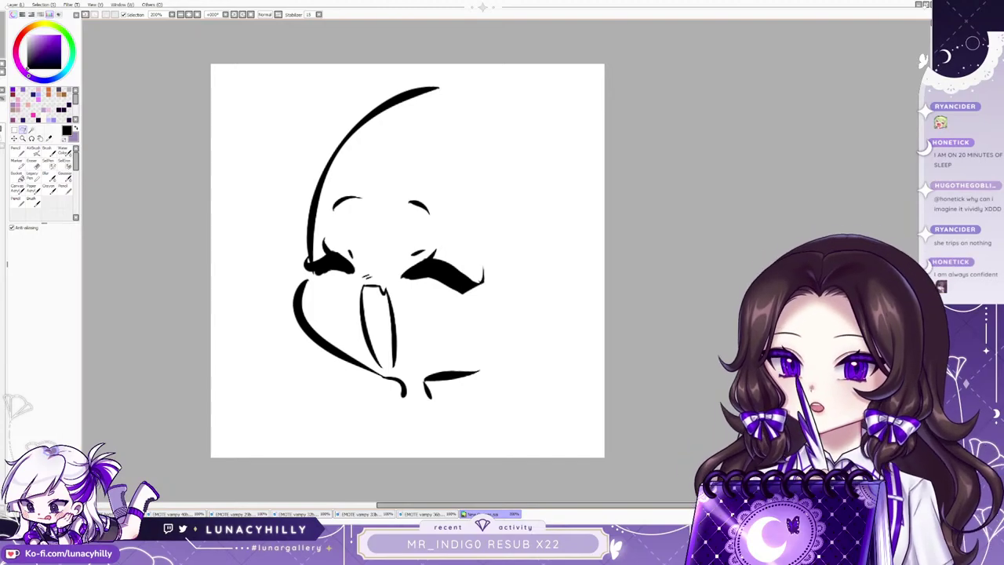
Erase the larger eye's upturned lash tip, and reshape the outer lash corners of both eyes with the size 50 Pencil and Eraser.
key("e")
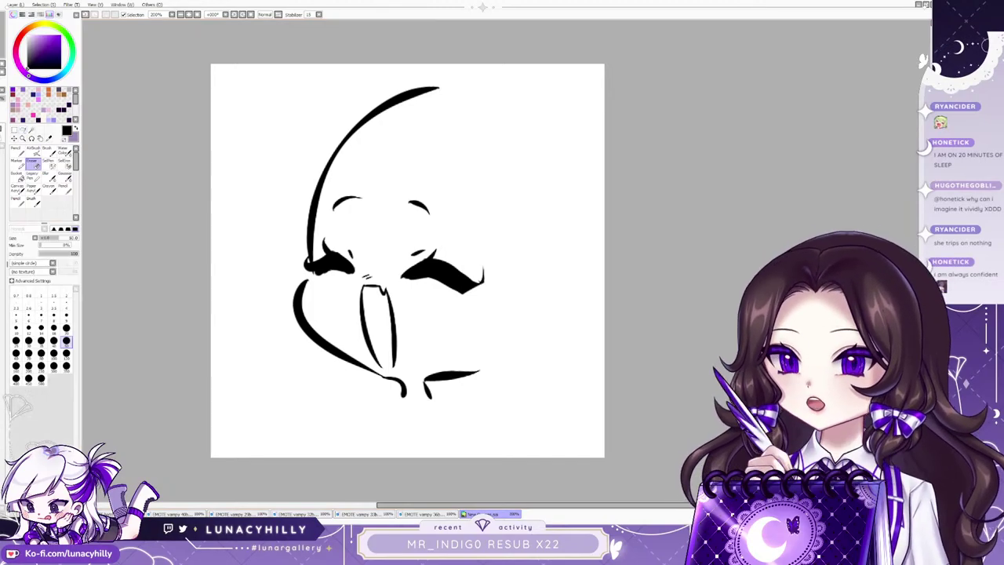
key("n")
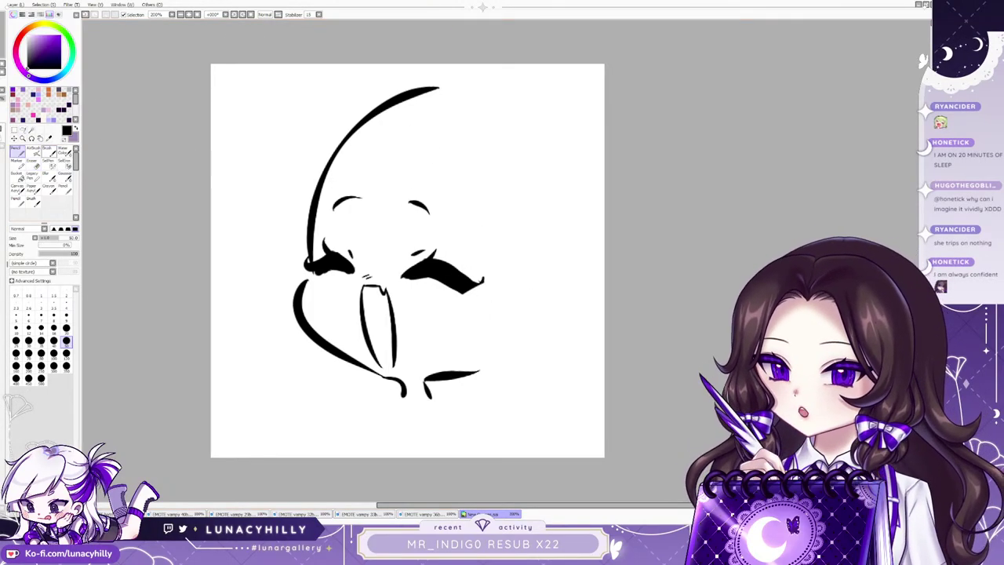
mouse_move(452, 265)
left_mouse_down()
mouse_move(470, 283)
mouse_move(488, 278)
left_mouse_up()
left_click_drag(314, 265, 302, 257)
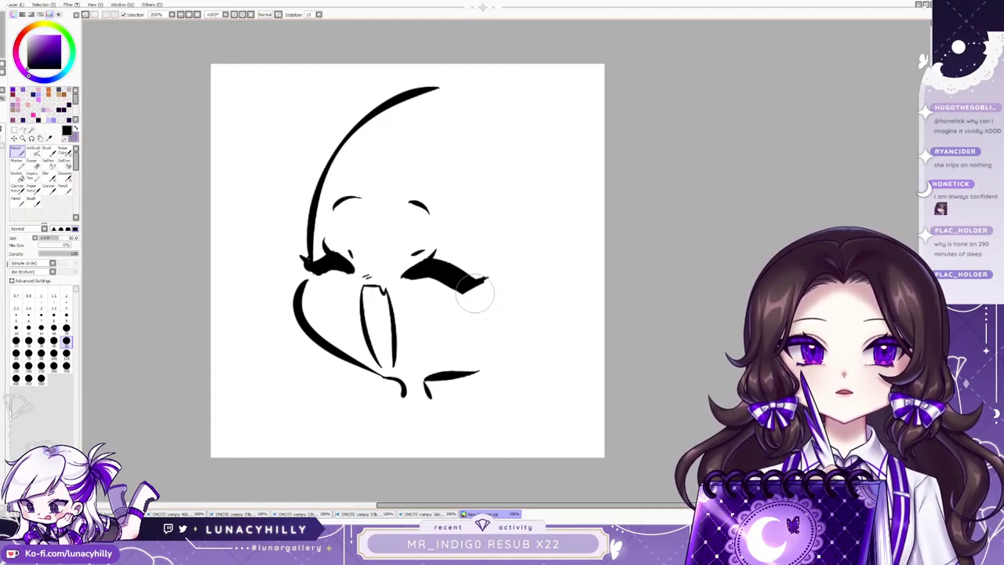
key("e")
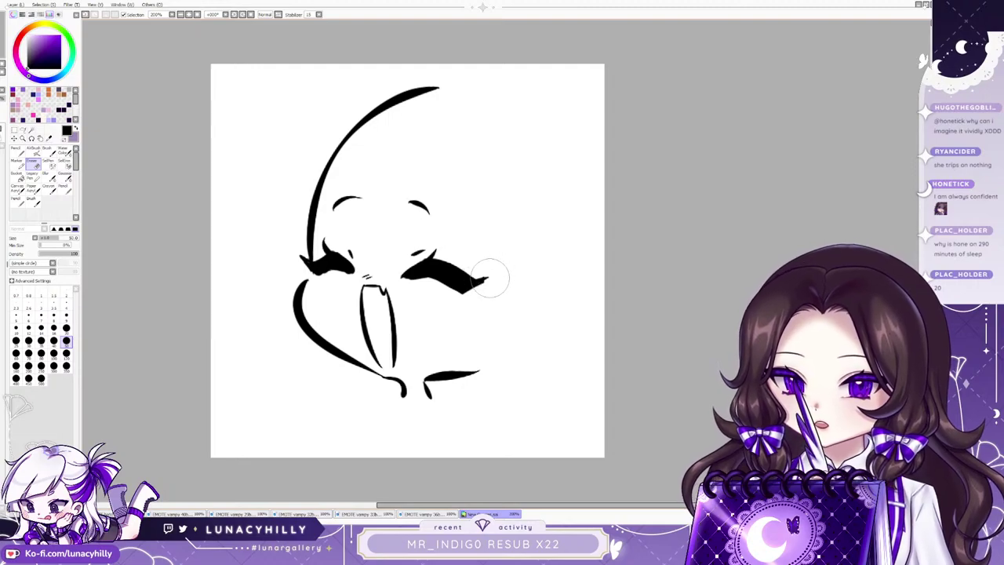
Clear the whole closed-eyed face drawing from the square canvas.
left_click(17, 152)
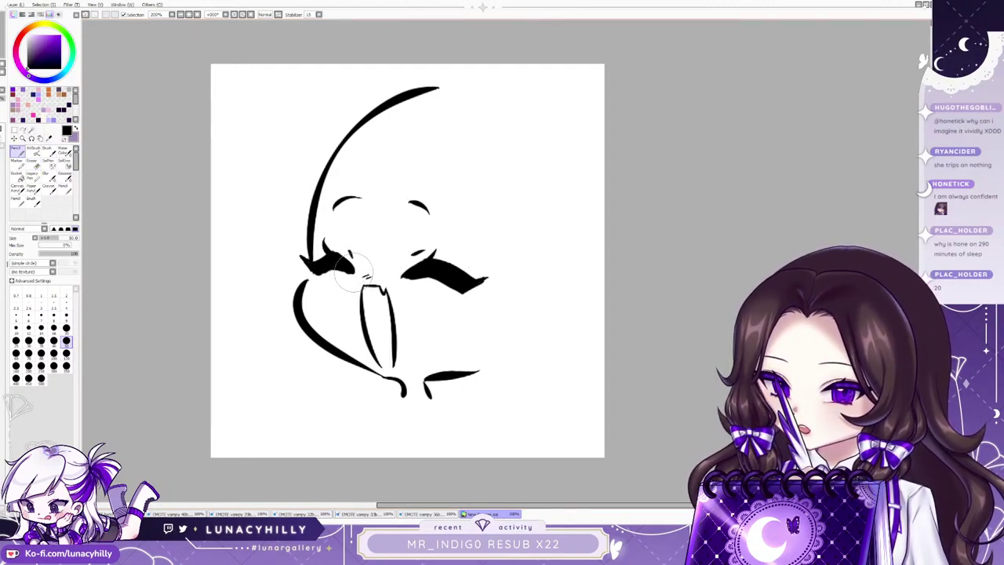
key("e")
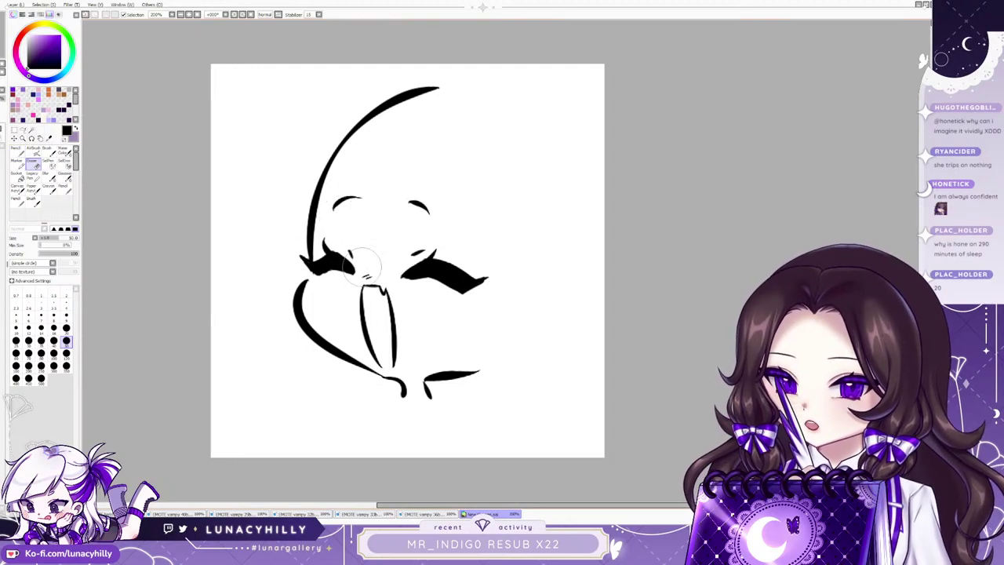
scroll(585, 304, "down", 2)
scroll(523, 363, "up", 5)
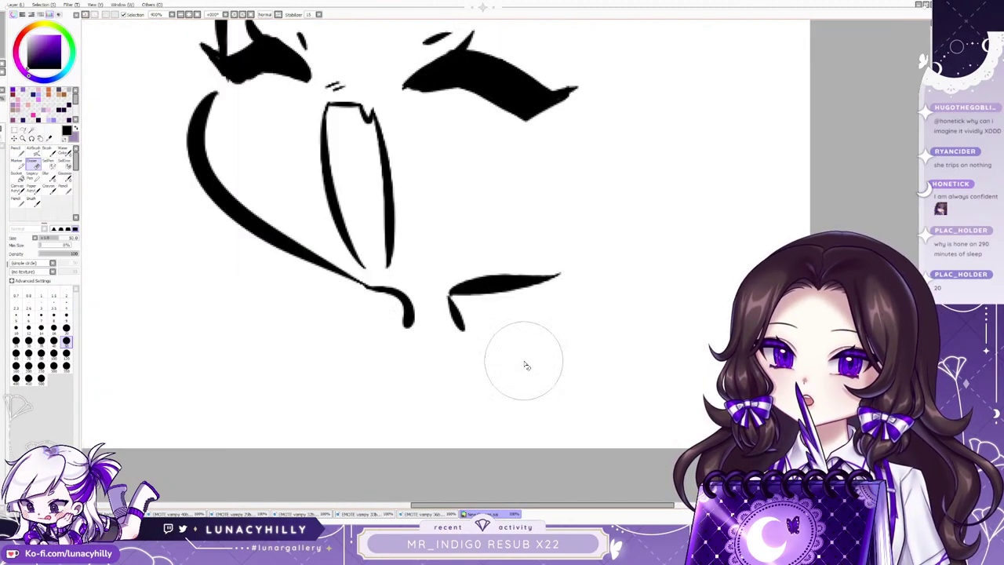
scroll(551, 302, "down", 4)
scroll(552, 303, "up", 4)
scroll(587, 227, "down", 5)
scroll(595, 226, "up", 3)
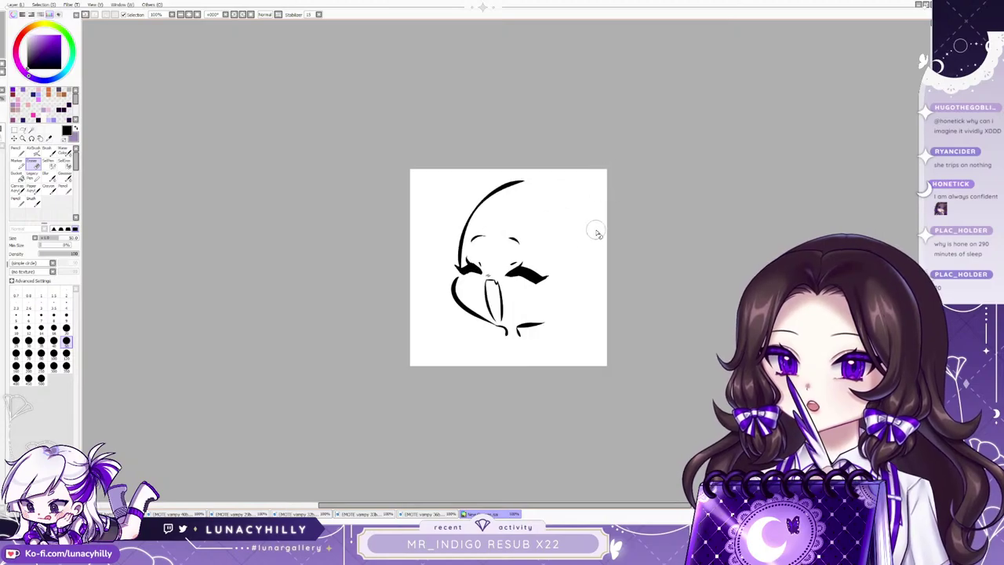
key("d")
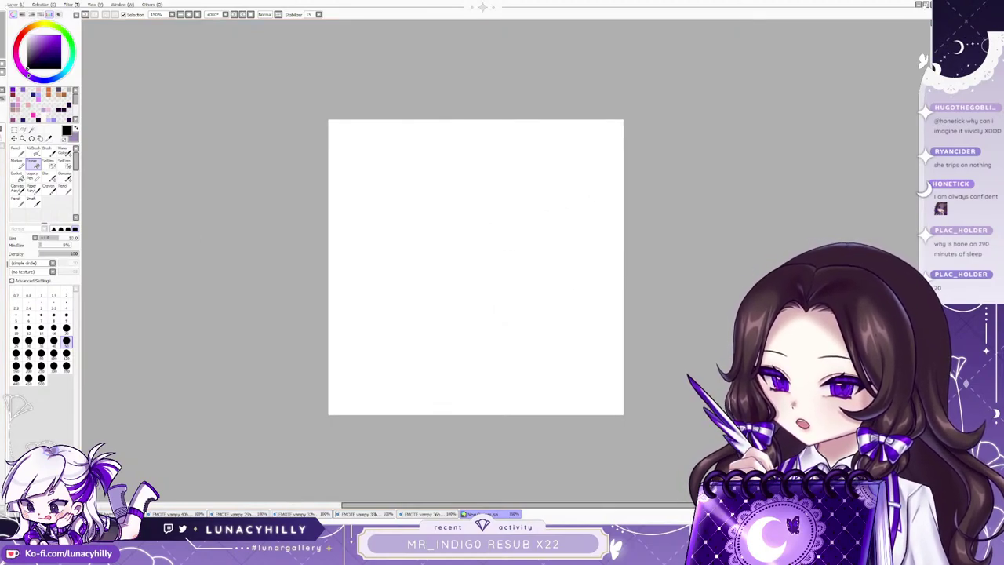
Draw a new curved forehead line and a rounded cheek-to-jaw line in black with the size 50 Pencil.
left_click(17, 163)
left_click(17, 152)
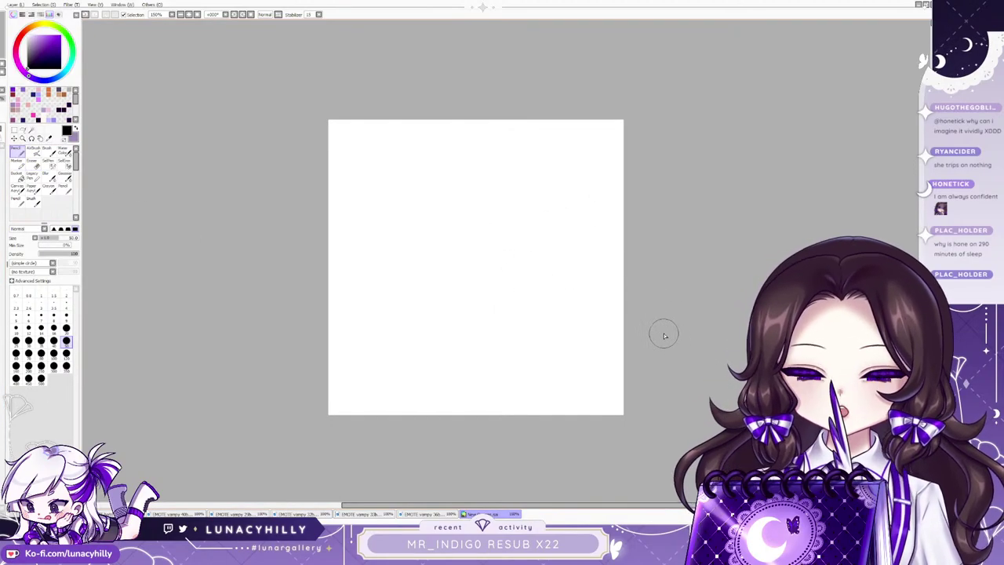
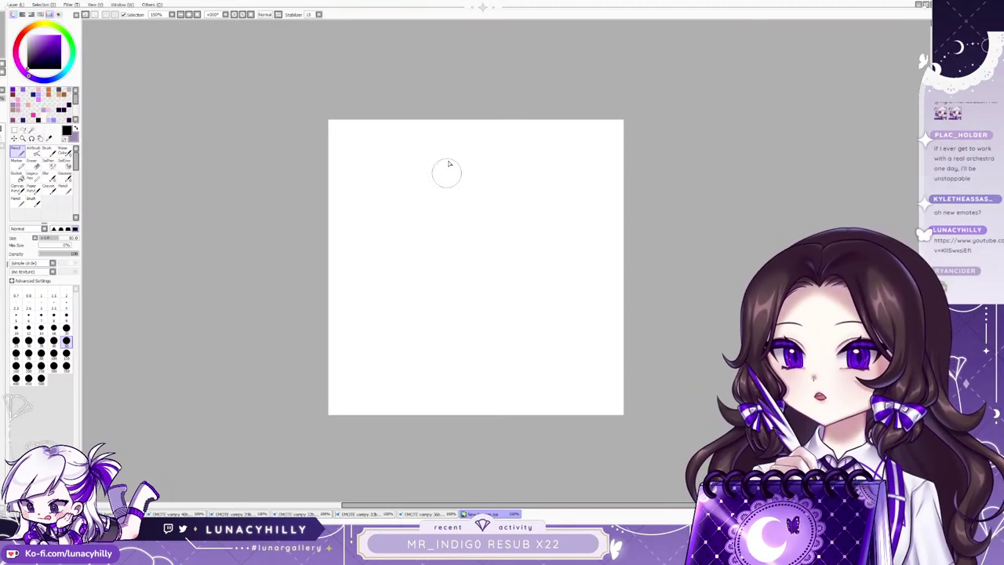
mouse_move(459, 150)
left_mouse_down()
mouse_move(468, 149)
mouse_move(403, 262)
mouse_move(406, 312)
mouse_move(441, 340)
left_mouse_up()
key("ctrl+z")
key("ctrl+z")
mouse_move(467, 148)
left_mouse_down()
mouse_move(381, 252)
mouse_move(372, 299)
mouse_move(418, 380)
left_mouse_up()
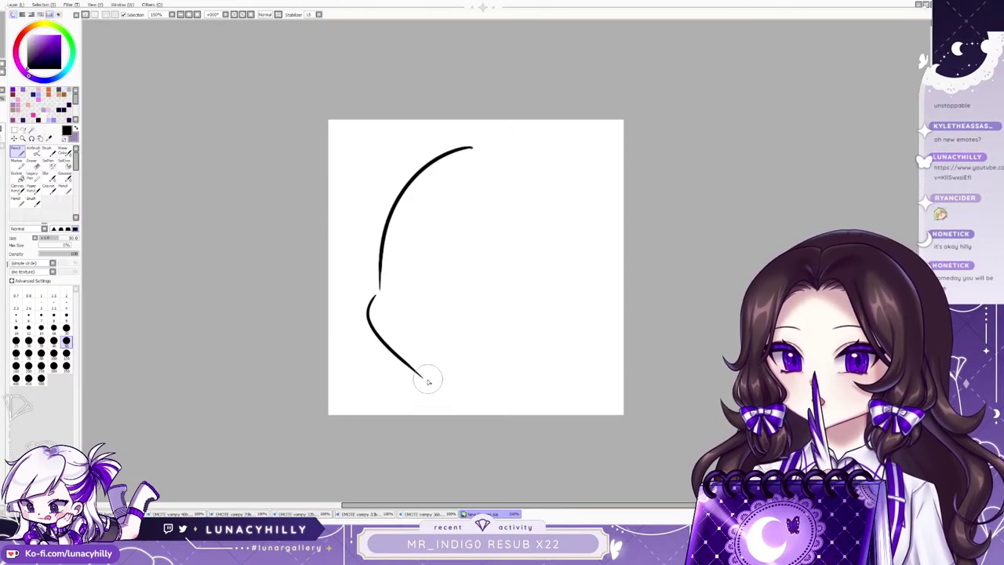
Add short neck strokes and the jaw line beyond them, and refine the neck corners with the size 50 Pencil and Eraser.
mouse_move(425, 378)
left_mouse_down()
mouse_move(437, 391)
mouse_move(464, 391)
mouse_move(523, 377)
left_mouse_up()
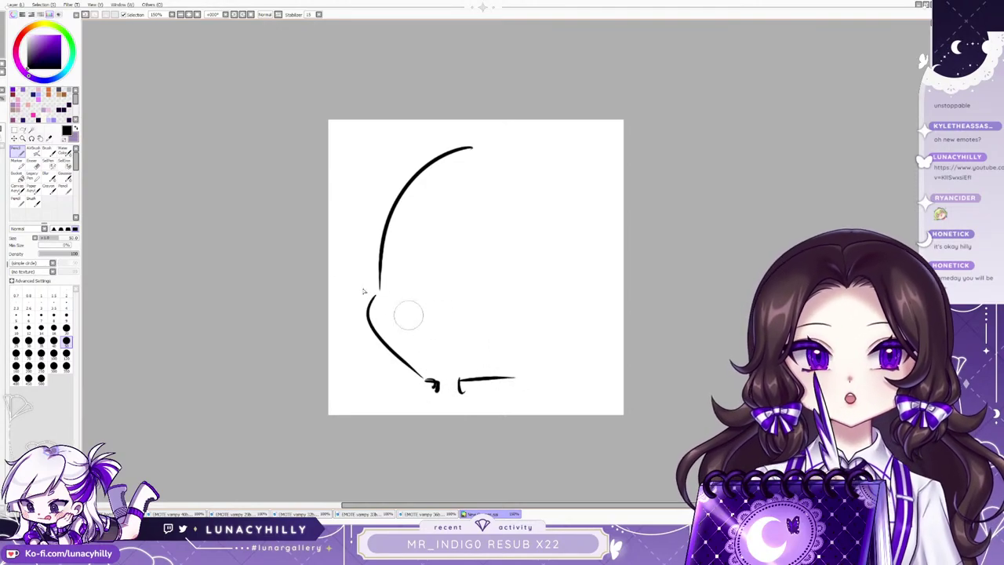
left_click(32, 162)
left_click_drag(427, 385, 434, 394)
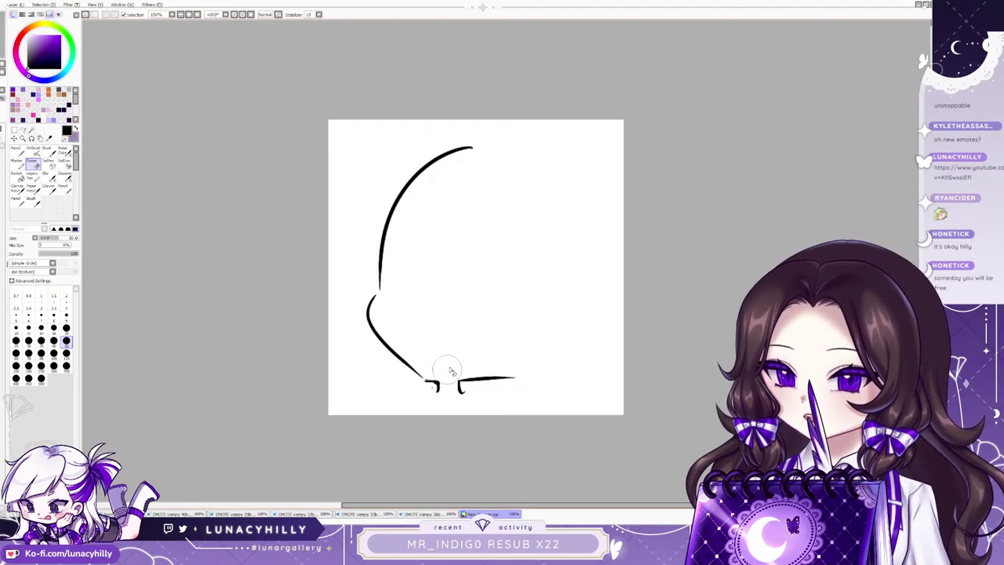
left_click(17, 153)
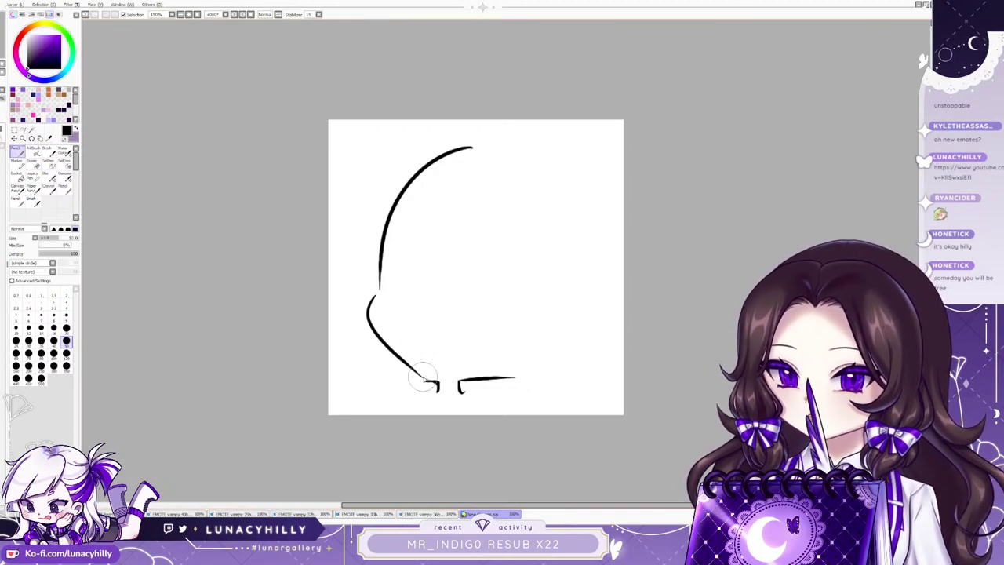
mouse_move(423, 376)
left_mouse_down()
mouse_move(439, 381)
mouse_move(435, 395)
mouse_move(463, 394)
left_mouse_up()
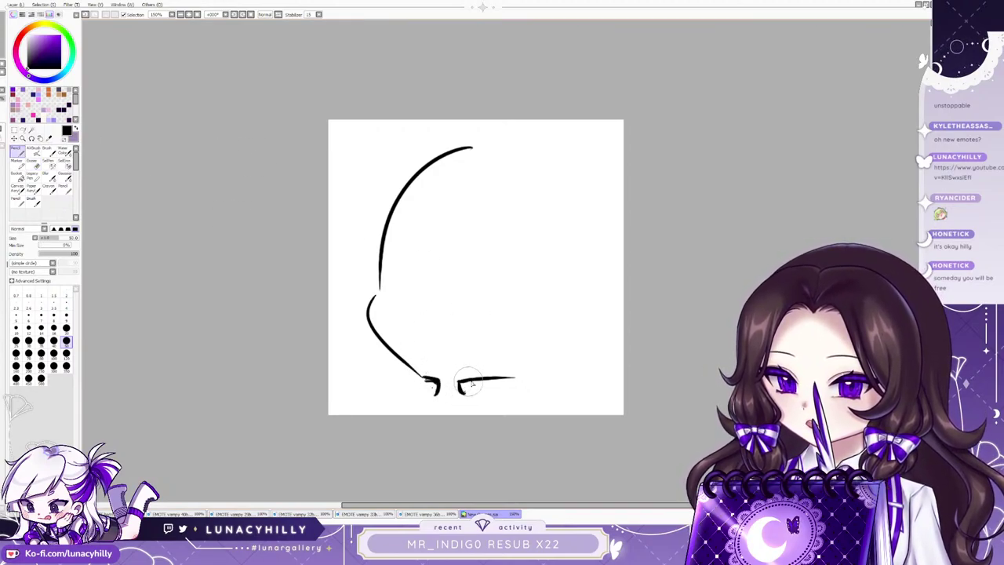
left_click(35, 164)
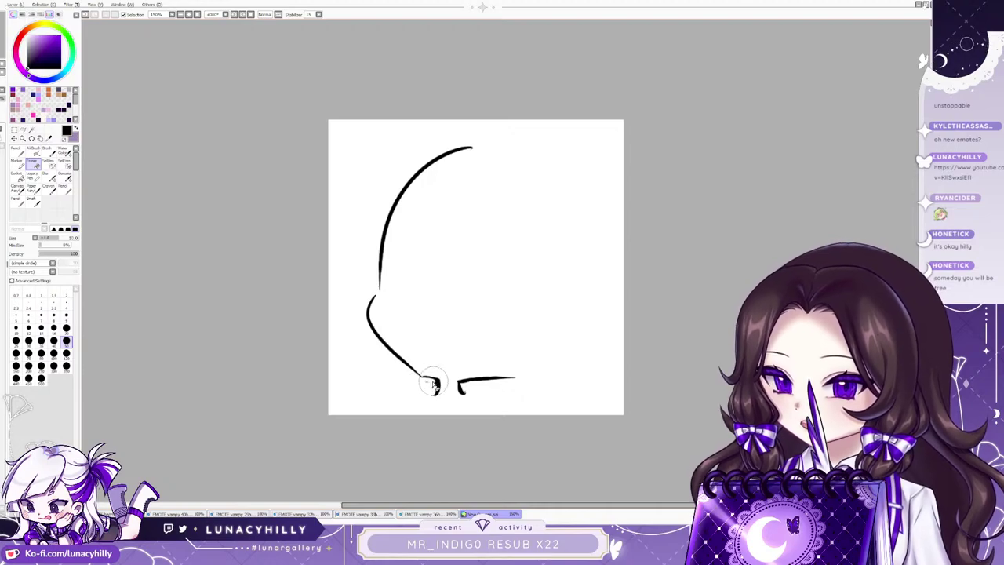
Trim the two short neck strokes below the chin and thicken the chin line on both sides of the gap.
left_click_drag(424, 391, 429, 392)
left_click(18, 152)
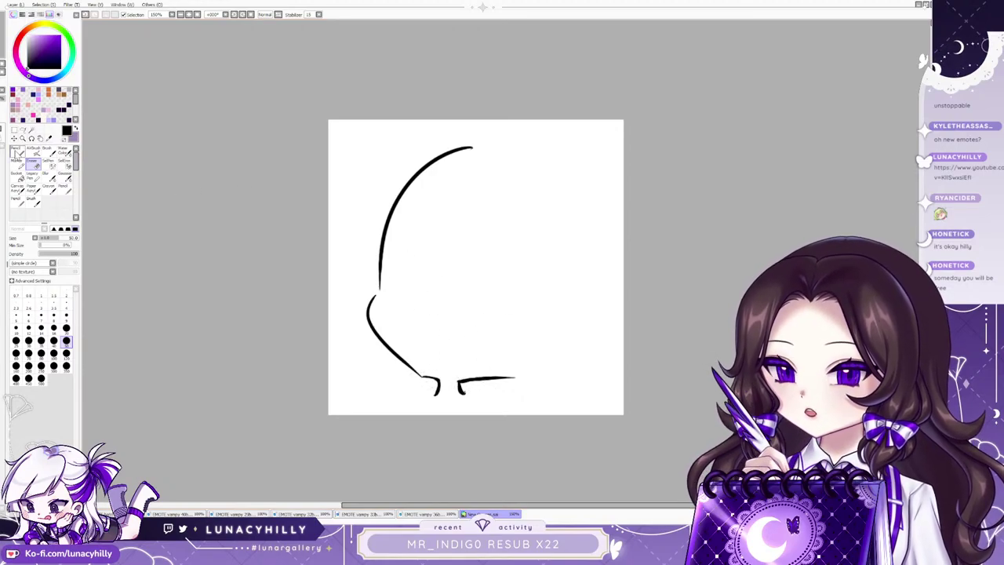
left_click_drag(458, 382, 508, 378)
key("ctrl+z")
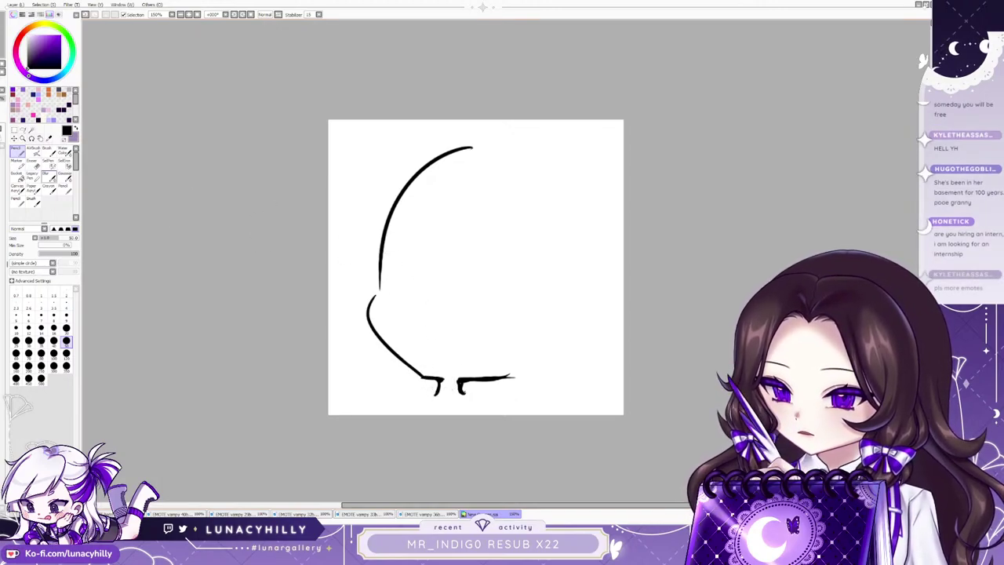
left_click(33, 163)
left_click_drag(465, 387, 465, 397)
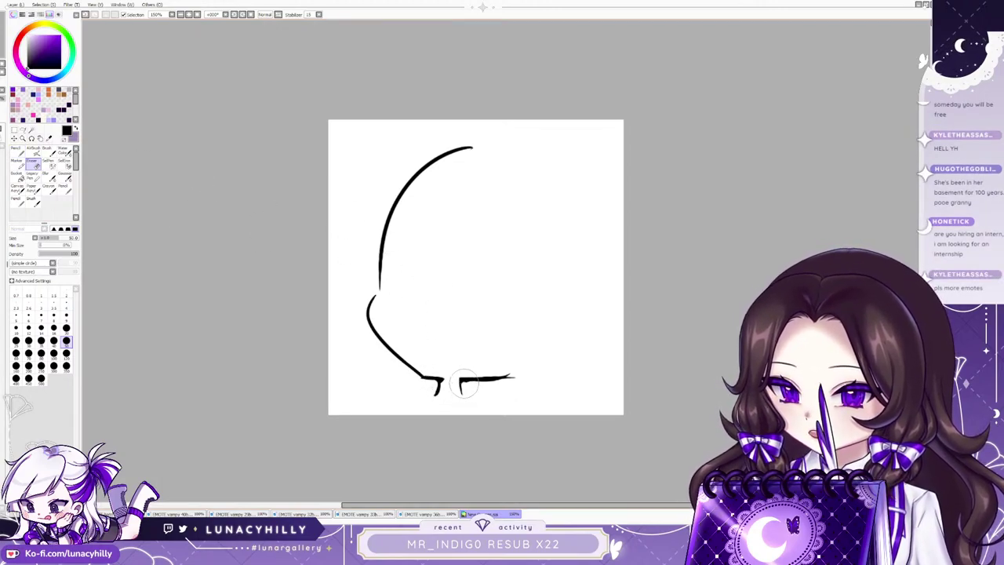
Draw the jaw line straight across the neck gap from the chin, curving up at the back, retrying the stroke as needed.
left_click(16, 151)
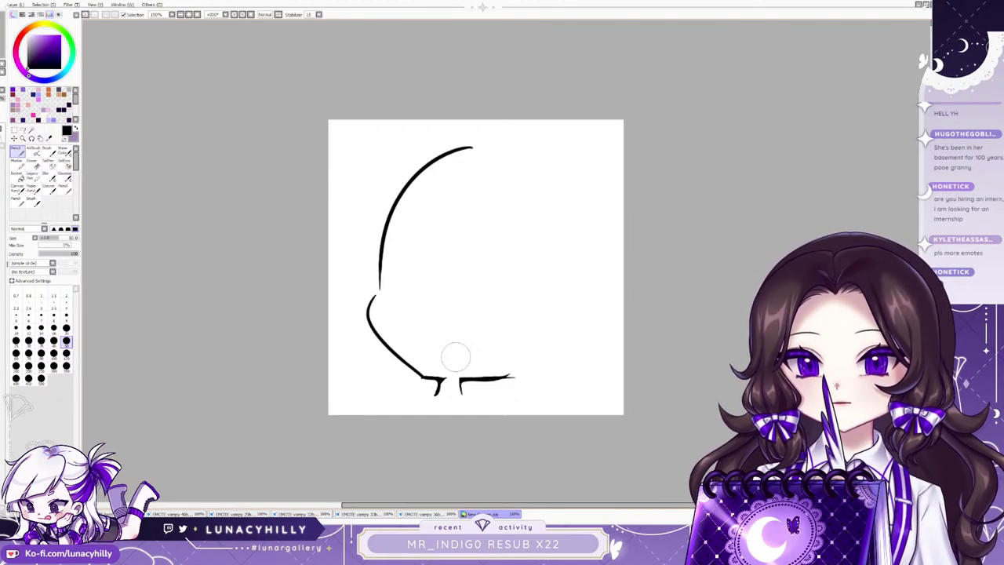
left_click_drag(424, 381, 517, 380)
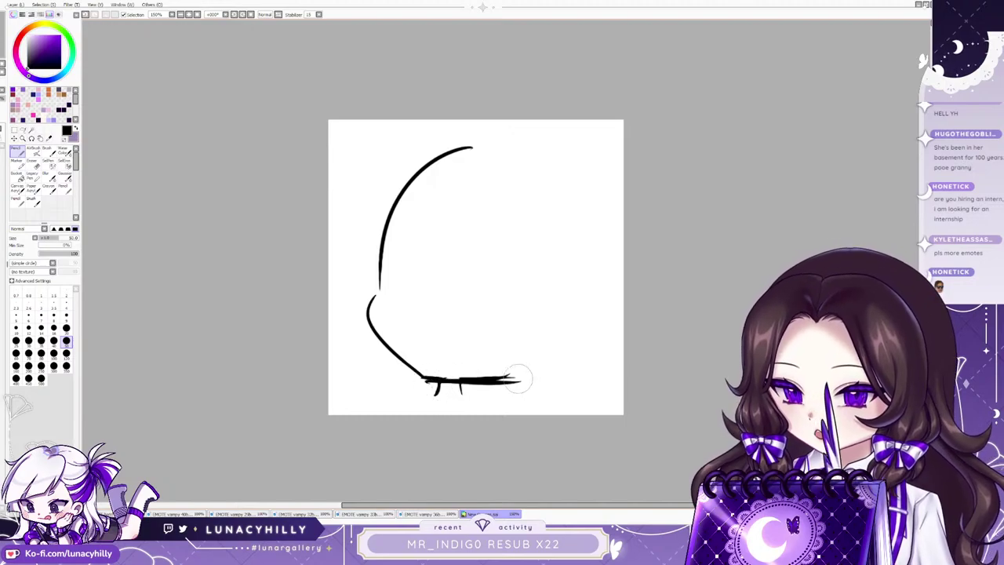
key("ctrl+z")
left_click_drag(423, 381, 509, 380)
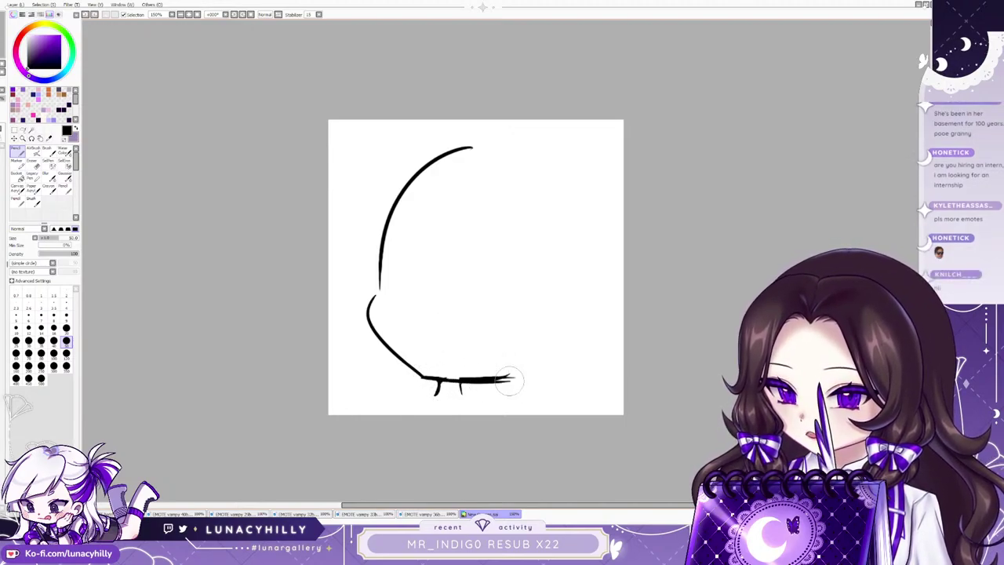
key("ctrl+z")
left_click_drag(423, 376, 513, 376)
key("ctrl+z")
mouse_move(422, 376)
left_mouse_down()
mouse_move(522, 373)
mouse_move(504, 368)
mouse_move(512, 382)
mouse_move(499, 379)
mouse_move(516, 354)
left_mouse_up()
key("ctrl+z")
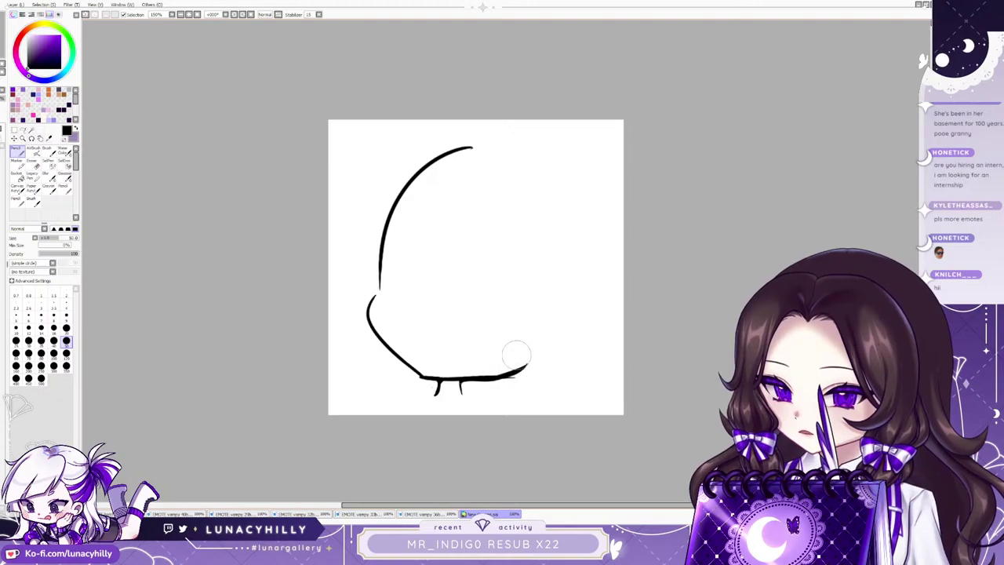
Join the forehead line to the cheek bulge and erase the neck strokes beneath the jaw.
left_click_drag(380, 288, 374, 297)
left_click(31, 167)
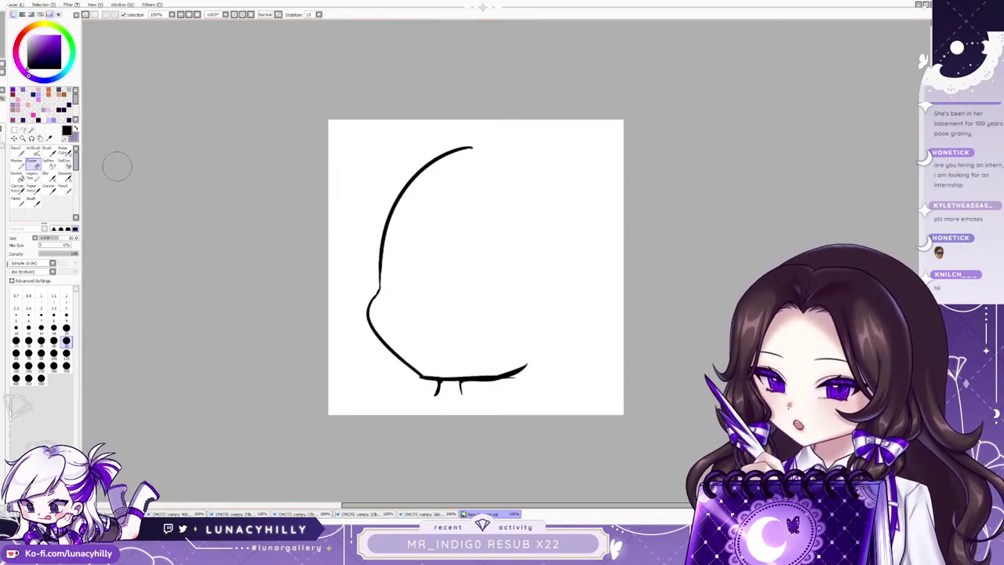
mouse_move(436, 398)
left_mouse_down()
mouse_move(433, 380)
mouse_move(460, 392)
left_mouse_up()
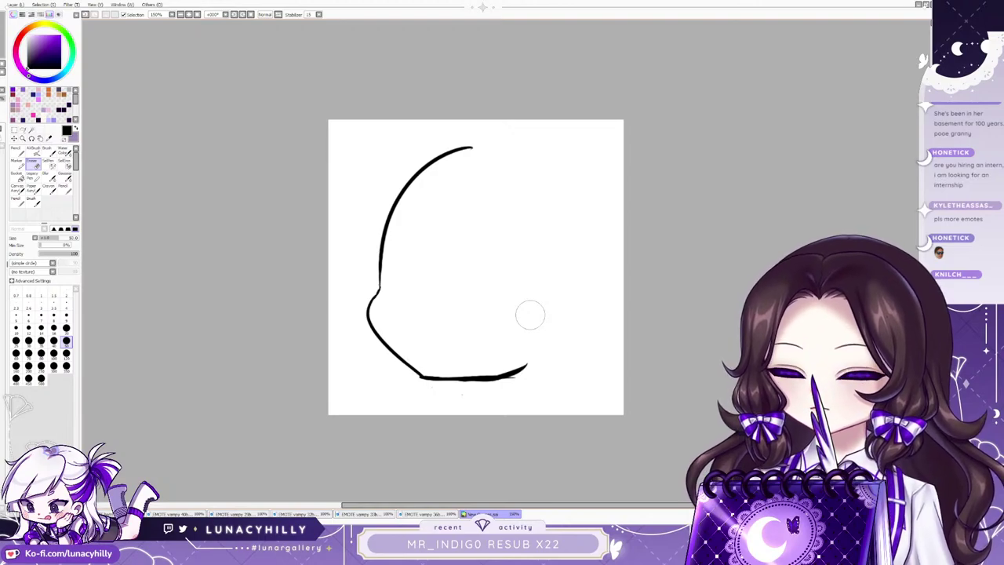
Thin the front of the jaw line with a size 120 eraser and redraw it cleanly from the chin.
left_click(18, 151)
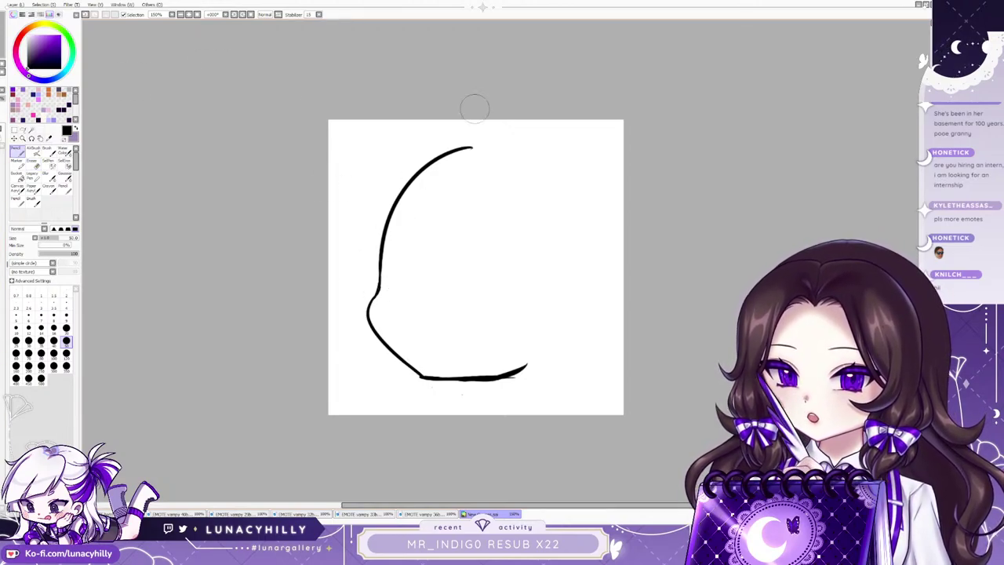
left_click(32, 163)
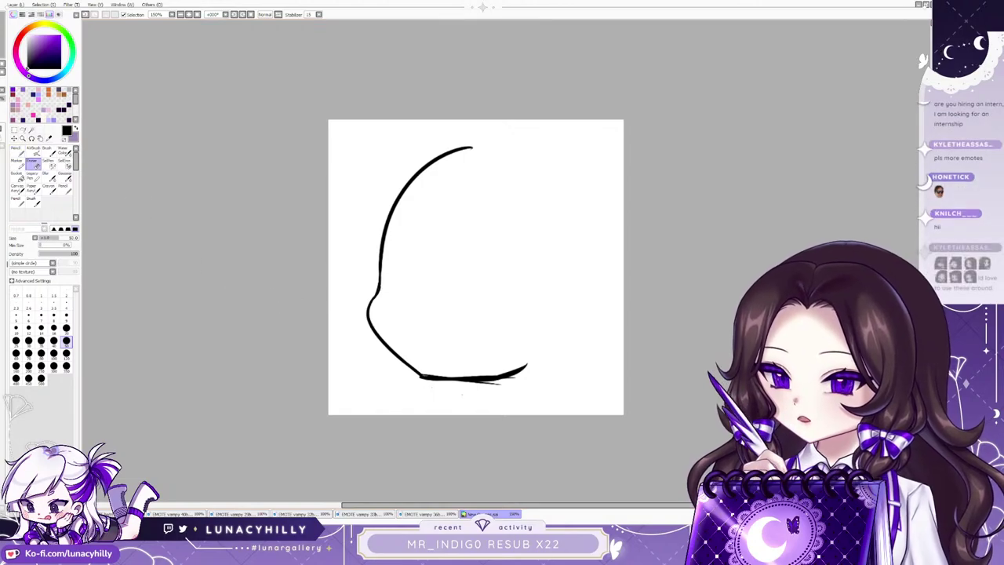
left_click(66, 353)
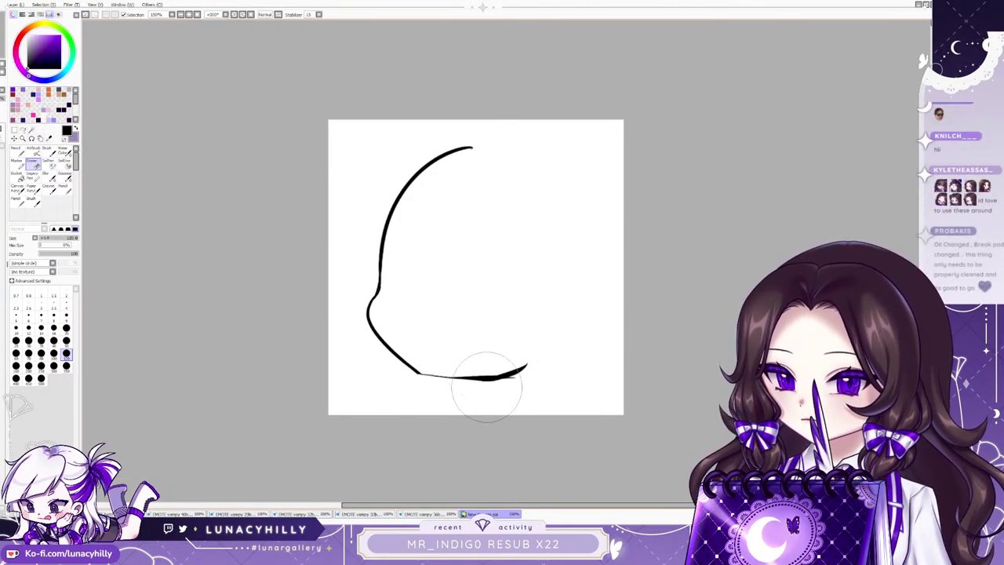
left_click(15, 149)
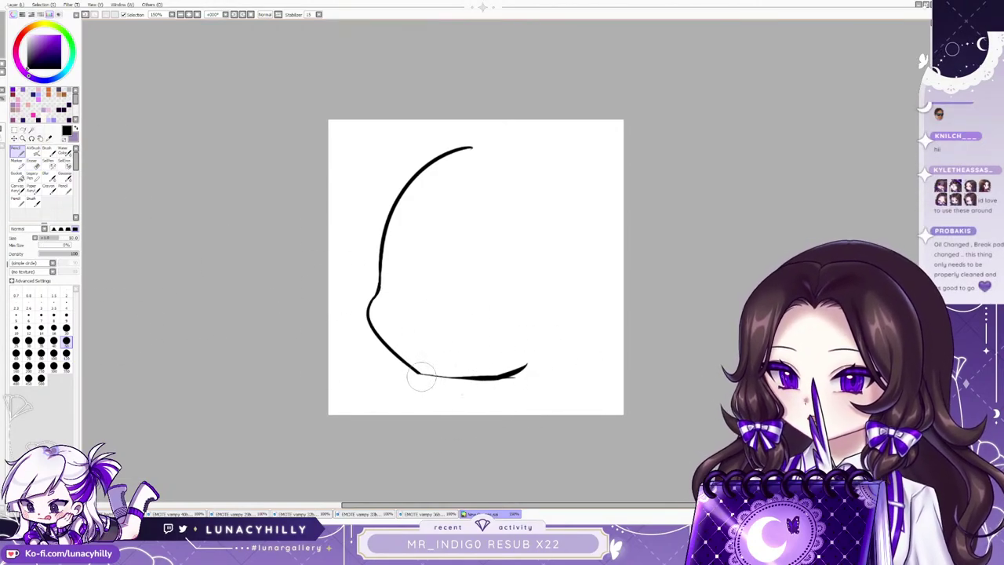
left_click_drag(422, 375, 510, 376)
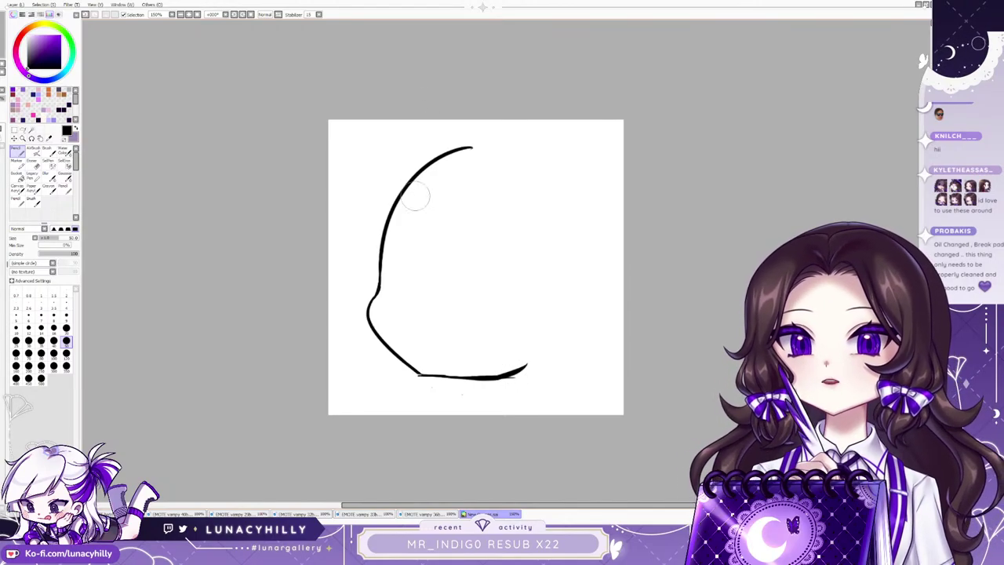
Close the head outline with a rounded crown and back of the head, and erase the old overlapping crown stroke.
mouse_move(392, 210)
left_mouse_down()
mouse_move(460, 152)
mouse_move(594, 224)
left_mouse_up()
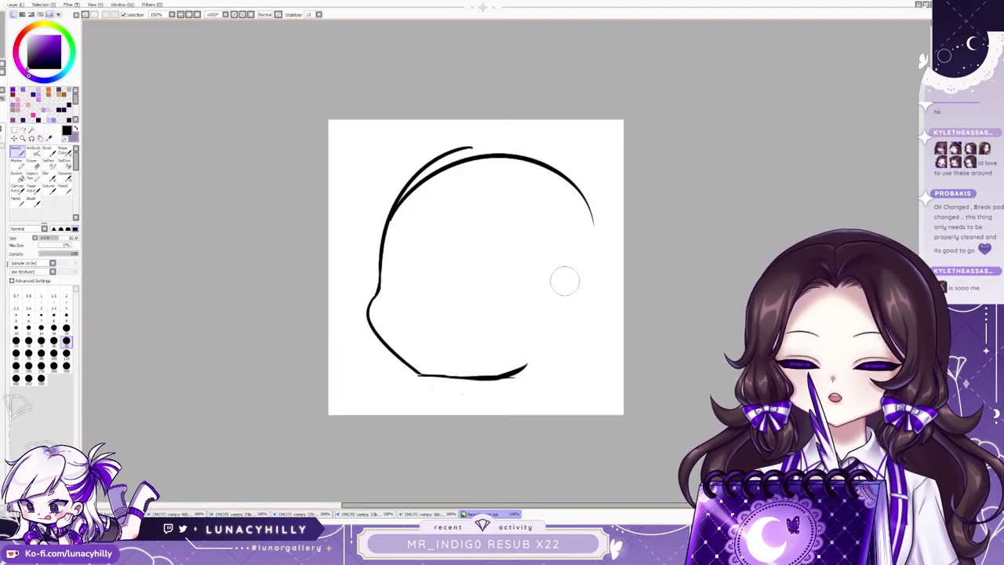
left_click_drag(533, 363, 584, 320)
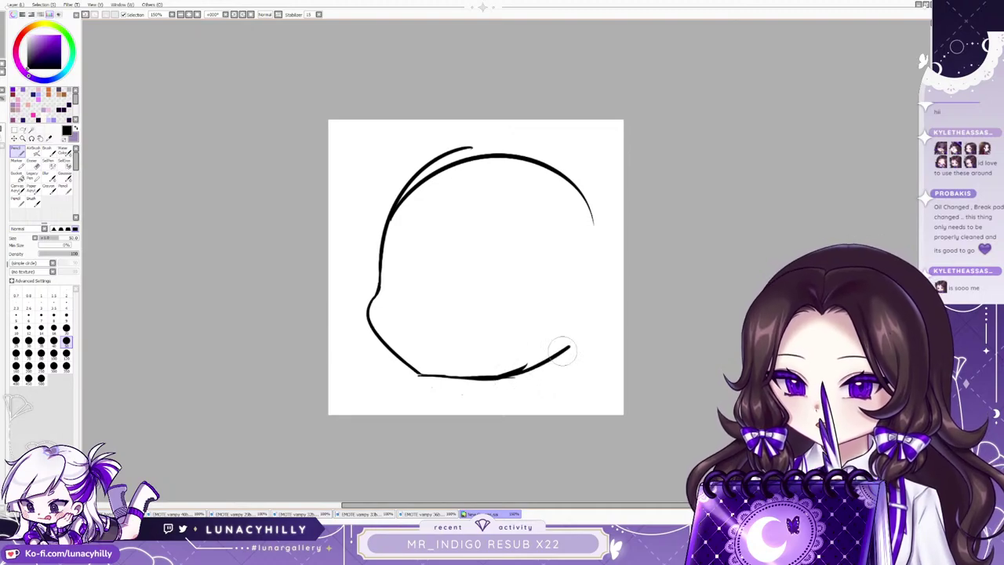
left_click_drag(593, 210, 570, 315)
left_click(32, 163)
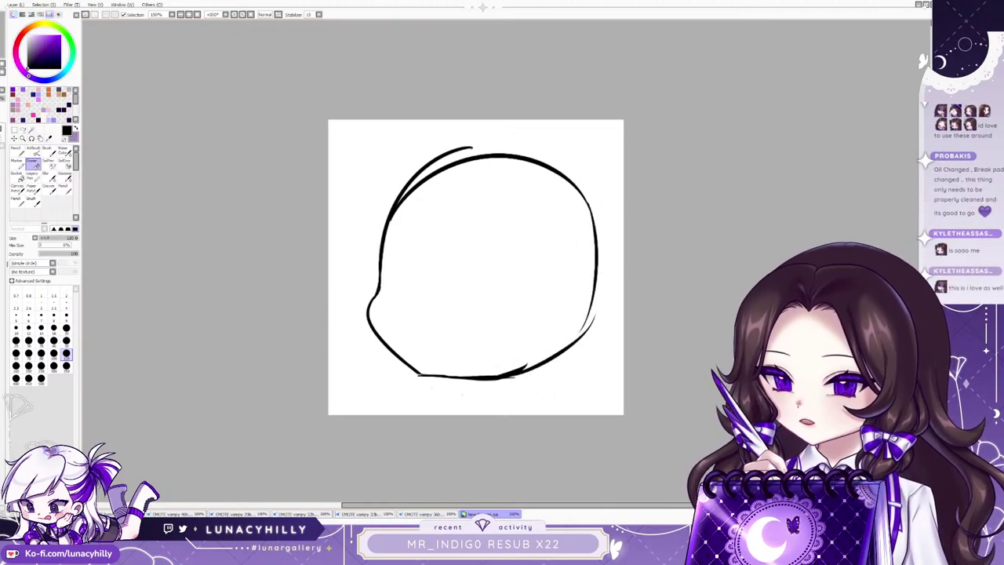
mouse_move(392, 204)
left_mouse_down()
mouse_move(478, 138)
mouse_move(537, 177)
left_mouse_up()
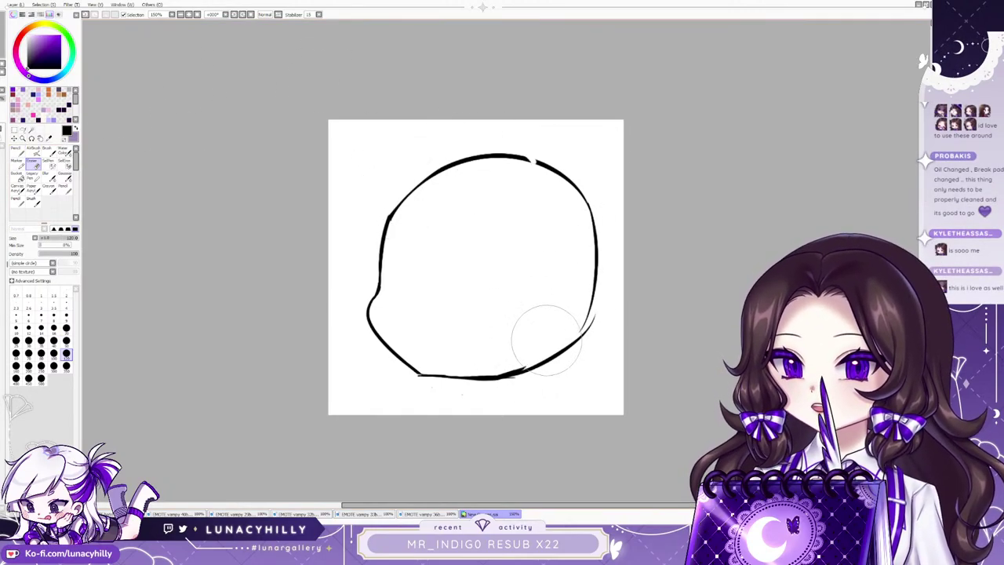
Draw two thick closed eyes across the face and thin arched eyebrows above them.
left_click(17, 151)
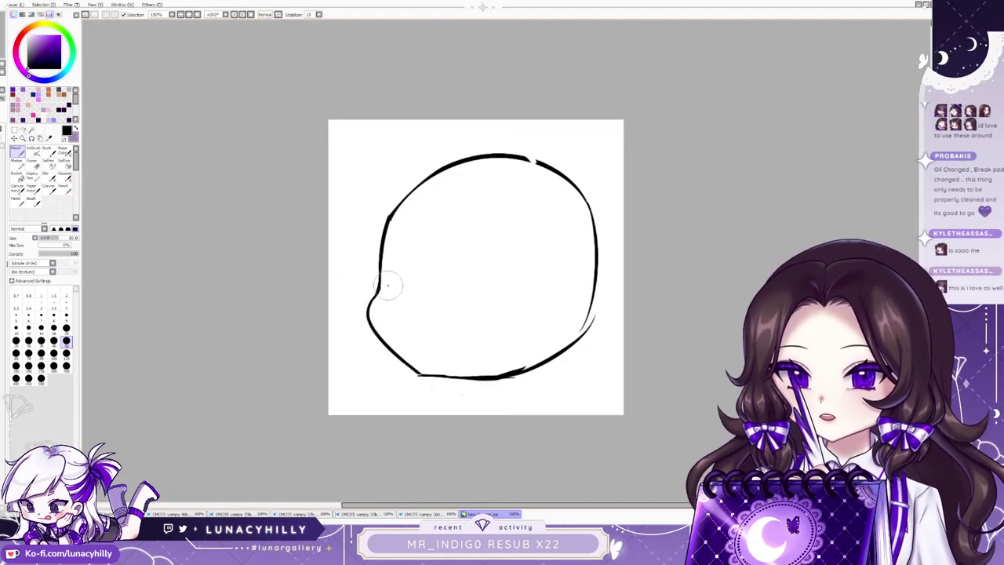
mouse_move(384, 288)
left_mouse_down()
mouse_move(414, 278)
mouse_move(394, 286)
mouse_move(406, 276)
mouse_move(391, 278)
mouse_move(498, 291)
mouse_move(469, 280)
mouse_move(513, 299)
left_mouse_up()
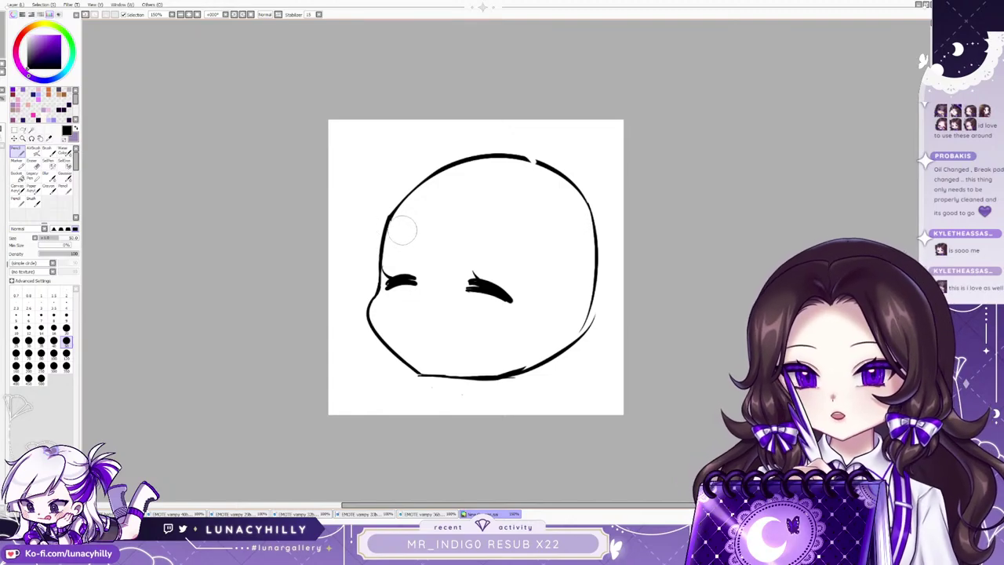
mouse_move(399, 235)
left_mouse_down()
mouse_move(422, 236)
mouse_move(413, 269)
left_mouse_up()
left_click_drag(465, 234, 509, 237)
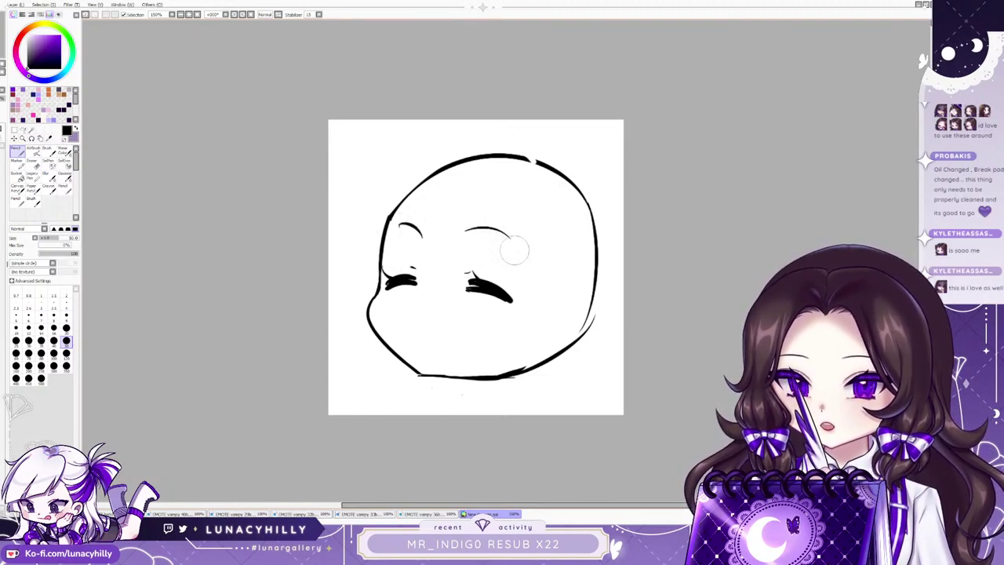
Draw a tall open mouth between the eyes and chin, and thicken the closed eyes with pointed outer lashes.
mouse_move(422, 301)
left_mouse_down()
mouse_move(428, 358)
mouse_move(449, 299)
mouse_move(450, 359)
left_mouse_up()
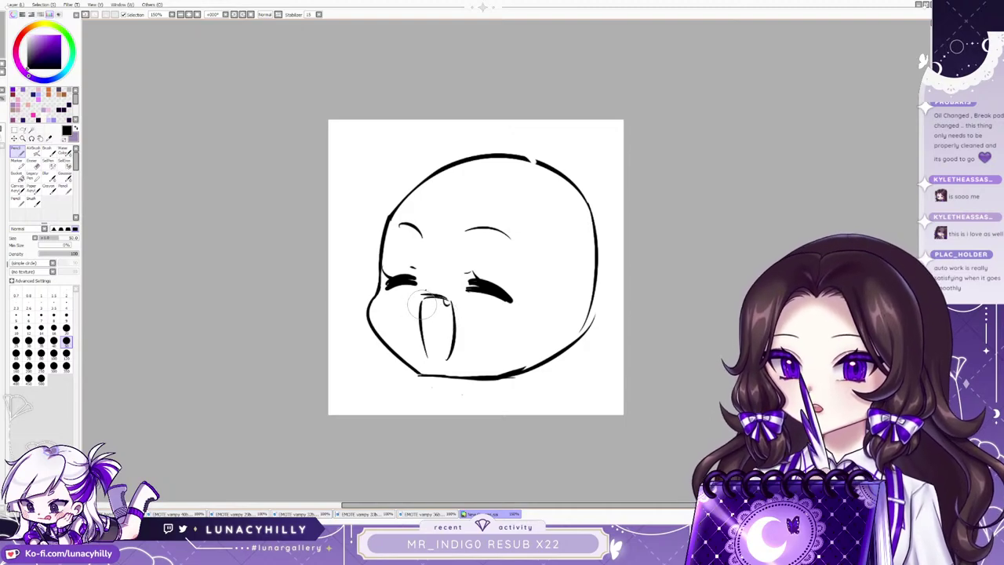
mouse_move(422, 305)
left_mouse_down()
mouse_move(477, 278)
mouse_move(466, 289)
mouse_move(493, 287)
mouse_move(479, 280)
mouse_move(519, 295)
left_mouse_up()
mouse_move(412, 280)
left_mouse_down()
mouse_move(370, 279)
mouse_move(384, 285)
left_mouse_up()
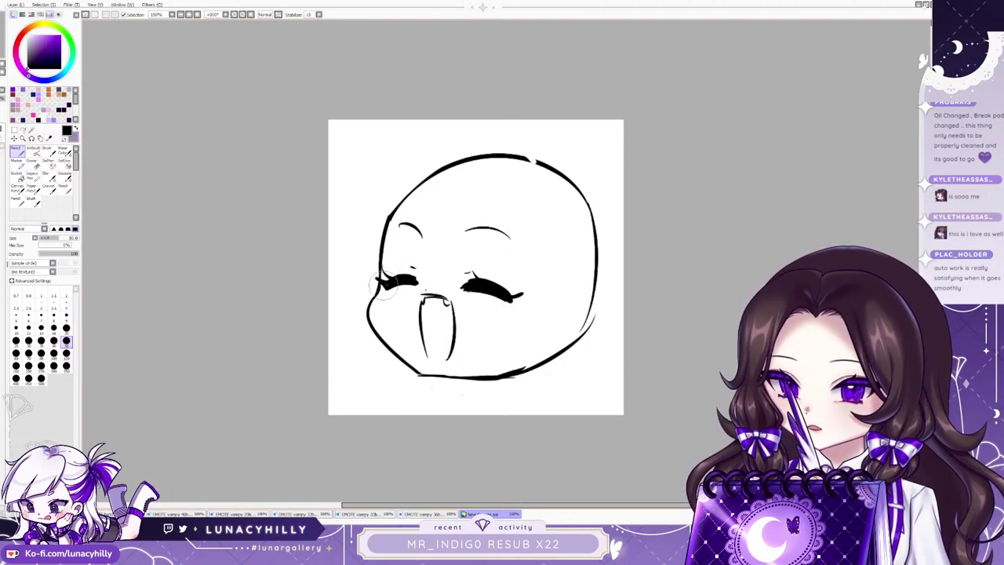
mouse_move(512, 298)
left_mouse_down()
mouse_move(525, 294)
mouse_move(513, 302)
mouse_move(509, 292)
mouse_move(505, 305)
mouse_move(502, 297)
left_mouse_up()
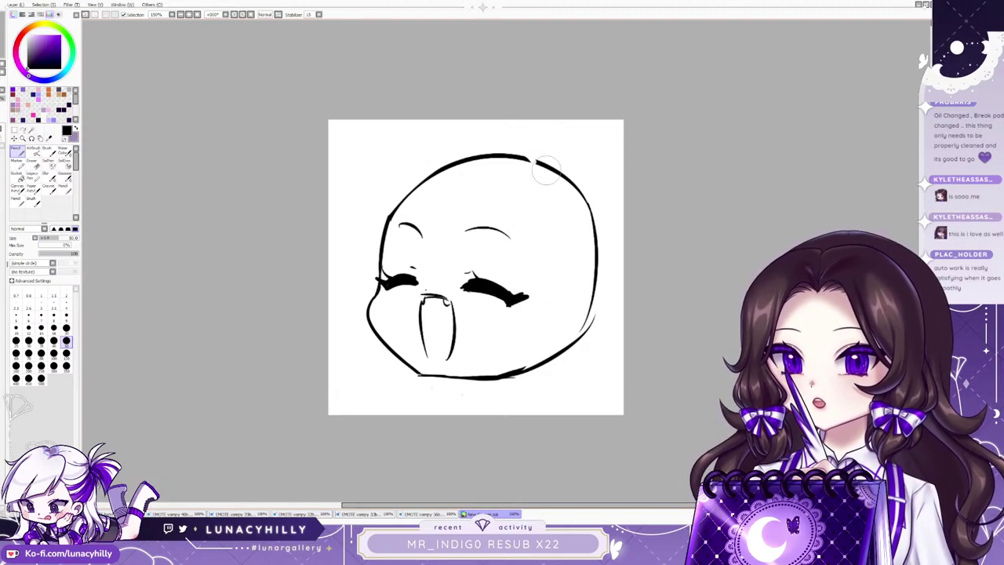
Touch up the mouth's upper edge and erase the stray marks around it with a size 50 eraser.
left_click(32, 162)
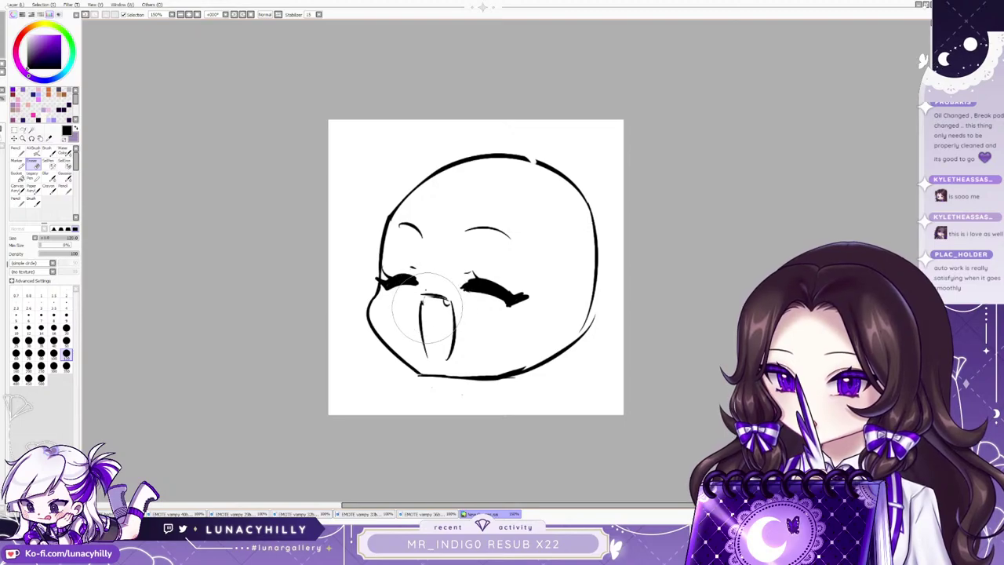
left_click(17, 151)
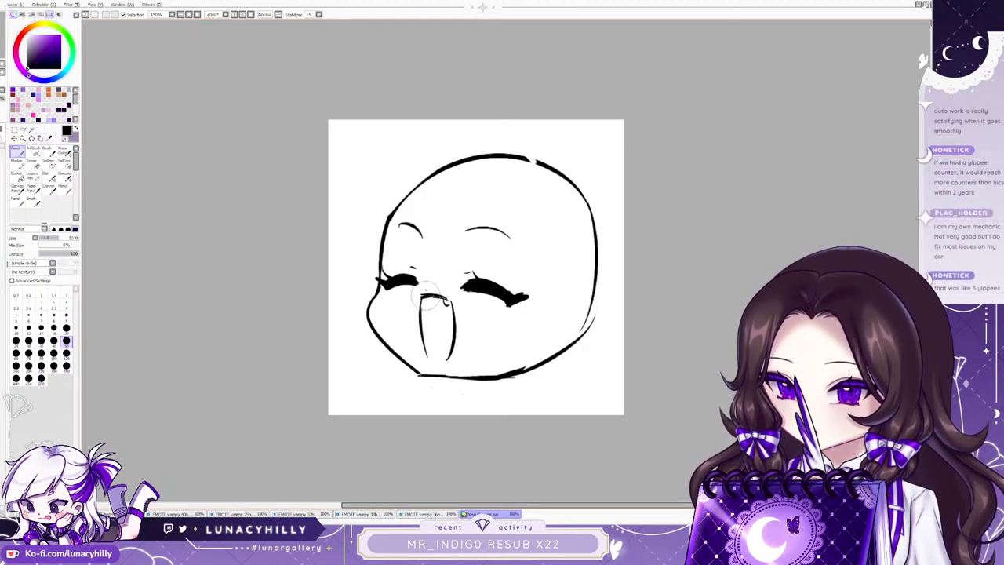
key("e")
key("bracketleft")
key("bracketleft")
key("bracketleft")
key("bracketleft")
key("bracketleft")
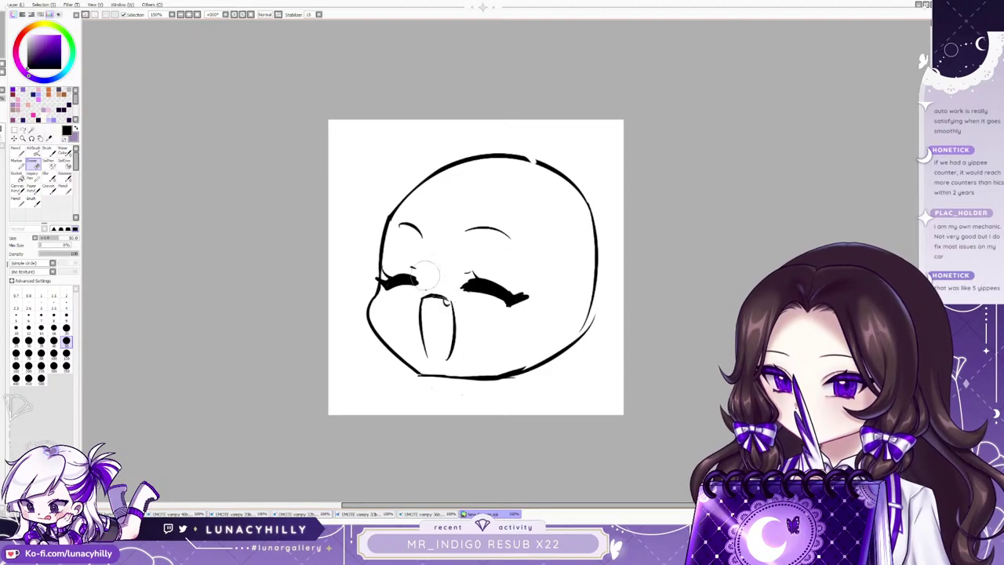
Add a small nose mark above the mouth and refine the inner corner of the larger closed eye.
key("n")
left_click_drag(424, 289, 460, 287)
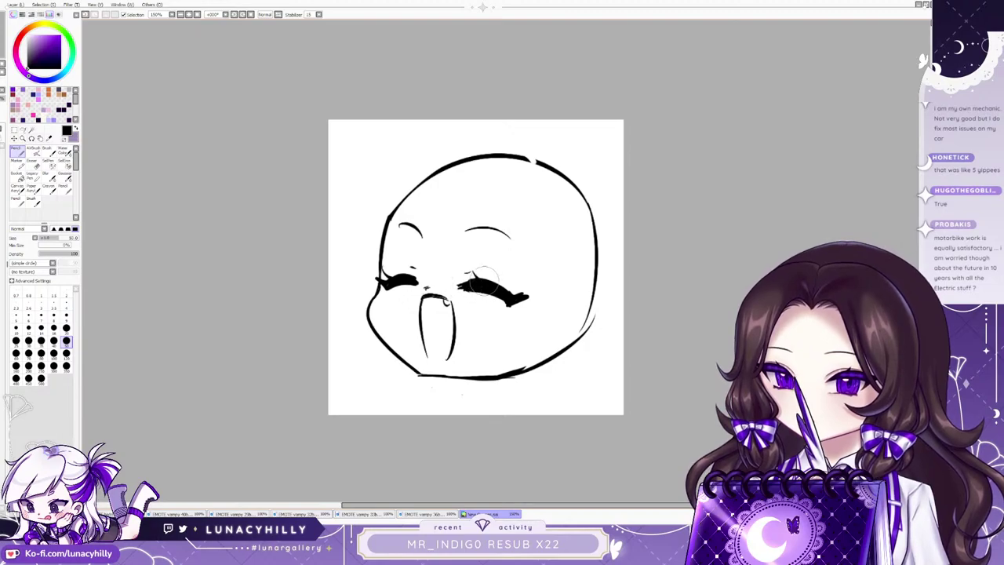
key("e")
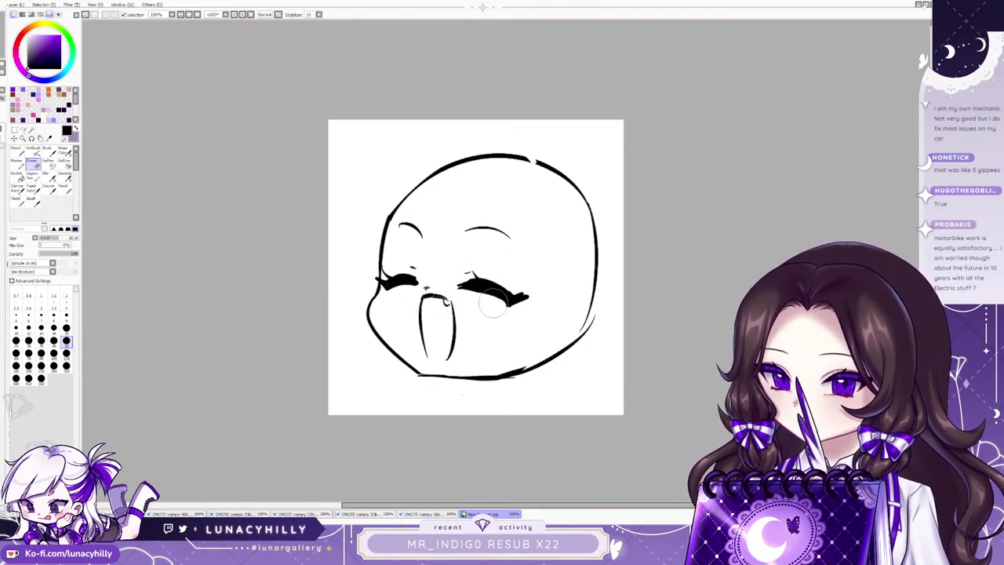
left_click(15, 150)
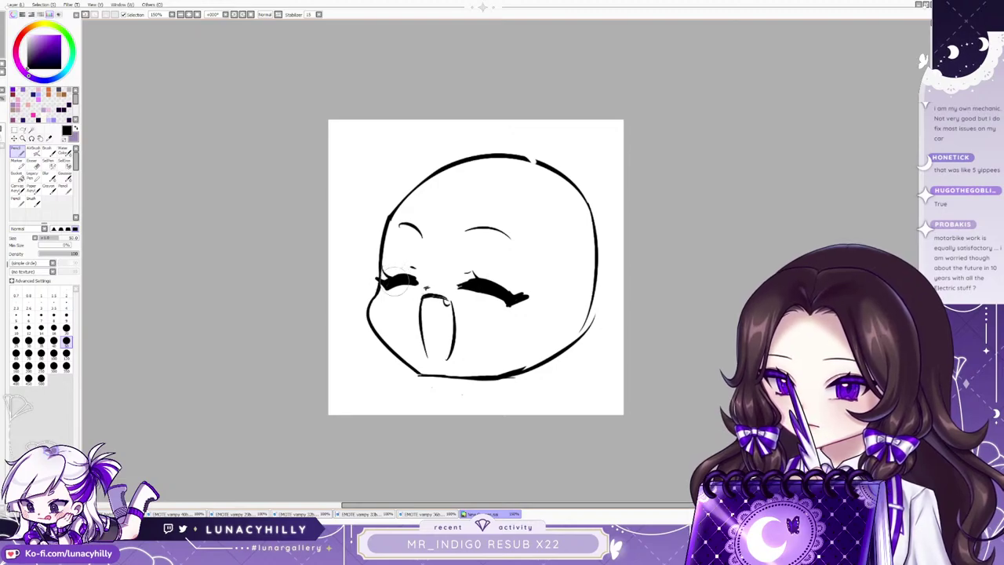
Erase both eyebrows with a size 300 eraser.
left_click(31, 163)
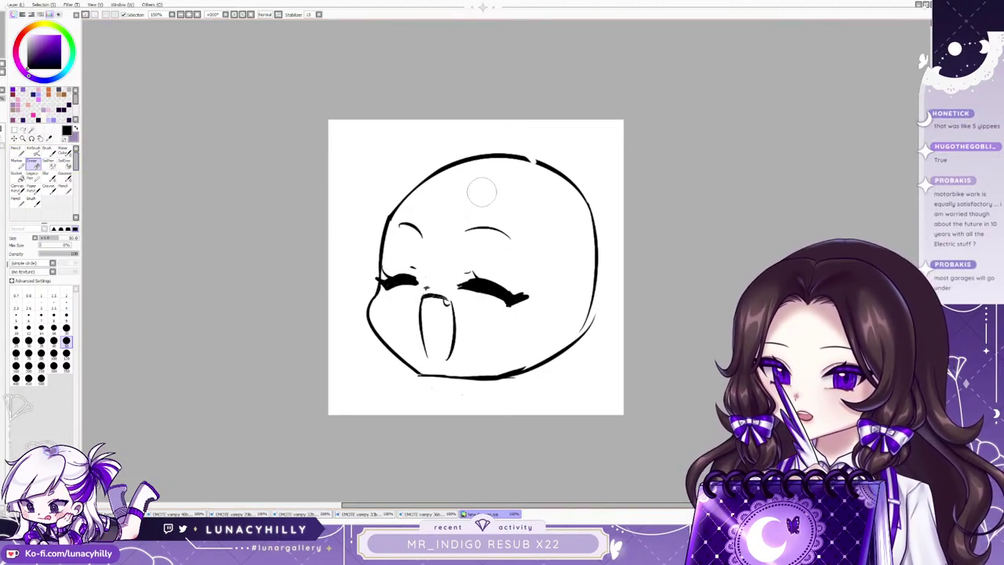
left_click(53, 365)
left_click_drag(463, 231, 426, 212)
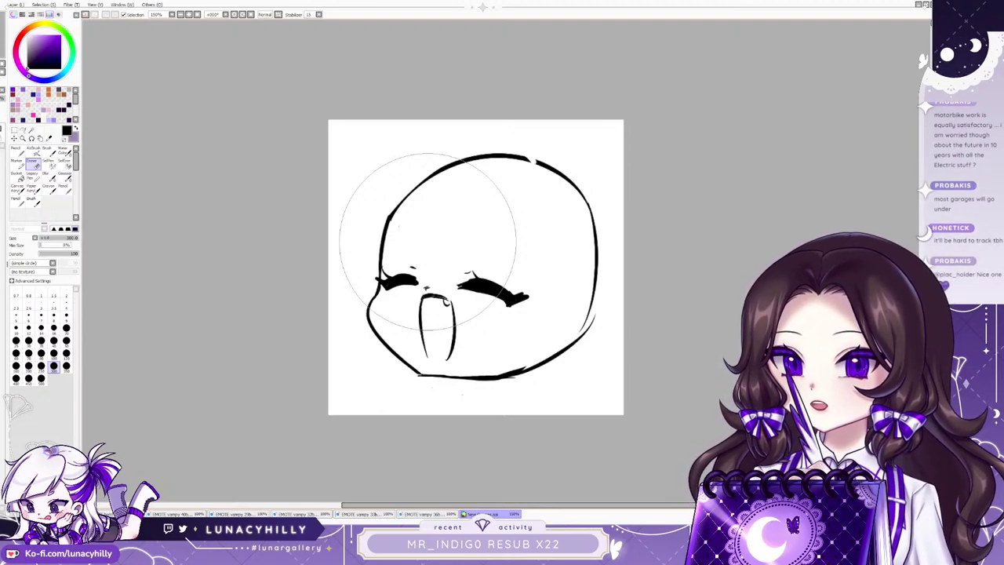
Lasso the mouth and stretch it slightly downward toward the chin.
left_click(23, 130)
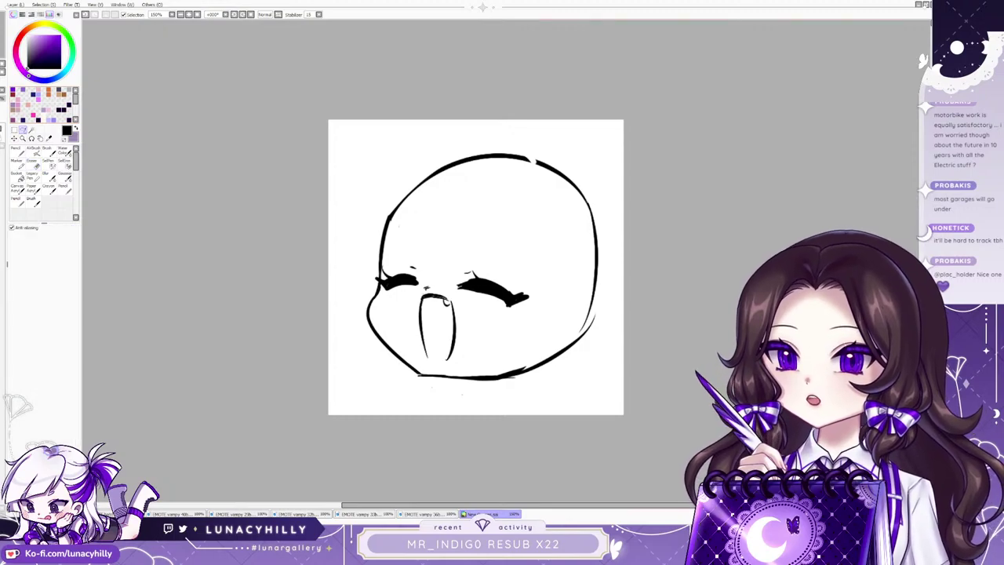
mouse_move(429, 288)
left_mouse_down()
mouse_move(415, 331)
mouse_move(447, 371)
left_mouse_up()
left_click(15, 130)
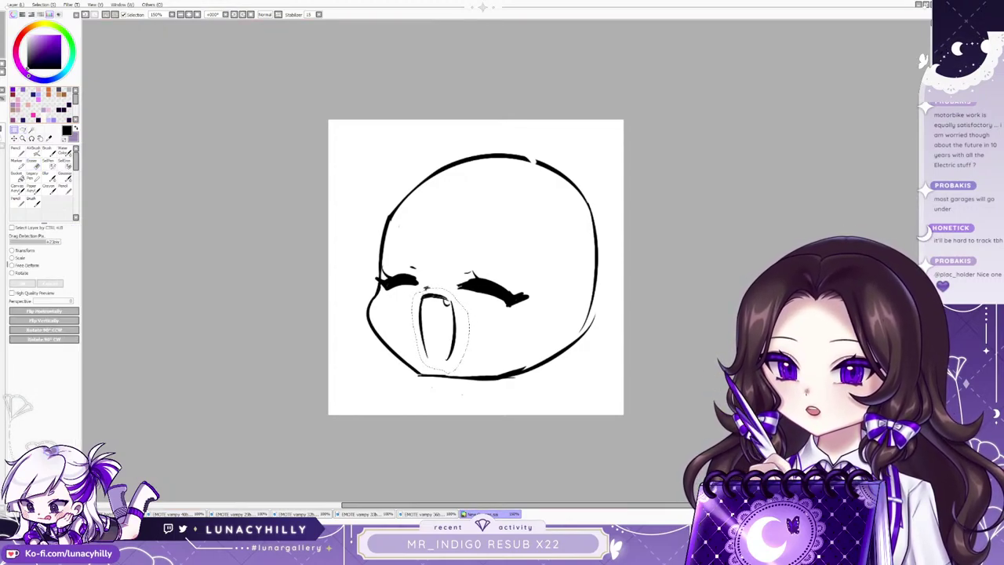
left_click_drag(437, 362, 436, 364)
key("Return")
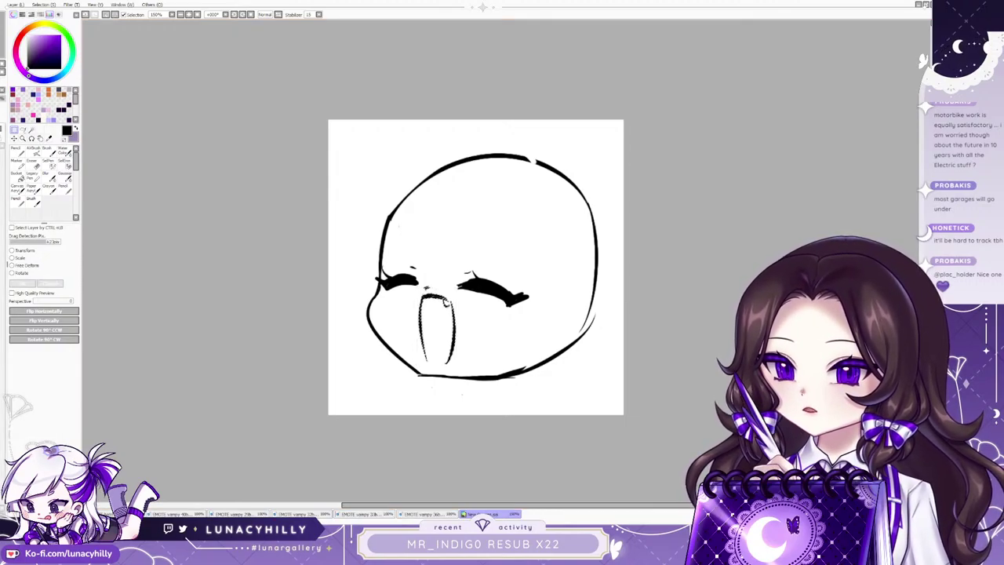
Draw a thin arched eyebrow above each closed eye with the size 50 pencil.
key("n")
left_click_drag(395, 245, 416, 239)
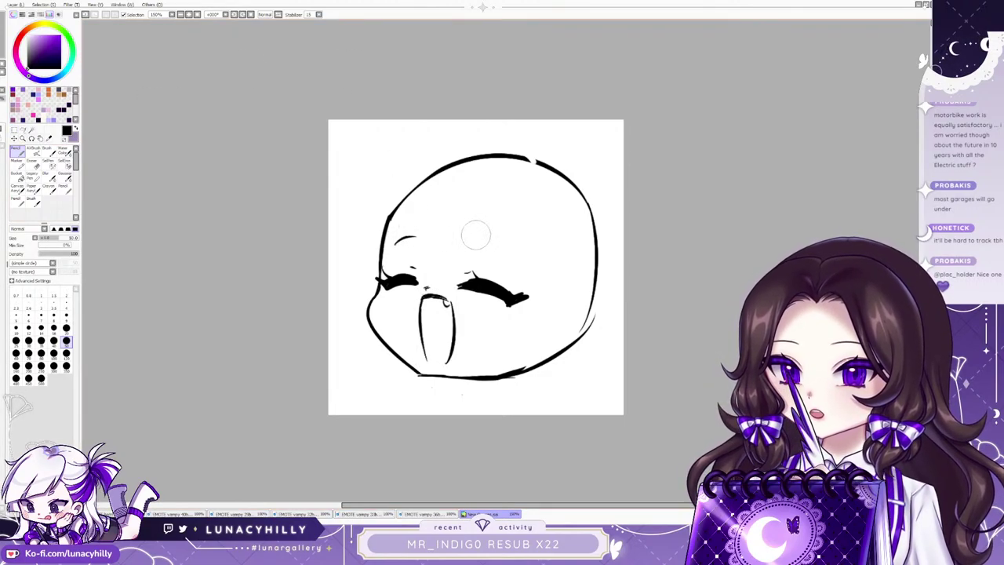
key("ctrl+z")
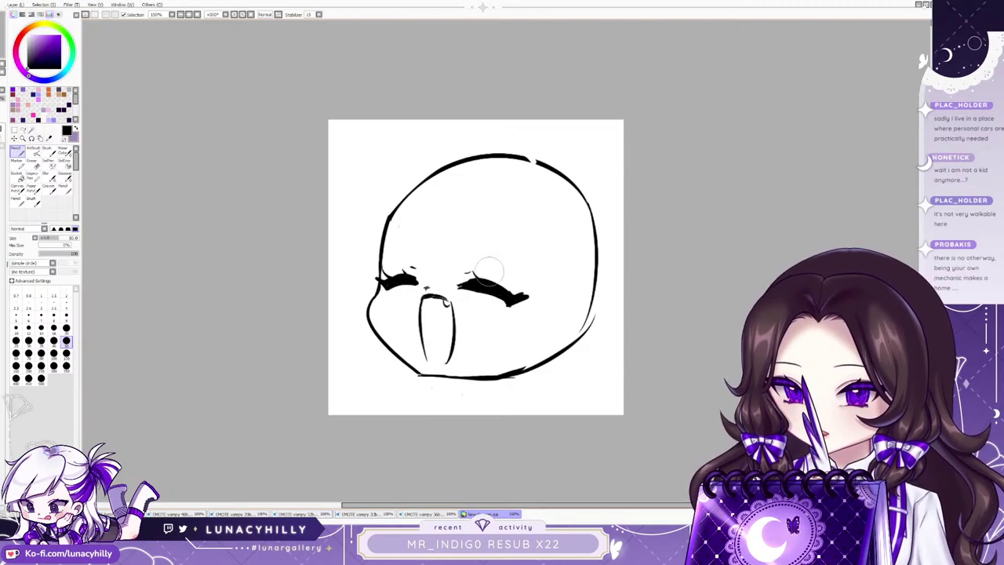
left_click_drag(396, 240, 508, 250)
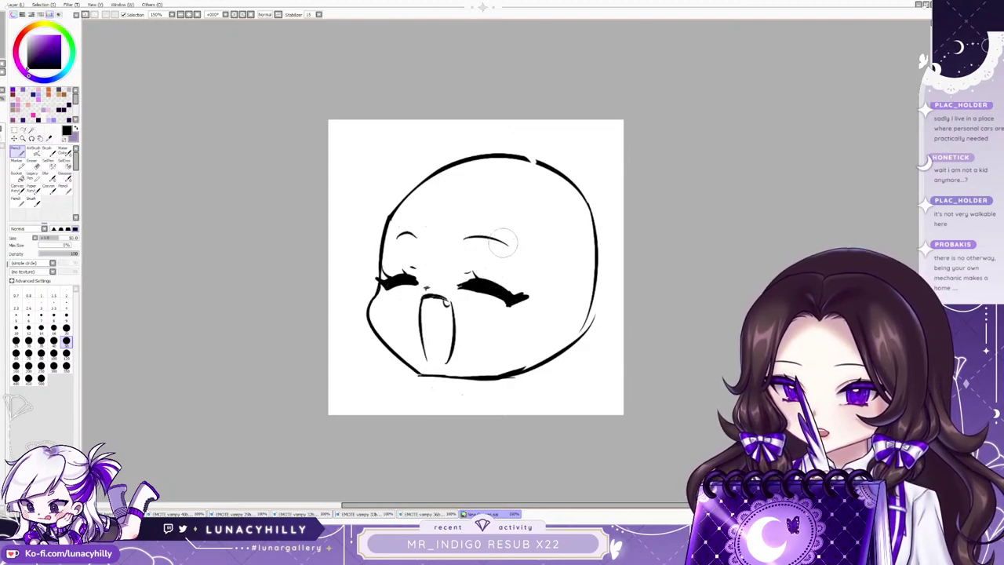
Erase the upper back section of the head outline with a size 120 eraser.
left_click(33, 163)
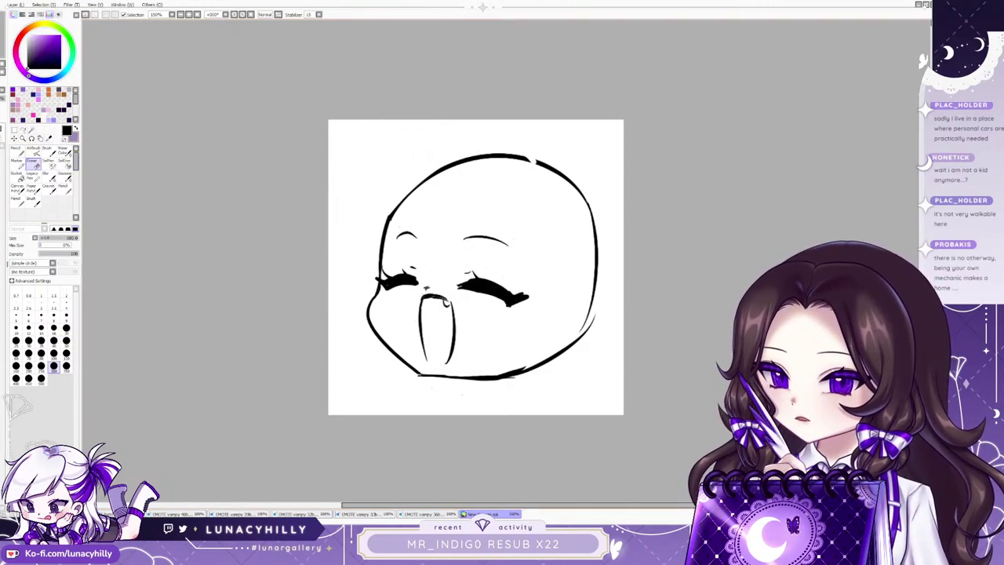
left_click(66, 353)
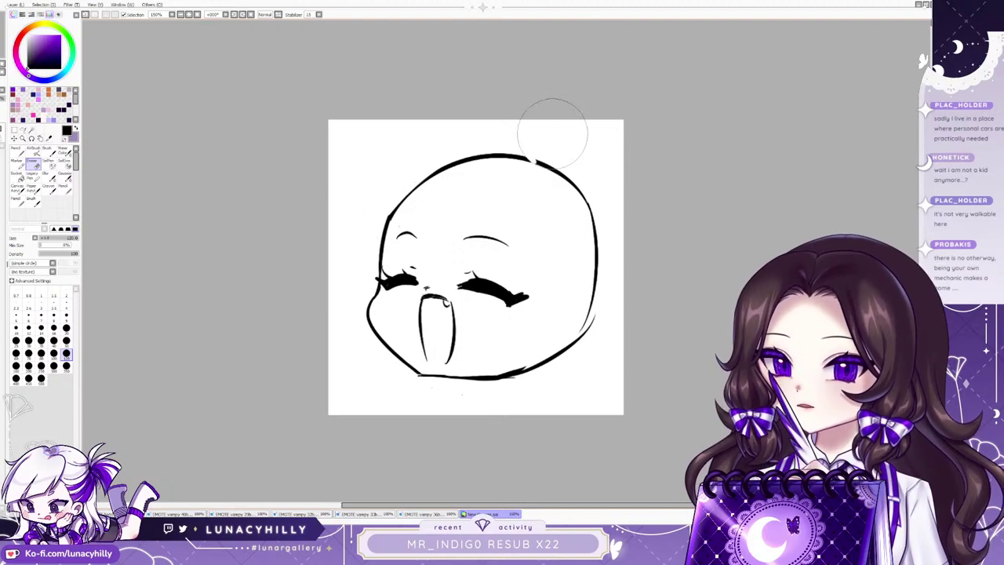
left_click_drag(552, 134, 587, 179)
key("n")
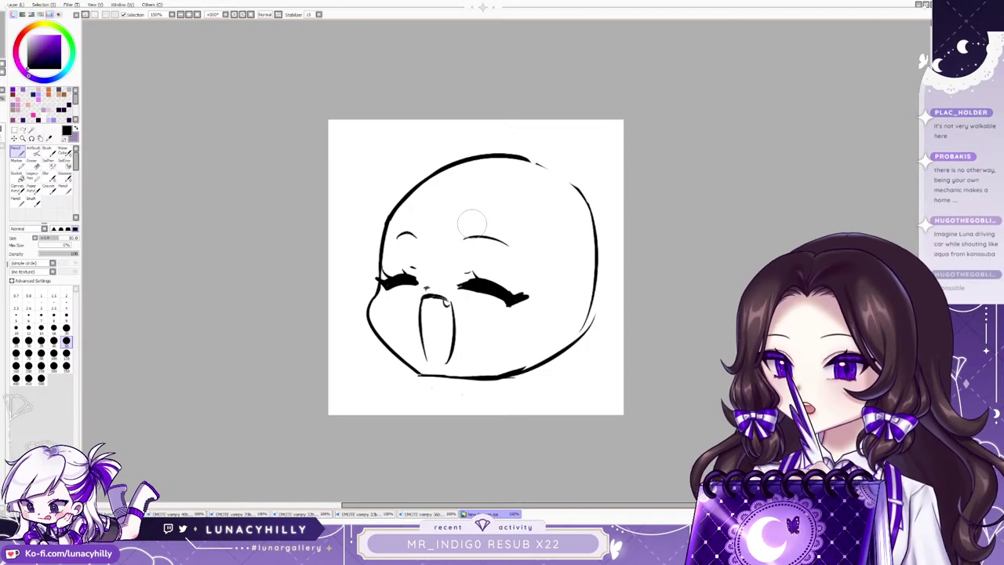
Trim the outer corner of the larger closed eye with a size 50 eraser and check the face in a mirrored view.
key("e")
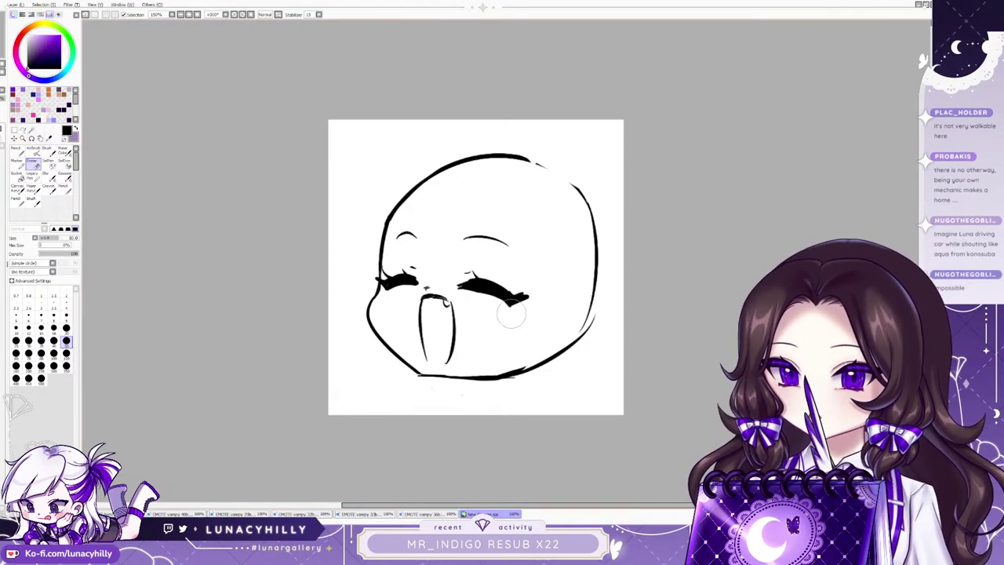
key("h")
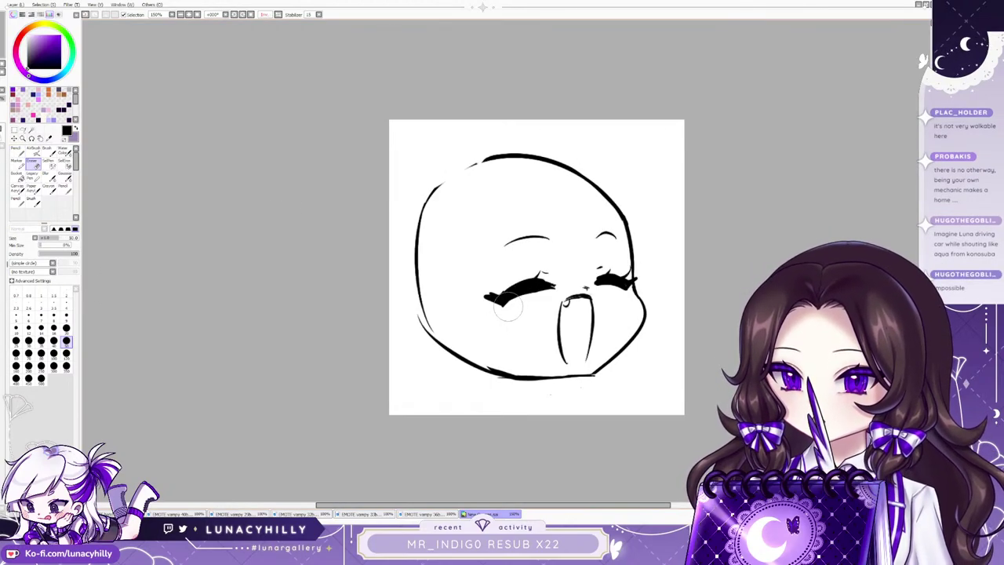
key("h")
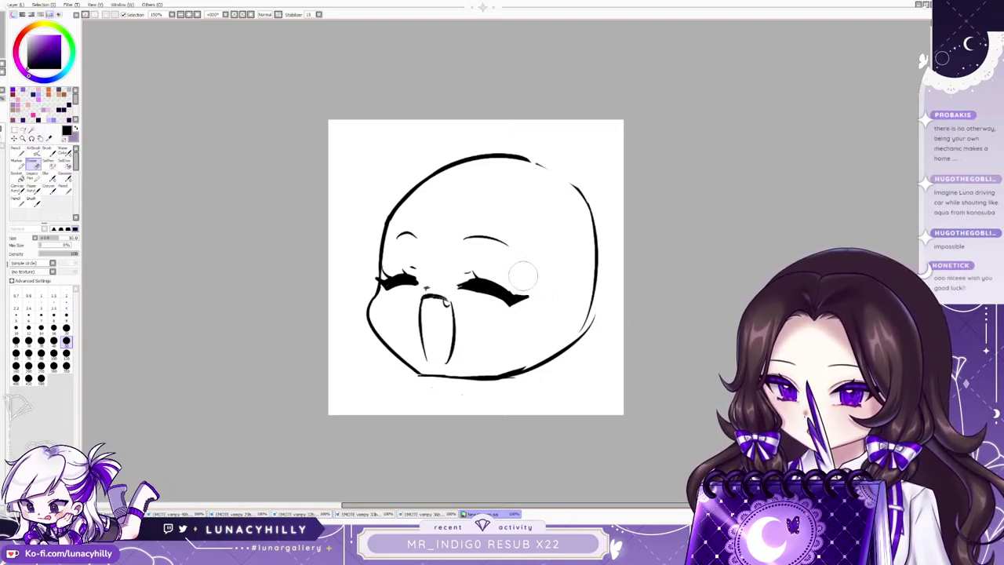
left_click(16, 149)
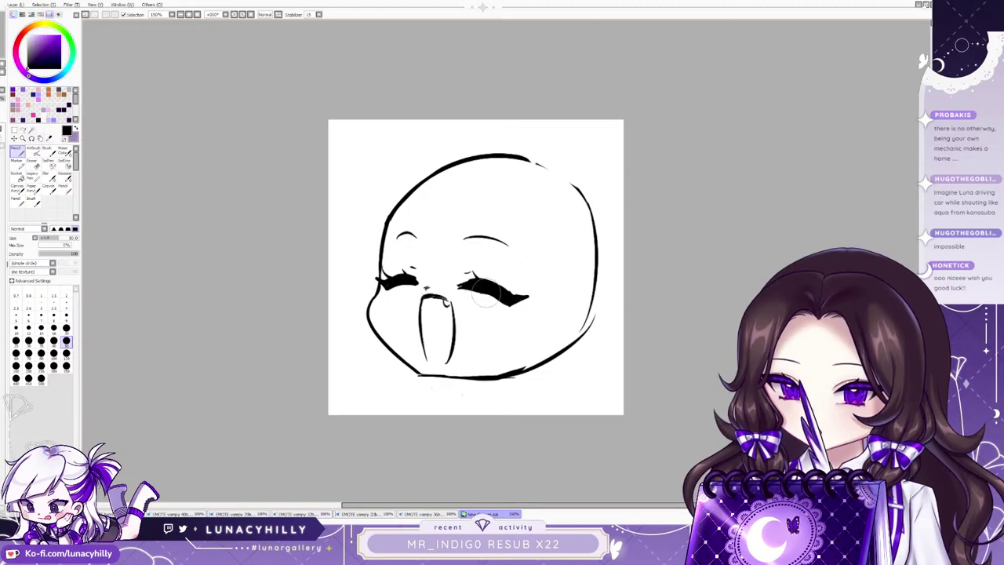
left_click(33, 163)
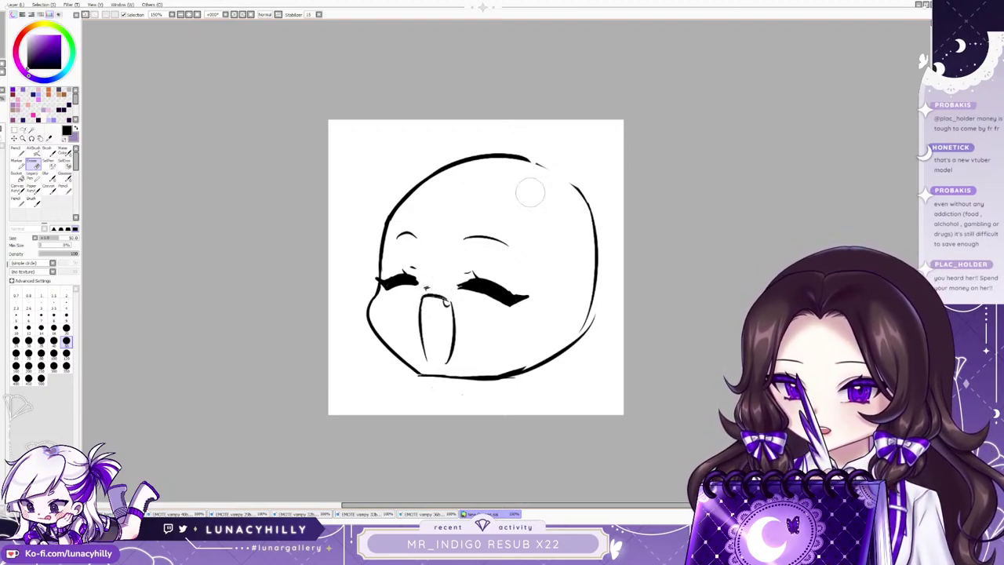
Redraw the head outline over the crown and down the back of the skull with overlapping size 50 pencil strokes.
left_click(17, 149)
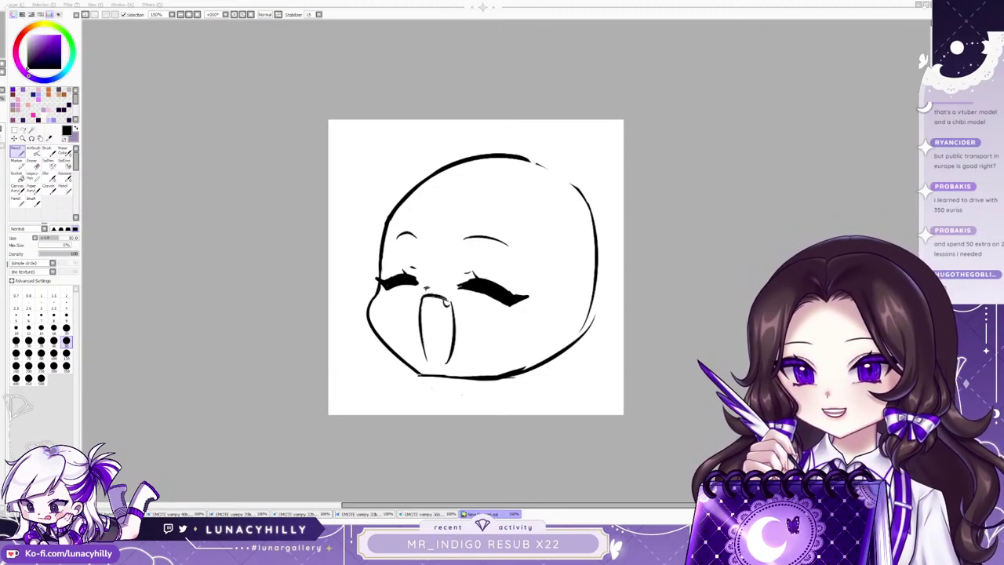
left_click_drag(480, 386, 624, 292)
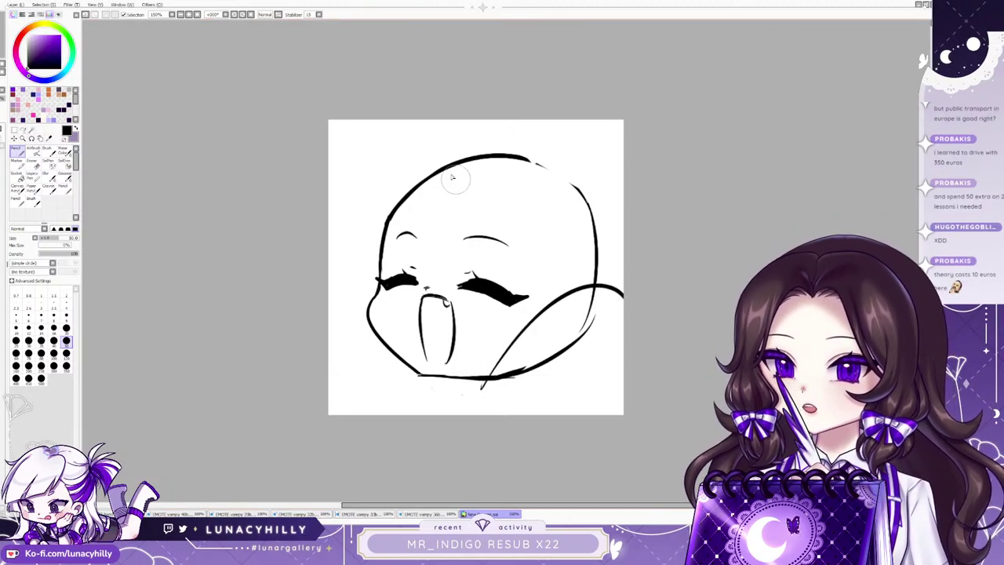
key("ctrl+z")
left_click_drag(394, 209, 522, 164)
mouse_move(419, 186)
left_mouse_down()
mouse_move(566, 185)
mouse_move(584, 210)
left_mouse_up()
left_click_drag(508, 166, 605, 290)
left_click_drag(548, 179, 593, 316)
mouse_move(577, 207)
left_mouse_down()
mouse_move(596, 271)
mouse_move(585, 338)
left_mouse_up()
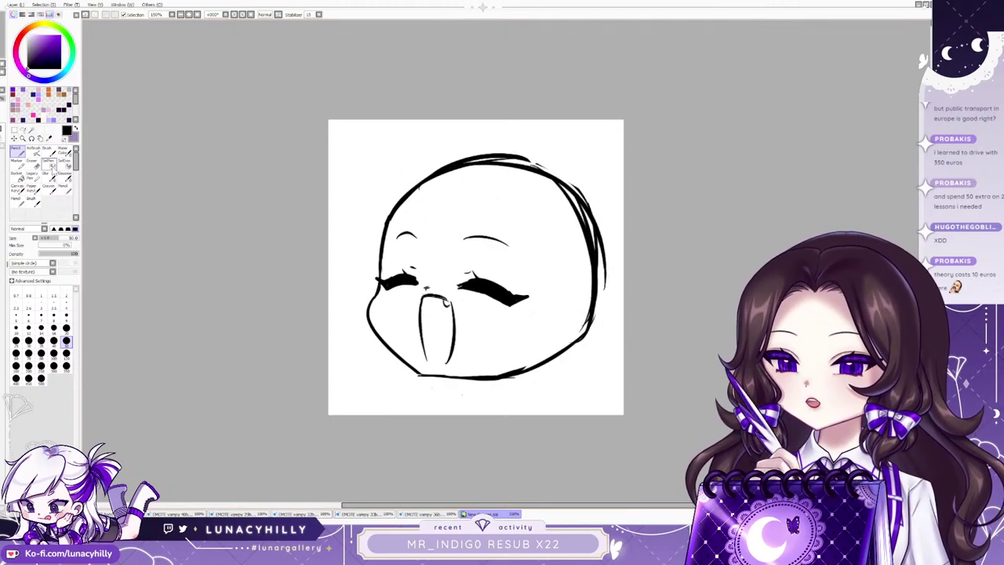
Erase the surplus overlapping lines along the crown and back of the head with a size 300 eraser.
left_click(32, 163)
left_click(54, 365)
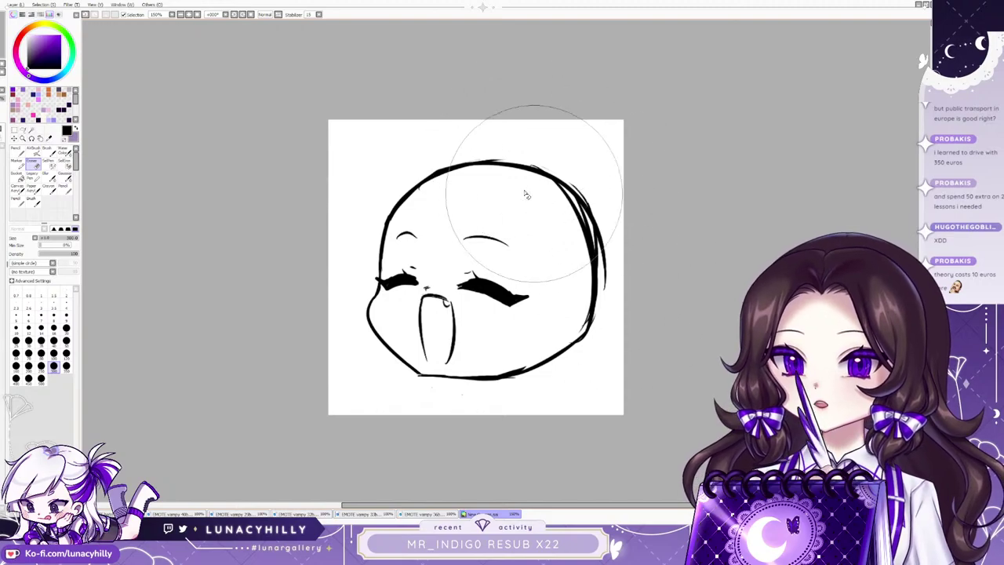
mouse_move(541, 189)
left_mouse_down()
mouse_move(578, 275)
mouse_move(566, 235)
mouse_move(572, 281)
left_mouse_up()
left_click_drag(592, 196, 609, 274)
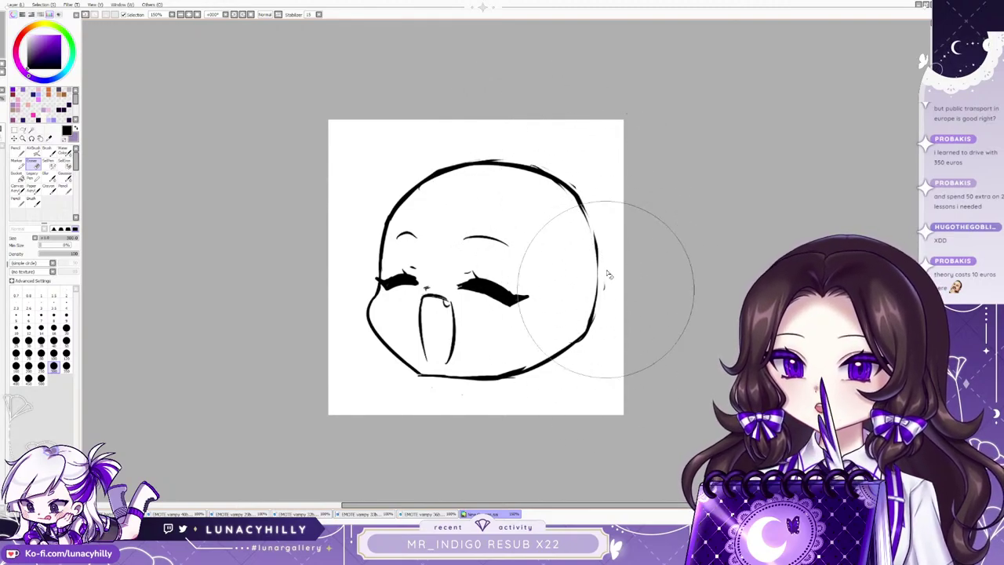
Redraw the back of the head slightly fuller down to the jaw and erase the doubled lines.
left_click(14, 149)
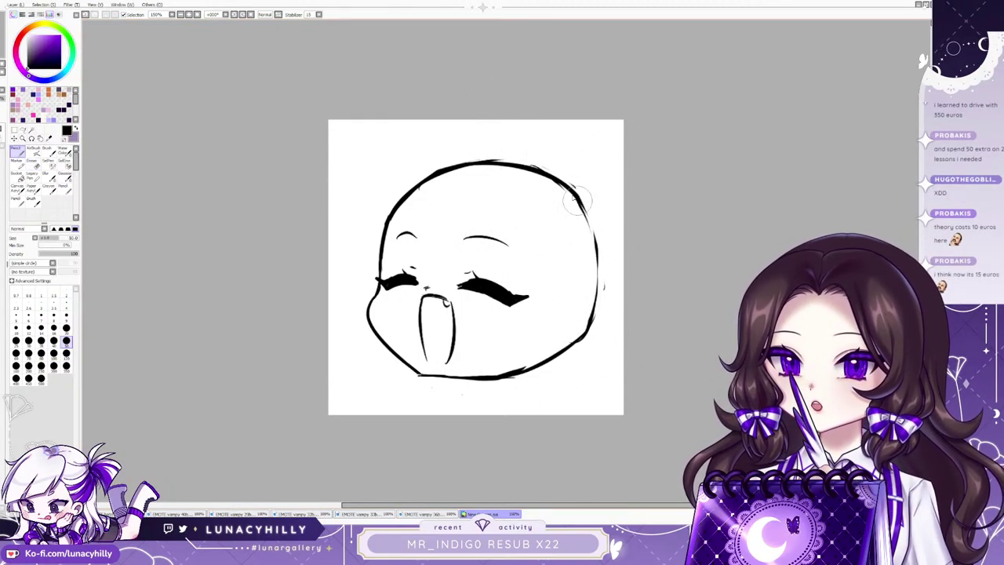
mouse_move(576, 202)
left_mouse_down()
mouse_move(589, 291)
mouse_move(599, 246)
mouse_move(597, 311)
mouse_move(569, 343)
left_mouse_up()
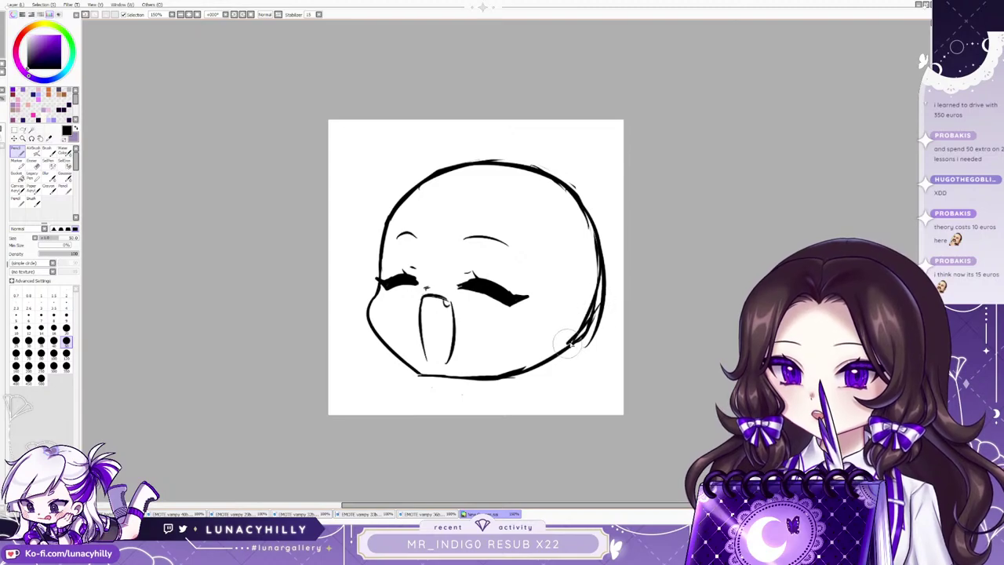
left_click(32, 163)
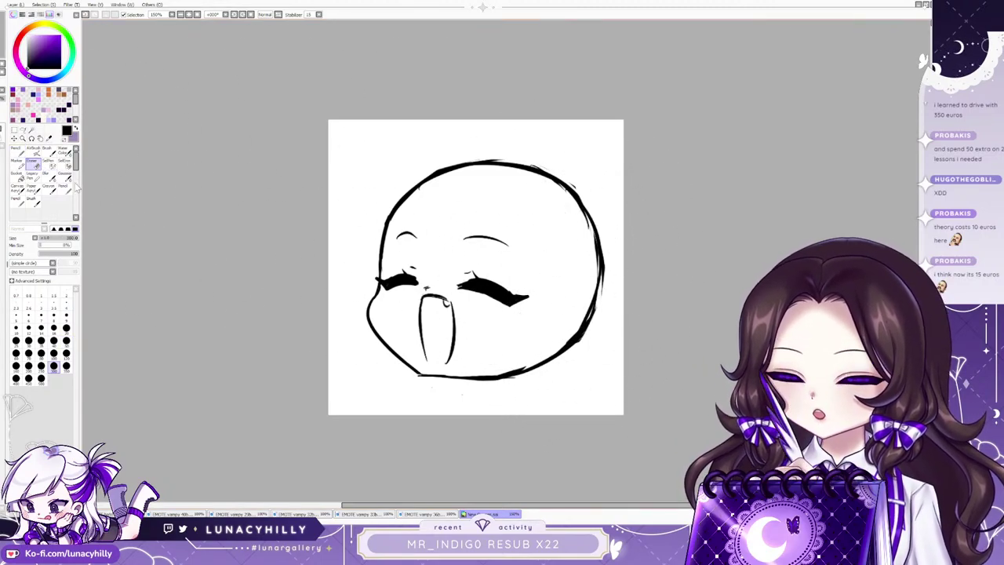
Transform the whole head sketch, scaling it down slightly and shifting it up a little.
key("ctrl+t")
left_click_drag(609, 156, 593, 166)
left_click_drag(566, 217, 566, 208)
left_click(25, 283)
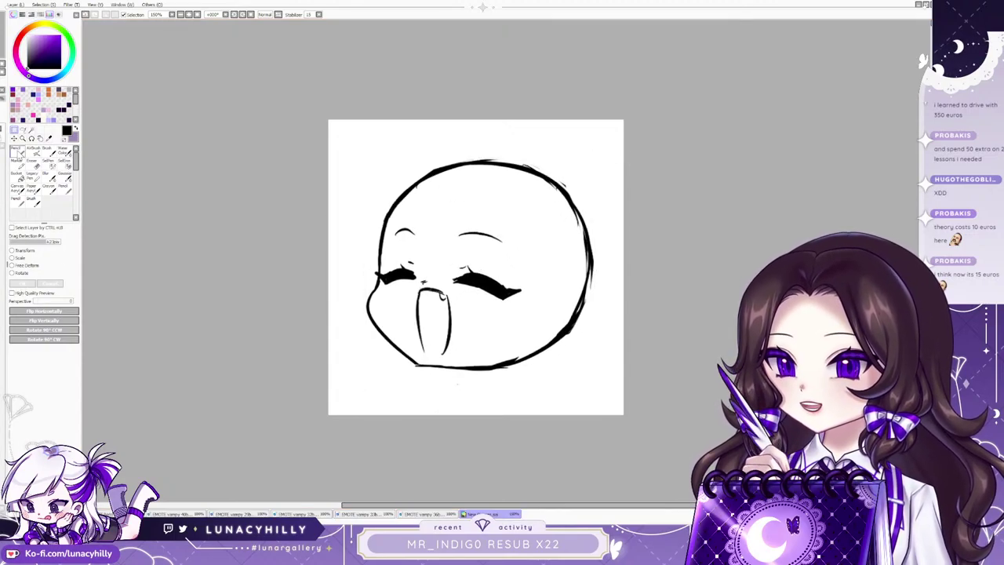
Sketch two short neck lines beneath the chin and clean up the second one with the eraser.
left_click(19, 155)
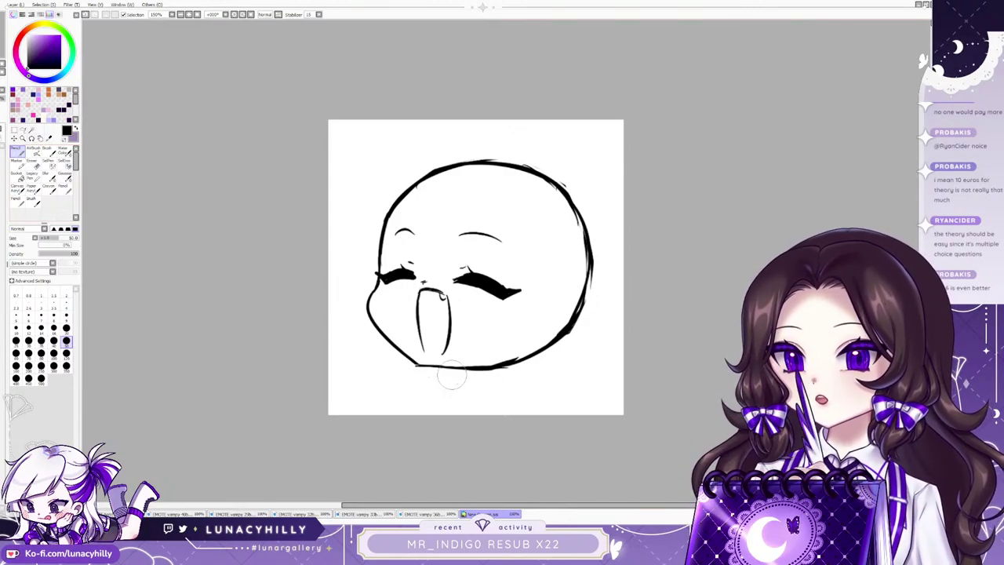
mouse_move(441, 367)
left_mouse_down()
mouse_move(447, 381)
mouse_move(483, 377)
mouse_move(443, 387)
mouse_move(490, 385)
left_mouse_up()
key("ctrl+z")
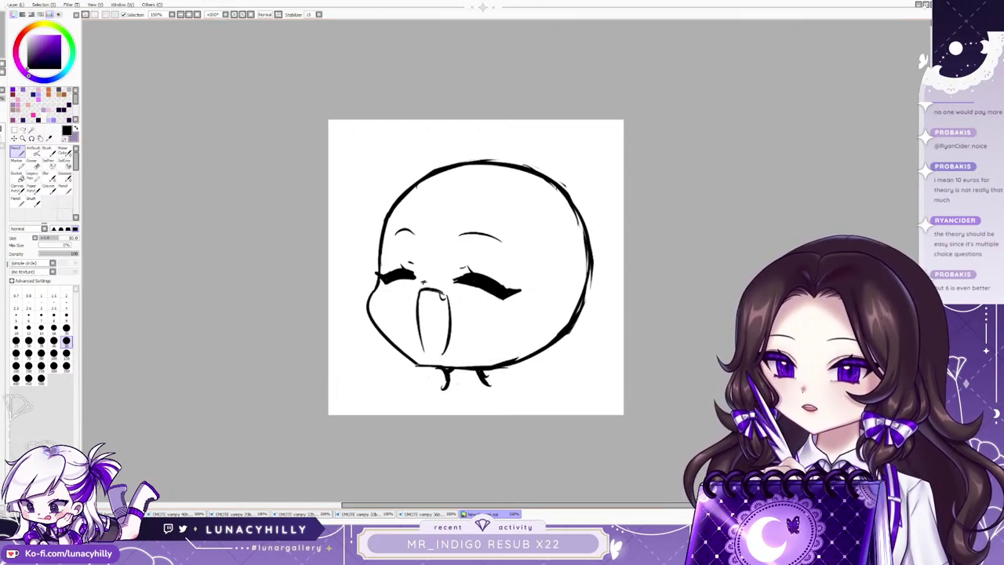
left_click(33, 164)
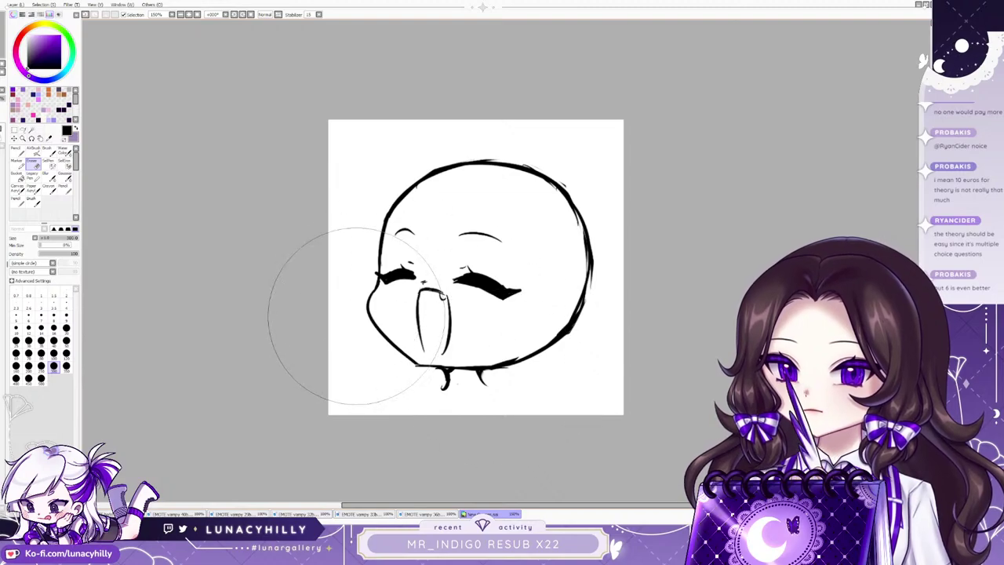
left_click(15, 151)
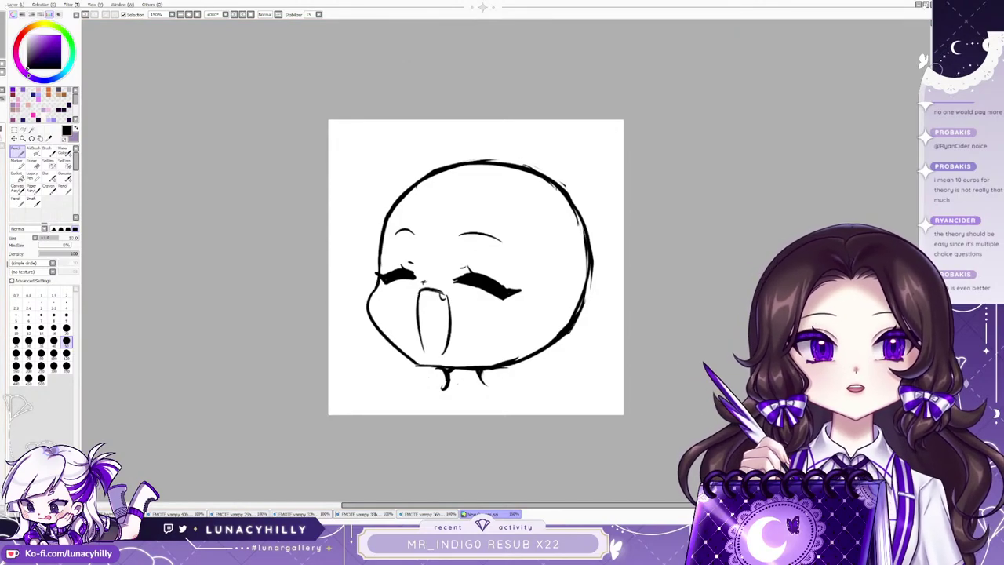
mouse_move(442, 195)
left_mouse_down()
mouse_move(461, 253)
mouse_move(428, 233)
mouse_move(420, 273)
left_mouse_up()
mouse_move(445, 212)
left_mouse_down()
mouse_move(406, 289)
mouse_move(405, 361)
left_mouse_up()
mouse_move(479, 220)
left_mouse_down()
mouse_move(399, 373)
mouse_move(412, 363)
left_mouse_up()
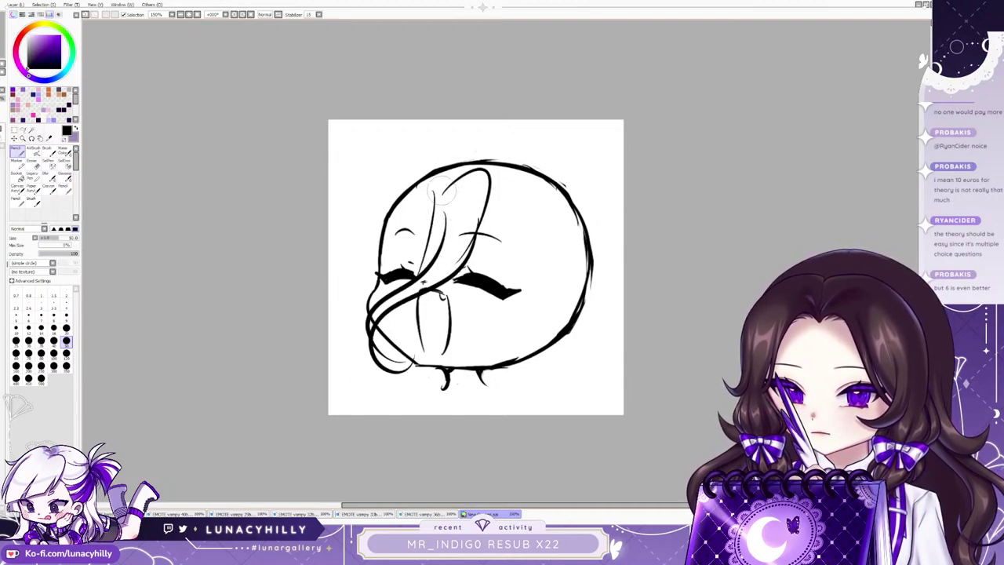
mouse_move(440, 191)
left_mouse_down()
mouse_move(488, 185)
mouse_move(464, 253)
left_mouse_up()
key("d")
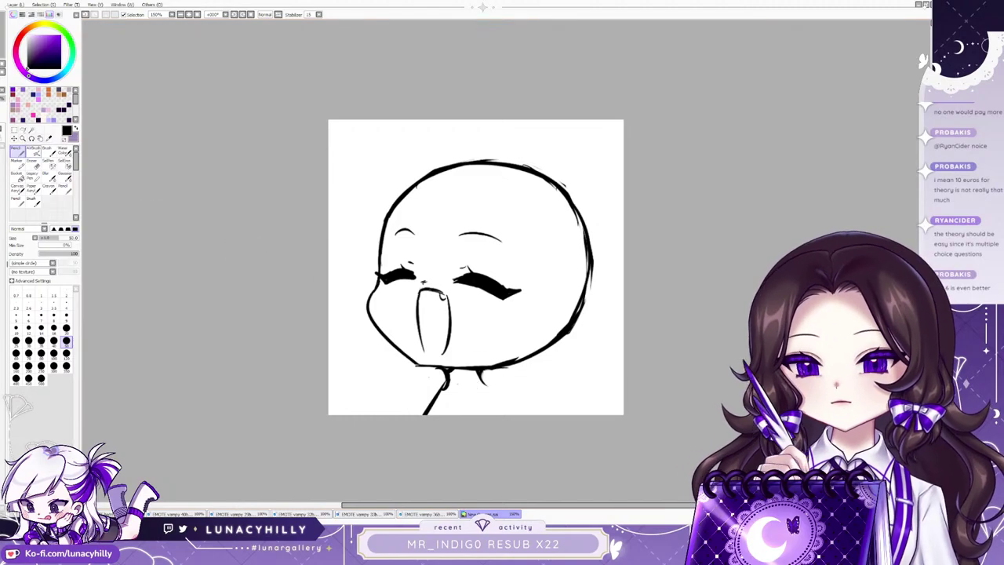
Sketch sloping shoulder lines from both sides of the neck to the canvas edge and remove the doubled shoulder line.
left_click_drag(444, 374, 406, 402)
left_click_drag(477, 373, 525, 414)
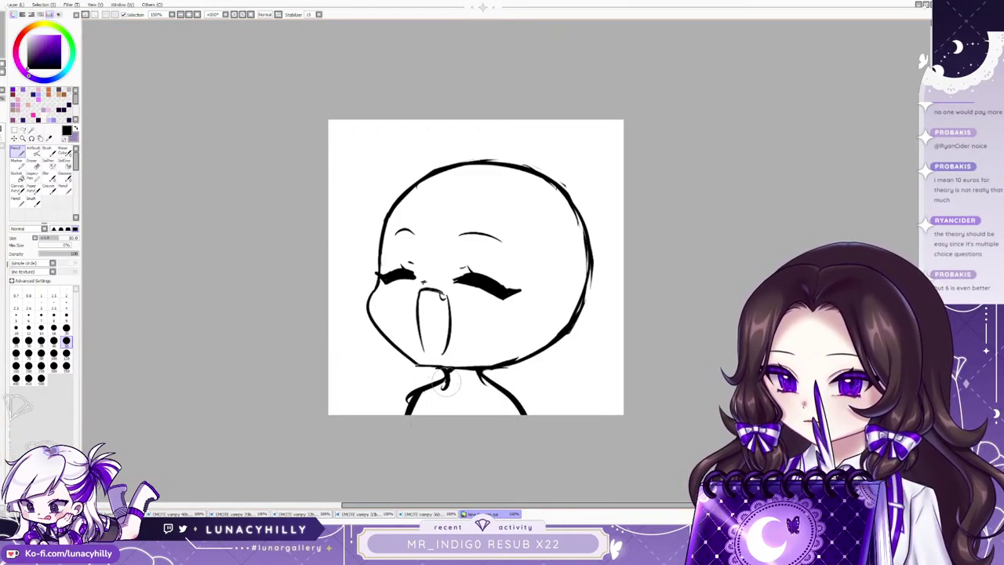
left_click_drag(453, 375, 408, 414)
left_click(31, 162)
left_click(53, 365)
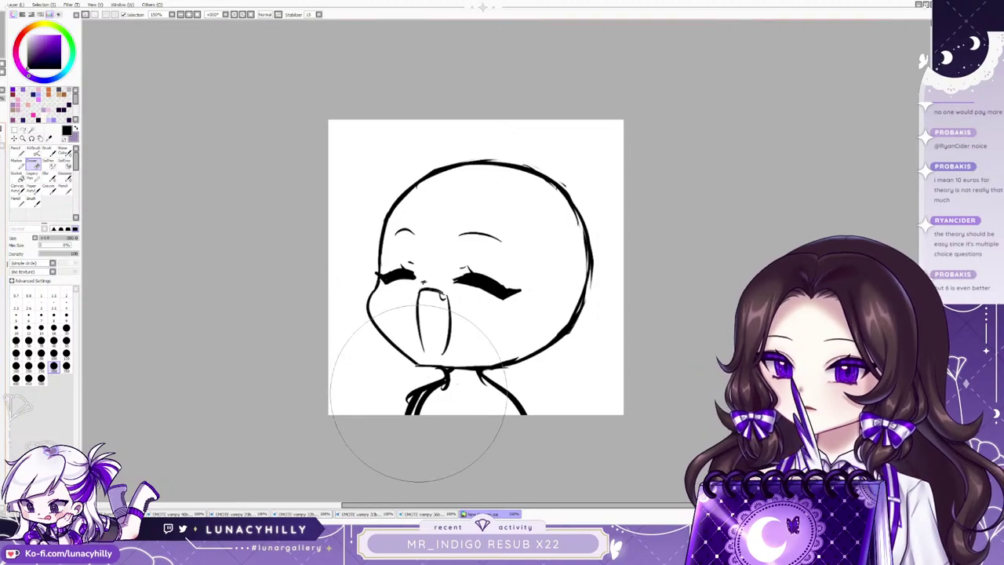
key("ctrl+z")
left_click(14, 152)
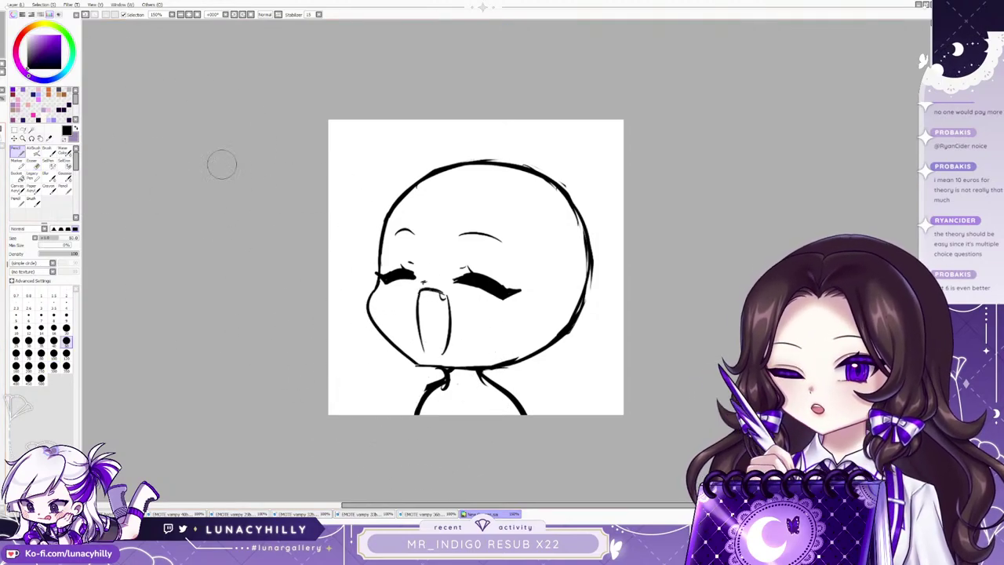
left_click_drag(482, 412, 545, 423)
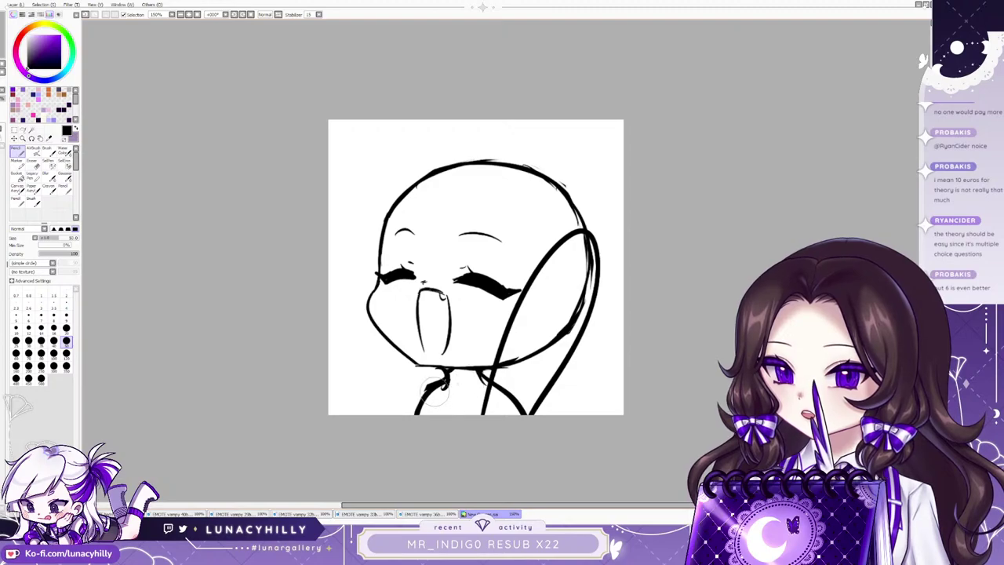
left_click_drag(436, 412, 482, 409)
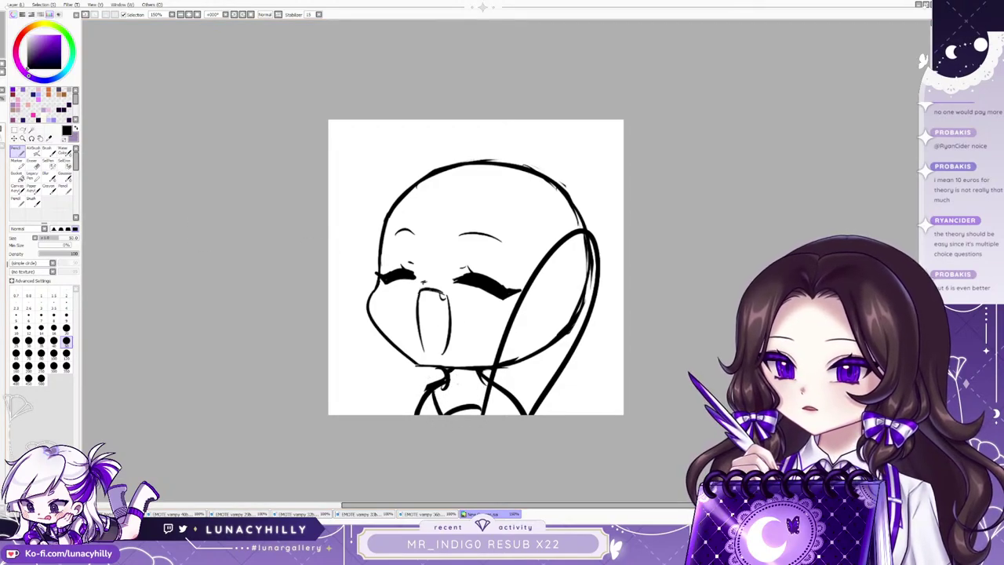
key("ctrl+z")
key("ctrl+z")
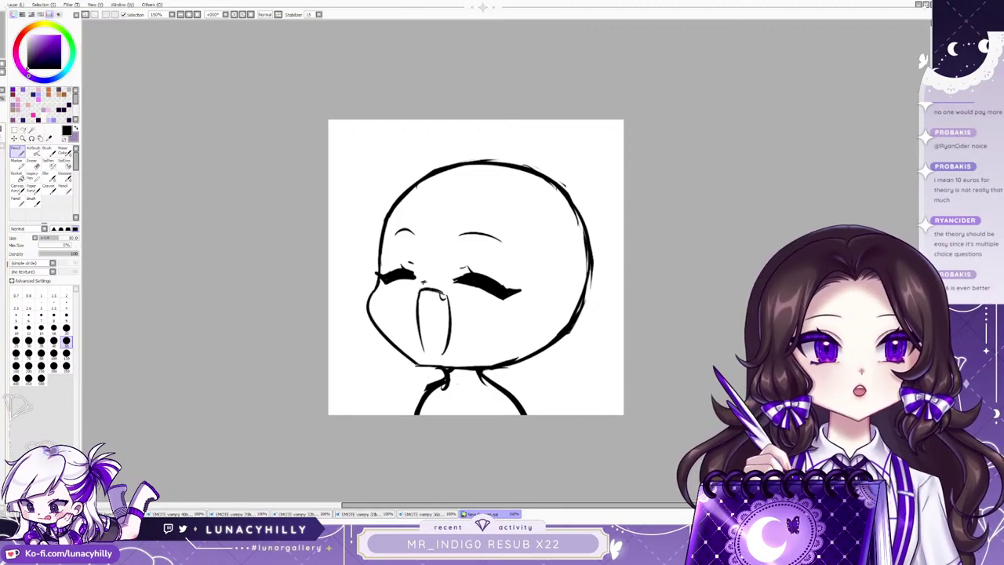
Sketch a long curved front hair lock from the forehead across the face to the cheek and trim its lower tip with the eraser.
mouse_move(443, 194)
left_mouse_down()
mouse_move(487, 182)
mouse_move(472, 233)
mouse_move(374, 343)
mouse_move(449, 263)
left_mouse_up()
key("ctrl+z")
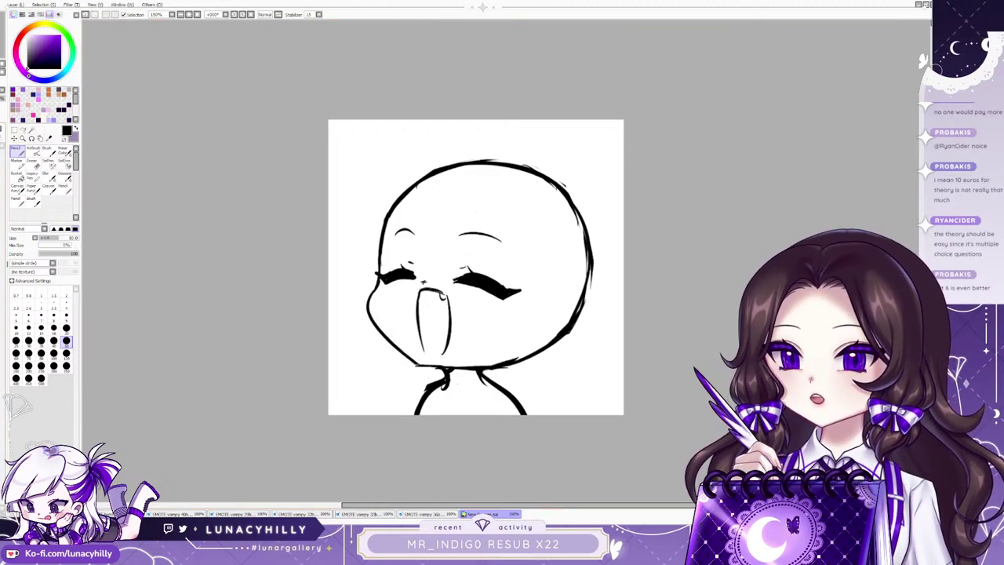
left_click_drag(453, 191, 430, 276)
mouse_move(443, 210)
left_mouse_down()
mouse_move(443, 239)
mouse_move(412, 279)
mouse_move(404, 361)
left_mouse_up()
left_click_drag(383, 301, 389, 362)
mouse_move(413, 276)
left_mouse_down()
mouse_move(471, 116)
mouse_move(475, 180)
left_mouse_up()
key("e")
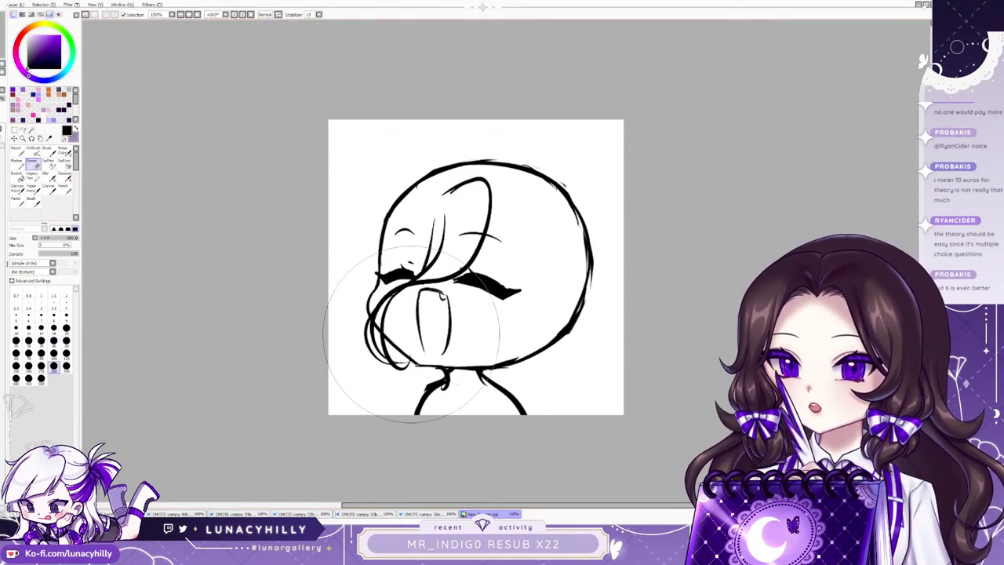
left_click(66, 352)
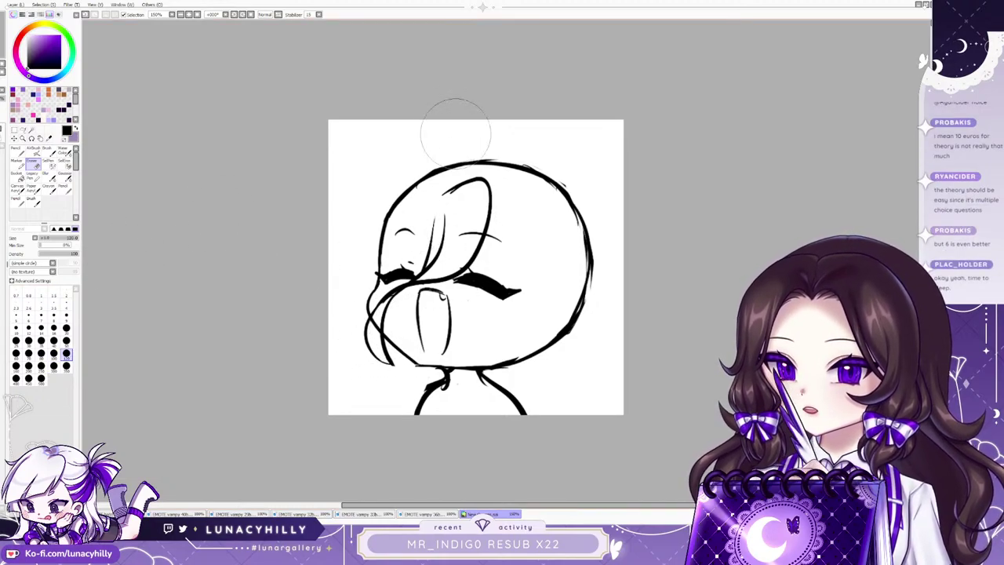
Redraw the lower end of the front hair lock as a split tip at the cheek and erase the excess strokes.
key("n")
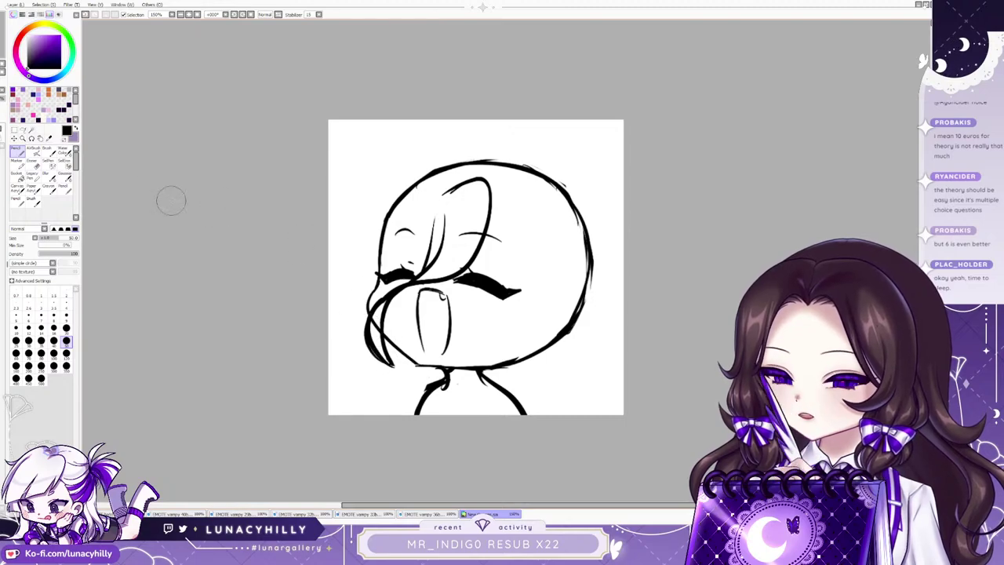
key("e")
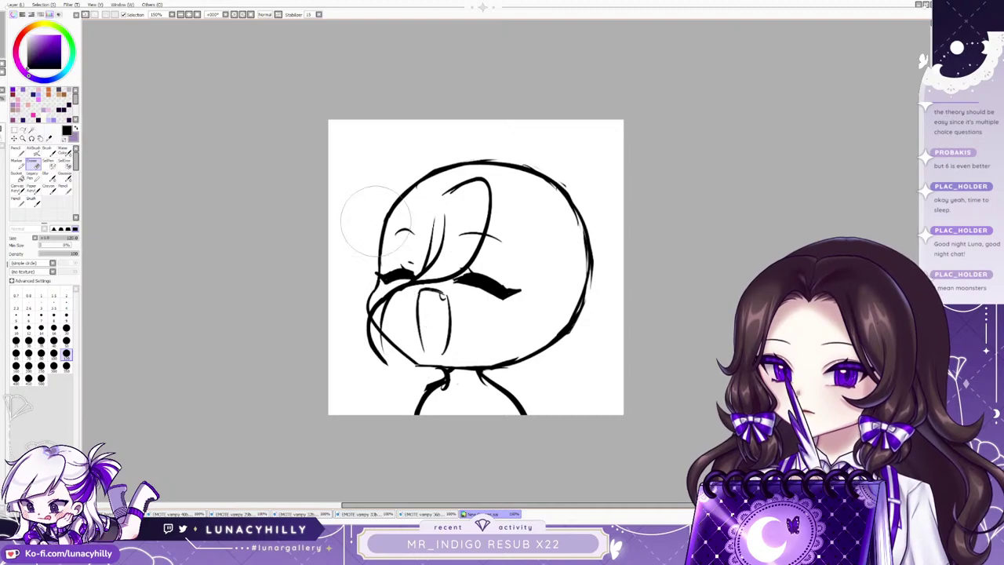
key("n")
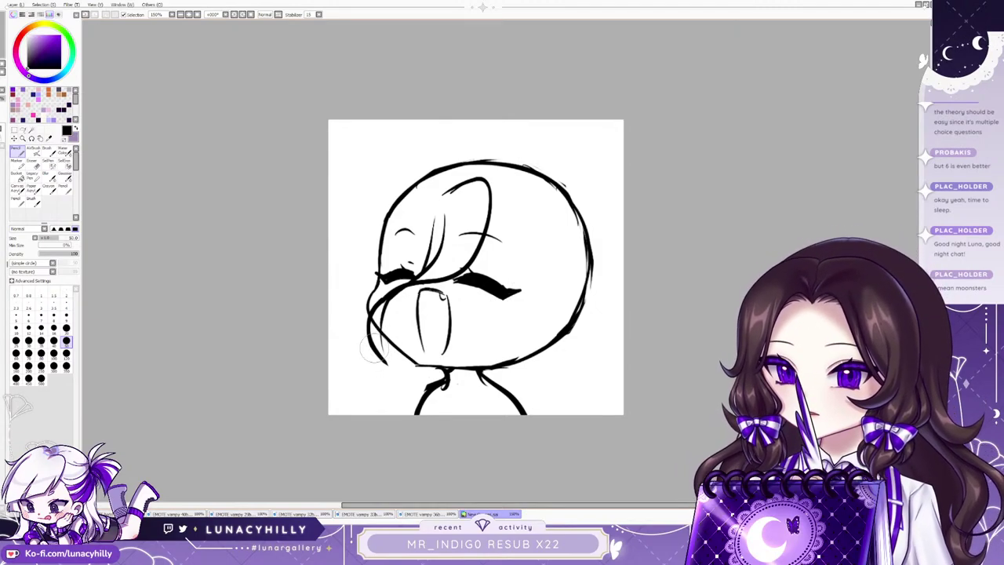
key("e")
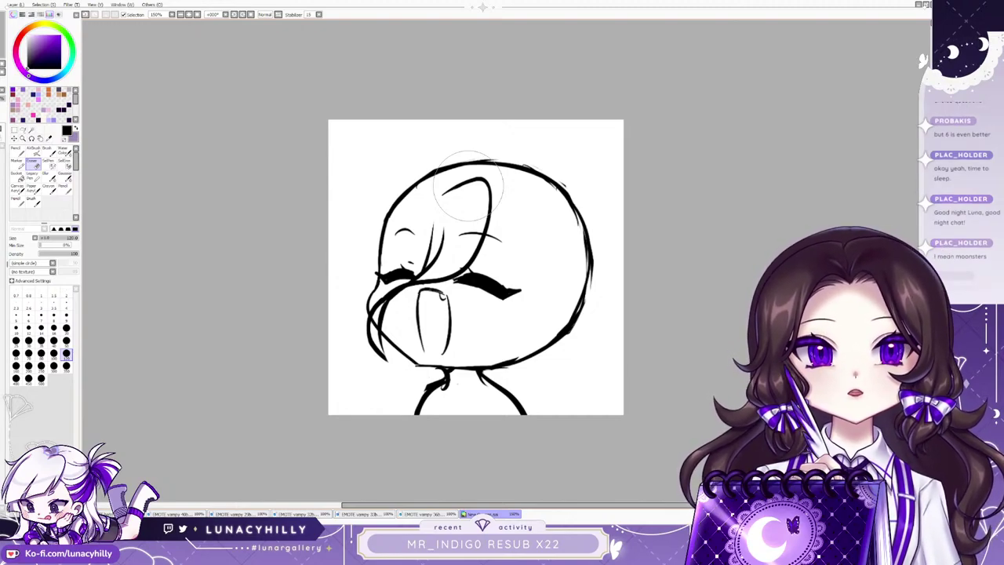
Sketch a parted fringe lock on the near side, curving from the forehead past the eye to the head's edge.
left_click(17, 153)
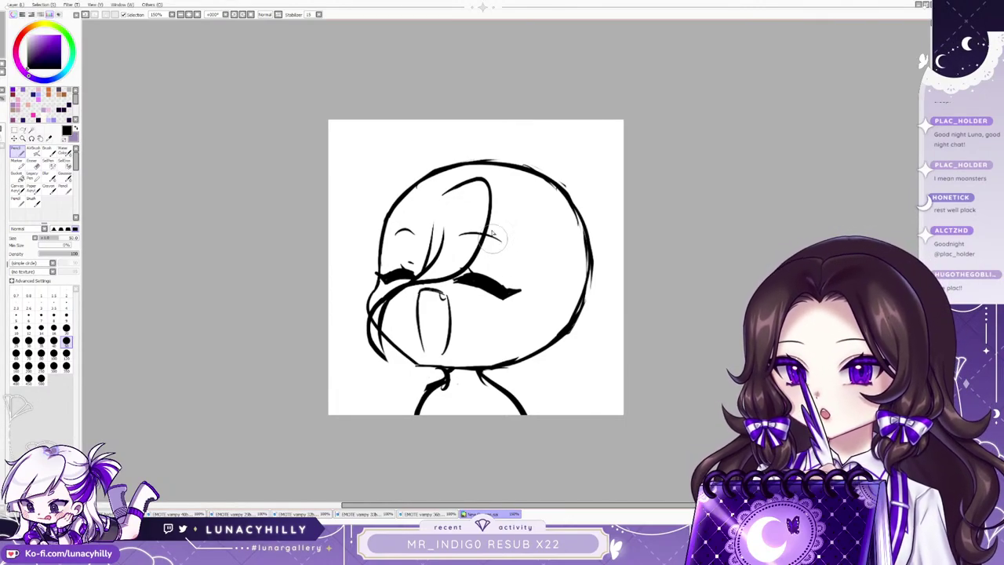
left_click_drag(490, 235, 582, 300)
key("ctrl+z")
mouse_move(488, 230)
left_mouse_down()
mouse_move(546, 294)
mouse_move(568, 299)
left_mouse_up()
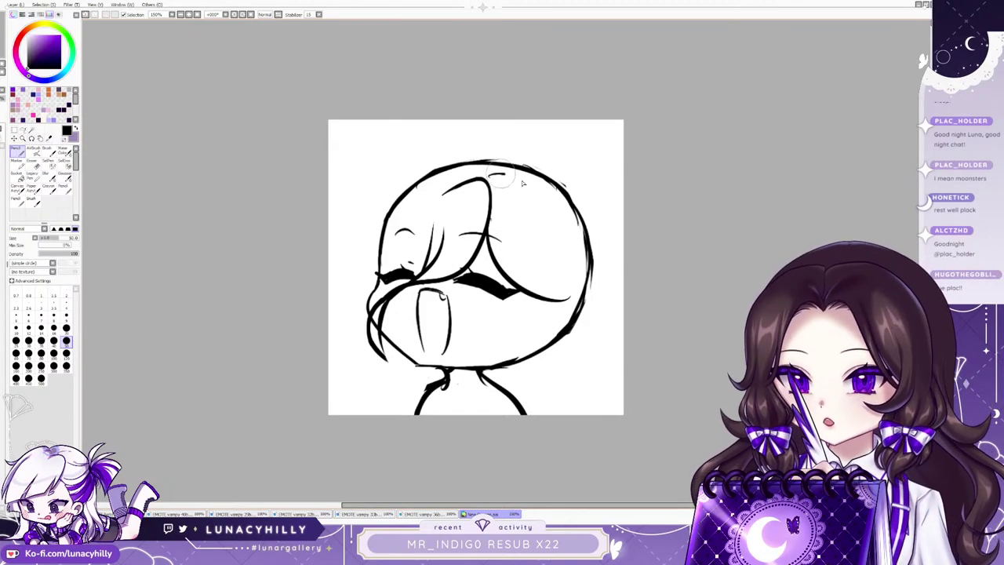
left_click_drag(500, 169, 586, 306)
Sketch an outward-flicking lock on the far side of the head and fill in bang strands above the far eye, mirroring the view to check.
mouse_move(454, 187)
left_mouse_down()
mouse_move(402, 188)
mouse_move(330, 240)
mouse_move(379, 248)
left_mouse_up()
mouse_move(377, 250)
left_mouse_down()
mouse_move(351, 257)
mouse_move(433, 227)
left_mouse_up()
key("h")
key("ctrl+z")
key("ctrl+z")
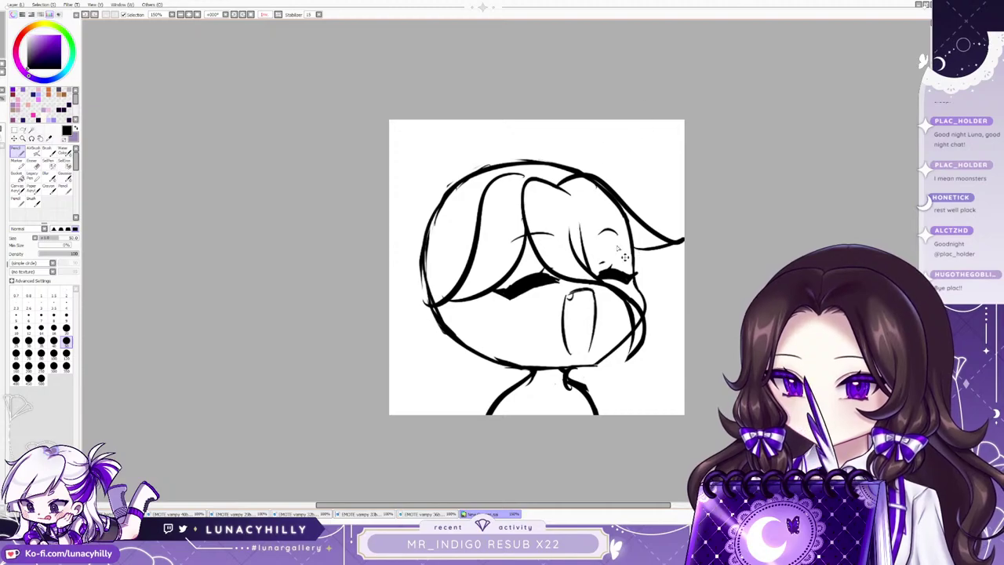
left_click_drag(581, 220, 628, 267)
left_click_drag(628, 267, 614, 252)
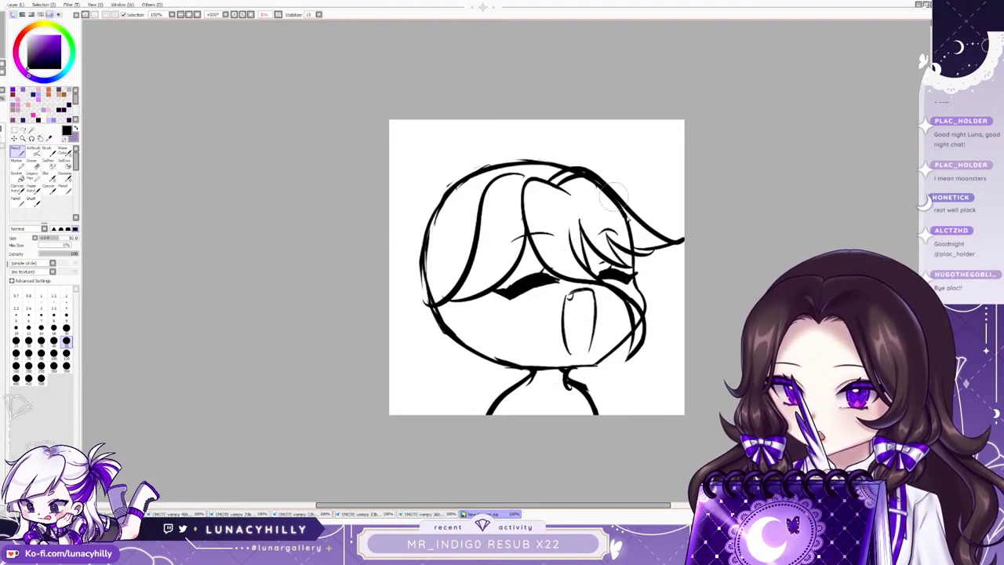
Erase the upper part of the near-side fringe lock and redraw it as one curve from the parting to its tip.
left_click(31, 163)
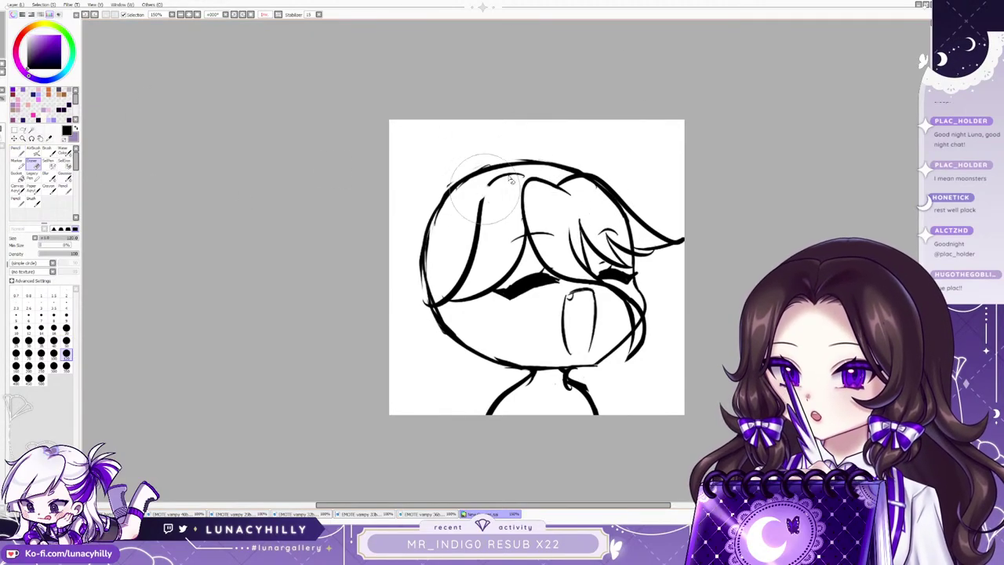
key("h")
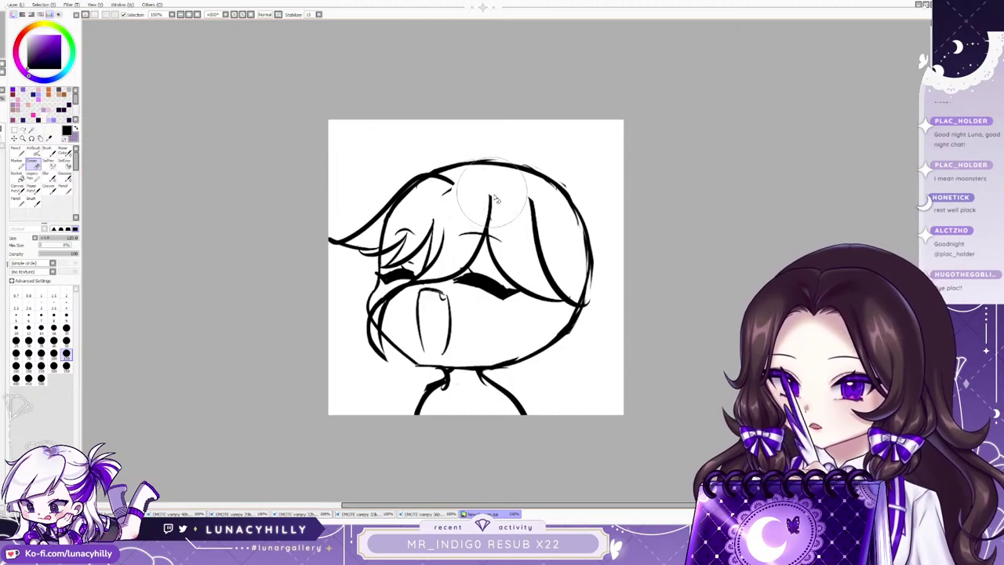
left_click(18, 152)
mouse_move(484, 184)
left_mouse_down()
mouse_move(526, 191)
mouse_move(531, 219)
mouse_move(529, 200)
mouse_move(585, 308)
left_mouse_up()
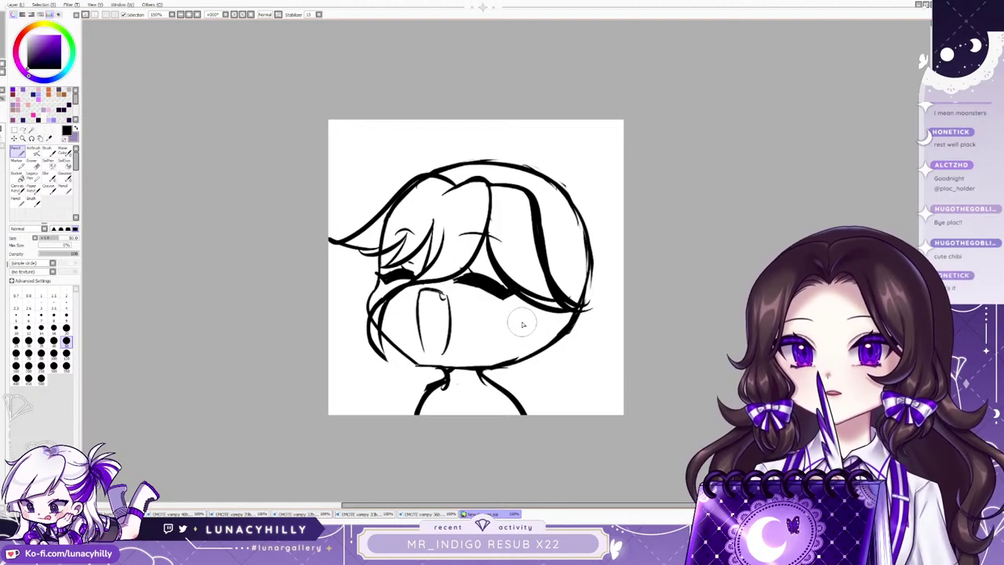
Erase the stray lines at the tip of the near-side fringe lock and reinforce its lower edge with the pencil.
key("e")
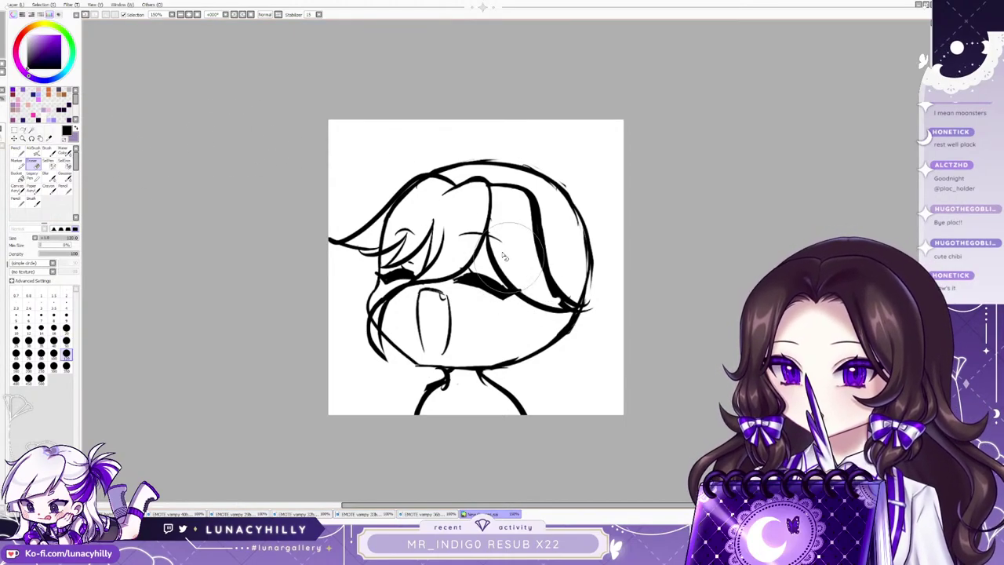
mouse_move(586, 306)
left_mouse_down()
mouse_move(561, 308)
mouse_move(608, 302)
left_mouse_up()
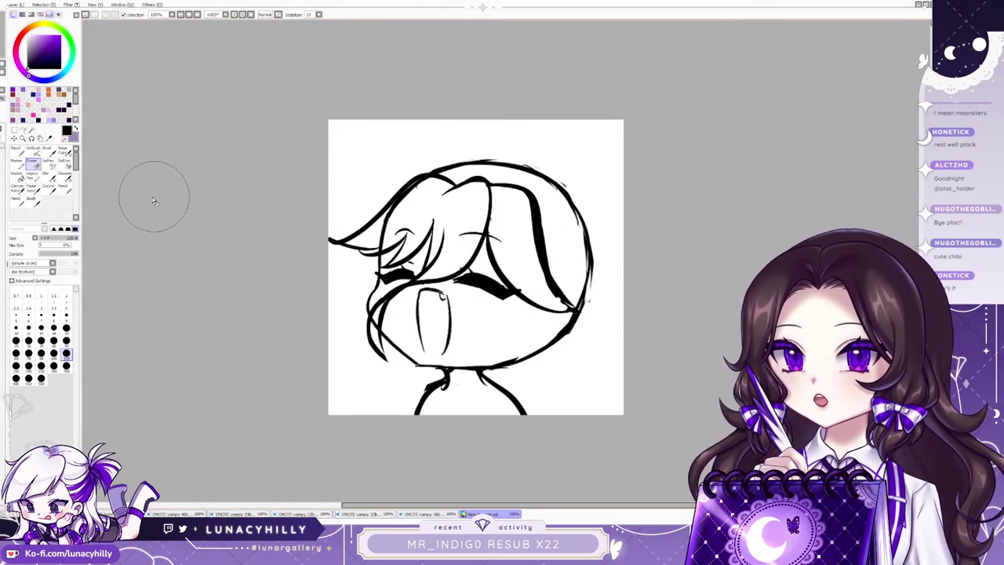
key("n")
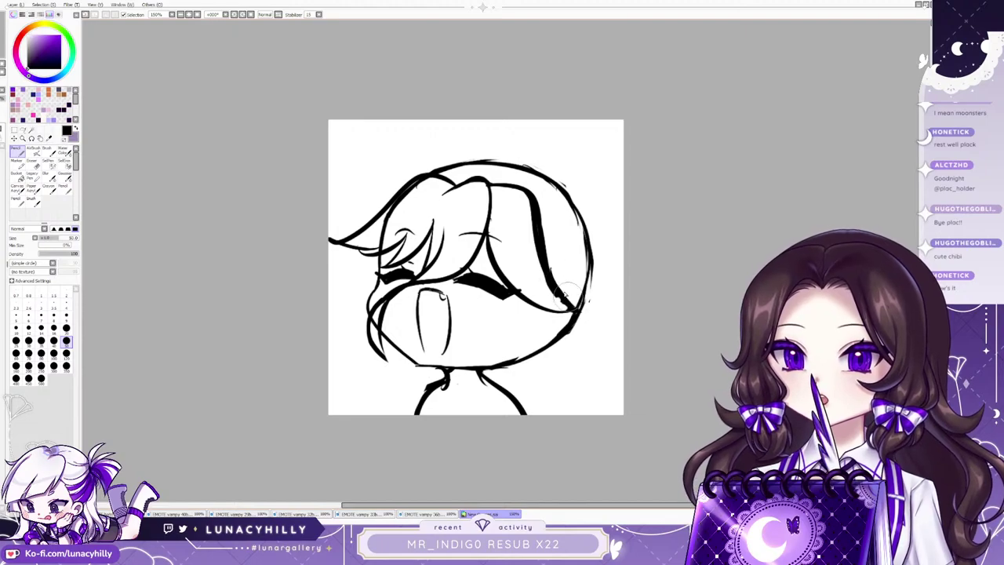
left_click_drag(571, 296, 558, 279)
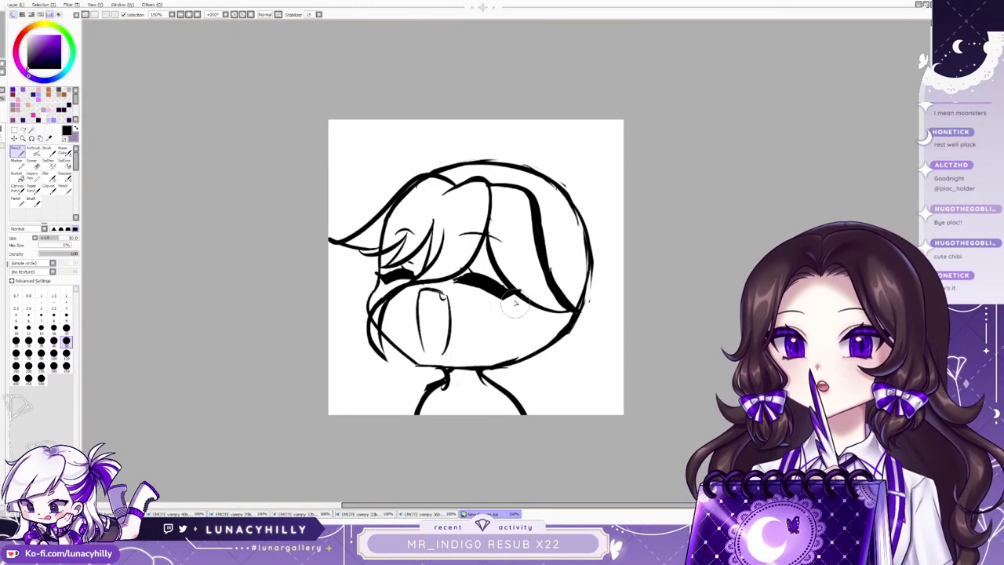
Sketch wavy side locks framing both cheeks down to the neck and clean up their overlapping lines with the eraser.
mouse_move(515, 295)
left_mouse_down()
mouse_move(497, 329)
mouse_move(544, 360)
mouse_move(547, 327)
left_mouse_up()
mouse_move(366, 267)
left_mouse_down()
mouse_move(343, 320)
mouse_move(396, 355)
left_mouse_up()
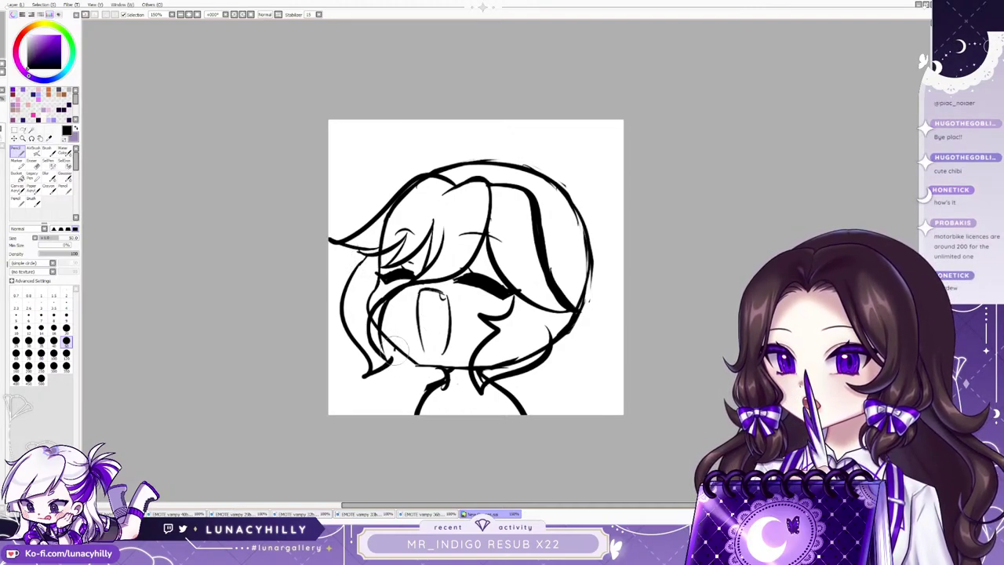
left_click_drag(396, 350, 392, 359)
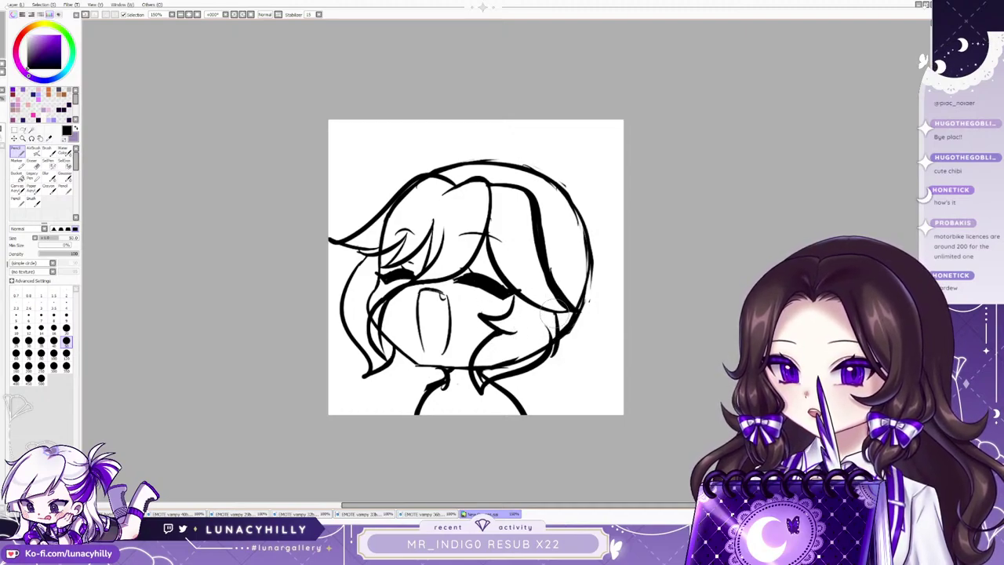
key("e")
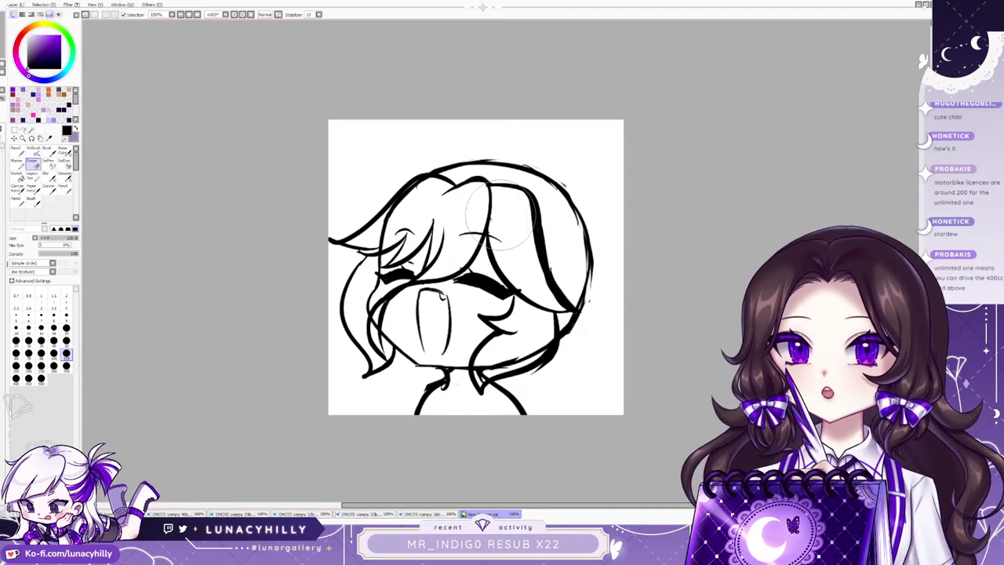
key("n")
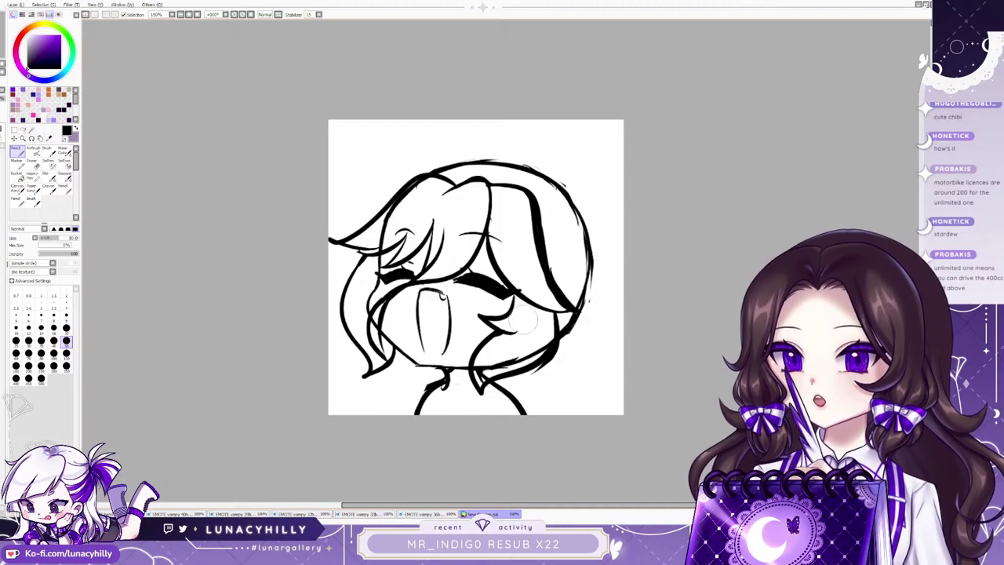
key("e")
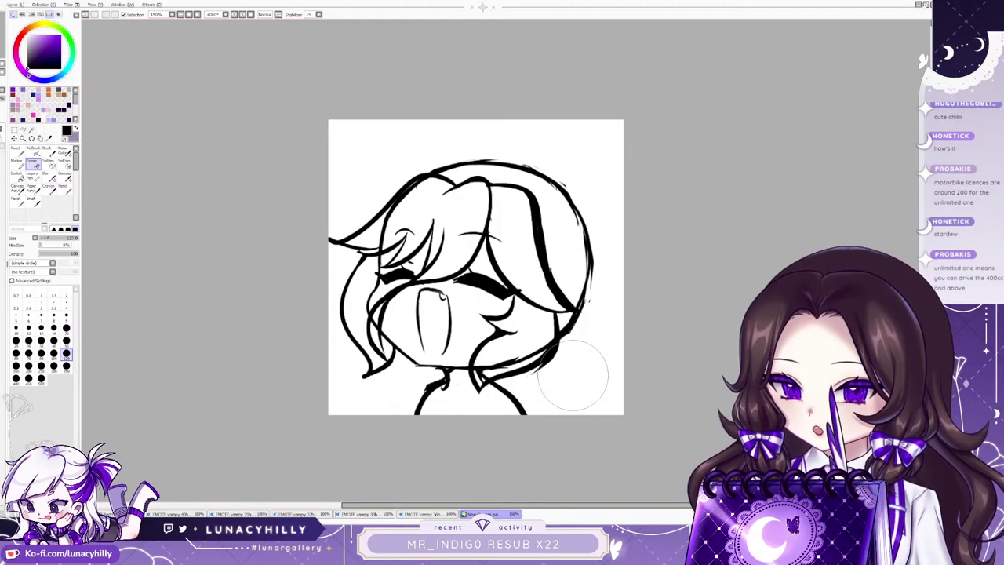
key("n")
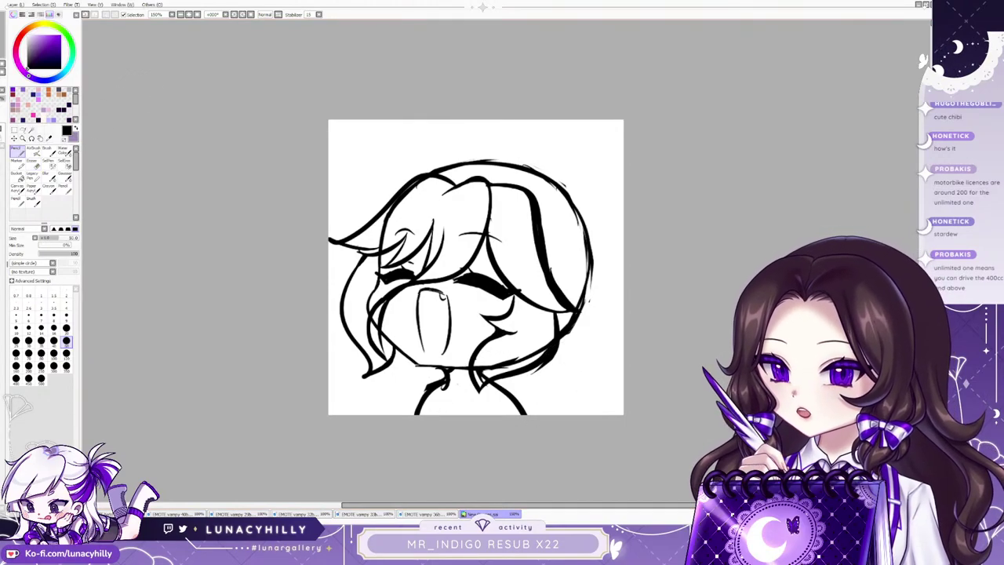
Sketch the outer hair outline over the head from the far temple to the canvas edge, replacing the first attempt.
mouse_move(372, 212)
left_mouse_down()
mouse_move(430, 148)
mouse_move(547, 149)
left_mouse_up()
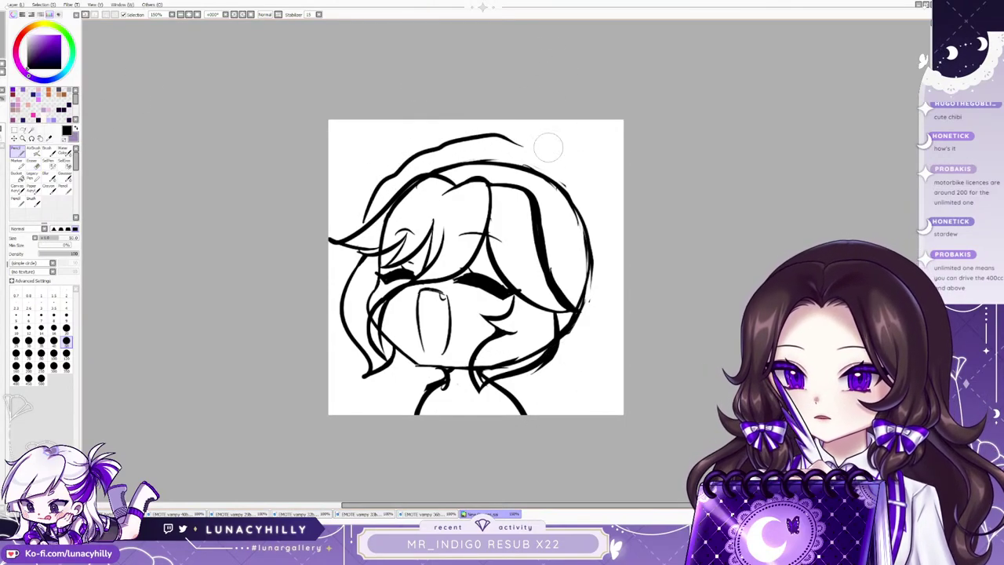
key("ctrl+z")
mouse_move(373, 210)
left_mouse_down()
mouse_move(405, 164)
mouse_move(436, 146)
mouse_move(515, 141)
mouse_move(568, 163)
mouse_move(614, 210)
mouse_move(622, 259)
left_mouse_up()
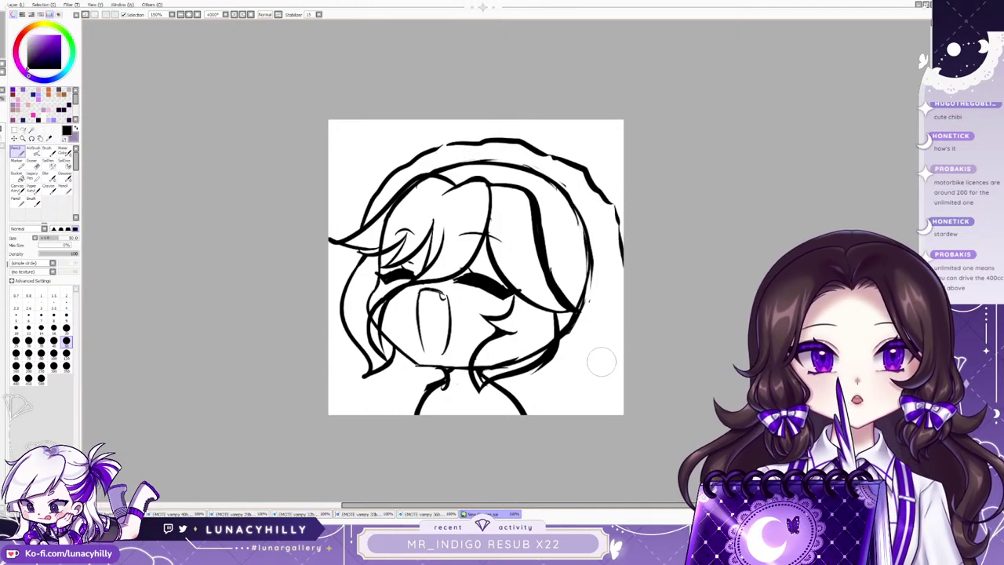
Sketch hair strands falling past both sides of the neck and a pointed ear beside the near side lock.
mouse_move(499, 379)
left_mouse_down()
mouse_move(533, 439)
mouse_move(523, 376)
mouse_move(509, 418)
left_mouse_up()
mouse_move(384, 371)
left_mouse_down()
mouse_move(381, 414)
mouse_move(390, 415)
left_mouse_up()
mouse_move(558, 313)
left_mouse_down()
mouse_move(580, 324)
mouse_move(555, 352)
left_mouse_up()
left_click_drag(476, 141, 450, 108)
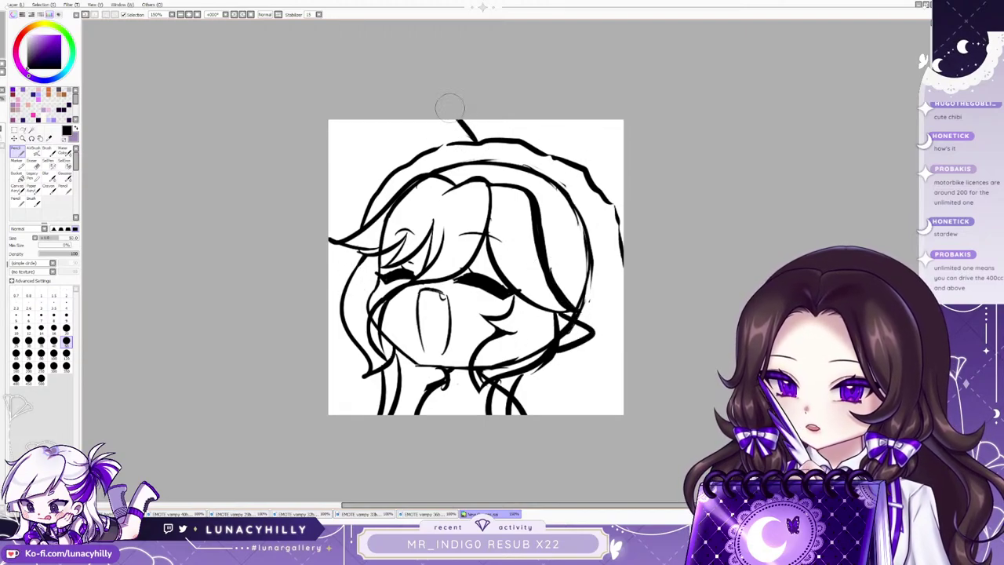
left_click_drag(478, 140, 462, 108)
key("ctrl+z")
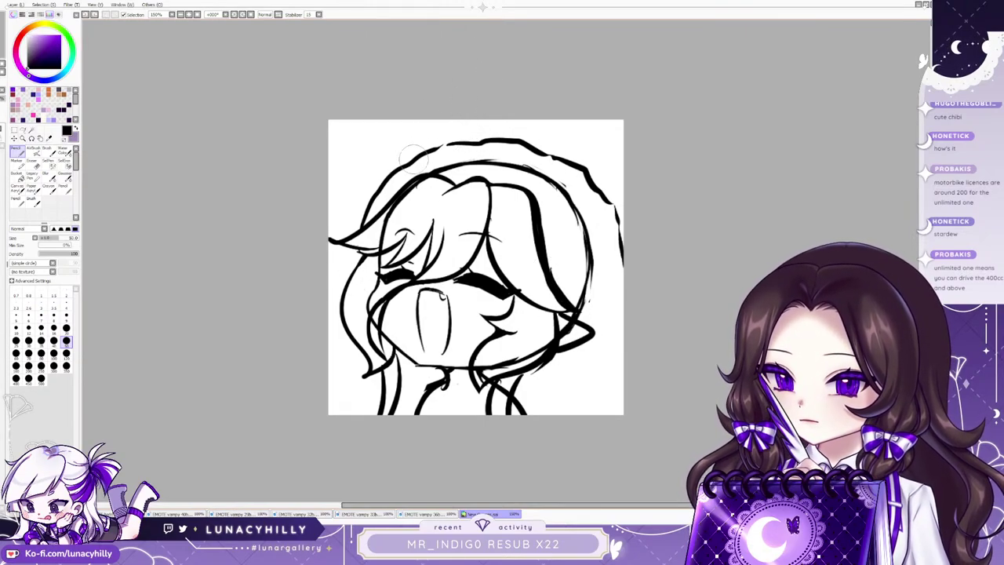
Sketch two large animal ears rising from the top of the hair and running off the canvas.
mouse_move(409, 164)
left_mouse_down()
mouse_move(455, 114)
mouse_move(501, 142)
left_mouse_up()
left_click_drag(540, 173, 634, 152)
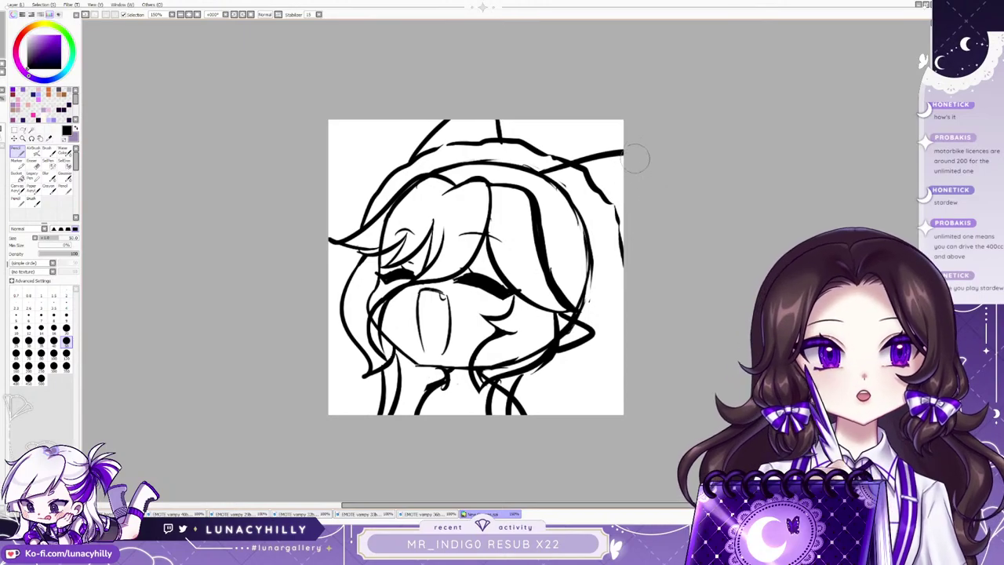
Erase the hair outline beneath the near animal ear, the head guide circle and the shoulder line crossing the hair, using a larger eraser.
key("e")
key("]")
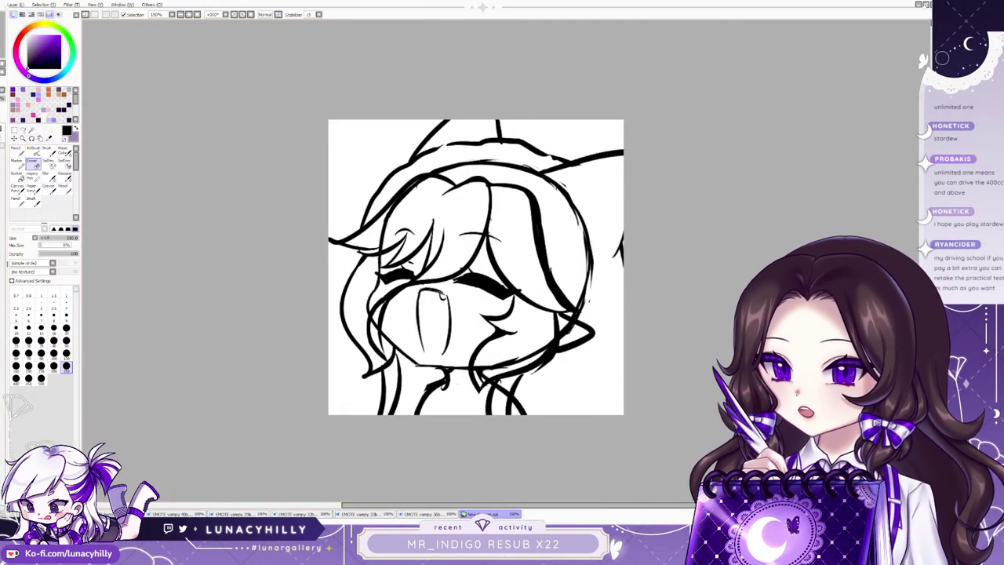
mouse_move(556, 188)
left_mouse_down()
mouse_move(564, 231)
mouse_move(594, 271)
left_mouse_up()
mouse_move(549, 340)
left_mouse_down()
mouse_move(490, 369)
mouse_move(541, 350)
mouse_move(499, 408)
left_mouse_up()
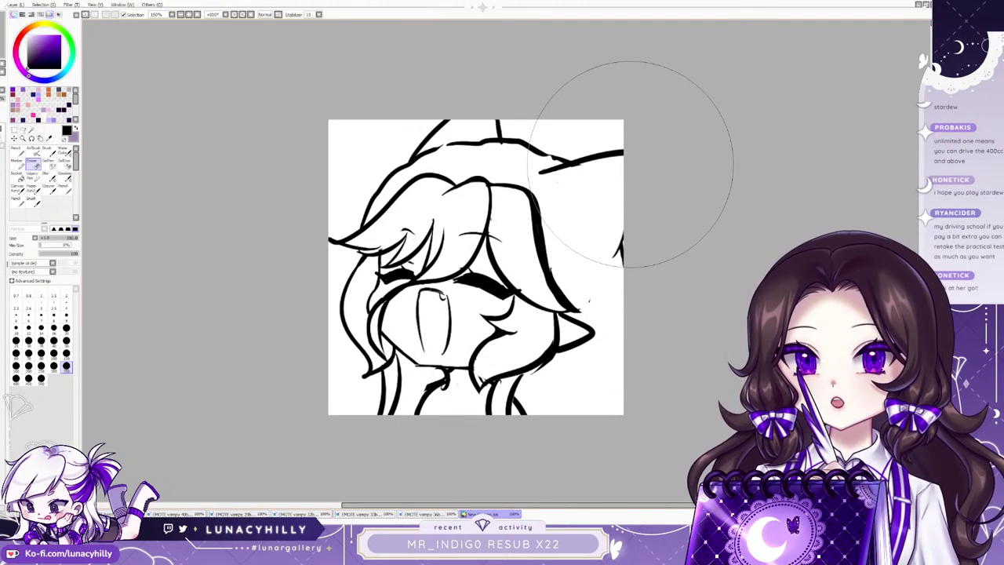
Sketch a petaled flower ornament with a ribbon below it beside the near fringe lock and retrace the bases of the animal ears.
key("n")
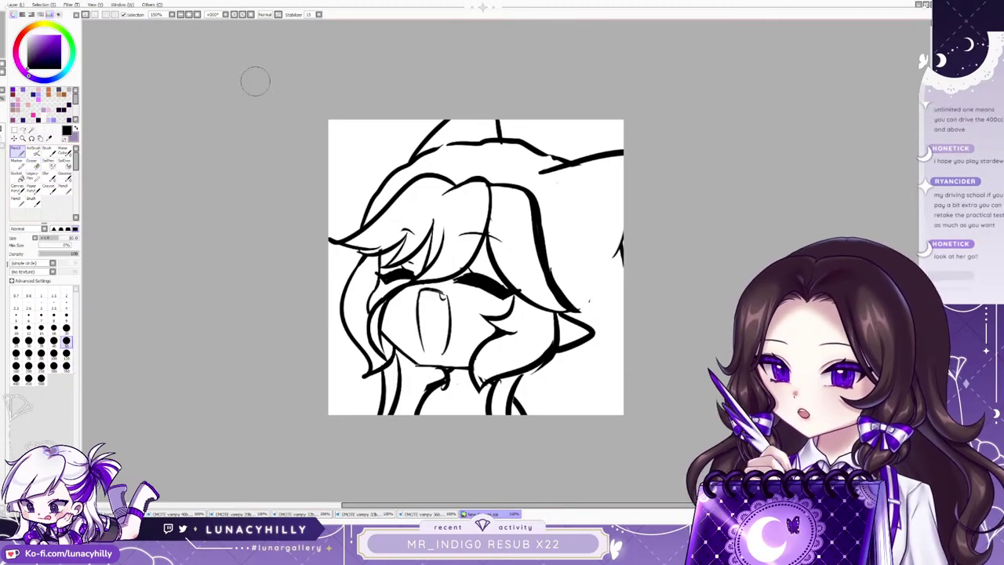
mouse_move(605, 241)
left_mouse_down()
mouse_move(582, 260)
mouse_move(619, 253)
mouse_move(604, 302)
mouse_move(616, 261)
left_mouse_up()
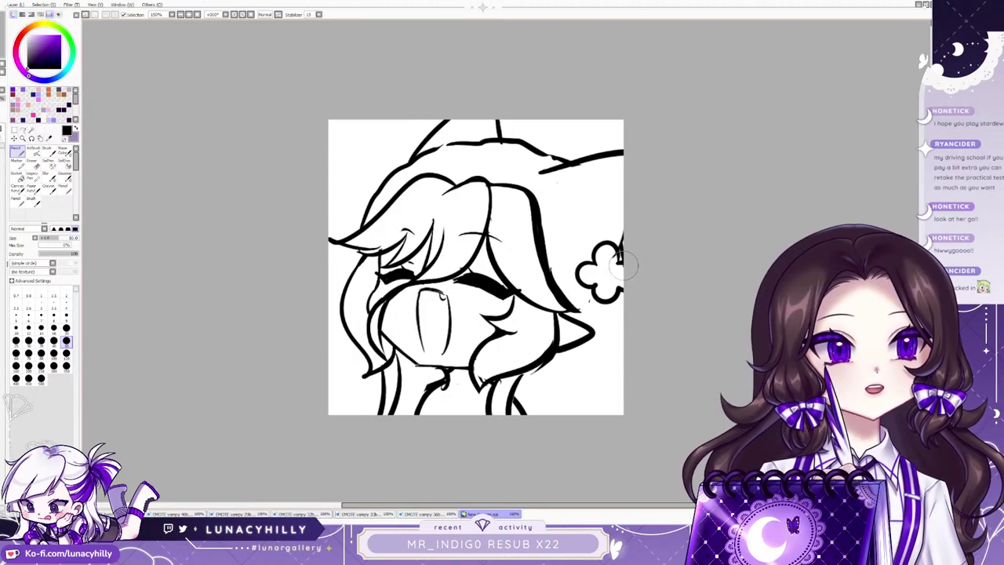
mouse_move(605, 275)
left_mouse_down()
mouse_move(624, 298)
mouse_move(611, 301)
mouse_move(619, 326)
mouse_move(621, 297)
mouse_move(605, 308)
mouse_move(589, 300)
mouse_move(585, 313)
mouse_move(621, 297)
mouse_move(629, 304)
mouse_move(605, 343)
mouse_move(609, 367)
mouse_move(621, 315)
left_mouse_up()
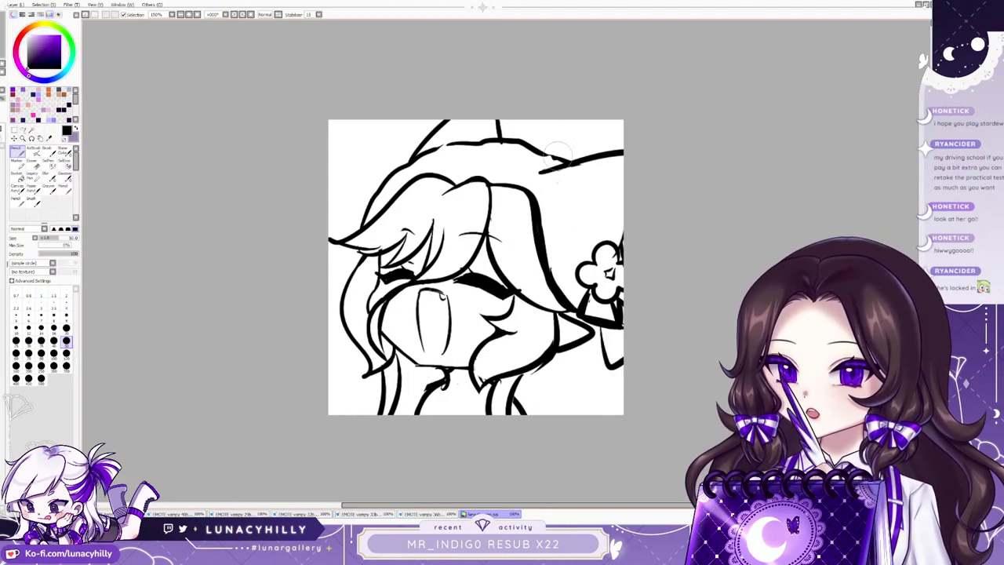
left_click_drag(541, 173, 582, 161)
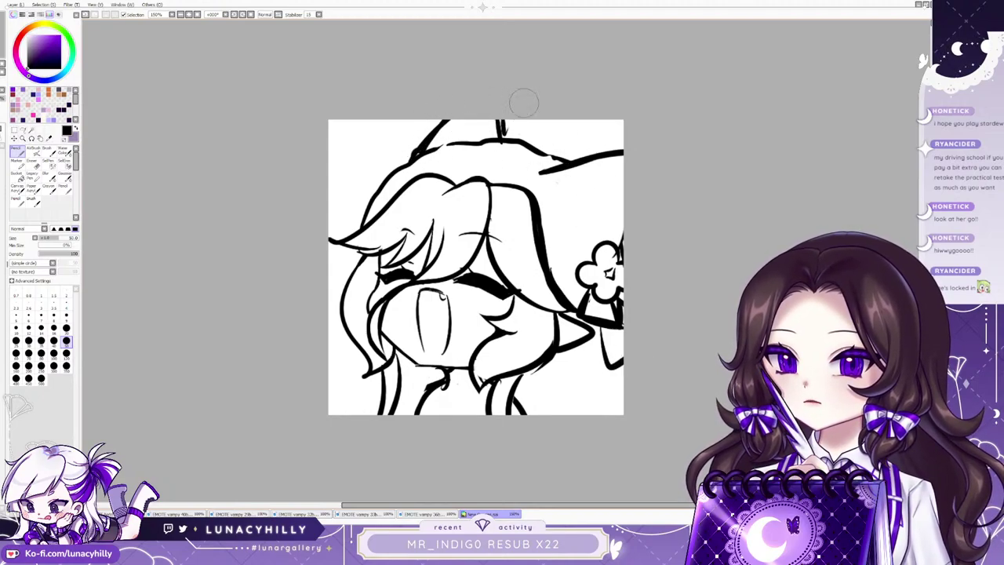
Sketch a small bow against the far side of the hair, redoing the first try, and add a long back hair strand behind the near shoulder.
mouse_move(407, 156)
left_mouse_down()
mouse_move(382, 150)
mouse_move(378, 187)
left_mouse_up()
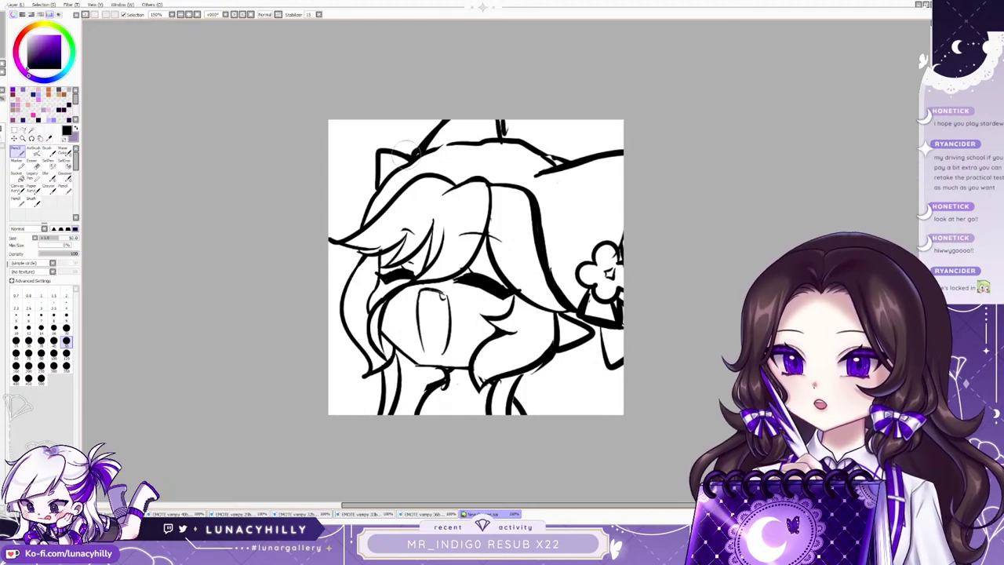
key("ctrl+z")
mouse_move(411, 160)
left_mouse_down()
mouse_move(371, 176)
mouse_move(363, 212)
mouse_move(352, 213)
mouse_move(344, 255)
left_mouse_up()
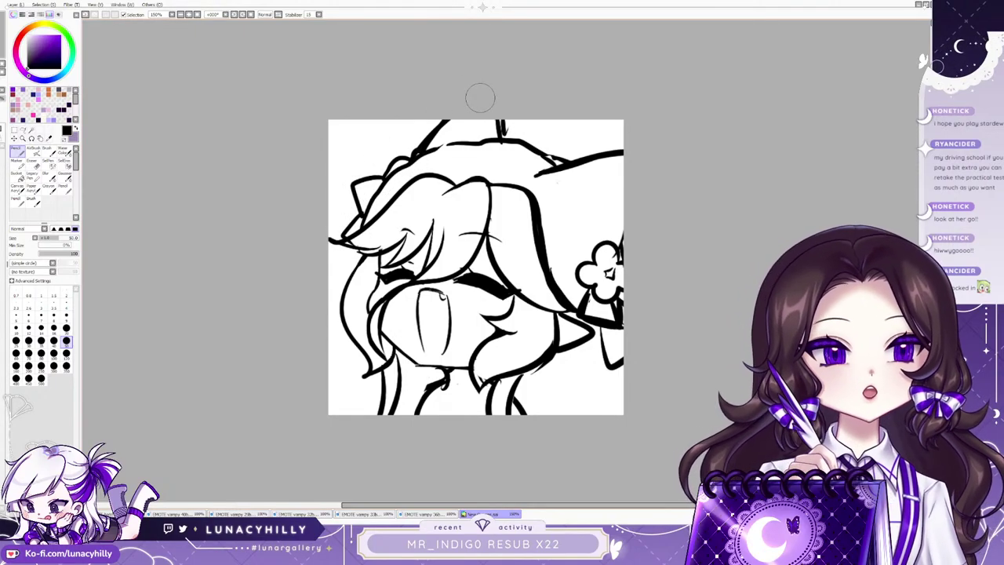
left_click_drag(582, 352, 616, 421)
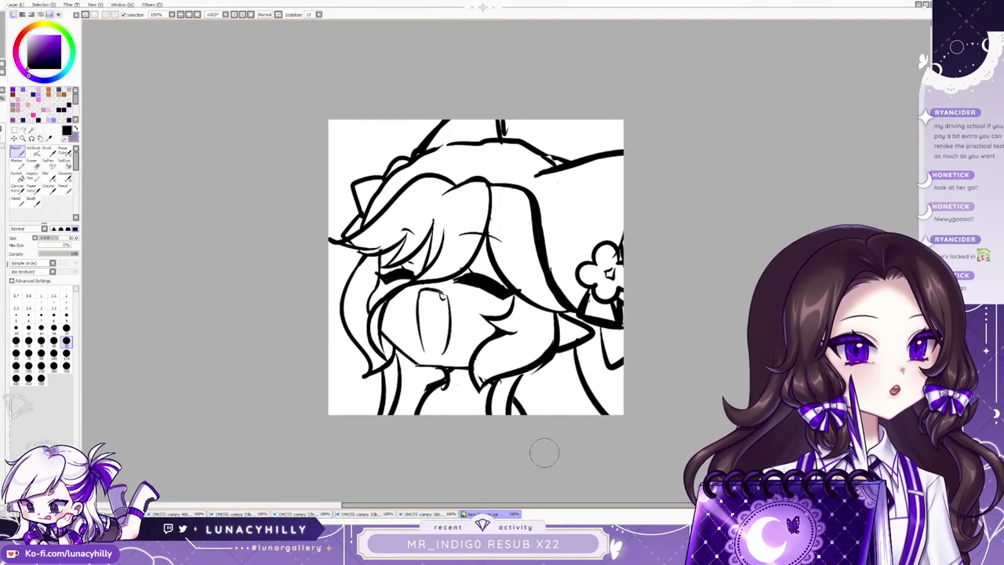
Sketch a ball-drop earring below the near ear, and add strand lines and a darkened upper edge to the far-side hair.
left_click_drag(560, 350, 559, 374)
left_click_drag(377, 373, 369, 415)
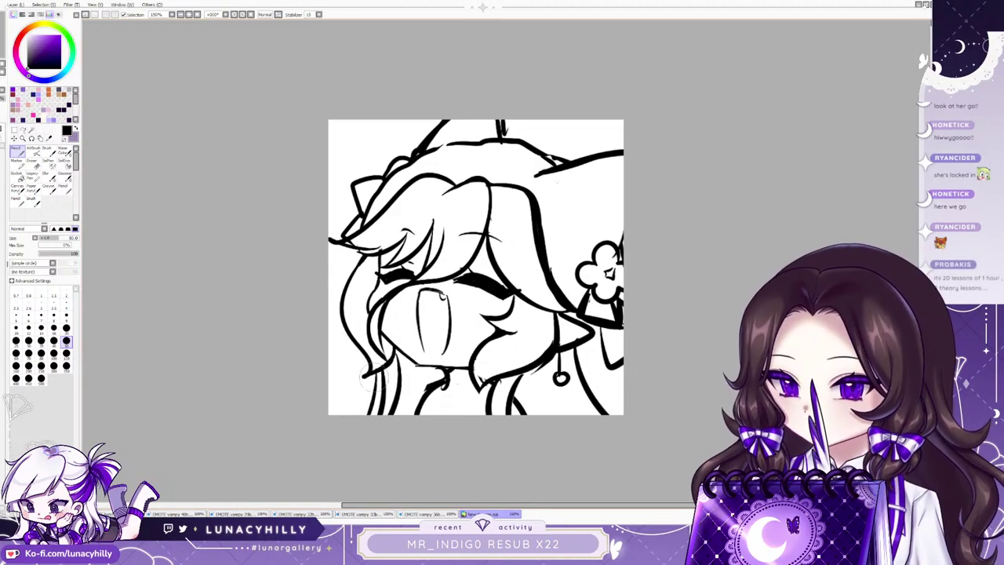
left_click_drag(350, 254, 343, 318)
left_click_drag(606, 394, 632, 371)
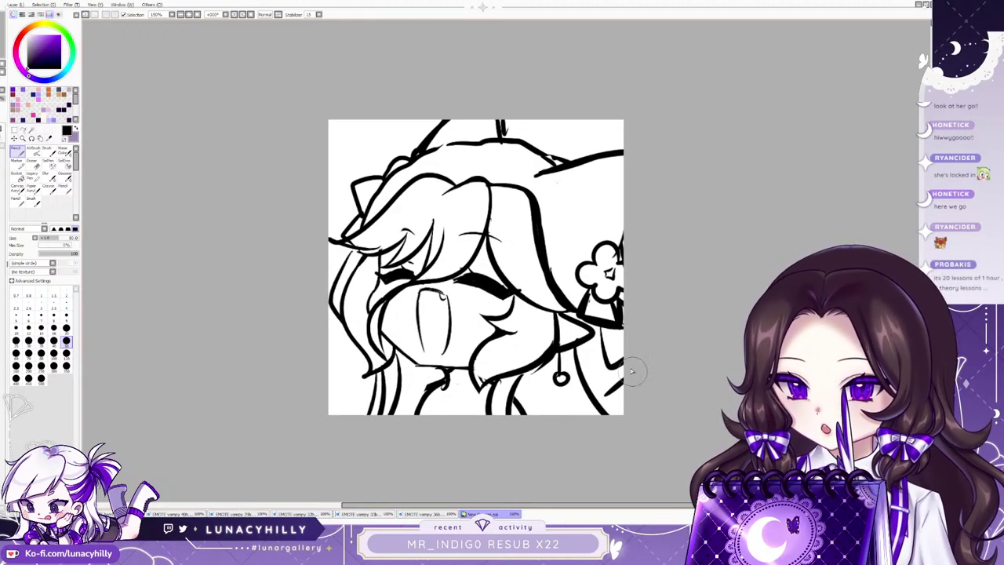
mouse_move(365, 223)
left_mouse_down()
mouse_move(383, 190)
mouse_move(436, 152)
left_mouse_up()
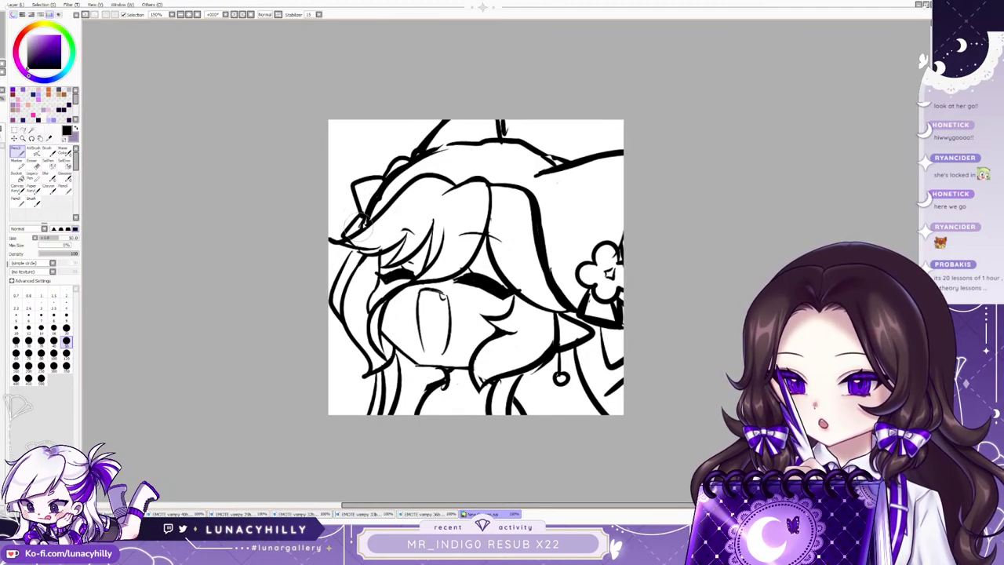
left_click_drag(362, 226, 443, 149)
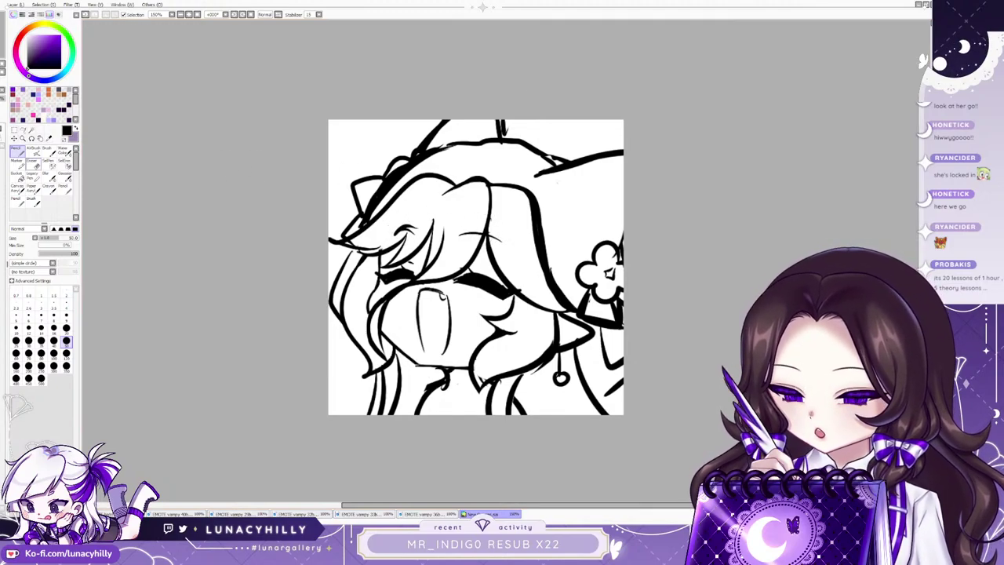
Erase the eyebrow strokes showing through the fringe and redraw them slightly higher.
key("e")
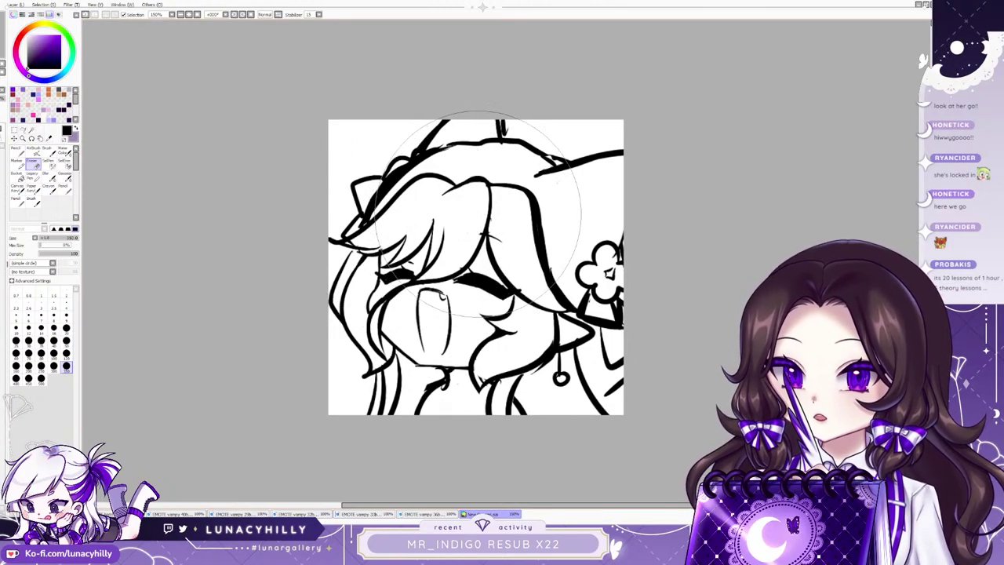
key("n")
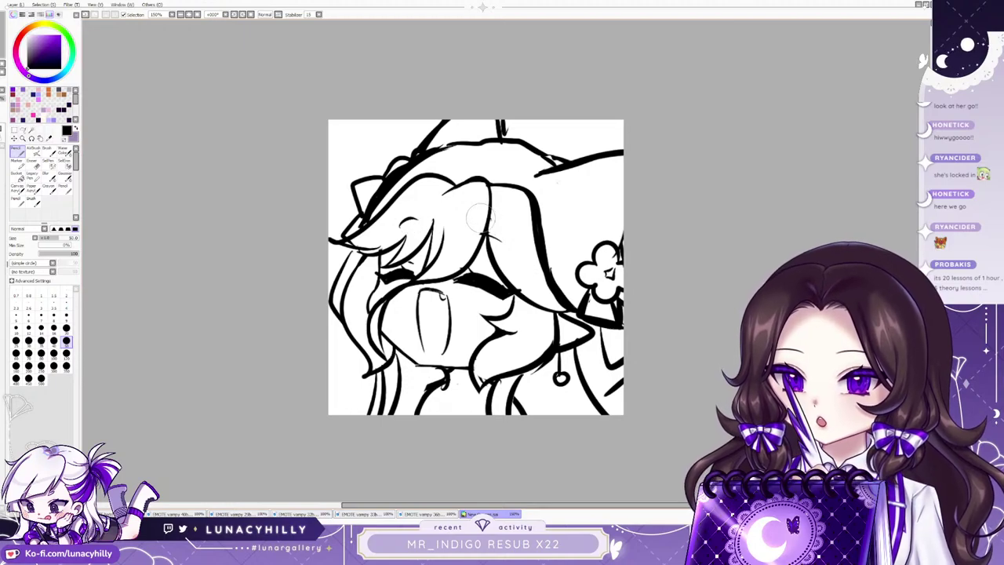
key("e")
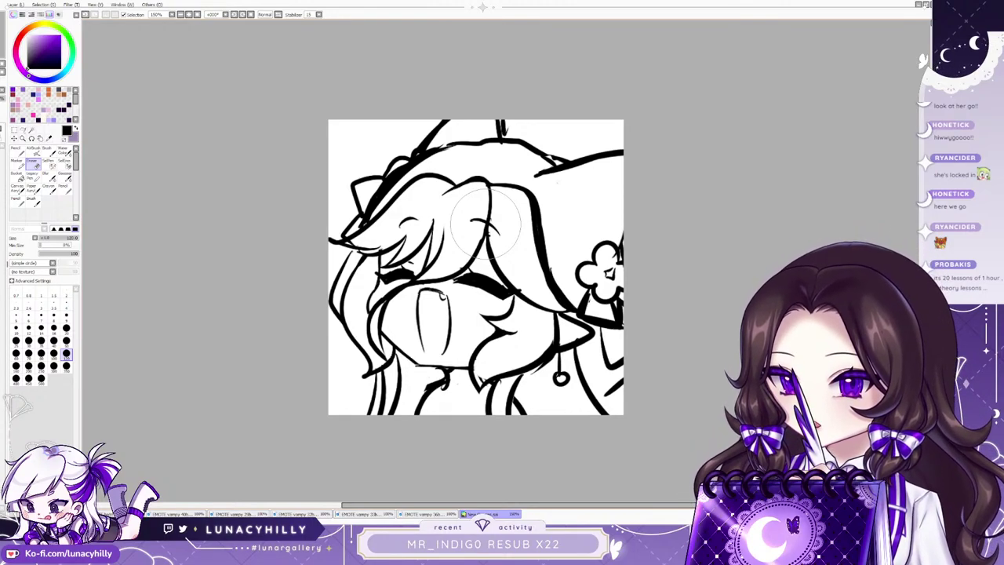
key("n")
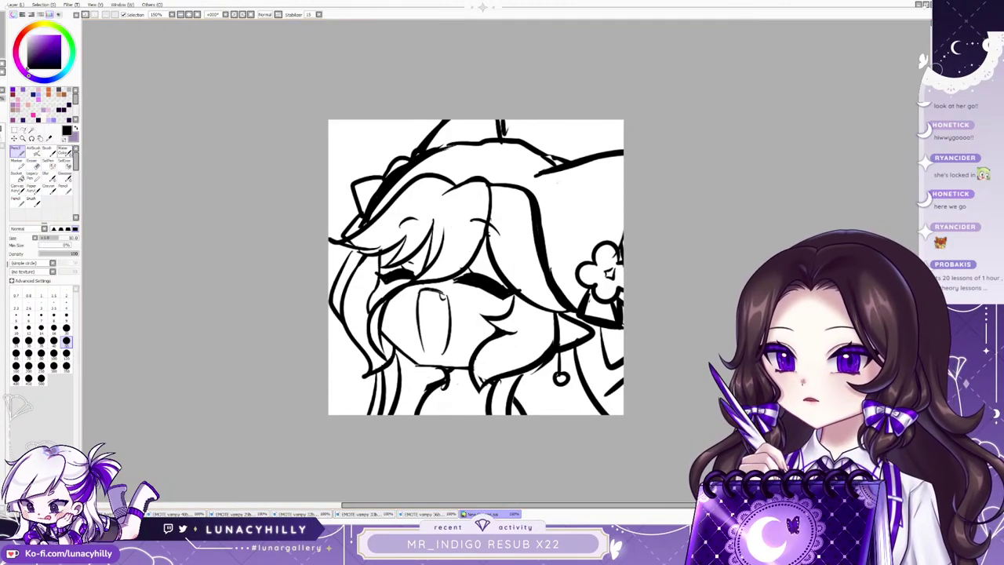
Thicken the short strand line behind the near shoulder and clean up the lines around the tip of the near side lock.
mouse_move(601, 391)
left_mouse_down()
mouse_move(621, 382)
mouse_move(609, 388)
left_mouse_up()
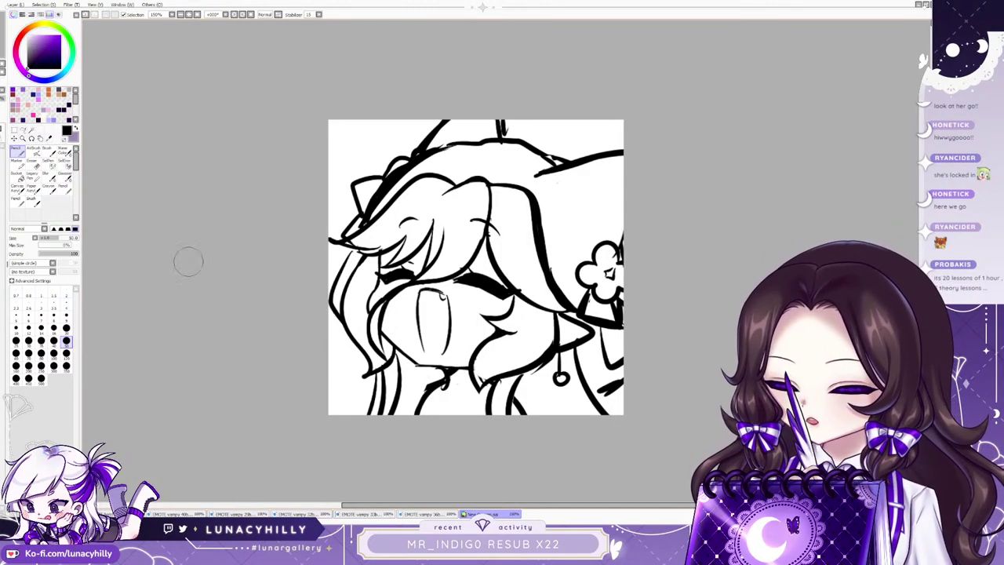
left_click(31, 163)
left_click(66, 353)
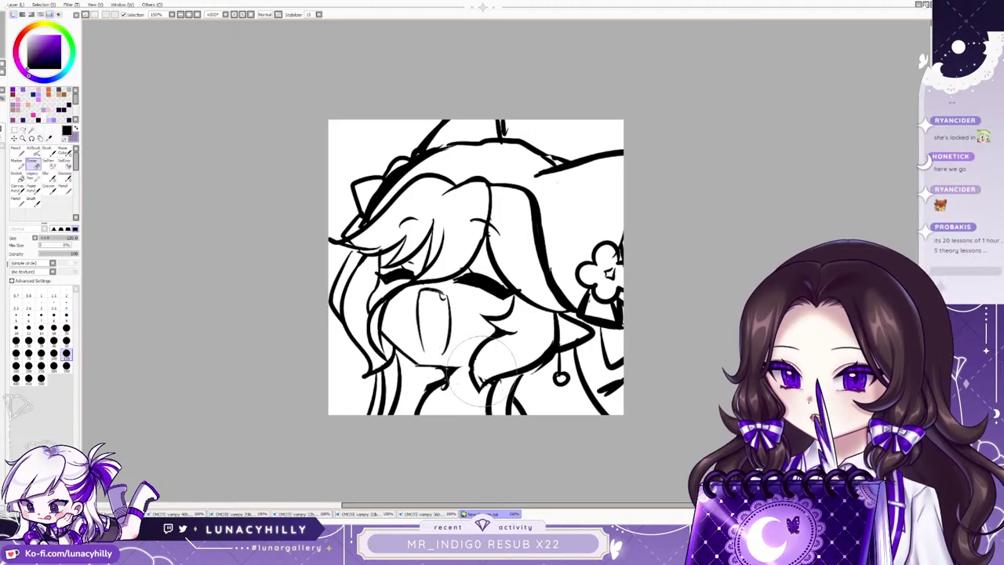
left_click(18, 151)
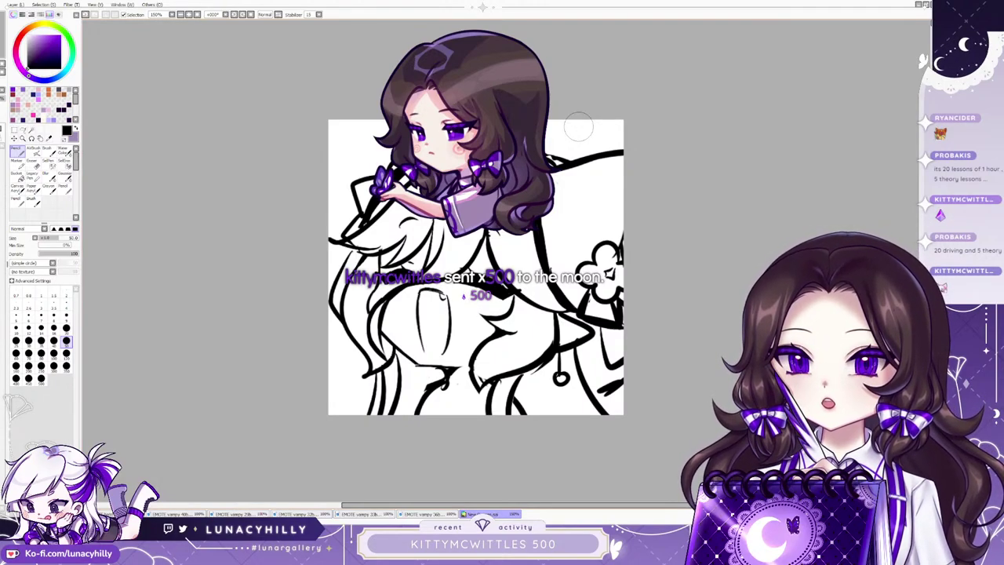
Erase the flower ornament's centre and redraw it as a small square-like shape.
key("e")
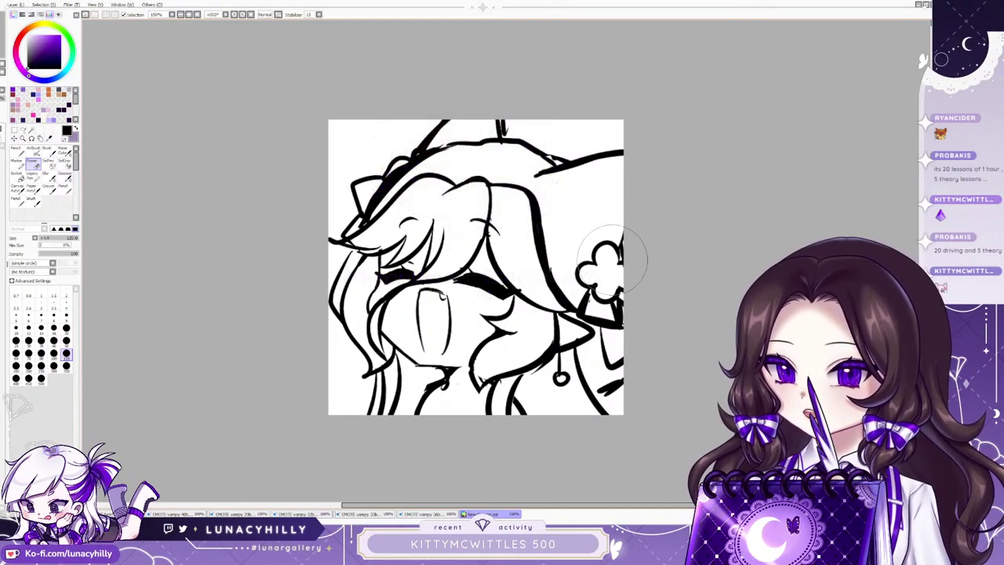
left_click(18, 152)
left_click_drag(603, 268, 608, 273)
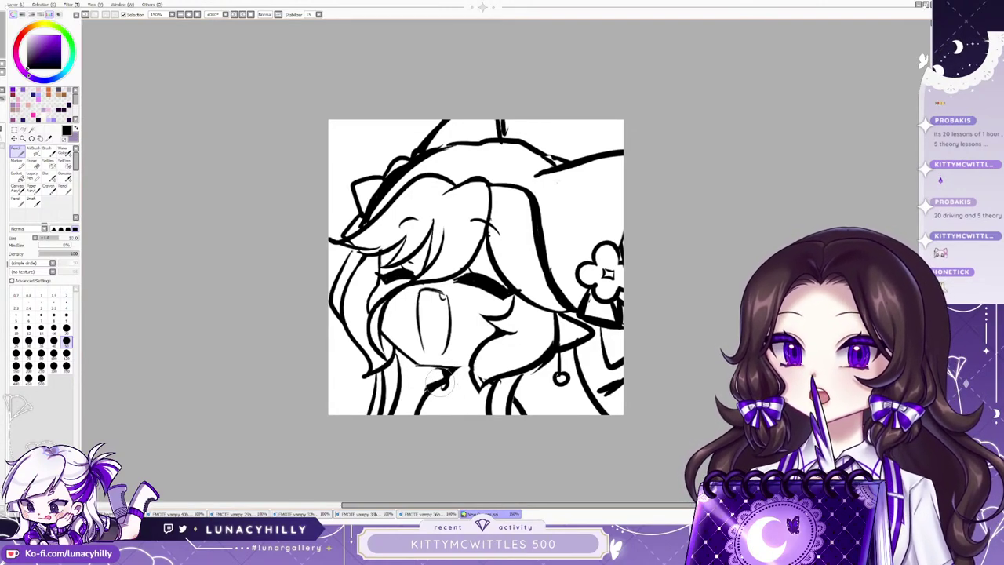
Thin the far animal ear's line with the eraser and tidy the ear bases where they meet the hair.
key("e")
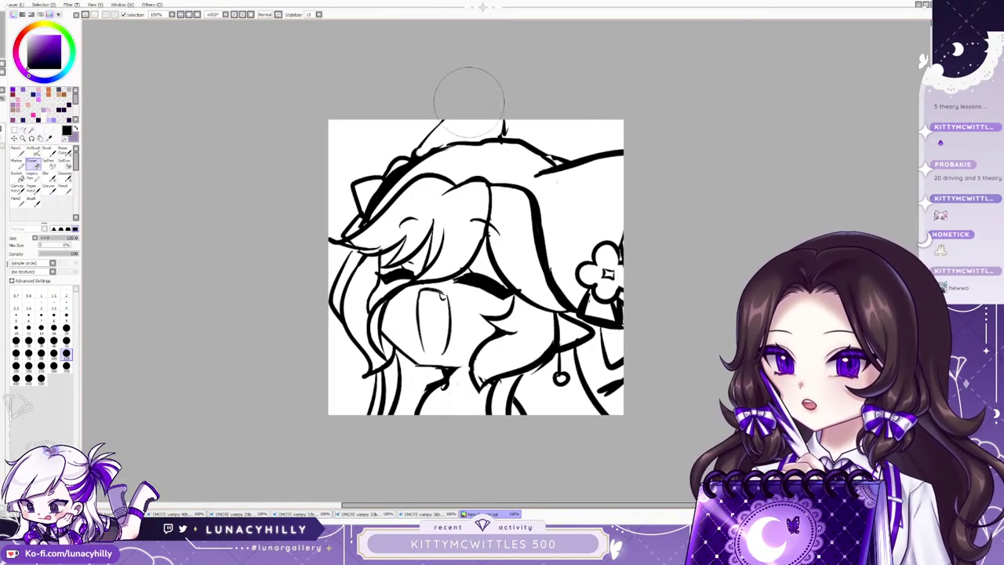
left_click(16, 152)
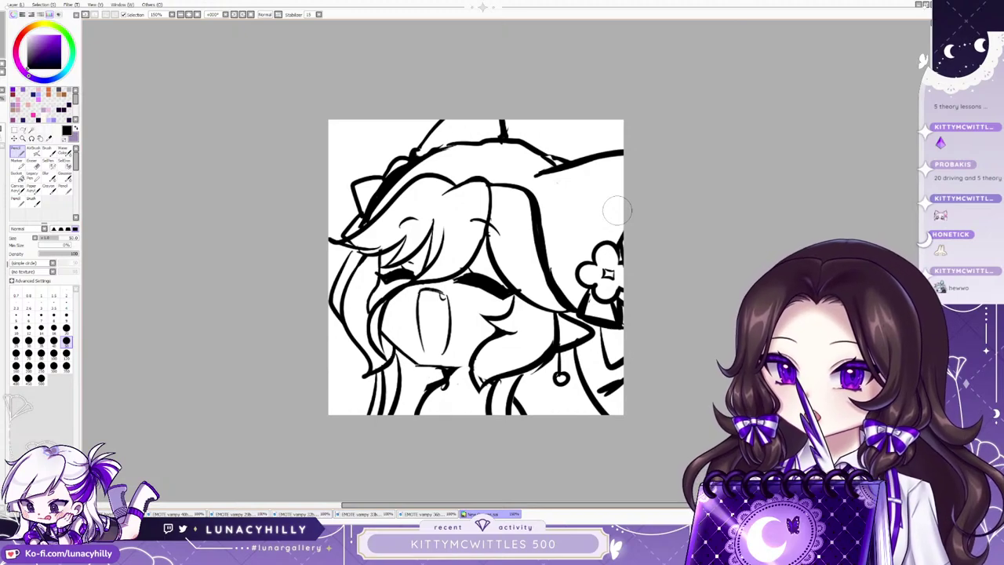
key("e")
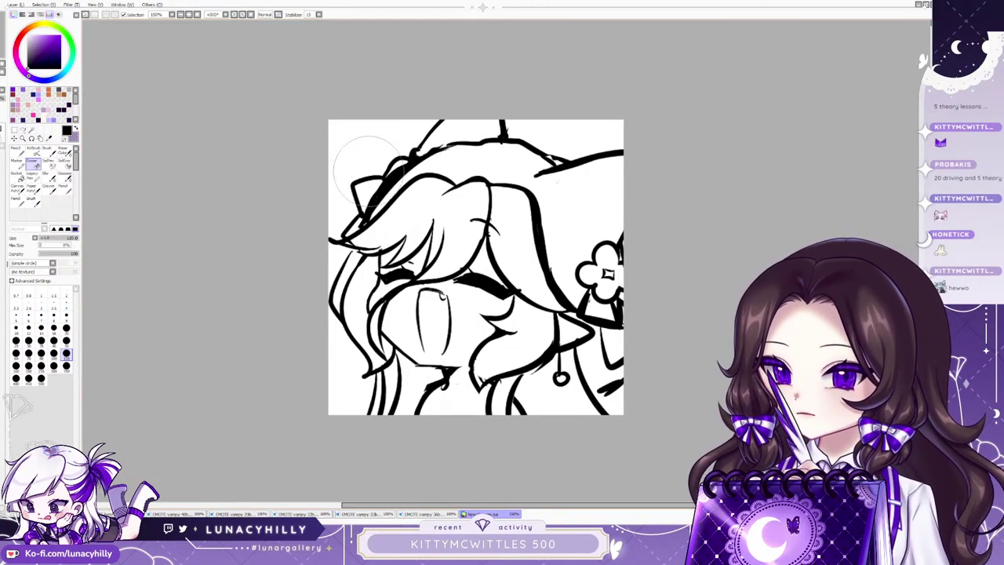
key("n")
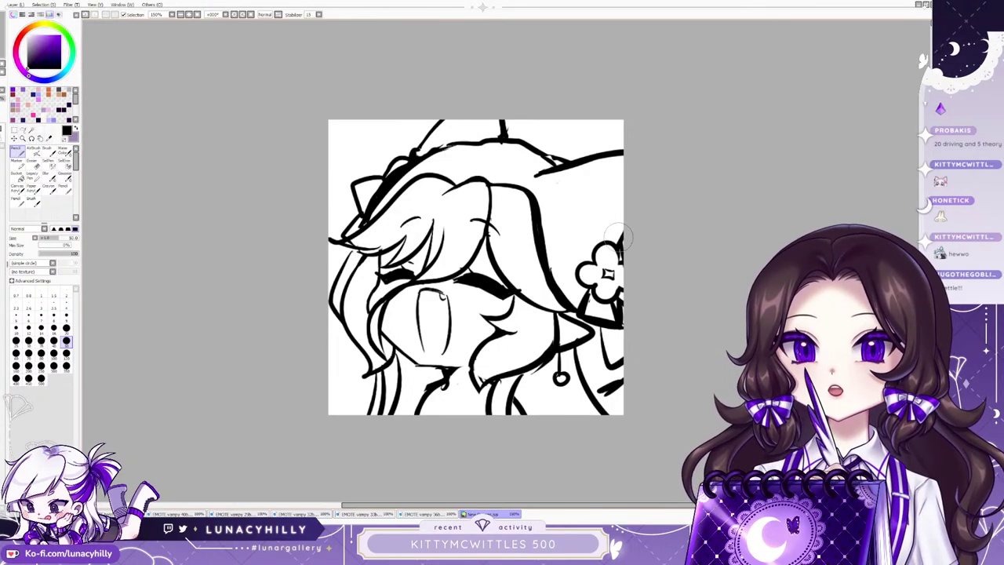
Reshape the flower ornament into a cherry blossom by clearing its centre, notching the petal tips and drawing a small star-like centre.
key("e")
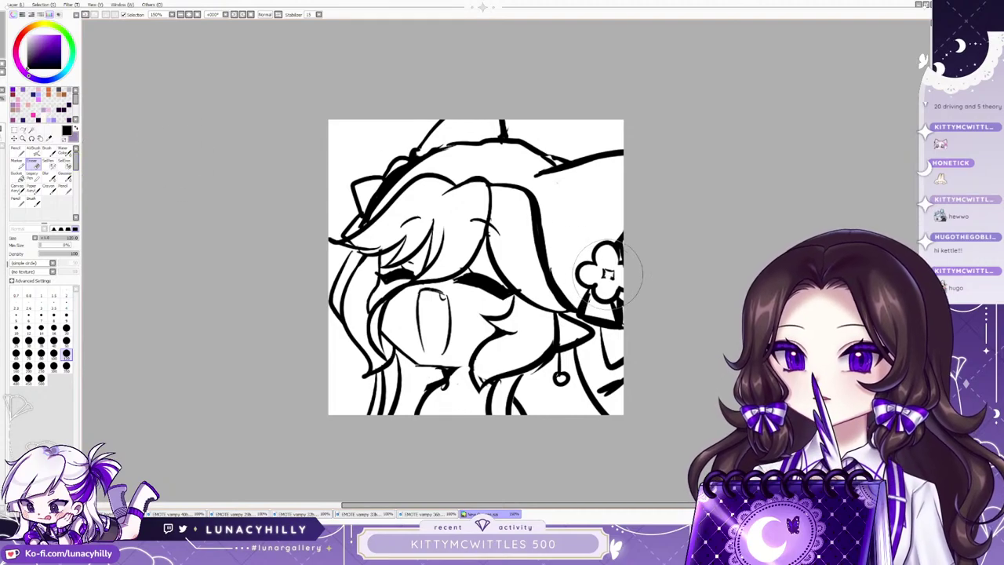
key("n")
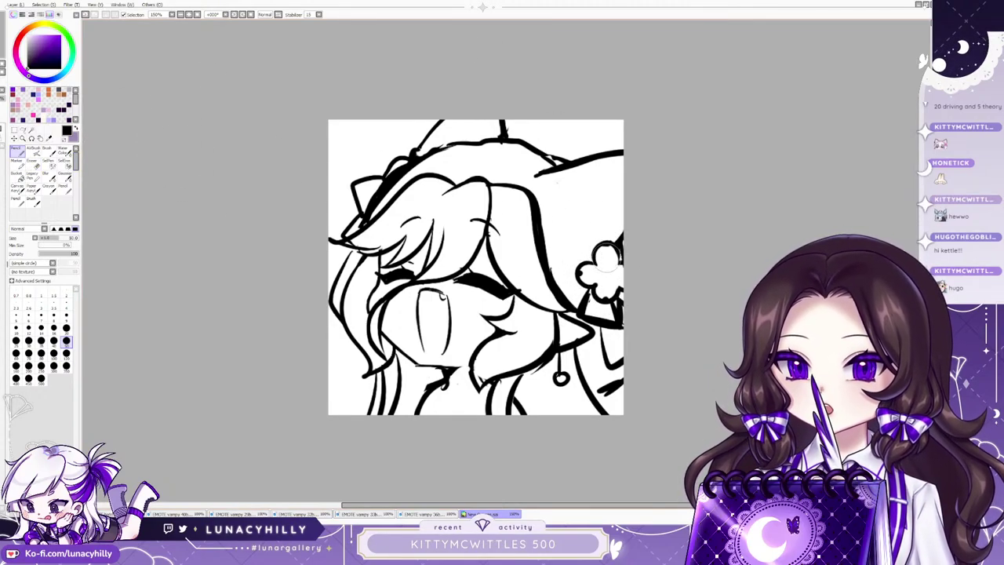
left_click(32, 163)
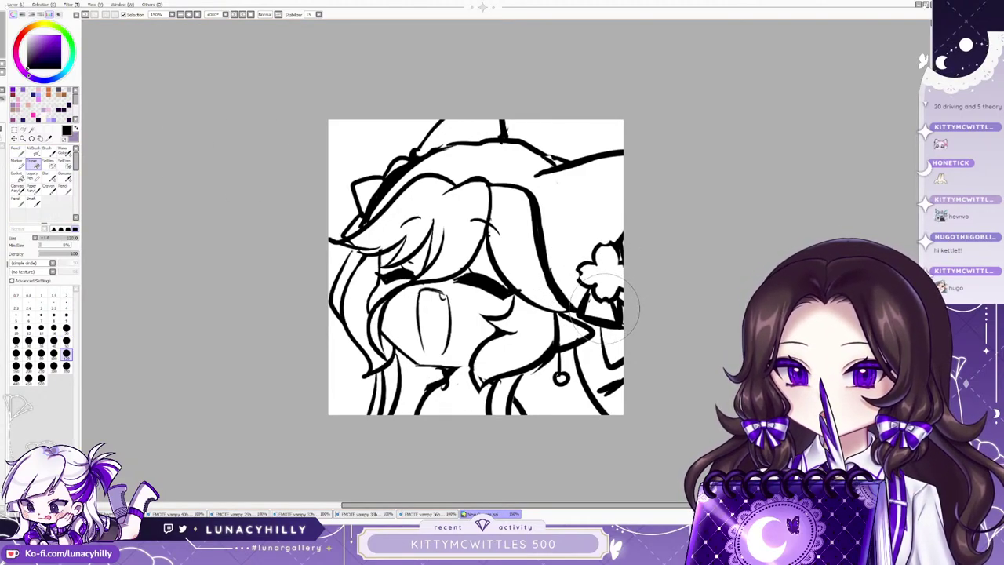
left_click(17, 151)
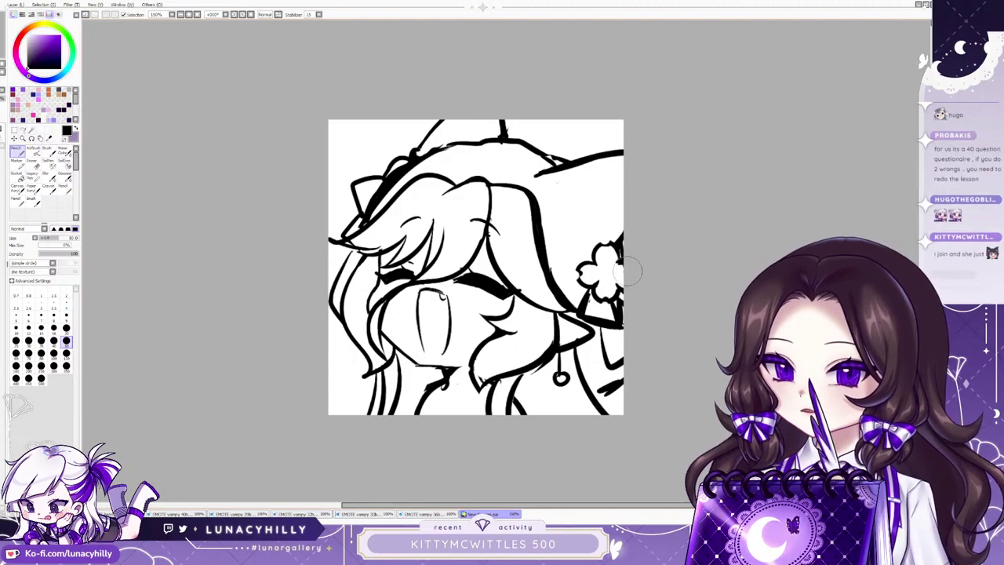
key("e")
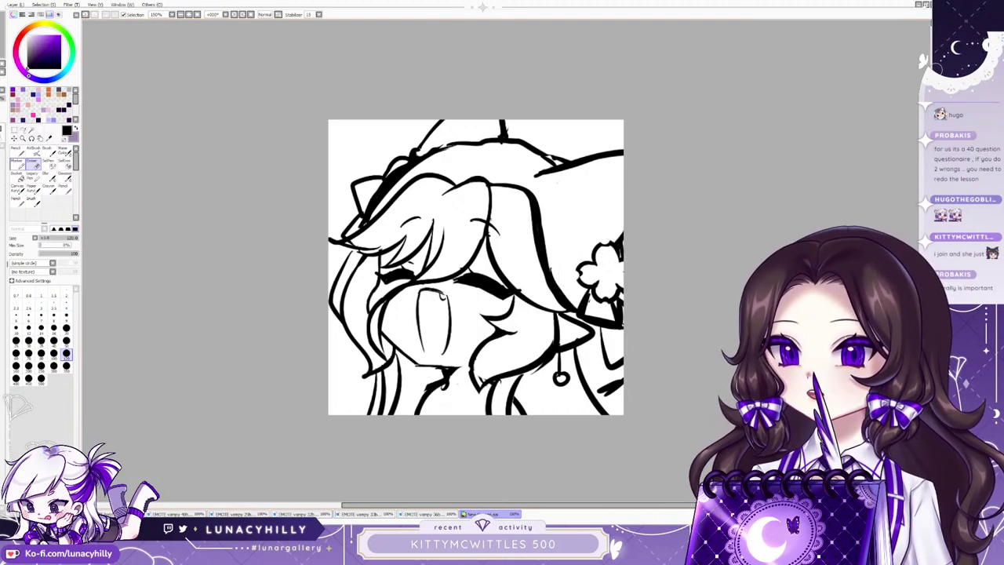
key("n")
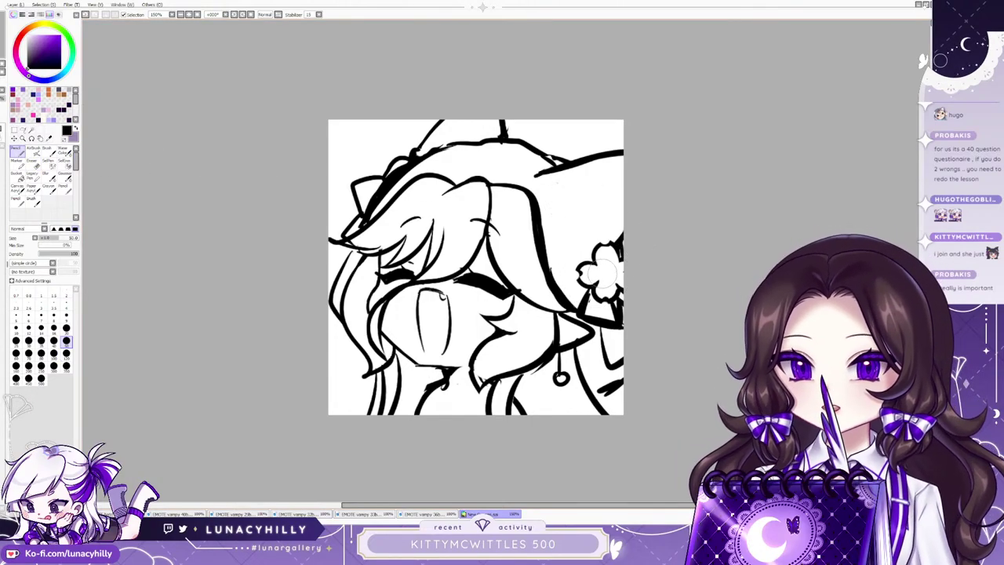
left_click_drag(612, 275, 613, 271)
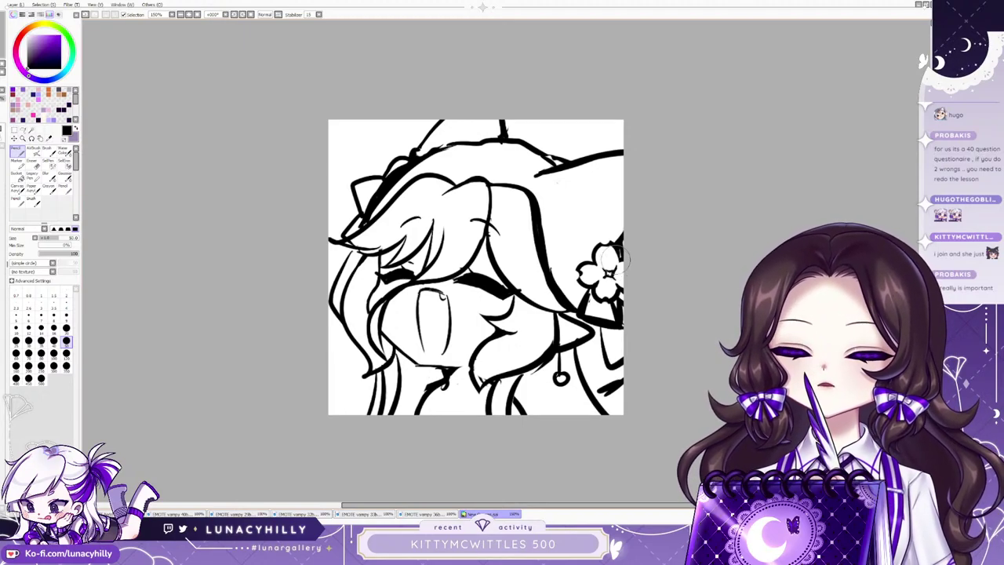
Draw two short dashes with a dot between them on the crown, redoing them in a mirrored view and erasing the stray grey spot.
left_click(606, 194)
left_click_drag(436, 164, 525, 173)
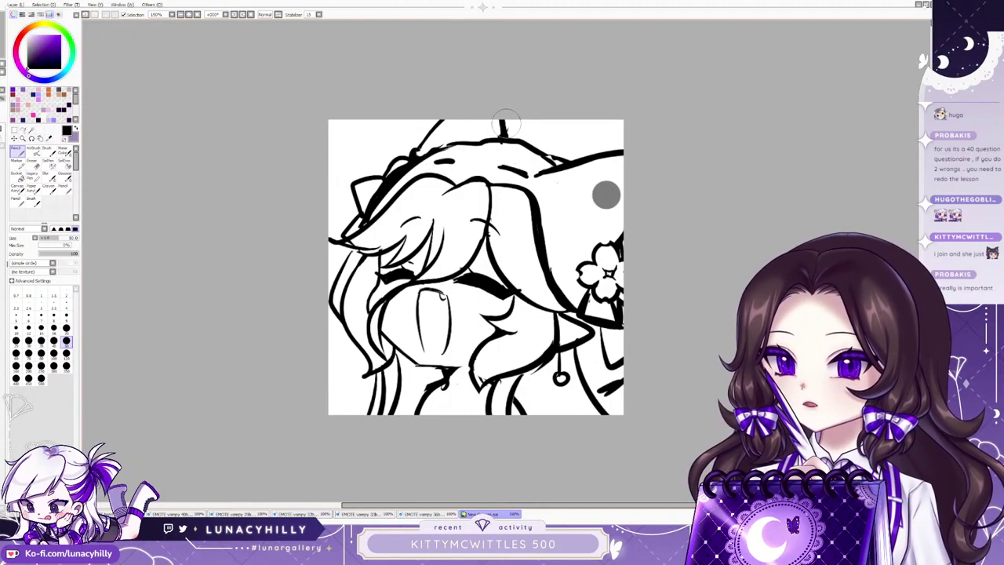
key("h")
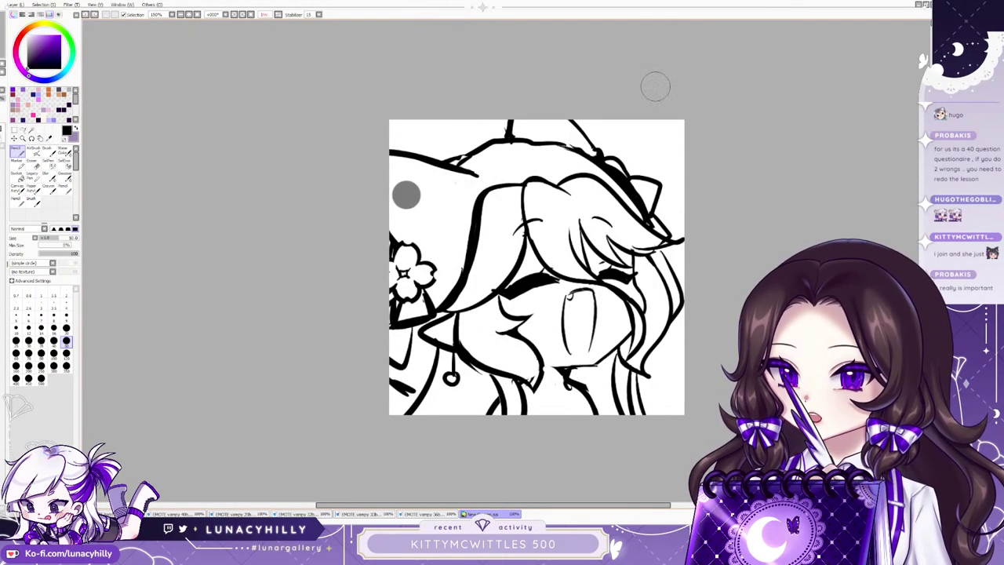
key("e")
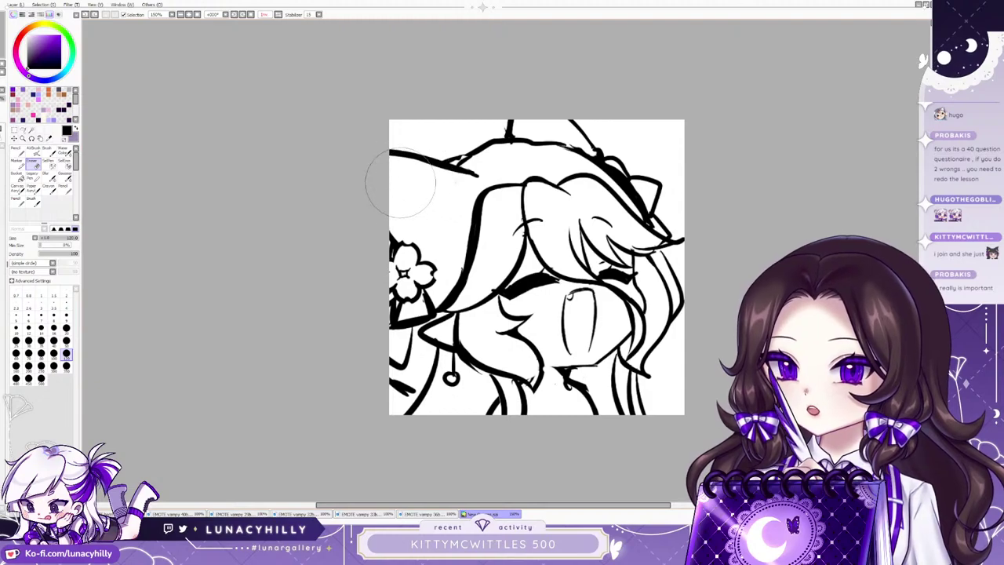
key("n")
left_click_drag(489, 176, 513, 164)
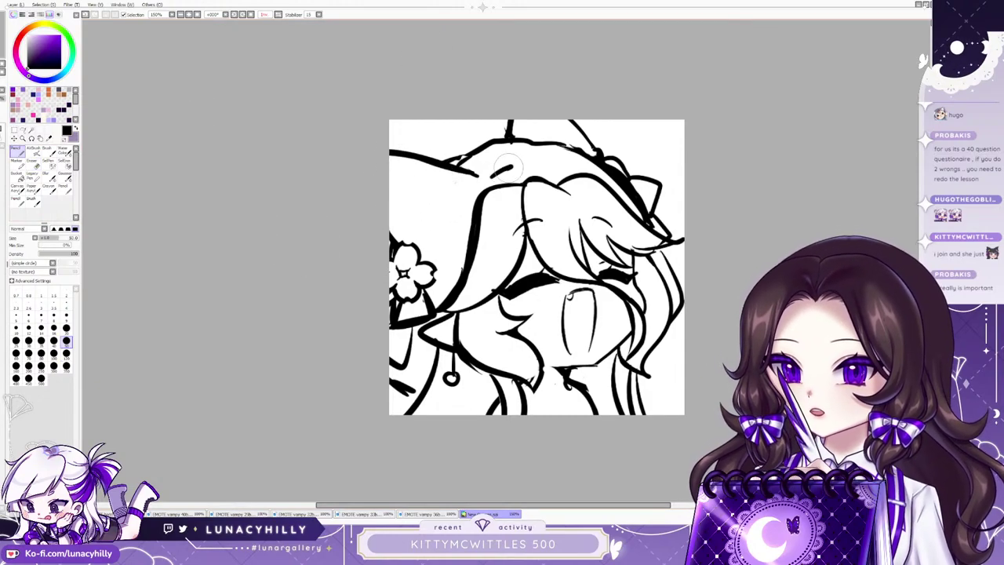
key("h")
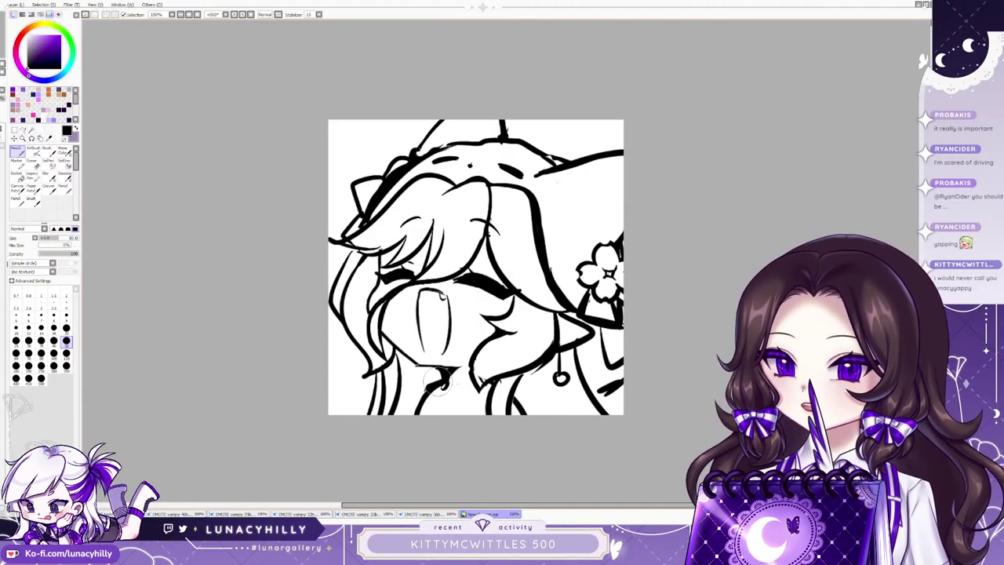
Clean up the neck line under the chin and refine the near fringe lock with a thin strand along its outer edge.
key("e")
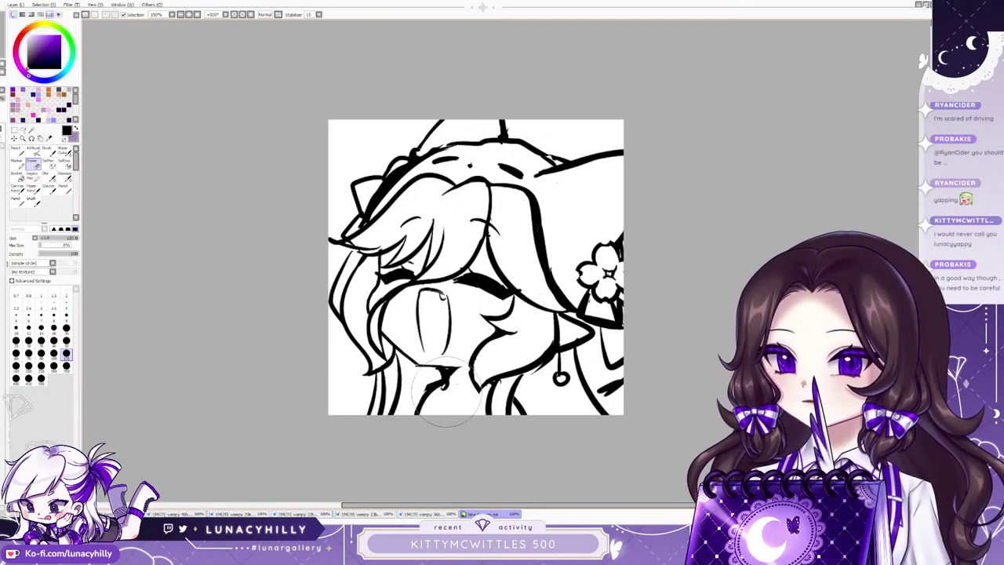
left_click(17, 150)
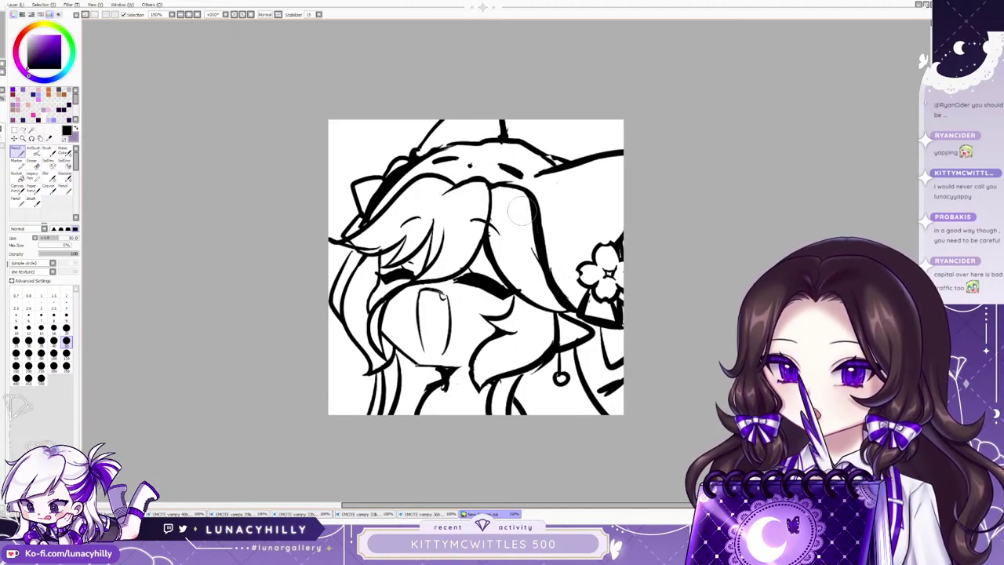
left_click(31, 163)
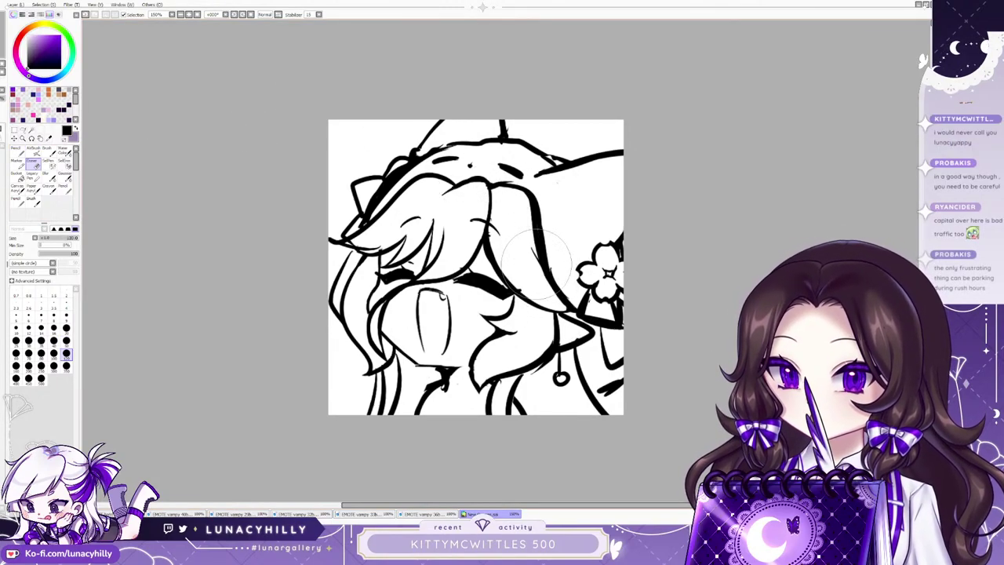
left_click(16, 149)
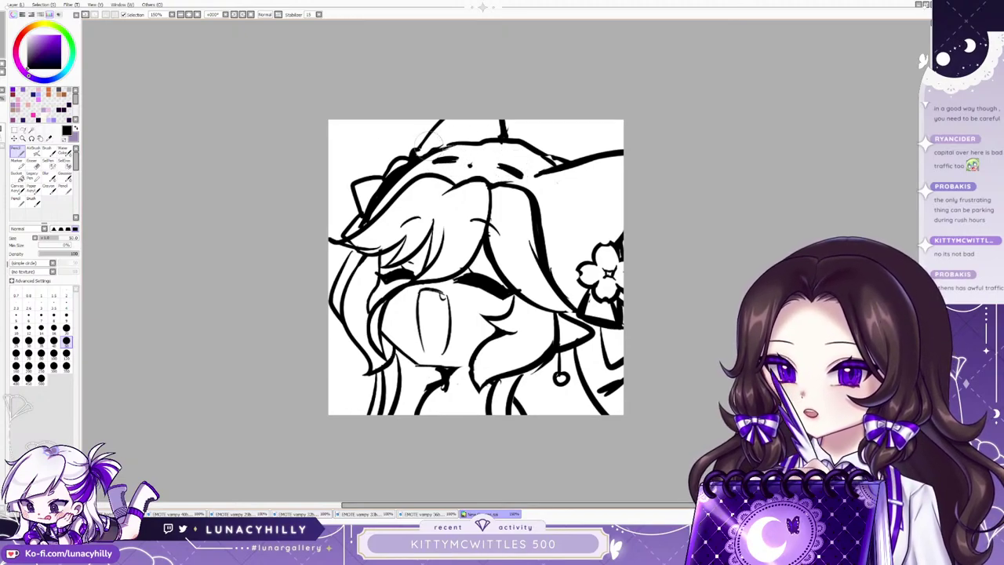
key("e")
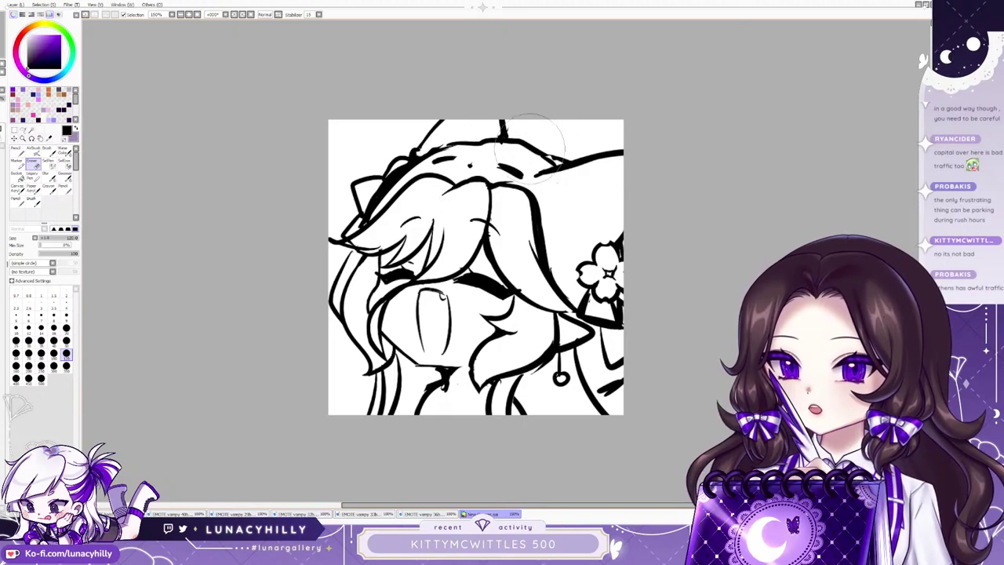
key("n")
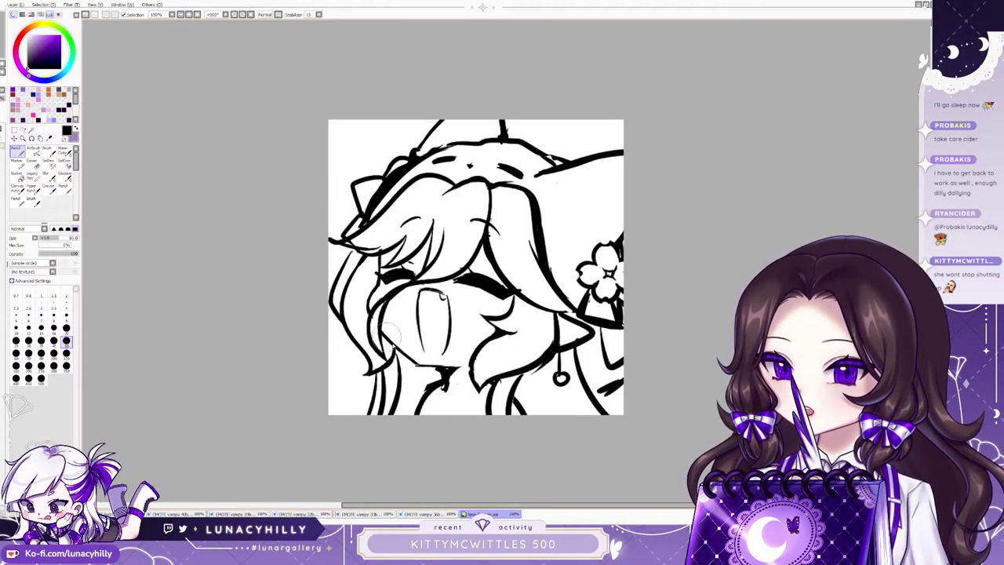
Touch up the outline of the near fringe lock and add a thin hair strand beside the earring.
key("e")
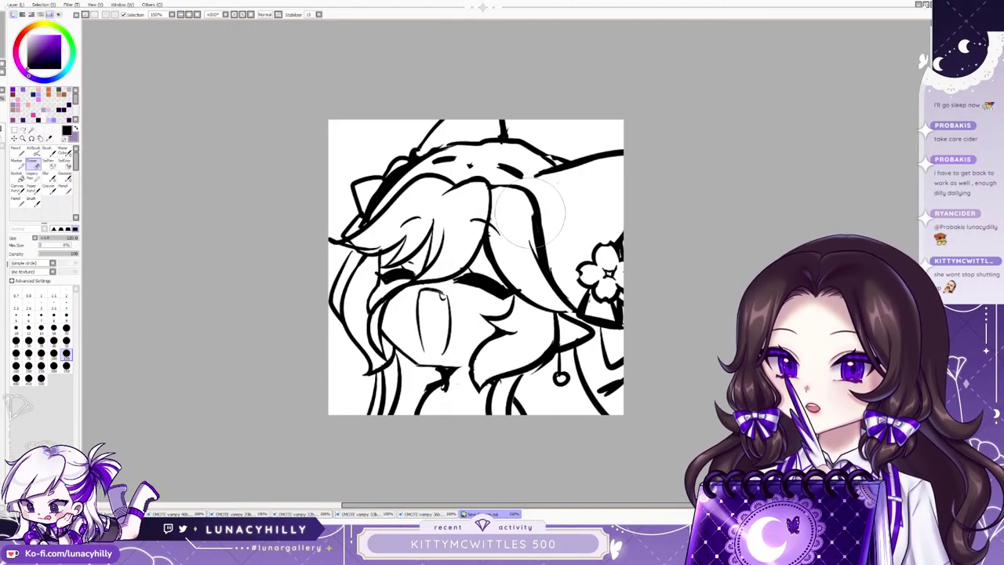
left_click_drag(531, 206, 541, 239)
left_click(17, 152)
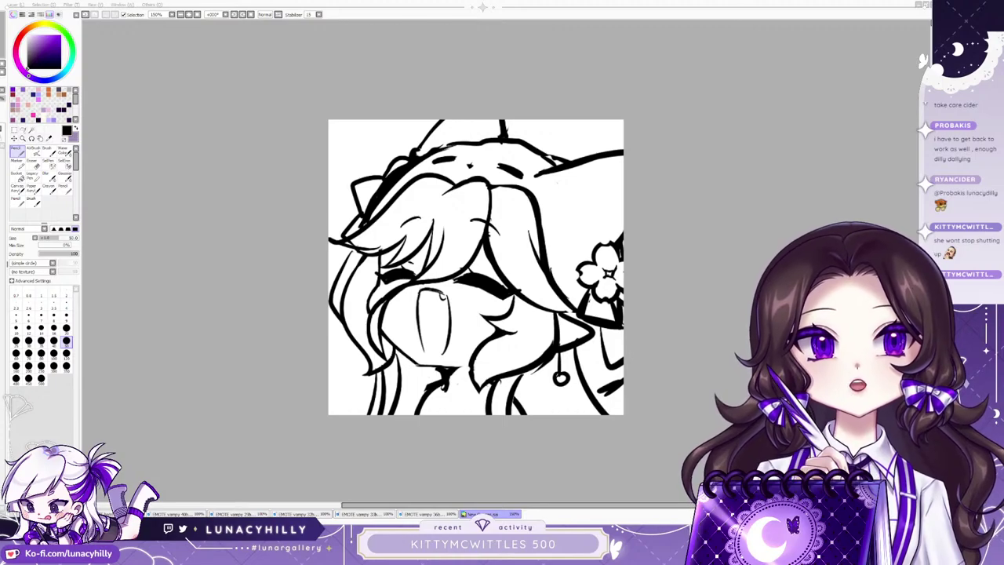
left_click(577, 310)
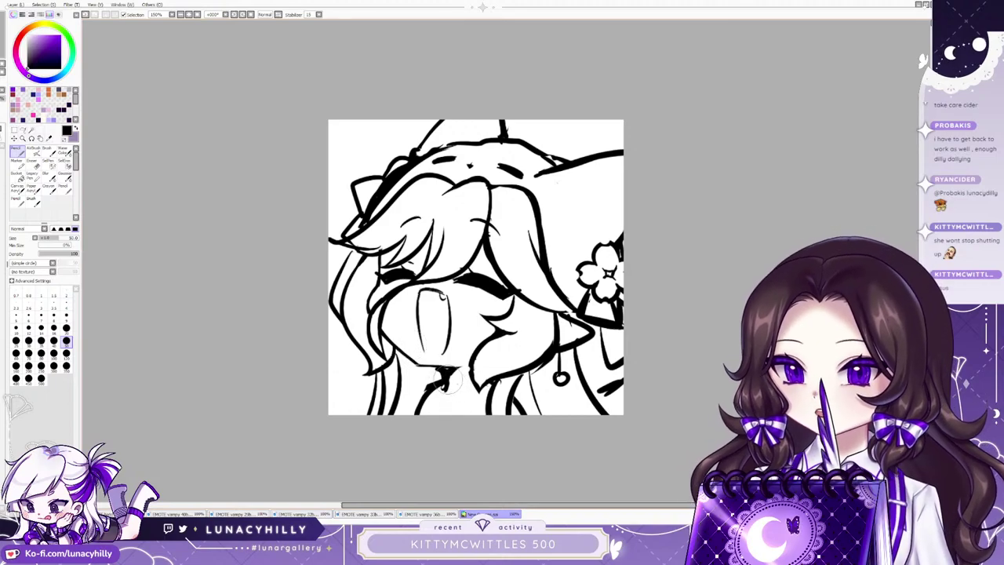
Draw the collar lines with a small round pendant under the chin and tidy the near ear's base.
mouse_move(450, 378)
left_mouse_down()
mouse_move(456, 391)
mouse_move(472, 374)
left_mouse_up()
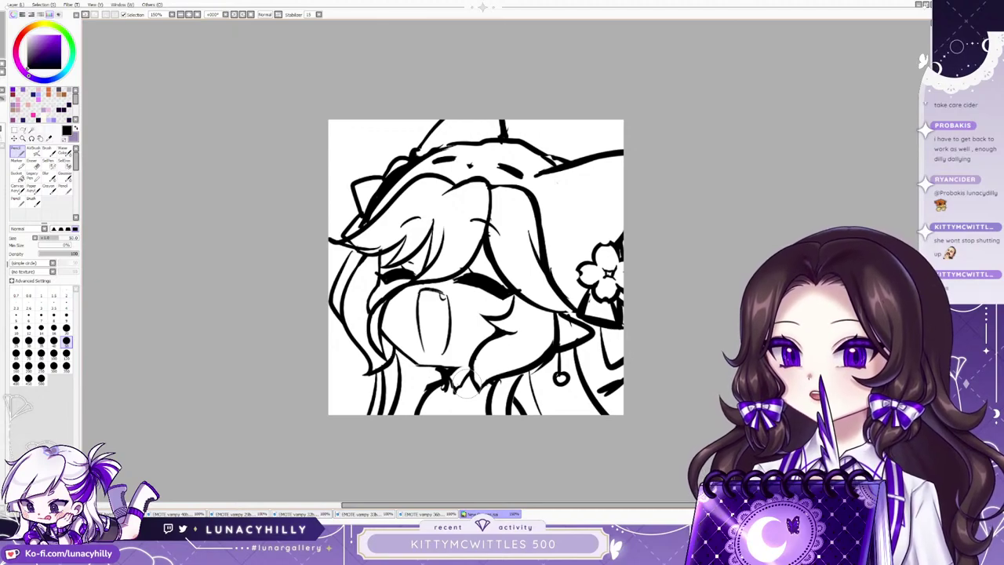
left_click_drag(418, 419, 452, 408)
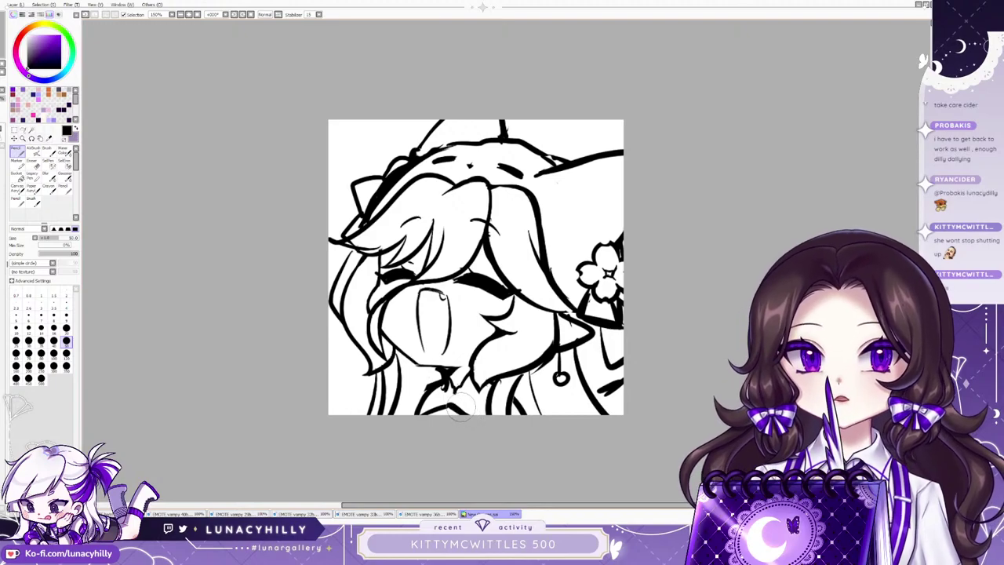
left_click_drag(452, 390, 452, 402)
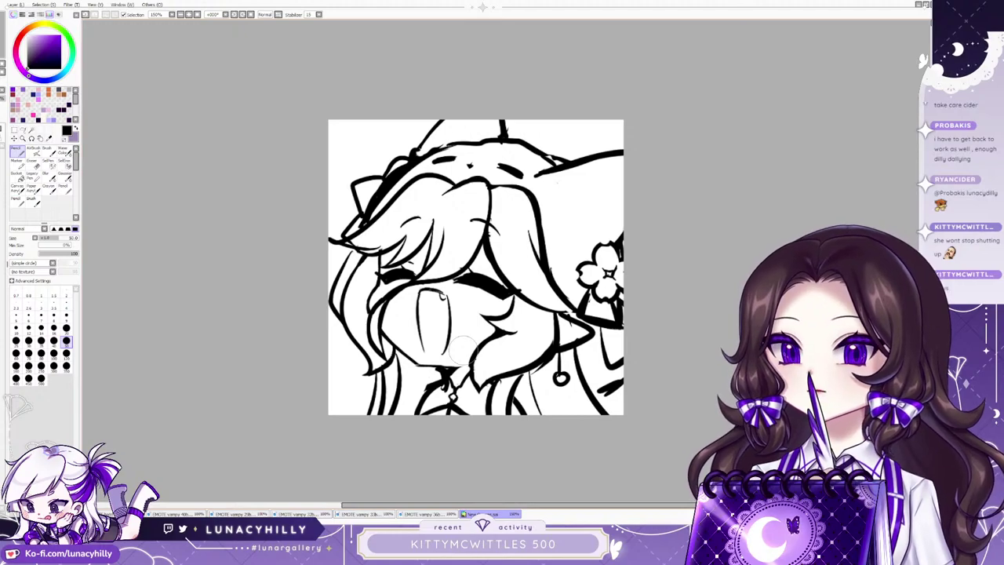
left_click(34, 164)
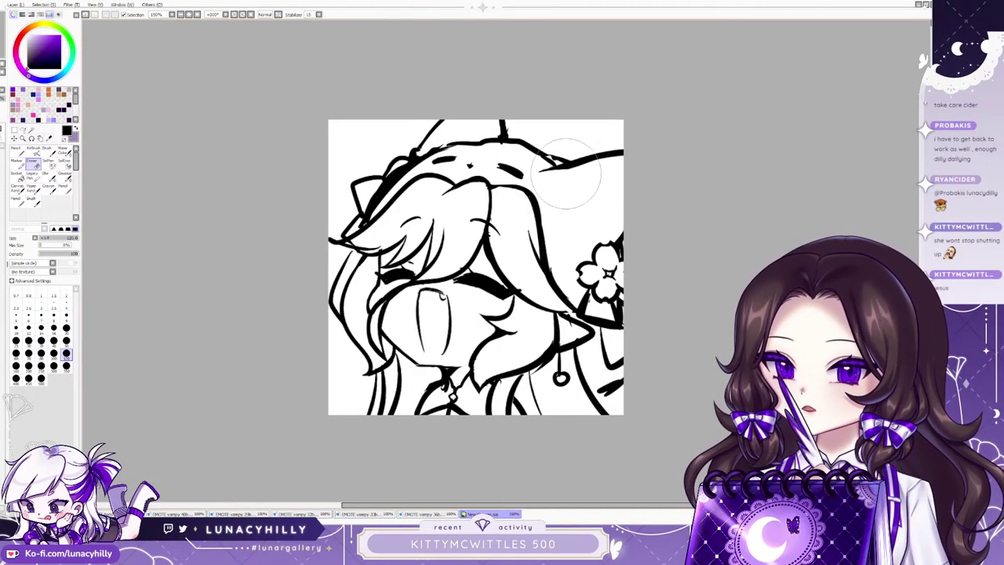
left_click(15, 151)
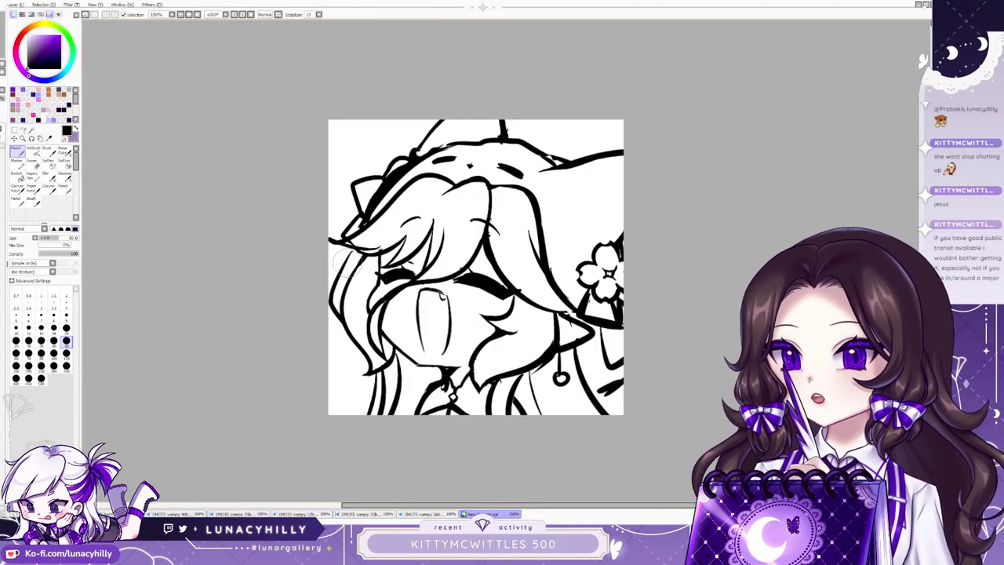
Thicken the outer contour of the far-side hair lock down to its tip, alternating pencil and eraser.
key("e")
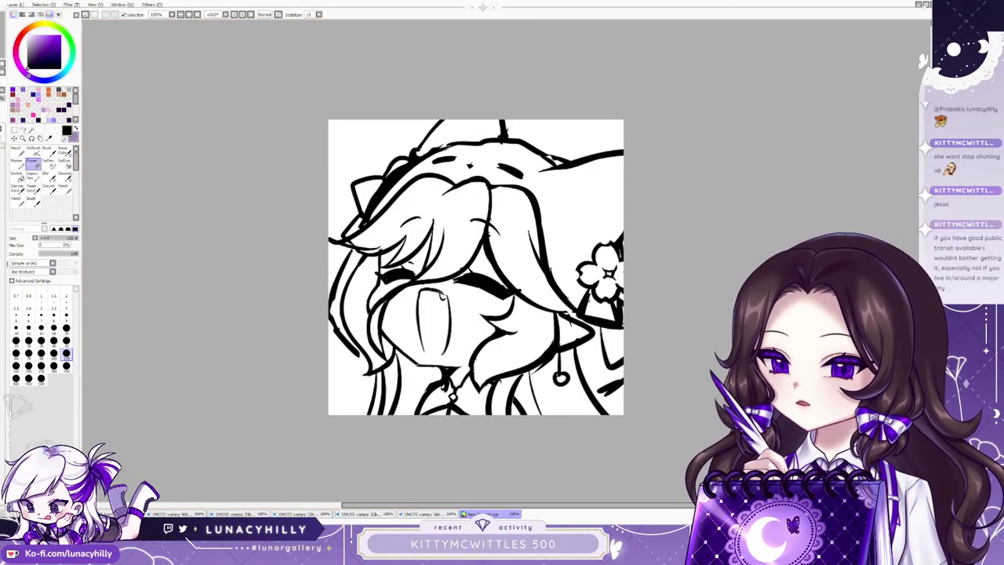
key("n")
left_click_drag(355, 355, 370, 372)
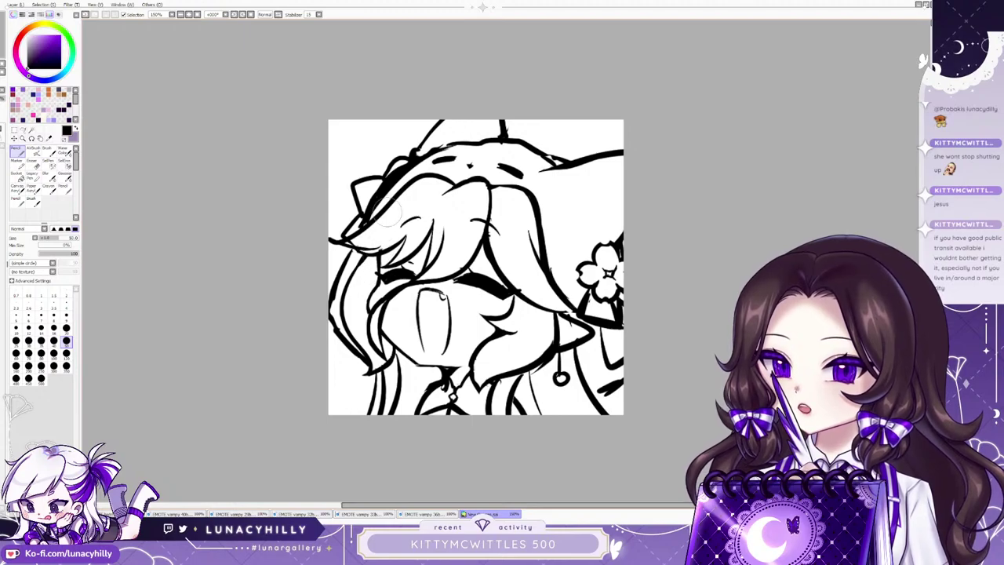
key("e")
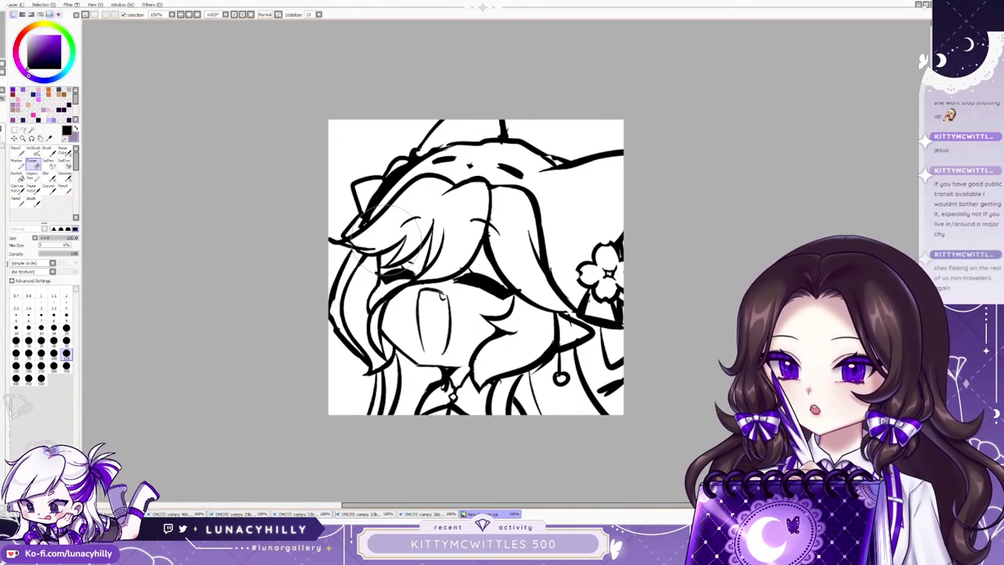
key("n")
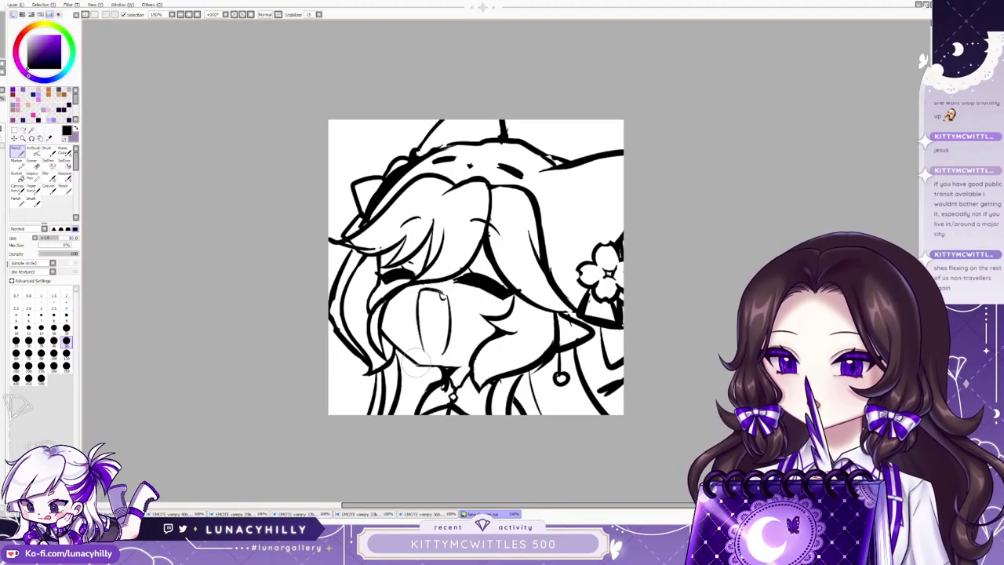
Rework the lines below the cherry-blossom ornament, beside the earring, with the eraser and pencil.
key("e")
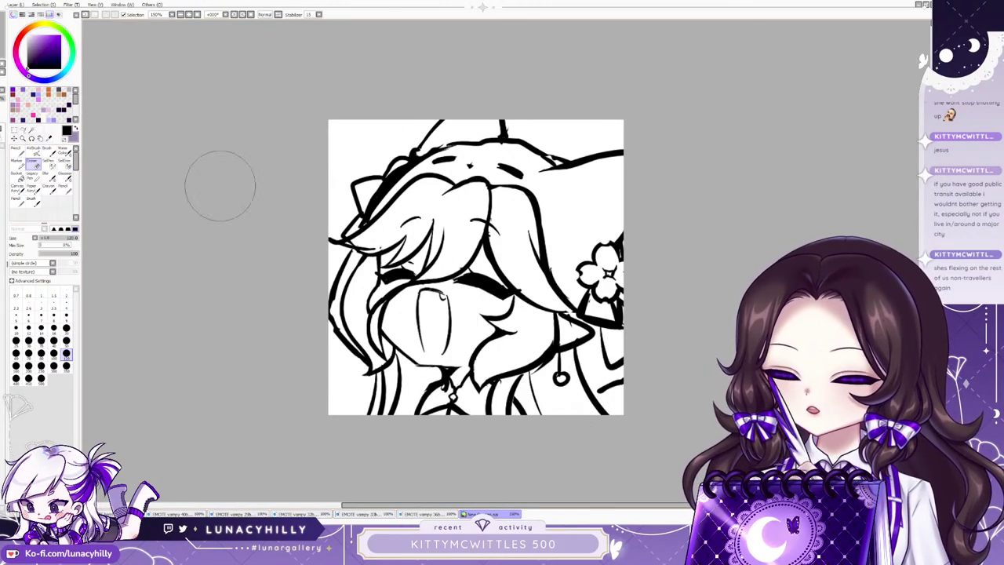
key("n")
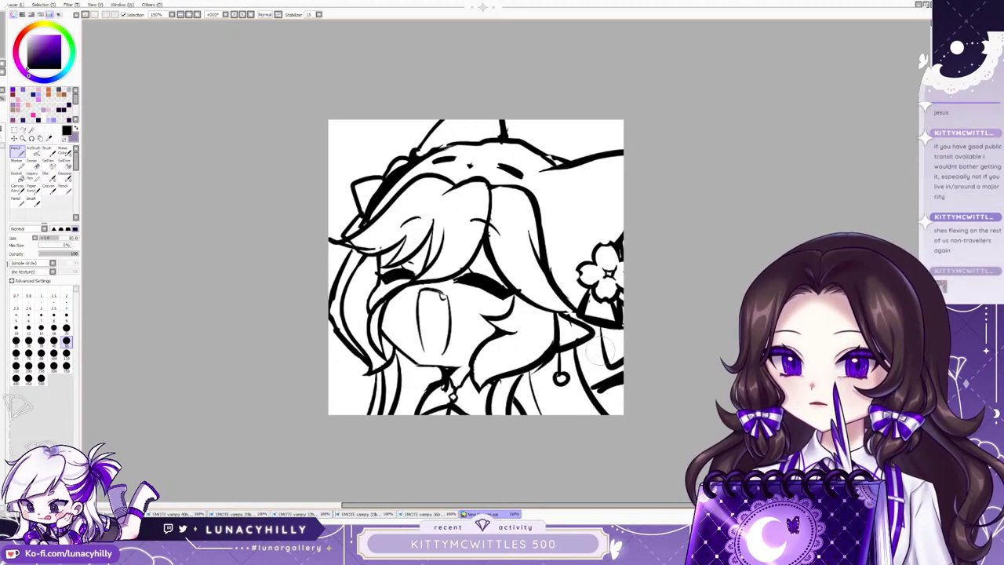
key("e")
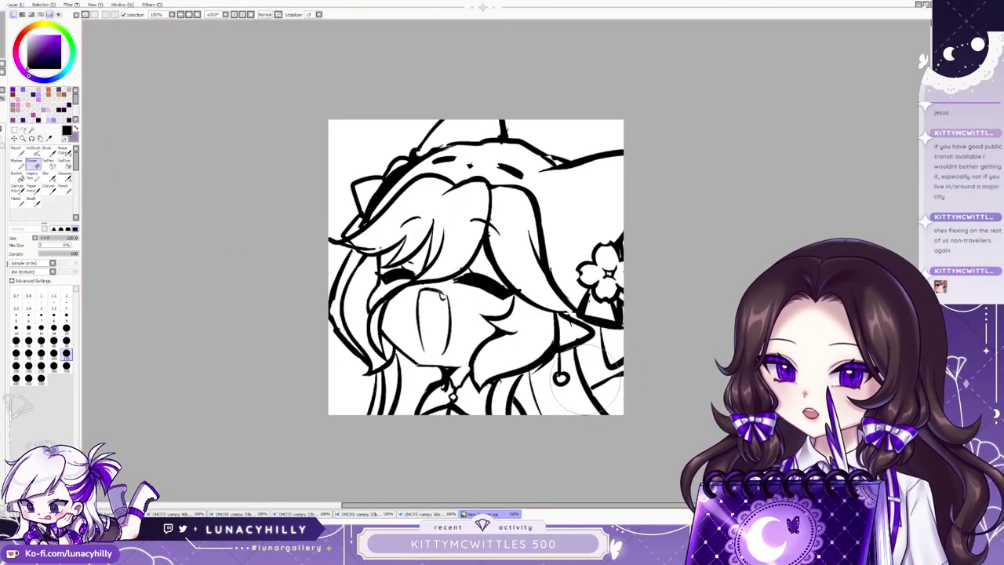
key("n")
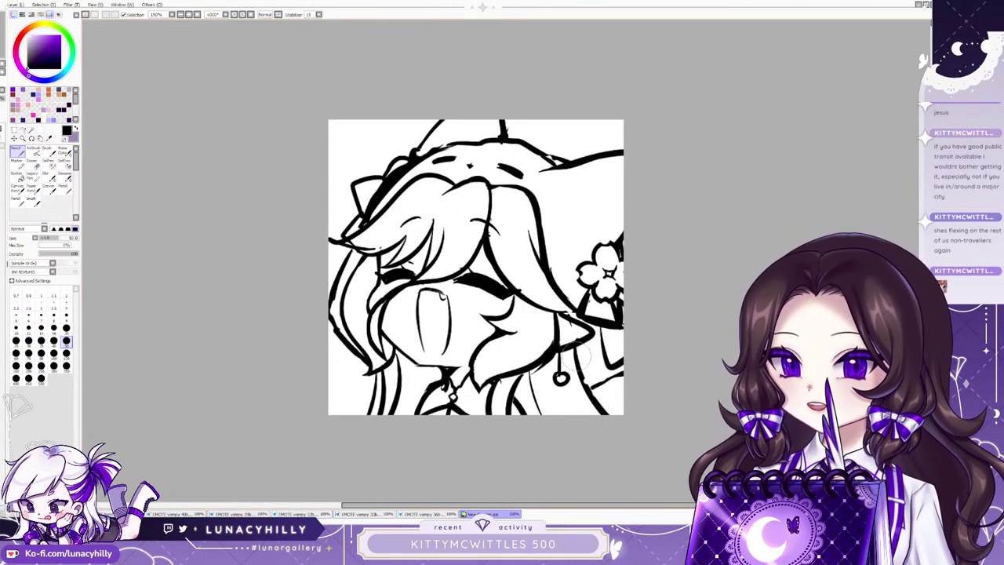
mouse_move(577, 356)
left_mouse_down()
mouse_move(602, 406)
mouse_move(623, 370)
left_mouse_up()
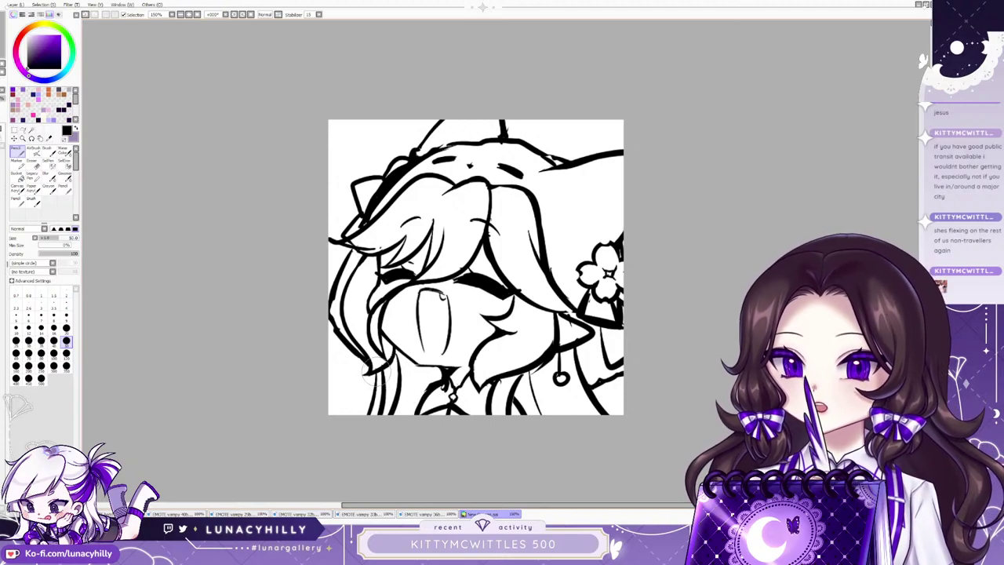
Tidy the hair strands beneath the far-side lock with the eraser and check the sketch in a mirrored view.
left_click(33, 163)
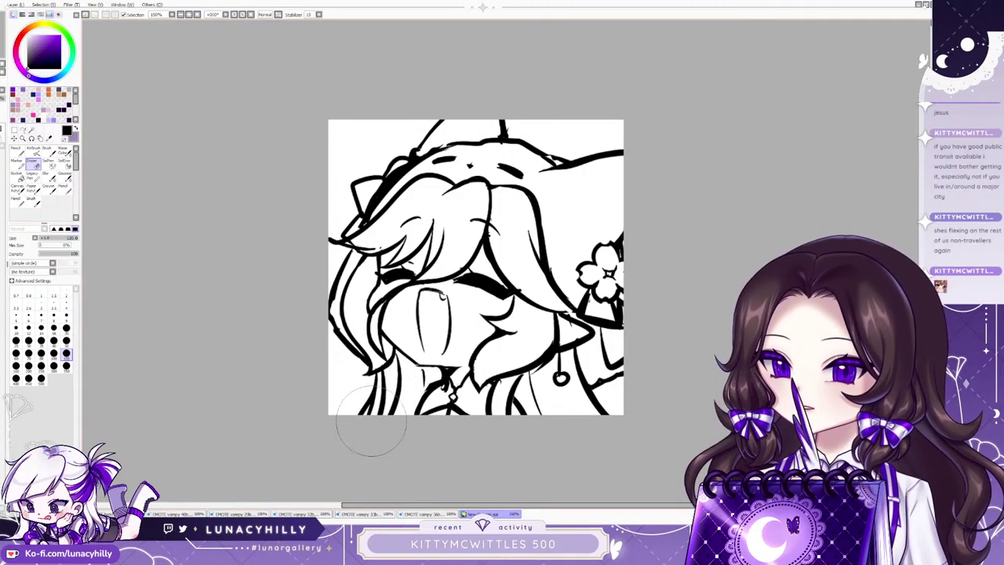
left_click_drag(415, 380, 422, 369)
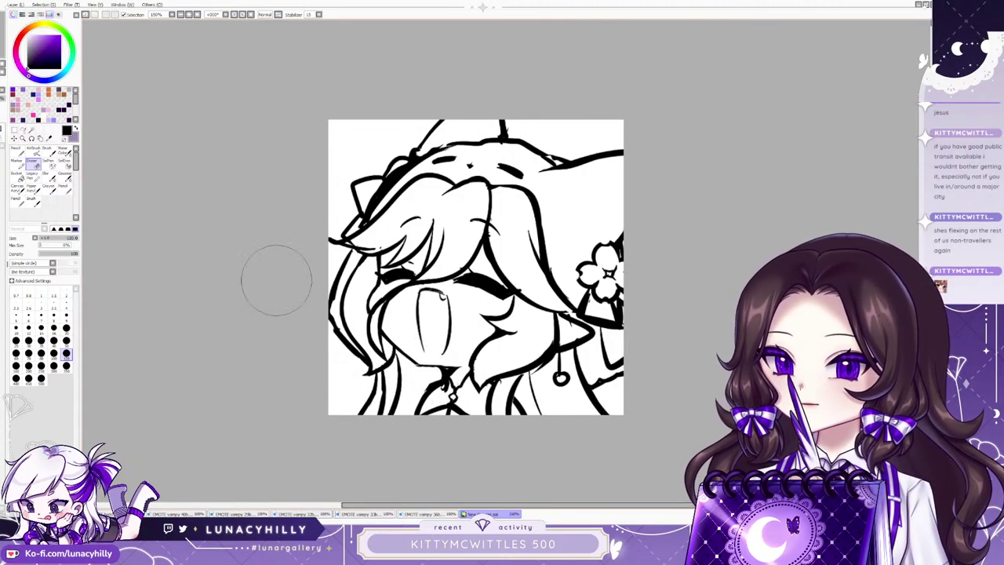
left_click(17, 152)
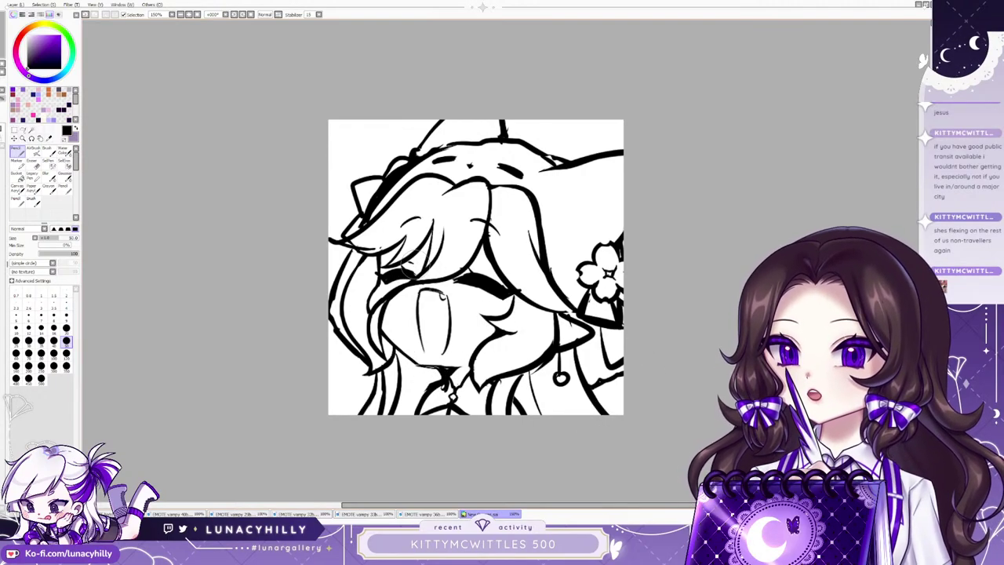
key("h")
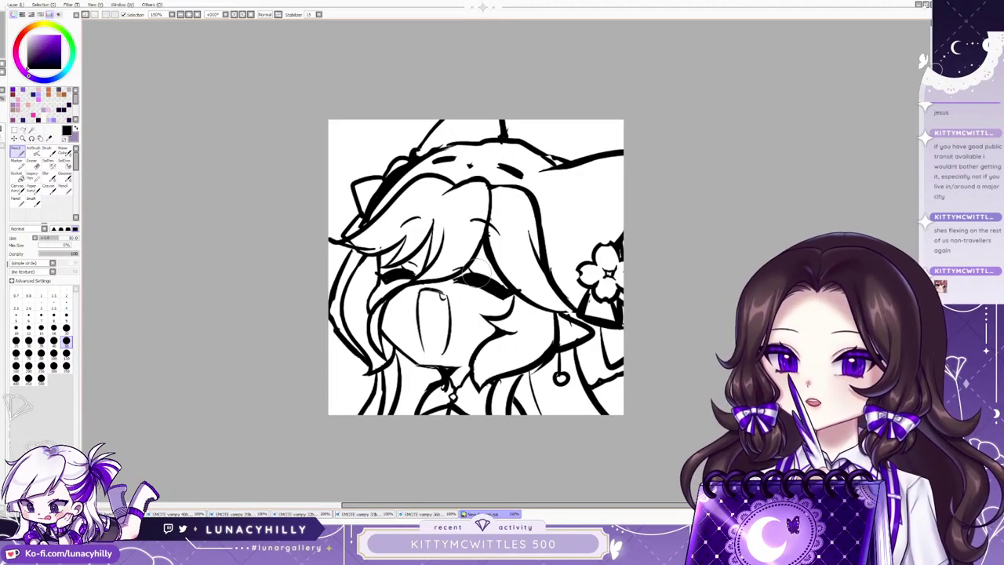
key("h")
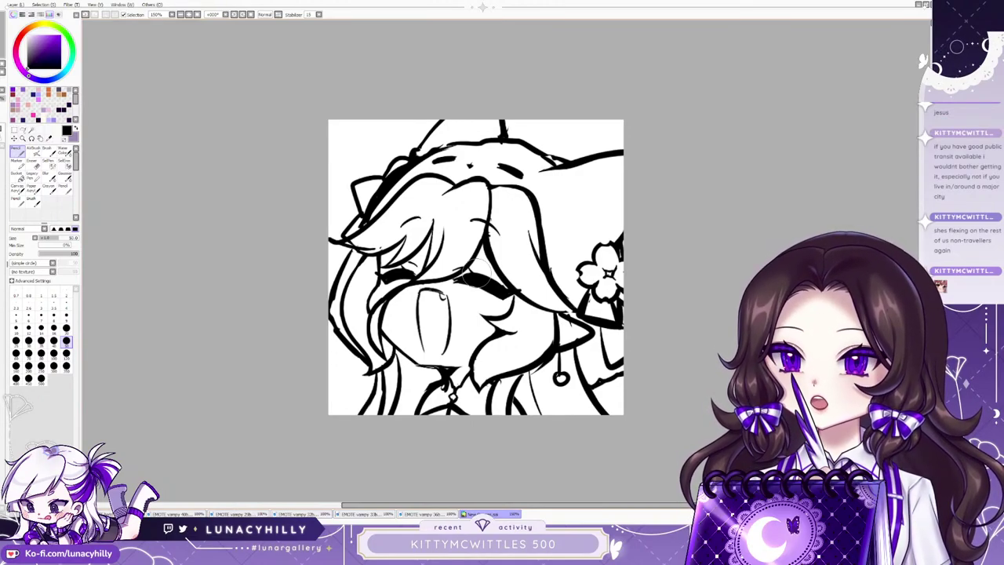
key("h")
key("h")
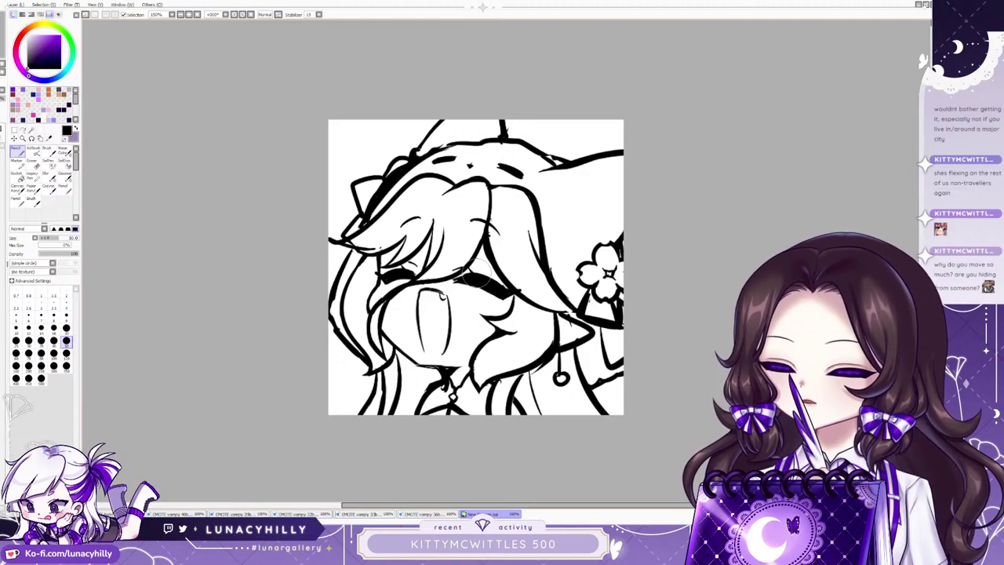
Nudge the whole sketch slightly downward and extend the animal ear lines up to the canvas edge.
left_click(15, 138)
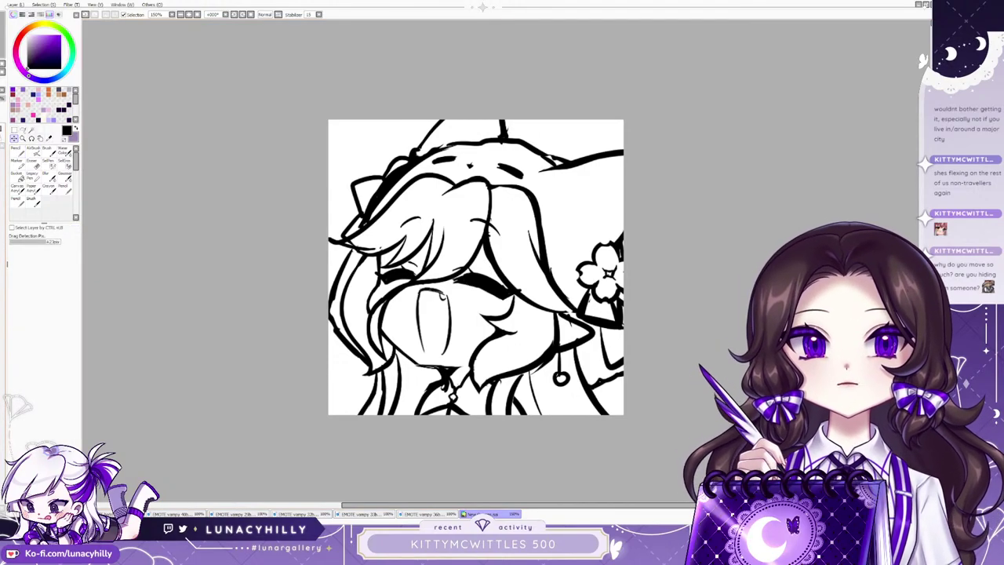
key("Down")
key("Down")
key("Down")
key("Down")
key("Down")
key("Down")
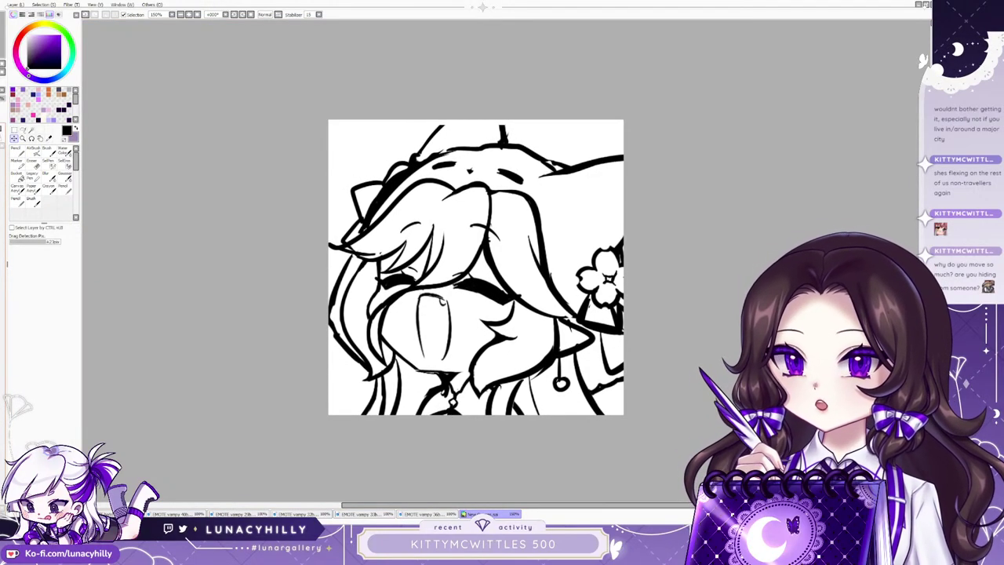
key("Down")
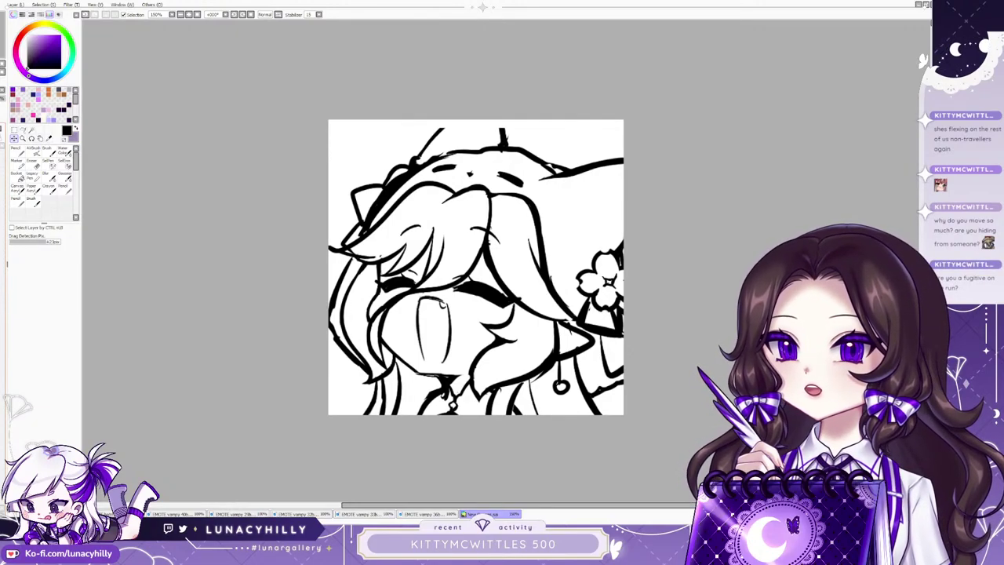
left_click(16, 149)
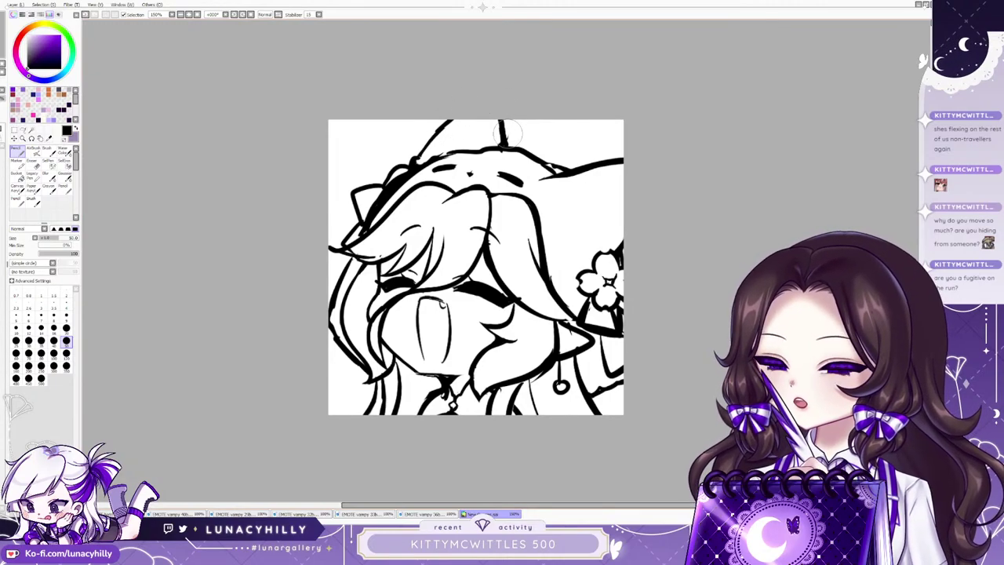
Fade the sketch to light grey and draw a raised forearm in black with a fist gripping a rod beside the face.
left_click(1, 98)
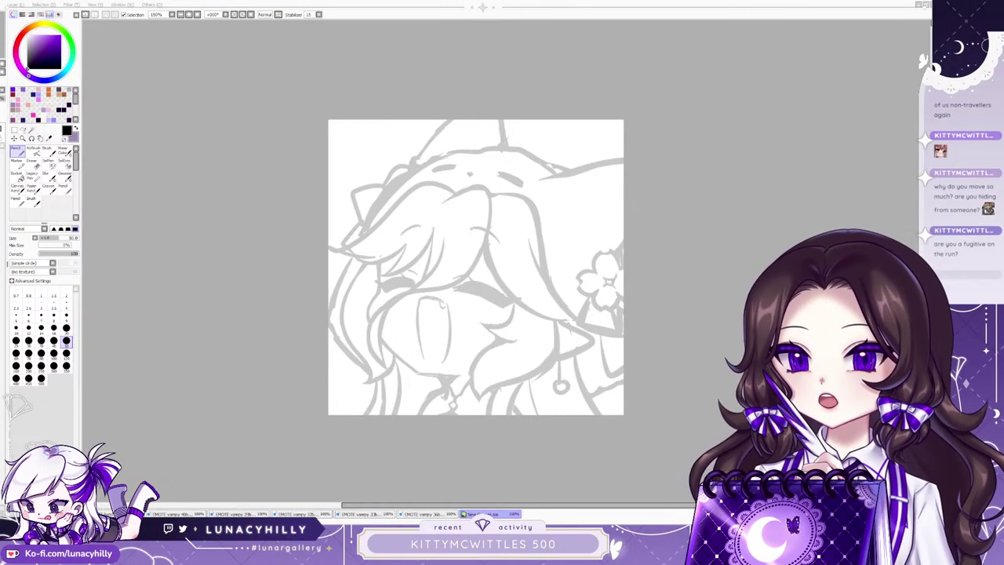
left_click_drag(484, 413, 546, 298)
mouse_move(578, 304)
left_mouse_down()
mouse_move(605, 266)
mouse_move(583, 284)
left_mouse_up()
left_click_drag(589, 266, 595, 282)
mouse_move(601, 262)
left_mouse_down()
mouse_move(562, 278)
mouse_move(530, 309)
mouse_move(579, 299)
mouse_move(589, 258)
mouse_move(628, 257)
left_mouse_up()
left_click_drag(626, 293, 612, 292)
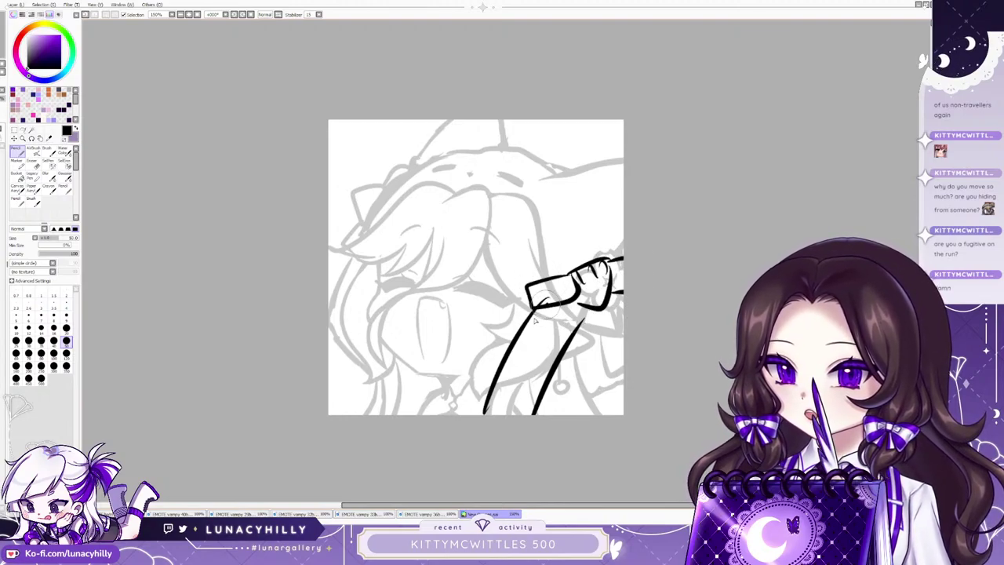
Redraw the forearm's edges, reshape the fist's fingers around the rod and erase the surplus arm lines.
left_click_drag(549, 299, 474, 414)
left_click_drag(587, 303, 550, 414)
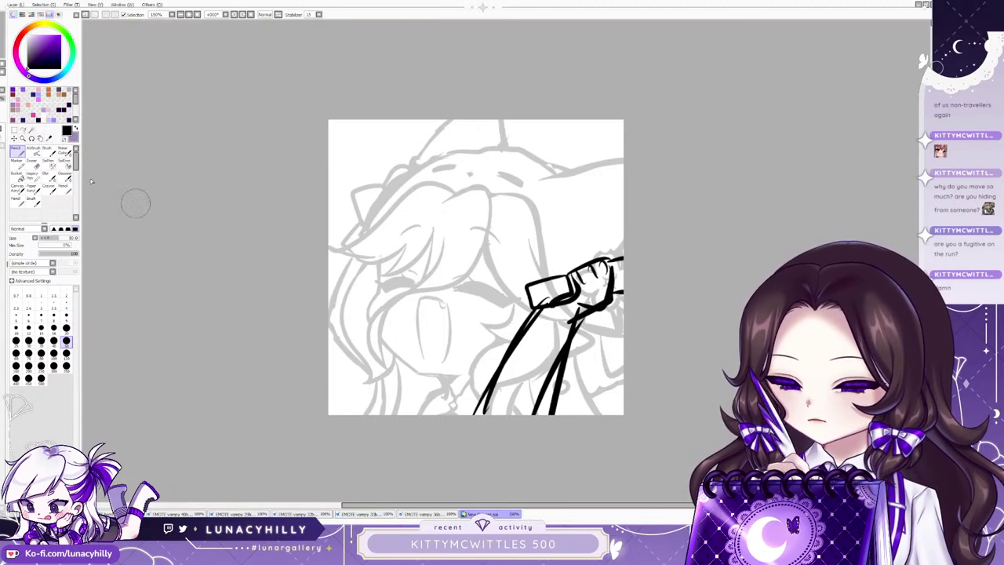
key("e")
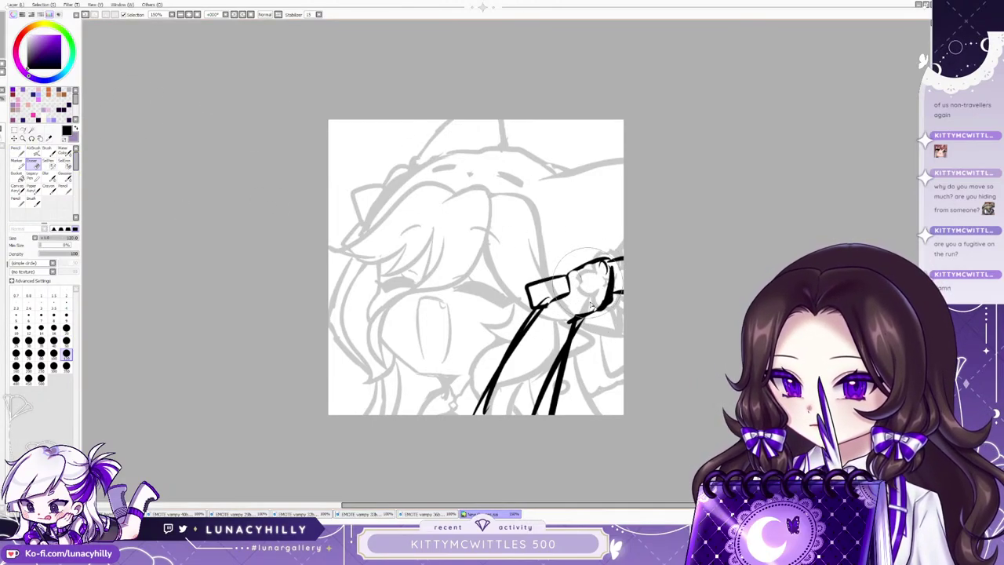
mouse_move(587, 276)
left_mouse_down()
mouse_move(616, 286)
mouse_move(584, 271)
mouse_move(613, 267)
mouse_move(602, 310)
mouse_move(615, 301)
mouse_move(616, 267)
left_mouse_up()
left_click(16, 149)
left_click(35, 165)
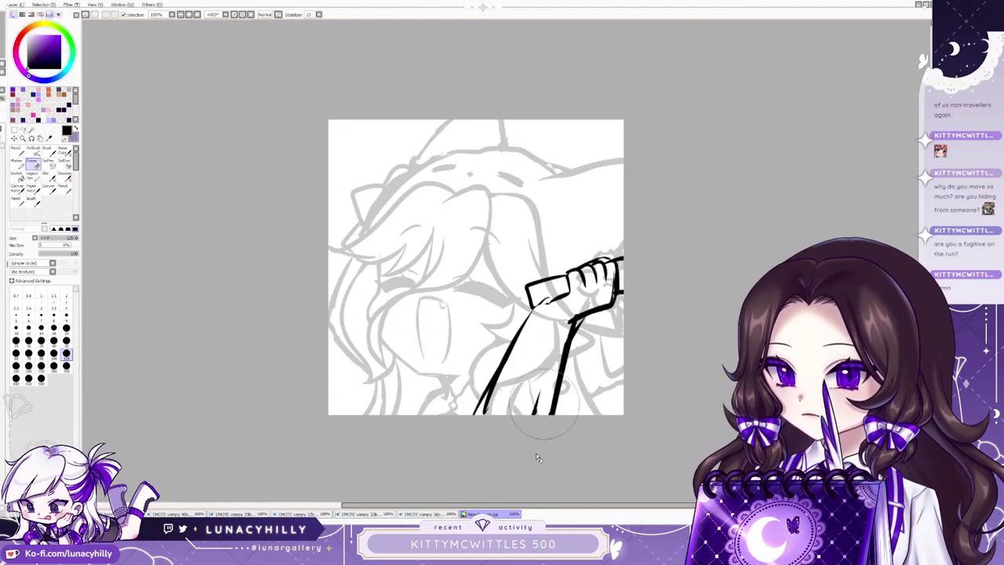
Redraw both edges of the black forearm as bolder straight lines and erase the surplus strokes, checking the sketch mirrored.
left_click(13, 150)
key("h")
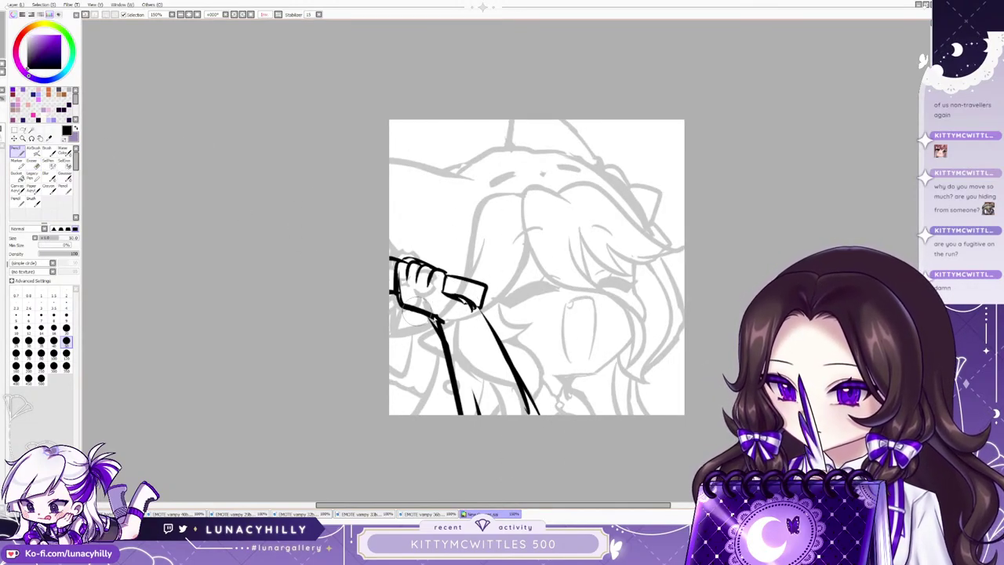
left_click_drag(433, 312, 469, 414)
left_click_drag(475, 309, 535, 417)
key("h")
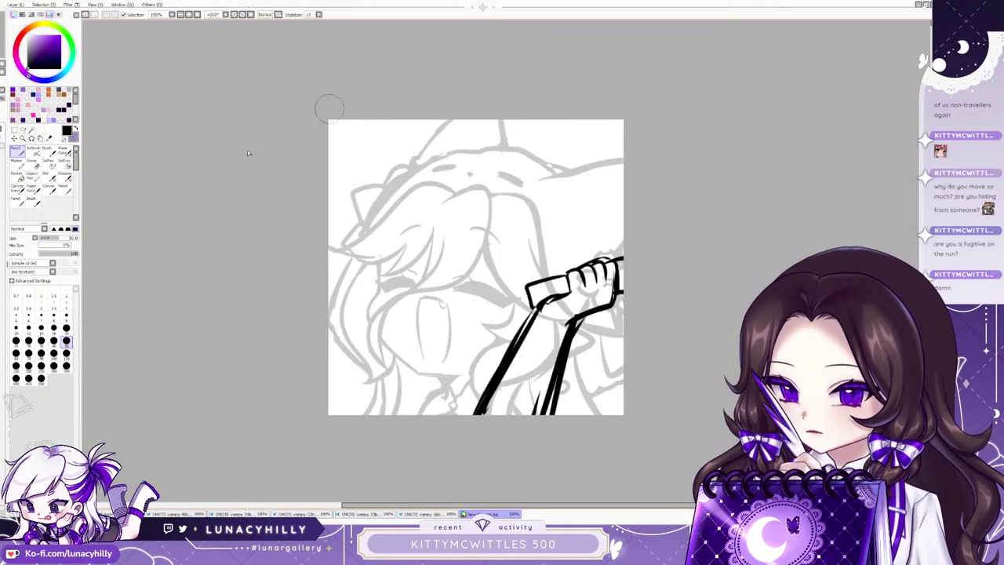
key("e")
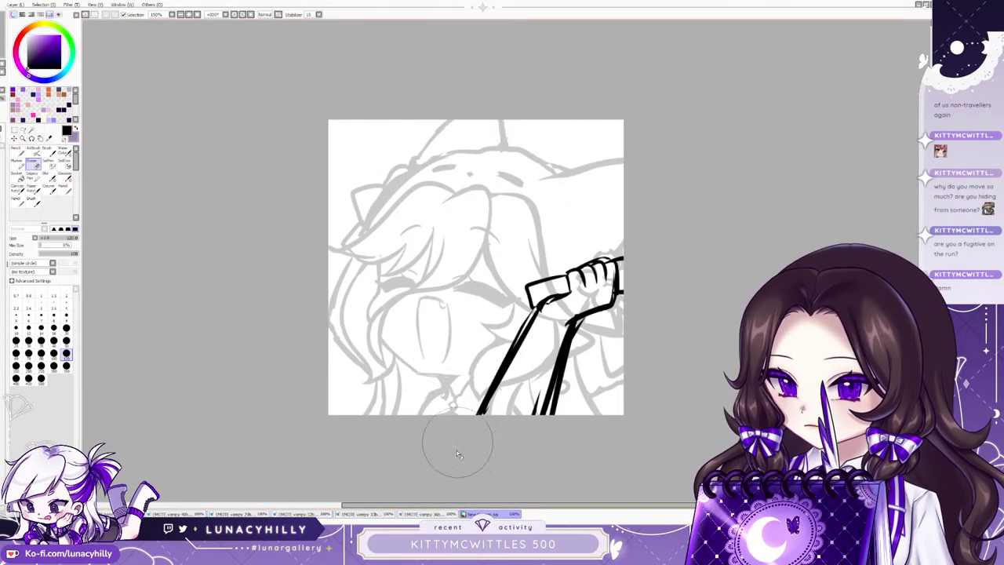
key("h")
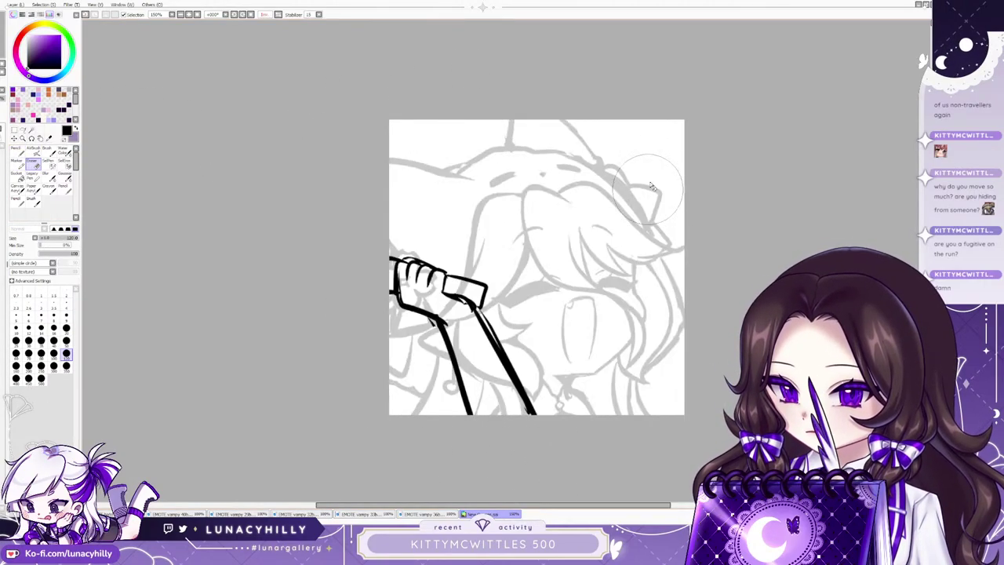
key("h")
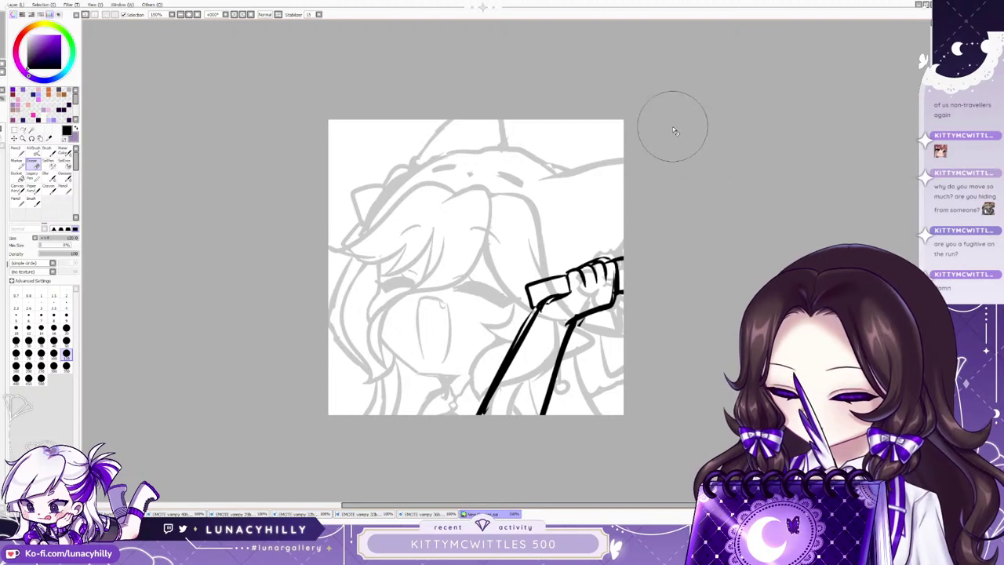
Rotate the arm and rod counterclockwise until the forearm stands nearly upright and shift them closer to the face.
key("ctrl+t")
left_click_drag(671, 129, 594, 117)
mouse_move(597, 286)
left_mouse_down()
mouse_move(584, 277)
mouse_move(598, 267)
left_mouse_up()
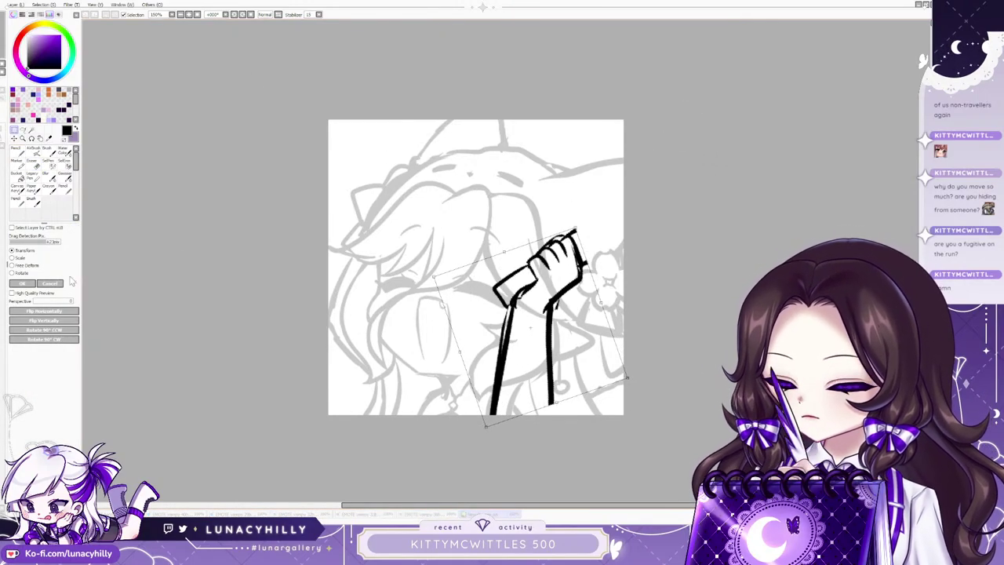
left_click(26, 283)
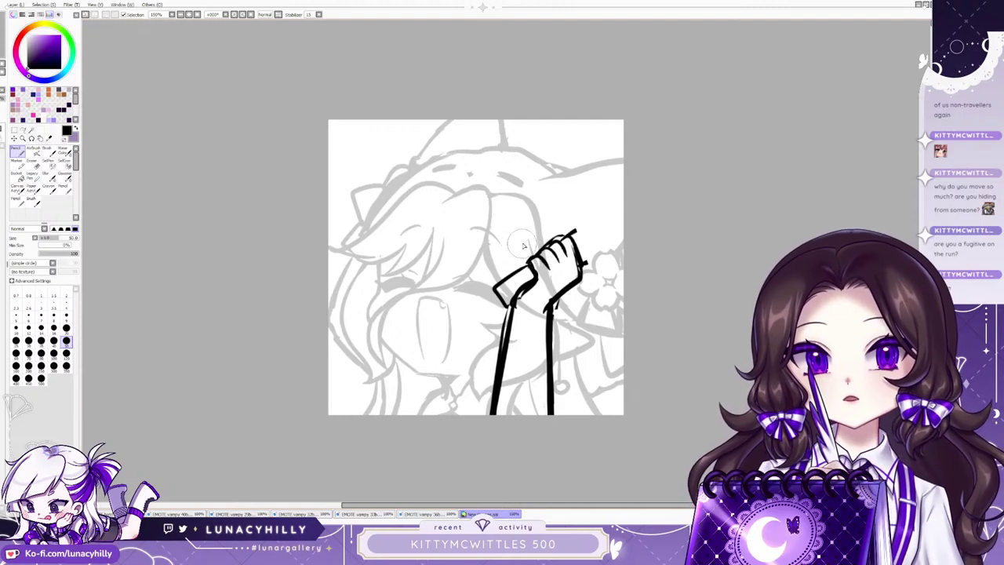
Redraw the gripped rod as a thicker cylinder with rounded ends, extending past the fist to the canvas edge.
left_click_drag(530, 266, 497, 286)
mouse_move(497, 288)
left_mouse_down()
mouse_move(539, 273)
mouse_move(519, 256)
mouse_move(501, 274)
mouse_move(609, 205)
left_mouse_up()
mouse_move(582, 256)
left_mouse_down()
mouse_move(620, 218)
mouse_move(614, 203)
mouse_move(617, 216)
mouse_move(570, 229)
mouse_move(615, 205)
left_mouse_up()
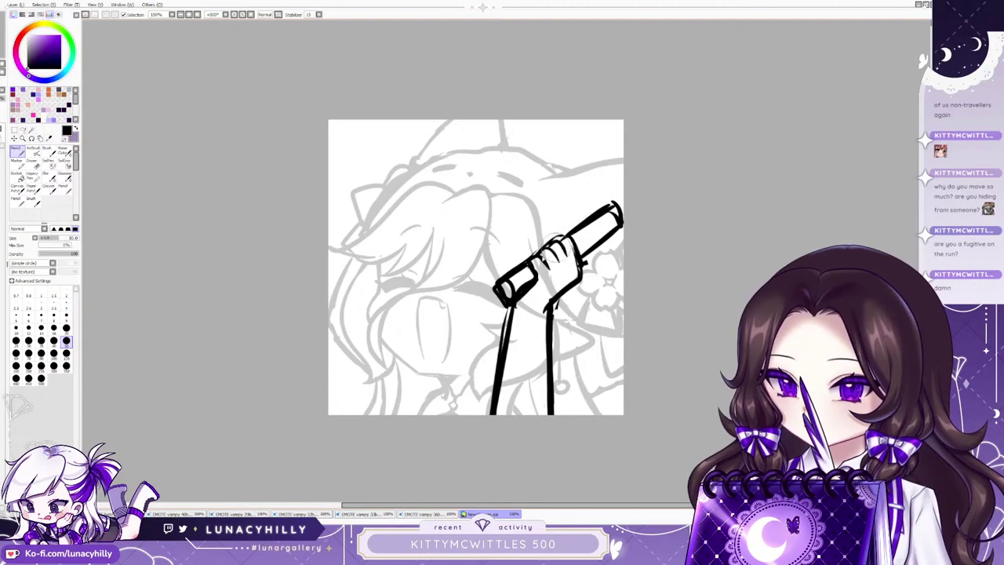
left_click_drag(504, 279, 614, 208)
mouse_move(512, 304)
left_mouse_down()
mouse_move(616, 231)
mouse_move(569, 265)
mouse_move(603, 252)
mouse_move(622, 222)
left_mouse_up()
Erase the rod lines crossing the fist, redraw the rod's lower edge near the wrist and check the sketch mirrored.
left_click(33, 164)
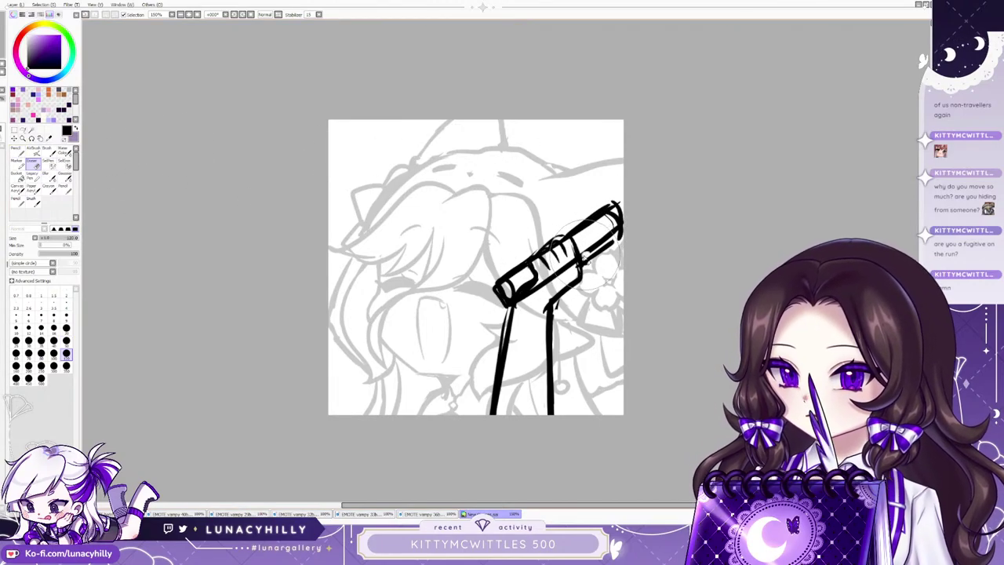
mouse_move(585, 254)
left_mouse_down()
mouse_move(618, 225)
mouse_move(617, 199)
mouse_move(584, 236)
left_mouse_up()
mouse_move(546, 282)
left_mouse_down()
mouse_move(525, 312)
mouse_move(511, 291)
mouse_move(539, 263)
mouse_move(533, 294)
left_mouse_up()
left_click(17, 152)
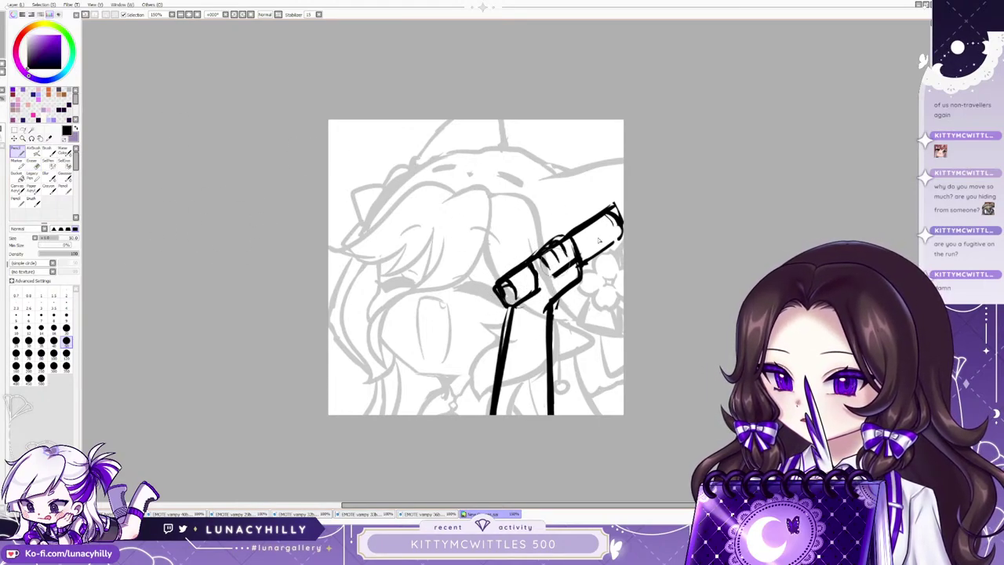
left_click_drag(539, 288, 519, 306)
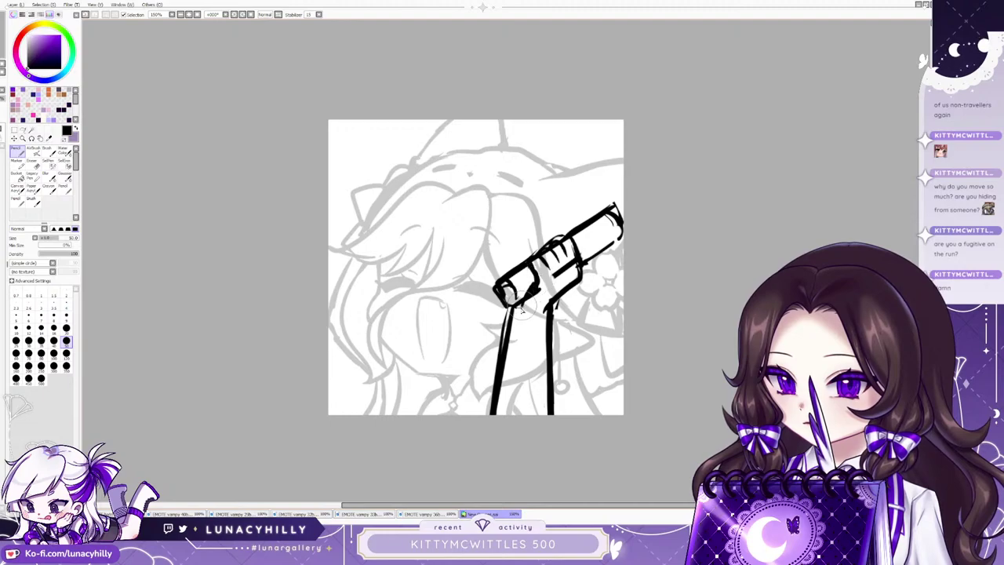
key("h")
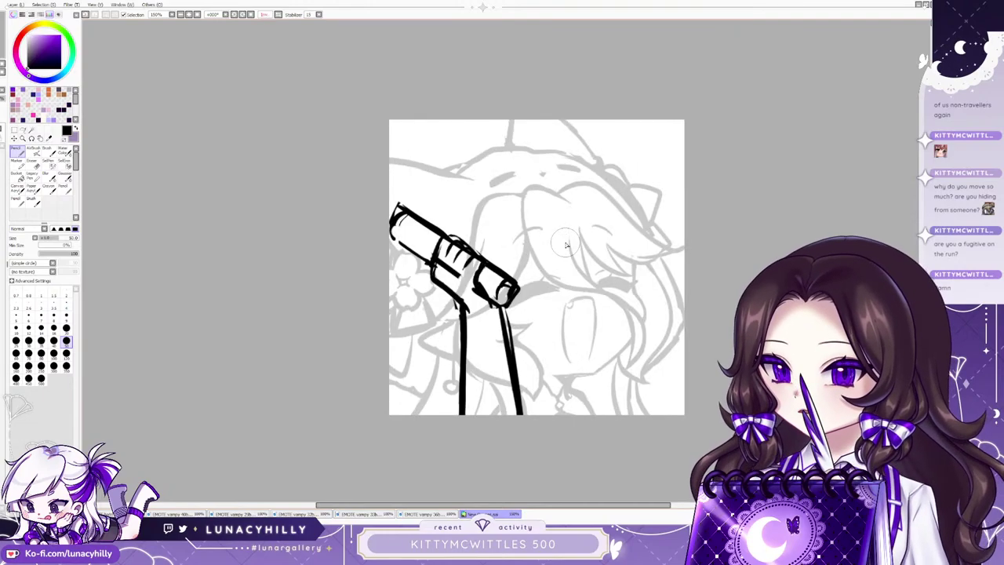
key("h")
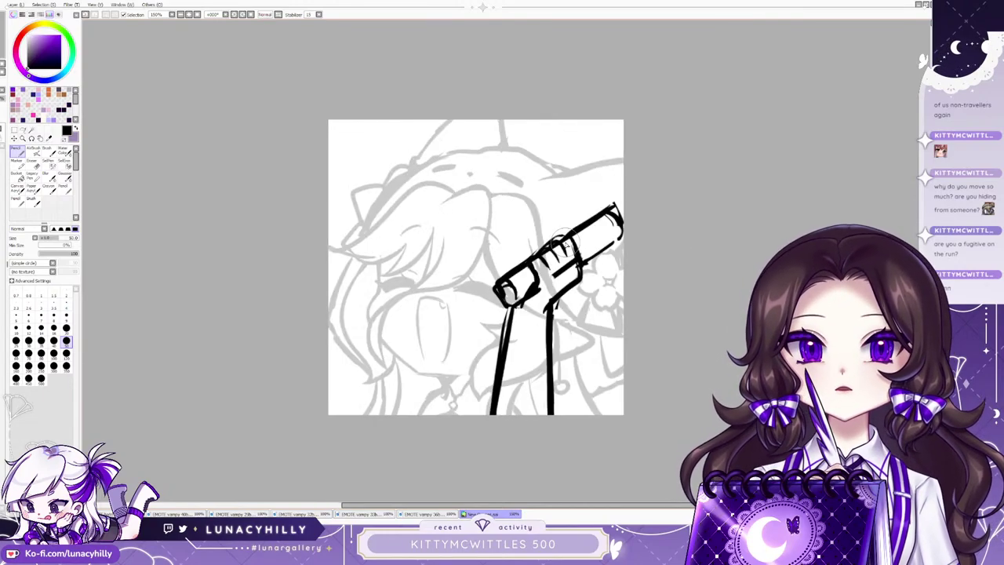
Erase the leftover lines across the palm and wrist and redraw the outer contour from the wrist up to the knuckles.
key("e")
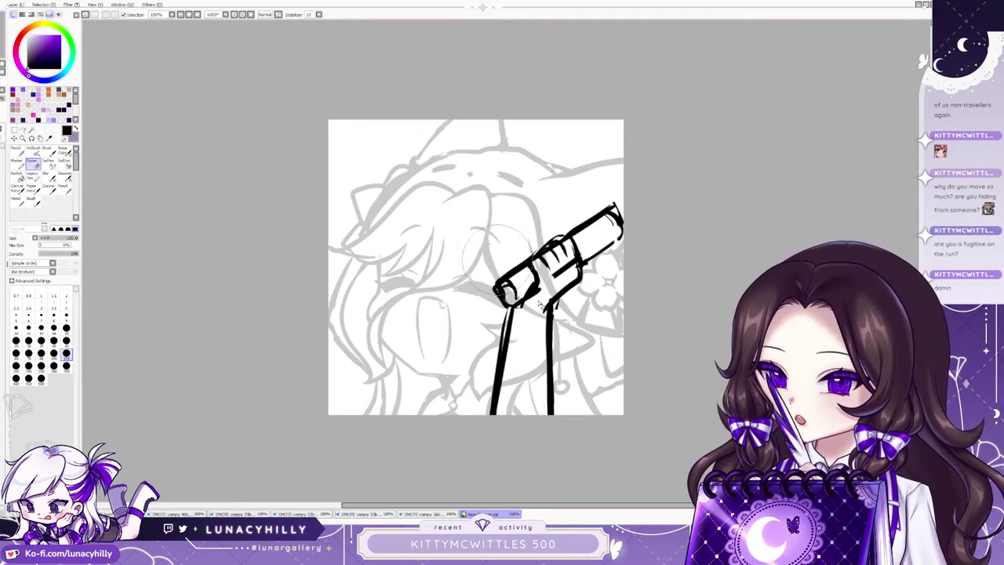
mouse_move(555, 287)
left_mouse_down()
mouse_move(553, 263)
mouse_move(566, 253)
mouse_move(573, 262)
mouse_move(554, 304)
mouse_move(500, 338)
left_mouse_up()
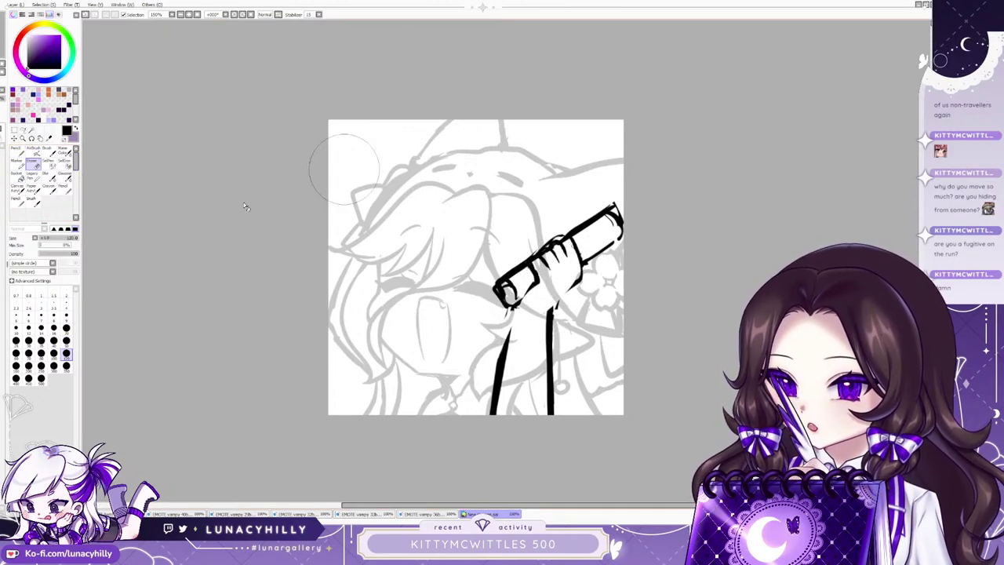
left_click(18, 151)
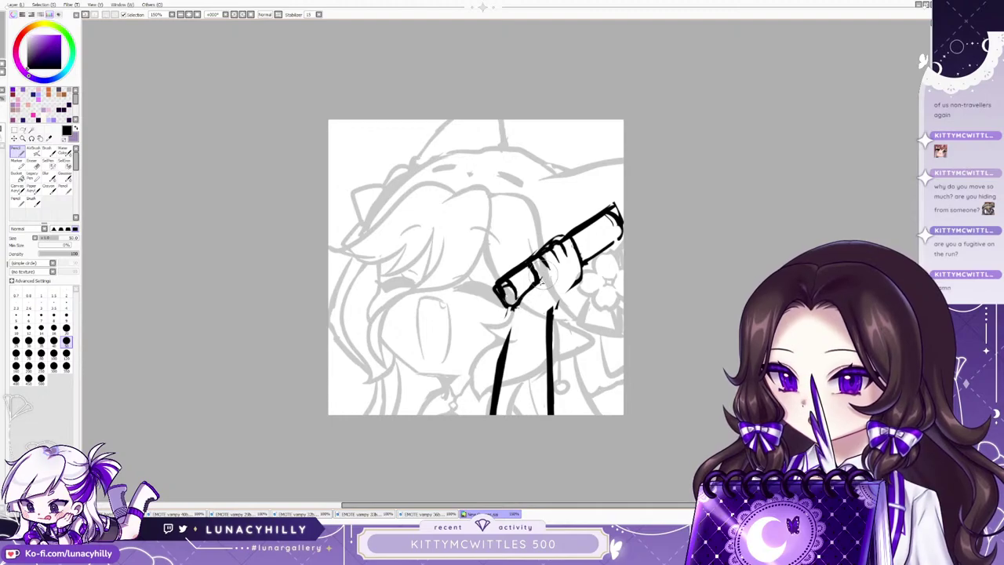
left_click_drag(552, 312, 582, 278)
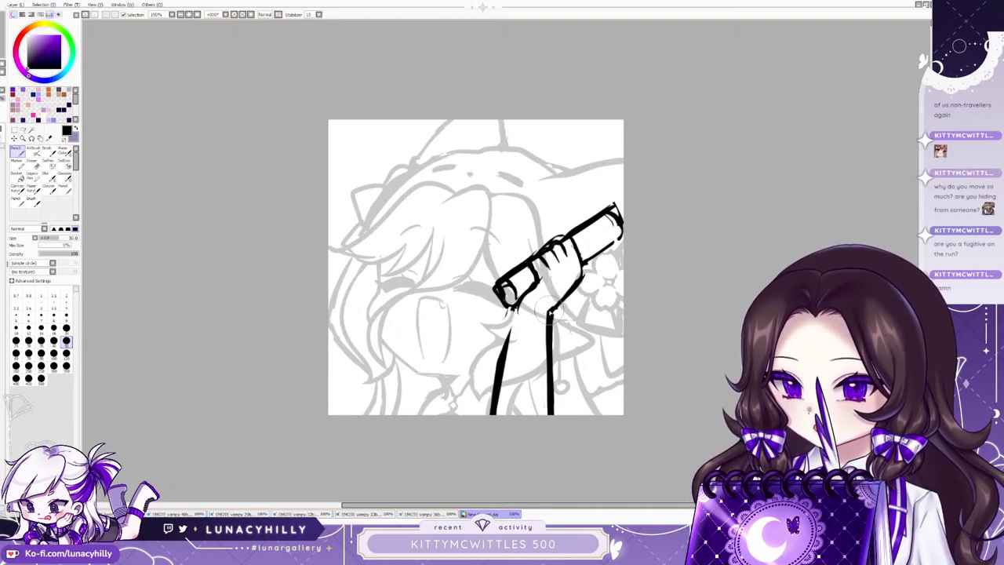
left_click_drag(550, 312, 583, 273)
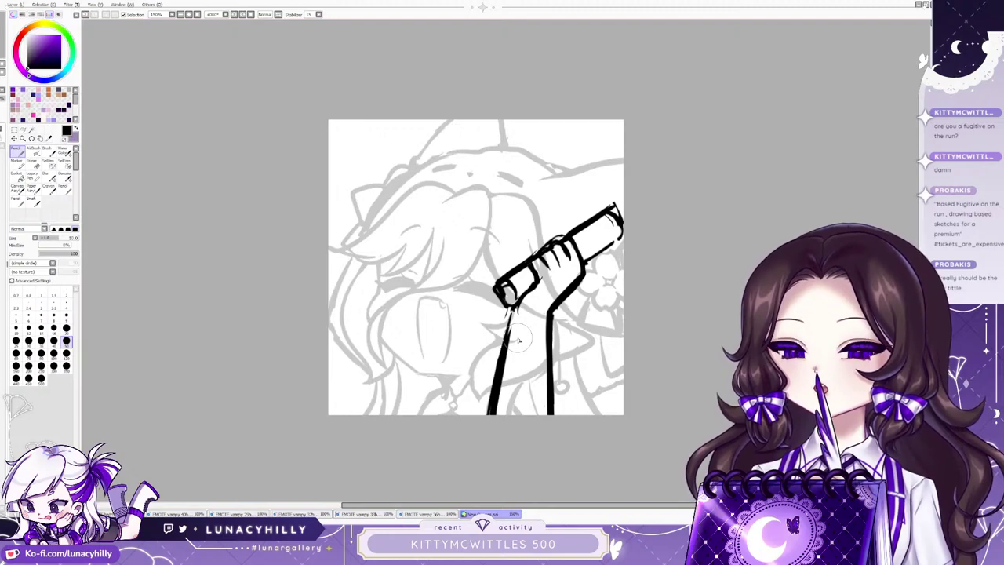
Redraw the forearm's face-side edge as one clean, thinner line from the rod down to the canvas bottom.
left_click_drag(514, 312, 492, 414)
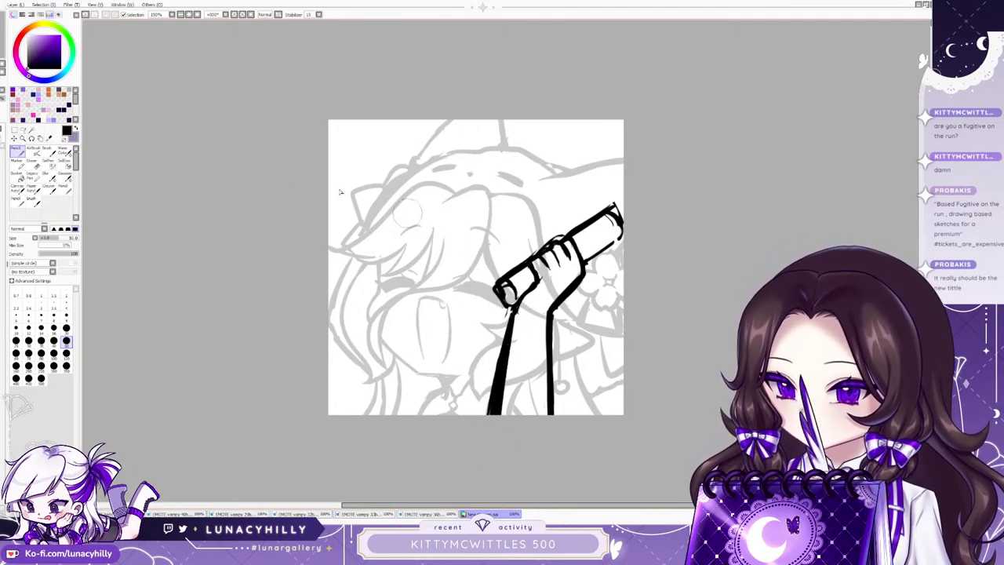
left_click(33, 165)
mouse_move(490, 338)
left_mouse_down()
mouse_move(480, 455)
mouse_move(485, 438)
left_mouse_up()
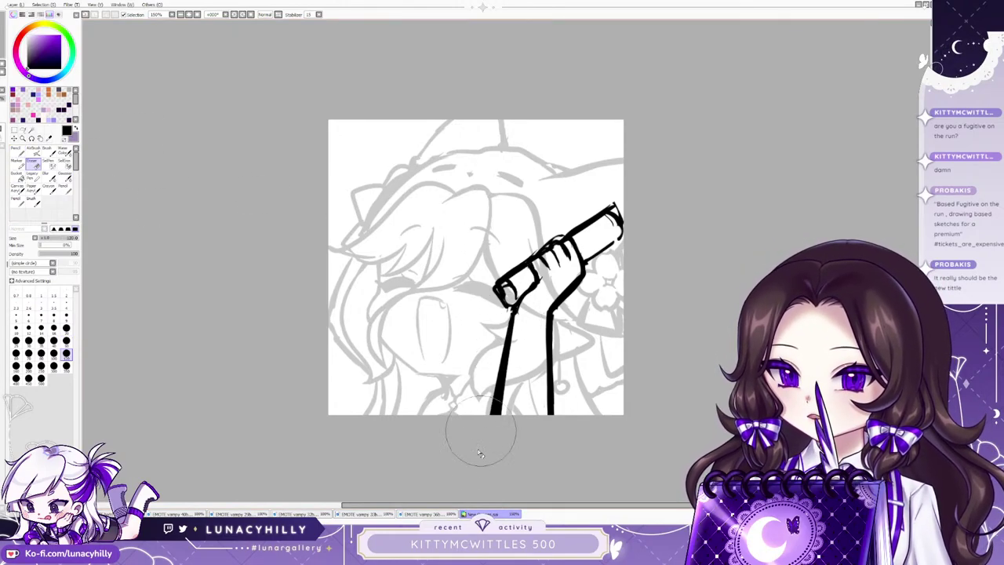
left_click_drag(514, 320, 500, 407)
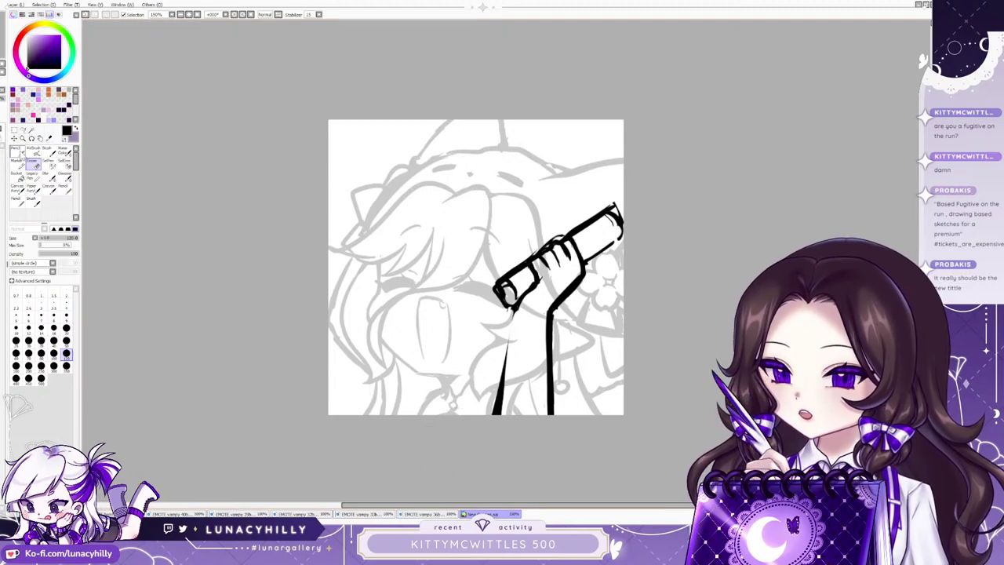
left_click(16, 151)
left_click_drag(513, 310, 491, 414)
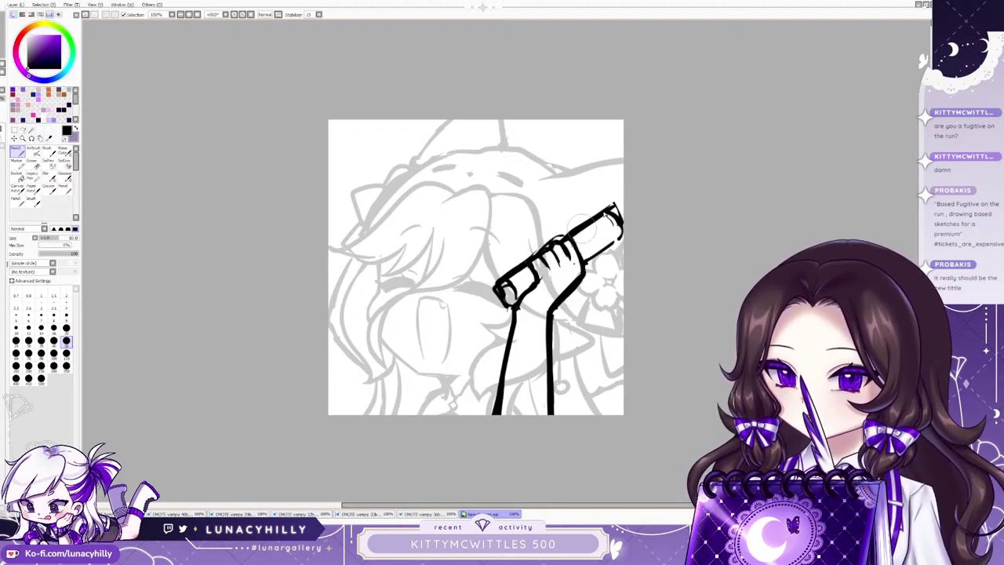
Round off the rod's far end and draw wavy glove edges across the palm and wrist.
key("e")
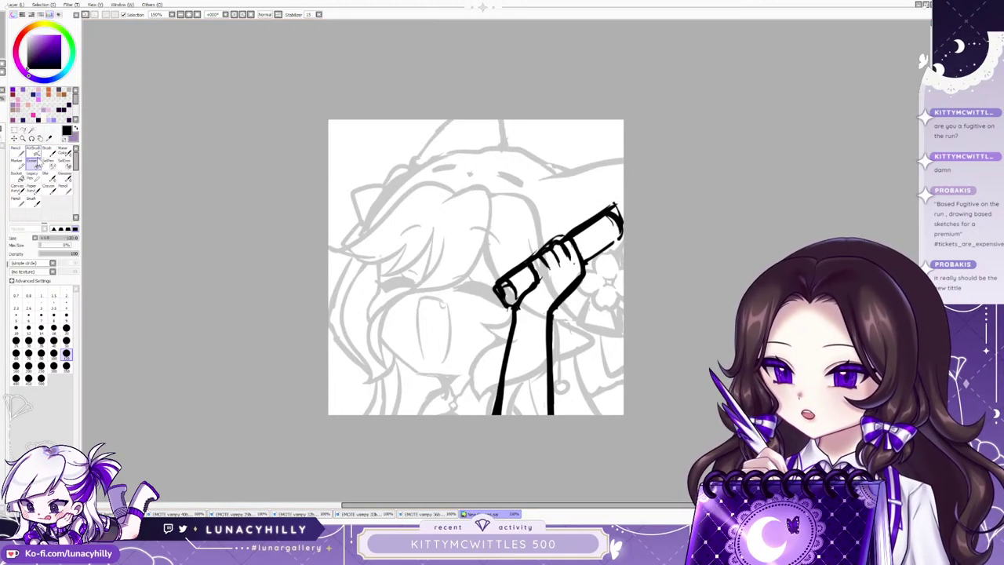
left_click_drag(614, 198, 619, 207)
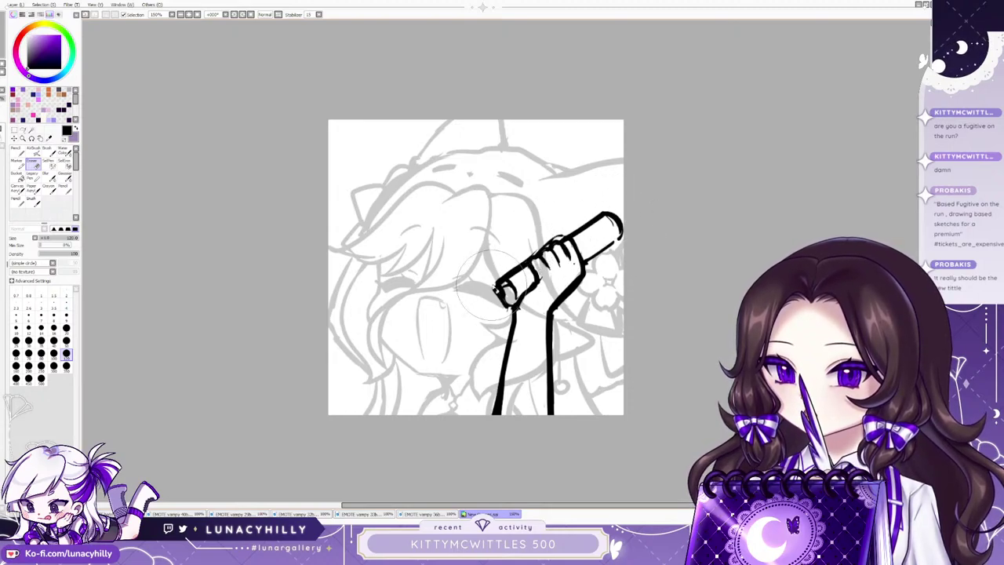
left_click(16, 151)
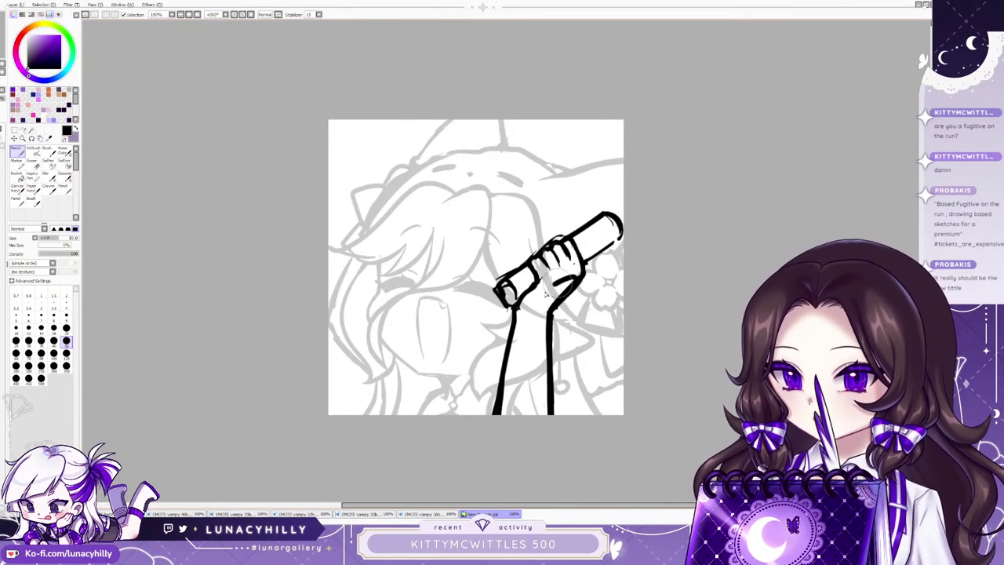
left_click_drag(559, 283, 513, 322)
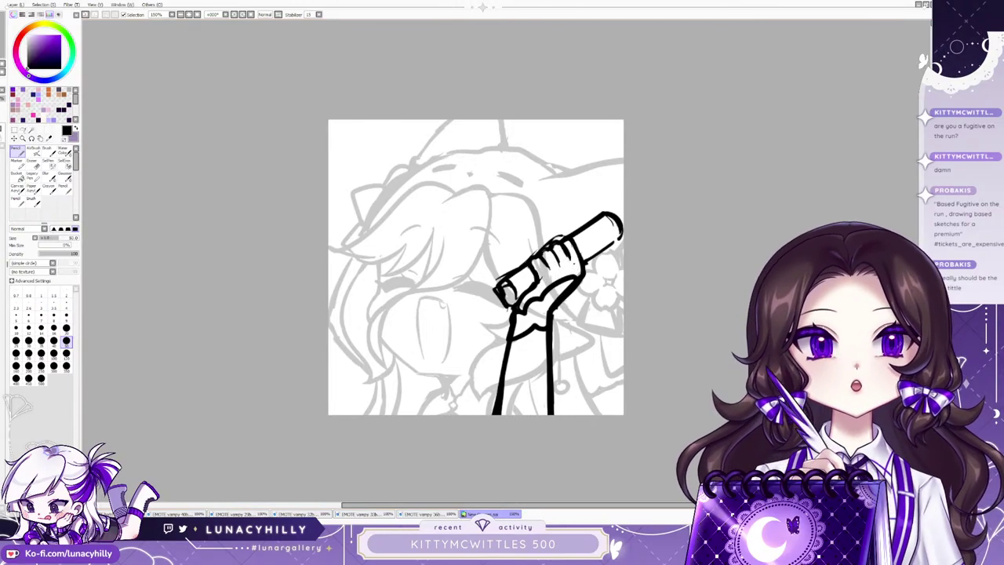
Try several flared and crossing sleeve lines running down from the wrist, undoing each one.
left_click_drag(510, 342, 487, 419)
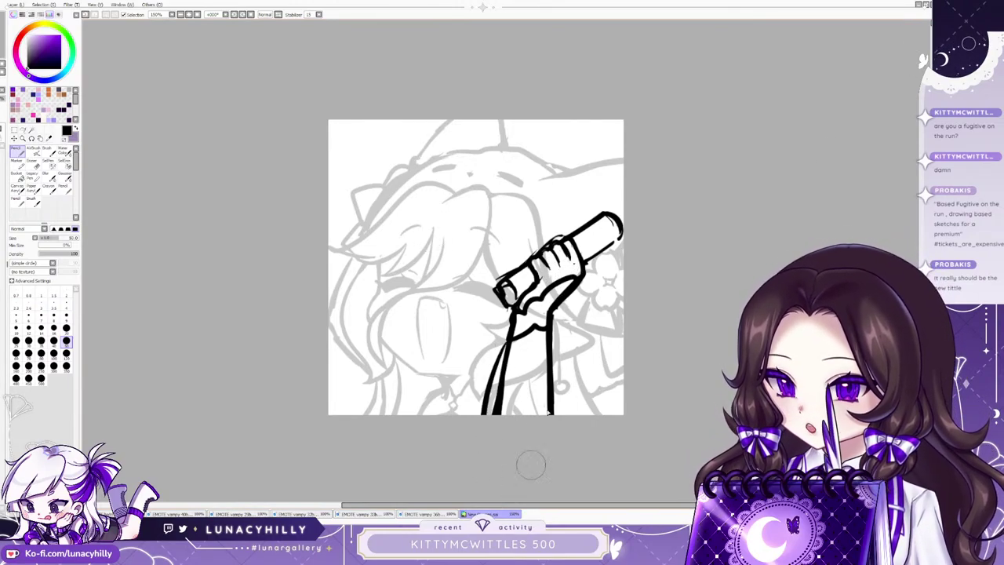
left_click_drag(551, 337, 539, 418)
key("ctrl+z")
key("ctrl+z")
left_click_drag(511, 340, 484, 431)
left_click_drag(550, 340, 518, 419)
left_click_drag(551, 340, 584, 421)
key("ctrl+z")
key("ctrl+z")
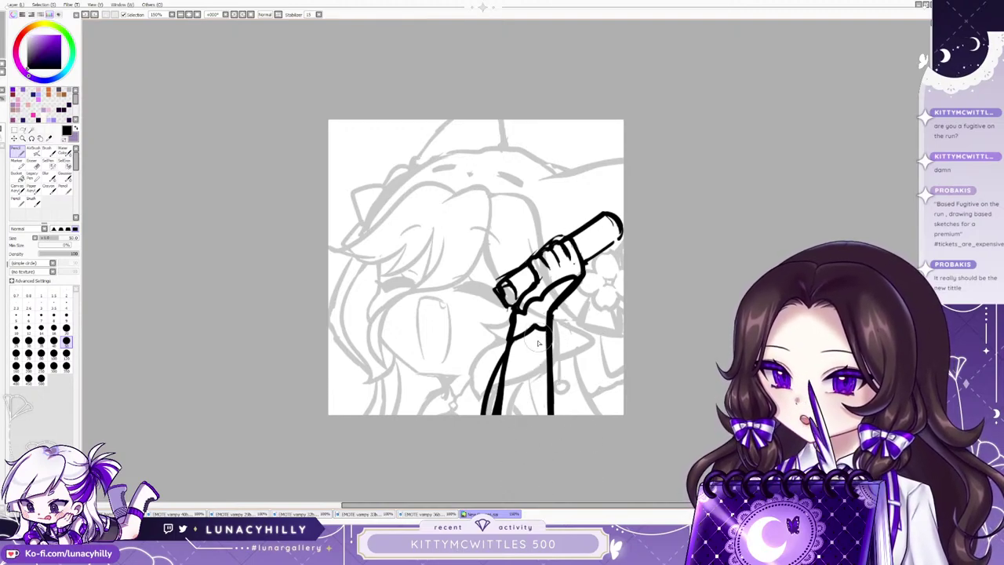
key("ctrl+z")
mouse_move(510, 341)
left_mouse_down()
mouse_move(583, 478)
mouse_move(492, 417)
left_mouse_up()
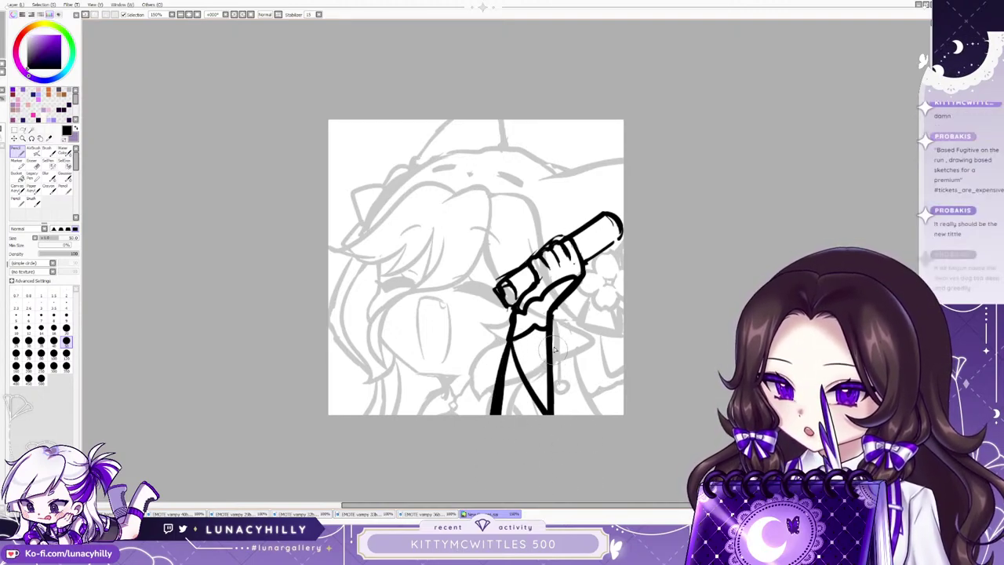
left_click_drag(552, 343, 583, 439)
key("ctrl+z")
key("ctrl+z")
key("ctrl+z")
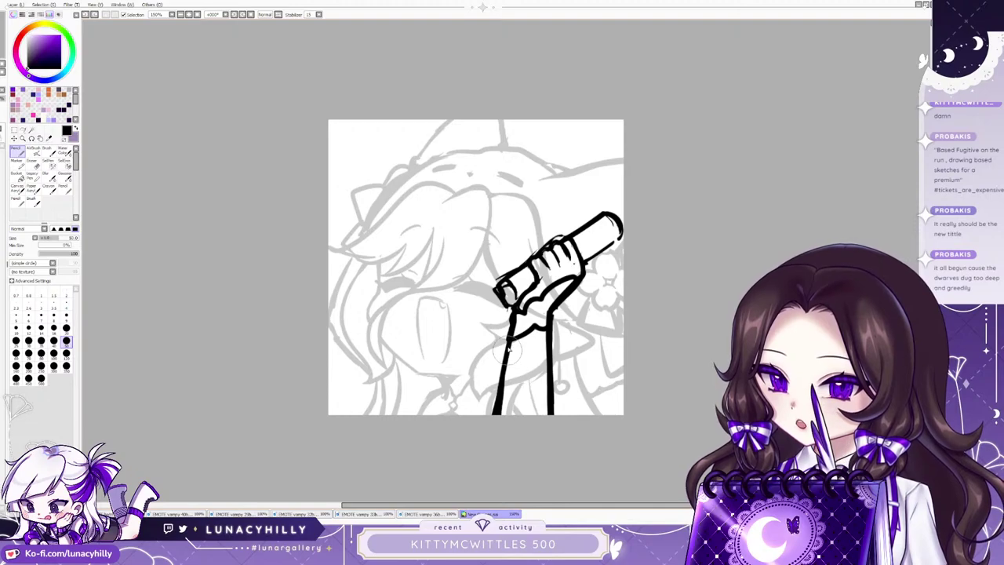
Reinforce the forearm's face-side edge and redraw its outer edge below the wrist as two diverging lines.
left_click_drag(509, 340, 499, 417)
mouse_move(550, 346)
left_mouse_down()
mouse_move(541, 419)
mouse_move(566, 427)
mouse_move(552, 416)
left_mouse_up()
left_click(34, 163)
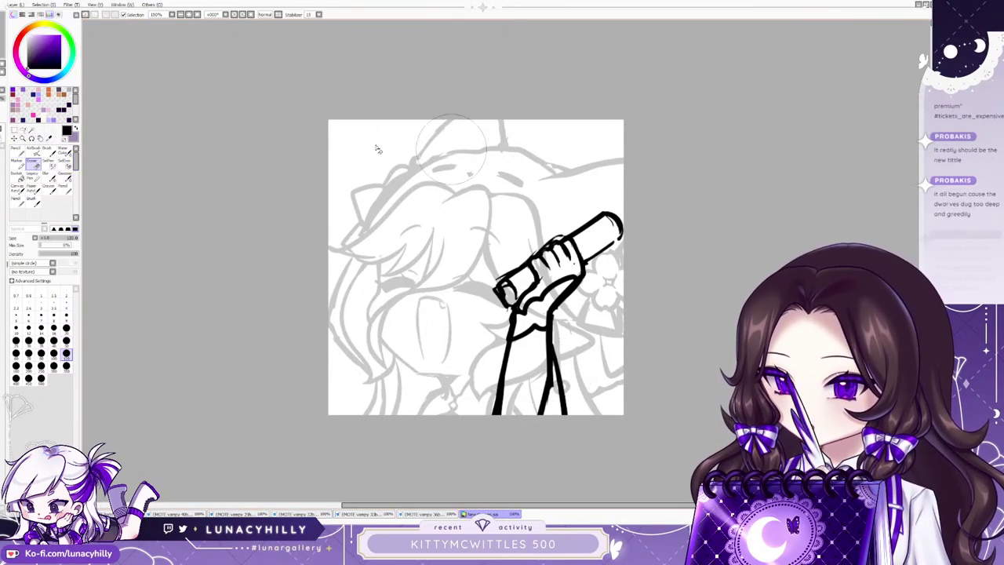
left_click(14, 154)
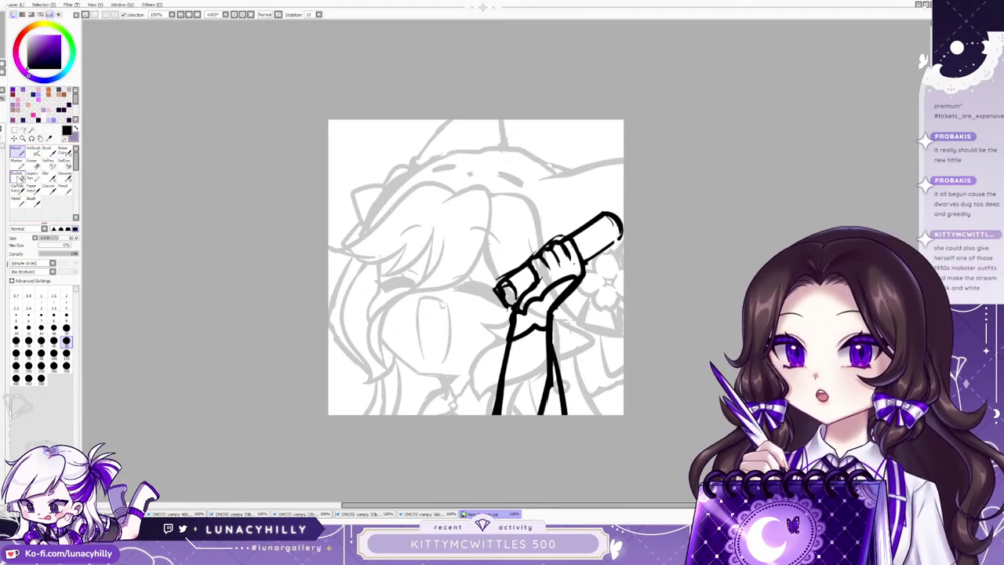
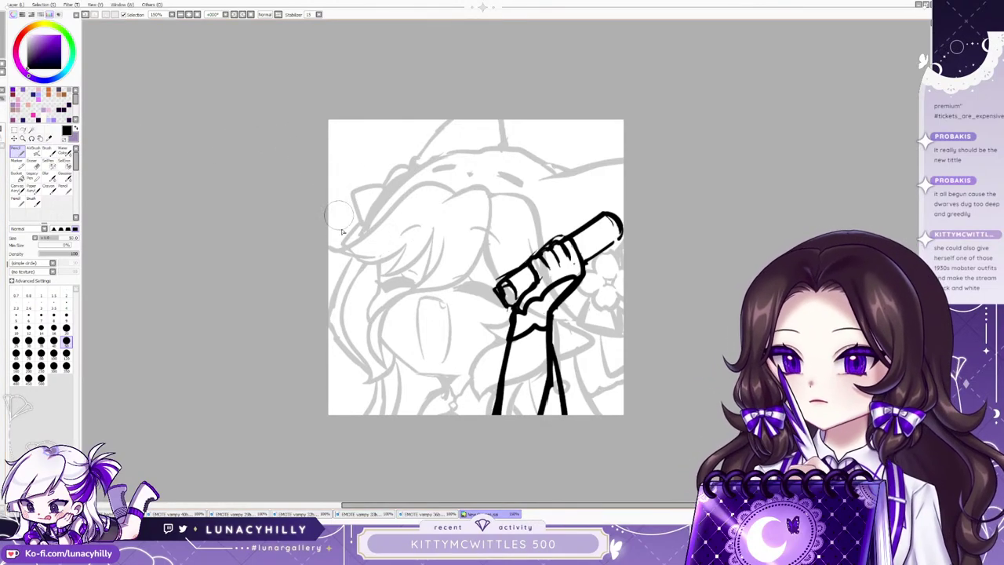
Sketch a small upright stick with a wide hatched handle and a narrower cylinder above it in the blank area beside the hair.
mouse_move(349, 204)
left_mouse_down()
mouse_move(335, 229)
mouse_move(374, 232)
mouse_move(335, 271)
left_mouse_up()
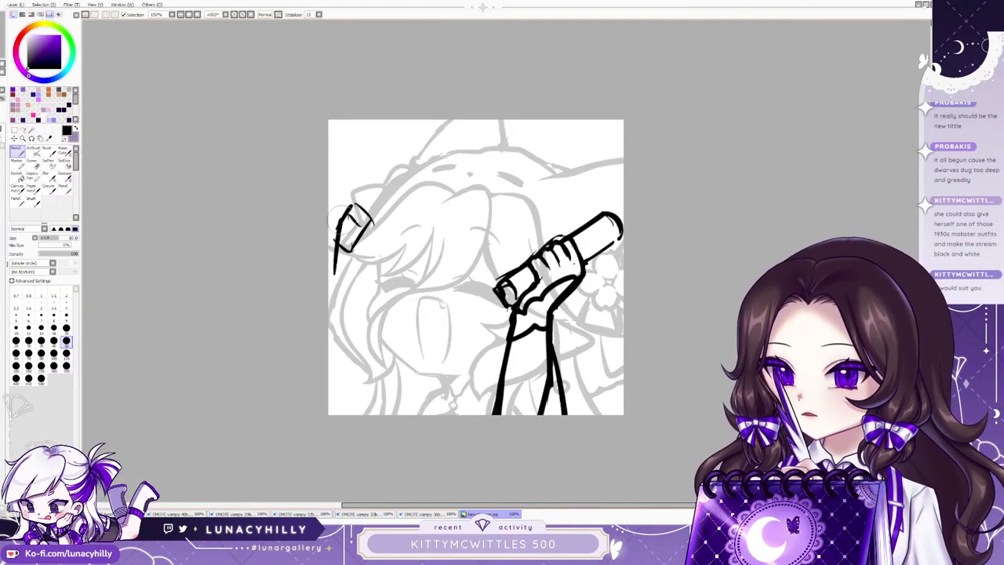
left_click_drag(341, 221, 368, 215)
left_click_drag(370, 218, 370, 264)
mouse_move(343, 255)
left_mouse_down()
mouse_move(364, 251)
mouse_move(371, 222)
mouse_move(373, 263)
left_mouse_up()
mouse_move(343, 213)
left_mouse_down()
mouse_move(356, 161)
mouse_move(366, 206)
left_mouse_up()
left_click_drag(341, 168, 360, 161)
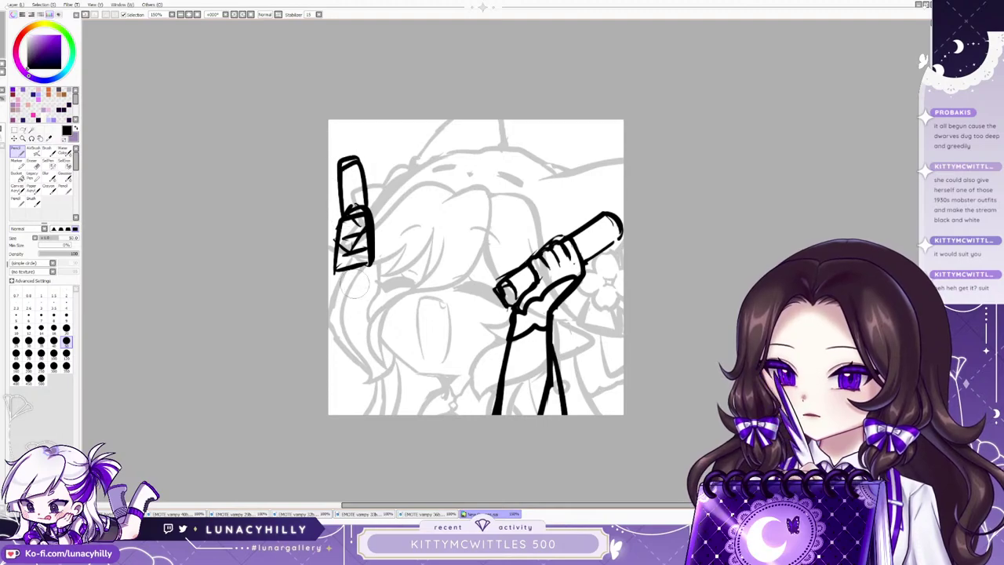
Extend the upright rod below the gripping hand with a rounded end and thicken its outer edge.
left_click_drag(350, 271, 353, 303)
left_click_drag(353, 303, 368, 235)
left_click_drag(337, 166, 341, 281)
left_click_drag(336, 218, 338, 166)
left_click_drag(340, 162, 367, 207)
left_click_drag(349, 272, 376, 306)
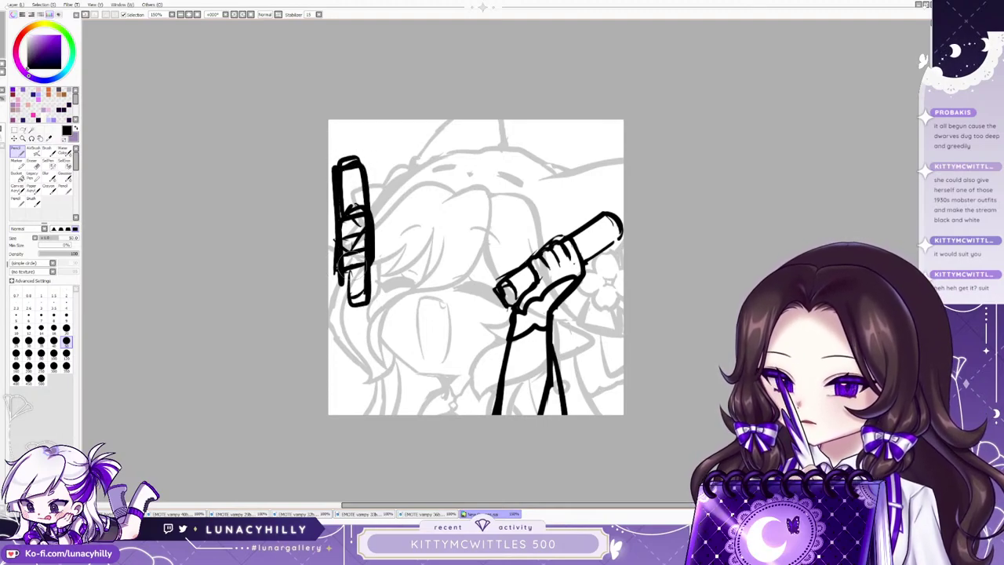
left_click_drag(336, 216, 339, 286)
Add a thumb bulge on the hand's face side and sketch two forearm lines running down to the canvas edge.
mouse_move(373, 217)
left_mouse_down()
mouse_move(374, 277)
mouse_move(338, 283)
mouse_move(354, 309)
mouse_move(341, 291)
mouse_move(351, 413)
left_mouse_up()
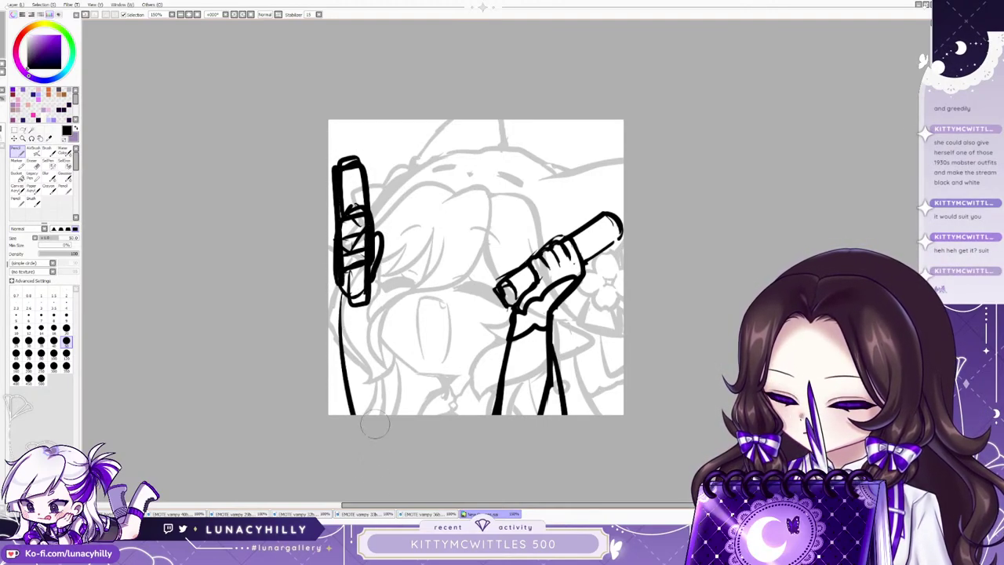
left_click_drag(370, 292, 426, 413)
left_click_drag(337, 287, 358, 413)
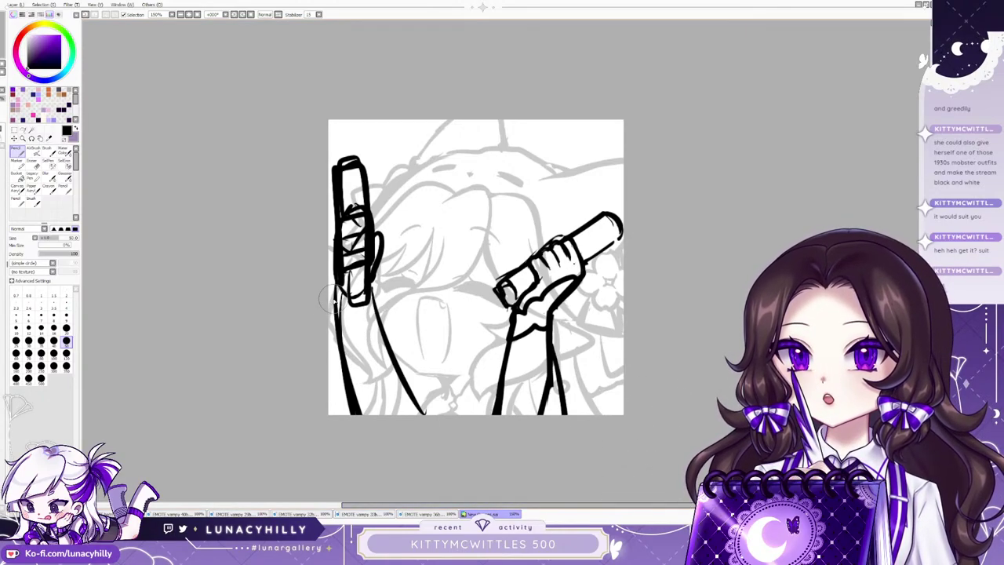
Move the upright rod and arm sketch inward and down, and rotate it slightly counterclockwise.
scroll(450, 415, "up", 1)
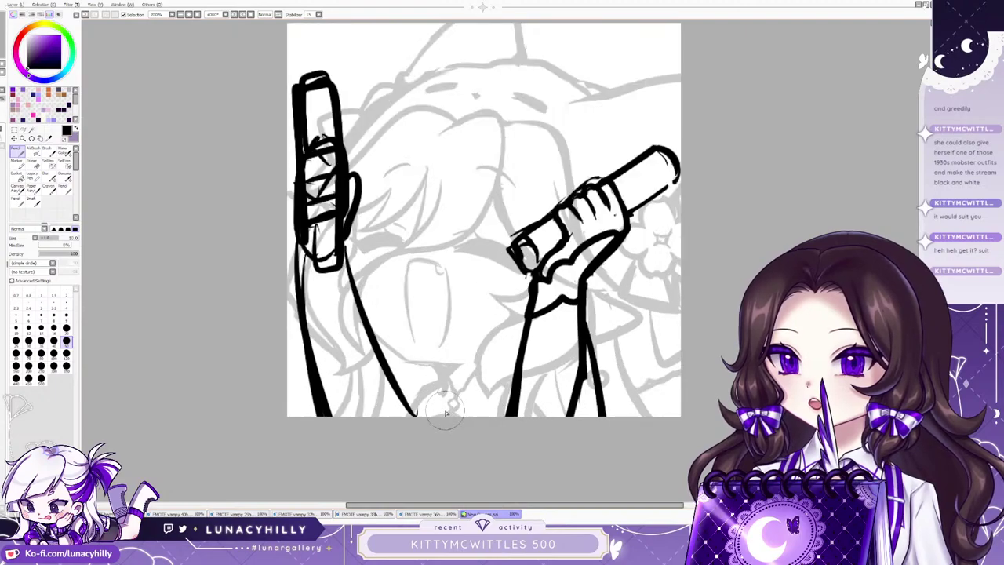
left_click(15, 140)
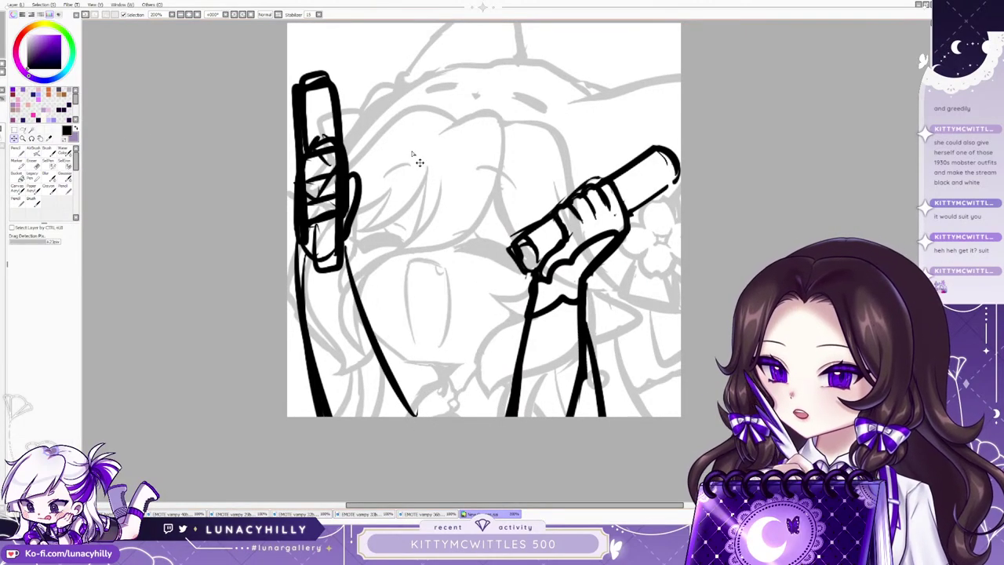
left_click_drag(419, 163, 416, 197)
left_click_drag(545, 237, 561, 228)
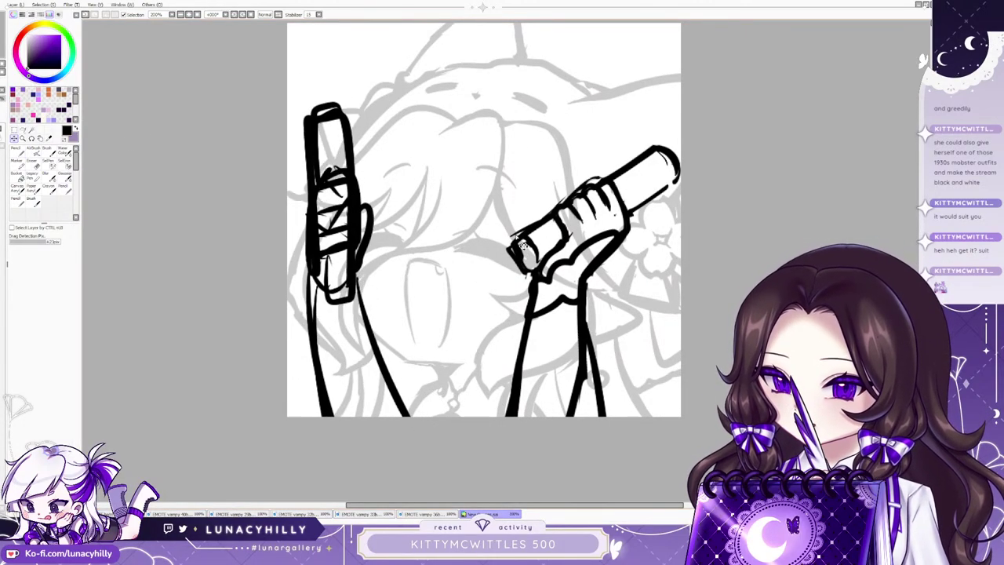
key("ctrl+t")
left_click_drag(510, 202, 502, 187)
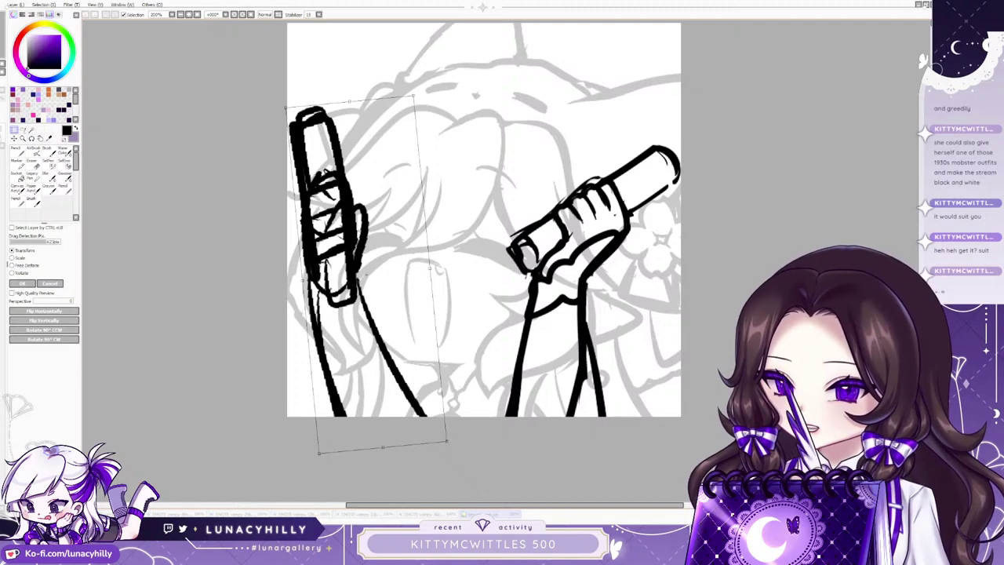
key("Return")
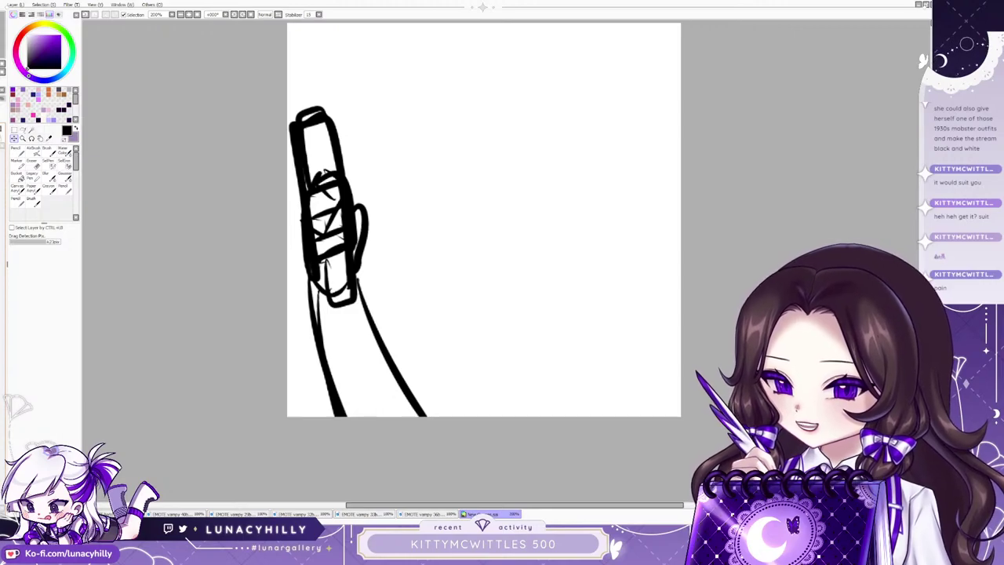
Redraw the fist with finger creases, plus the rod above and below it, over the faded rough arm sketch.
left_click(17, 151)
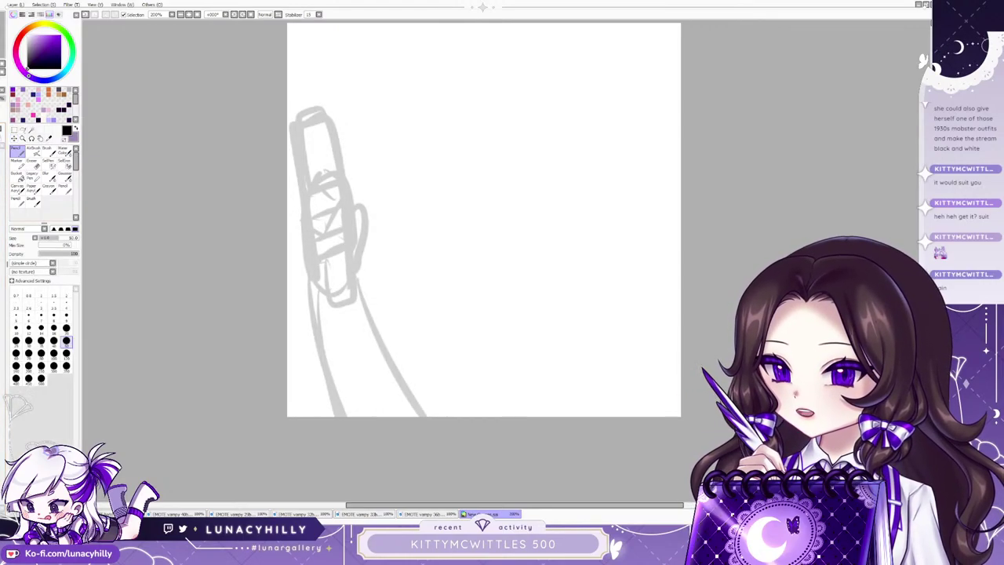
mouse_move(297, 203)
left_mouse_down()
mouse_move(339, 181)
mouse_move(353, 202)
mouse_move(359, 243)
mouse_move(320, 259)
left_mouse_up()
mouse_move(348, 227)
left_mouse_down()
mouse_move(330, 231)
mouse_move(325, 201)
mouse_move(302, 241)
mouse_move(310, 286)
left_mouse_up()
mouse_move(329, 200)
left_mouse_down()
mouse_move(315, 203)
mouse_move(326, 216)
left_mouse_up()
mouse_move(325, 255)
left_mouse_down()
mouse_move(355, 247)
mouse_move(326, 294)
left_mouse_up()
mouse_move(306, 191)
left_mouse_down()
mouse_move(294, 125)
mouse_move(328, 124)
mouse_move(340, 177)
left_mouse_up()
mouse_move(291, 127)
left_mouse_down()
mouse_move(332, 127)
mouse_move(343, 182)
left_mouse_up()
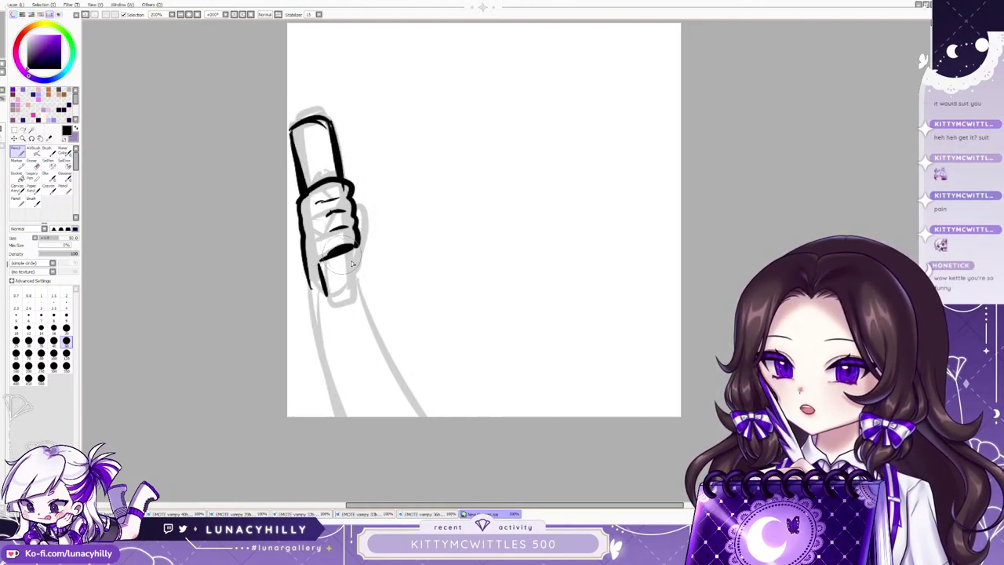
mouse_move(357, 250)
left_mouse_down()
mouse_move(353, 277)
mouse_move(319, 263)
mouse_move(328, 291)
mouse_move(361, 287)
mouse_move(337, 281)
mouse_move(360, 275)
left_mouse_up()
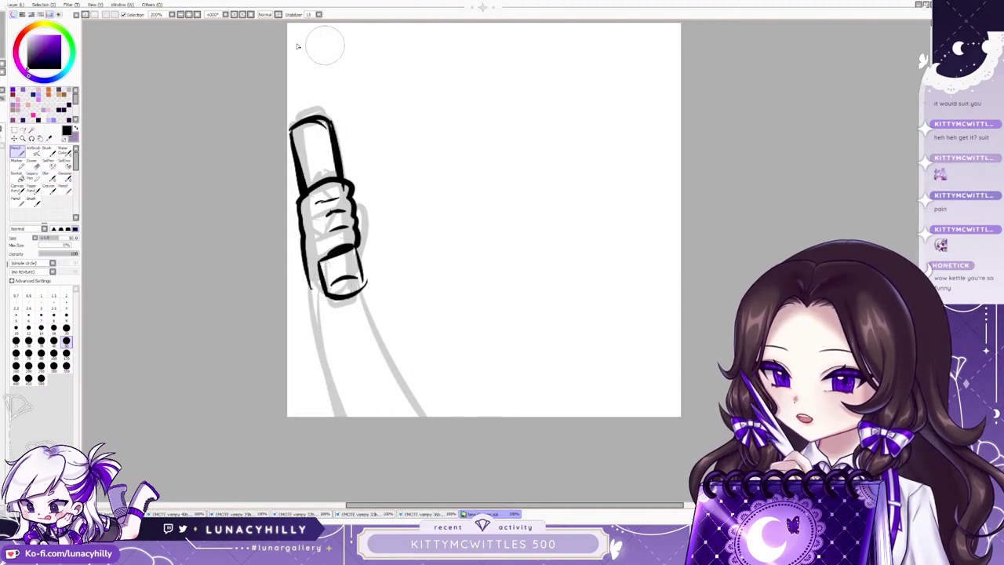
Add the fist's outer knuckle bump, both curved forearm edges and the wavy glove edge down to the wrist.
left_click_drag(353, 198, 359, 228)
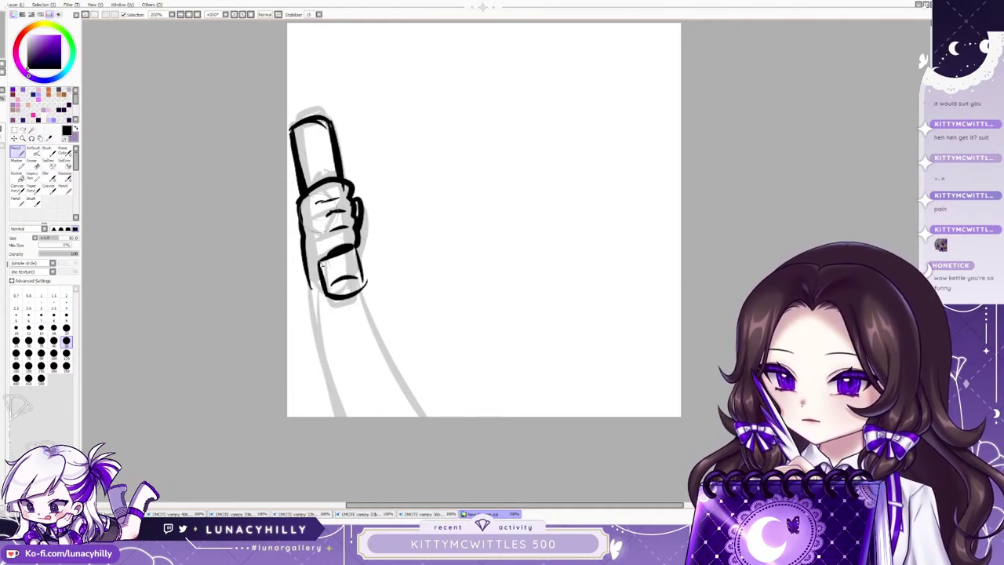
left_click_drag(319, 265, 321, 283)
left_click_drag(305, 238, 331, 415)
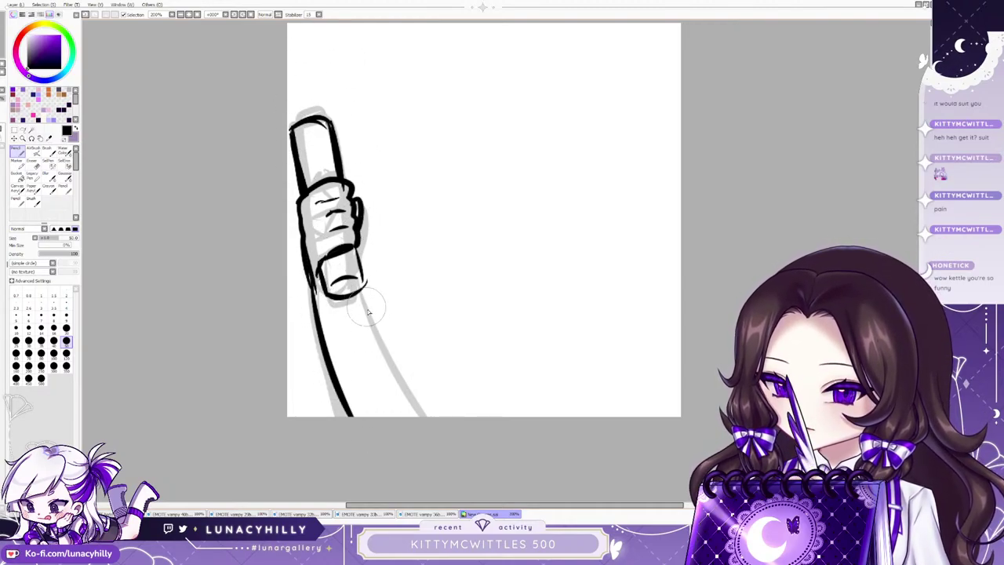
left_click_drag(363, 298, 428, 416)
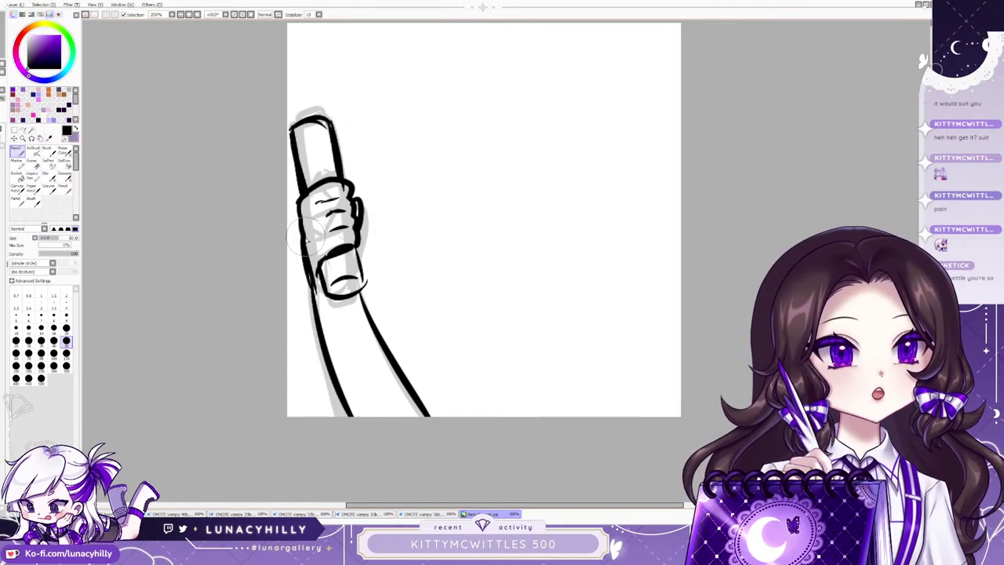
mouse_move(302, 215)
left_mouse_down()
mouse_move(318, 316)
mouse_move(331, 298)
mouse_move(358, 302)
left_mouse_up()
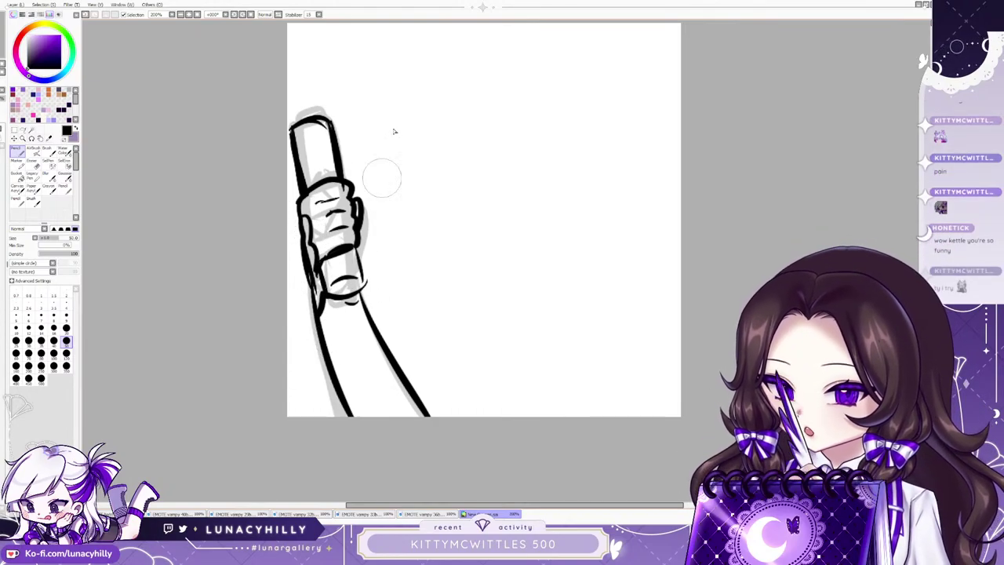
Hide the rough arm sketch and show the faded head sketch and the other raised arm again.
left_click(2, 145)
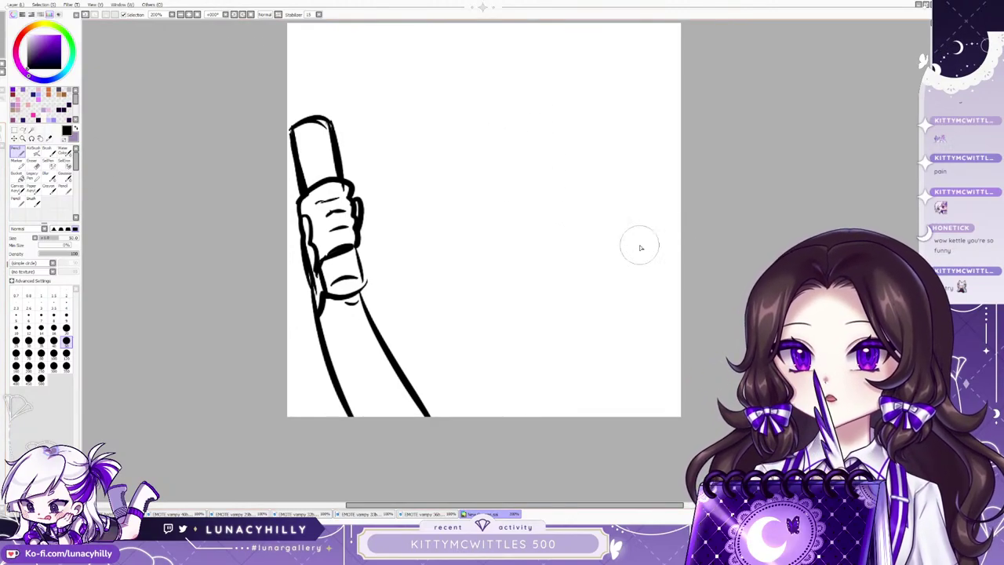
scroll(582, 318, "down", 2)
scroll(582, 318, "up", 1)
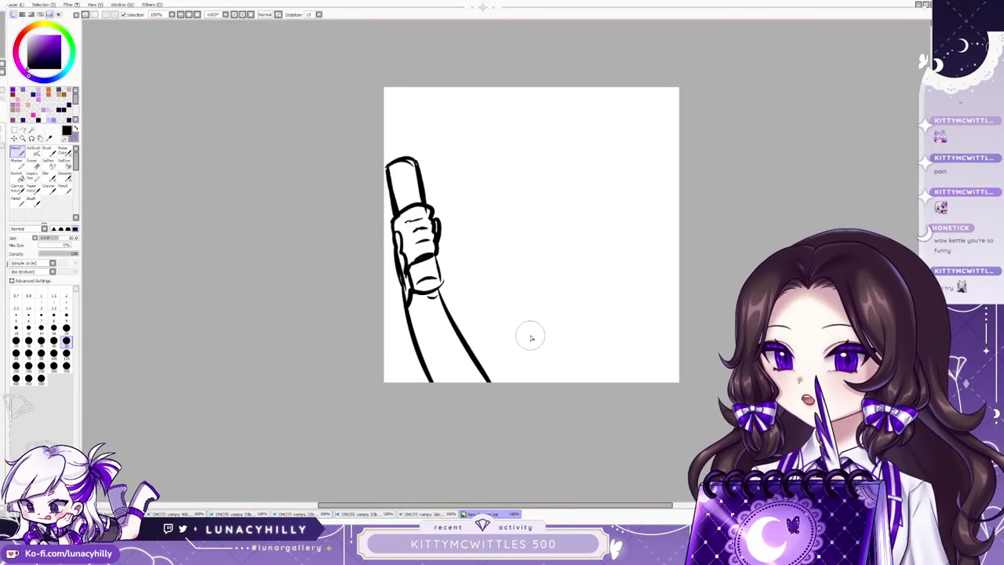
key("ctrl+v")
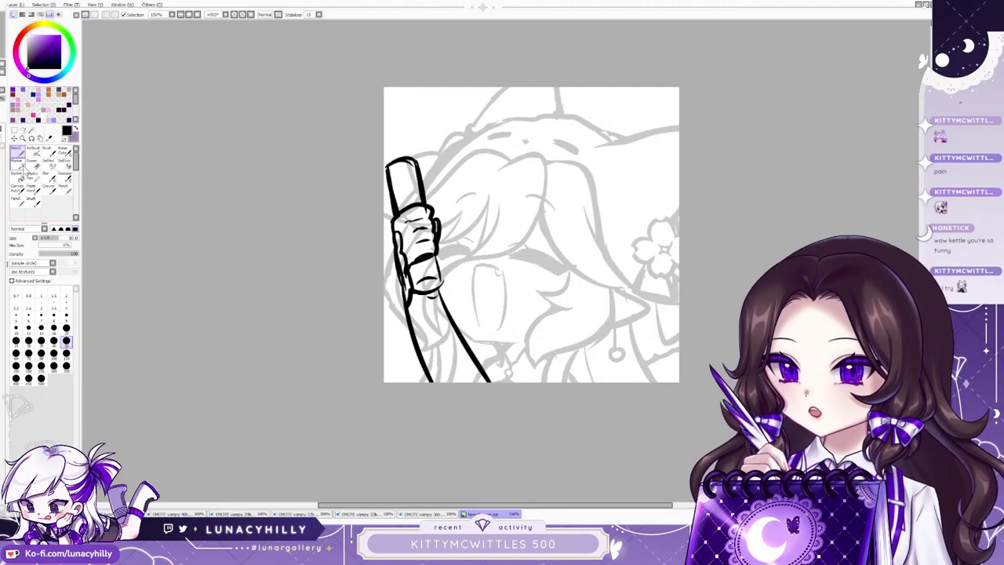
key("ctrl+z")
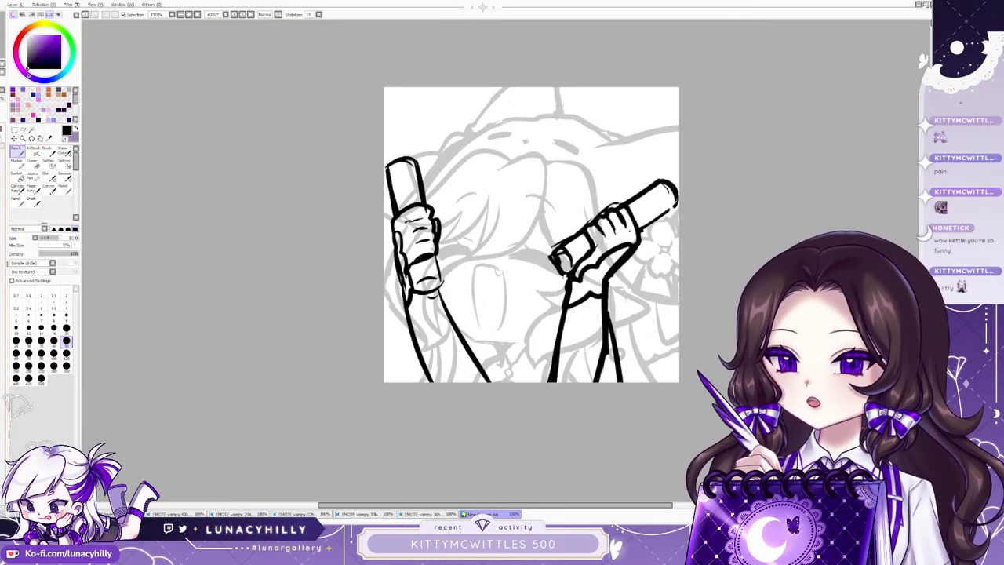
Isolate the two arm drawings, select the whole canvas and show the head sketch at full opacity.
left_click(2, 98)
left_click(3, 145)
left_click(2, 129)
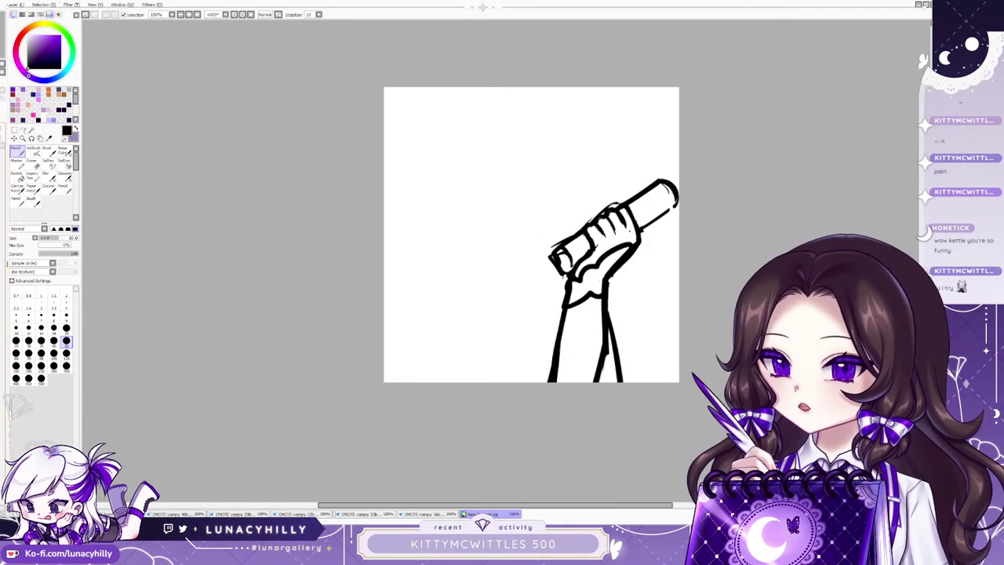
left_click(3, 129)
key("ctrl+a")
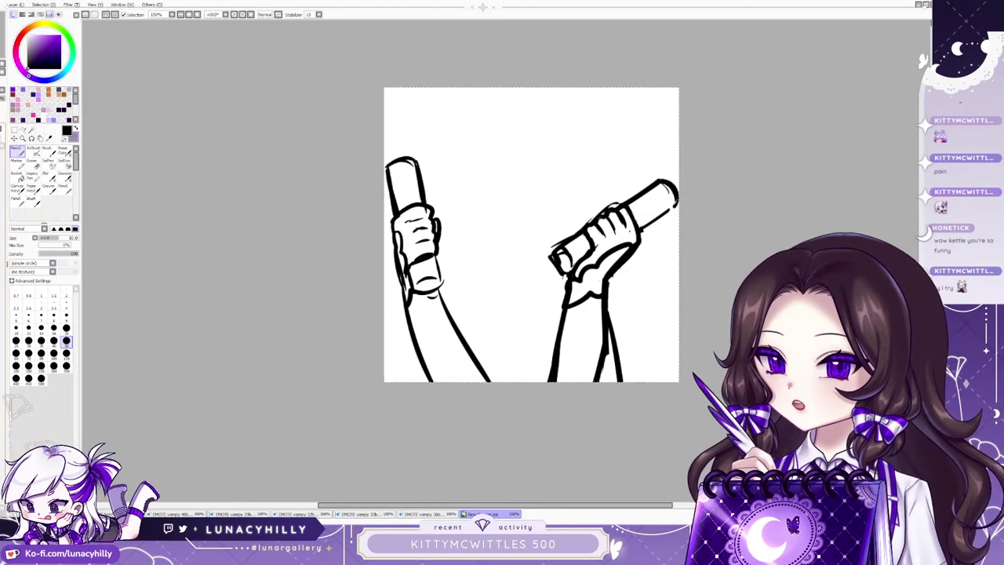
left_click(2, 145)
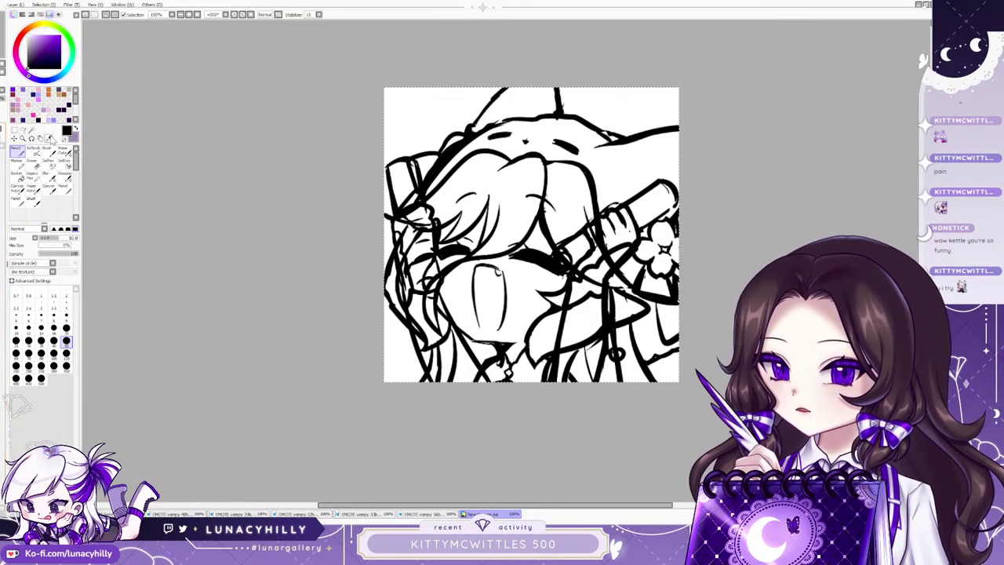
Fade the upright arm and try erasing its parts that overlap the face and hair with a very large eraser.
left_click(33, 163)
left_click(66, 366)
left_click(2, 98)
key("ctrl+d")
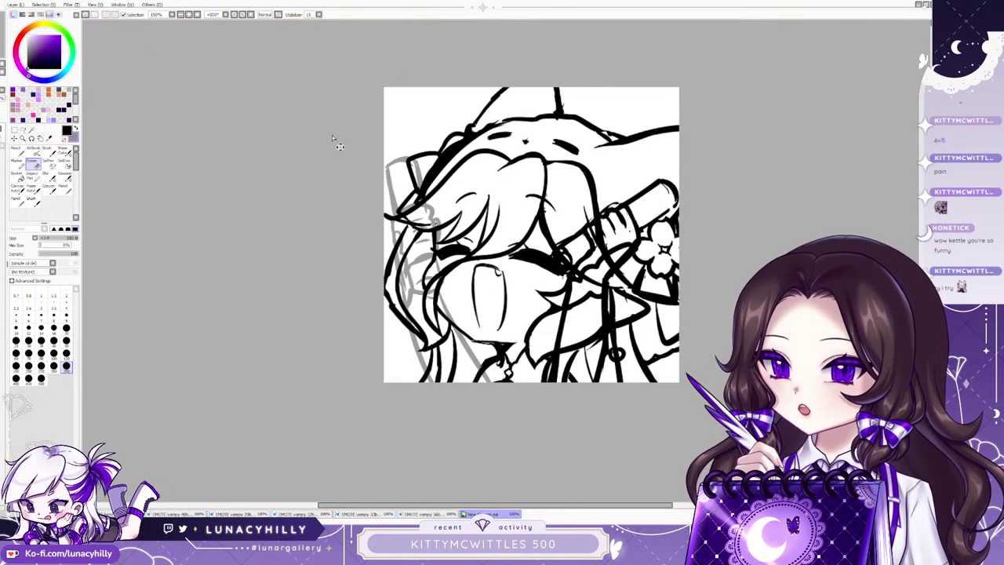
mouse_move(439, 240)
left_mouse_down()
mouse_move(410, 297)
mouse_move(427, 226)
mouse_move(500, 380)
left_mouse_up()
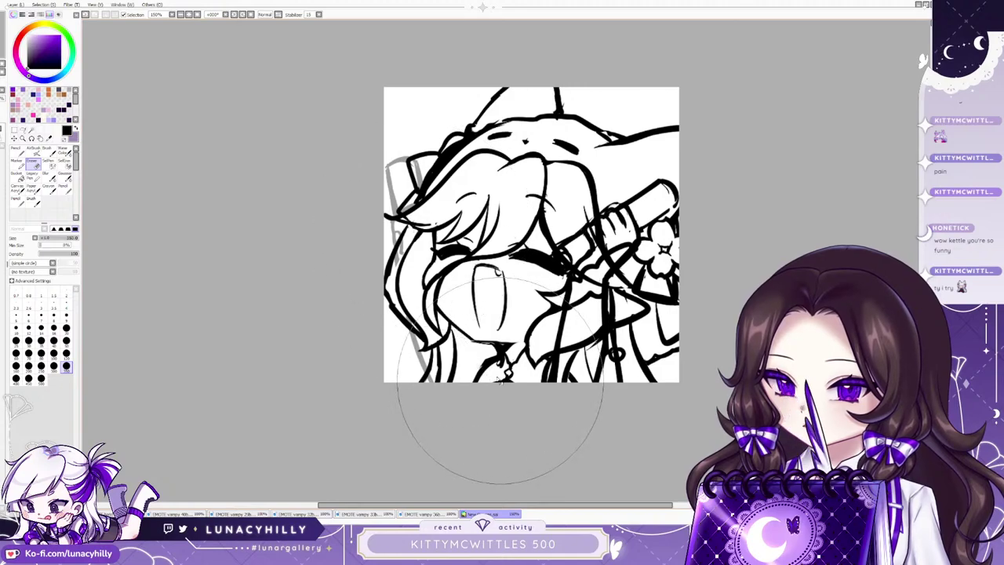
key("ctrl+z")
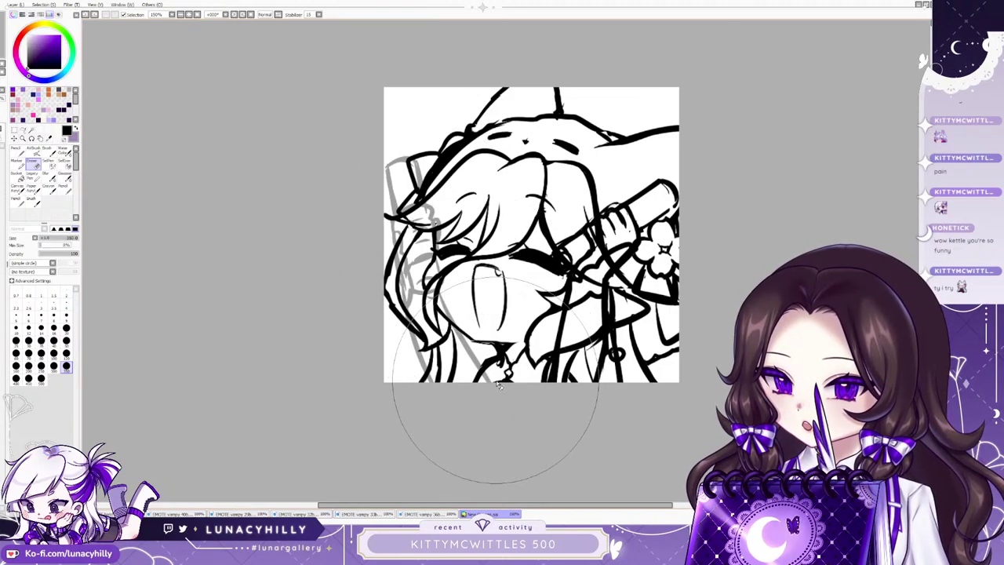
Adjust the upright arm's placement slightly, erase its parts overlapping the face and hair, and restore its full opacity.
key("ctrl+t")
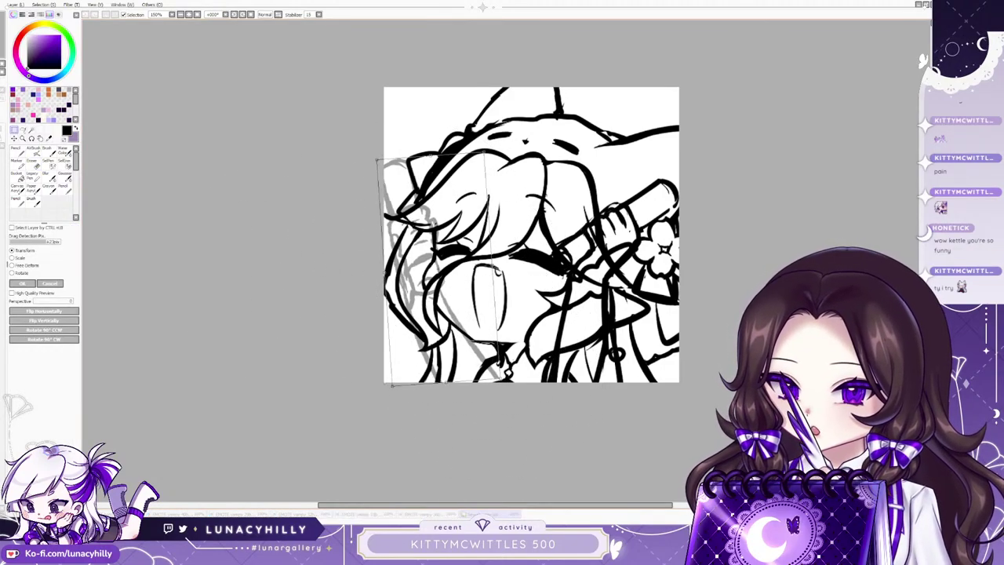
left_click_drag(498, 271, 497, 272)
key("Return")
key("e")
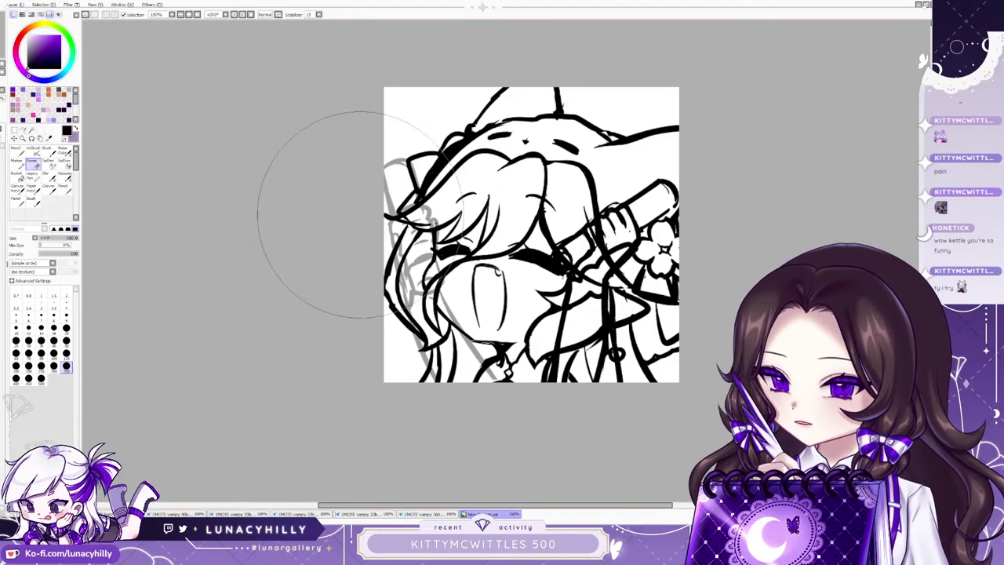
mouse_move(433, 219)
left_mouse_down()
mouse_move(461, 312)
mouse_move(416, 299)
mouse_move(434, 224)
left_mouse_up()
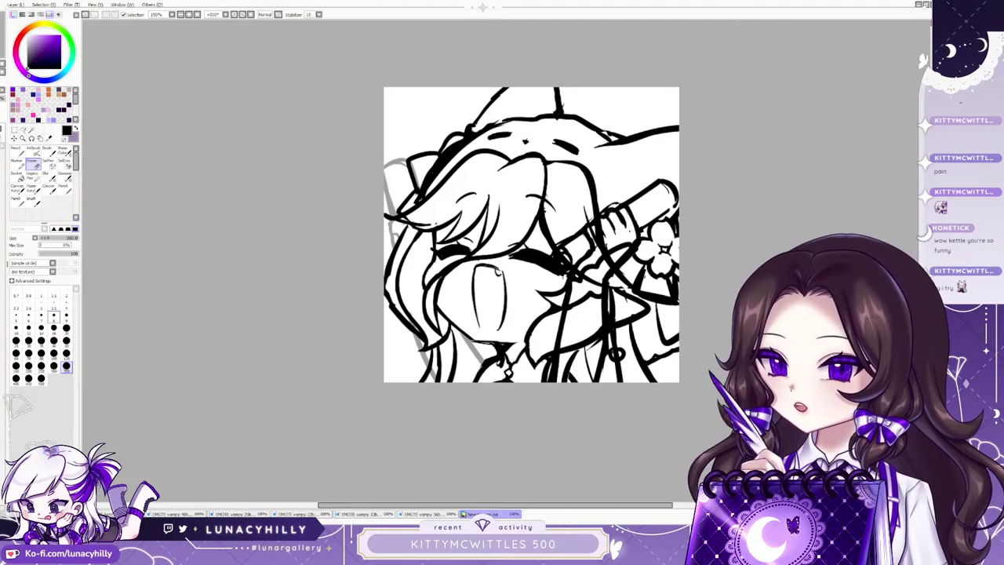
left_click(66, 352)
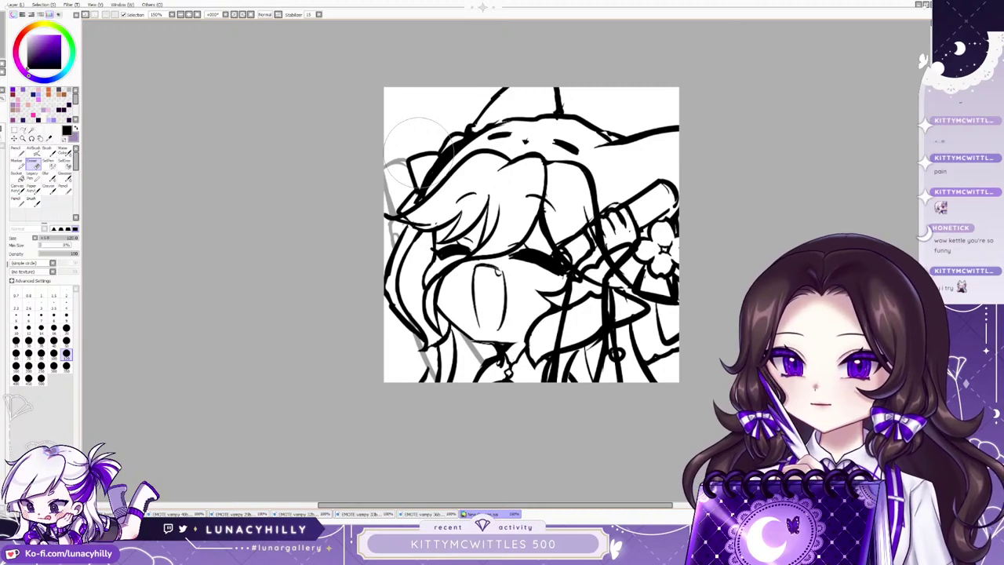
key("ctrl+z")
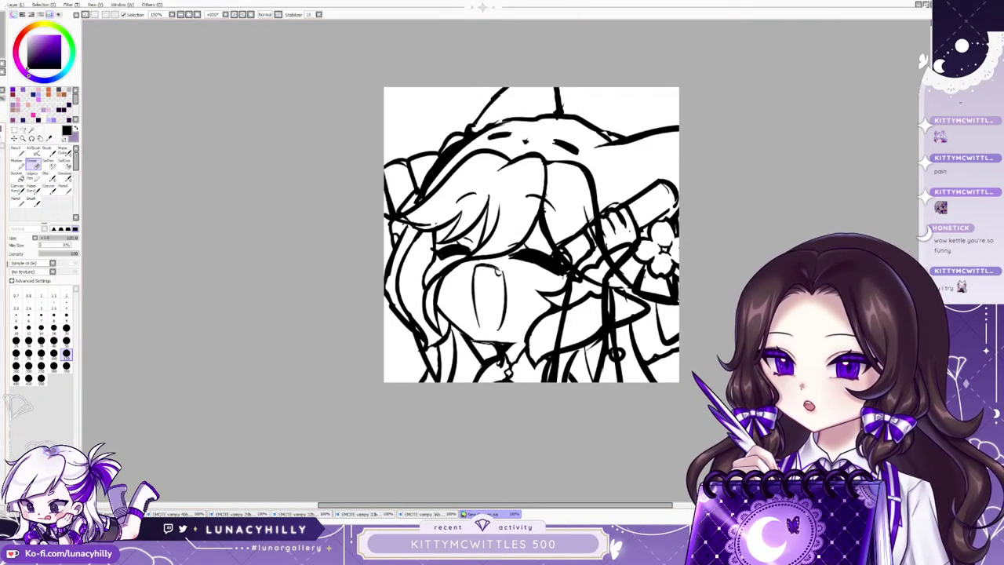
Clear the head sketch's lines inside the other arm's rod, gloved hand and sleeve with a size 300 eraser.
key("ctrl+a")
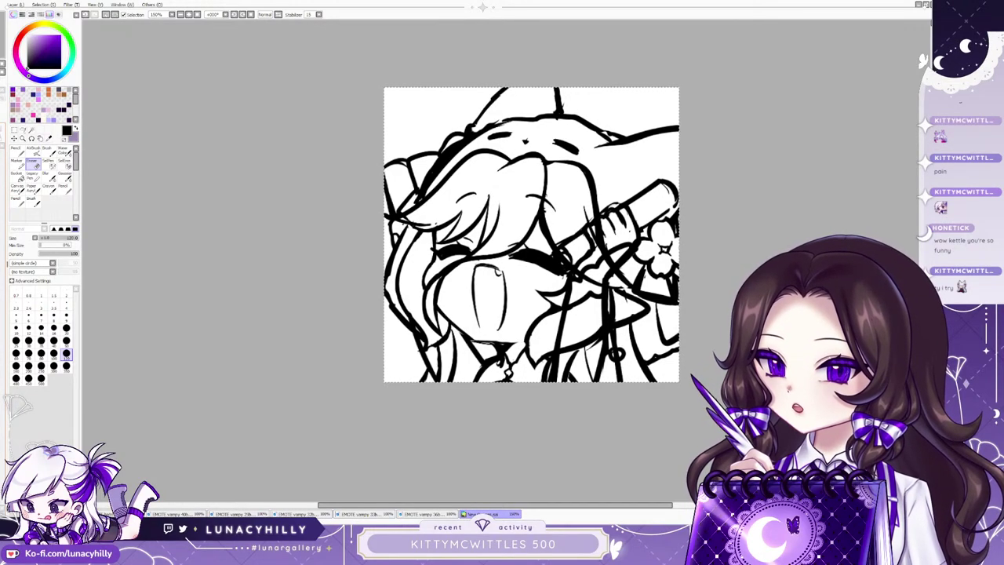
left_click(54, 366)
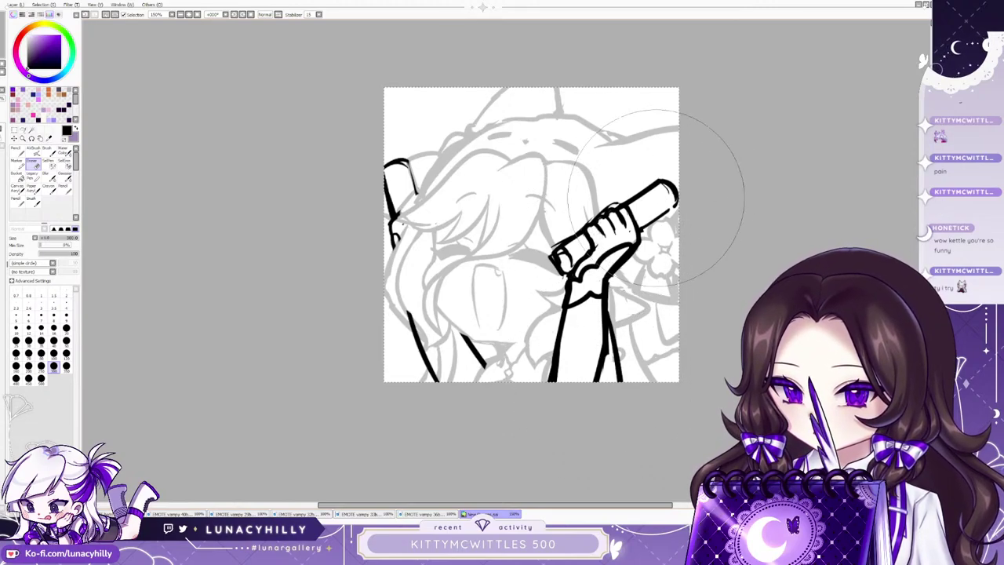
left_click_drag(0, 98, 3, 98)
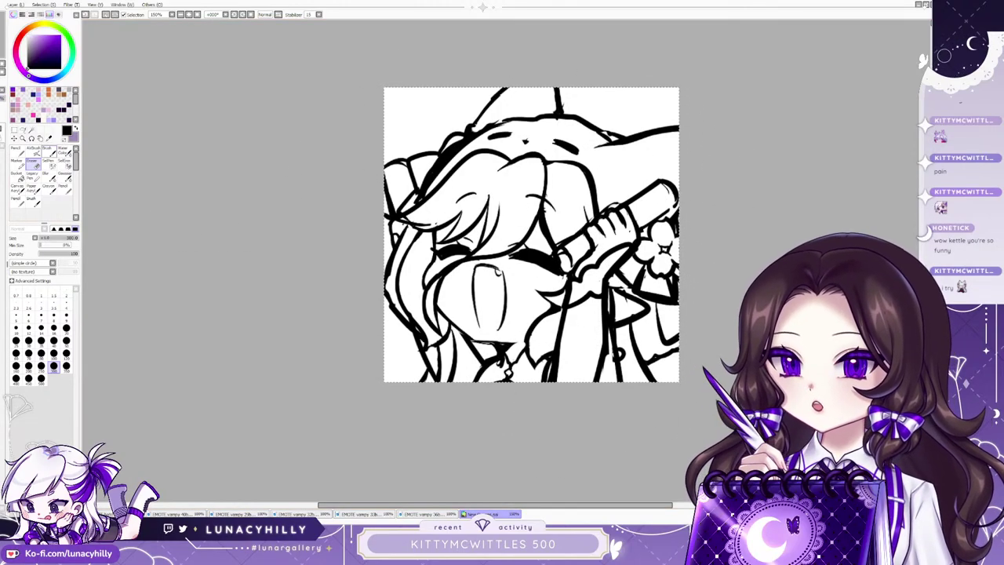
scroll(611, 423, "down", 2)
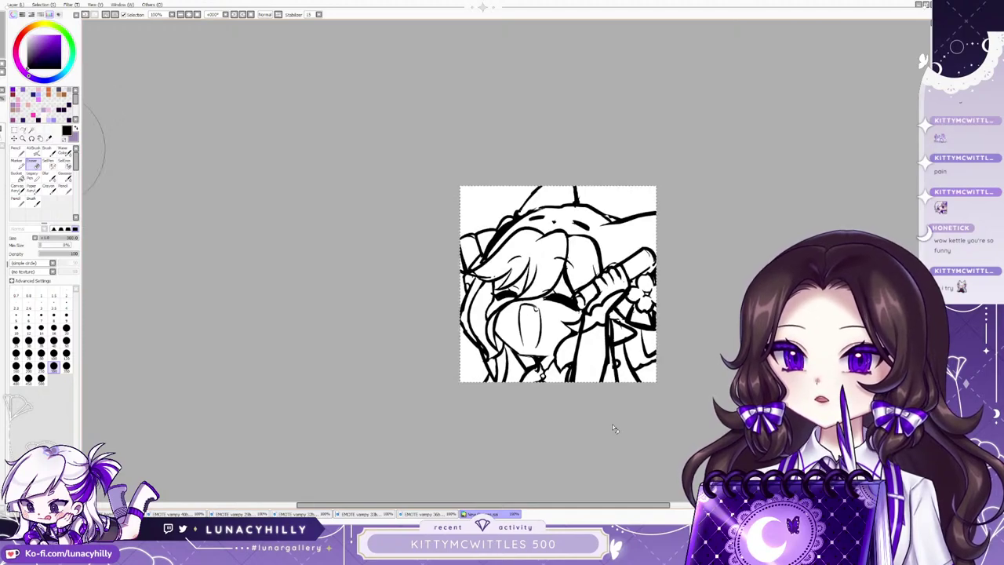
scroll(621, 417, "up", 1)
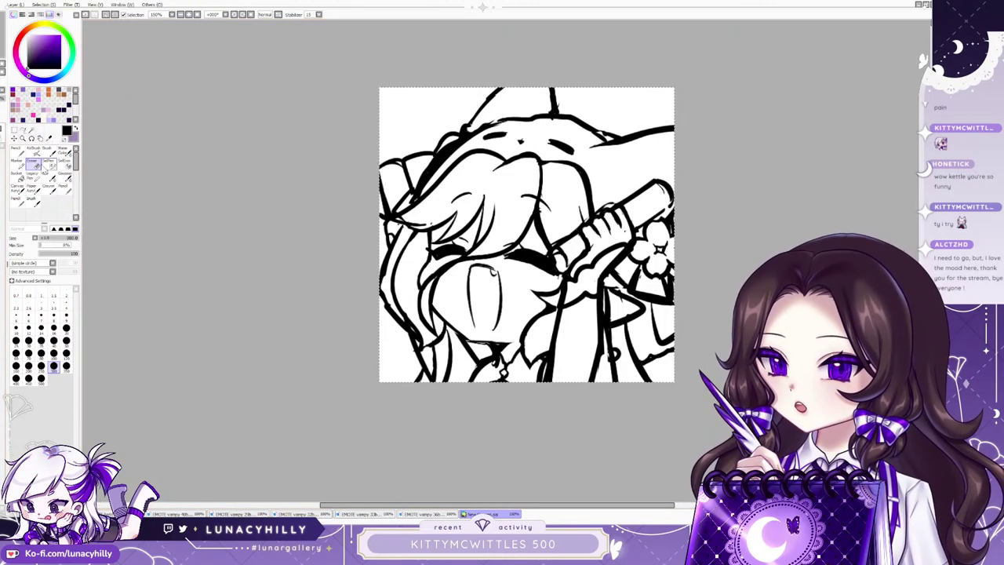
Fill in the collar below the chin with black pencil strokes.
left_click(66, 340)
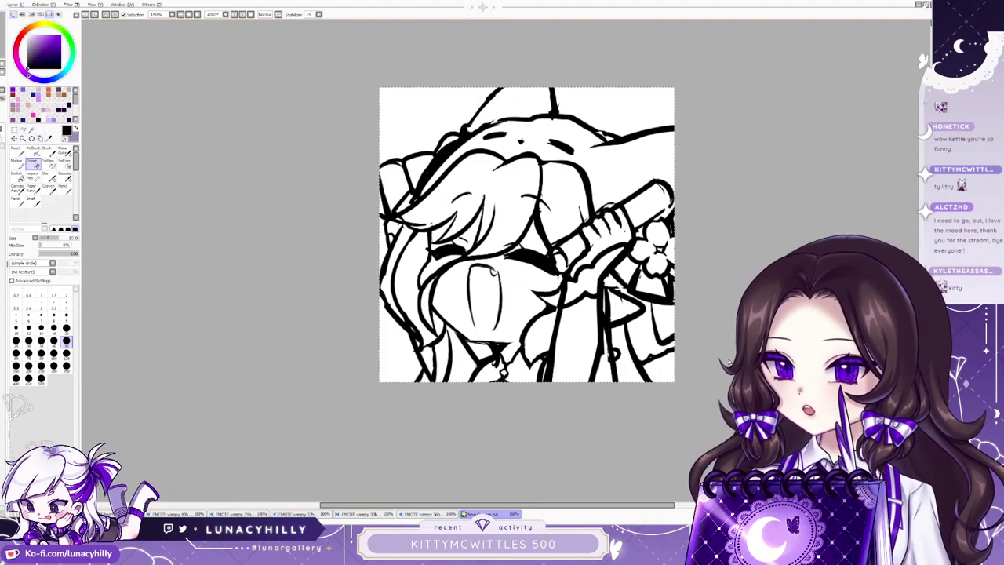
key("n")
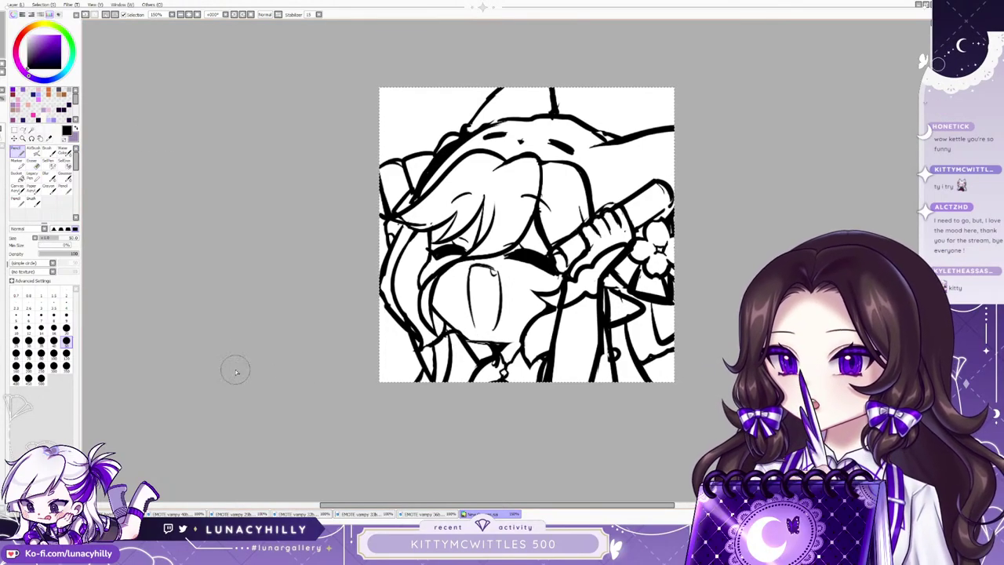
scroll(673, 249, "down", 2)
scroll(690, 229, "up", 2)
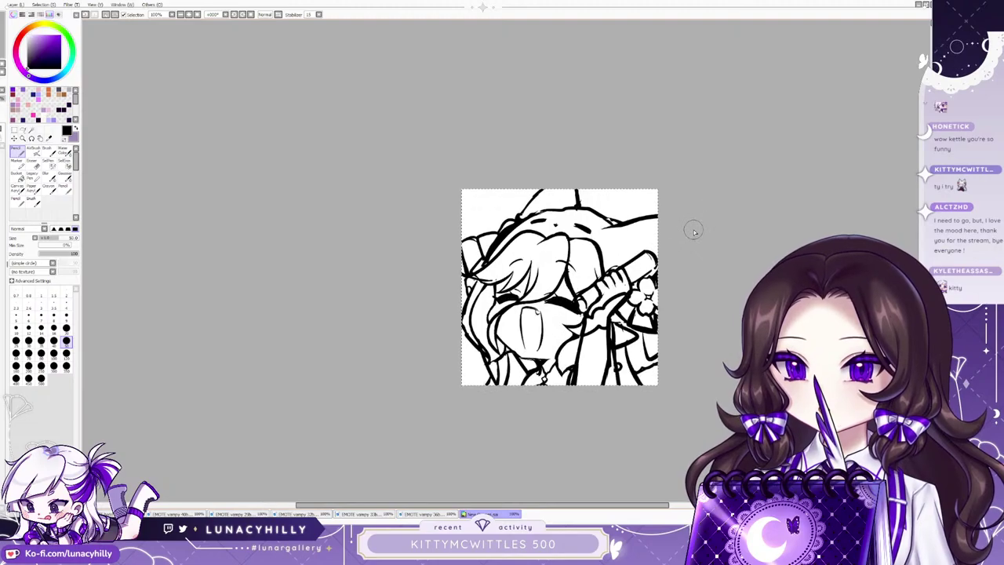
scroll(679, 271, "up", 1)
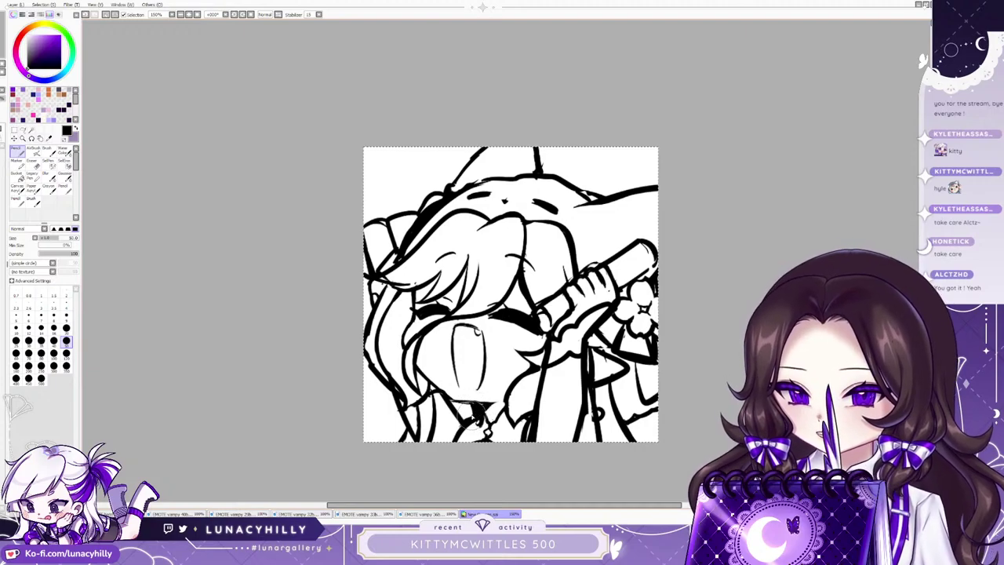
left_click_drag(471, 407, 475, 414)
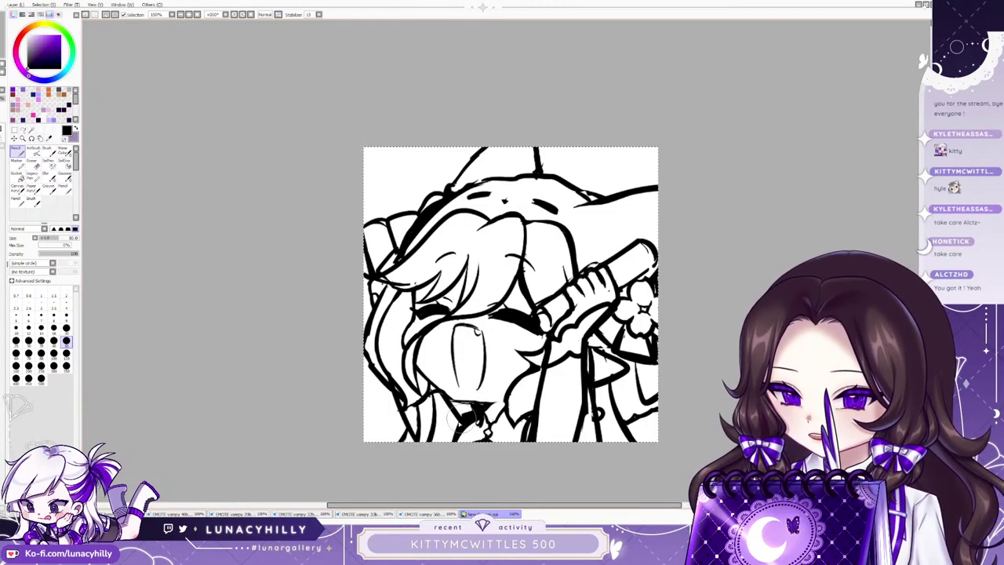
Erase the excess black below the collar, around the small pendant, and check the sketch mirrored.
left_click(32, 163)
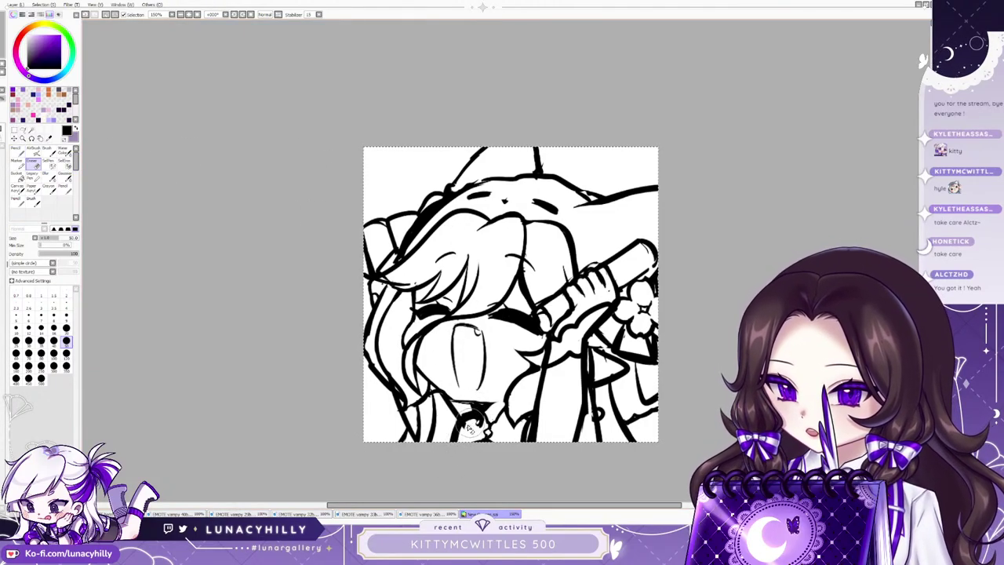
mouse_move(469, 428)
left_mouse_down()
mouse_move(490, 399)
mouse_move(478, 412)
left_mouse_up()
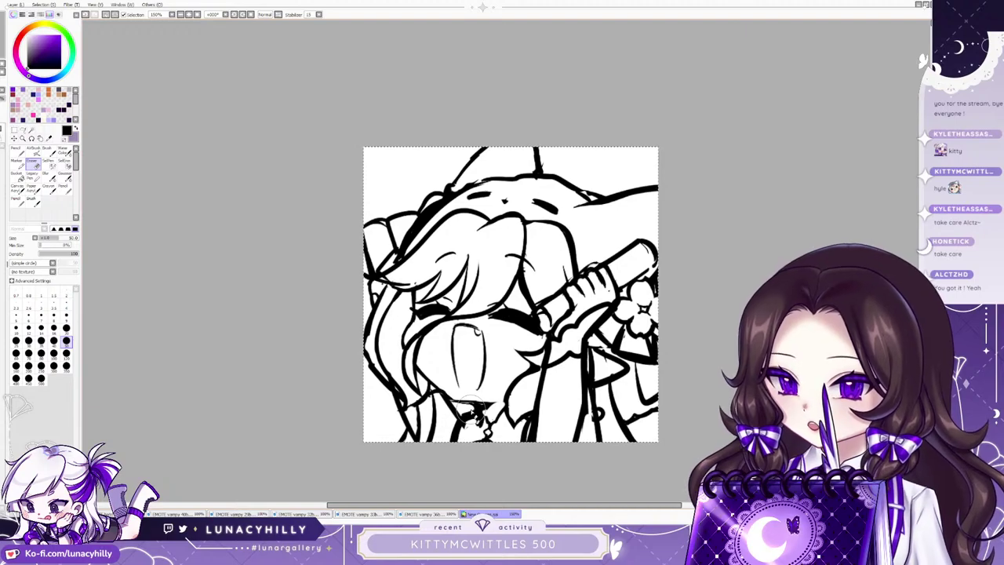
scroll(463, 434, "down", 2)
scroll(466, 439, "down", 2)
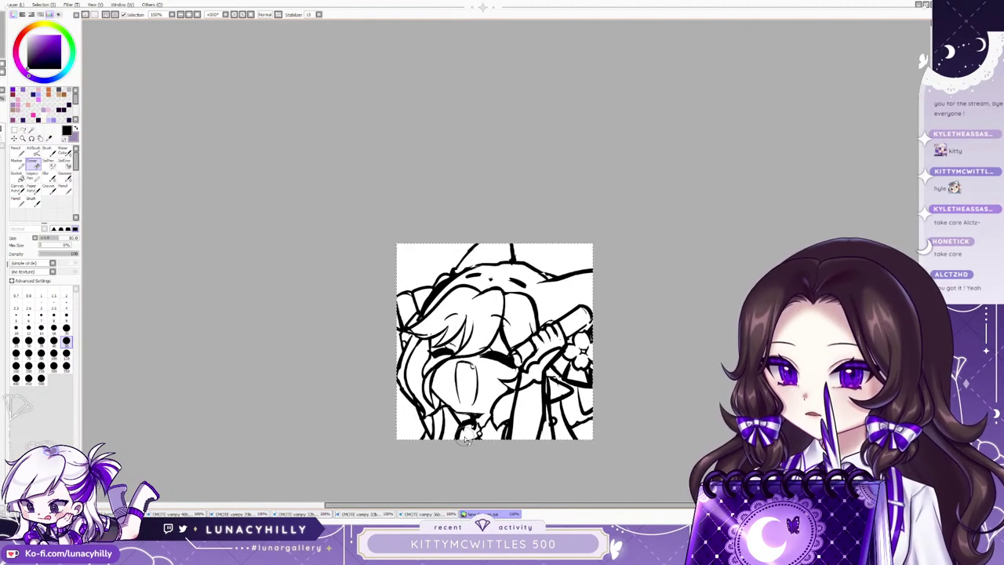
scroll(466, 439, "up", 2)
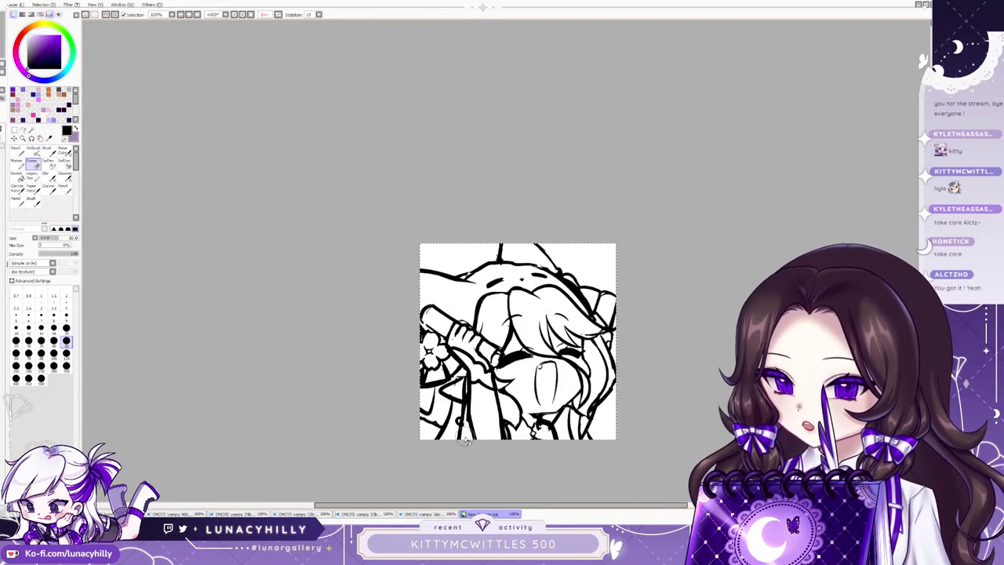
scroll(466, 439, "down", 2)
scroll(466, 439, "up", 2)
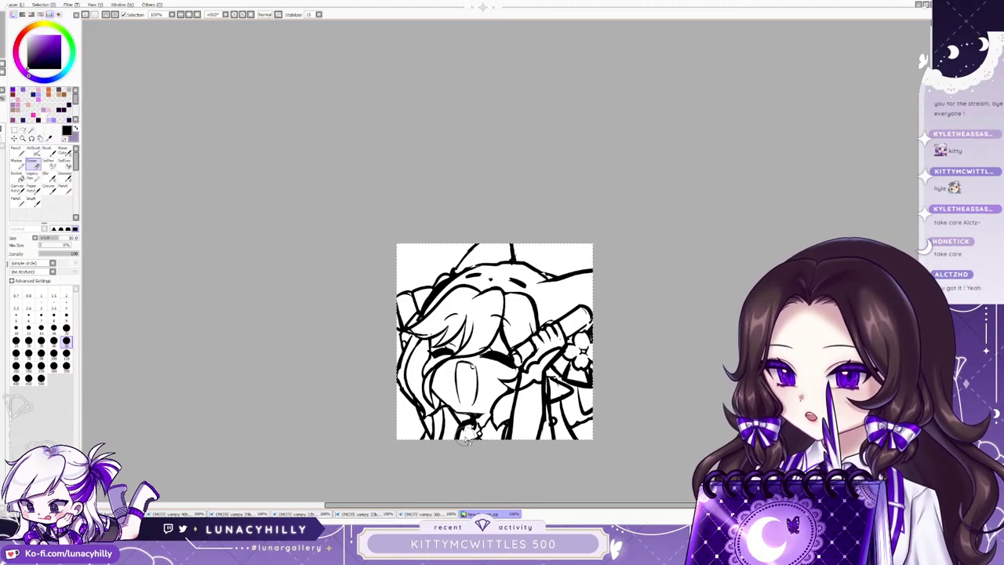
scroll(465, 439, "down", 2)
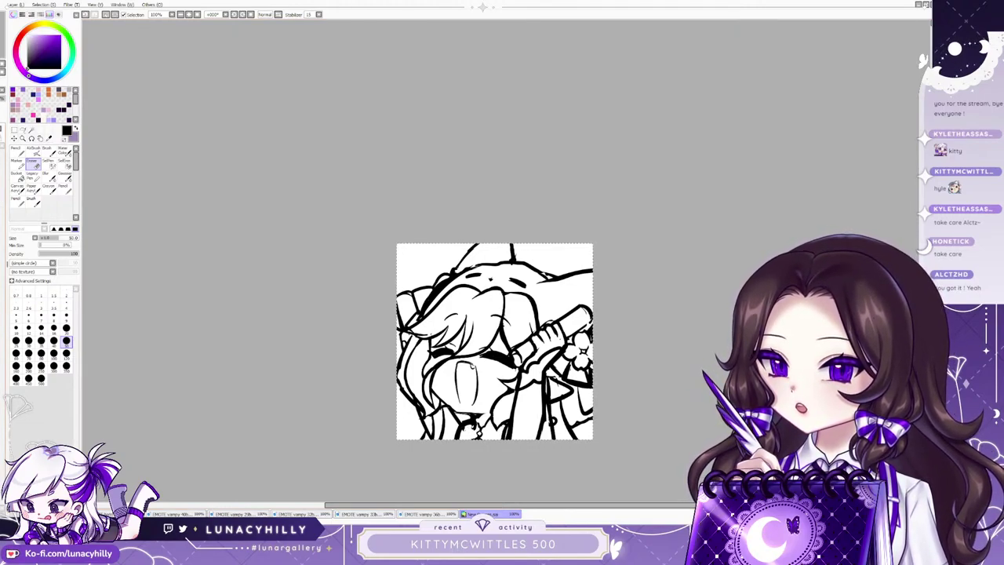
Deselect the canvas, free-deform the whole sketch by pulling its two upper corners inward, and complete the cropped ear outlines in pencil.
left_click(15, 131)
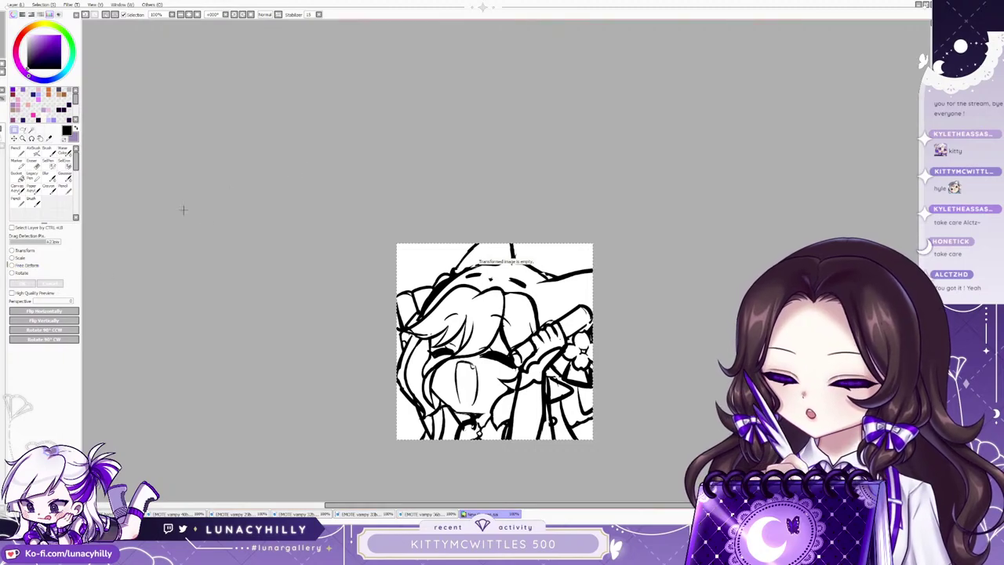
key("ctrl+d")
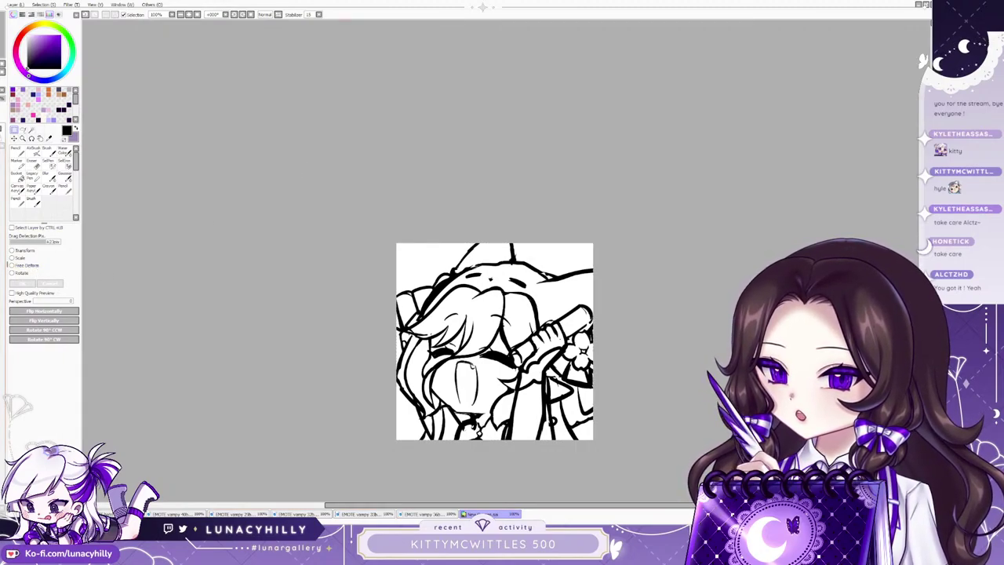
key("ctrl+z")
key("ctrl+z")
key("ctrl+z")
key("ctrl+z")
key("ctrl+z")
key("ctrl+z")
left_click(26, 265)
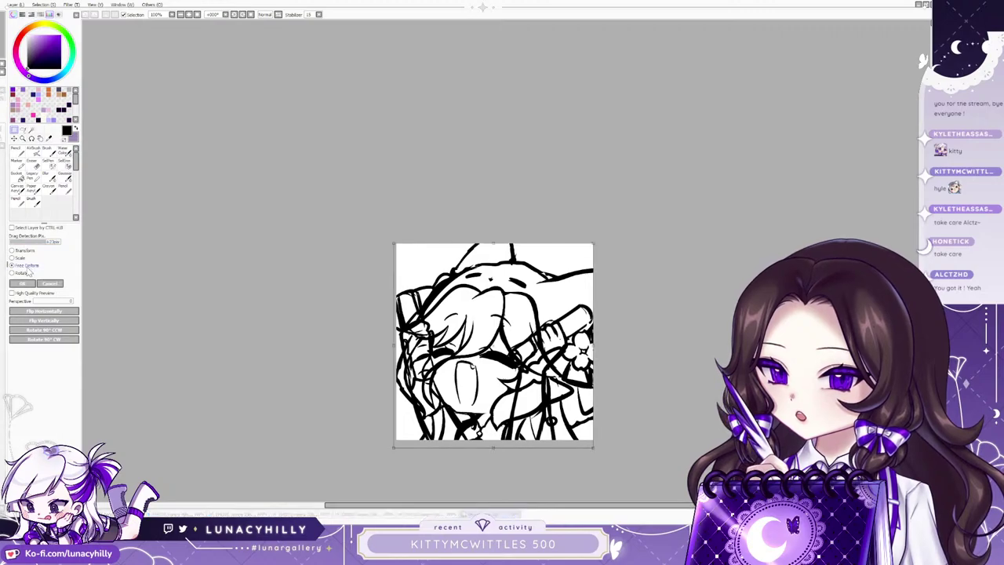
left_click_drag(394, 244, 401, 249)
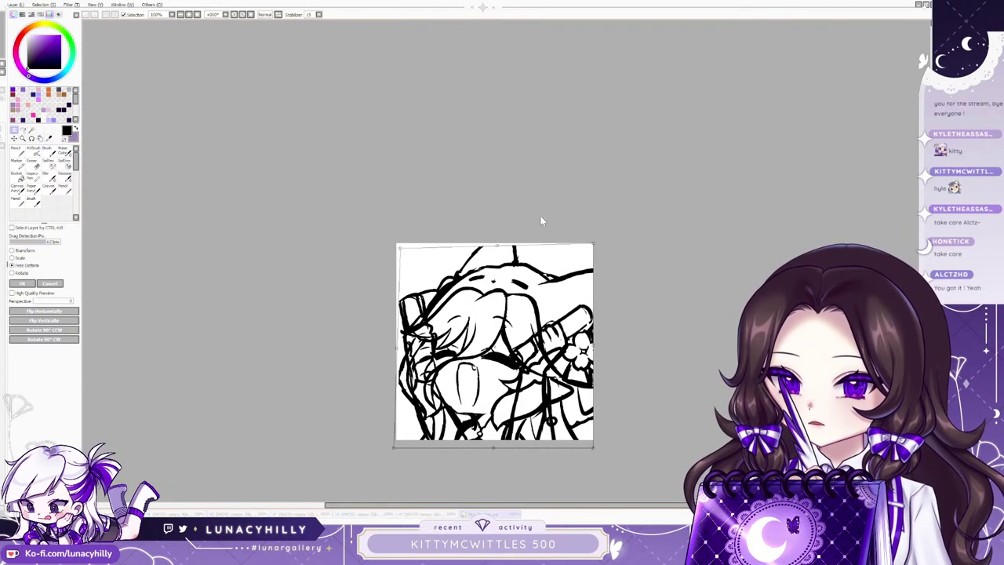
left_click_drag(592, 246, 587, 258)
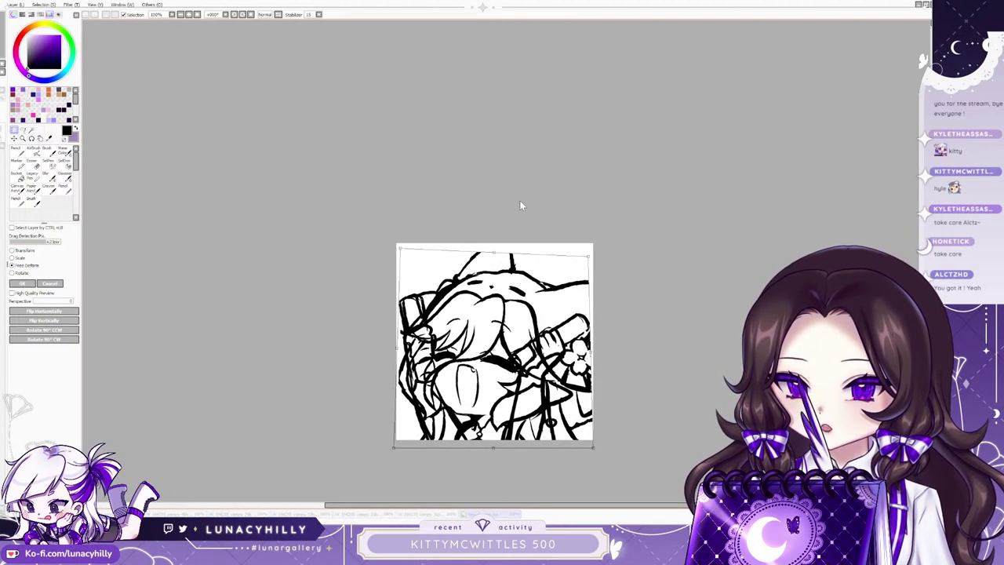
left_click(27, 283)
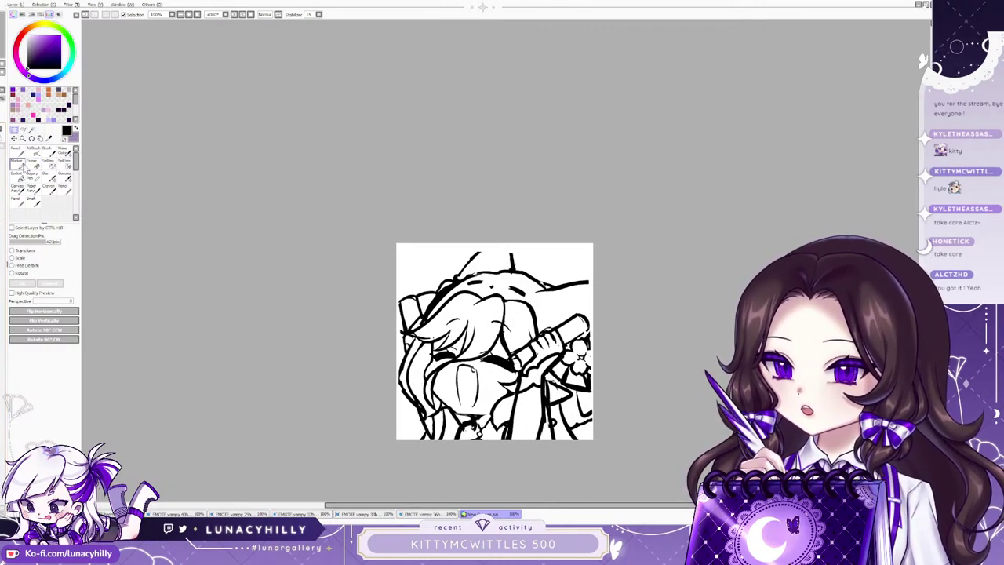
left_click(13, 157)
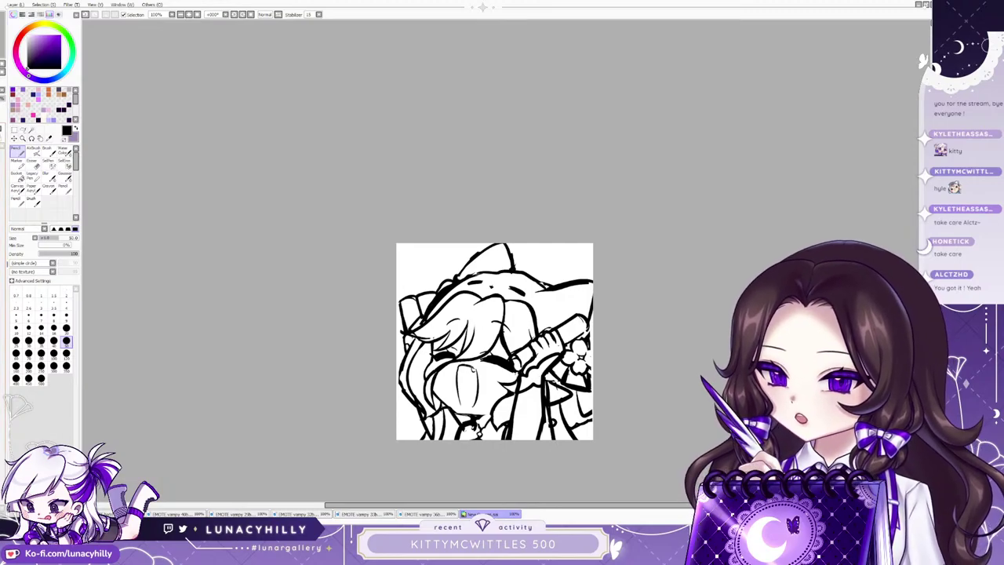
Free-deform and slightly rotate the slanted arm so its rod extends toward the canvas edge, and pick a size 300 eraser.
key("ctrl+t")
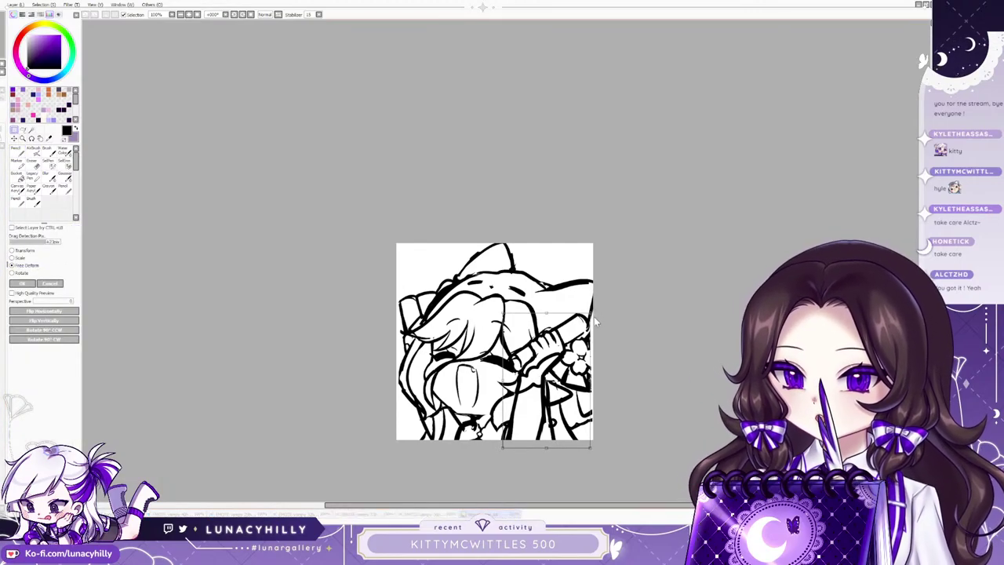
left_click_drag(503, 313, 501, 305)
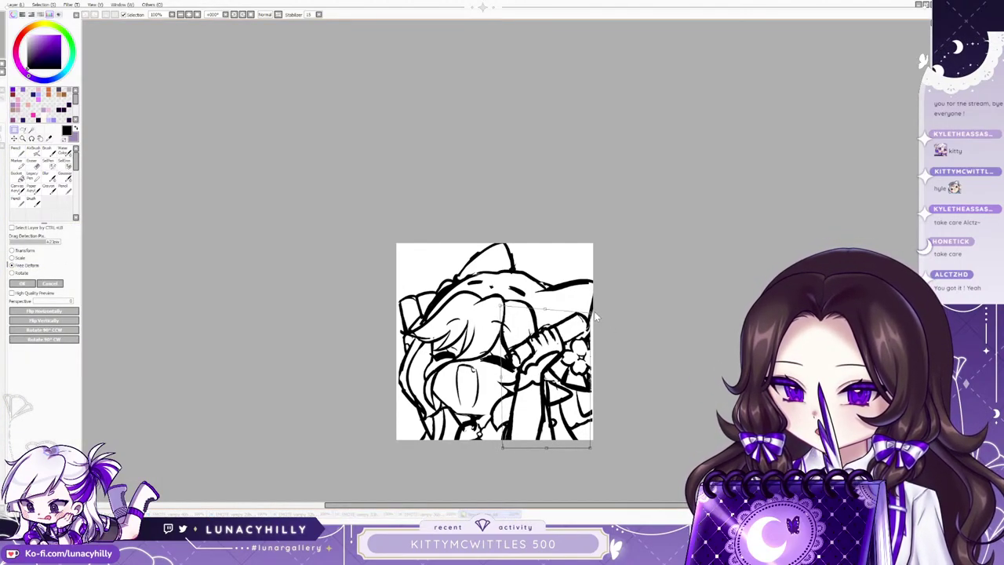
left_click_drag(594, 314, 599, 317)
left_click(23, 283)
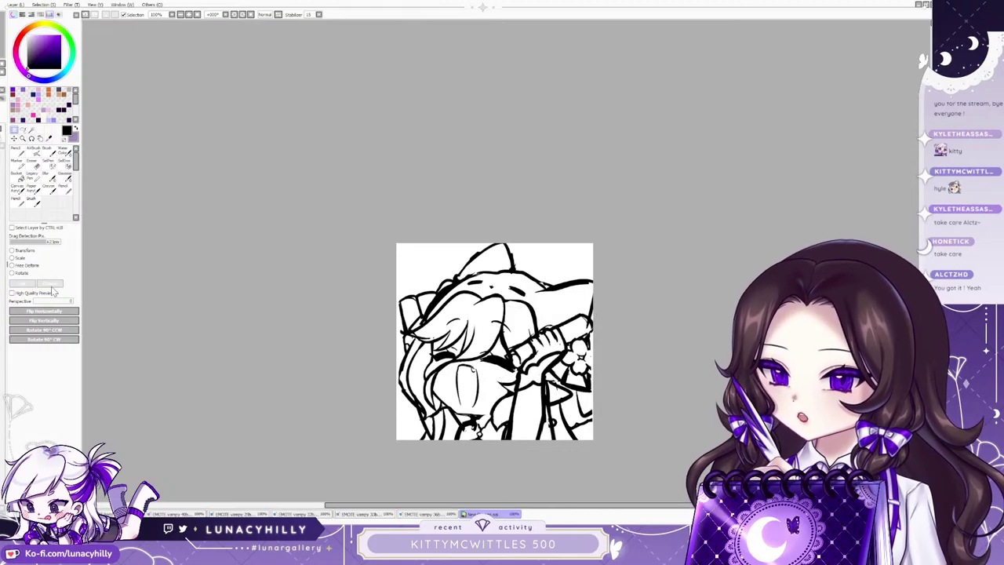
key("ctrl+t")
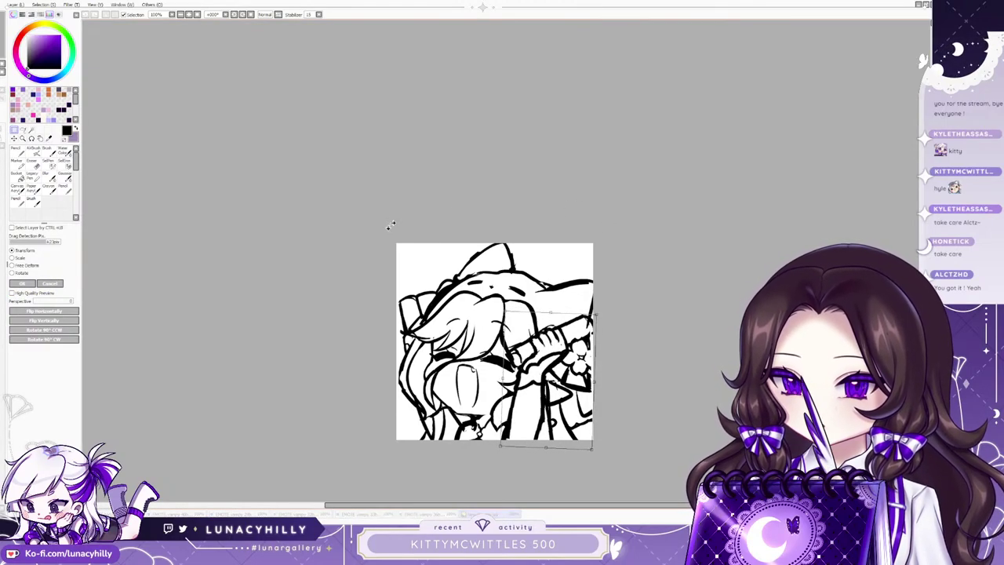
left_click(25, 283)
left_click(32, 164)
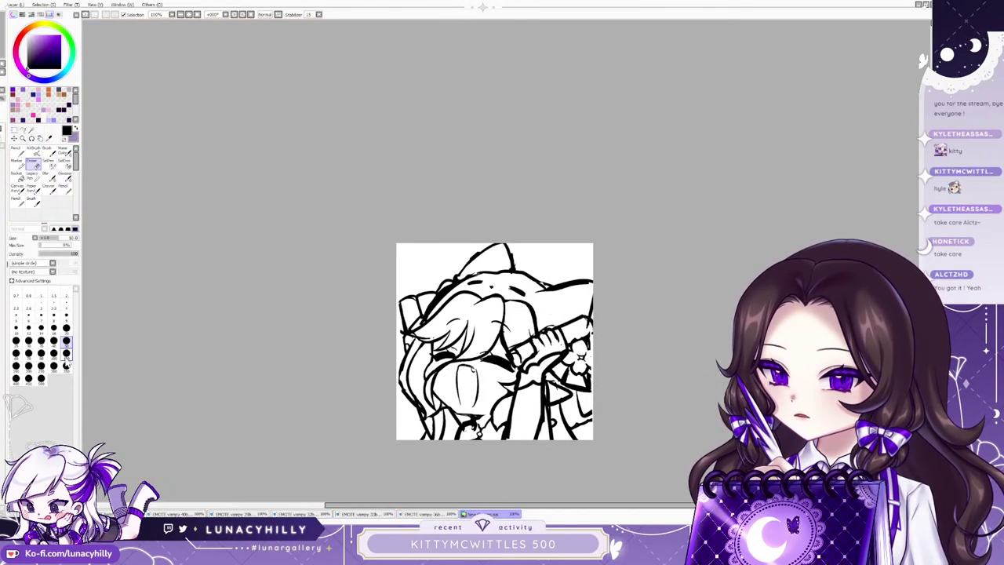
left_click(54, 365)
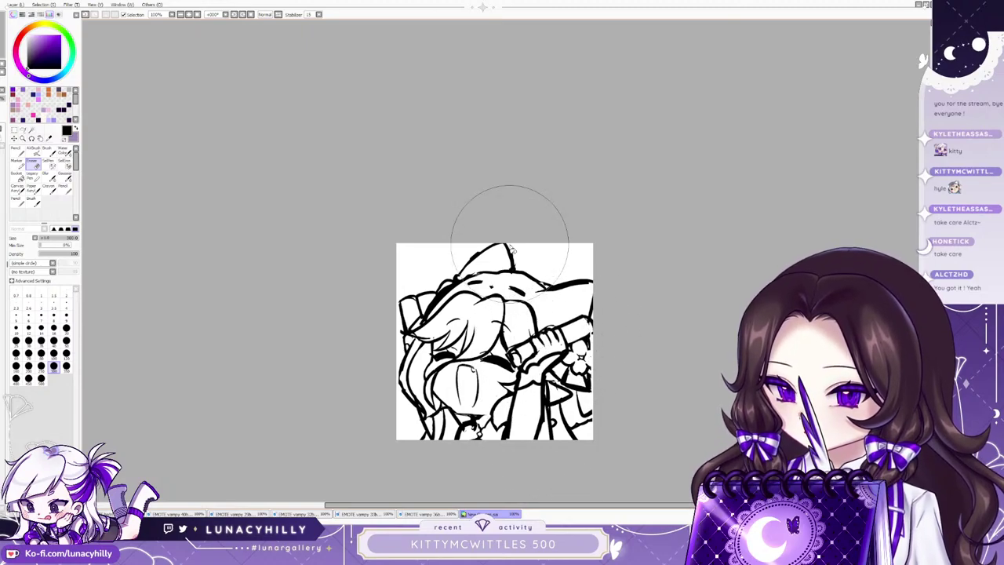
scroll(541, 462, "up", 2)
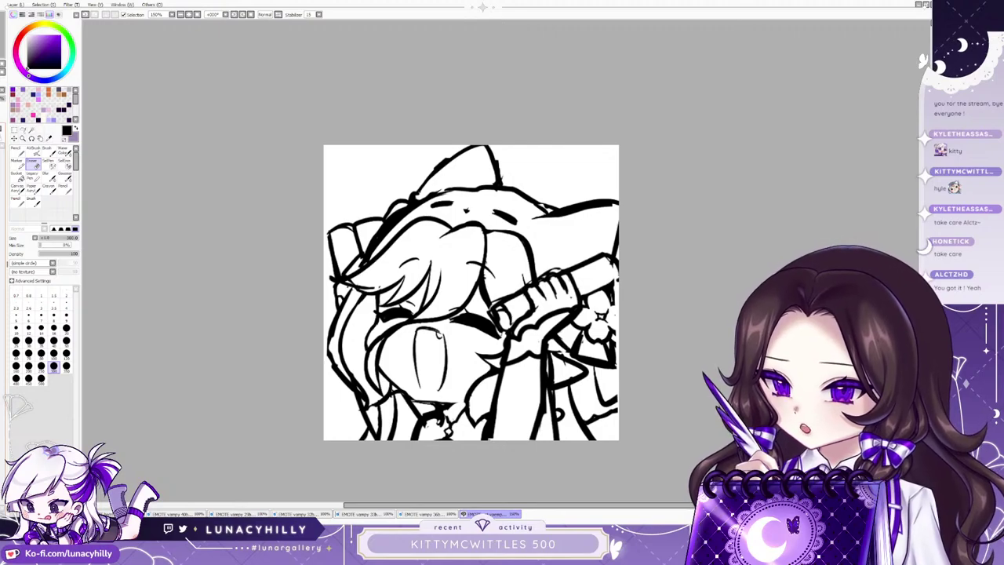
Switch to a new blank canvas and take up the pencil.
left_click(616, 508)
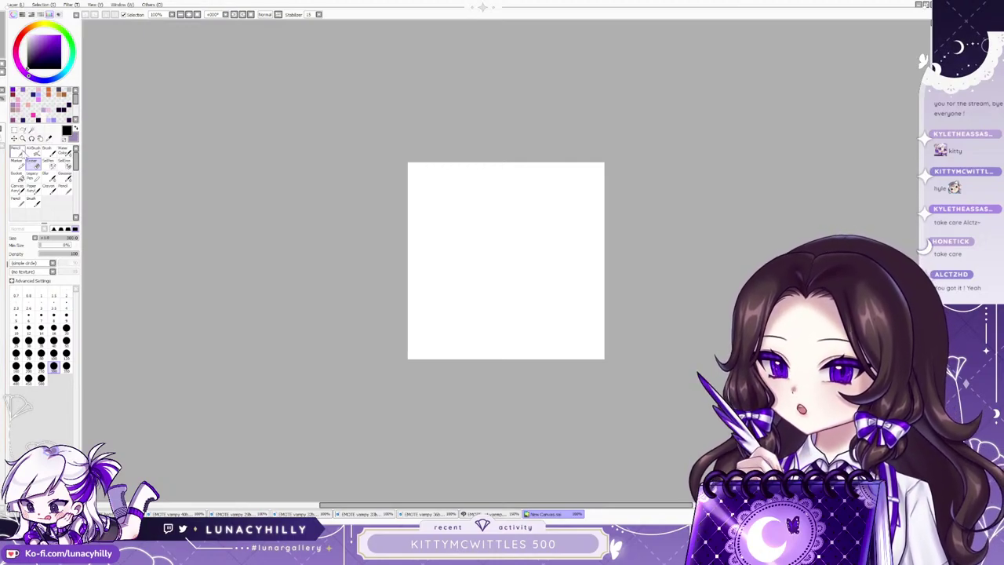
left_click(15, 151)
scroll(558, 280, "up", 2)
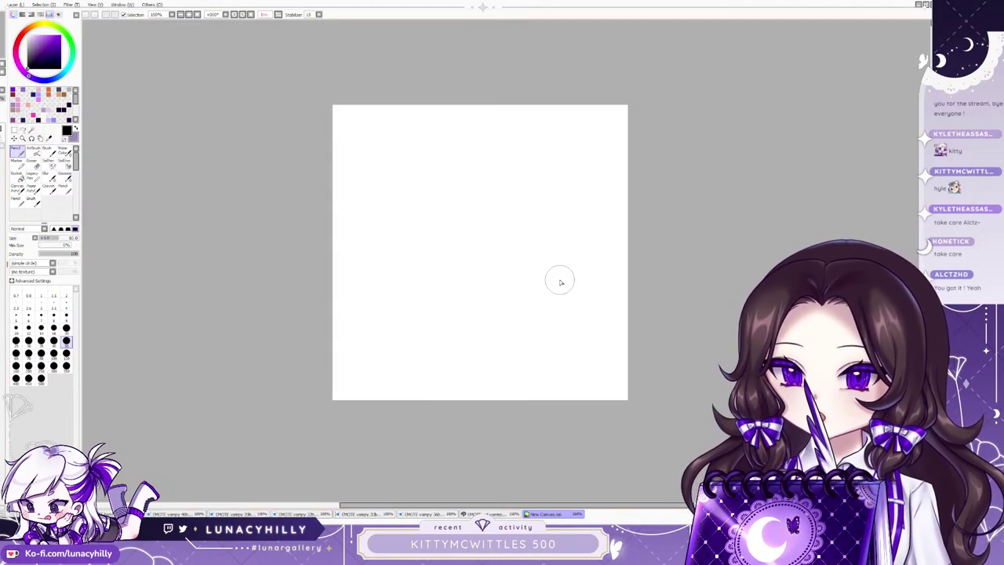
mouse_move(420, 58)
left_mouse_down()
mouse_move(403, 76)
mouse_move(355, 229)
mouse_move(432, 330)
mouse_move(510, 322)
left_mouse_up()
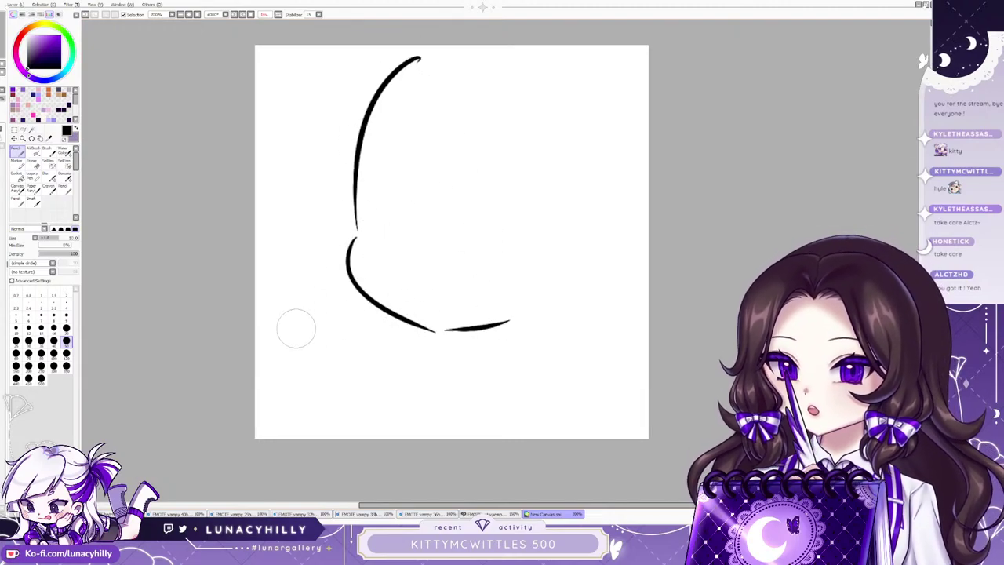
left_click_drag(267, 355, 274, 375)
mouse_move(304, 315)
left_mouse_down()
mouse_move(445, 364)
mouse_move(436, 373)
left_mouse_up()
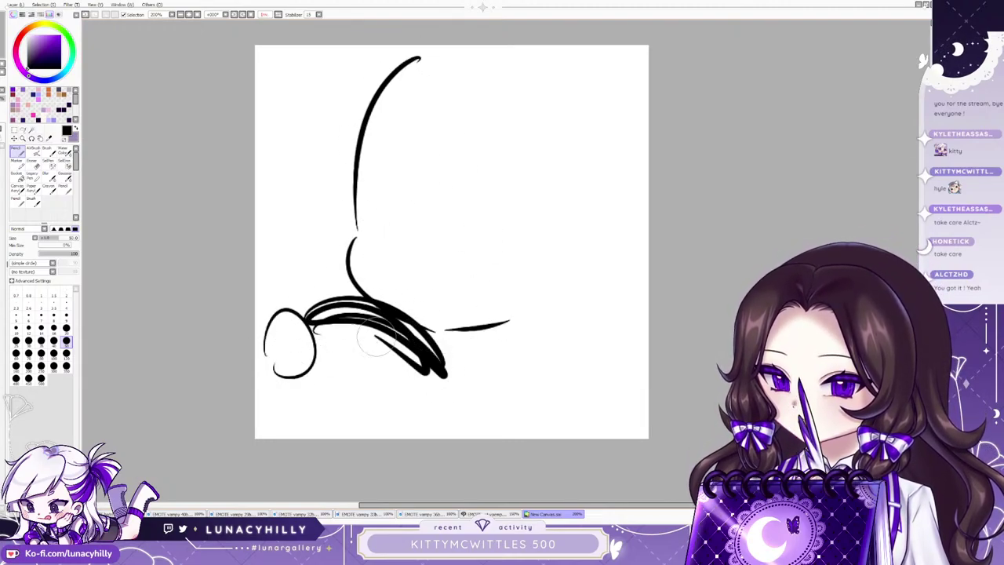
left_click_drag(362, 330, 430, 371)
mouse_move(466, 404)
left_mouse_down()
mouse_move(460, 390)
mouse_move(465, 425)
left_mouse_up()
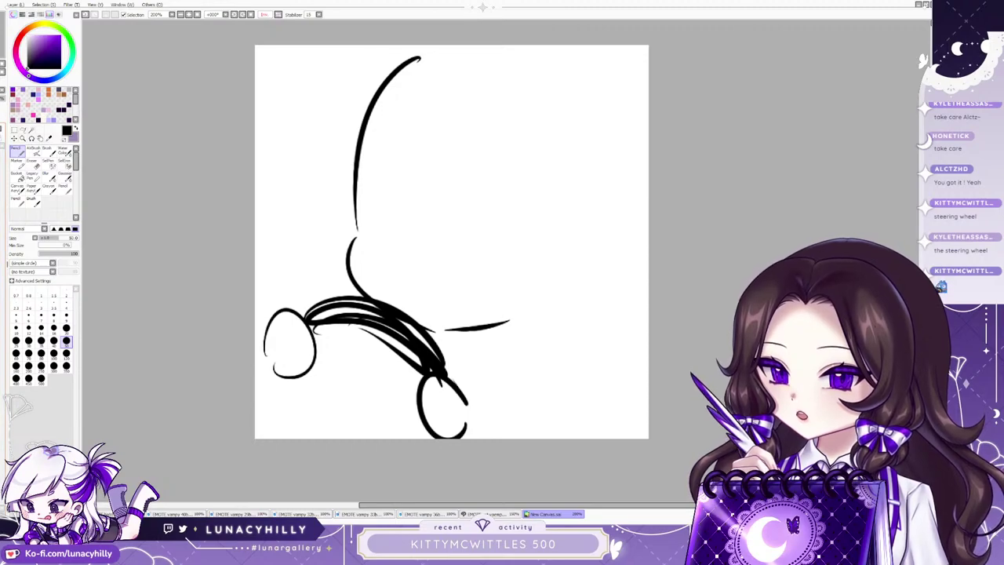
key("Delete")
mouse_move(478, 74)
left_mouse_down()
mouse_move(364, 260)
mouse_move(355, 302)
mouse_move(470, 385)
mouse_move(561, 374)
mouse_move(597, 345)
left_mouse_up()
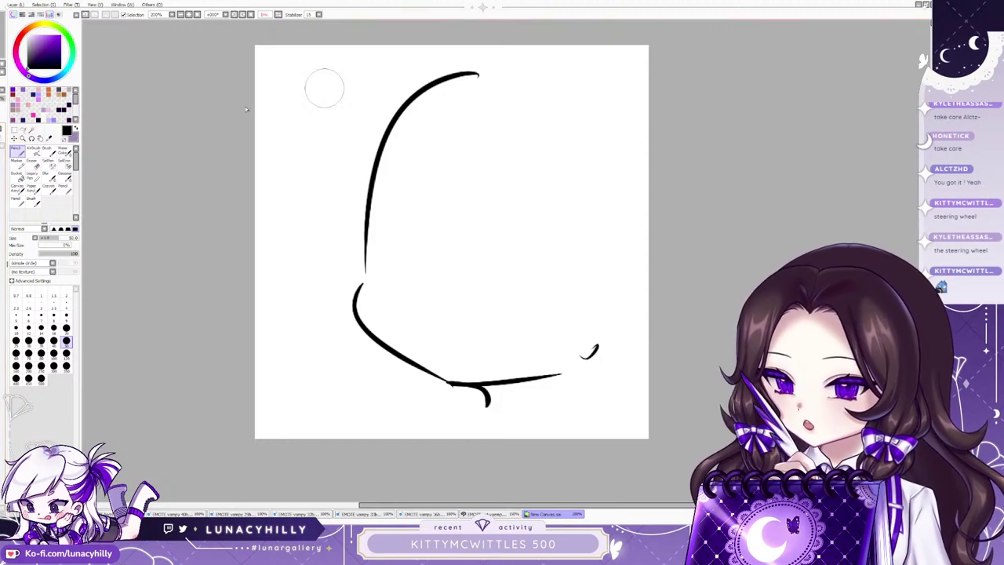
key("Delete")
Sketch a large round head outline in three-quarter view with cheek, jaw and two short neck marks.
mouse_move(438, 69)
left_mouse_down()
mouse_move(364, 133)
mouse_move(350, 257)
mouse_move(427, 361)
mouse_move(567, 334)
left_mouse_up()
mouse_move(458, 365)
left_mouse_down()
mouse_move(456, 377)
mouse_move(494, 370)
left_mouse_up()
left_click_drag(498, 358, 517, 355)
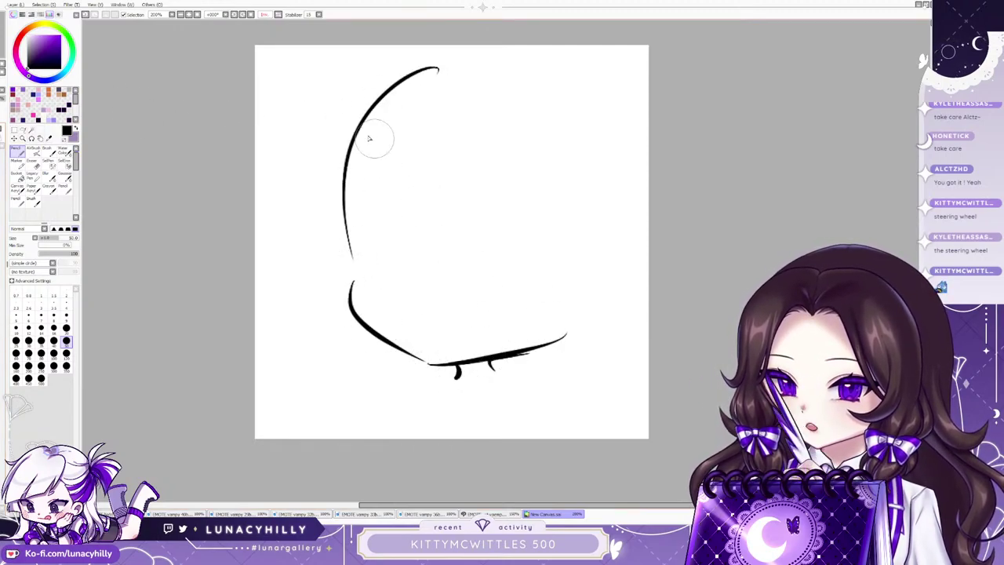
mouse_move(357, 139)
left_mouse_down()
mouse_move(514, 72)
mouse_move(615, 166)
mouse_move(578, 327)
left_mouse_up()
left_click_drag(610, 254, 541, 339)
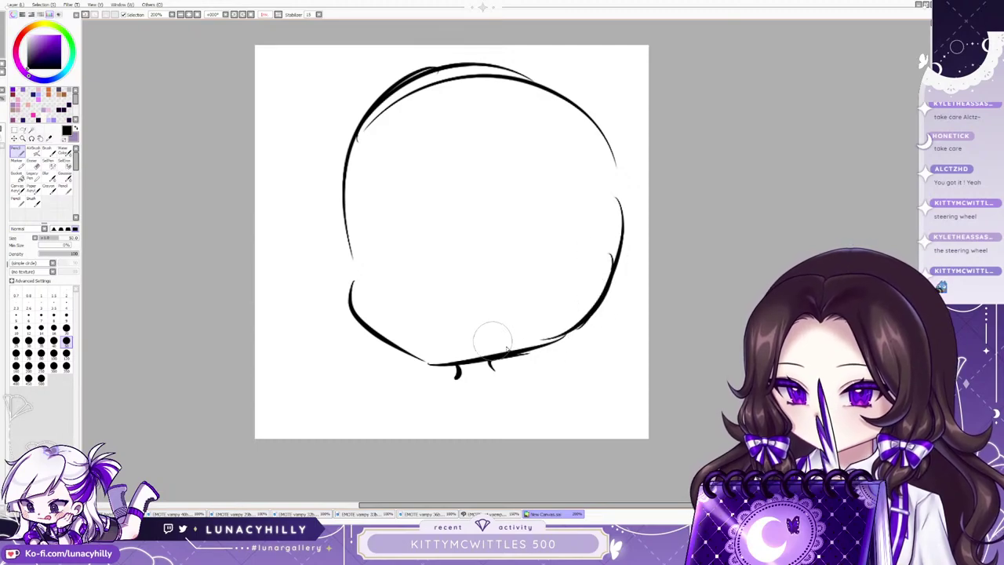
left_click_drag(435, 366, 597, 319)
Draw the face's slanted angry brows, thick upper lashes, filled oval eyes and short lower lash marks.
mouse_move(370, 166)
left_mouse_down()
mouse_move(386, 197)
mouse_move(384, 228)
mouse_move(366, 216)
mouse_move(350, 238)
mouse_move(380, 272)
left_mouse_up()
left_click_drag(381, 237, 378, 268)
left_click_drag(377, 283, 382, 281)
left_click_drag(473, 196, 516, 169)
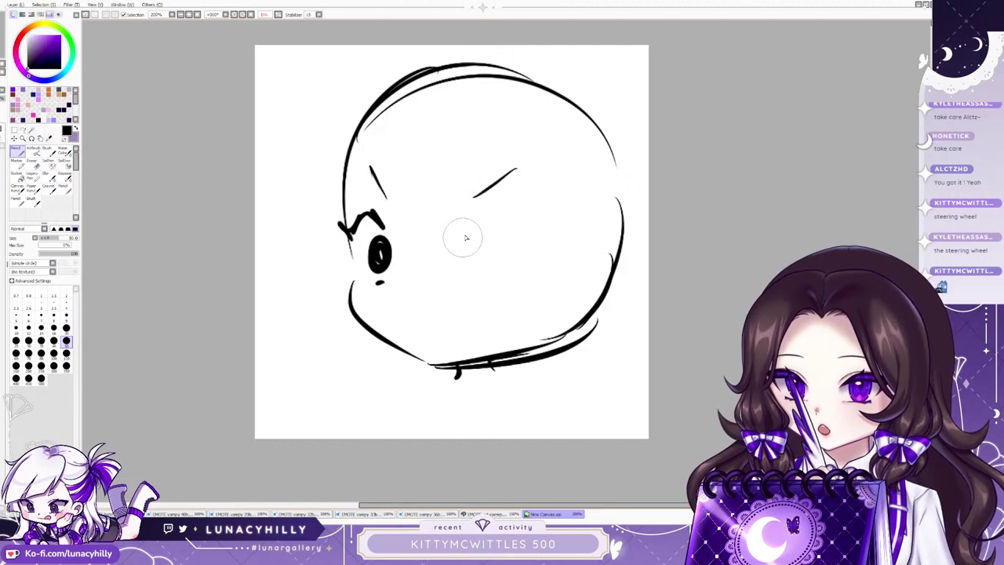
mouse_move(461, 235)
left_mouse_down()
mouse_move(511, 243)
mouse_move(483, 223)
mouse_move(501, 226)
mouse_move(545, 259)
mouse_move(465, 269)
mouse_move(466, 241)
mouse_move(477, 247)
mouse_move(478, 274)
left_mouse_up()
mouse_move(460, 295)
left_mouse_down()
mouse_move(474, 293)
mouse_move(477, 271)
left_mouse_up()
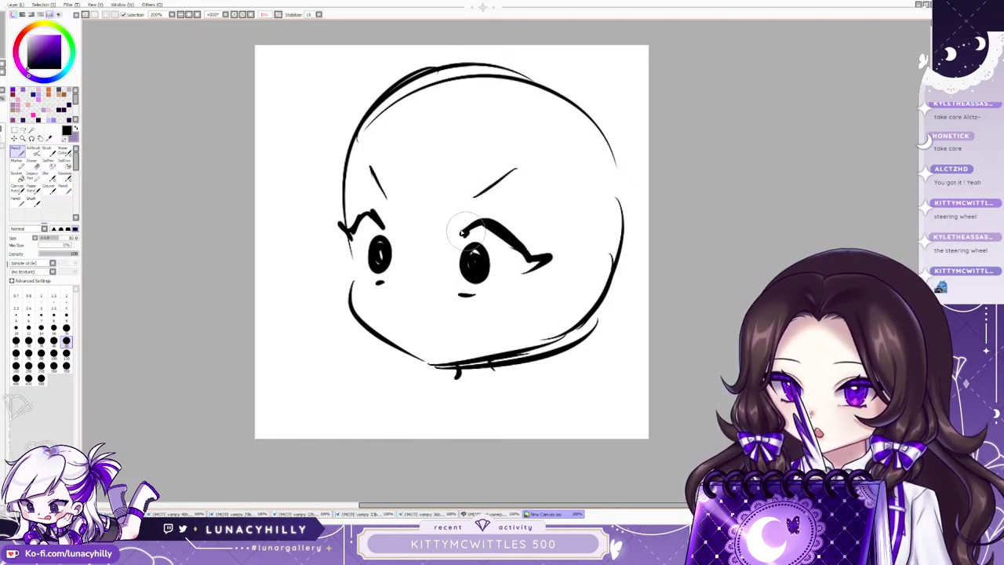
Add inner lash ticks beside both eyes, a nose dot, a wavy open mouth and a small curved cheek mark.
left_click_drag(469, 226, 458, 235)
left_click_drag(387, 217, 390, 222)
left_click_drag(452, 221, 448, 224)
left_click(403, 287)
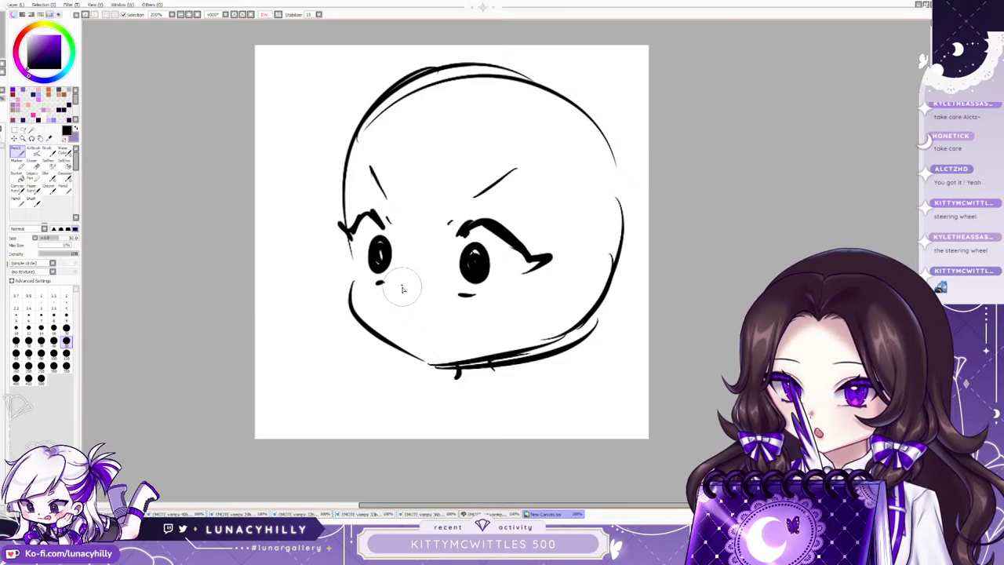
mouse_move(403, 318)
left_mouse_down()
mouse_move(448, 341)
mouse_move(419, 329)
mouse_move(519, 331)
left_mouse_up()
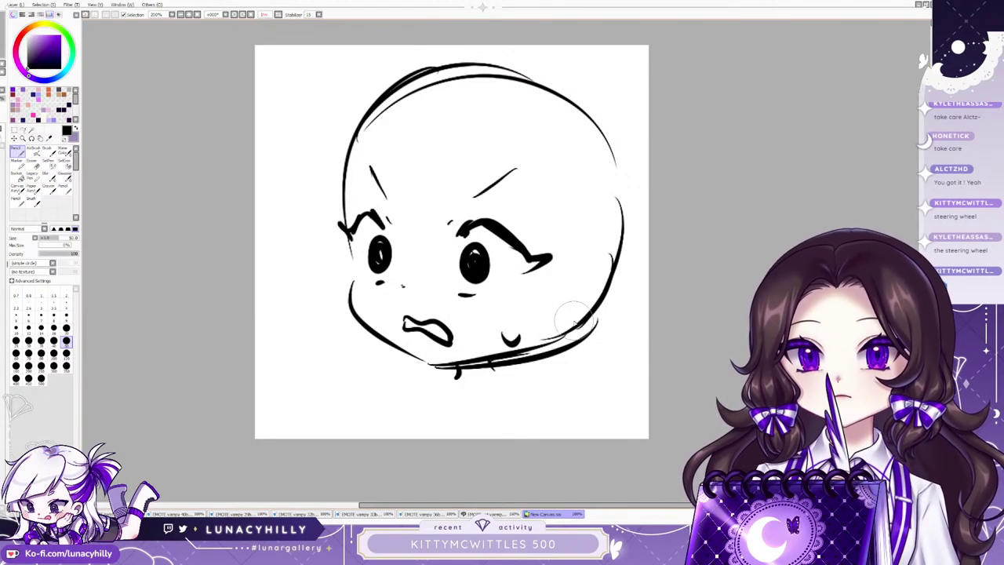
Erase the doubled jaw and cheek lines, and redraw the chin line and the small cheek mark.
key("e")
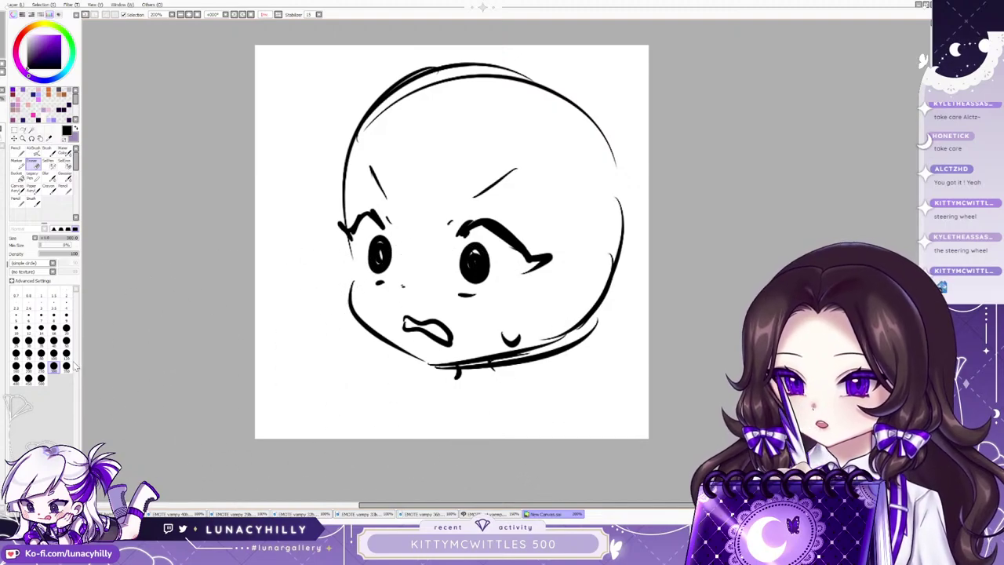
mouse_move(441, 357)
left_mouse_down()
mouse_move(556, 340)
mouse_move(522, 346)
mouse_move(593, 311)
left_mouse_up()
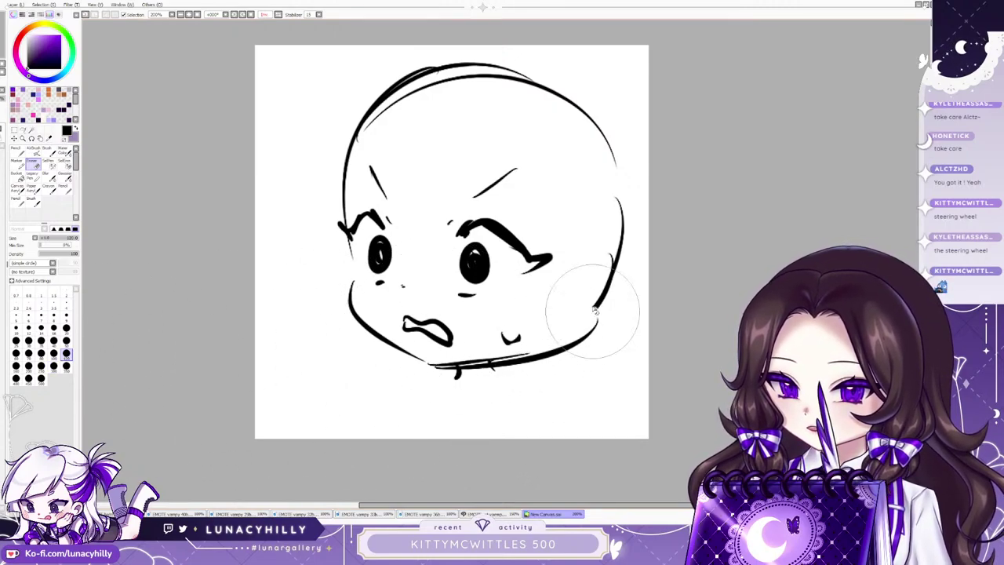
left_click_drag(430, 362, 516, 335)
left_click(18, 152)
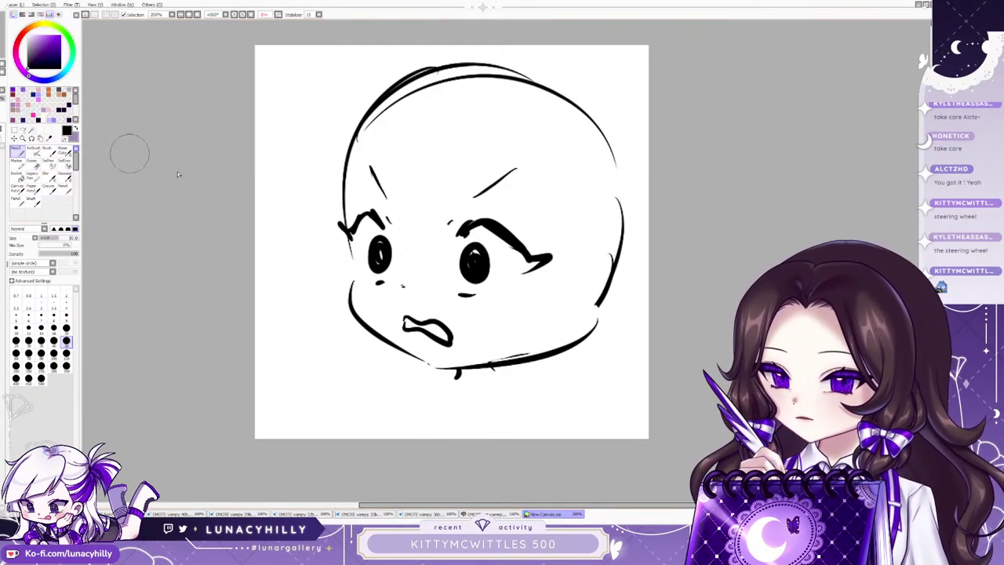
left_click_drag(426, 363, 472, 369)
left_click_drag(508, 334, 524, 337)
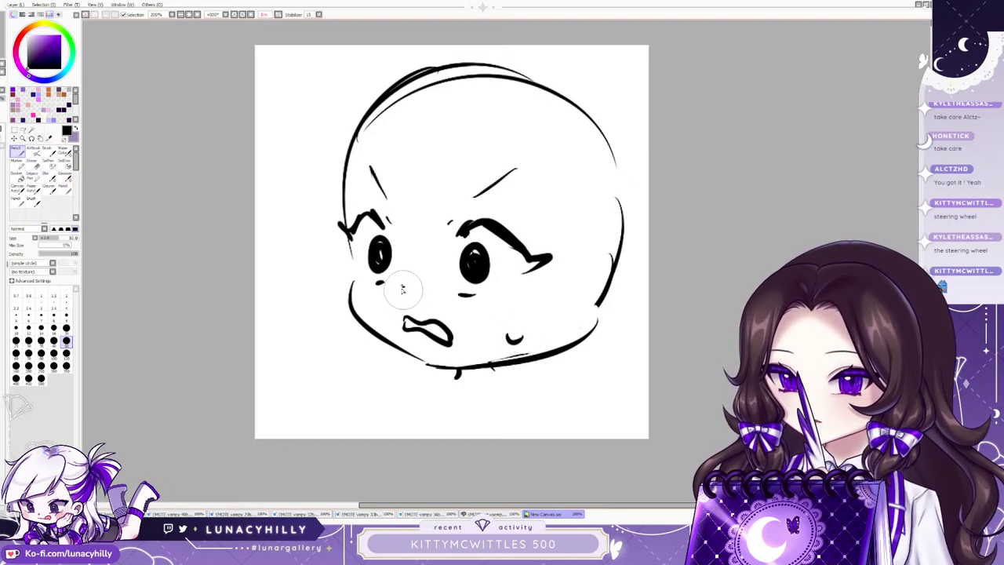
Thicken the upper lashes of both eyes and add pointed flicks at their inner peaks and outer corners.
left_click_drag(467, 228, 486, 207)
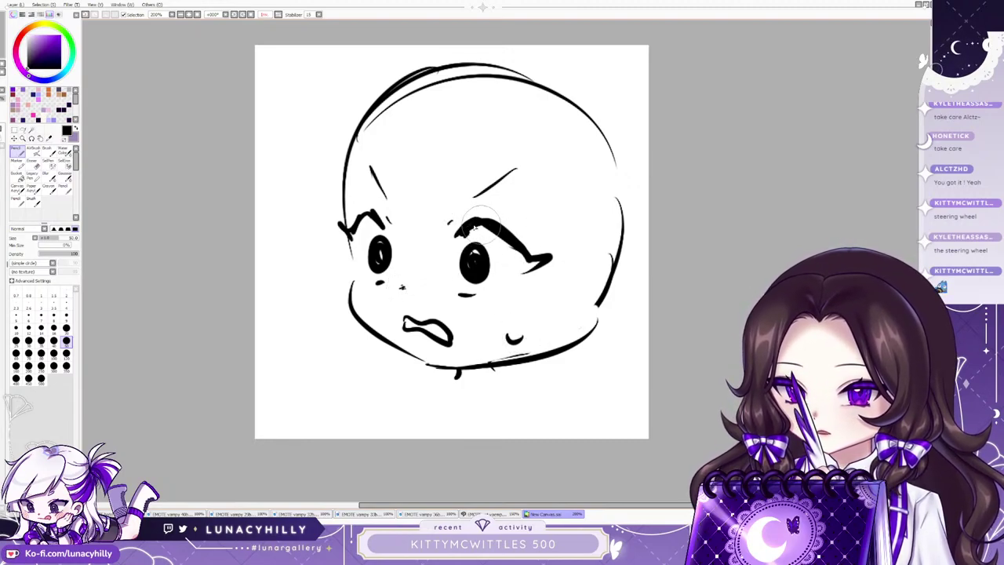
mouse_move(381, 225)
left_mouse_down()
mouse_move(337, 226)
mouse_move(351, 235)
mouse_move(365, 201)
left_mouse_up()
mouse_move(458, 237)
left_mouse_down()
mouse_move(491, 222)
mouse_move(530, 263)
mouse_move(526, 271)
mouse_move(539, 253)
mouse_move(518, 278)
left_mouse_up()
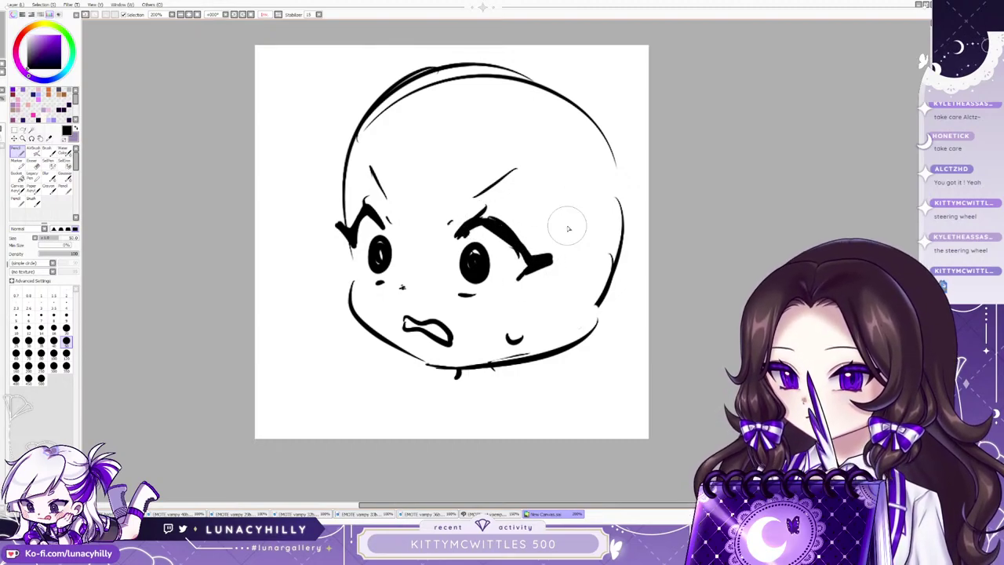
Lasso the nearer eye's slanted brow, shift it toward the nose, and return to the pencil.
left_click(23, 131)
left_click_drag(526, 138, 510, 141)
mouse_move(517, 187)
left_mouse_down()
mouse_move(486, 192)
mouse_move(496, 189)
left_mouse_up()
left_click(17, 152)
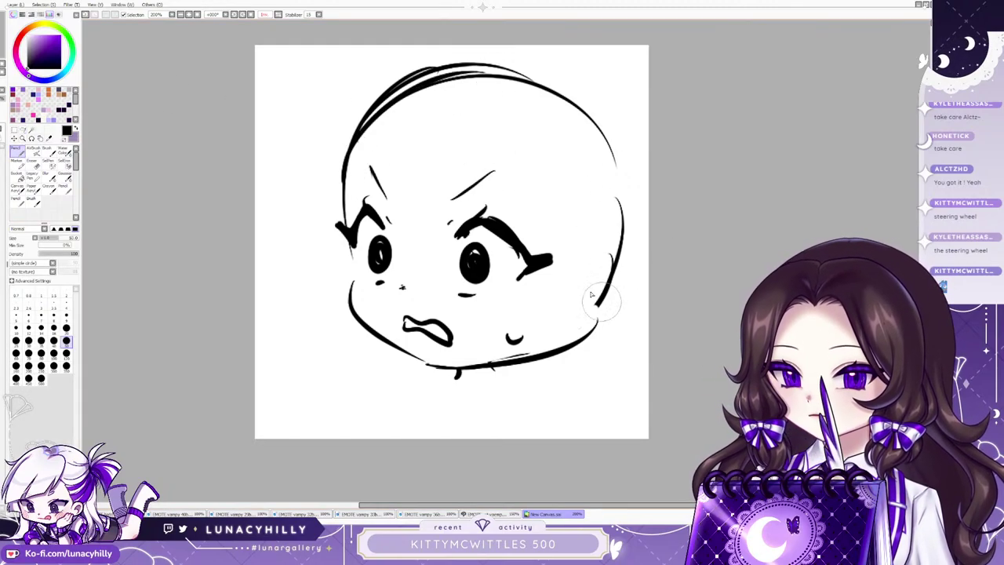
Draw a long pointed ear and a small far ear, and erase the surplus outlines at the near ear and crown.
left_click_drag(578, 280, 585, 339)
left_click_drag(340, 265, 338, 300)
key("e")
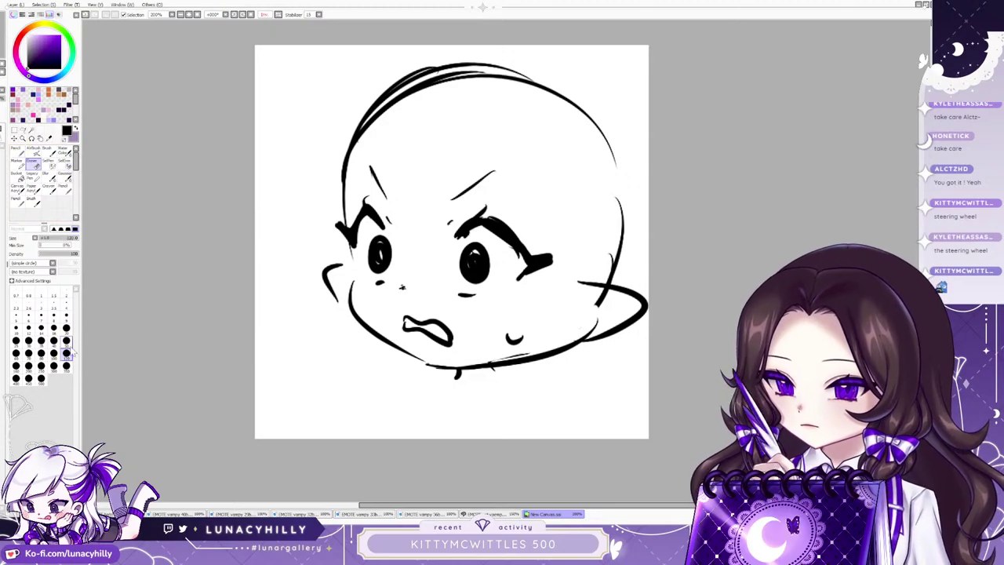
left_click_drag(403, 119, 460, 68)
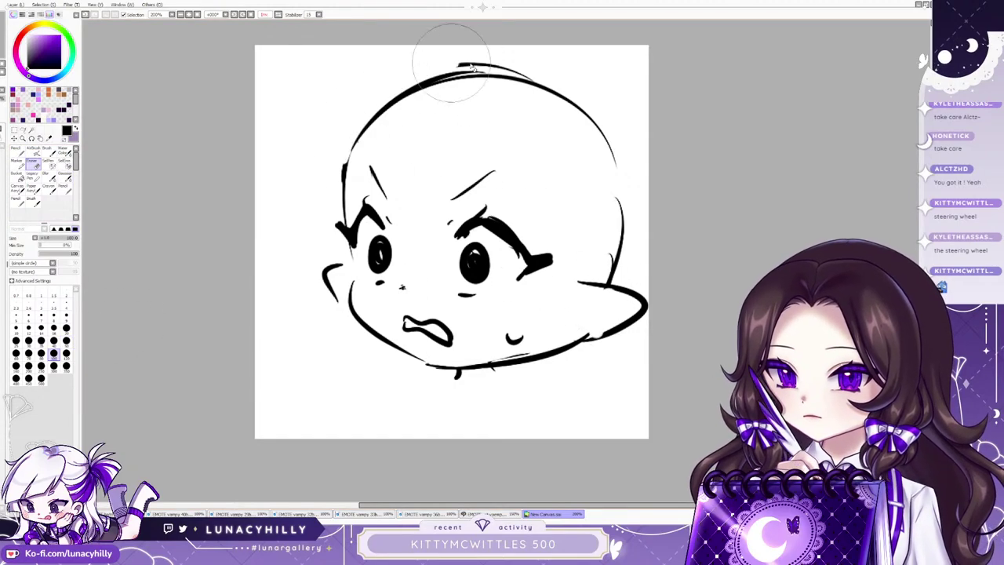
Pencil the neck below the chin, thicken the jawline, and draw sloping shoulder lines on both sides.
scroll(563, 203, "down", 3)
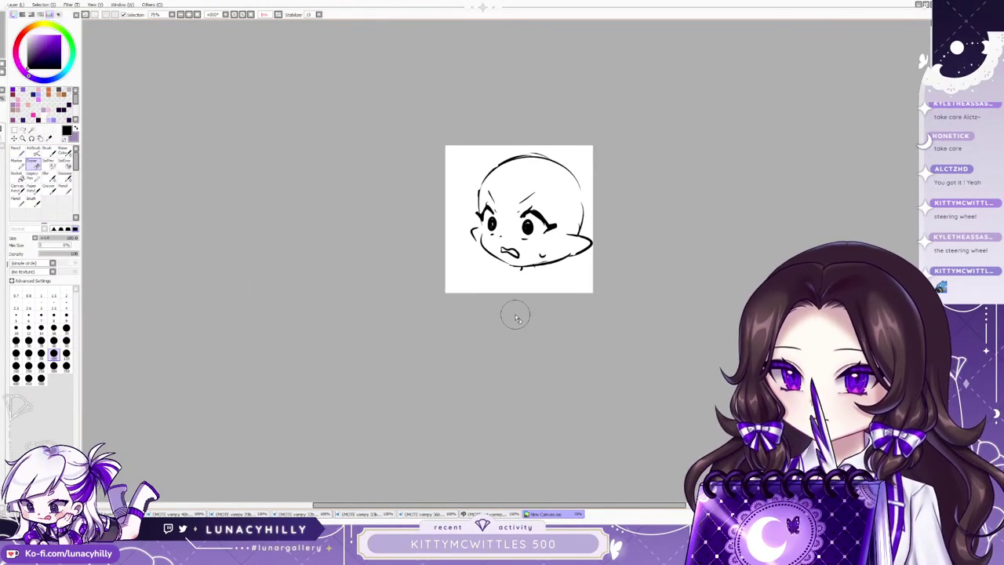
scroll(515, 310, "up", 2)
left_click(19, 154)
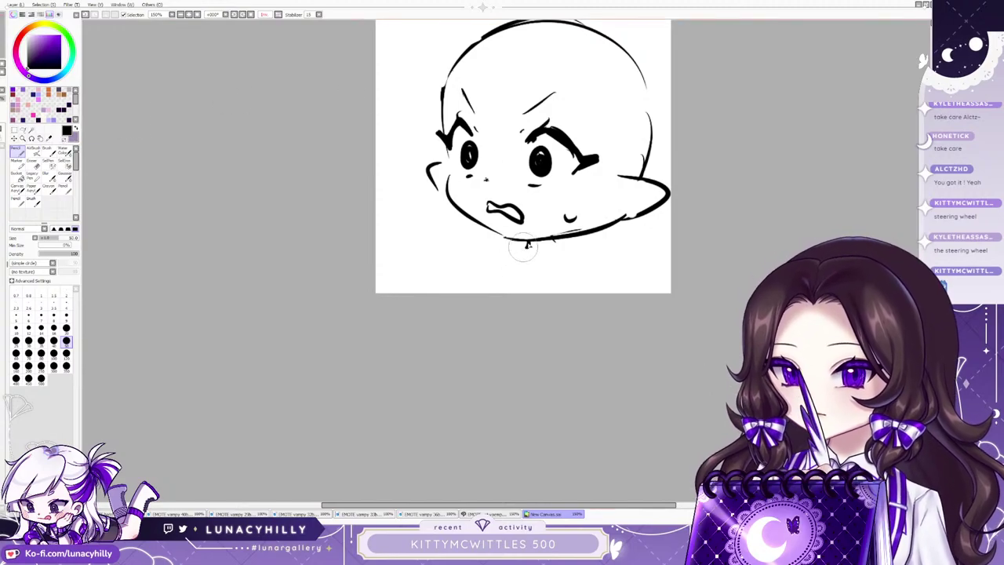
left_click_drag(527, 245, 619, 213)
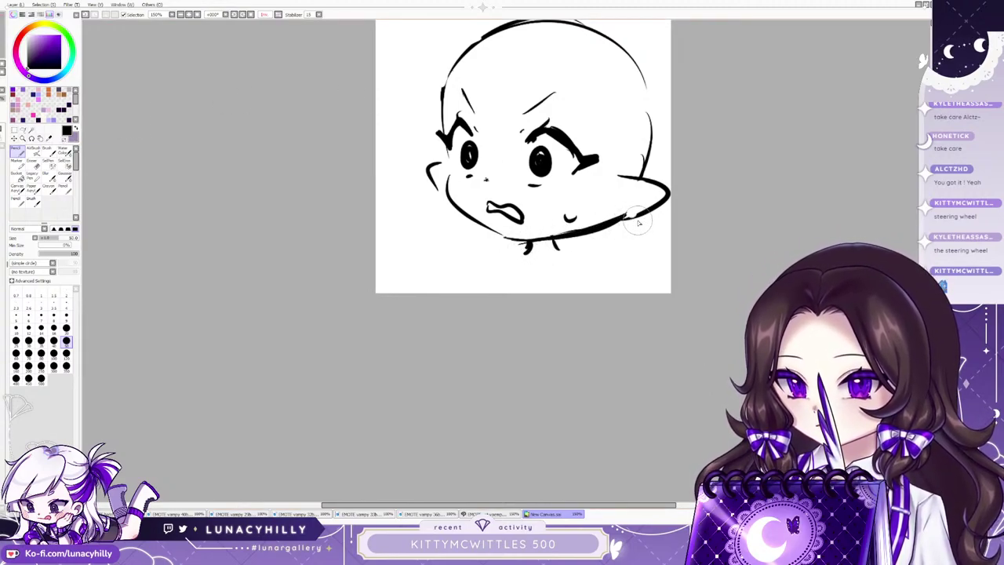
mouse_move(555, 242)
left_mouse_down()
mouse_move(590, 277)
mouse_move(502, 270)
mouse_move(601, 284)
left_mouse_up()
left_click_drag(528, 247, 488, 282)
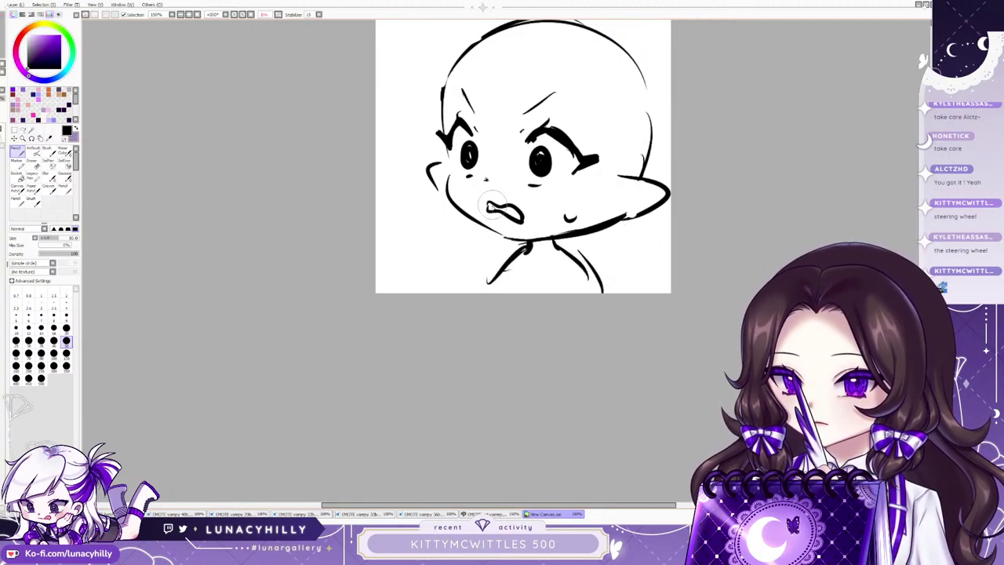
Extend the mouth upward, and replace the slanted brows with short curved brows and small frown lines between the eyes.
mouse_move(486, 198)
left_mouse_down()
mouse_move(507, 196)
mouse_move(512, 215)
left_mouse_up()
key("e")
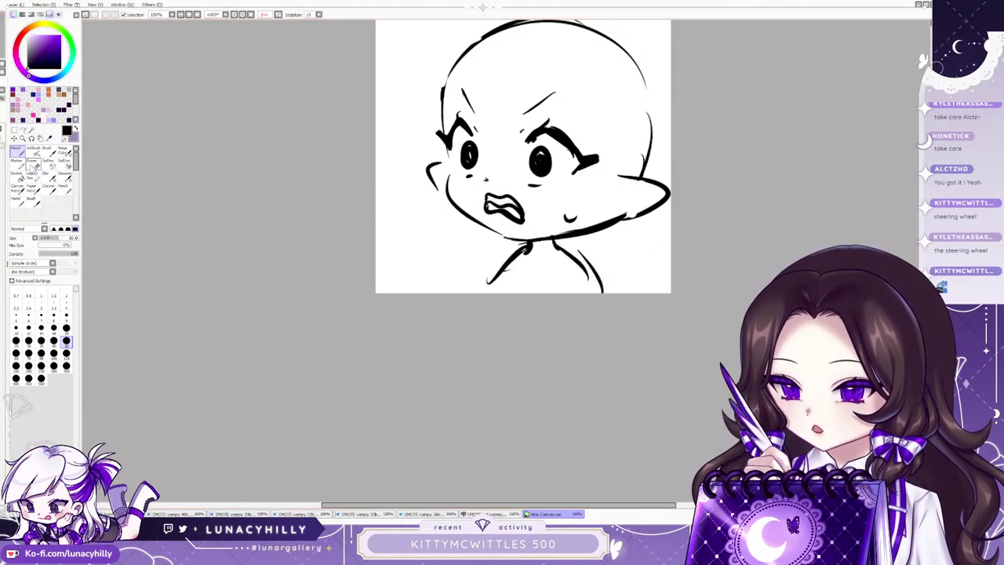
left_click_drag(480, 107, 559, 83)
key("n")
mouse_move(465, 95)
left_mouse_down()
mouse_move(482, 110)
mouse_move(541, 107)
left_mouse_up()
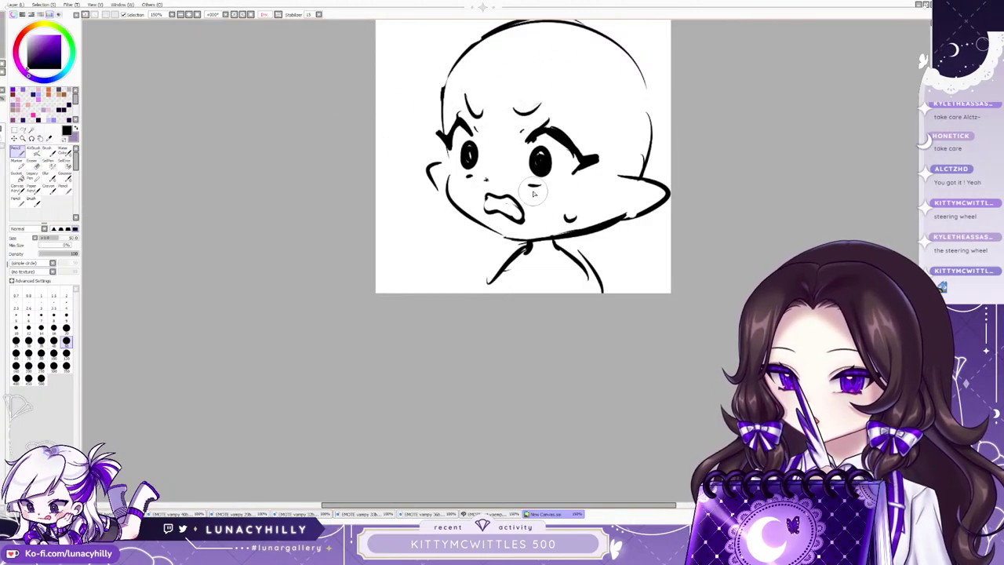
key("ctrl+z")
key("ctrl+z")
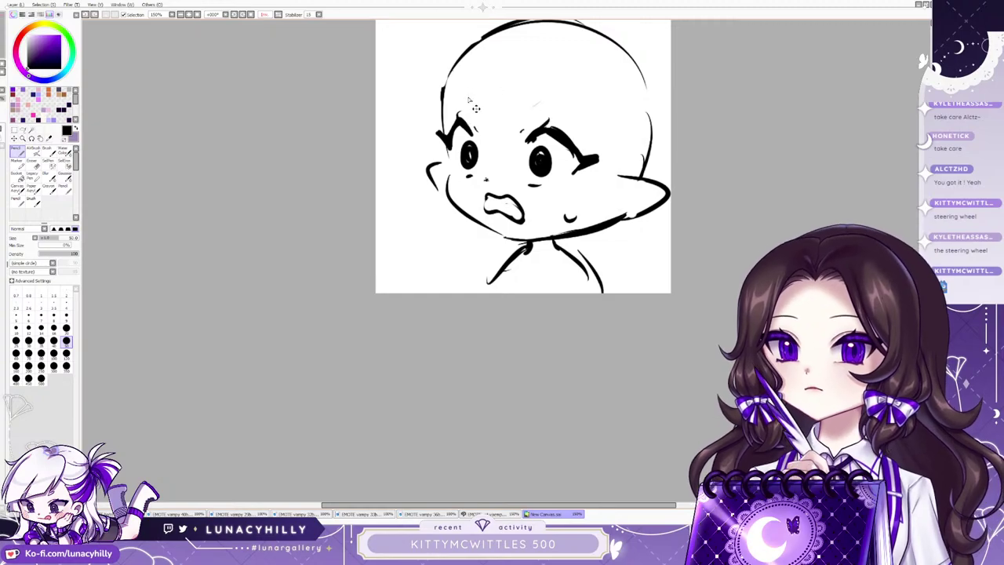
left_click_drag(462, 99, 536, 109)
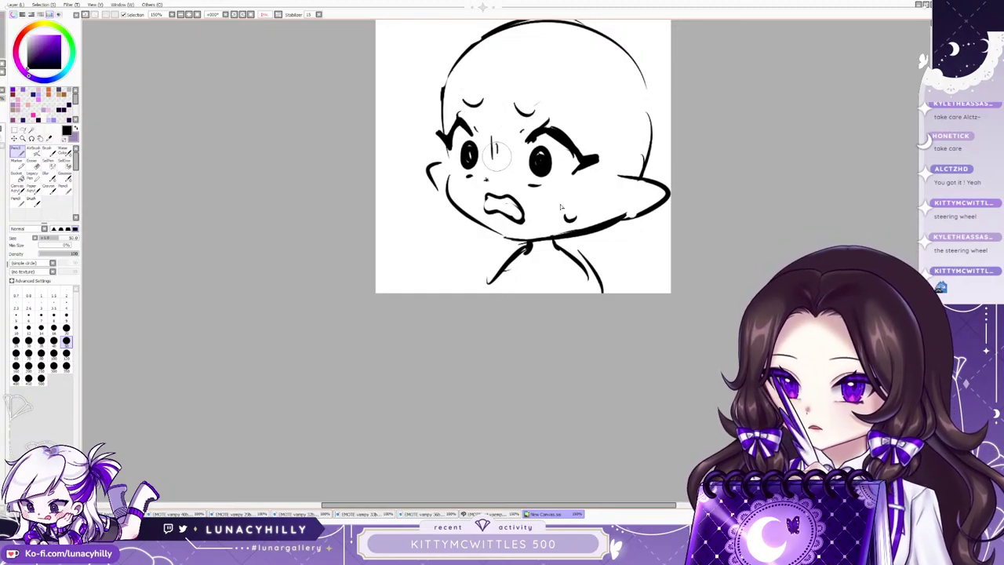
Extend the back of the head outward with thick curved strokes from the crown down to the long ear.
scroll(524, 314, "down", 1)
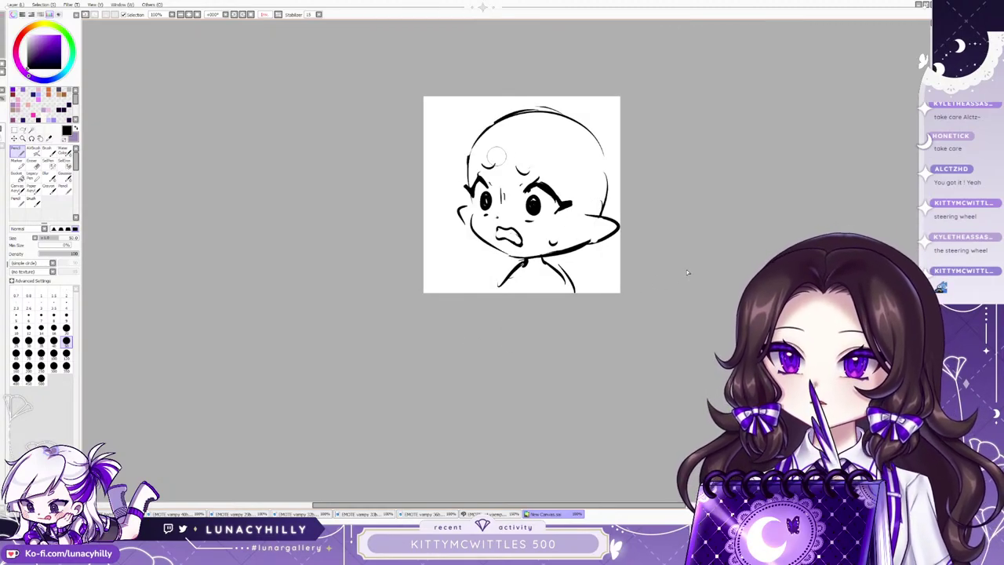
scroll(619, 225, "up", 1)
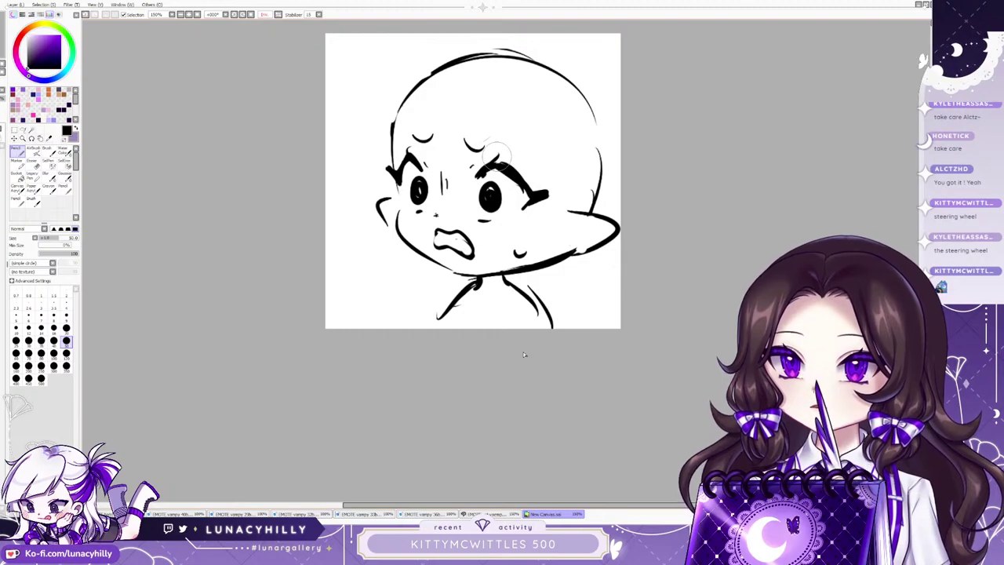
scroll(508, 328, "up", 1)
scroll(513, 310, "down", 1)
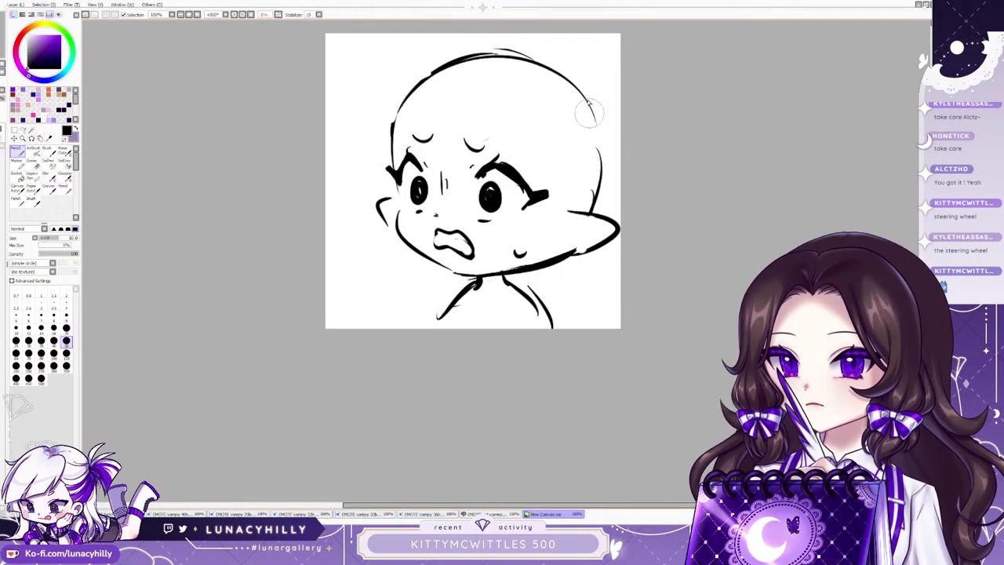
left_click_drag(590, 108, 617, 159)
mouse_move(573, 81)
left_mouse_down()
mouse_move(593, 100)
mouse_move(592, 210)
left_mouse_up()
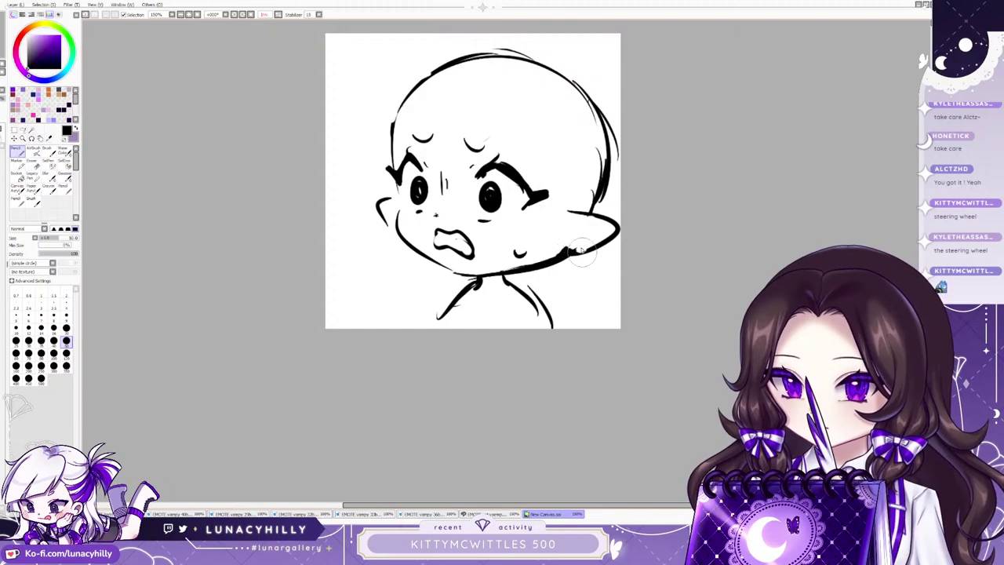
Distort the whole sketch slightly by pulling its lower front corner outward, reposition it, and apply the transform.
key("ctrl+t")
left_click_drag(397, 329, 389, 342)
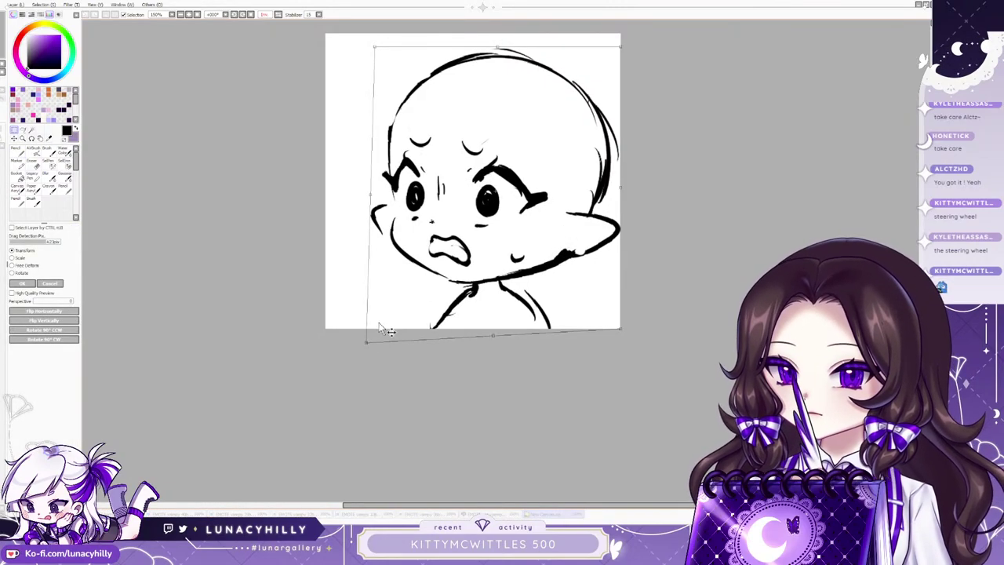
left_click_drag(493, 288, 495, 284)
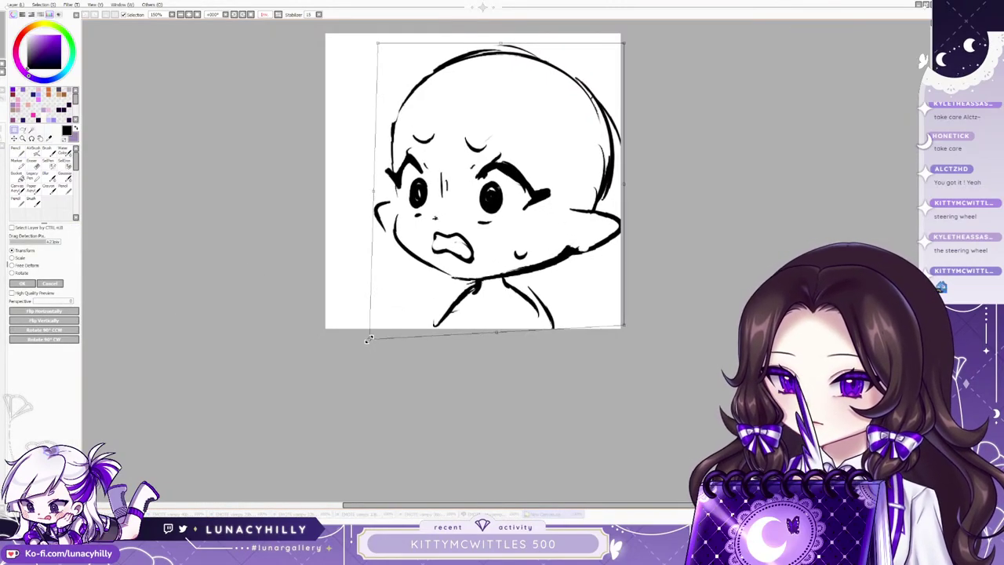
left_click_drag(368, 339, 372, 334)
left_click(22, 284)
Move the sketch down toward the front side of the canvas, and enlarge it slightly from its upper back corner.
left_click(14, 139)
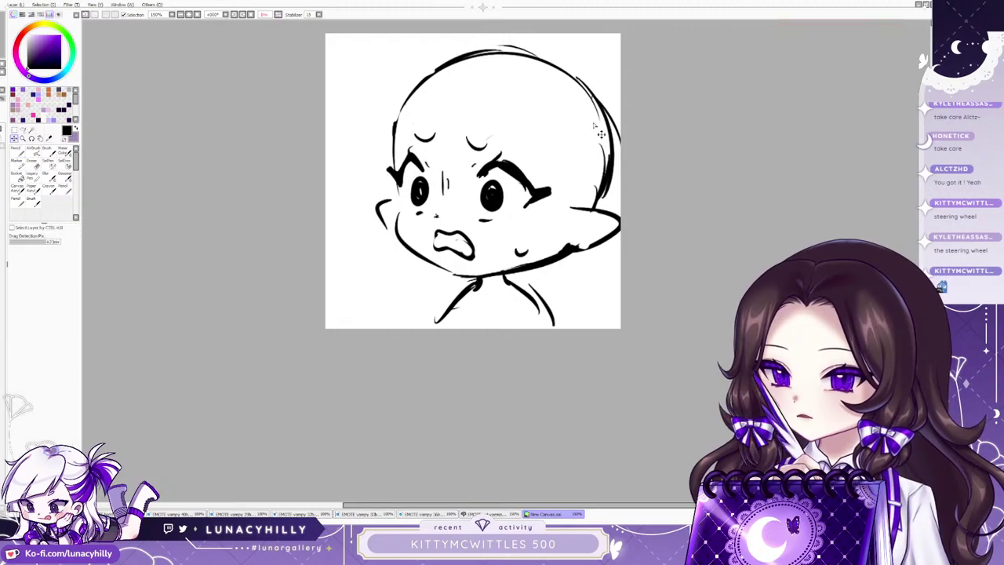
left_click_drag(333, 182, 309, 193)
key("ctrl+t")
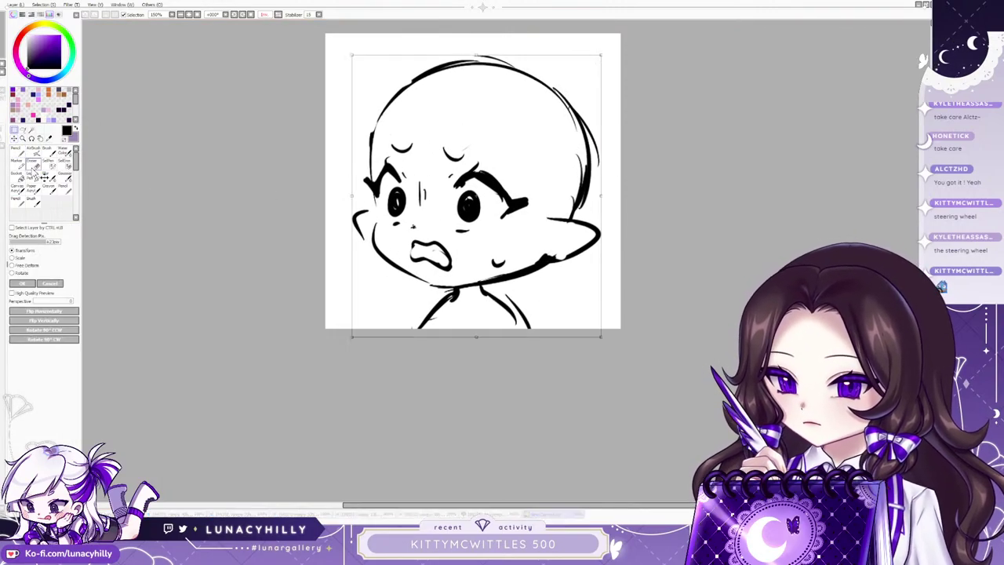
left_click_drag(601, 55, 609, 45)
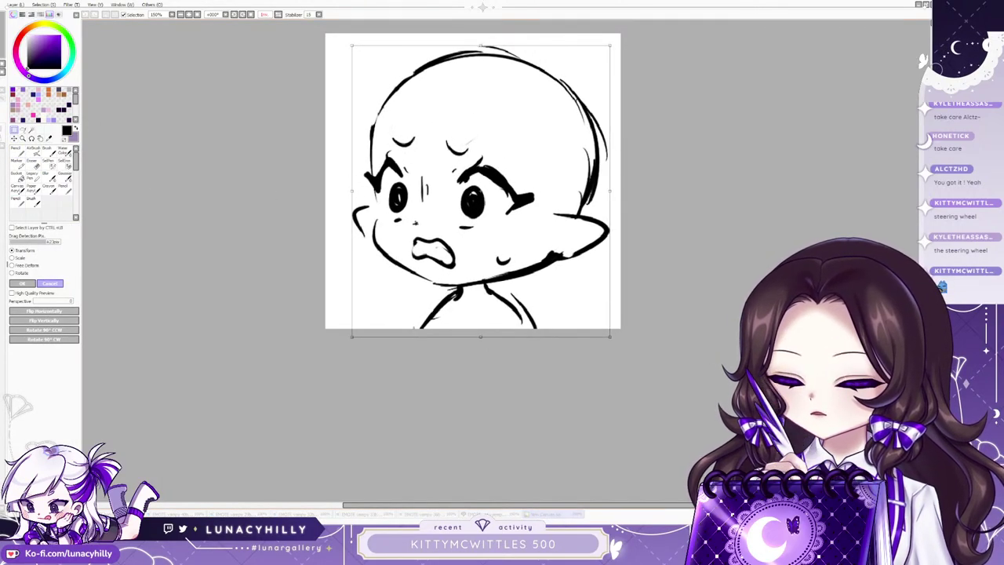
key("Return")
Draw a thick black steering wheel rim and hub across the canvas's lower corner, and outline a round hand on the rim.
key("n")
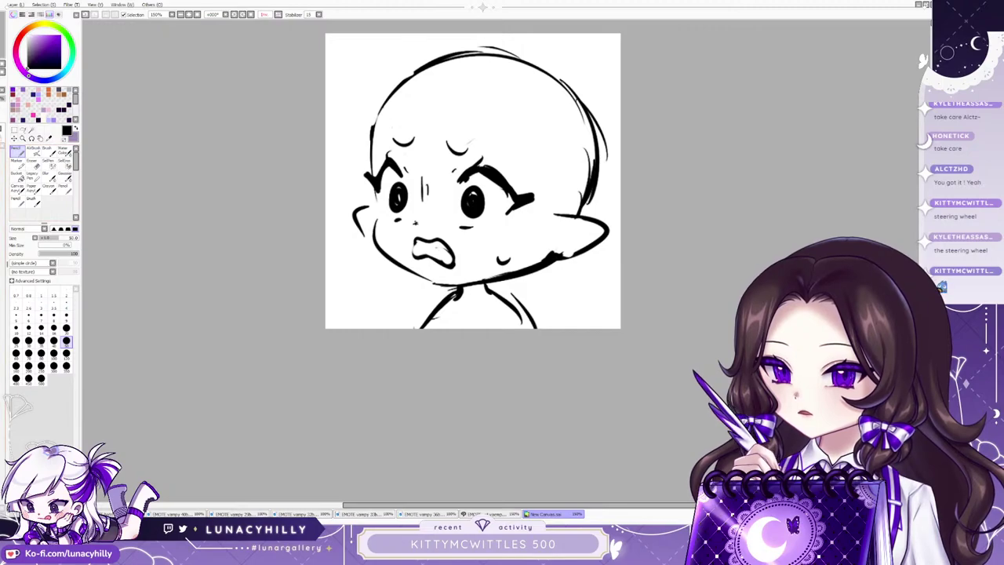
left_click_drag(327, 262, 422, 331)
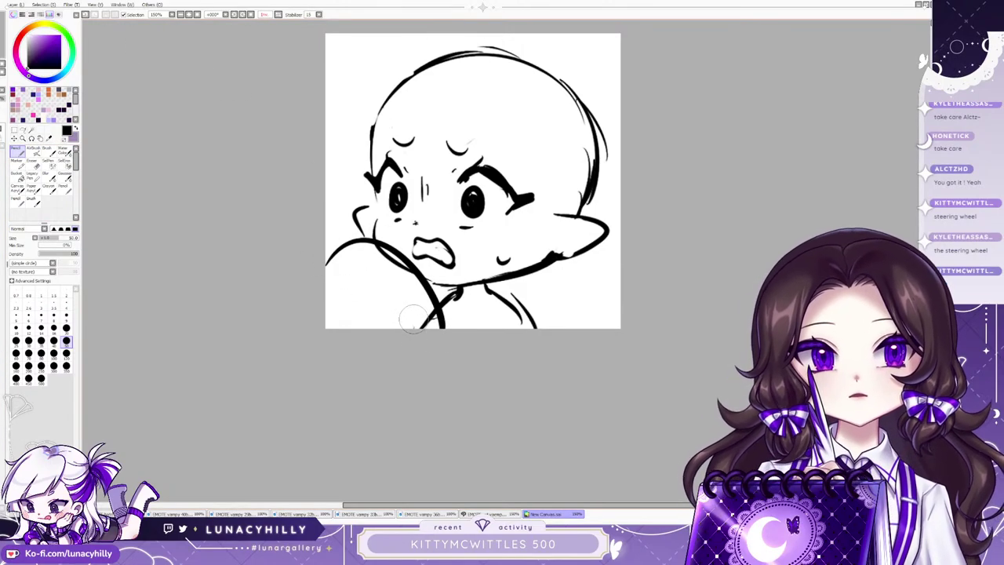
key("ctrl+z")
left_click_drag(309, 246, 460, 352)
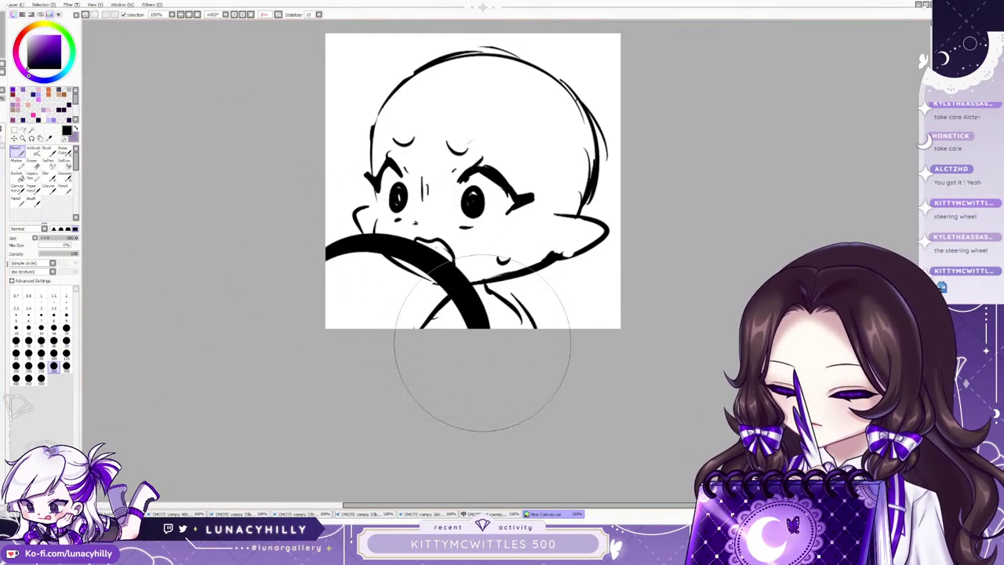
mouse_move(381, 253)
left_mouse_down()
mouse_move(351, 326)
mouse_move(387, 327)
mouse_move(372, 324)
left_mouse_up()
key("ctrl+z")
left_click(66, 352)
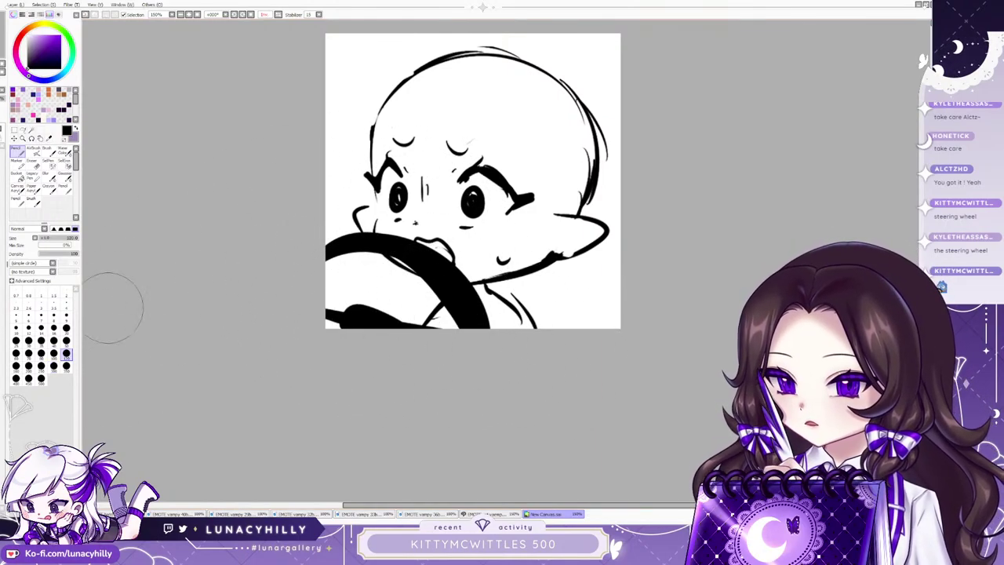
mouse_move(461, 271)
left_mouse_down()
mouse_move(479, 269)
mouse_move(443, 277)
mouse_move(459, 302)
left_mouse_up()
left_click(33, 164)
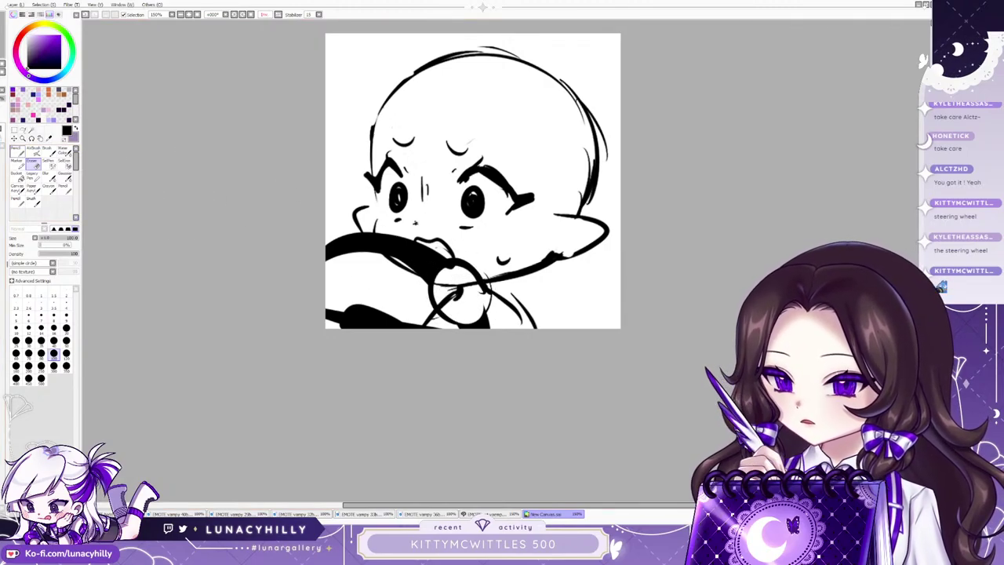
left_click(17, 152)
mouse_move(334, 238)
left_mouse_down()
mouse_move(356, 221)
mouse_move(329, 261)
left_mouse_up()
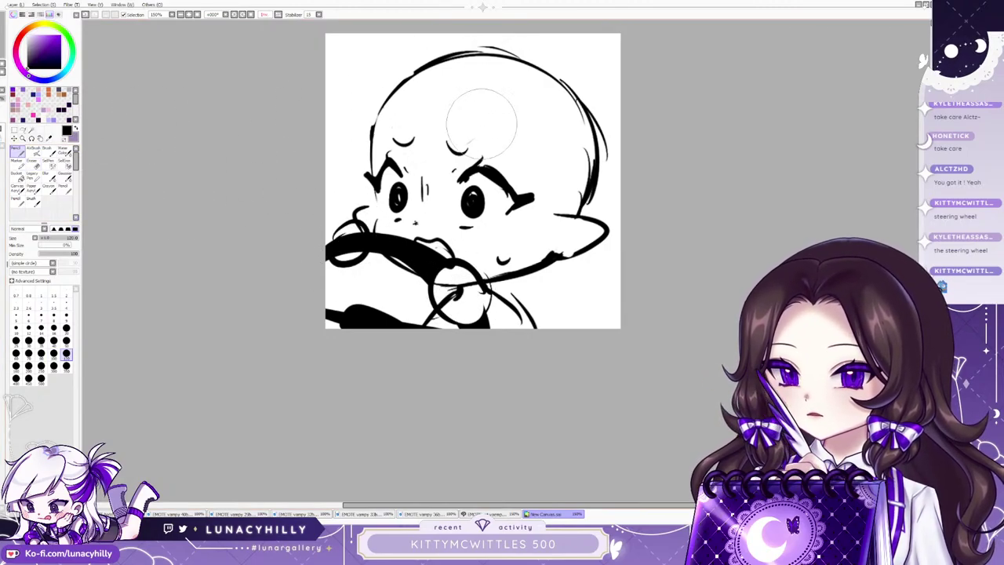
key("ctrl+z")
key("ctrl+z")
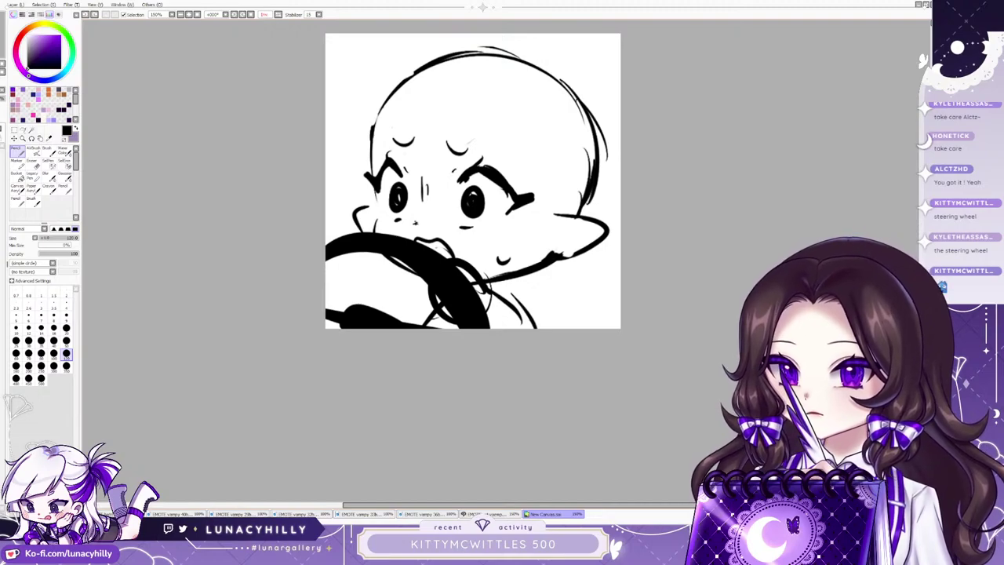
Redraw the round hand gripping the wheel rim, clear the black rim inside it, and add short finger lines.
key("ctrl+z")
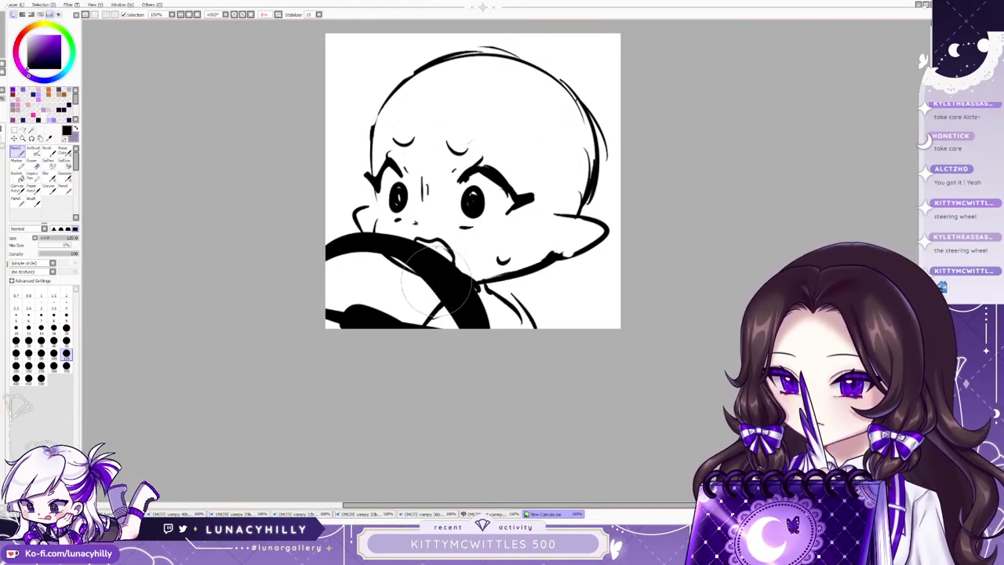
left_click_drag(461, 280, 440, 265)
mouse_move(454, 315)
left_mouse_down()
mouse_move(467, 300)
mouse_move(446, 296)
mouse_move(437, 309)
left_mouse_up()
left_click(28, 70)
left_click_drag(464, 309, 443, 321)
scroll(508, 324, "down", 2)
scroll(508, 324, "up", 2)
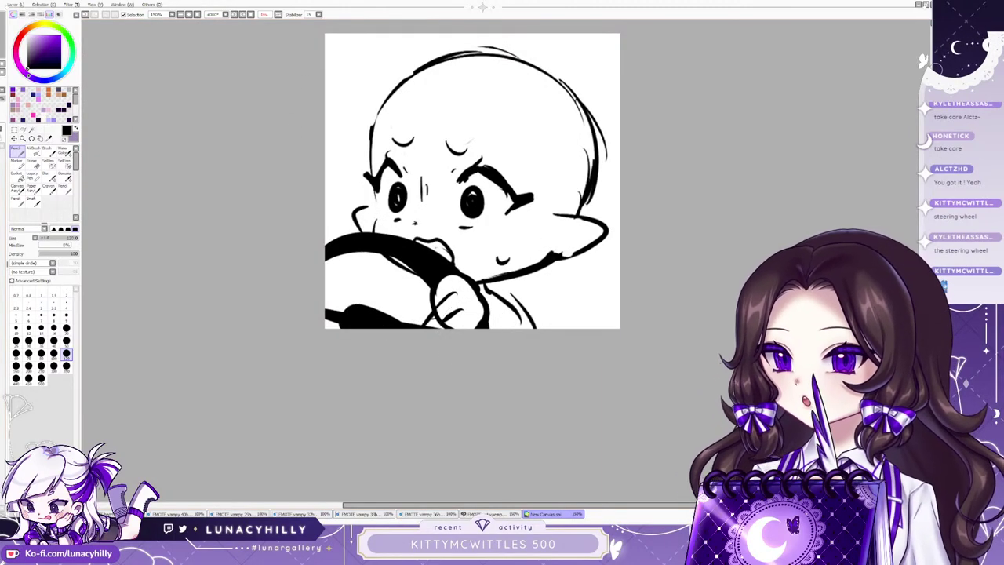
key("ctrl+z")
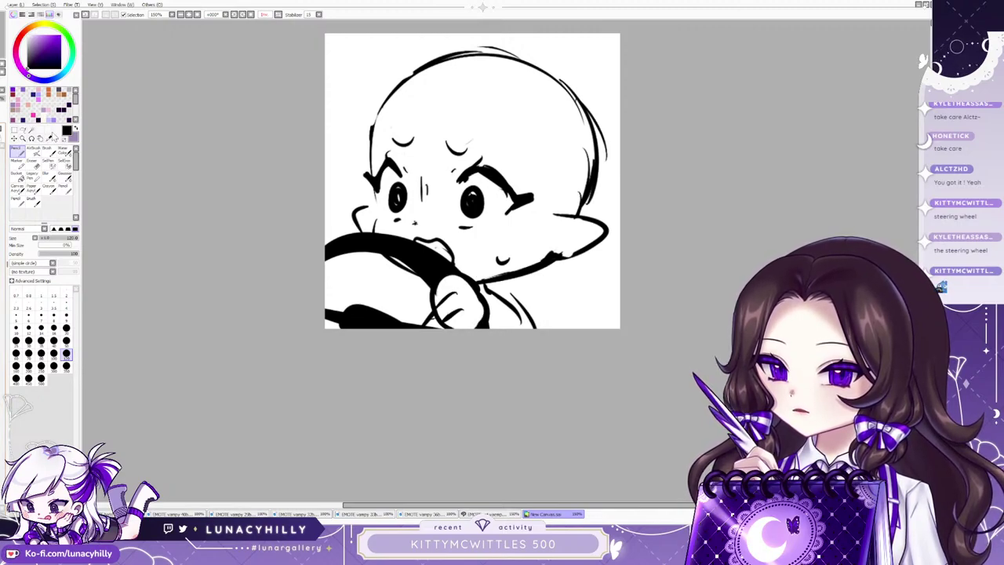
Shift the steering wheel with its hand to the right across the canvas, under the character's face.
left_click(15, 138)
left_click_drag(526, 231, 587, 226)
left_click_drag(511, 149, 634, 152)
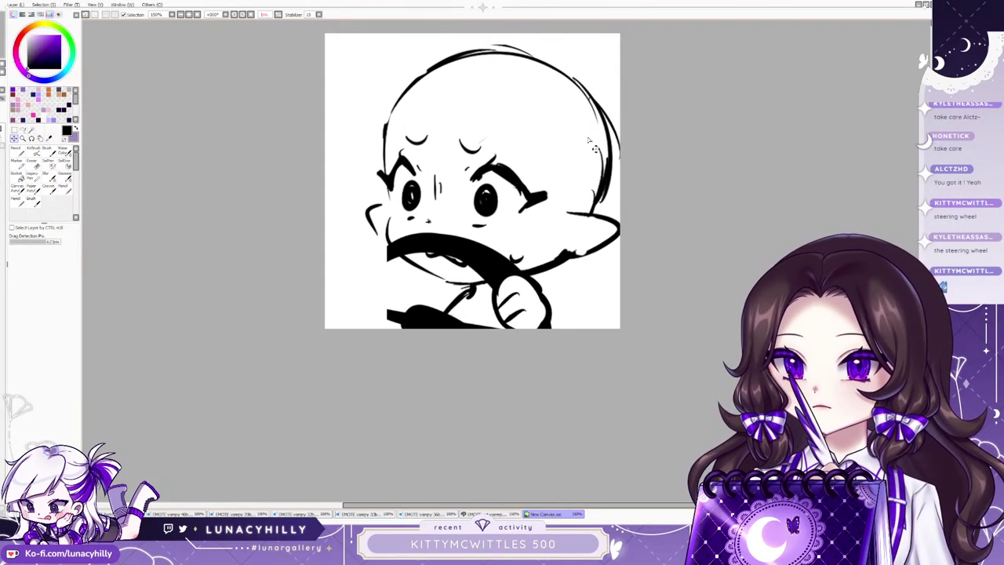
Complete the wheel rim's missing left side and draw a second round hand with finger lines gripping it.
left_click(18, 150)
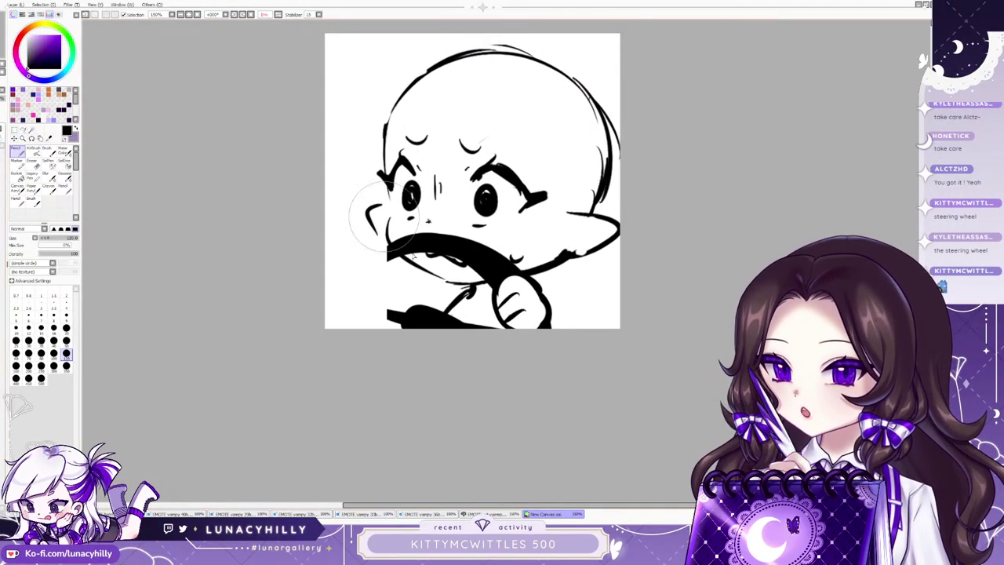
mouse_move(390, 237)
left_mouse_down()
mouse_move(349, 325)
mouse_move(394, 249)
mouse_move(363, 341)
mouse_move(376, 294)
mouse_move(408, 316)
mouse_move(434, 274)
mouse_move(351, 311)
mouse_move(403, 336)
left_mouse_up()
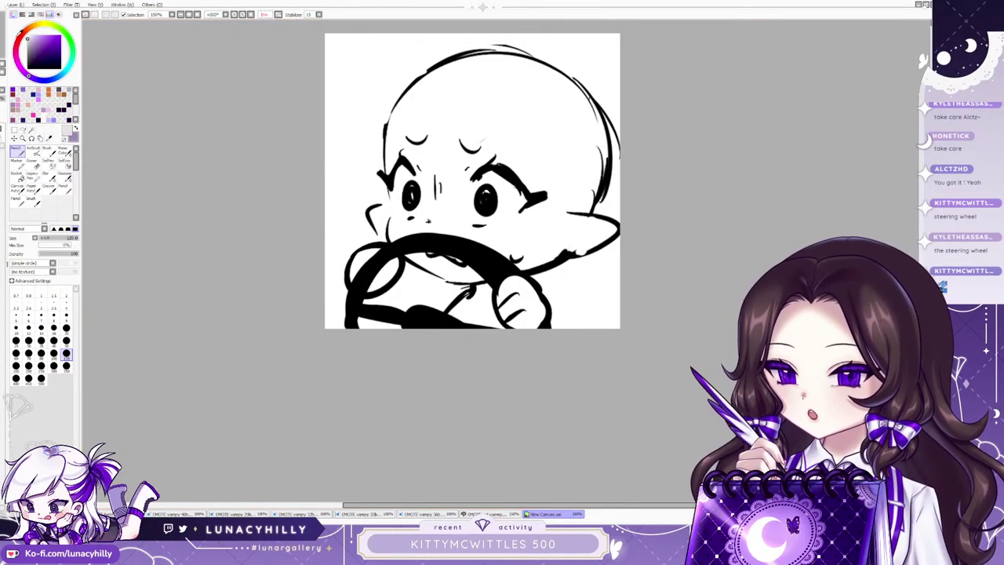
mouse_move(389, 270)
left_mouse_down()
mouse_move(372, 274)
mouse_move(383, 269)
mouse_move(373, 291)
left_mouse_up()
left_click(28, 68)
left_click_drag(377, 268, 387, 281)
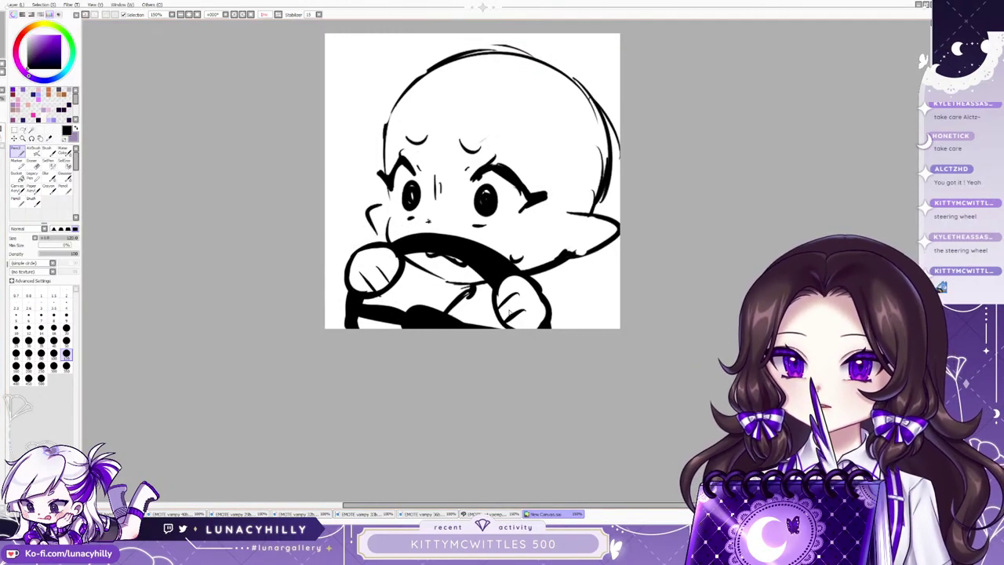
scroll(506, 308, "down", 2)
scroll(507, 309, "up", 2)
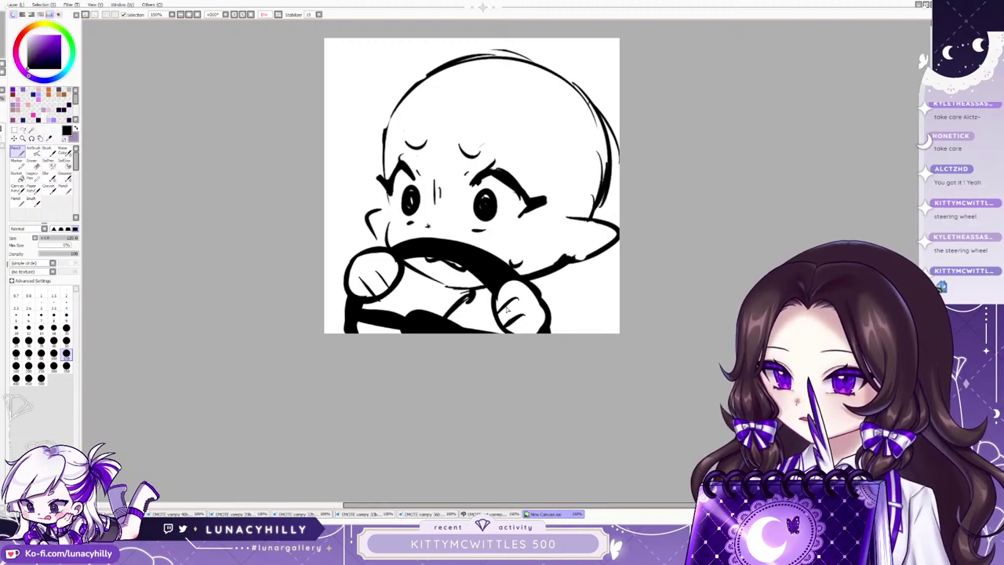
key("ctrl")
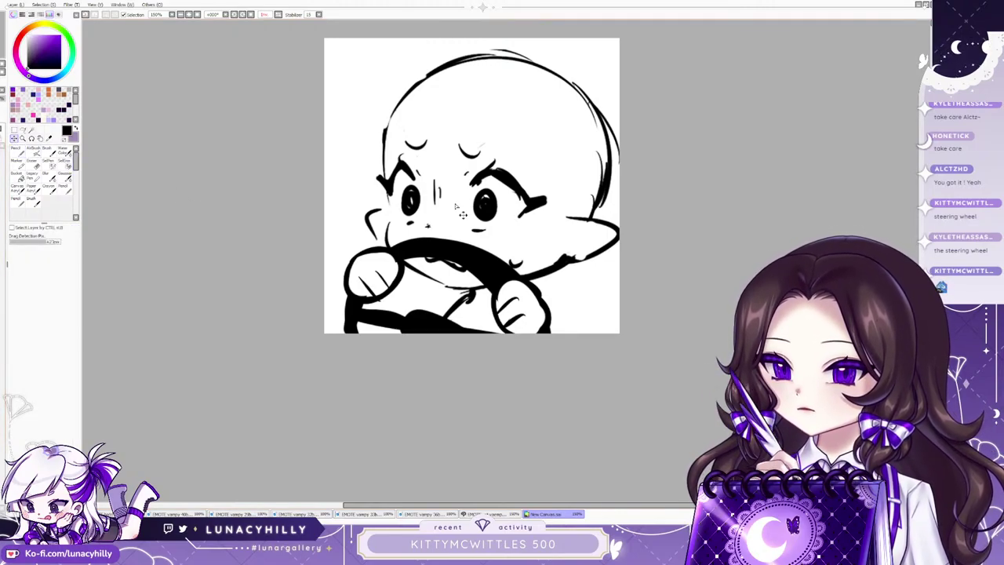
left_click_drag(578, 245, 547, 248)
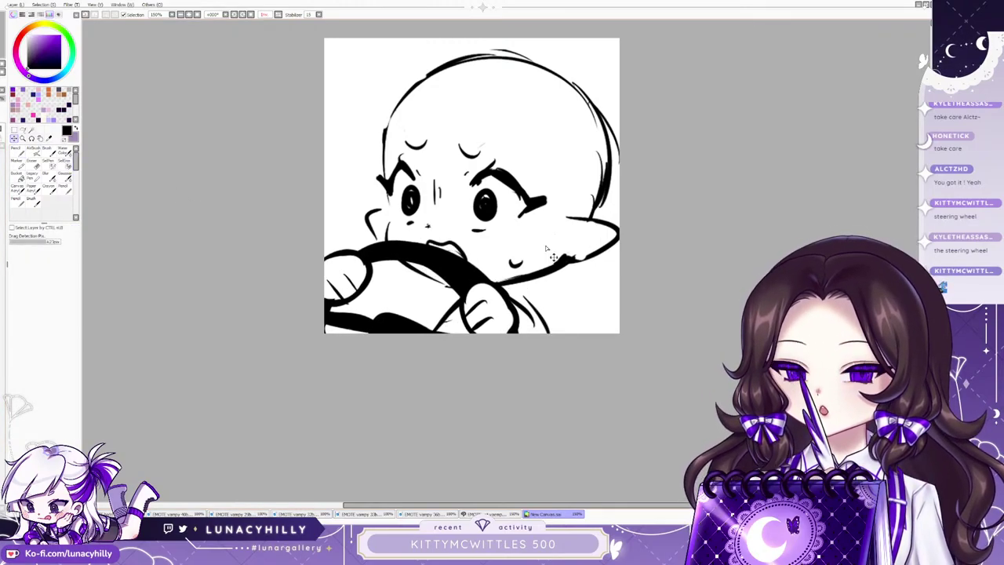
key("ctrl+z")
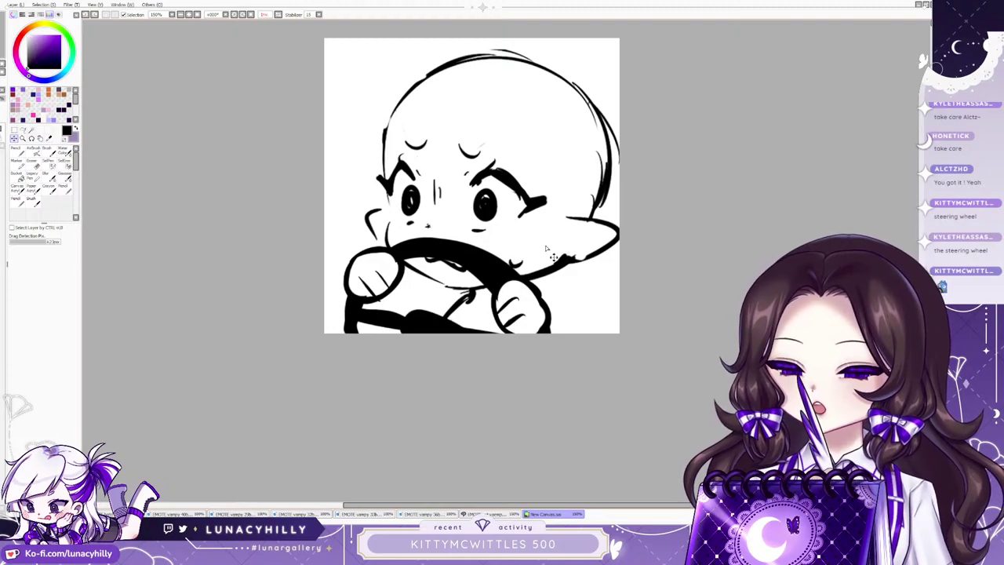
key("ctrl+z")
key("ctrl+y")
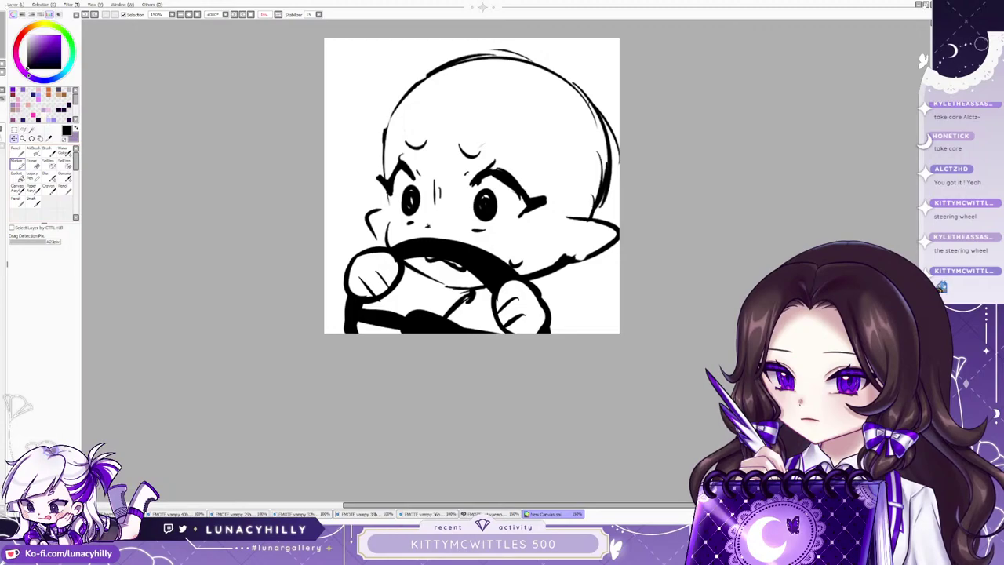
Nudge the steering wheel and both hands left in small increments until the far hand meets the canvas edge.
scroll(461, 314, "down", 2)
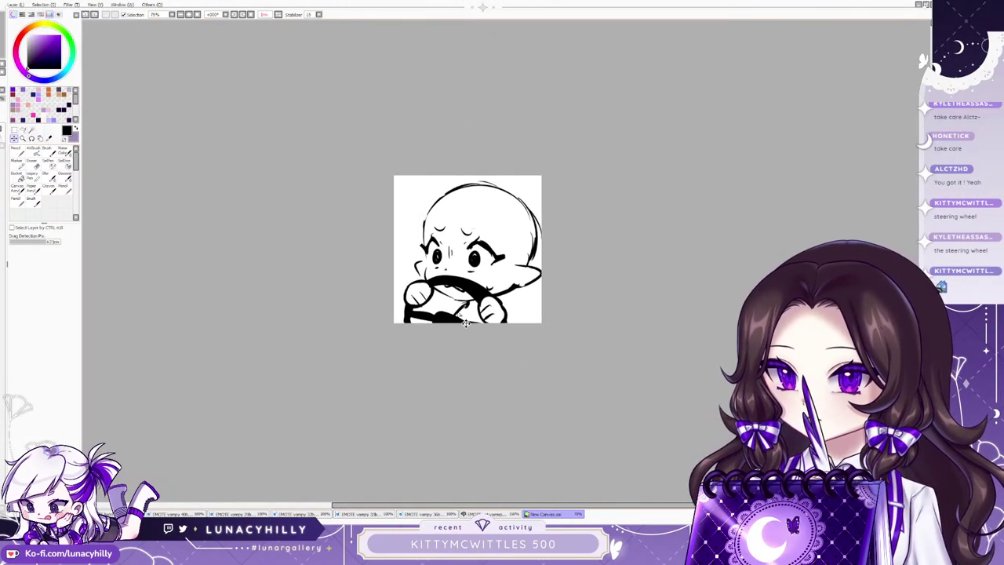
scroll(329, 307, "up", 2)
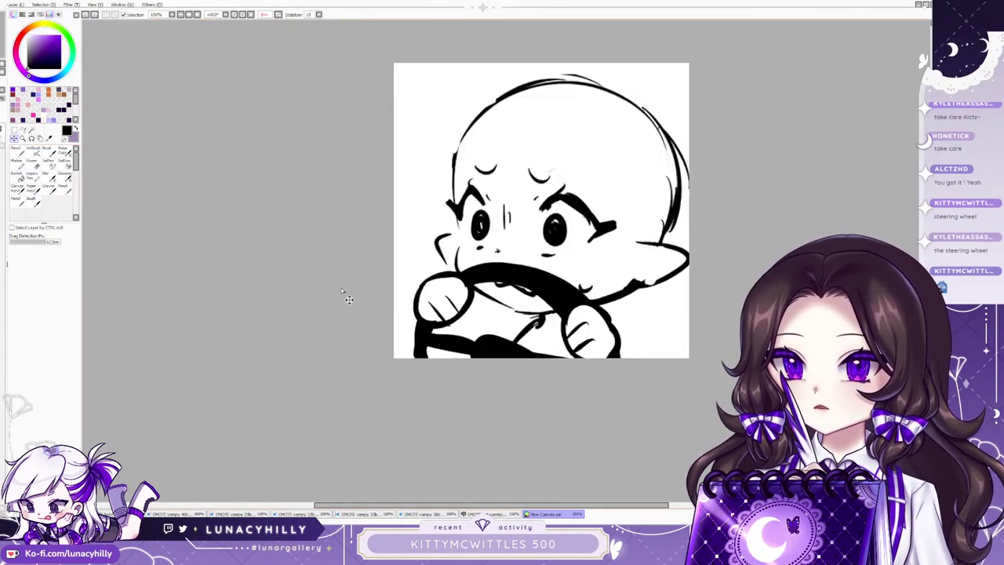
key("Left")
key("Left")
key("Left")
key("Left")
key("Left")
key("Left")
key("Left")
key("Left")
key("Left")
key("Left")
key("Left")
key("Left")
key("Left")
key("Left")
key("Left")
key("Left")
key("Left")
key("Left")
key("Left")
key("Left")
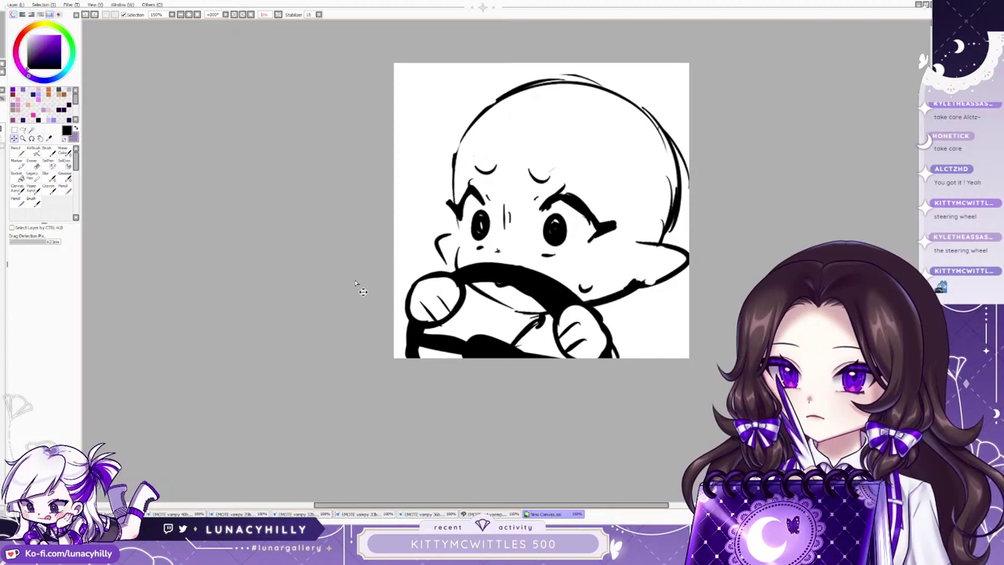
key("Left")
key("Left")
key("Left")
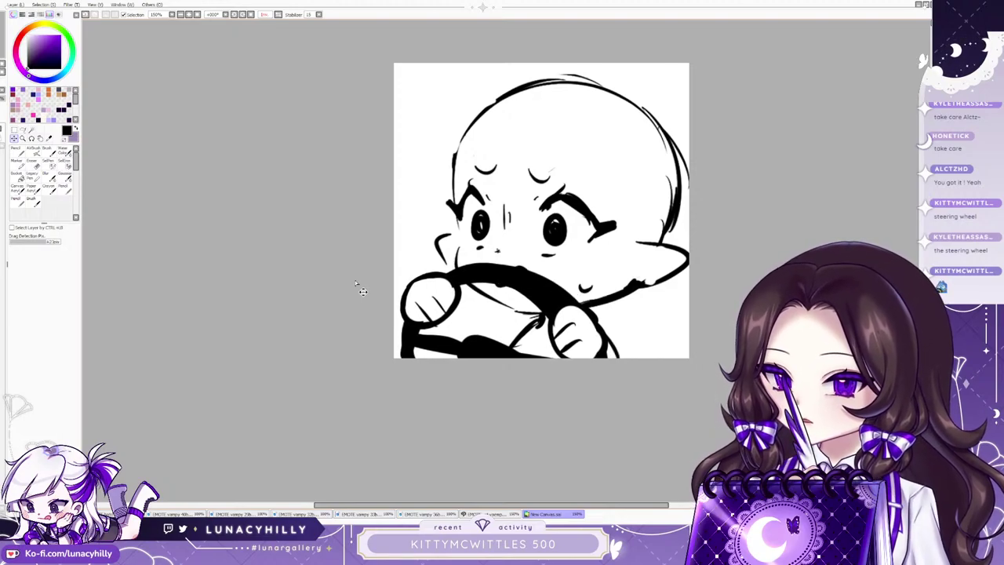
key("Left")
key("Left")
key("Left")
key("Left")
key("Left")
key("Left")
key("Left")
key("Left")
key("Left")
key("Left")
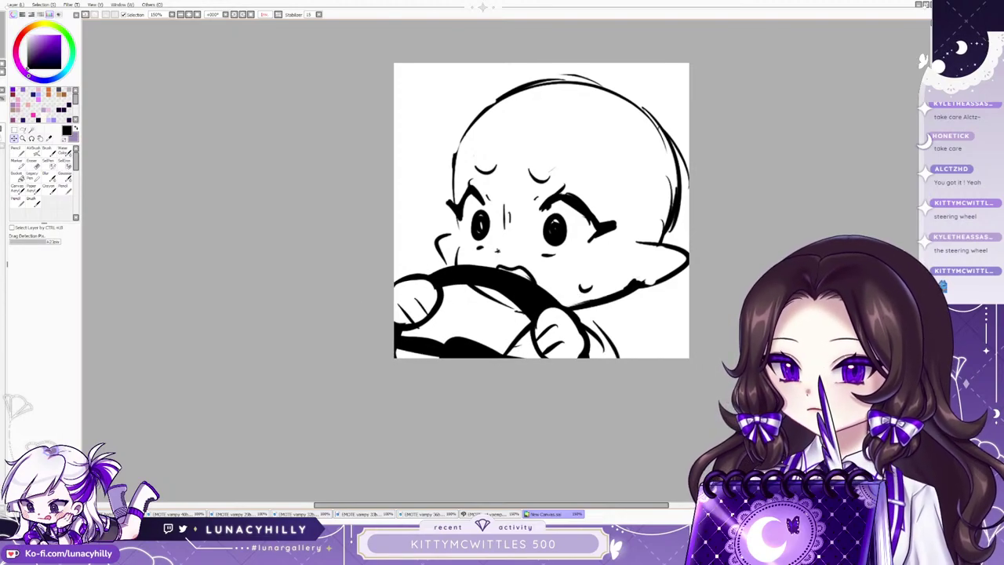
left_click(17, 154)
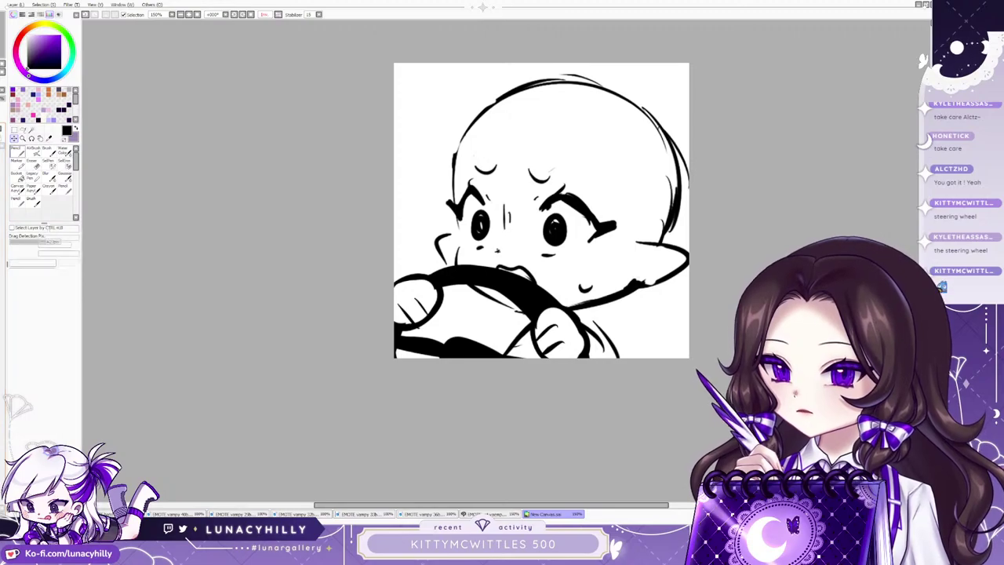
left_click_drag(517, 123, 536, 197)
left_click_drag(501, 123, 501, 147)
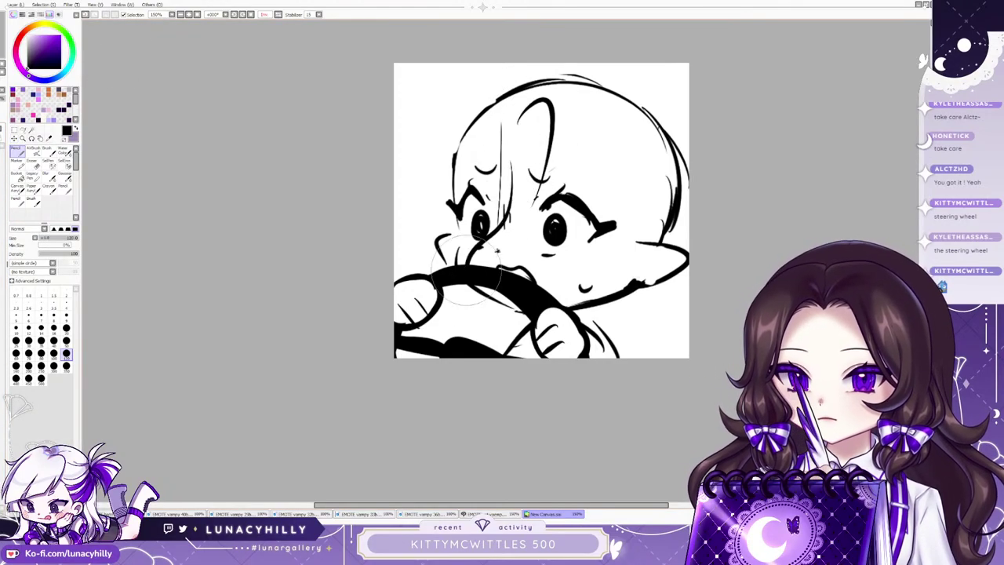
key("ctrl+z")
key("ctrl+z")
Mirror the view, hide the steering wheel, and sketch a long central bang from the parting down between the eyes with a thinner pencil.
key("h")
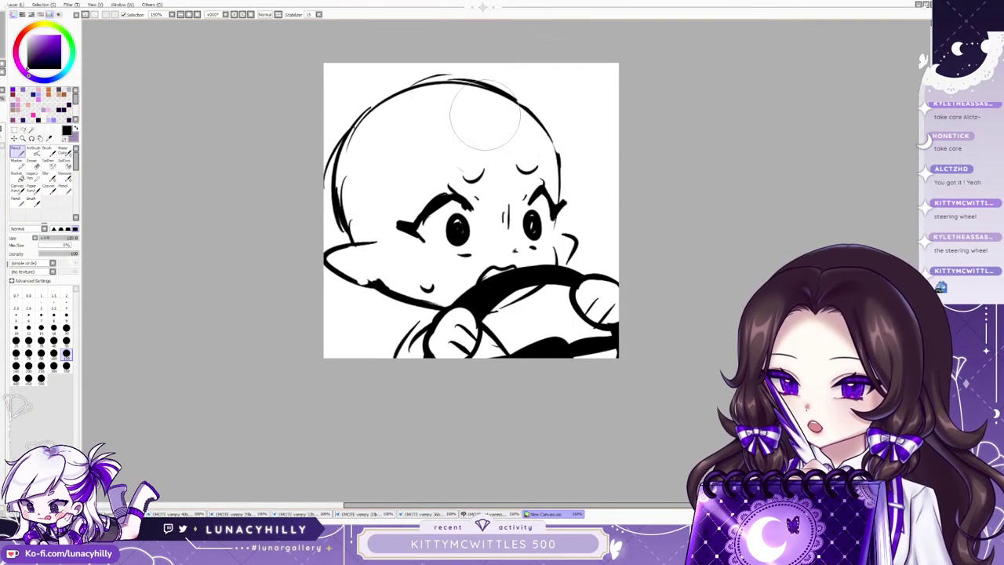
mouse_move(497, 102)
left_mouse_down()
mouse_move(527, 127)
mouse_move(511, 192)
left_mouse_up()
left_click(2, 181)
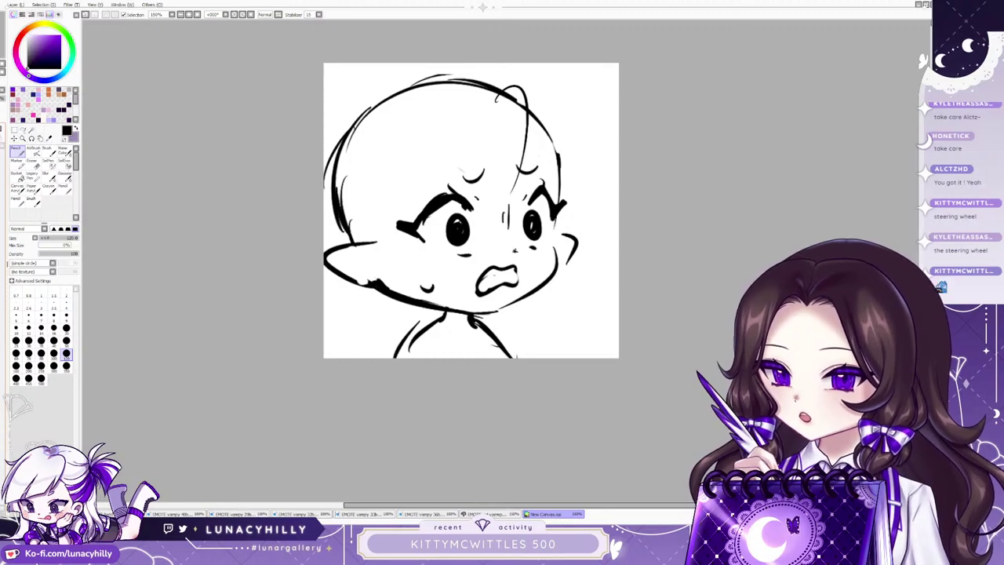
key("ctrl+z")
left_click(66, 342)
mouse_move(486, 114)
left_mouse_down()
mouse_move(519, 96)
mouse_move(513, 222)
left_mouse_up()
left_click_drag(482, 136, 484, 241)
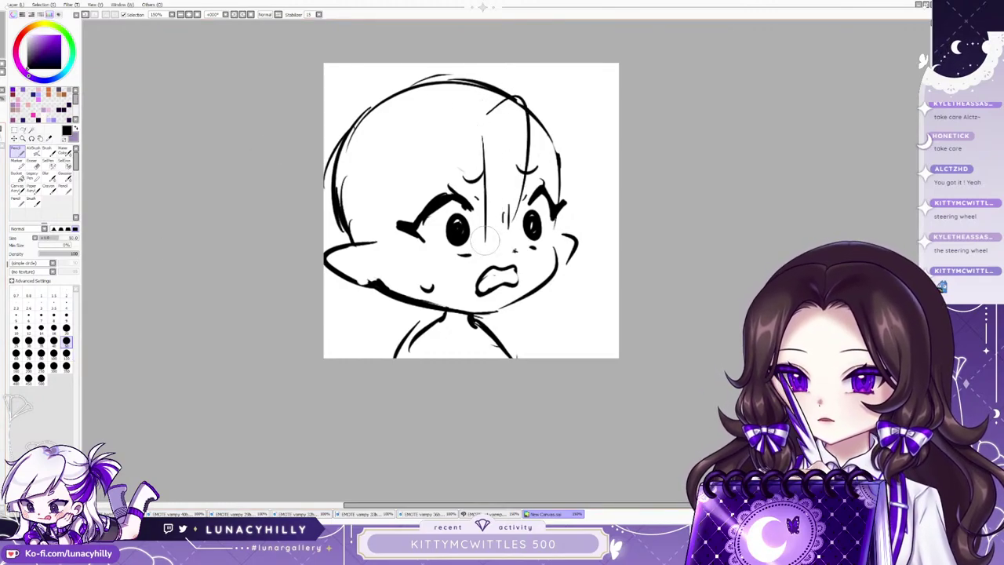
mouse_move(506, 179)
left_mouse_down()
mouse_move(453, 311)
mouse_move(469, 283)
mouse_move(495, 312)
left_mouse_up()
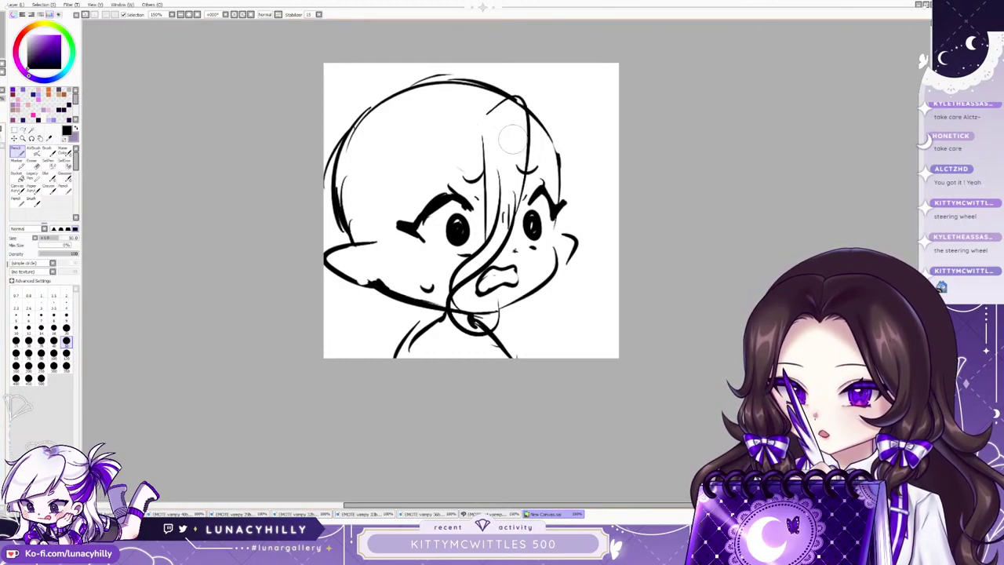
Redraw the central bang's lower sweep with a curled tip at the chin, and thicken its parting and front edge.
key("ctrl+z")
key("ctrl+z")
mouse_move(526, 162)
left_mouse_down()
mouse_move(454, 332)
mouse_move(480, 318)
left_mouse_up()
left_click_drag(455, 287, 478, 334)
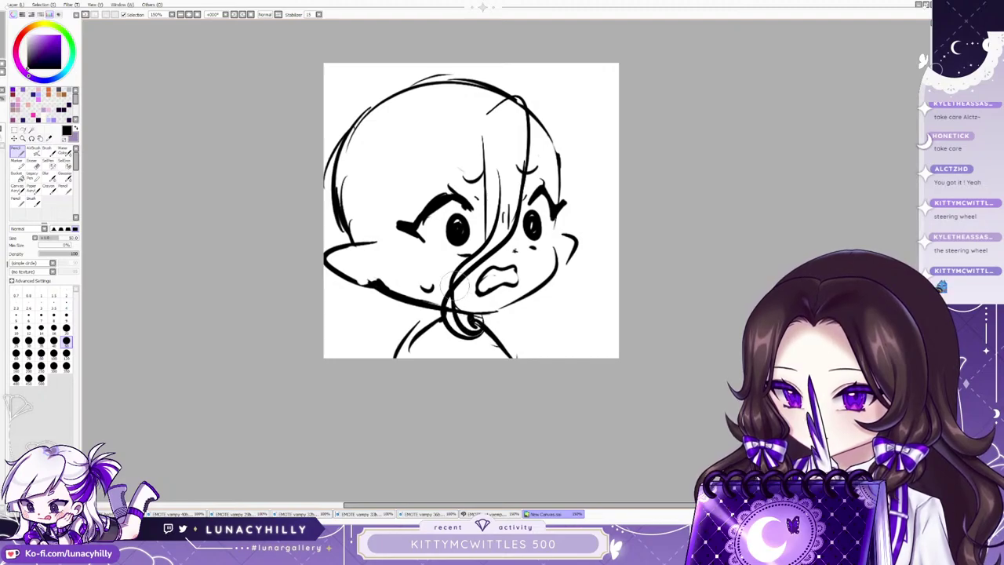
mouse_move(475, 122)
left_mouse_down()
mouse_move(533, 144)
mouse_move(517, 219)
left_mouse_up()
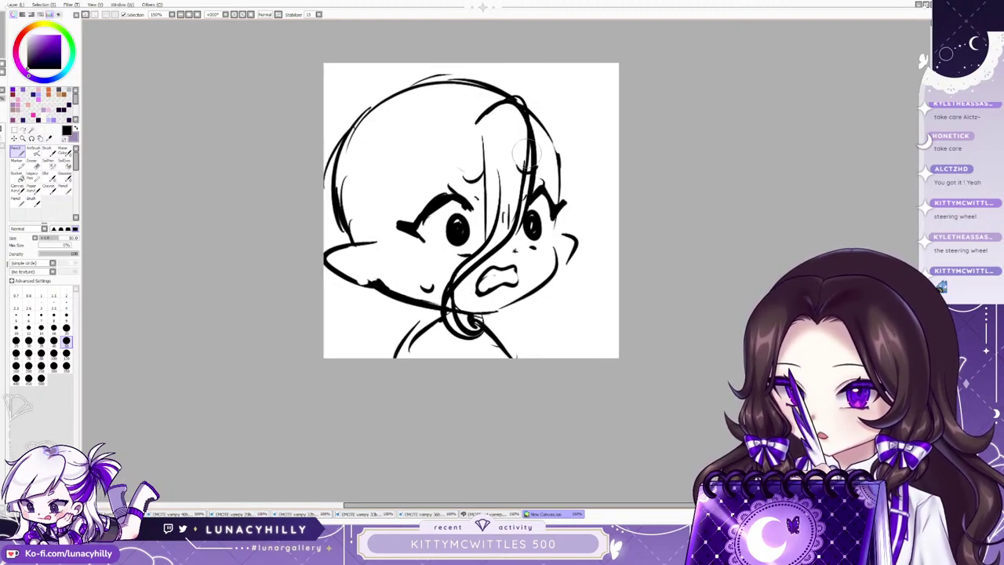
left_click_drag(527, 155, 515, 235)
Darken the central bang's inner strand, add a pointed tuft at the far temple, and return the view to normal.
left_click(33, 163)
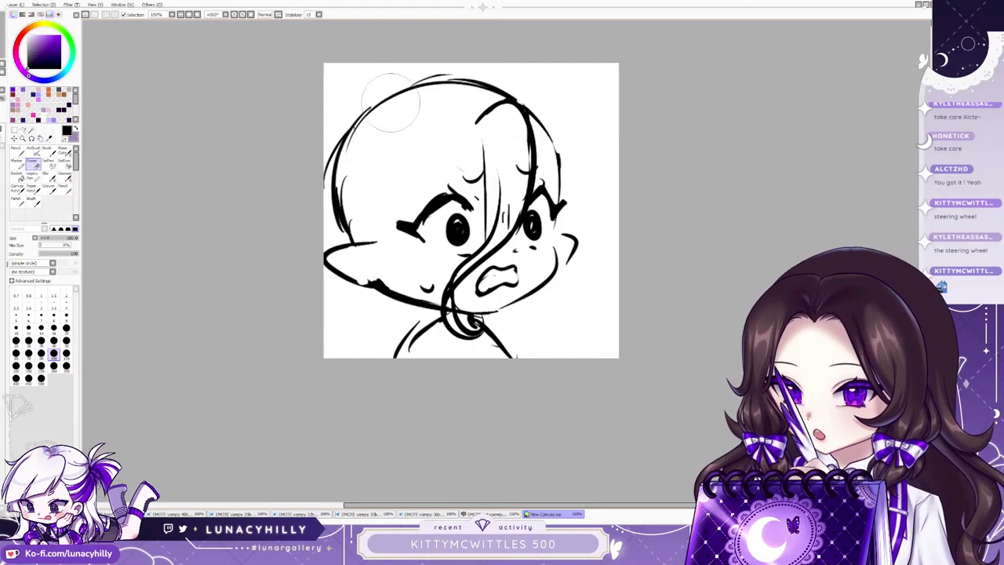
key("n")
left_click_drag(476, 146, 480, 177)
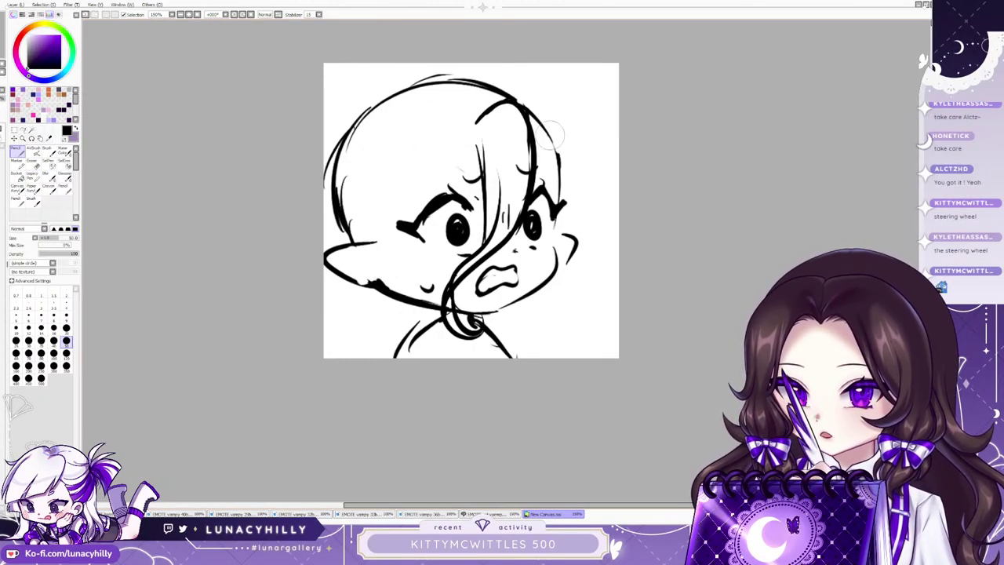
left_click_drag(539, 131, 560, 204)
key("h")
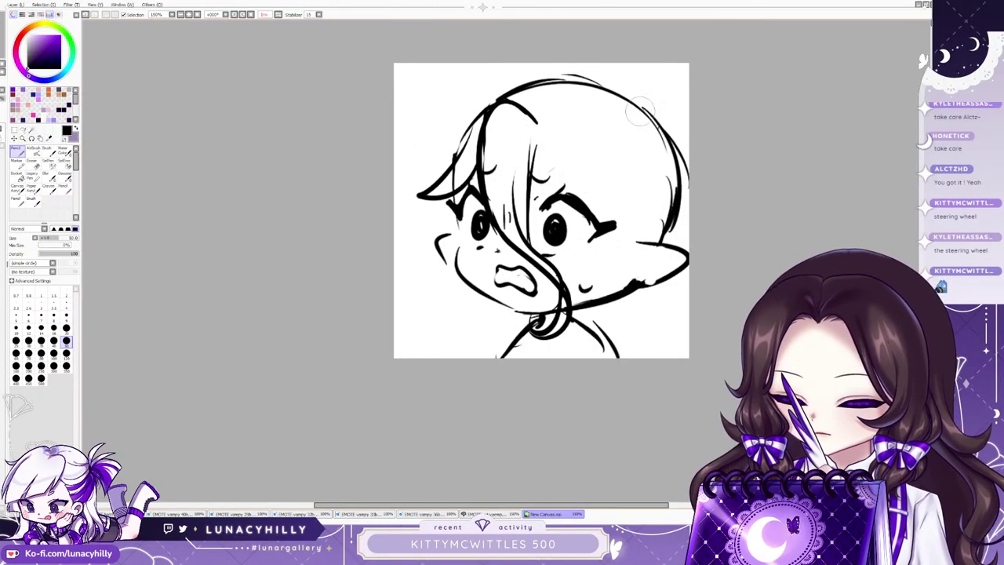
Sketch the near-side bang sweeping over the brow to the ear, and add curled side locks on both sides of the face.
left_click_drag(535, 165, 598, 220)
mouse_move(593, 199)
left_mouse_down()
mouse_move(605, 221)
mouse_move(646, 226)
left_mouse_up()
mouse_move(533, 120)
left_mouse_down()
mouse_move(555, 106)
mouse_move(666, 215)
left_mouse_up()
mouse_move(599, 228)
left_mouse_down()
mouse_move(576, 272)
mouse_move(600, 277)
left_mouse_up()
mouse_move(600, 277)
left_mouse_down()
mouse_move(596, 342)
mouse_move(638, 242)
left_mouse_up()
left_click_drag(448, 201, 448, 269)
left_click_drag(436, 210, 464, 323)
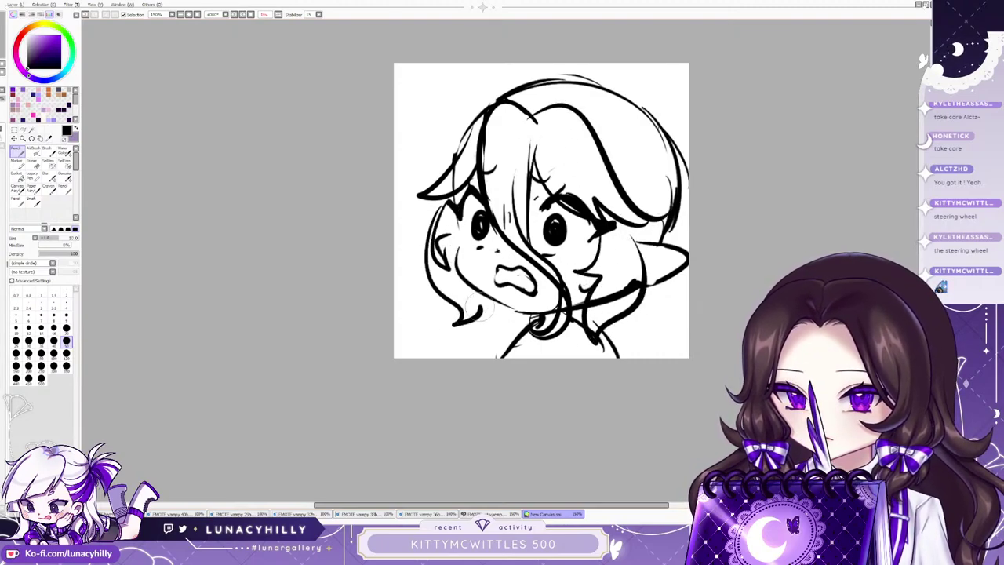
Check the hair in mirrored view, thicken both side locks, and draw a raised hair outline over the crown.
key("h")
left_click_drag(576, 217, 546, 320)
left_click_drag(373, 224, 412, 354)
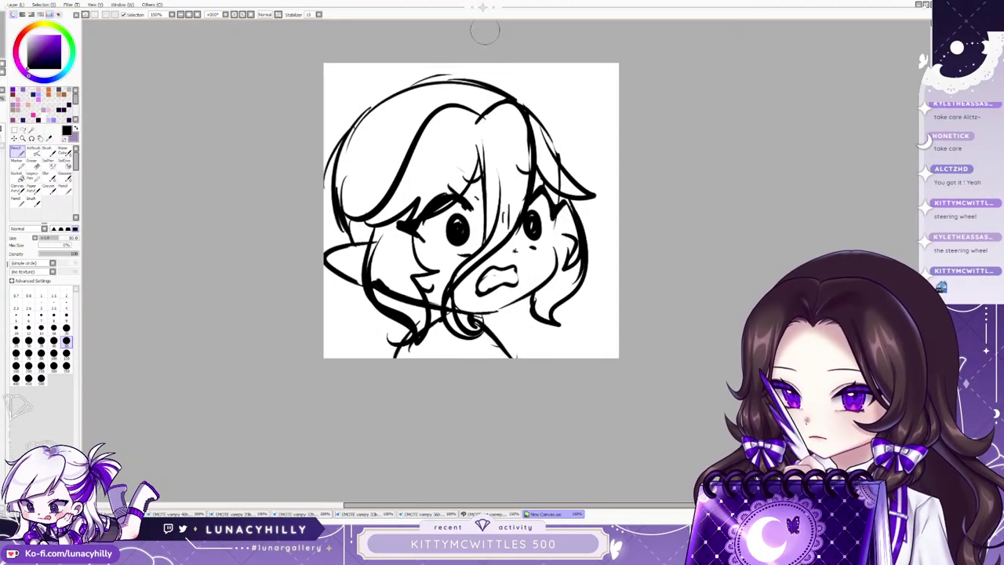
mouse_move(365, 88)
left_mouse_down()
mouse_move(504, 81)
mouse_move(569, 153)
left_mouse_up()
mouse_move(480, 81)
left_mouse_down()
mouse_move(584, 79)
mouse_move(569, 153)
left_mouse_up()
key("h")
key("ctrl+z")
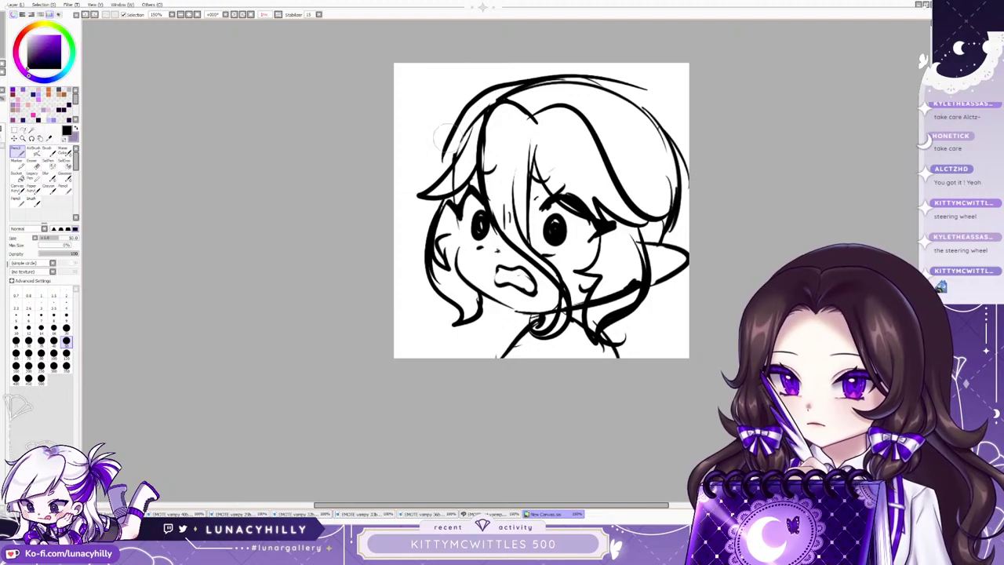
Draw the outer hair contour with shapes rising past the canvas's upper edge, and add short dark accents along the crown.
left_click_drag(434, 176, 517, 64)
mouse_move(596, 64)
left_mouse_down()
mouse_move(599, 82)
mouse_move(688, 64)
left_mouse_up()
left_click_drag(684, 119, 682, 191)
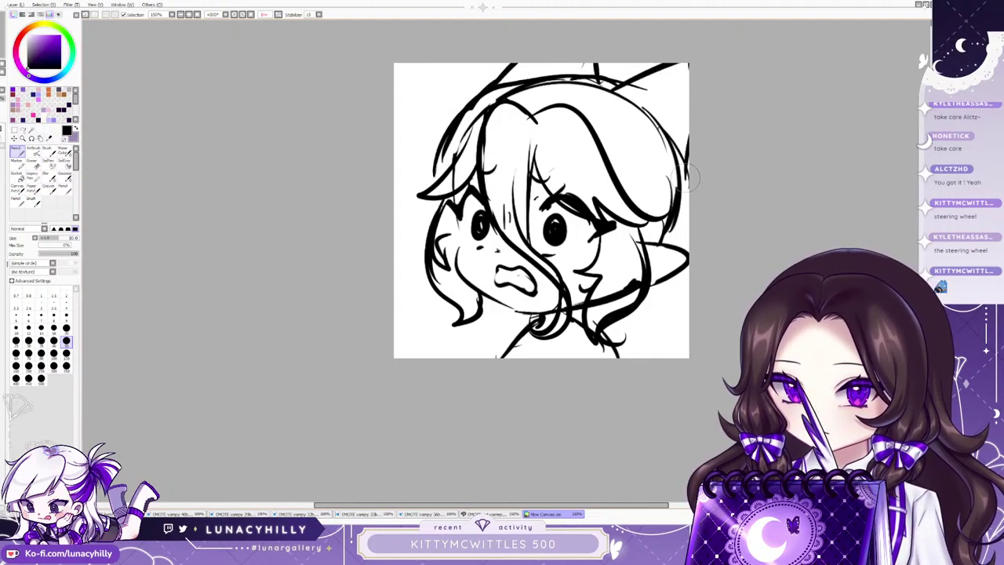
left_click_drag(597, 95, 624, 119)
mouse_move(536, 87)
left_mouse_down()
mouse_move(549, 85)
mouse_move(448, 147)
left_mouse_up()
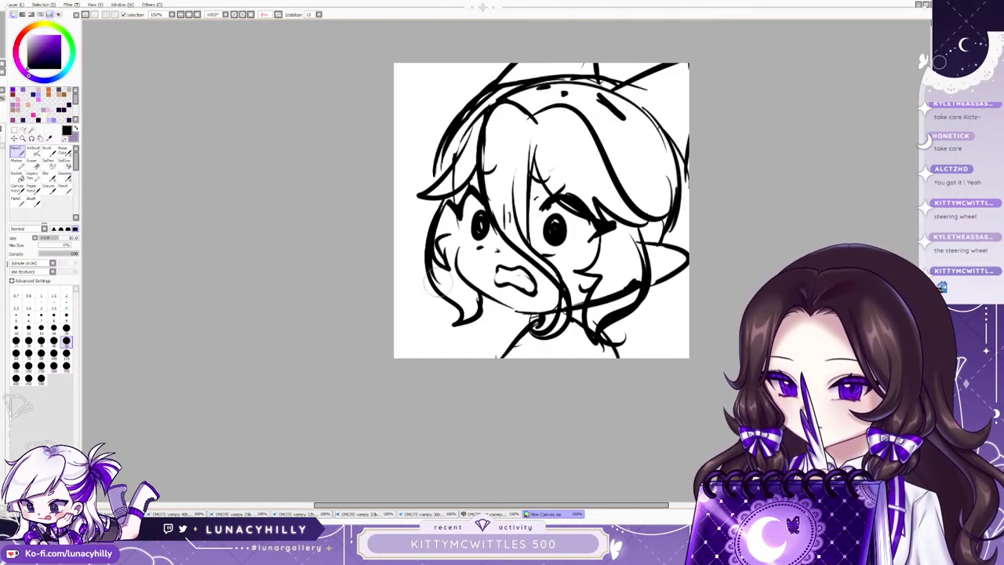
Draw long hair lines falling behind each side of the head down to the canvas's lower edge.
left_click_drag(436, 281, 431, 369)
left_click_drag(668, 291, 674, 355)
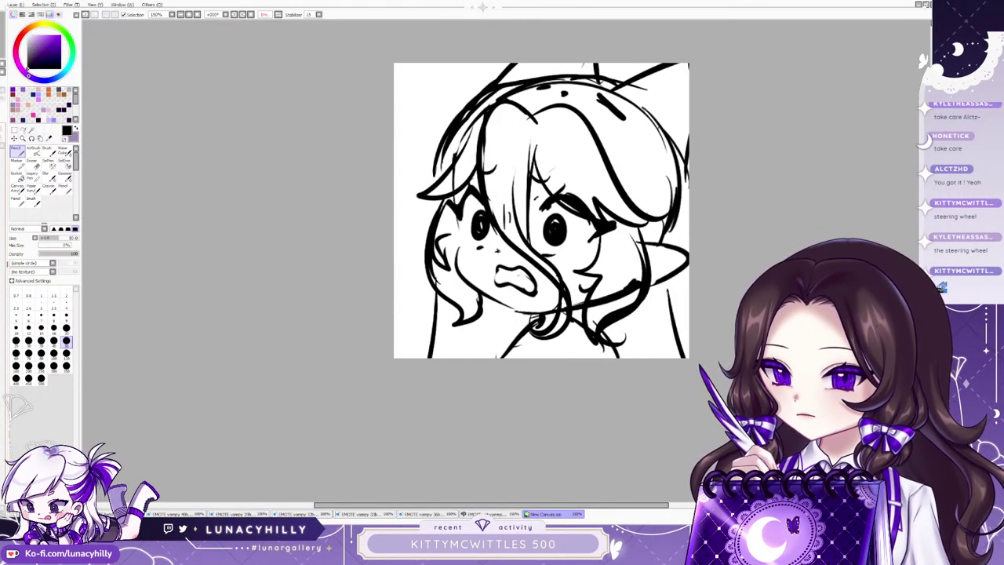
Erase the outer hair contour on the near side, from the crown down to the ear, using a large eraser.
left_click(33, 164)
left_click(66, 367)
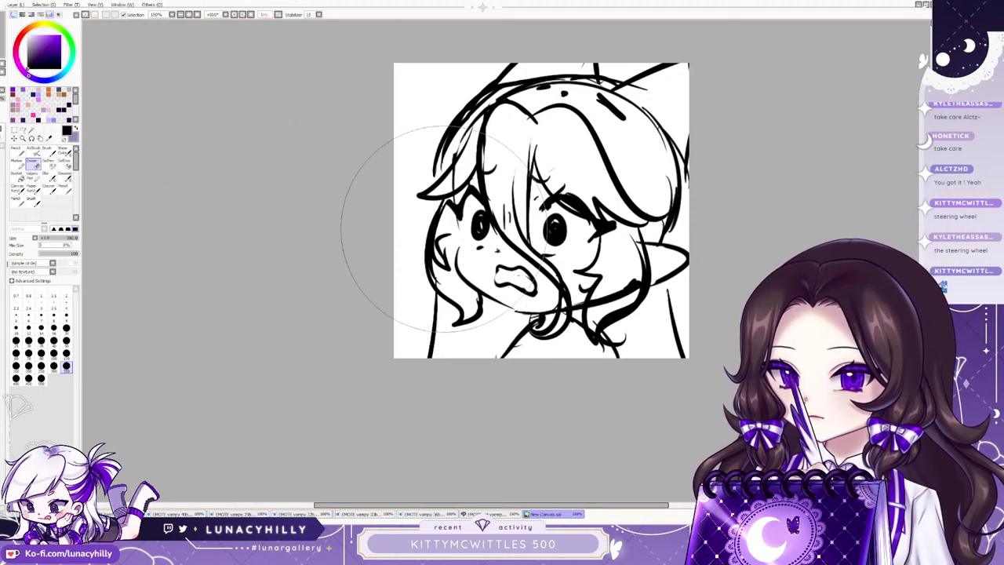
mouse_move(549, 86)
left_mouse_down()
mouse_move(581, 77)
mouse_move(681, 156)
mouse_move(671, 191)
mouse_move(682, 211)
mouse_move(674, 181)
mouse_move(662, 235)
mouse_move(674, 161)
left_mouse_up()
key("ctrl+z")
mouse_move(627, 284)
left_mouse_down()
mouse_move(611, 299)
mouse_move(621, 285)
left_mouse_up()
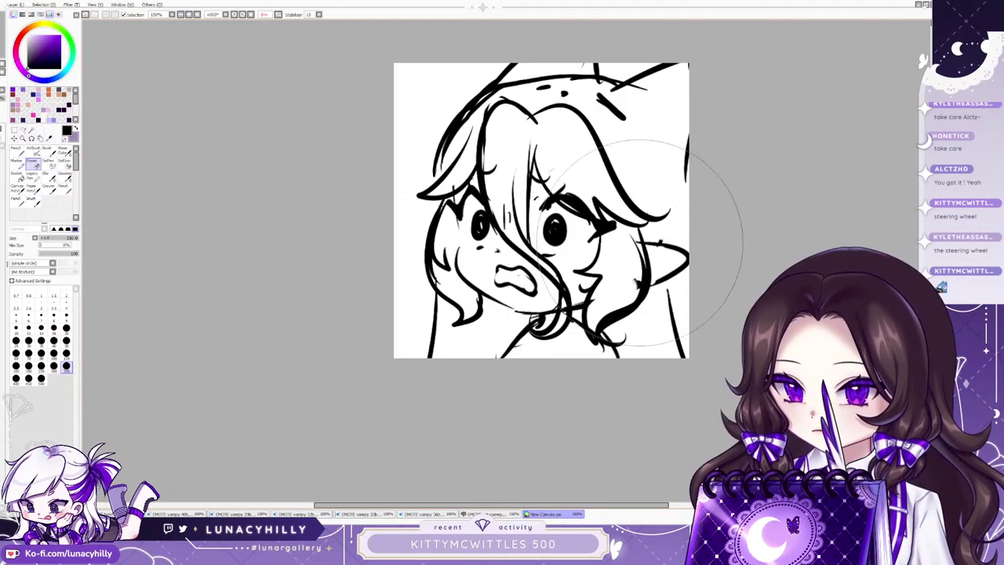
Touch up the strands beside the far cheek and sketch crossing neckline and shoulder strokes below the chin.
left_click(17, 151)
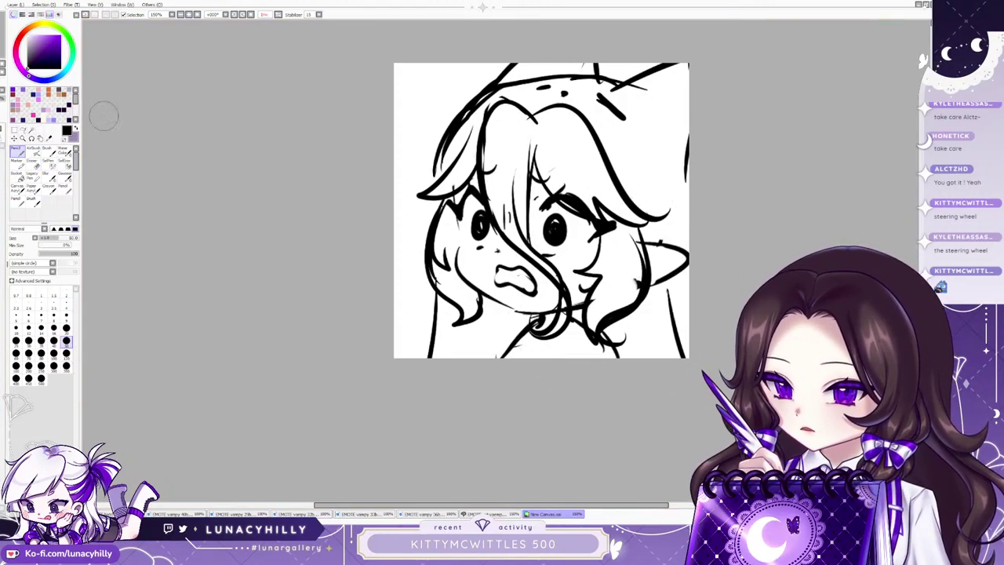
mouse_move(447, 234)
left_mouse_down()
mouse_move(445, 252)
mouse_move(453, 238)
left_mouse_up()
key("e")
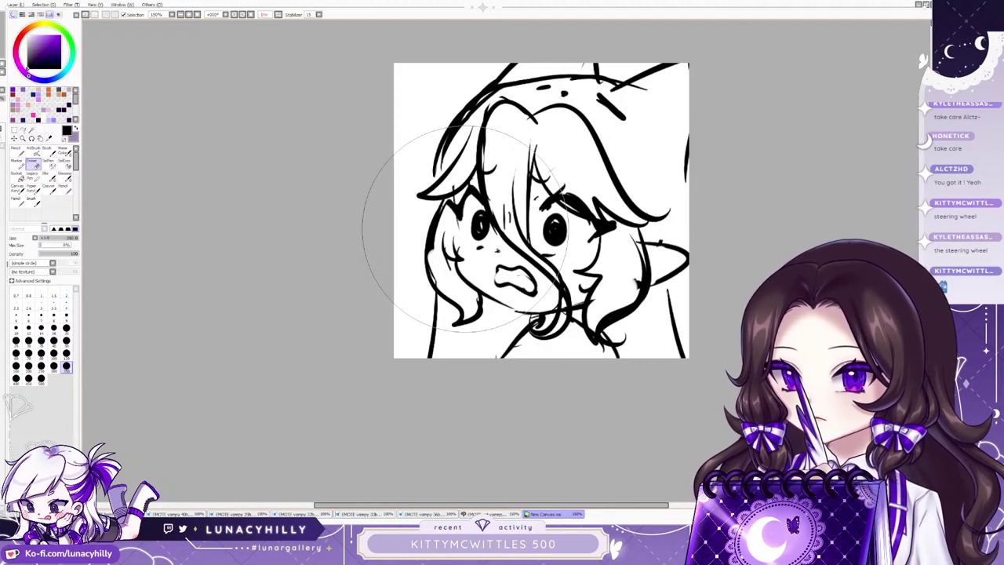
key("n")
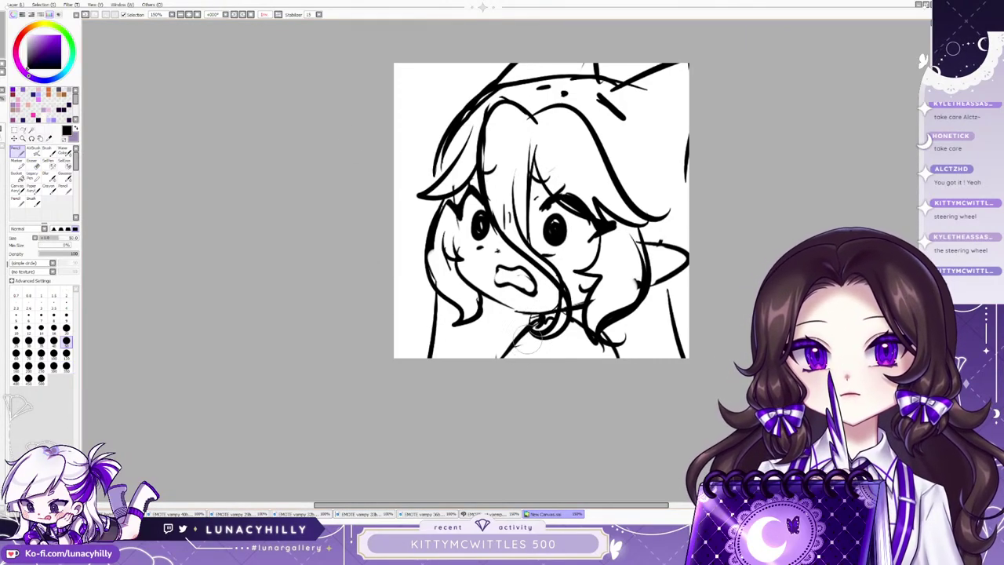
mouse_move(530, 335)
left_mouse_down()
mouse_move(513, 349)
mouse_move(581, 353)
left_mouse_up()
mouse_move(570, 312)
left_mouse_down()
mouse_move(586, 335)
mouse_move(585, 368)
mouse_move(588, 325)
mouse_move(604, 369)
left_mouse_up()
mouse_move(523, 335)
left_mouse_down()
mouse_move(524, 366)
mouse_move(571, 362)
left_mouse_up()
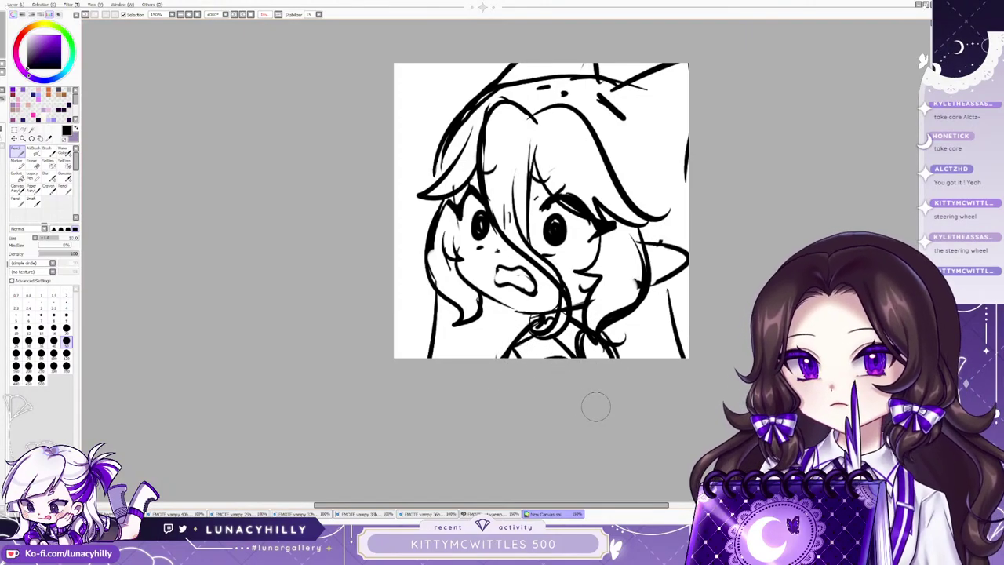
Draw wavy back-hair locks flaring out behind both sides of the face down to the canvas's lower edge.
mouse_move(436, 204)
left_mouse_down()
mouse_move(405, 269)
mouse_move(423, 306)
mouse_move(424, 361)
left_mouse_up()
left_click_drag(449, 305, 436, 342)
left_click_drag(496, 314, 485, 360)
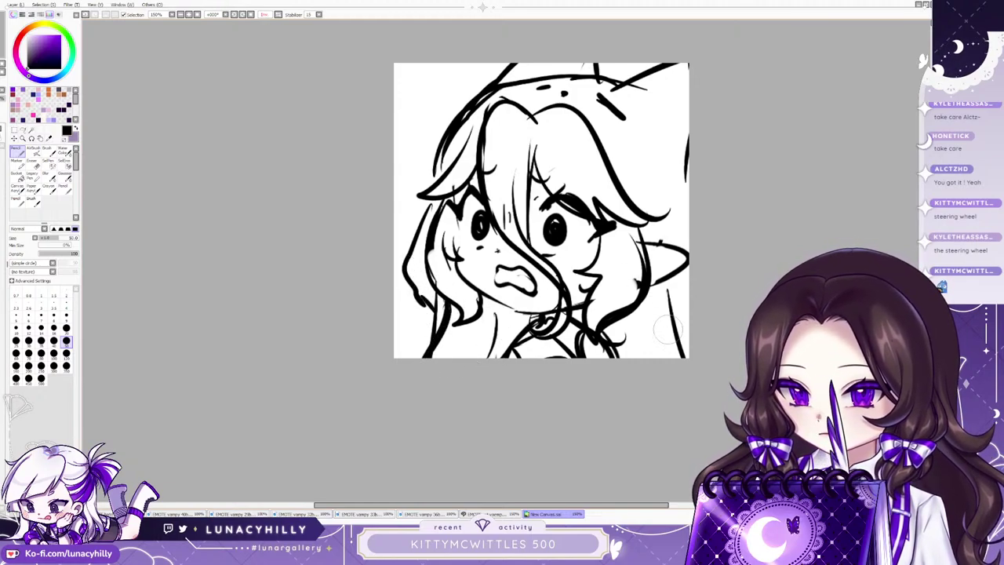
left_click_drag(662, 281, 683, 360)
left_click_drag(640, 220, 648, 243)
mouse_move(672, 309)
left_mouse_down()
mouse_move(691, 304)
mouse_move(675, 319)
mouse_move(691, 306)
mouse_move(691, 315)
left_mouse_up()
left_click_drag(626, 313, 622, 345)
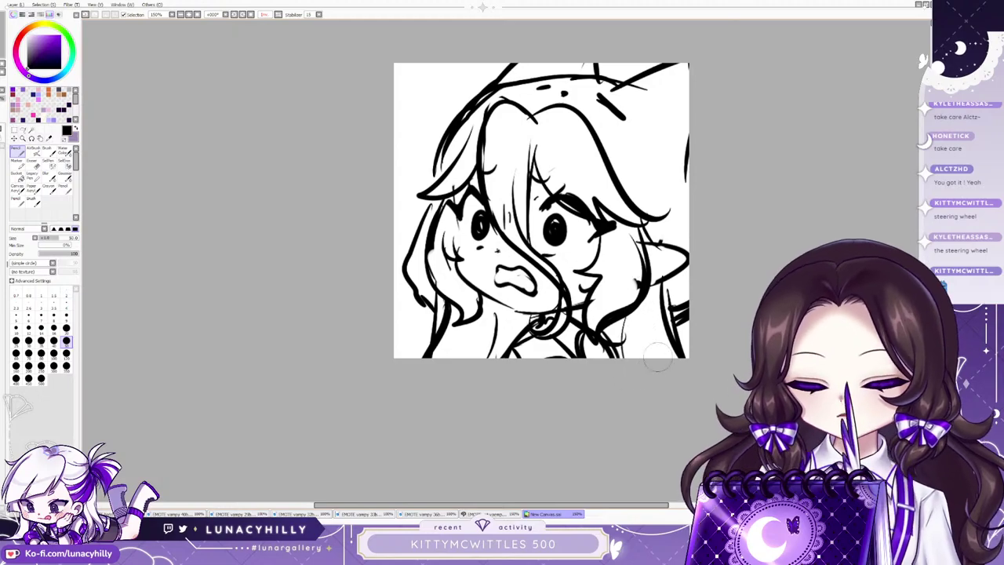
left_click_drag(661, 279, 690, 354)
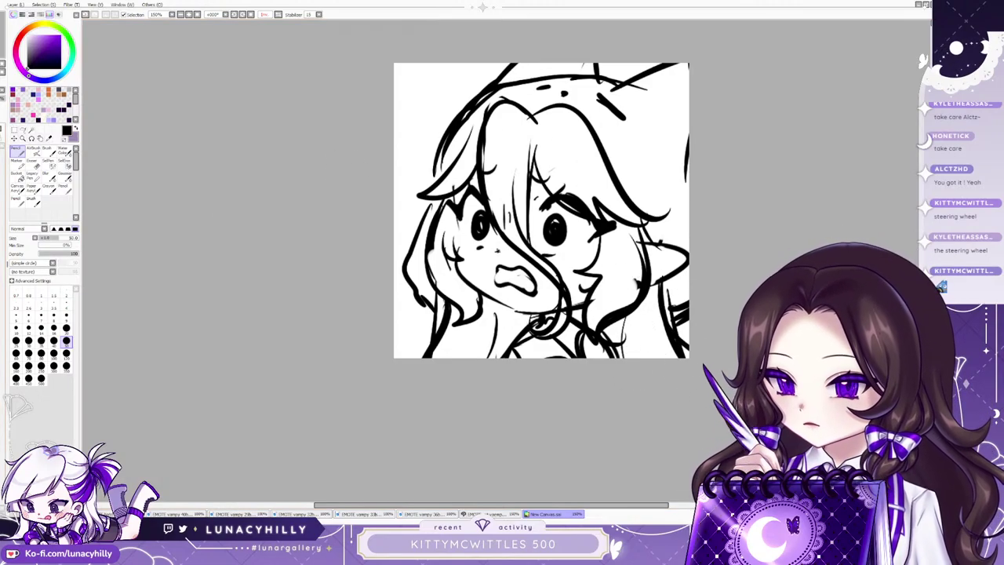
Add a small hook-shaped mark on the near side of the head and show the steering wheel to check the composition.
left_click_drag(639, 153, 656, 161)
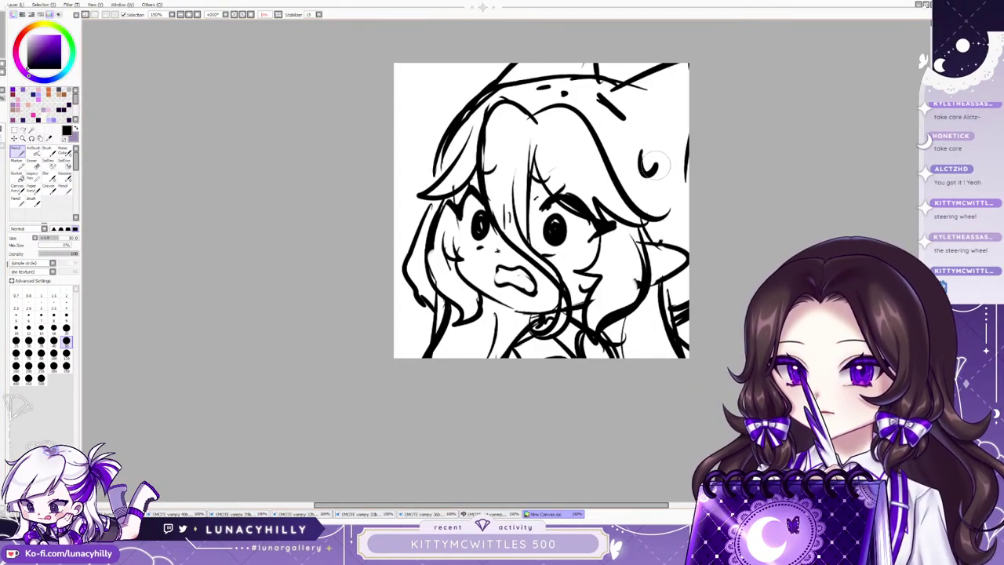
key("ctrl+v")
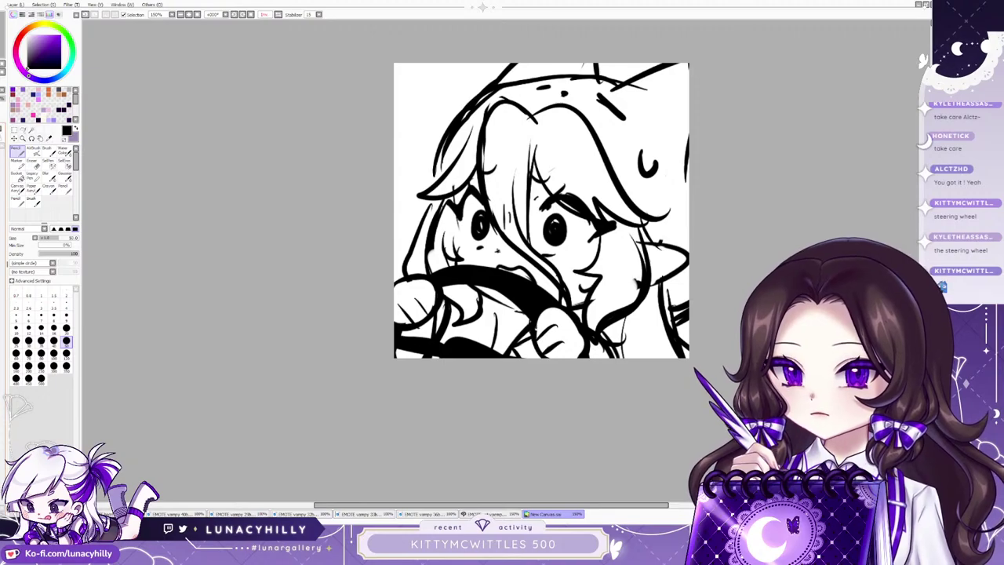
scroll(461, 367, "down", 2)
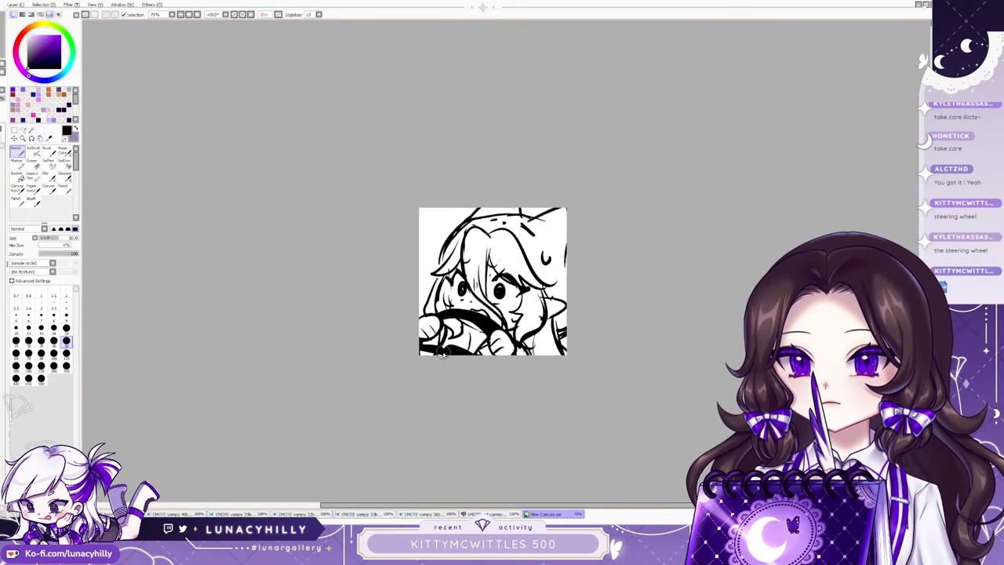
scroll(461, 366, "up", 2)
scroll(461, 366, "up", 1)
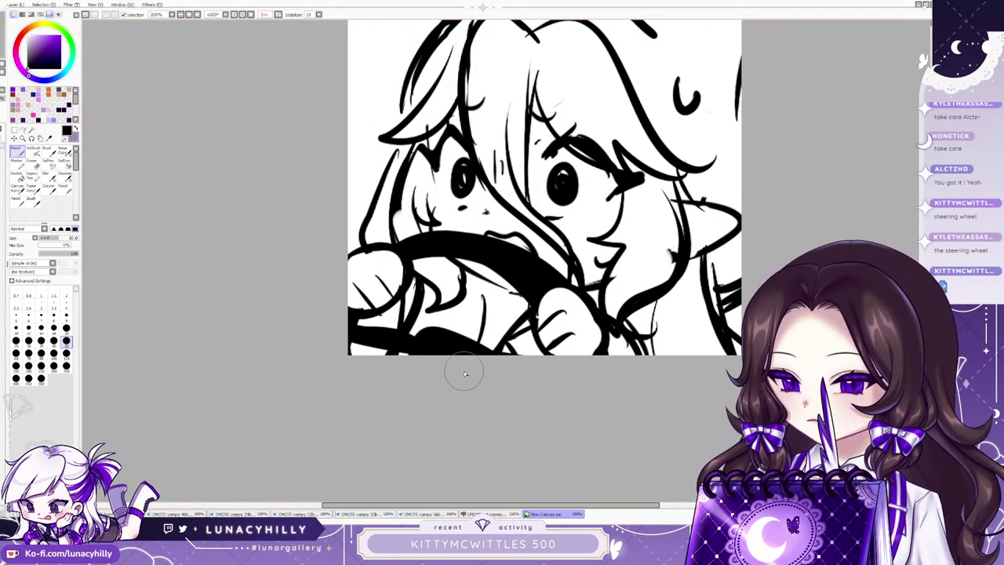
scroll(465, 374, "down", 1)
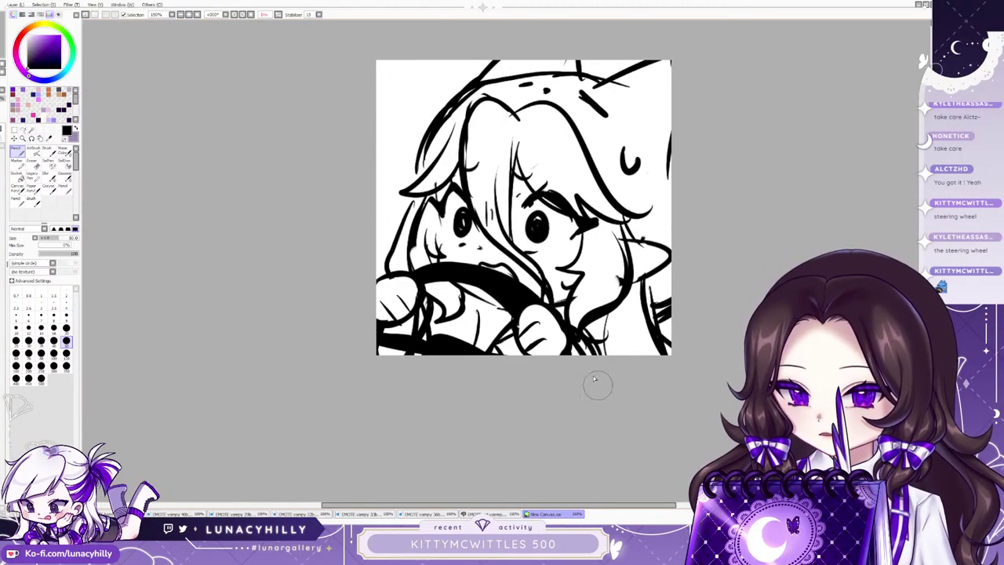
scroll(523, 352, "down", 2)
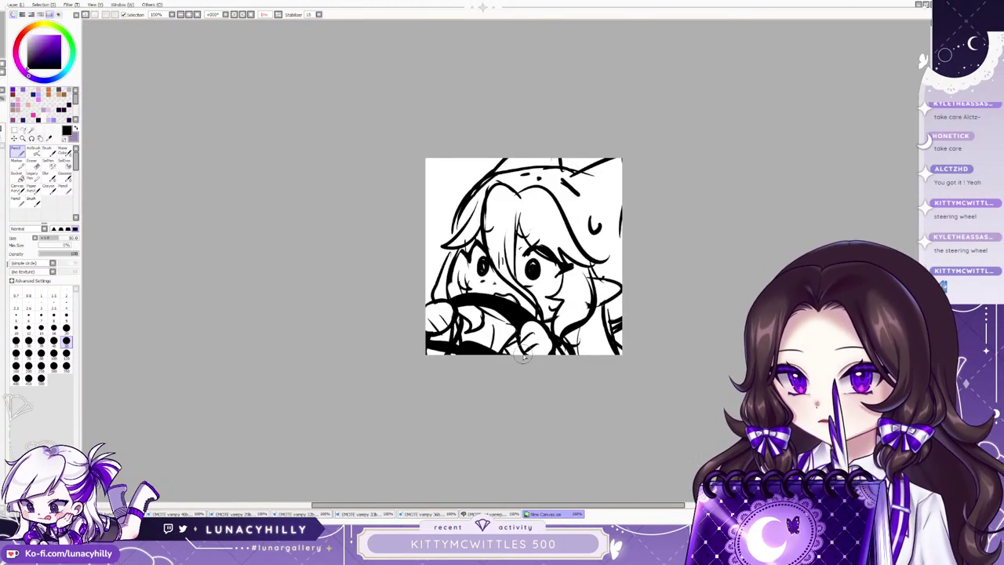
scroll(523, 353, "up", 2)
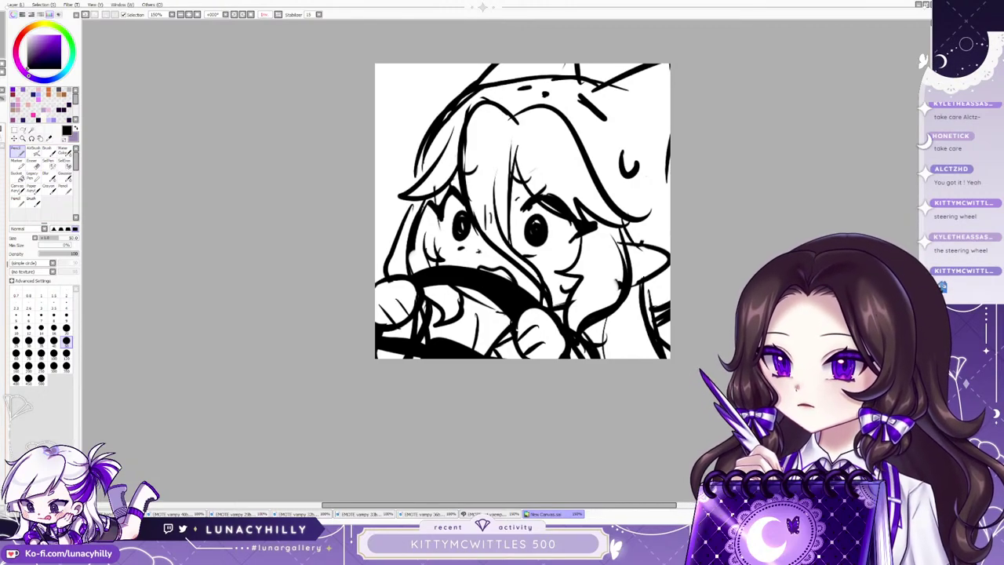
With the steering wheel hidden, fill both pupils solid black and erase a small round highlight in the centre of each.
key("h")
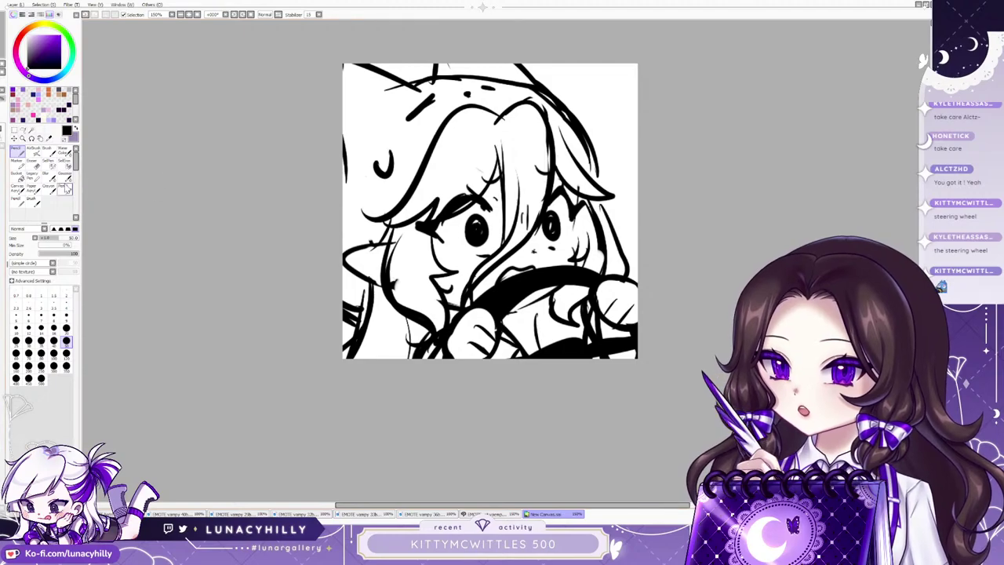
scroll(527, 249, "down", 2)
scroll(526, 249, "up", 3)
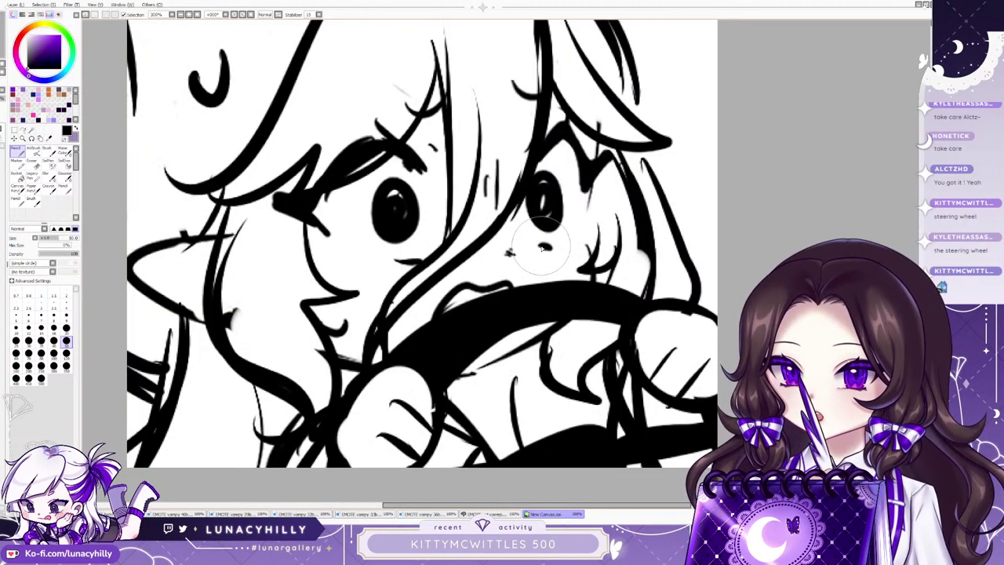
left_click(2, 145)
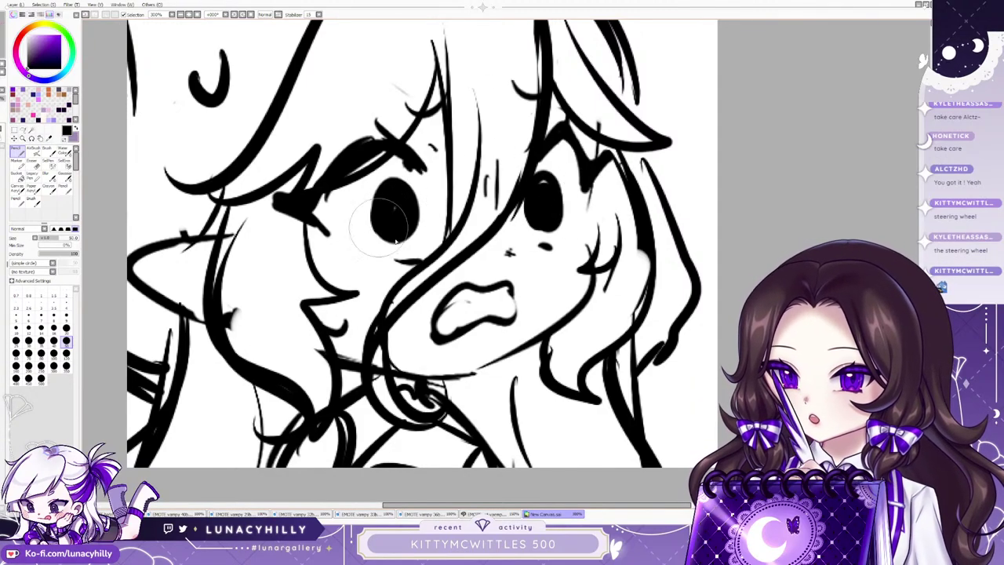
key("h")
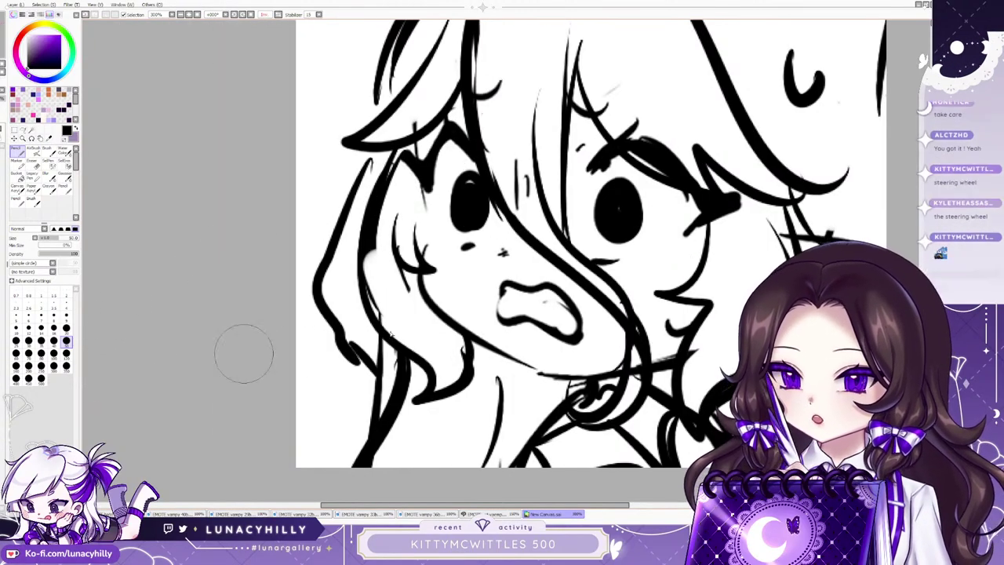
left_click(33, 163)
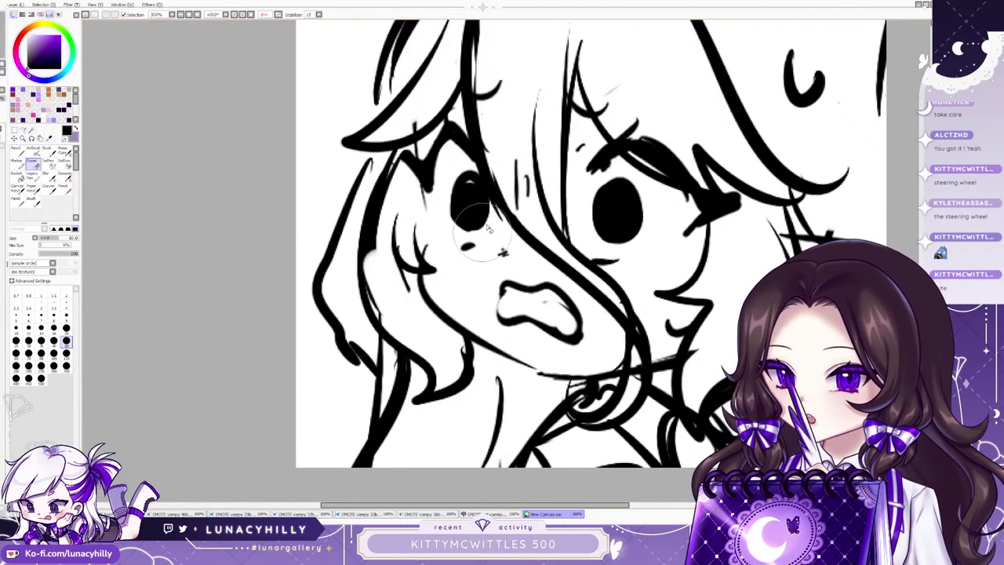
key("h")
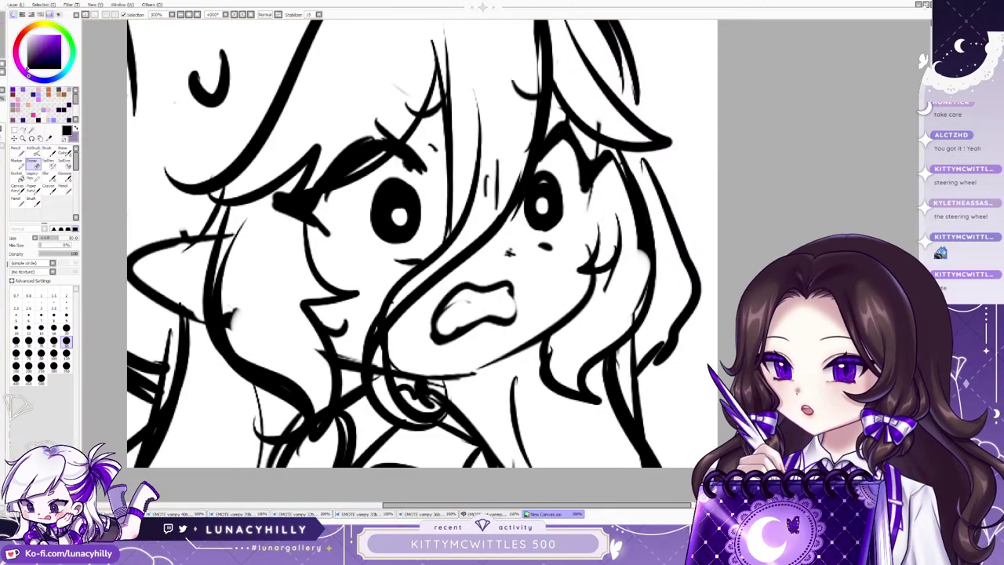
Reinforce the curled bang beside the mouth and thicken the far-side hair contour above the bang tip in mirrored view.
scroll(509, 363, "up", 2)
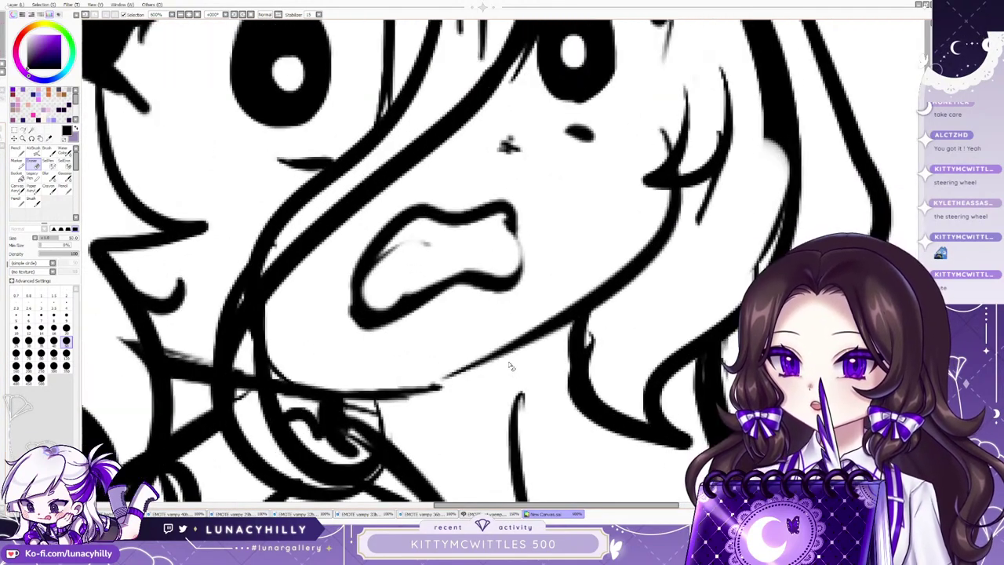
scroll(508, 363, "down", 6)
scroll(509, 363, "up", 3)
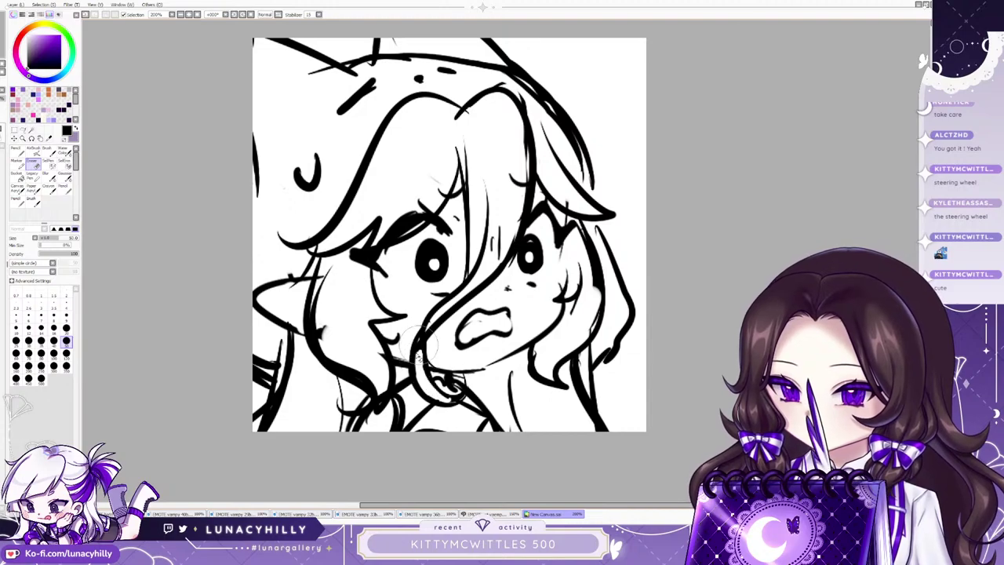
left_click(17, 153)
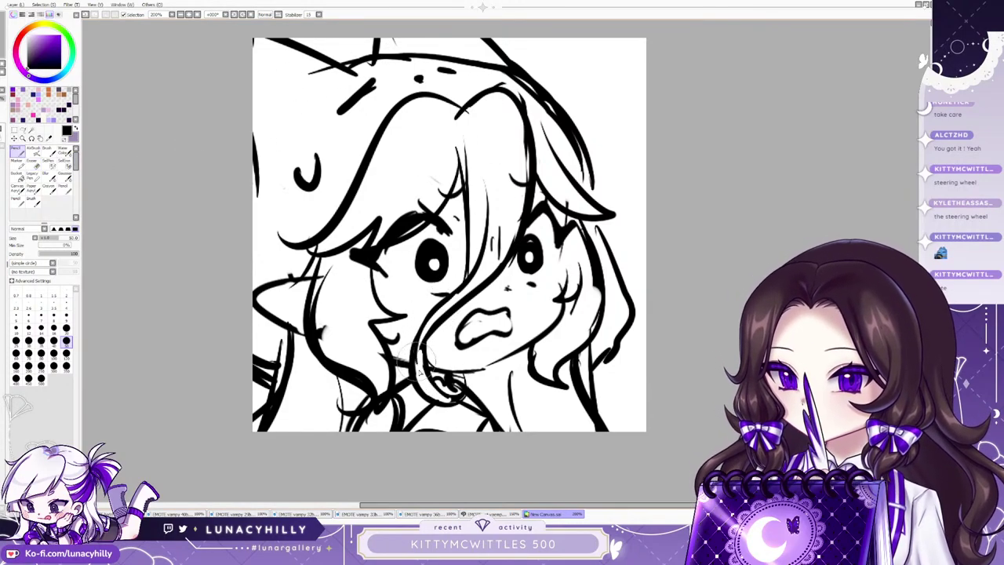
left_click_drag(436, 332, 460, 377)
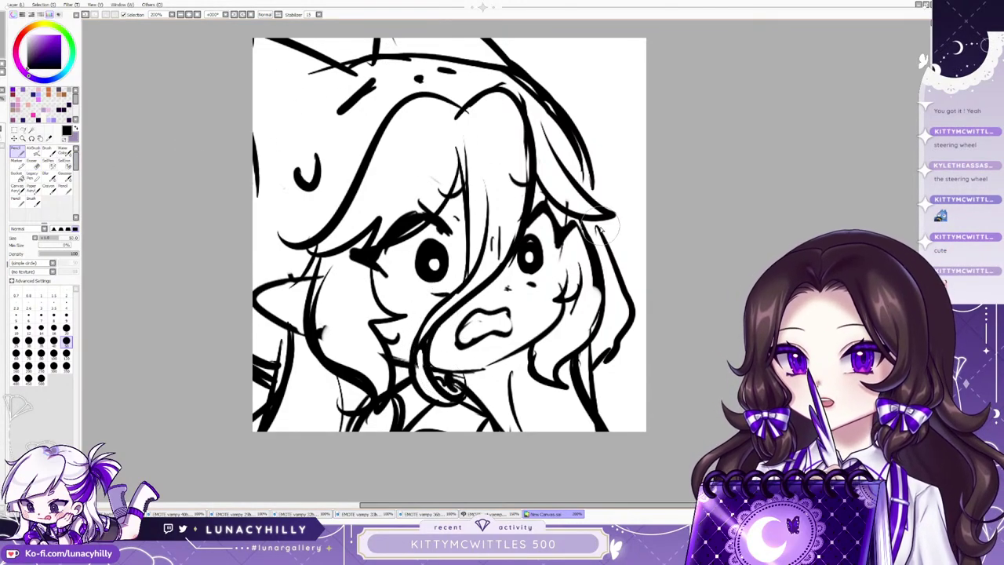
left_click_drag(575, 225, 559, 275)
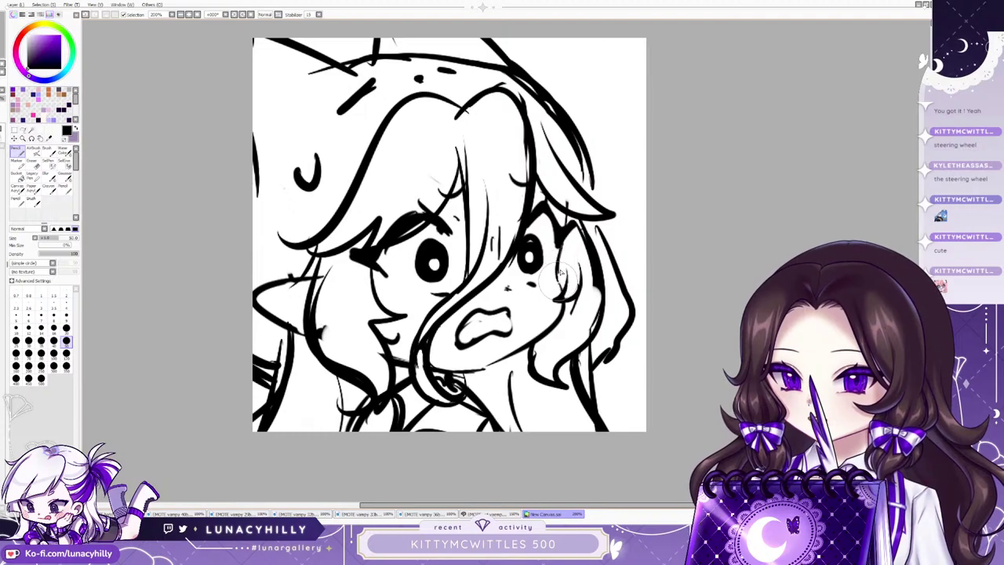
left_click_drag(529, 110, 602, 213)
left_click_drag(559, 129, 616, 223)
Thin the far-side hair contour with a smaller eraser and erase the short accents and stray line ends along the crown.
left_click(32, 163)
left_click(65, 366)
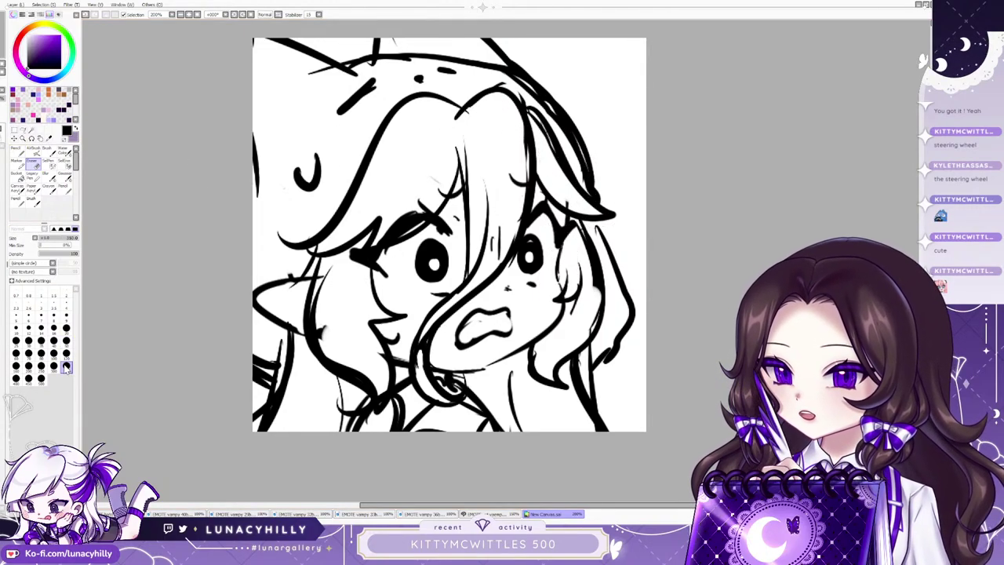
left_click(66, 352)
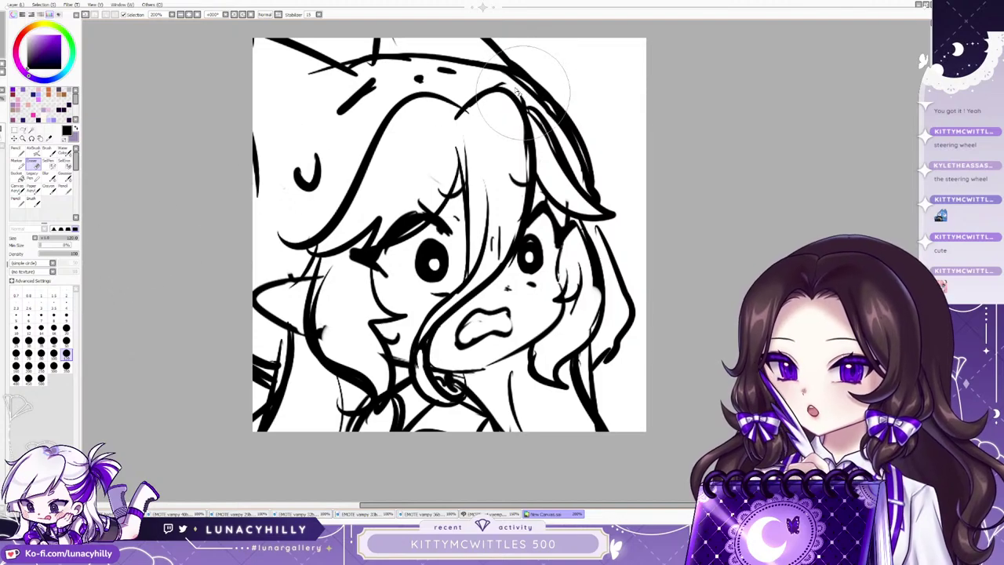
mouse_move(523, 92)
left_mouse_down()
mouse_move(568, 141)
mouse_move(585, 179)
left_mouse_up()
left_click_drag(343, 102, 453, 73)
left_click_drag(351, 107, 337, 115)
left_click_drag(364, 80, 374, 77)
left_click_drag(309, 69, 332, 69)
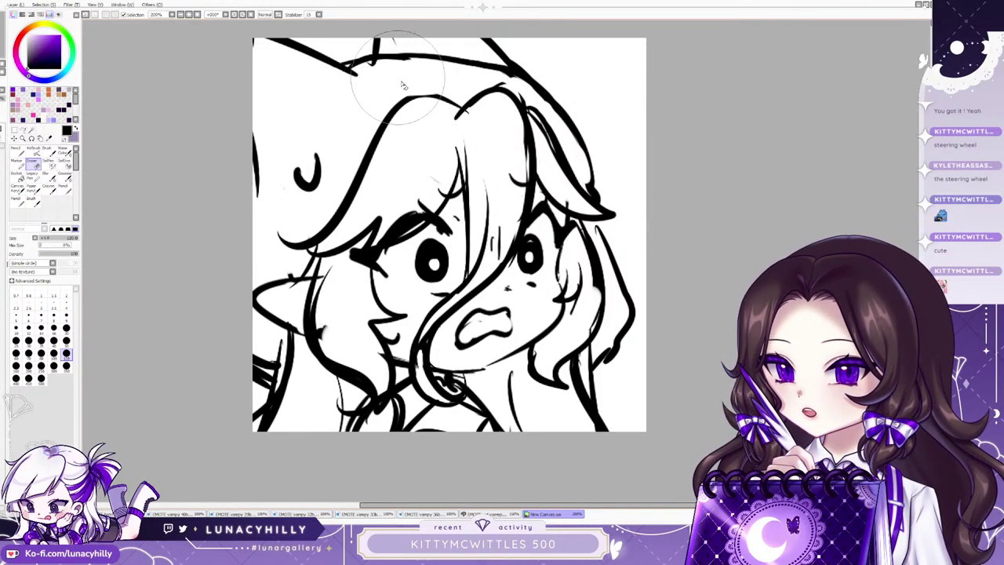
Redraw the hook-shaped mark curving the other way, sharpen the ear outline, and add short spikes beside the near cheek.
left_click_drag(301, 160, 324, 179)
left_click(17, 152)
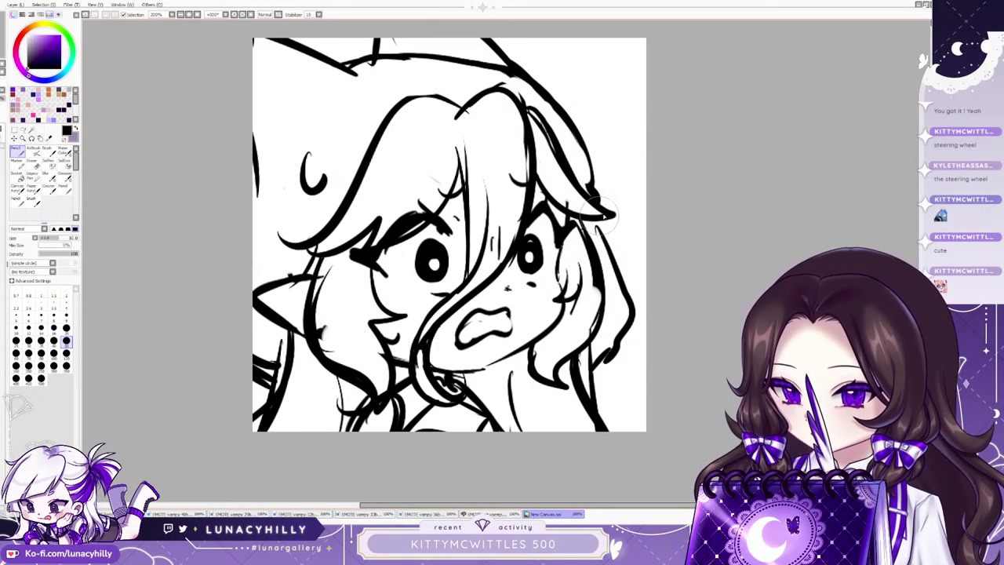
left_click_drag(391, 330, 406, 334)
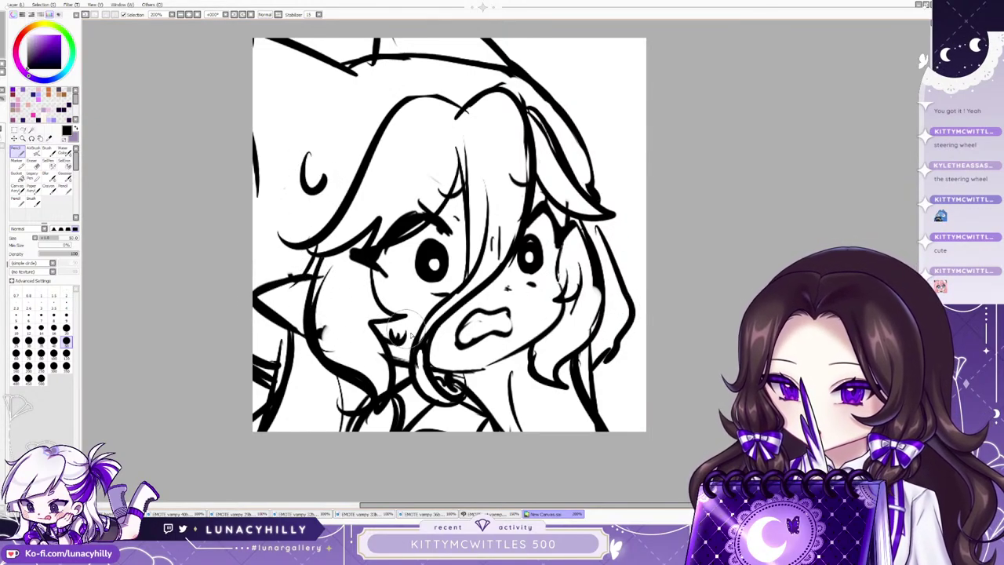
key("h")
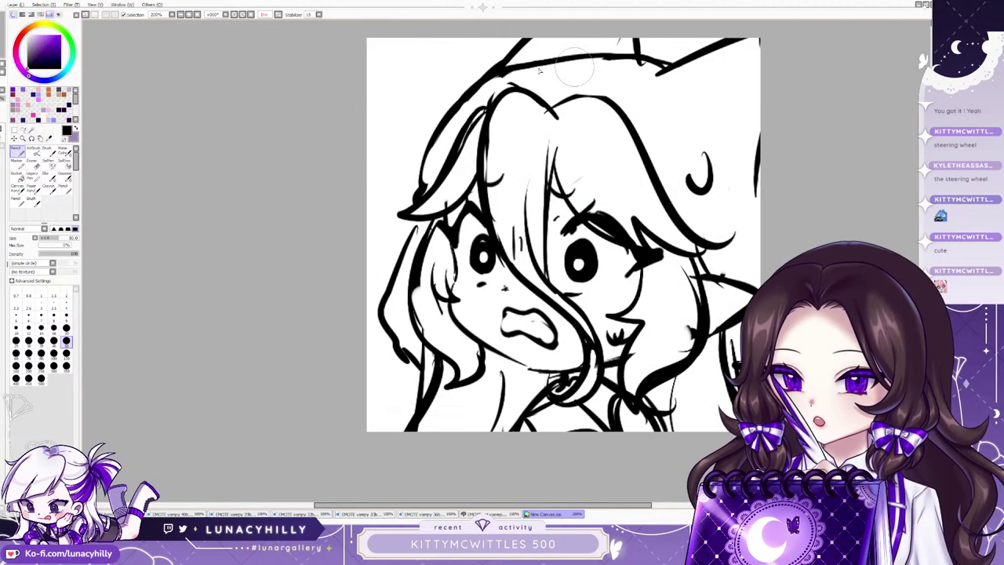
Thicken the hair outline over the crown and add a row of short dashes and a dot beneath it.
mouse_move(490, 75)
left_mouse_down()
mouse_move(556, 58)
mouse_move(639, 53)
left_mouse_up()
mouse_move(502, 70)
left_mouse_down()
mouse_move(471, 132)
mouse_move(537, 77)
mouse_move(610, 71)
mouse_move(635, 83)
left_mouse_up()
left_click(566, 77)
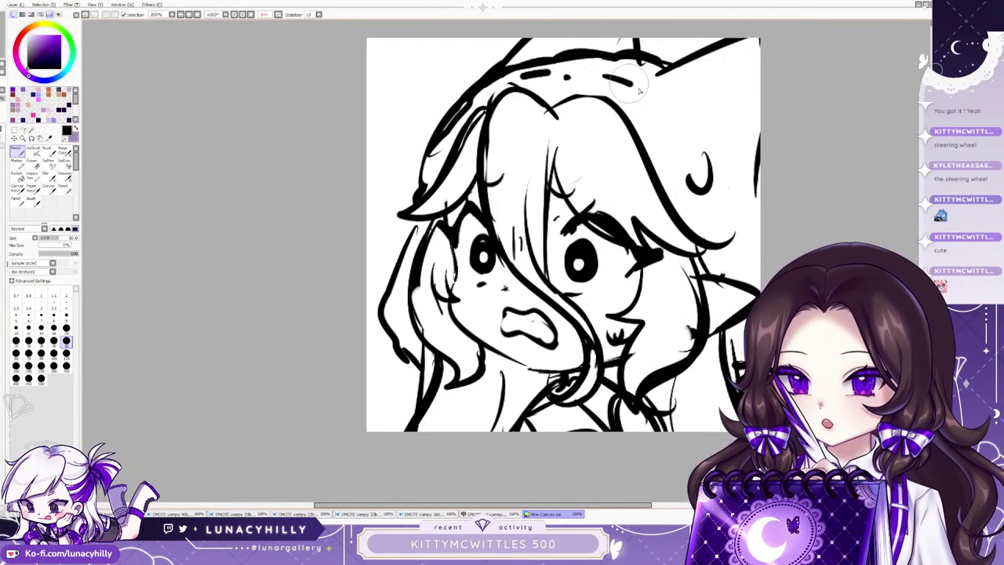
key("h")
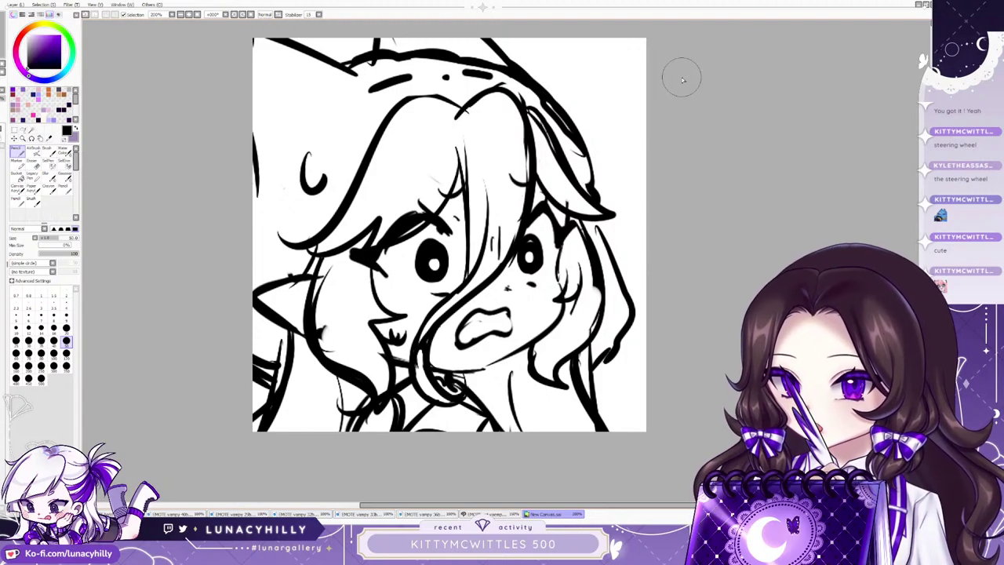
Clean up the near-side lock and the stray strokes below the ear with the eraser, and show the steering wheel again.
key("e")
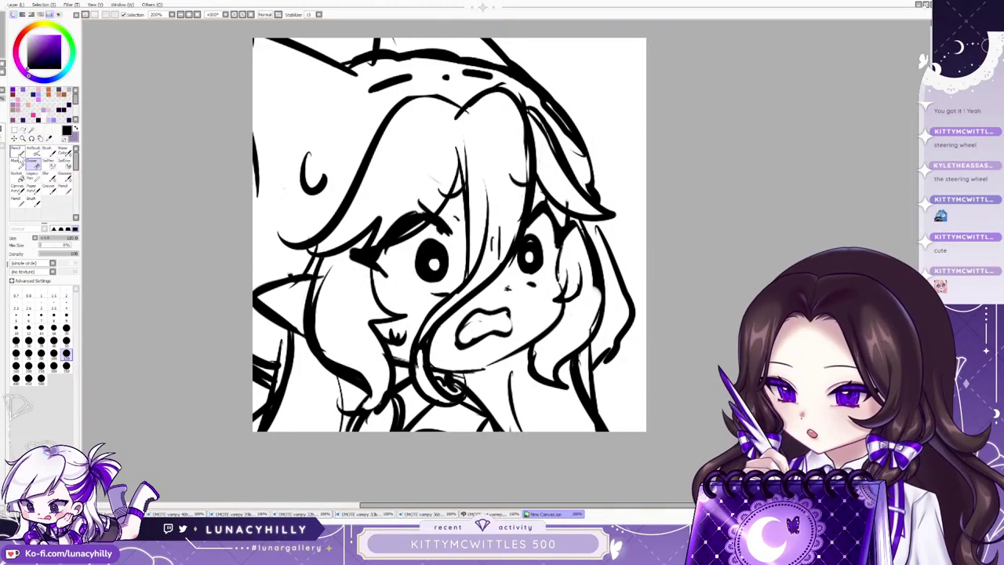
key("n")
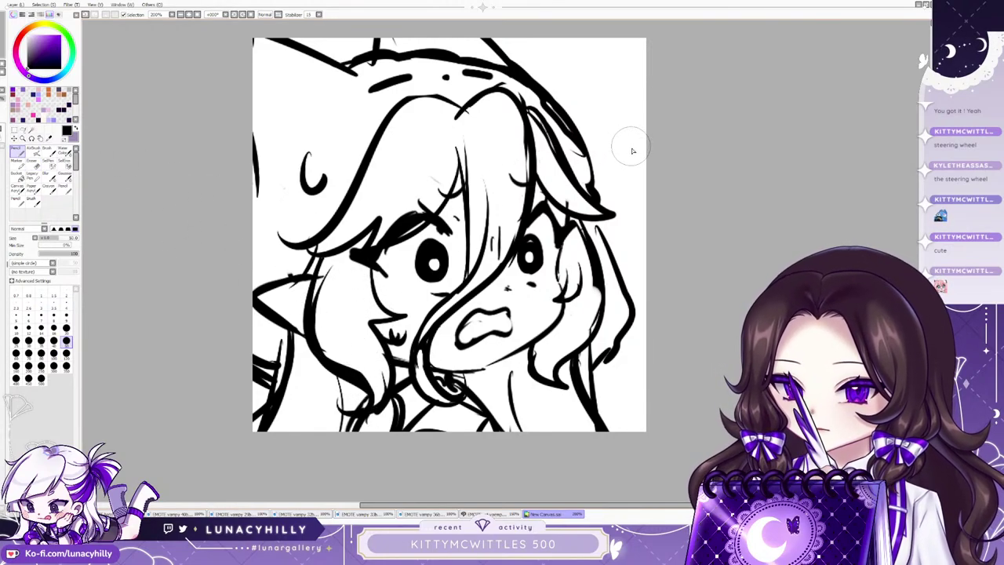
left_click(33, 163)
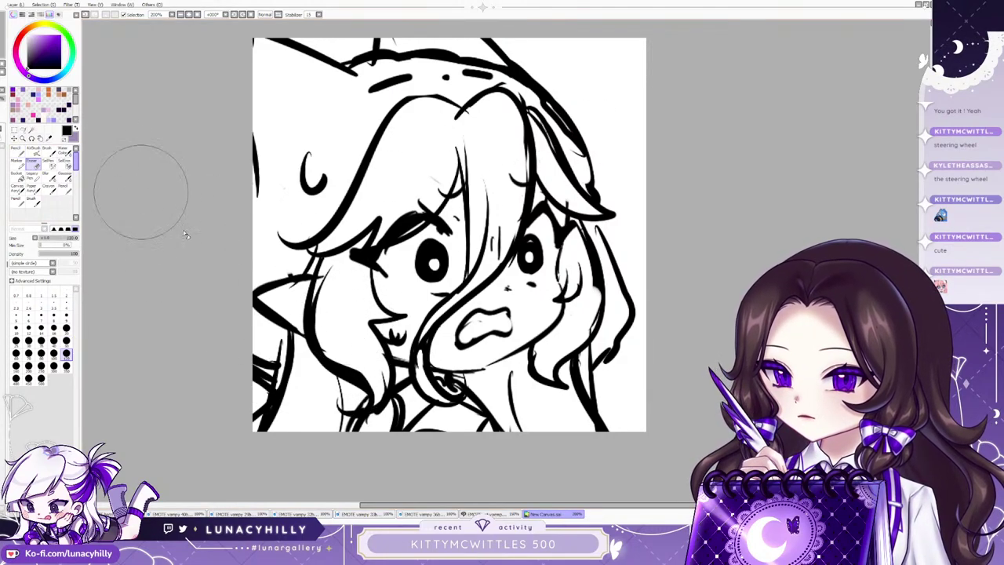
left_click_drag(258, 361, 271, 367)
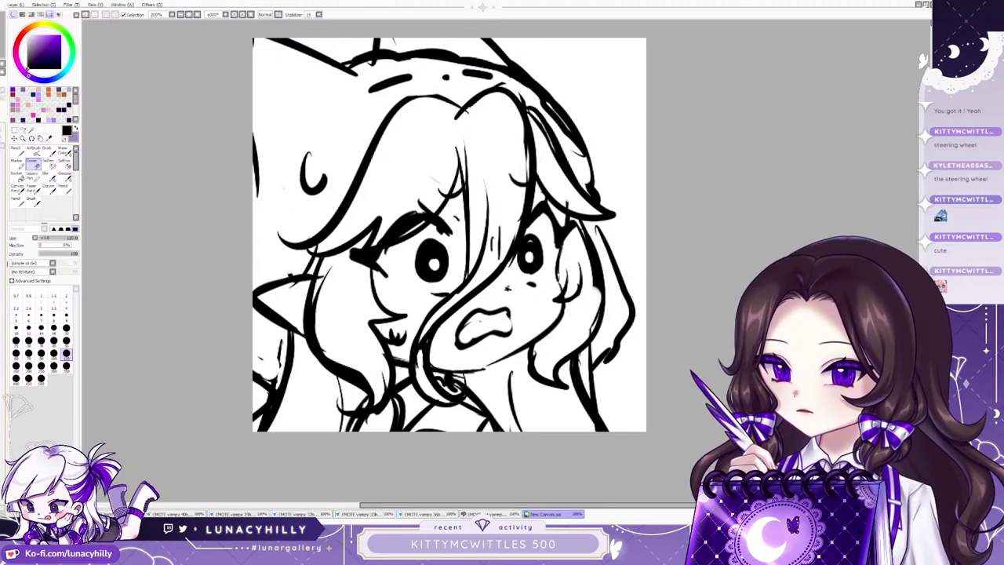
left_click(2, 145)
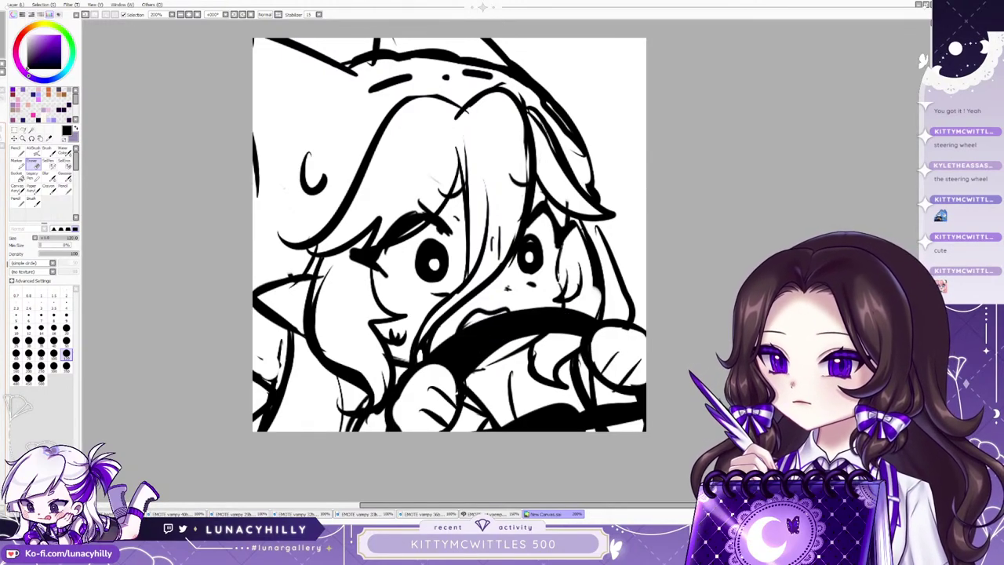
Compare the sketch with and without the steering wheel, and check how it reads at a smaller size.
key("ctrl+z")
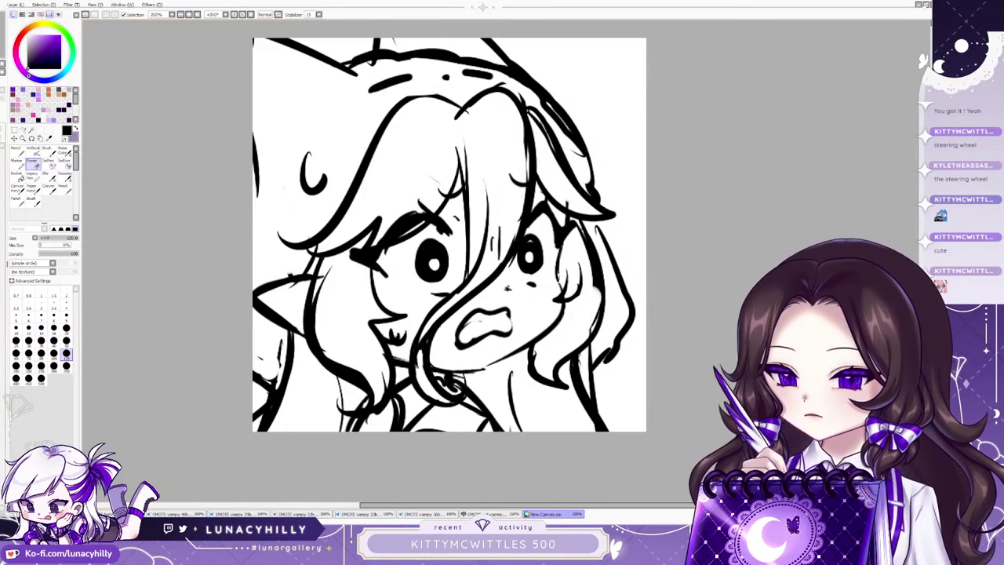
key("ctrl+y")
scroll(237, 210, "down", 2)
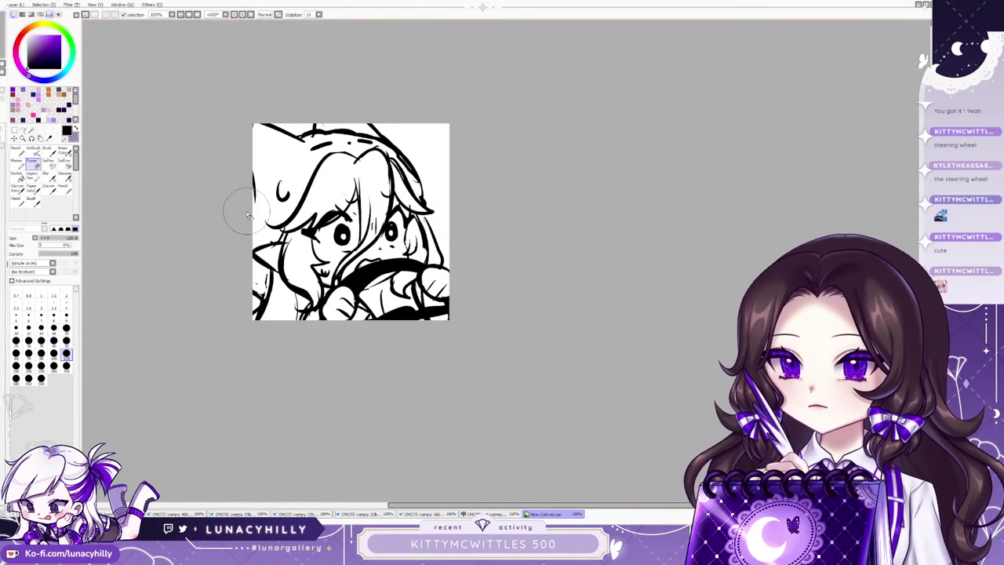
scroll(225, 239, "down", 1)
scroll(207, 224, "up", 2)
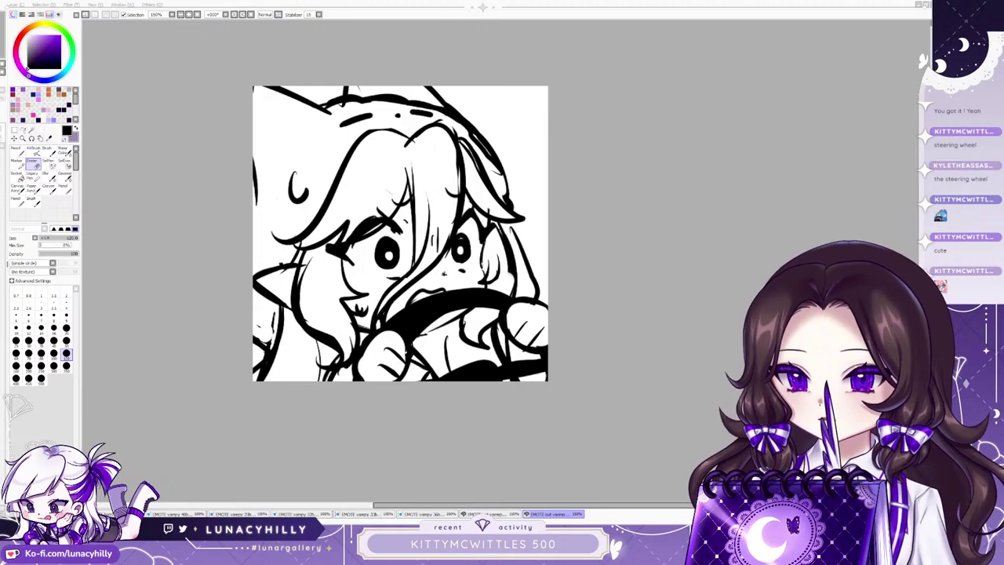
Switch to Clip Studio Paint and fill the background behind the EMOTE cut vaempy 1 line art with white.
key("alt+Tab")
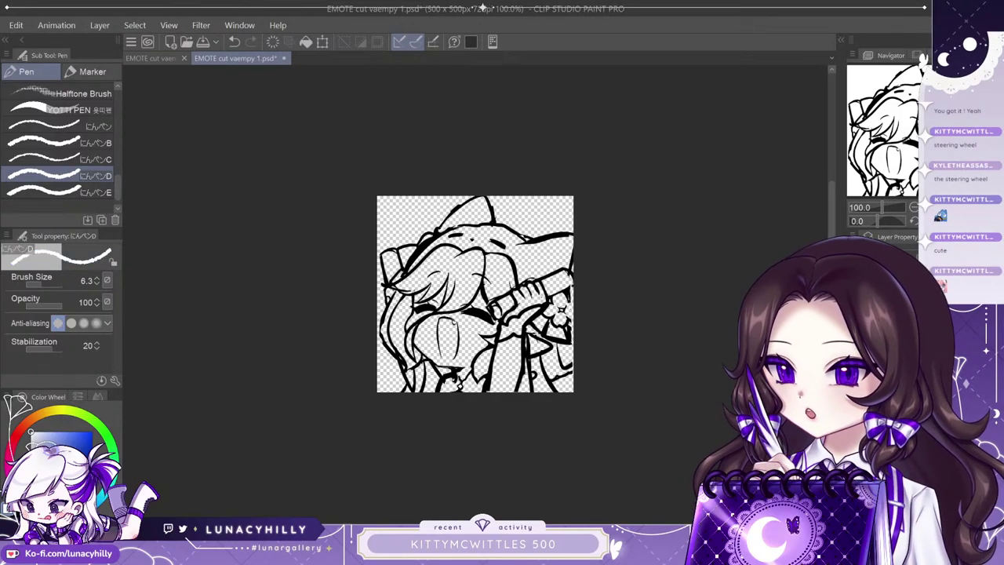
key("g")
left_click(475, 294)
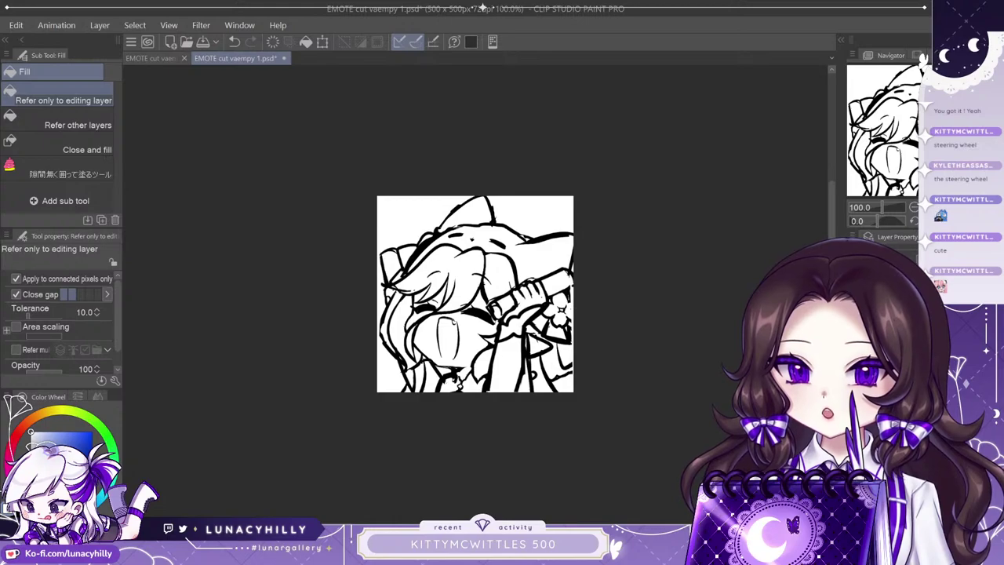
Pinch the character's face and hand area slightly with Liquify at a brush size of 390.9.
key("j")
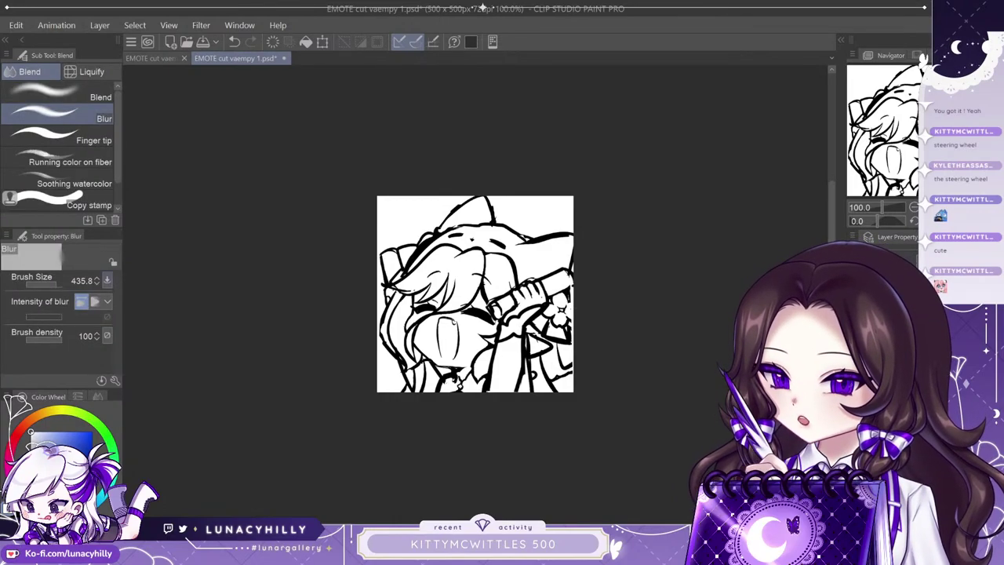
key("j")
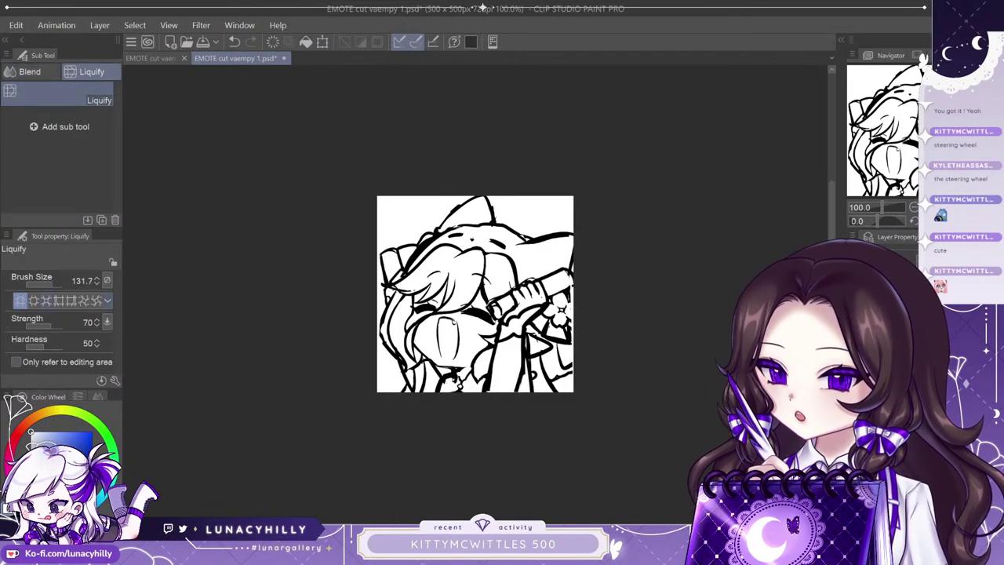
left_click(45, 300)
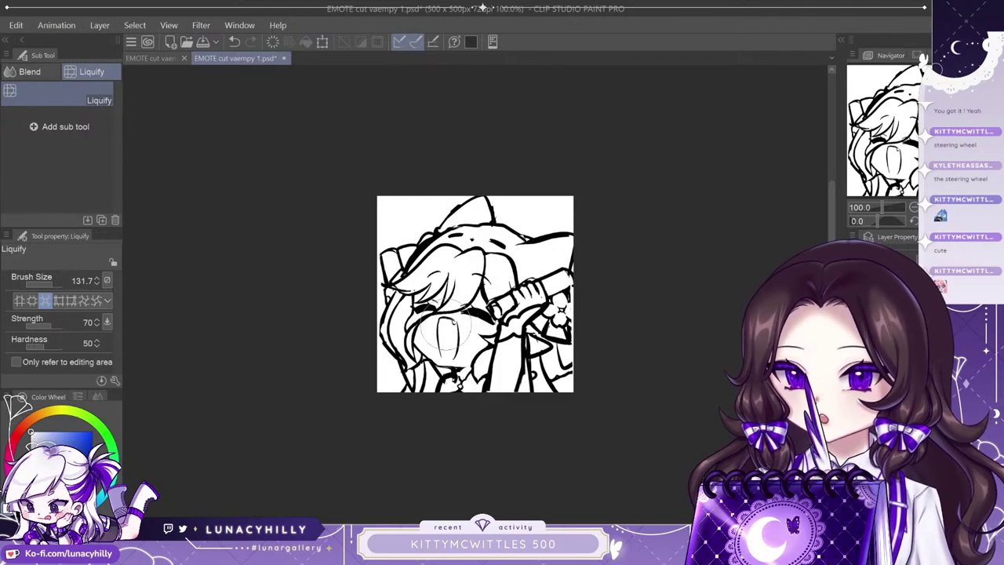
left_click(52, 285)
left_click(455, 312)
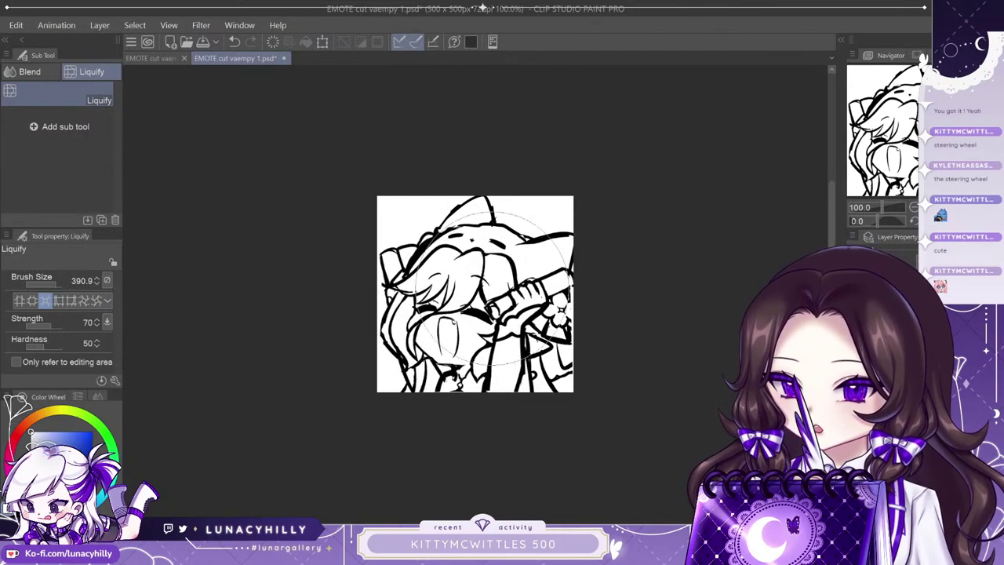
left_click(459, 316)
left_click(460, 312)
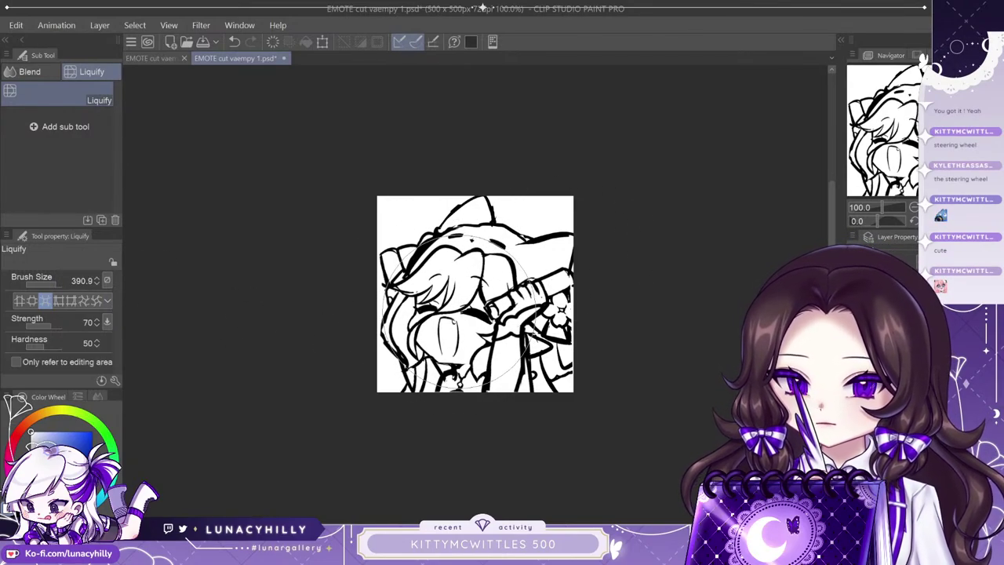
left_click_drag(474, 314, 439, 313)
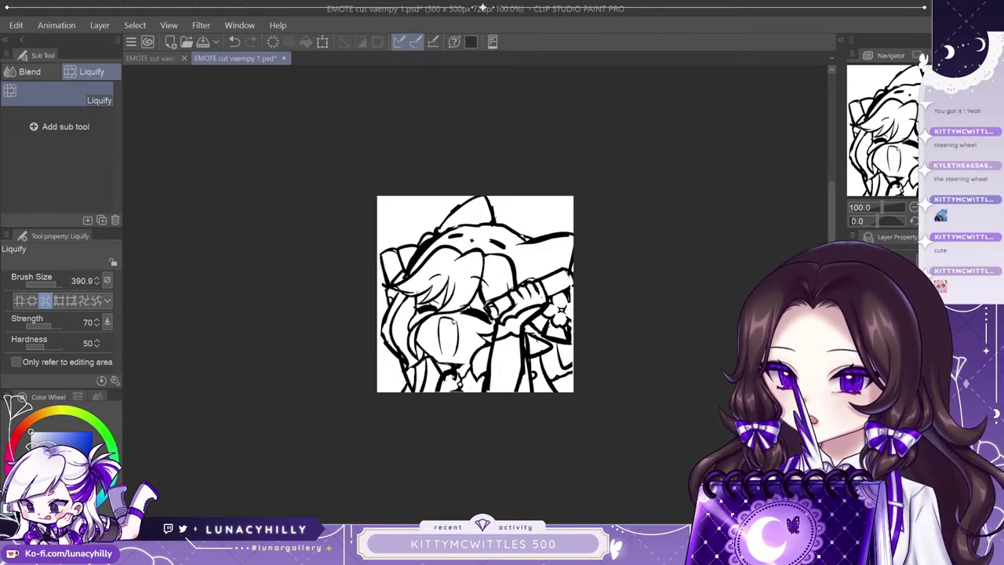
Compare the drawing before and after the Liquify edits, and save the edited version with a transparent background.
key("ctrl+z")
key("ctrl+z")
key("ctrl+y")
key("ctrl+y")
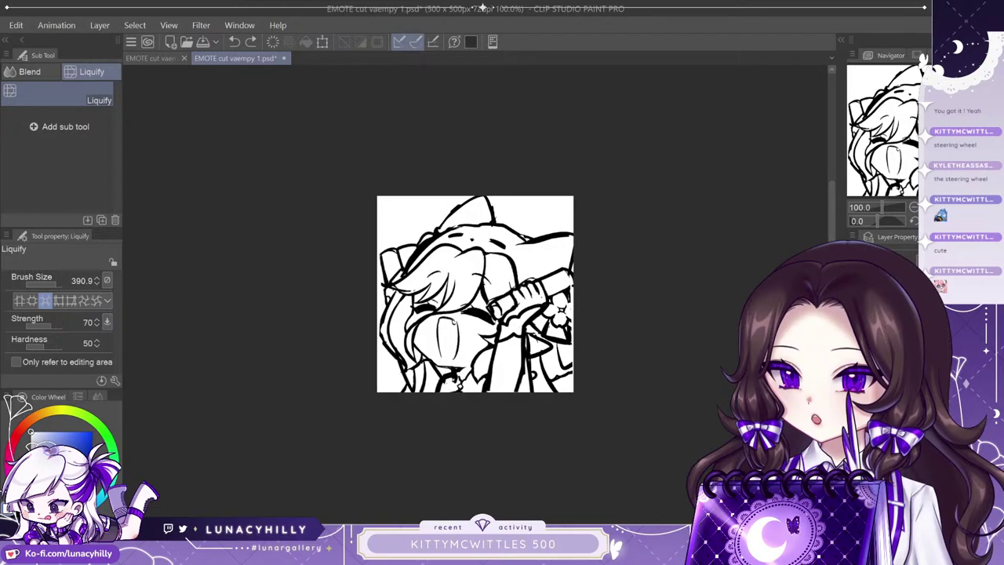
key("ctrl+z")
key("ctrl+z")
key("ctrl+y")
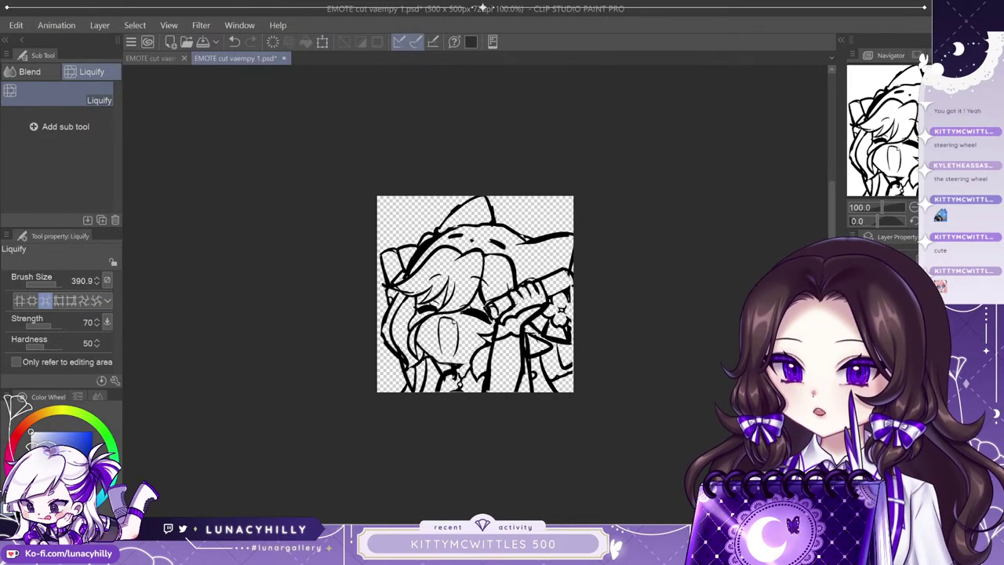
key("ctrl+s")
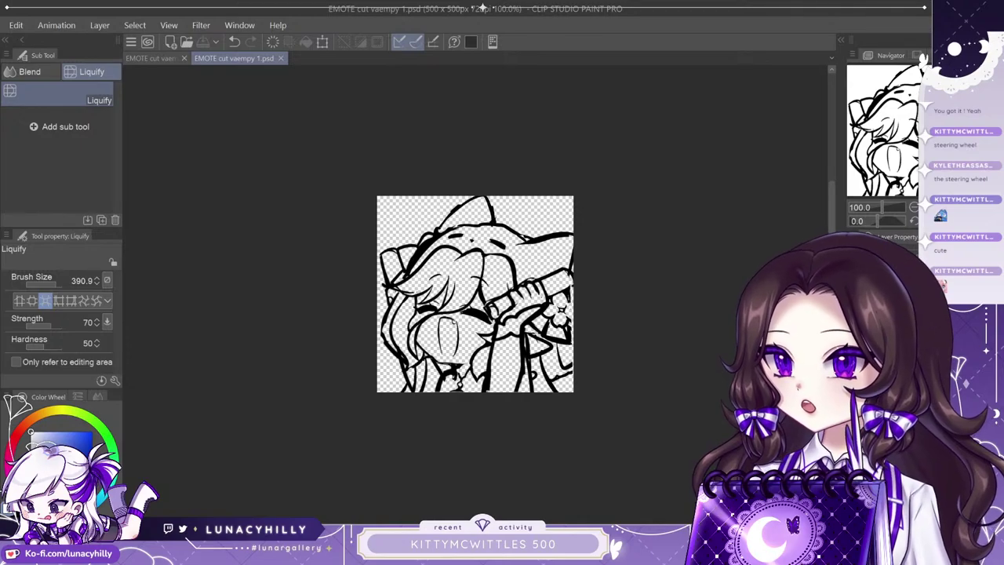
Switch to the EMOTE cut vaempy 2 drawing and place a white background behind its line art.
key("ctrl+Tab")
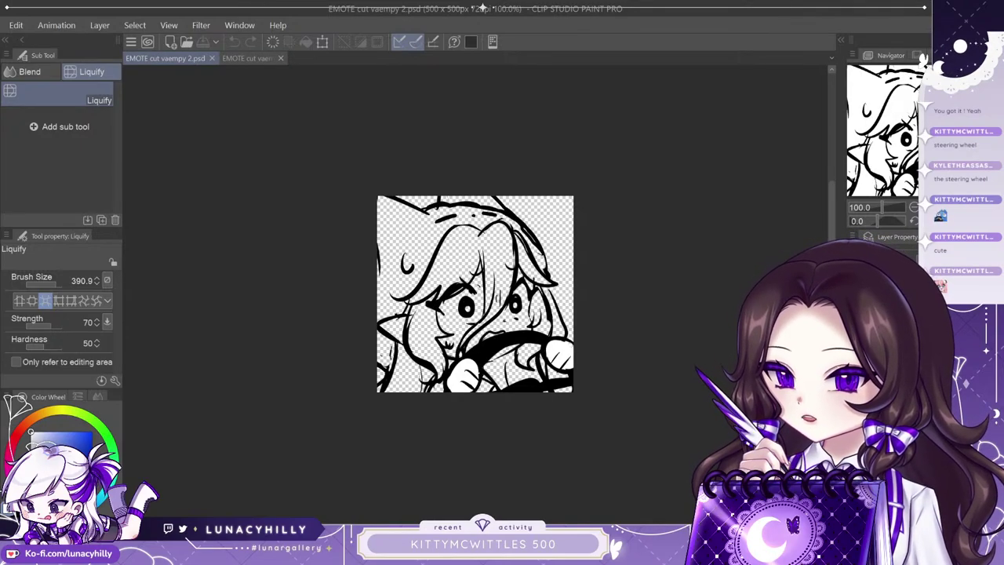
key("ctrl+Tab")
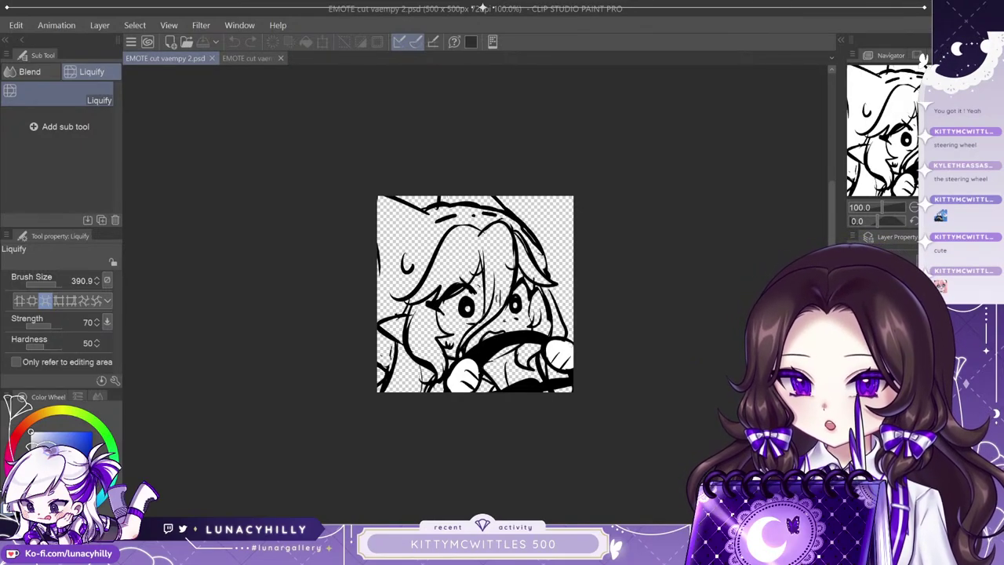
key("ctrl+Tab")
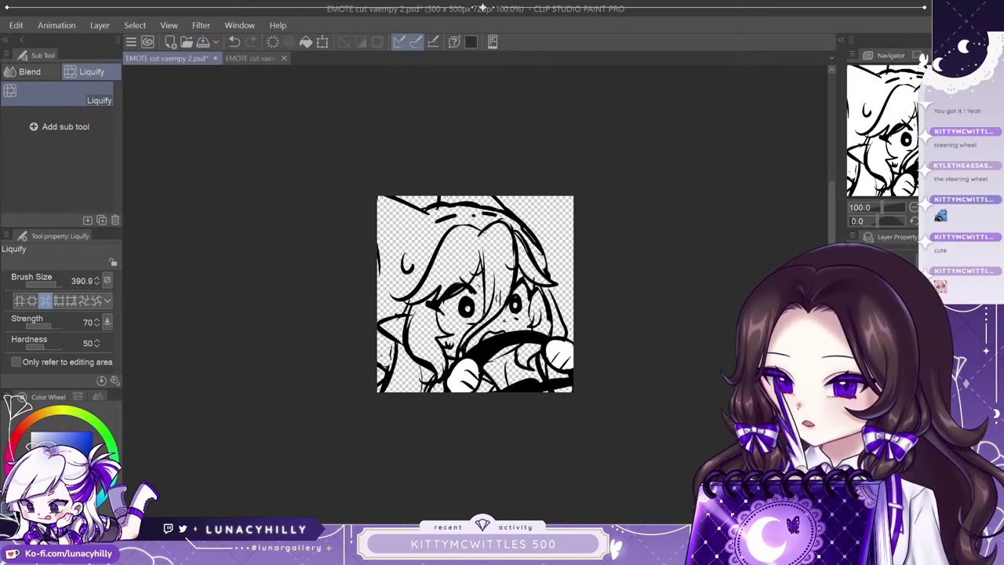
key("g")
left_click(475, 271)
key("ctrl+z")
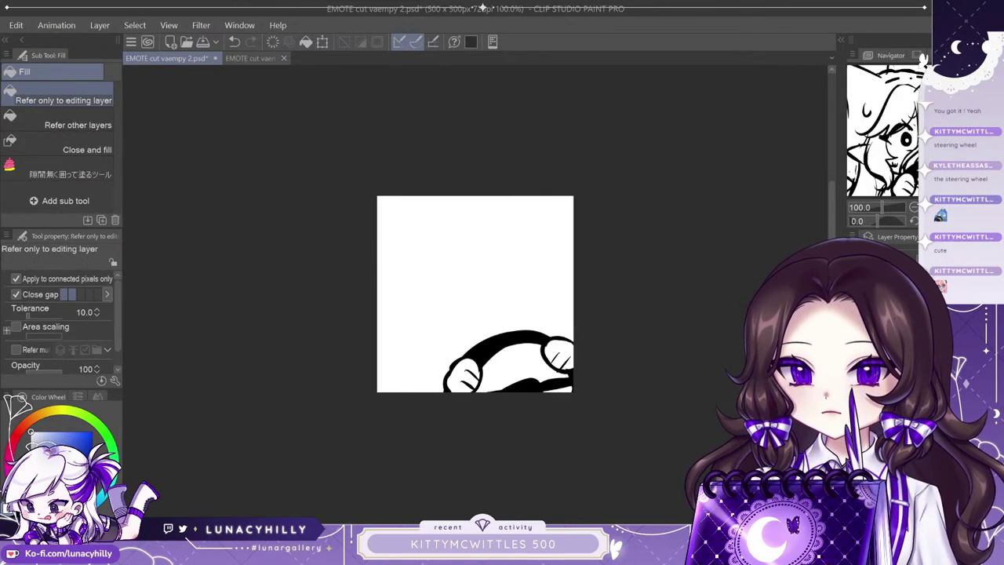
Set the Liquify brush size to 44.3 and compare the last edit in a mirrored view of the drawing.
key("j")
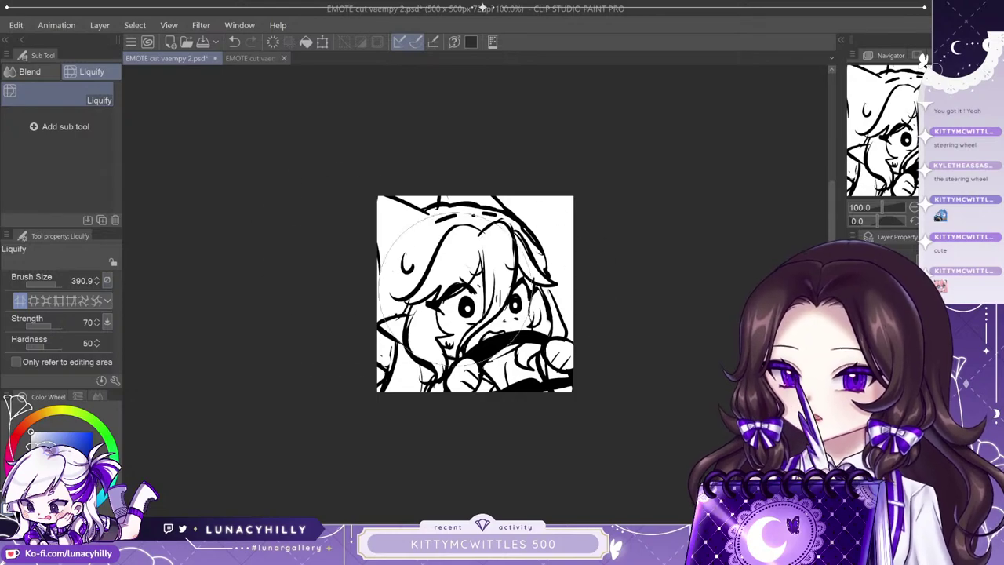
left_click(48, 284)
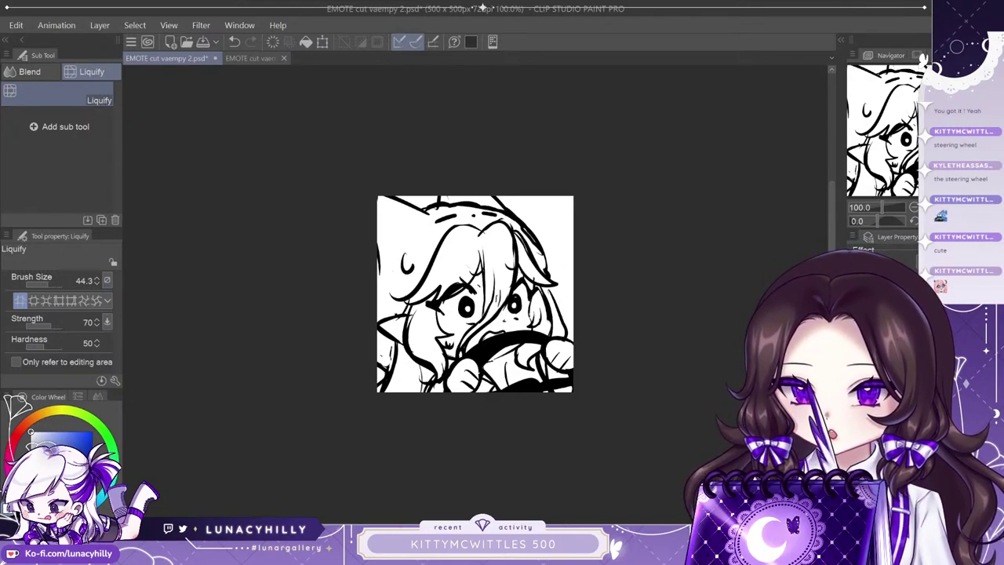
key("h")
key("ctrl+z")
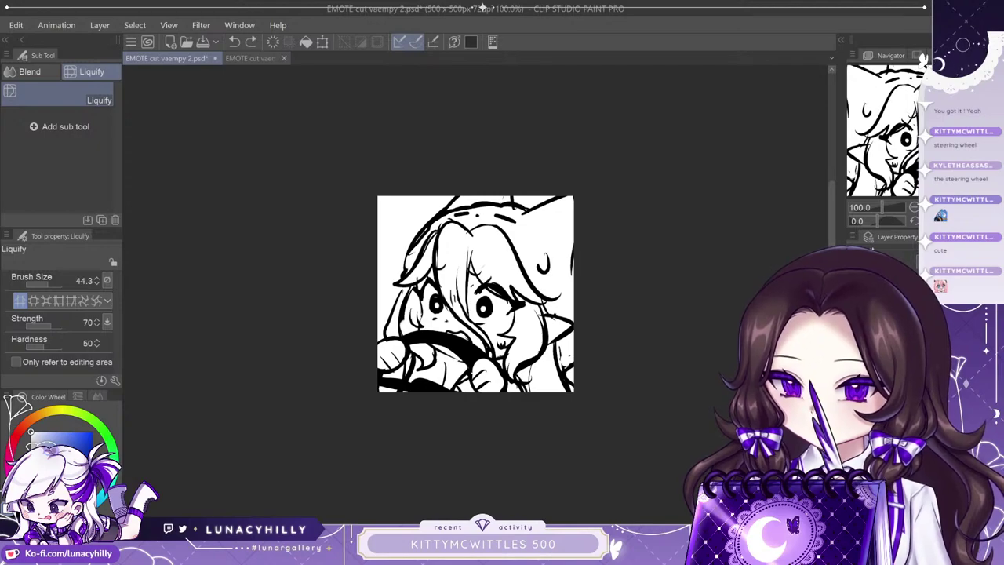
key("ctrl+y")
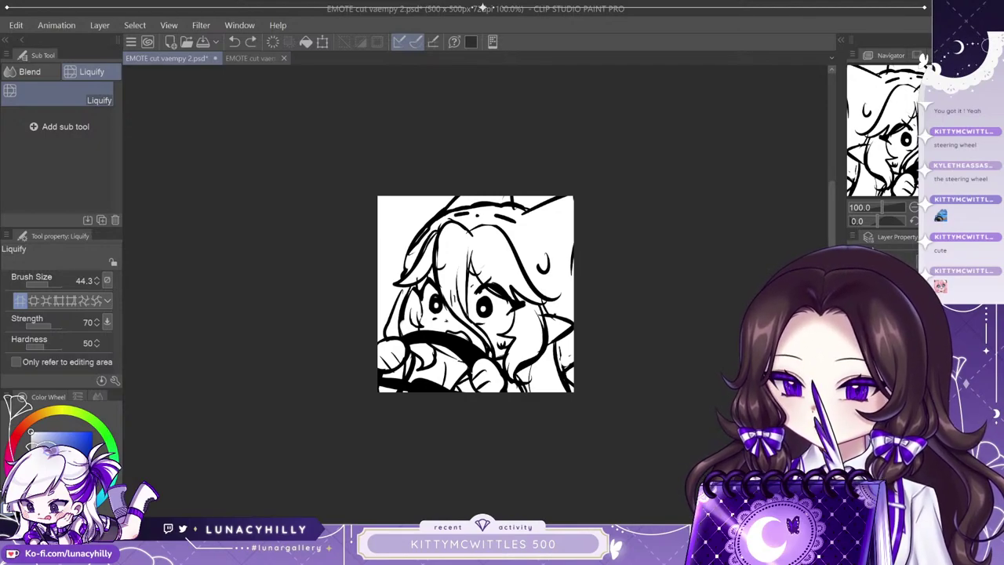
key("h")
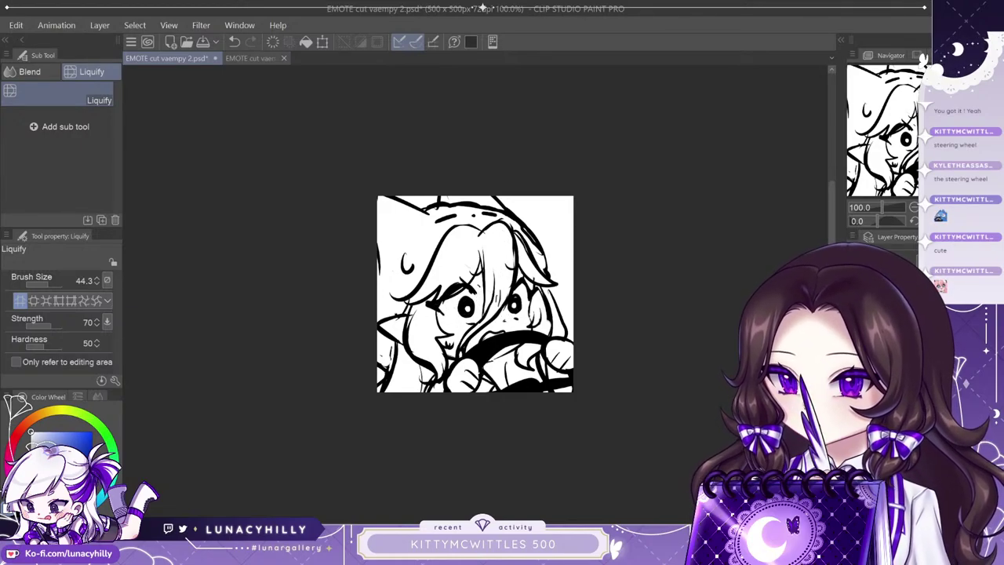
Hide the white background of the EMOTE cut vaempy 2 drawing and save the file.
key("ctrl+s")
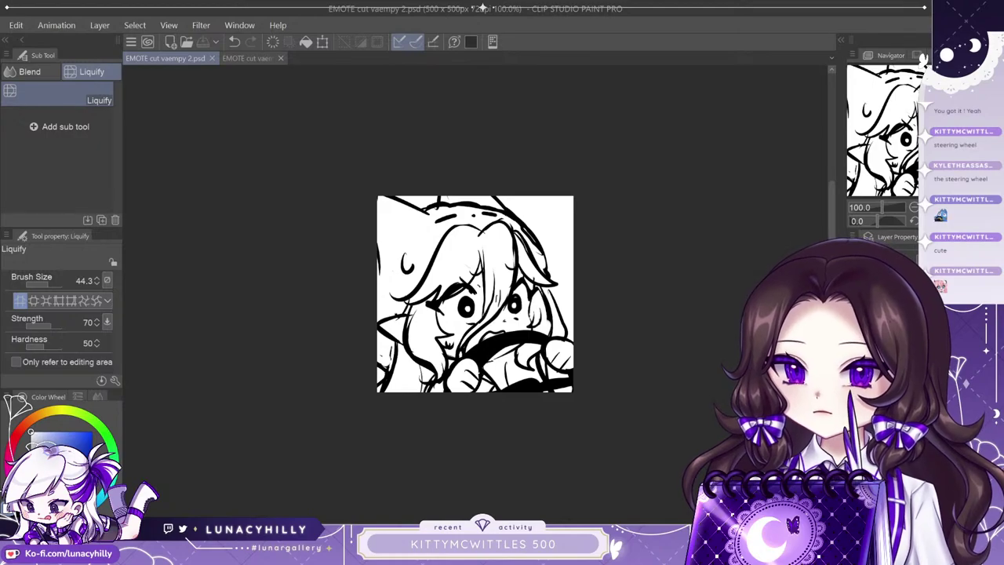
left_click(854, 439)
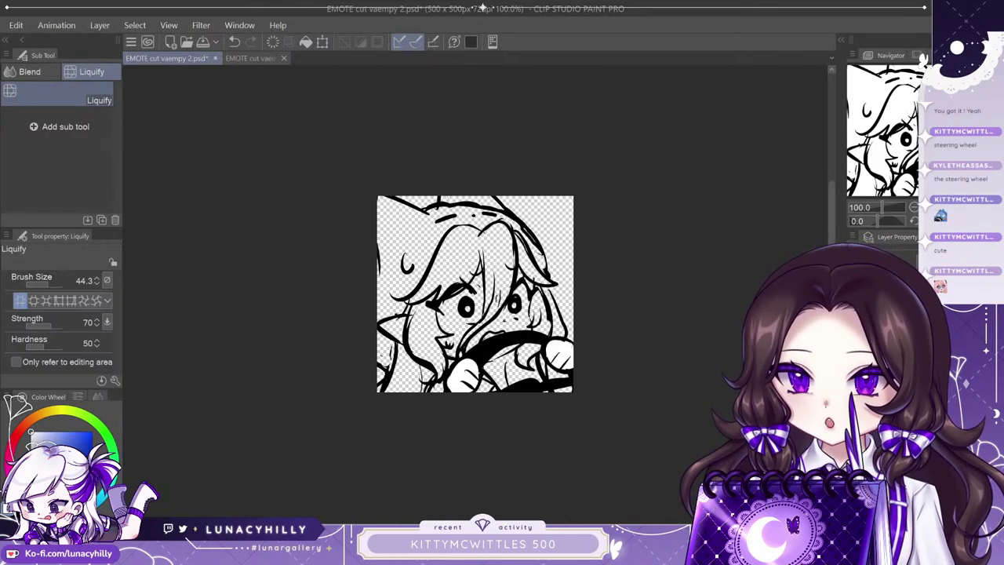
key("ctrl+s")
scroll(445, 330, "up", 3)
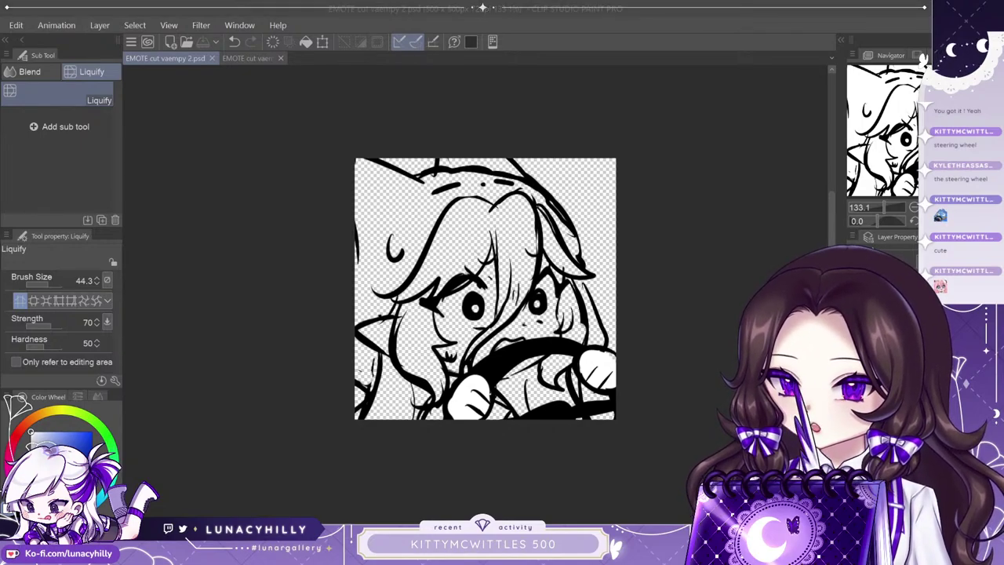
Switch to PaintTool SAI and examine the coloured emotes and sketches on the emote sheet.
key("alt+Tab")
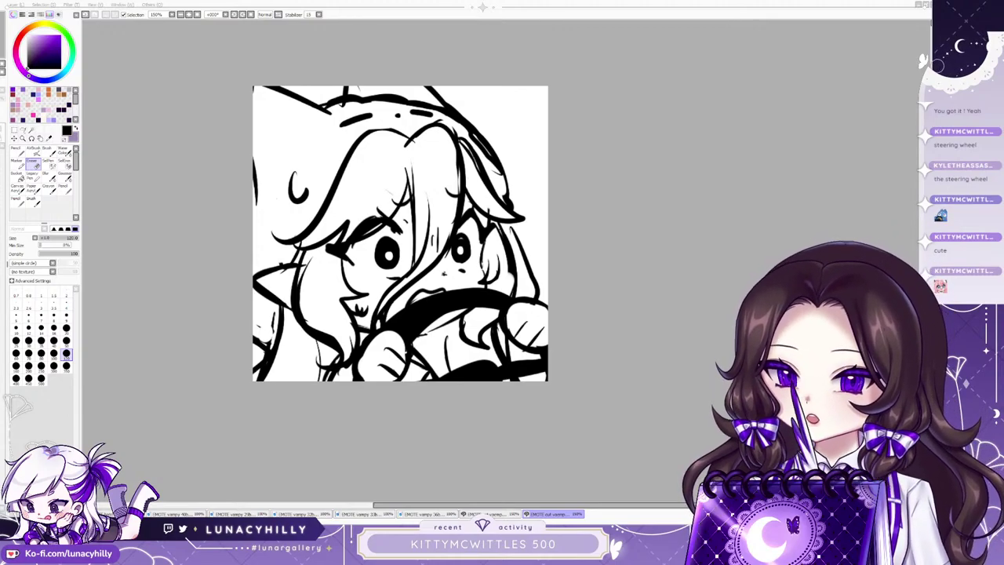
left_click(115, 513)
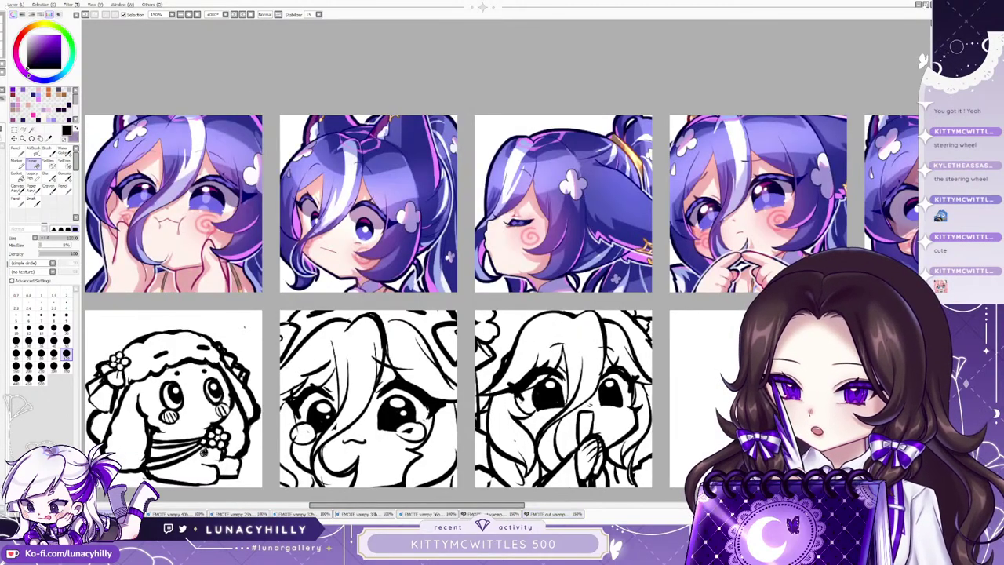
scroll(231, 439, "down", 2)
mouse_move(265, 431)
left_mouse_down()
mouse_move(269, 268)
mouse_move(297, 263)
left_mouse_up()
scroll(199, 221, "up", 2)
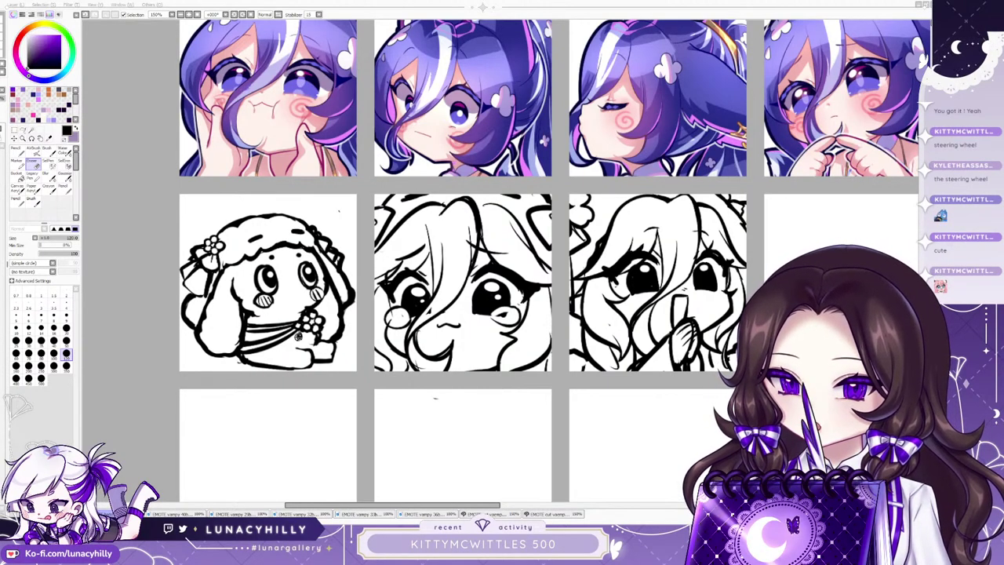
Switch to Clip Studio Paint and get a closer view of the blank Illustration canvas.
key("alt+Tab")
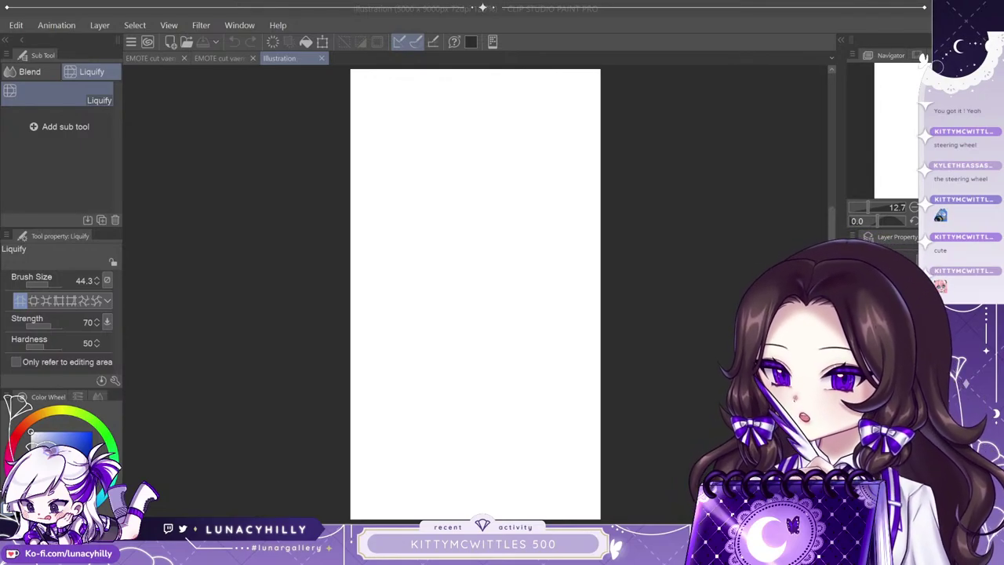
key("p")
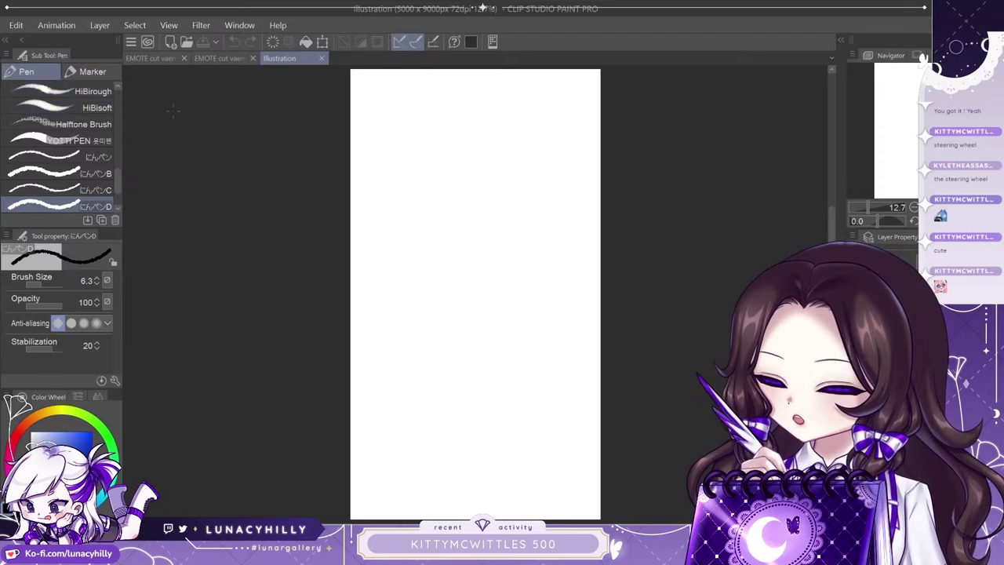
key("ctrl+plus")
key("ctrl+plus")
key("ctrl+plus")
Try a symmetrical ruler with 9 lines on the canvas, delete it, and set the number of lines to 2.
key("u")
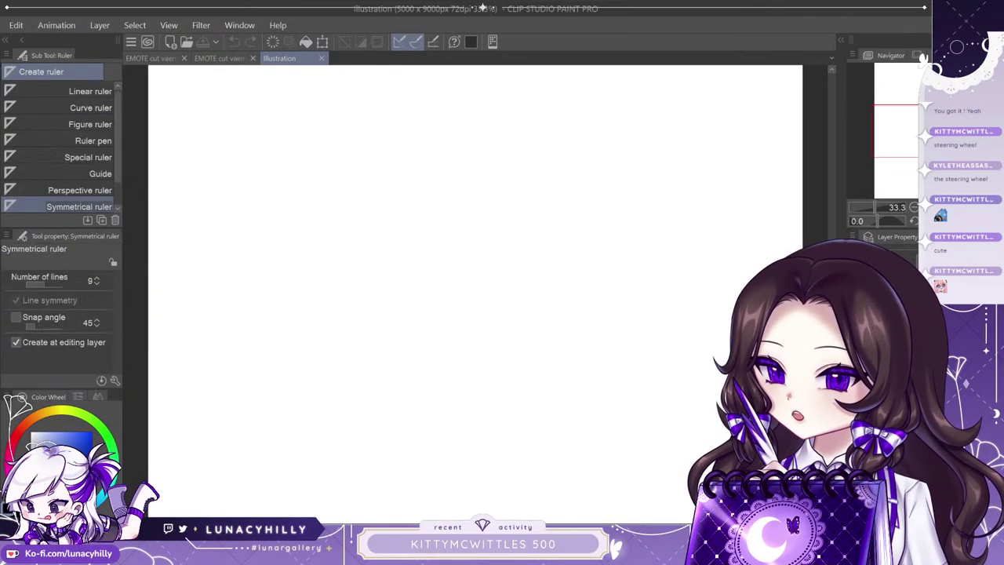
left_click(451, 294)
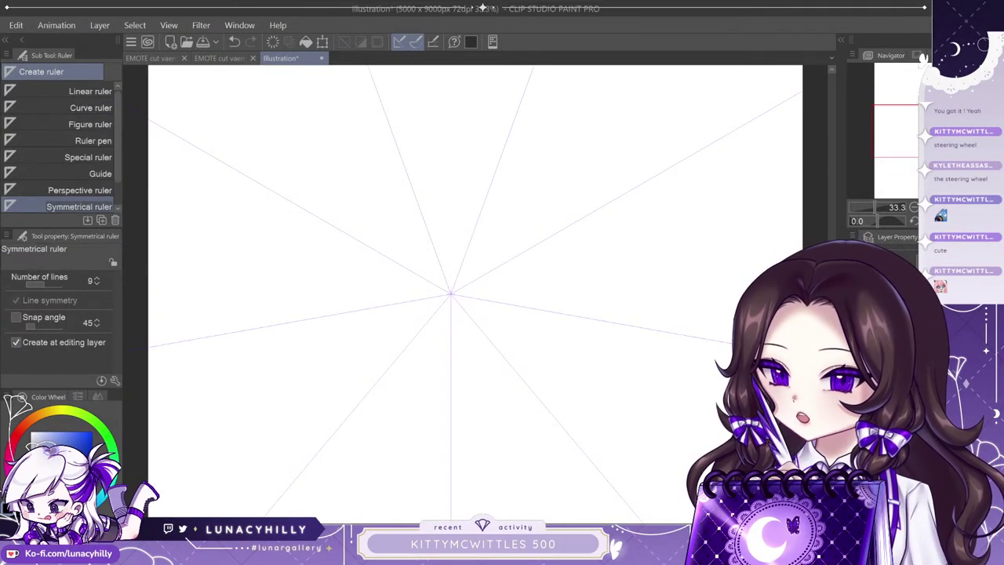
left_click(27, 284)
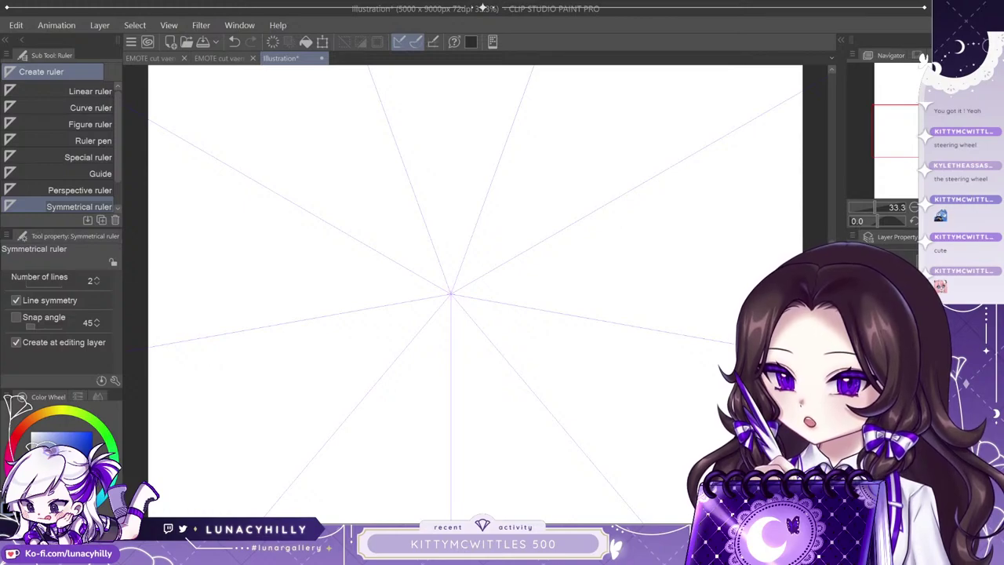
key("Delete")
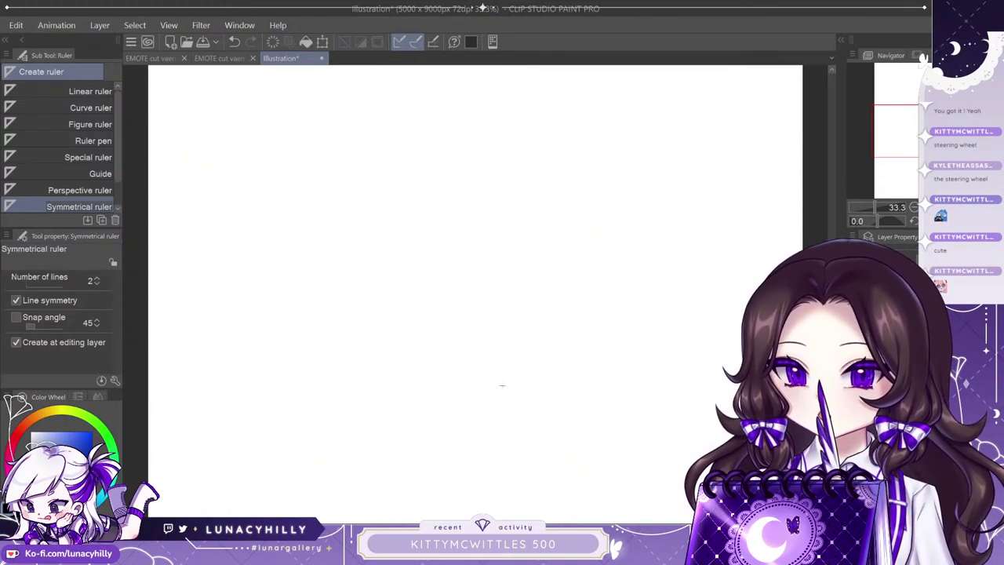
Place the symmetrical ruler vertically down the middle of the canvas, test it with a mirrored pen stroke, and undo the stroke.
left_click(503, 385)
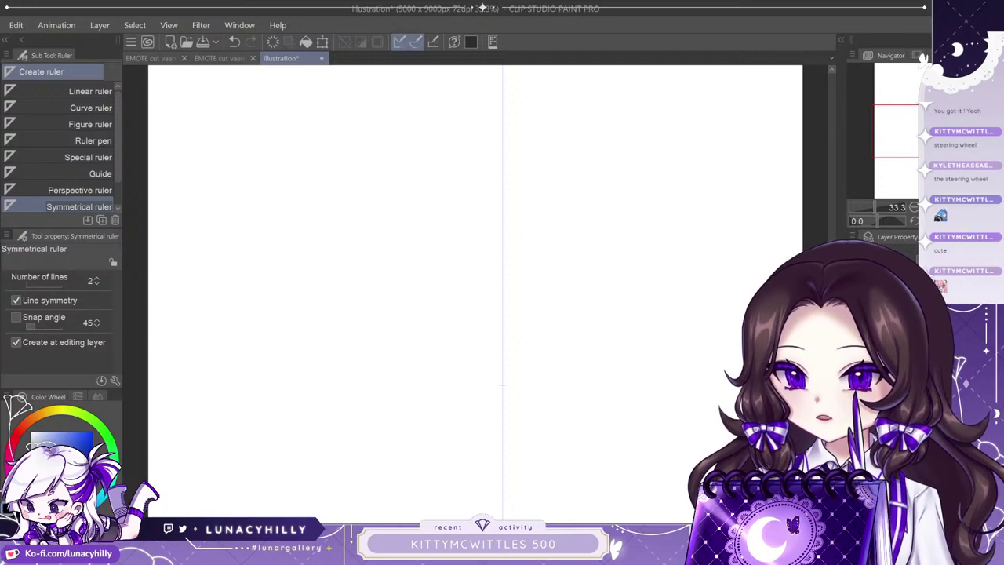
key("p")
left_click_drag(440, 84, 416, 190)
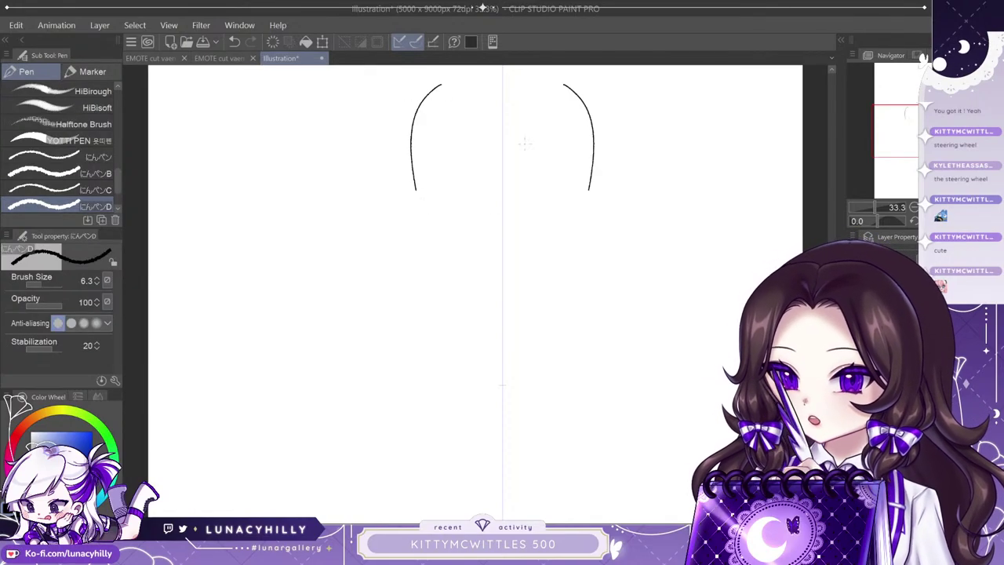
key("ctrl+z")
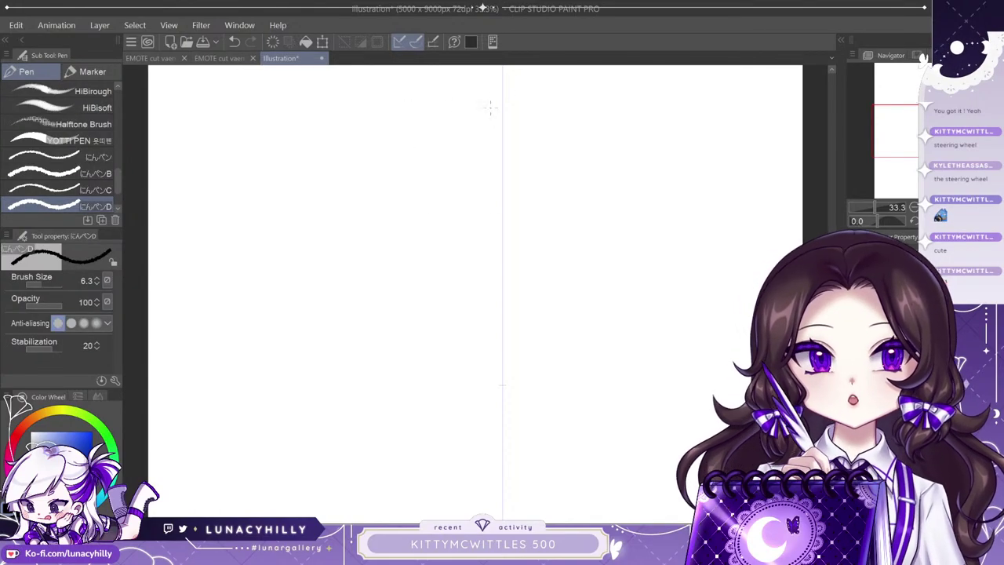
Sketch mirrored anime eyes with eyebrows, a tiny nose and a small open mouth around the symmetry line with the にんペンD pen.
mouse_move(485, 119)
left_mouse_down()
mouse_move(455, 139)
mouse_move(482, 99)
mouse_move(472, 140)
mouse_move(484, 138)
mouse_move(469, 136)
mouse_move(481, 143)
mouse_move(486, 128)
mouse_move(482, 148)
mouse_move(489, 128)
mouse_move(466, 128)
mouse_move(457, 144)
mouse_move(483, 121)
mouse_move(518, 142)
left_mouse_up()
mouse_move(519, 127)
left_mouse_down()
mouse_move(530, 143)
mouse_move(504, 305)
left_mouse_up()
key("ctrl+plus")
mouse_move(459, 196)
left_mouse_down()
mouse_move(471, 216)
mouse_move(479, 206)
mouse_move(511, 220)
mouse_move(511, 246)
left_mouse_up()
key("ctrl+z")
left_click_drag(470, 182, 487, 191)
mouse_move(472, 182)
left_mouse_down()
mouse_move(464, 175)
mouse_move(490, 192)
left_mouse_up()
left_click_drag(506, 232, 514, 247)
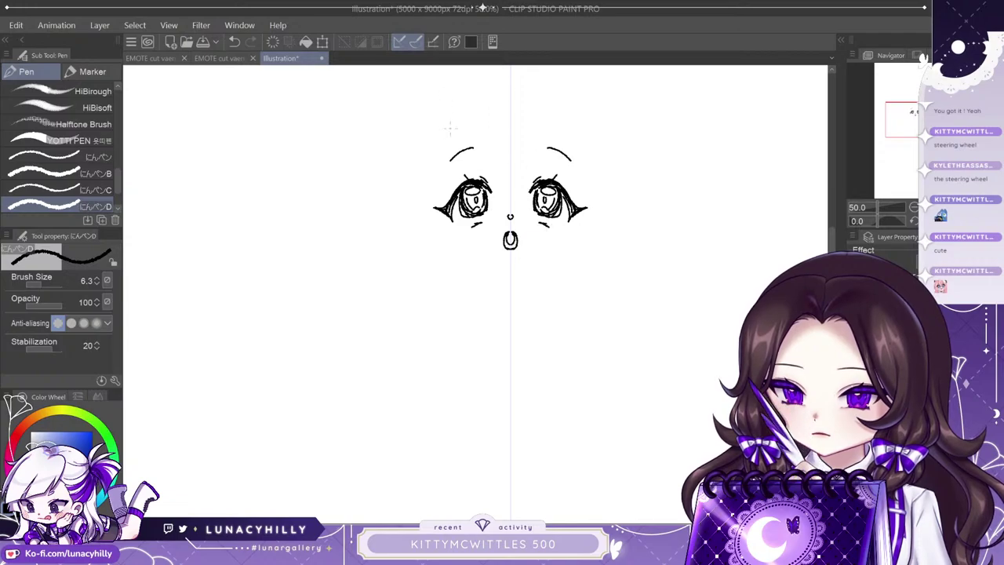
Try a mirrored pen outline of the head and jaw around the facial features, and erase its upper curves.
mouse_move(463, 102)
left_mouse_down()
mouse_move(417, 157)
mouse_move(450, 254)
left_mouse_up()
left_click_drag(566, 263, 531, 280)
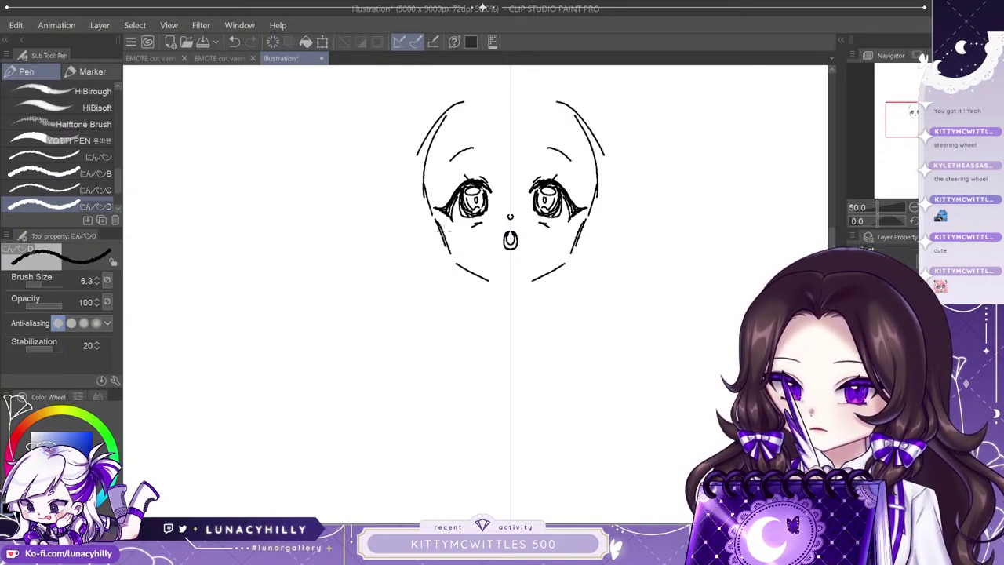
left_click_drag(436, 223, 473, 273)
left_click_drag(576, 250, 541, 276)
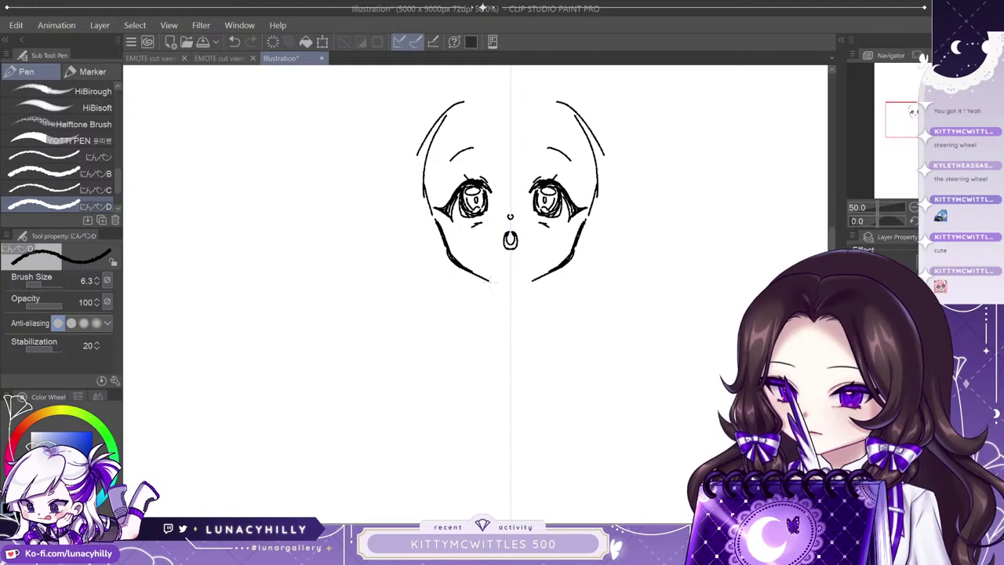
left_click_drag(460, 264, 505, 284)
key("e")
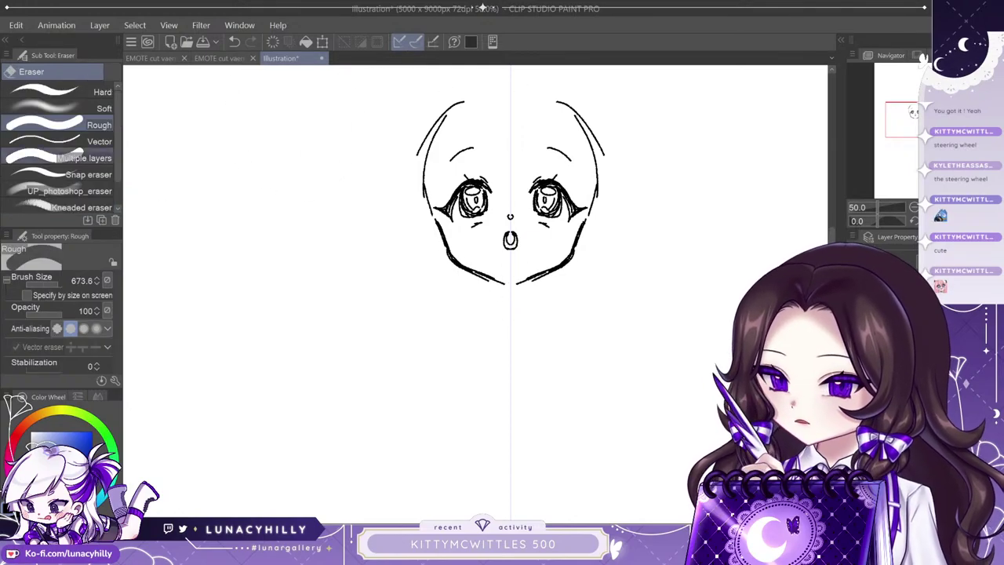
mouse_move(403, 130)
left_mouse_down()
mouse_move(392, 123)
mouse_move(408, 149)
left_mouse_up()
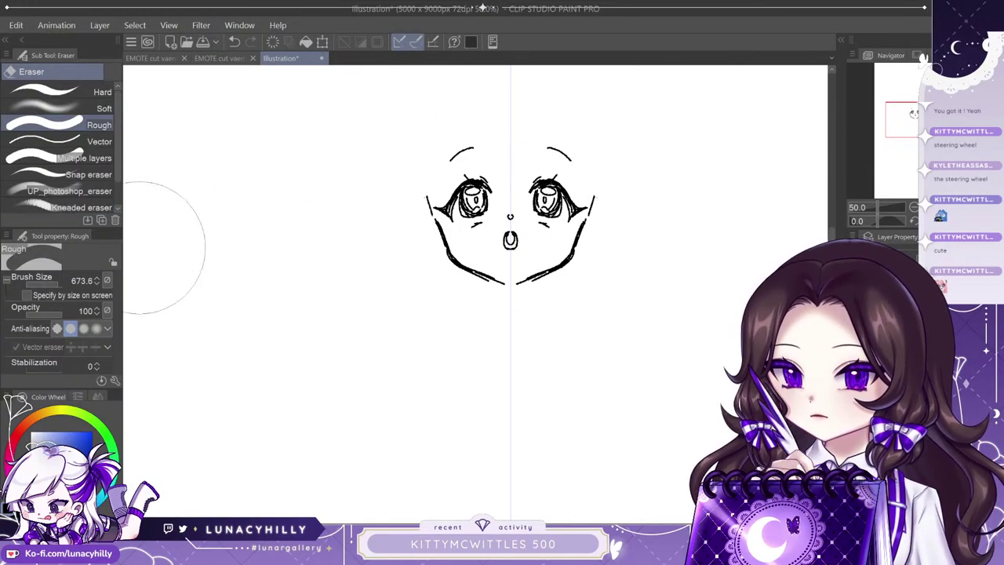
Undo the erasing and all the head and jaw outline strokes, back to only the facial features.
key("p")
key("ctrl+z")
key("ctrl+z")
key("ctrl+z")
key("ctrl+z")
key("ctrl+z")
key("ctrl+z")
key("ctrl+z")
key("ctrl+z")
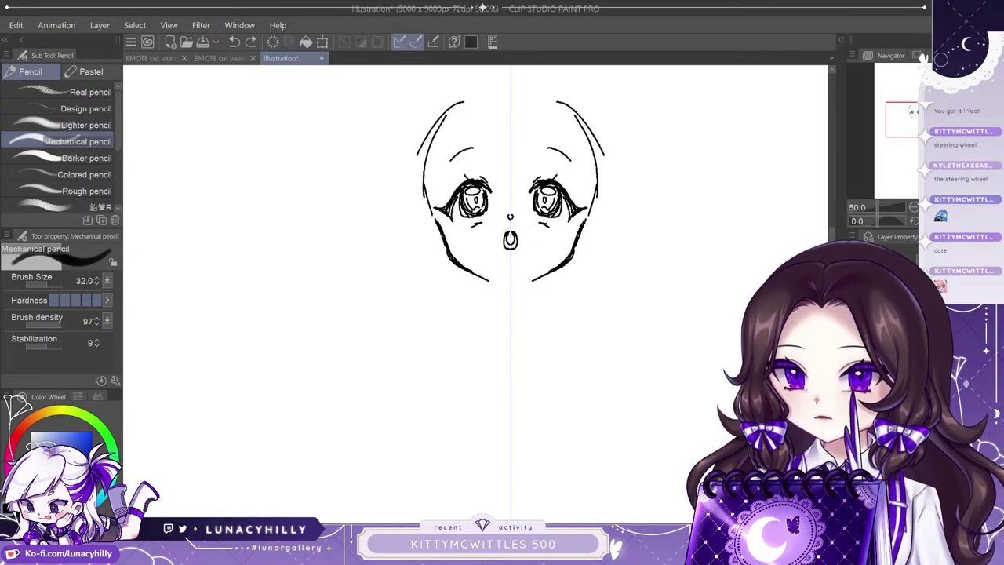
key("ctrl+z")
key("ctrl+z")
key("ctrl+z")
key("ctrl+z")
key("ctrl+z")
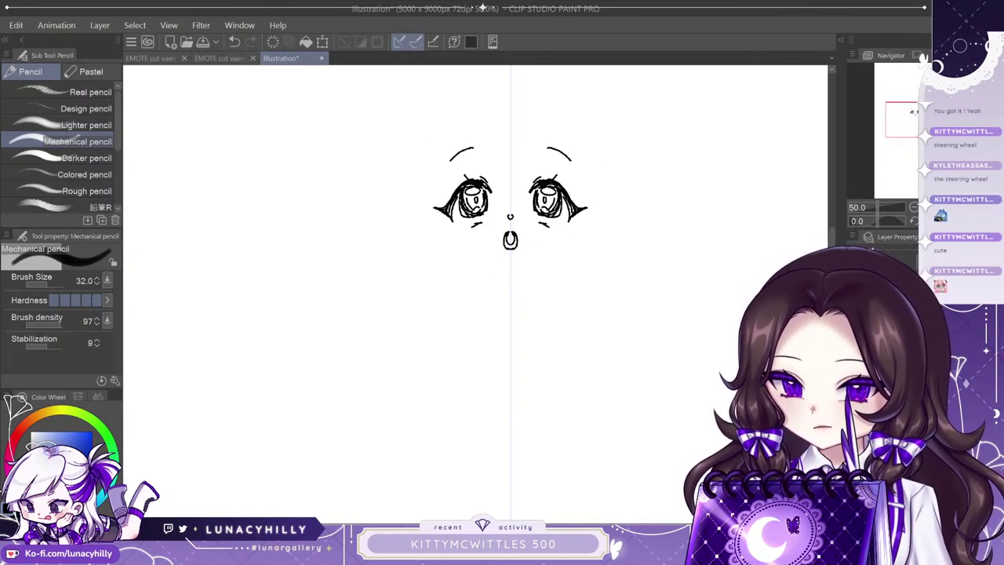
Sketch the mirrored cheeks and jaw below the eyes, combining Mechanical pencil and にんペンD pen strokes.
mouse_move(436, 210)
left_mouse_down()
mouse_move(449, 249)
mouse_move(486, 271)
left_mouse_up()
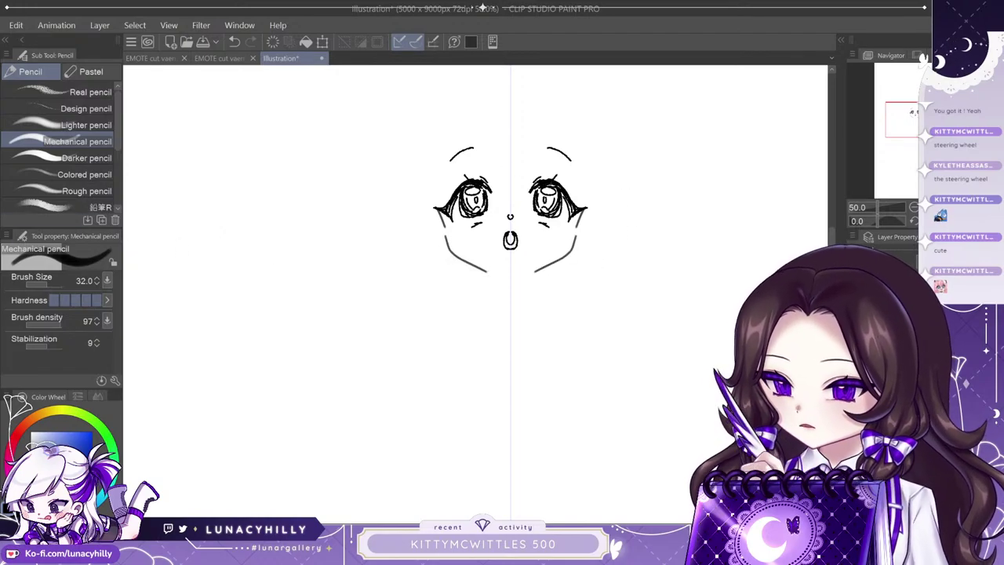
key("p")
left_click_drag(445, 242, 497, 276)
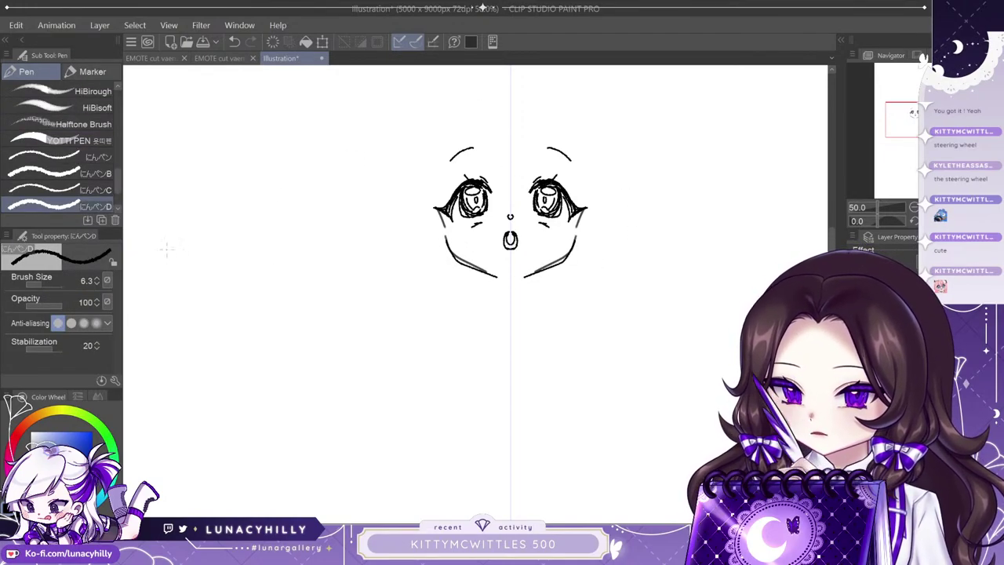
key("p")
mouse_move(445, 238)
left_mouse_down()
mouse_move(472, 268)
mouse_move(502, 277)
left_mouse_up()
Sketch the rounded top of the head above the eyebrows with the Mechanical pencil and reinforce the jaw, undoing the last stroke.
mouse_move(437, 181)
left_mouse_down()
mouse_move(430, 163)
mouse_move(481, 105)
left_mouse_up()
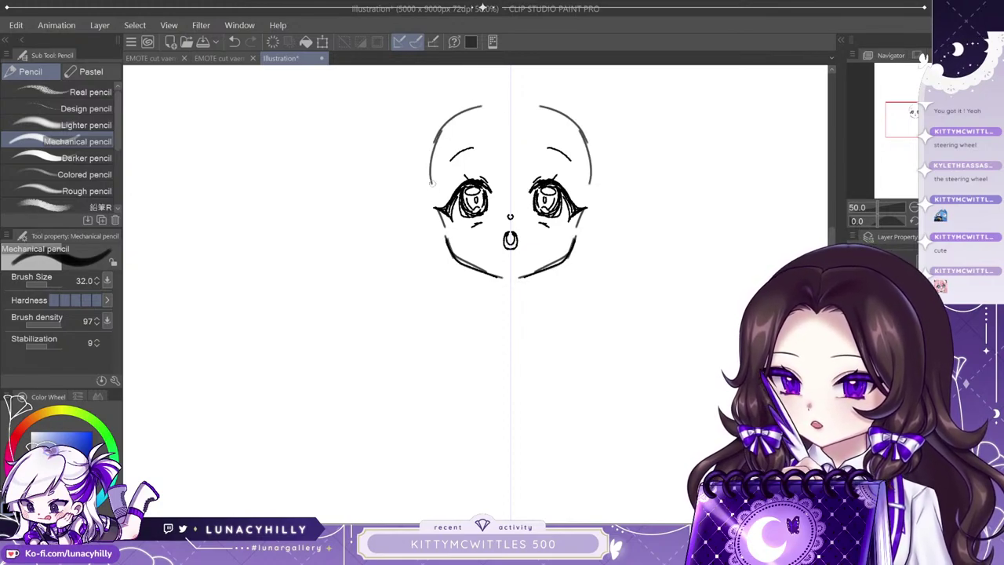
left_click_drag(432, 184, 473, 106)
mouse_move(432, 153)
left_mouse_down()
mouse_move(441, 135)
mouse_move(508, 100)
left_mouse_up()
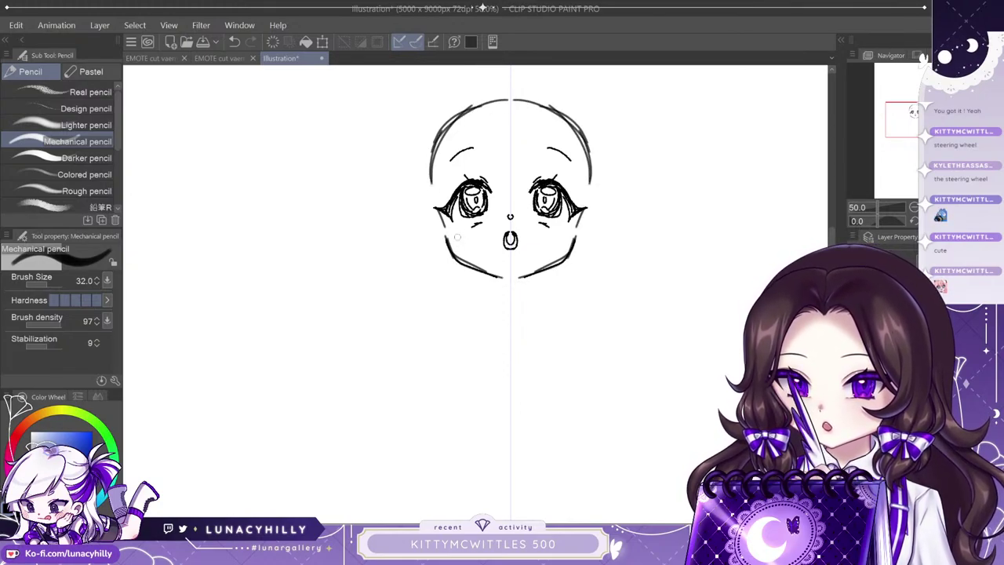
mouse_move(446, 235)
left_mouse_down()
mouse_move(450, 253)
mouse_move(484, 271)
left_mouse_up()
left_click_drag(463, 261, 501, 273)
key("ctrl+z")
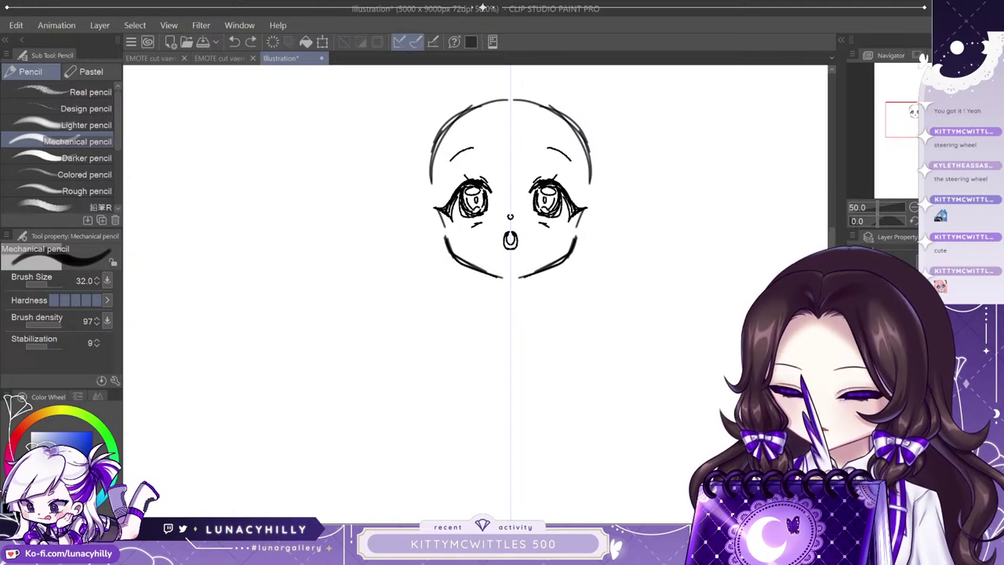
Nudge the eyes, eyebrows, nose and mouth slightly upward inside the head outline with the Move layer tool.
key("m")
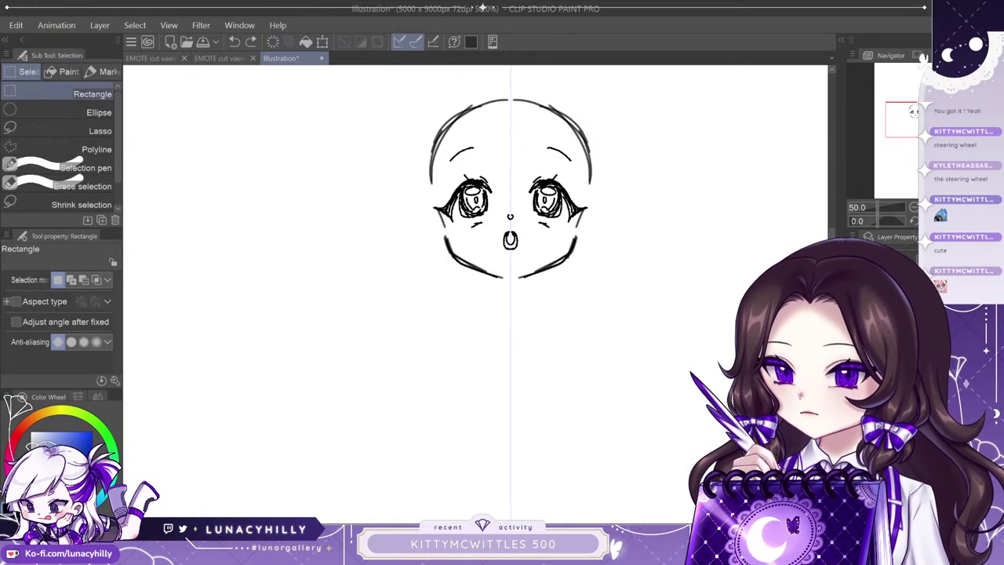
key("k")
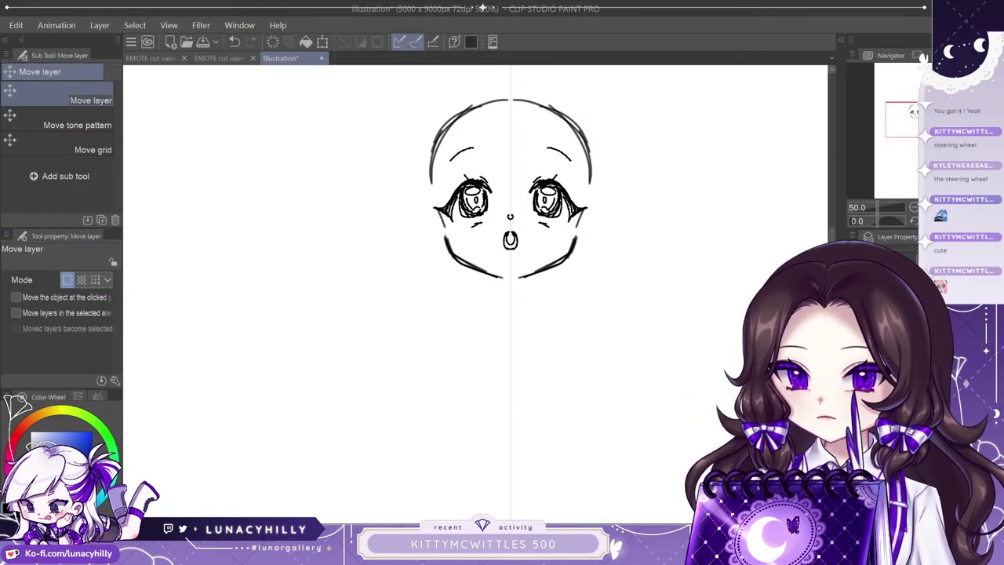
key("Up")
key("Up")
key("Up")
key("Down")
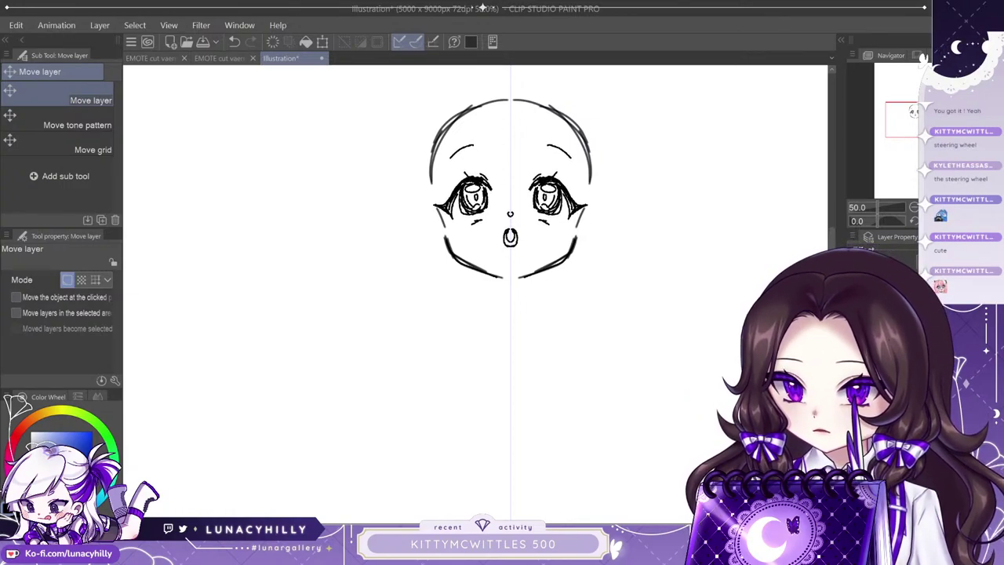
key("Up")
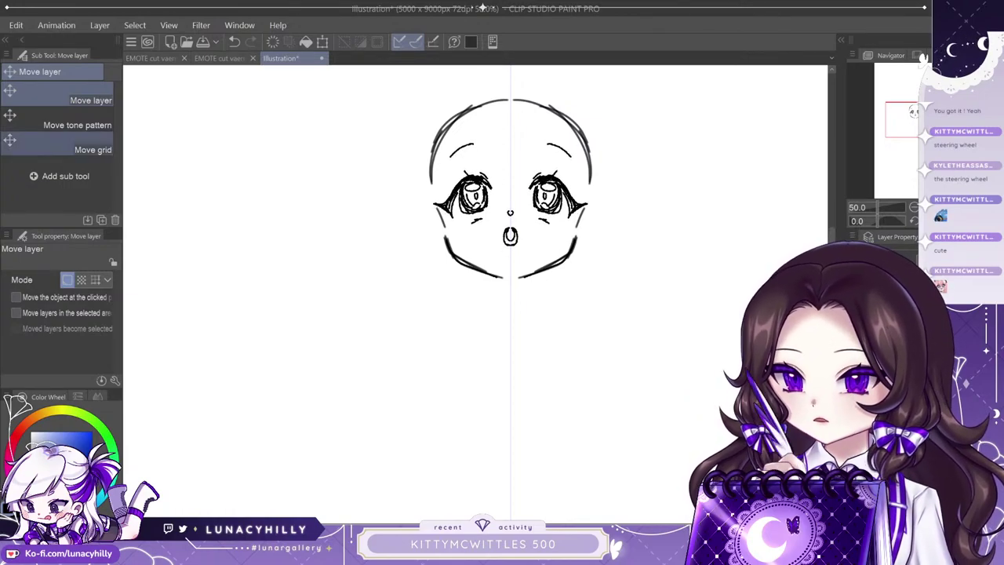
Select the lower face with a rectangle, nudge the jaw lines slightly upward, and clear the selection.
key("m")
left_click_drag(424, 228, 642, 348)
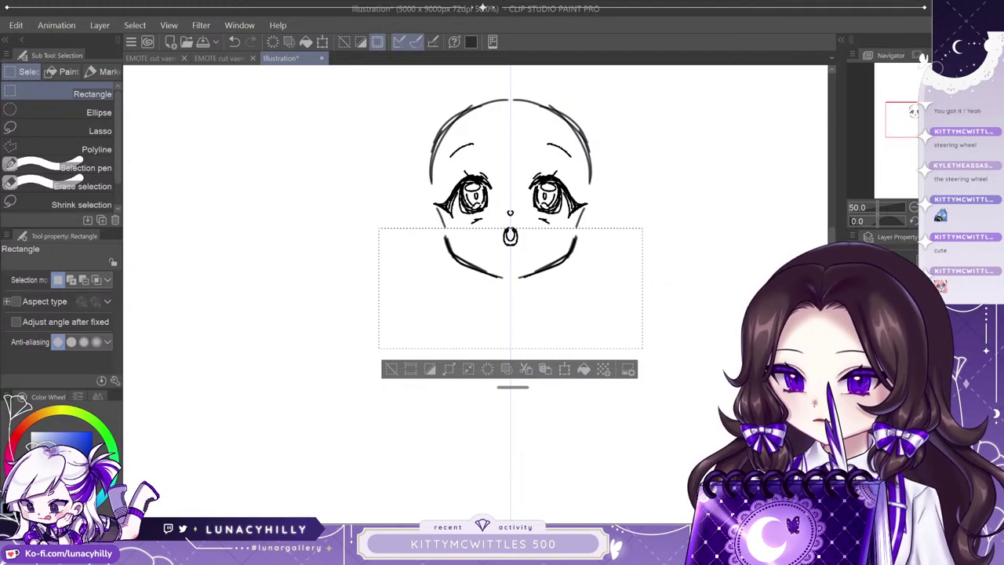
key("Up")
key("Up")
key("Up")
key("Down")
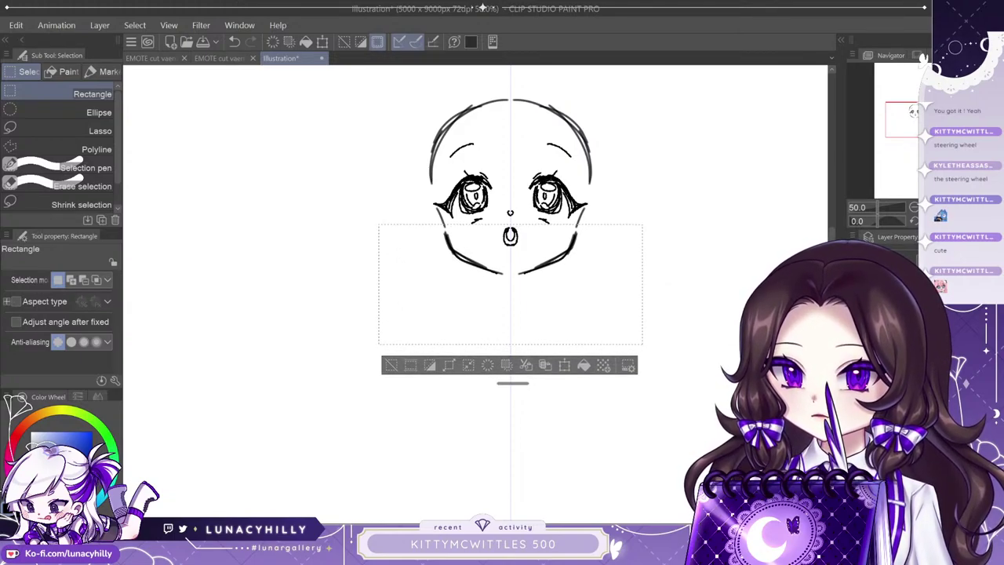
key("ctrl+d")
Select the mouth with a small rectangle, nudge it slightly upward toward the nose, and clear the selection.
left_click_drag(496, 217, 525, 255)
key("Up")
key("Up")
key("Up")
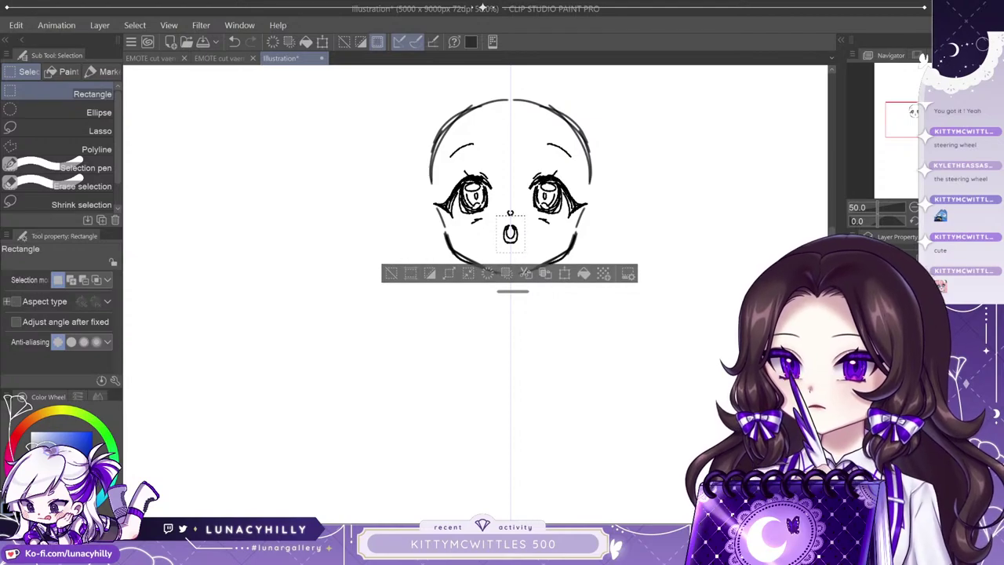
key("ctrl+d")
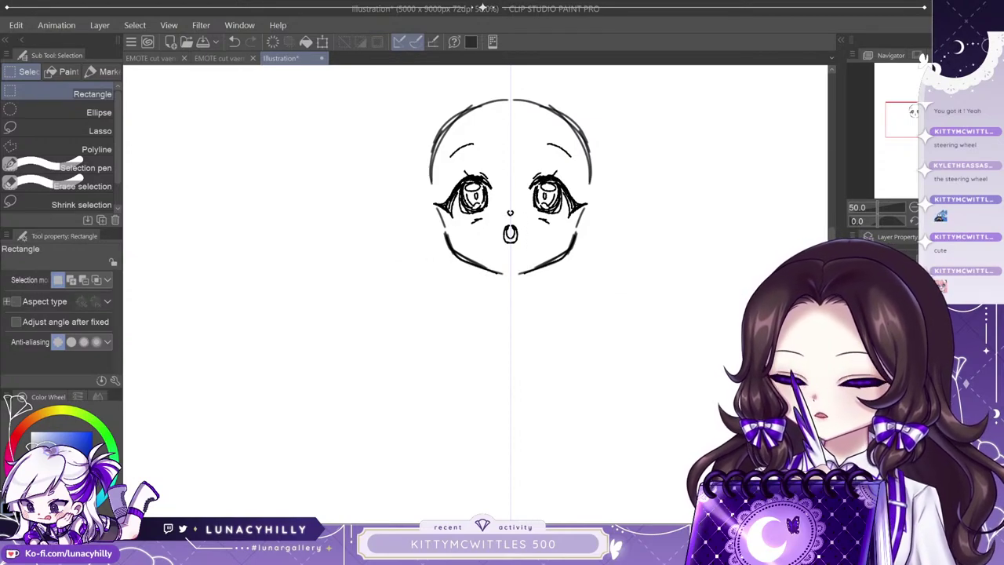
Erase the long eyebrows and redraw shorter mirrored ones closer to the centre line with the にんペンD pen.
key("e")
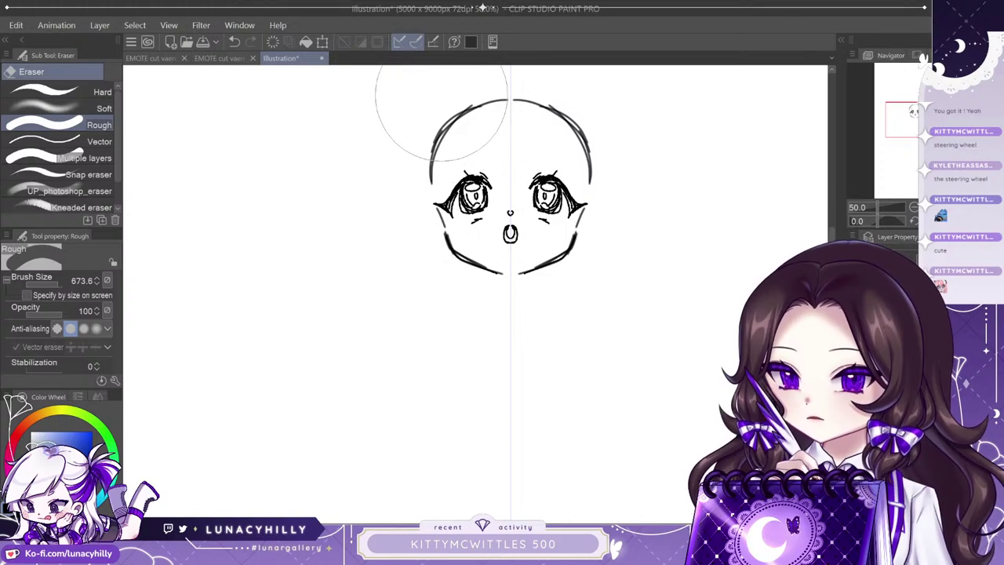
key("p")
key("period")
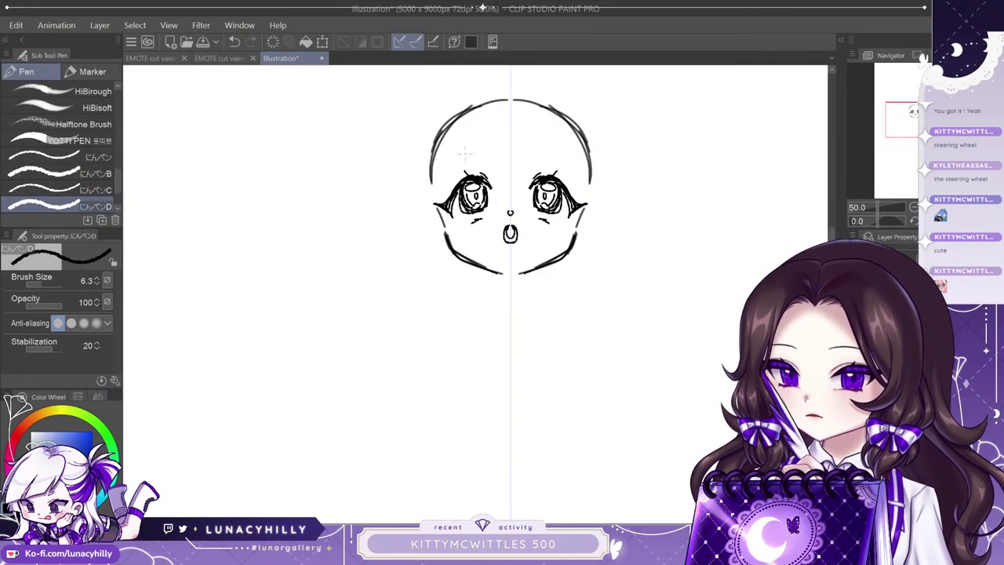
left_click_drag(466, 153, 480, 147)
left_click_drag(541, 146, 555, 152)
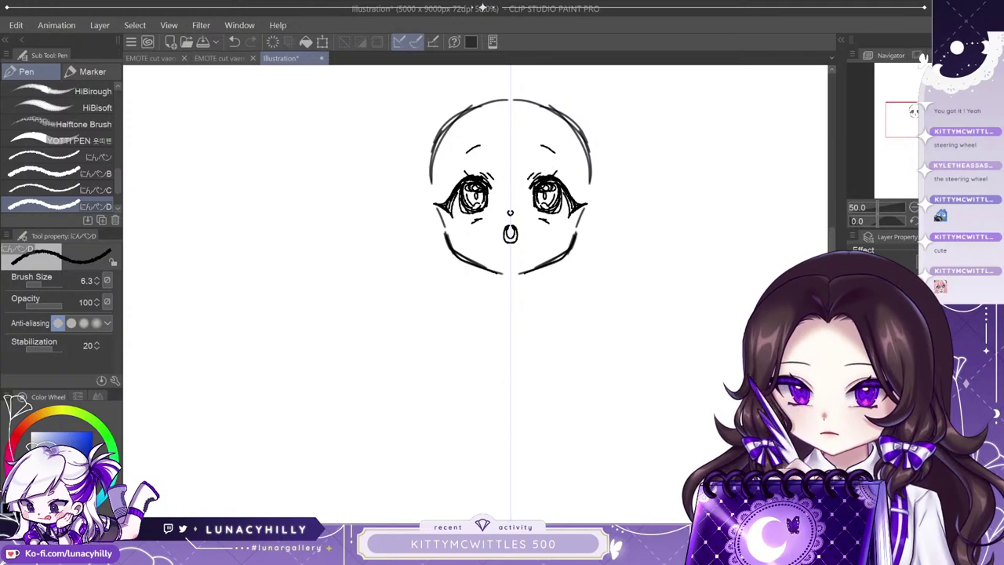
Erase the inner mouth line with the Rough eraser at size 8.7 and draw new mouth details with the pen, undoing the last stroke.
key("e")
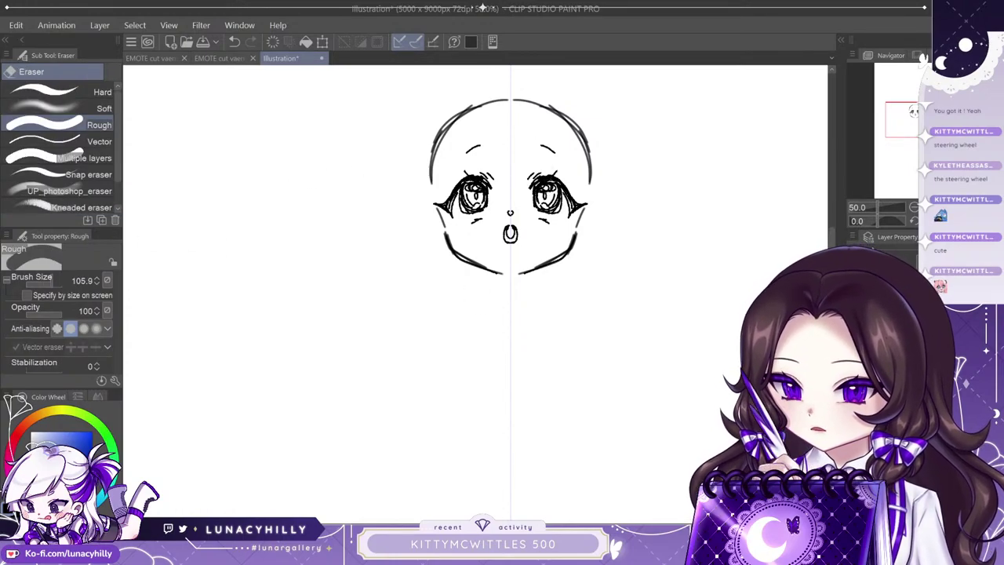
left_click(39, 284)
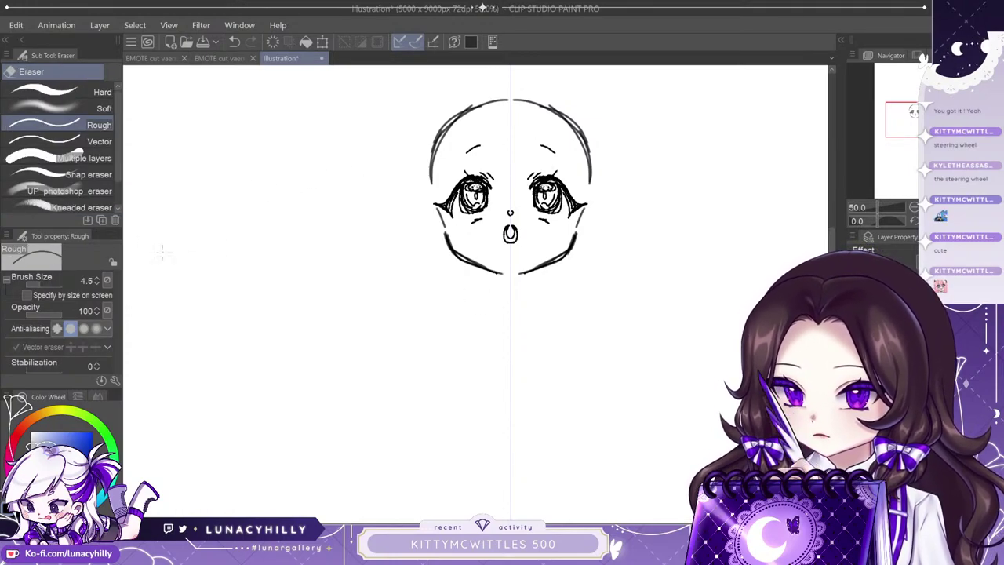
key("bracketright")
key("bracketright")
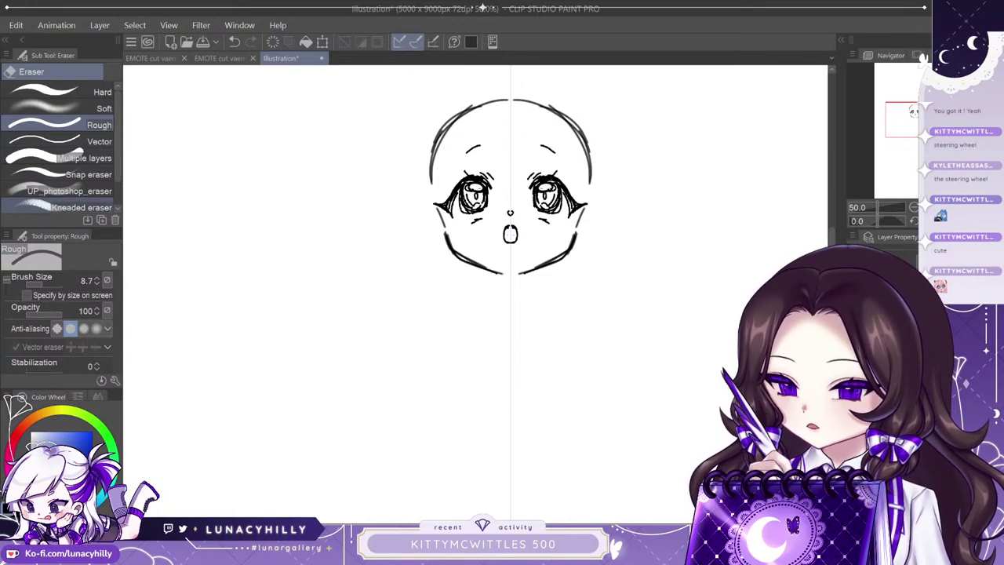
key("p")
left_click_drag(504, 238, 510, 234)
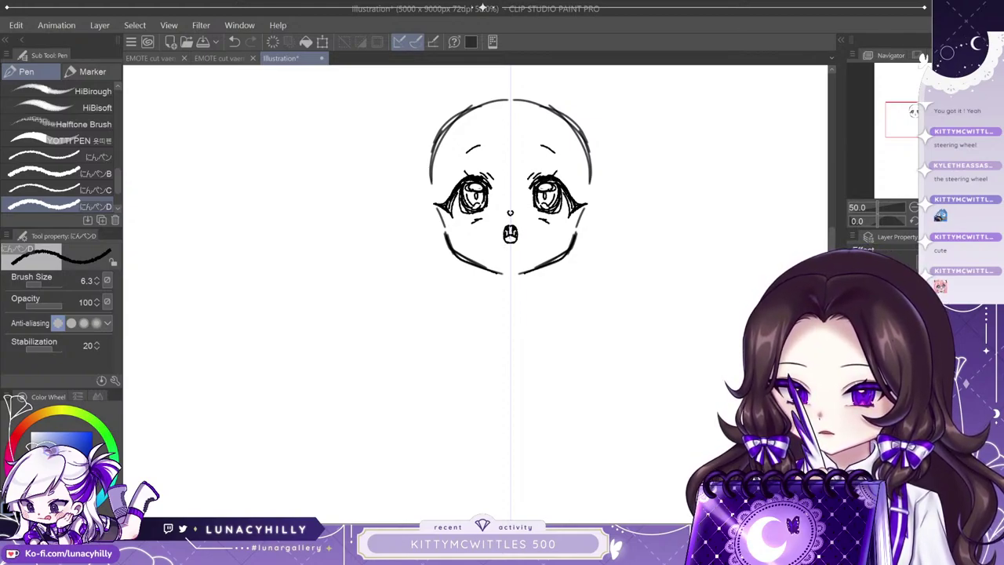
key("ctrl+z")
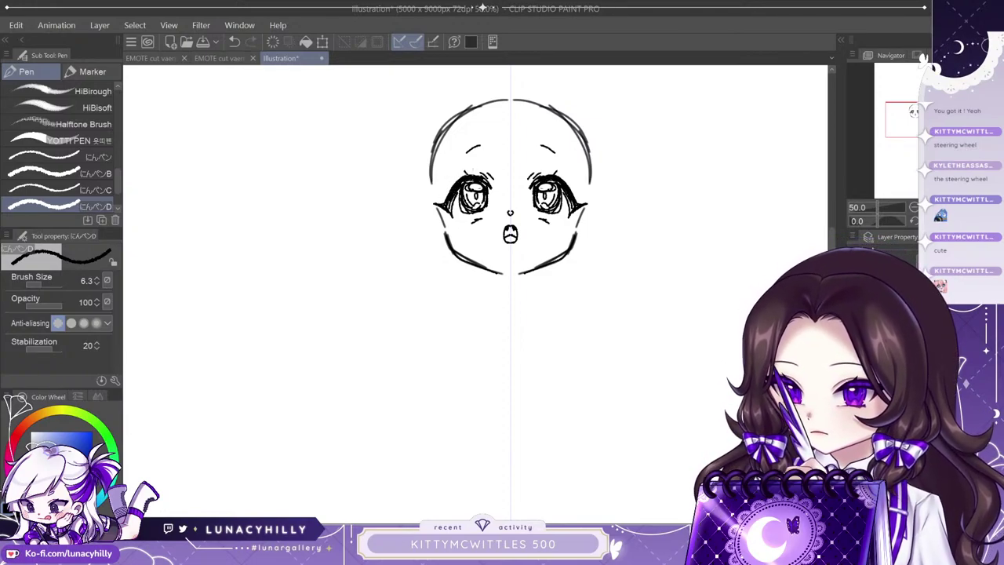
Darken the mirrored eyelashes with the にんペンD pen and clear the inner iris details with the Rough eraser at size 18.6.
left_click_drag(465, 177, 431, 203)
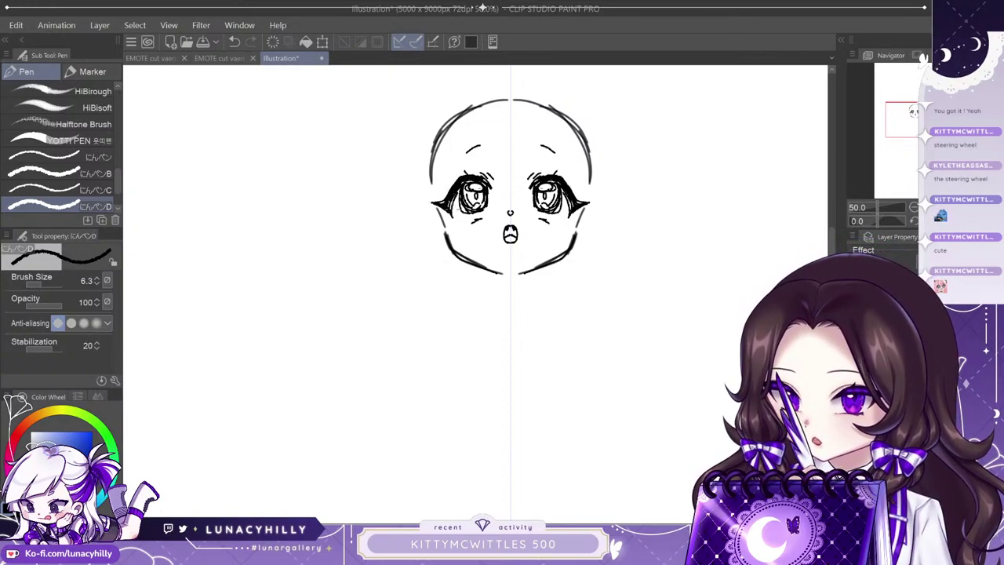
left_click_drag(461, 166, 465, 181)
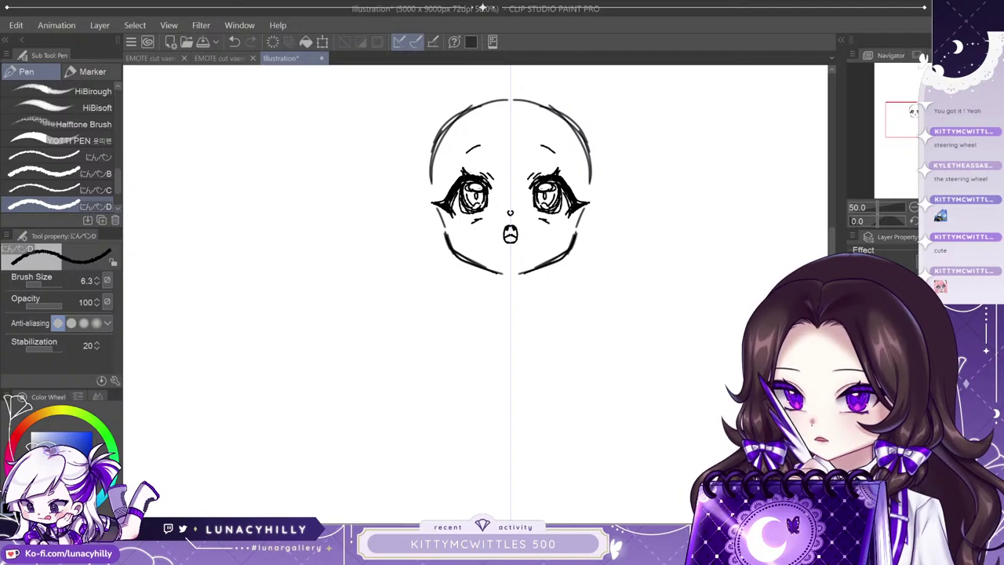
key("e")
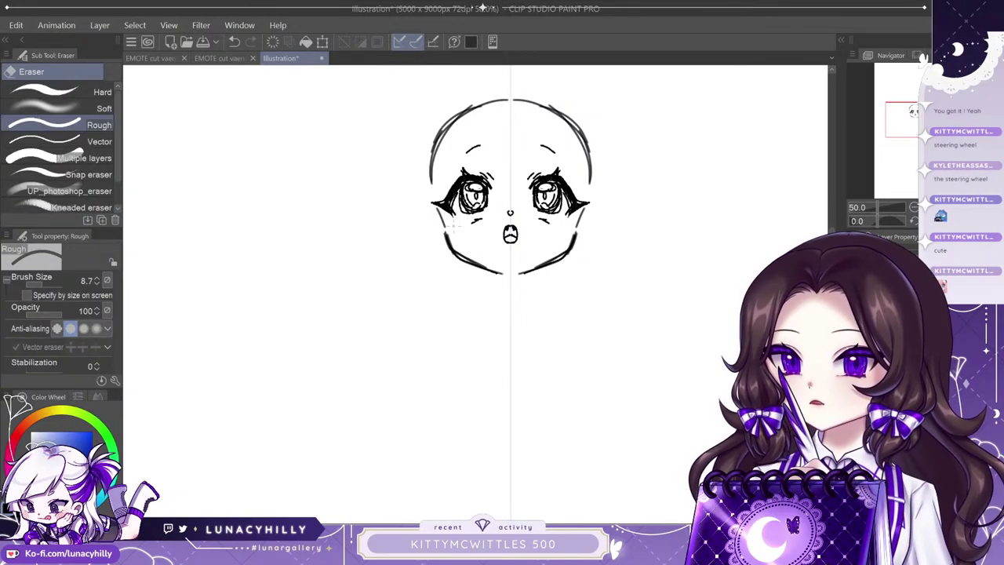
left_click(44, 284)
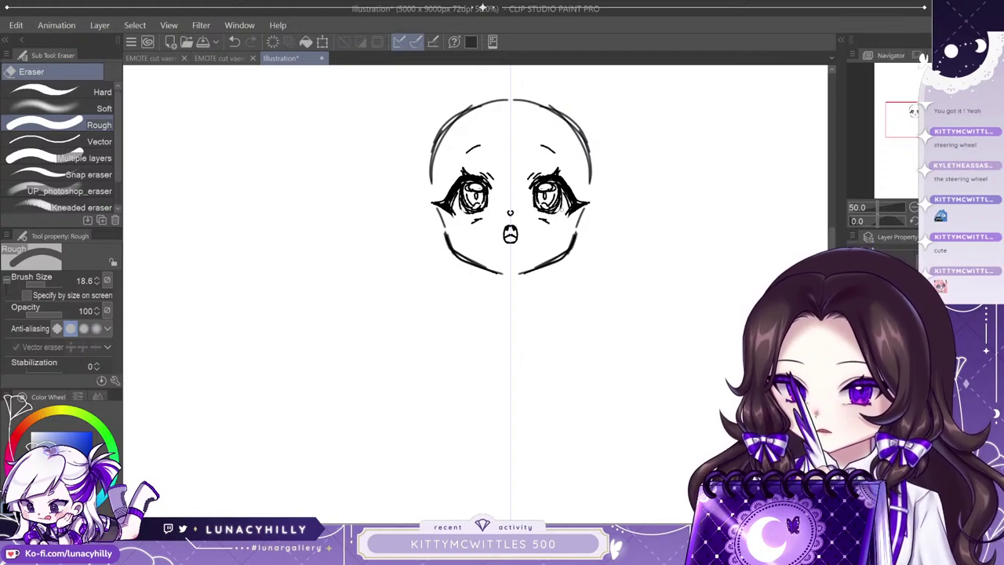
mouse_move(556, 200)
left_mouse_down()
mouse_move(542, 199)
mouse_move(555, 212)
mouse_move(548, 201)
left_mouse_up()
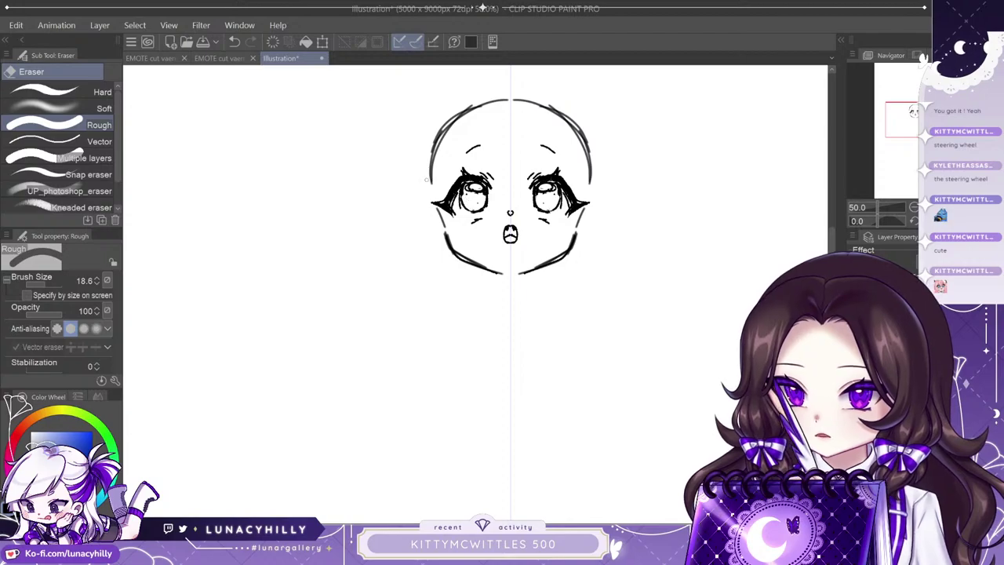
Redraw small pupils in both eyes and hatch mirrored blush lines on the cheeks with the Mechanical pencil at size 32.
key("p")
key("p")
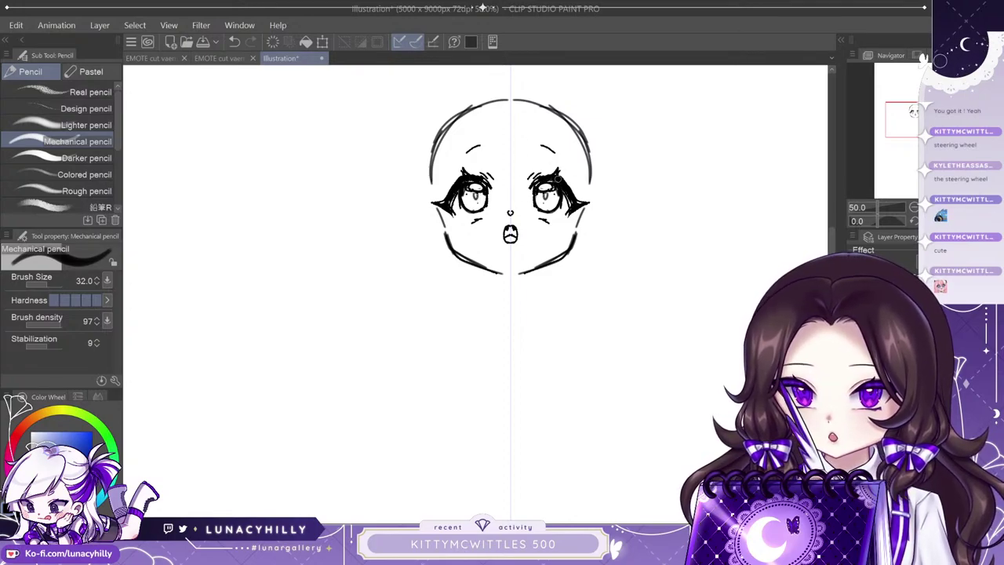
left_click_drag(462, 229, 461, 237)
left_click_drag(468, 229, 481, 219)
key("ctrl+z")
mouse_move(472, 222)
left_mouse_down()
mouse_move(480, 219)
mouse_move(475, 228)
left_mouse_up()
left_click_drag(462, 235, 475, 235)
key("ctrl+z")
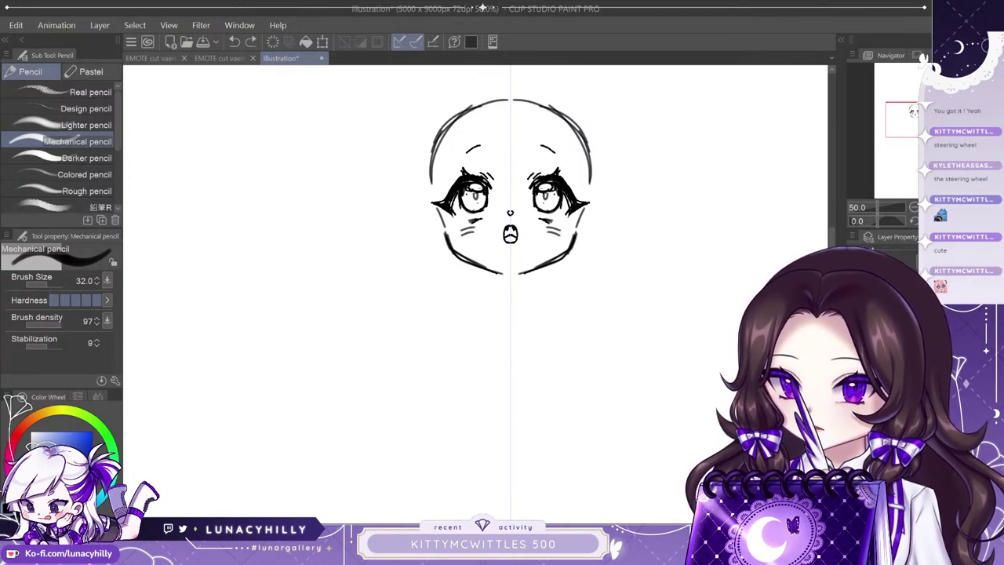
key("ctrl+z")
left_click_drag(539, 224, 551, 226)
left_click_drag(537, 228, 552, 230)
mouse_move(467, 233)
left_mouse_down()
mouse_move(482, 230)
mouse_move(446, 228)
mouse_move(459, 255)
mouse_move(503, 274)
left_mouse_up()
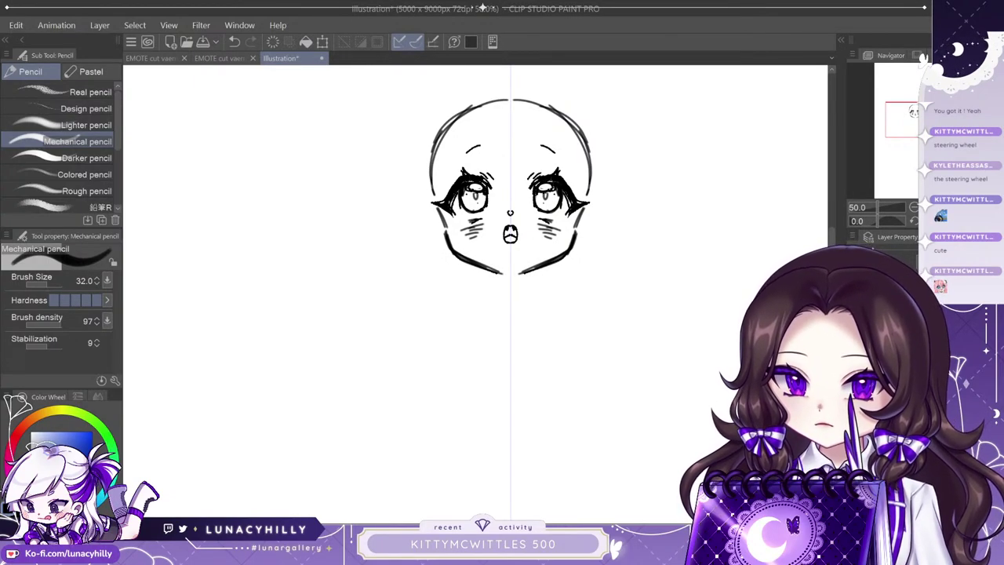
Thicken the mirrored eyebrows, try short neck strokes below the jaw, and undo the neck strokes.
left_click_drag(466, 152, 549, 146)
left_click_drag(496, 273, 490, 282)
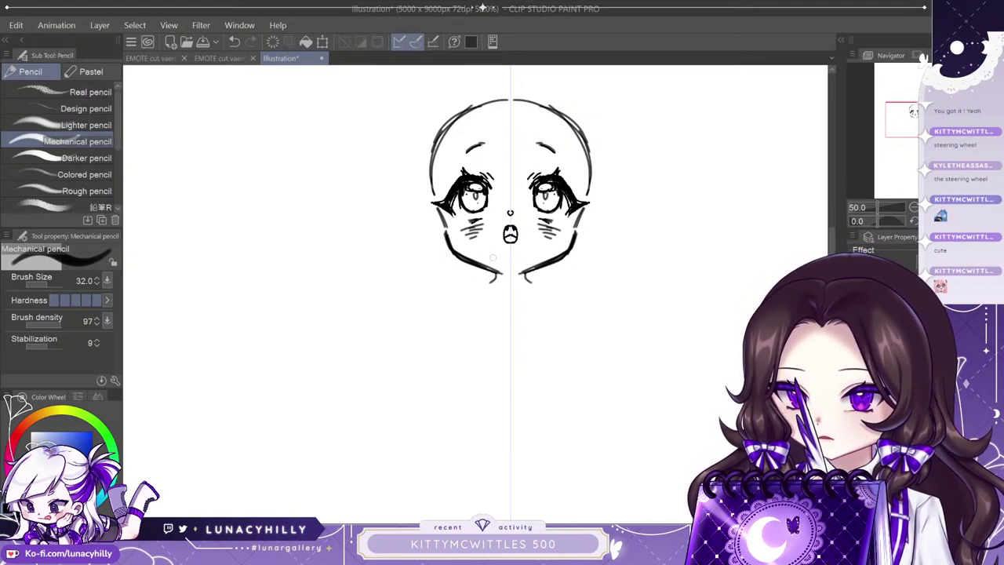
key("ctrl+z")
key("ctrl+z")
key("ctrl+z")
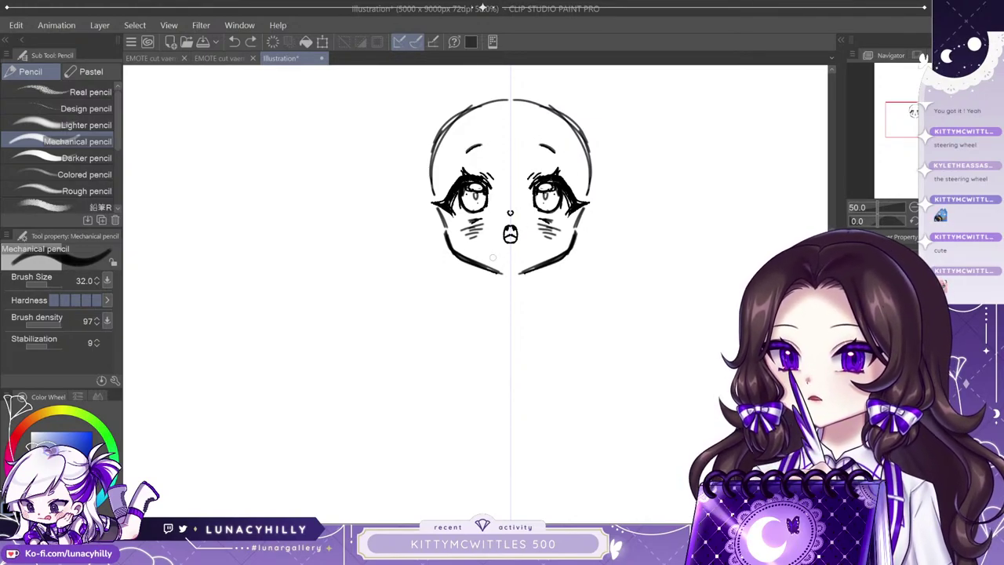
Join the jaw lines into a closed, pointed chin on the symmetry line.
scroll(547, 372, "down", 1)
scroll(546, 372, "up", 1)
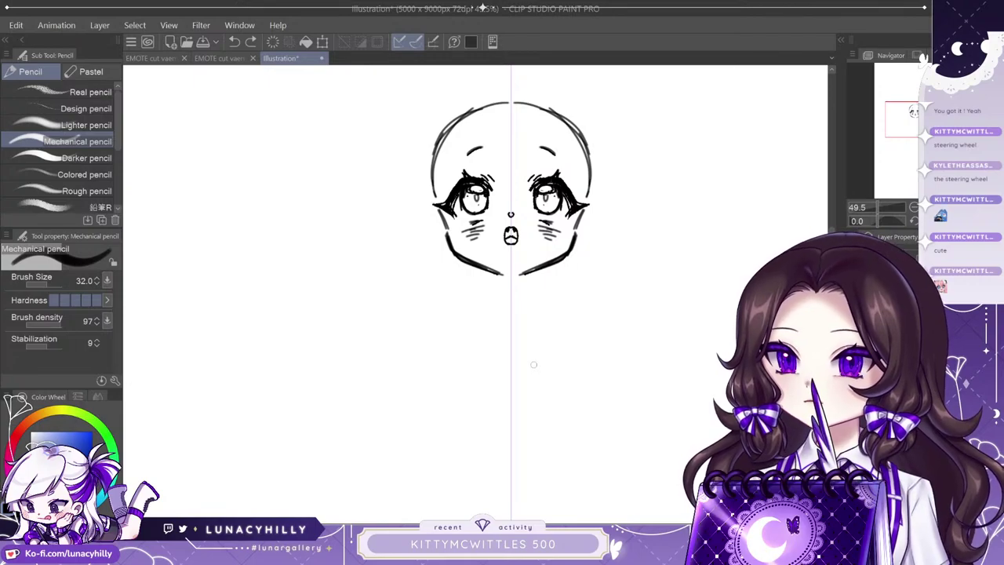
left_click_drag(475, 262, 513, 276)
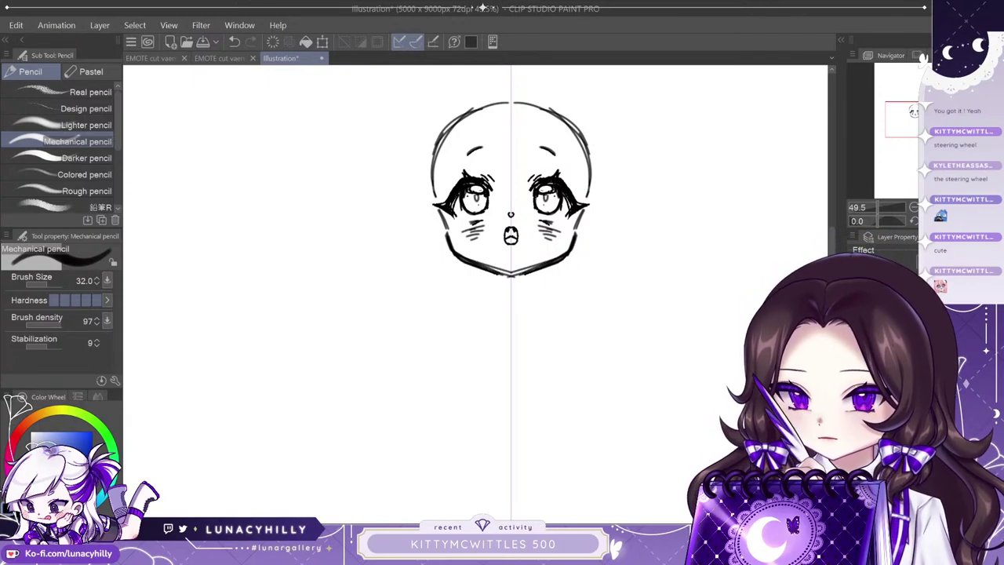
Undo the first steep ear strokes and sketch large pointed, mirrored cat ears on top of the head.
left_click_drag(493, 98, 463, 67)
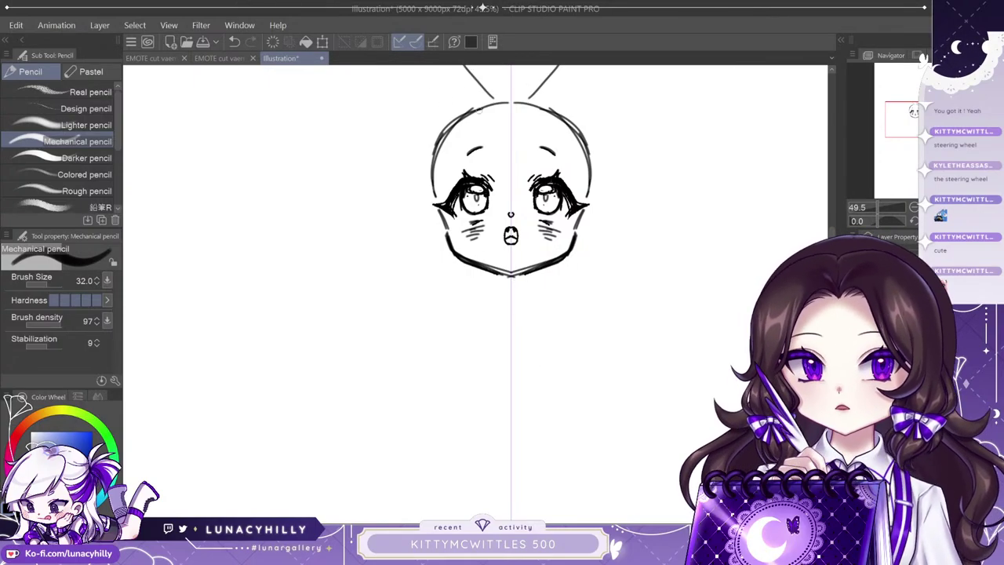
key("ctrl+minus")
key("ctrl+z")
left_click_drag(484, 163, 428, 135)
mouse_move(425, 143)
left_mouse_down()
mouse_move(440, 207)
mouse_move(474, 235)
mouse_move(473, 225)
left_mouse_up()
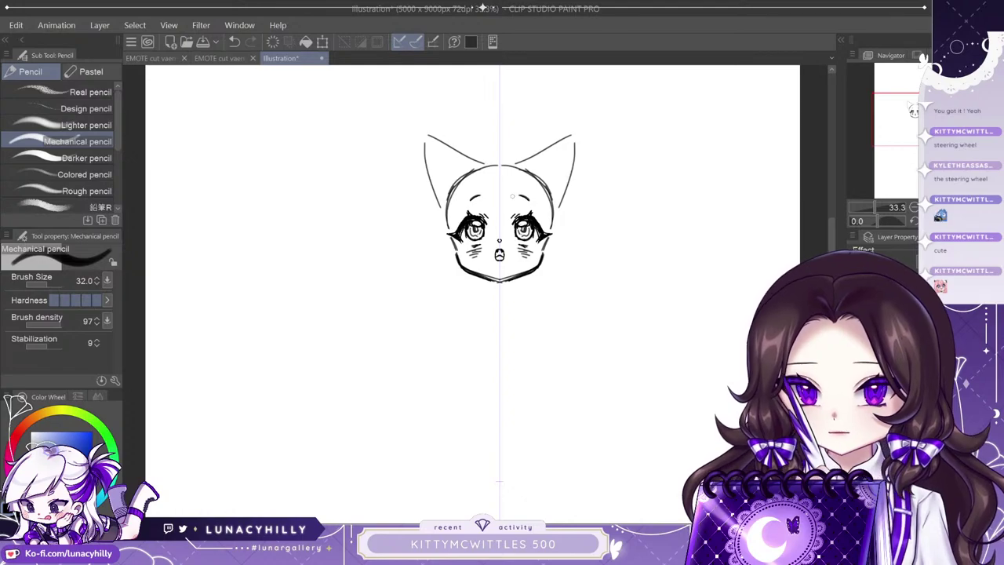
Sketch a small mirrored chibi body below the chin with neck, torso sides, hip lines, and outer and inner leg contours.
left_click_drag(491, 279, 476, 311)
left_click_drag(473, 312, 465, 339)
mouse_move(466, 343)
left_mouse_down()
mouse_move(485, 345)
mouse_move(480, 365)
mouse_move(542, 190)
left_mouse_up()
mouse_move(537, 119)
left_mouse_down()
mouse_move(522, 167)
mouse_move(550, 181)
mouse_move(523, 175)
mouse_move(523, 259)
left_mouse_up()
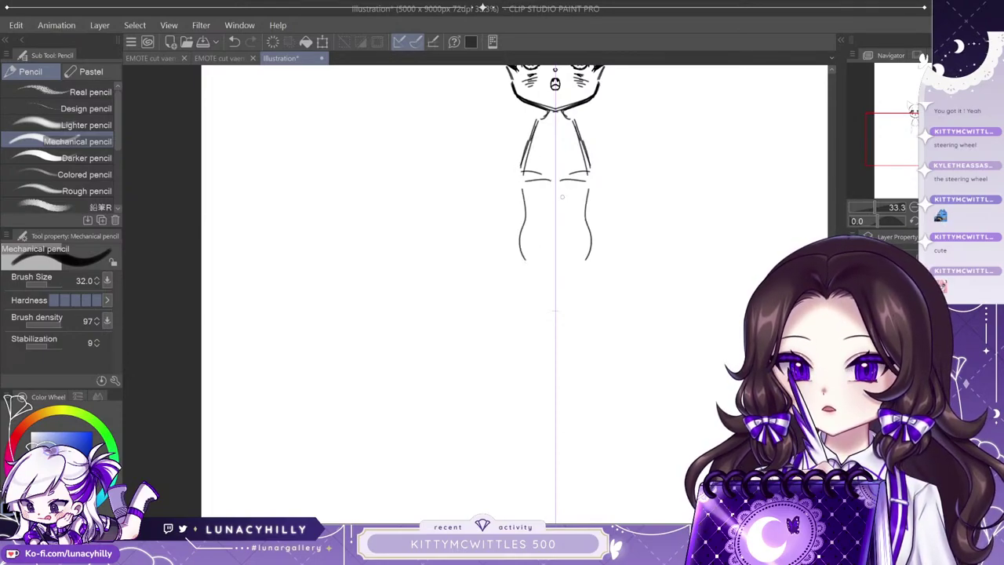
left_click_drag(555, 185, 555, 225)
left_click_drag(548, 187, 553, 258)
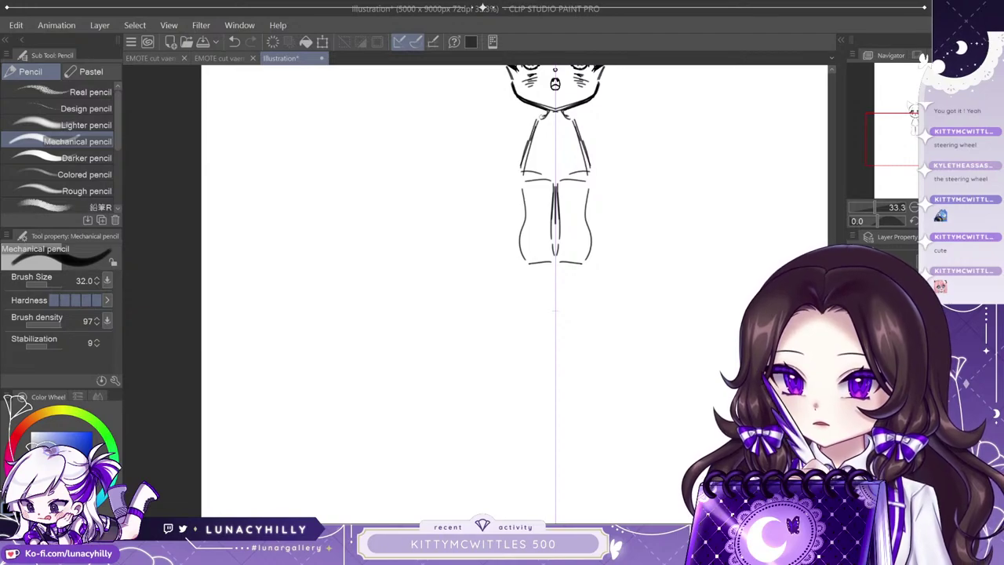
Sketch mirrored arms angled outward from the shoulders, ending in simple hands, and darken the torso and arm lines.
mouse_move(550, 112)
left_mouse_down()
mouse_move(493, 180)
mouse_move(520, 173)
left_mouse_up()
left_click_drag(520, 166, 528, 160)
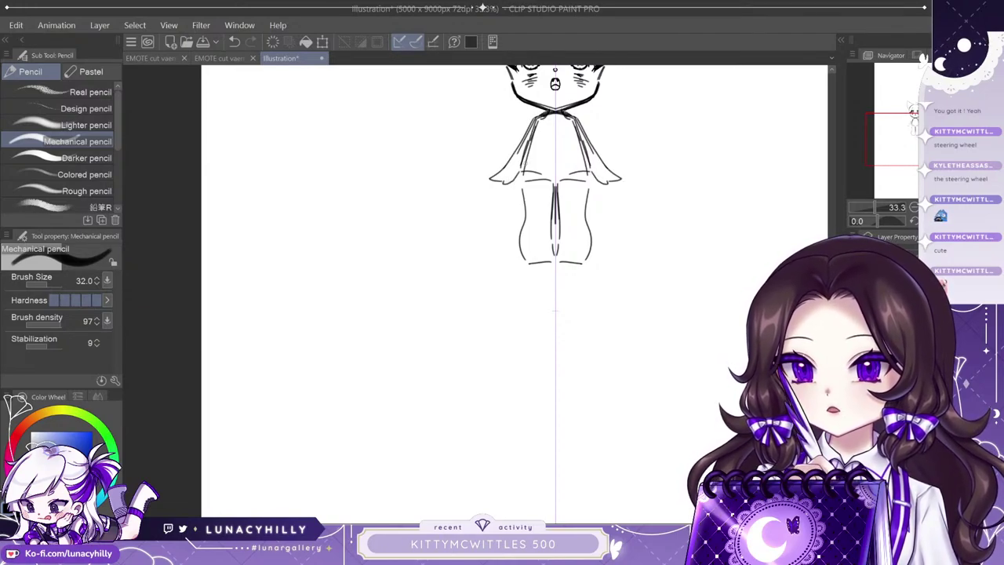
left_click_drag(540, 120, 522, 182)
mouse_move(534, 136)
left_mouse_down()
mouse_move(523, 196)
mouse_move(490, 179)
left_mouse_up()
Clean up the inner shoulder lines with the Rough eraser at size 85.2 and darken the neck with the Mechanical pencil.
left_click_drag(921, 94, 912, 123)
left_click_drag(458, 234, 476, 238)
key("e")
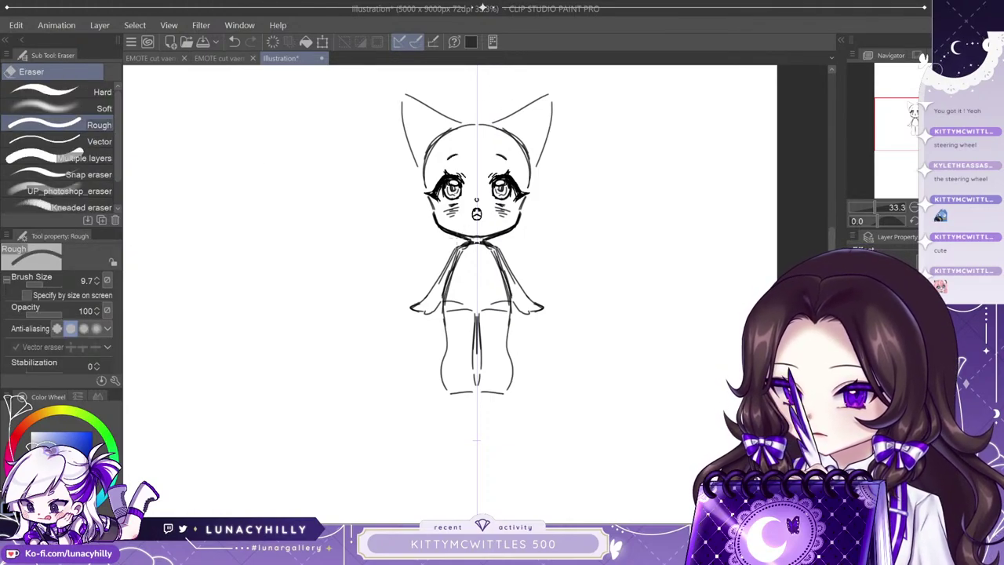
left_click(50, 284)
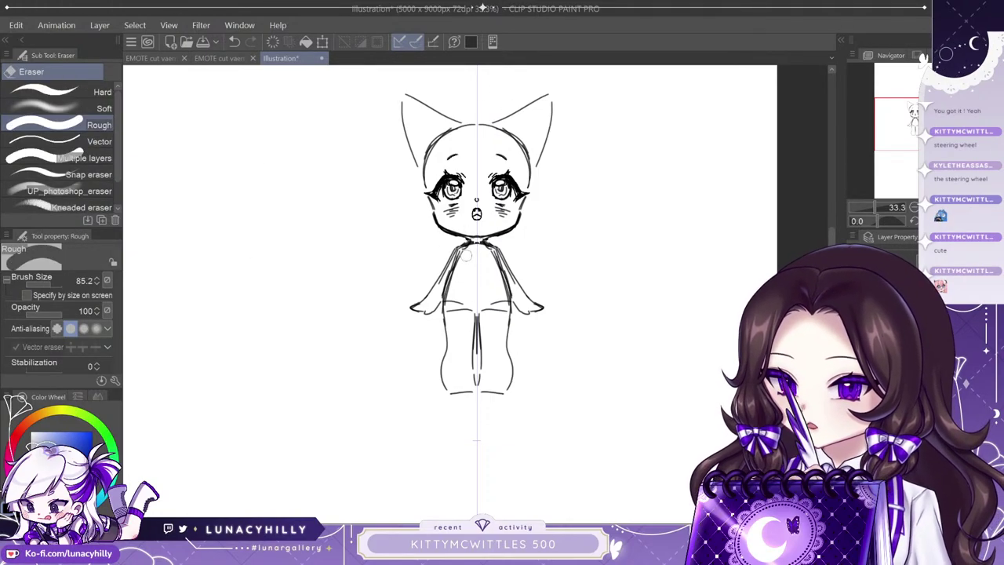
left_click_drag(466, 256, 468, 250)
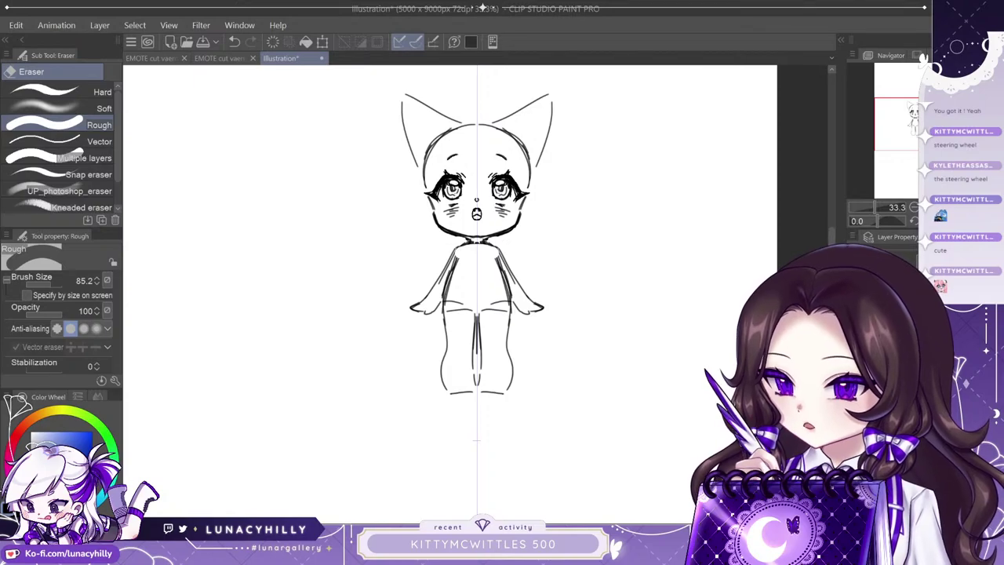
key("p")
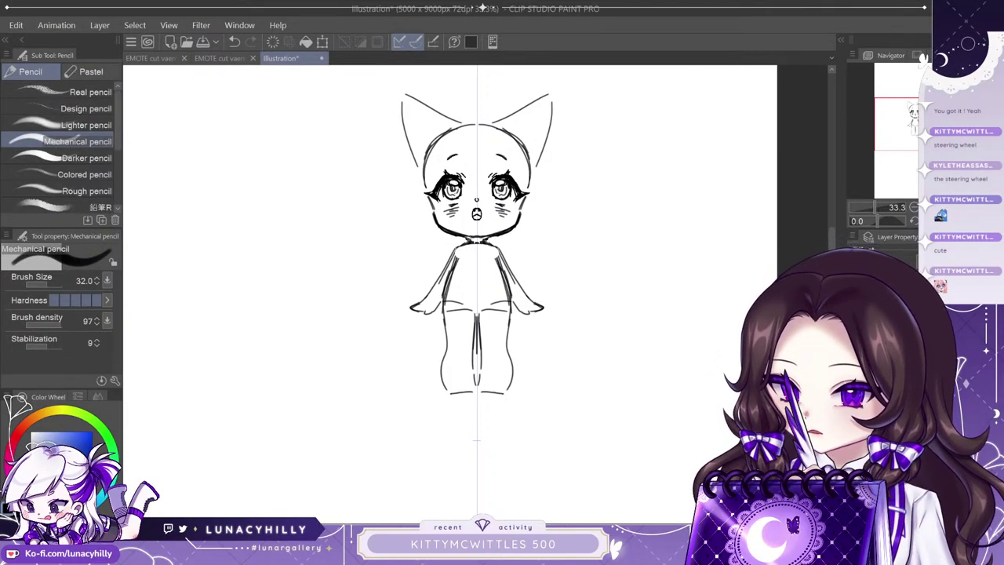
mouse_move(466, 238)
left_mouse_down()
mouse_move(499, 247)
mouse_move(491, 243)
mouse_move(499, 260)
left_mouse_up()
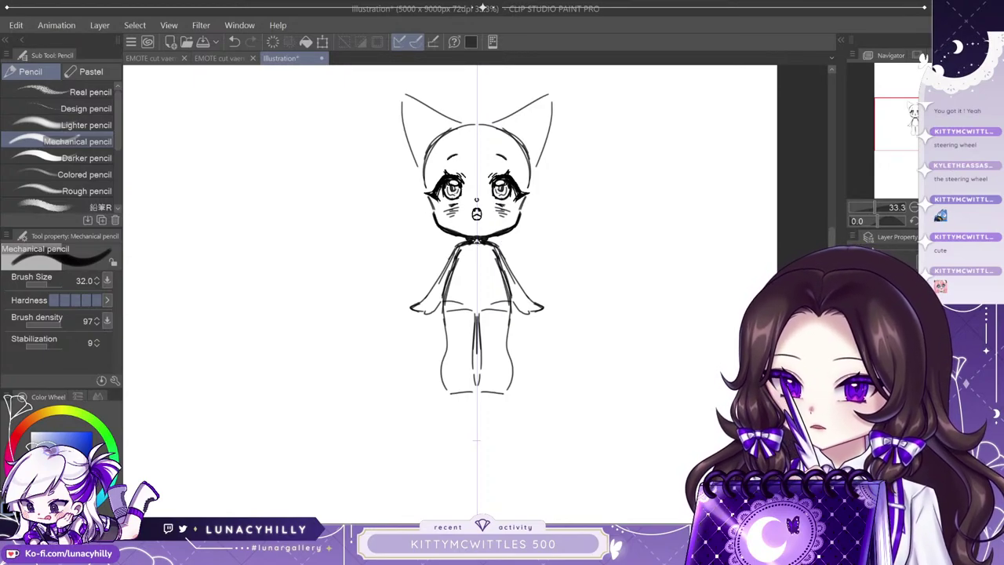
left_click_drag(551, 446, 538, 405)
left_click_drag(541, 319, 557, 352)
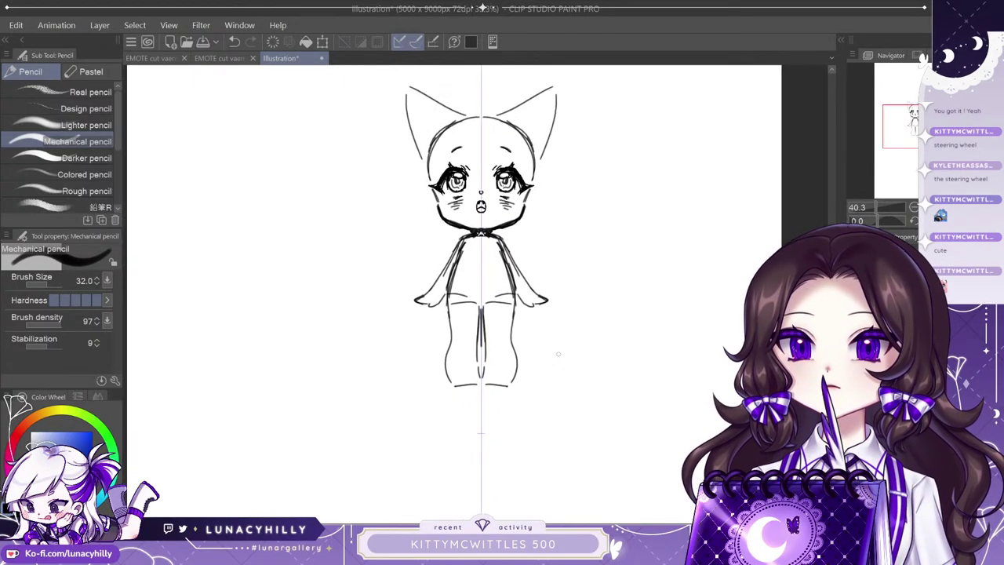
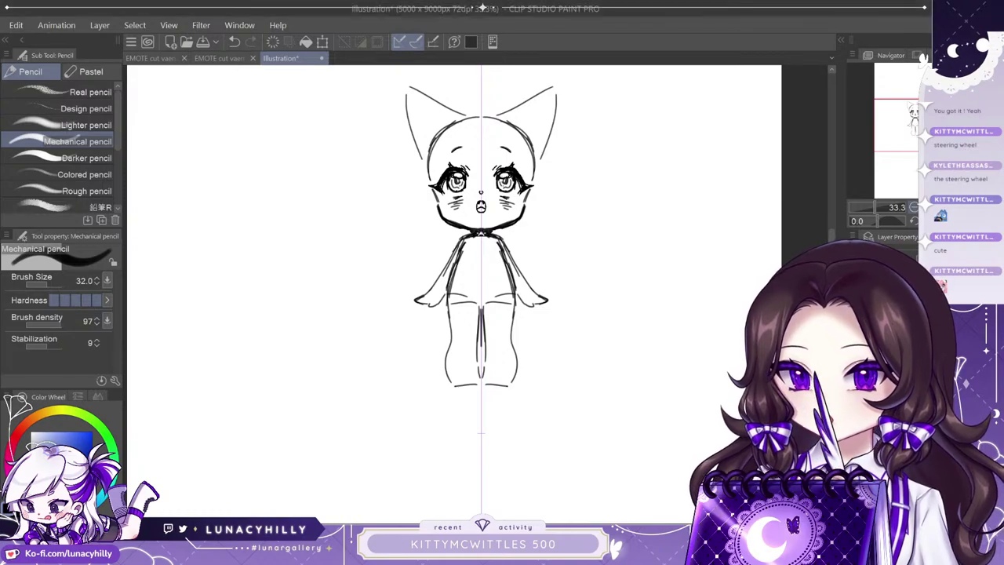
key("ctrl+minus")
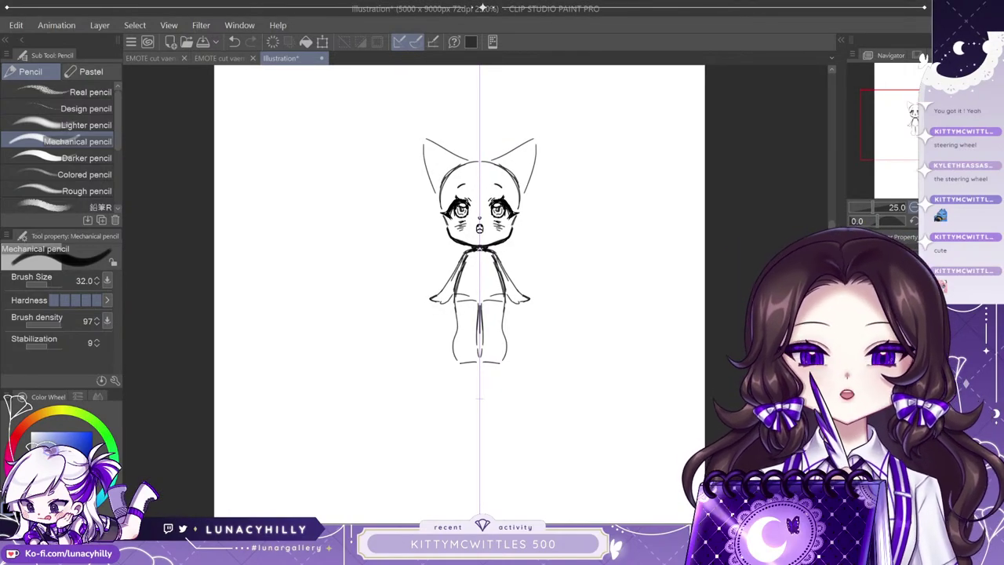
scroll(480, 235, "up", 1)
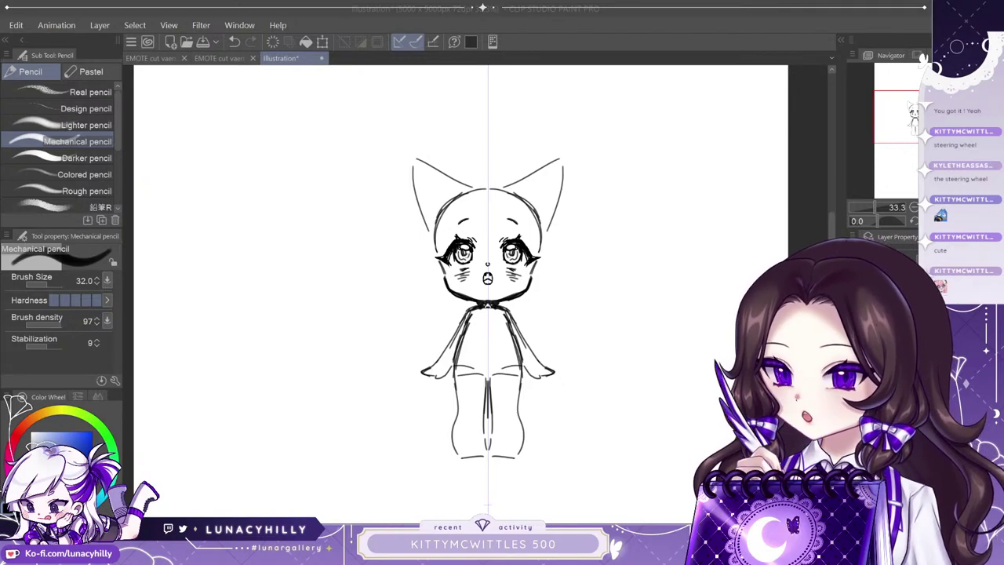
left_click(483, 7)
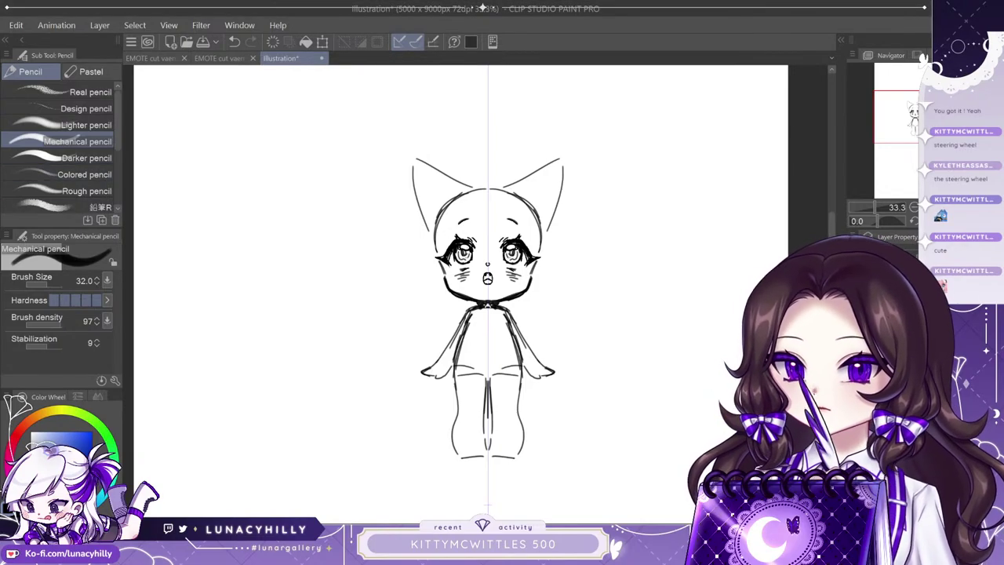
Erase the nose and mouth completely with the Rough eraser at size 85.2.
key("ctrl+plus")
key("ctrl+plus")
key("ctrl+plus")
key("ctrl+plus")
key("ctrl+minus")
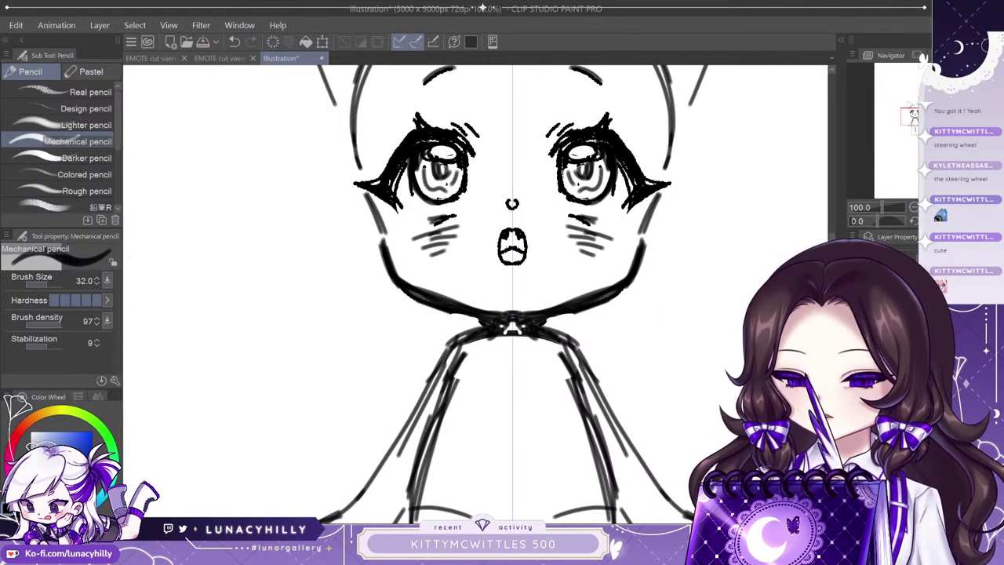
key("e")
mouse_move(524, 229)
left_mouse_down()
mouse_move(496, 233)
mouse_move(526, 219)
left_mouse_up()
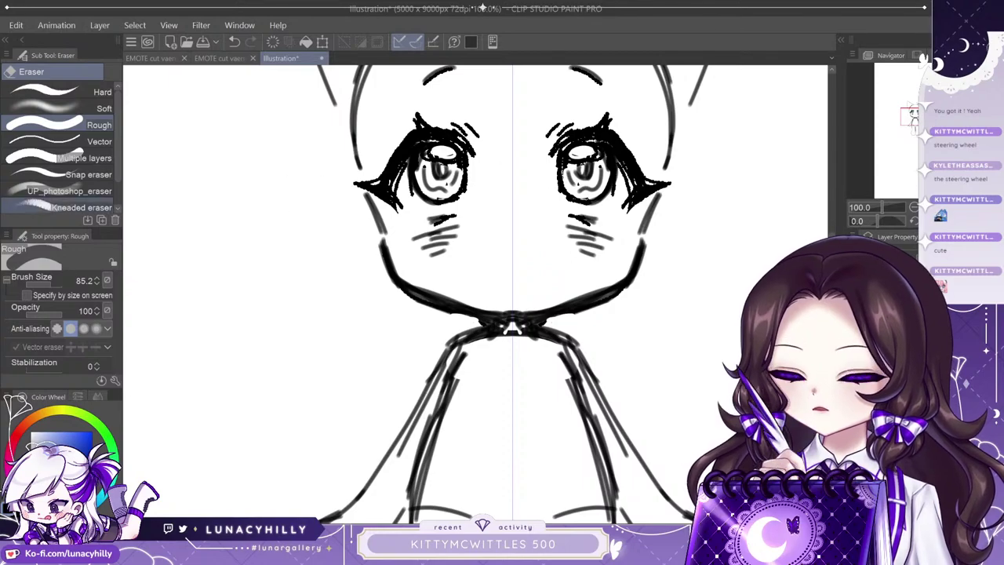
key("p")
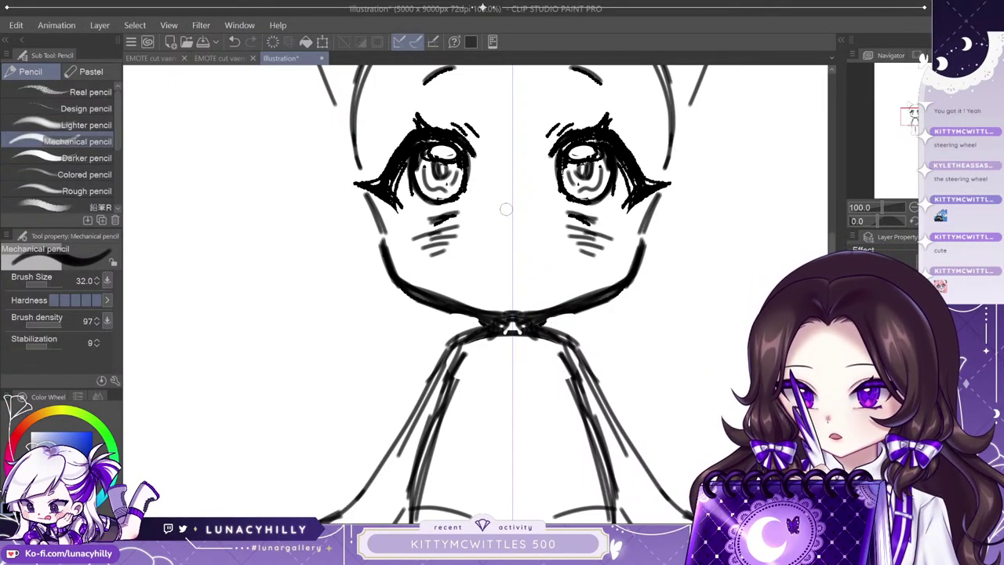
left_click_drag(507, 207, 515, 208)
mouse_move(495, 261)
left_mouse_down()
mouse_move(526, 262)
mouse_move(499, 235)
mouse_move(492, 267)
mouse_move(505, 273)
mouse_move(500, 233)
left_mouse_up()
key("ctrl+minus")
key("e")
Draw a tiny dot nose and a small open oval mouth on the symmetry line with the Mechanical pencil at size 32.
key("p")
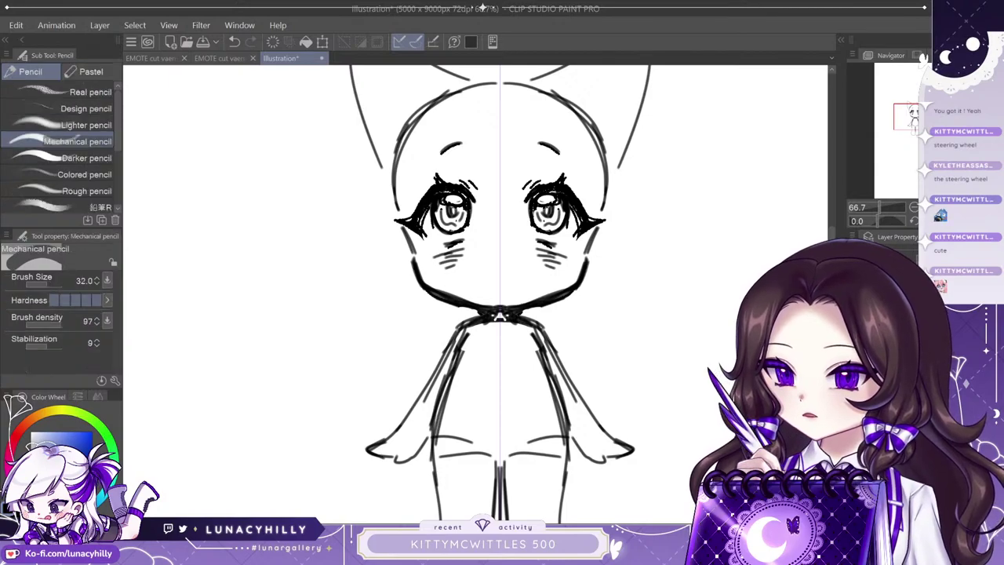
left_click(499, 235)
mouse_move(500, 248)
left_mouse_down()
mouse_move(495, 258)
mouse_move(501, 250)
left_mouse_up()
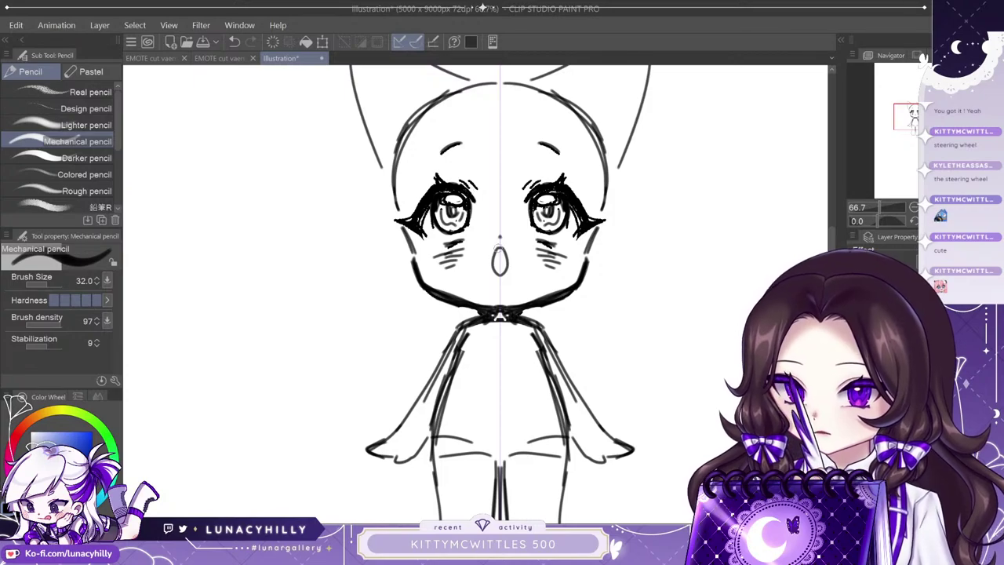
mouse_move(497, 249)
left_mouse_down()
mouse_move(500, 275)
mouse_move(500, 248)
left_mouse_up()
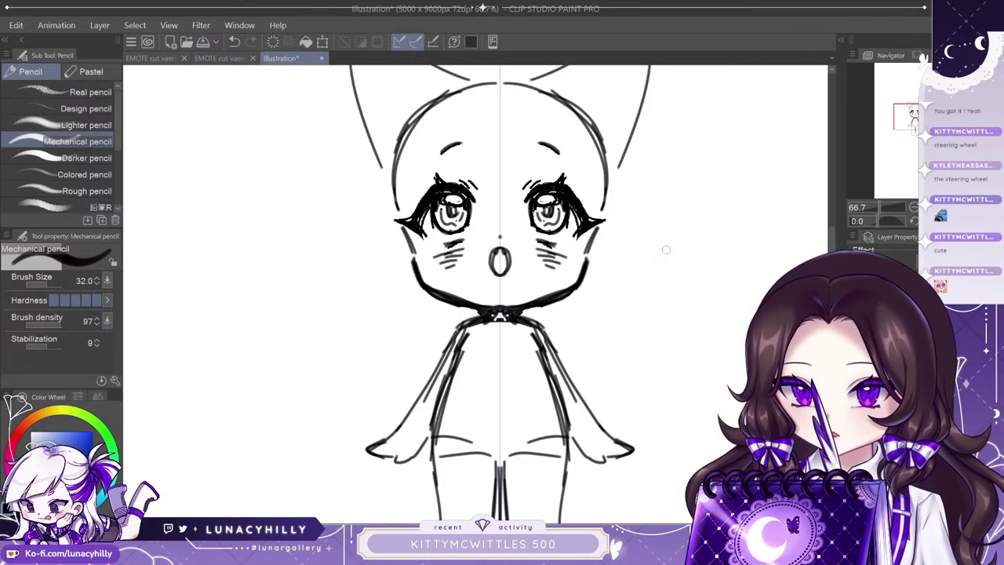
key("ctrl+minus")
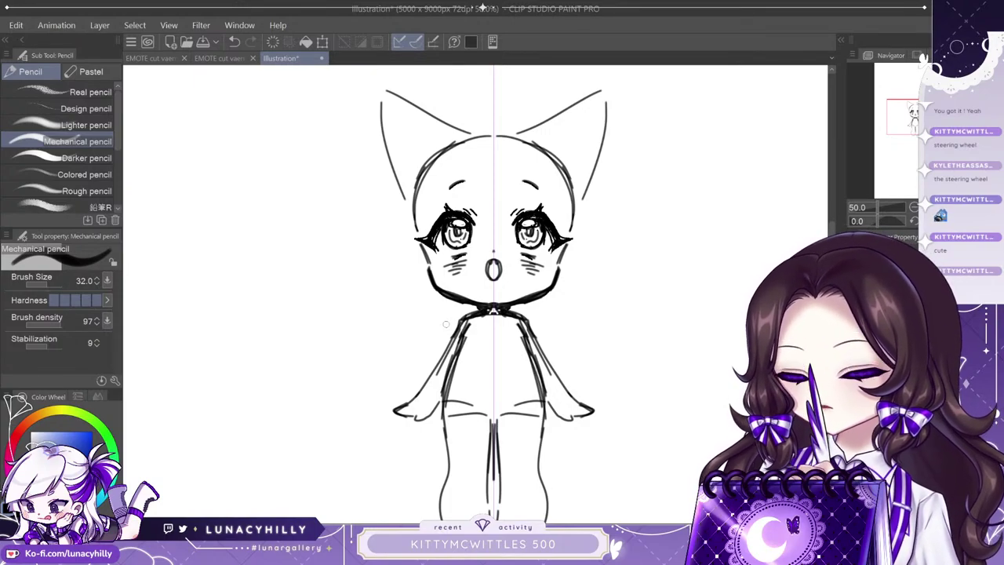
scroll(496, 360, "up", 2)
scroll(557, 260, "down", 4)
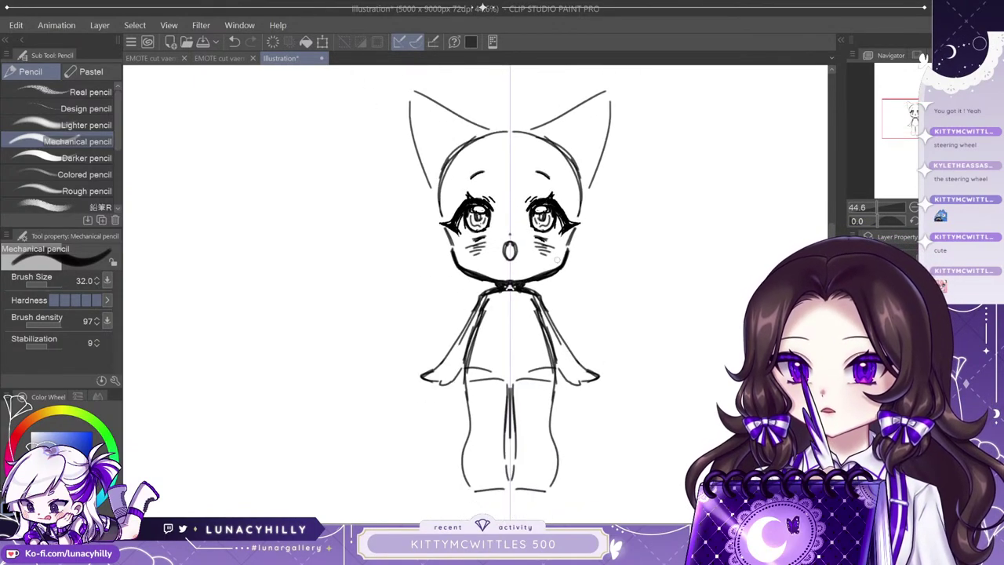
Sketch a mirrored off-shoulder ruffled collar with a pointed neckline below the neck, erasing the shoulder lines under the ruffles.
mouse_move(557, 260)
left_mouse_down()
mouse_move(602, 200)
mouse_move(418, 274)
mouse_move(482, 283)
left_mouse_up()
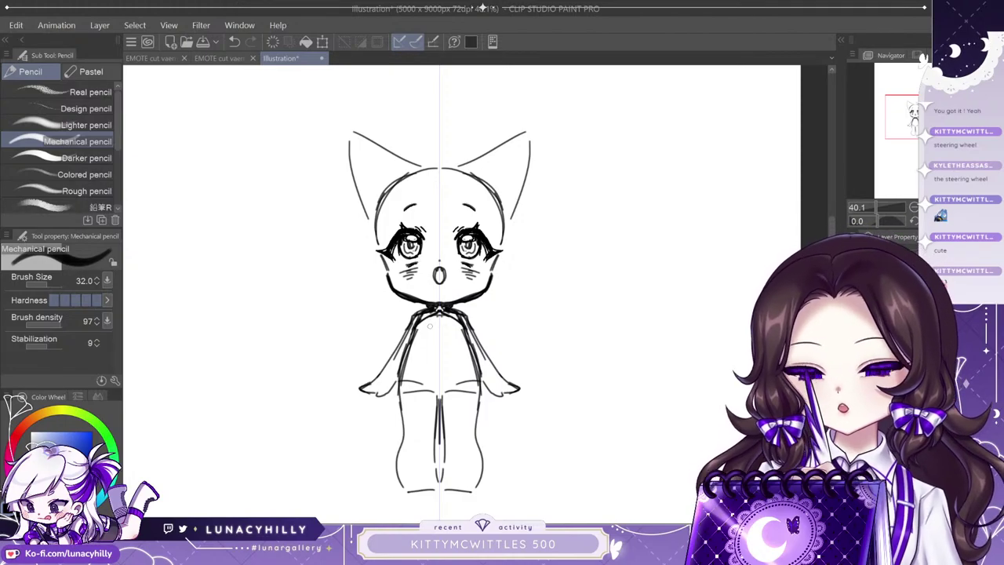
mouse_move(420, 322)
left_mouse_down()
mouse_move(439, 329)
mouse_move(400, 329)
mouse_move(398, 340)
mouse_move(439, 339)
mouse_move(388, 327)
mouse_move(399, 340)
mouse_move(433, 343)
left_mouse_up()
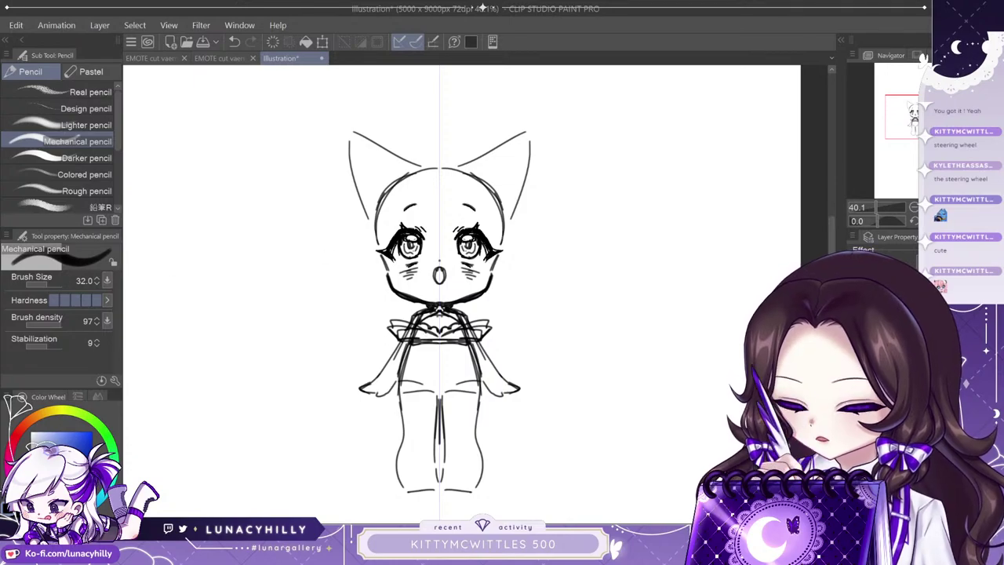
key("e")
left_click_drag(401, 330, 422, 329)
key("p")
left_click_drag(457, 327, 487, 330)
left_click_drag(417, 325, 440, 344)
mouse_move(391, 319)
left_mouse_down()
mouse_move(440, 339)
mouse_move(407, 350)
left_mouse_up()
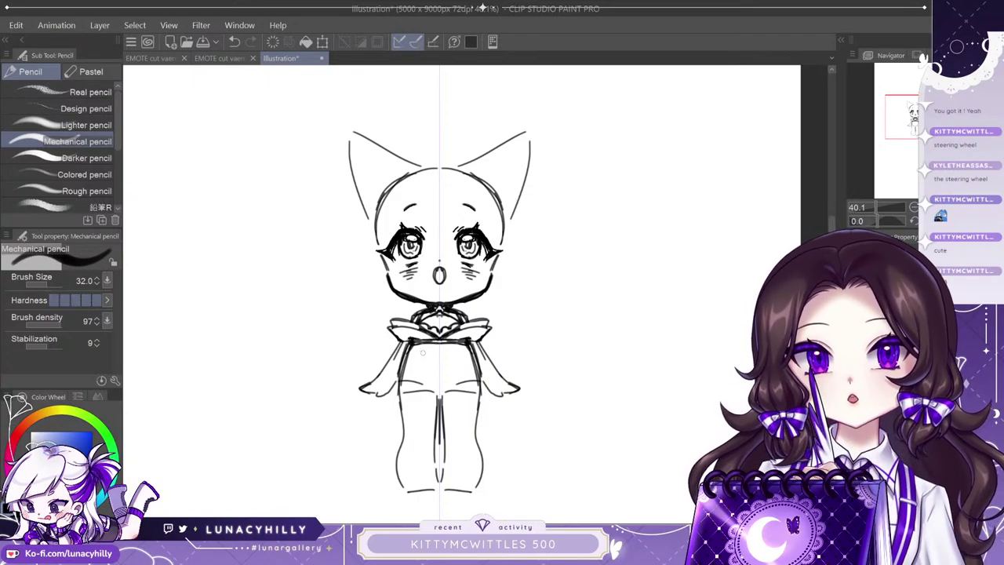
Draw scalloped stocking edges across both thighs and wavy cuffs above the feet with the Mechanical pencil at size 32.
left_click_drag(402, 409, 430, 429)
left_click_drag(477, 409, 430, 437)
left_click_drag(443, 436, 474, 459)
left_click_drag(399, 464, 441, 480)
mouse_move(480, 462)
left_mouse_down()
mouse_move(442, 478)
mouse_move(476, 483)
left_mouse_up()
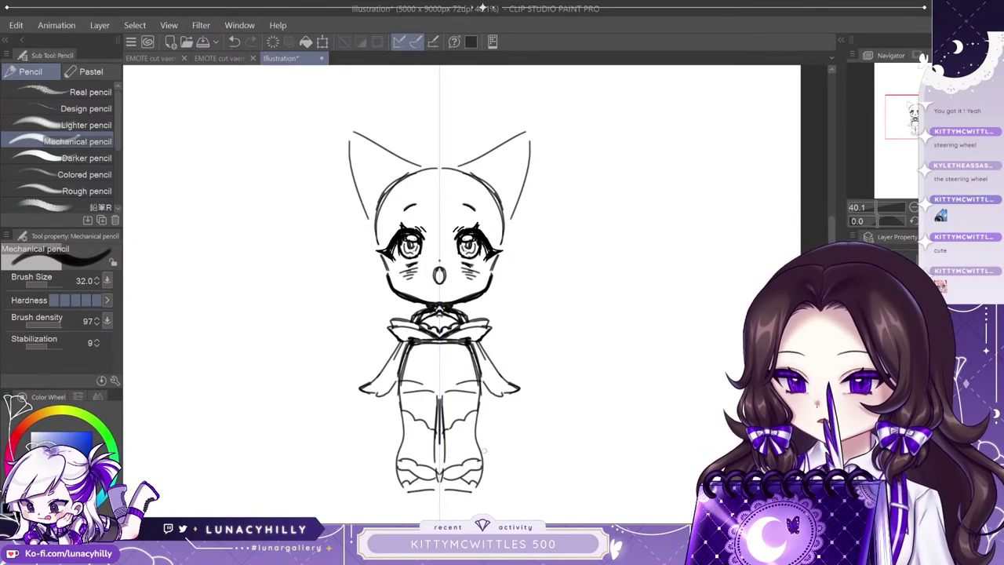
Undo the last ankle strokes and redraw the wavy cuffs and shoe lines on both feet.
key("ctrl+z")
key("ctrl+z")
key("ctrl+z")
mouse_move(395, 467)
left_mouse_down()
mouse_move(432, 471)
mouse_move(403, 480)
mouse_move(434, 459)
mouse_move(422, 484)
mouse_move(434, 490)
left_mouse_up()
mouse_move(397, 461)
left_mouse_down()
mouse_move(400, 486)
mouse_move(425, 492)
mouse_move(480, 377)
mouse_move(407, 457)
left_mouse_up()
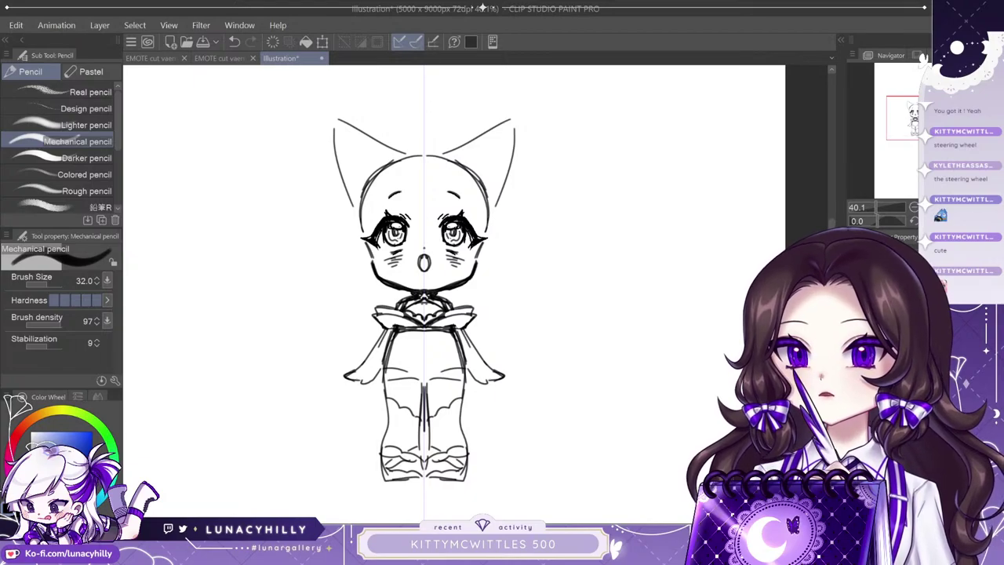
Sketch a high-cut bodysuit edge running in a V from the hips to the crotch and remove the old hip lines.
left_click_drag(396, 333, 384, 370)
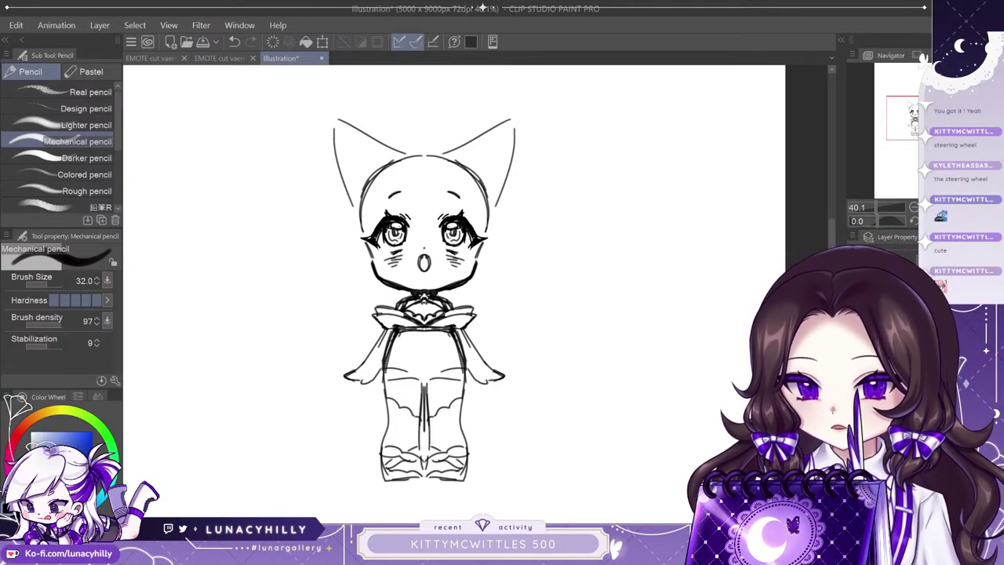
left_click_drag(429, 375, 451, 357)
key("ctrl+z")
key("ctrl+z")
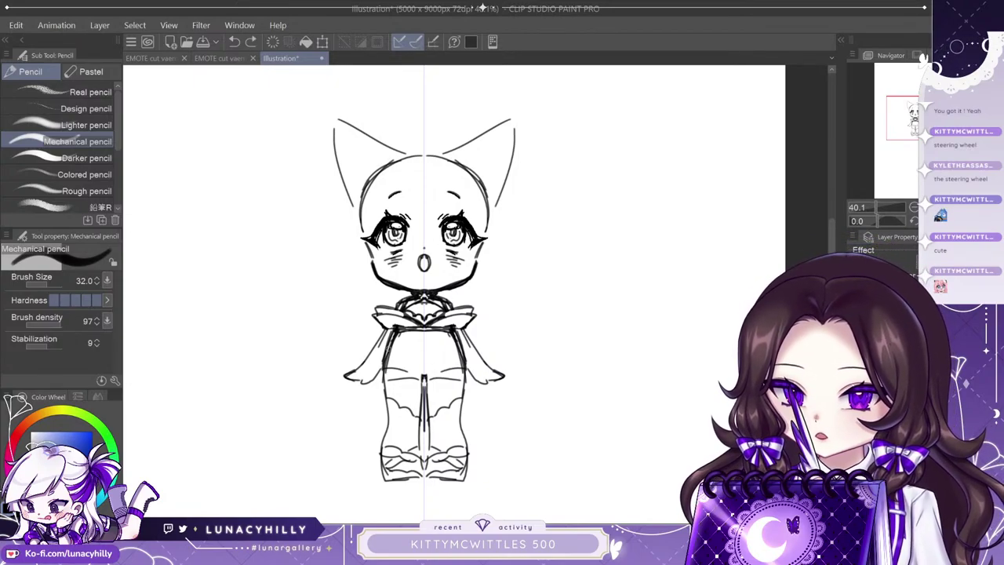
left_click_drag(385, 357, 410, 372)
mouse_move(388, 356)
left_mouse_down()
mouse_move(429, 356)
mouse_move(407, 368)
left_mouse_up()
key("e")
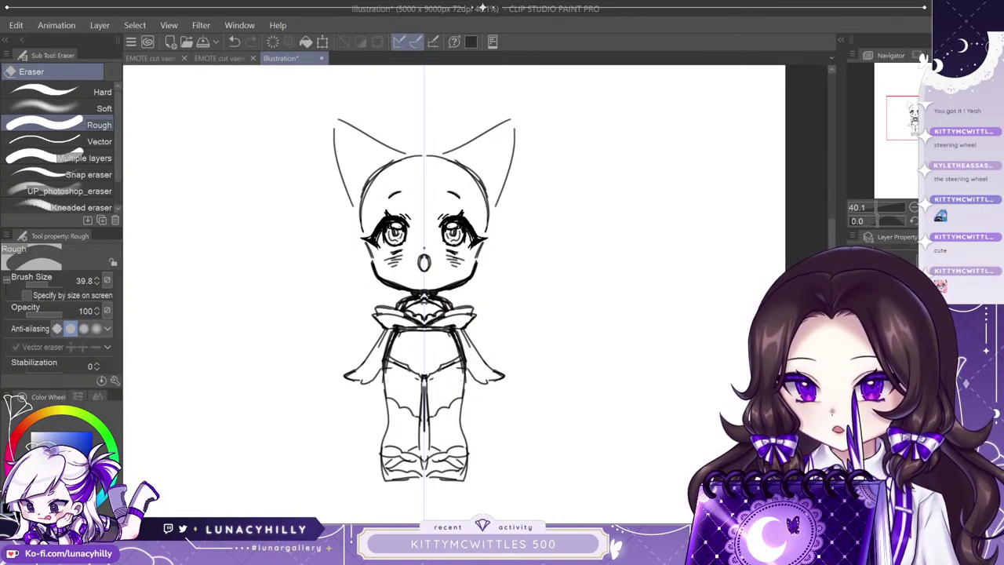
Lower the sketch layer's opacity until its lines turn grey, and make the mirrored sketch layer active for drawing.
left_click(917, 353)
mouse_move(953, 296)
left_mouse_down()
mouse_move(914, 297)
mouse_move(927, 296)
left_mouse_up()
key("p")
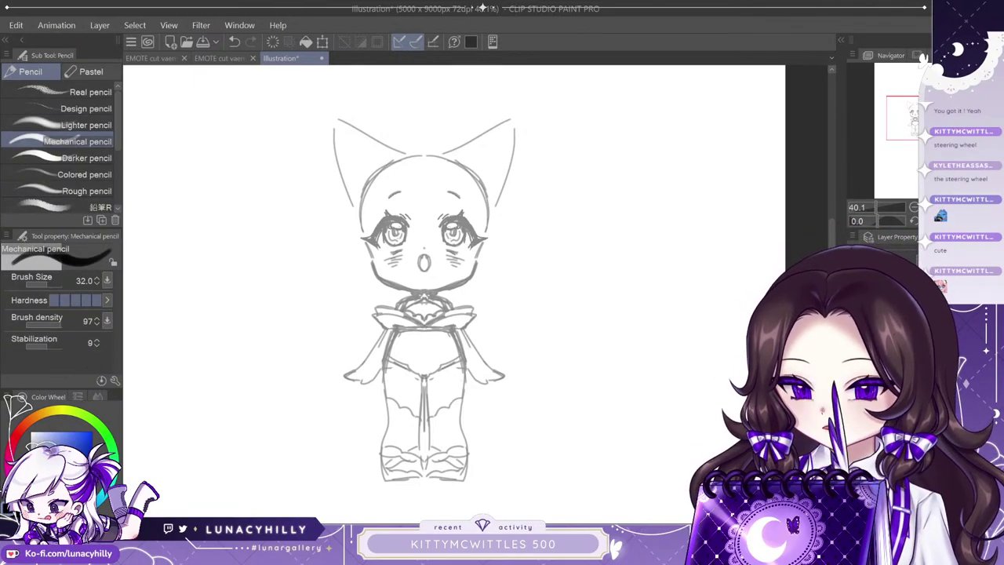
left_click(917, 337)
left_click(917, 352)
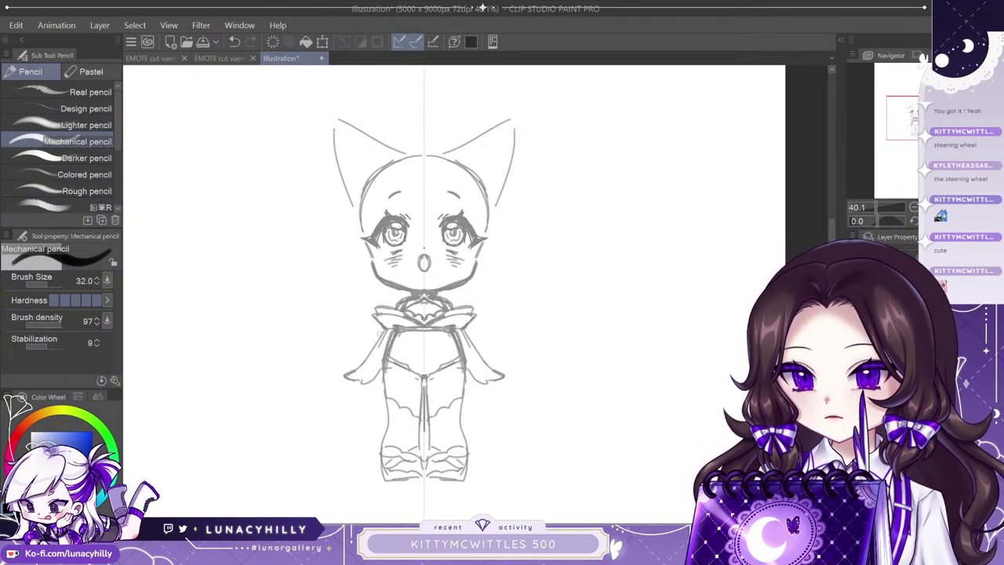
Draw mirrored sleeves hanging from the arms to pointed ends near the shins, and trim the jawline with the Rough eraser at size 39.8.
left_click_drag(384, 329, 355, 369)
left_click_drag(367, 381, 366, 447)
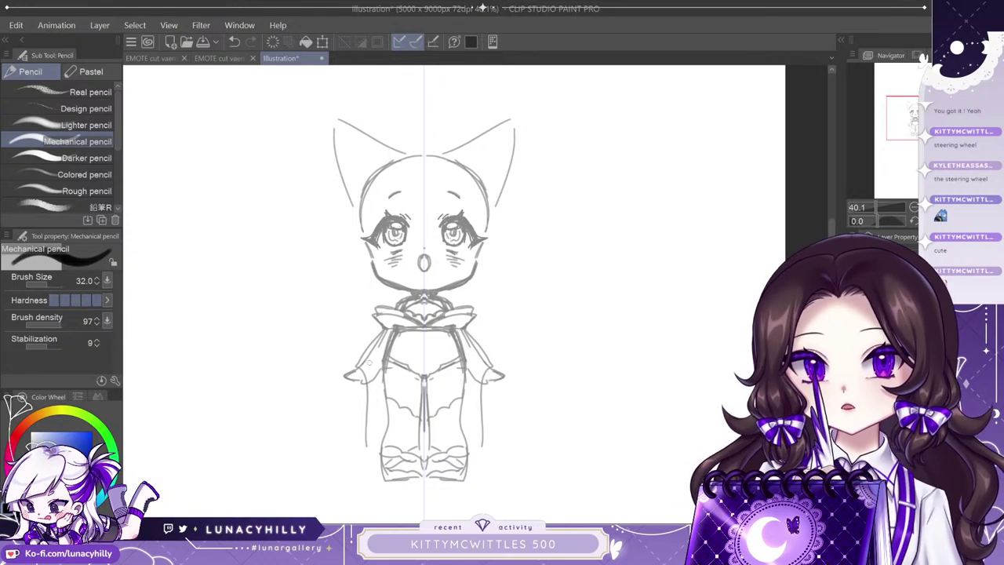
key("ctrl+z")
key("ctrl+z")
mouse_move(357, 368)
left_mouse_down()
mouse_move(382, 332)
mouse_move(355, 367)
mouse_move(369, 405)
left_mouse_up()
left_click_drag(358, 385, 364, 413)
mouse_move(369, 383)
left_mouse_down()
mouse_move(358, 463)
mouse_move(381, 442)
left_mouse_up()
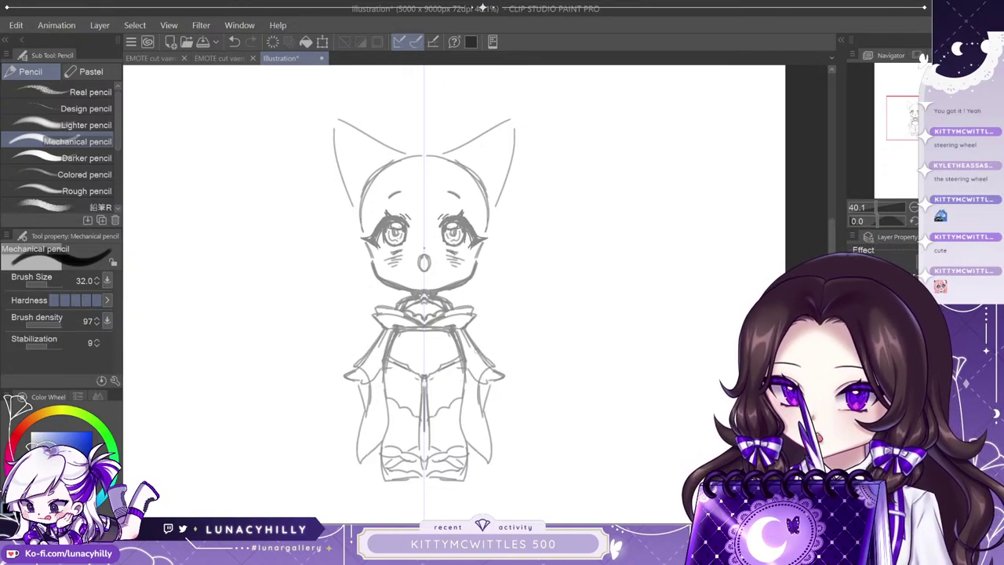
key("e")
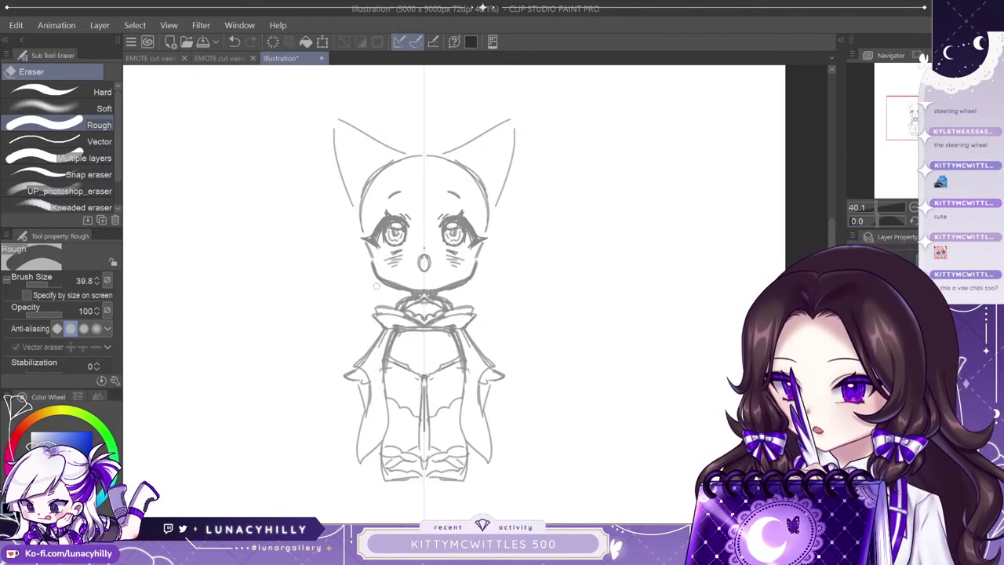
left_click_drag(378, 284, 397, 290)
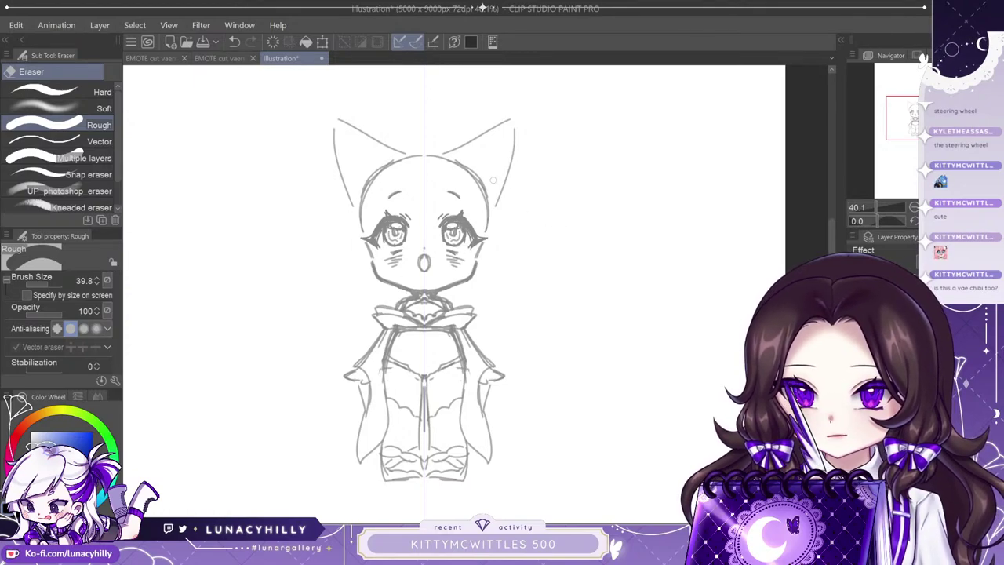
key("p")
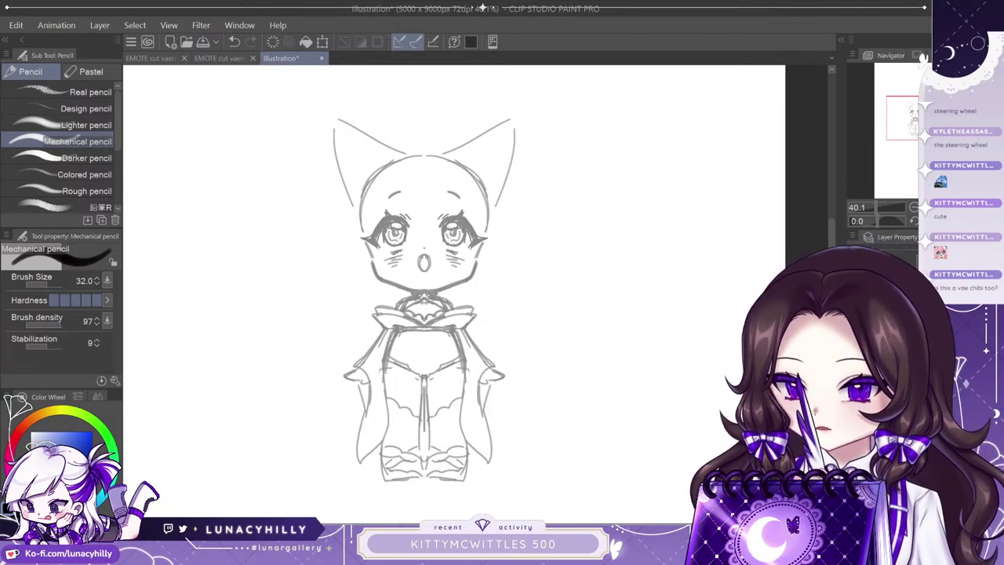
left_click_drag(406, 329, 404, 330)
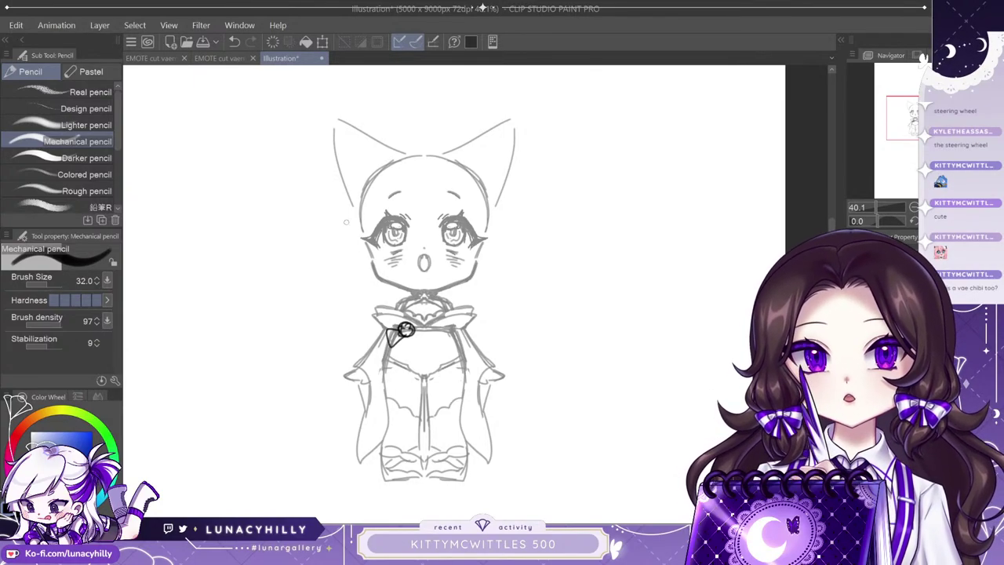
left_click(273, 43)
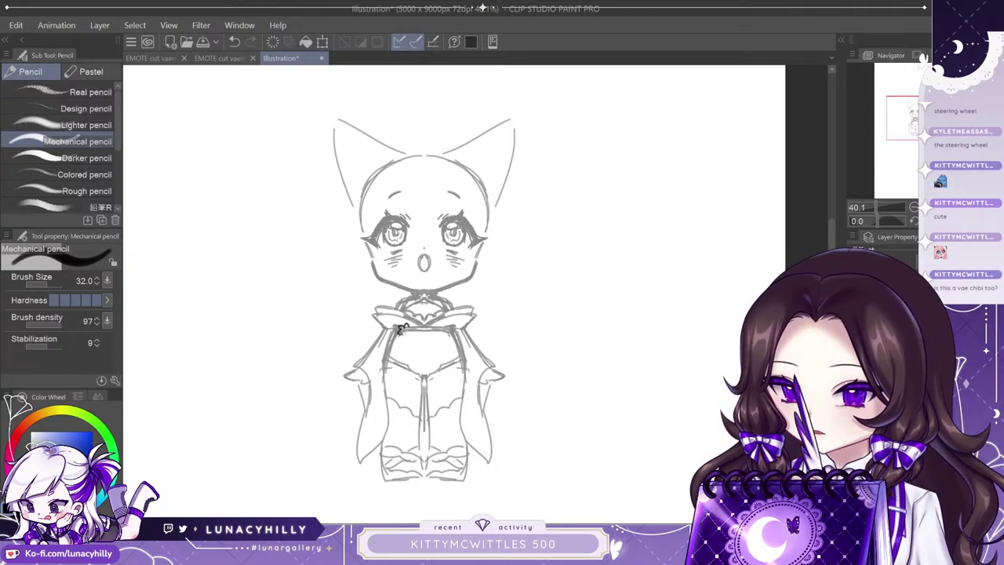
Sketch unmirrored dress details on the torso in black: a chest flower with hanging ribbon, draped side folds, a vertical front line, top edge and hem.
mouse_move(405, 329)
left_mouse_down()
mouse_move(396, 345)
mouse_move(419, 350)
mouse_move(403, 332)
mouse_move(382, 362)
left_mouse_up()
mouse_move(381, 362)
left_mouse_down()
mouse_move(394, 371)
mouse_move(396, 346)
mouse_move(405, 391)
left_mouse_up()
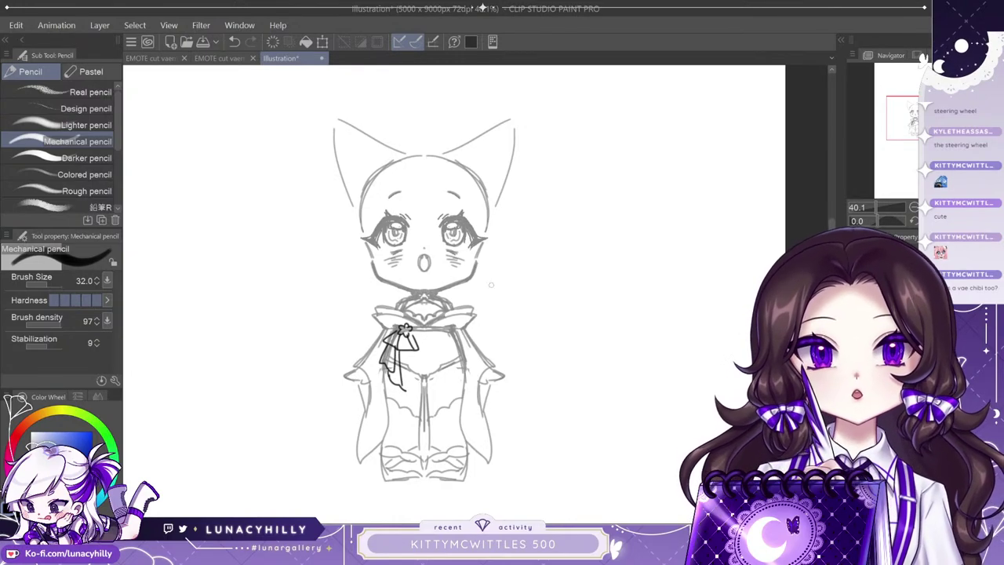
left_click_drag(429, 331, 433, 394)
mouse_move(377, 364)
left_mouse_down()
mouse_move(375, 382)
mouse_move(423, 404)
left_mouse_up()
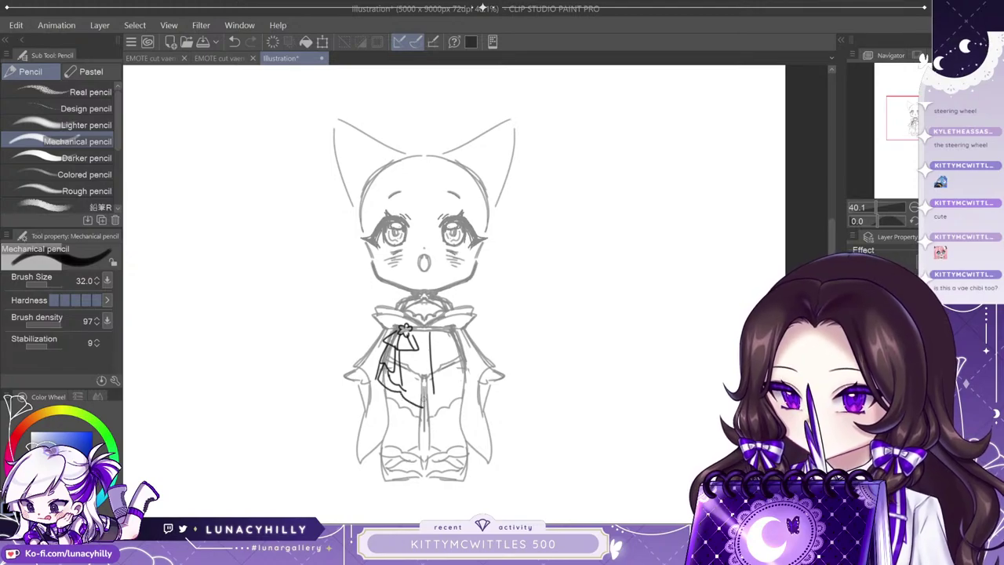
left_click_drag(429, 330, 429, 405)
left_click_drag(411, 335, 455, 328)
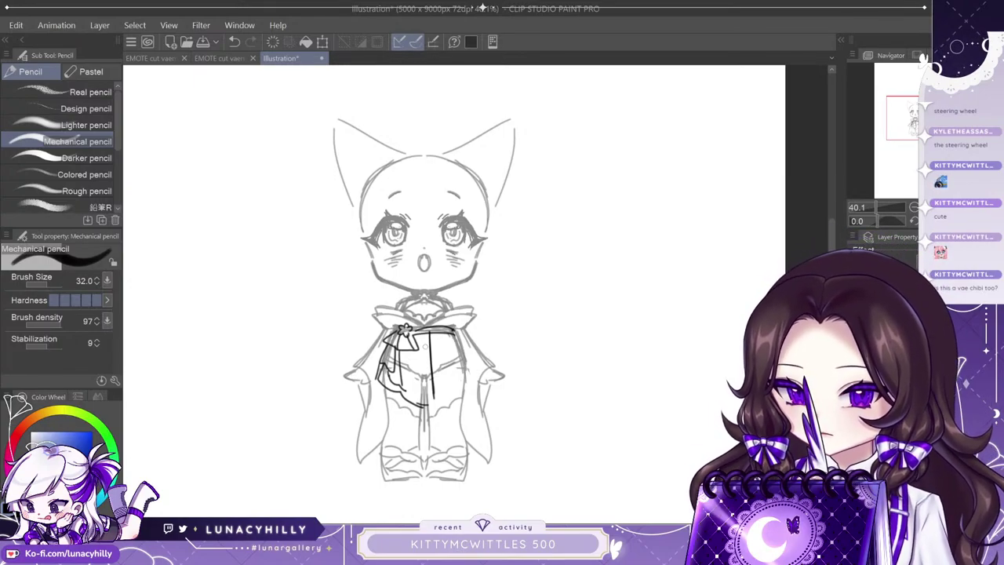
Add mirrored small flowers at the tops of the sleeves and ribbon bows on their lower halves on the symmetry sketch layer.
left_click(886, 376)
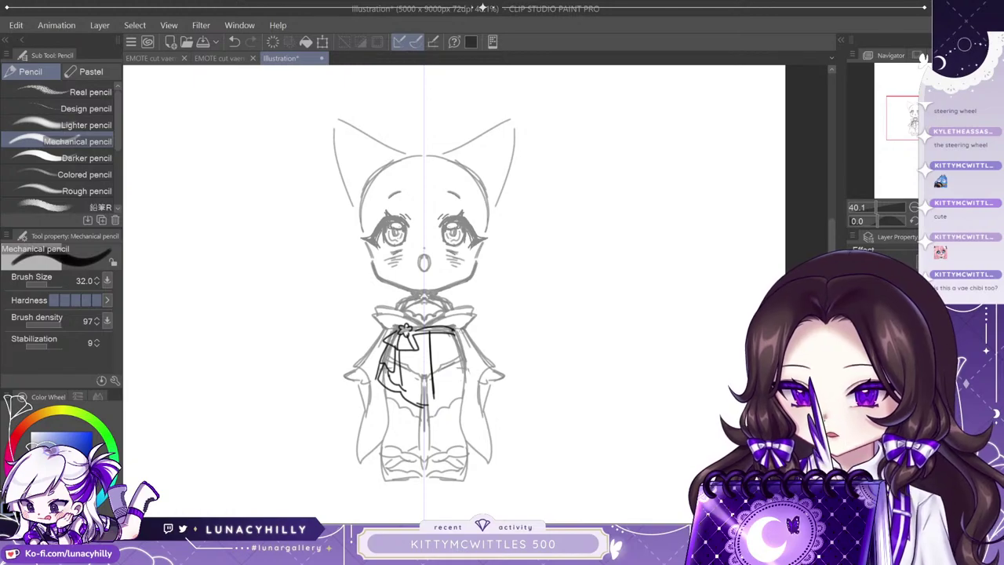
key("e")
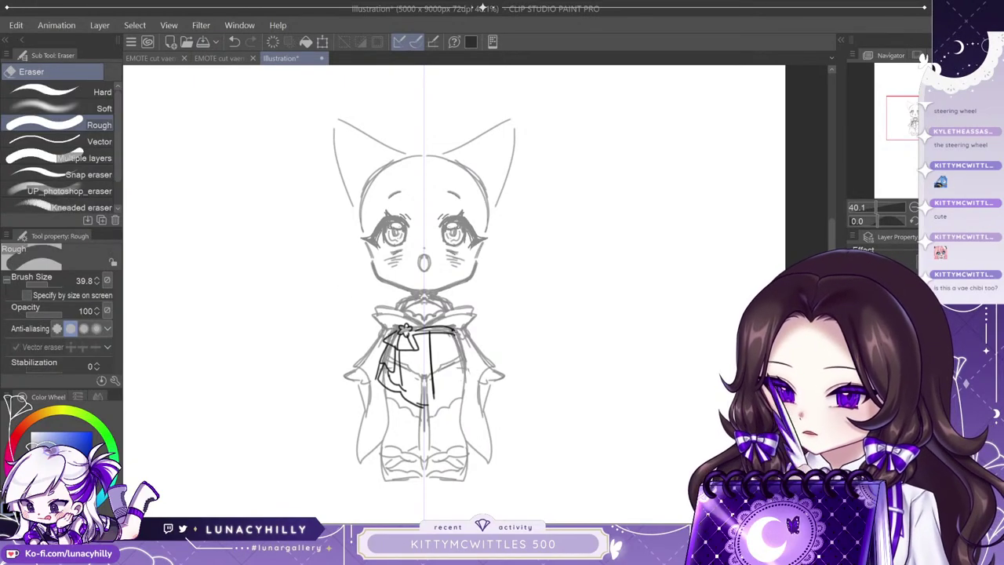
key("p")
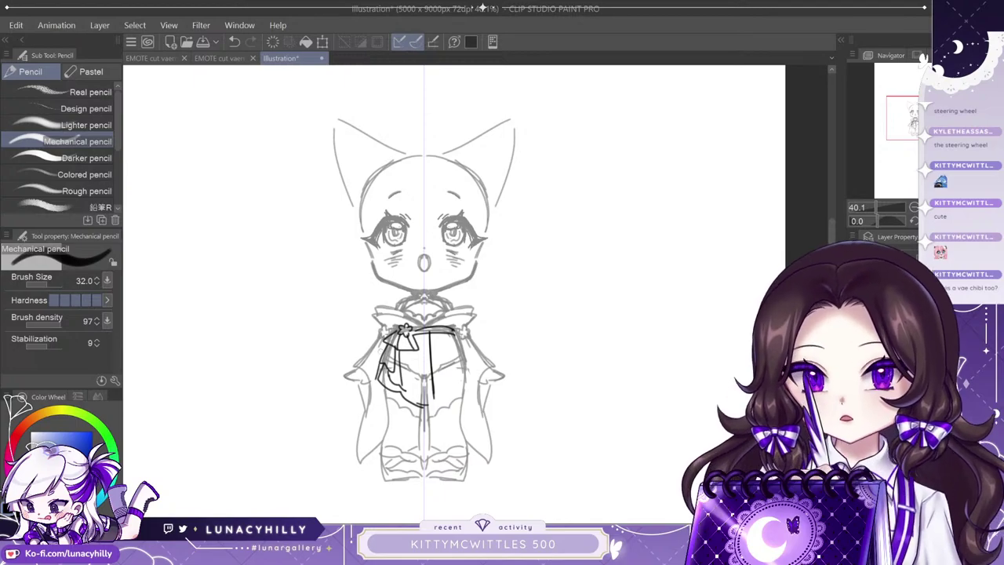
mouse_move(366, 417)
left_mouse_down()
mouse_move(360, 438)
mouse_move(364, 417)
left_mouse_up()
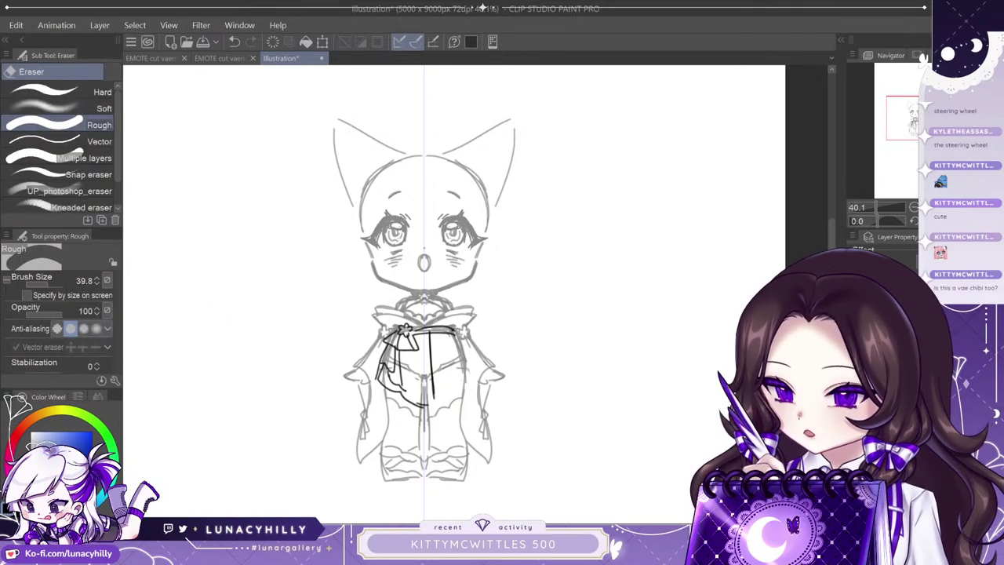
Erase the old grey torso and hip lines beneath the chest flower, ribbon and draped dress with the Rough eraser at size 39.8.
key("e")
left_click_drag(390, 346, 388, 361)
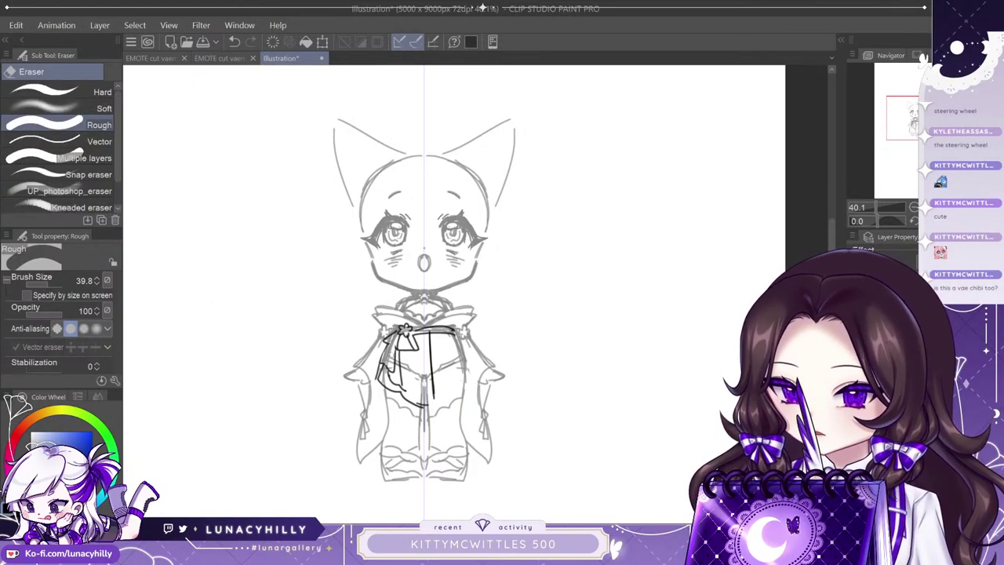
key("ctrl+z")
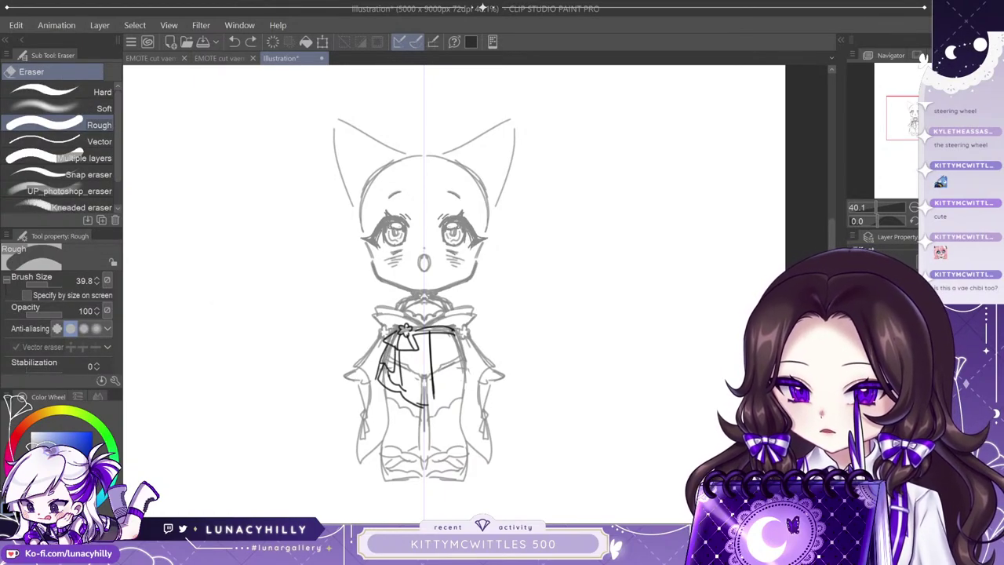
mouse_move(396, 338)
left_mouse_down()
mouse_move(408, 328)
mouse_move(393, 338)
mouse_move(397, 363)
left_mouse_up()
mouse_move(417, 397)
left_mouse_down()
mouse_move(428, 399)
mouse_move(427, 378)
mouse_move(392, 362)
mouse_move(384, 387)
left_mouse_up()
left_click_drag(417, 332, 454, 333)
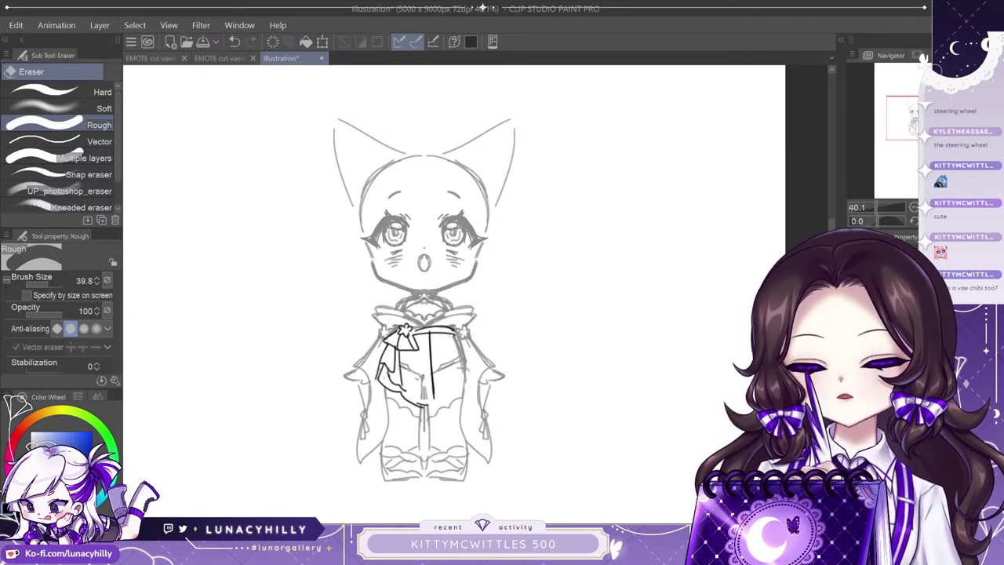
left_click_drag(400, 368, 401, 361)
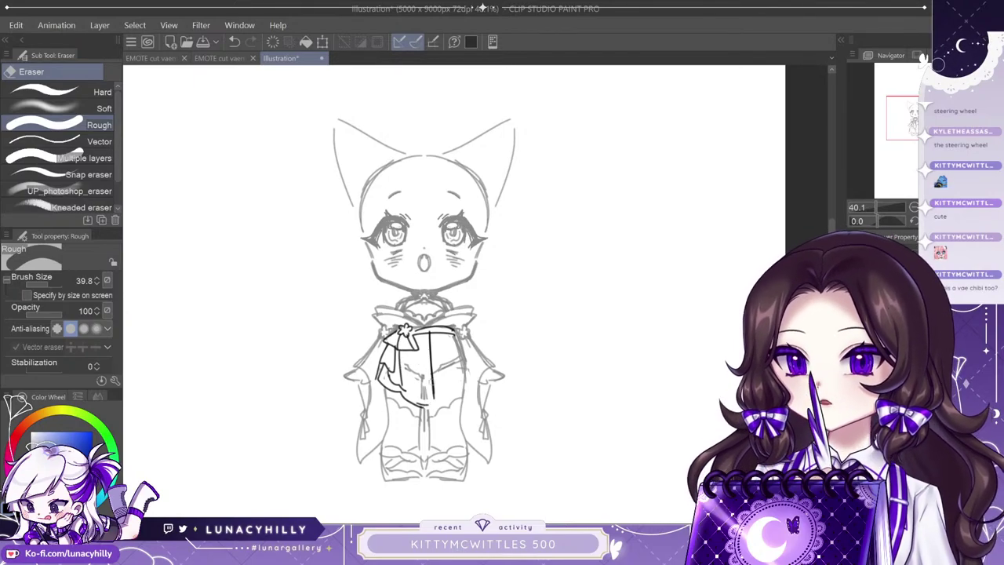
Restore the sketch layer to full opacity and darken the dress's upper edge and side opposite the chest flower with the Mechanical pencil.
key("alt+bracketleft")
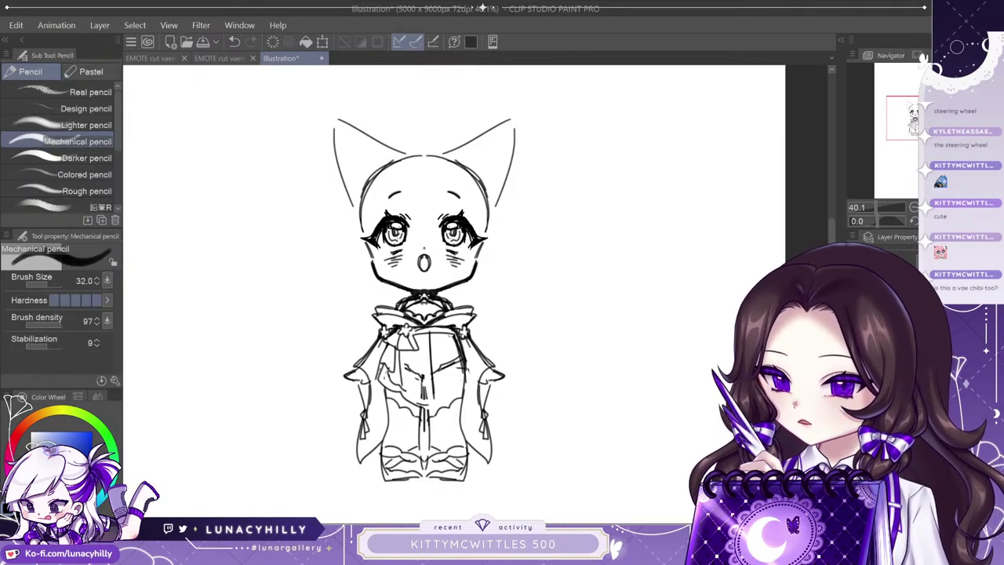
key("p")
mouse_move(426, 332)
left_mouse_down()
mouse_move(449, 334)
mouse_move(445, 326)
left_mouse_up()
key("ctrl+z")
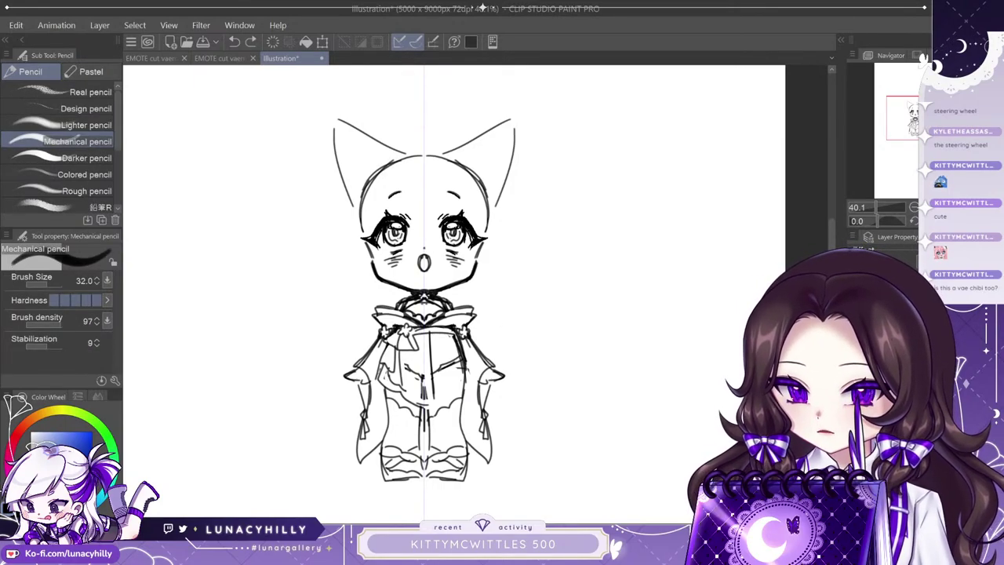
key("ctrl+z")
mouse_move(412, 335)
left_mouse_down()
mouse_move(450, 327)
mouse_move(463, 357)
left_mouse_up()
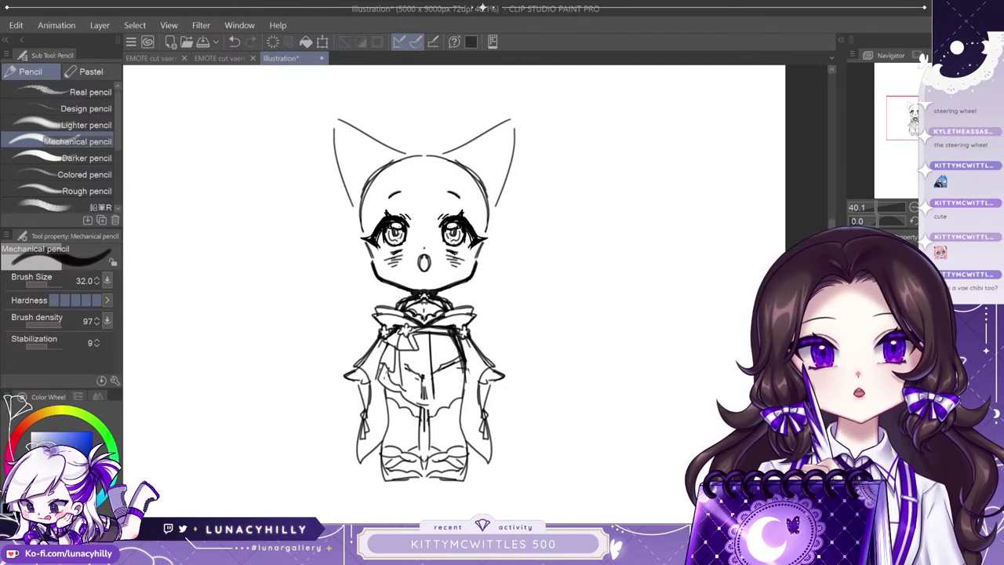
Sketch a long central bang sweeping from the crown across the face to the chin with the Mechanical pencil at size 32.
mouse_move(424, 263)
left_mouse_down()
mouse_move(431, 304)
mouse_move(414, 266)
left_mouse_up()
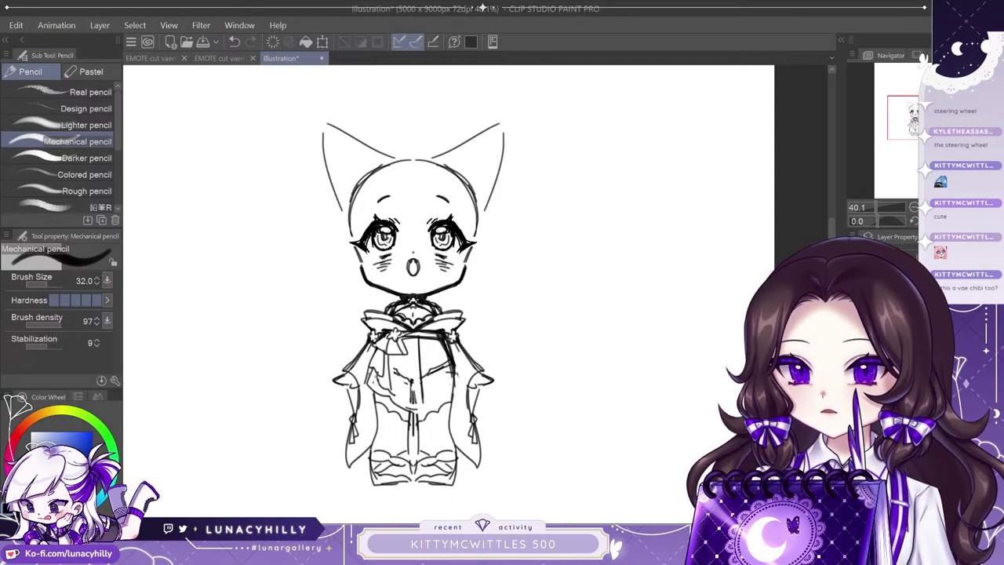
mouse_move(409, 174)
left_mouse_down()
mouse_move(432, 168)
mouse_move(434, 189)
left_mouse_up()
mouse_move(399, 180)
left_mouse_down()
mouse_move(409, 230)
mouse_move(381, 296)
left_mouse_up()
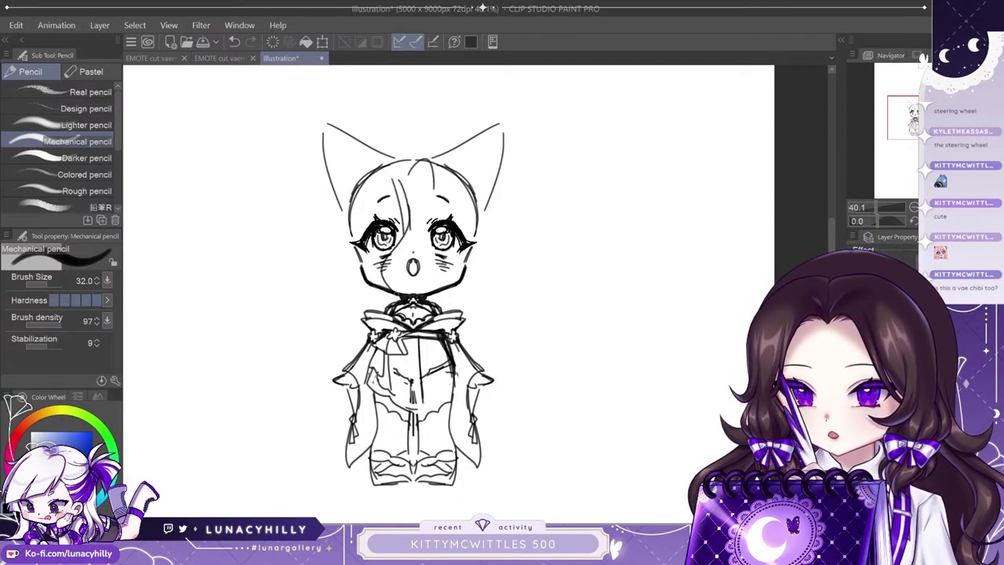
left_click_drag(429, 185, 395, 302)
key("ctrl+z")
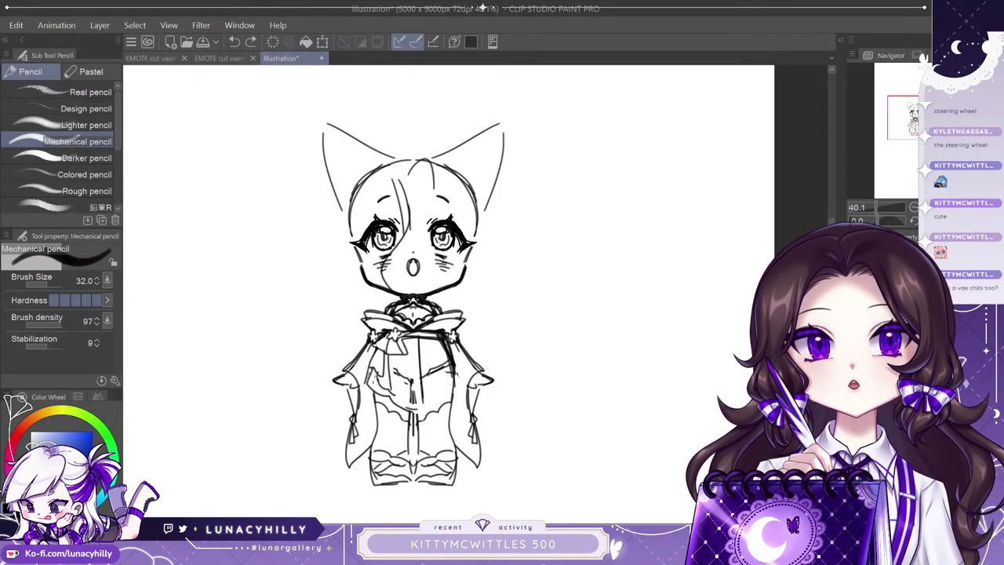
mouse_move(432, 169)
left_mouse_down()
mouse_move(431, 224)
mouse_move(381, 295)
left_mouse_up()
mouse_move(388, 257)
left_mouse_down()
mouse_move(380, 266)
mouse_move(397, 299)
left_mouse_up()
key("ctrl+z")
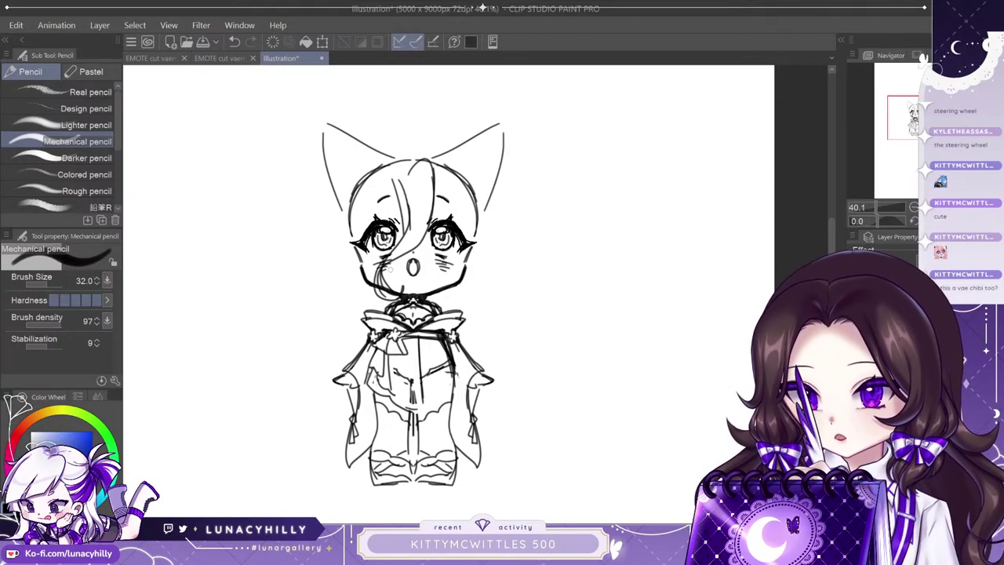
mouse_move(400, 170)
left_mouse_down()
mouse_move(421, 157)
mouse_move(435, 207)
mouse_move(425, 236)
left_mouse_up()
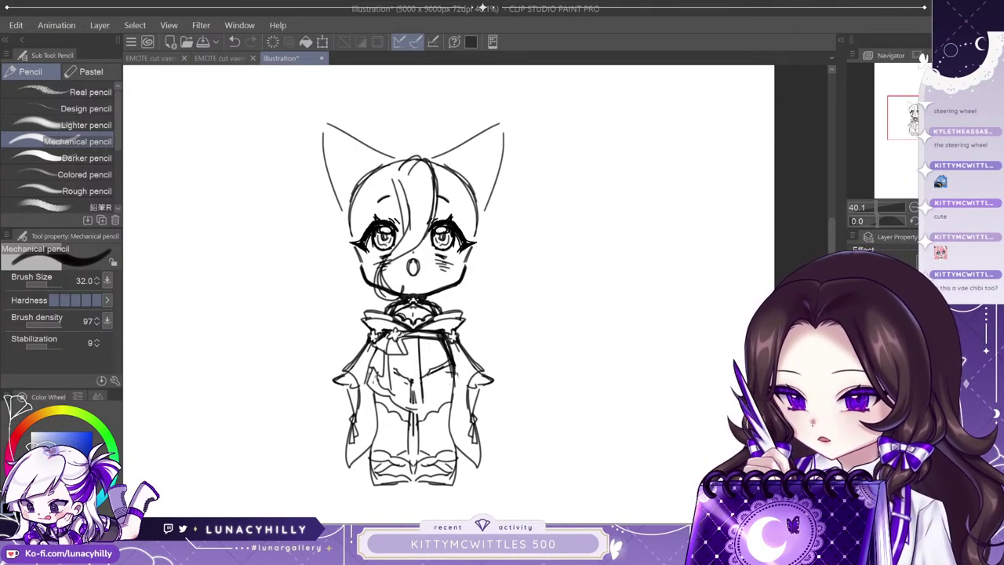
Clean stray lines from the central bang with the Rough eraser at size 39.8 and thicken its crown and long curved edge.
key("e")
mouse_move(402, 177)
left_mouse_down()
mouse_move(406, 210)
mouse_move(408, 168)
mouse_move(425, 186)
left_mouse_up()
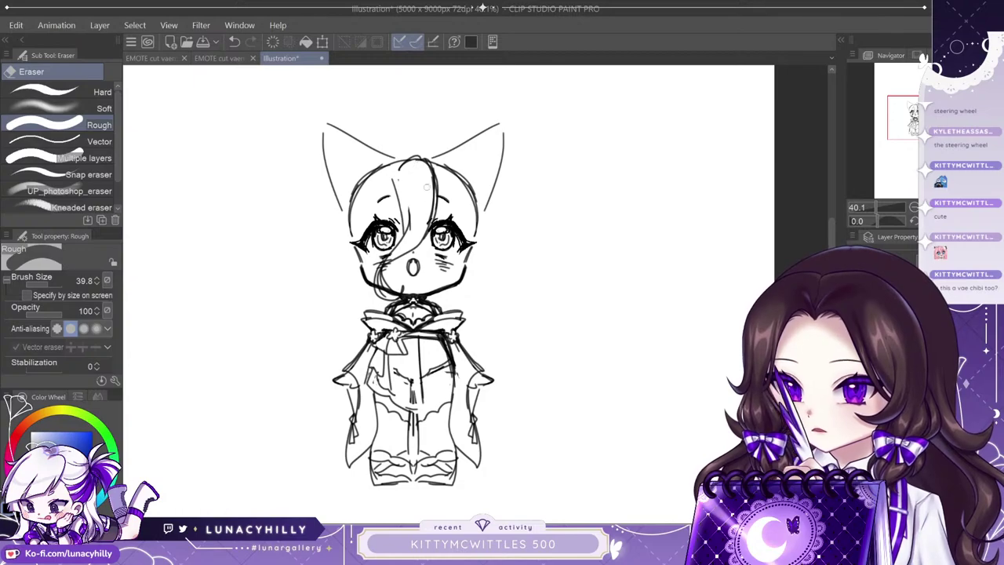
mouse_move(376, 275)
left_mouse_down()
mouse_move(387, 301)
mouse_move(398, 300)
left_mouse_up()
key("p")
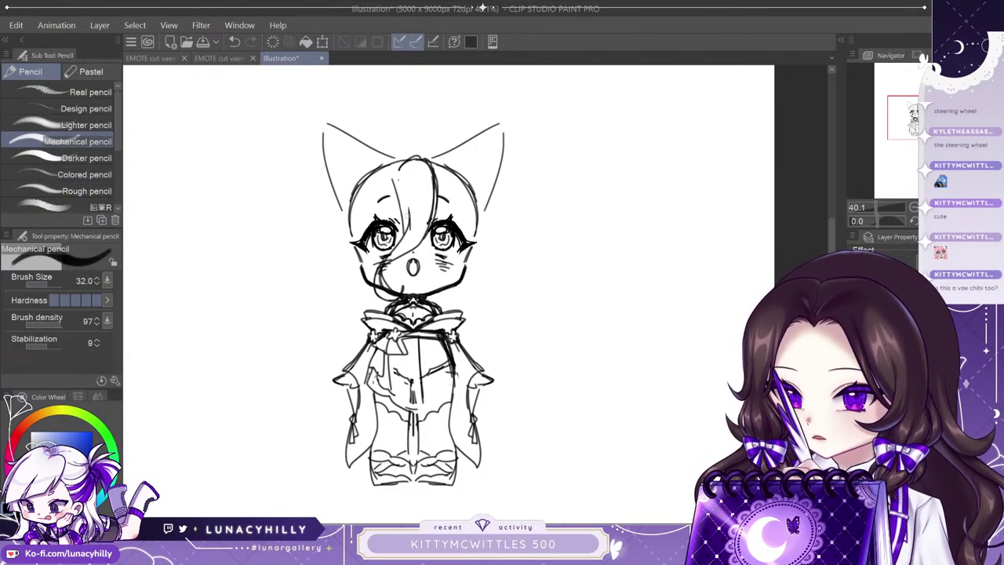
left_click_drag(408, 193, 410, 227)
left_click_drag(398, 172, 424, 155)
left_click_drag(428, 157, 436, 225)
left_click_drag(430, 223, 422, 238)
left_click_drag(431, 189, 440, 194)
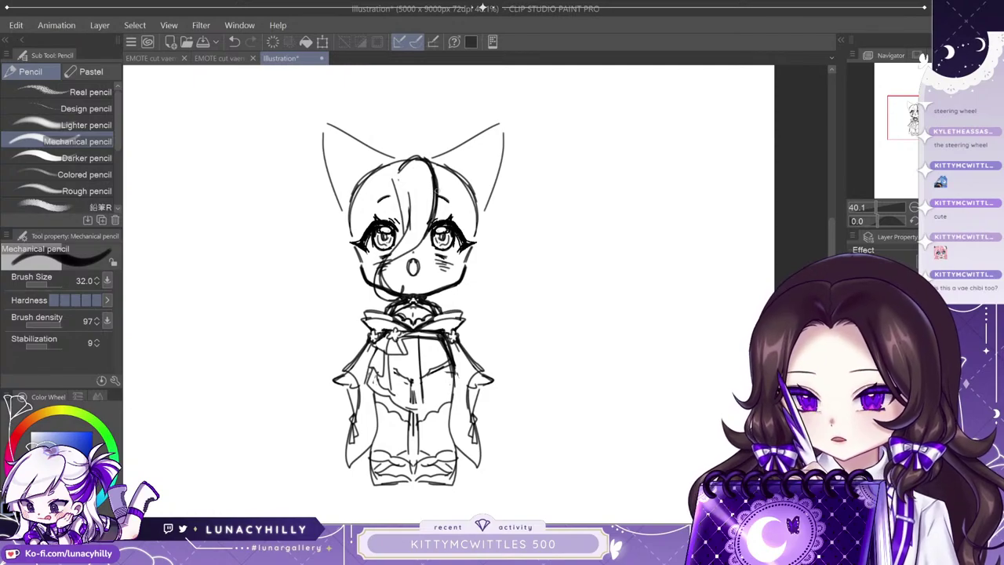
Fade the body sketch layer and sketch a flicked side bang and a cheek curl over the eye opposite the central bang's tip.
left_click(902, 314)
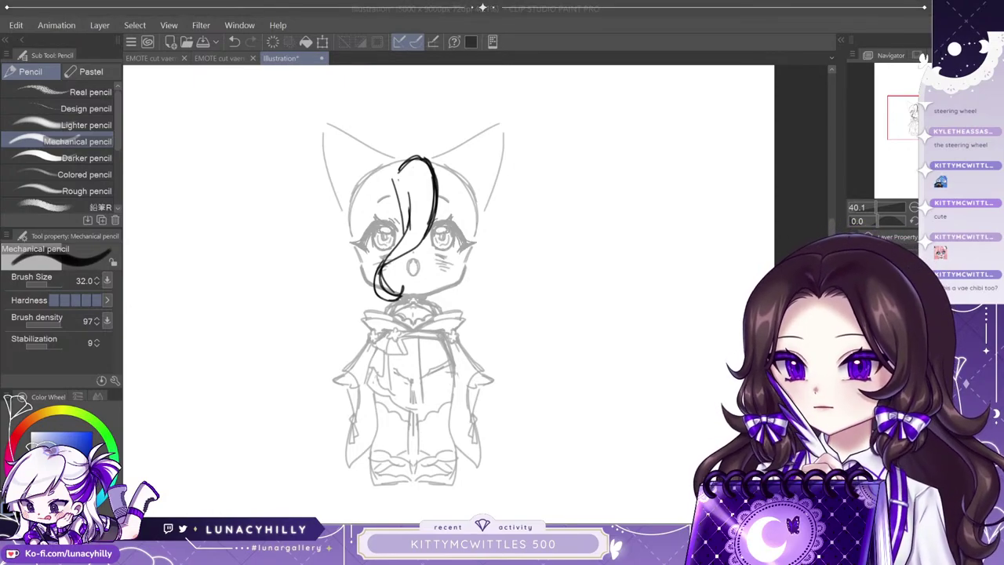
left_click(856, 345)
left_click(856, 345)
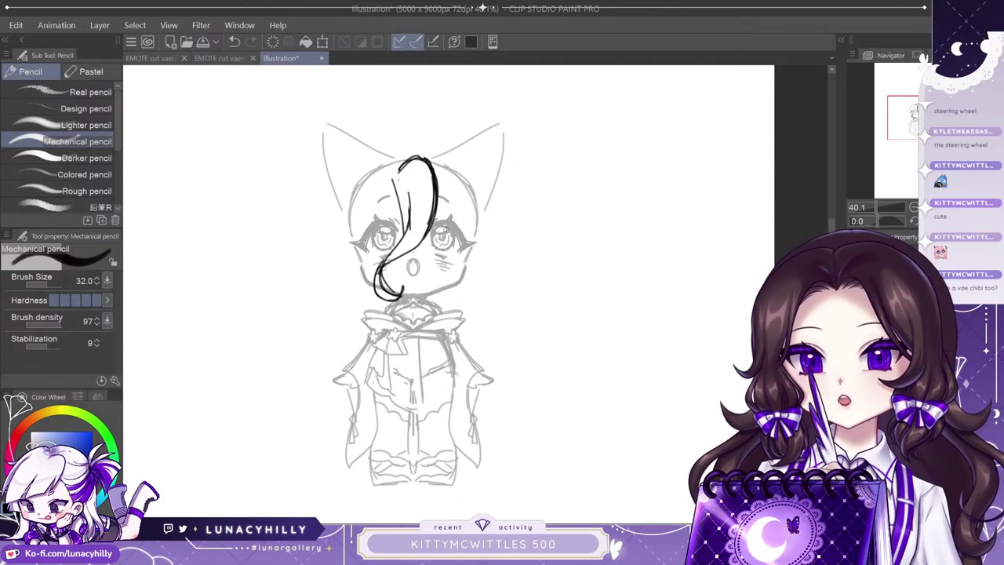
left_click_drag(437, 196, 492, 236)
mouse_move(432, 164)
left_mouse_down()
mouse_move(494, 228)
mouse_move(508, 221)
left_mouse_up()
mouse_move(441, 212)
left_mouse_down()
mouse_move(464, 229)
mouse_move(497, 229)
mouse_move(454, 264)
mouse_move(468, 303)
left_mouse_up()
mouse_move(478, 229)
left_mouse_down()
mouse_move(483, 269)
mouse_move(474, 303)
left_mouse_up()
key("ctrl+z")
key("ctrl+z")
key("ctrl+z")
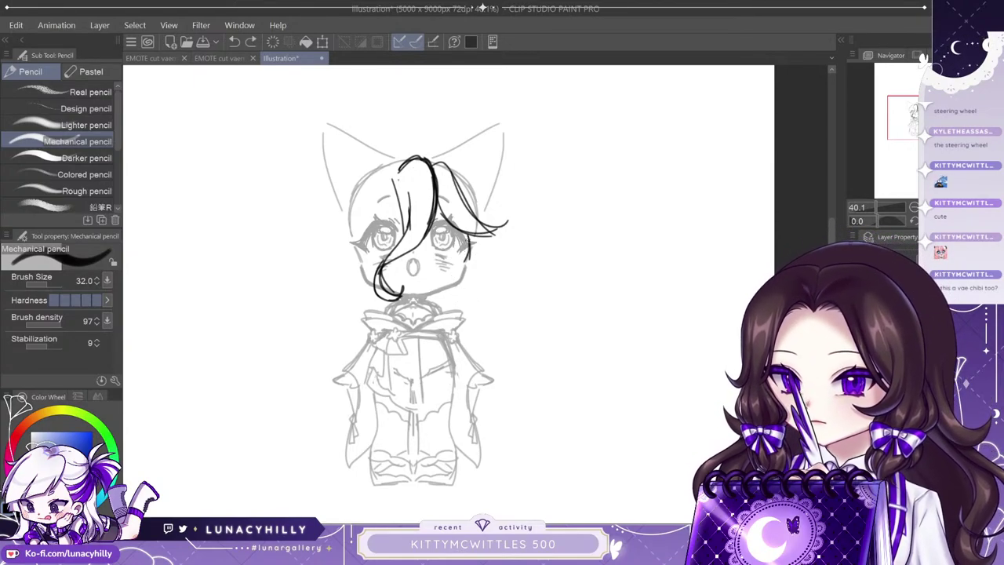
mouse_move(469, 236)
left_mouse_down()
mouse_move(445, 269)
mouse_move(444, 296)
mouse_move(482, 265)
mouse_move(477, 290)
mouse_move(486, 263)
mouse_move(479, 277)
left_mouse_up()
key("ctrl+z")
key("ctrl+z")
Sketch the matching flicked side bang and a curled side lock beside the cheek nearest the central bang's tip.
left_click_drag(394, 187, 359, 233)
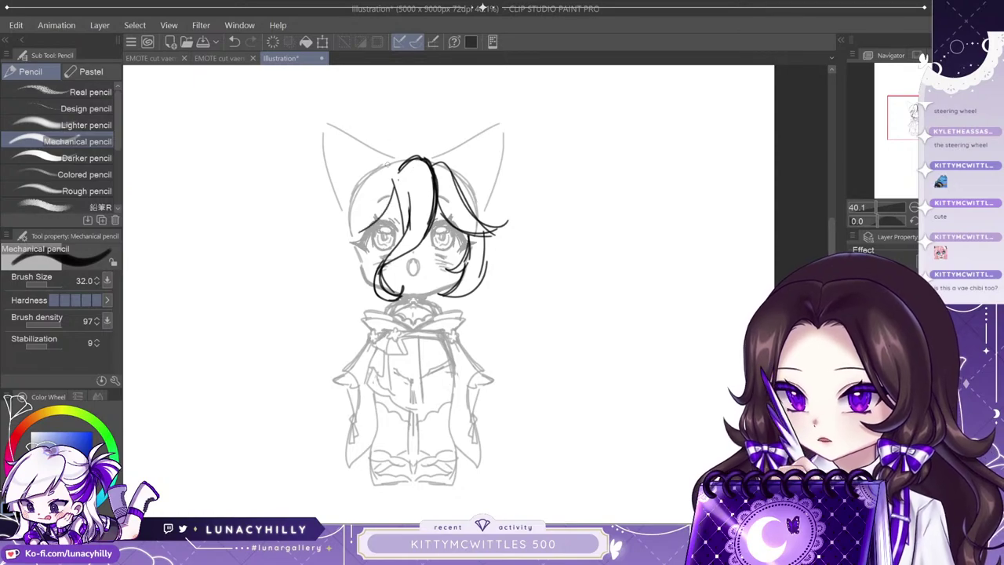
mouse_move(399, 168)
left_mouse_down()
mouse_move(367, 168)
mouse_move(311, 227)
left_mouse_up()
left_click_drag(357, 220, 321, 249)
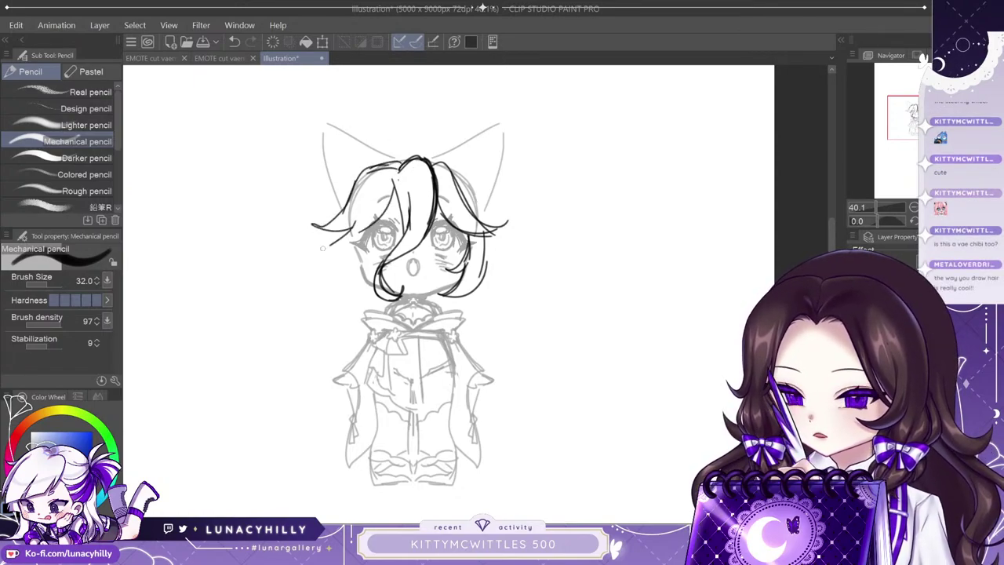
left_click_drag(392, 206, 318, 247)
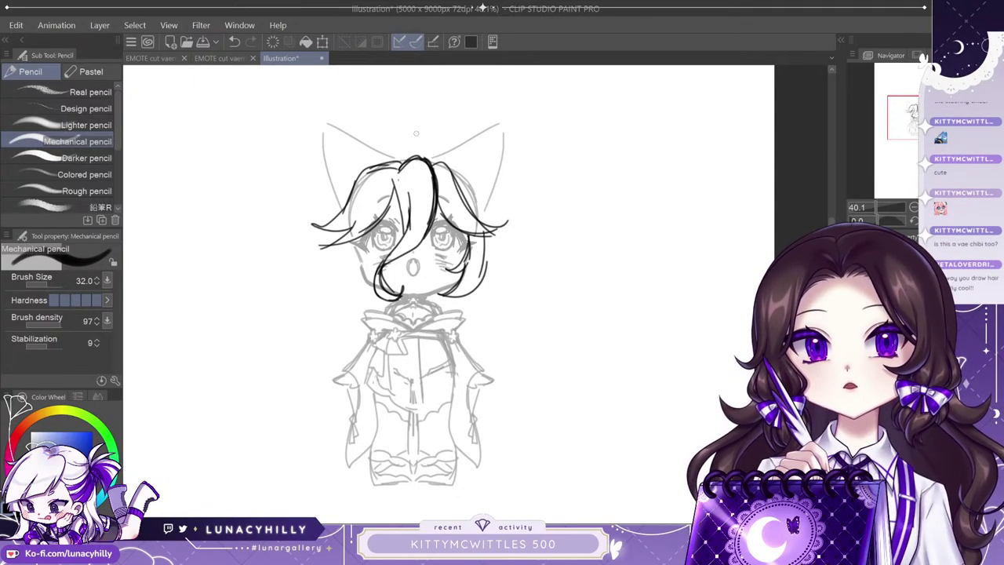
mouse_move(398, 191)
left_mouse_down()
mouse_move(358, 259)
mouse_move(372, 271)
mouse_move(342, 295)
left_mouse_up()
left_click_drag(337, 250, 373, 310)
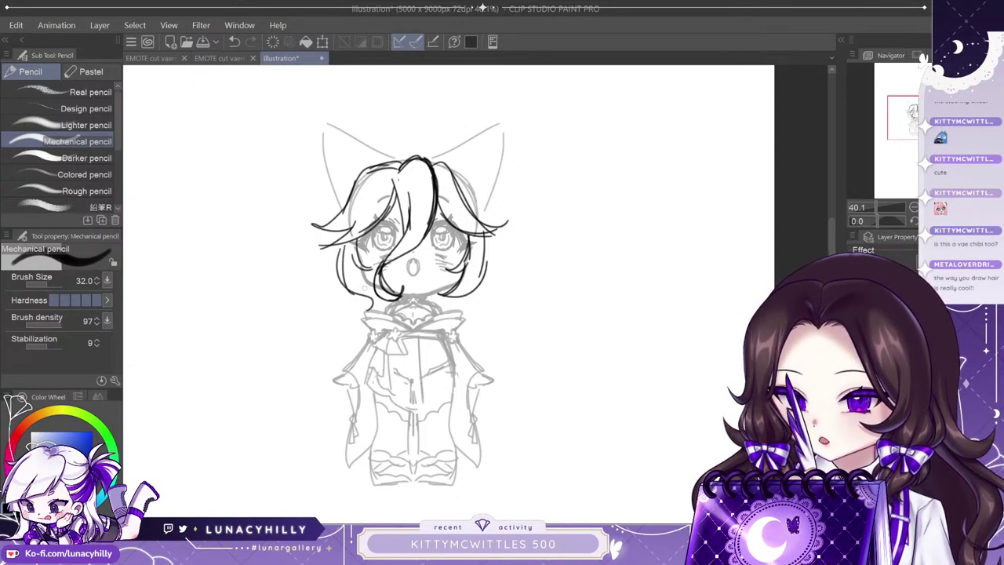
Erase and redraw the curled lock on the opposite cheek down to the collar, and darken the side bang above it.
mouse_move(462, 272)
left_mouse_down()
mouse_move(445, 309)
mouse_move(475, 291)
left_mouse_up()
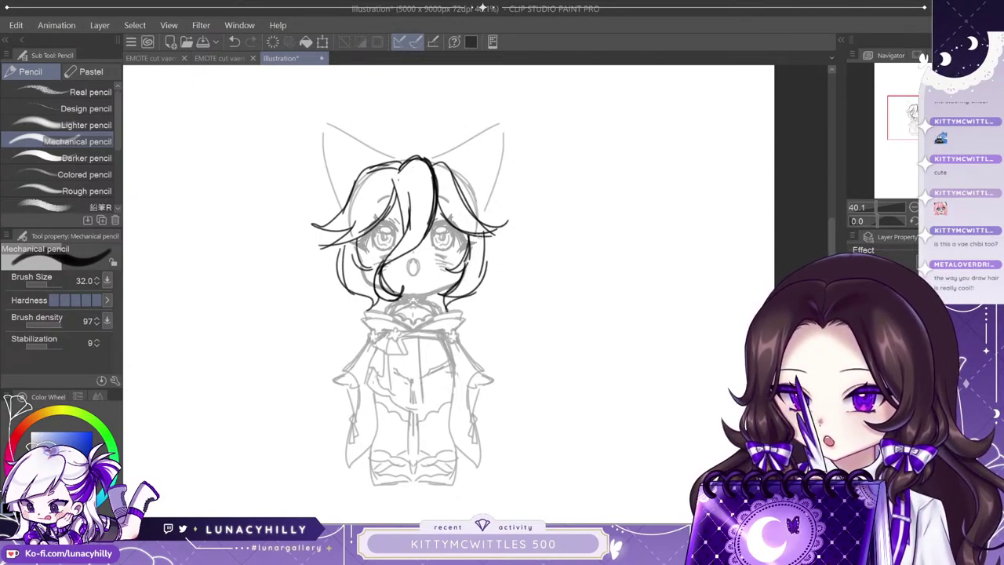
left_click_drag(486, 235, 475, 287)
left_click_drag(473, 284, 453, 313)
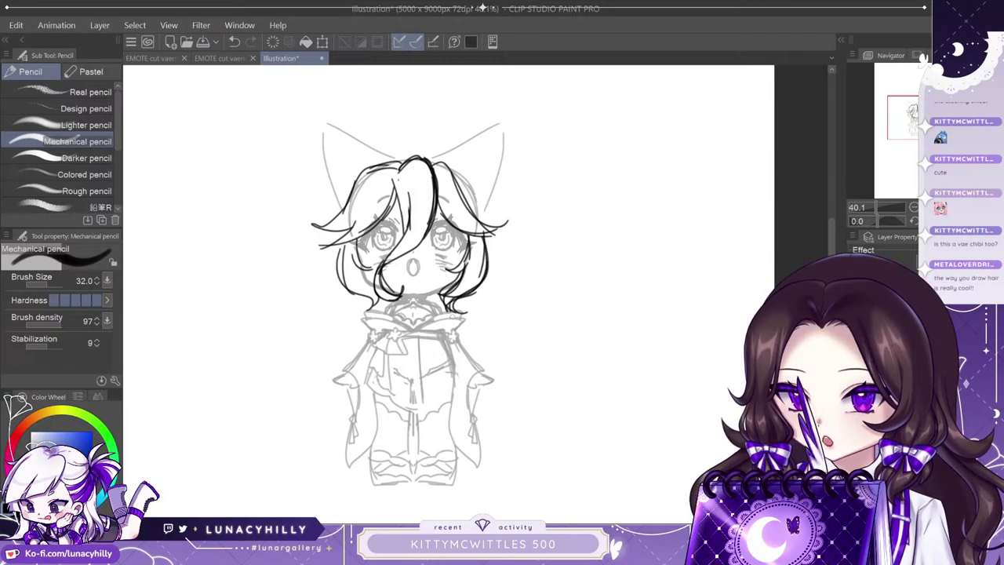
key("e")
mouse_move(449, 311)
left_mouse_down()
mouse_move(472, 277)
mouse_move(494, 295)
left_mouse_up()
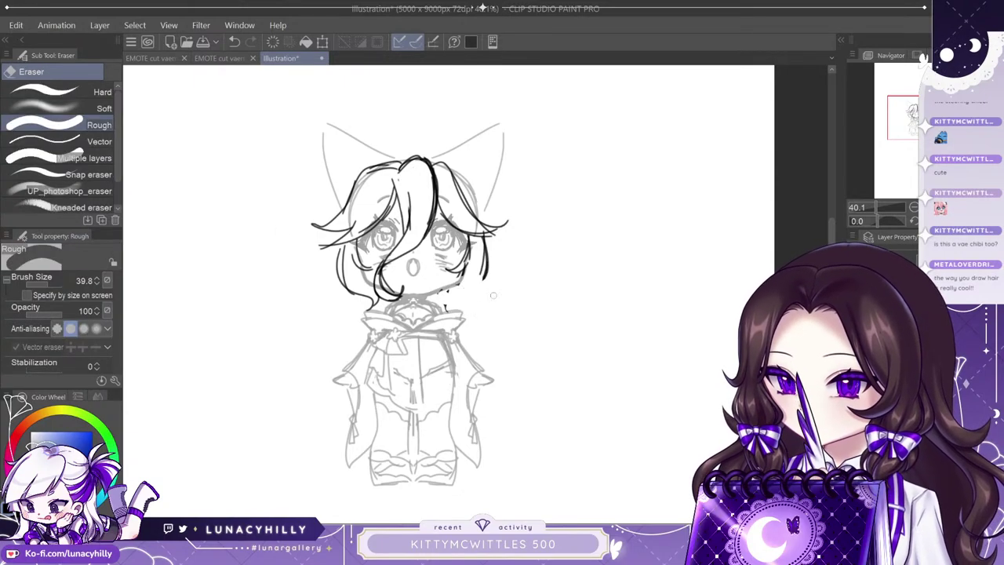
key("p")
mouse_move(486, 233)
left_mouse_down()
mouse_move(484, 279)
mouse_move(451, 317)
mouse_move(447, 309)
left_mouse_up()
mouse_move(431, 163)
left_mouse_down()
mouse_move(458, 168)
mouse_move(484, 227)
left_mouse_up()
mouse_move(461, 170)
left_mouse_down()
mouse_move(505, 231)
mouse_move(516, 227)
mouse_move(489, 274)
left_mouse_up()
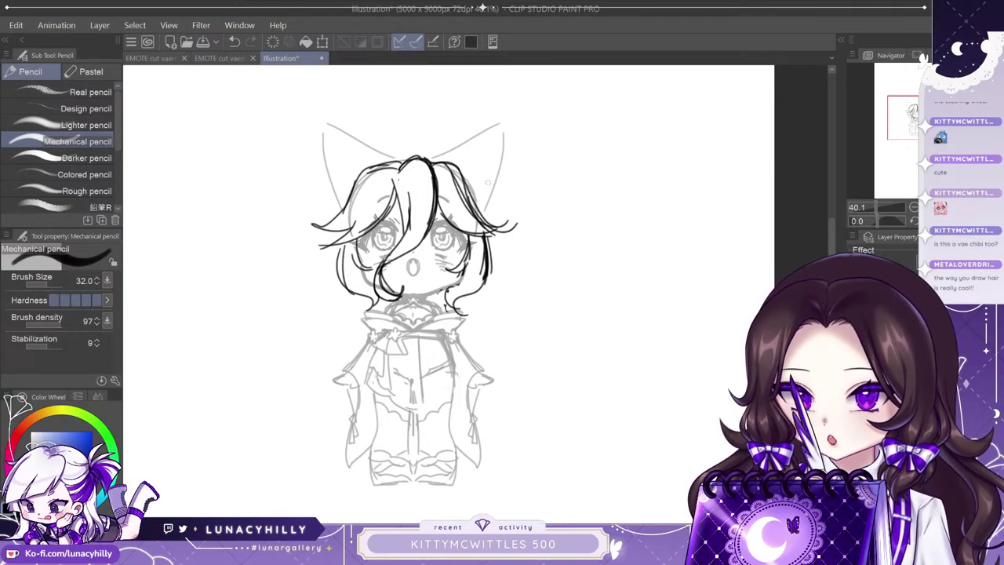
left_click(894, 392)
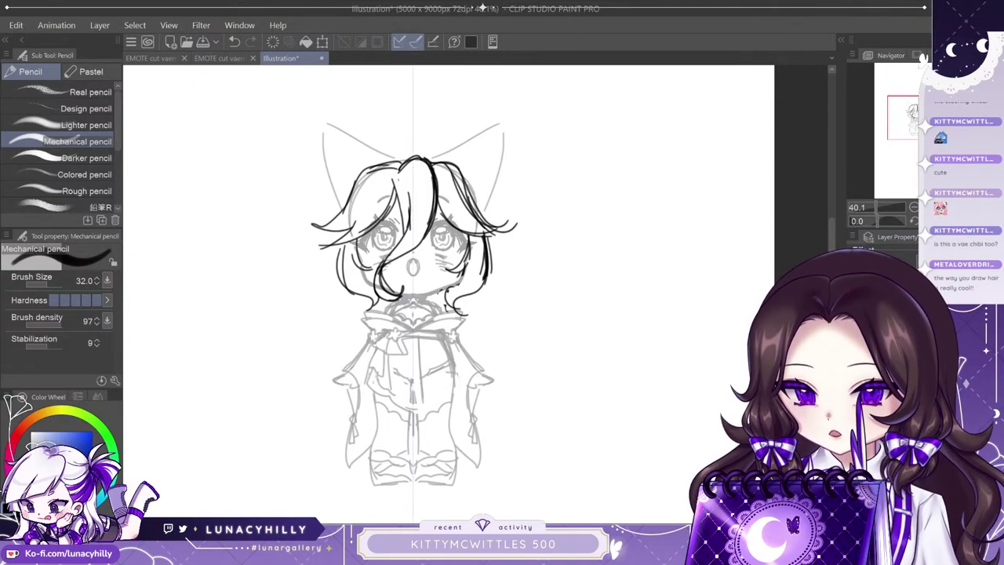
key("e")
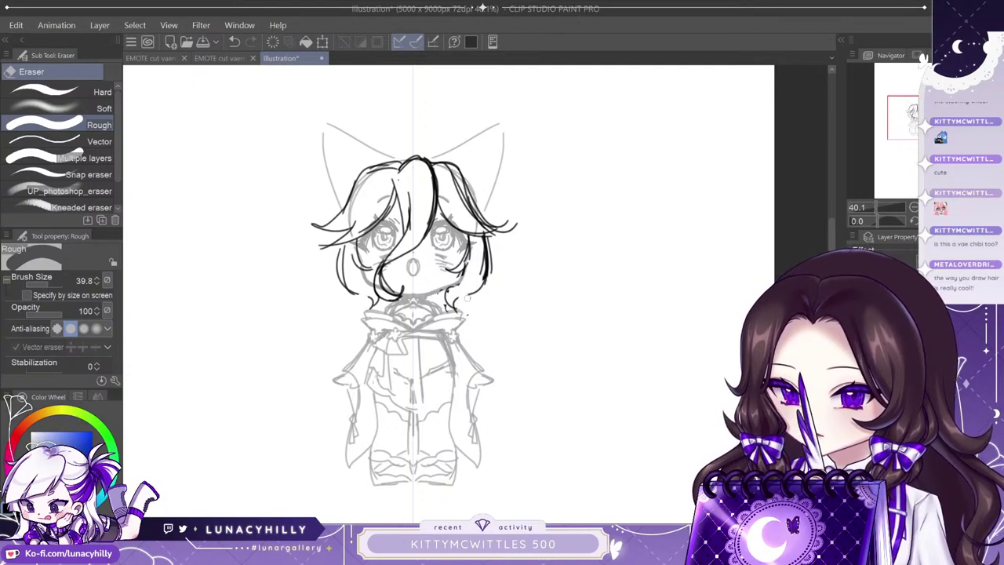
key("ctrl+z")
key("p")
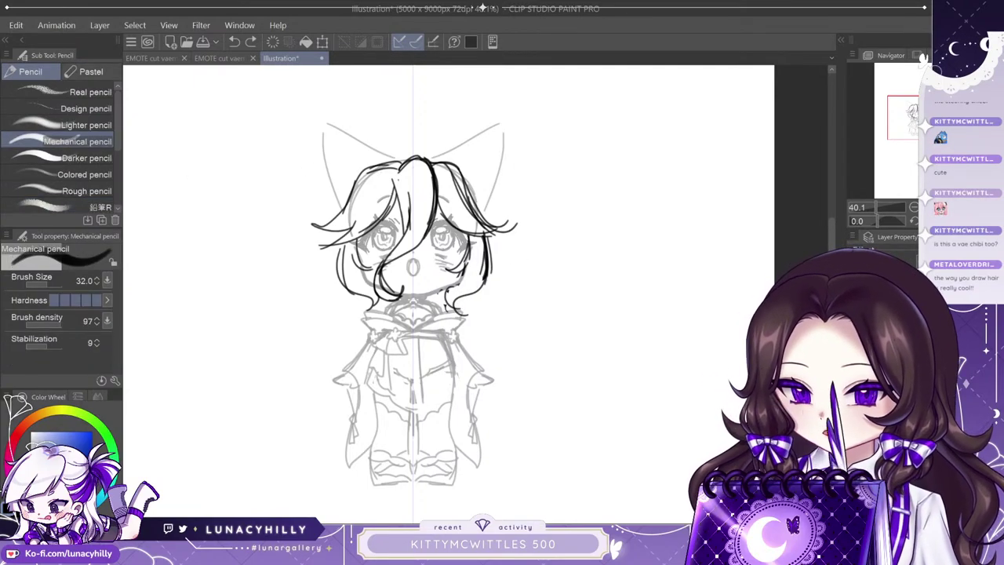
key("ctrl+r")
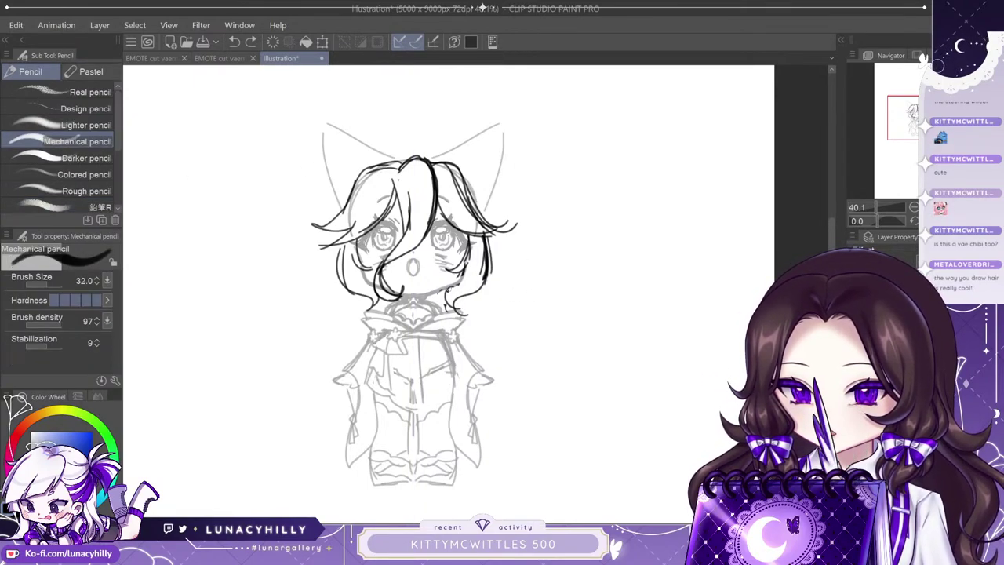
left_click_drag(444, 285, 453, 309)
Lasso and delete the side lock beside the cheek opposite the central bang's tip.
key("m")
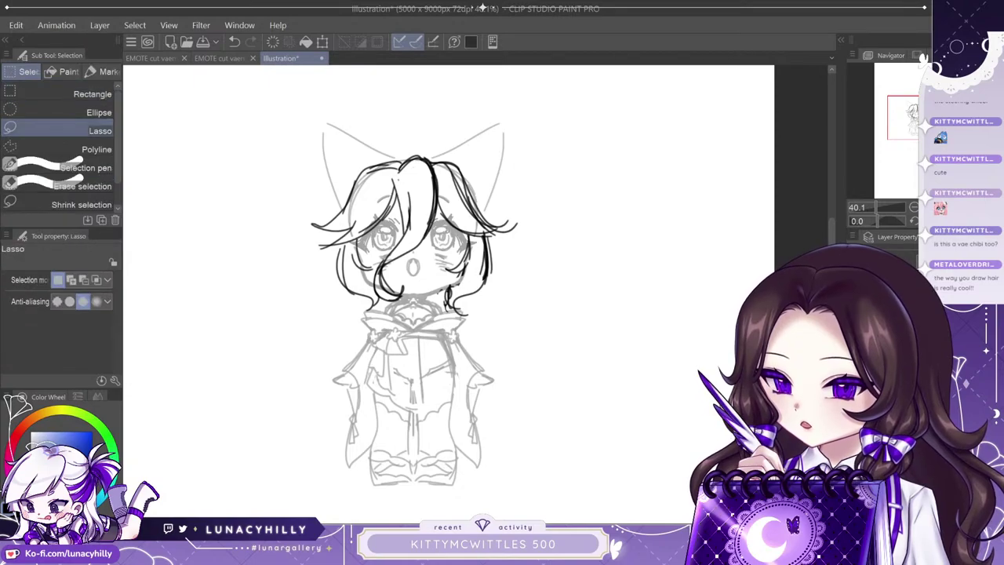
mouse_move(463, 351)
left_mouse_down()
mouse_move(480, 240)
mouse_move(455, 340)
left_mouse_up()
key("Delete")
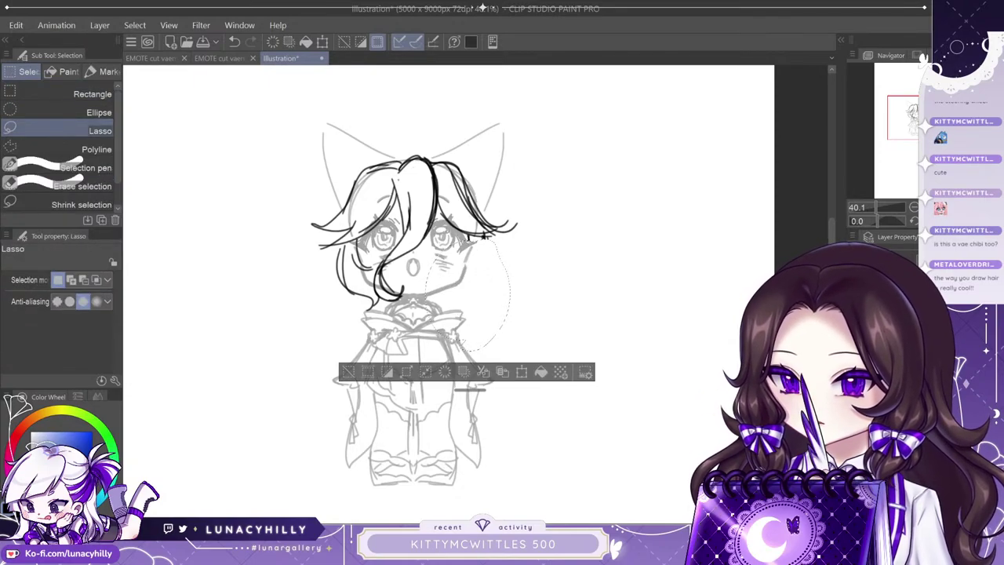
key("ctrl+d")
Draw mirrored side locks curling from the cheeks down to the collar on the symmetry hair layer with the Mechanical pencil.
key("alt+bracketright")
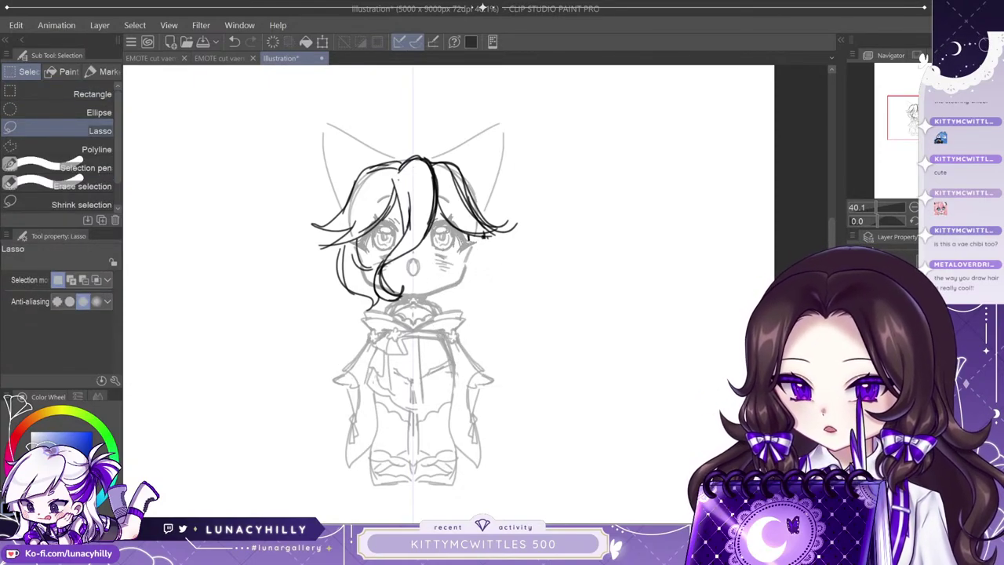
key("p")
mouse_move(471, 242)
left_mouse_down()
mouse_move(454, 268)
mouse_move(458, 311)
left_mouse_up()
mouse_move(457, 311)
left_mouse_down()
mouse_move(487, 289)
mouse_move(486, 235)
left_mouse_up()
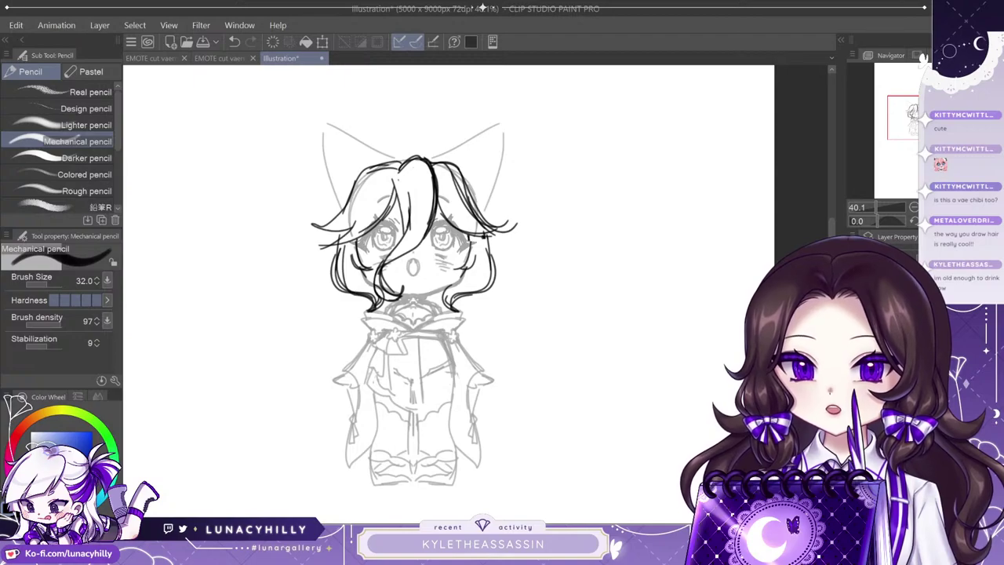
Refine the outer edges of both side bangs on the symmetry layer, ending each in an outward flick.
key("e")
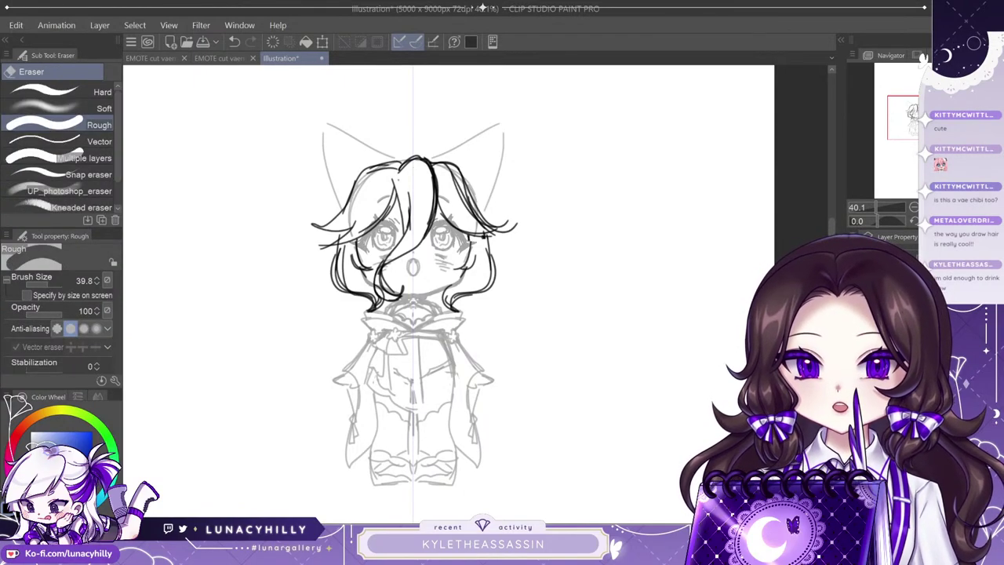
mouse_move(465, 172)
left_mouse_down()
mouse_move(455, 191)
mouse_move(494, 229)
left_mouse_up()
key("p")
mouse_move(433, 162)
left_mouse_down()
mouse_move(467, 173)
mouse_move(479, 213)
left_mouse_up()
mouse_move(473, 177)
left_mouse_down()
mouse_move(487, 222)
mouse_move(512, 228)
left_mouse_up()
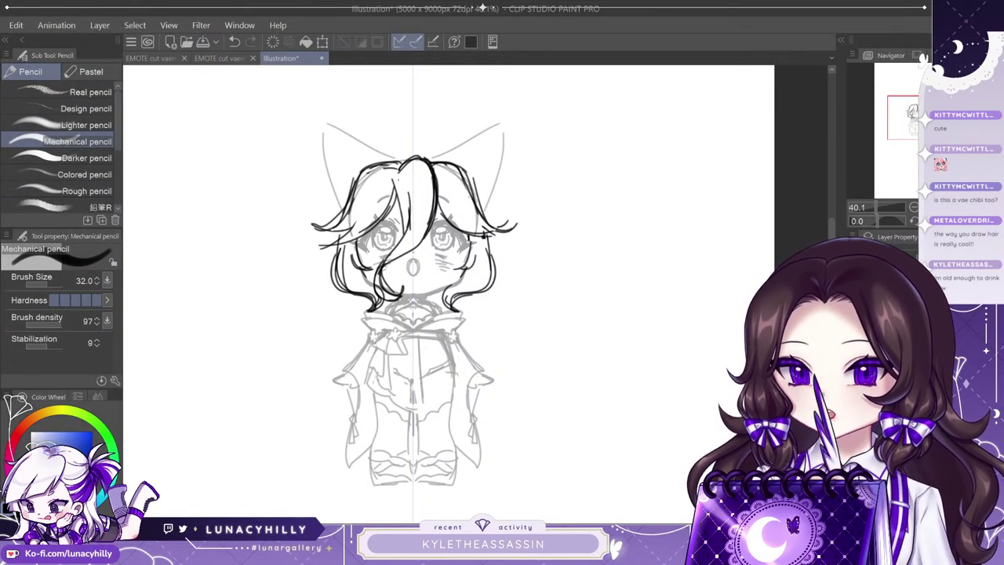
Add small mirrored pointed ears poking out behind the side locks on the faded body sketch layer.
left_click(857, 376)
left_click(857, 377)
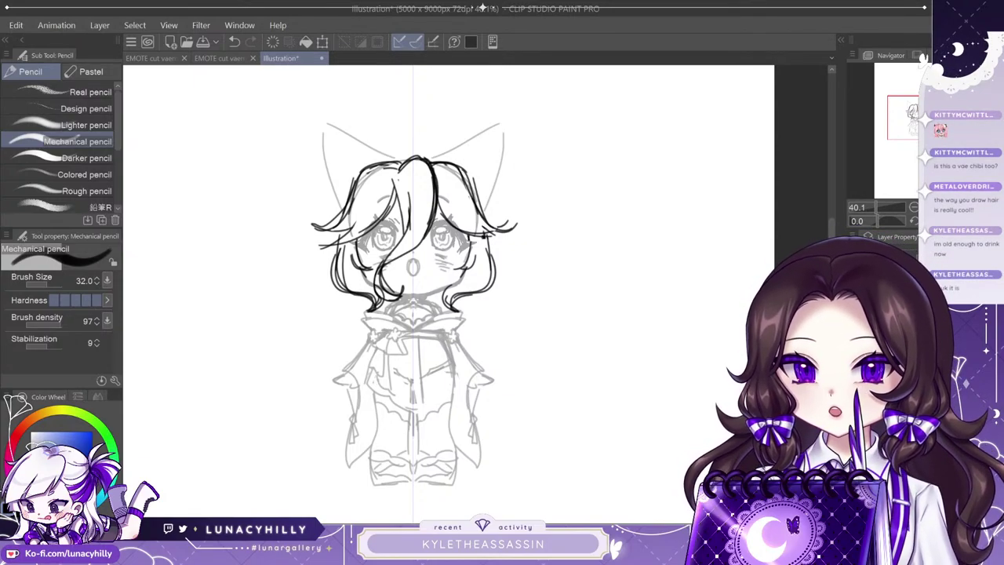
mouse_move(493, 251)
left_mouse_down()
mouse_move(504, 254)
mouse_move(495, 261)
left_mouse_up()
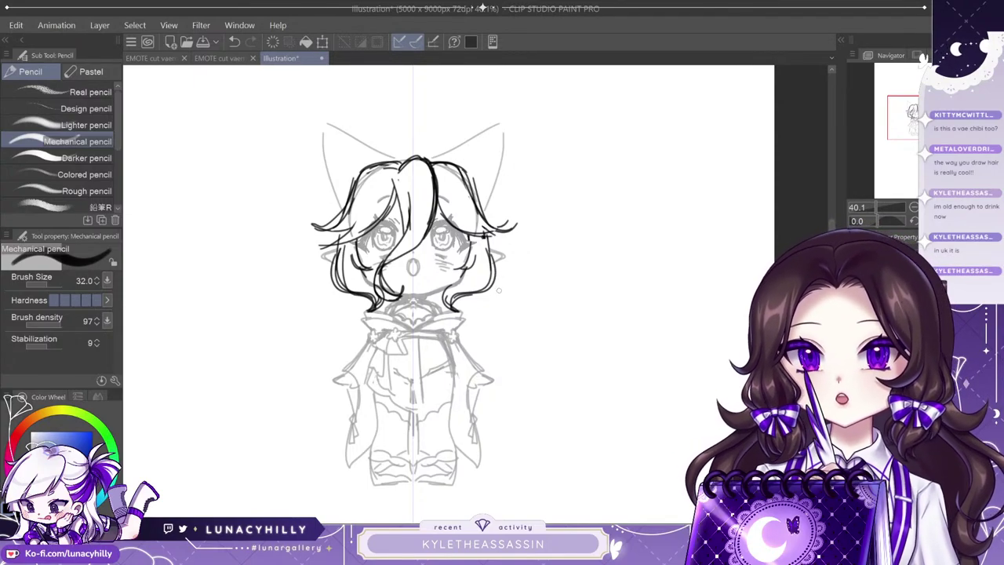
Fade the hair sketch layer to grey and make a separate symmetry layer active for the Mechanical pencil.
key("e")
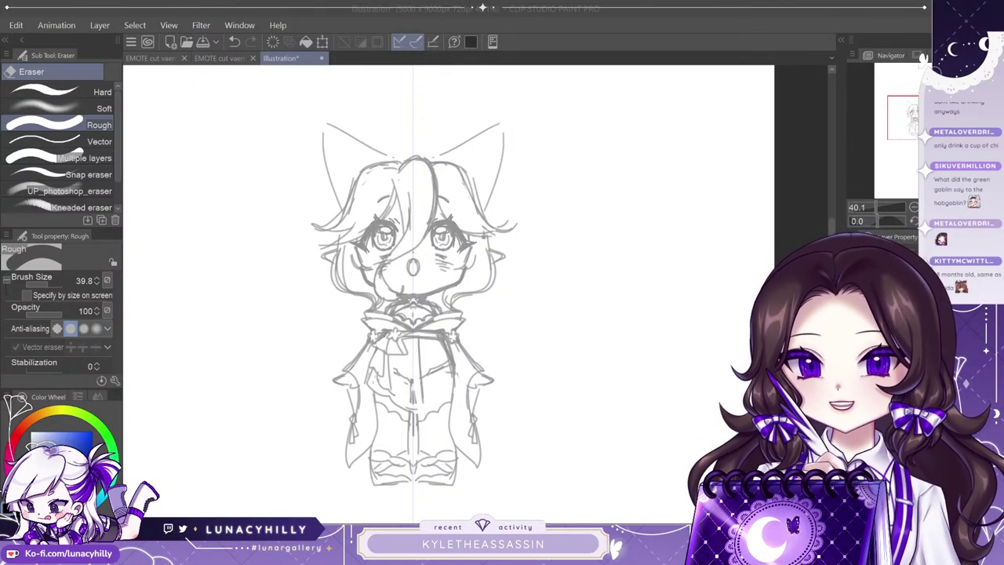
left_click(886, 377)
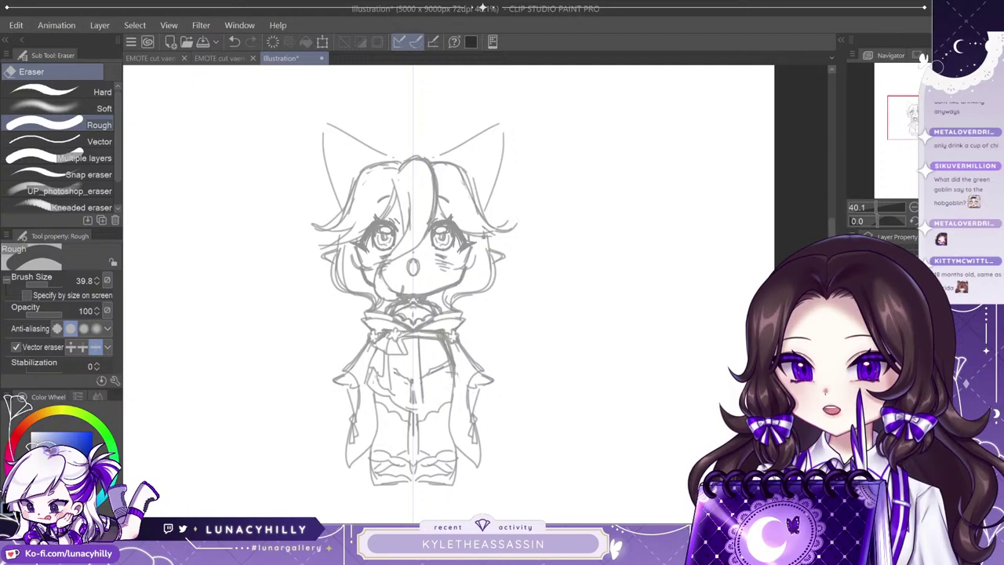
left_click(886, 392)
key("p")
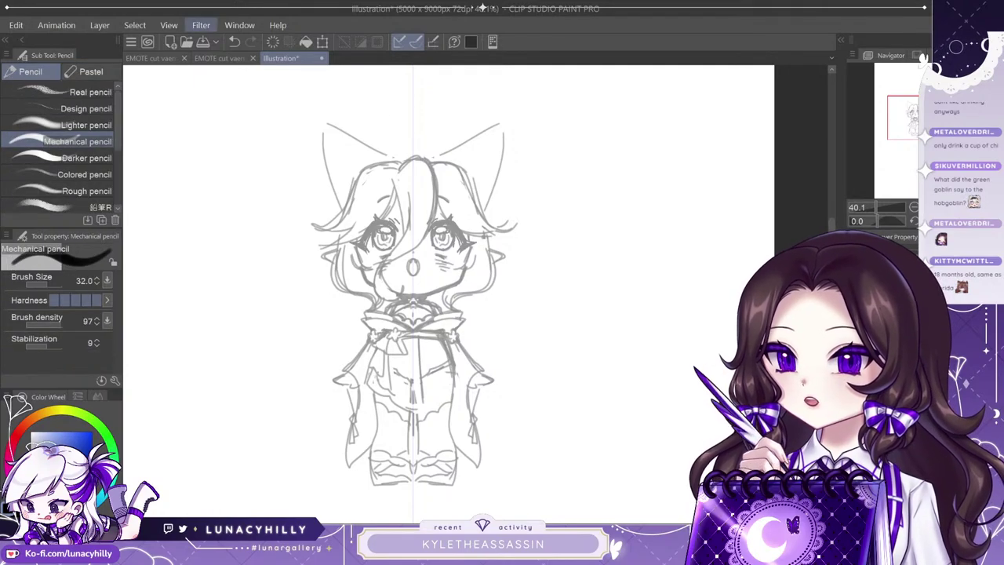
mouse_move(361, 155)
left_mouse_down()
mouse_move(439, 137)
mouse_move(316, 109)
mouse_move(318, 168)
left_mouse_up()
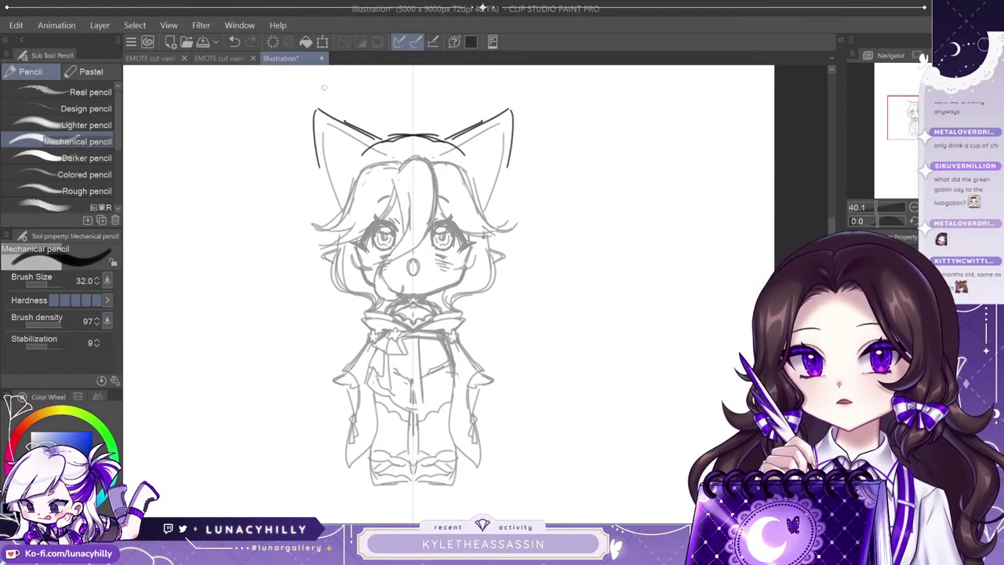
mouse_move(314, 111)
left_mouse_down()
mouse_move(331, 188)
mouse_move(339, 182)
left_mouse_up()
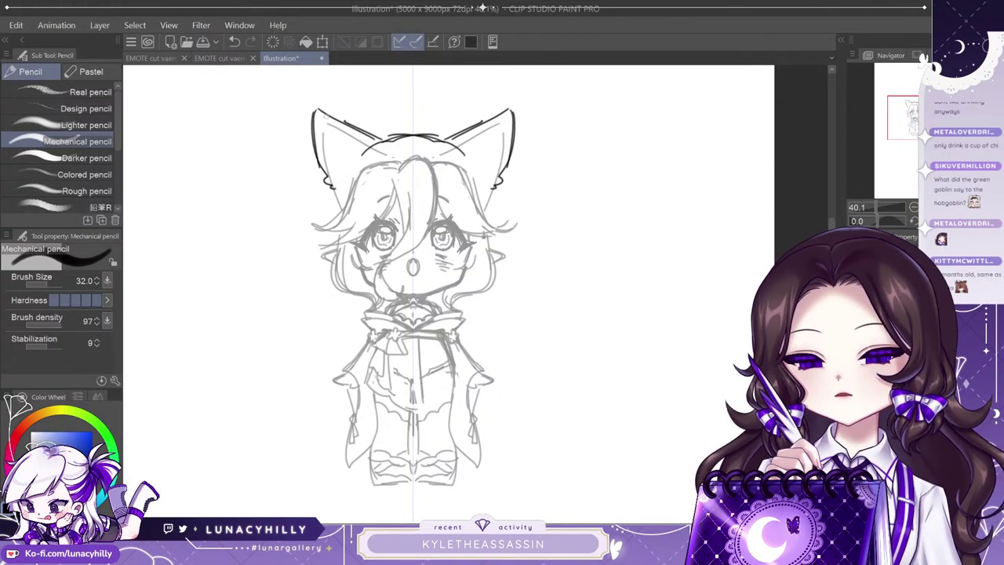
mouse_move(320, 115)
left_mouse_down()
mouse_move(354, 163)
mouse_move(330, 139)
left_mouse_up()
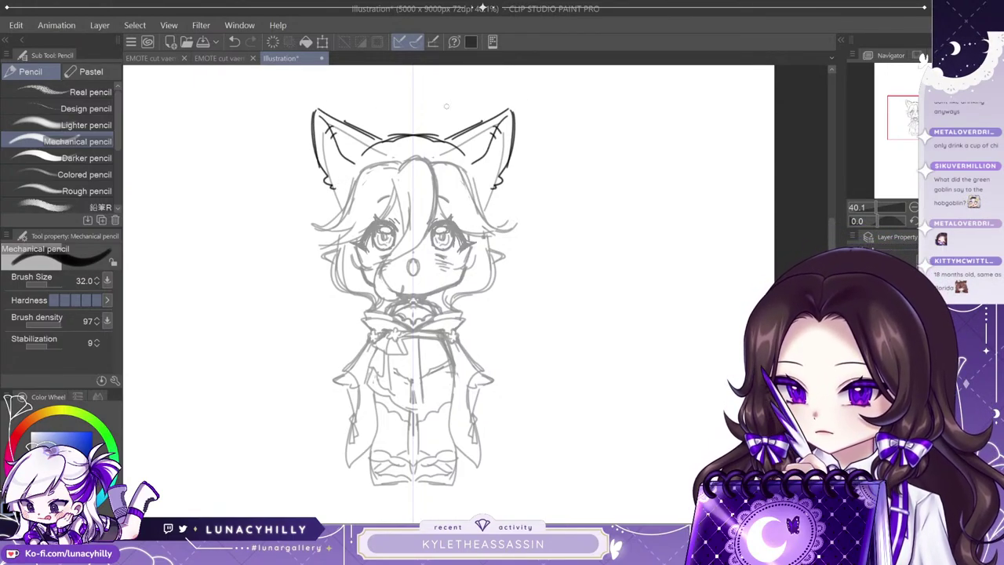
left_click_drag(332, 192, 324, 209)
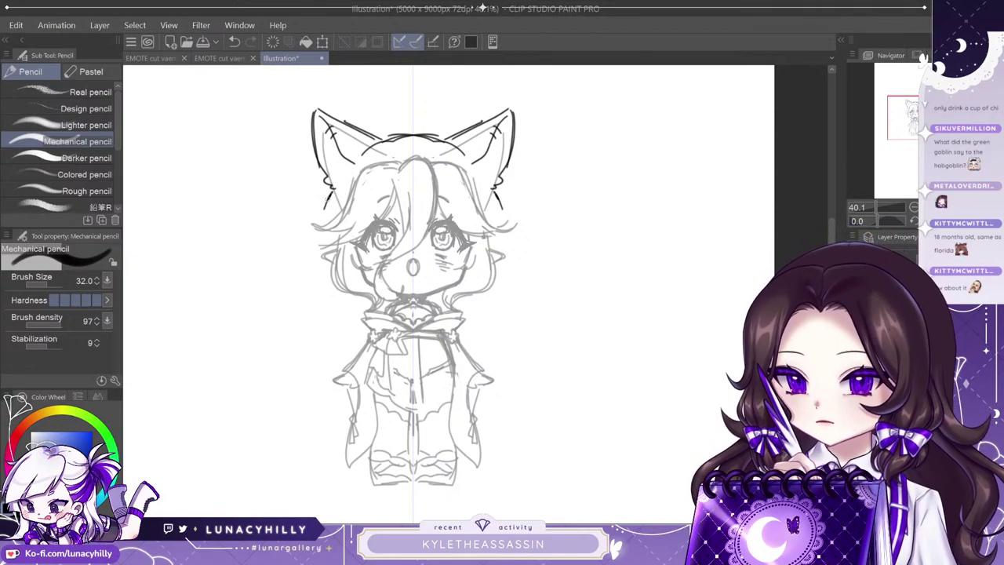
mouse_move(317, 157)
left_mouse_down()
mouse_move(324, 211)
mouse_move(305, 242)
mouse_move(305, 287)
mouse_move(379, 313)
left_mouse_up()
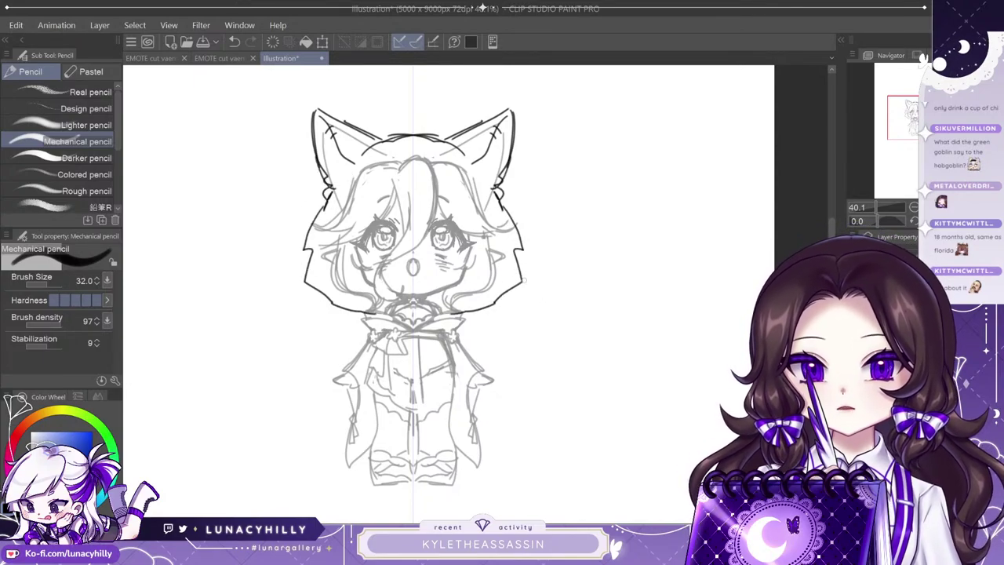
key("Delete")
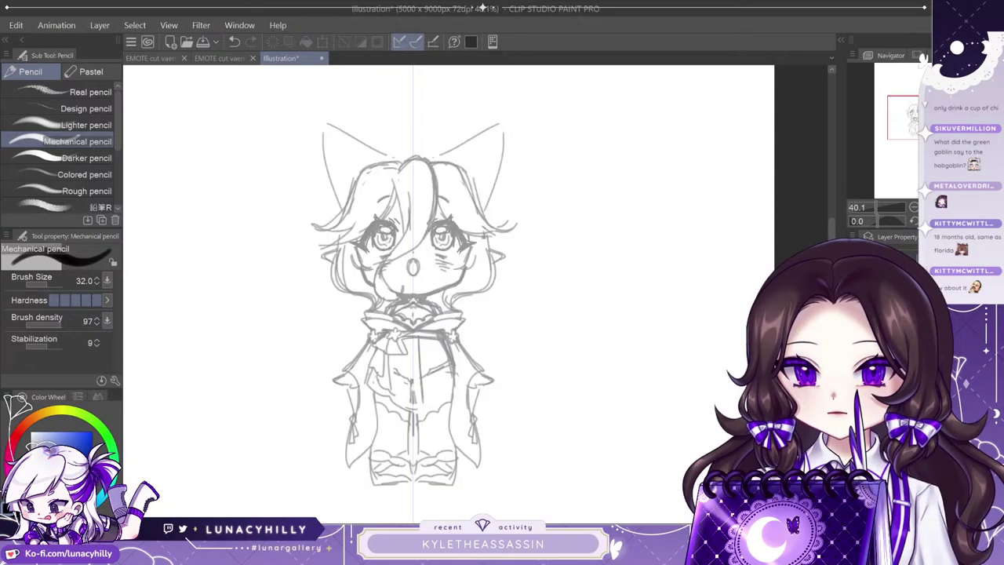
mouse_move(439, 314)
left_mouse_down()
mouse_move(426, 316)
mouse_move(407, 248)
left_mouse_up()
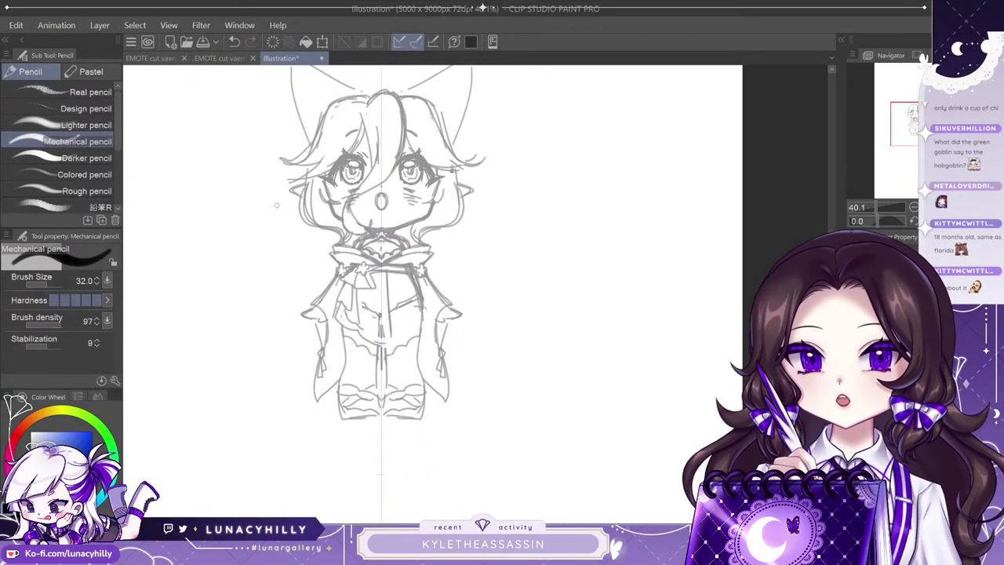
mouse_move(304, 194)
left_mouse_down()
mouse_move(269, 249)
mouse_move(267, 296)
left_mouse_up()
left_click_drag(314, 250, 270, 359)
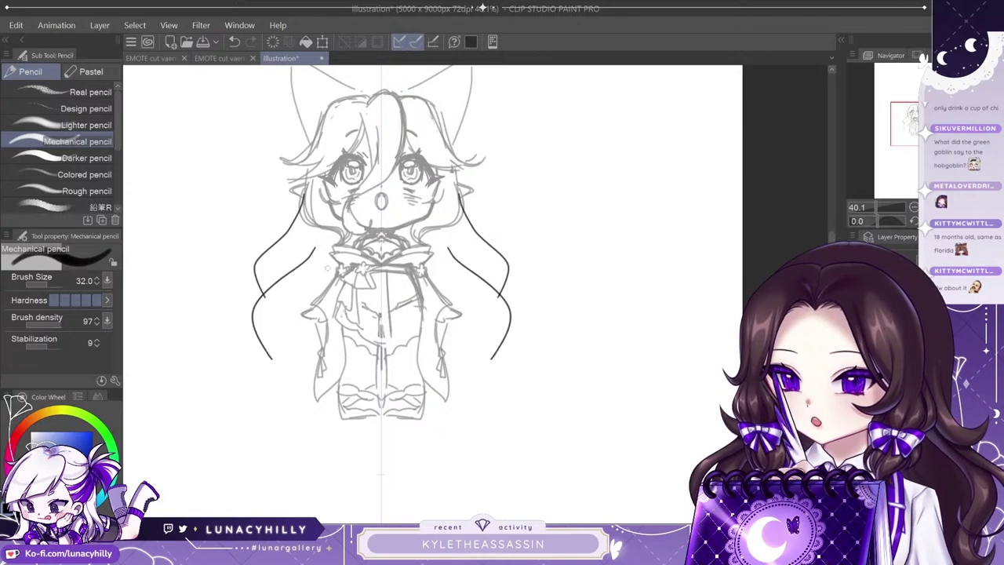
left_click_drag(327, 268, 290, 399)
left_click_drag(457, 197, 495, 320)
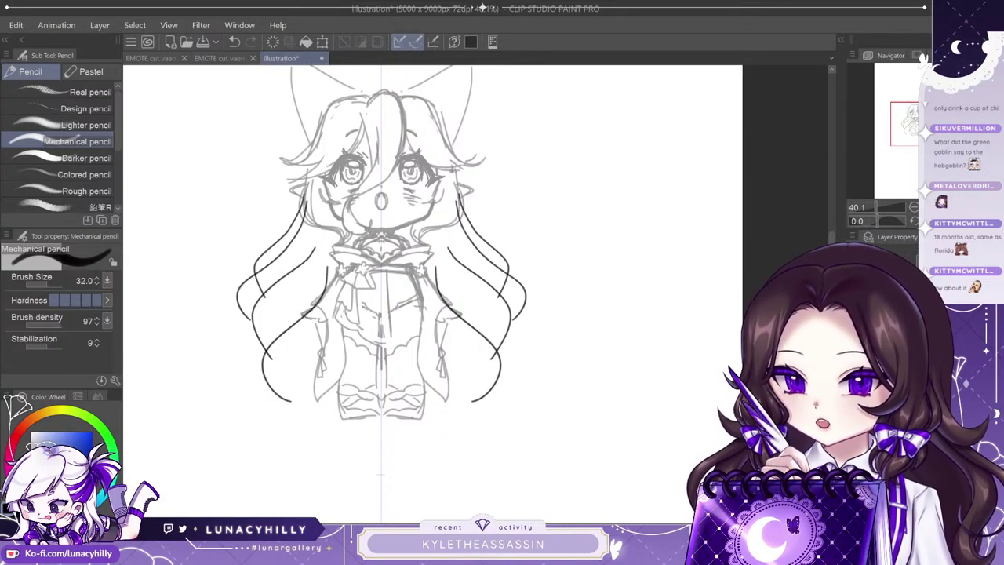
left_click(272, 42)
Outline mirrored long wavy back hair on the symmetry layer, flowing from behind the side locks down to the shoes.
left_click_drag(305, 193, 235, 293)
left_click_drag(247, 286, 245, 307)
left_click_drag(301, 238, 243, 306)
mouse_move(242, 306)
left_mouse_down()
mouse_move(255, 380)
mouse_move(273, 409)
left_mouse_up()
left_click_drag(328, 322, 282, 409)
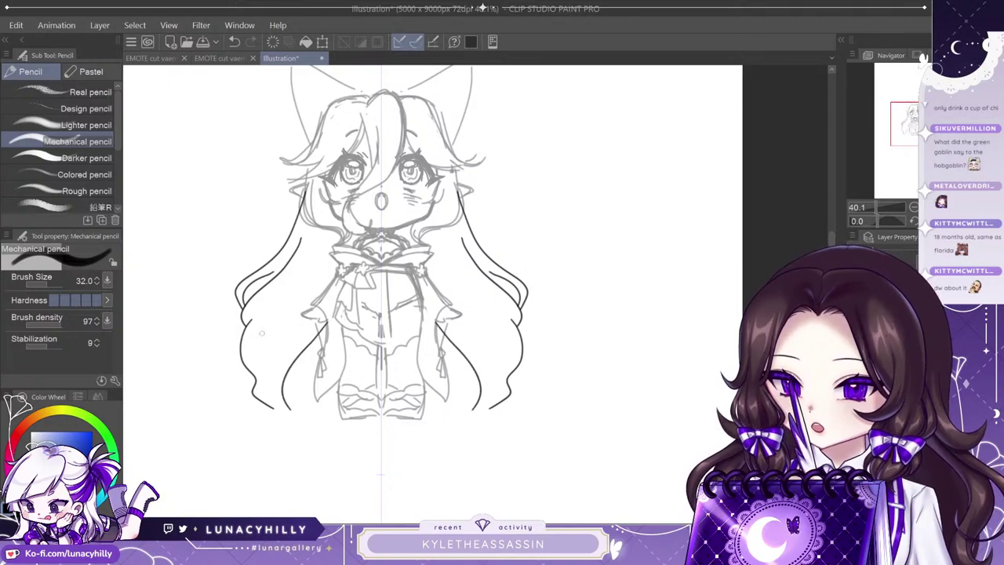
Add inner strand lines and curled inward tips to the back hair, and extend its upper edges behind the side locks.
mouse_move(296, 272)
left_mouse_down()
mouse_move(265, 306)
mouse_move(259, 370)
left_mouse_up()
left_click_drag(329, 331, 317, 408)
mouse_move(292, 365)
left_mouse_down()
mouse_move(305, 406)
mouse_move(262, 388)
mouse_move(329, 400)
left_mouse_up()
left_click_drag(324, 235, 315, 281)
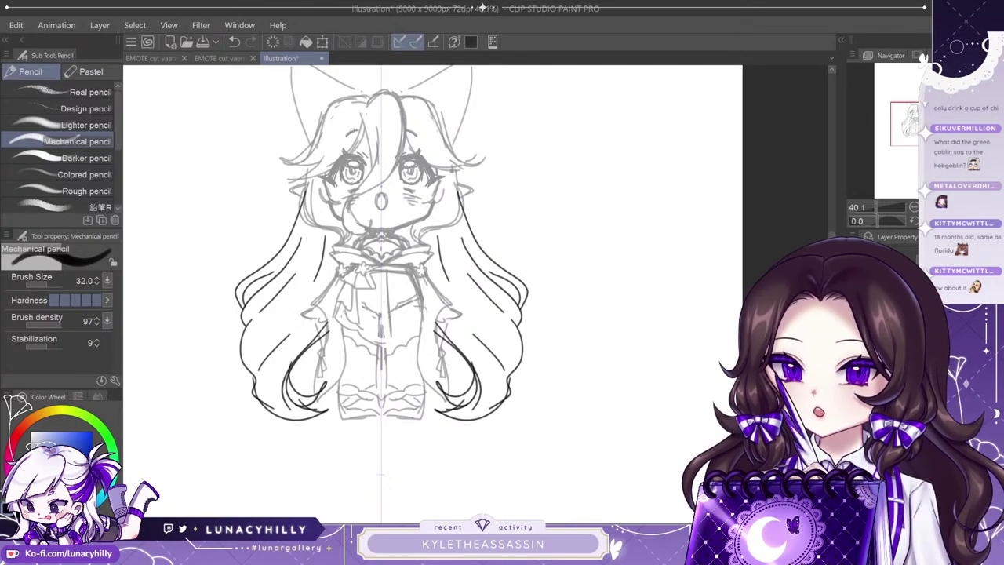
left_click_drag(305, 164, 303, 183)
Erase stray back-hair lines at the inner curls and beside the sleeves with the Rough eraser.
key("e")
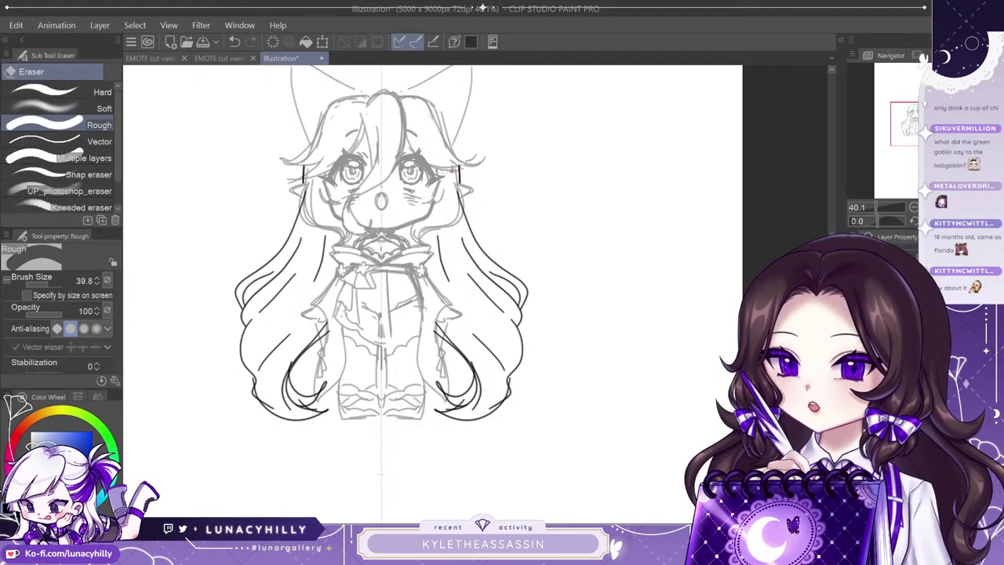
left_click_drag(287, 378, 291, 362)
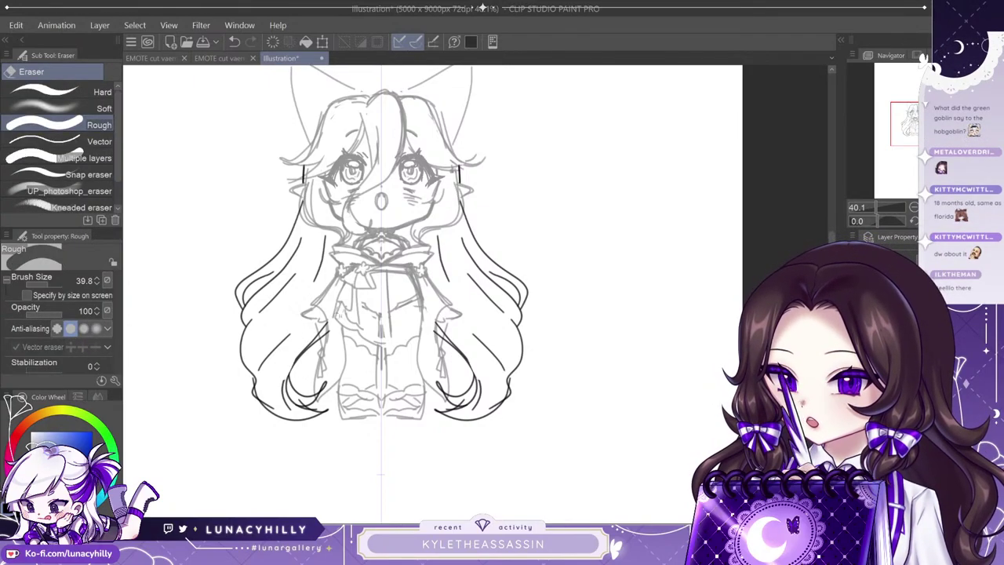
left_click_drag(328, 322, 324, 335)
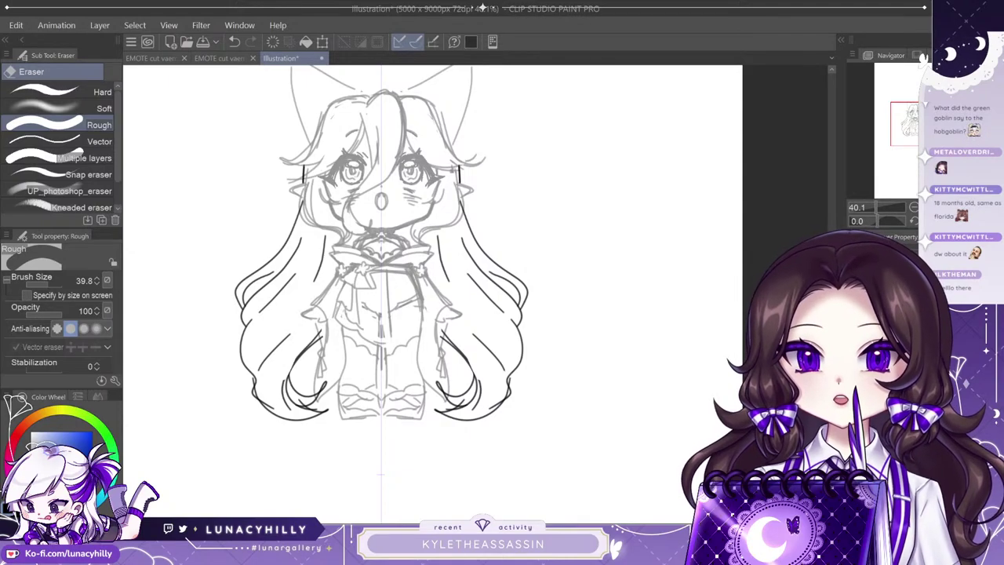
Fade the whole character sketch to the same light grey and erase the placeholder cat-ear outlines above the head.
key("ctrl+z")
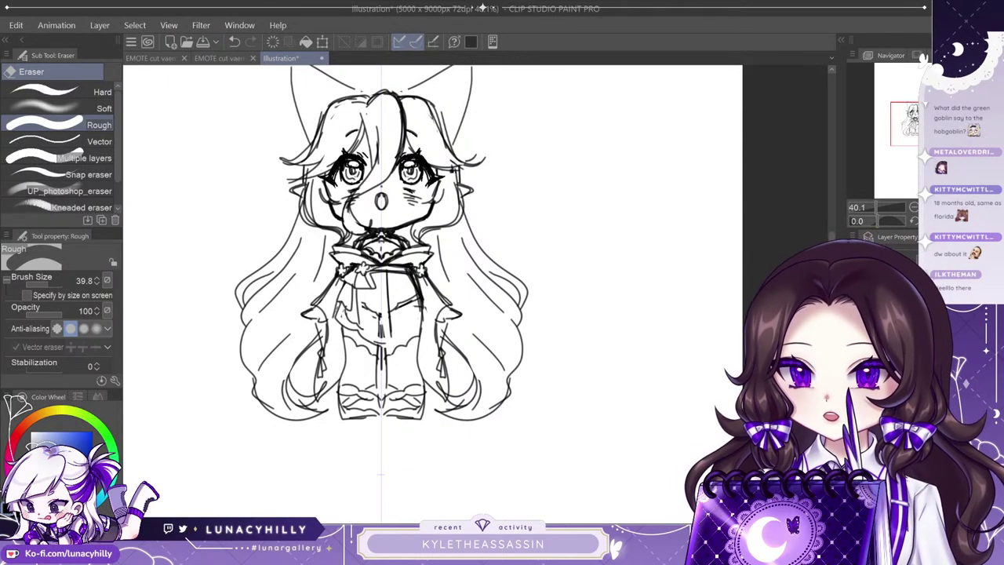
key("ctrl+y")
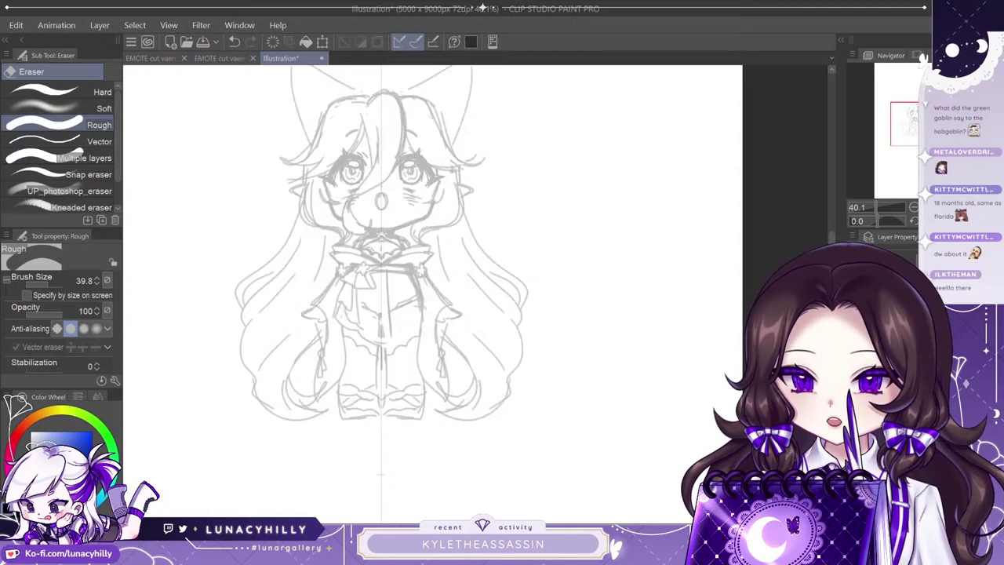
key("ctrl+minus")
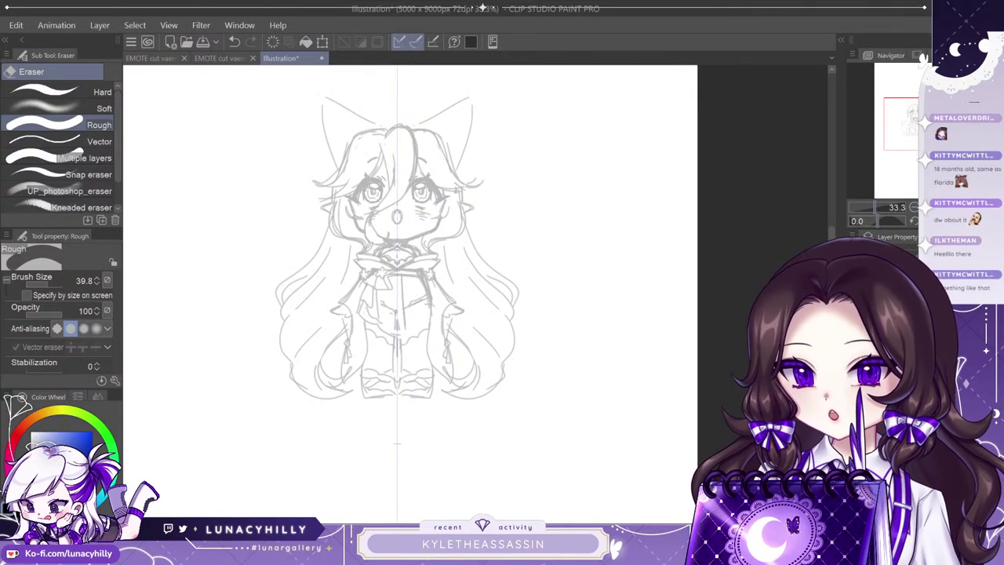
mouse_move(322, 105)
left_mouse_down()
mouse_move(331, 145)
mouse_move(323, 119)
mouse_move(369, 120)
left_mouse_up()
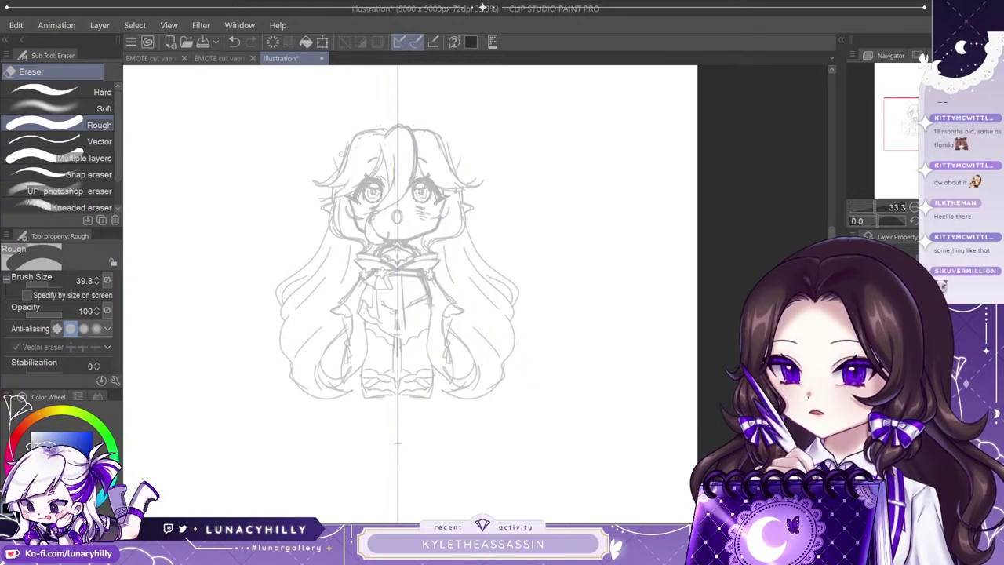
key("p")
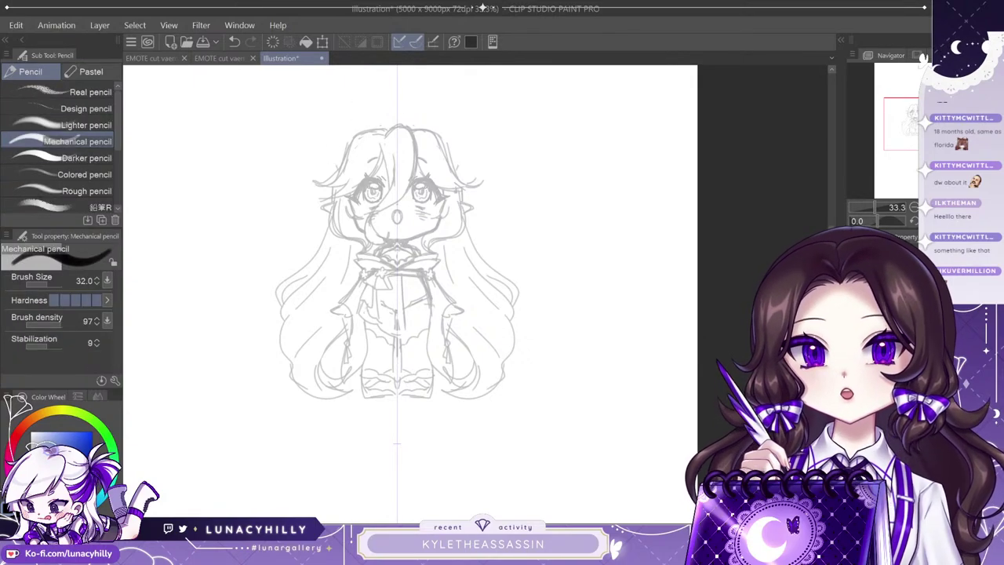
mouse_move(340, 166)
left_mouse_down()
mouse_move(358, 139)
mouse_move(410, 130)
mouse_move(336, 181)
left_mouse_up()
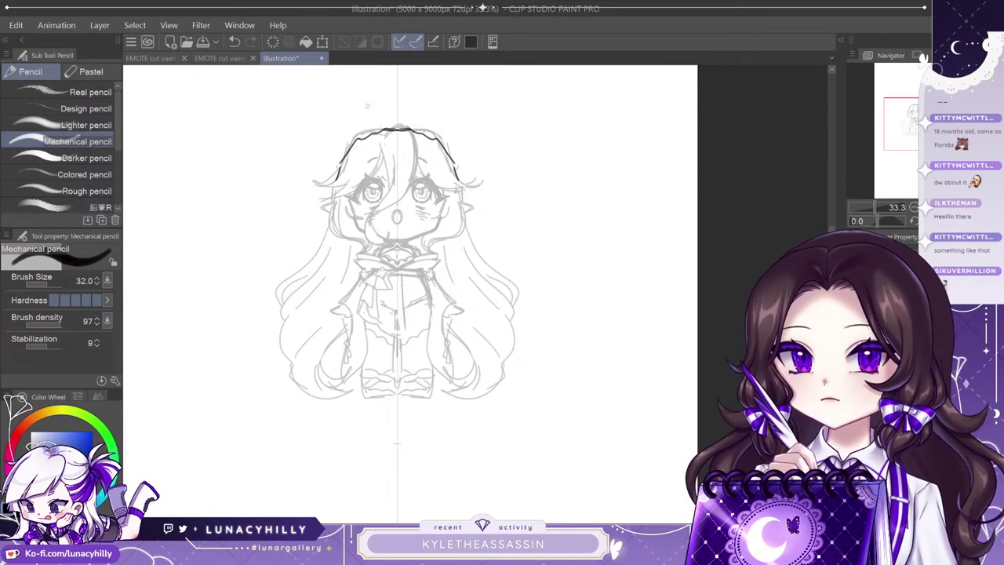
mouse_move(361, 104)
left_mouse_down()
mouse_move(392, 96)
mouse_move(368, 108)
left_mouse_up()
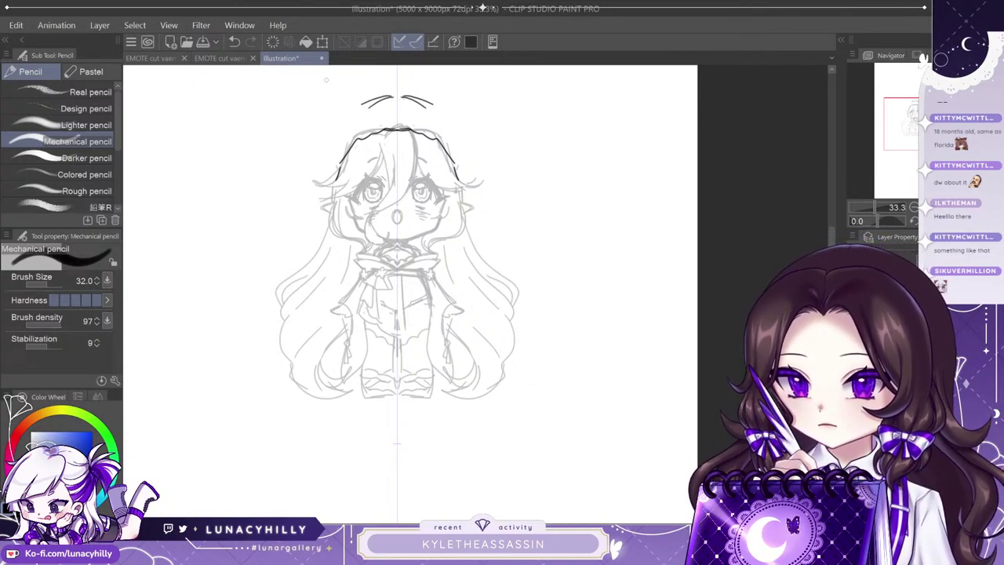
key("ctrl+z")
key("ctrl+z")
key("ctrl+z")
key("ctrl+z")
Draw a mirrored hood around the head with pointed cat ears, a front edge over the bangs and jagged lower sides.
left_click_drag(338, 174, 394, 129)
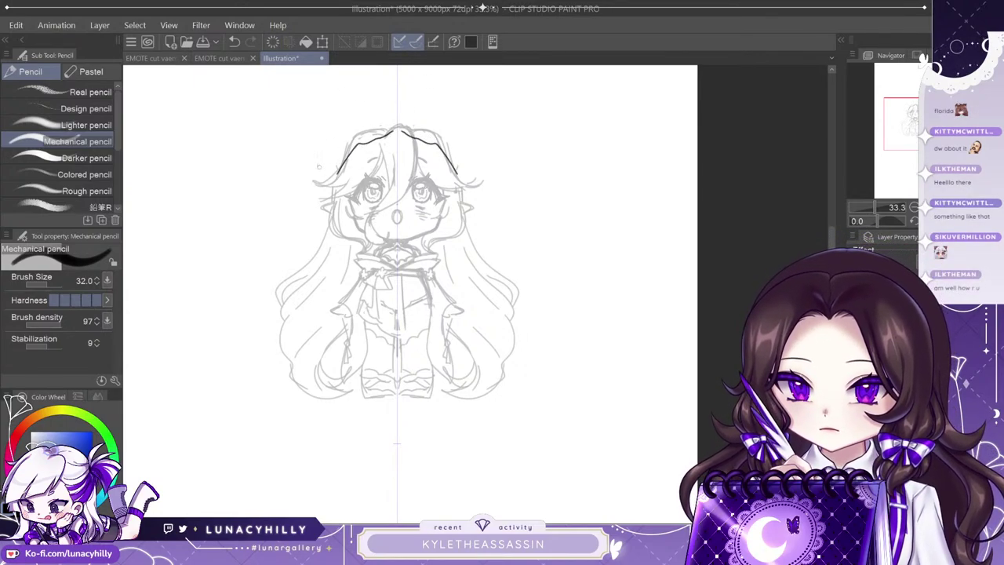
mouse_move(323, 156)
left_mouse_down()
mouse_move(296, 226)
mouse_move(320, 243)
mouse_move(351, 120)
mouse_move(397, 105)
left_mouse_up()
mouse_move(346, 138)
left_mouse_down()
mouse_move(390, 102)
mouse_move(332, 144)
mouse_move(394, 97)
mouse_move(309, 92)
mouse_move(317, 160)
left_mouse_up()
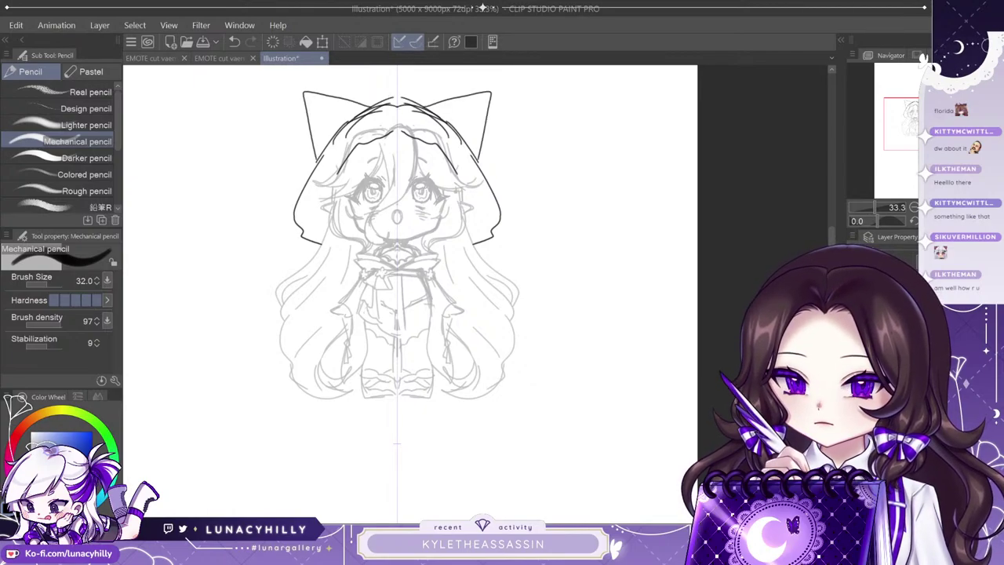
mouse_move(376, 112)
left_mouse_down()
mouse_move(351, 122)
mouse_move(302, 191)
mouse_move(299, 218)
mouse_move(318, 243)
left_mouse_up()
Erase the hood lines crossing the cat-ear bases and sketch the inner-ear folds and fur marks.
key("e")
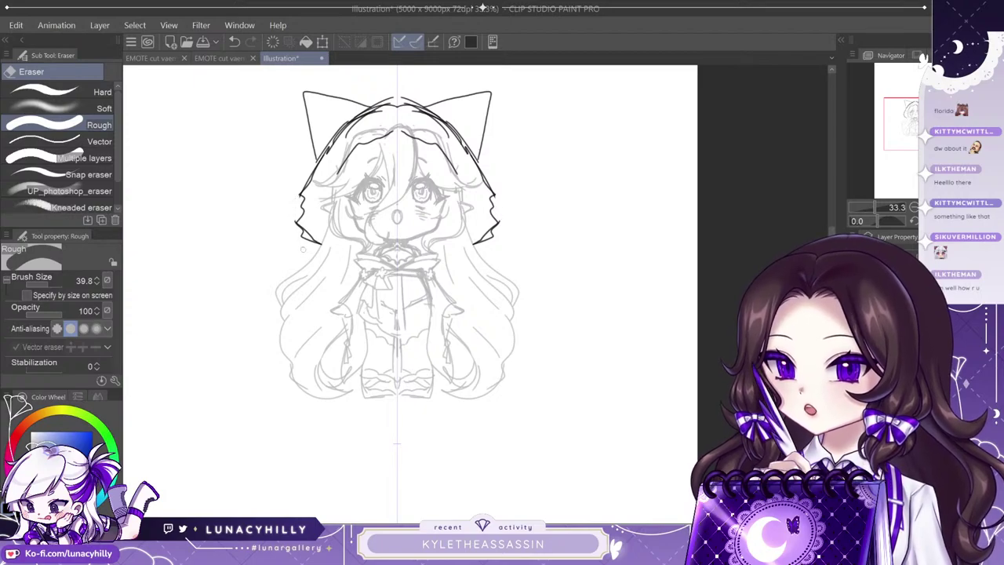
mouse_move(325, 155)
left_mouse_down()
mouse_move(375, 110)
mouse_move(353, 123)
mouse_move(356, 97)
mouse_move(303, 88)
mouse_move(316, 160)
left_mouse_up()
key("p")
left_click_drag(311, 96, 338, 135)
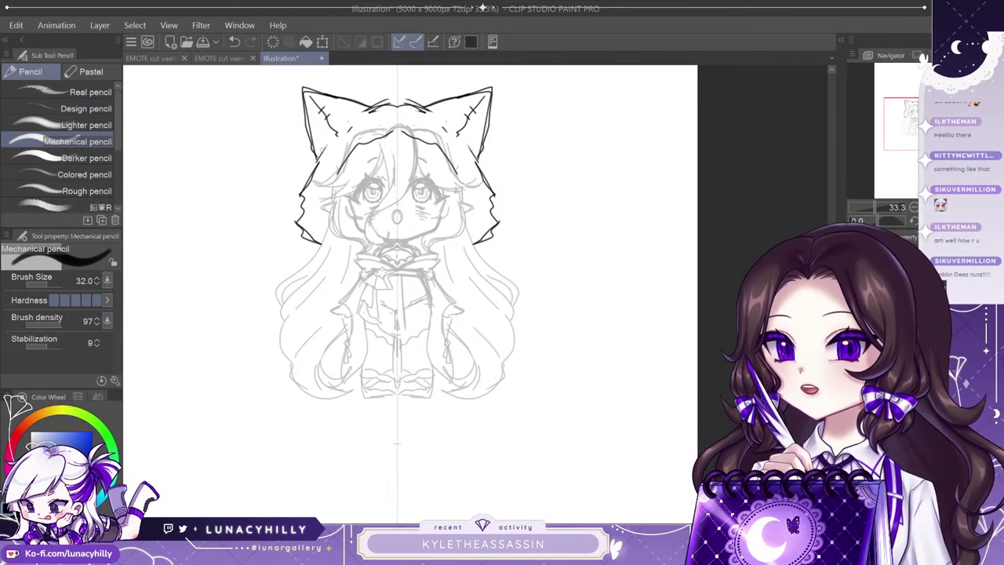
Draw a mirrored petaled flower at the base of each cat ear and erase the hood lines running through it.
mouse_move(324, 149)
left_mouse_down()
mouse_move(314, 172)
mouse_move(333, 163)
mouse_move(323, 175)
left_mouse_up()
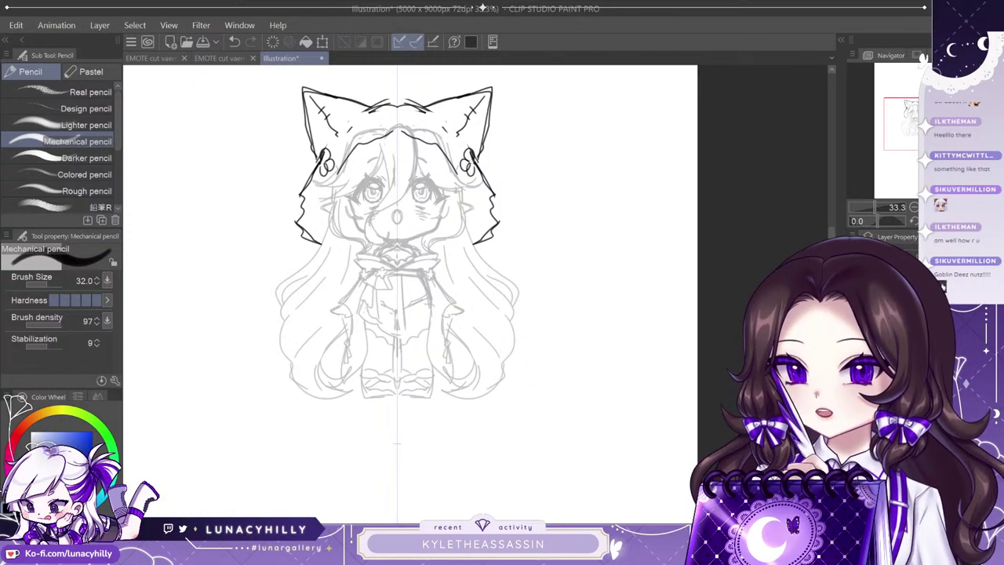
left_click_drag(472, 156, 481, 168)
left_click_drag(313, 163, 318, 173)
left_click_drag(474, 162, 480, 170)
key("e")
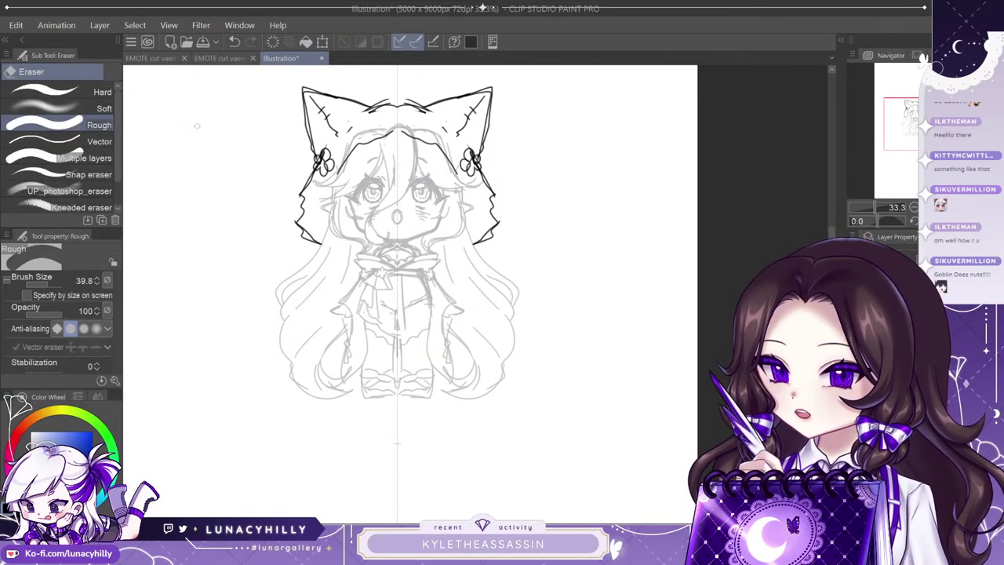
mouse_move(323, 154)
left_mouse_down()
mouse_move(326, 168)
mouse_move(320, 157)
left_mouse_up()
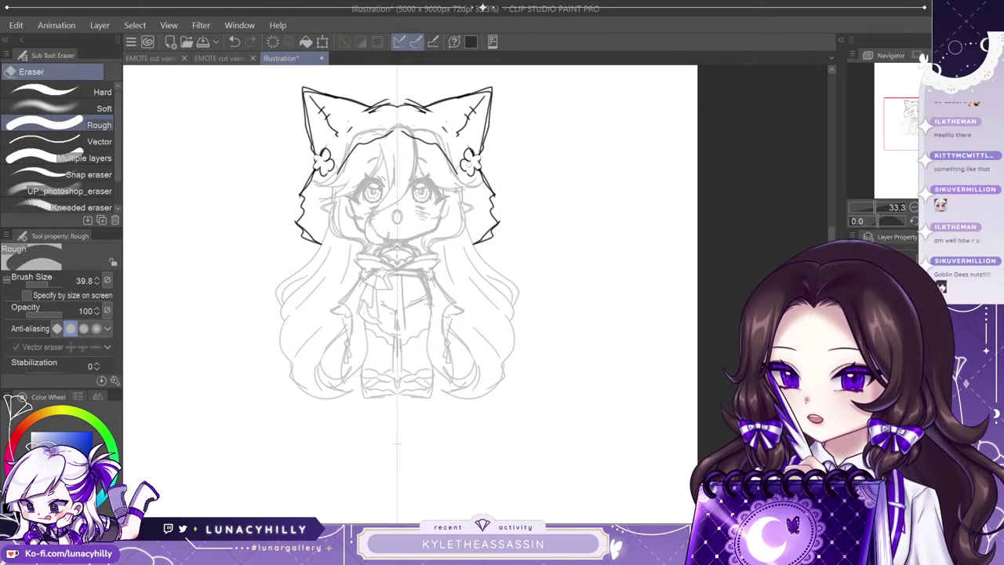
Add ribbon bows with hanging tails behind both hood flowers and clean up the overlapping lines.
key("p")
left_click_drag(457, 159, 474, 167)
mouse_move(473, 158)
left_mouse_down()
mouse_move(486, 177)
mouse_move(483, 216)
left_mouse_up()
mouse_move(483, 216)
left_mouse_down()
mouse_move(486, 192)
mouse_move(493, 202)
mouse_move(485, 187)
mouse_move(484, 204)
left_mouse_up()
key("e")
key("p")
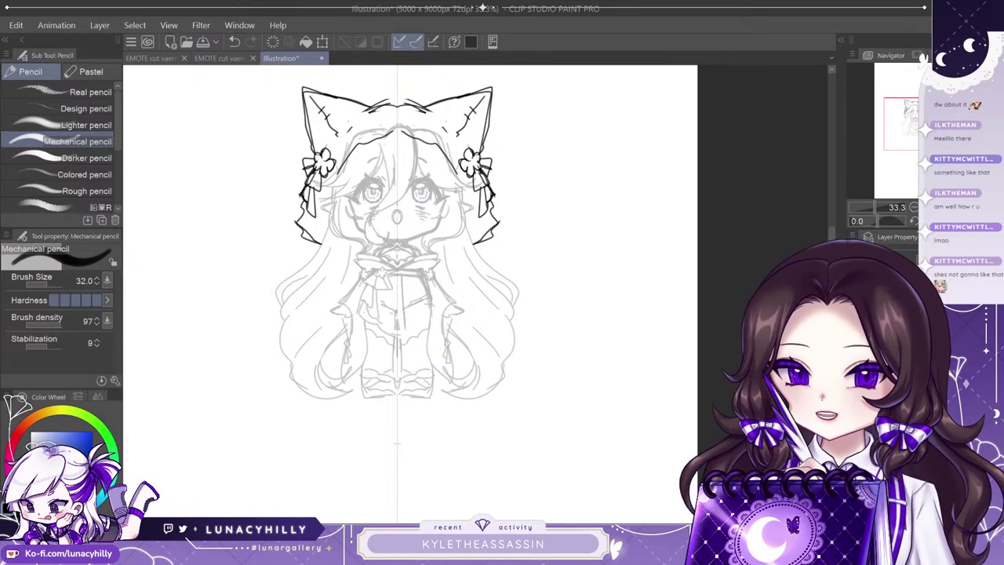
key("e")
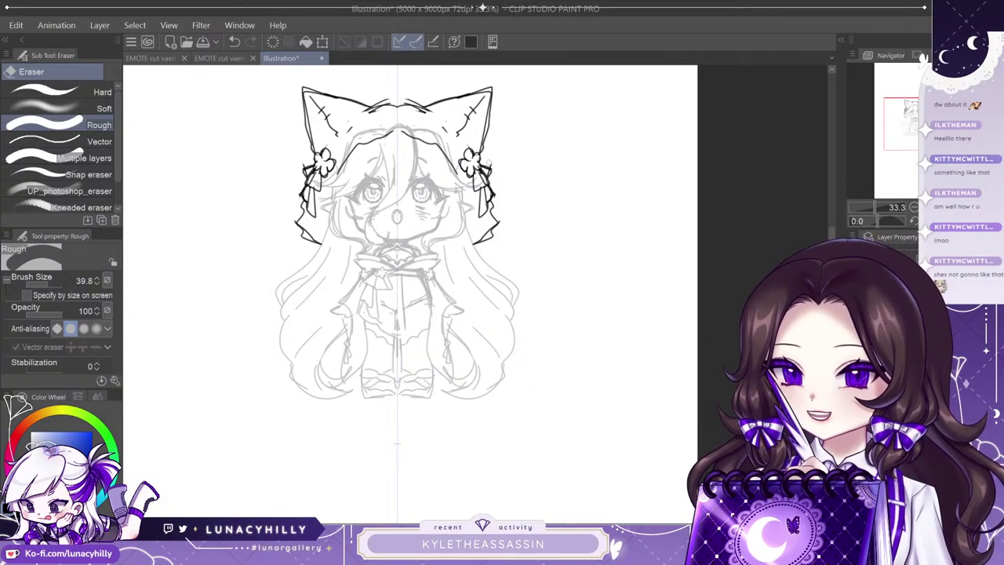
Redraw the hood's top edge as a continuous curve between the two cat ears.
key("p")
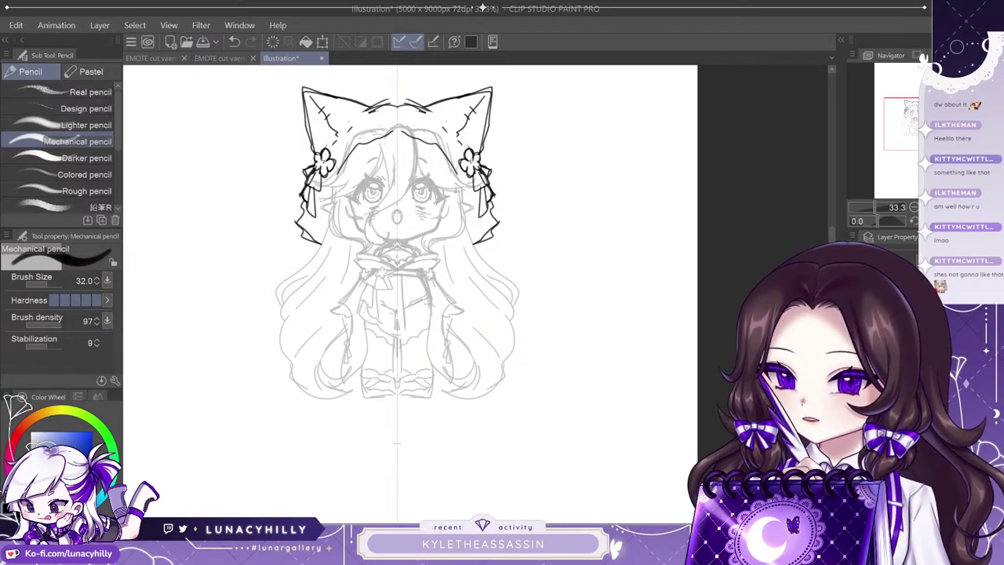
left_click_drag(372, 110, 415, 104)
key("e")
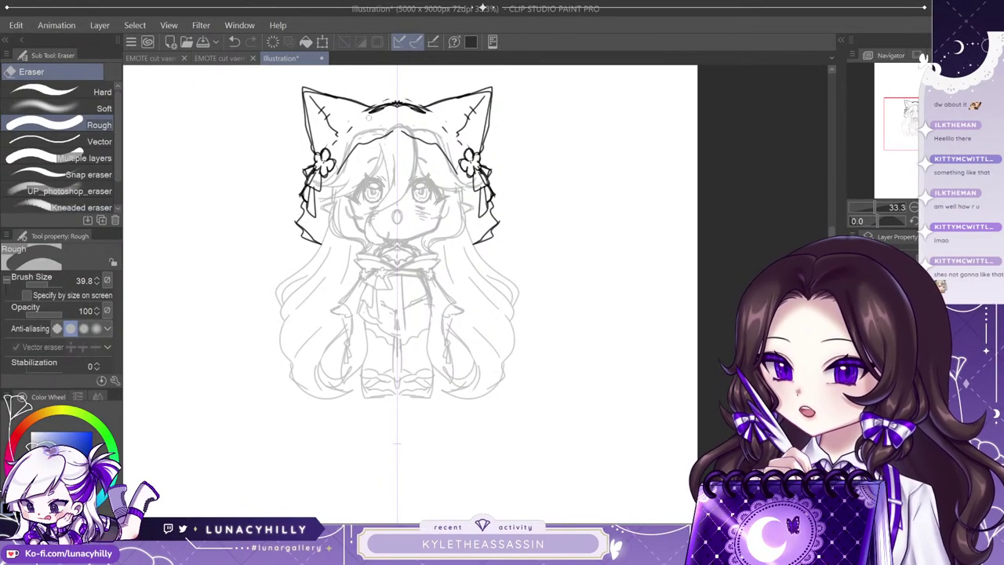
Sketch a small mirrored cat face with two slanted eye strokes and a nose on the front of the hood.
key("p")
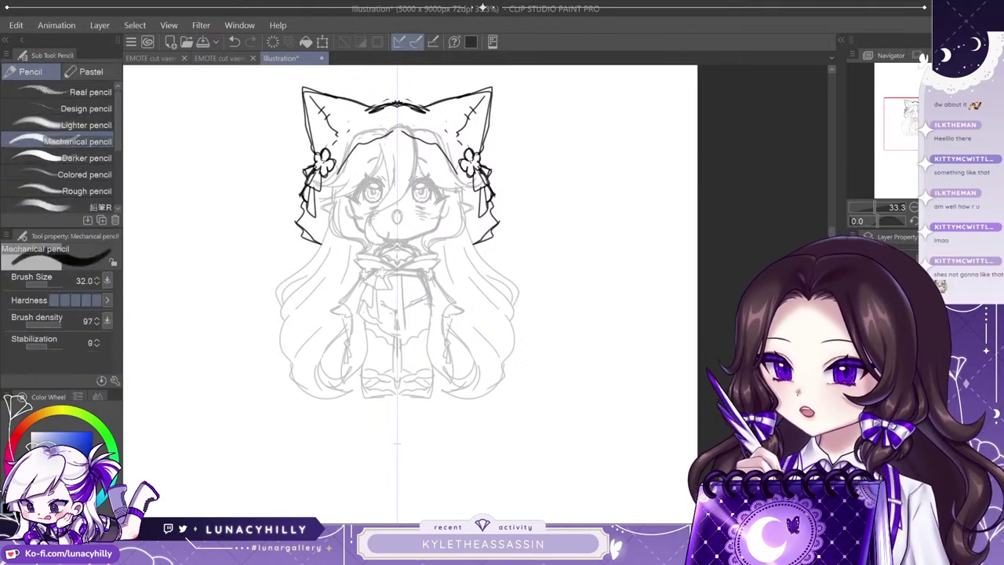
left_click_drag(371, 121, 380, 118)
key("e")
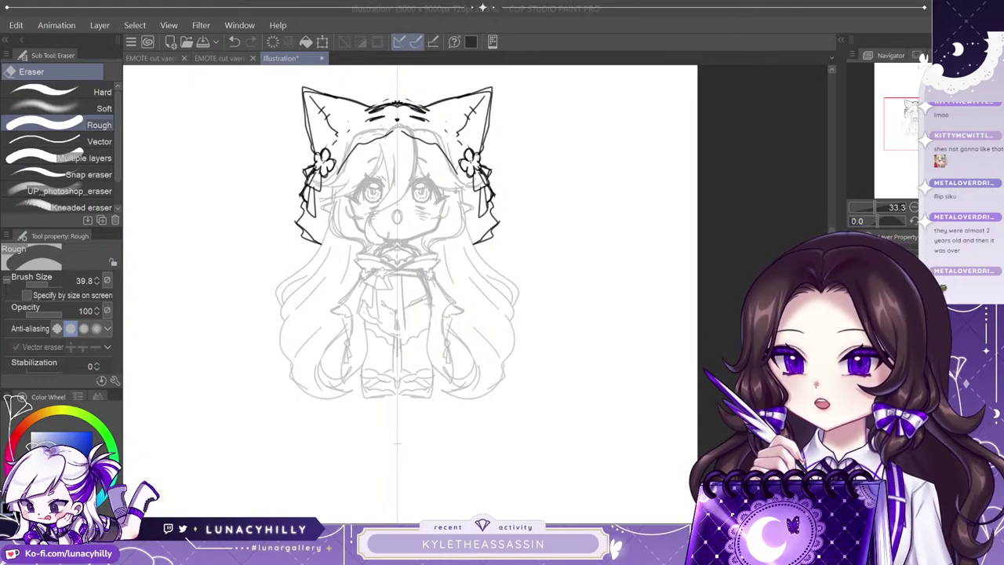
left_click(483, 7)
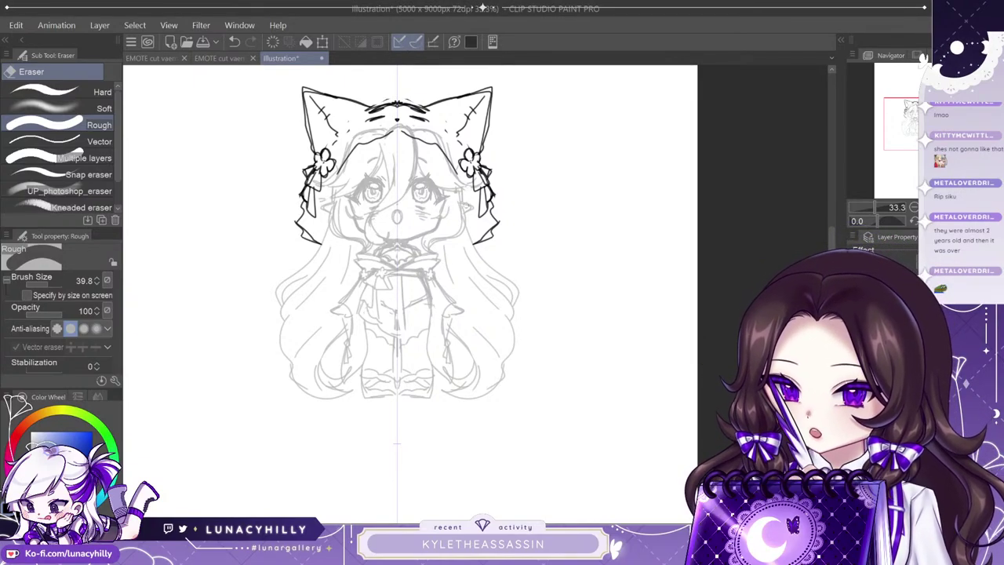
Sketch short mirrored hair wisps flaring outward beneath the hood's ribbon tails.
key("p")
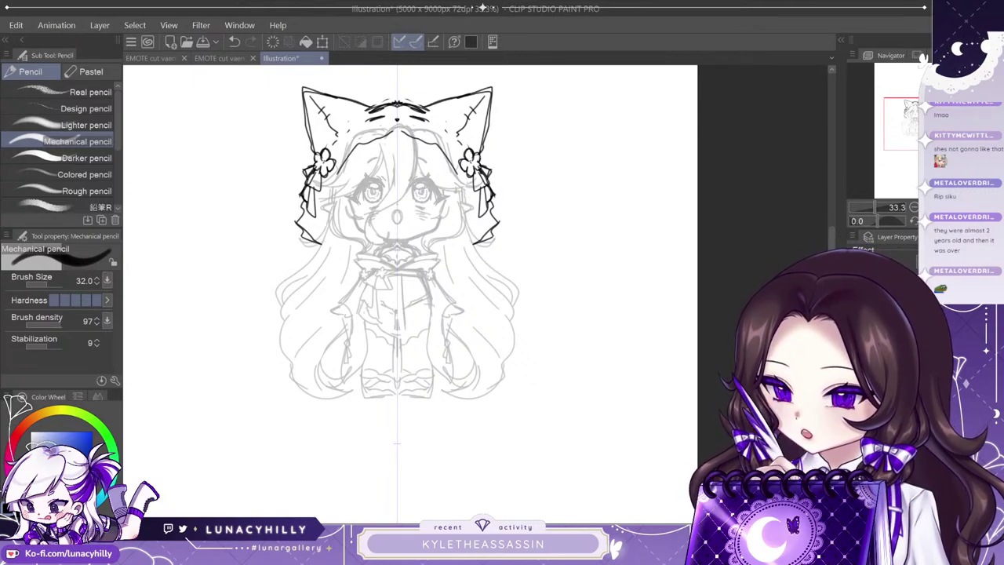
key("e")
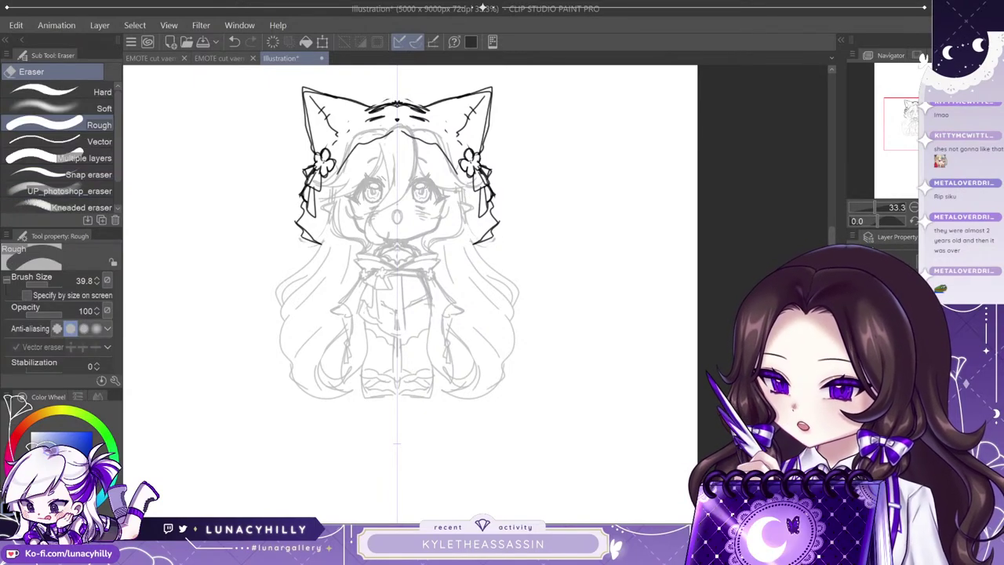
key("p")
key("p")
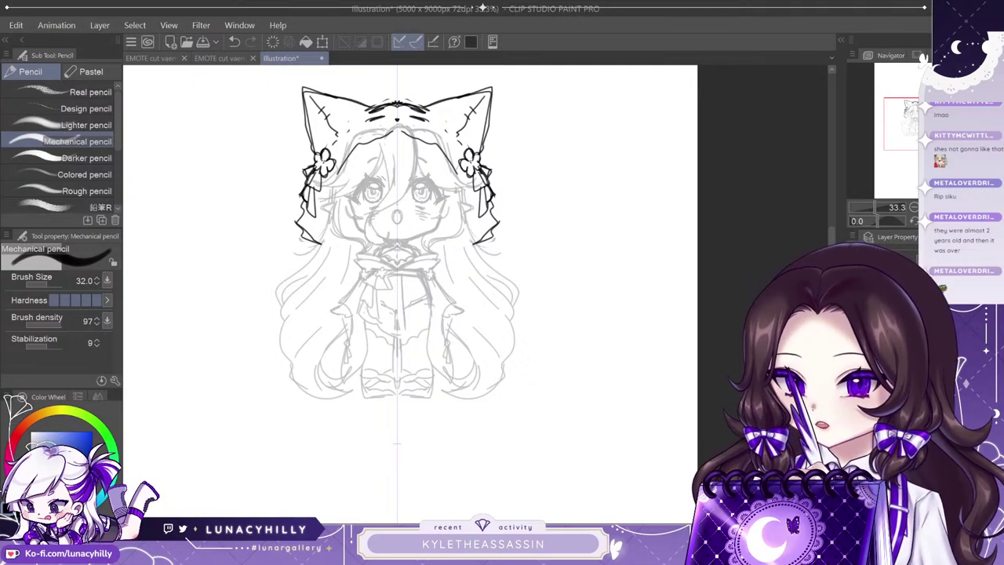
left_click_drag(470, 237, 497, 255)
key("ctrl+z")
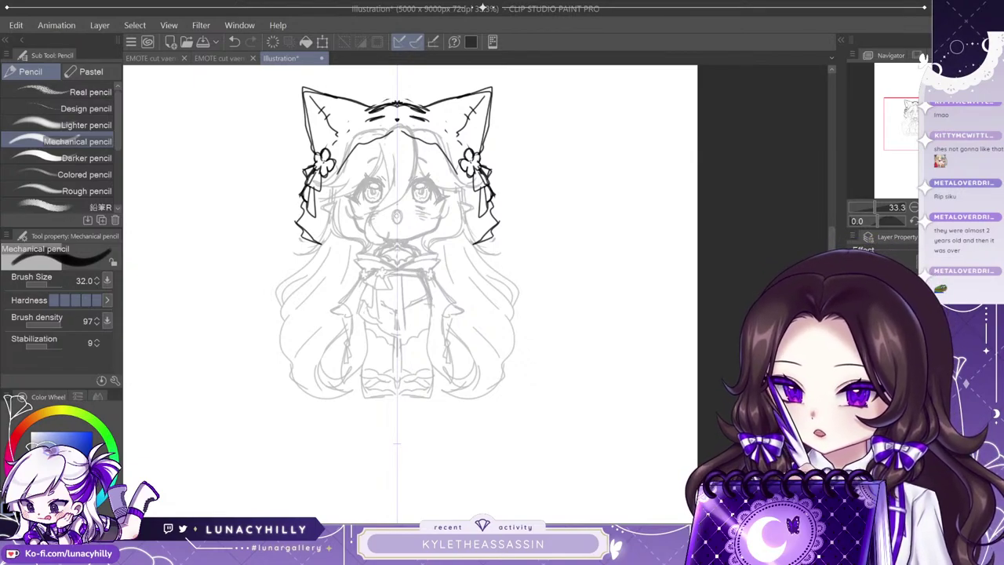
Erase the character's mouth and redraw it as an open oval centred beneath a small nose dot.
key("e")
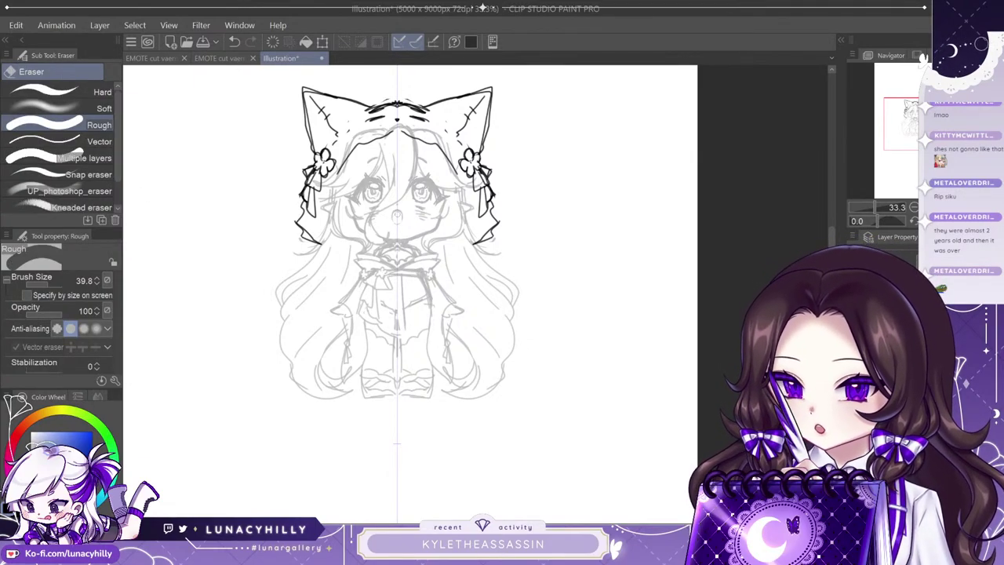
left_click_drag(405, 73, 453, 158)
key("ctrl+plus")
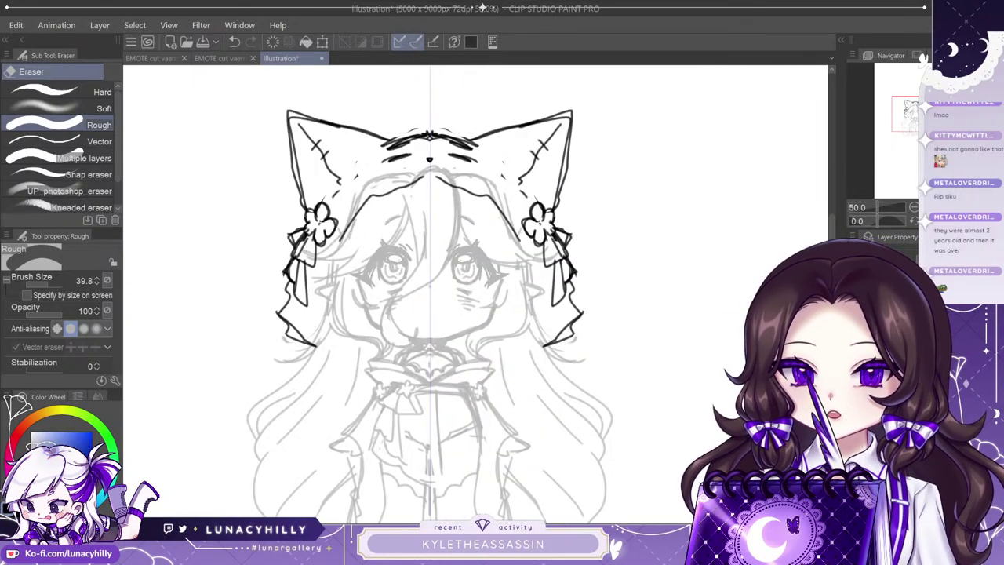
key("ctrl+plus")
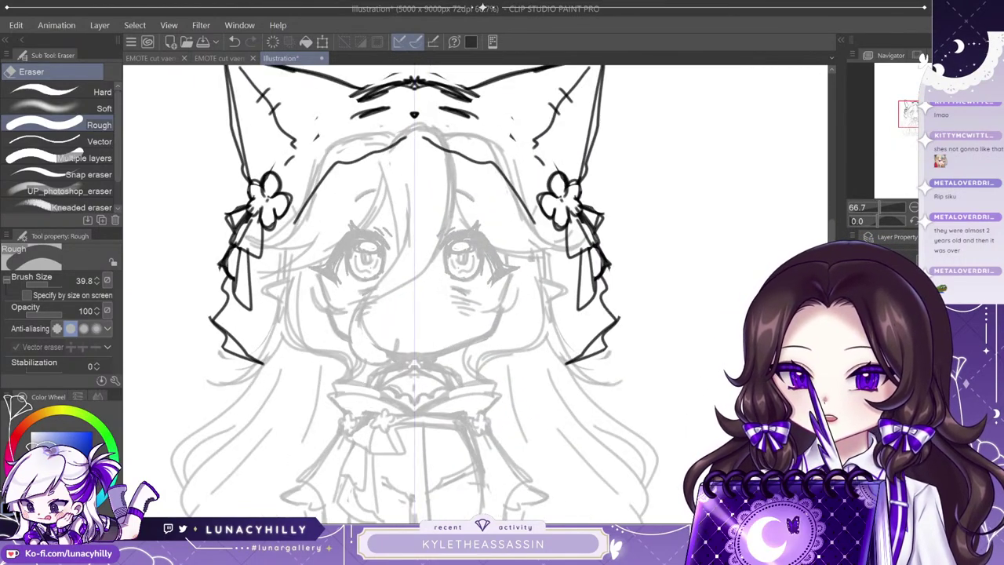
key("p")
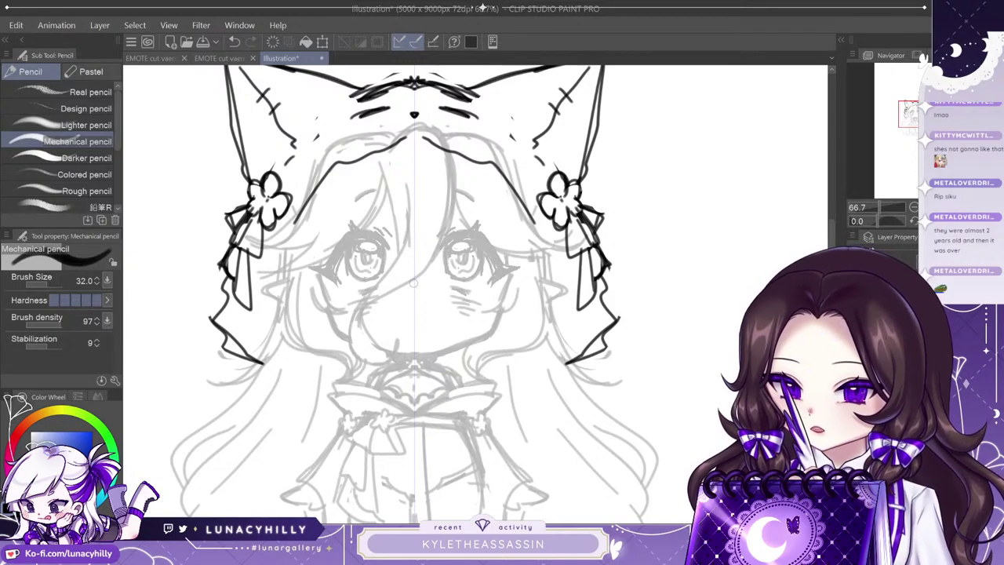
mouse_move(413, 302)
left_mouse_down()
mouse_move(413, 325)
mouse_move(412, 295)
left_mouse_up()
key("ctrl+z")
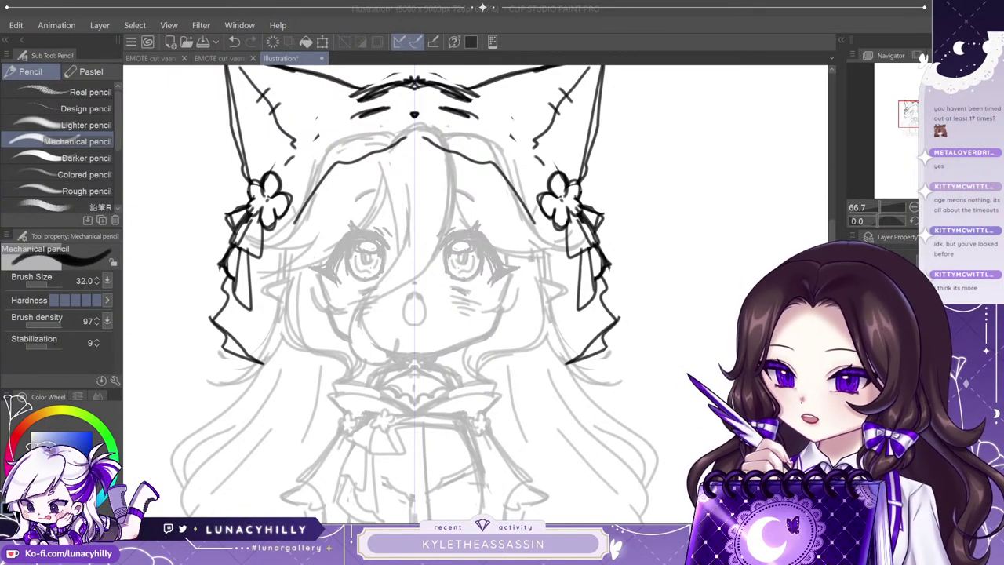
Reduce the eraser to a fine size and refine the upper edge of the open mouth into a narrower tip.
left_click(482, 8)
key("e")
left_click(45, 284)
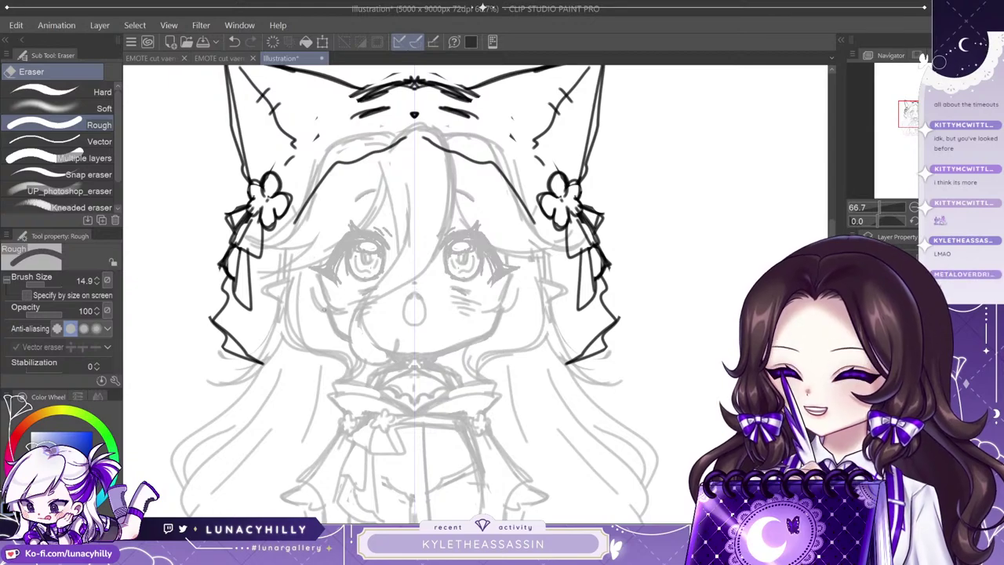
key("bracketleft")
key("bracketleft")
key("bracketleft")
key("bracketleft")
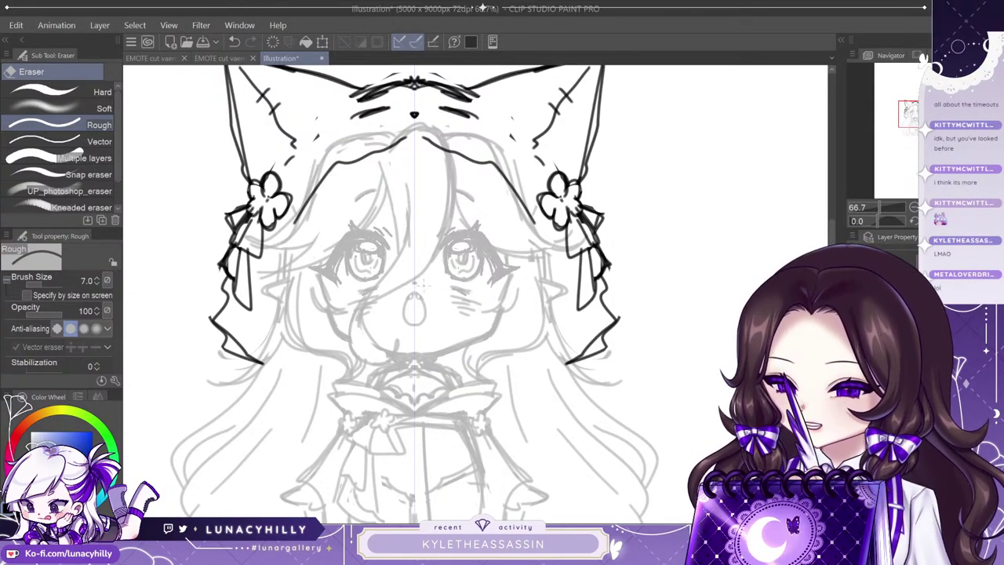
key("p")
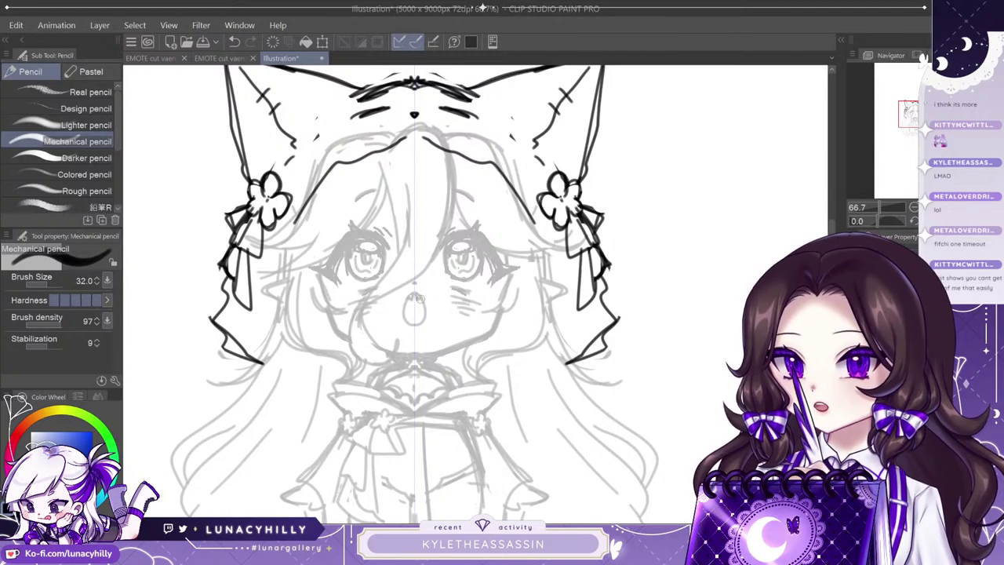
key("e")
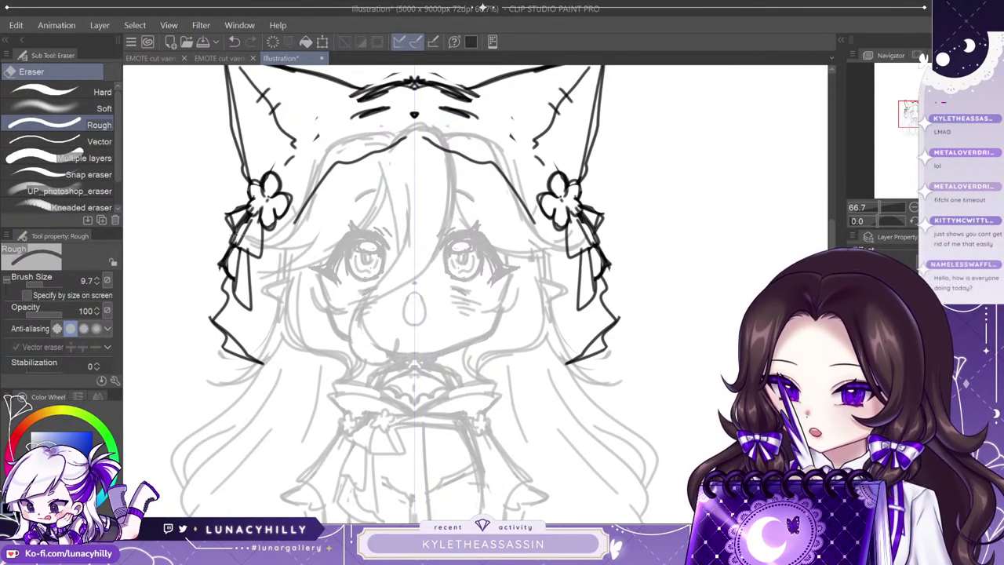
Erase the cat face and the stray fur marks from the front of the hood with an enlarged eraser.
key("p")
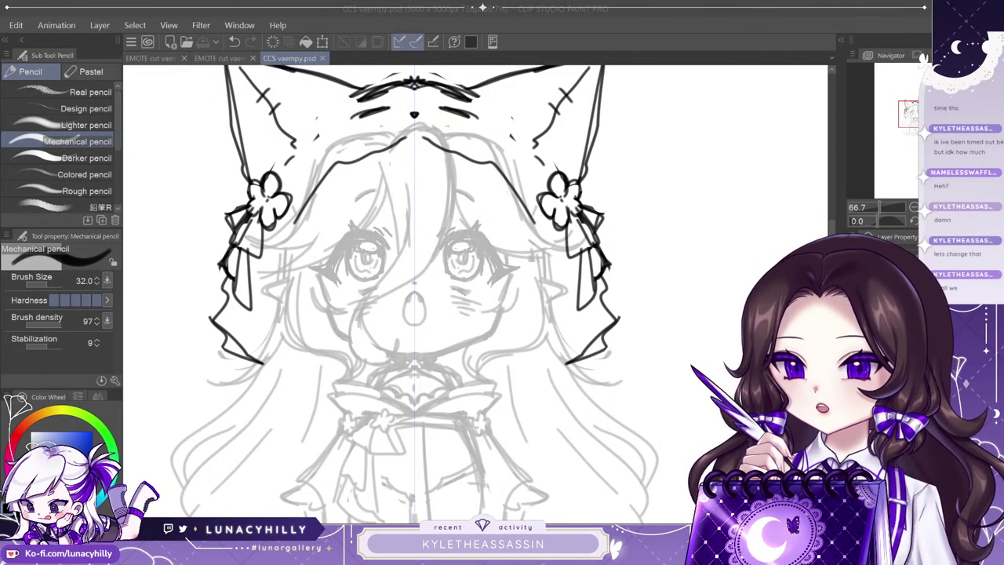
key("ctrl+minus")
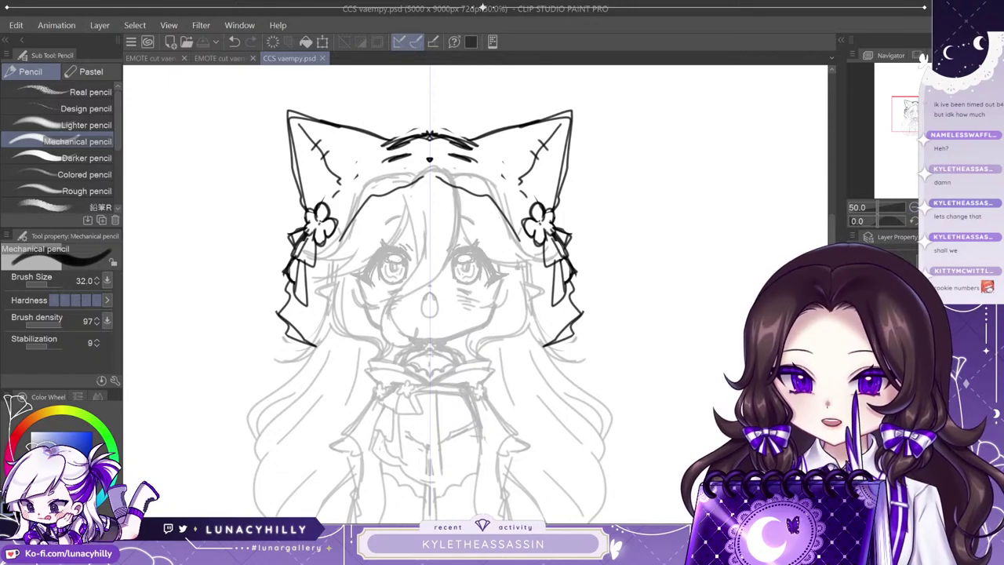
left_click(856, 376)
left_click(856, 376)
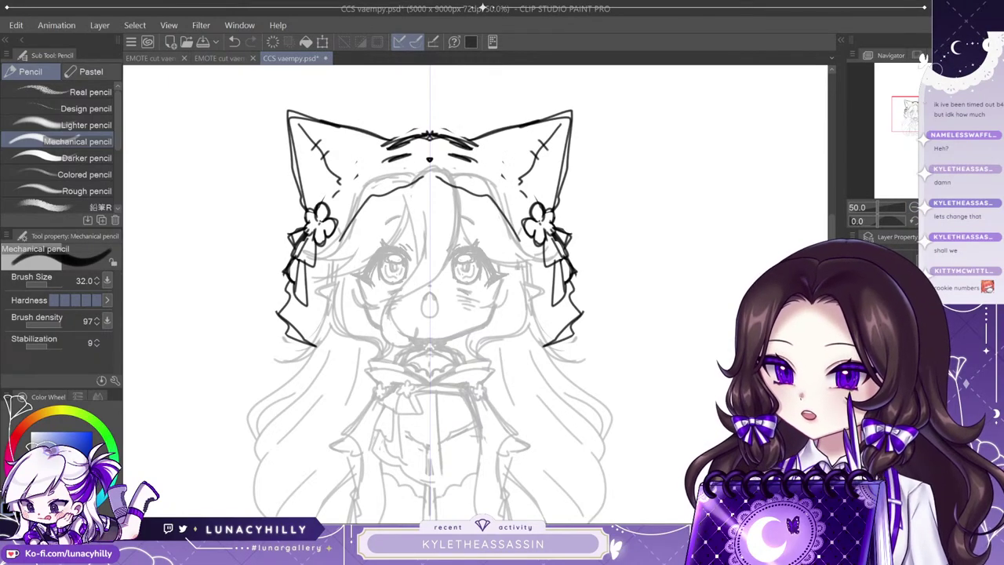
key("e")
left_click_drag(392, 165, 422, 163)
key("bracketright")
key("bracketright")
key("bracketright")
left_click(61, 285)
key("bracketleft")
key("bracketleft")
key("bracketleft")
key("bracketleft")
key("ctrl+z")
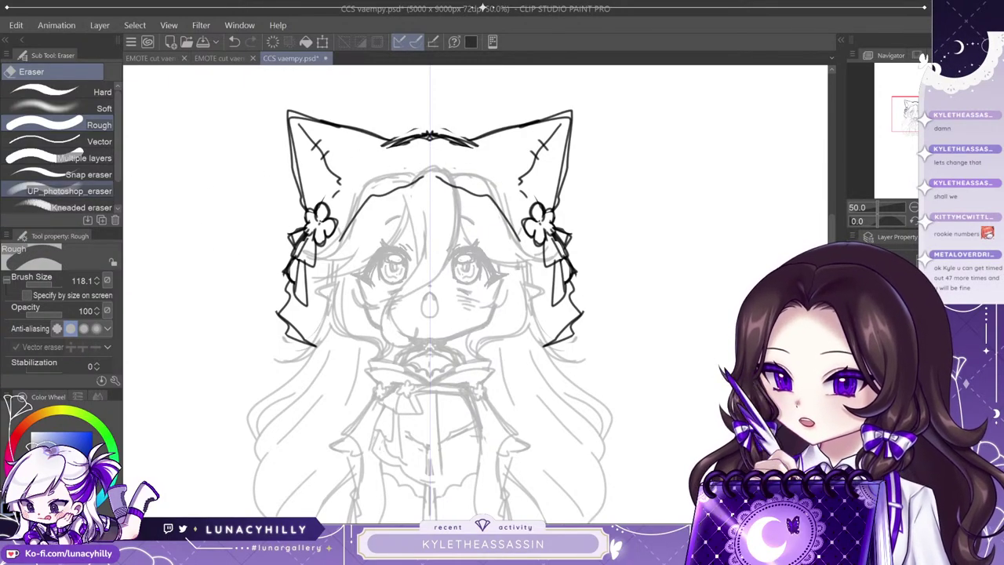
Draw jagged fur edges at the inner-ear bases and clean up the hood's top edge into one curve.
key("p")
mouse_move(324, 160)
left_mouse_down()
mouse_move(339, 180)
mouse_move(334, 201)
left_mouse_up()
left_click_drag(378, 147, 436, 132)
key("e")
key("bracketleft")
key("bracketleft")
key("bracketleft")
key("bracketleft")
key("bracketleft")
Redraw the hood's cat face with bolder eye strokes and a nose at brush size 49.4, and erase the hood rim over the hair's crown.
key("p")
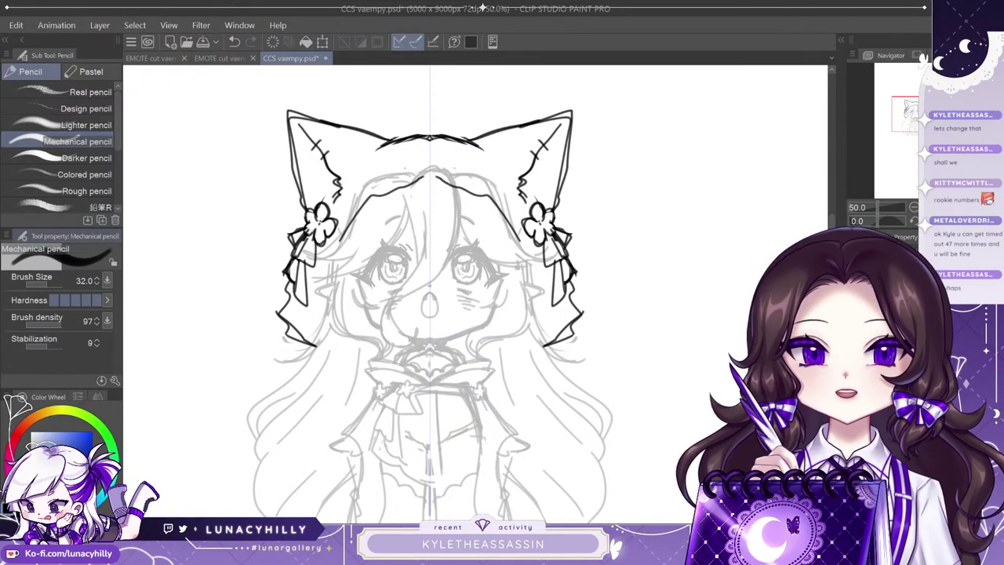
left_click(47, 284)
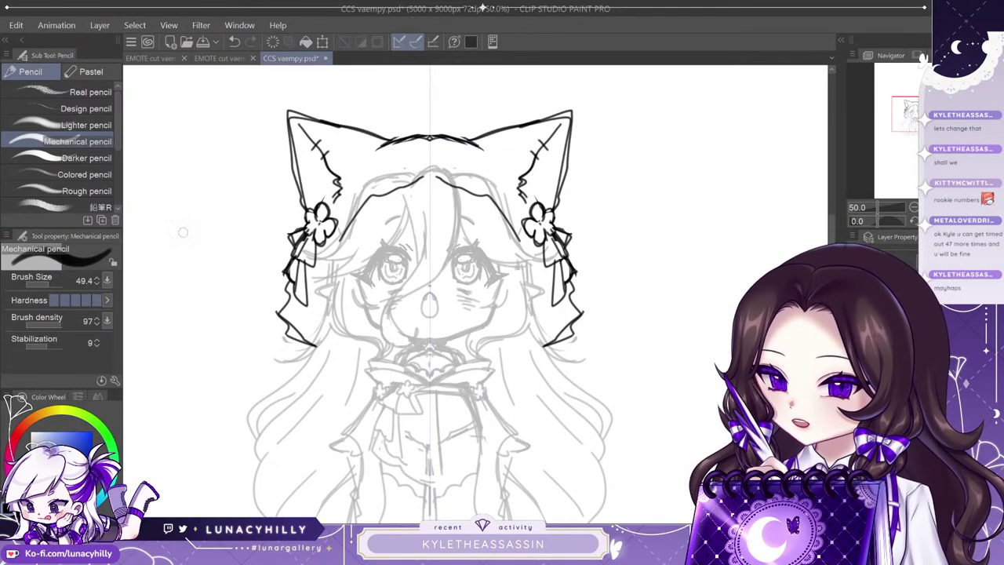
mouse_move(377, 164)
left_mouse_down()
mouse_move(448, 149)
mouse_move(394, 157)
mouse_move(430, 150)
mouse_move(426, 160)
mouse_move(465, 137)
mouse_move(400, 155)
left_mouse_up()
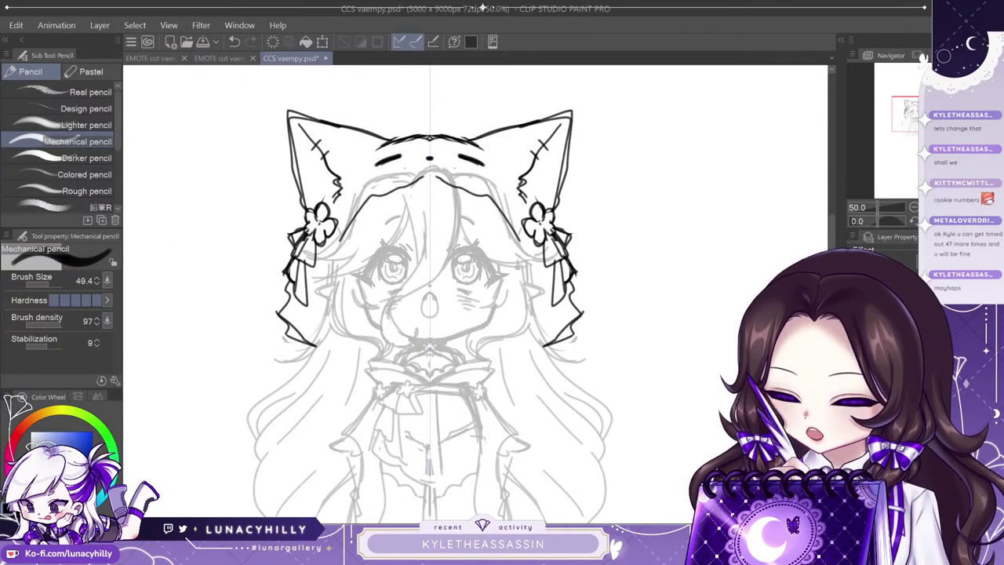
key("e")
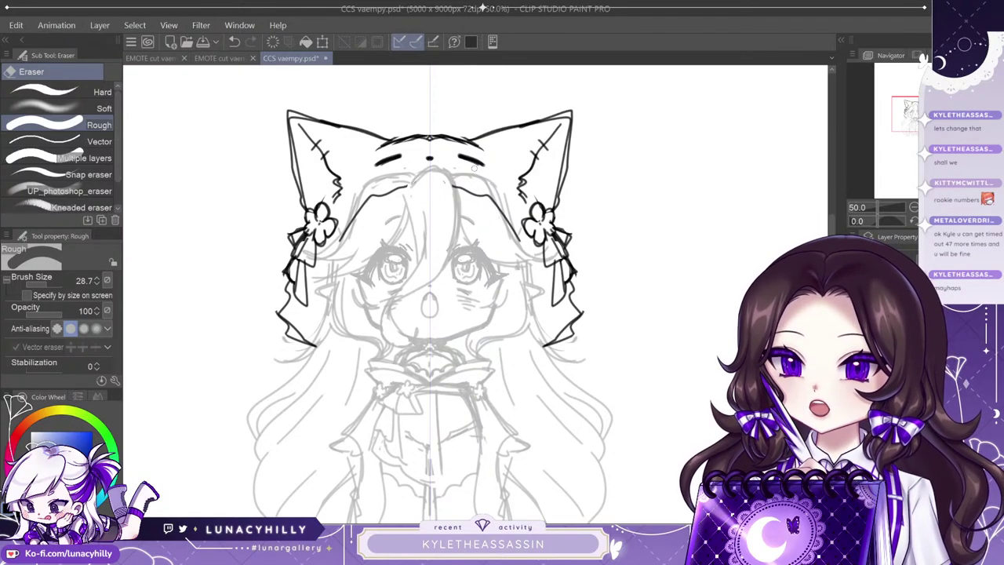
scroll(475, 166, "down", 1)
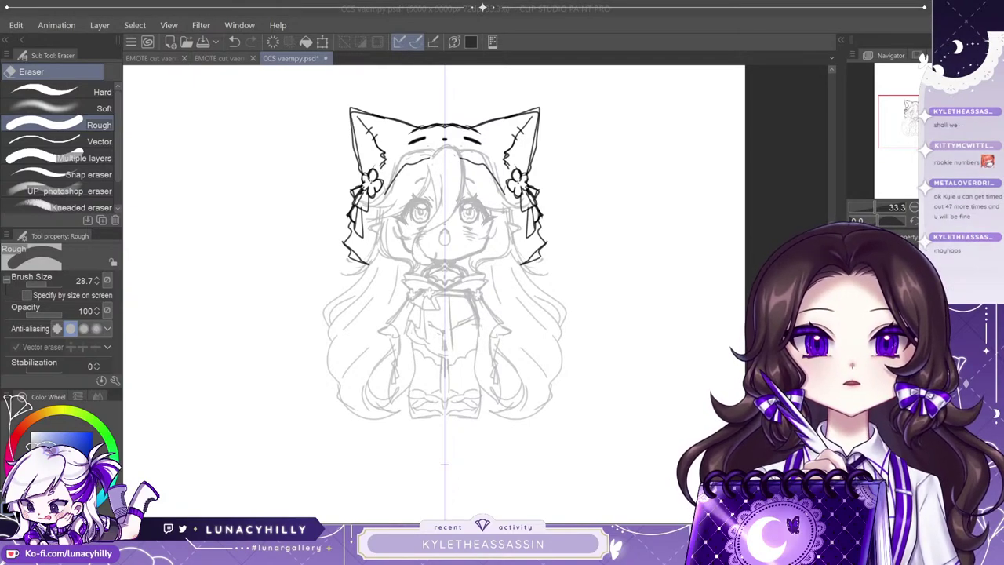
Create a new layer and scatter small flowers and dots through the long hair on both sides with a thinner pencil.
key("alt+Tab")
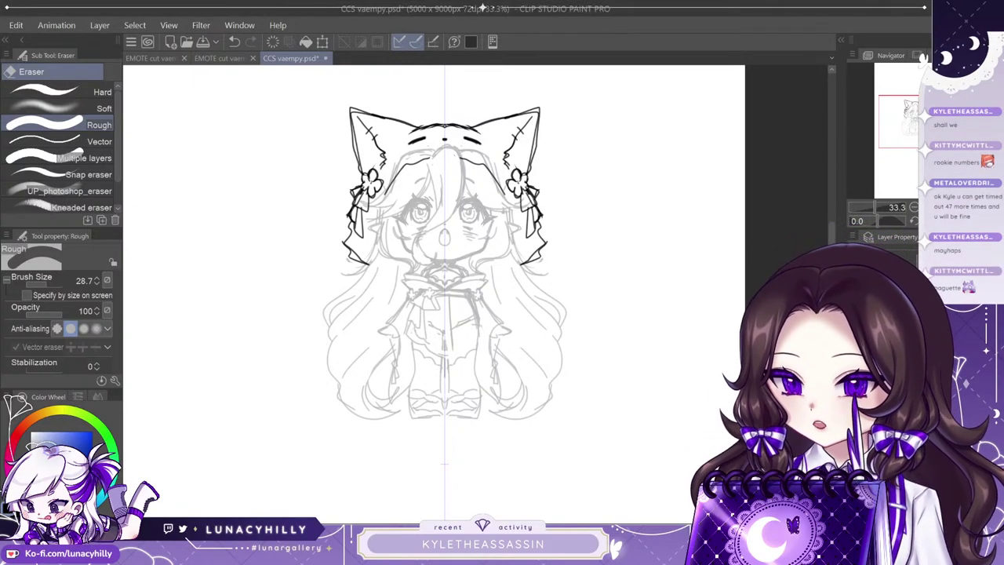
key("p")
key("p")
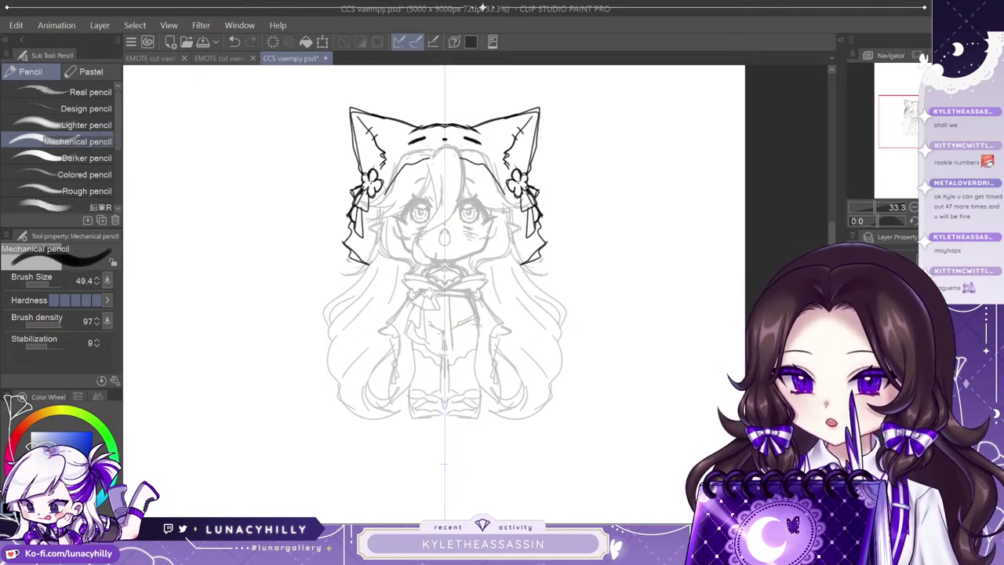
left_click_drag(48, 281, 45, 281)
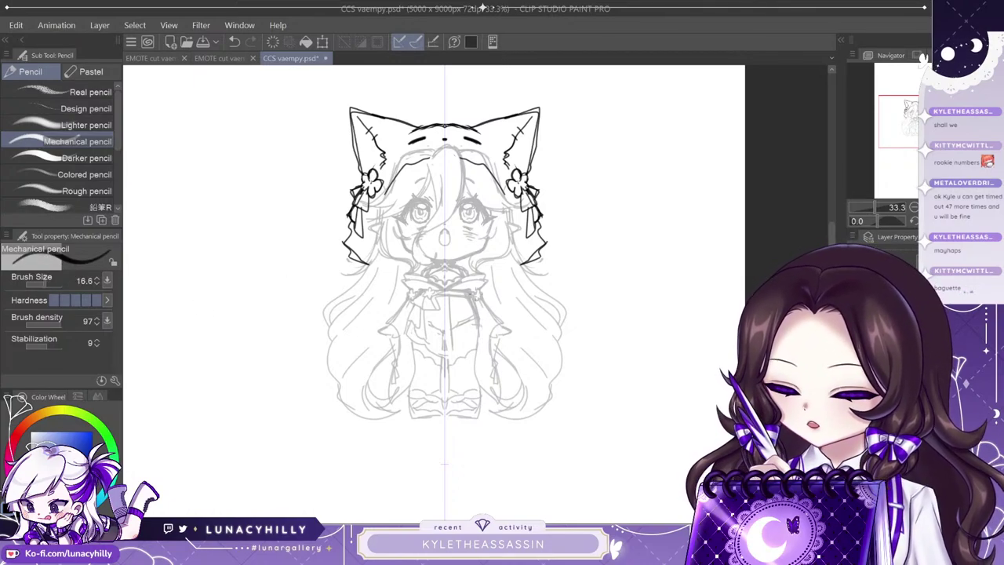
key("ctrl+shift+n")
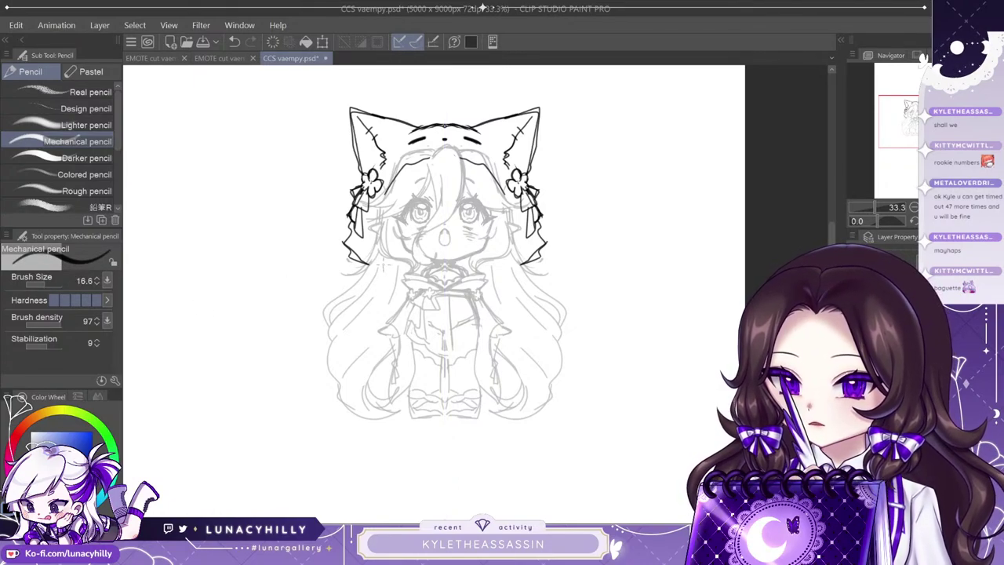
key("bracketright")
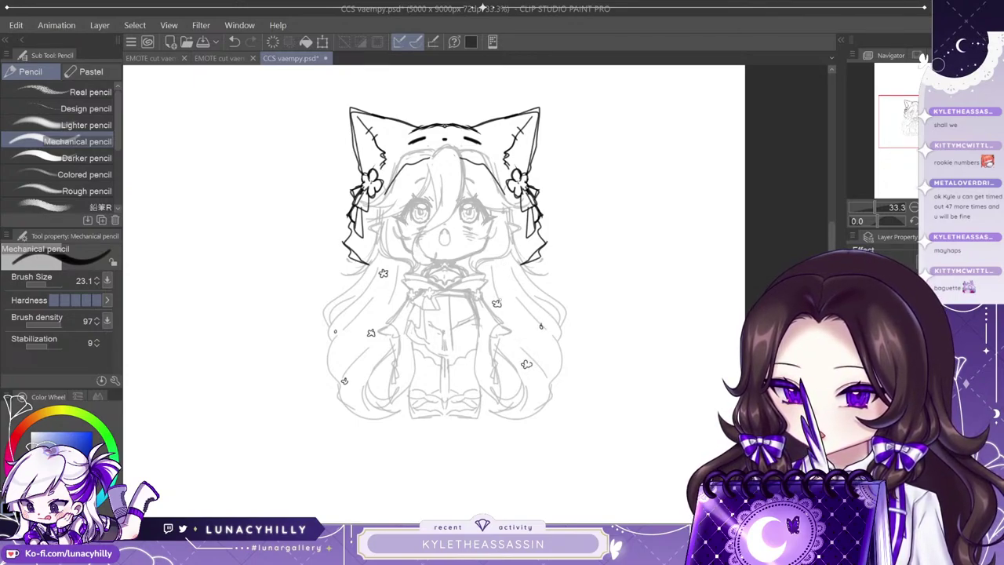
left_click_drag(365, 294, 366, 296)
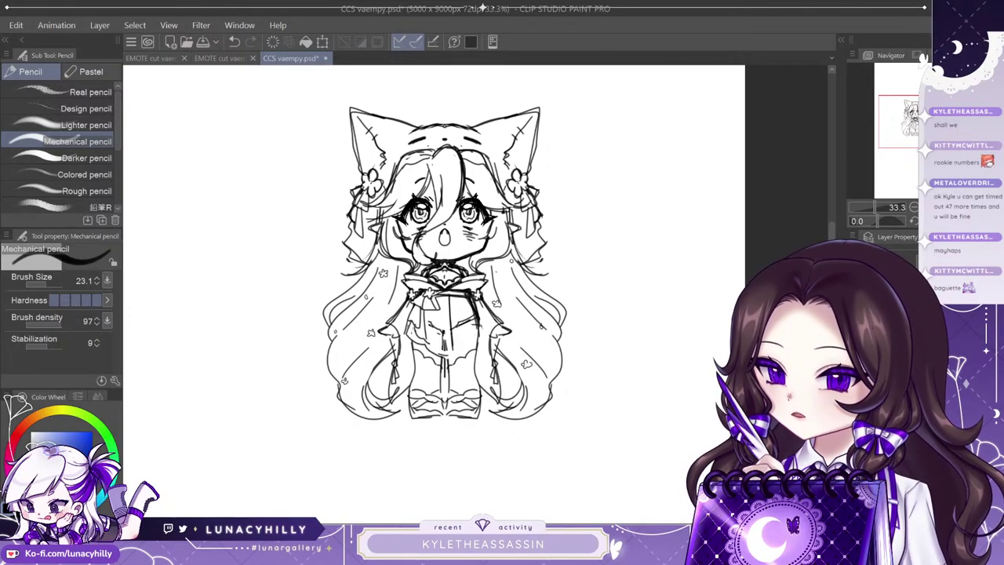
Erase the inner details of both irises and draw a single line across each one.
key("e")
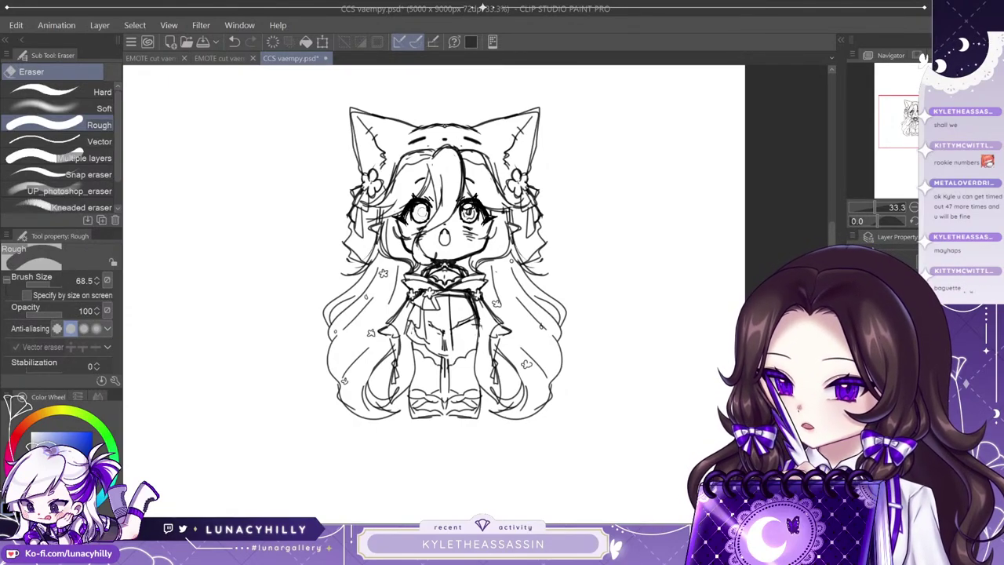
left_click(894, 376)
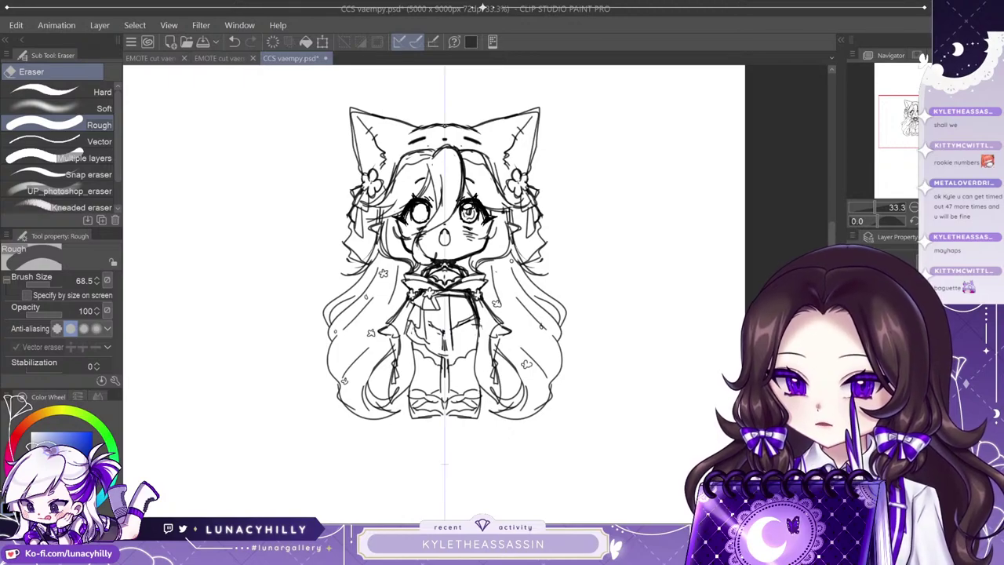
left_click_drag(468, 211, 471, 212)
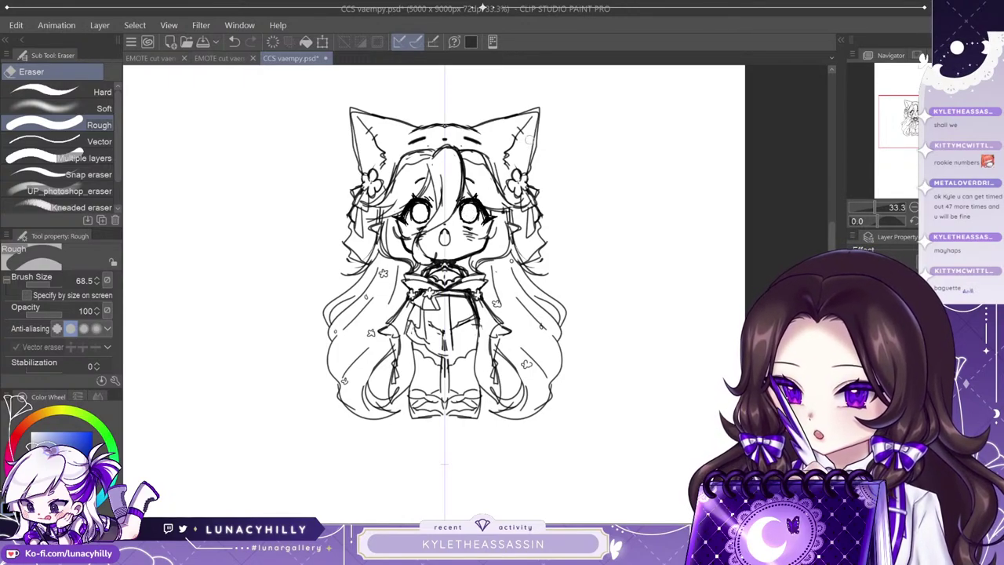
key("p")
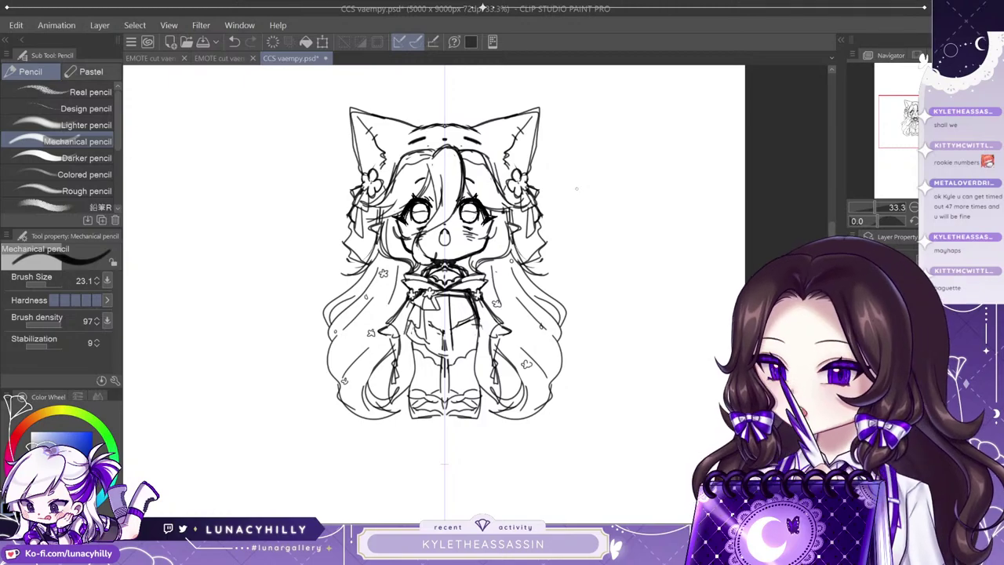
Draw jagged tufts along the outer edges of both cheeks at pencil size 35.7 and clean them up with a size 20.7 eraser.
left_click(48, 283)
key("ctrl+plus")
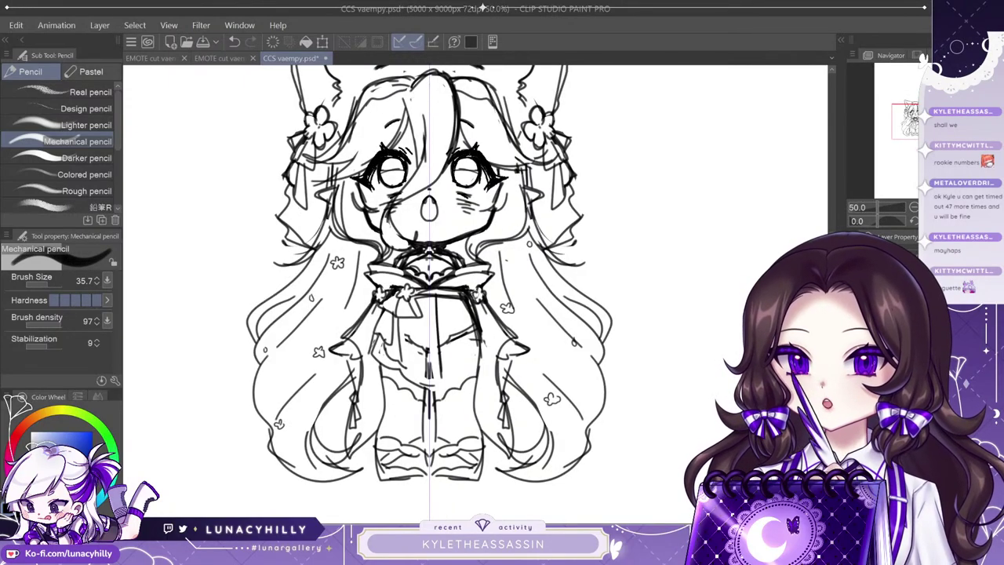
key("ctrl+z")
key("ctrl+y")
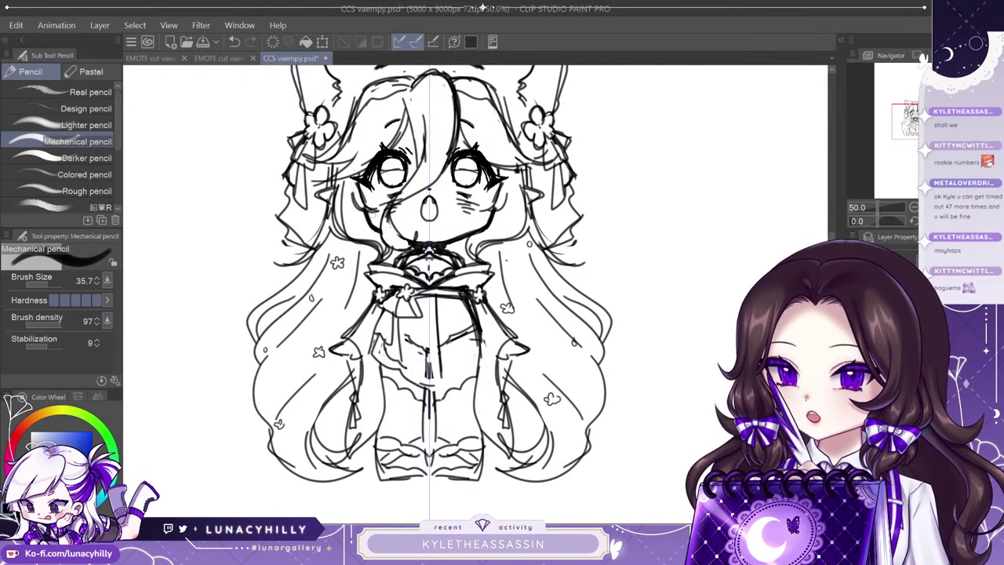
left_click_drag(370, 213, 376, 227)
left_click_drag(362, 187, 367, 205)
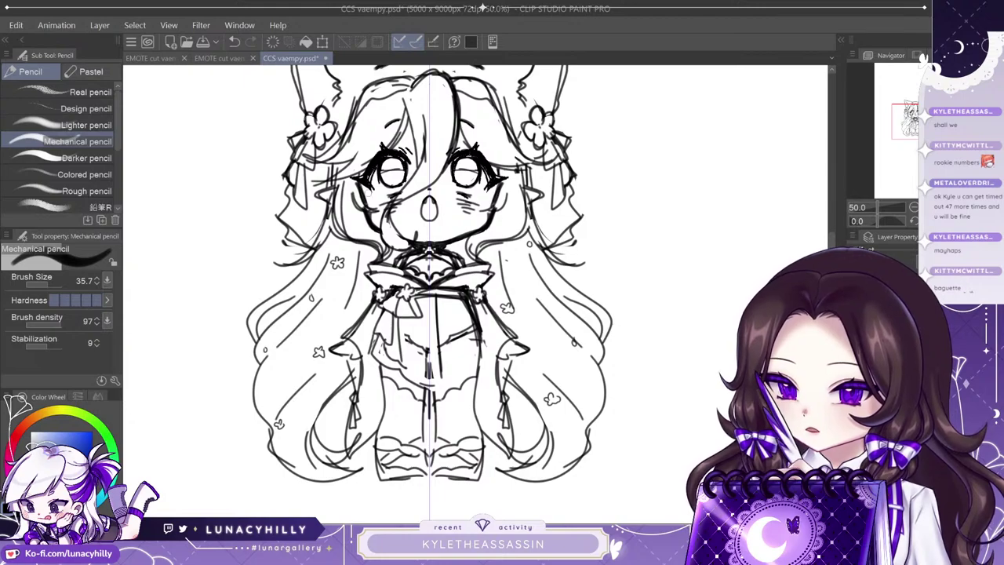
key("e")
left_click_drag(50, 283, 44, 283)
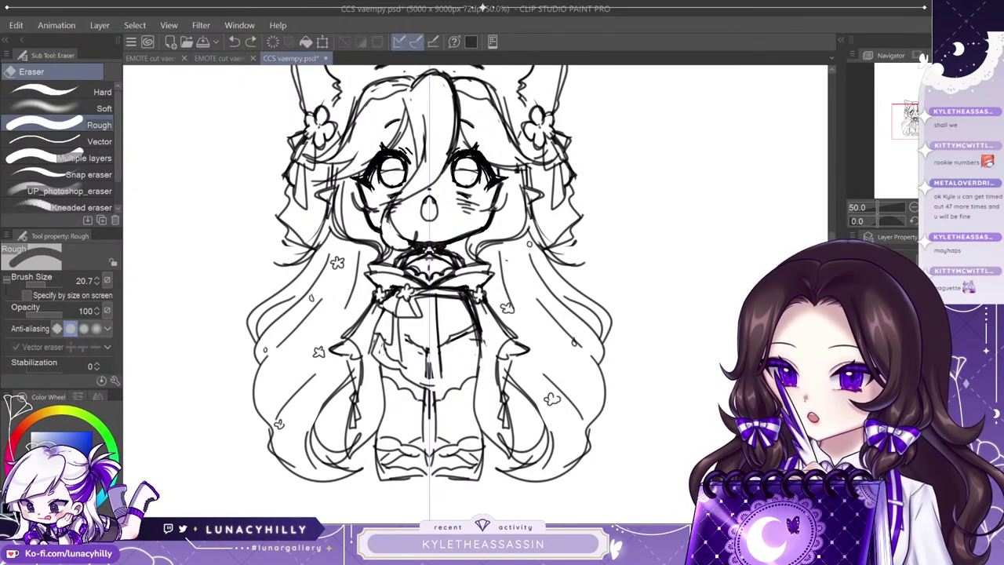
key("p")
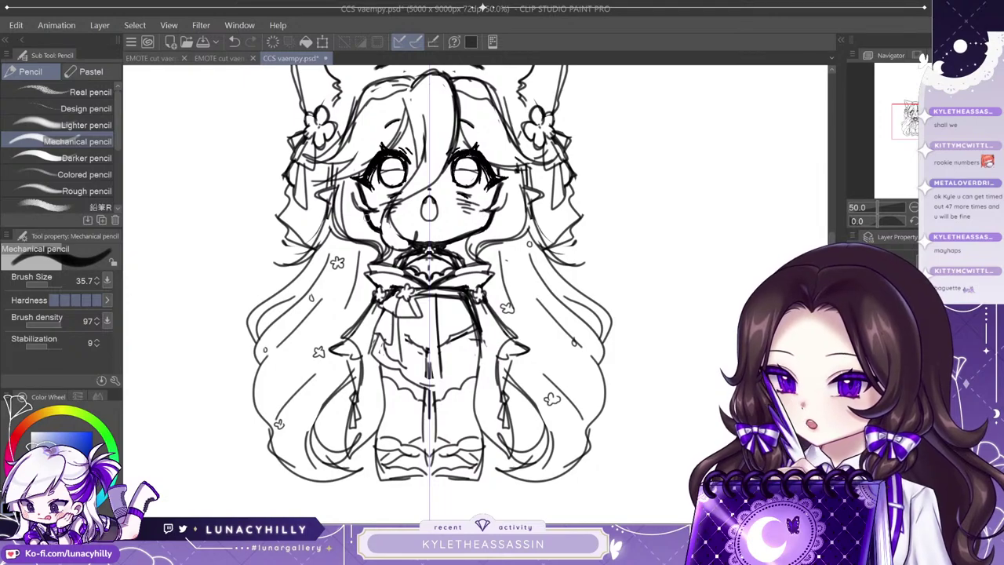
Erase the blush hatching beneath both eyes with the eraser reduced to size 14.9.
key("e")
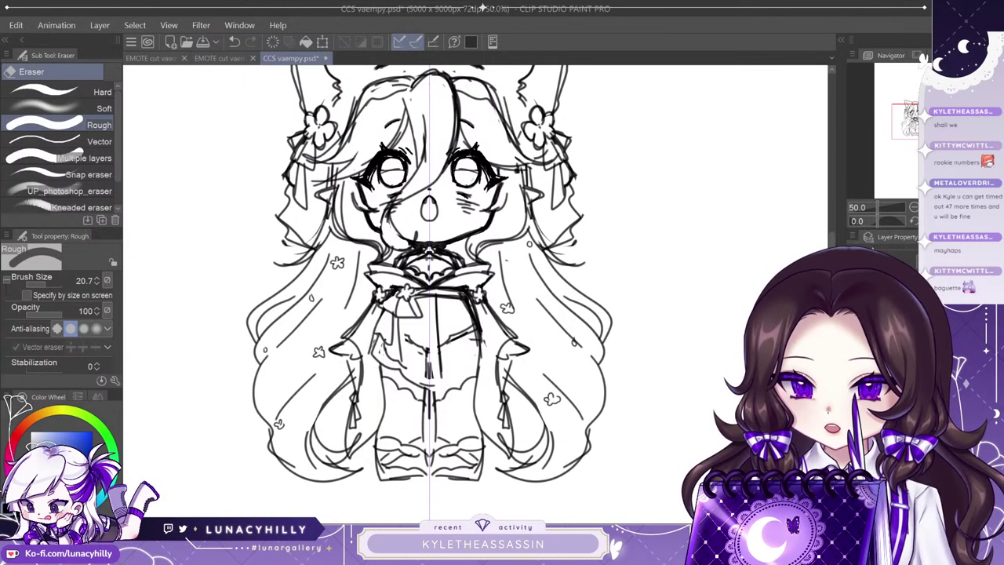
key("alt+bracketleft")
key("ctrl+y")
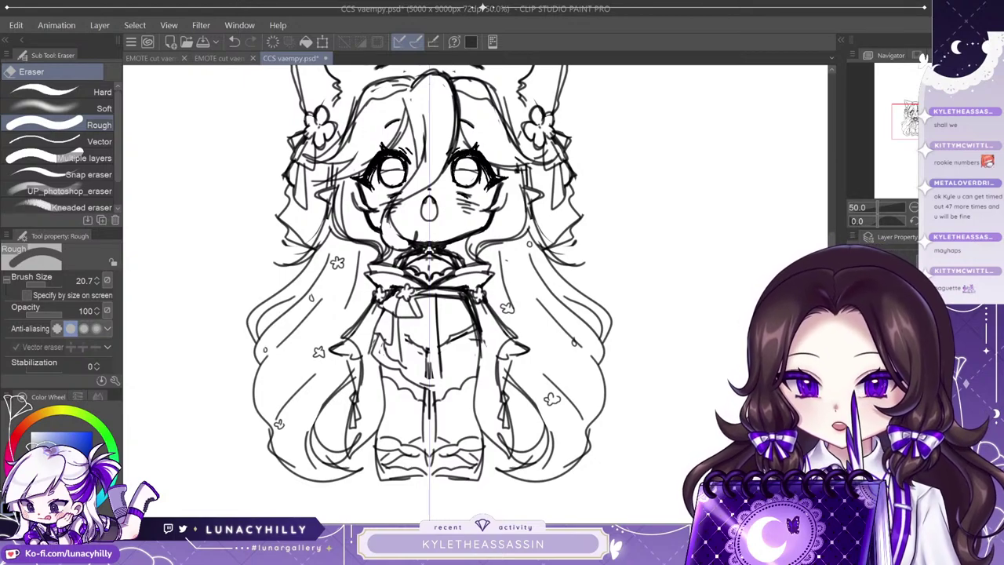
key("bracketleft")
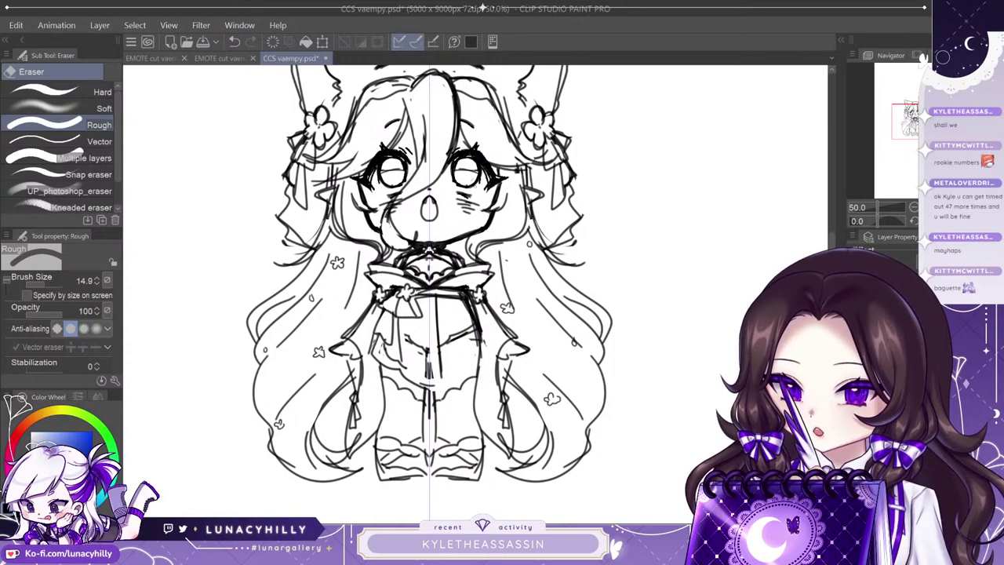
left_click_drag(400, 203, 395, 213)
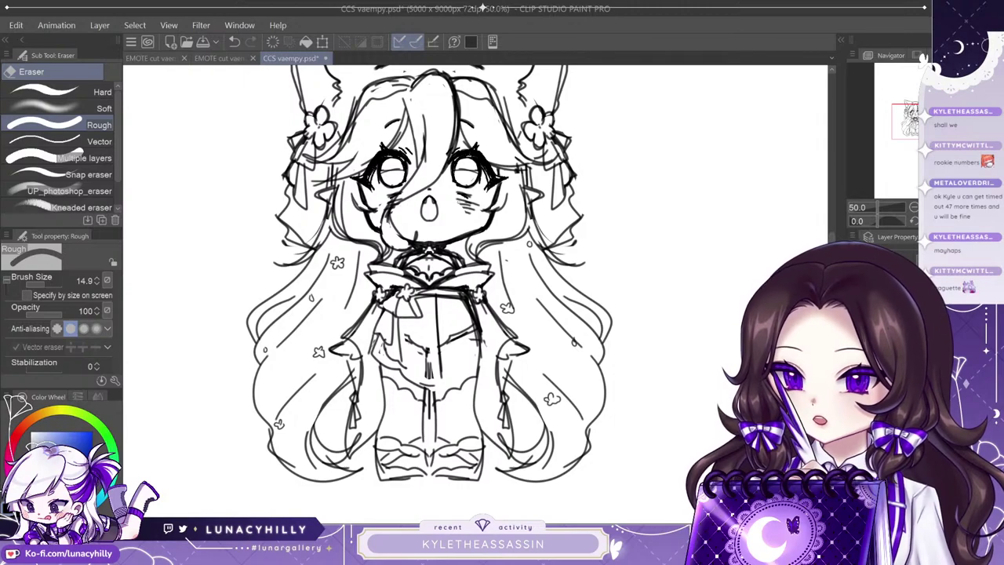
mouse_move(468, 202)
left_mouse_down()
mouse_move(457, 200)
mouse_move(474, 205)
left_mouse_up()
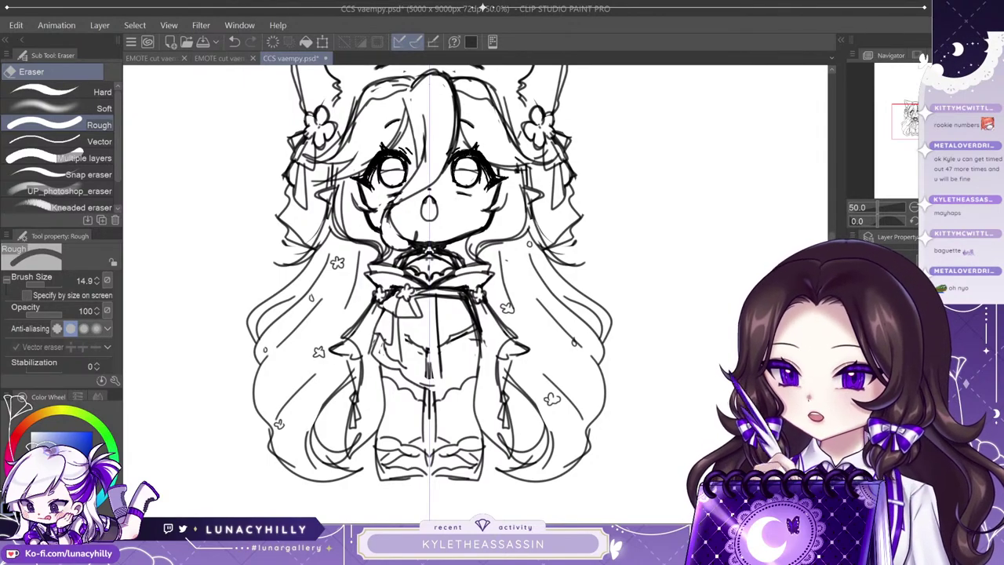
Try to redraw diagonal blush lines beneath both eyes, and undo those strokes.
key("p")
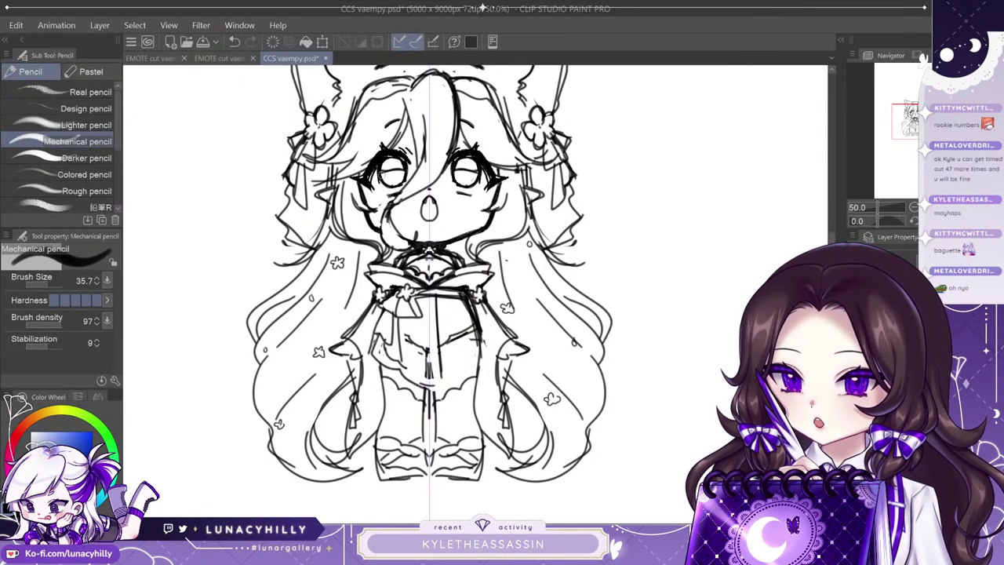
left_click_drag(393, 198, 382, 208)
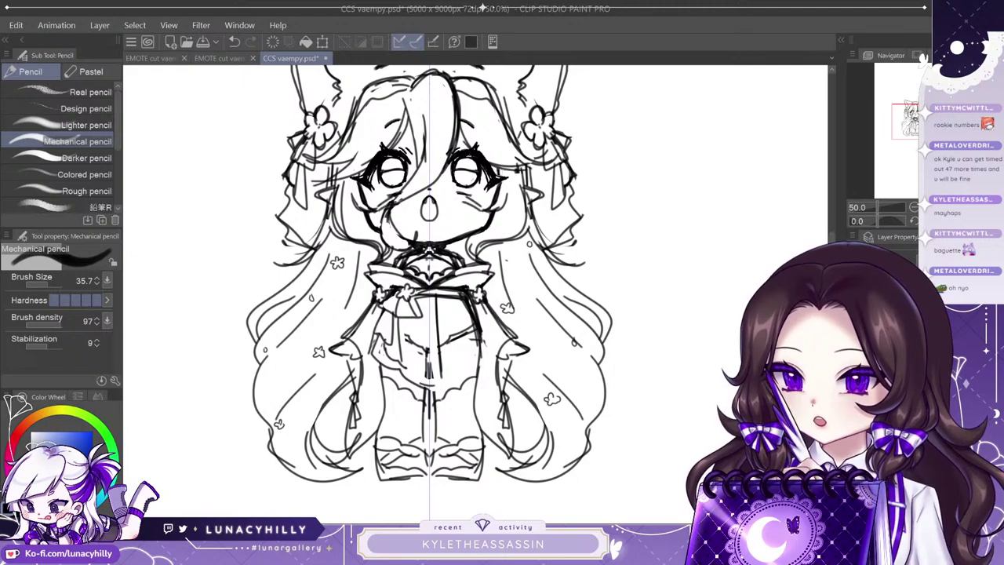
left_click_drag(459, 200, 474, 209)
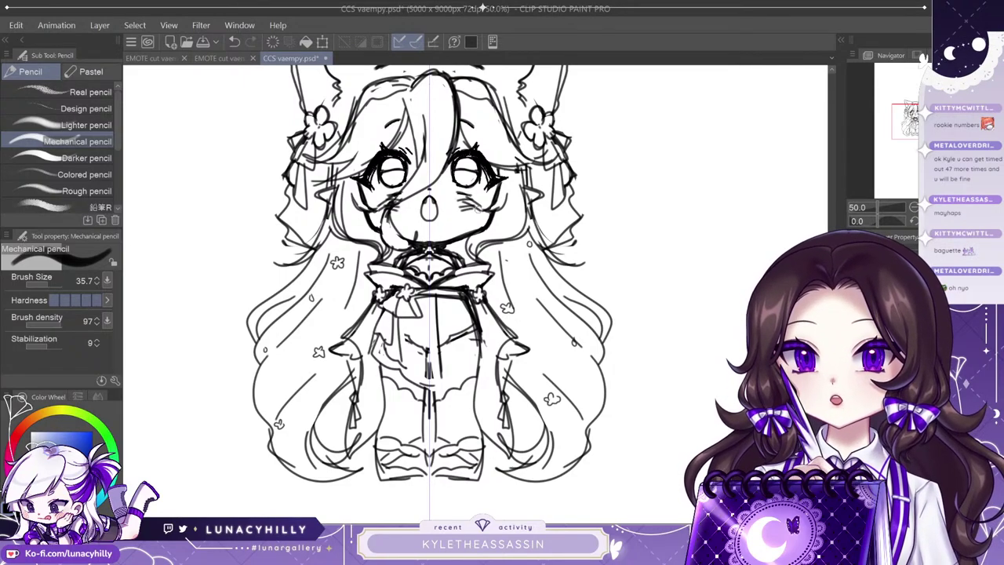
key("ctrl+z")
key("ctrl+z")
key("ctrl+z")
key("ctrl+z")
key("ctrl+z")
key("ctrl+z")
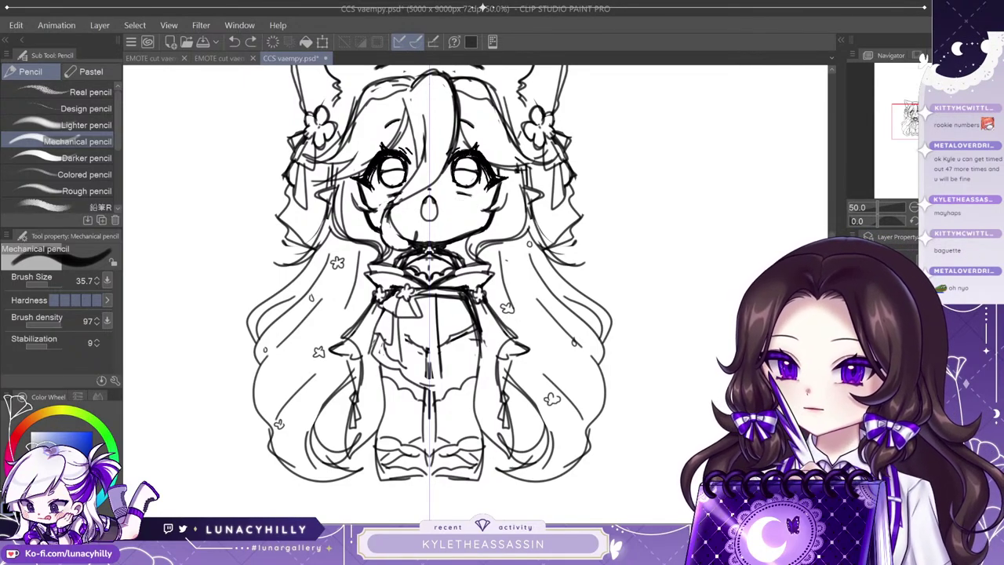
Strengthen the upper lash lines of both eyes and trim their edges with the eraser.
left_click_drag(453, 156, 475, 149)
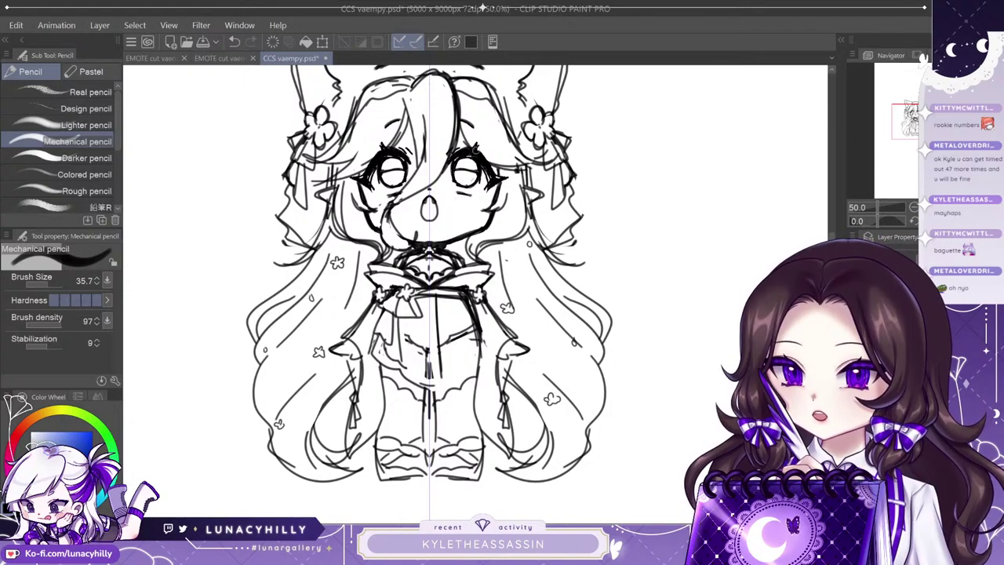
mouse_move(380, 150)
left_mouse_down()
mouse_move(353, 180)
mouse_move(373, 170)
left_mouse_up()
key("e")
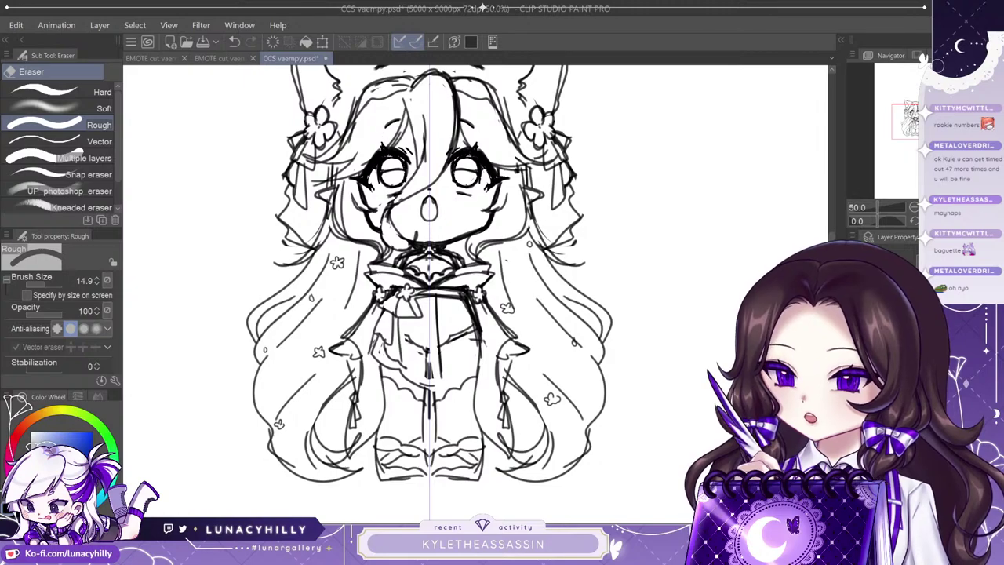
Redraw the curved end of the long front bang over the cheek and erase its mirrored stroke on the other cheek.
key("p")
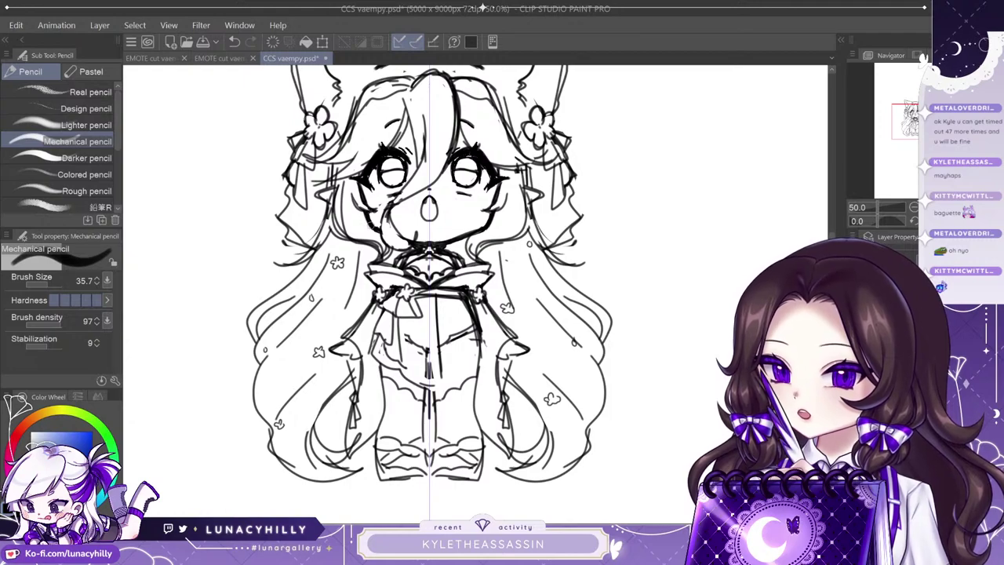
mouse_move(381, 215)
left_mouse_down()
mouse_move(378, 228)
mouse_move(387, 225)
left_mouse_up()
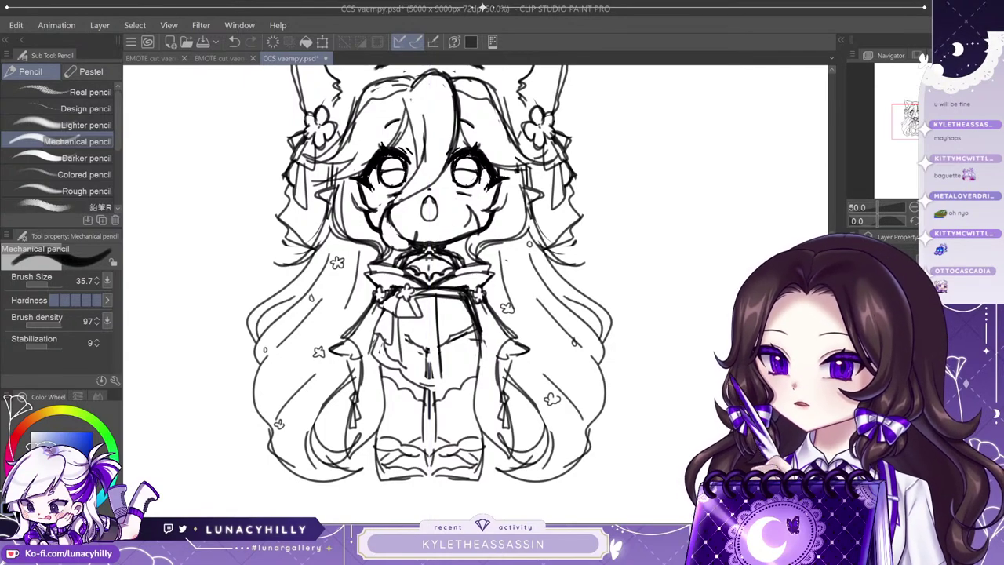
key("e")
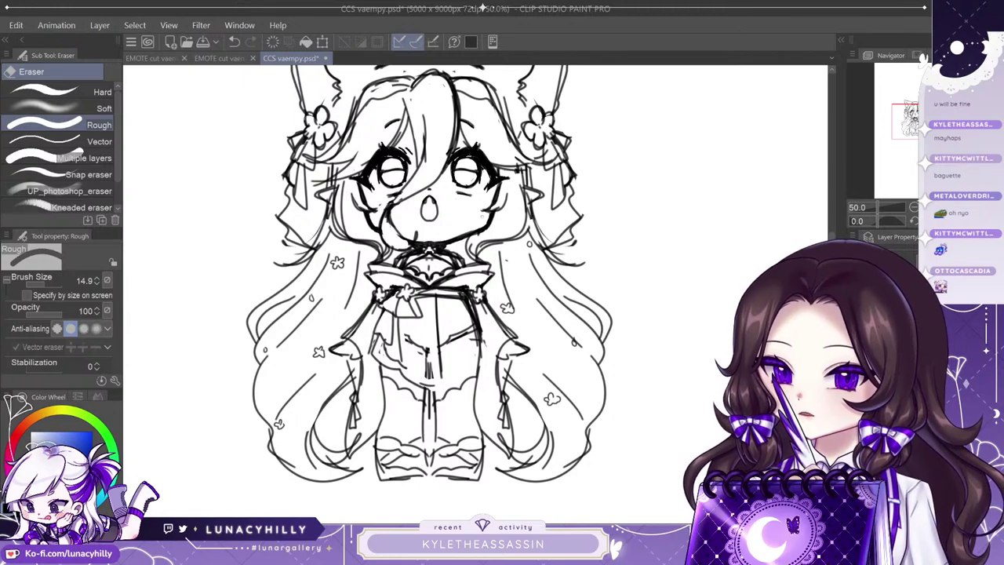
Darken the side locks and pointed ears framing the face, and erase stray marks around the hair's crown at eraser size 95.
key("p")
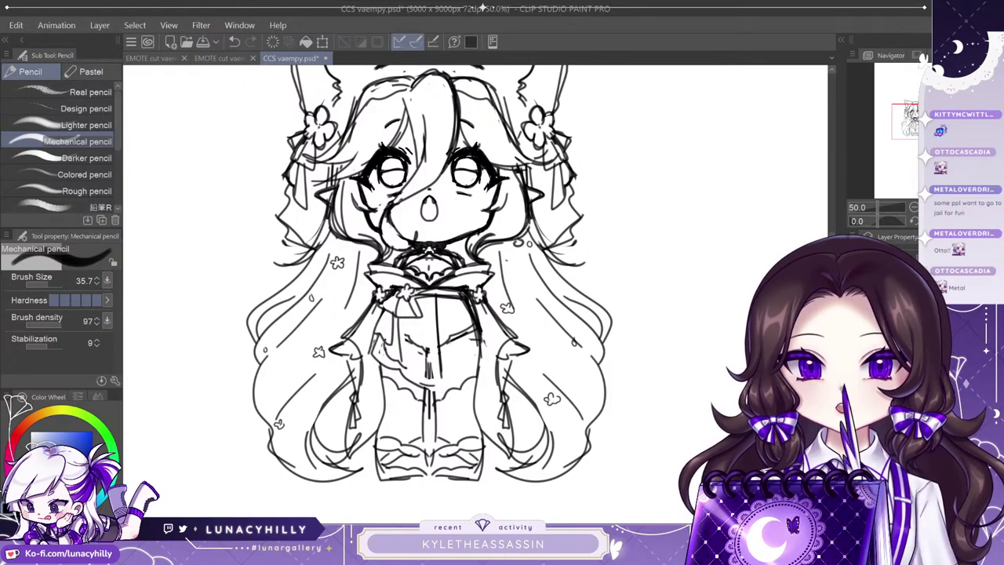
key("e")
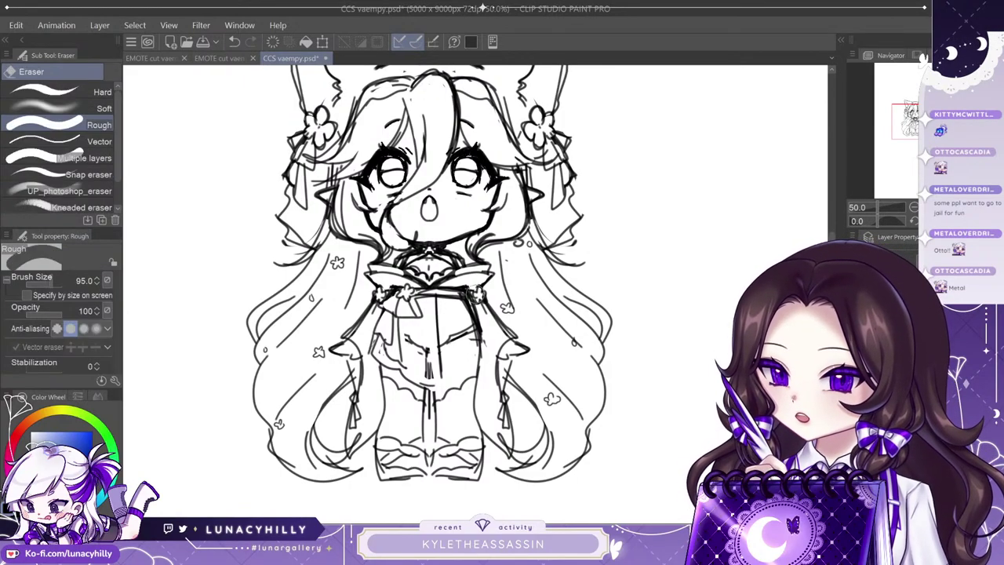
mouse_move(387, 81)
left_mouse_down()
mouse_move(460, 74)
mouse_move(518, 115)
left_mouse_up()
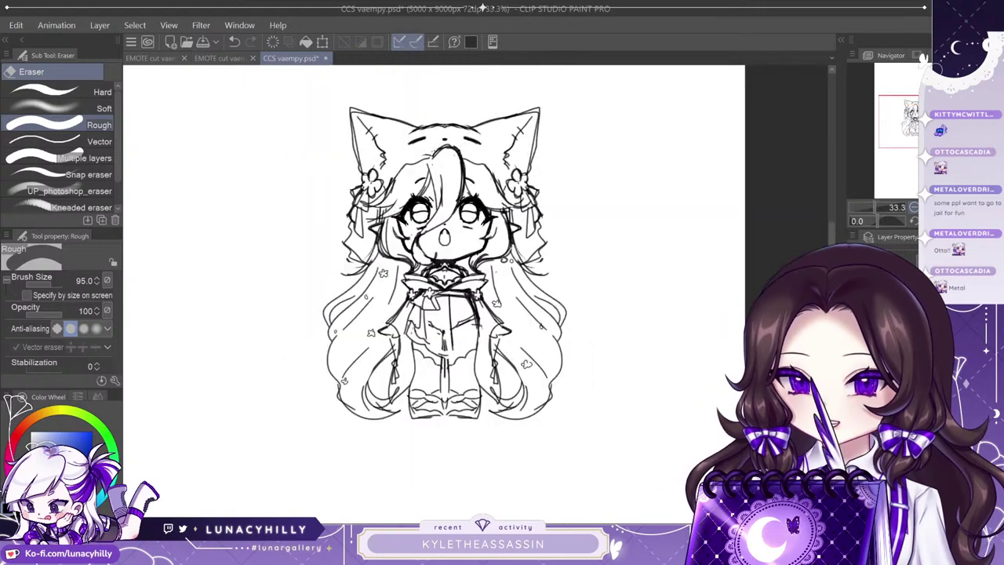
Lasso the fold marks on the front of the dress, transform them and clear the selection.
key("ctrl+minus")
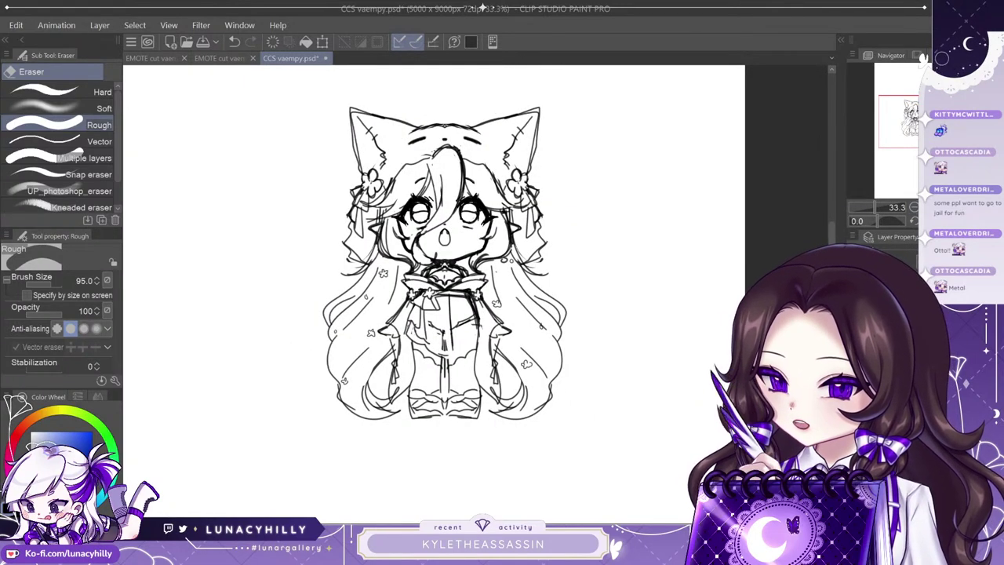
key("m")
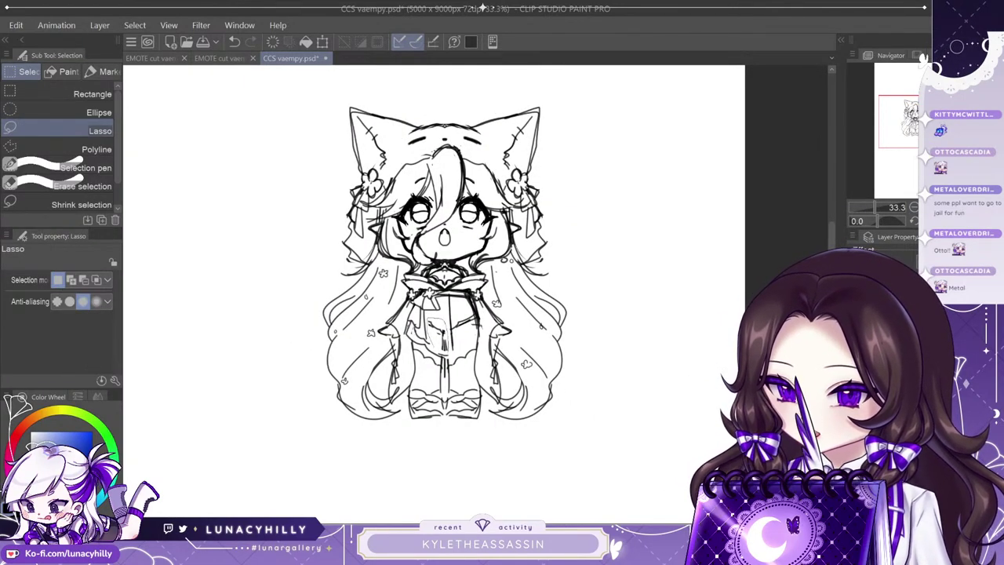
left_click_drag(447, 348, 429, 343)
key("ctrl+t")
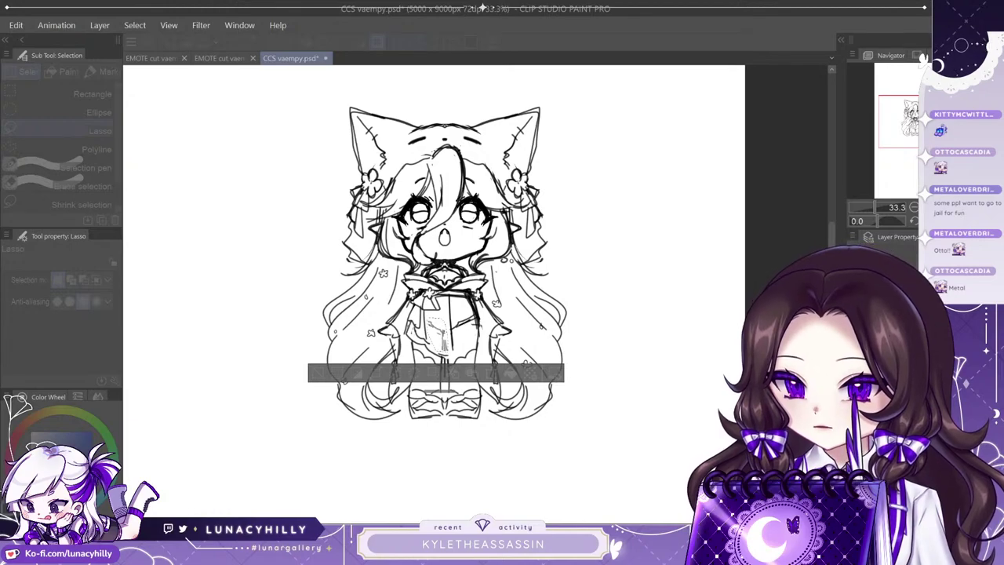
key("Return")
key("ctrl+d")
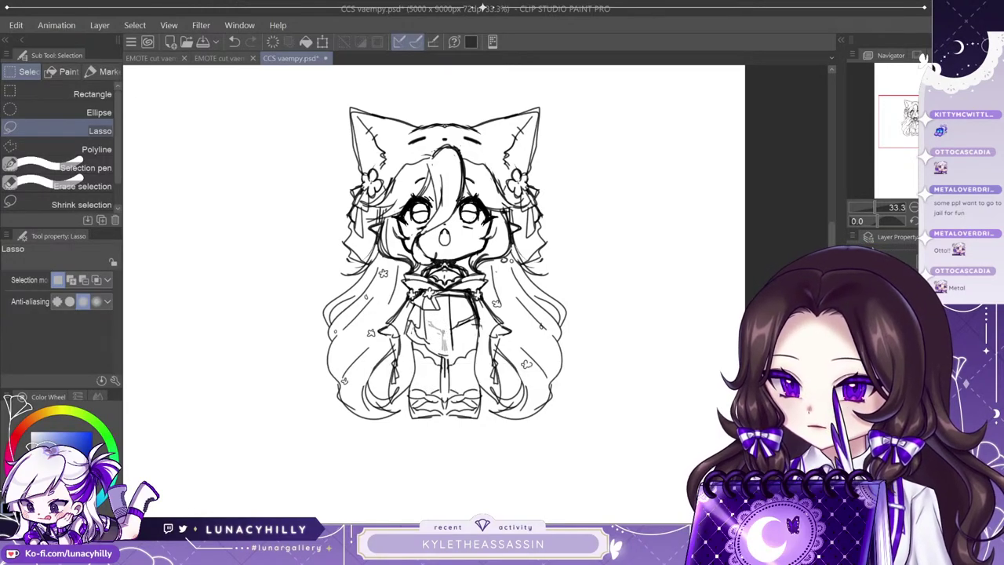
key("ctrl+z")
key("ctrl+y")
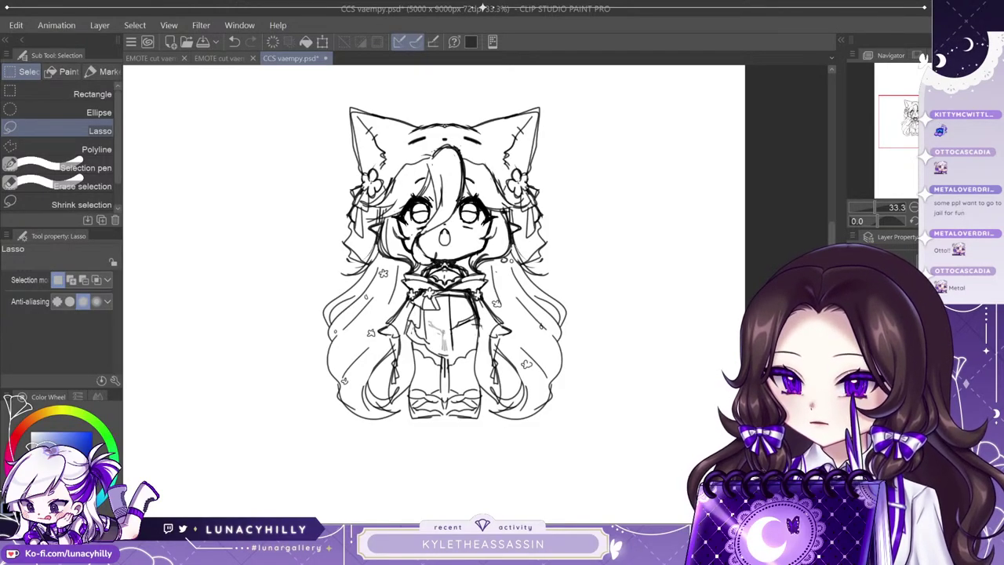
Draw short blush ticks beneath the eye, undo the extra one, and add fur tufts inside both cat ears.
key("p")
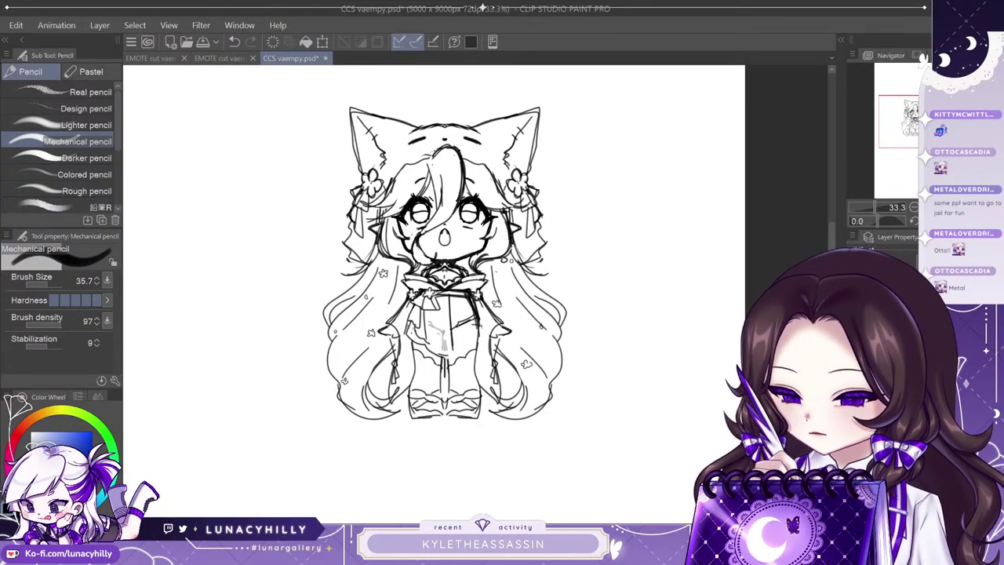
key("e")
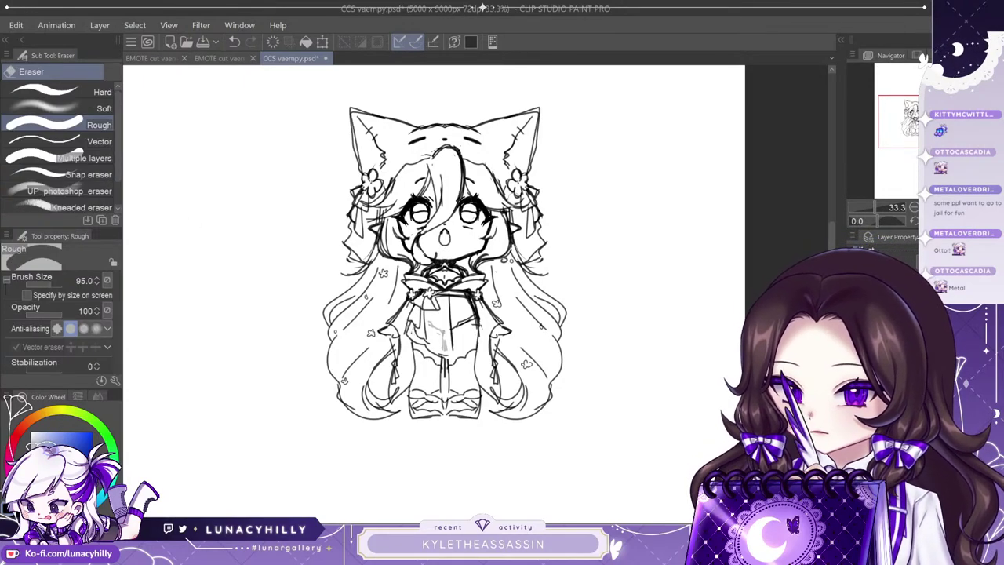
key("p")
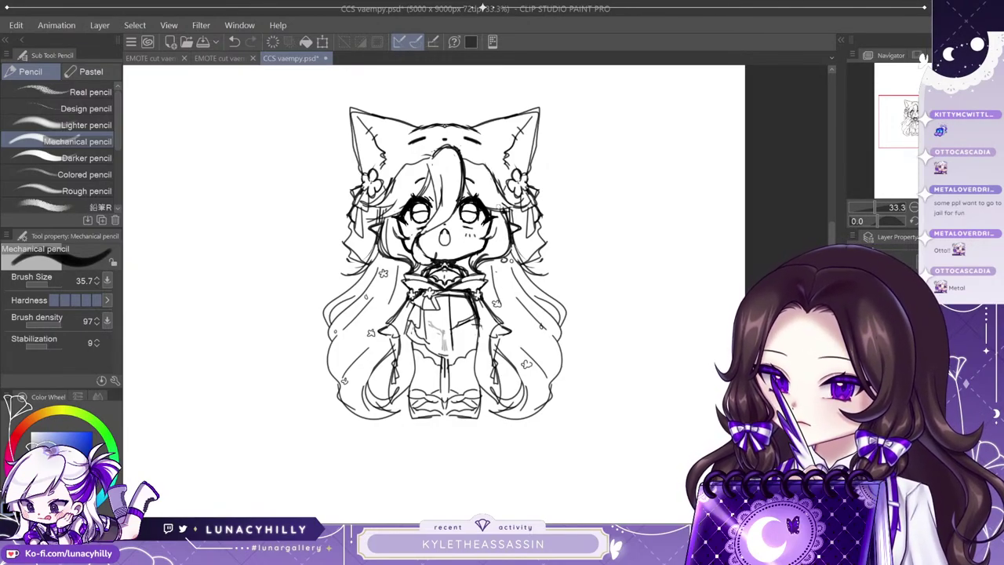
key("ctrl+z")
left_click_drag(517, 126, 520, 143)
mouse_move(372, 131)
left_mouse_down()
mouse_move(377, 144)
mouse_move(372, 136)
left_mouse_up()
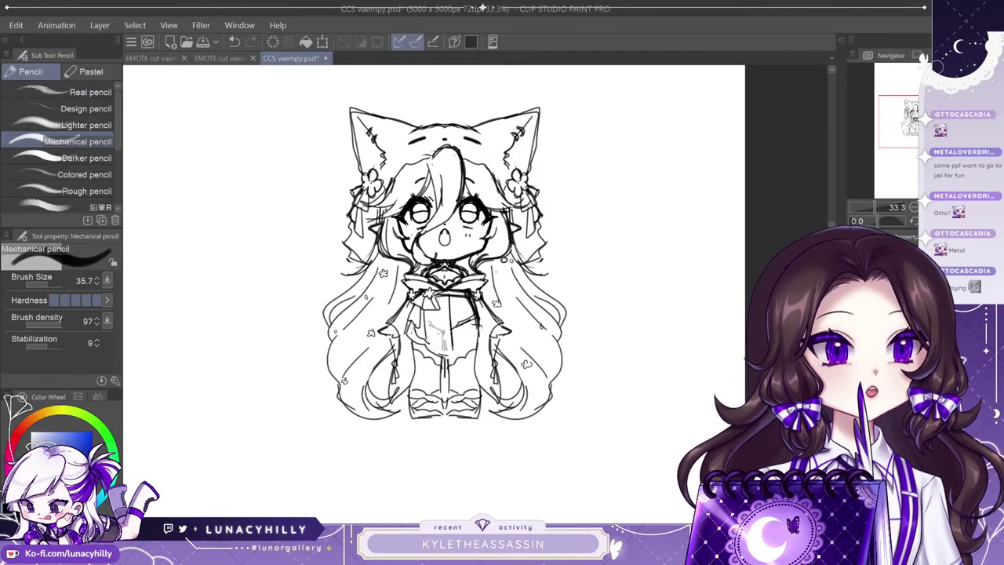
Remove the first tail attempt and sketch a curved tail with a pointed, jagged tip rising behind the hair on the opposite side.
mouse_move(502, 284)
left_mouse_down()
mouse_move(578, 221)
mouse_move(580, 340)
mouse_move(553, 376)
left_mouse_up()
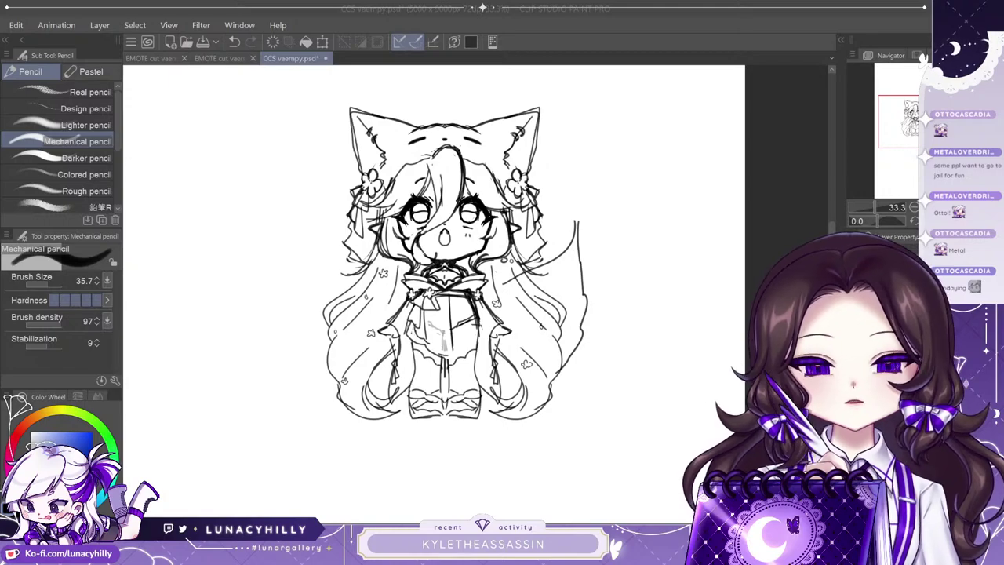
left_click(273, 42)
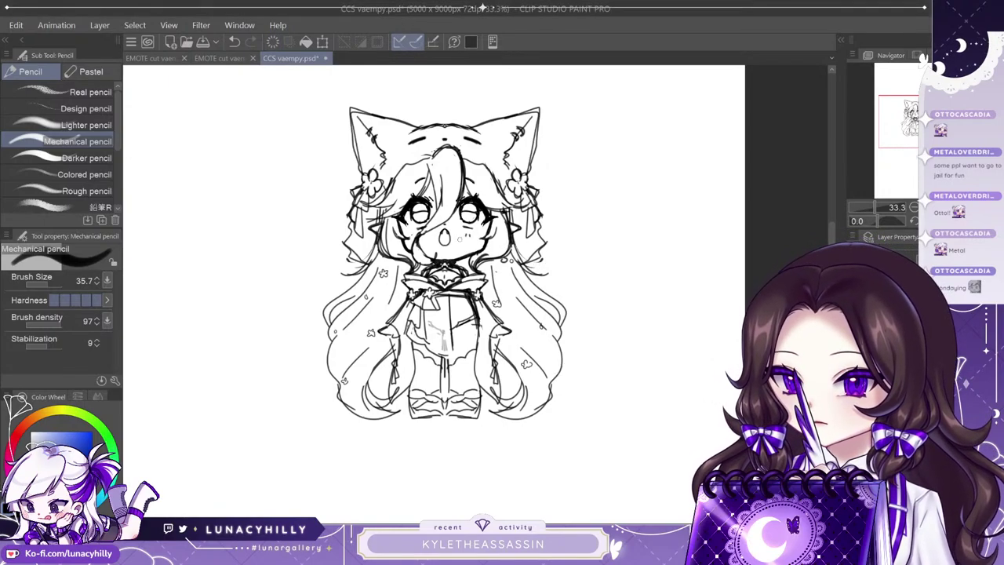
left_click_drag(354, 192, 319, 205)
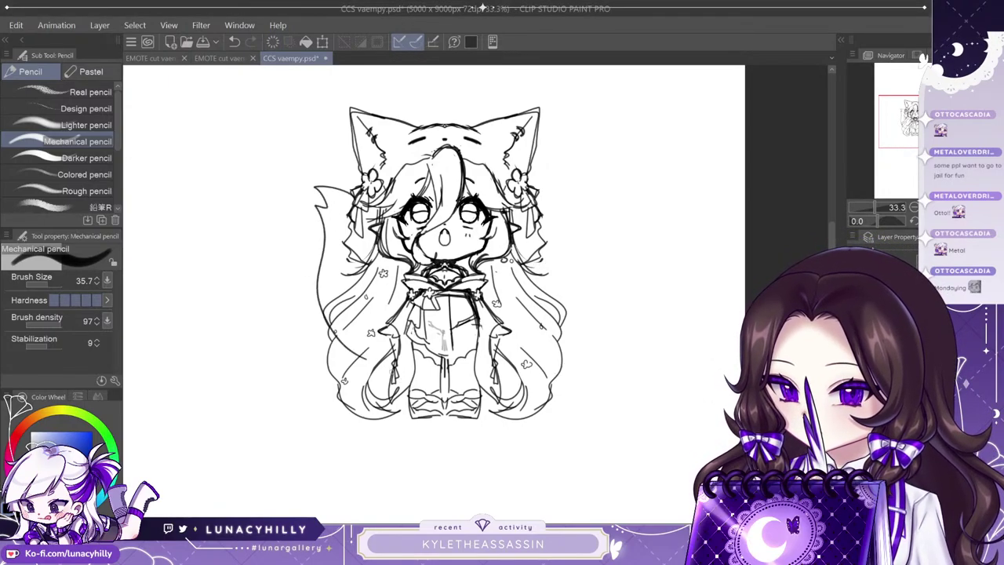
left_click_drag(388, 367, 402, 366)
key("e")
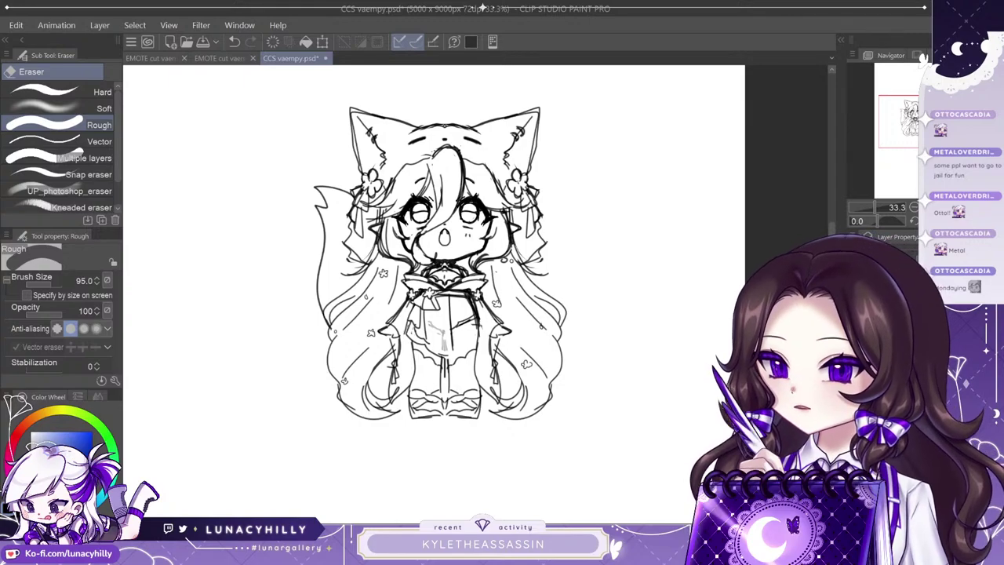
key("p")
left_click_drag(318, 210, 353, 196)
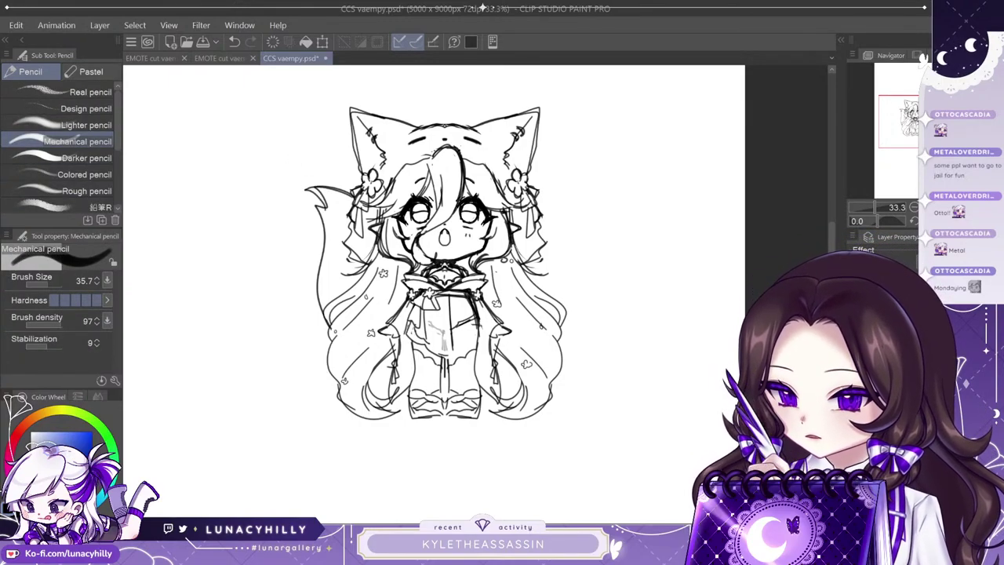
Draw the inner edge and a crossing fur-tip line on the tail, and decorate its lower part with small flowers.
key("e")
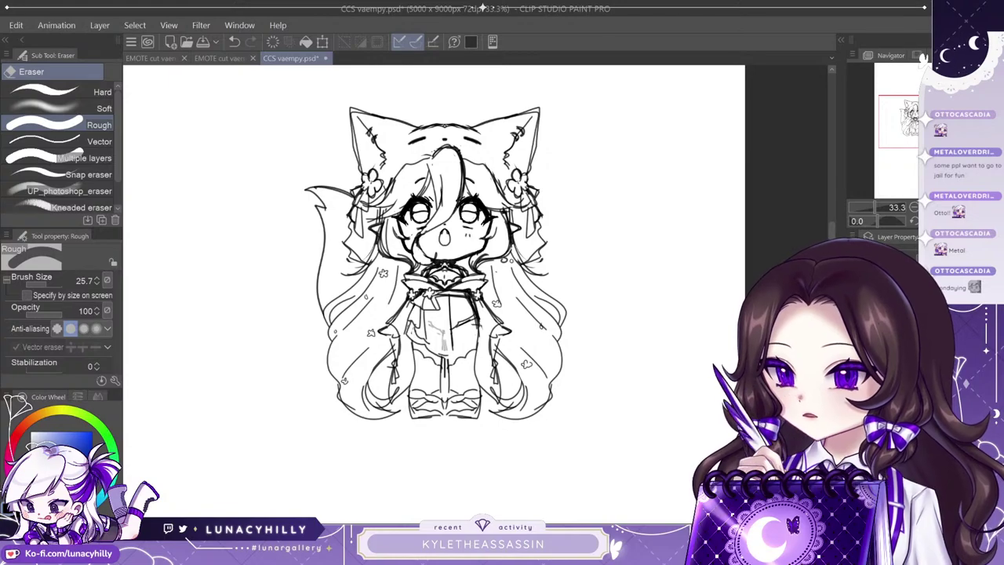
key("p")
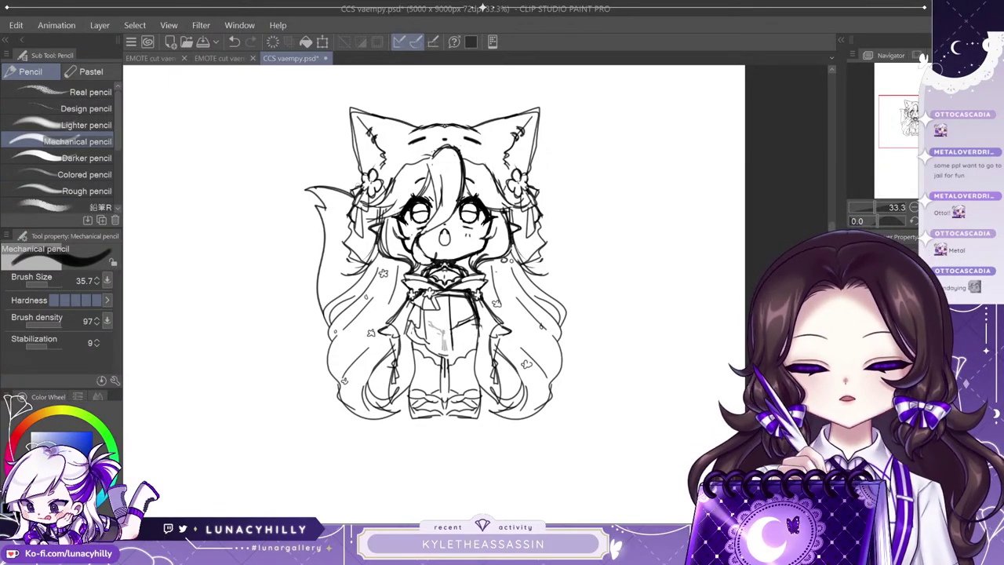
mouse_move(352, 218)
left_mouse_down()
mouse_move(331, 237)
mouse_move(347, 204)
mouse_move(321, 299)
left_mouse_up()
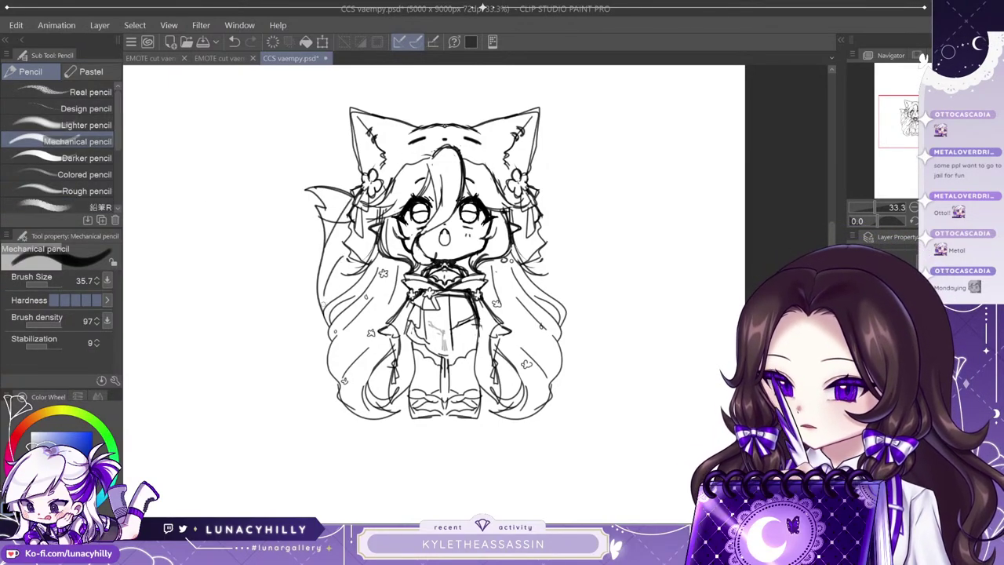
mouse_move(350, 251)
left_mouse_down()
mouse_move(320, 307)
mouse_move(330, 276)
left_mouse_up()
key("e")
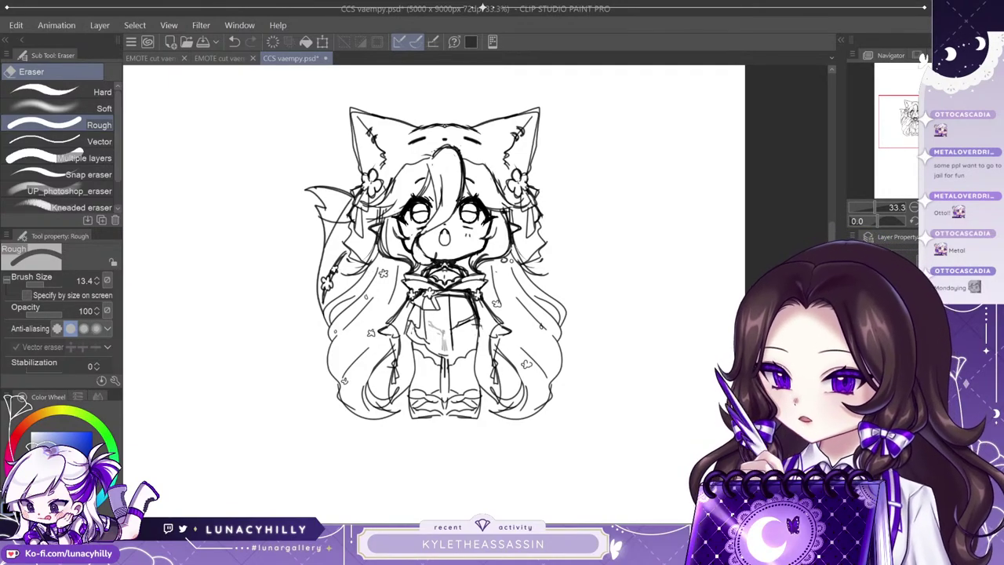
key("p")
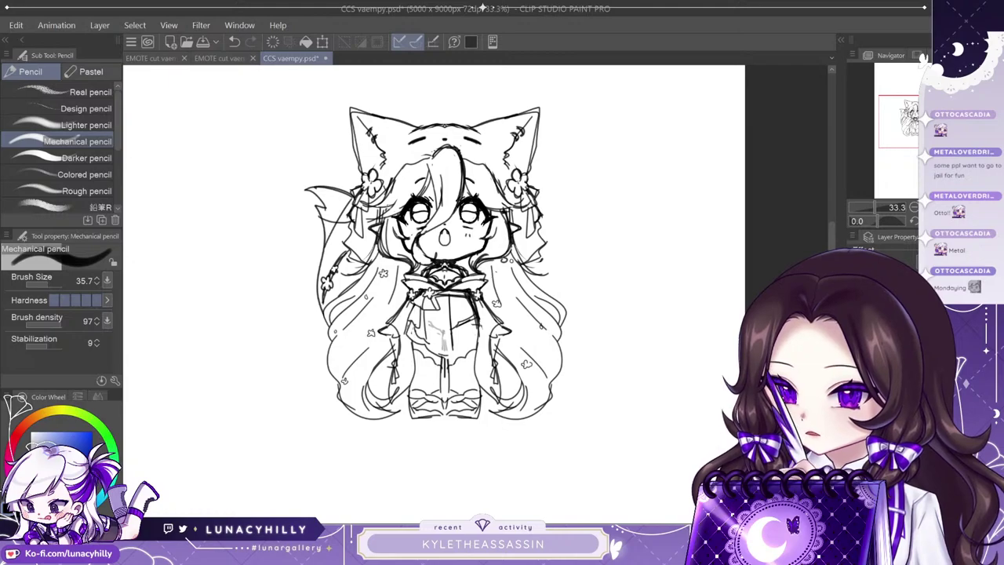
Select the sketch layer that carries the symmetry ruler and undo the hiding and clearing of the character drawing.
left_click(855, 353)
left_click(855, 353)
left_click(855, 373)
left_click(854, 372)
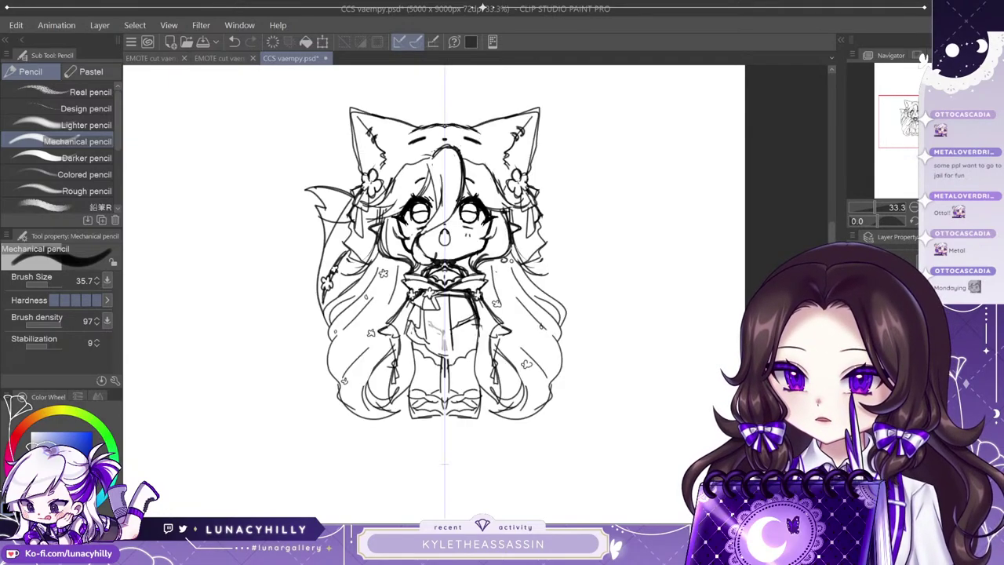
left_click(855, 372)
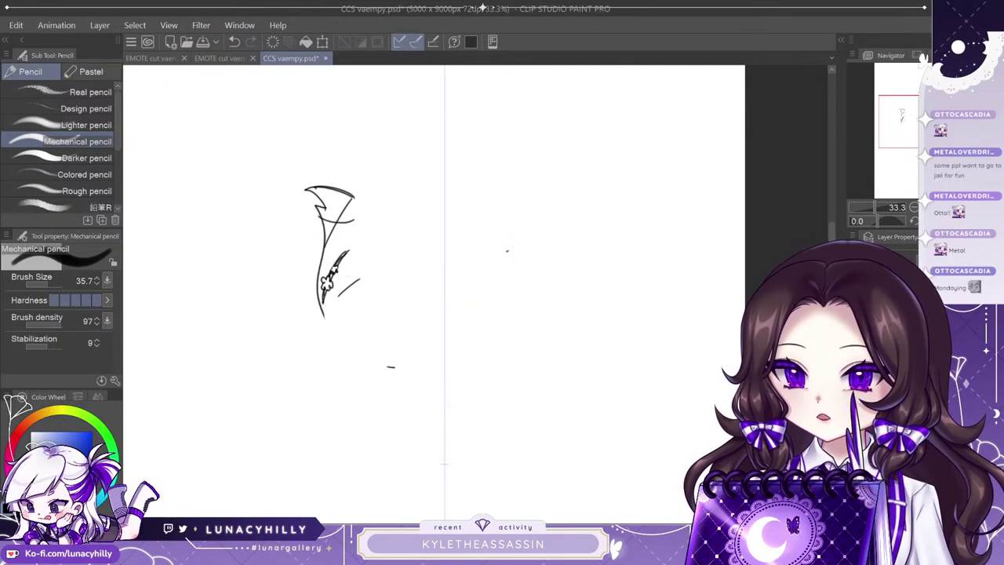
key("ctrl+z")
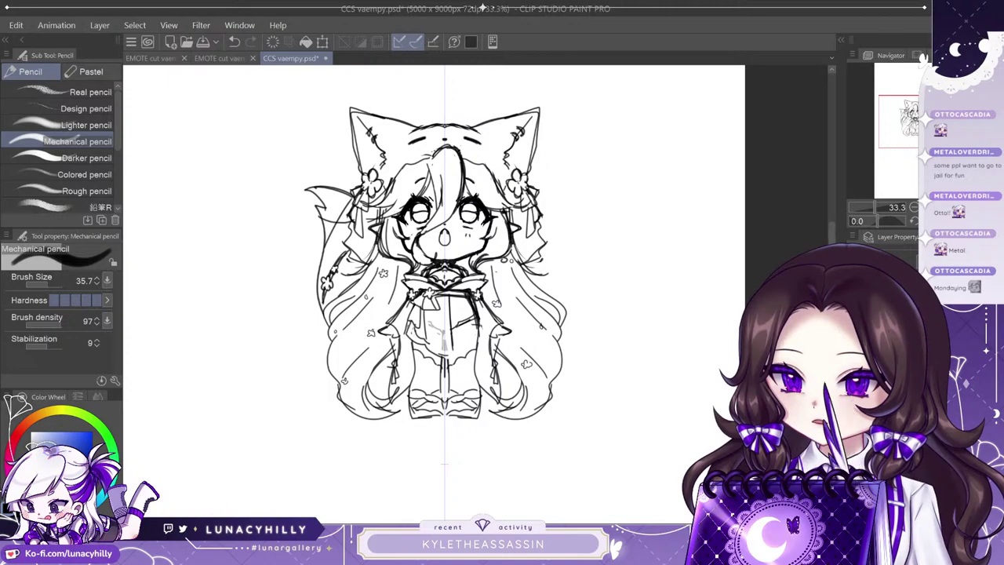
key("ctrl+minus")
key("Delete")
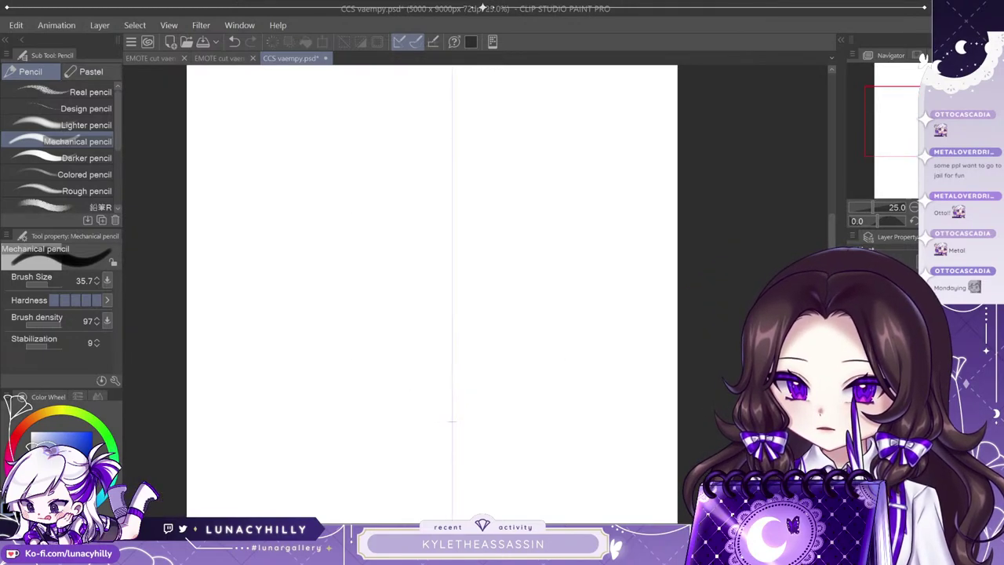
key("ctrl+z")
Liquify the head slightly larger in expand mode at brush size 2000, and slightly pinch the body at the same size.
key("j")
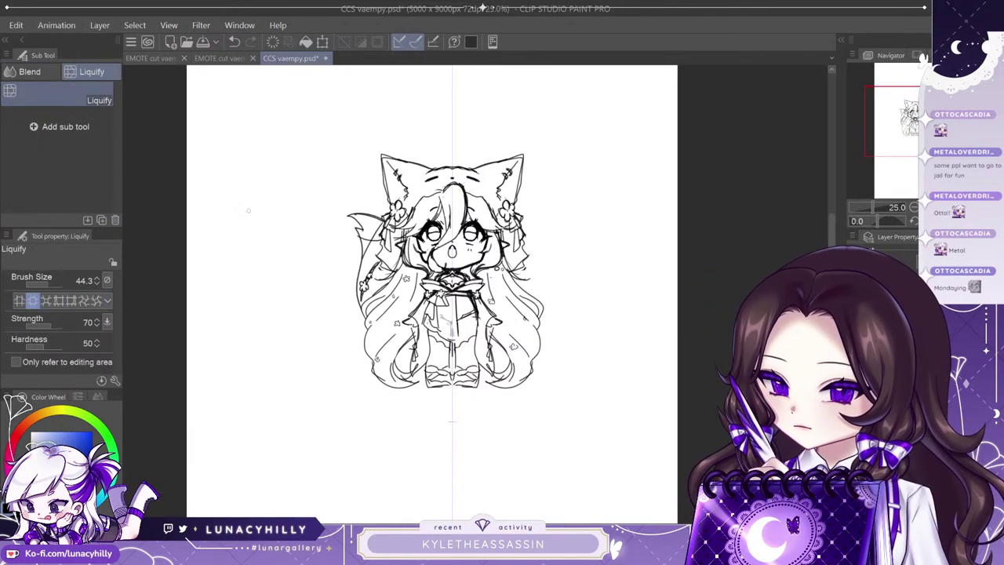
mouse_move(48, 282)
left_mouse_down()
mouse_move(65, 283)
mouse_move(56, 282)
left_mouse_up()
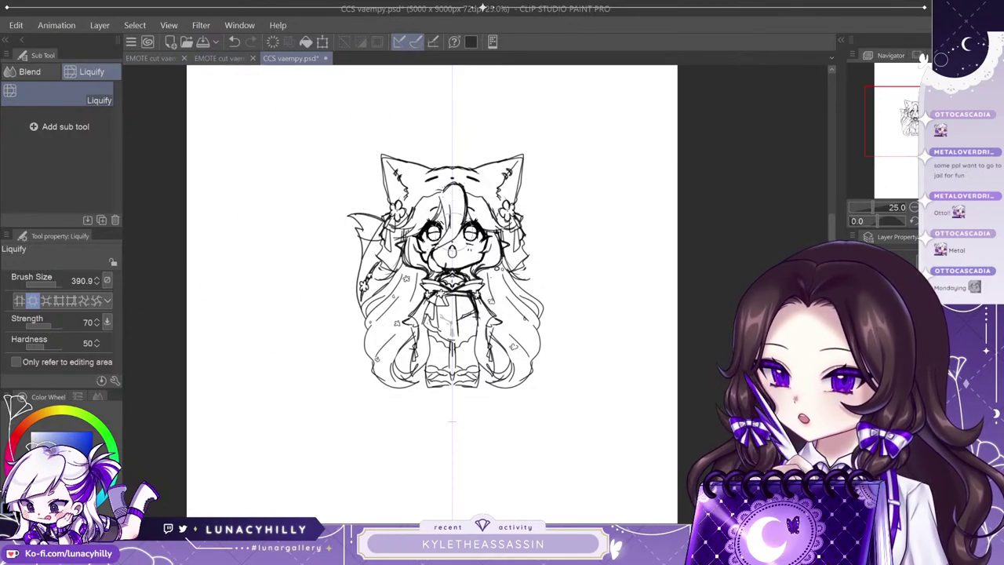
left_click(57, 282)
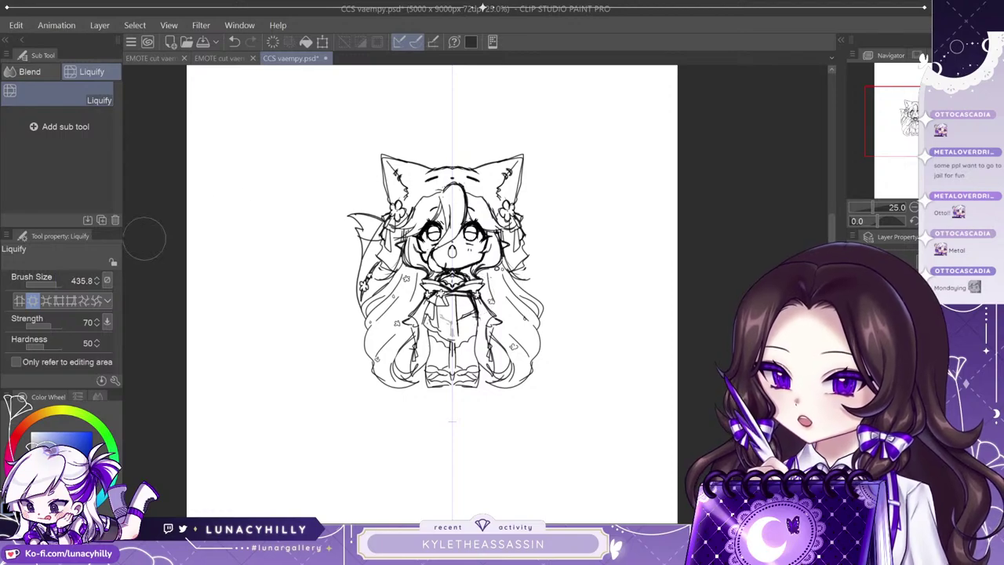
left_click(59, 282)
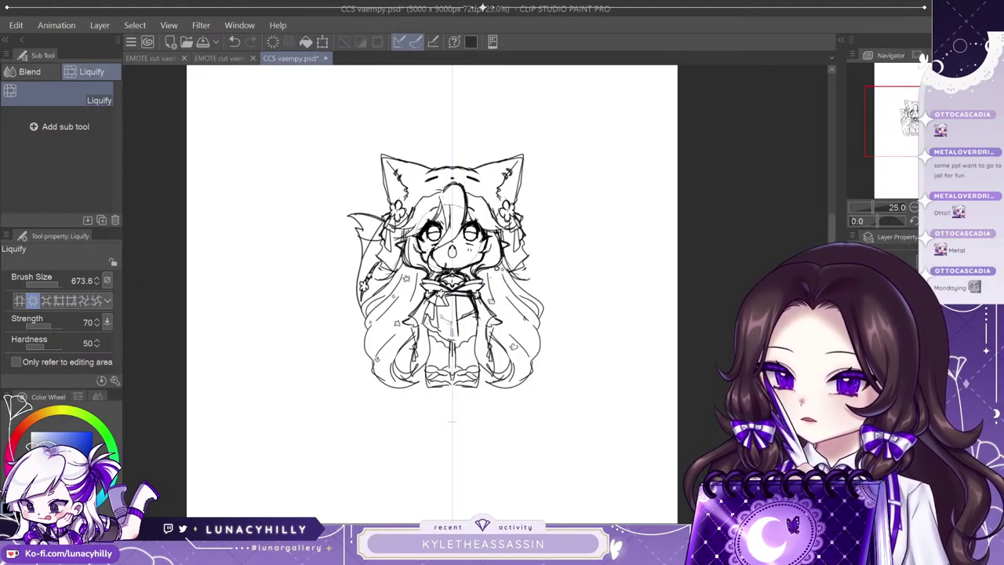
left_click(59, 282)
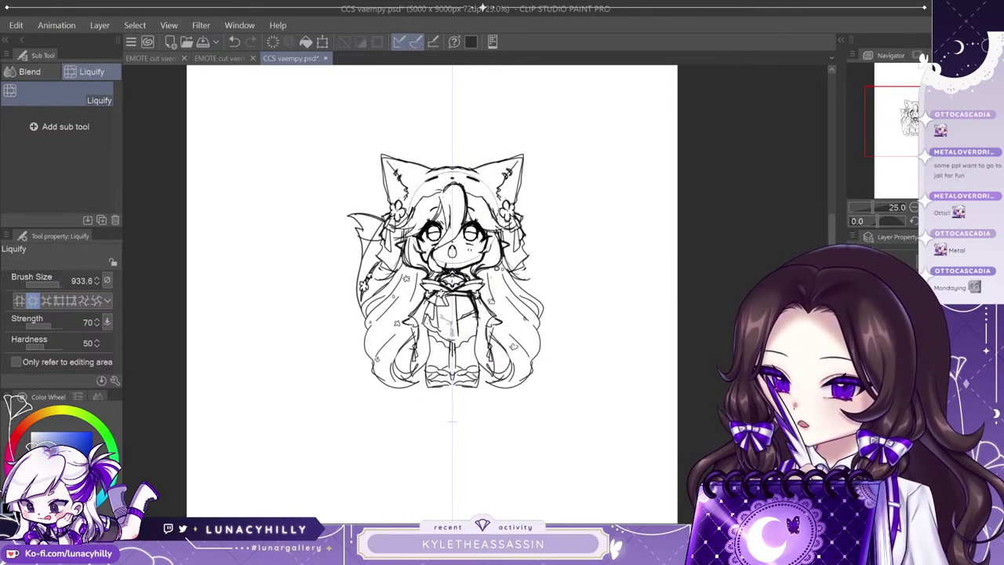
left_click(454, 225)
key("ctrl+z")
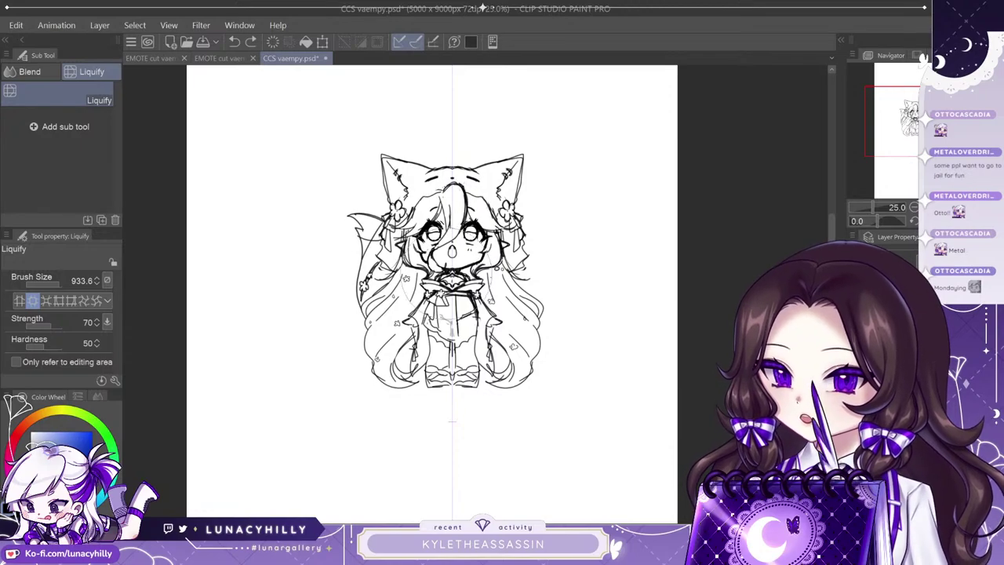
left_click(62, 282)
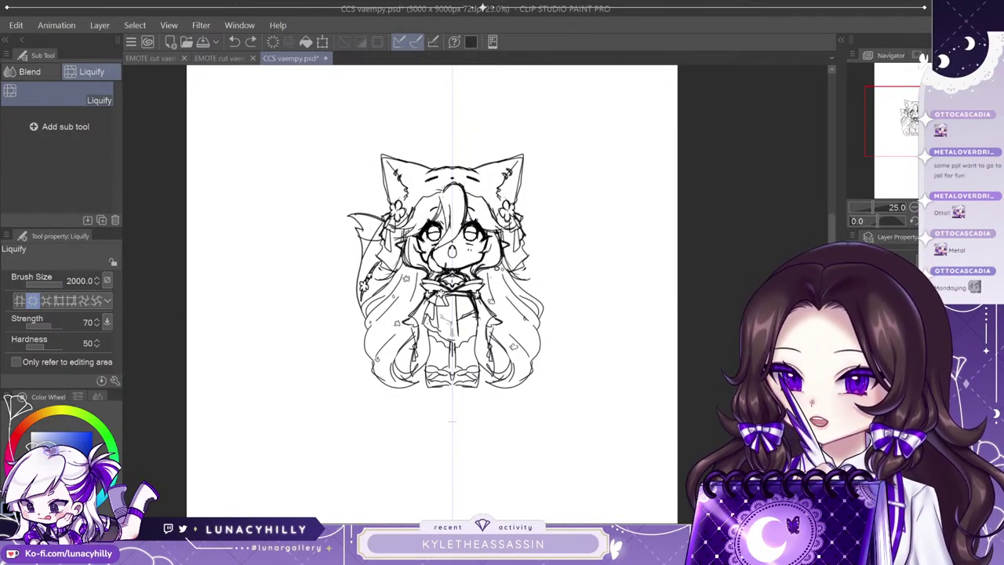
key("ctrl+y")
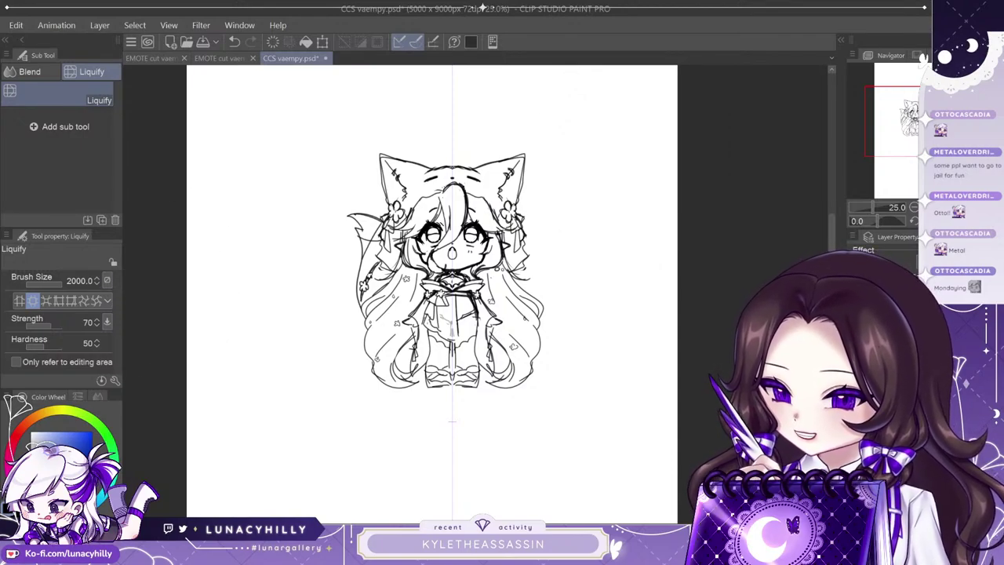
left_click(46, 300)
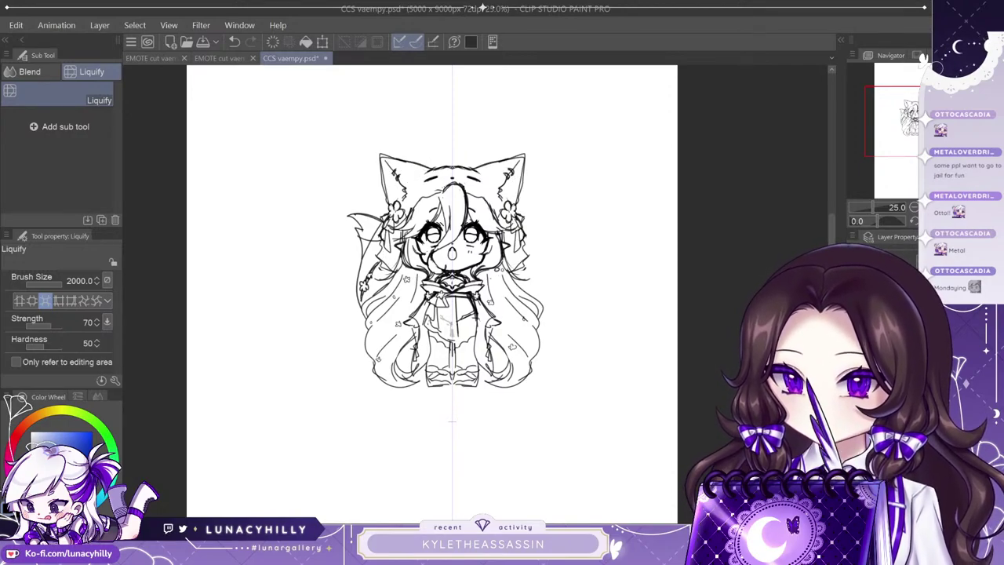
Darken the upper ruffles of both shoes with the Mechanical pencil and erase the overlapping lines beneath them.
key("ctrl+plus")
mouse_move(470, 314)
left_mouse_down()
mouse_move(454, 237)
mouse_move(404, 301)
left_mouse_up()
key("p")
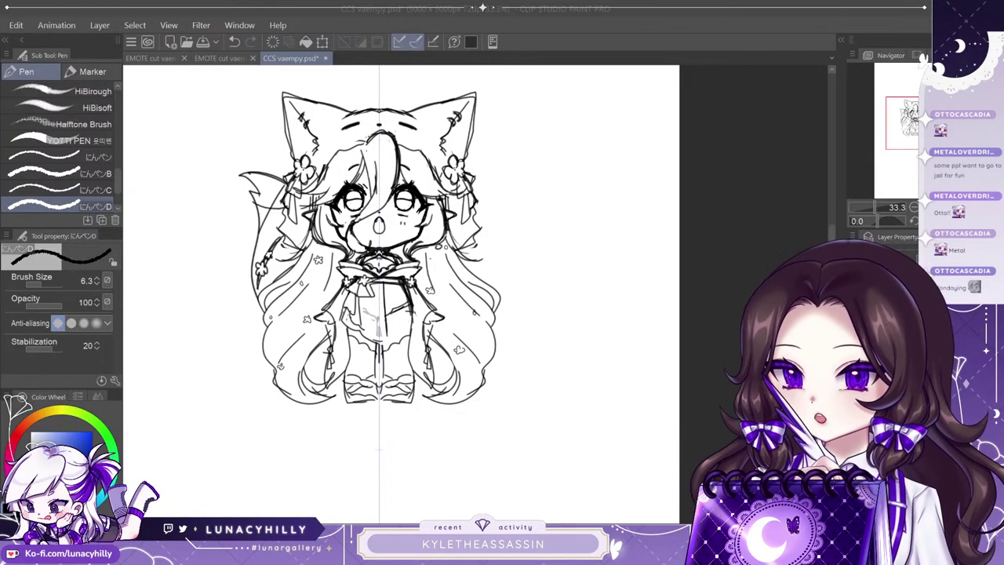
key("ctrl+plus")
left_click_drag(399, 392, 549, 260)
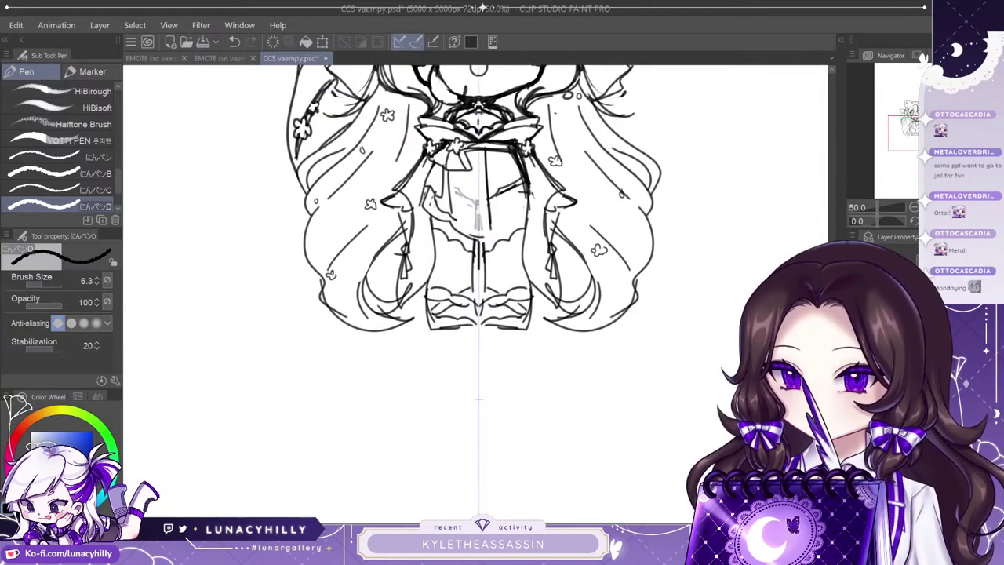
key("ctrl+plus")
key("ctrl+plus")
key("p")
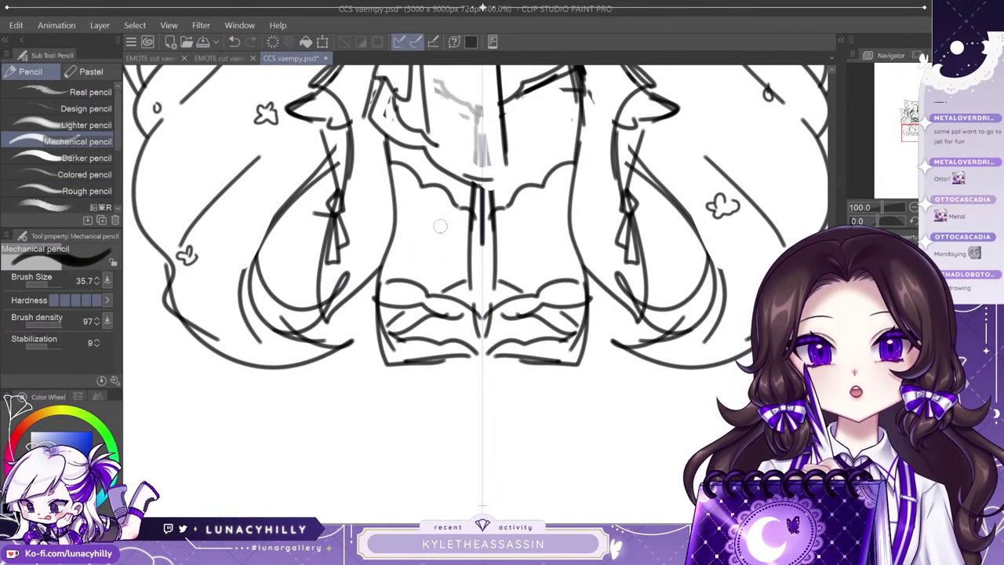
mouse_move(377, 296)
left_mouse_down()
mouse_move(468, 331)
mouse_move(385, 279)
mouse_move(476, 317)
left_mouse_up()
key("ctrl+z")
key("e")
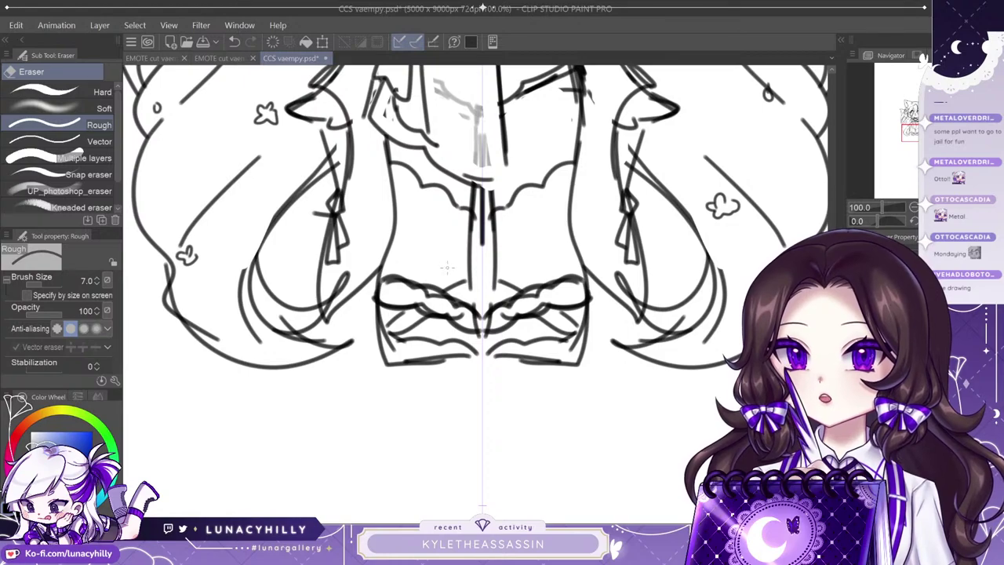
mouse_move(422, 304)
left_mouse_down()
mouse_move(463, 314)
mouse_move(564, 281)
left_mouse_up()
left_click(48, 285)
Thicken the inner leg lines and the lower ruffles of both shoes, undoing the first misplaced stroke.
key("p")
mouse_move(495, 278)
left_mouse_down()
mouse_move(497, 280)
mouse_move(487, 345)
mouse_move(519, 357)
left_mouse_up()
key("ctrl+z")
mouse_move(497, 279)
left_mouse_down()
mouse_move(487, 347)
mouse_move(562, 368)
left_mouse_up()
left_click_drag(491, 354, 583, 331)
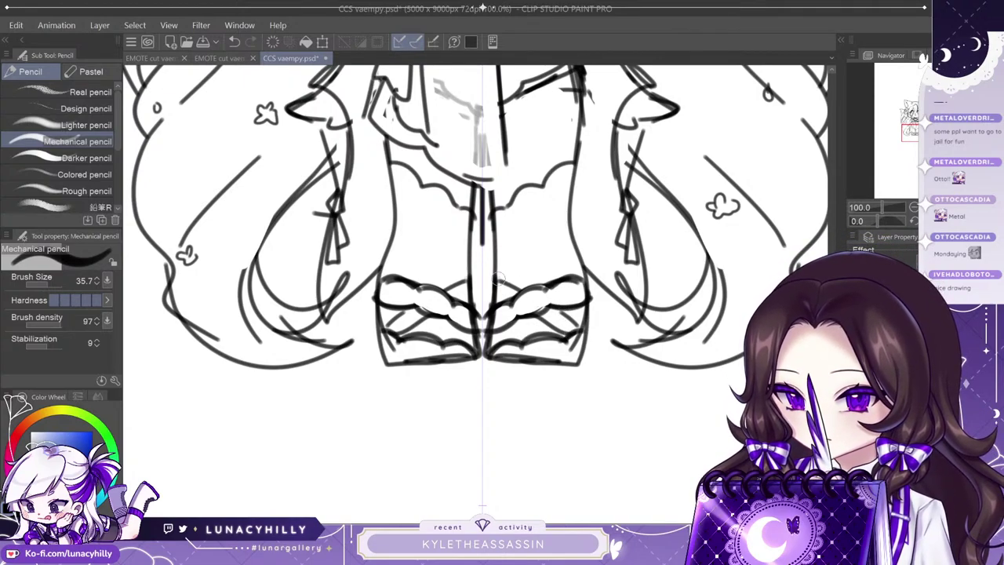
Outline the ribbon loops on both shoes and darken the shoes' outer edges and soles.
mouse_move(499, 280)
left_mouse_down()
mouse_move(510, 305)
mouse_move(568, 337)
left_mouse_up()
left_click_drag(549, 312, 579, 335)
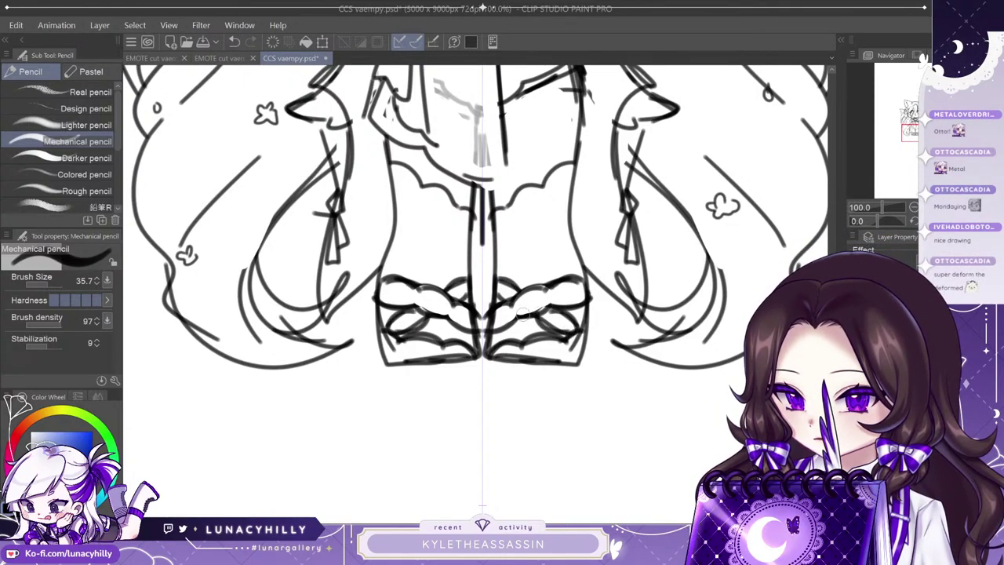
left_click_drag(378, 310, 392, 362)
mouse_move(380, 314)
left_mouse_down()
mouse_move(395, 366)
mouse_move(444, 360)
left_mouse_up()
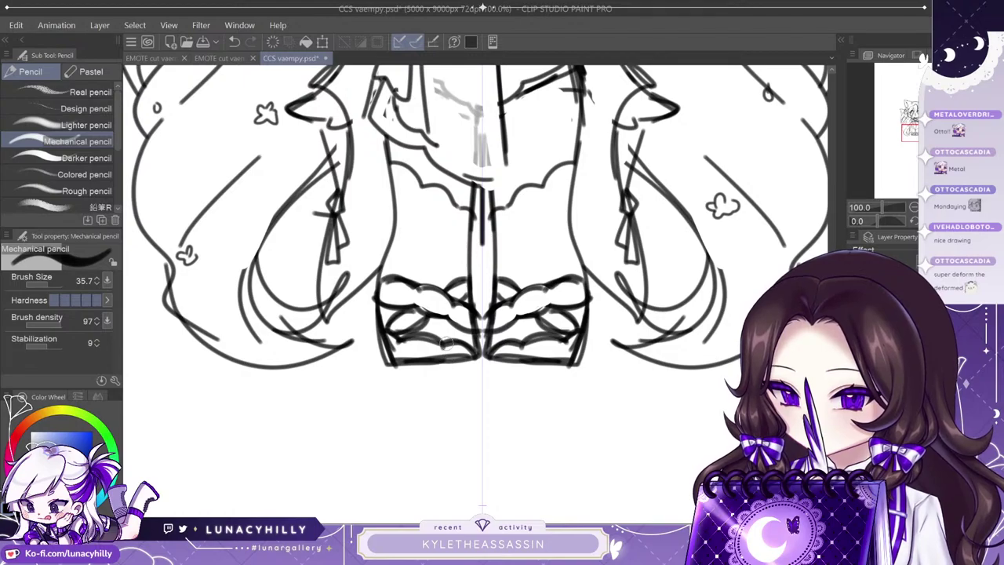
scroll(487, 290, "up", 3)
scroll(487, 289, "down", 6)
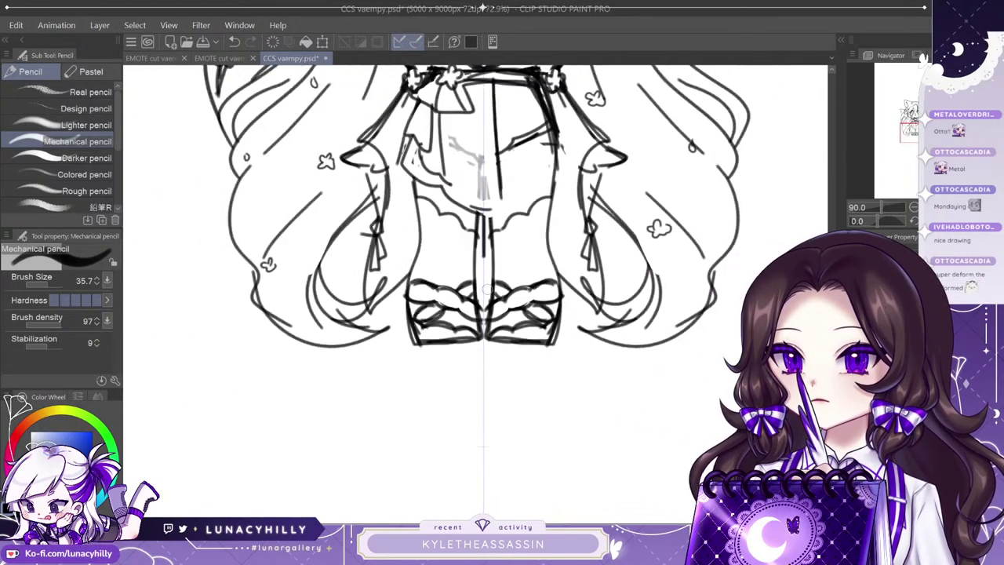
Erase the heavy strokes between the legs and redraw the inner leg line just below the skirt hem.
key("e")
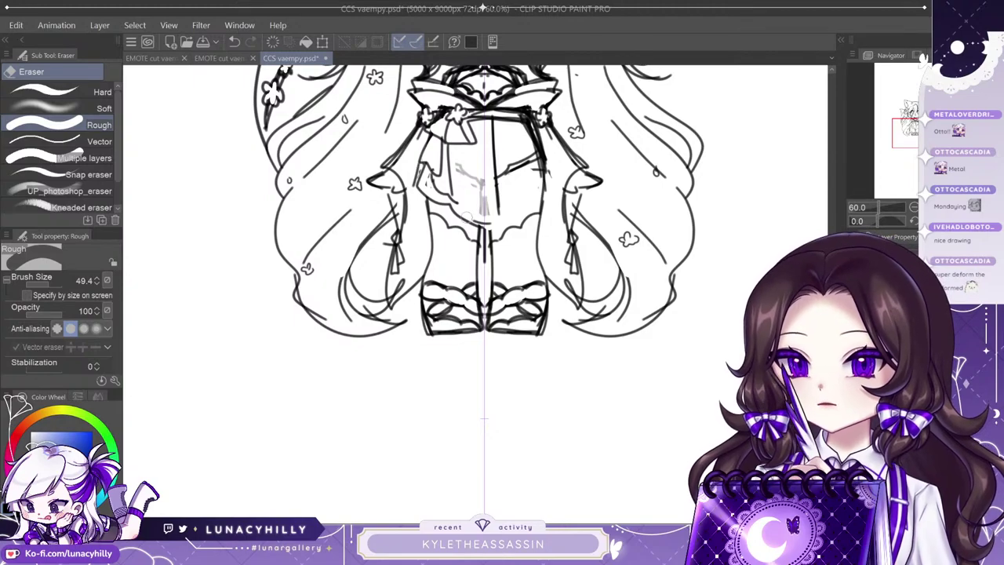
key("p")
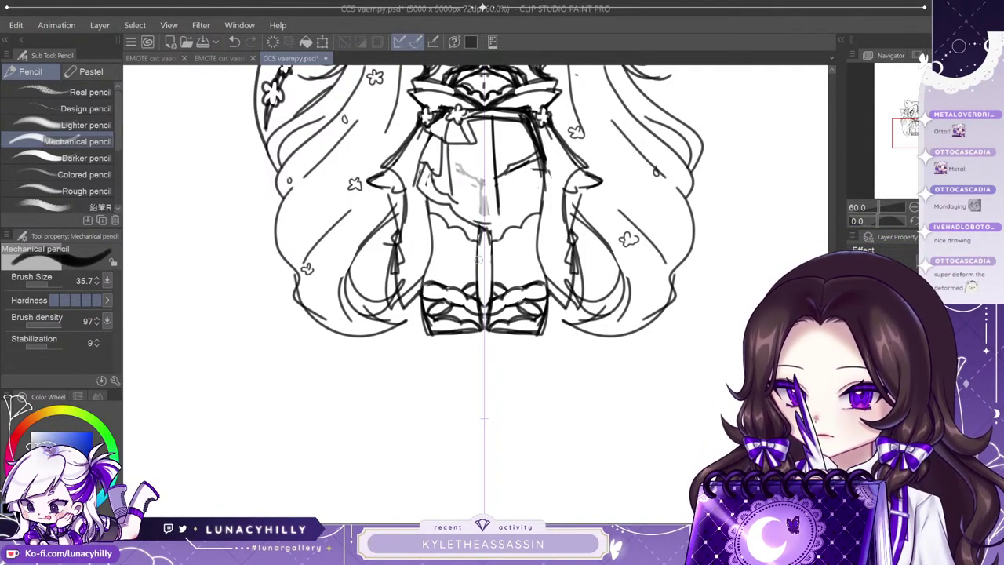
left_click_drag(482, 263, 483, 228)
key("e")
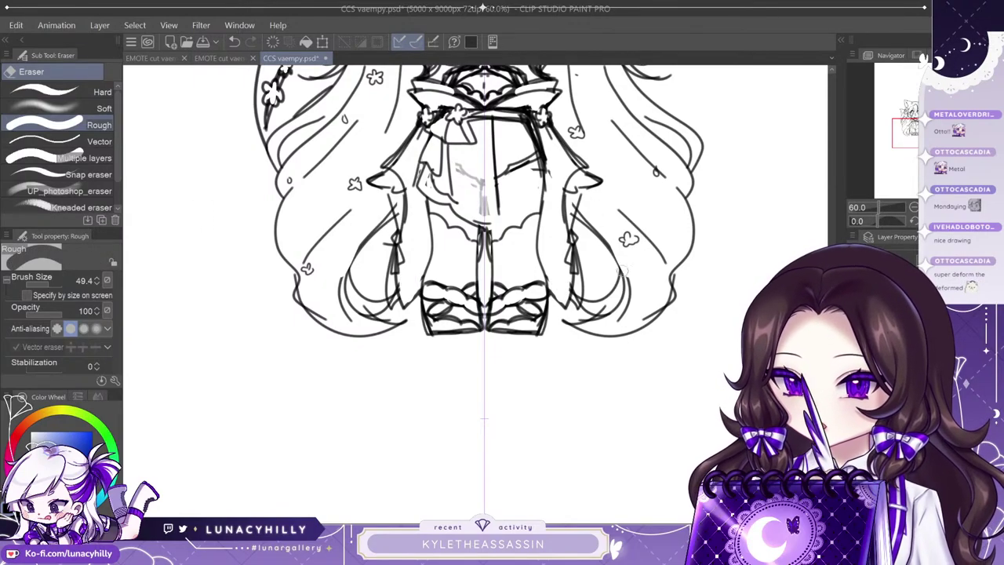
key("ctrl+minus")
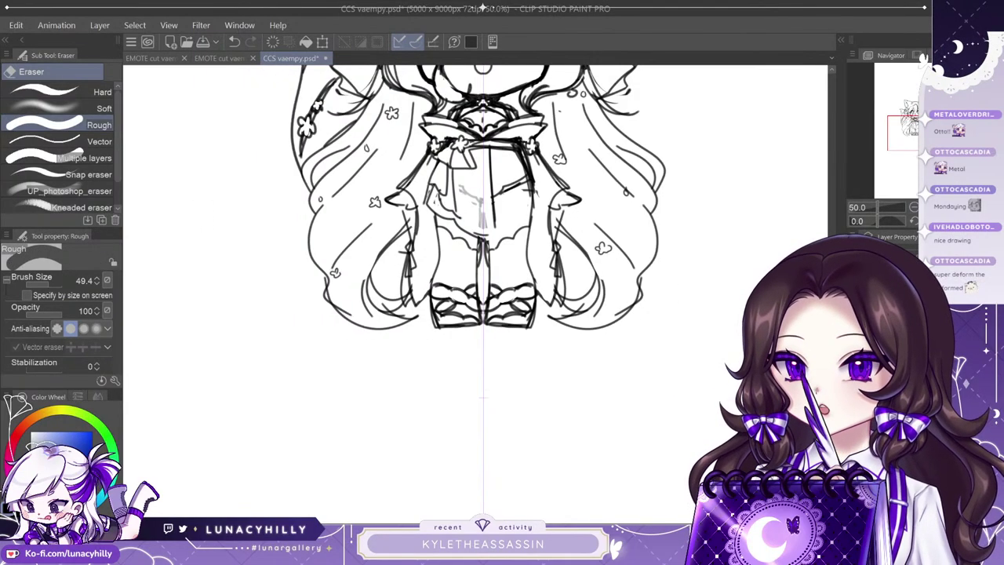
mouse_move(620, 272)
left_mouse_down()
mouse_move(605, 503)
mouse_move(548, 441)
mouse_move(594, 410)
left_mouse_up()
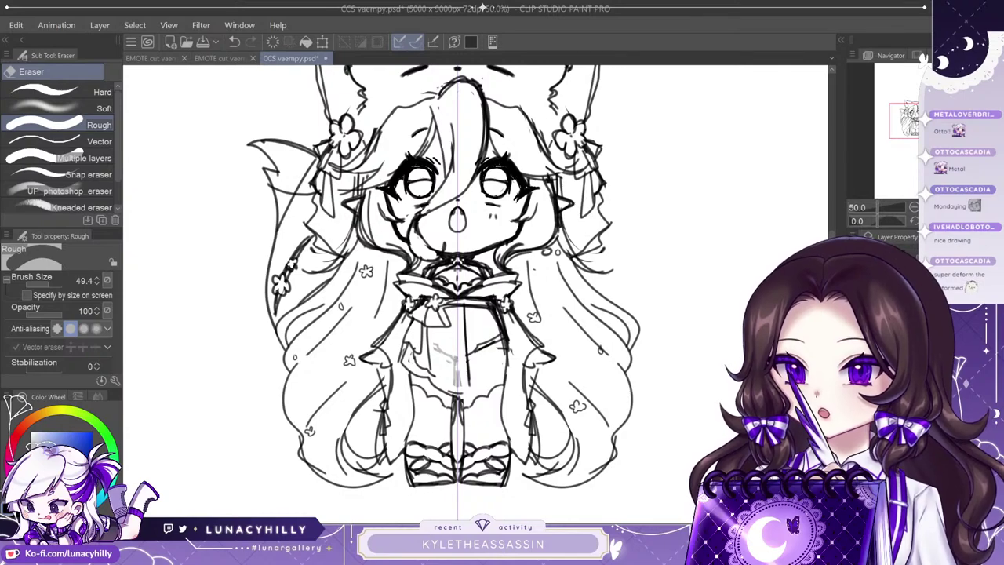
key("p")
key("bracketleft")
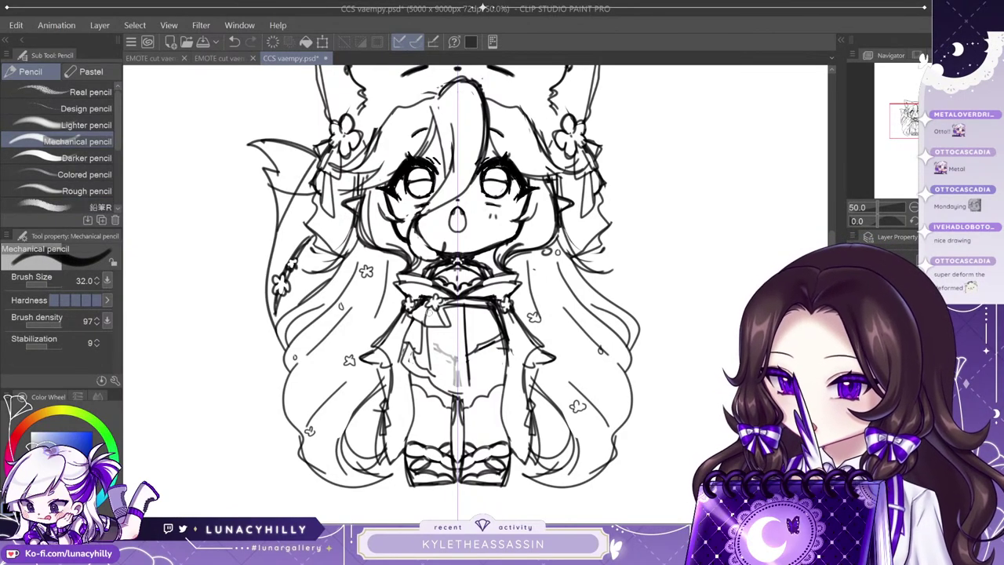
mouse_move(430, 310)
left_mouse_down()
mouse_move(448, 325)
mouse_move(439, 307)
mouse_move(410, 321)
mouse_move(403, 342)
mouse_move(419, 354)
mouse_move(421, 321)
left_mouse_up()
mouse_move(415, 356)
left_mouse_down()
mouse_move(432, 375)
mouse_move(424, 325)
left_mouse_up()
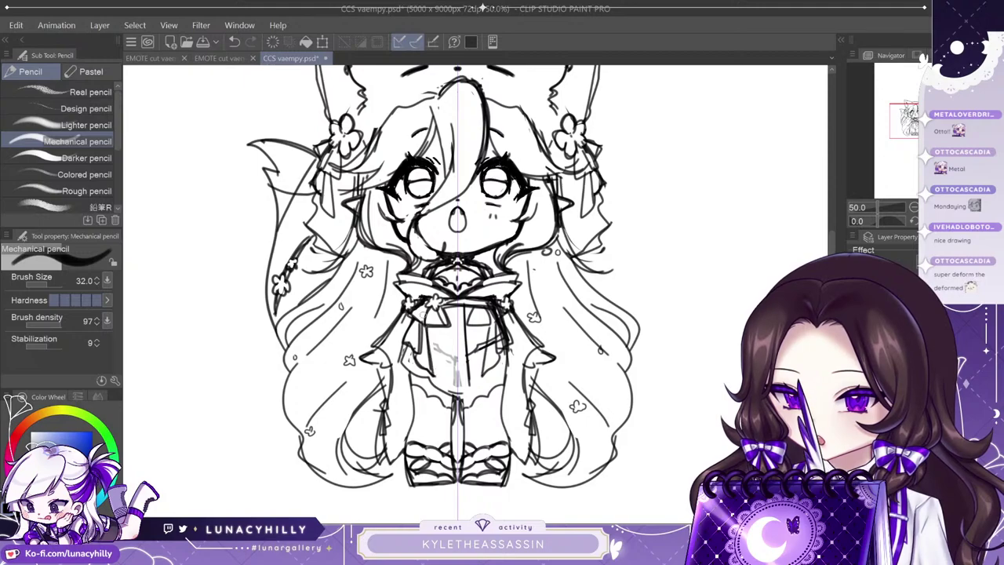
key("ctrl+z")
key("ctrl+z")
key("ctrl+z")
key("ctrl+z")
key("ctrl+z")
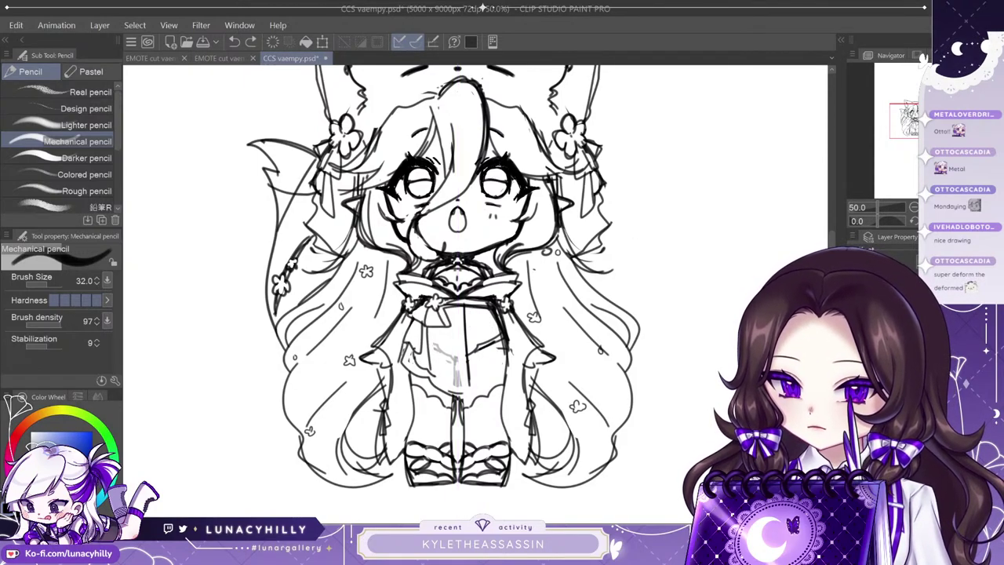
Darken the ribbon tail hanging from the waist bow with the Mechanical pencil, without mirroring the strokes.
mouse_move(428, 307)
left_mouse_down()
mouse_move(444, 326)
mouse_move(444, 308)
mouse_move(411, 323)
mouse_move(431, 377)
left_mouse_up()
left_click_drag(432, 378, 423, 319)
left_click_drag(431, 297, 427, 303)
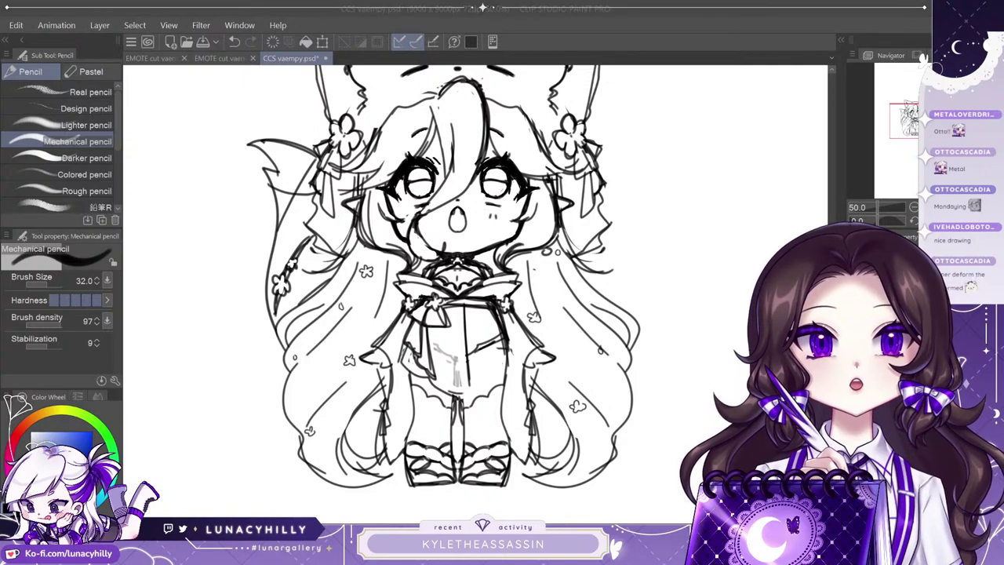
Refine the mirrored neckline details under the collar, erasing the overlapping lines inside the chest opening.
left_click_drag(479, 283, 450, 299)
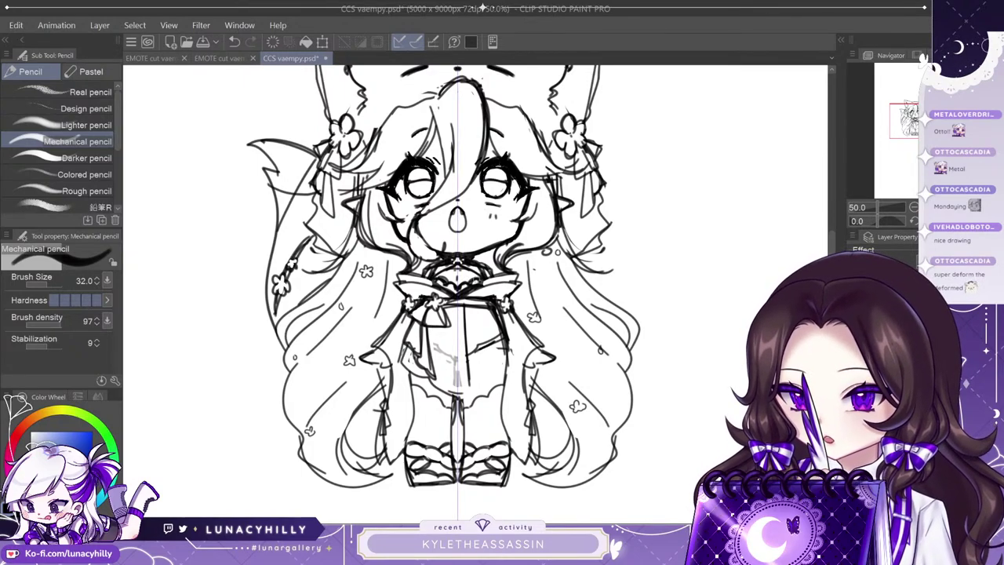
key("e")
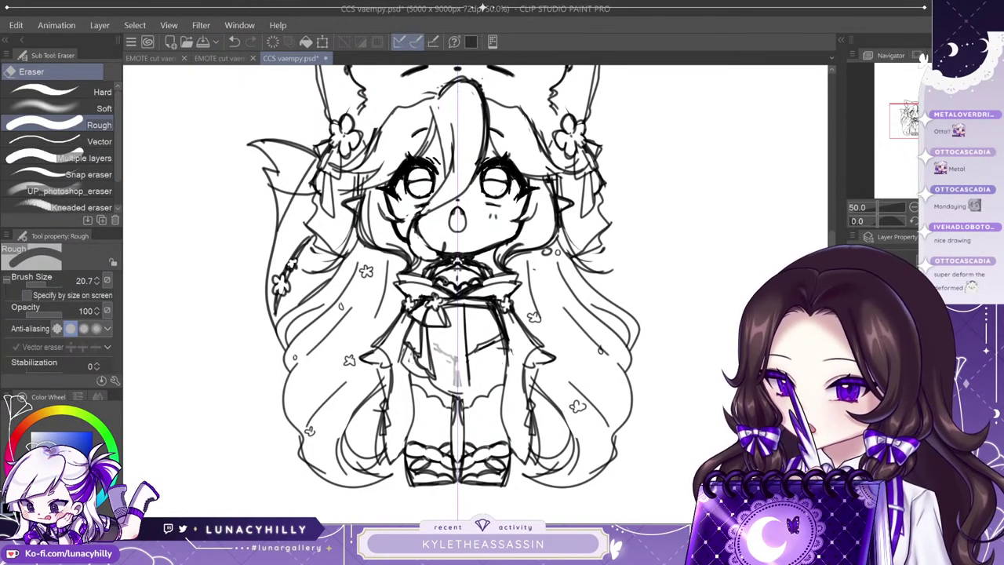
key("p")
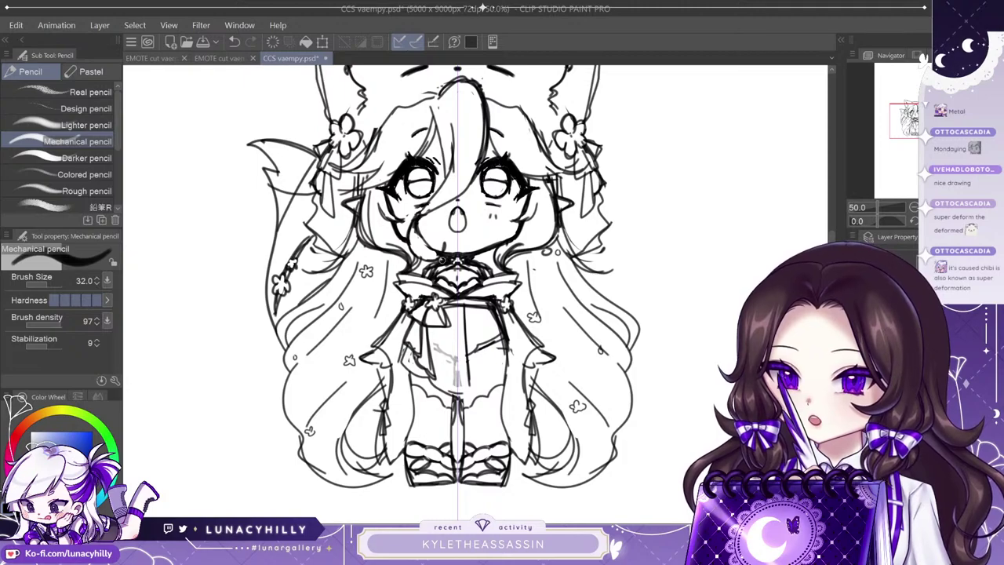
key("e")
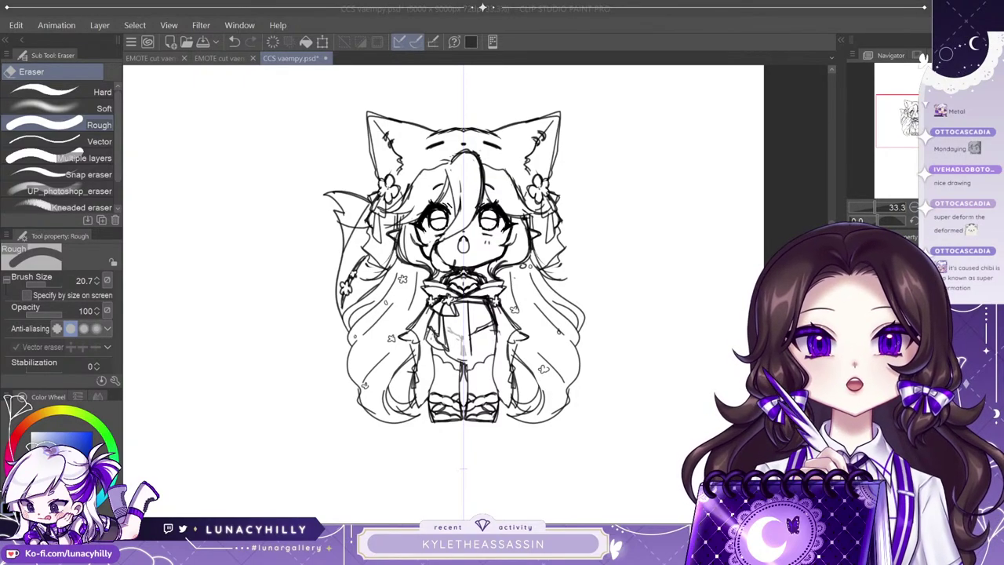
Erase the lines across both irises and draw mirrored oval pupils with small curved details beneath them, undoing stray strokes.
left_click(483, 7)
key("p")
key("ctrl+plus")
key("ctrl+plus")
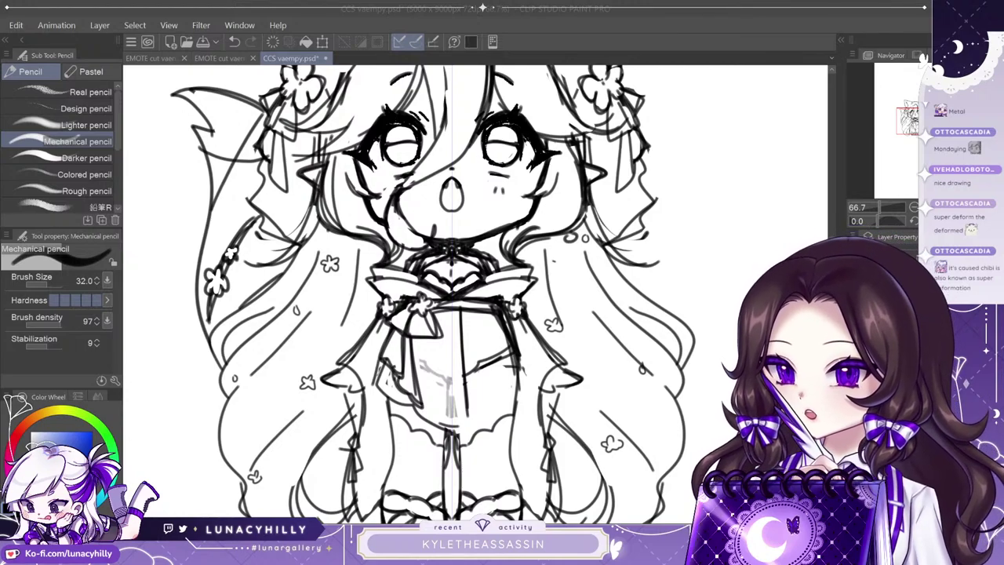
left_click(483, 126)
key("ctrl+z")
left_click_drag(483, 126, 494, 164)
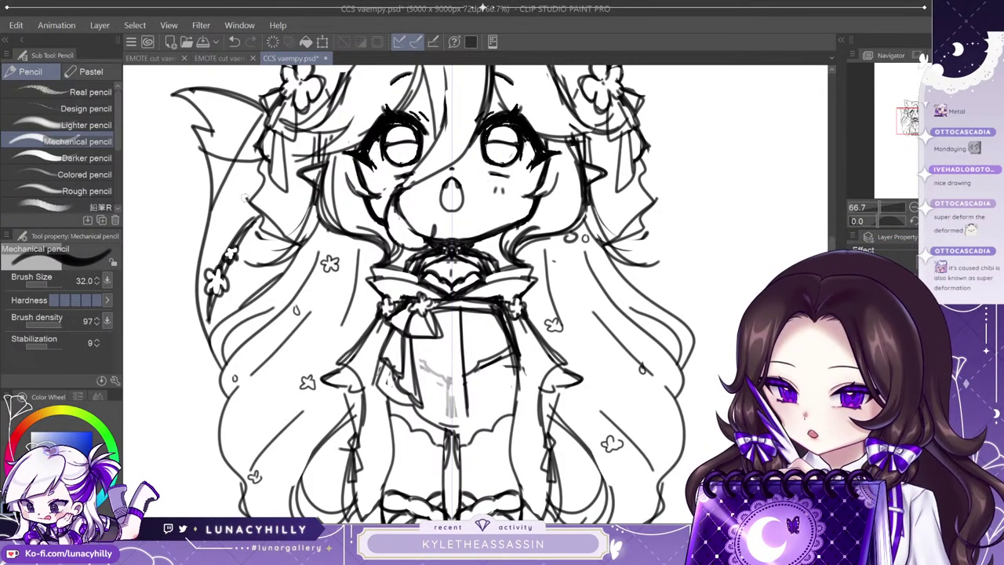
key("e")
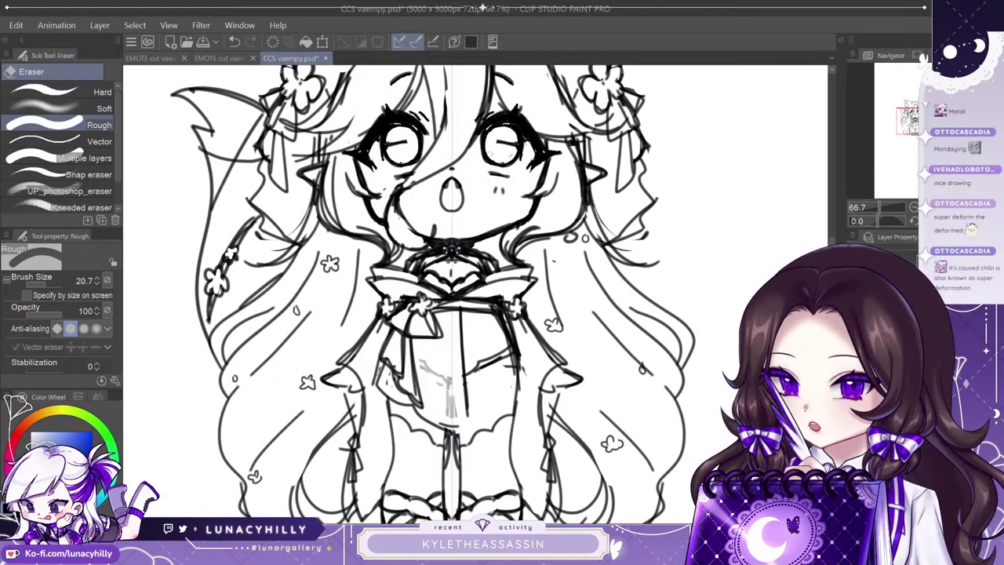
key("p")
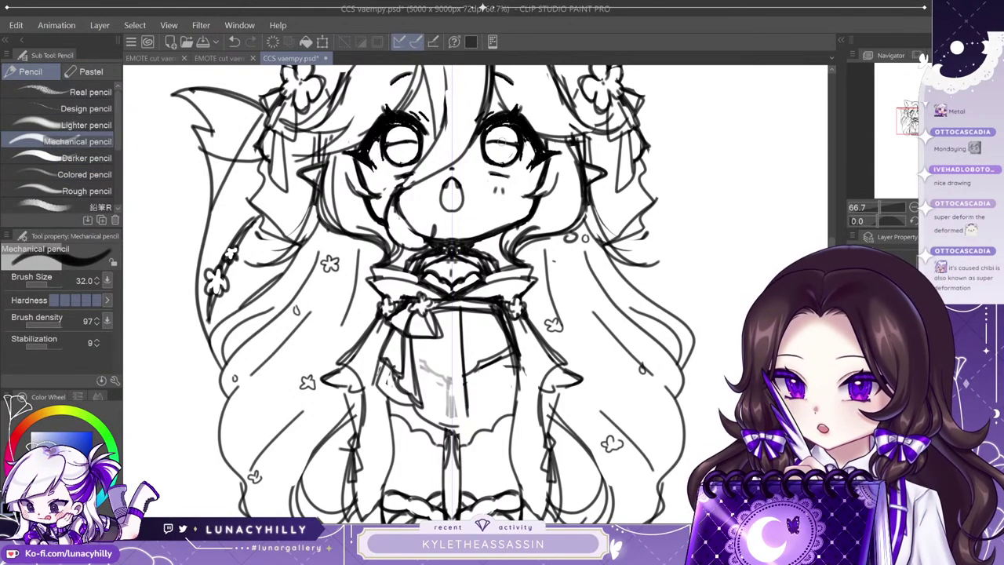
key("e")
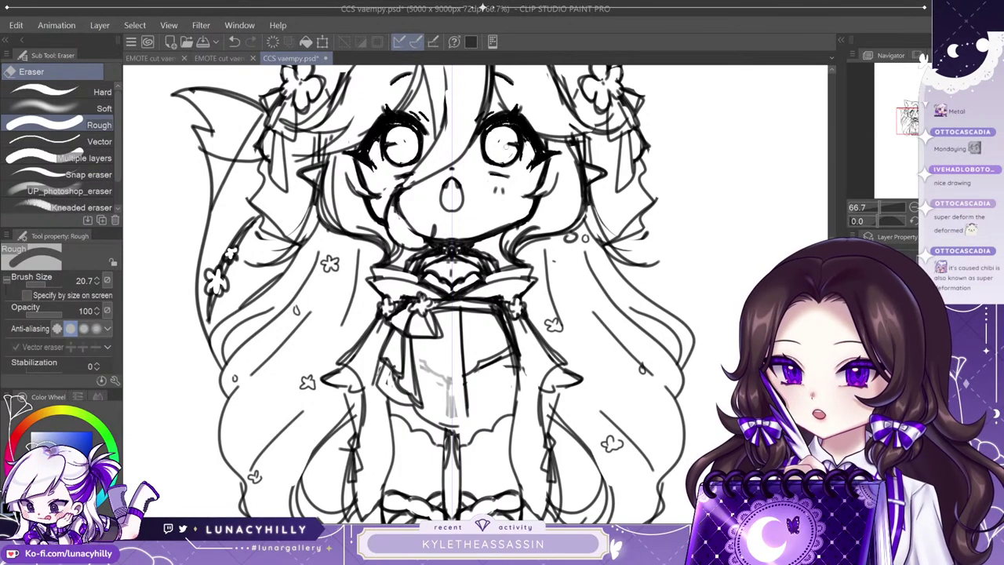
key("p")
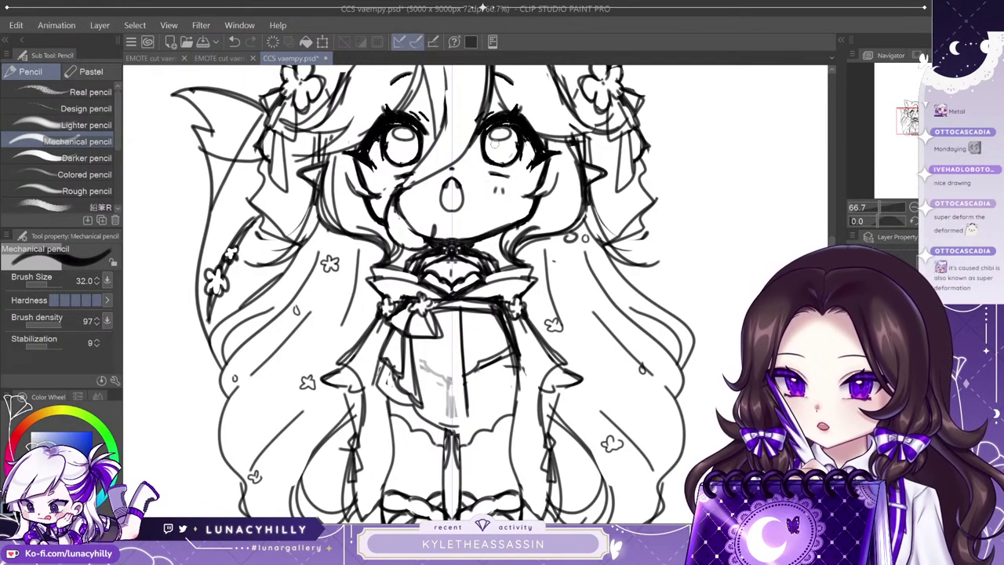
left_click_drag(502, 149, 475, 264)
key("ctrl+z")
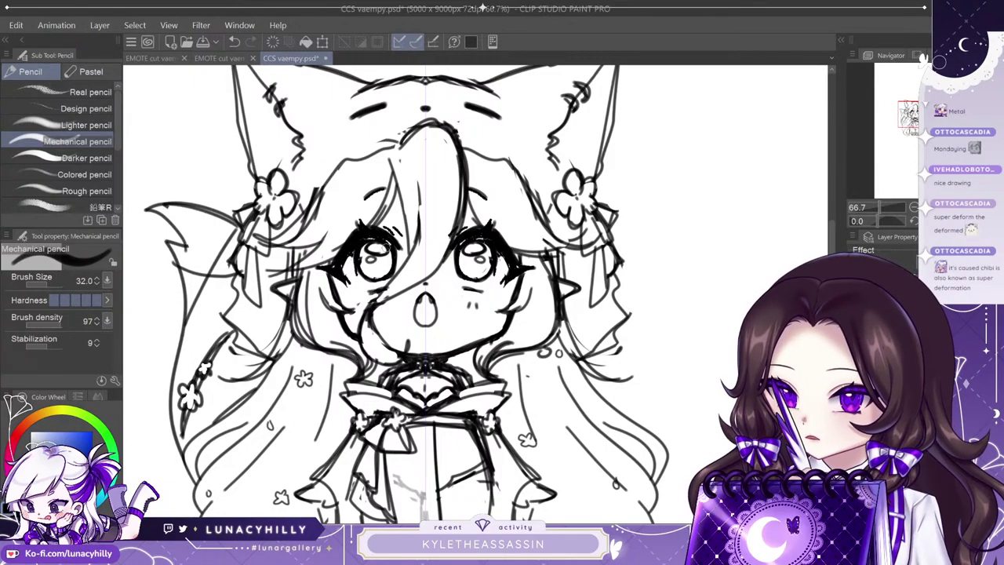
Sketch the mirrored round head and small body of a creature sitting on the hood between the cat ears.
scroll(477, 281, "down", 1)
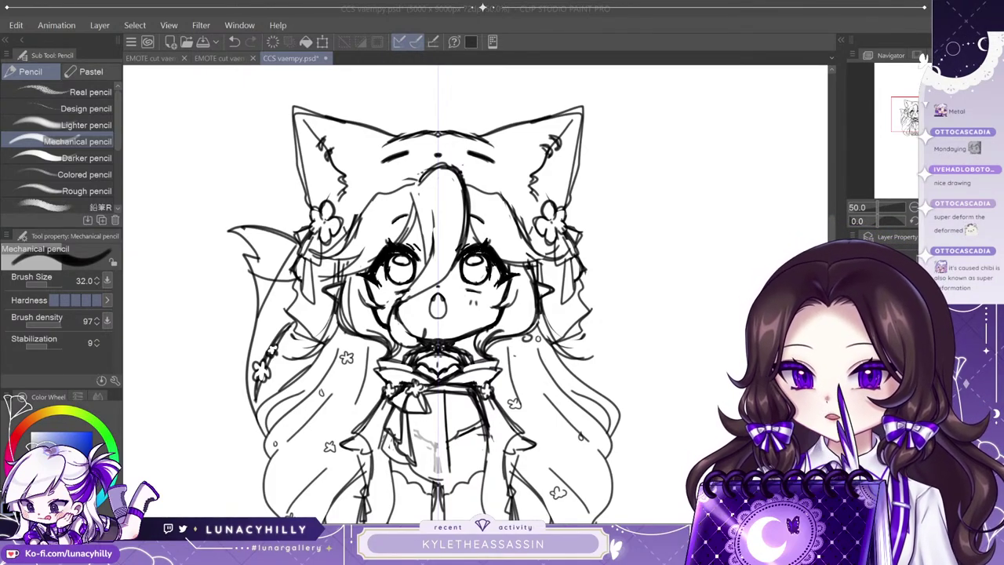
mouse_move(439, 267)
left_mouse_down()
mouse_move(413, 318)
mouse_move(475, 348)
left_mouse_up()
mouse_move(454, 127)
left_mouse_down()
mouse_move(431, 153)
mouse_move(438, 176)
left_mouse_up()
mouse_move(440, 181)
left_mouse_down()
mouse_move(465, 210)
mouse_move(475, 182)
mouse_move(472, 214)
left_mouse_up()
key("e")
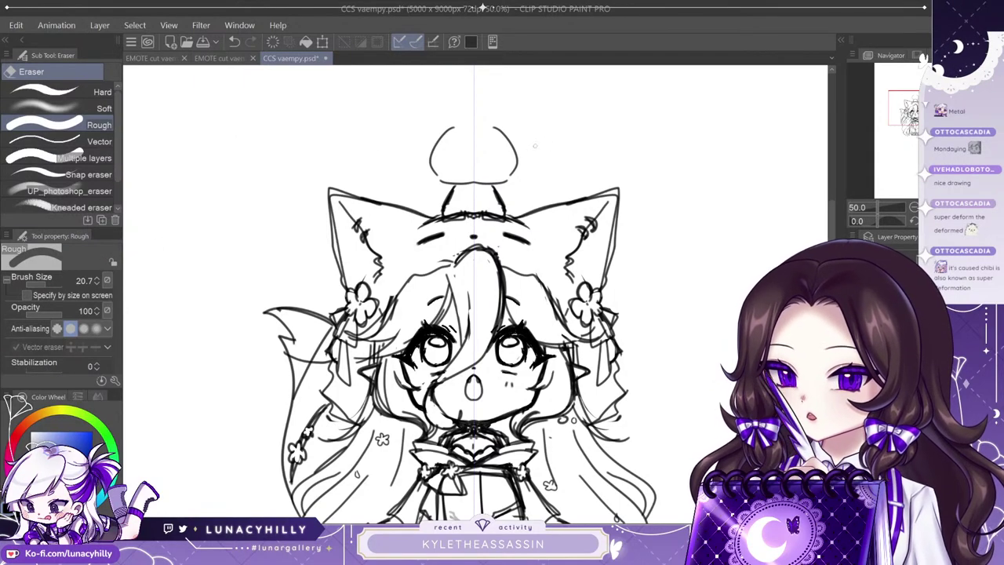
Undo the last strokes on the small creature and thin its thick body sides with the Rough eraser.
key("ctrl+z")
key("ctrl+z")
key("ctrl+z")
mouse_move(449, 207)
left_mouse_down()
mouse_move(445, 214)
mouse_move(446, 205)
left_mouse_up()
key("p")
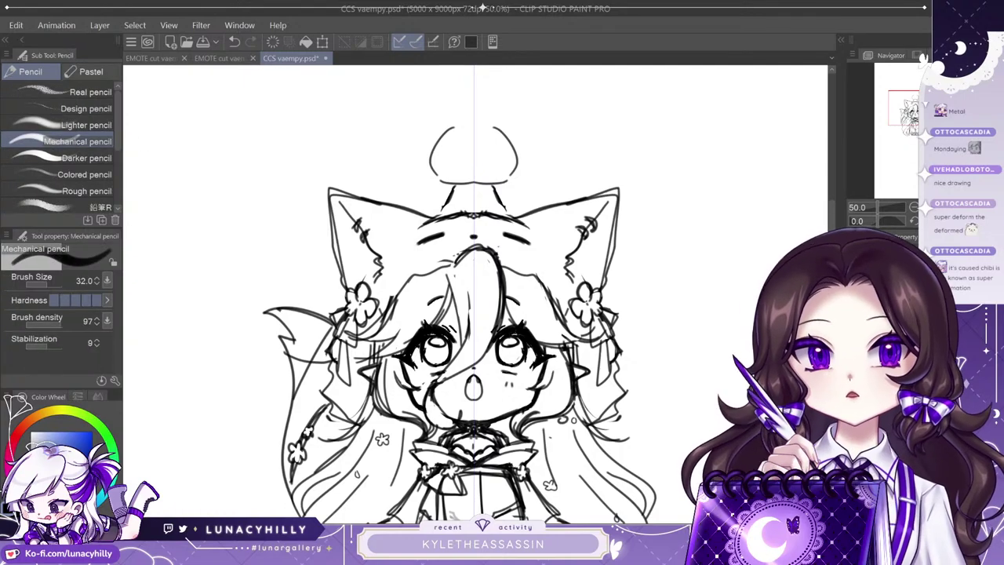
Darken the small creature's head and body outline and erase the line separating its head from its body.
mouse_move(452, 127)
left_mouse_down()
mouse_move(445, 186)
mouse_move(504, 202)
mouse_move(437, 209)
mouse_move(453, 222)
mouse_move(469, 207)
mouse_move(454, 198)
mouse_move(480, 178)
left_mouse_up()
key("e")
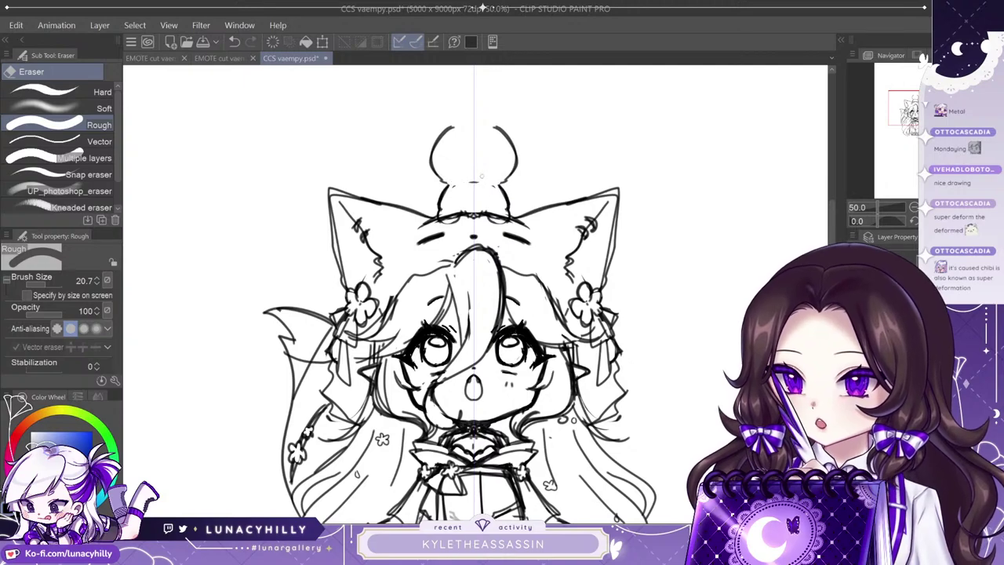
key("p")
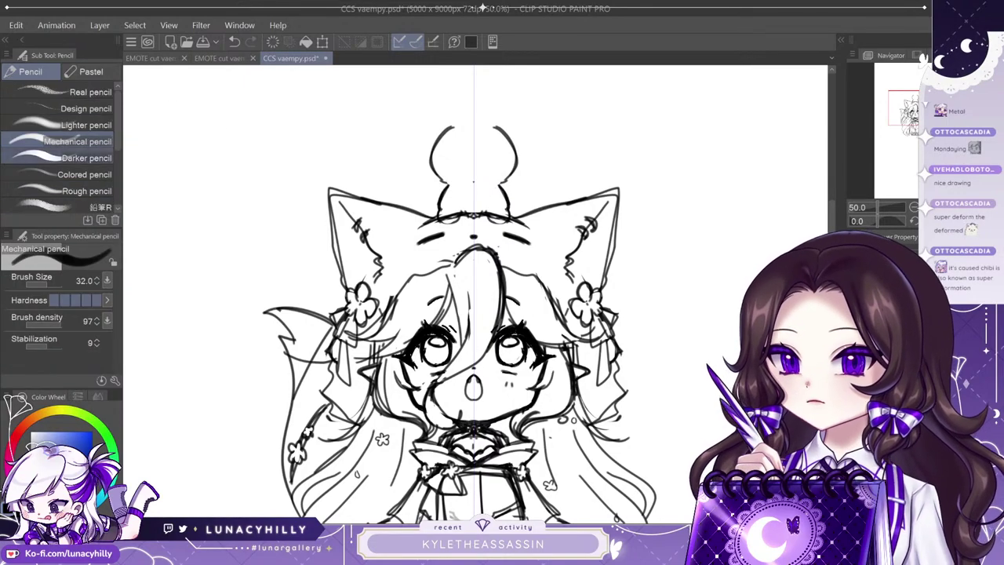
mouse_move(442, 137)
left_mouse_down()
mouse_move(434, 176)
mouse_move(453, 185)
mouse_move(439, 202)
left_mouse_up()
key("e")
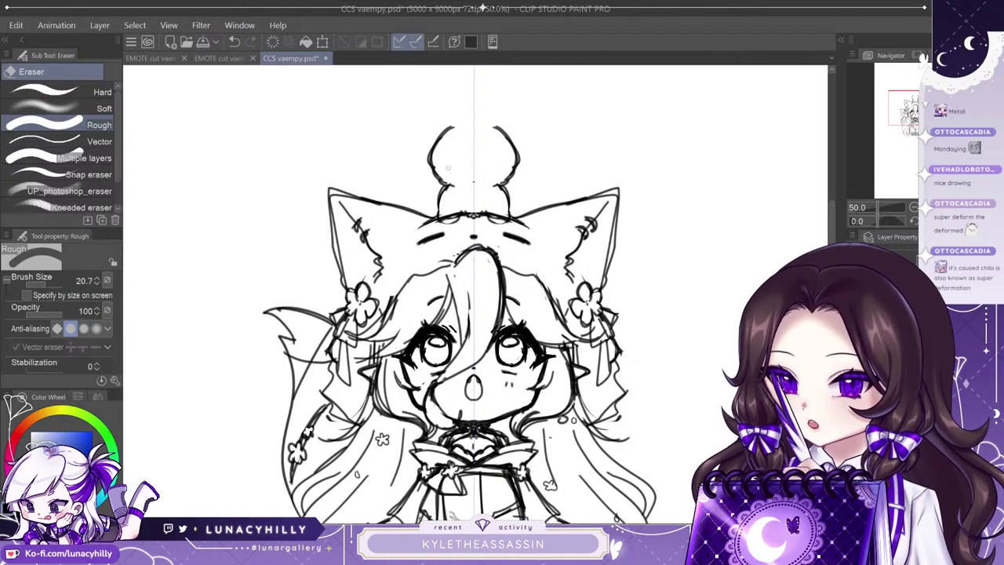
Draw the small creature's dark oval eyes with dots above and round shapes below, and erase highlights into the eyes.
mouse_move(432, 154)
left_mouse_down()
mouse_move(439, 177)
mouse_move(454, 148)
mouse_move(492, 149)
mouse_move(491, 161)
left_mouse_up()
key("p")
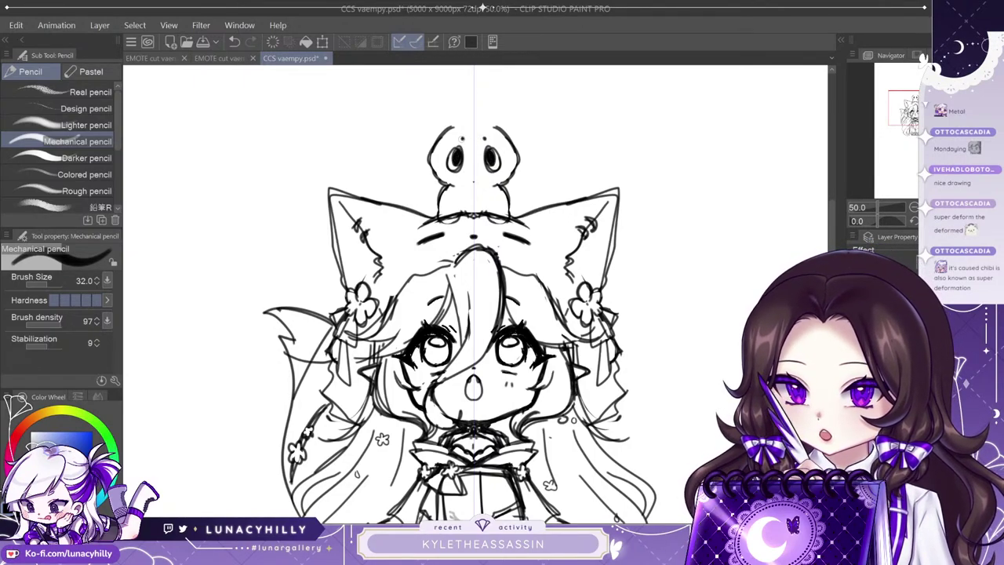
mouse_move(490, 177)
left_mouse_down()
mouse_move(502, 179)
mouse_move(452, 182)
left_mouse_up()
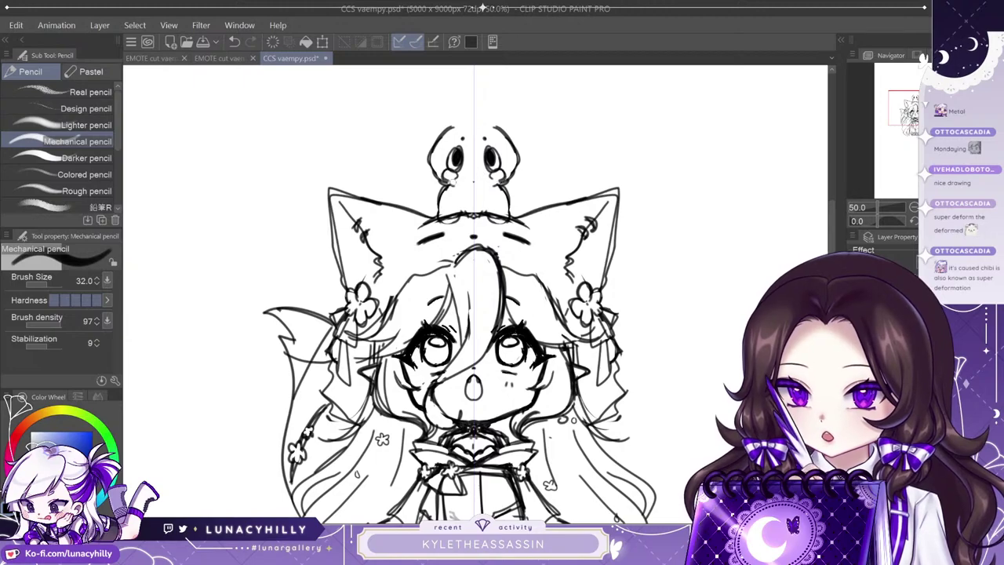
key("e")
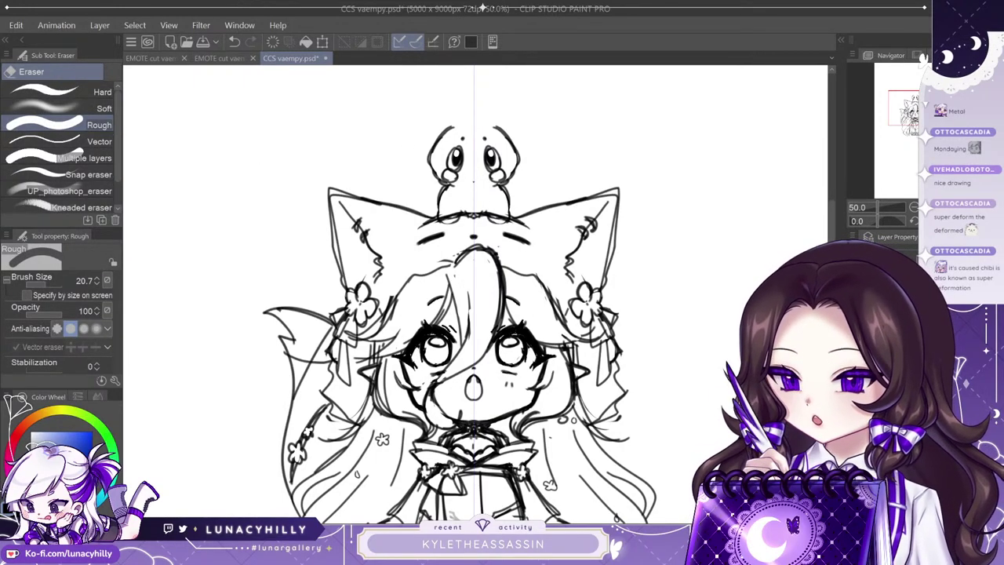
key("p")
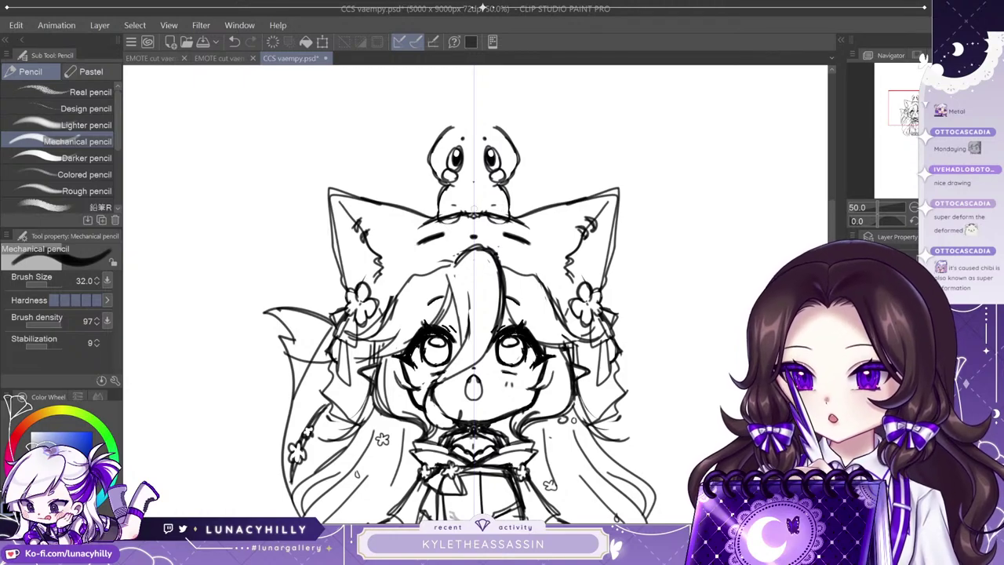
Try drawing small feet at the base of the creature's body, erasing the overlapping lines around them.
left_click_drag(442, 218, 494, 223)
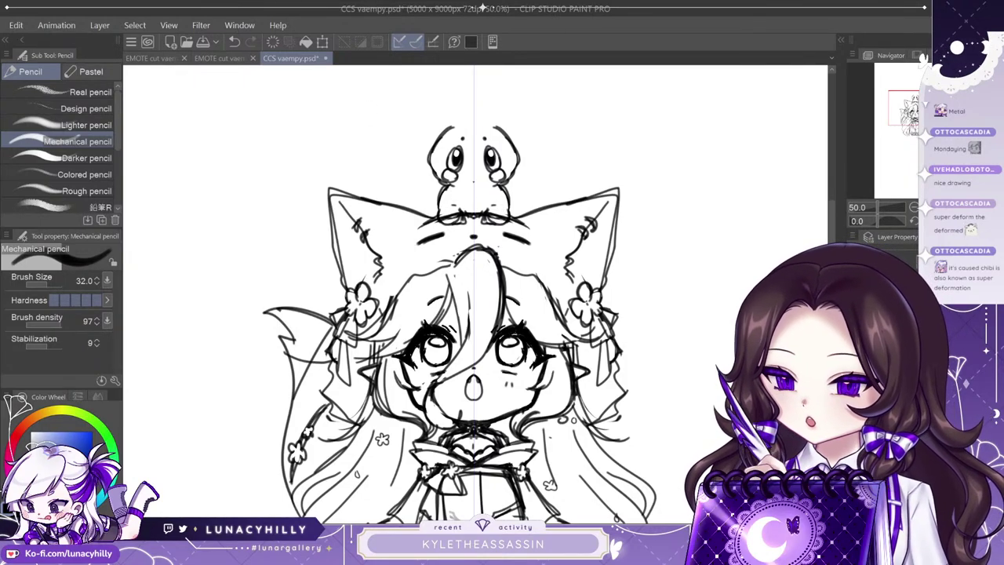
key("e")
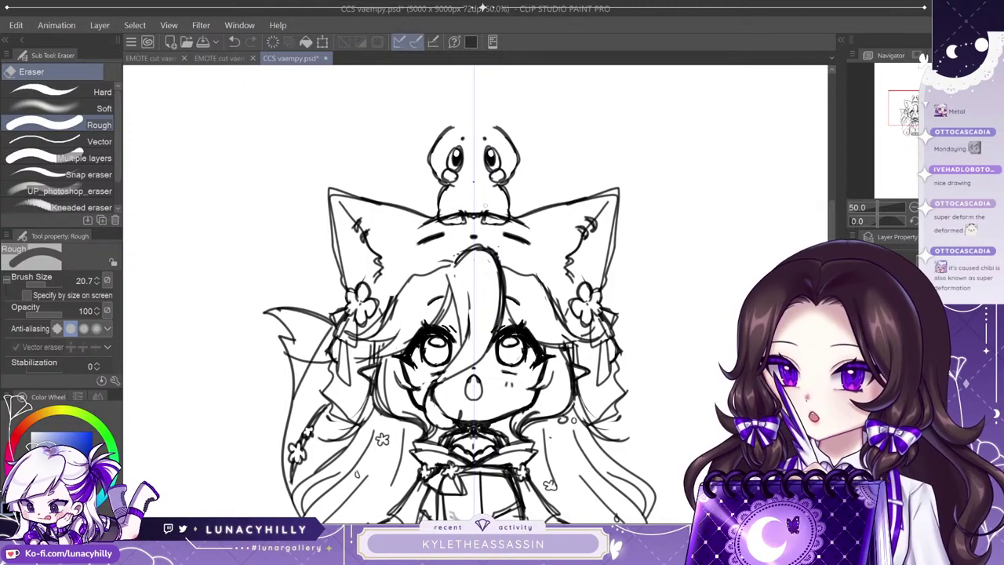
left_click_drag(463, 210, 473, 209)
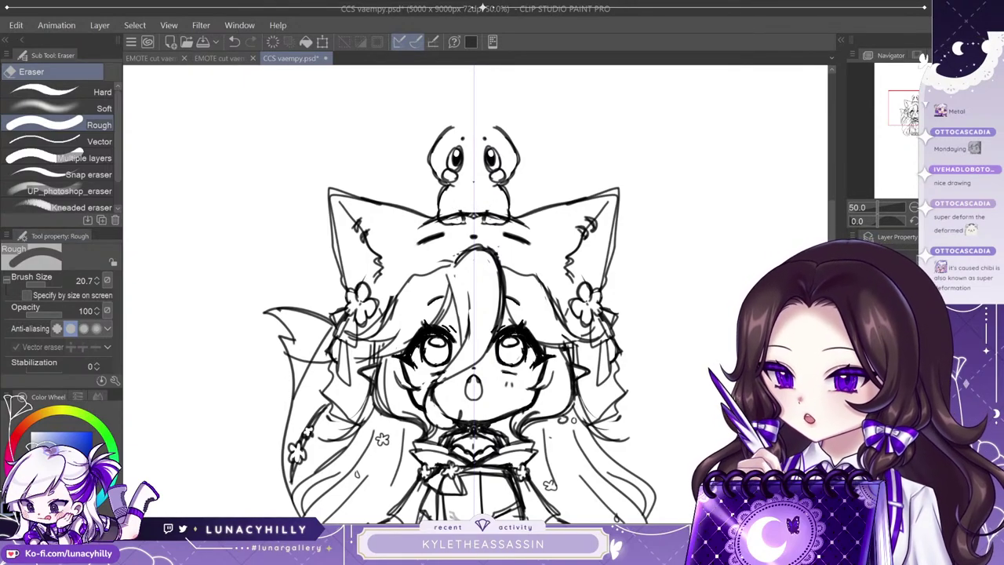
key("p")
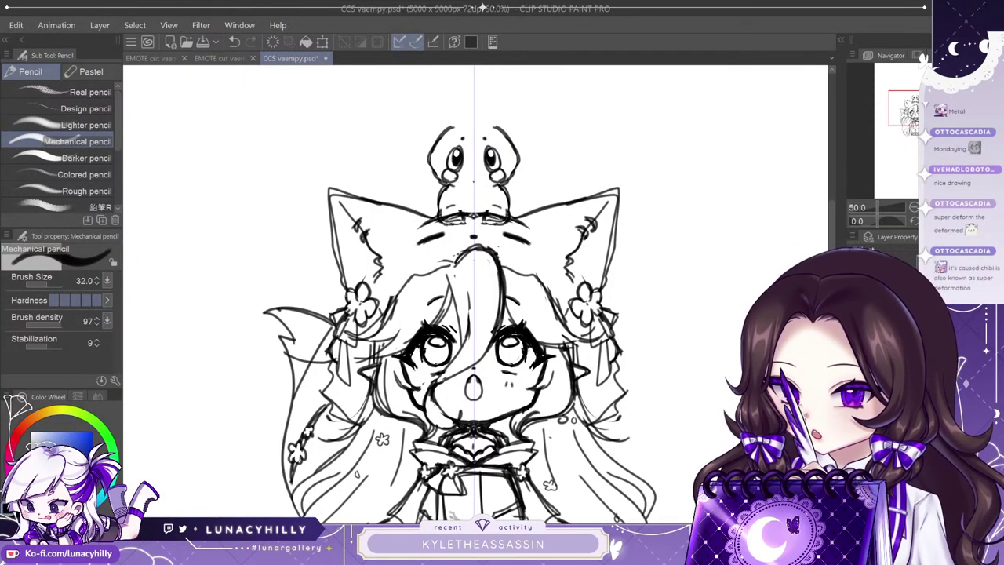
key("e")
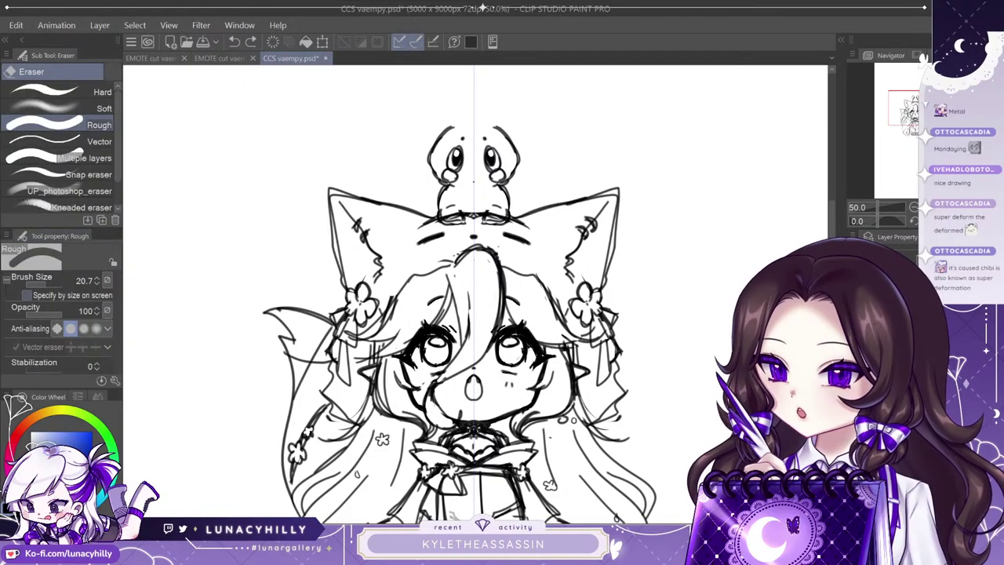
Erase the base of the small creature's body and redraw its sides wider and darker down to the hood.
left_click_drag(491, 221, 443, 222)
key("p")
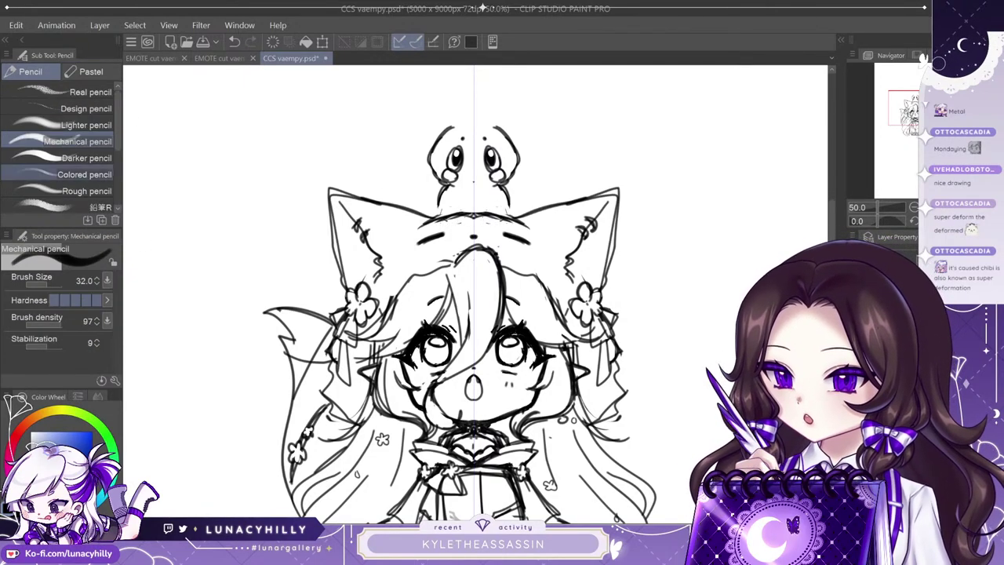
mouse_move(447, 185)
left_mouse_down()
mouse_move(433, 217)
mouse_move(463, 220)
mouse_move(456, 204)
mouse_move(462, 223)
mouse_move(512, 217)
left_mouse_up()
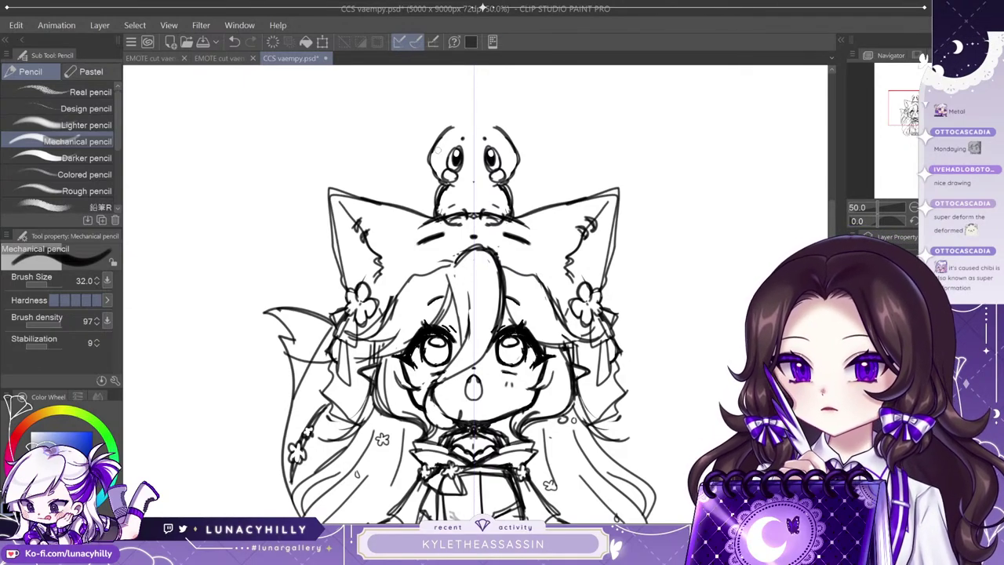
Draw mirrored flared shapes from the sides of the small creature's head down to the hood, undoing the first attempt.
left_click_drag(436, 146, 416, 223)
key("ctrl+z")
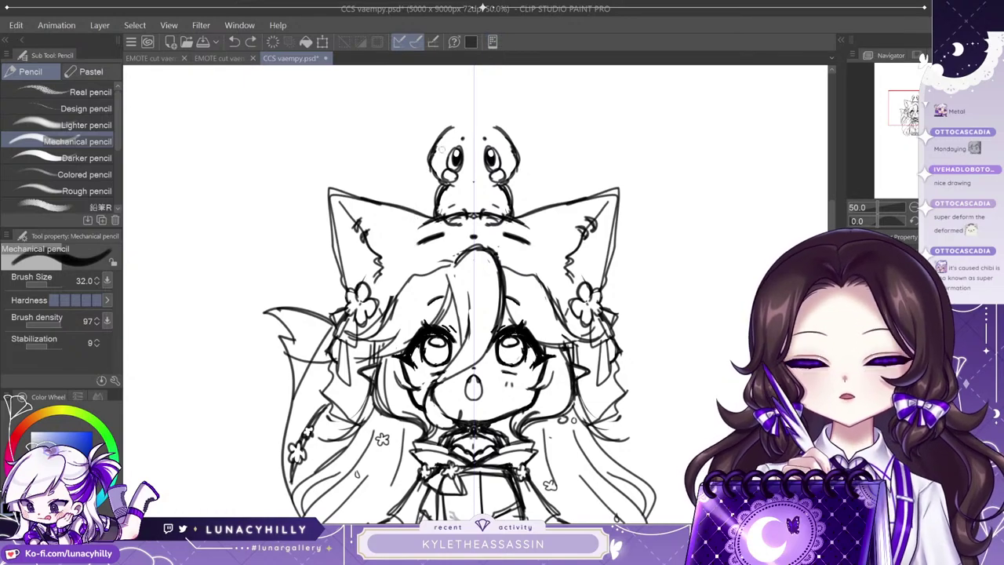
mouse_move(436, 149)
left_mouse_down()
mouse_move(415, 183)
mouse_move(435, 211)
left_mouse_up()
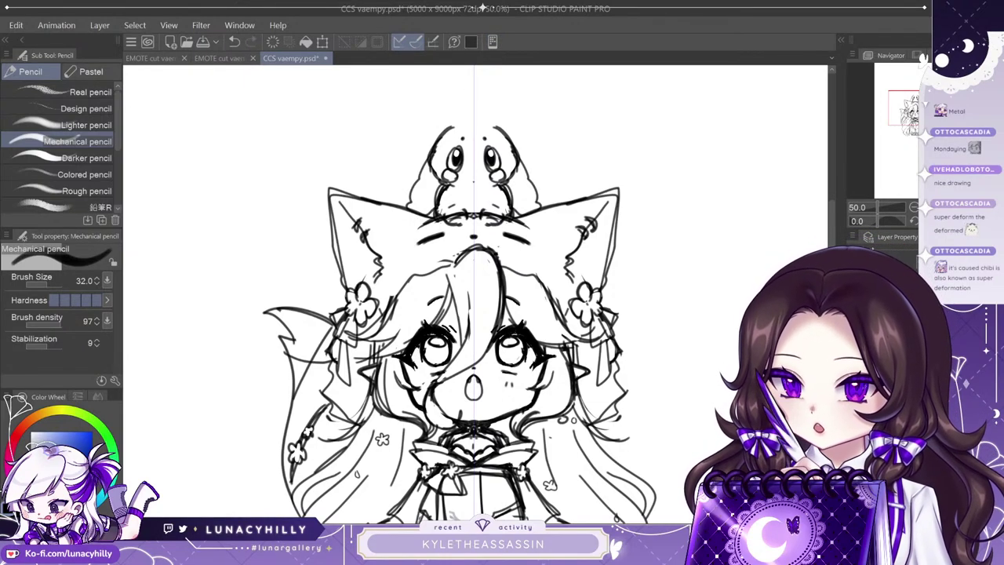
Undo the flared shapes beside the small creature's head and fade the main character's sketch.
key("ctrl+z")
left_click(902, 310)
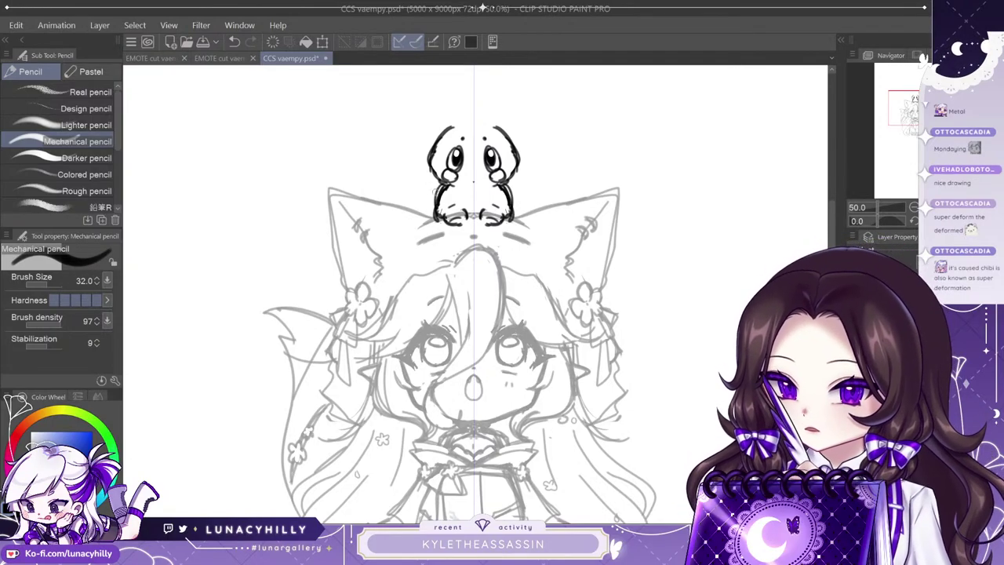
Erase the small creature's eyes and the dots and round shapes around them, using a larger eraser.
key("e")
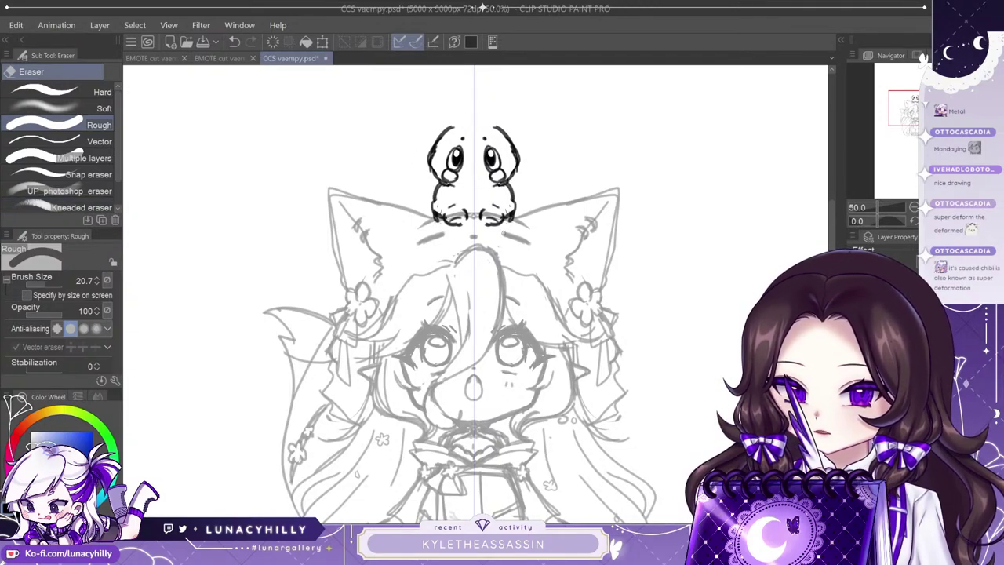
key("ctrl+z")
key("ctrl+z")
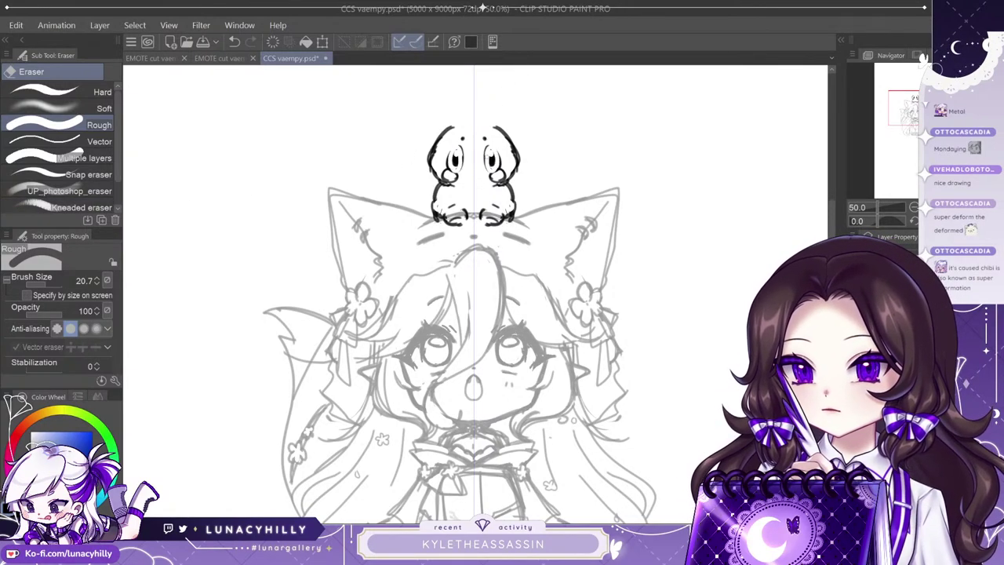
left_click(48, 284)
left_click_drag(464, 152, 462, 178)
Draw a scalloped fringe line across the creature's forehead and extend it to both sides of the head.
key("p")
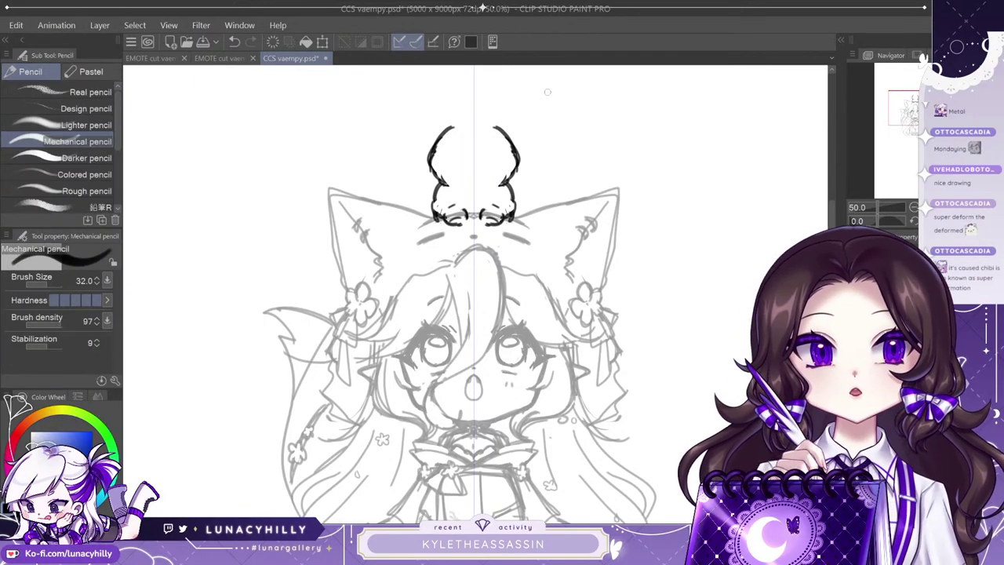
mouse_move(456, 140)
left_mouse_down()
mouse_move(495, 135)
mouse_move(461, 143)
mouse_move(476, 135)
left_mouse_up()
key("e")
key("p")
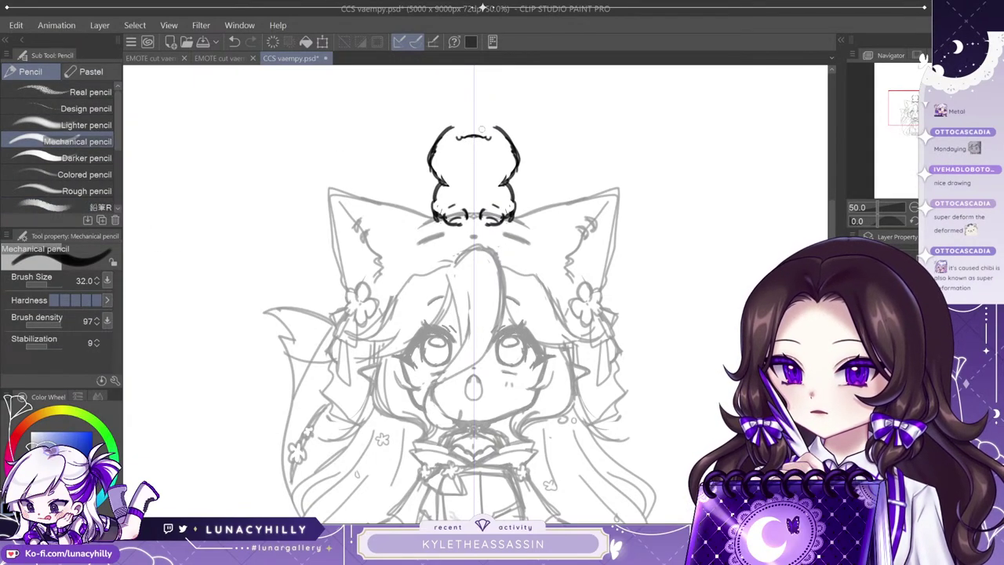
left_click_drag(490, 139, 513, 149)
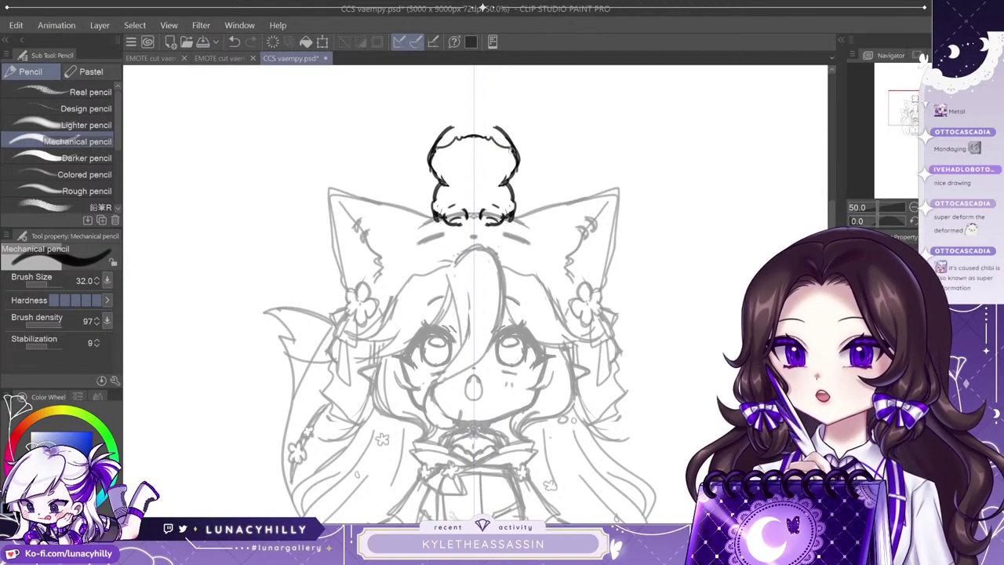
left_click_drag(436, 147, 428, 166)
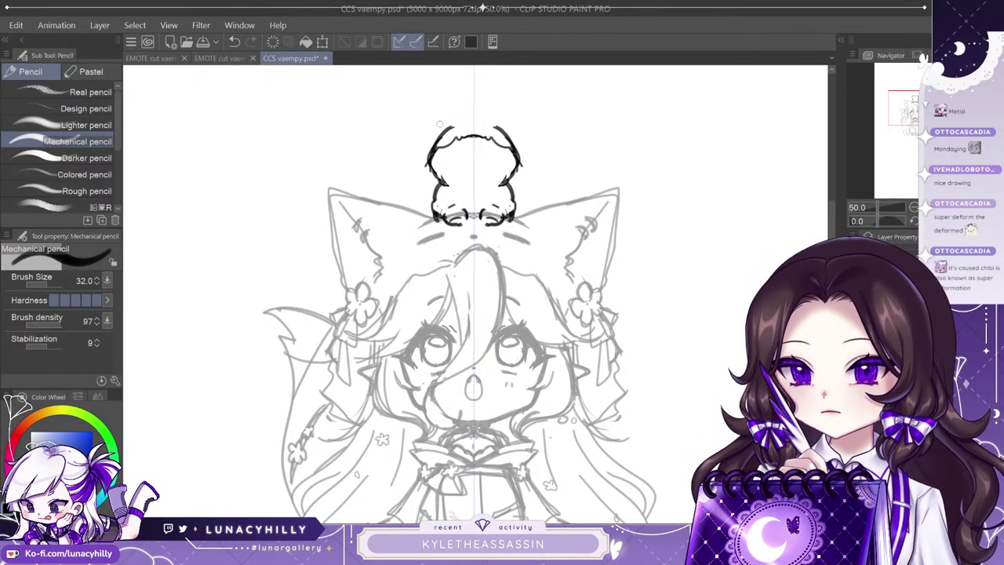
Draw a rounded top for the creature's head with long, two-lobed ears drooping on both sides, erasing the overlapping head lines.
mouse_move(440, 124)
left_mouse_down()
mouse_move(476, 111)
mouse_move(420, 146)
mouse_move(398, 182)
left_mouse_up()
left_click_drag(532, 154, 550, 180)
left_click_drag(428, 160, 403, 200)
left_click_drag(522, 160, 541, 194)
left_click_drag(402, 196, 428, 216)
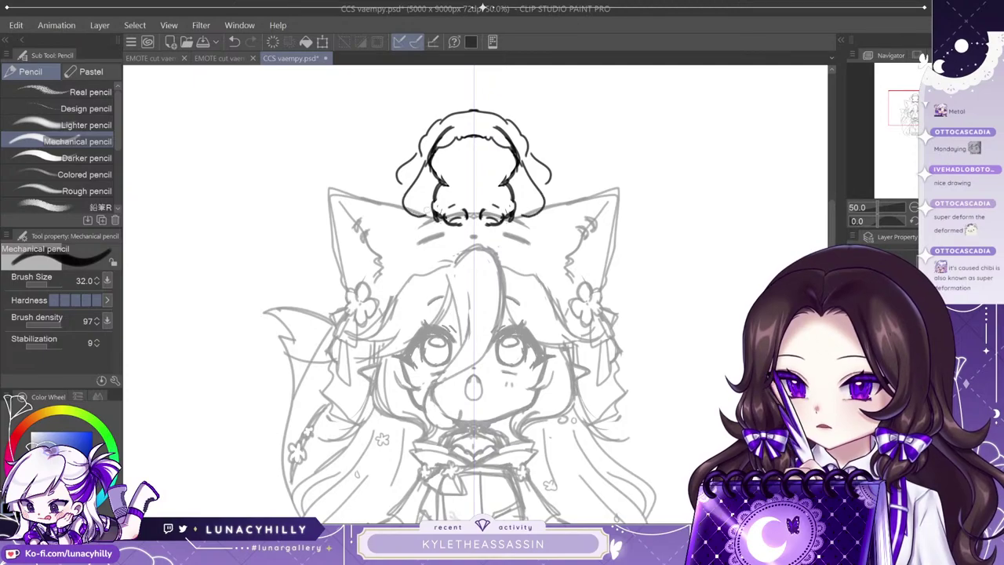
mouse_move(430, 160)
left_mouse_down()
mouse_move(403, 196)
mouse_move(429, 213)
mouse_move(404, 163)
mouse_move(405, 190)
left_mouse_up()
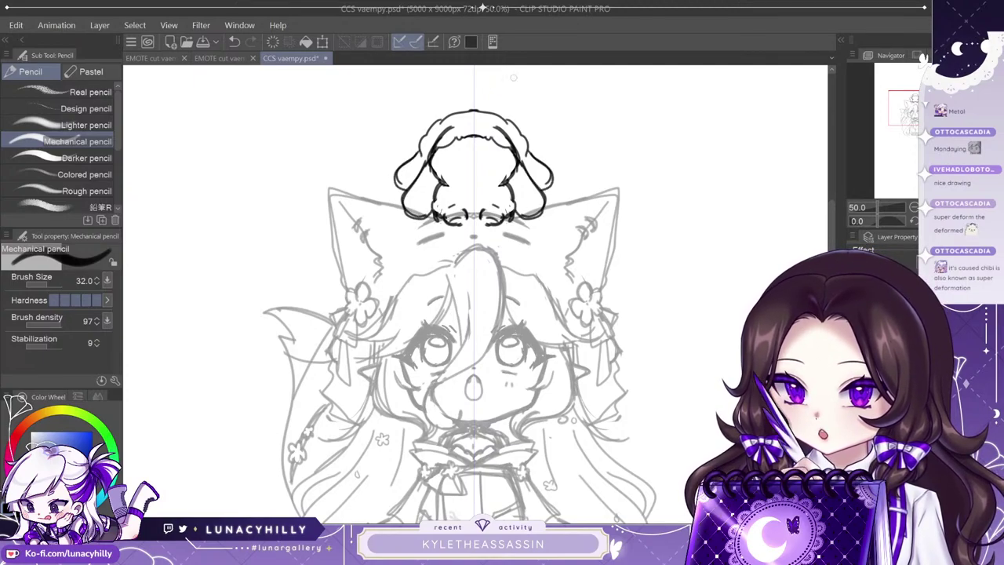
key("e")
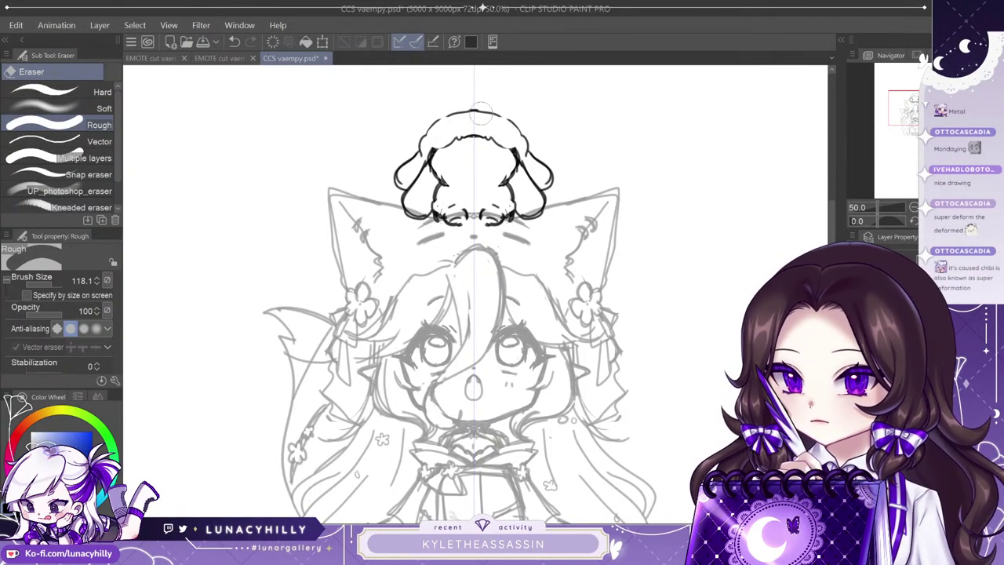
Draw mirrored flowers with ribbon bows where the creature's drooping ears meet its head.
key("p")
mouse_move(436, 119)
left_mouse_down()
mouse_move(425, 133)
mouse_move(433, 131)
left_mouse_up()
left_click_drag(433, 131, 419, 131)
left_click_drag(419, 131, 421, 142)
mouse_move(420, 142)
left_mouse_down()
mouse_move(432, 144)
mouse_move(433, 132)
left_mouse_up()
left_click_drag(424, 140, 411, 151)
left_click_drag(526, 134, 536, 149)
left_click_drag(420, 146, 414, 153)
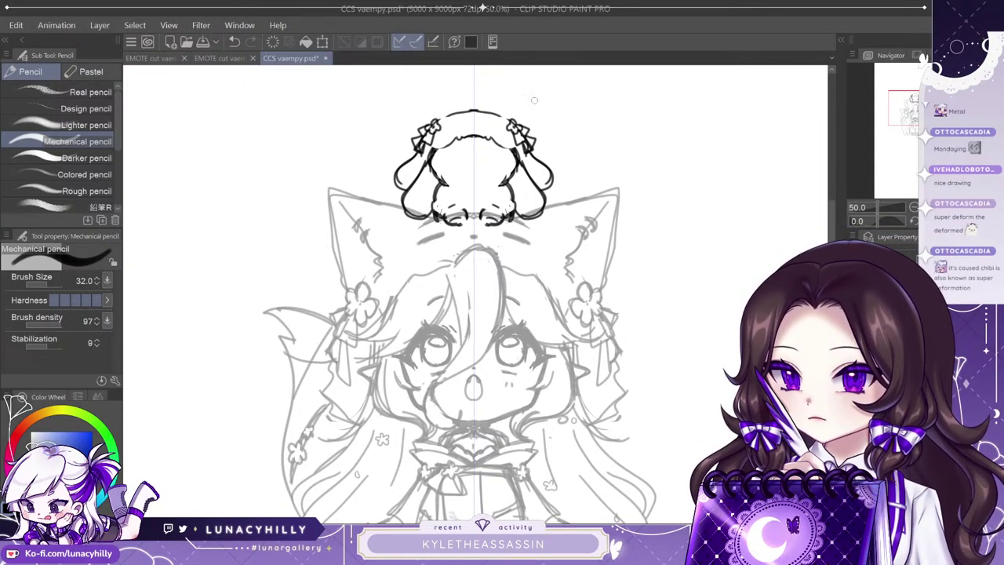
Reinforce the top of the creature's head between the bows and add short dash marks above the fringe.
left_click_drag(439, 124, 453, 112)
left_click_drag(509, 125, 462, 112)
left_click_drag(496, 114, 484, 112)
mouse_move(468, 112)
left_mouse_down()
mouse_move(480, 114)
mouse_move(449, 131)
left_mouse_up()
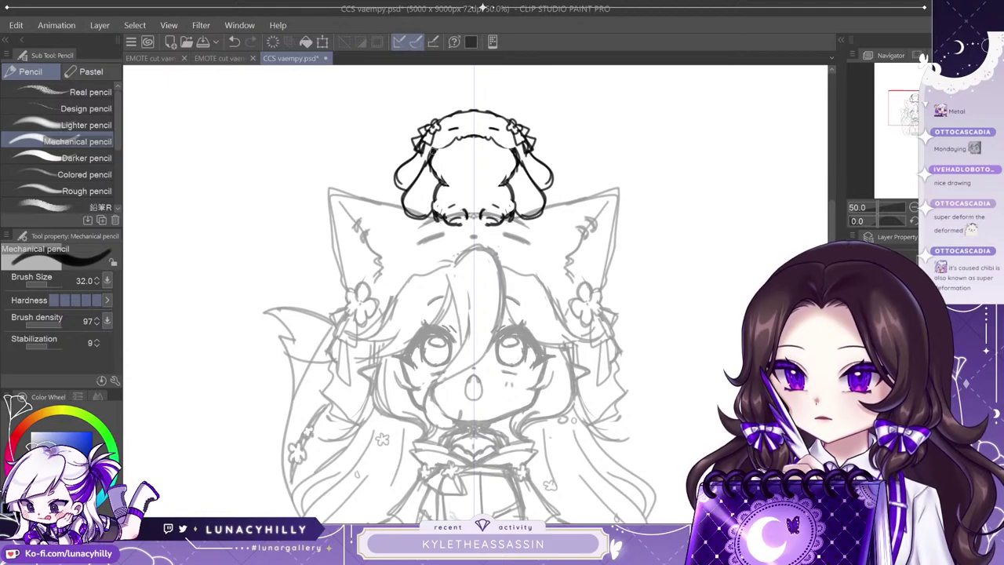
Erase the sides of the creature's face and neck, and redraw softer cheeks that curve into the body.
key("ctrl+plus")
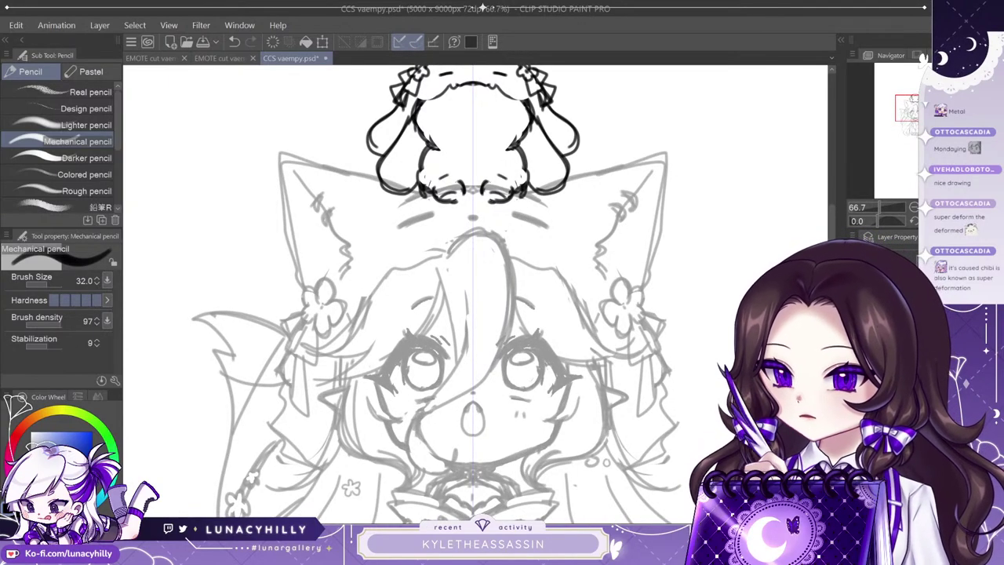
key("e")
left_click_drag(434, 143, 422, 119)
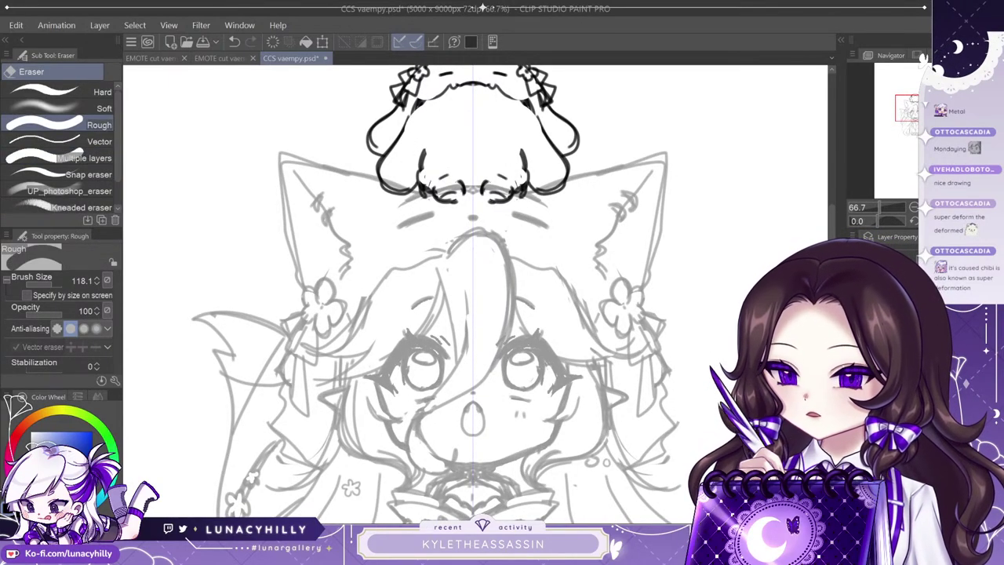
key("p")
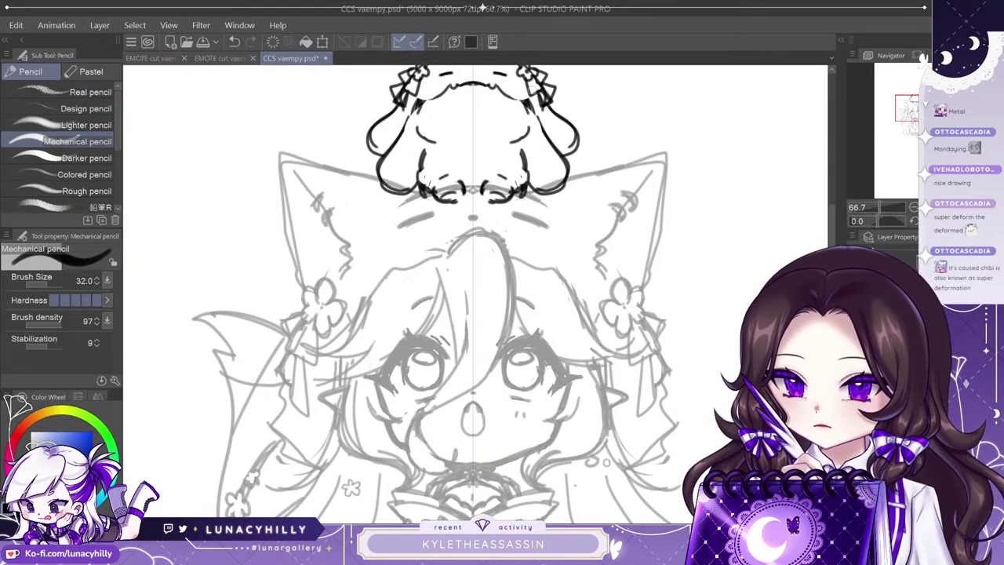
left_click_drag(424, 139, 444, 147)
left_click_drag(502, 147, 518, 138)
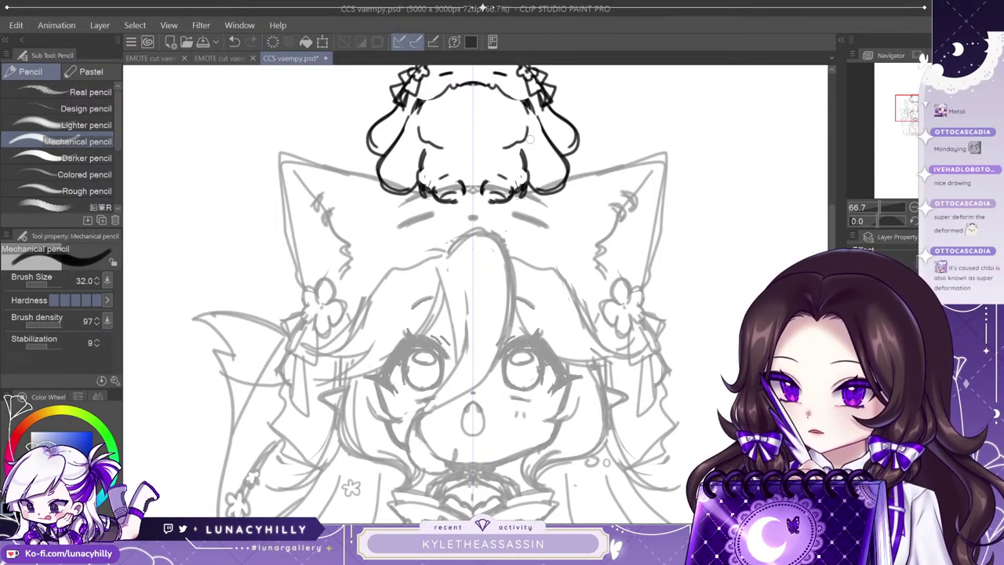
left_click_drag(428, 142, 424, 156)
Erase the lower lobes of the creature's ears and redraw them rounder down to the hood.
mouse_move(414, 107)
left_mouse_down()
mouse_move(401, 128)
mouse_move(386, 168)
left_mouse_up()
key("e")
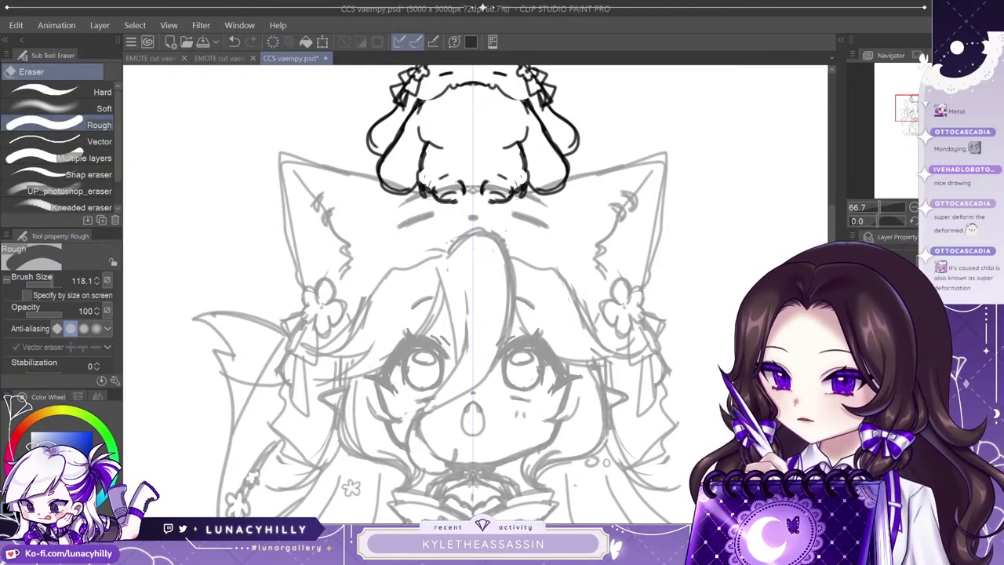
left_click_drag(411, 124, 384, 187)
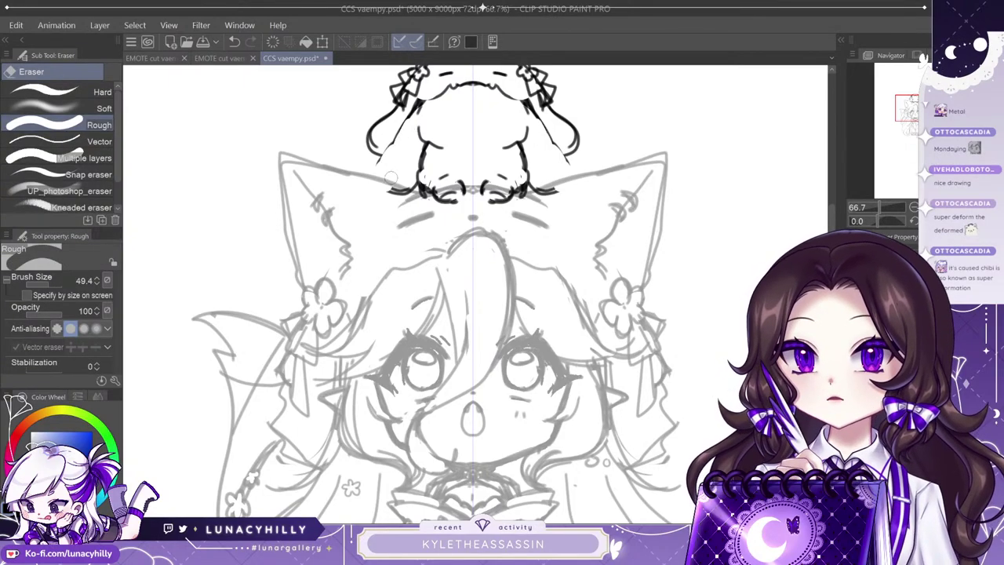
key("p")
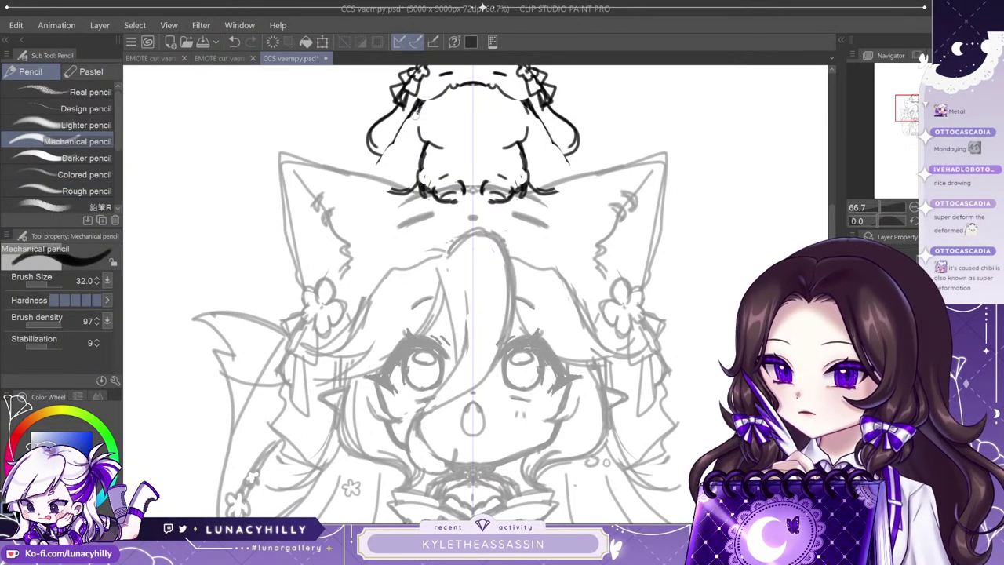
mouse_move(414, 111)
left_mouse_down()
mouse_move(379, 167)
mouse_move(404, 193)
left_mouse_up()
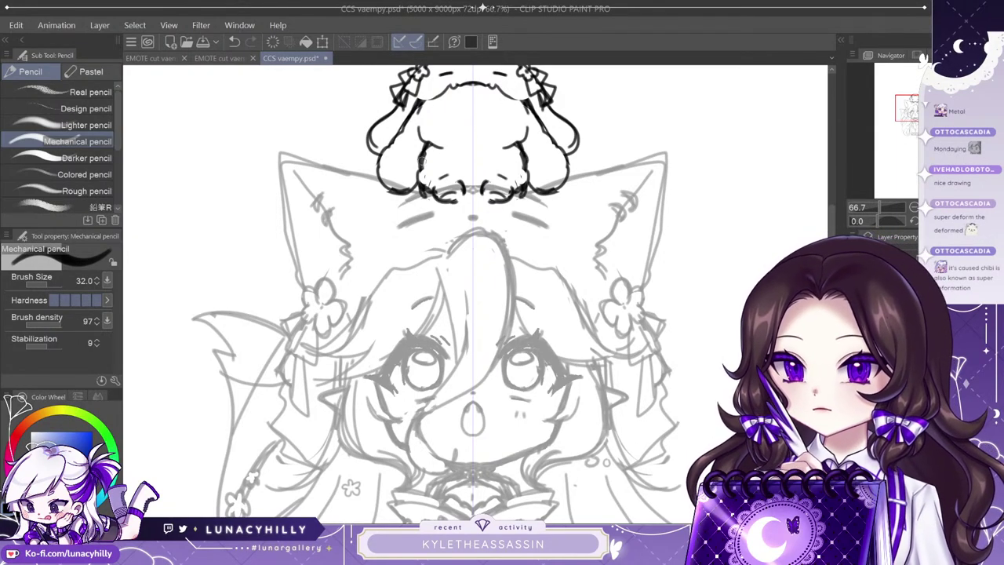
Darken the sides of the creature's body, outline its two feet and erase the toe lines inside them.
mouse_move(422, 161)
left_mouse_down()
mouse_move(421, 179)
mouse_move(426, 163)
left_mouse_up()
key("e")
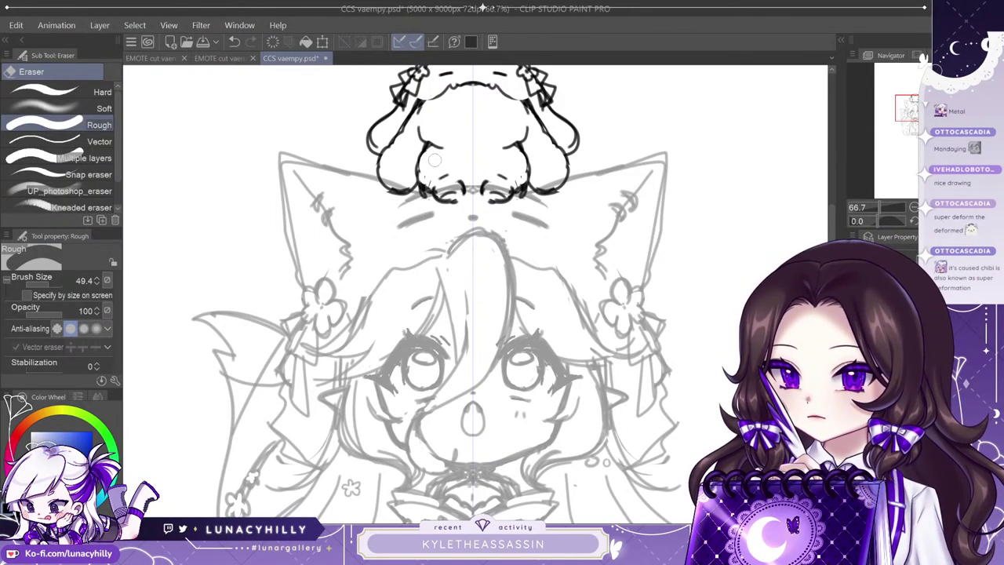
key("p")
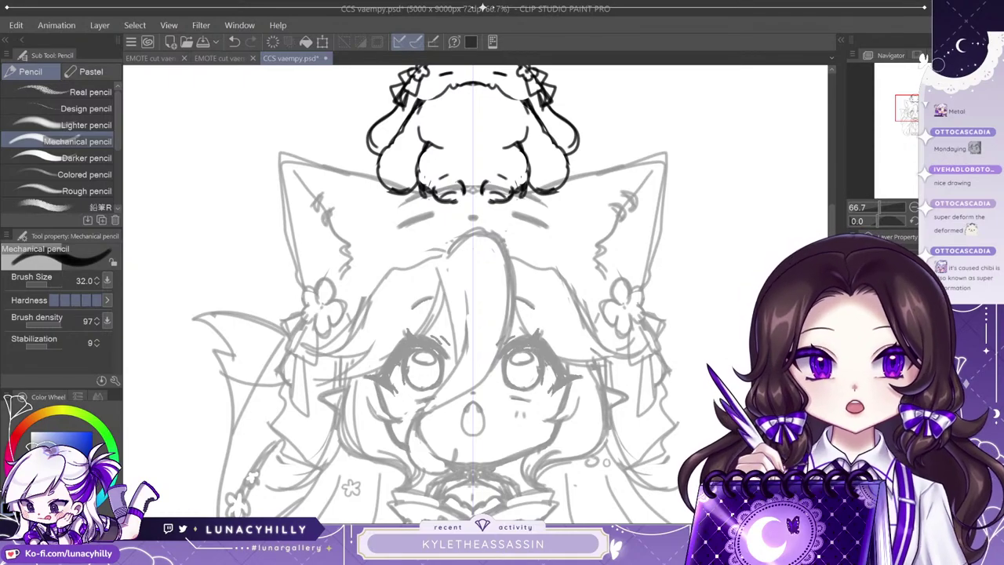
left_click_drag(462, 185, 458, 201)
key("e")
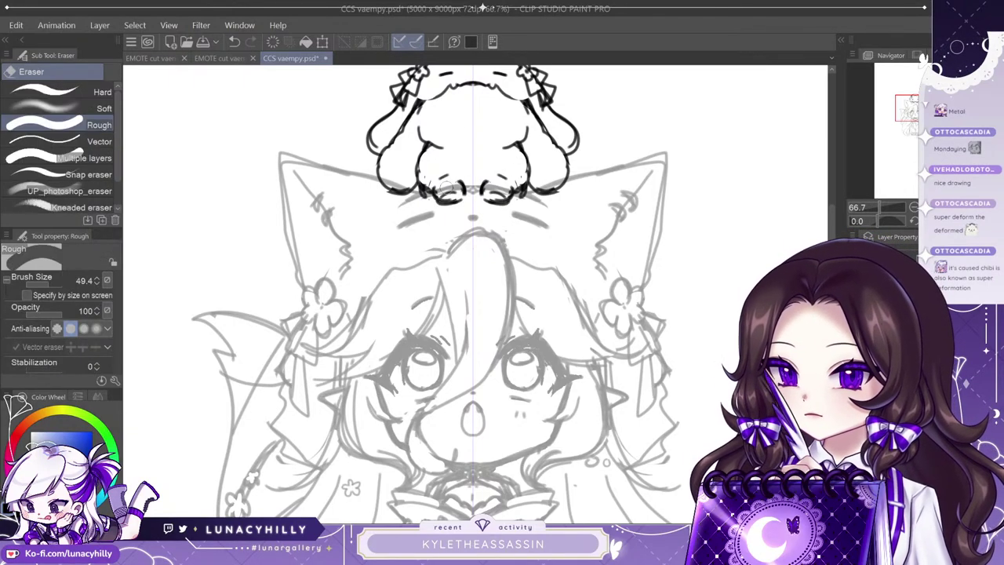
mouse_move(470, 185)
left_mouse_down()
mouse_move(439, 180)
mouse_move(461, 199)
mouse_move(458, 178)
left_mouse_up()
Draw the creature's dark oval eyes with dots above and blush marks below, and erase highlights into the eyes.
key("p")
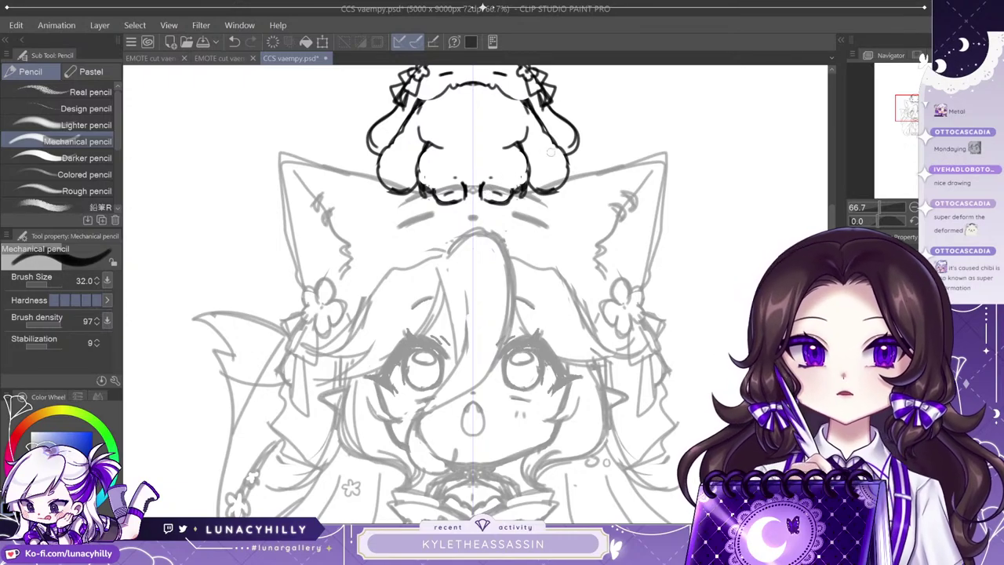
mouse_move(448, 106)
left_mouse_down()
mouse_move(498, 100)
mouse_move(494, 114)
mouse_move(489, 105)
mouse_move(499, 124)
mouse_move(441, 103)
mouse_move(448, 92)
mouse_move(444, 135)
left_mouse_up()
key("e")
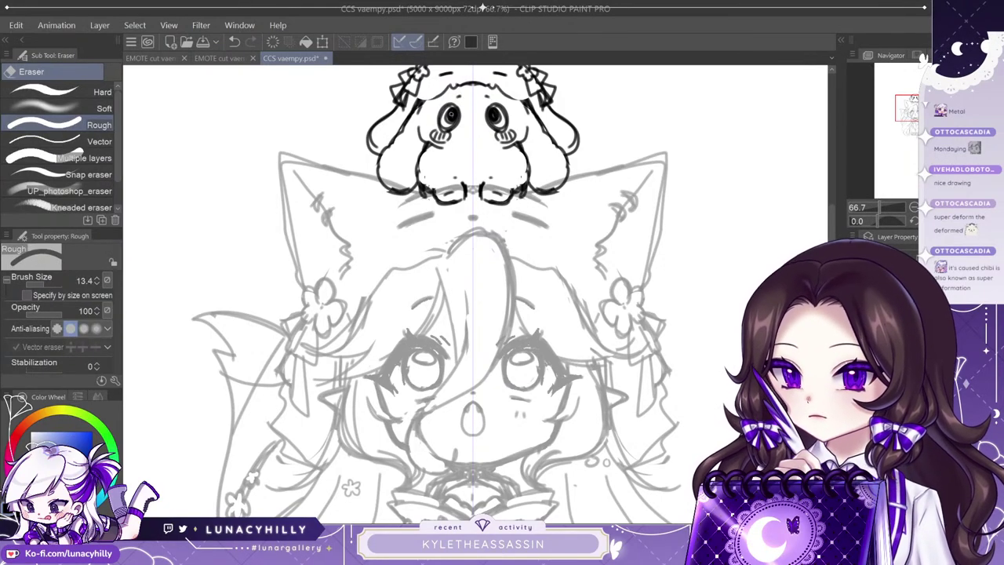
left_click(451, 115)
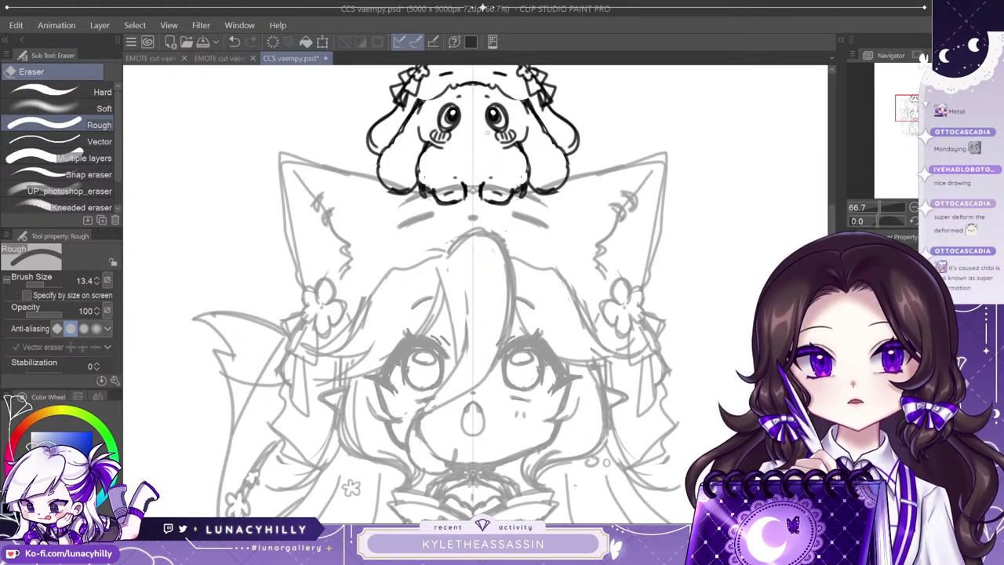
Draw a curved sash across the creature's body with a flower at one end, and darken the body's sides.
key("p")
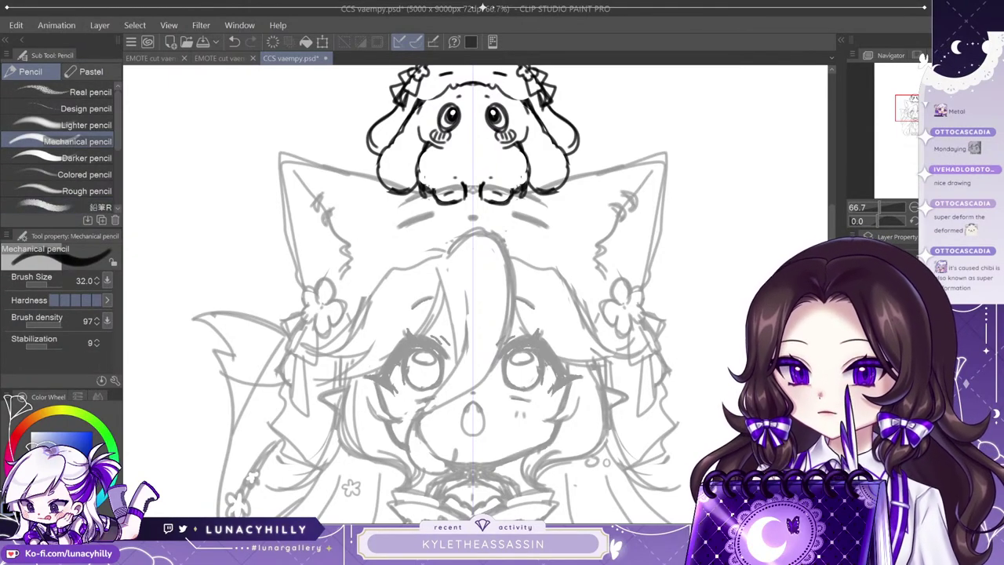
left_click_drag(423, 162, 513, 154)
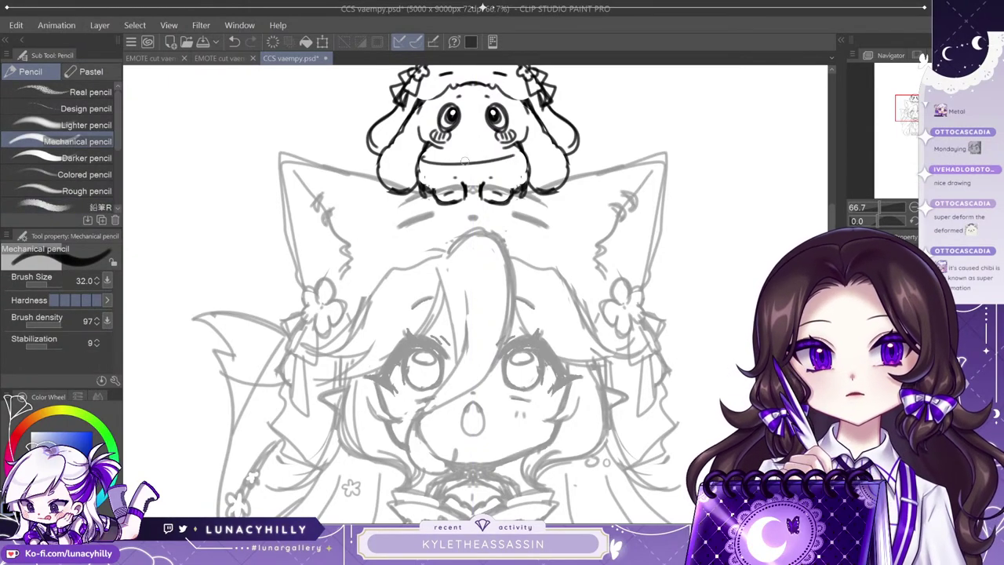
mouse_move(421, 172)
left_mouse_down()
mouse_move(500, 159)
mouse_move(523, 151)
left_mouse_up()
left_click_drag(431, 149, 420, 177)
left_click_drag(521, 154, 527, 184)
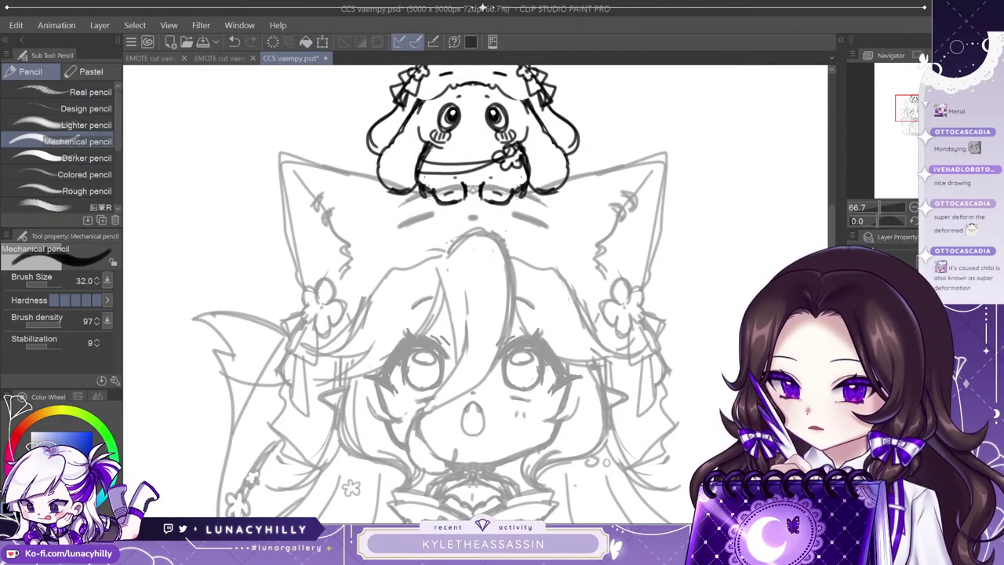
Clean up the lines around the sash's flower and add a small diamond charm hanging below it.
key("e")
mouse_move(512, 150)
left_mouse_down()
mouse_move(501, 159)
mouse_move(517, 162)
mouse_move(514, 153)
mouse_move(500, 166)
mouse_move(513, 163)
mouse_move(480, 169)
mouse_move(494, 185)
mouse_move(495, 174)
left_mouse_up()
key("p")
key("ctrl+z")
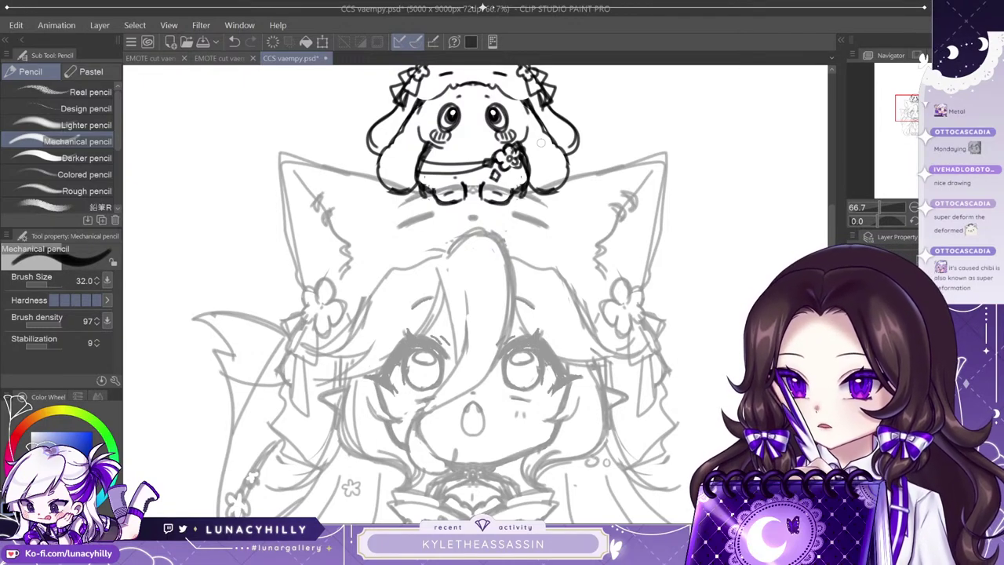
Add short marks above the creature's feet, and erase and redraw the feet's outlines more lightly.
key("e")
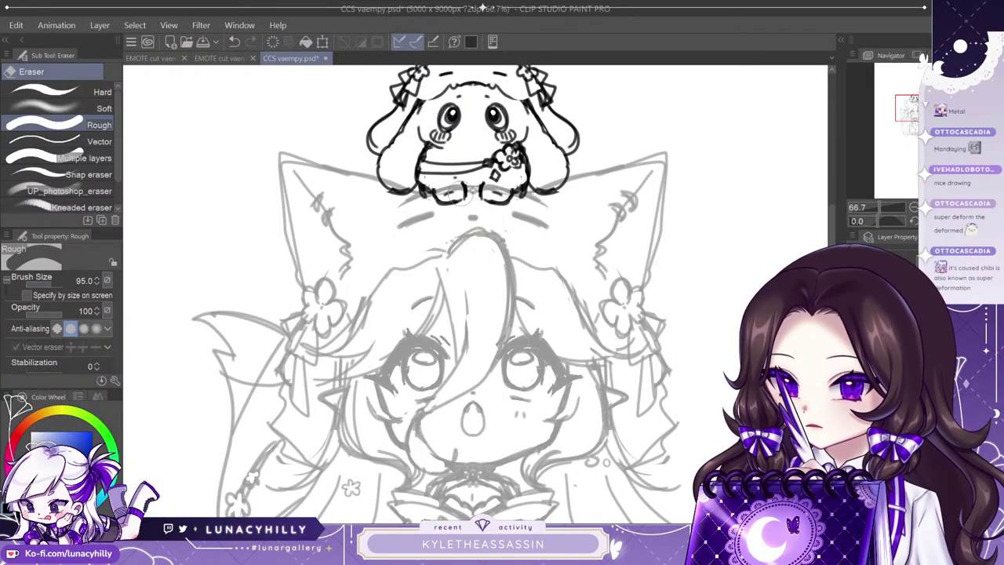
key("p")
left_click_drag(441, 182, 448, 180)
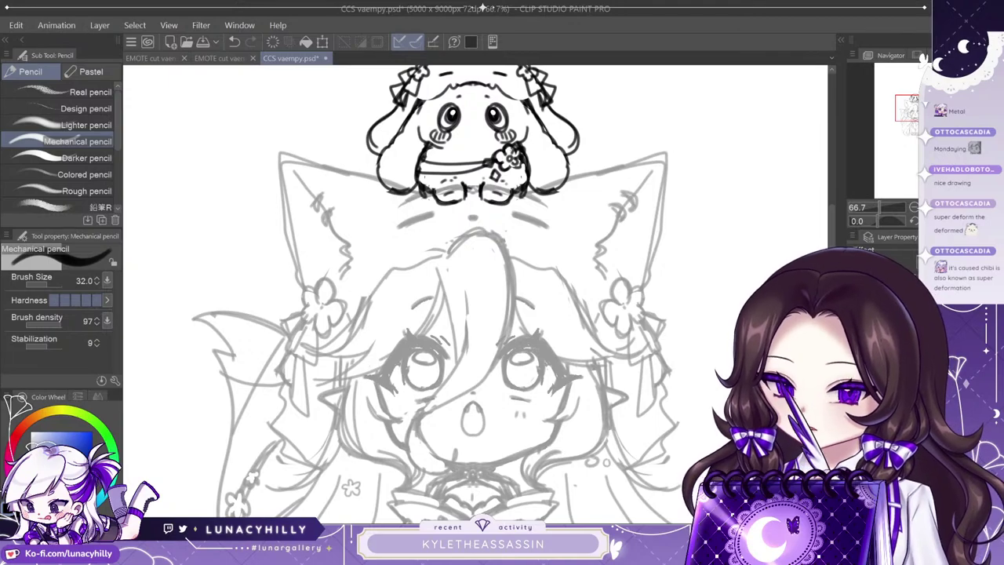
key("ctrl+minus")
key("e")
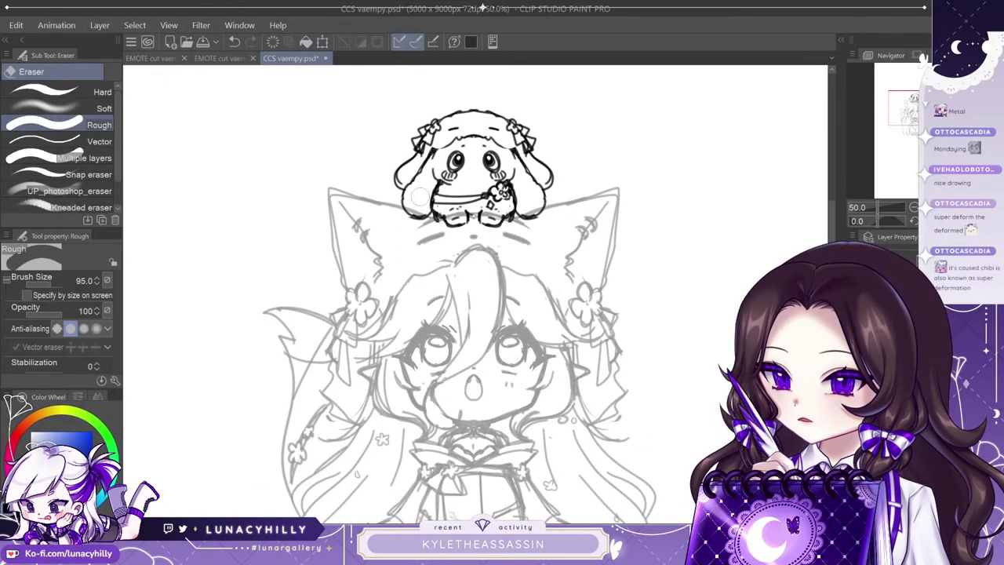
key("p")
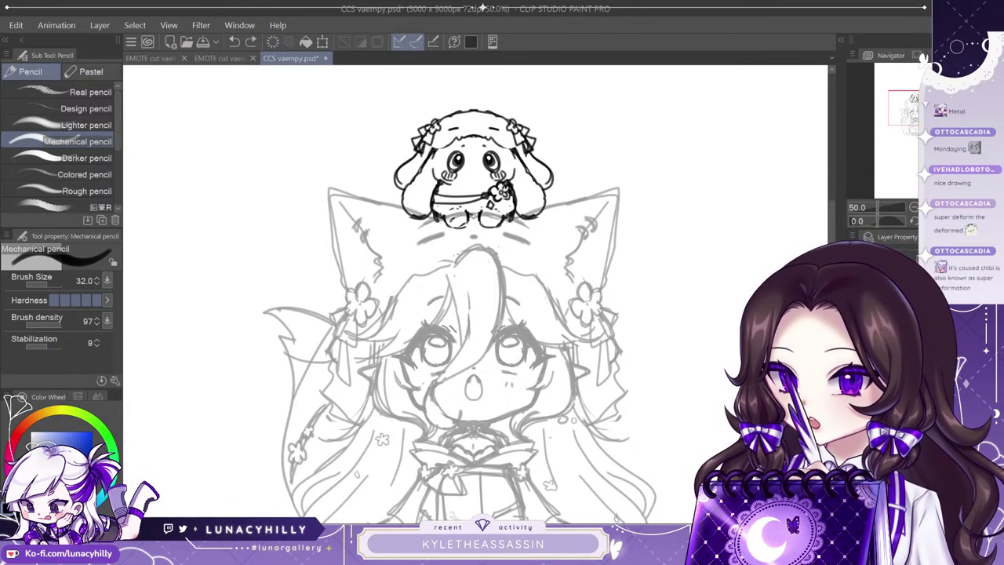
left_click_drag(487, 219, 494, 224)
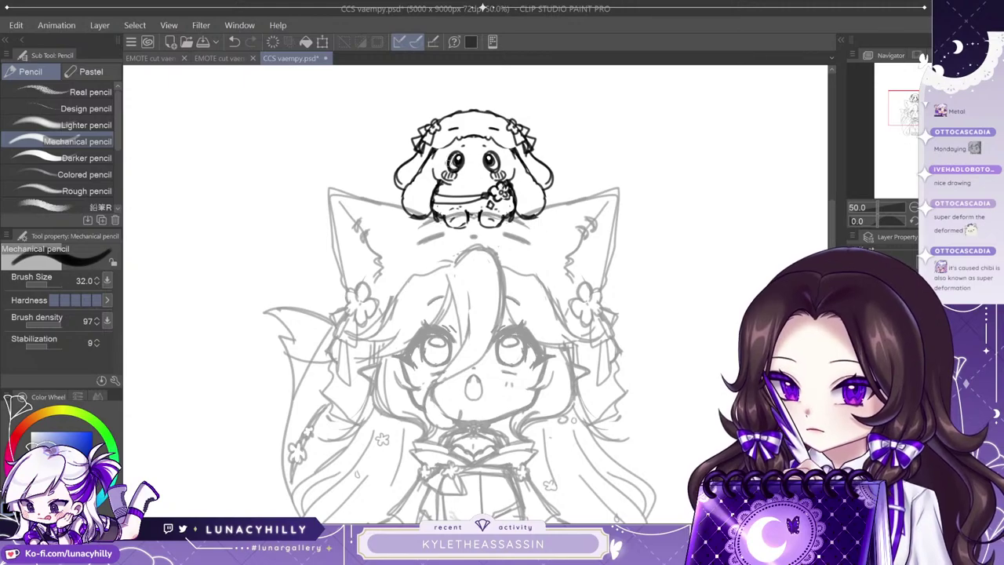
Erase the creature's inner eye details and blush marks, and refill its eyes as simple dark ovals with small highlights.
key("e")
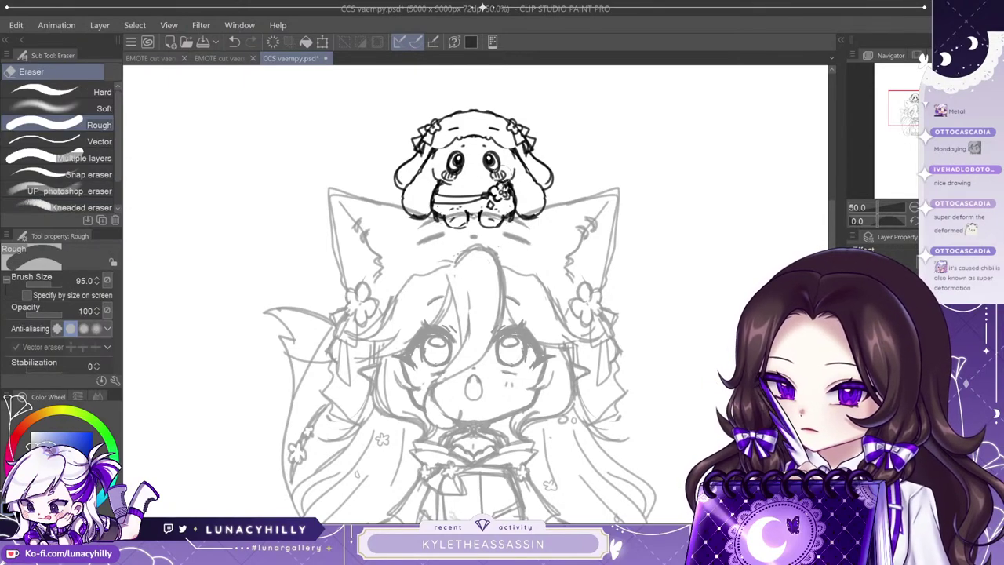
mouse_move(462, 165)
left_mouse_down()
mouse_move(450, 176)
mouse_move(457, 157)
mouse_move(485, 159)
mouse_move(492, 177)
mouse_move(491, 153)
left_mouse_up()
key("p")
key("ctrl+z")
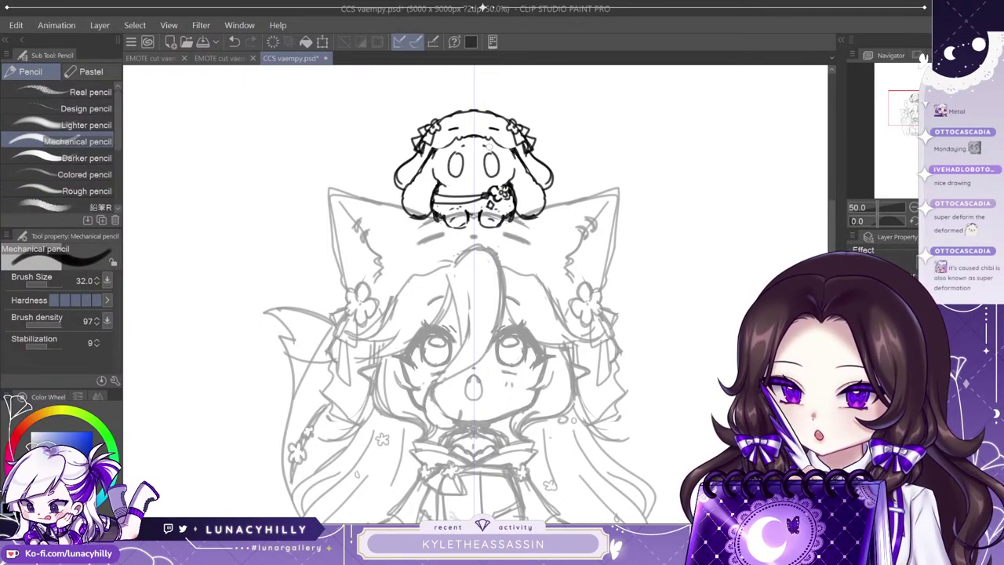
mouse_move(444, 178)
left_mouse_down()
mouse_move(458, 162)
mouse_move(451, 176)
mouse_move(457, 166)
mouse_move(494, 171)
mouse_move(459, 162)
left_mouse_up()
key("e")
key("b")
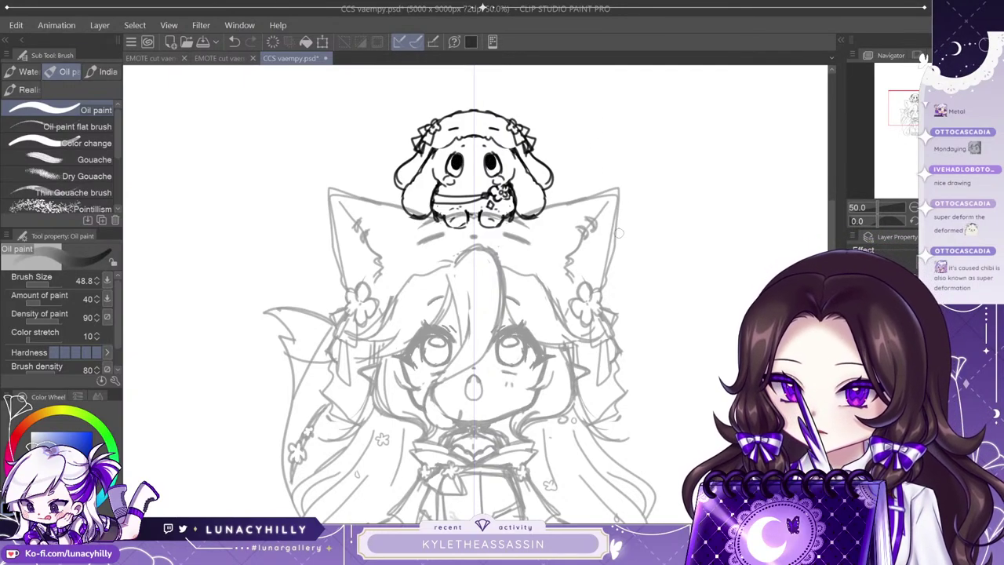
Cut the creature out temporarily, select the top of the character's cat-eared hood and shift it slightly down, and paste the creature back.
scroll(617, 232, "down", 5)
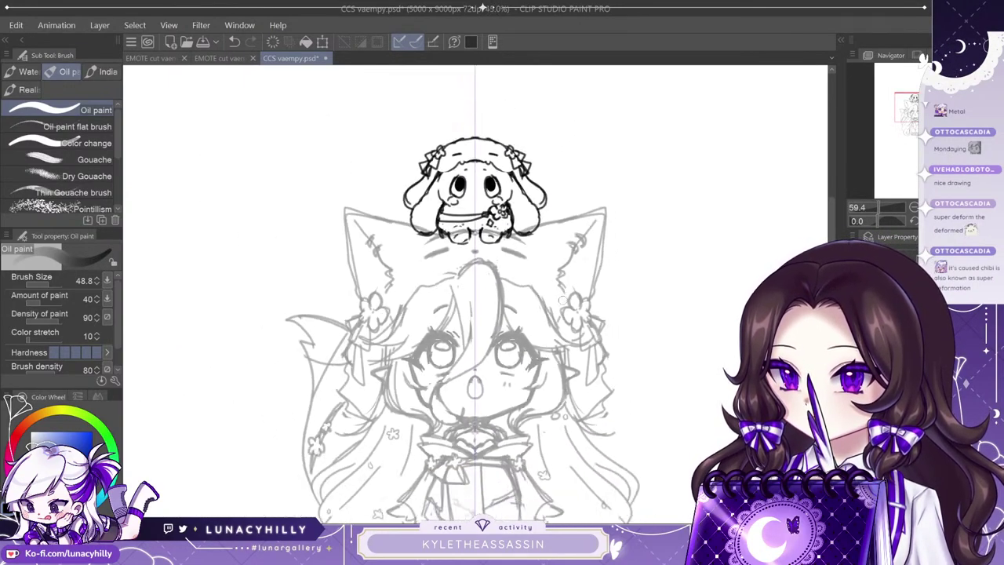
scroll(510, 290, "down", 1)
scroll(509, 290, "up", 2)
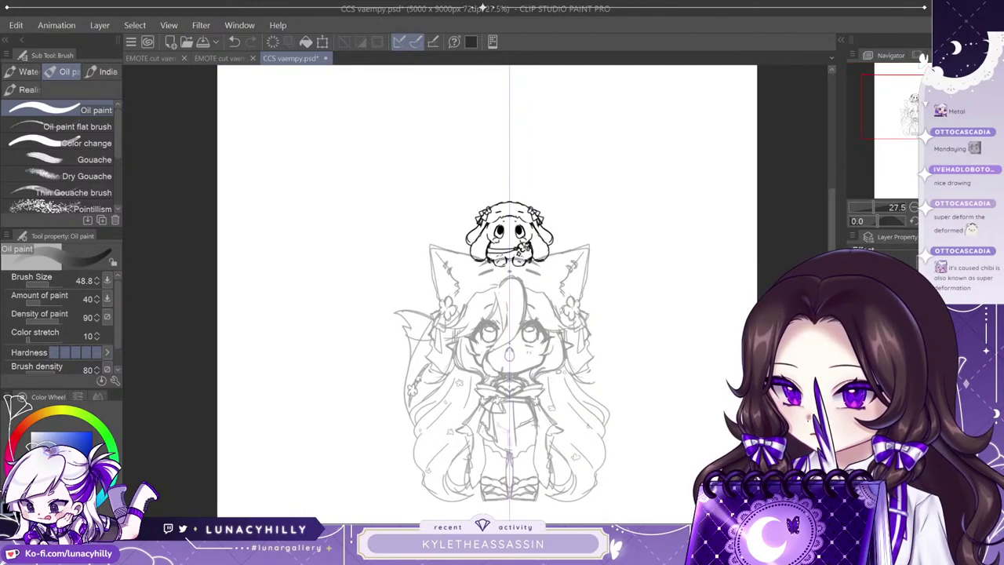
key("k")
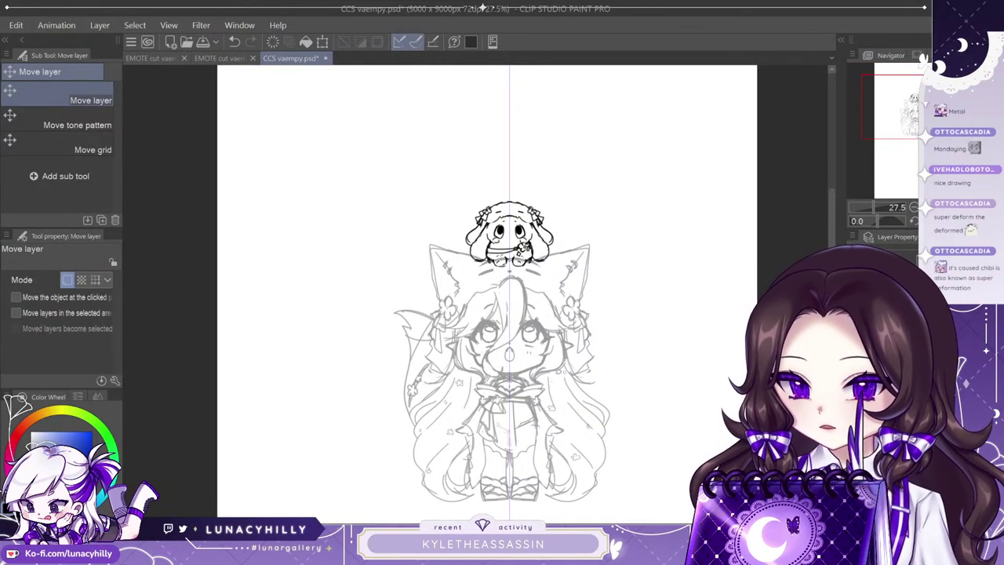
key("ctrl+x")
key("m")
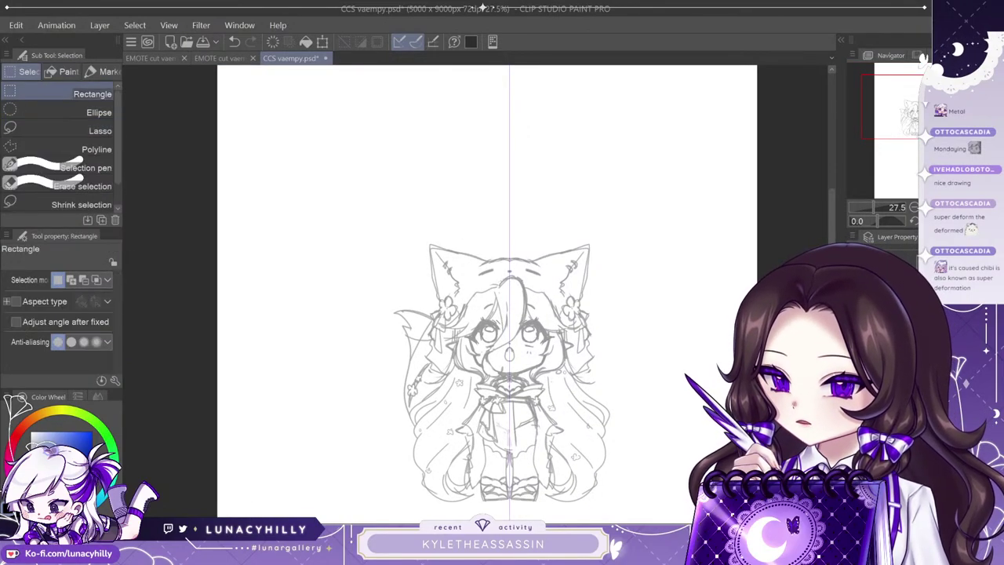
left_click_drag(367, 202, 651, 276)
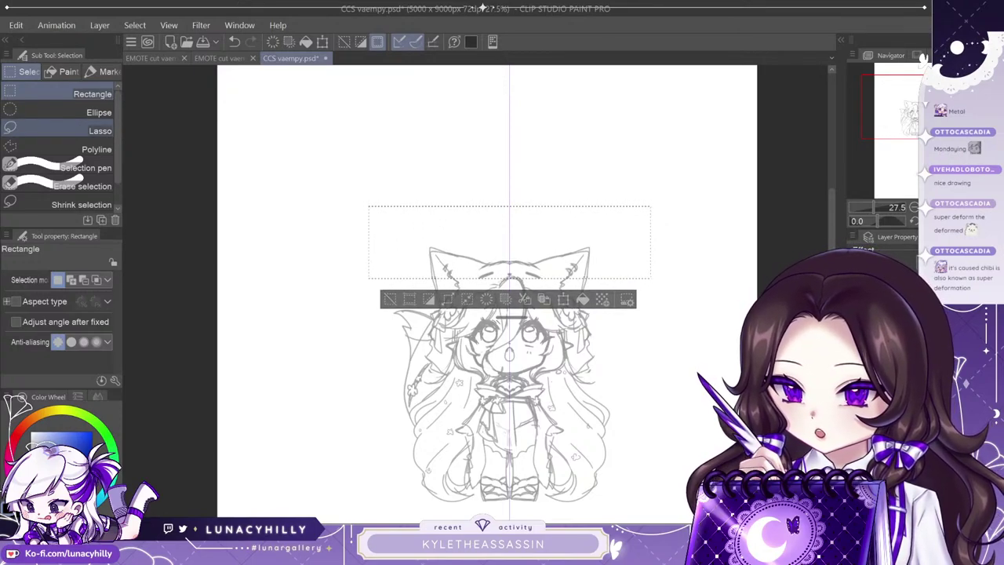
key("ctrl+d")
key("ctrl+v")
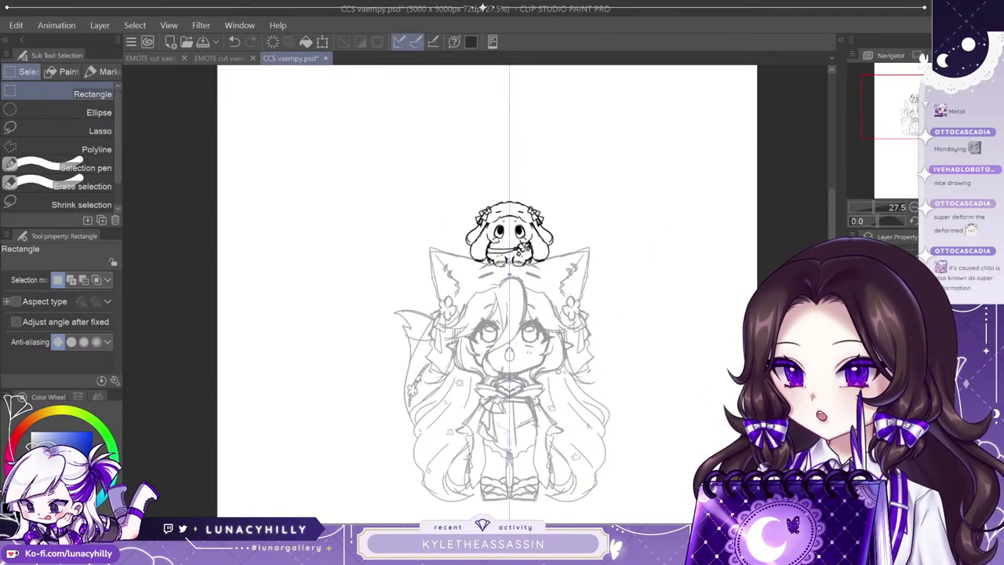
Nudge the creature's layer slightly down so it sits lower on the hood.
key("k")
key("Down")
key("Down")
key("Down")
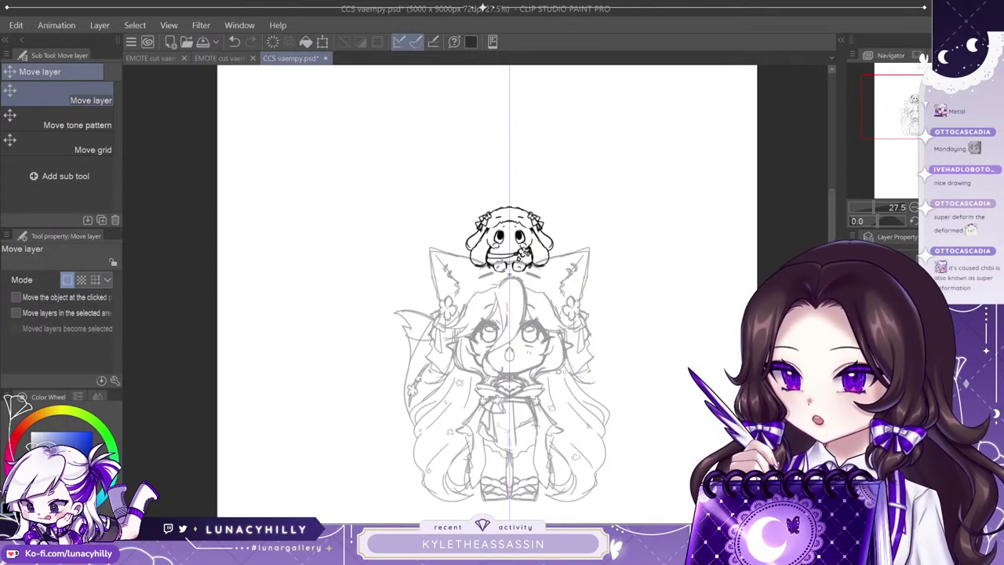
Restore the main character sketch's faded lines to full-strength black beneath the creature and save the drawing.
key("e")
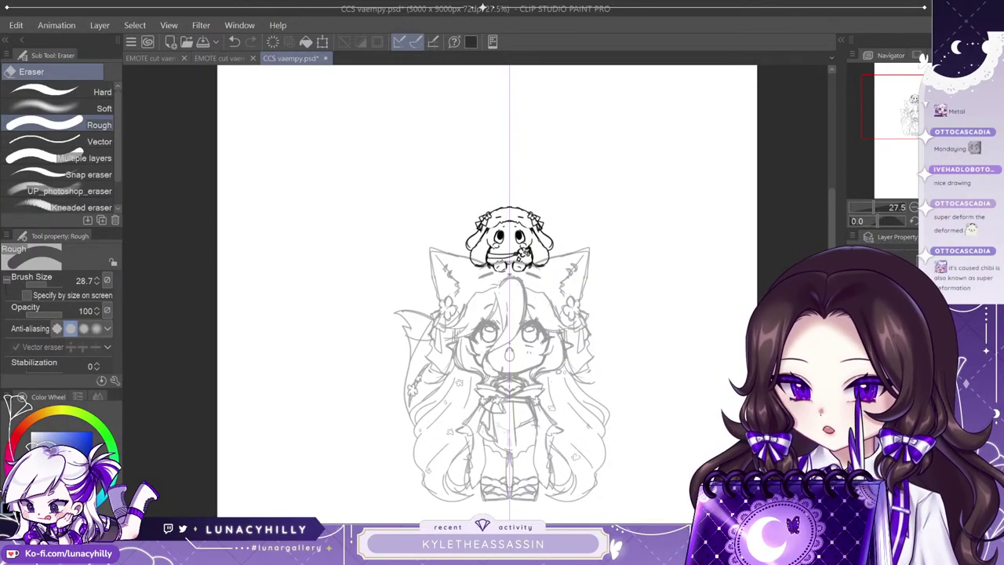
key("]")
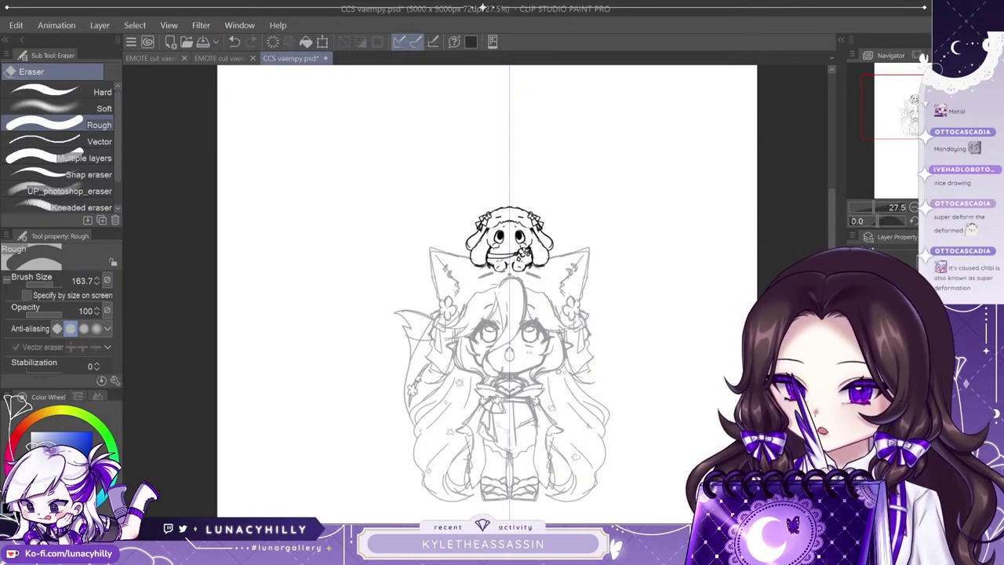
mouse_move(509, 353)
left_mouse_down()
mouse_move(506, 330)
mouse_move(445, 289)
left_mouse_up()
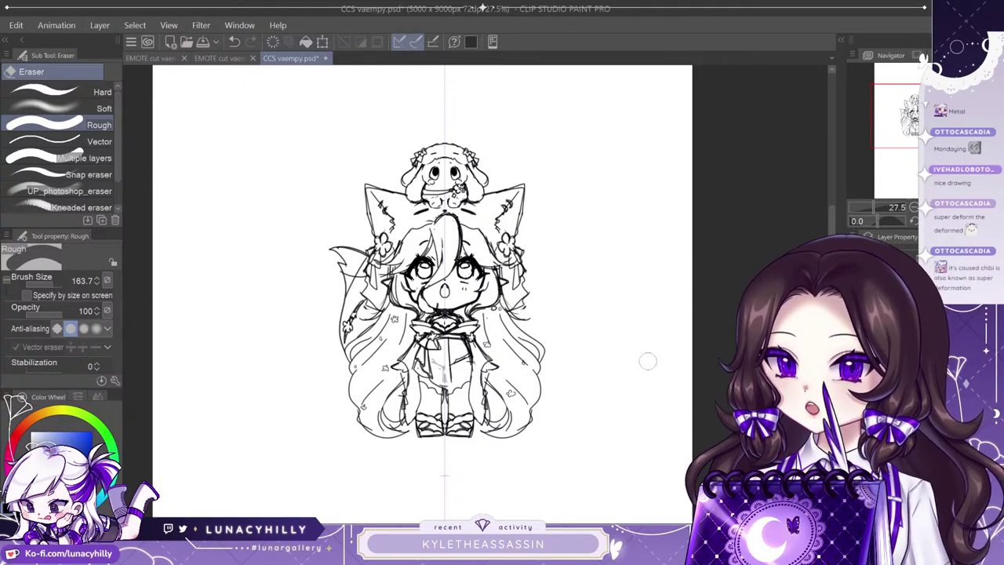
scroll(539, 399, "up", 1)
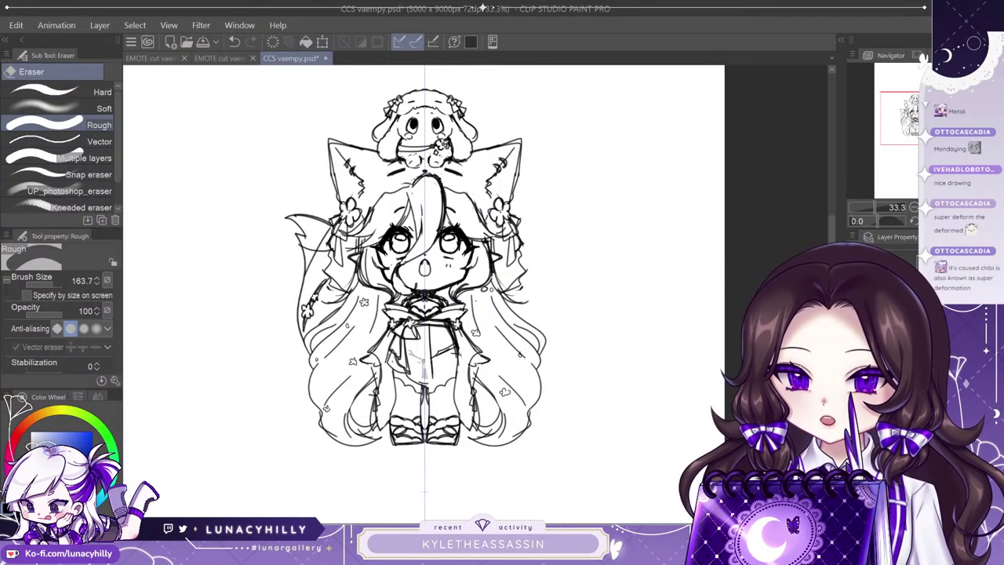
scroll(556, 336, "up", 1)
scroll(533, 337, "down", 2)
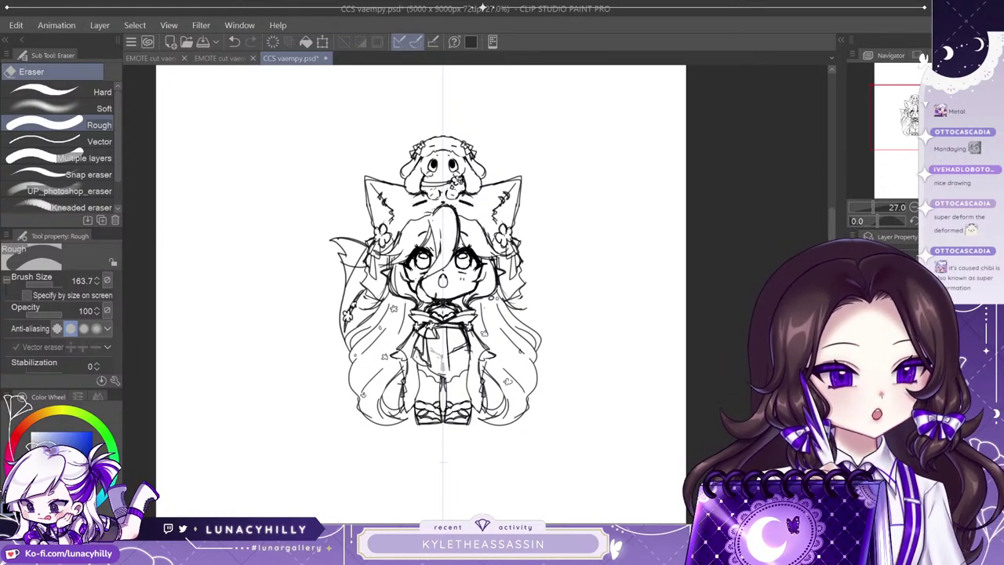
key("ctrl+s")
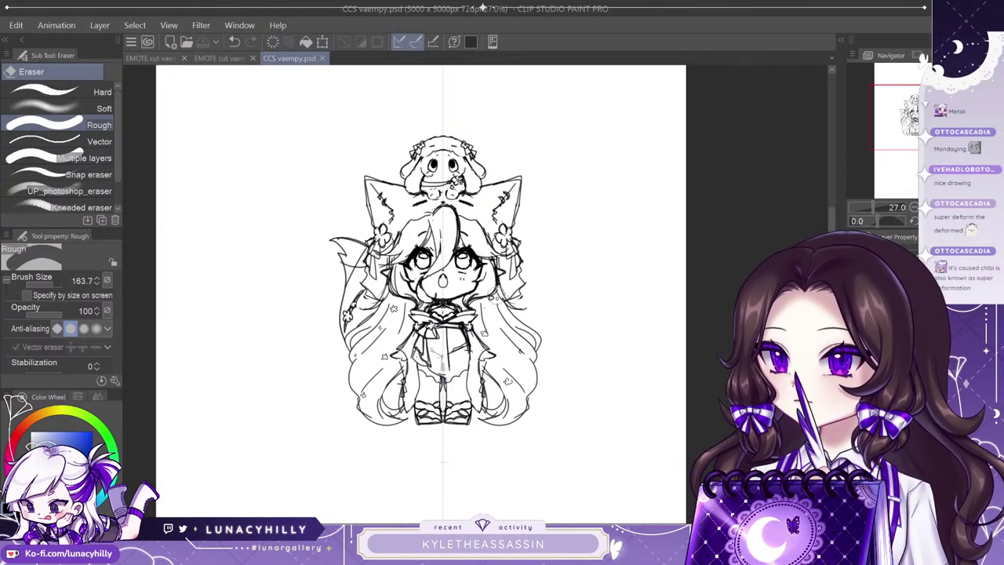